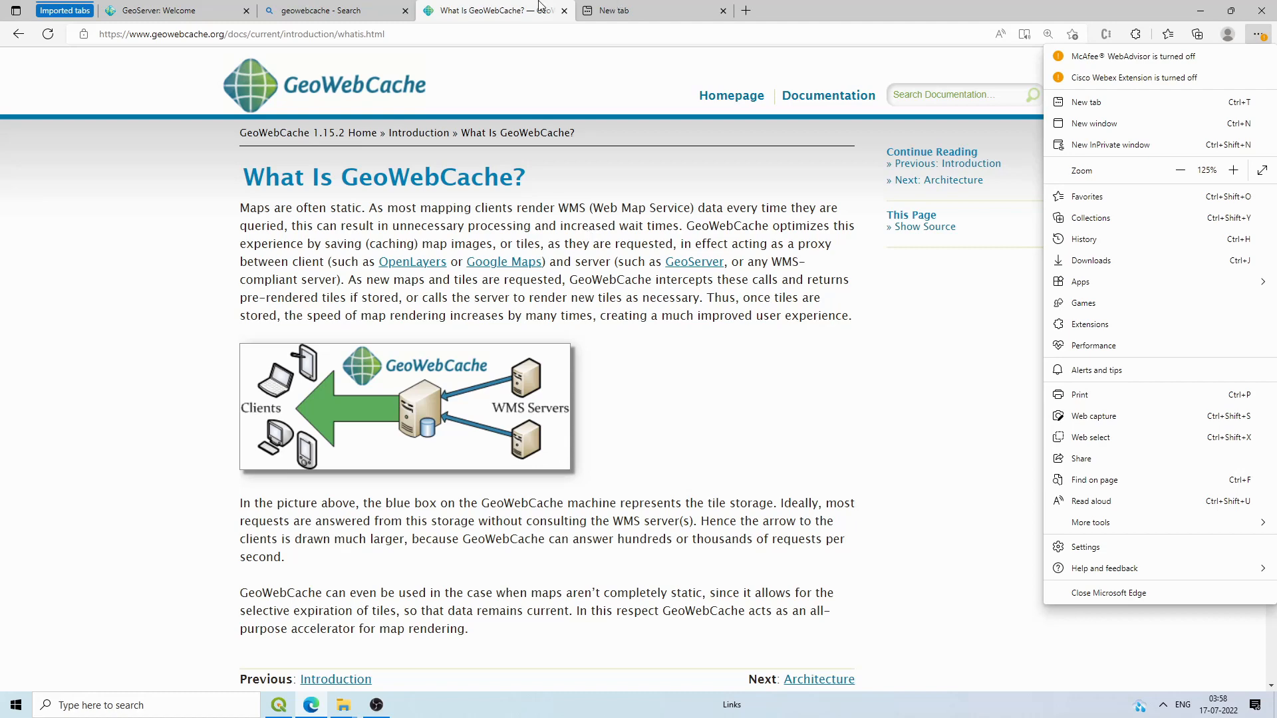
Step: Check that the local GeoServer welcome page reports version 2.21.0, then move to the empty new tab
{"action": "left_click", "coordinate": [204, 6]}
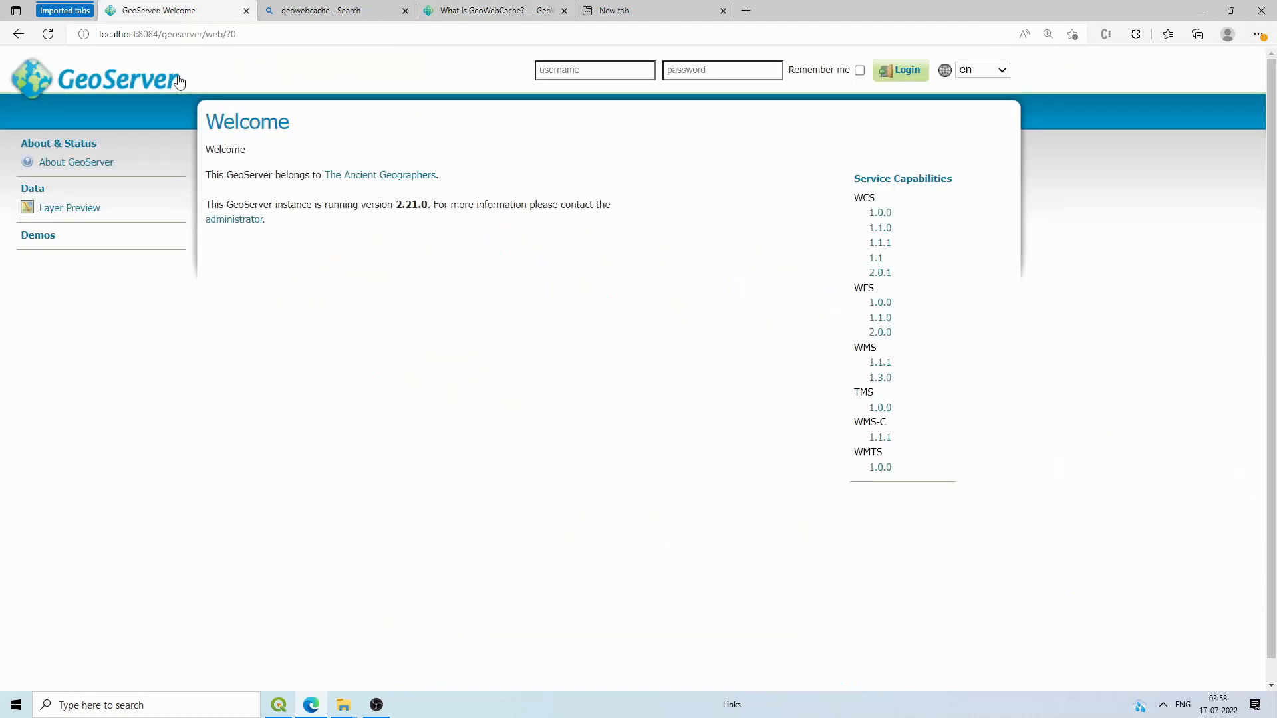
{"action": "left_click", "coordinate": [1258, 35]}
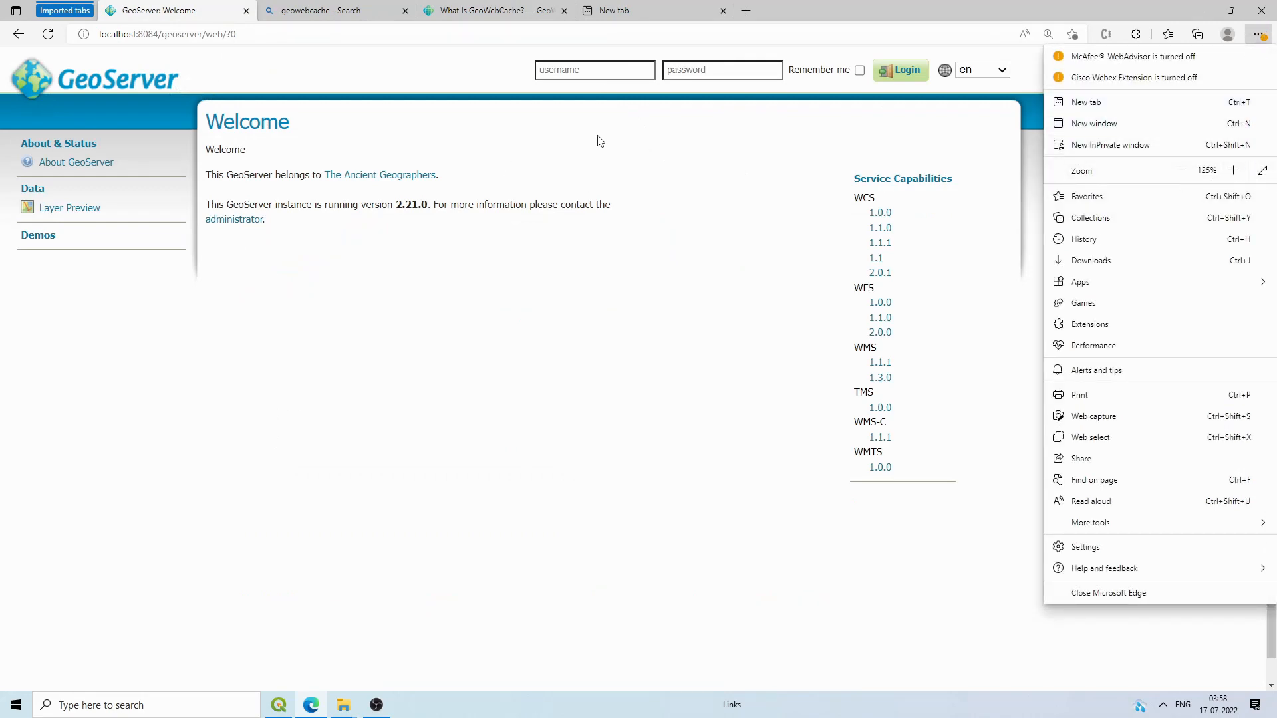
{"action": "left_click", "coordinate": [427, 203]}
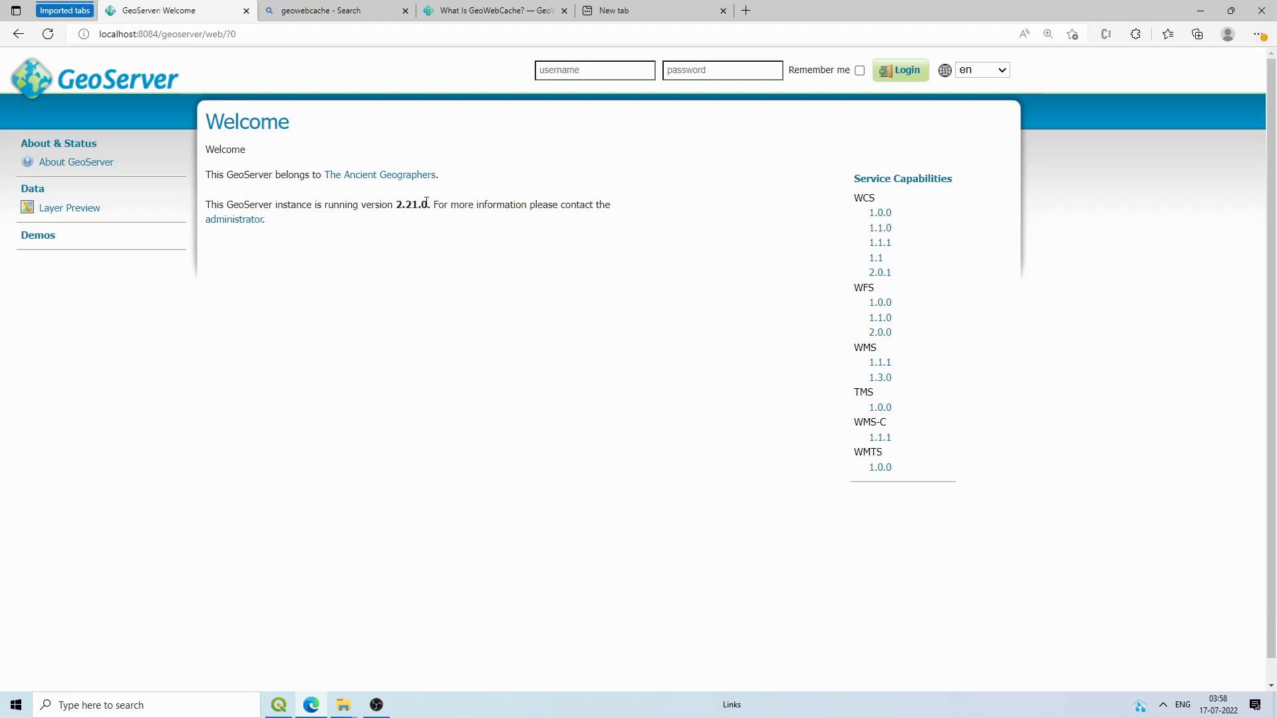
{"action": "left_click_drag", "start_coordinate": [426, 203], "coordinate": [396, 204]}
{"action": "left_click", "coordinate": [422, 223]}
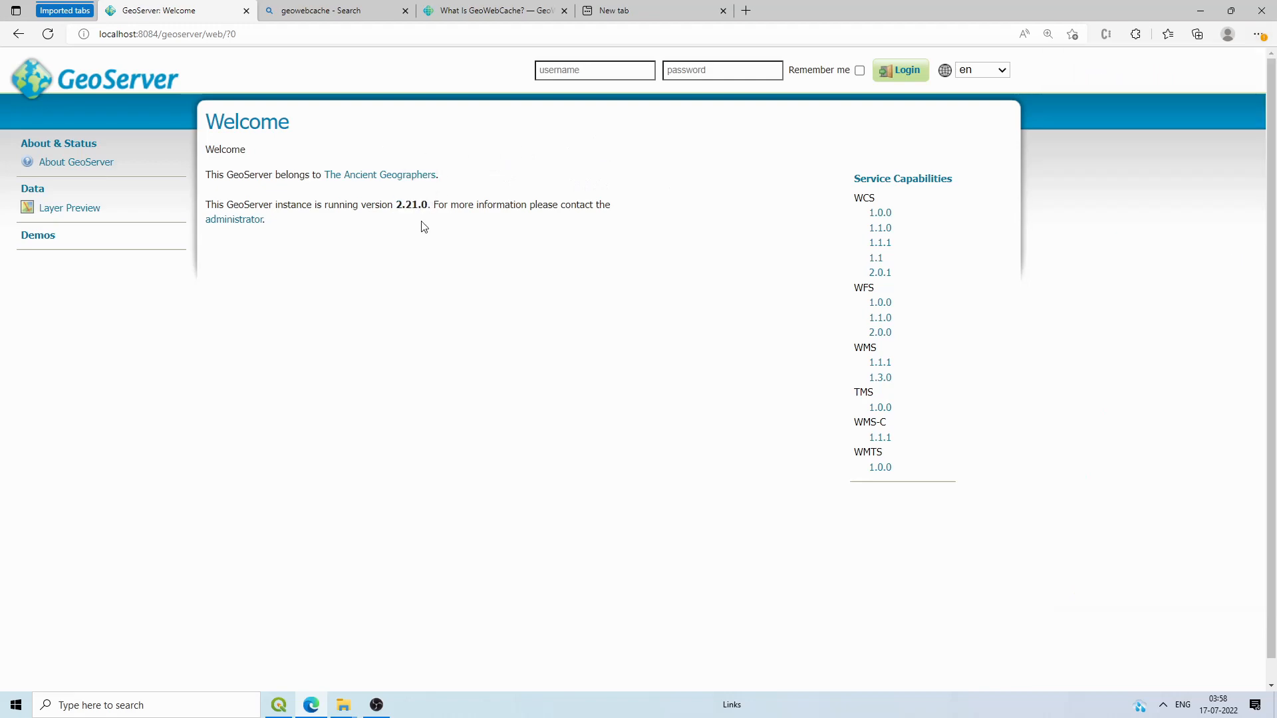
{"action": "left_click", "coordinate": [640, 6]}
{"action": "left_click", "coordinate": [594, 30]}
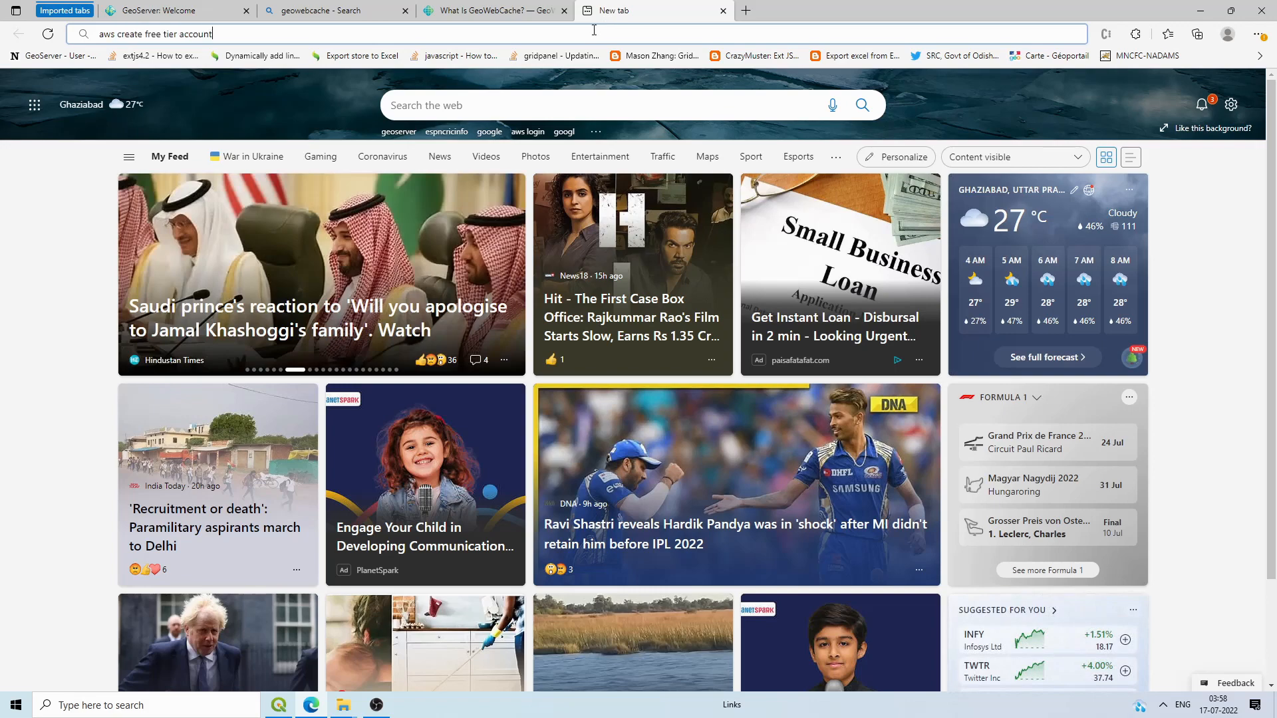
Step: Replace the old search with 'gwc s3 plu' and open the 'GWC S3 BlobStore plugin — GeoServer 2.22.x' page
{"action": "left_click_drag", "start_coordinate": [216, 34], "coordinate": [85, 36]}
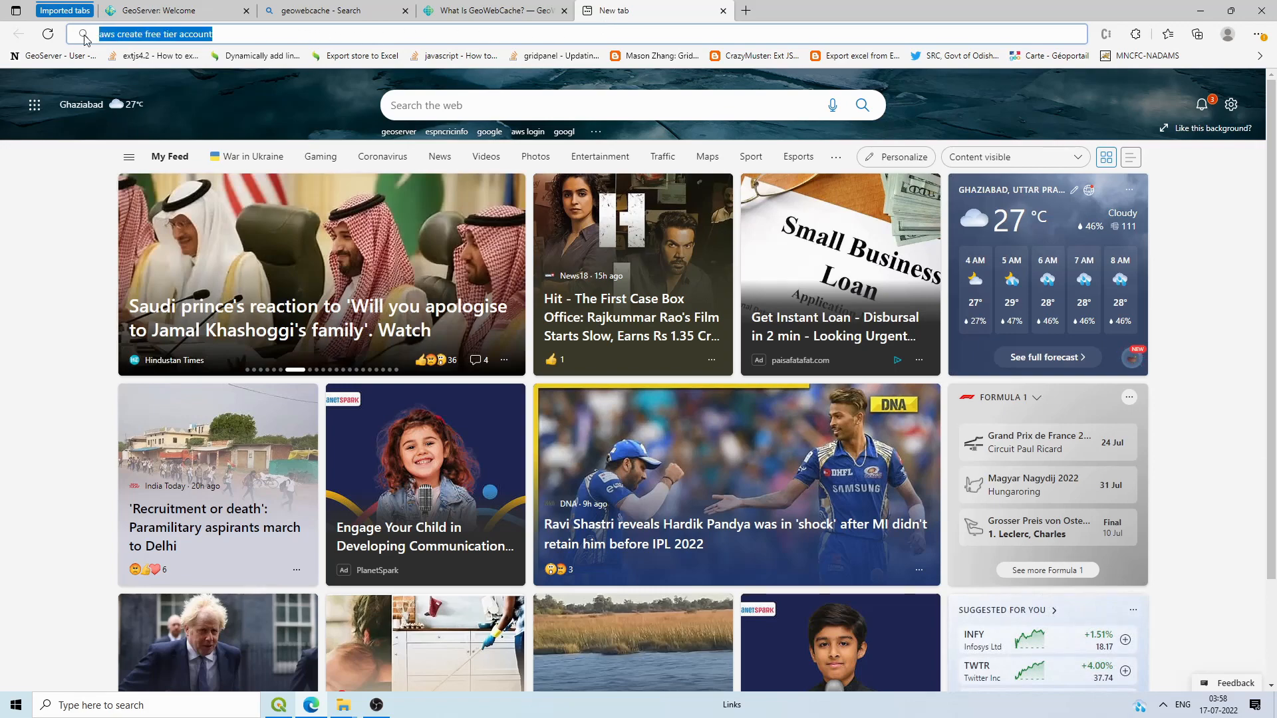
{"action": "type", "text": "s"}
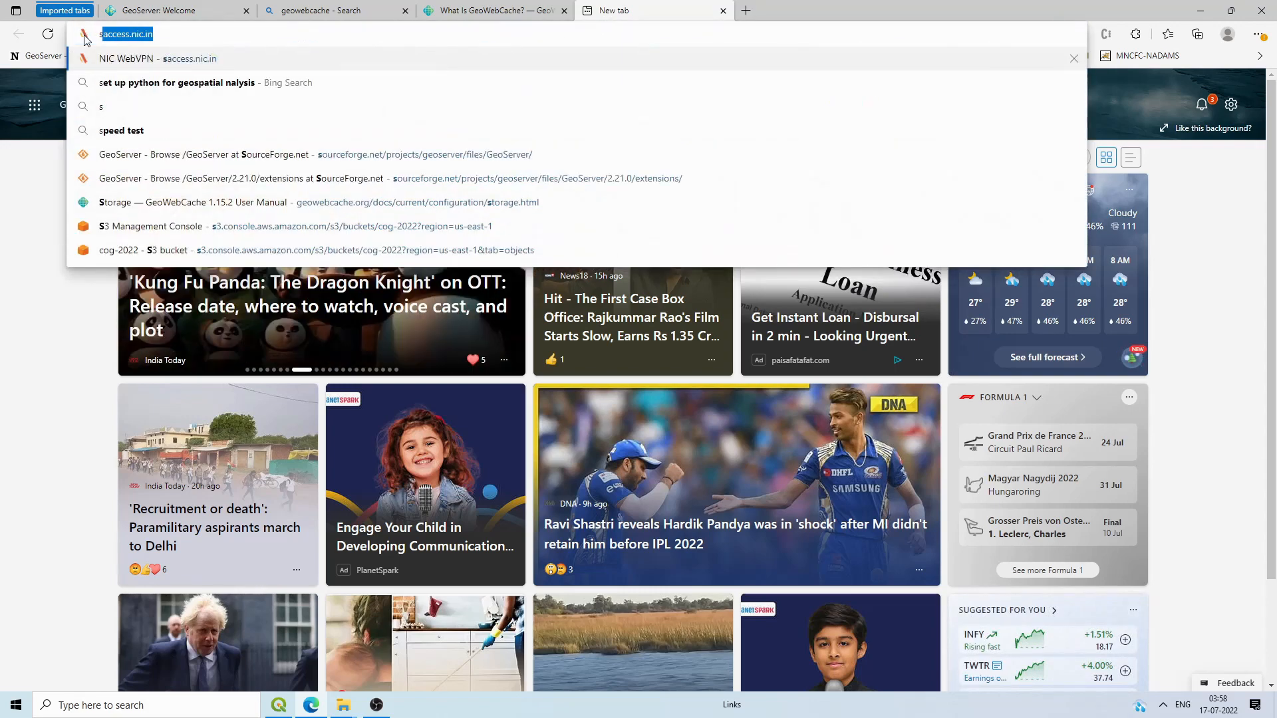
{"action": "key", "text": "BackSpace"}
{"action": "key", "text": "BackSpace"}
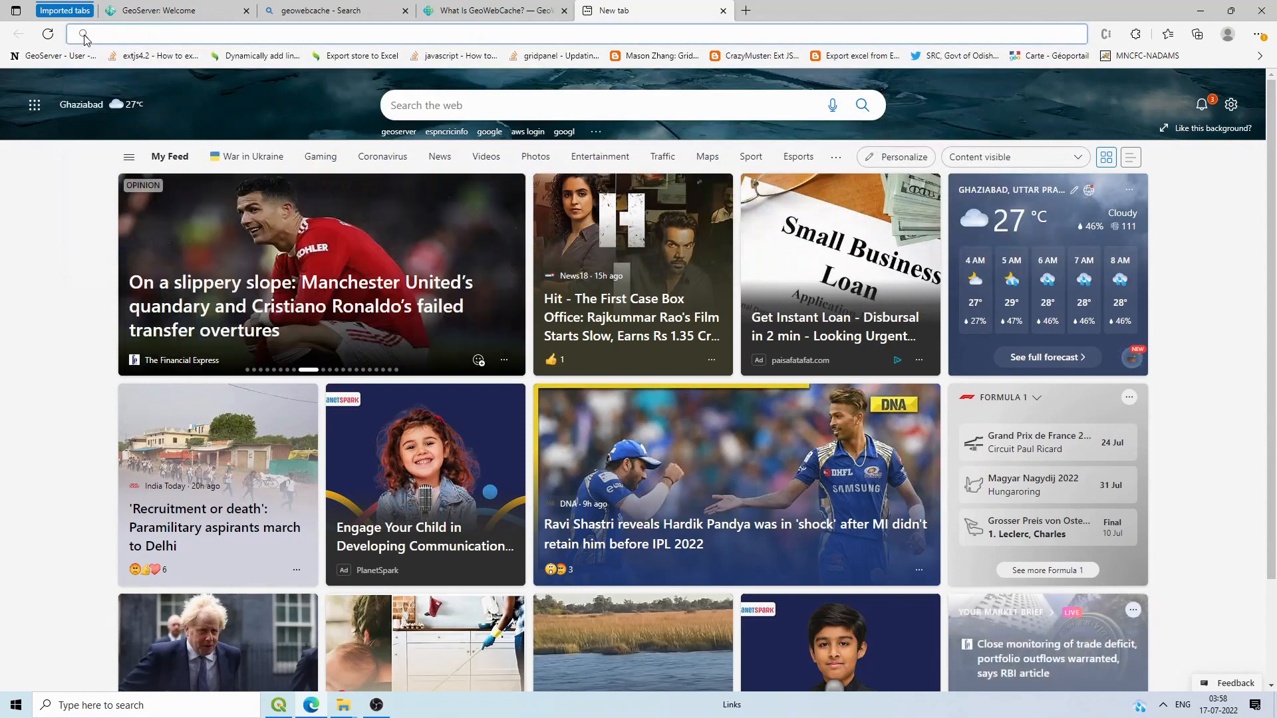
{"action": "type", "text": "gw"}
{"action": "type", "text": "c"}
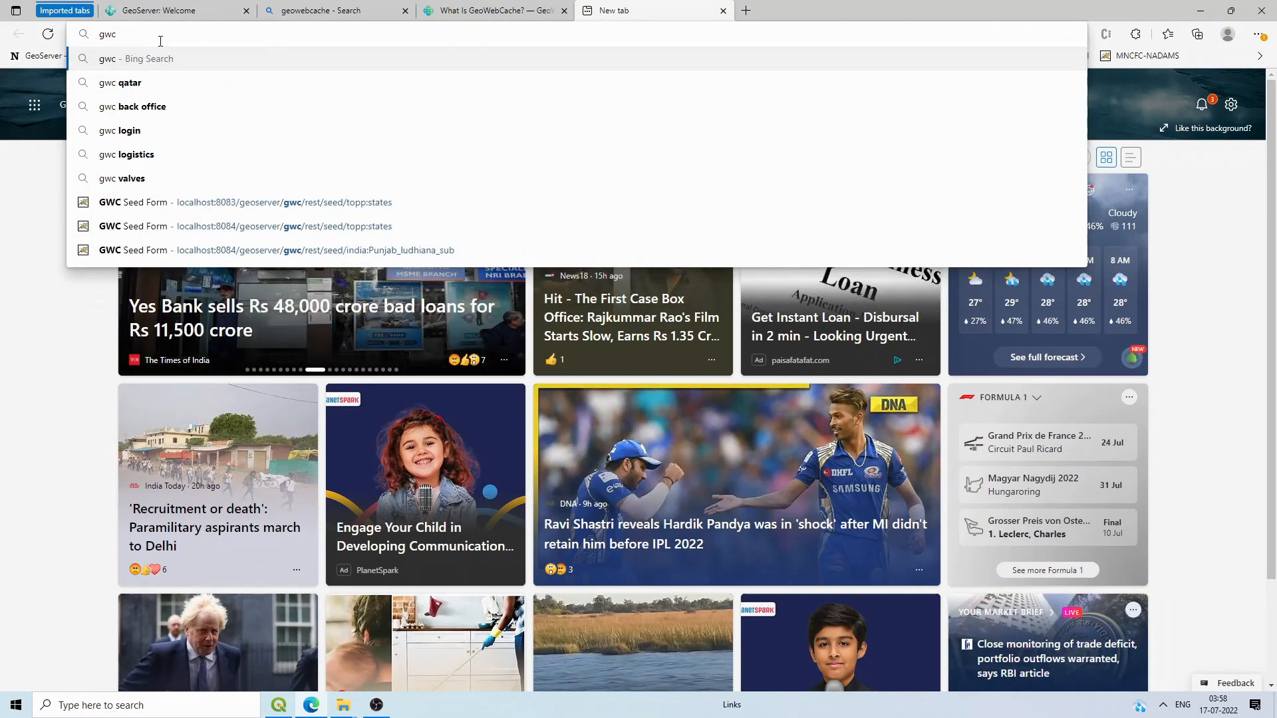
{"action": "type", "text": " s3"}
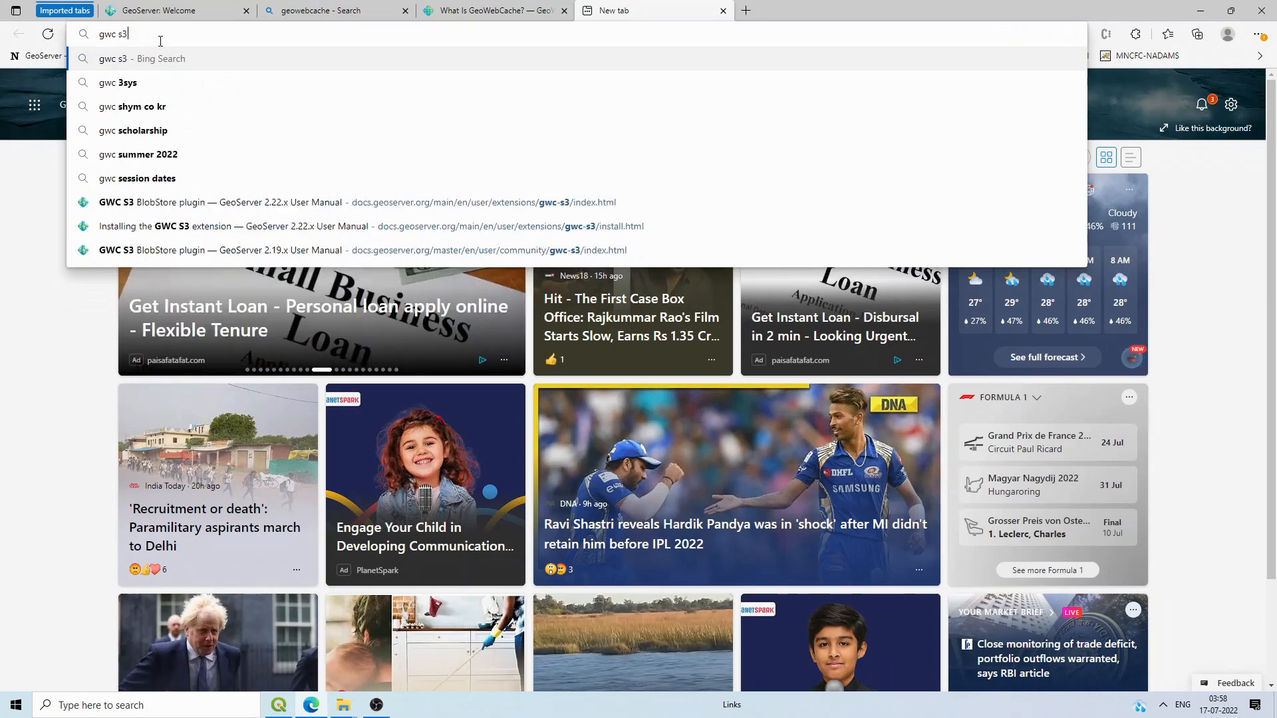
{"action": "type", "text": " plu"}
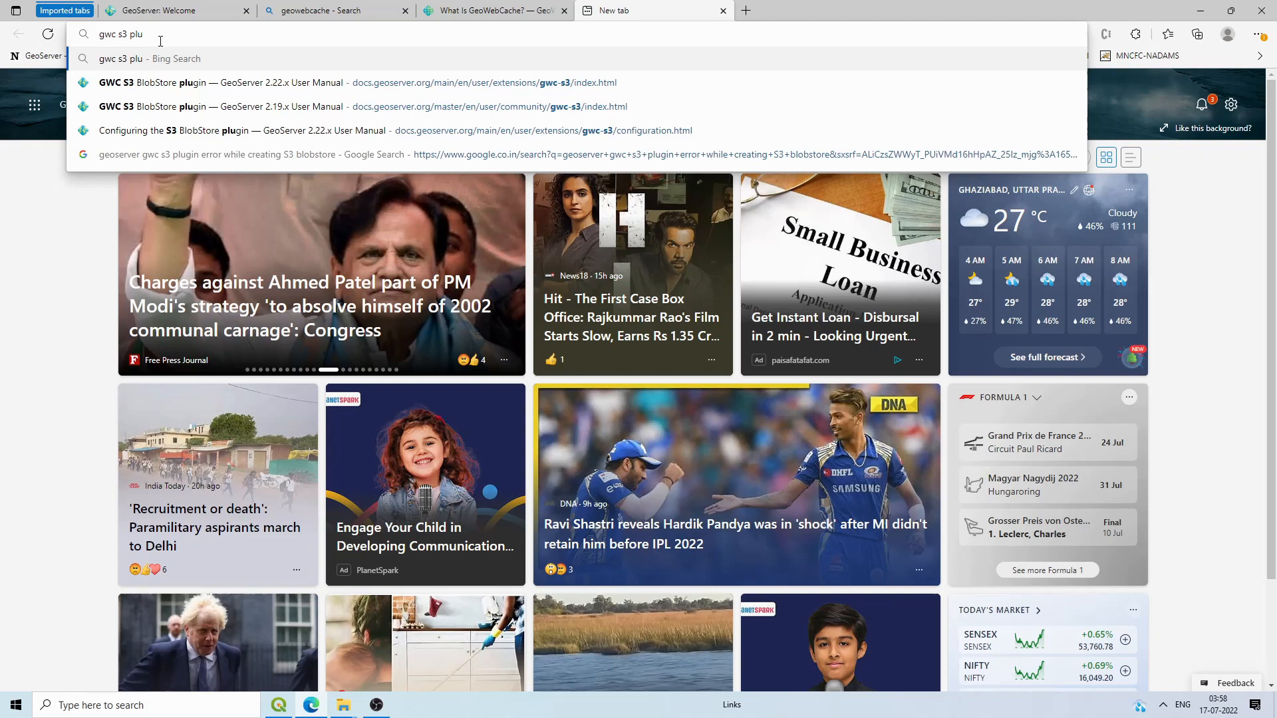
{"action": "left_click", "coordinate": [153, 80]}
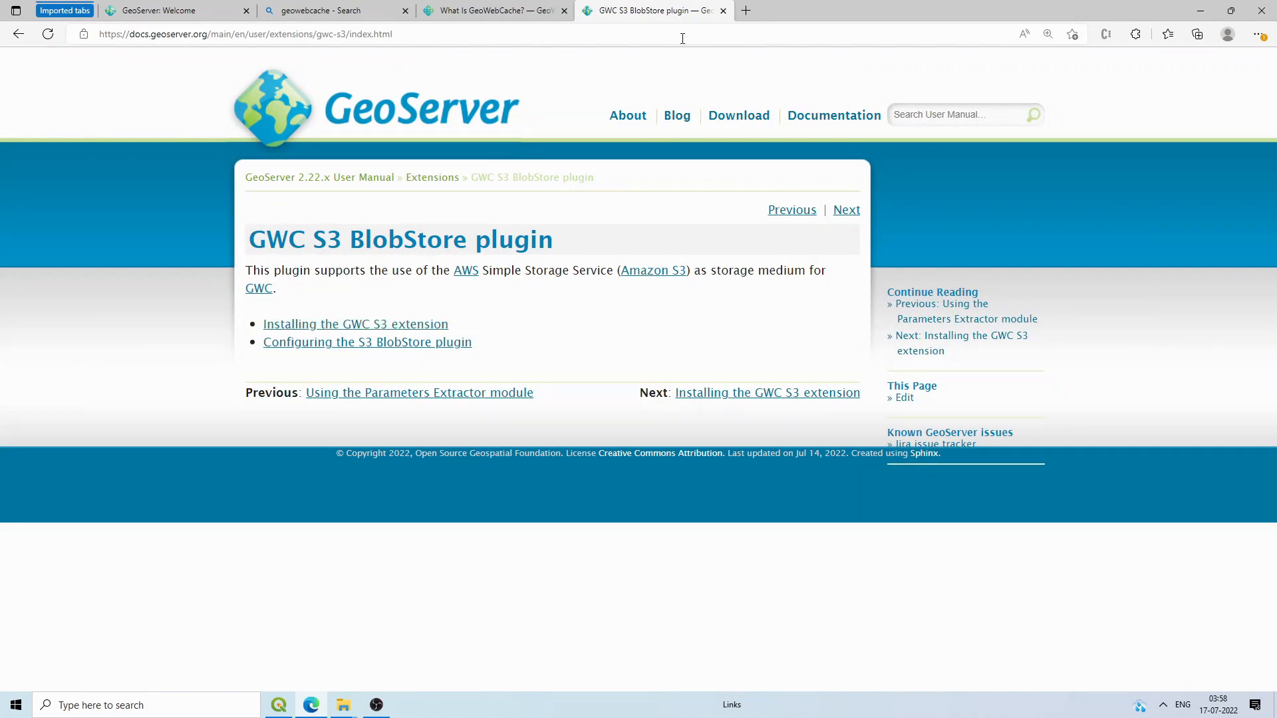
Step: Search Bing for 'geoserver' and open the official GeoServer website
{"action": "left_click", "coordinate": [745, 12]}
{"action": "type", "text": "ge"}
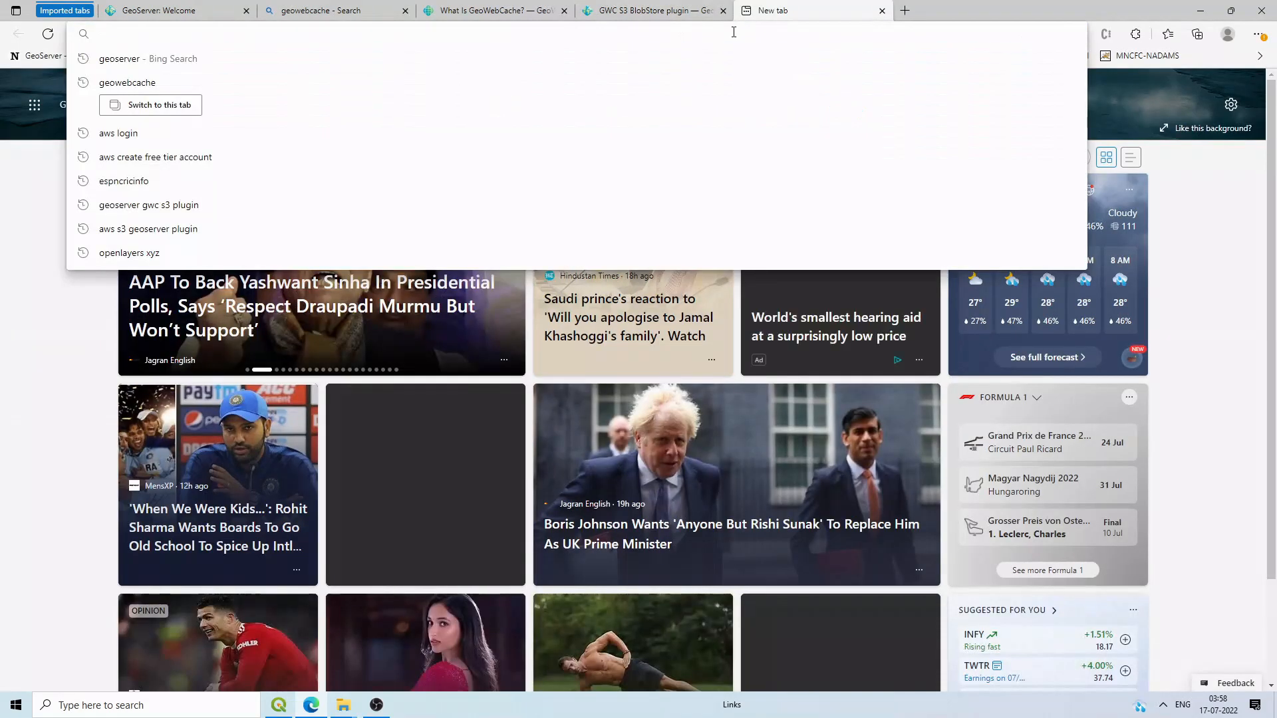
{"action": "type", "text": "oserver gwc s3 plugin"}
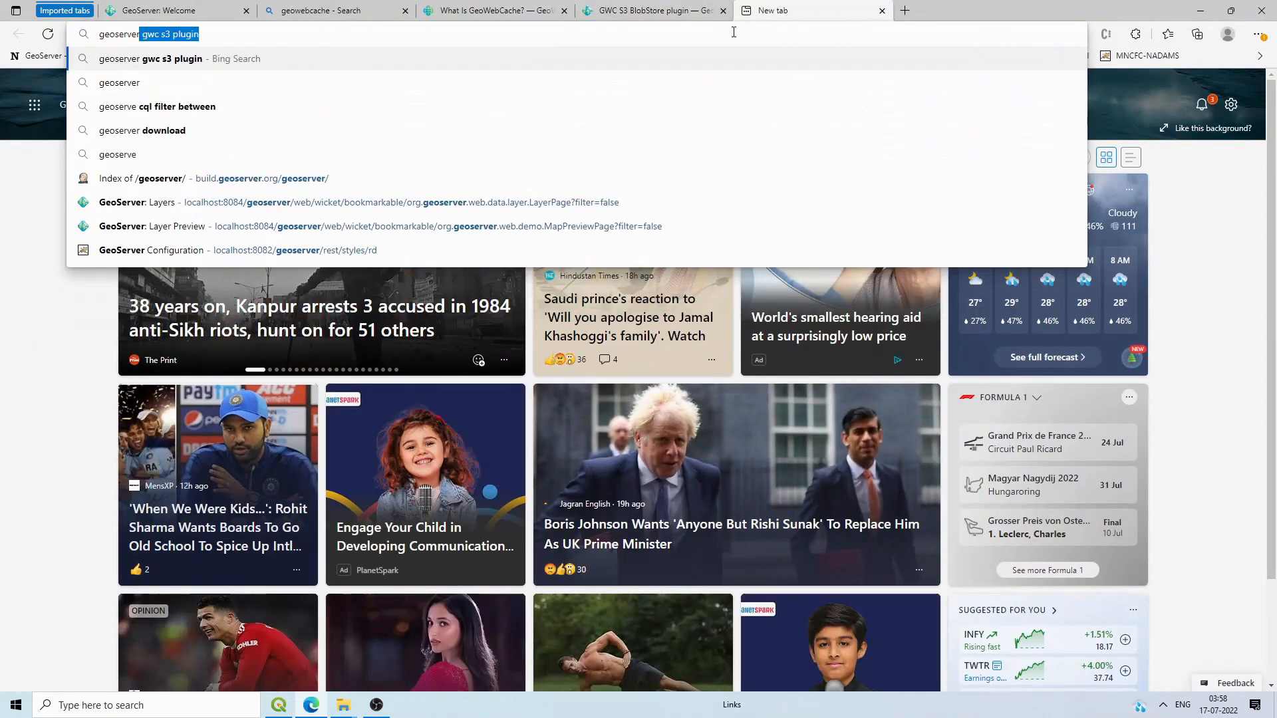
{"action": "key", "text": "Return"}
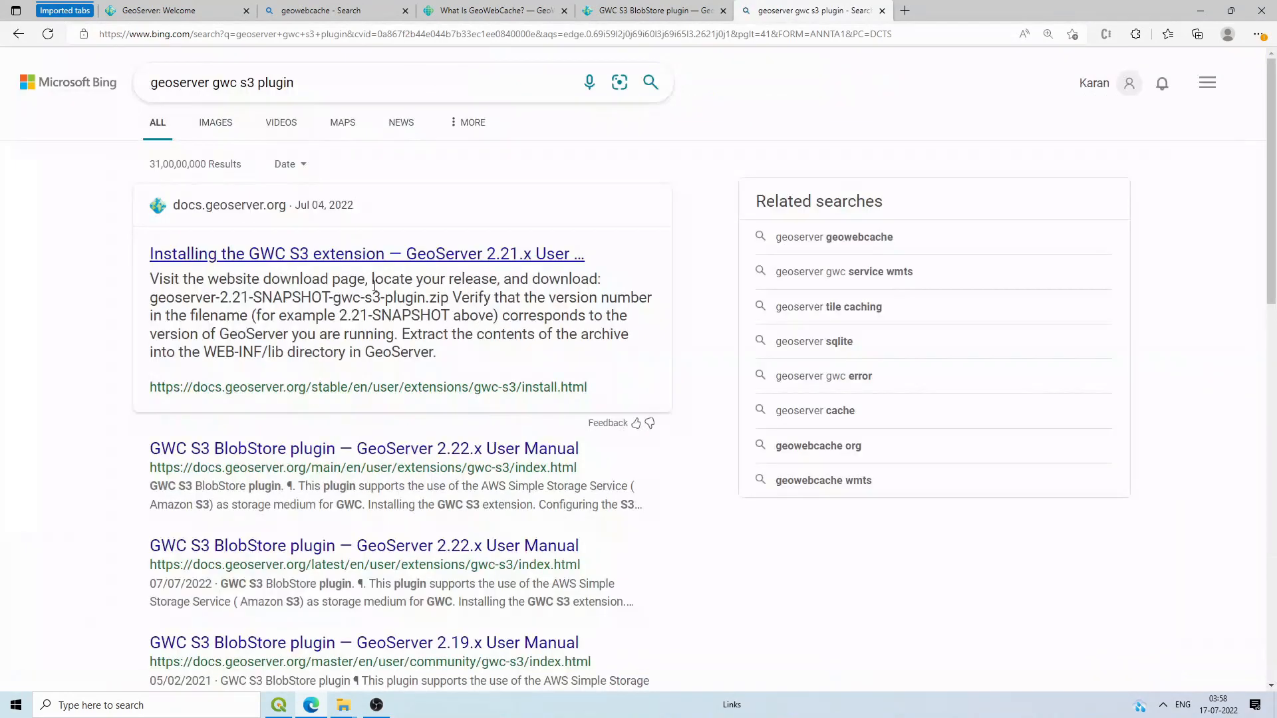
{"action": "left_click_drag", "start_coordinate": [295, 83], "coordinate": [211, 75]}
{"action": "key", "text": "BackSpace"}
{"action": "key", "text": "Return"}
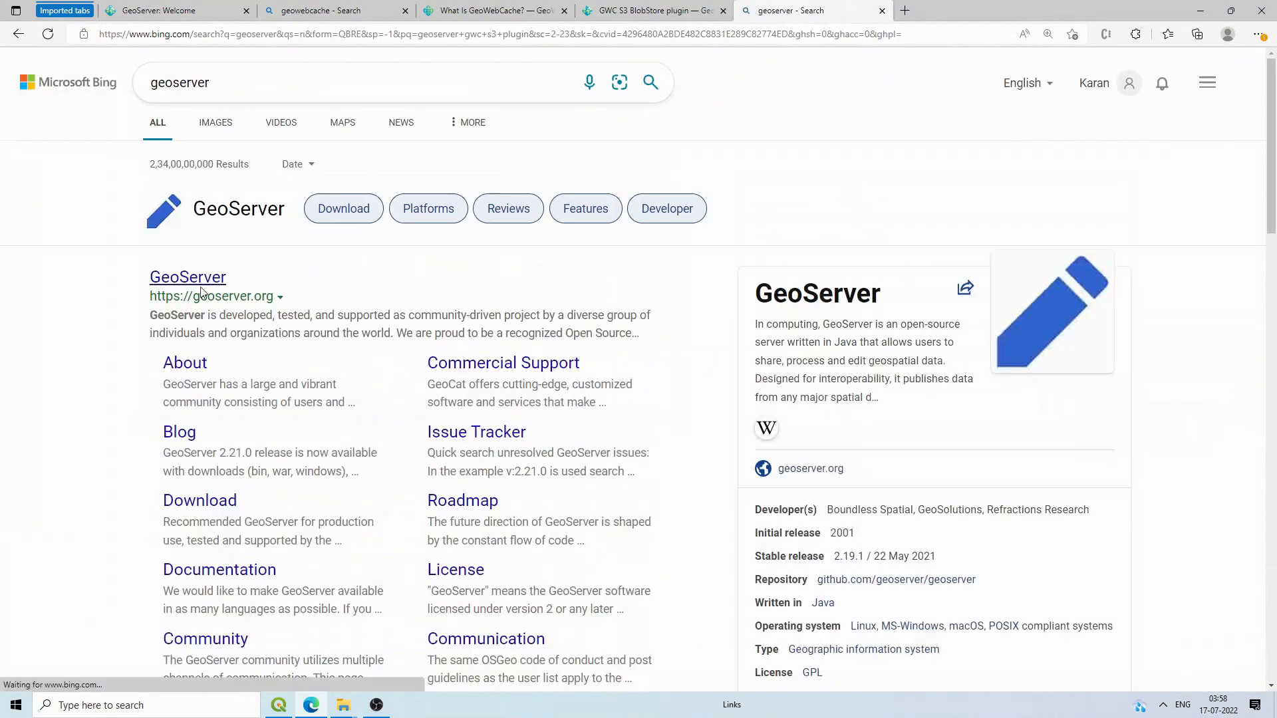
{"action": "left_click", "coordinate": [199, 282]}
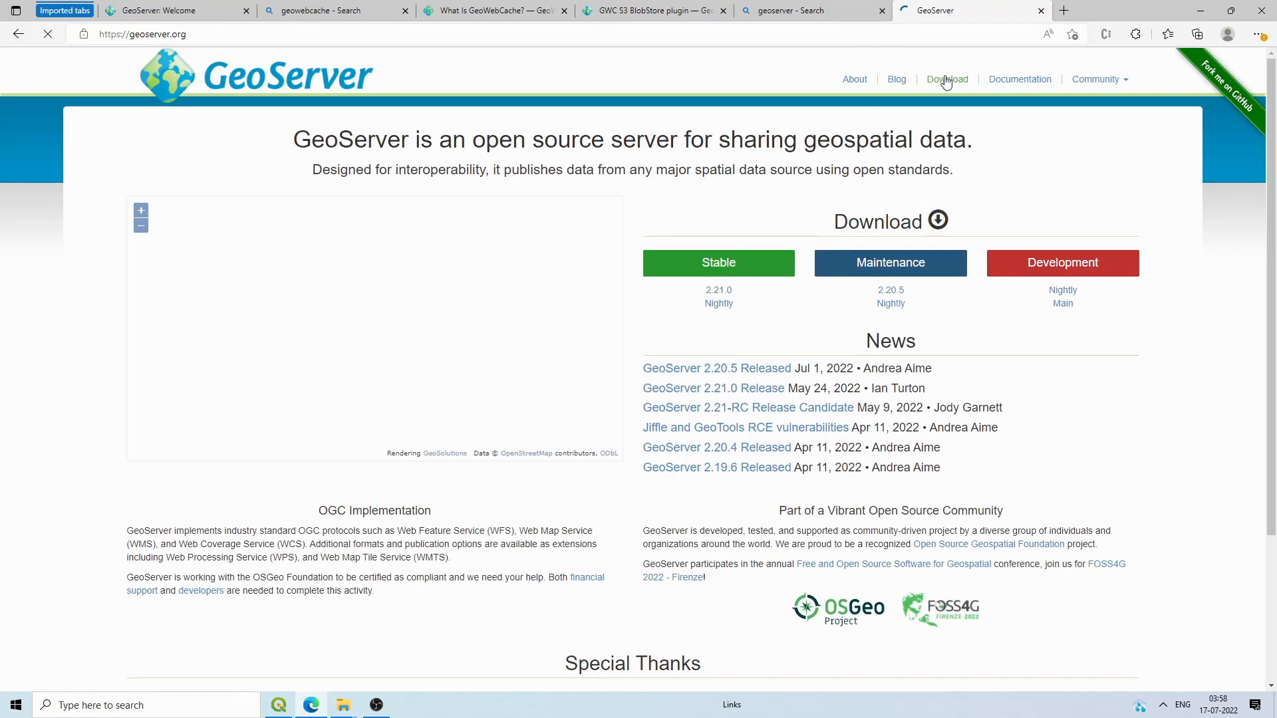
Step: At 125% zoom, go from Download to the GeoServer 2.21.0 release and its Extensions link
{"action": "left_click", "coordinate": [947, 80]}
{"action": "left_click", "coordinate": [1258, 34]}
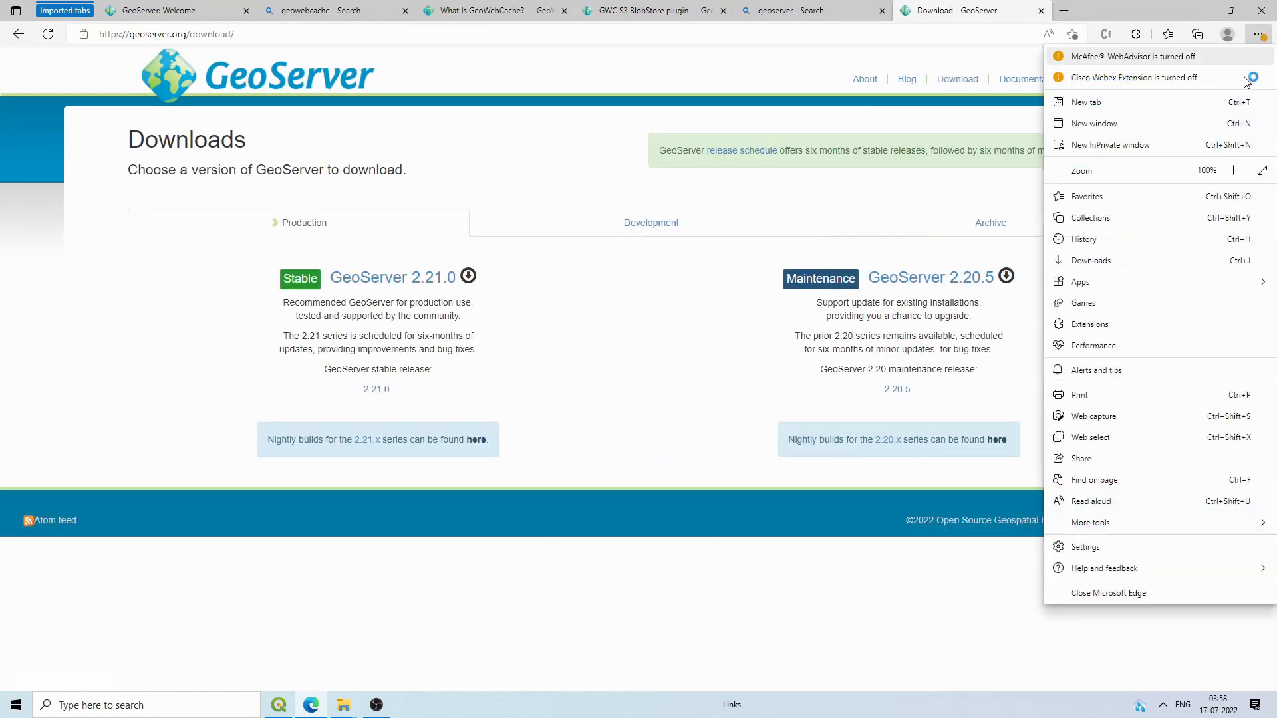
{"action": "left_click", "coordinate": [1233, 171]}
{"action": "left_click", "coordinate": [1234, 171]}
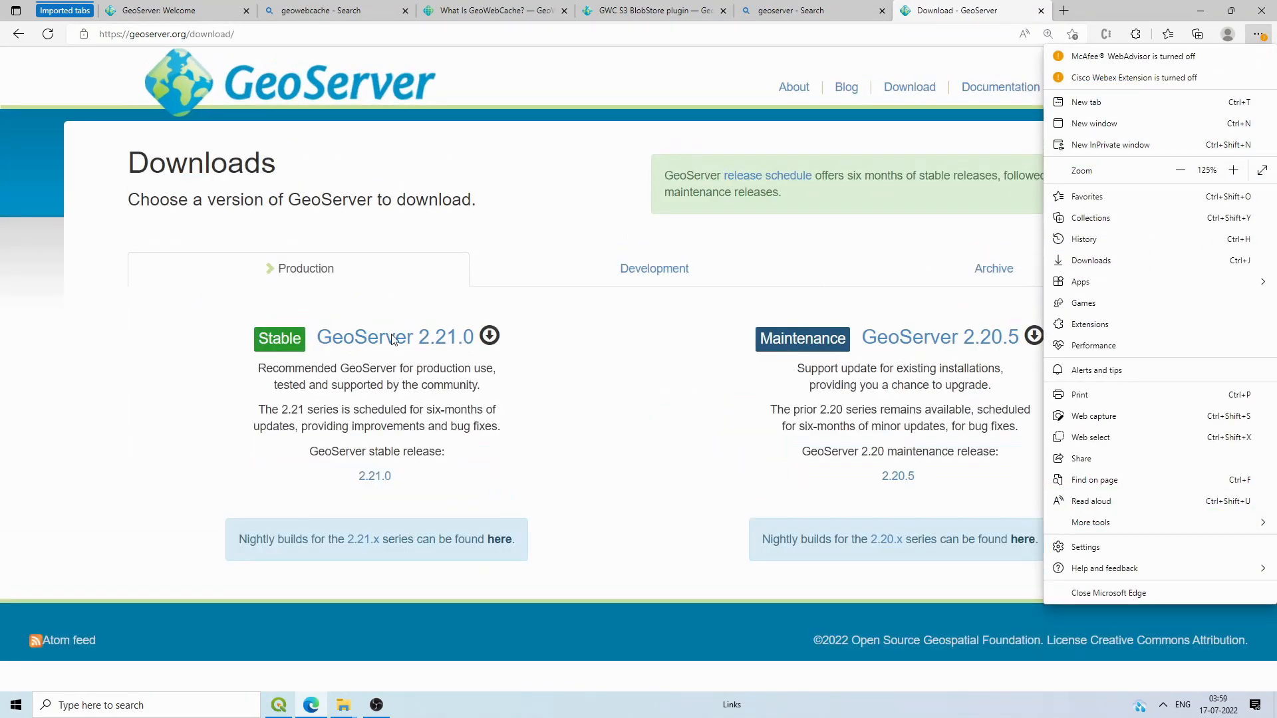
{"action": "left_click", "coordinate": [393, 339]}
{"action": "left_click", "coordinate": [392, 339]}
{"action": "scroll", "coordinate": [214, 376], "scroll_direction": "down", "scroll_amount": 7}
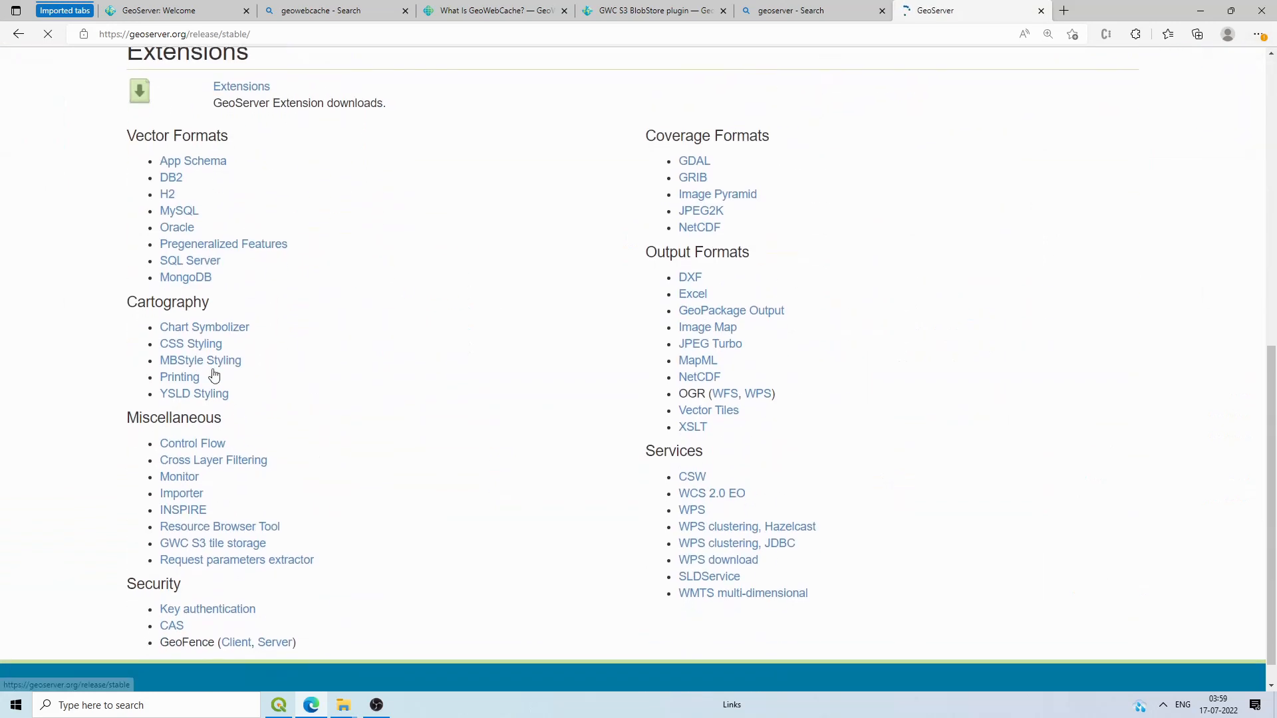
{"action": "left_click", "coordinate": [240, 88]}
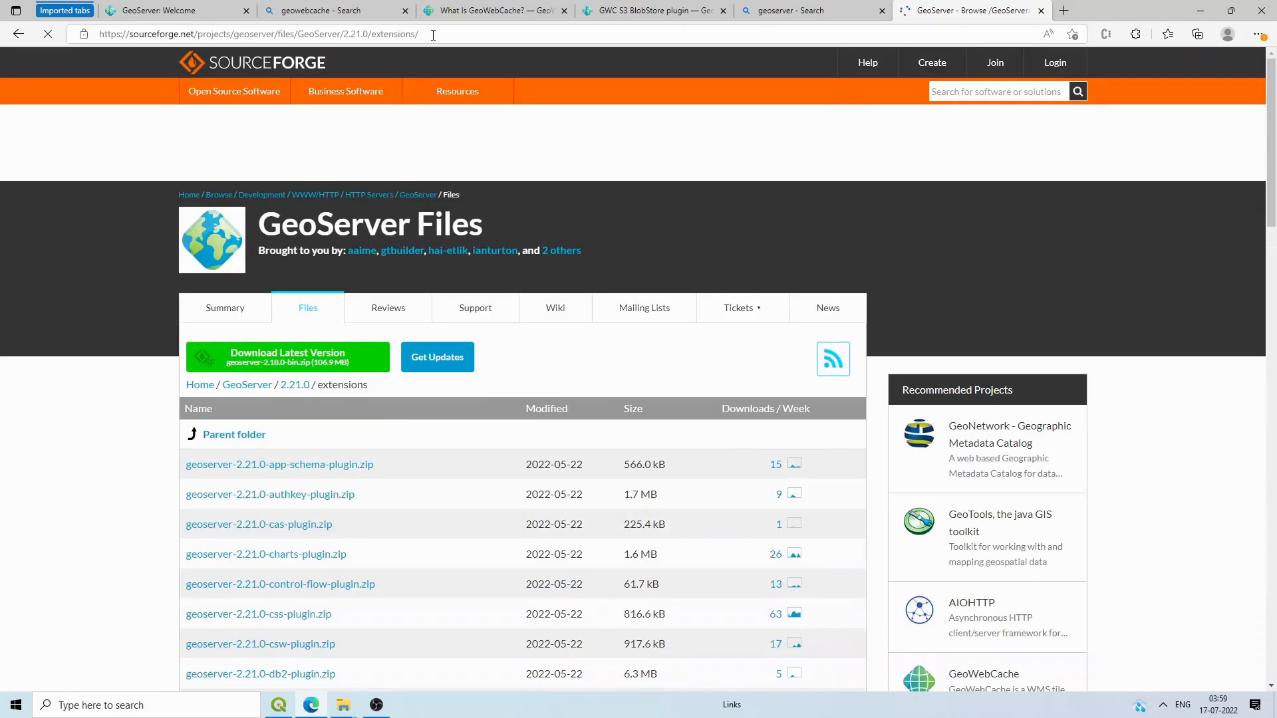
{"action": "left_click_drag", "start_coordinate": [432, 34], "coordinate": [357, 34]}
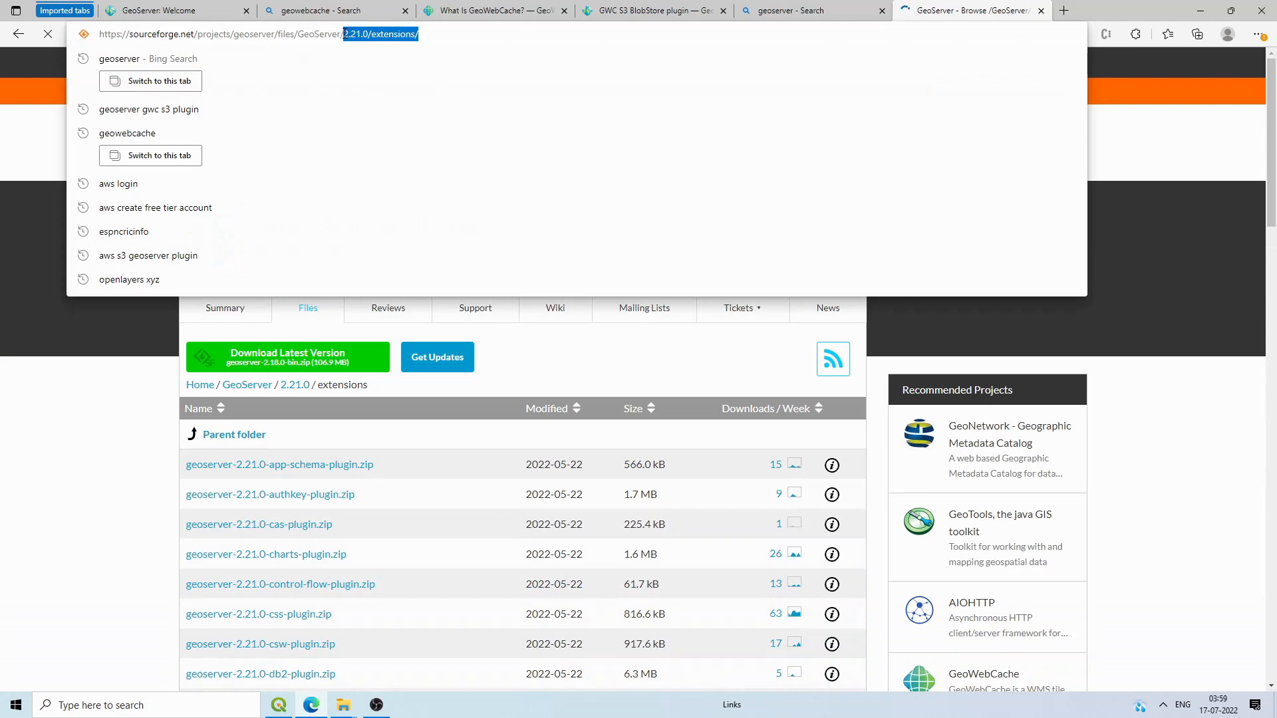
Step: Trim the SourceForge address back to the parent GeoServer files folder
{"action": "left_click", "coordinate": [365, 34]}
{"action": "left_click", "coordinate": [199, 8]}
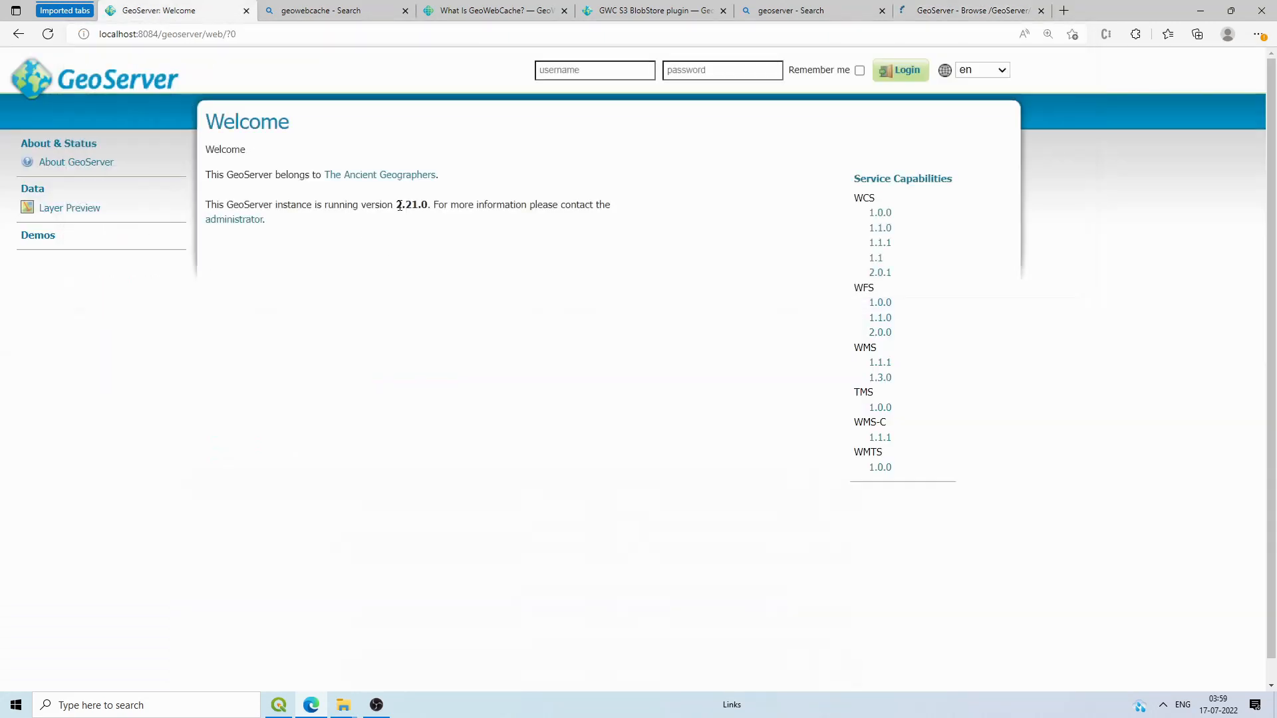
{"action": "left_click", "coordinate": [906, 8]}
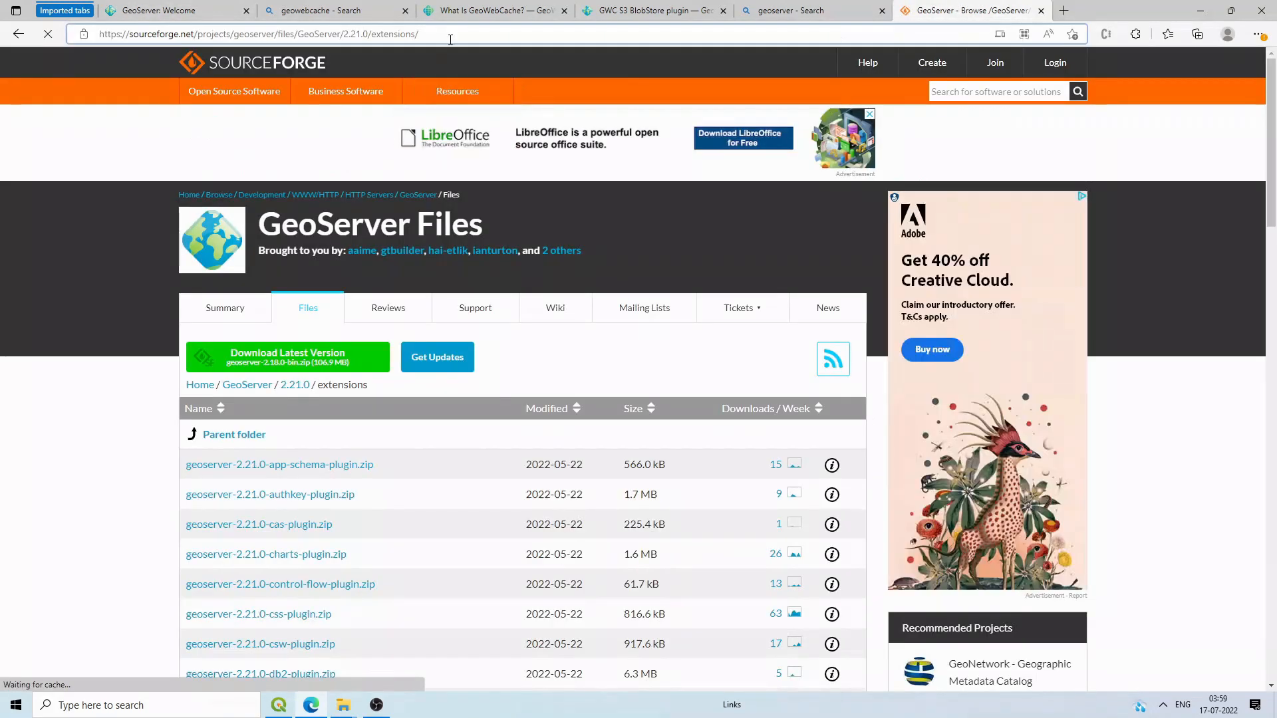
{"action": "left_click_drag", "start_coordinate": [418, 34], "coordinate": [359, 32]}
{"action": "left_click", "coordinate": [353, 34]}
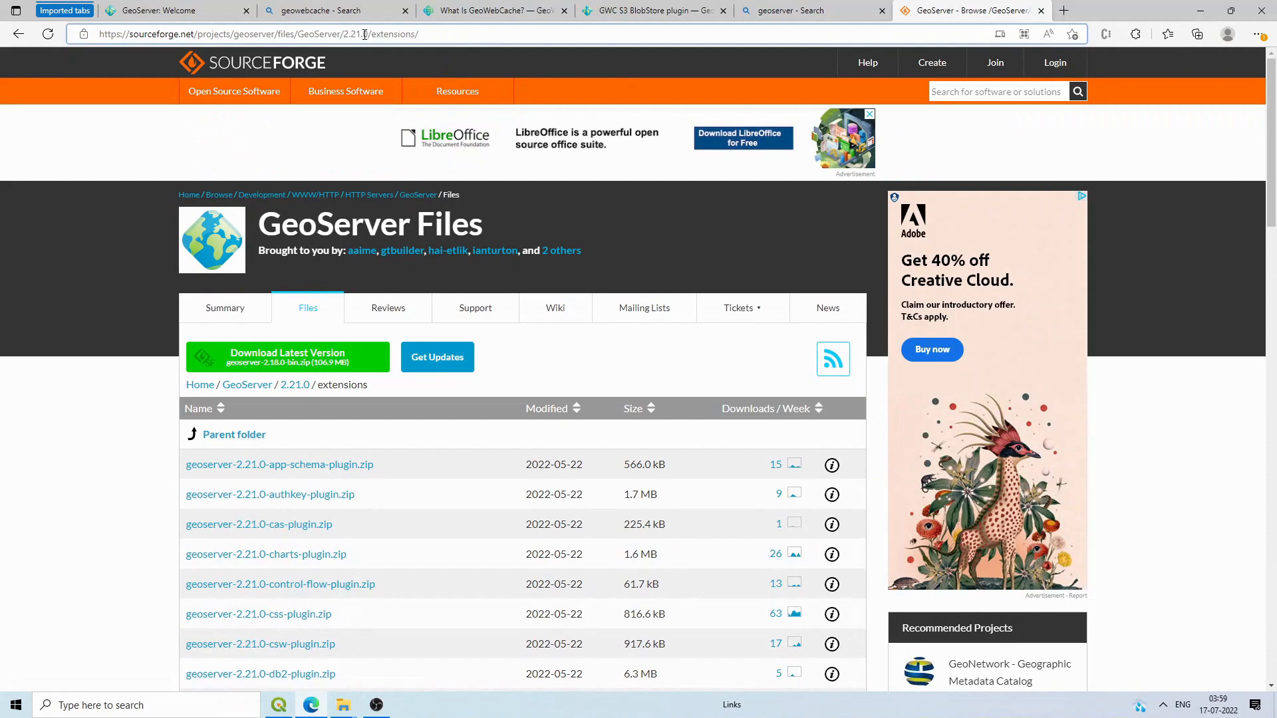
{"action": "left_click_drag", "start_coordinate": [419, 34], "coordinate": [345, 32]}
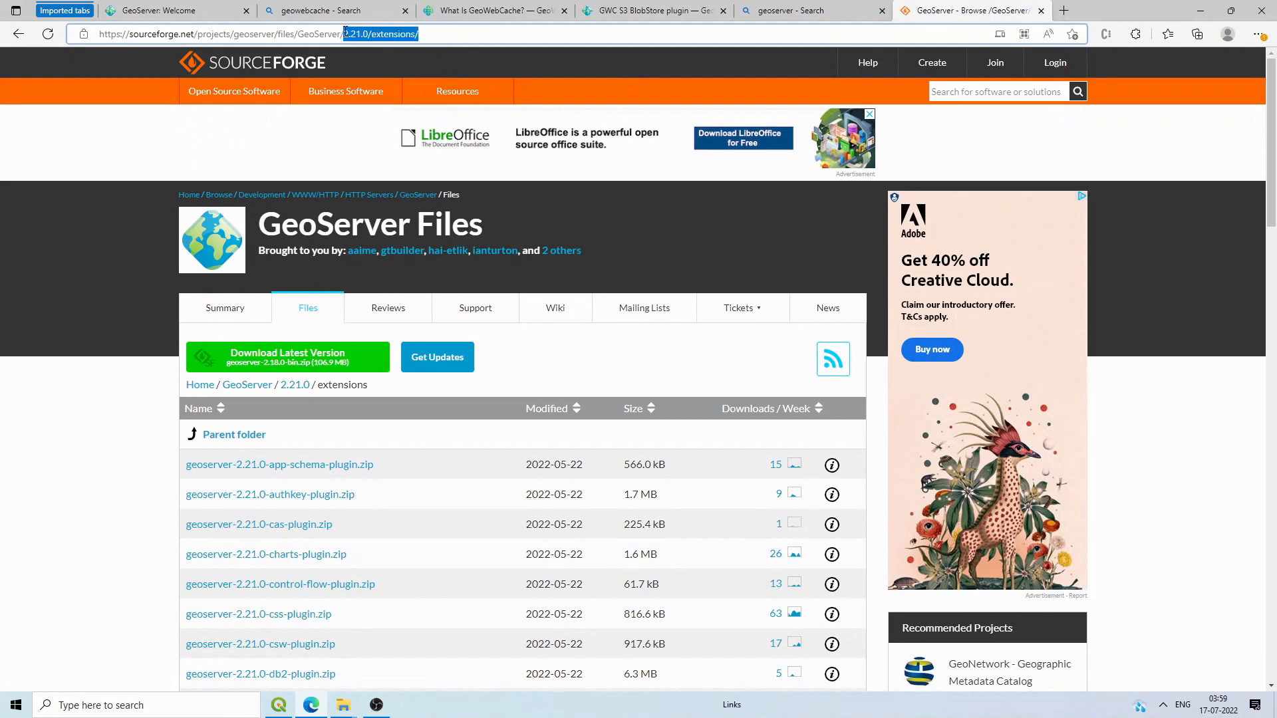
{"action": "key", "text": "BackSpace"}
{"action": "left_click", "coordinate": [391, 74]}
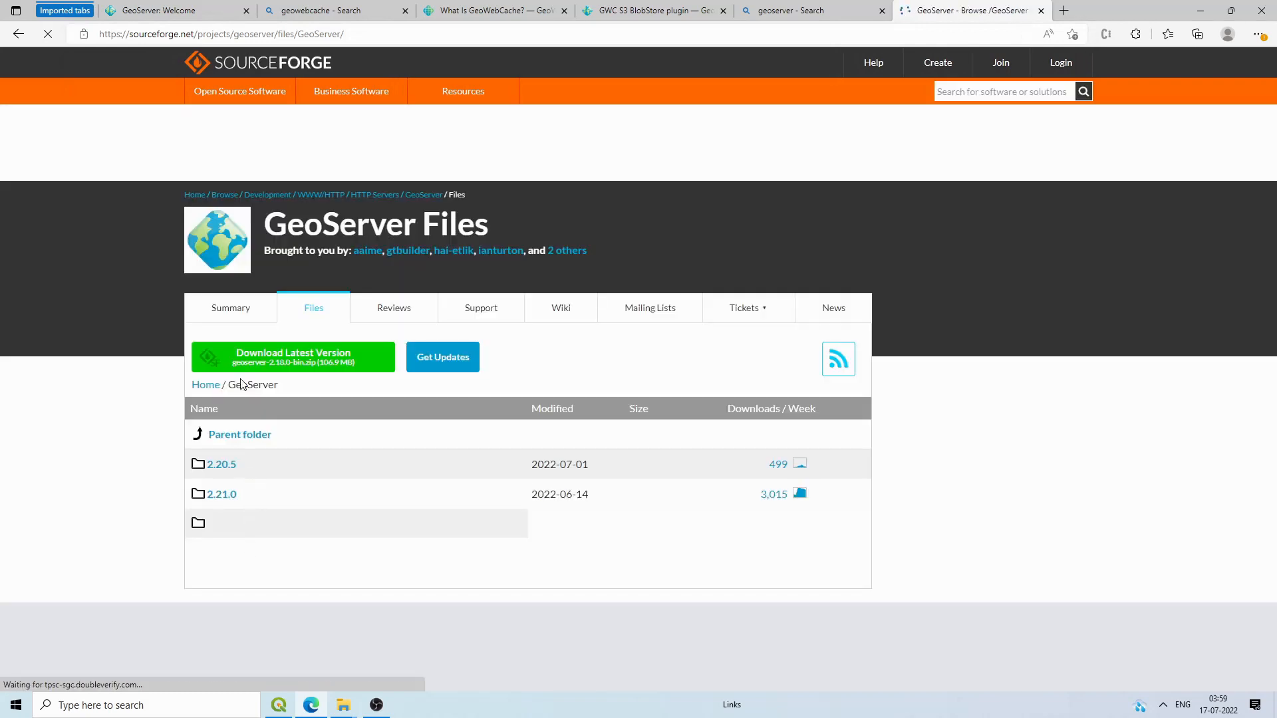
Step: Open the 2.21.0 extensions folder and download geoserver-2.21.0-gwc-s3-plugin.zip
{"action": "scroll", "coordinate": [229, 399], "scroll_direction": "down", "scroll_amount": 2}
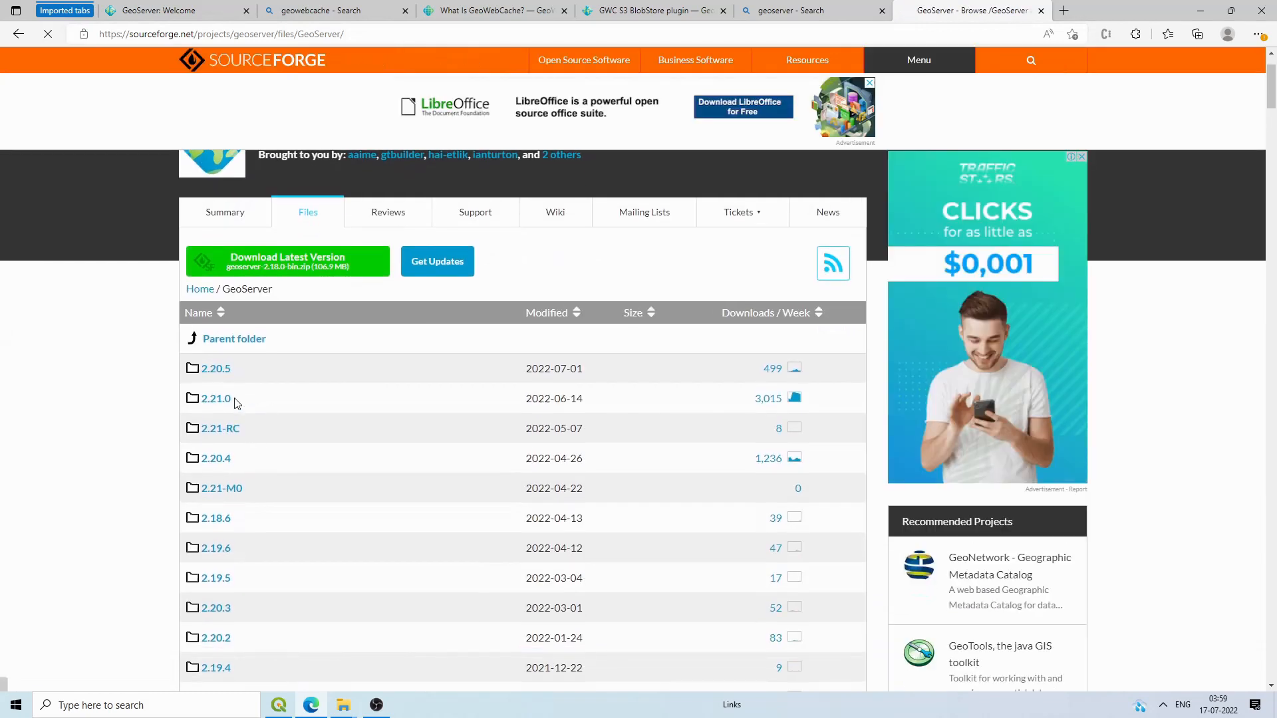
{"action": "left_click_drag", "start_coordinate": [230, 397], "coordinate": [204, 403]}
{"action": "left_click", "coordinate": [213, 402]}
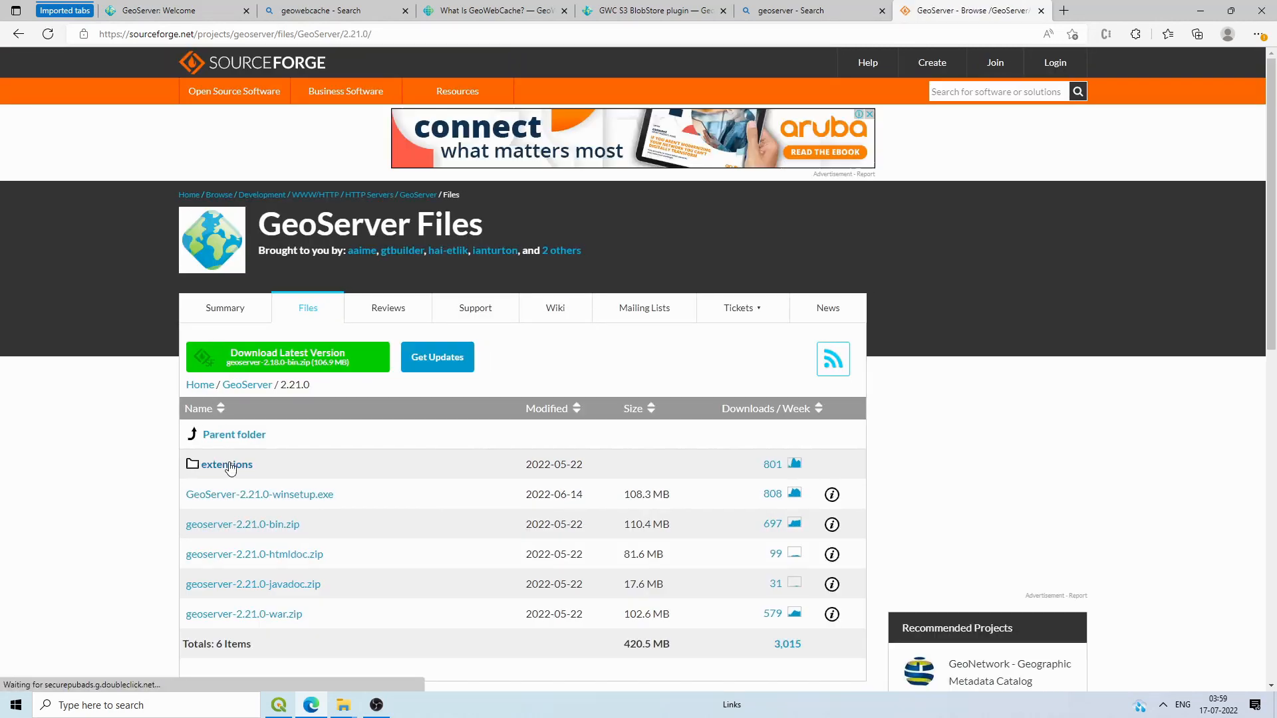
{"action": "left_click", "coordinate": [225, 464]}
{"action": "scroll", "coordinate": [230, 468], "scroll_direction": "down", "scroll_amount": 4}
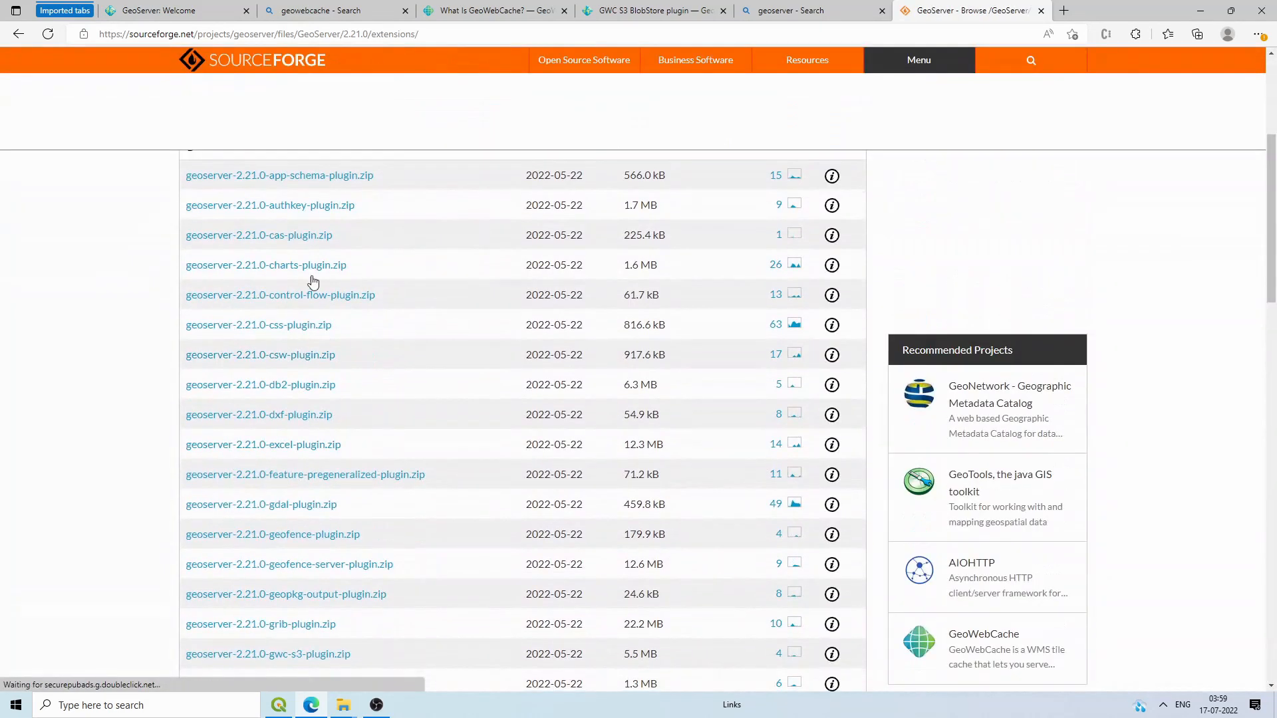
{"action": "scroll", "coordinate": [303, 559], "scroll_direction": "down", "scroll_amount": 1}
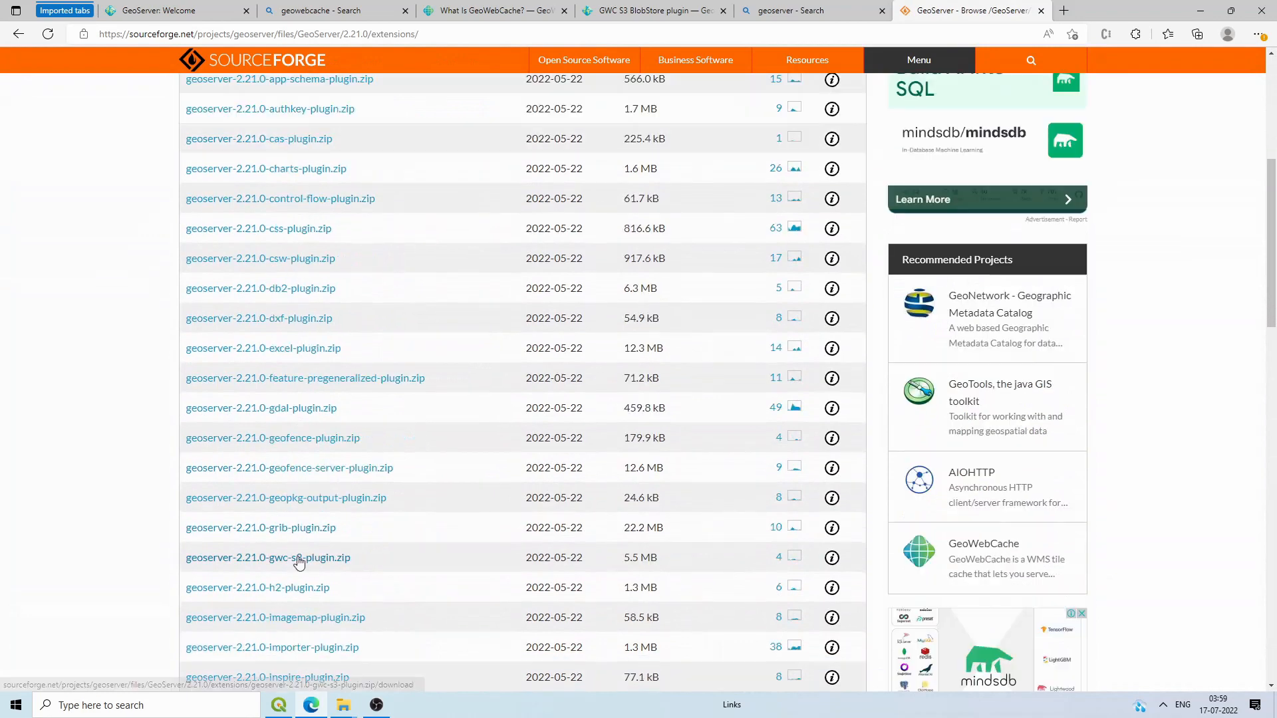
{"action": "left_click", "coordinate": [313, 563]}
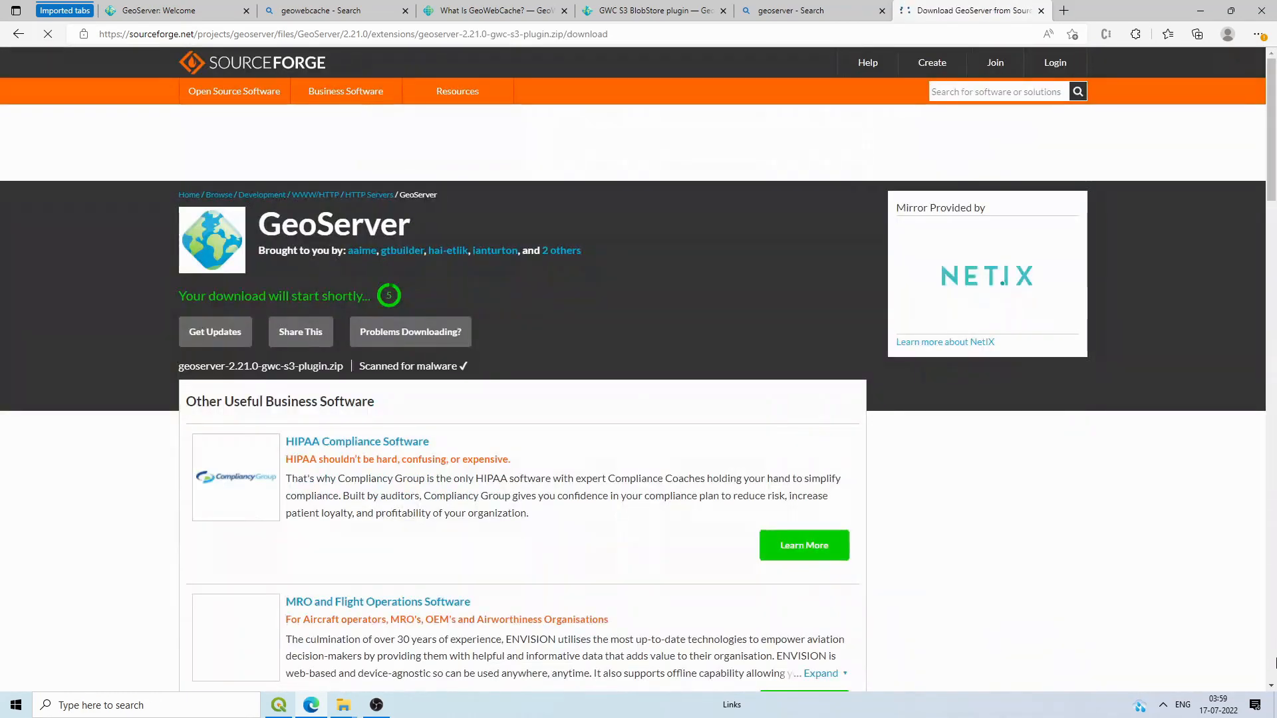
Step: Permanently delete the two old geoserver items from the desktop
{"action": "left_click", "coordinate": [1273, 708]}
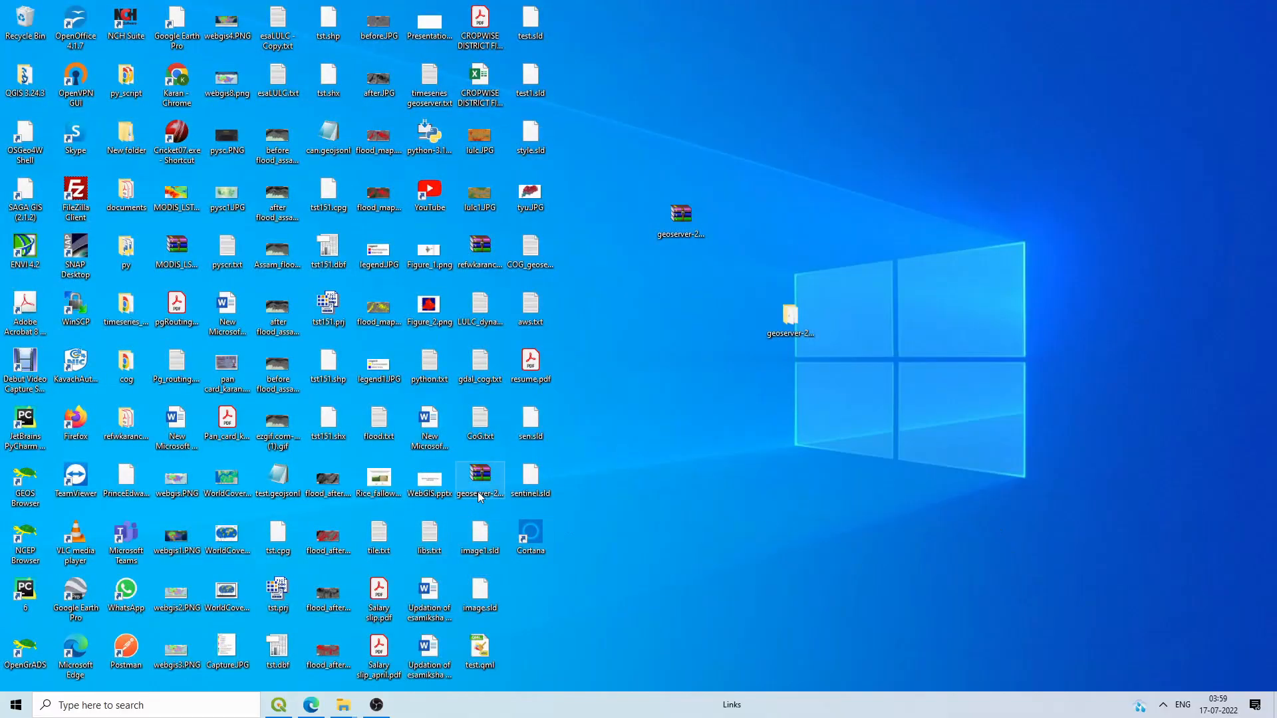
{"action": "left_click_drag", "start_coordinate": [934, 105], "coordinate": [613, 408]}
{"action": "key", "text": "shift+Delete"}
{"action": "key", "text": "Return"}
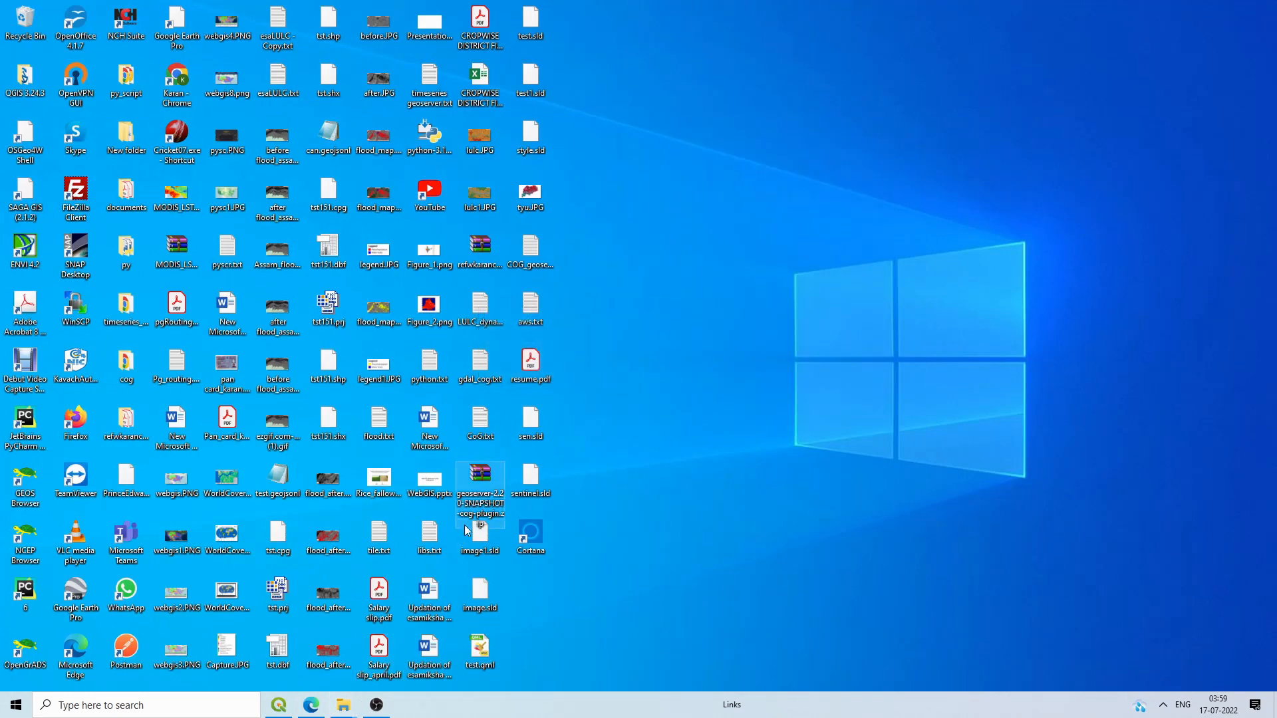
{"action": "left_click", "coordinate": [311, 706]}
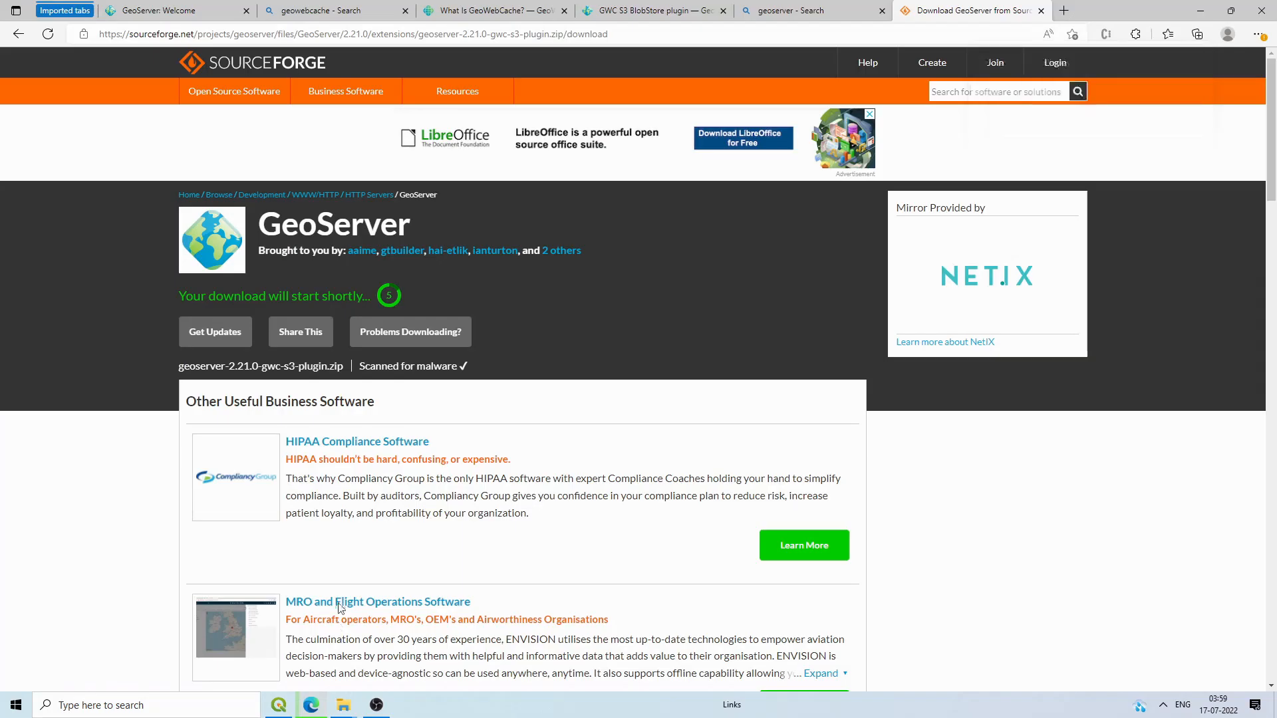
Step: Copy the downloaded gwc-s3 plugin zip from the Downloads folder onto the desktop
{"action": "left_click", "coordinate": [1259, 35]}
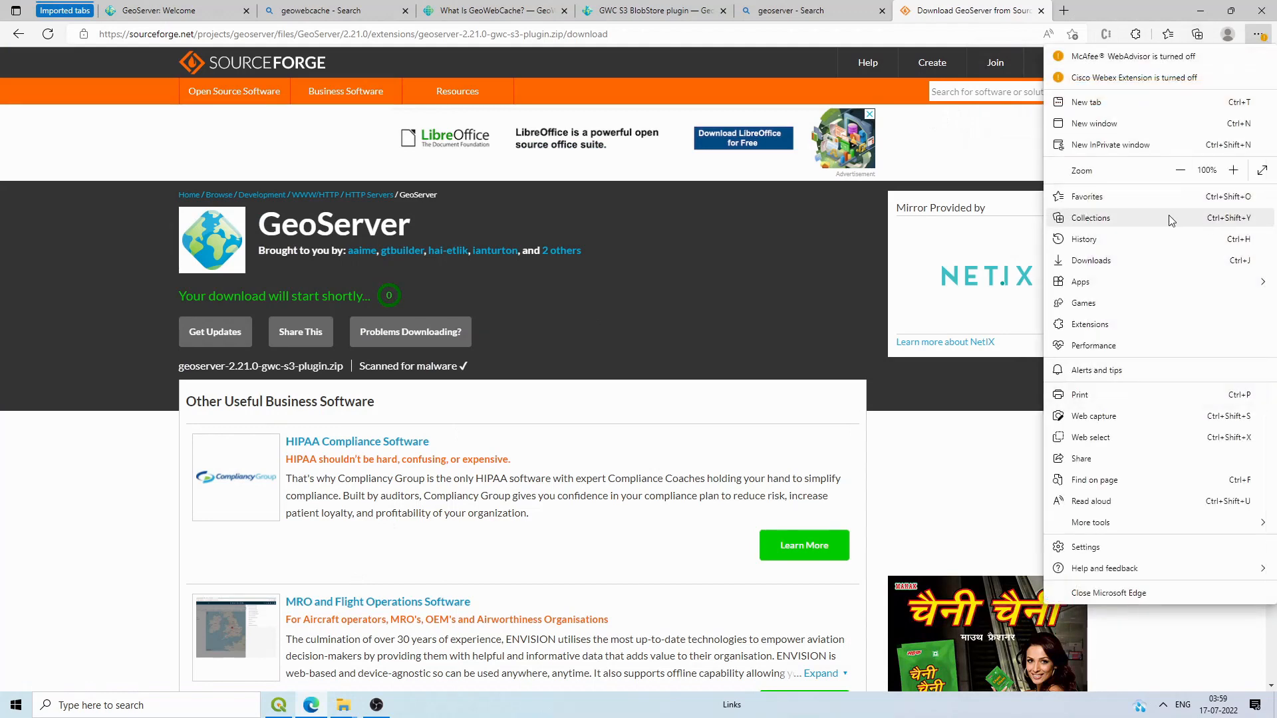
{"action": "left_click", "coordinate": [1090, 260]}
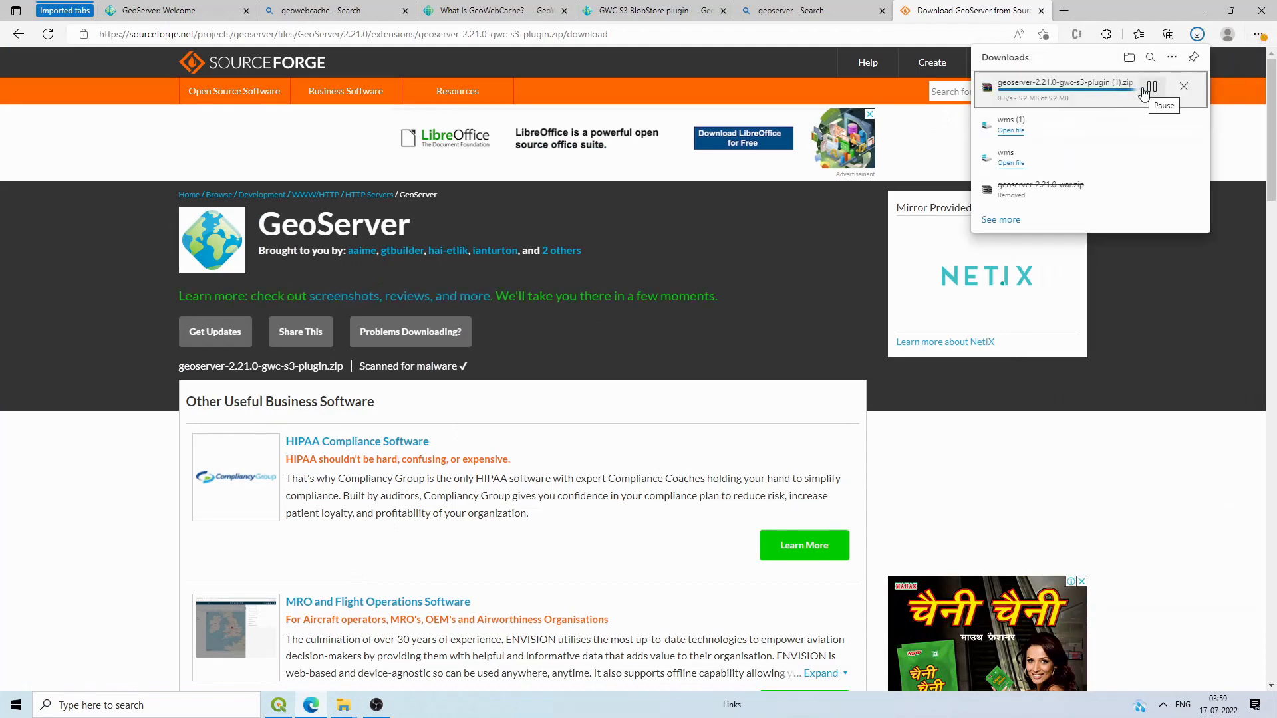
{"action": "left_click", "coordinate": [342, 705]}
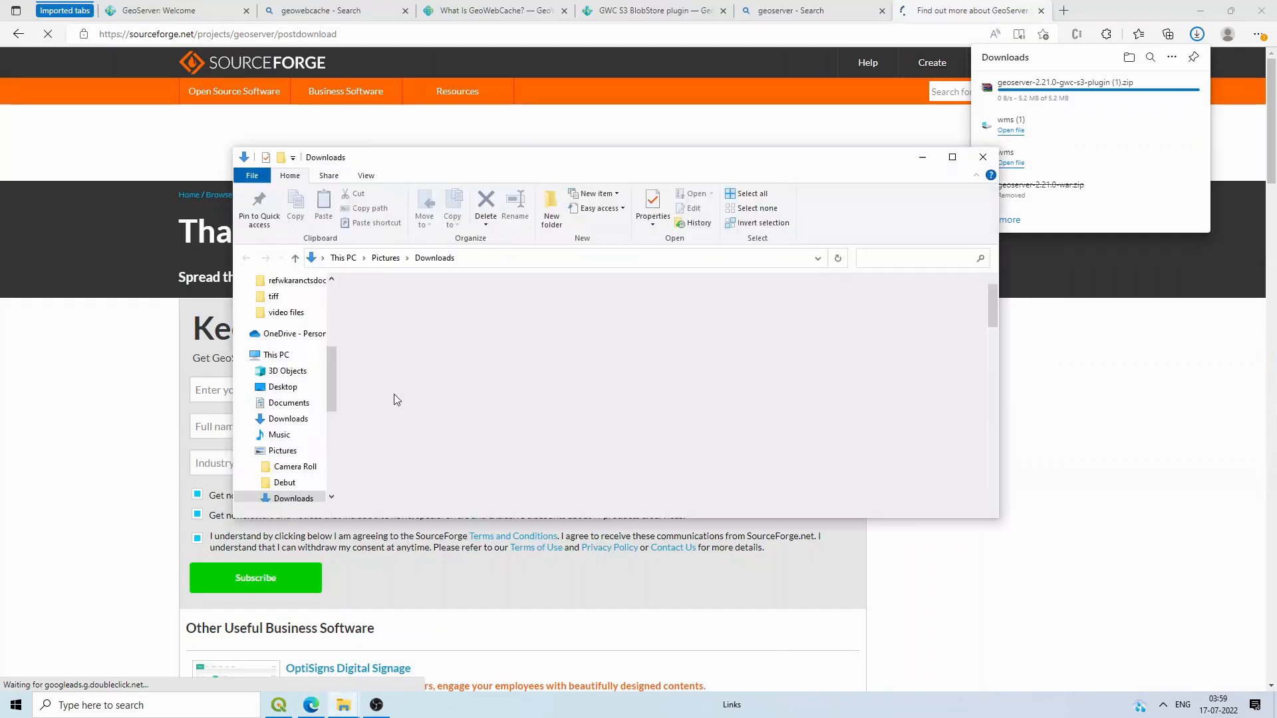
{"action": "left_click", "coordinate": [468, 333]}
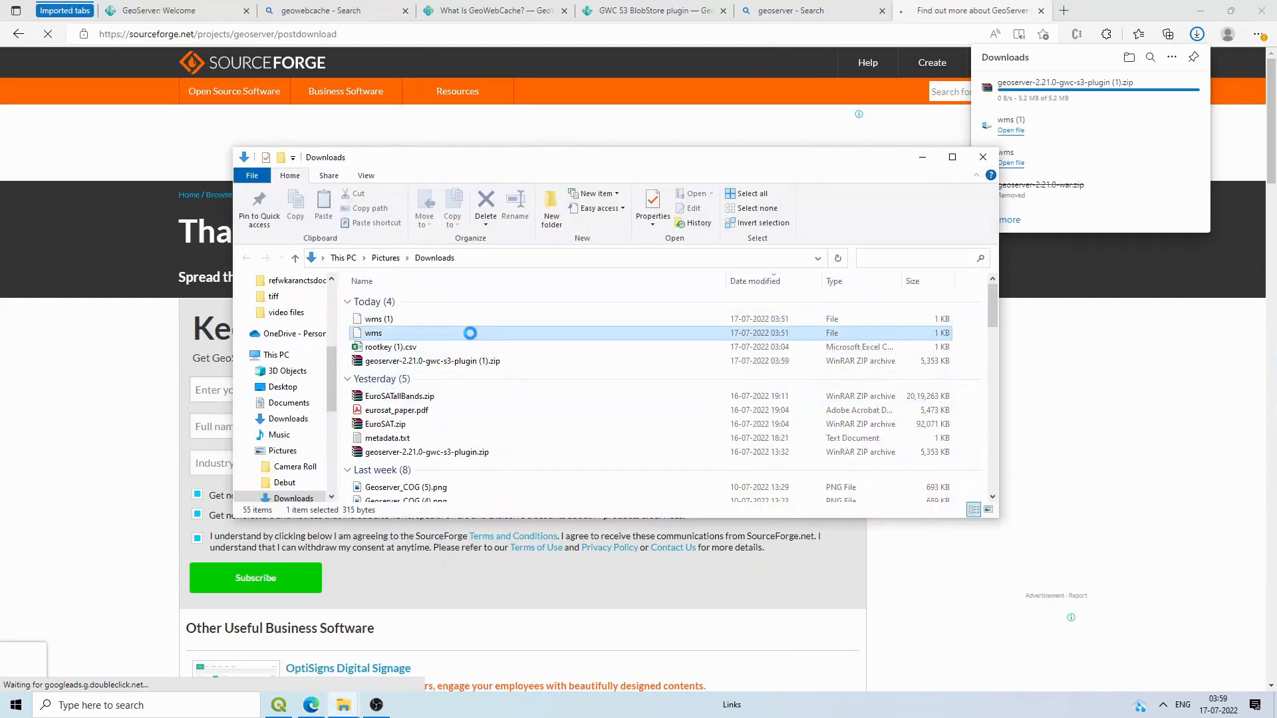
{"action": "left_click", "coordinate": [482, 377]}
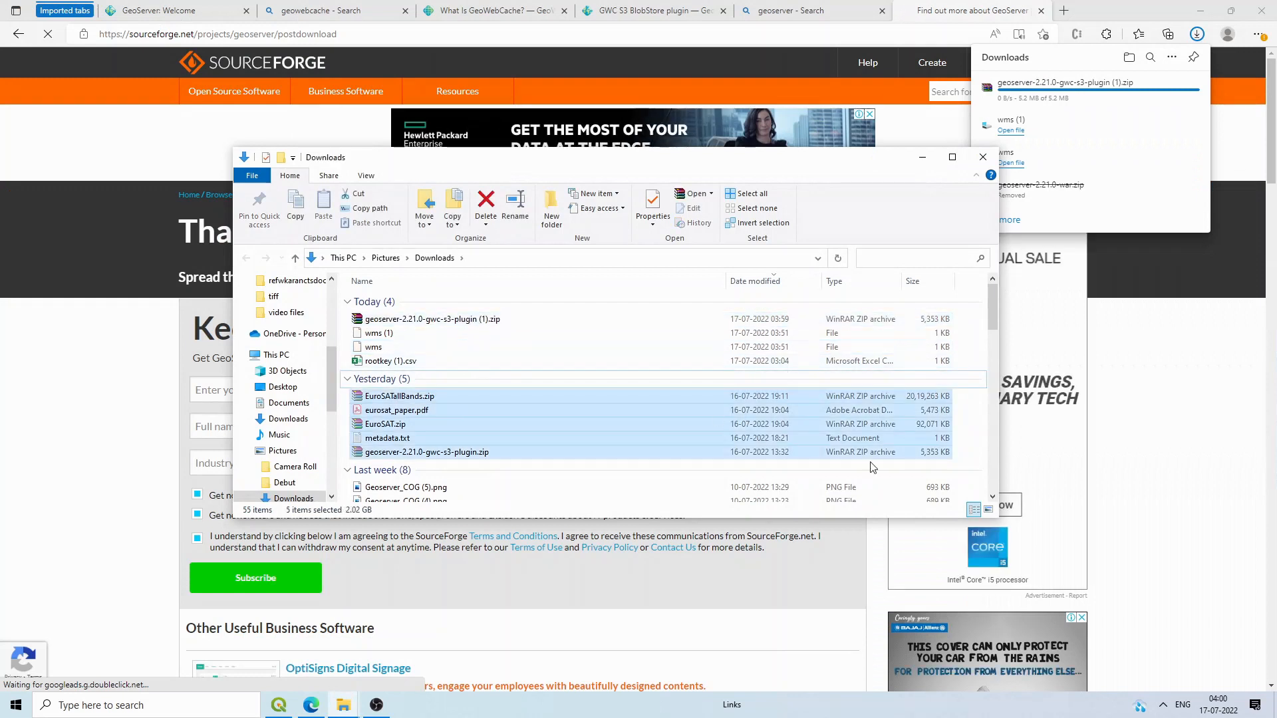
{"action": "left_click", "coordinate": [499, 320]}
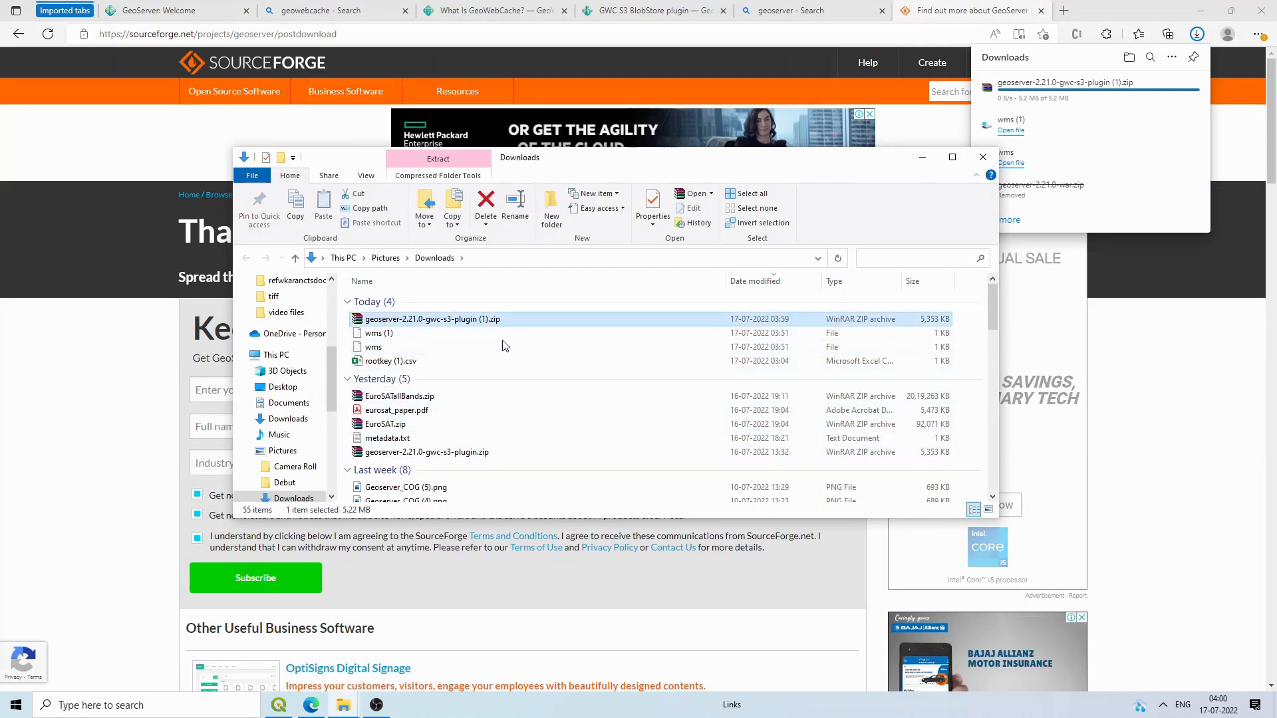
{"action": "key", "text": "super+d"}
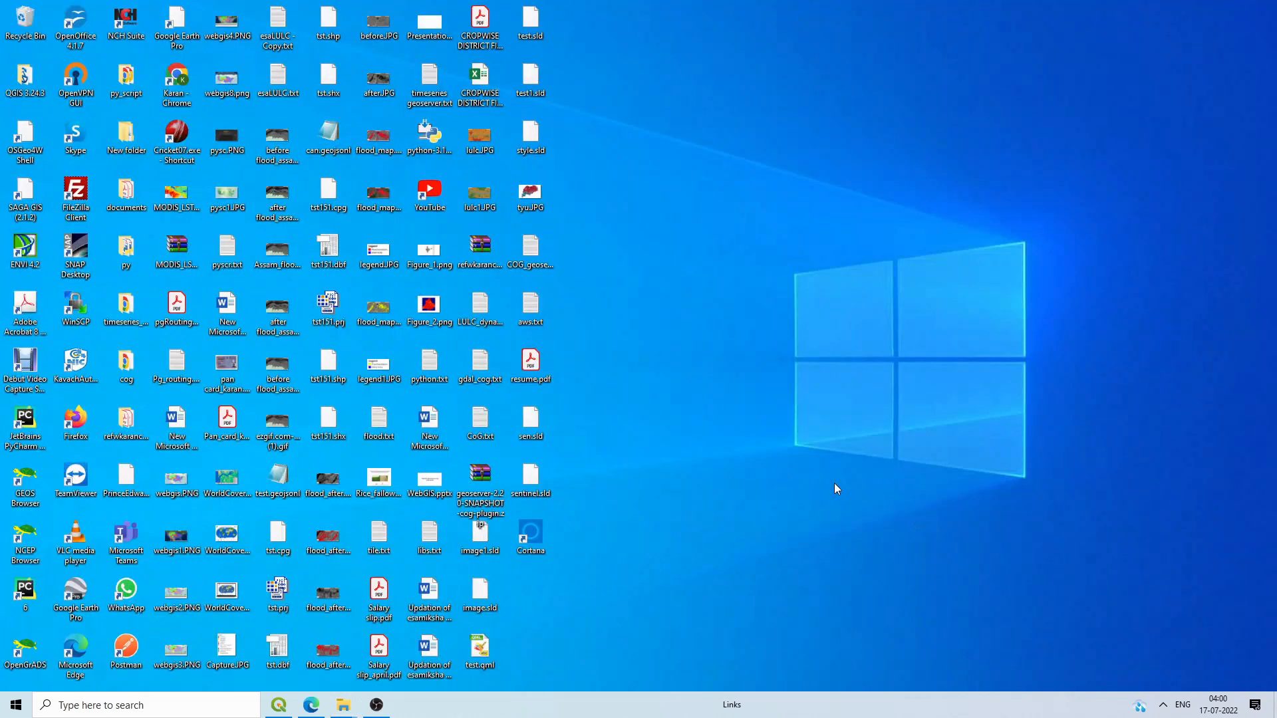
{"action": "key", "text": "ctrl+v"}
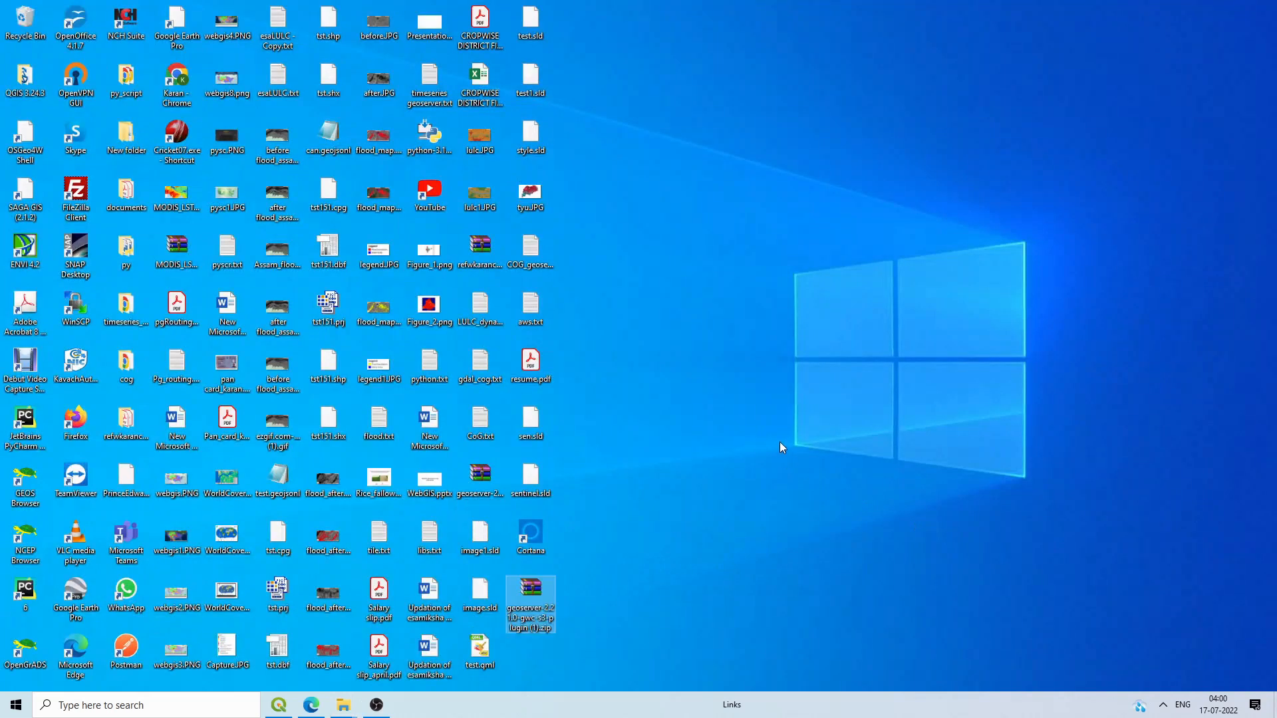
Step: Extract the zip into its own geoserver-2.21.0-gwc-s3-plugin (1) folder
{"action": "right_click", "coordinate": [552, 601]}
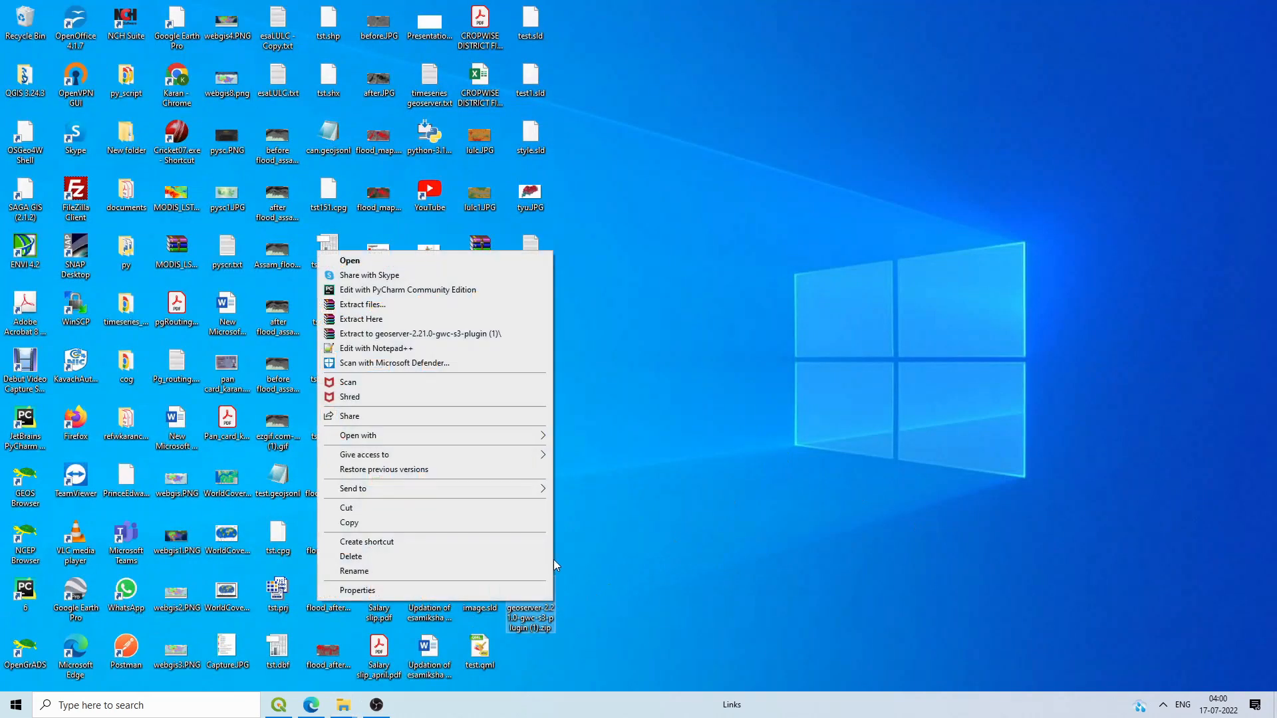
{"action": "left_click", "coordinate": [458, 333]}
{"action": "mouse_move", "coordinate": [351, 711]}
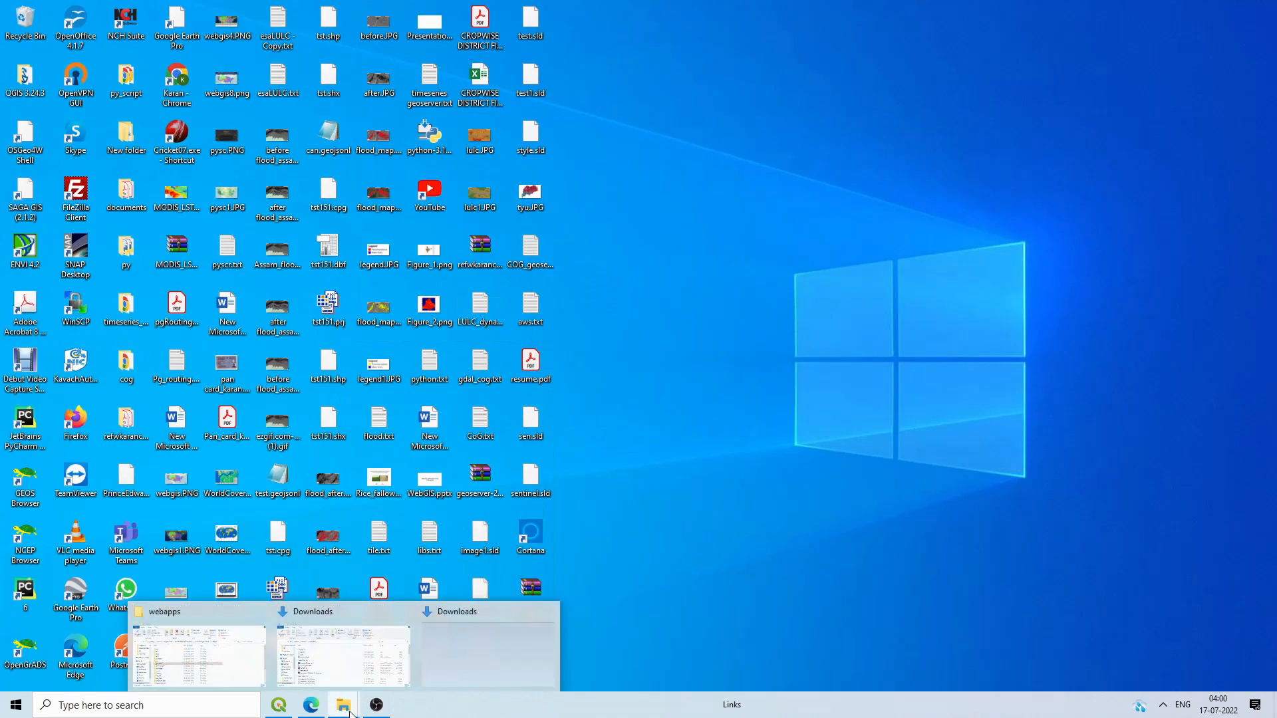
{"action": "left_click", "coordinate": [199, 655]}
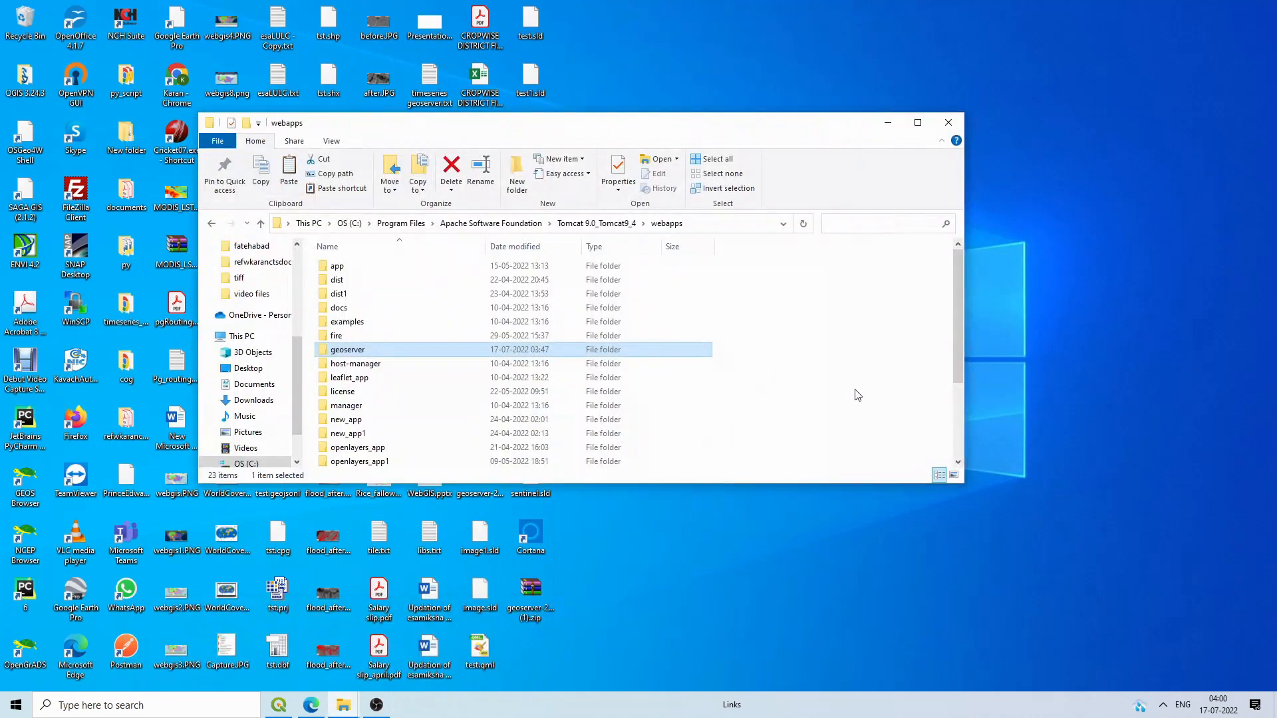
Step: Browse to Tomcat 9.0_Tomcat9_4\webapps\geoserver\WEB-INF\lib in File Explorer
{"action": "left_click", "coordinate": [491, 223]}
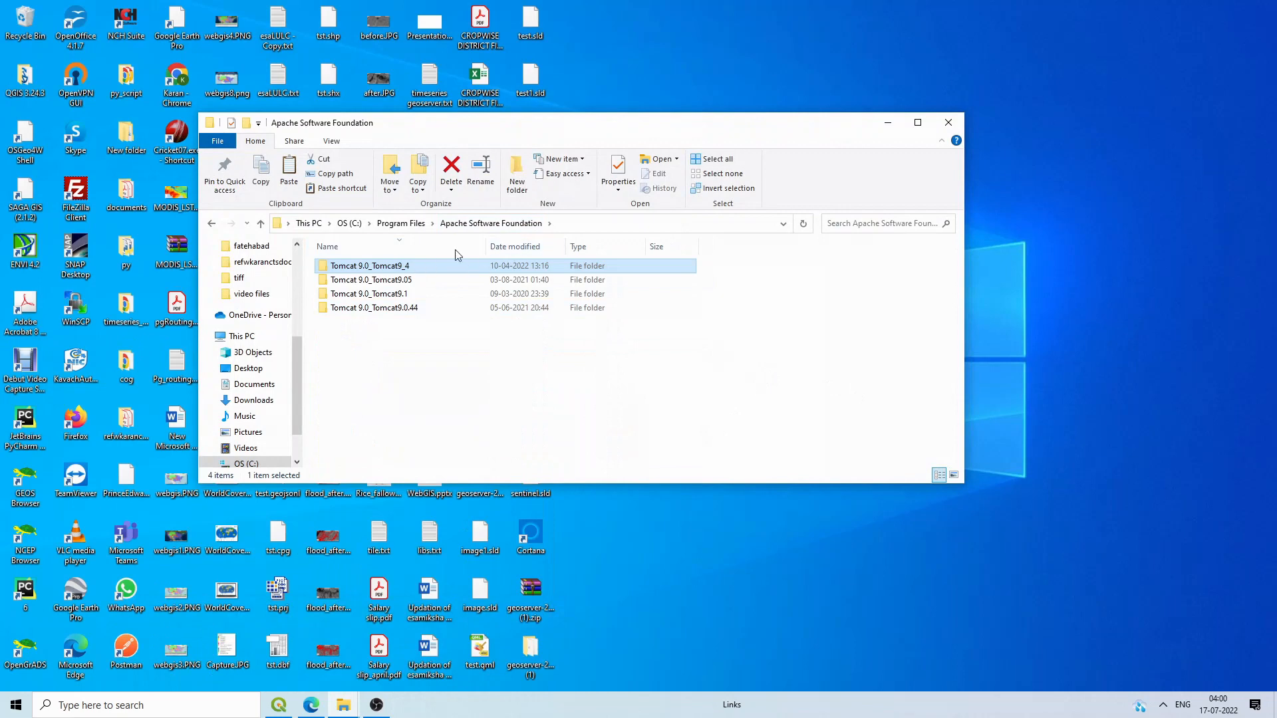
{"action": "double_click", "coordinate": [410, 266]}
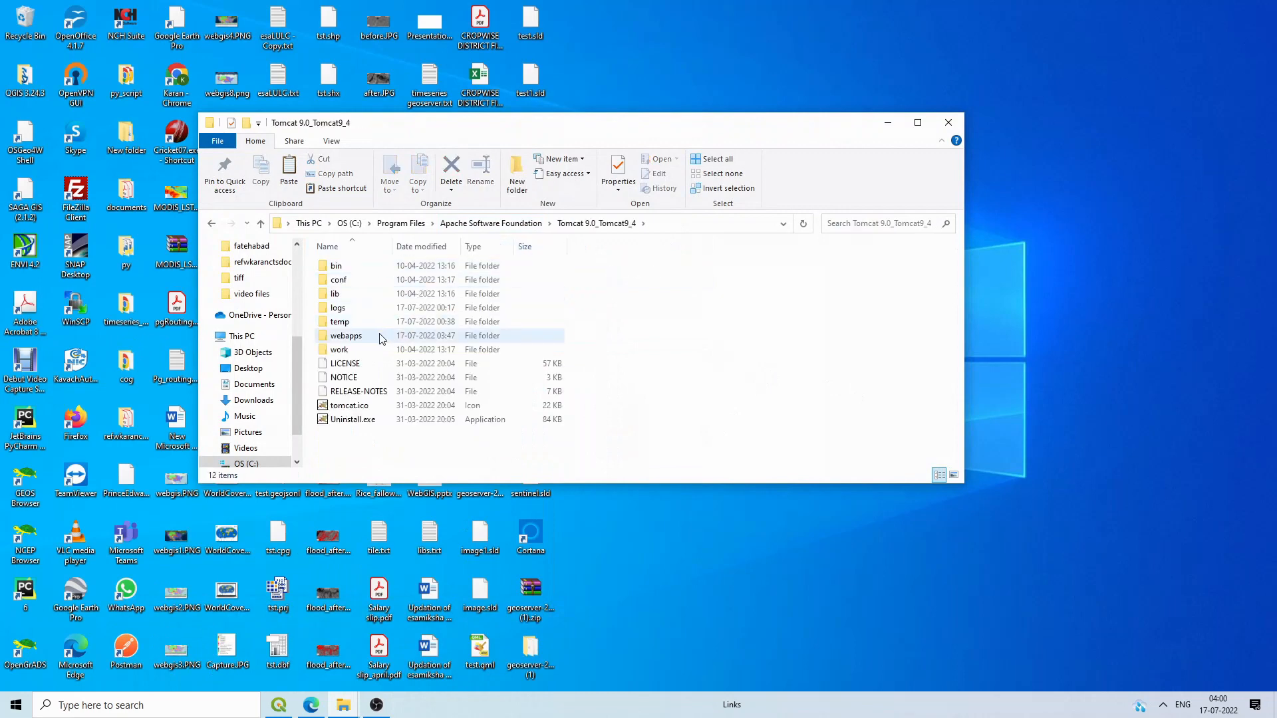
{"action": "double_click", "coordinate": [378, 336]}
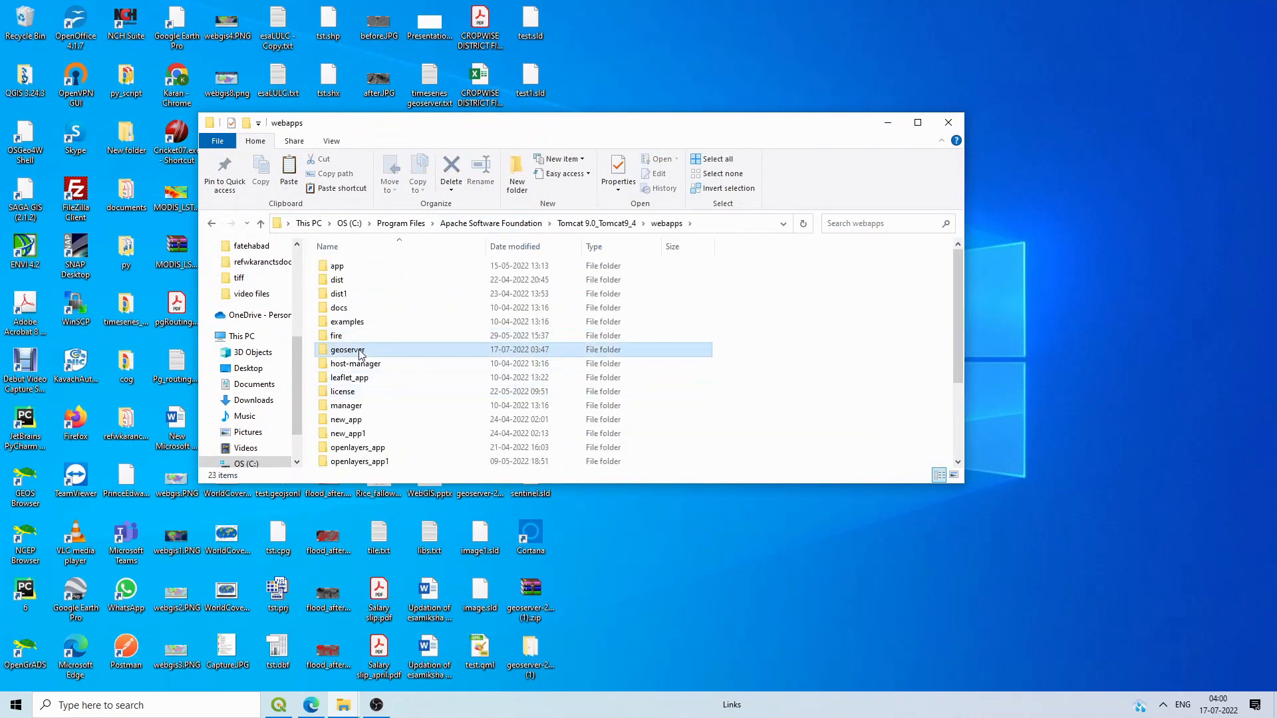
{"action": "double_click", "coordinate": [412, 349]}
{"action": "double_click", "coordinate": [357, 294]}
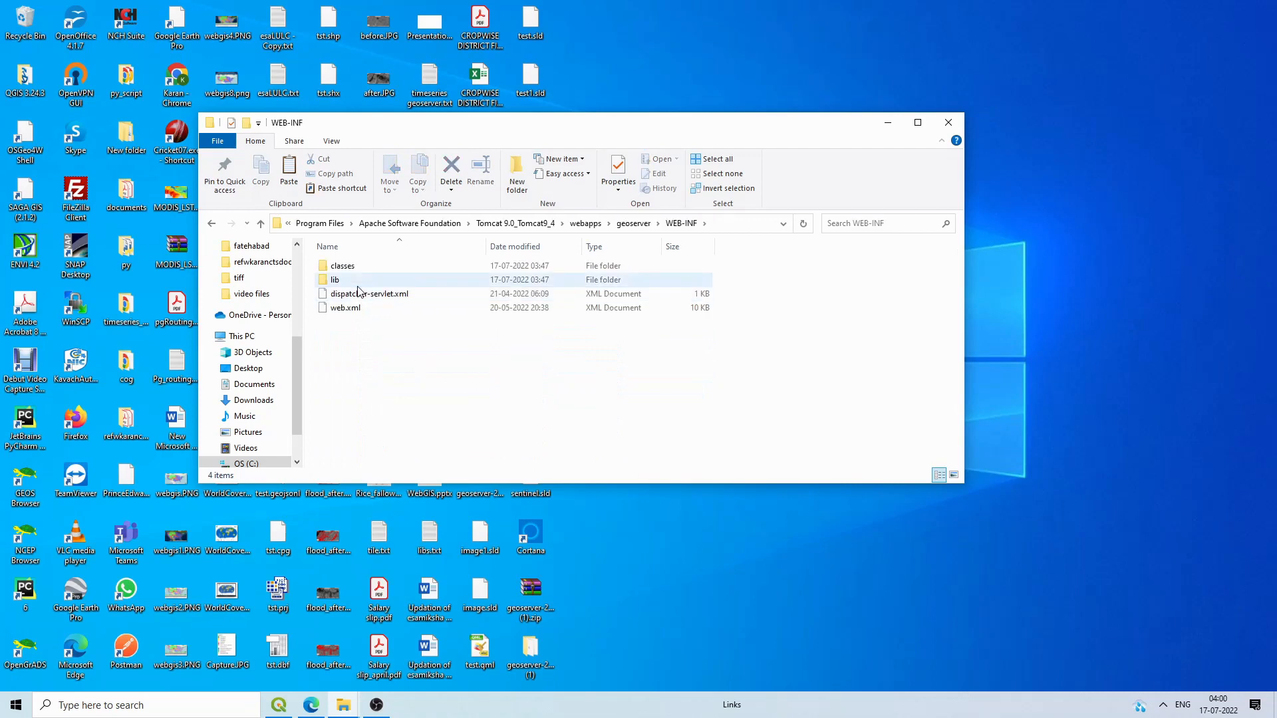
{"action": "double_click", "coordinate": [339, 279]}
{"action": "left_click_drag", "start_coordinate": [848, 128], "coordinate": [1144, 46]}
Step: Copy all 13 jars from the extracted plugin folder into lib, replacing existing files
{"action": "double_click", "coordinate": [530, 655]}
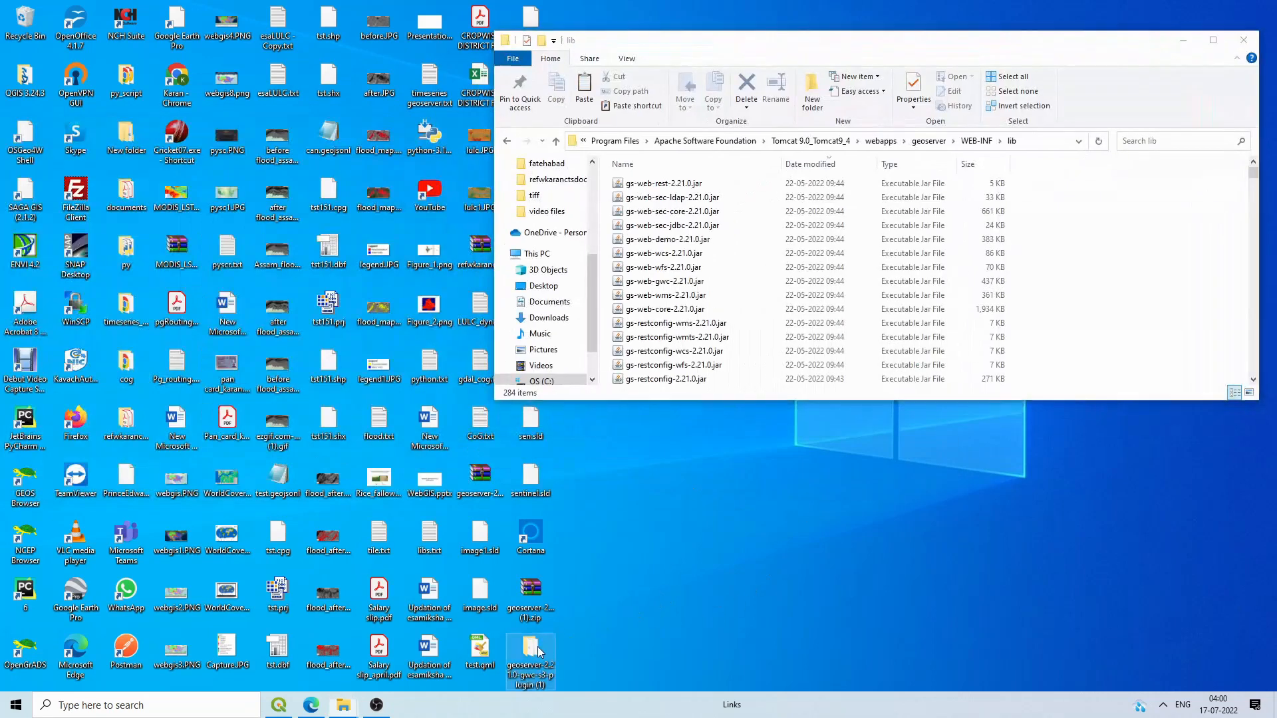
{"action": "key", "text": "ctrl+a"}
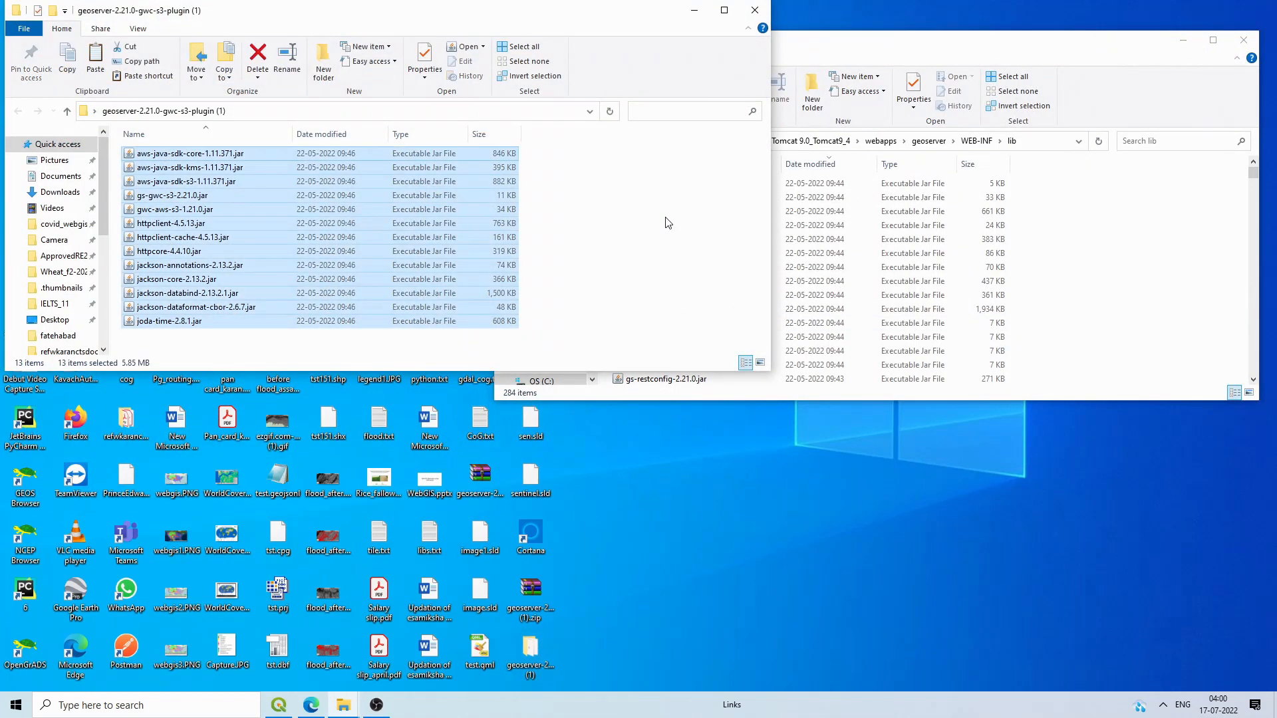
{"action": "left_click", "coordinate": [1237, 201]}
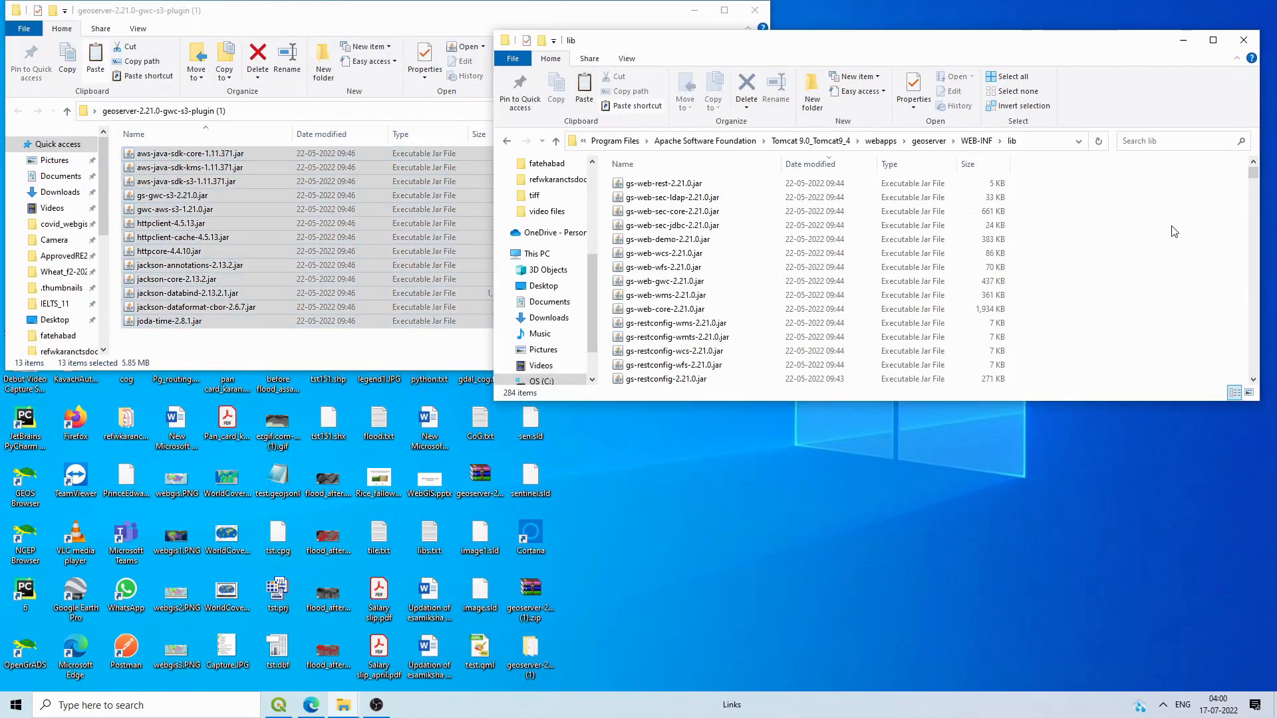
{"action": "key", "text": "ctrl+v"}
{"action": "left_click", "coordinate": [599, 251]}
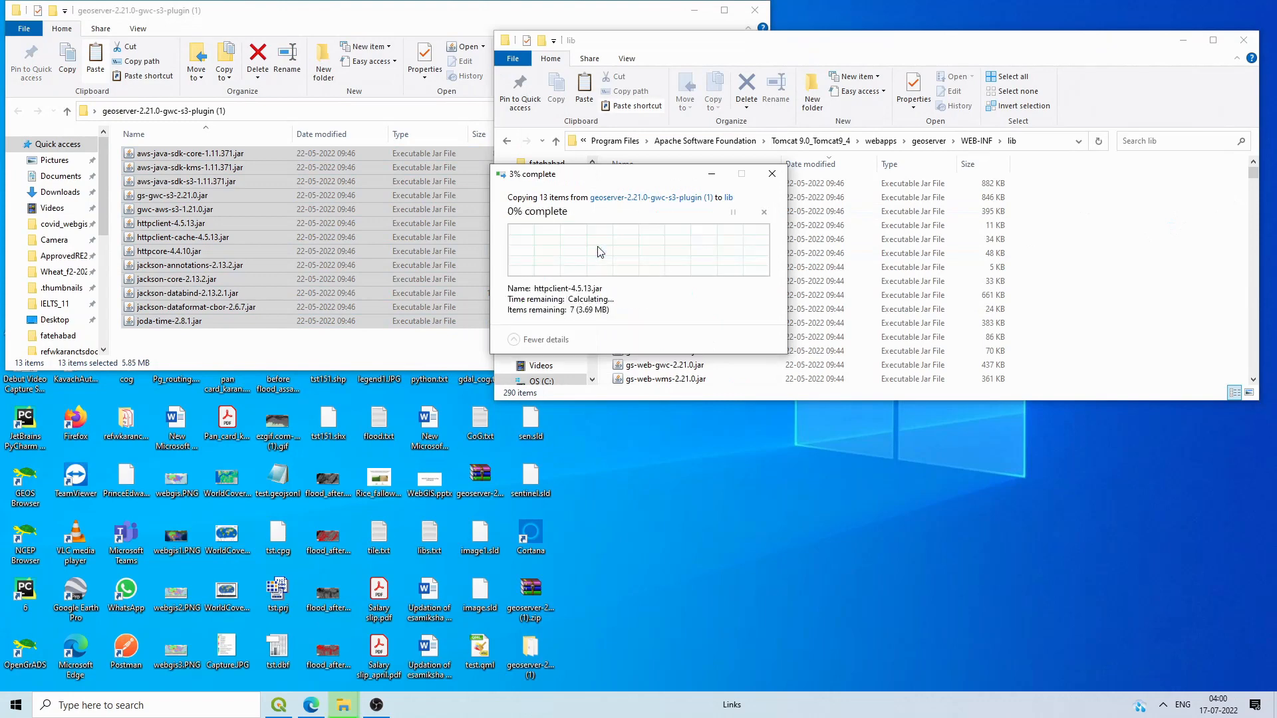
{"action": "left_click", "coordinate": [1101, 262]}
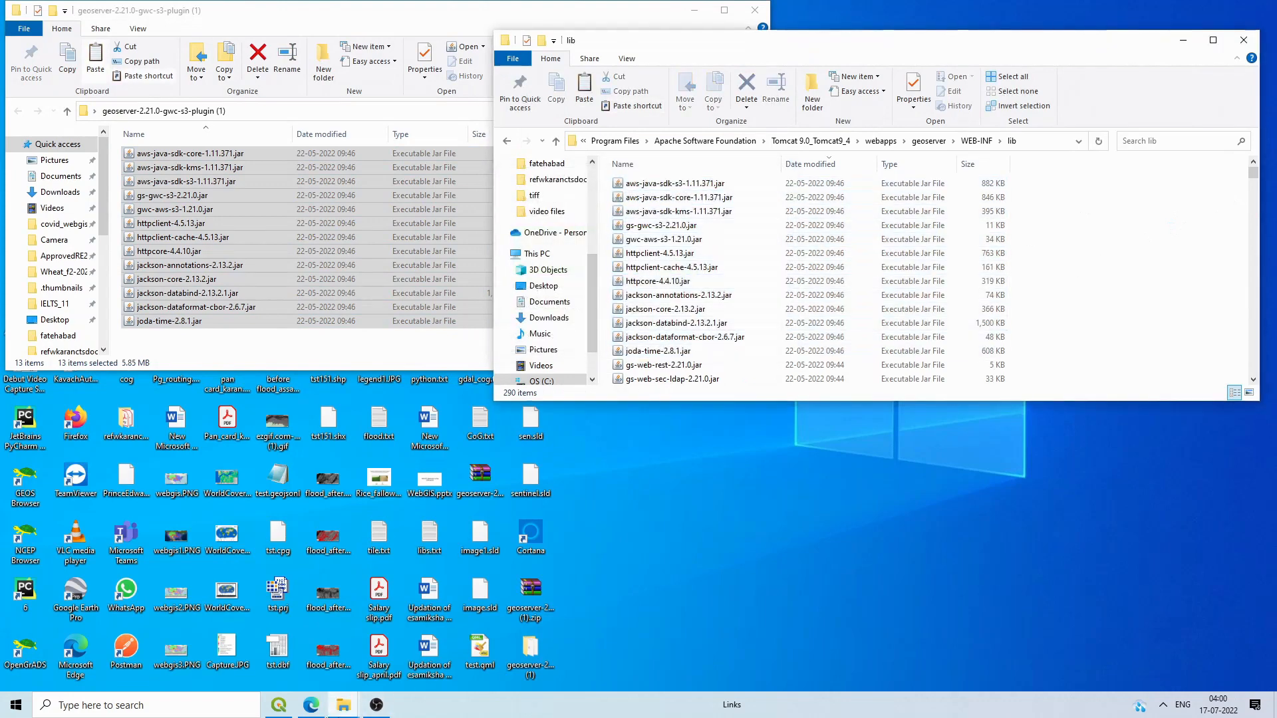
{"action": "left_click", "coordinate": [1163, 705]}
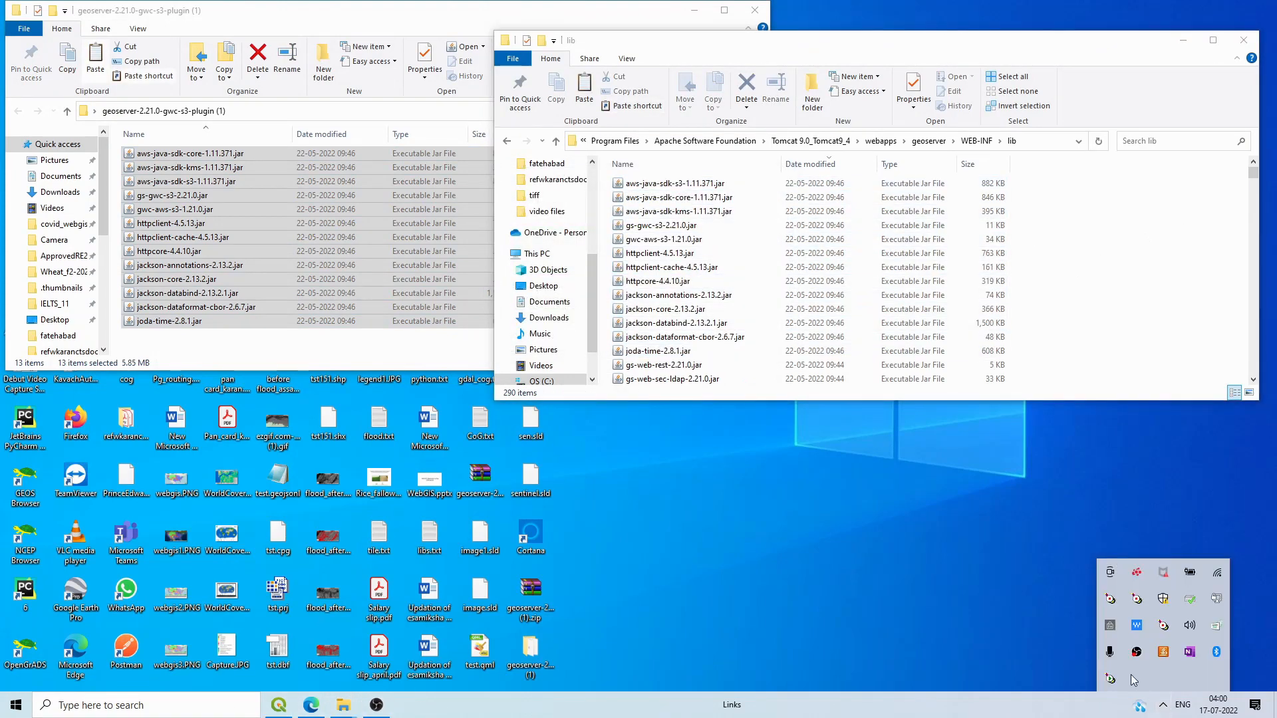
Step: Stop the Apache Tomcat 9.0 Tomcat9_4 service from its service manager
{"action": "double_click", "coordinate": [1110, 678]}
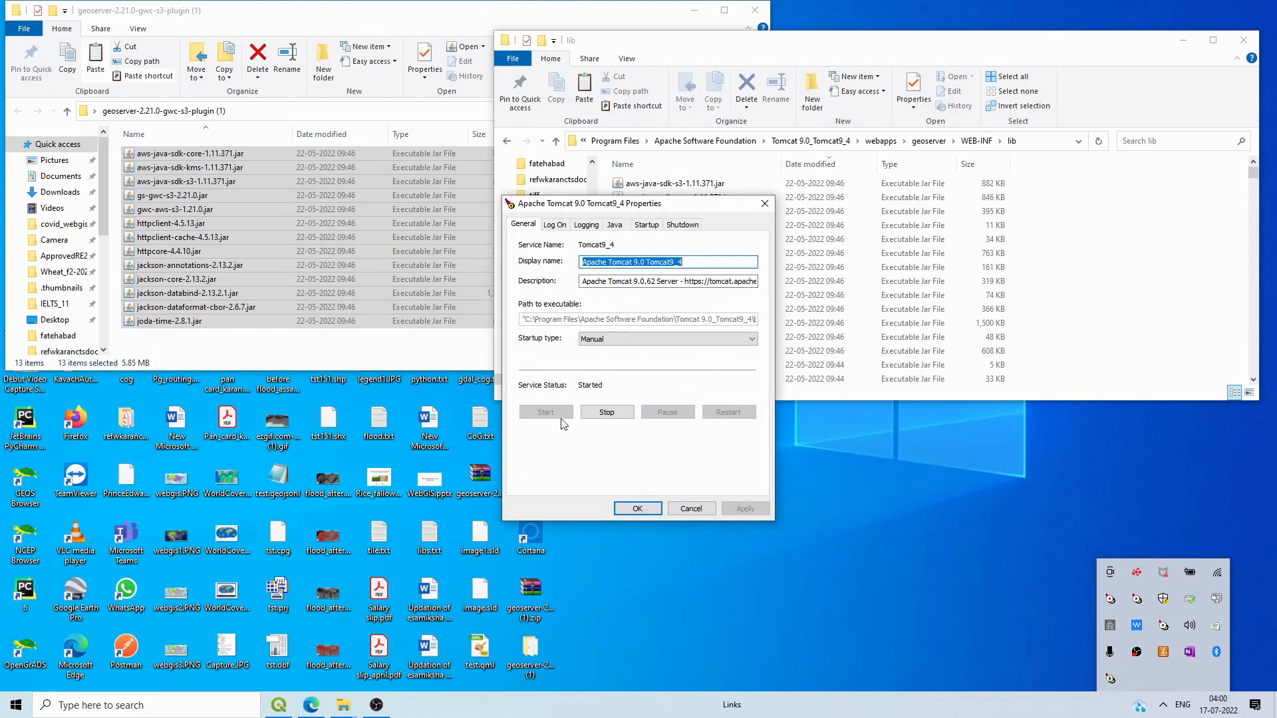
{"action": "left_click", "coordinate": [604, 412]}
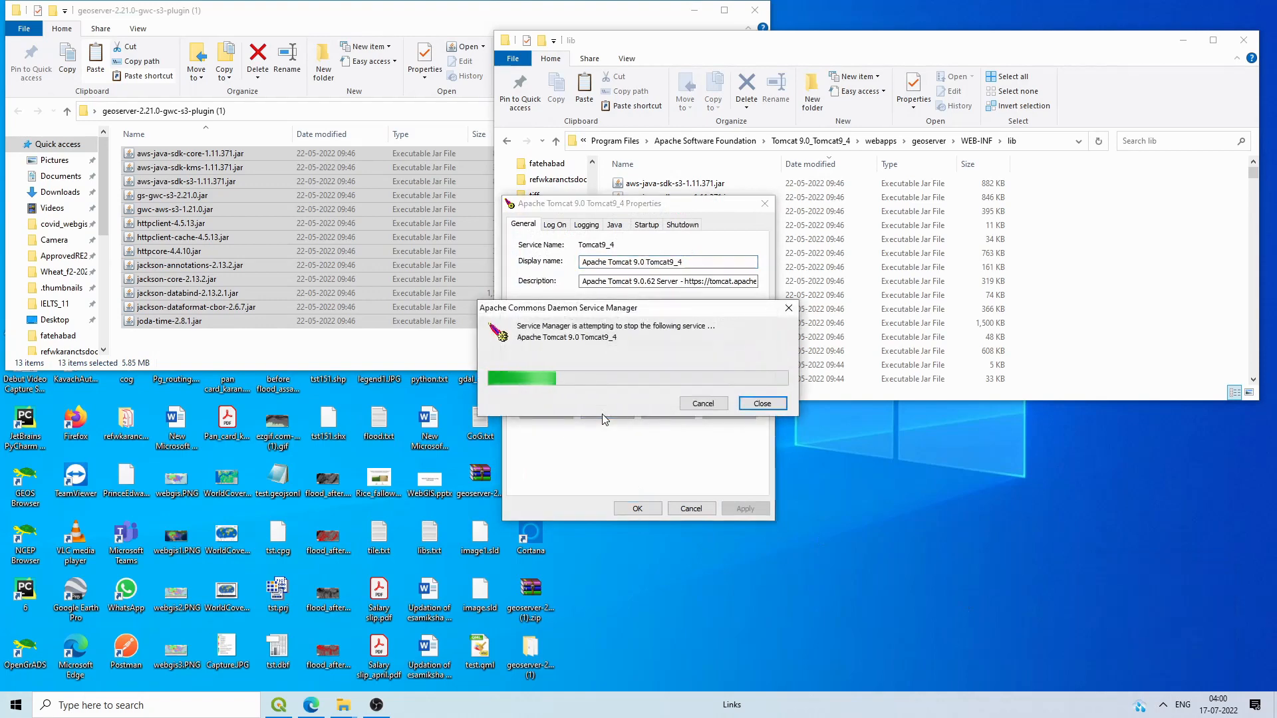
{"action": "left_click", "coordinate": [321, 706]}
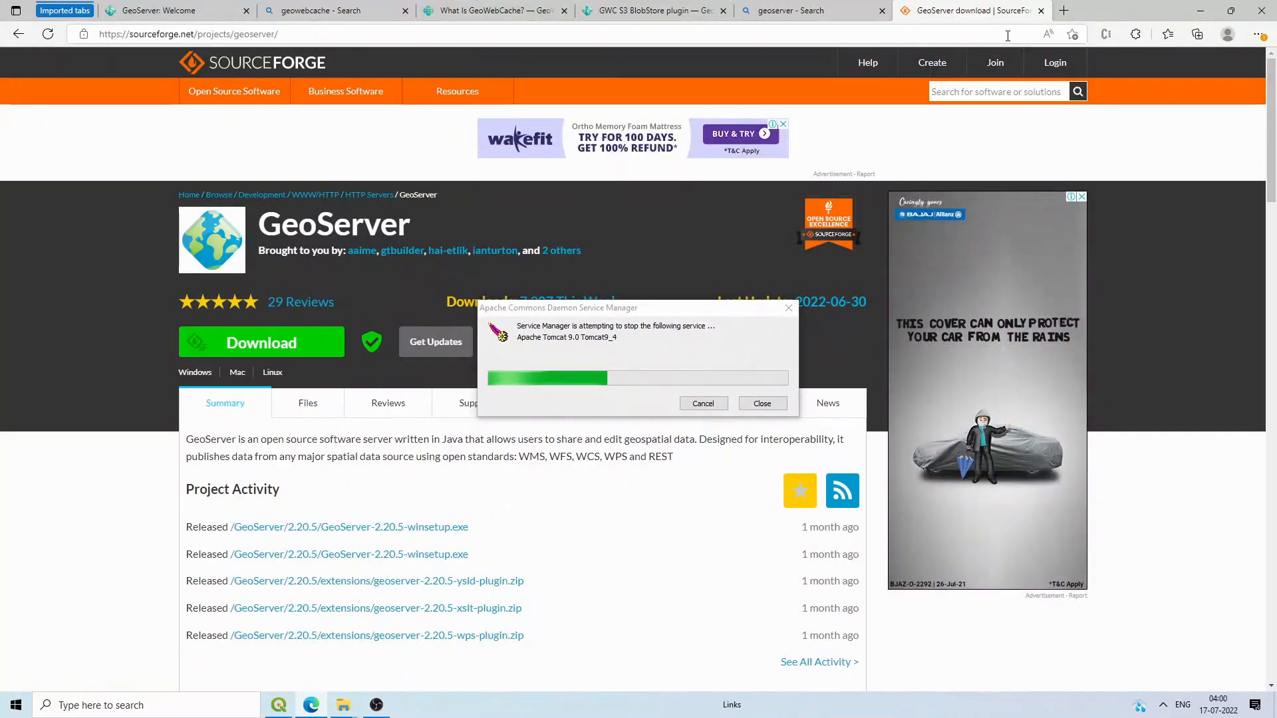
Step: Close the SourceForge and search result tabs and return to the GeoServer welcome page
{"action": "left_click", "coordinate": [1041, 10]}
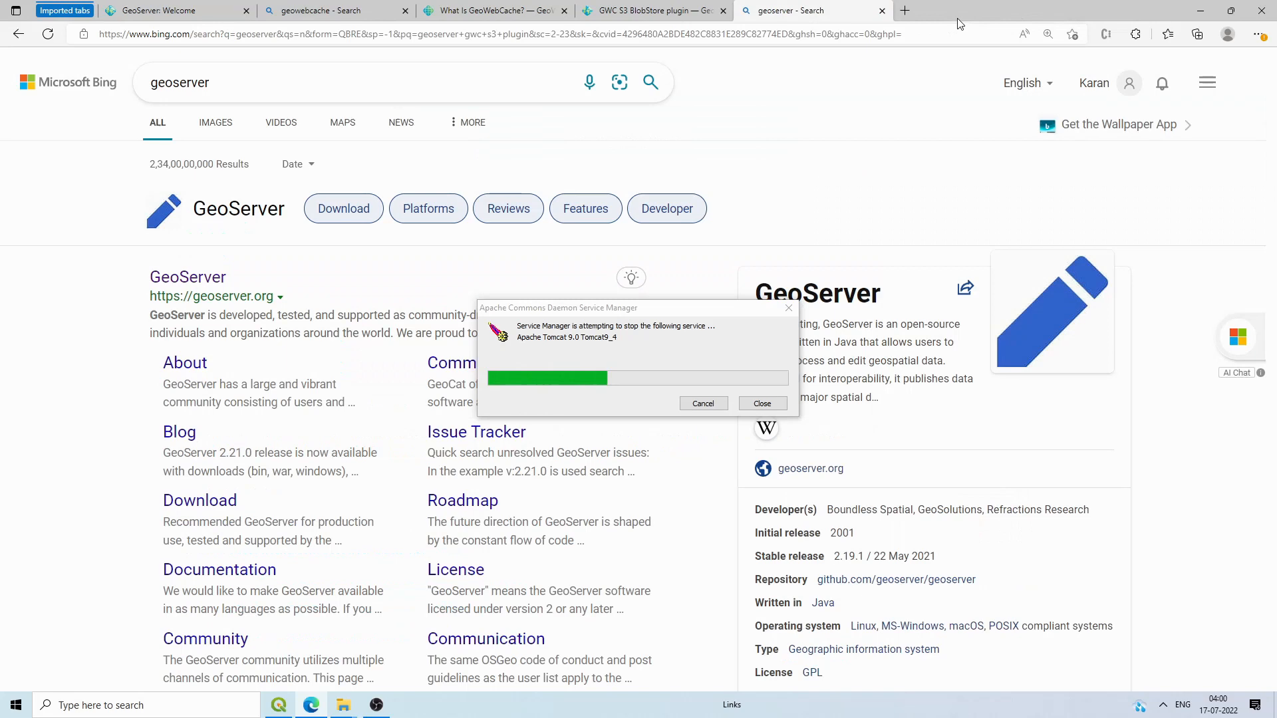
{"action": "left_click", "coordinate": [882, 11]}
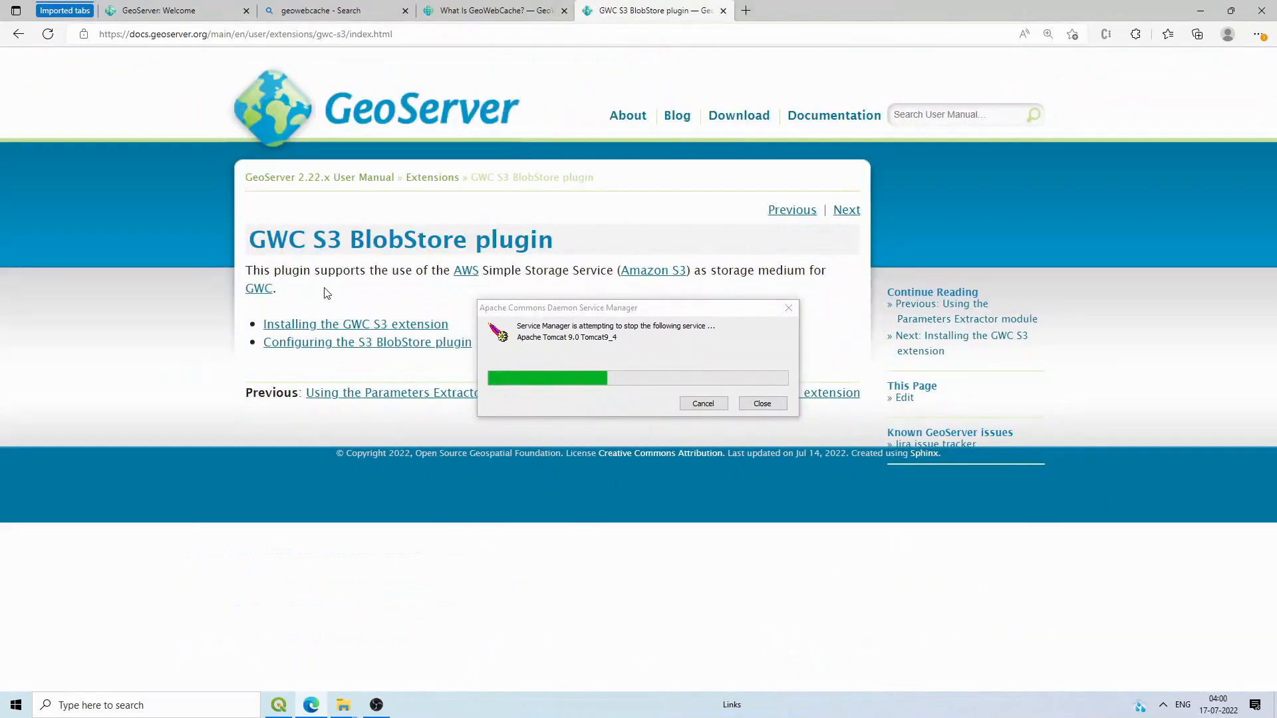
{"action": "mouse_move", "coordinate": [264, 240]}
{"action": "left_mouse_down"}
{"action": "mouse_move", "coordinate": [492, 241]}
{"action": "mouse_move", "coordinate": [562, 219]}
{"action": "mouse_move", "coordinate": [564, 243]}
{"action": "mouse_move", "coordinate": [263, 240]}
{"action": "left_mouse_up"}
{"action": "left_click", "coordinate": [299, 211]}
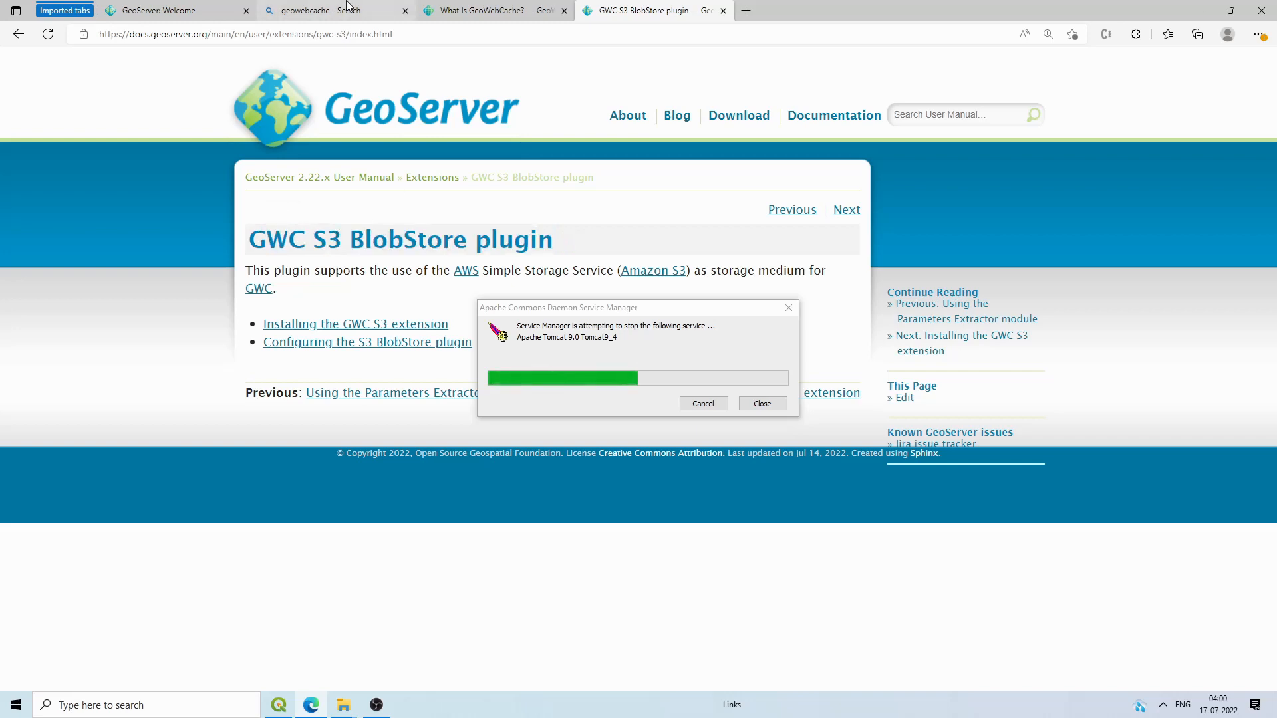
{"action": "left_click", "coordinate": [203, 6]}
{"action": "left_click", "coordinate": [586, 70]}
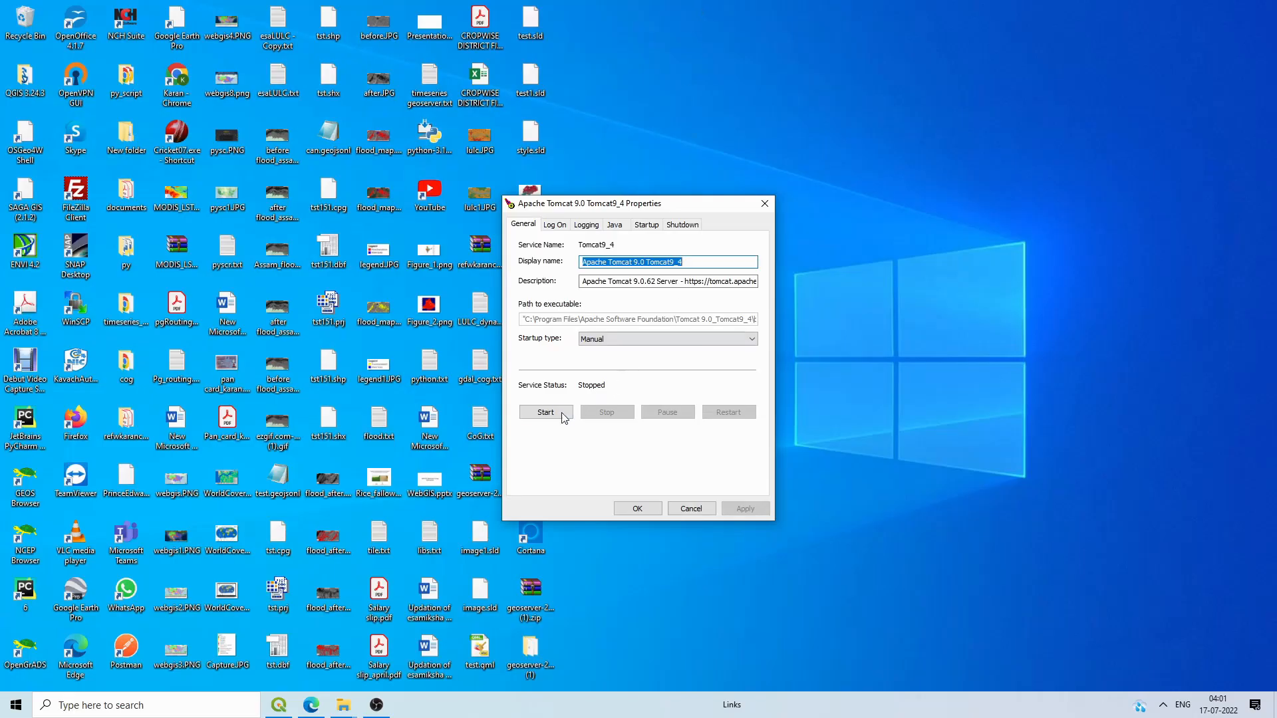
Step: Restart the Tomcat9_4 service and reload the GeoServer root address
{"action": "left_click", "coordinate": [562, 412]}
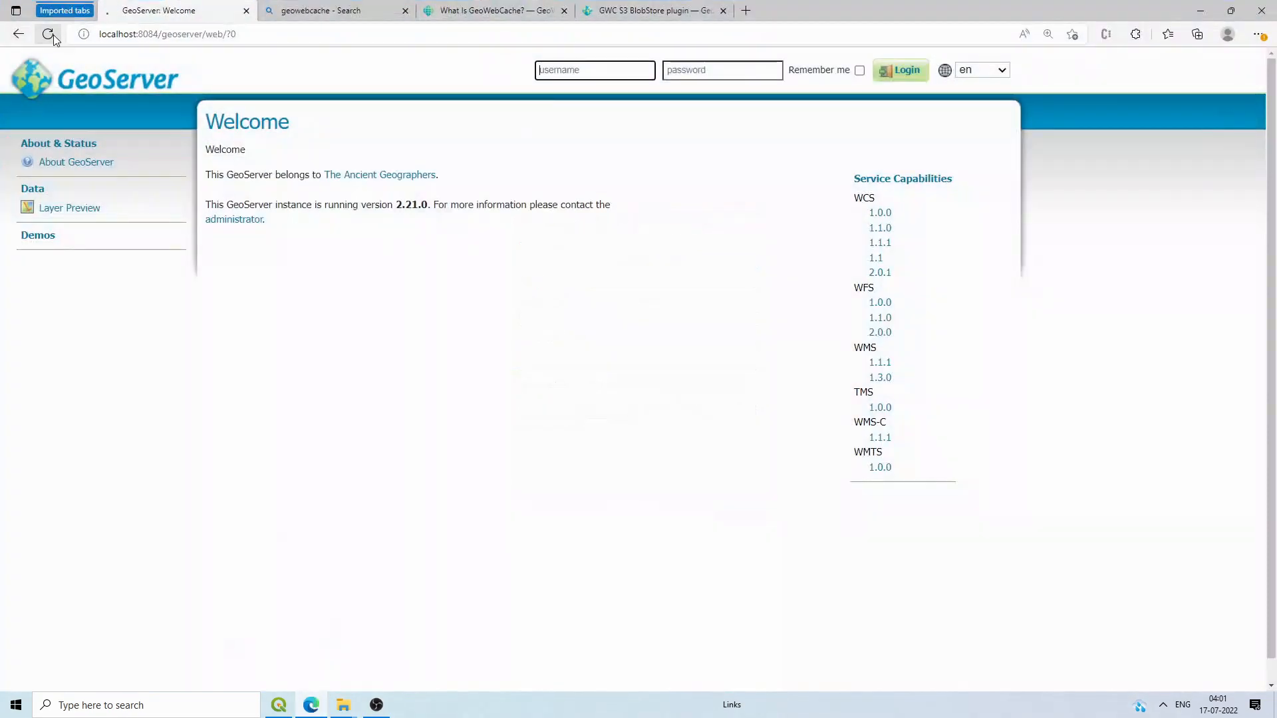
{"action": "left_click", "coordinate": [52, 35]}
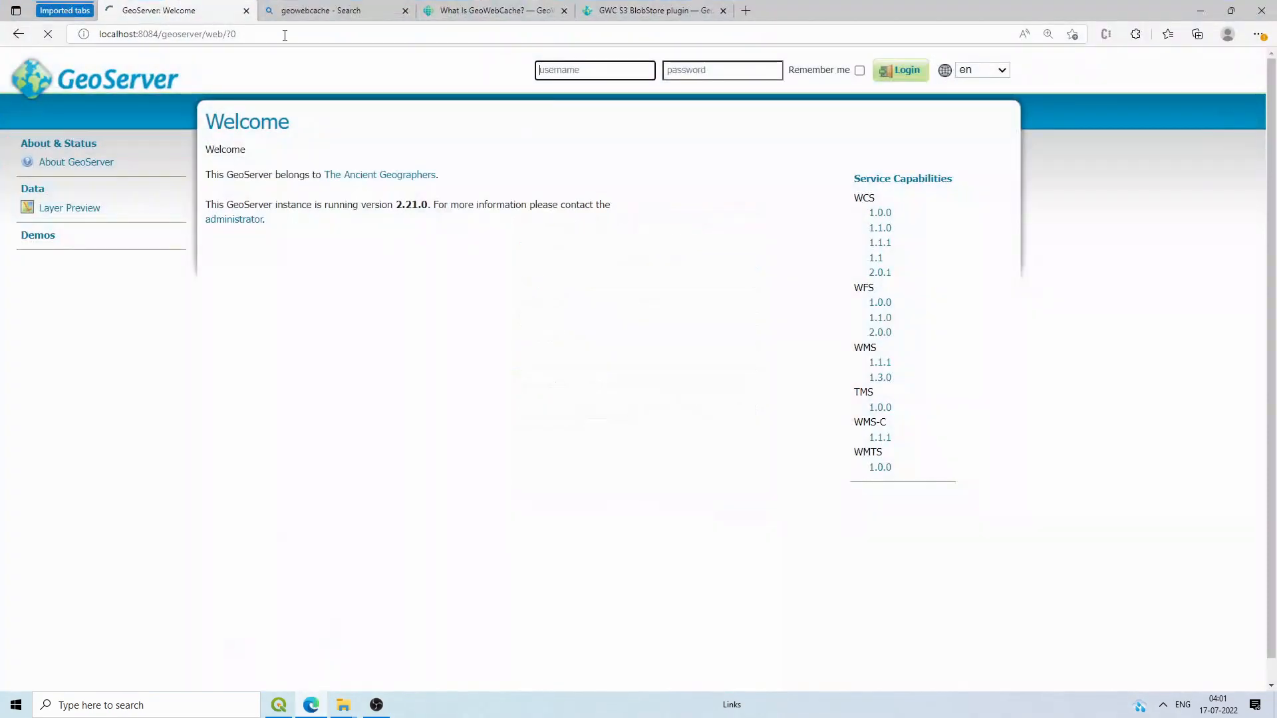
{"action": "left_click", "coordinate": [246, 33]}
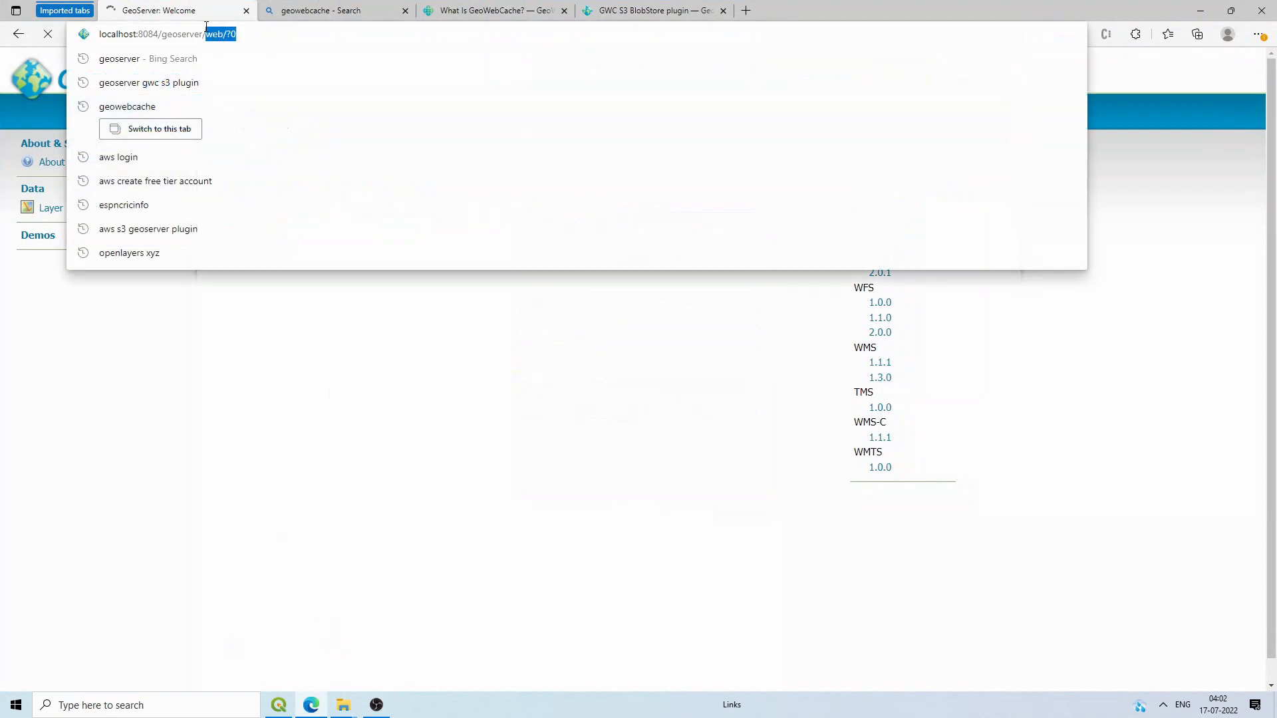
{"action": "key", "text": "BackSpace"}
{"action": "key", "text": "Return"}
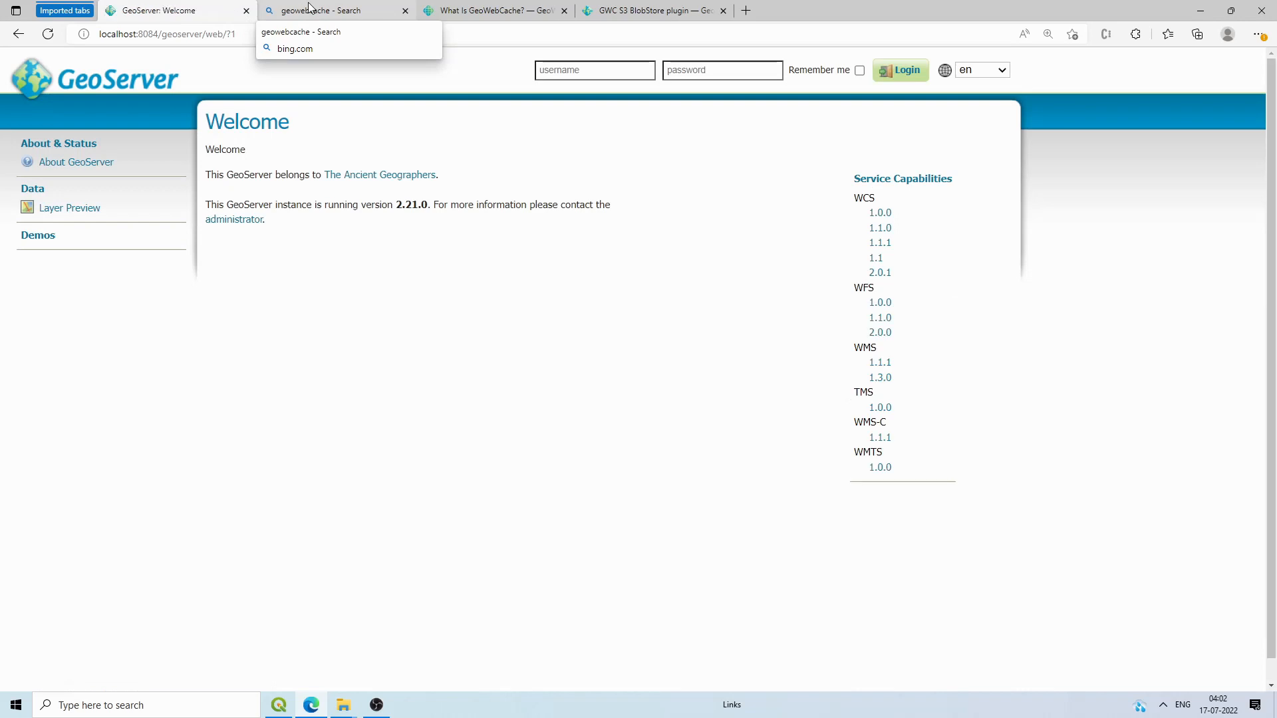
Step: Log in as admin with the saved credentials and reach the empty BlobStores page
{"action": "left_click", "coordinate": [598, 70]}
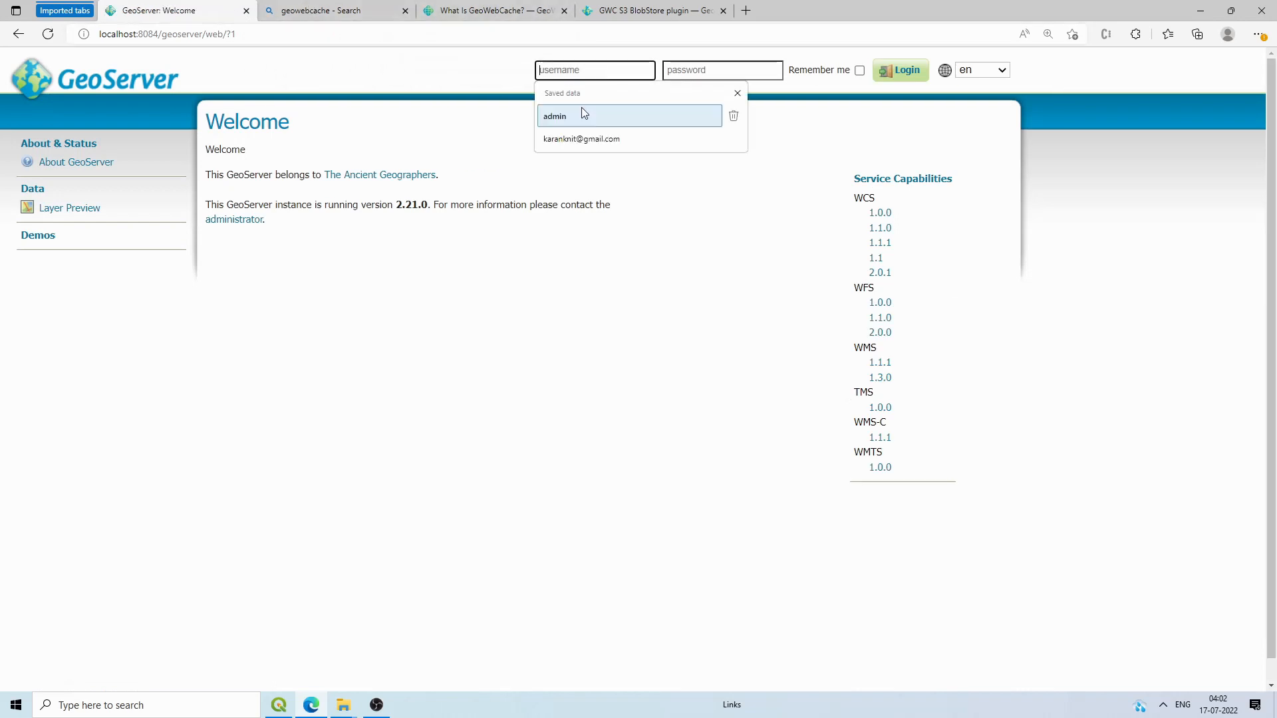
{"action": "left_click", "coordinate": [581, 113]}
{"action": "left_click", "coordinate": [666, 70]}
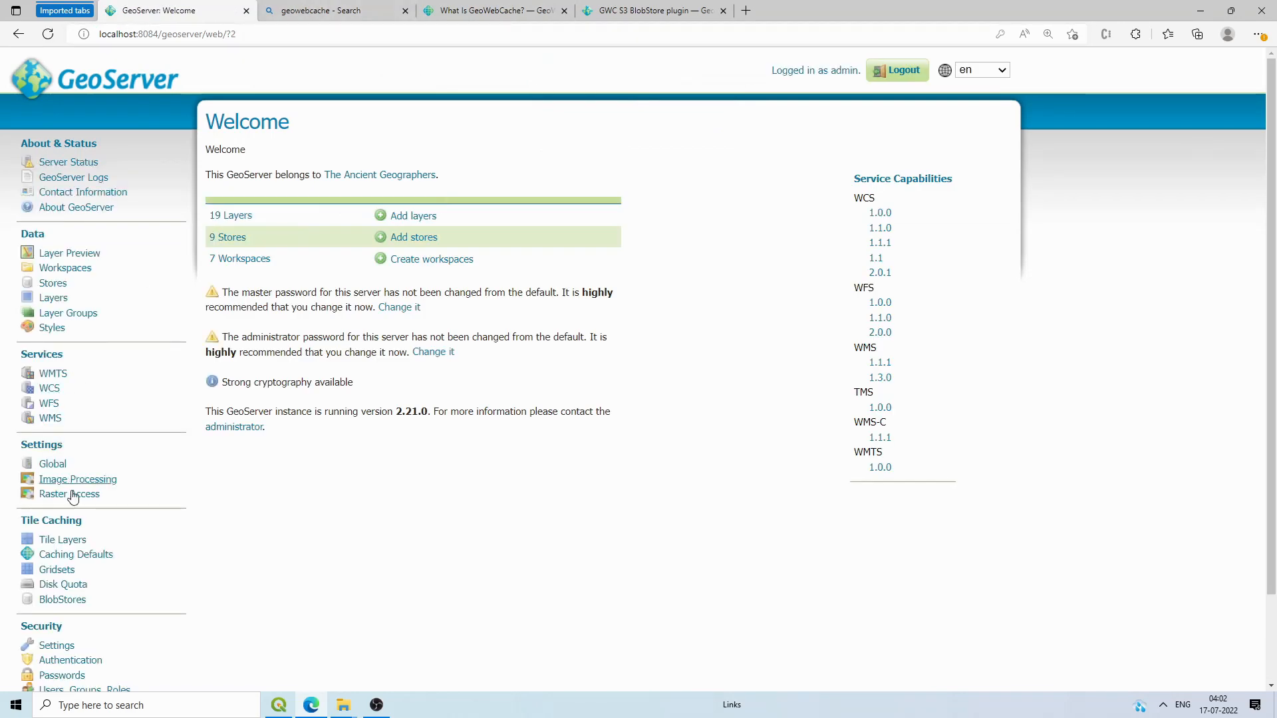
{"action": "scroll", "coordinate": [83, 556], "scroll_direction": "down", "scroll_amount": 1}
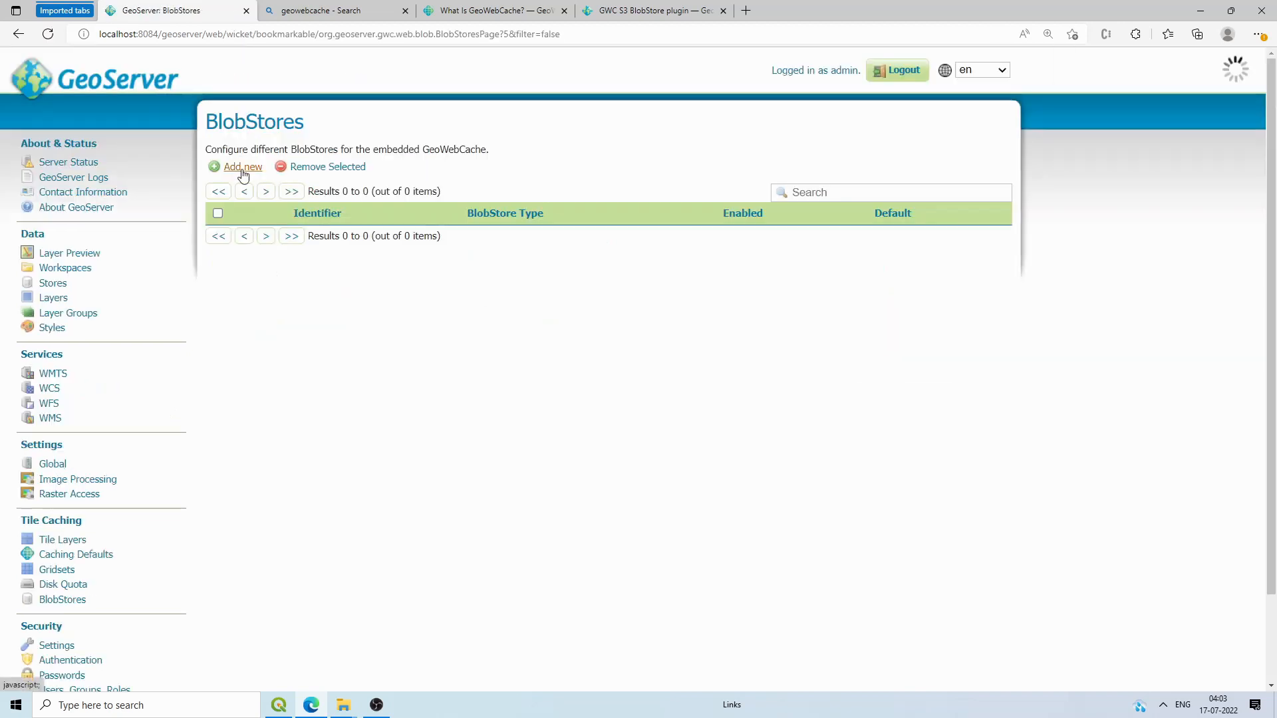
Step: Start a new File BlobStore with identifier gwc_data, leaving Base Directory empty
{"action": "left_click", "coordinate": [351, 182]}
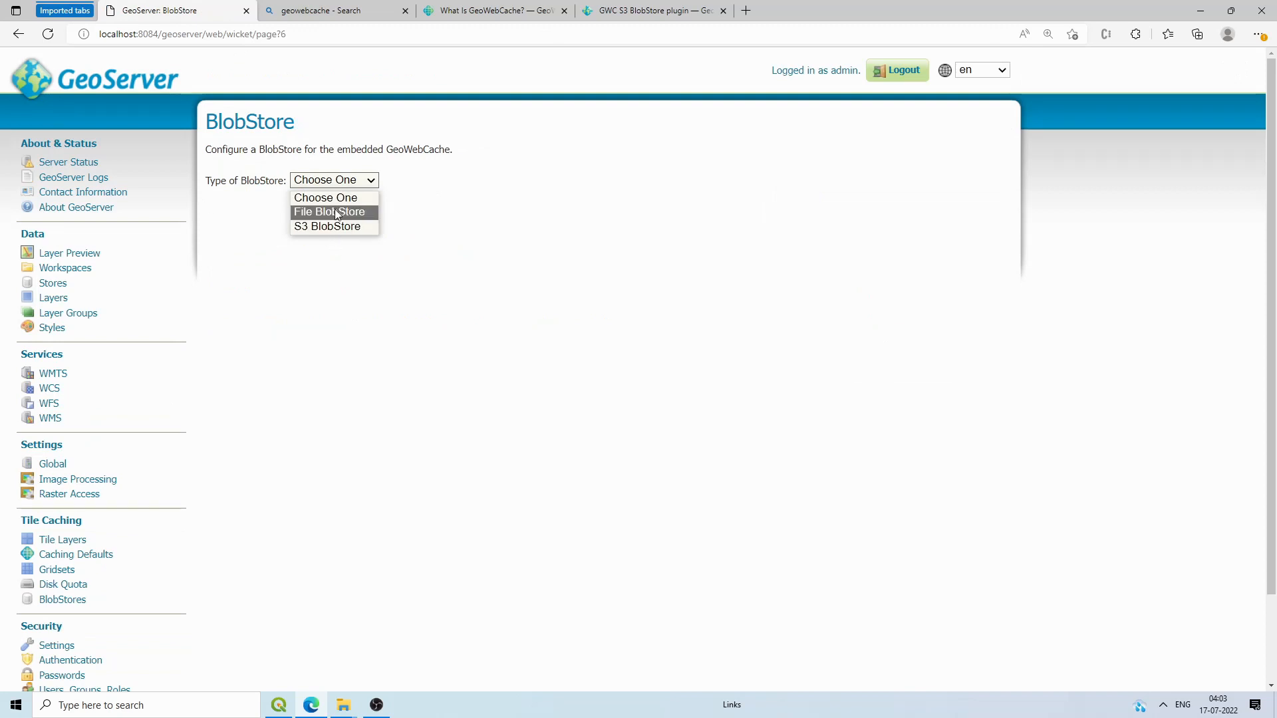
{"action": "left_click", "coordinate": [336, 213]}
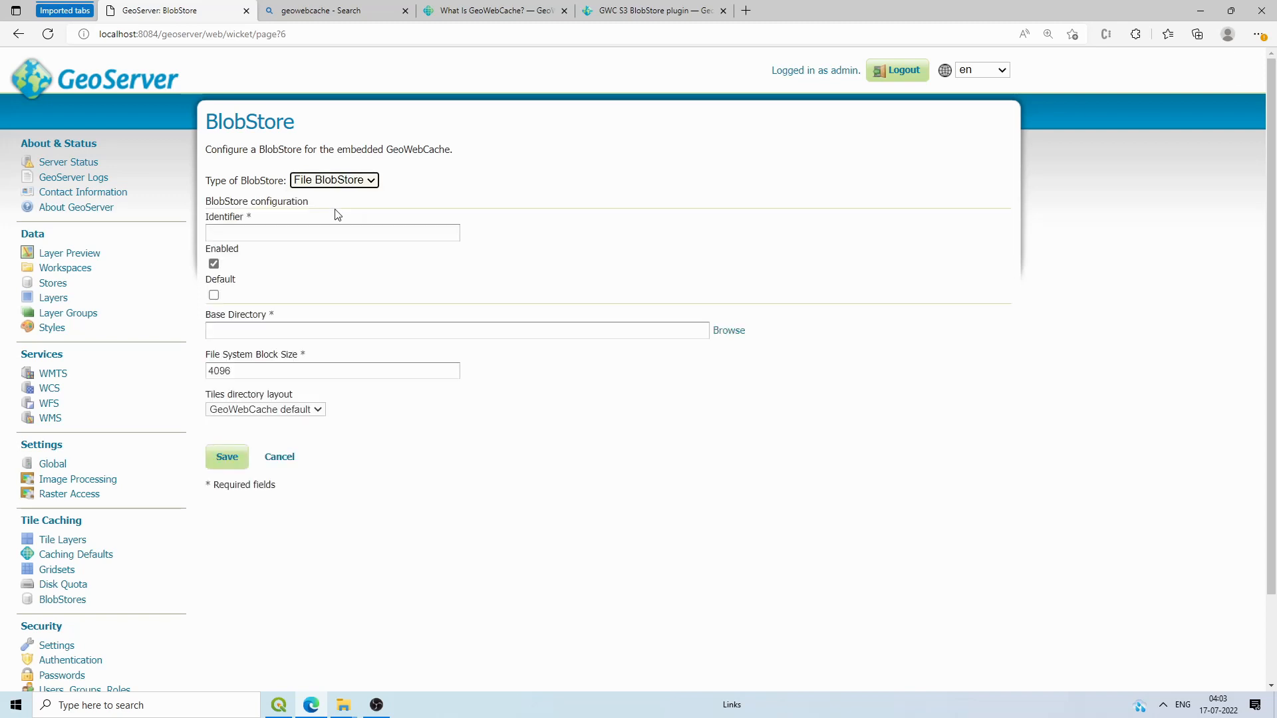
{"action": "left_click", "coordinate": [334, 230]}
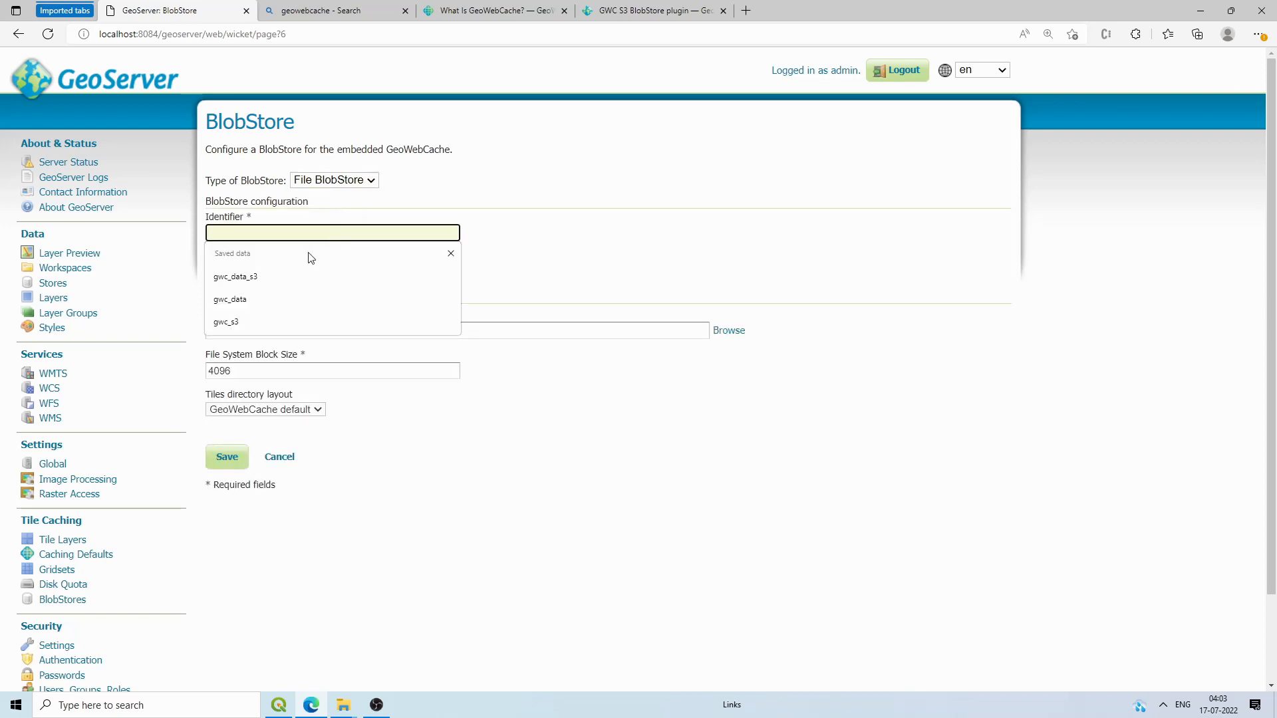
{"action": "left_click", "coordinate": [259, 298]}
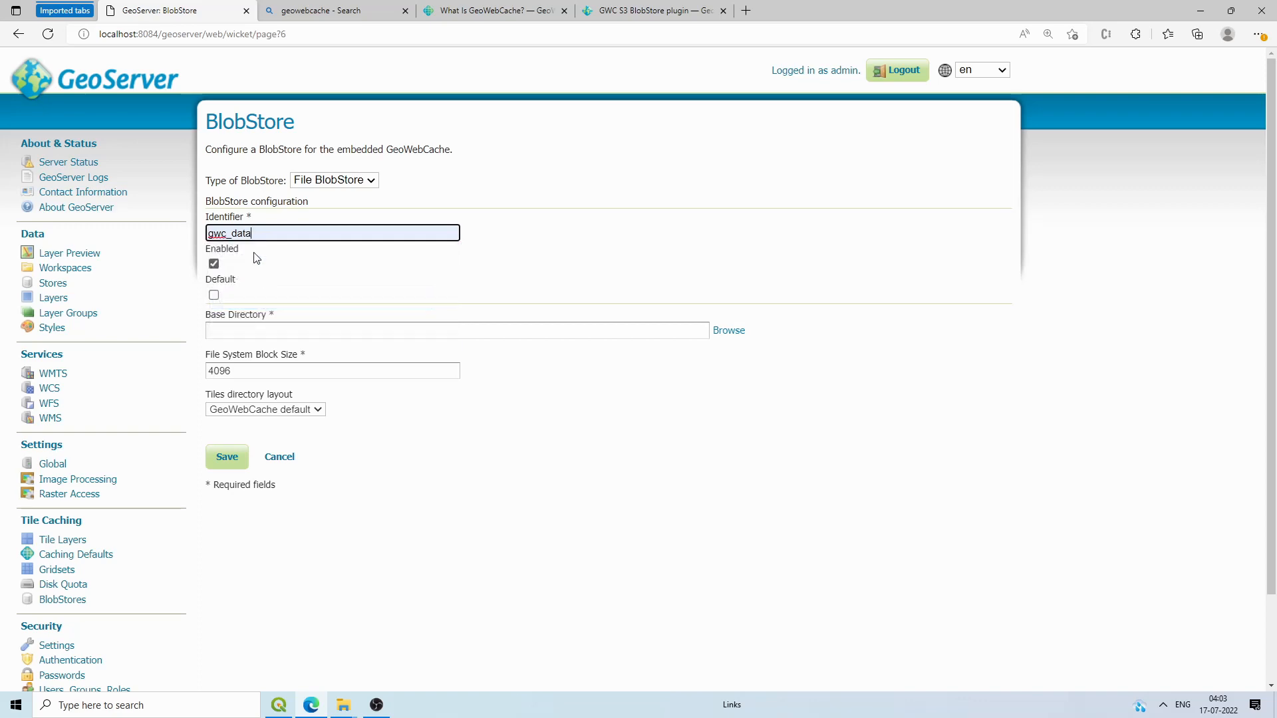
{"action": "left_click", "coordinate": [252, 329]}
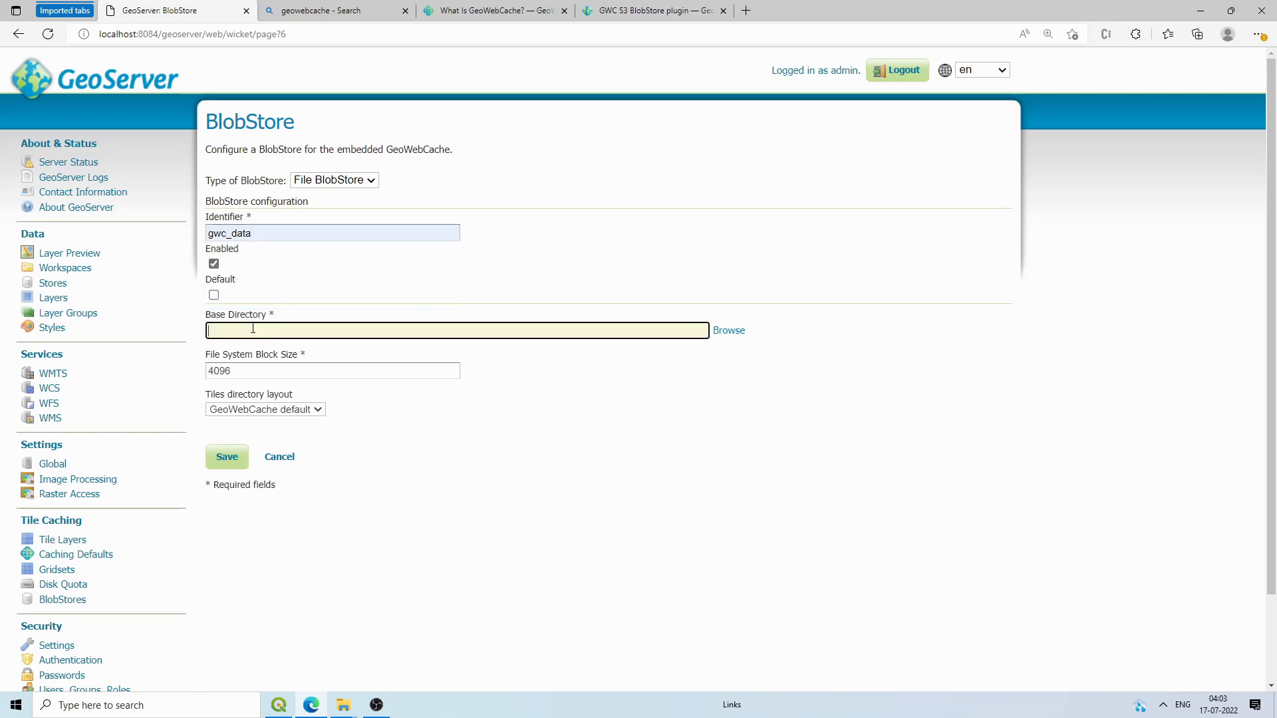
{"action": "mouse_move", "coordinate": [343, 703]}
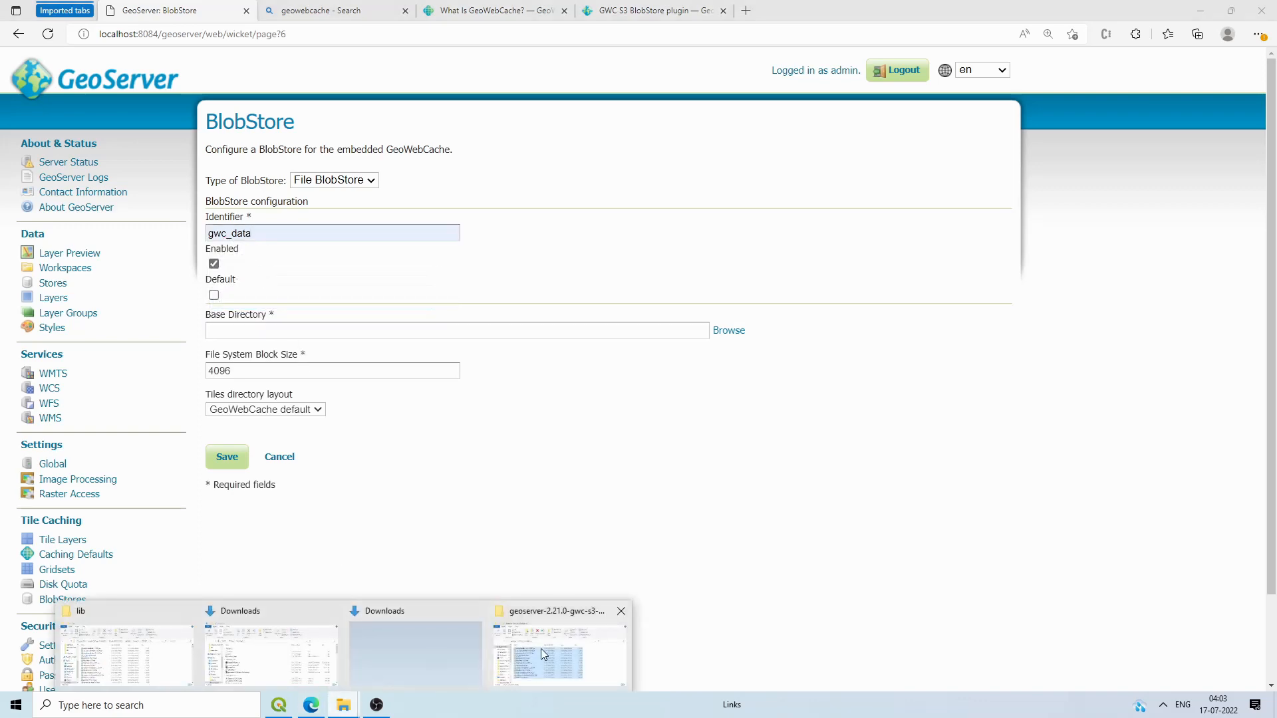
{"action": "mouse_move", "coordinate": [243, 657]}
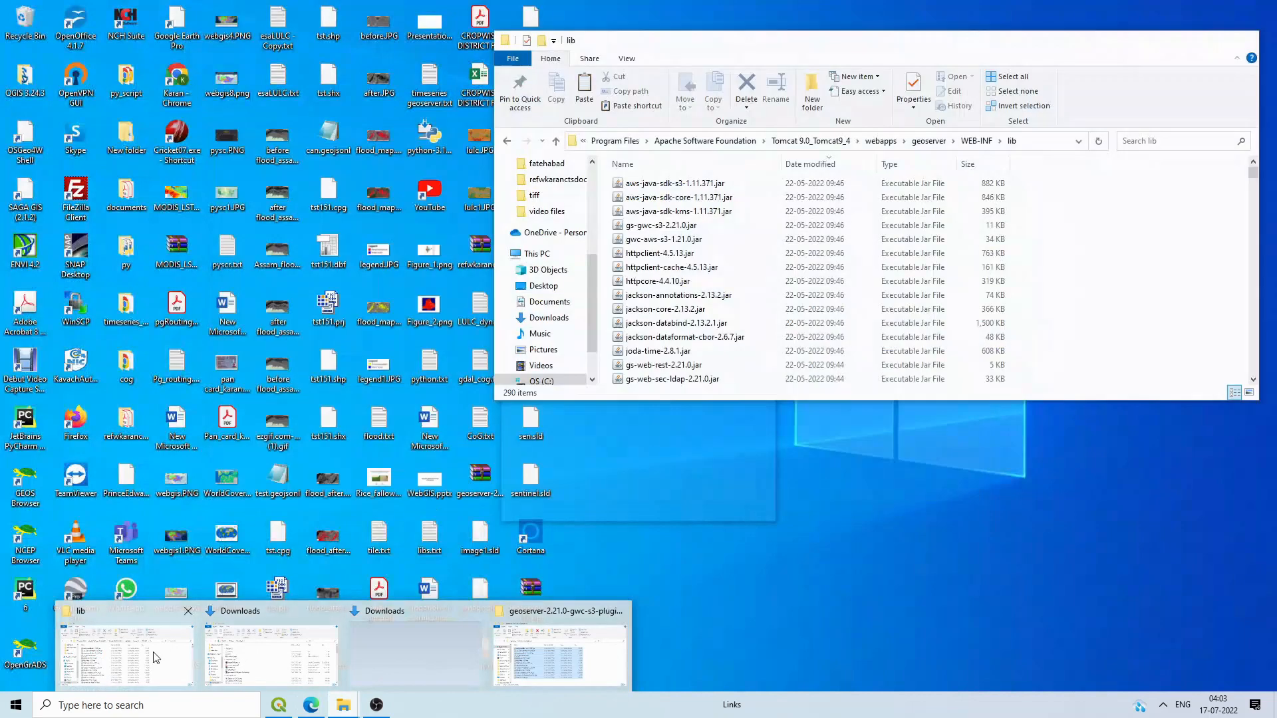
{"action": "left_click", "coordinate": [126, 655]}
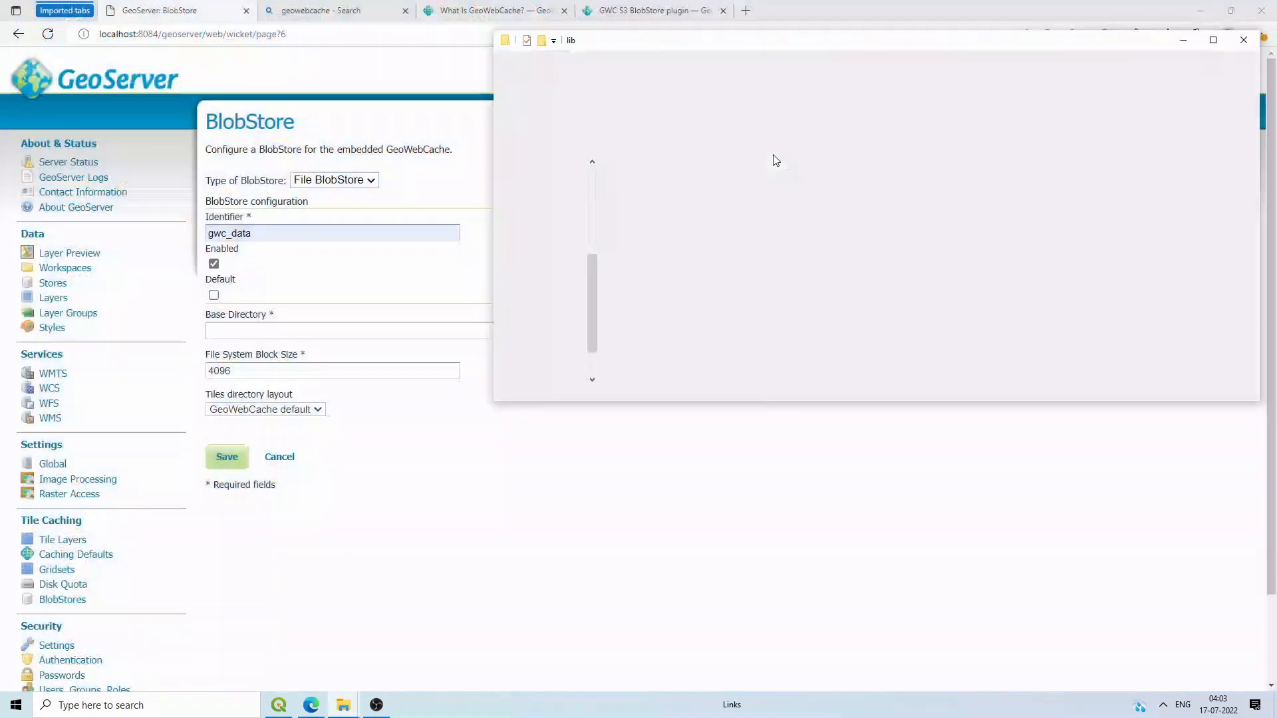
Step: Make a new folder named gwc_data inside Tomcat 9.0_Tomcat9_4's webapps folder
{"action": "left_click", "coordinate": [831, 141]}
{"action": "double_click", "coordinate": [651, 253]}
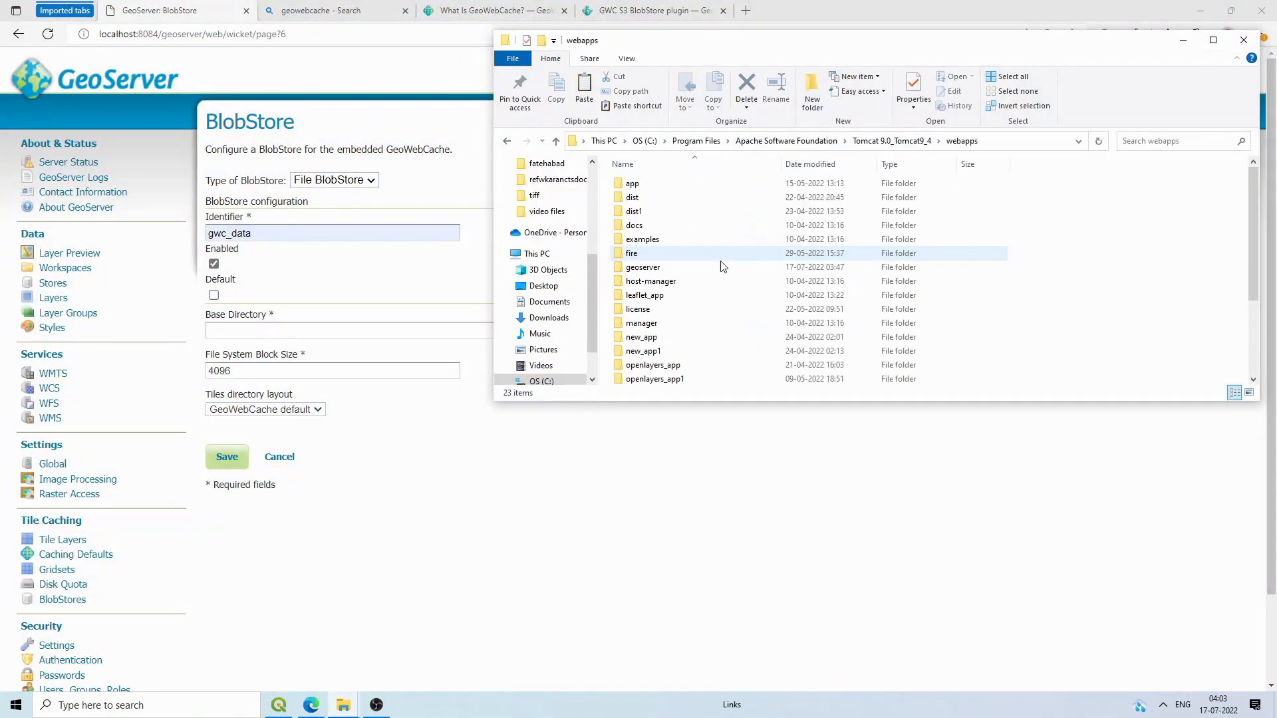
{"action": "right_click", "coordinate": [1075, 242]}
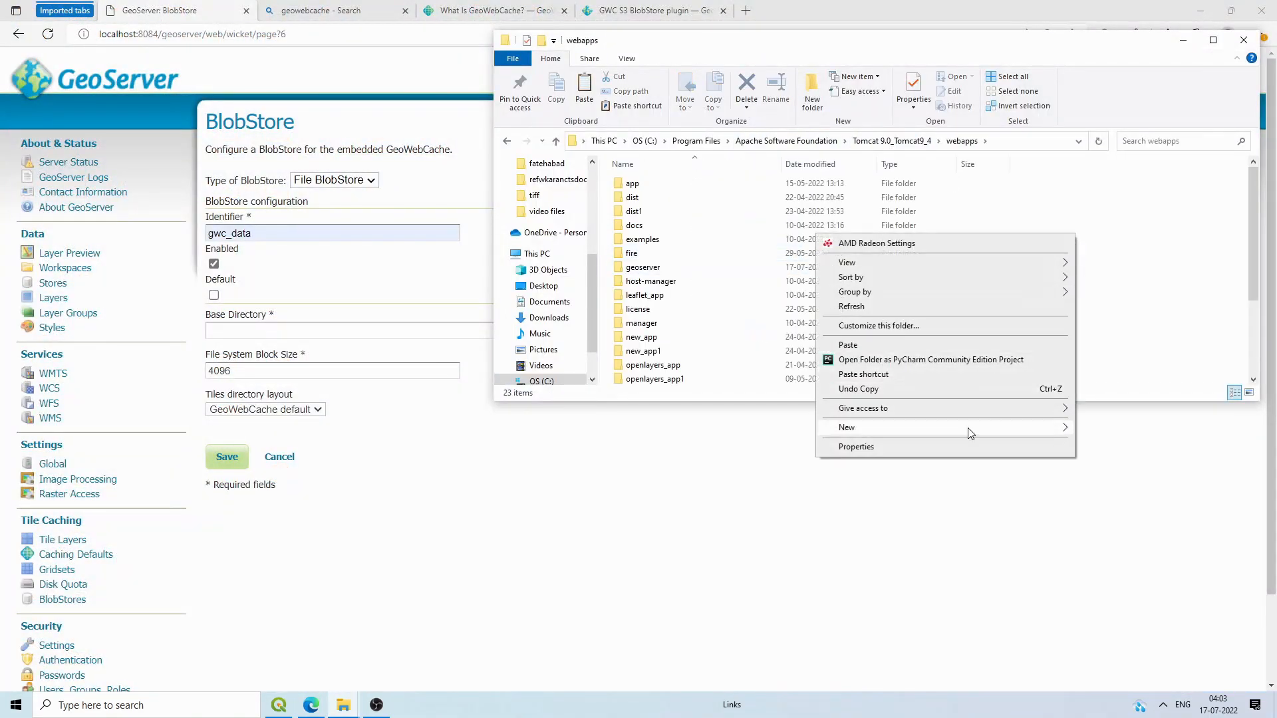
{"action": "mouse_move", "coordinate": [970, 427]}
{"action": "left_click", "coordinate": [1097, 430]}
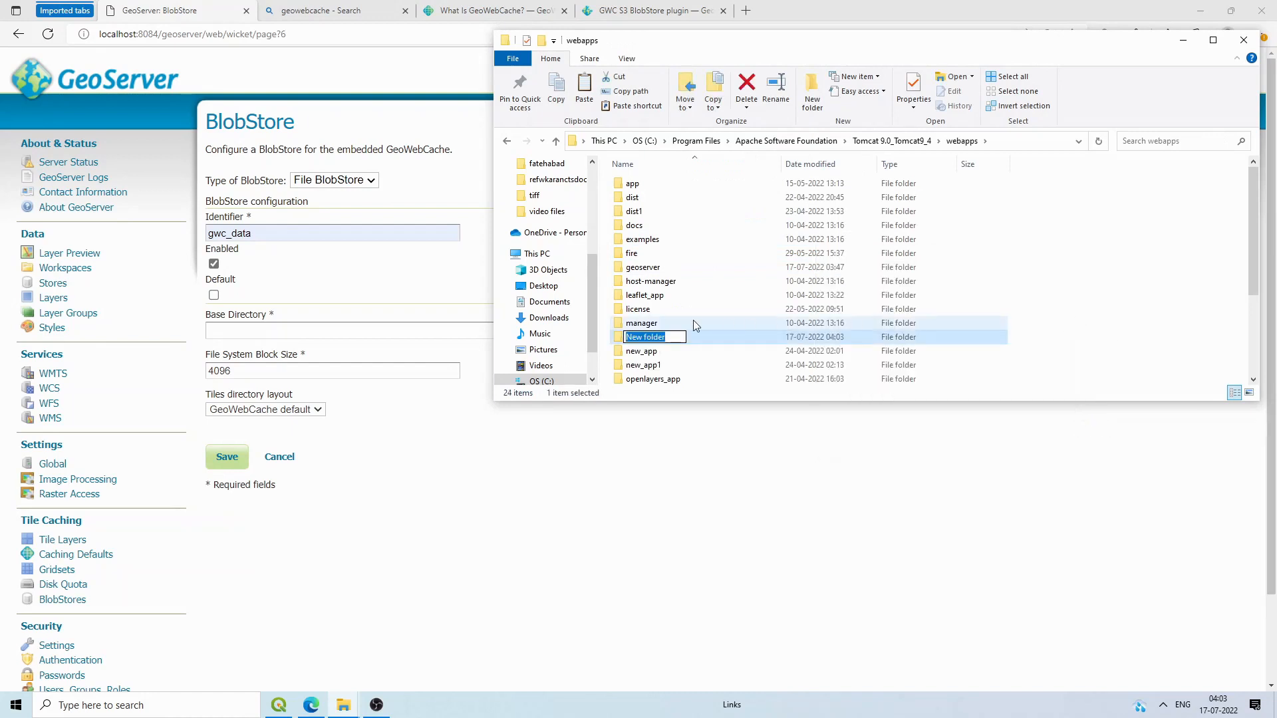
{"action": "type", "text": "gwc_data"}
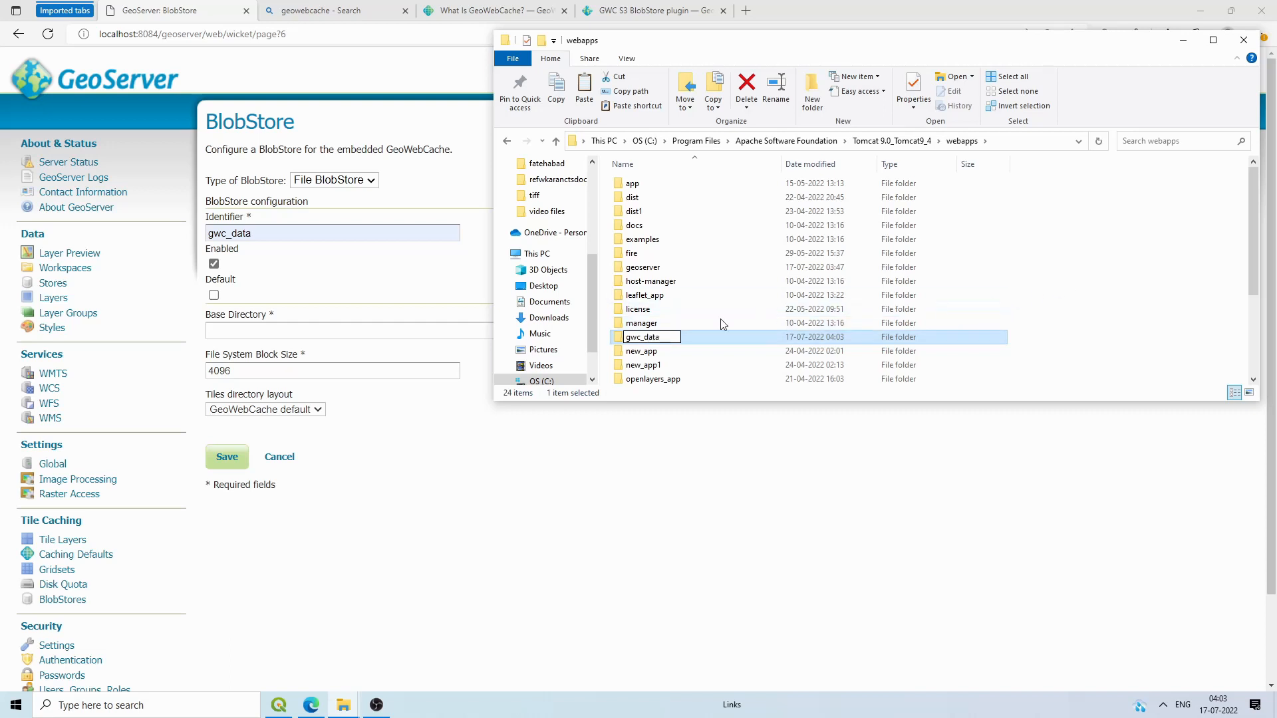
{"action": "key", "text": "Return"}
{"action": "left_click", "coordinate": [425, 530]}
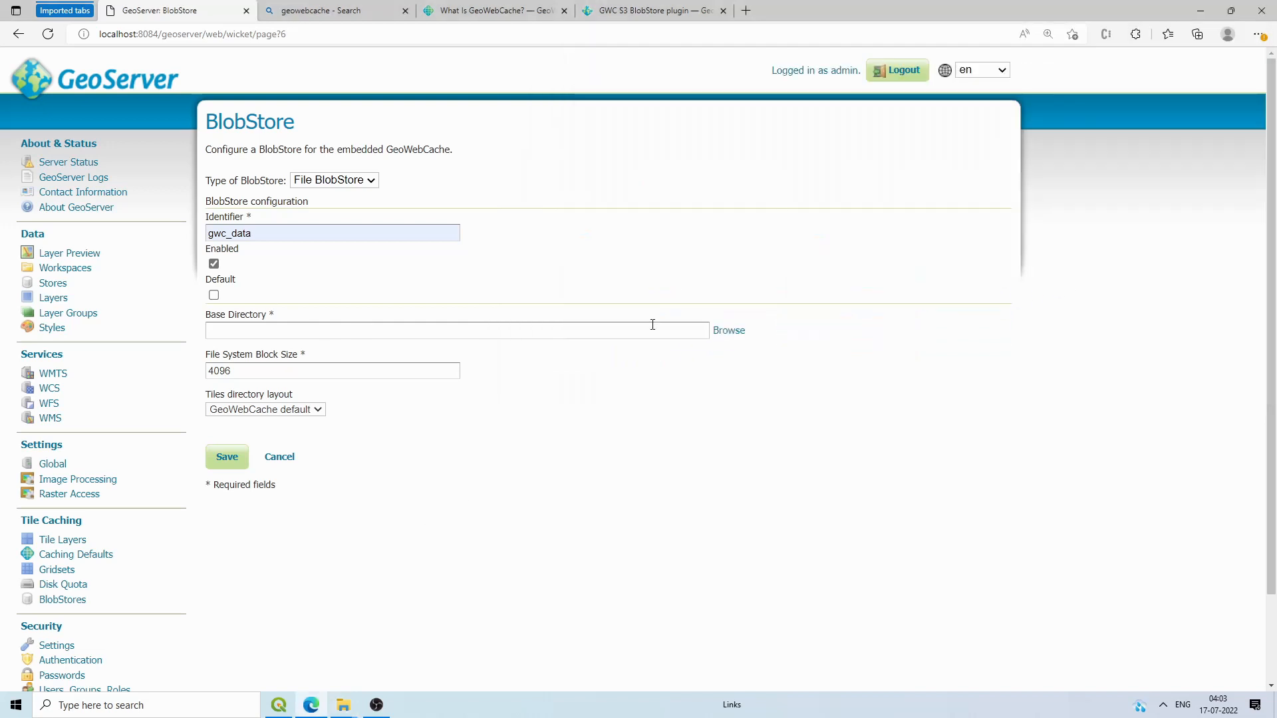
Step: Set the base directory to C:\Program Files\Apache Software Foundation\Tomcat 9.0_Tomcat9_4\webapps\gwc_data
{"action": "left_click", "coordinate": [729, 332]}
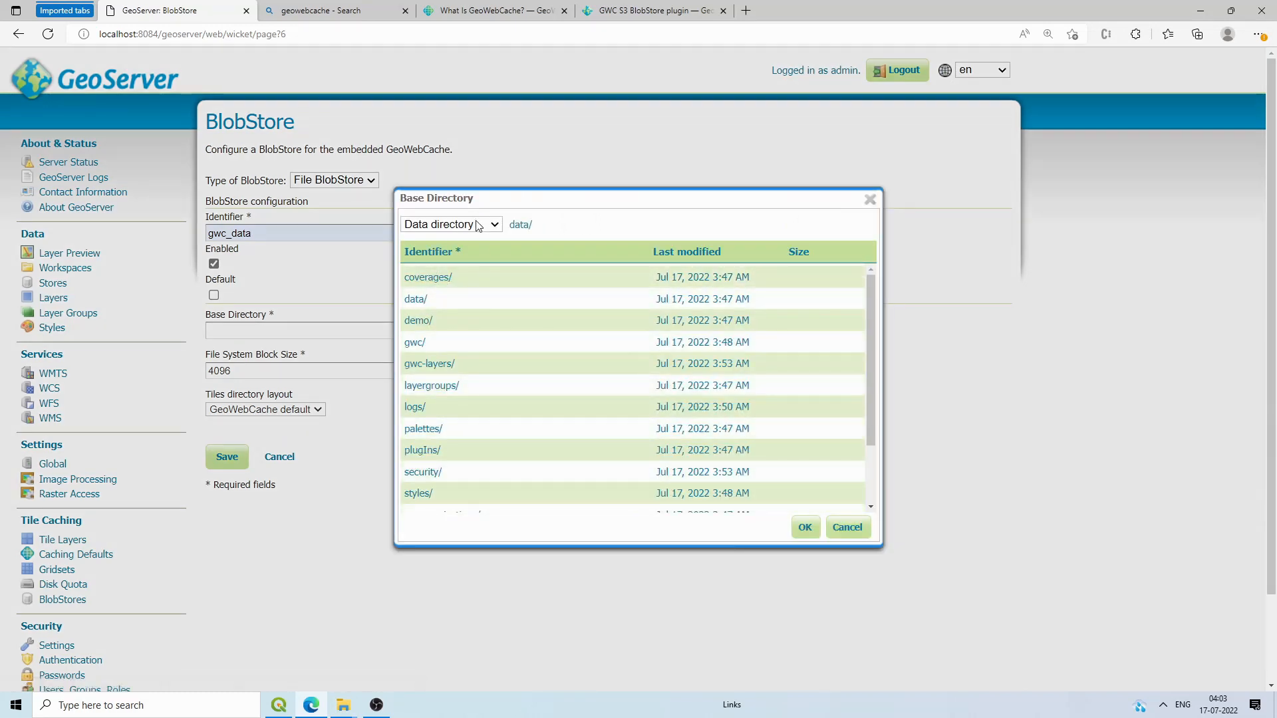
{"action": "left_click", "coordinate": [451, 224]}
{"action": "left_click", "coordinate": [453, 265]}
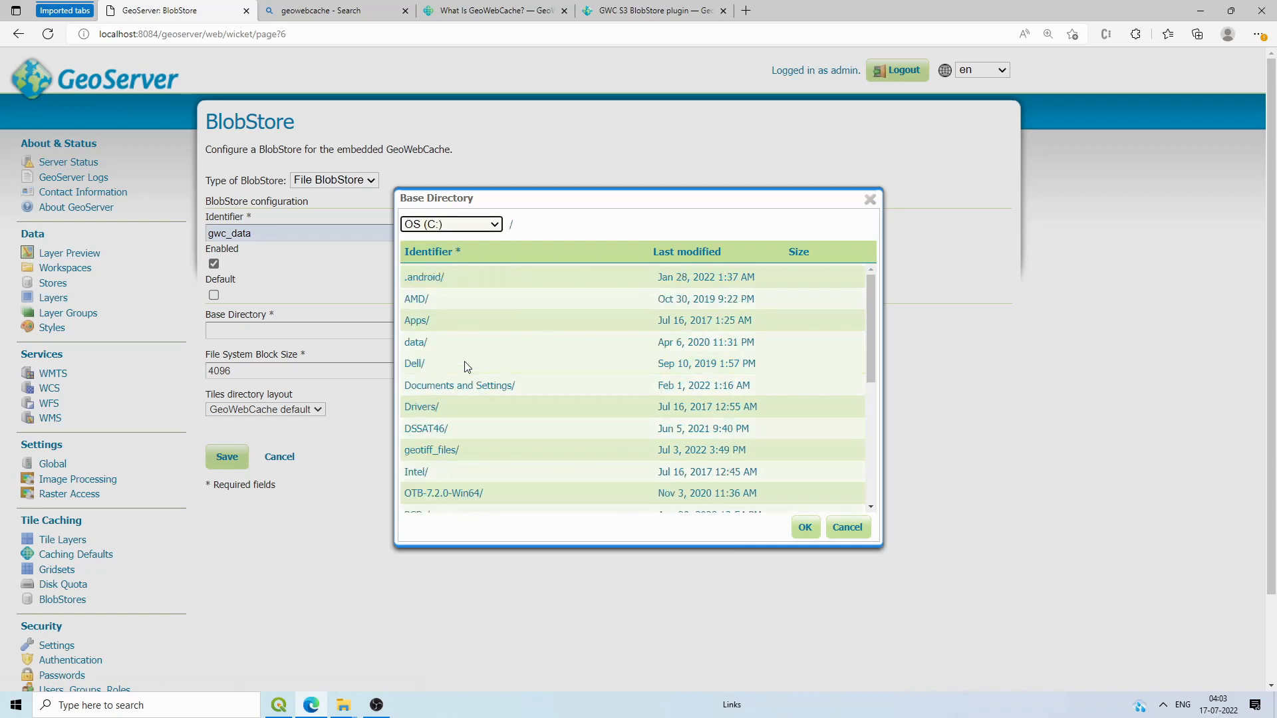
{"action": "scroll", "coordinate": [446, 399], "scroll_direction": "down", "scroll_amount": 3}
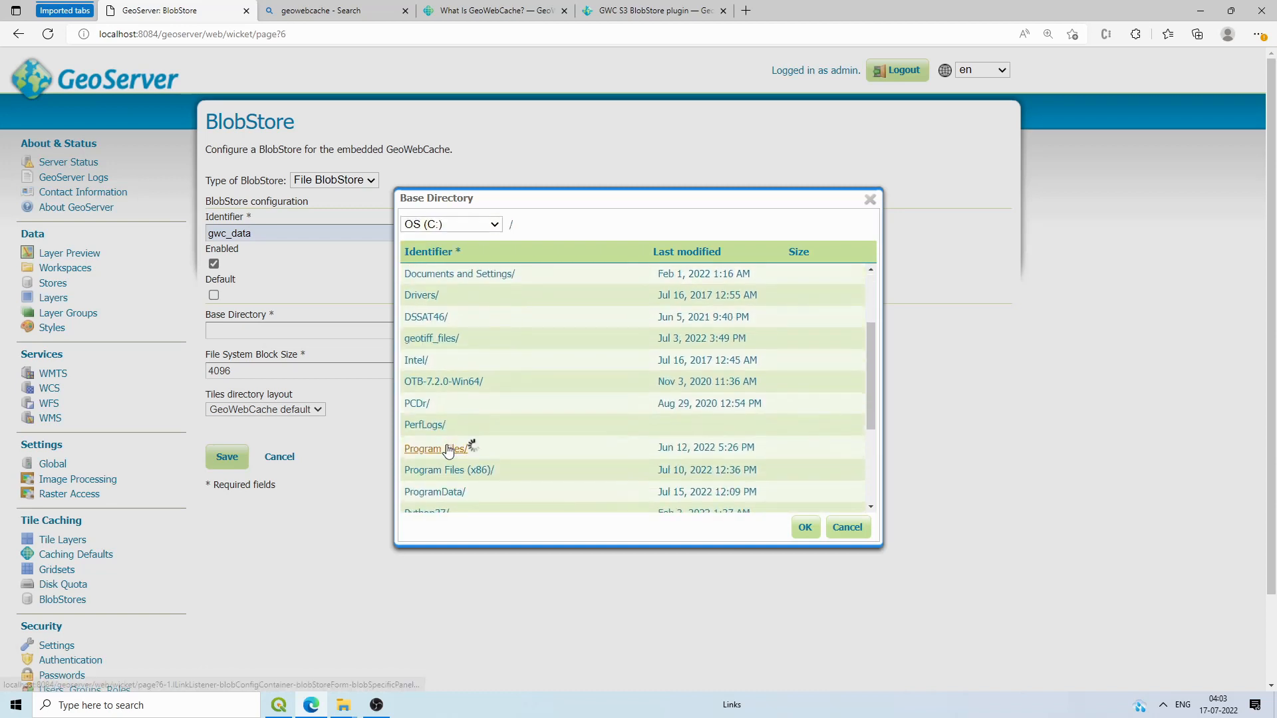
{"action": "left_click", "coordinate": [447, 446]}
{"action": "left_click", "coordinate": [455, 326]}
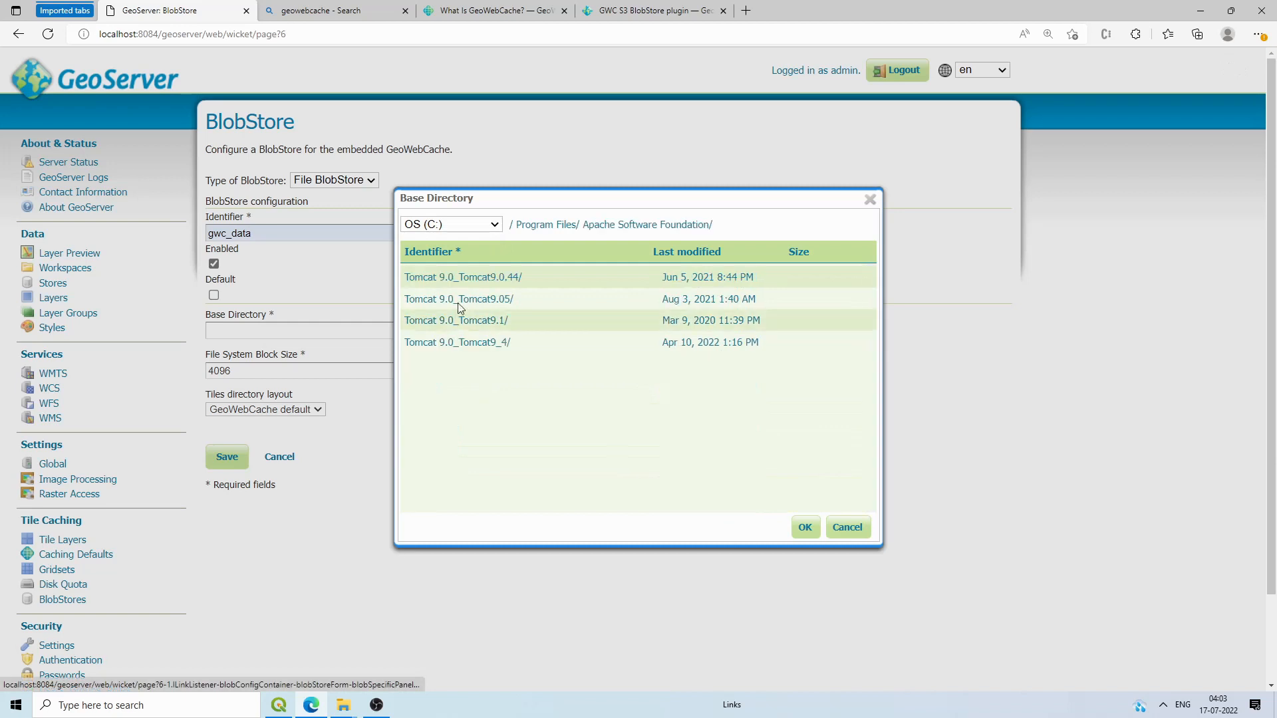
{"action": "left_click", "coordinate": [470, 345]}
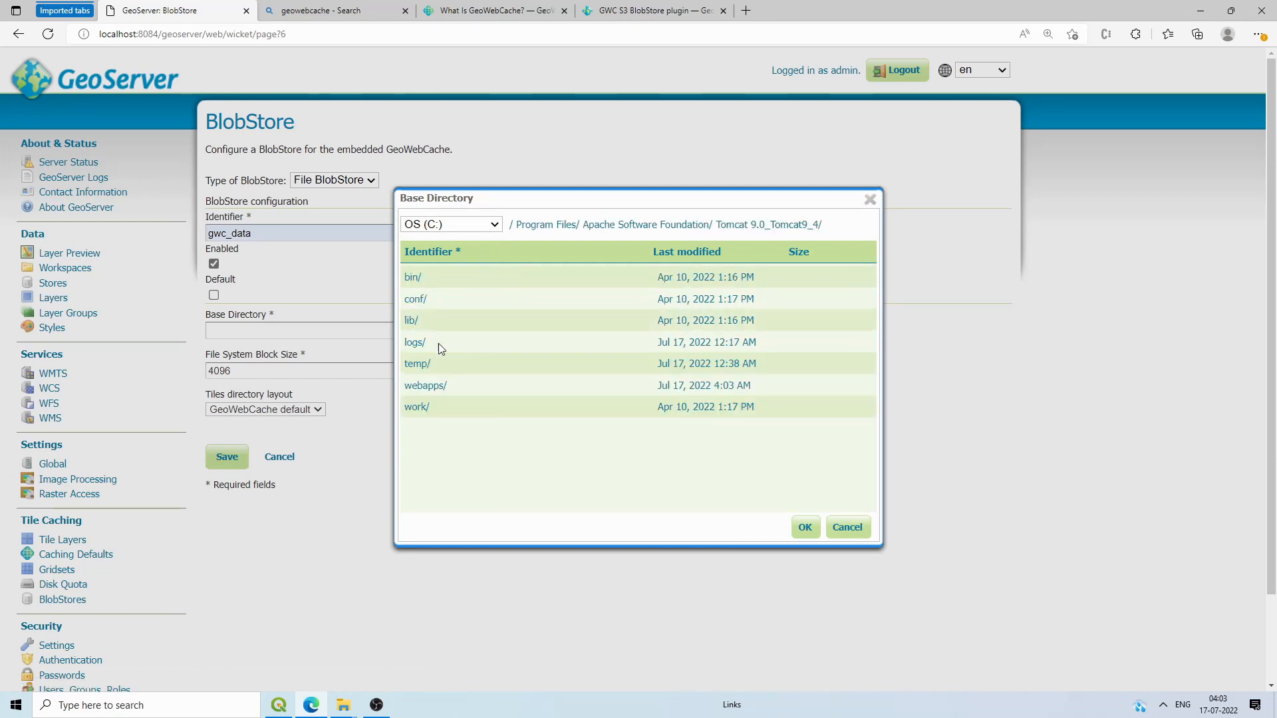
{"action": "left_click", "coordinate": [427, 387]}
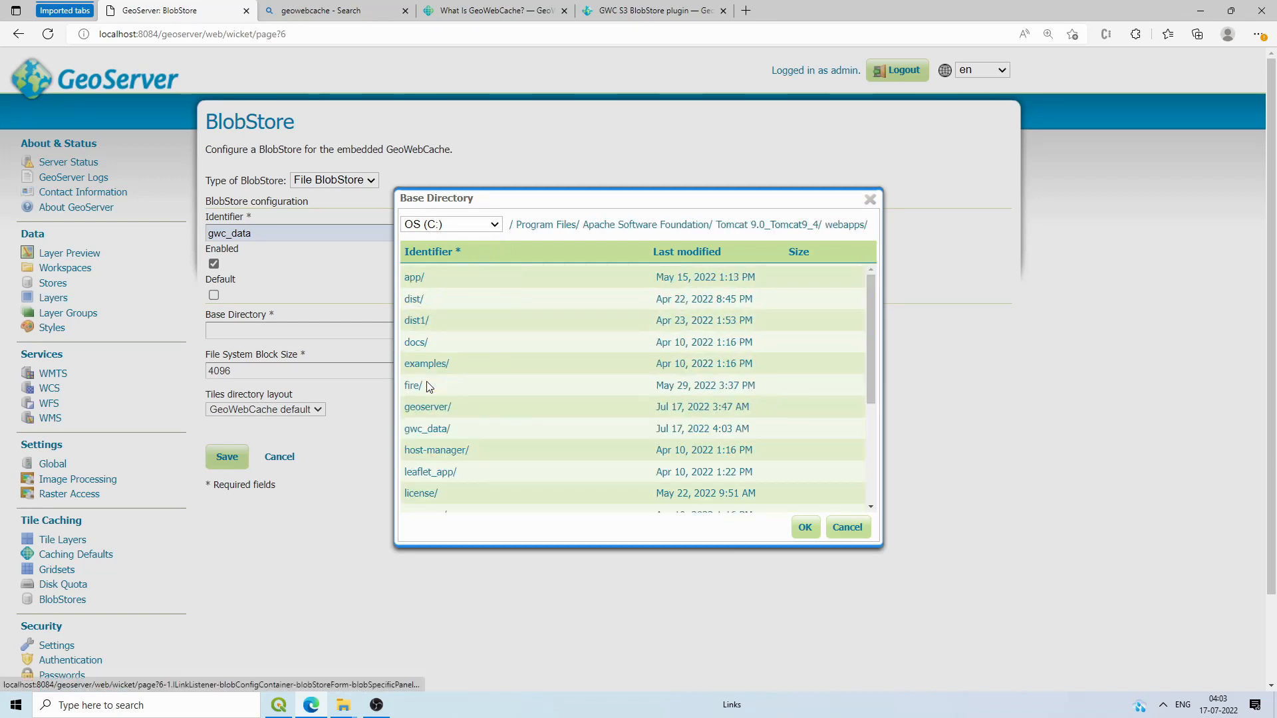
{"action": "left_click", "coordinate": [415, 433]}
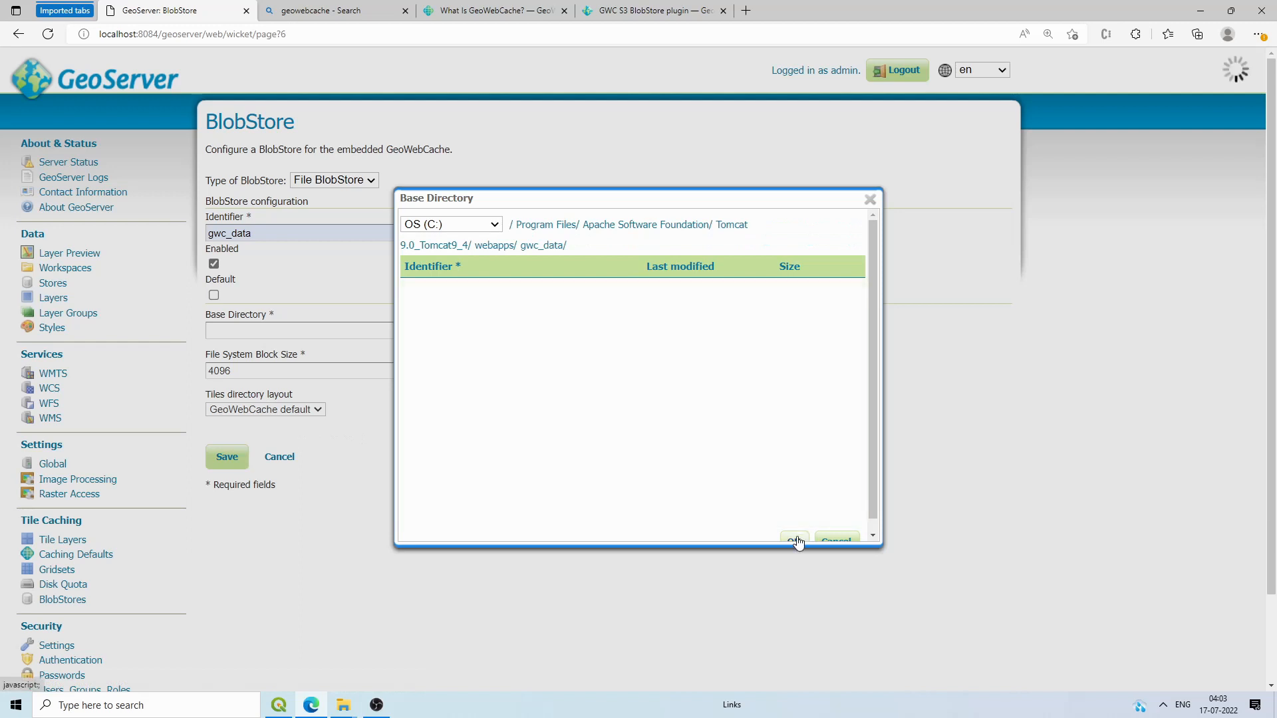
{"action": "left_click", "coordinate": [794, 539]}
Step: Choose the TMS tiles layout and save the gwc_data blob store
{"action": "left_click", "coordinate": [253, 410]}
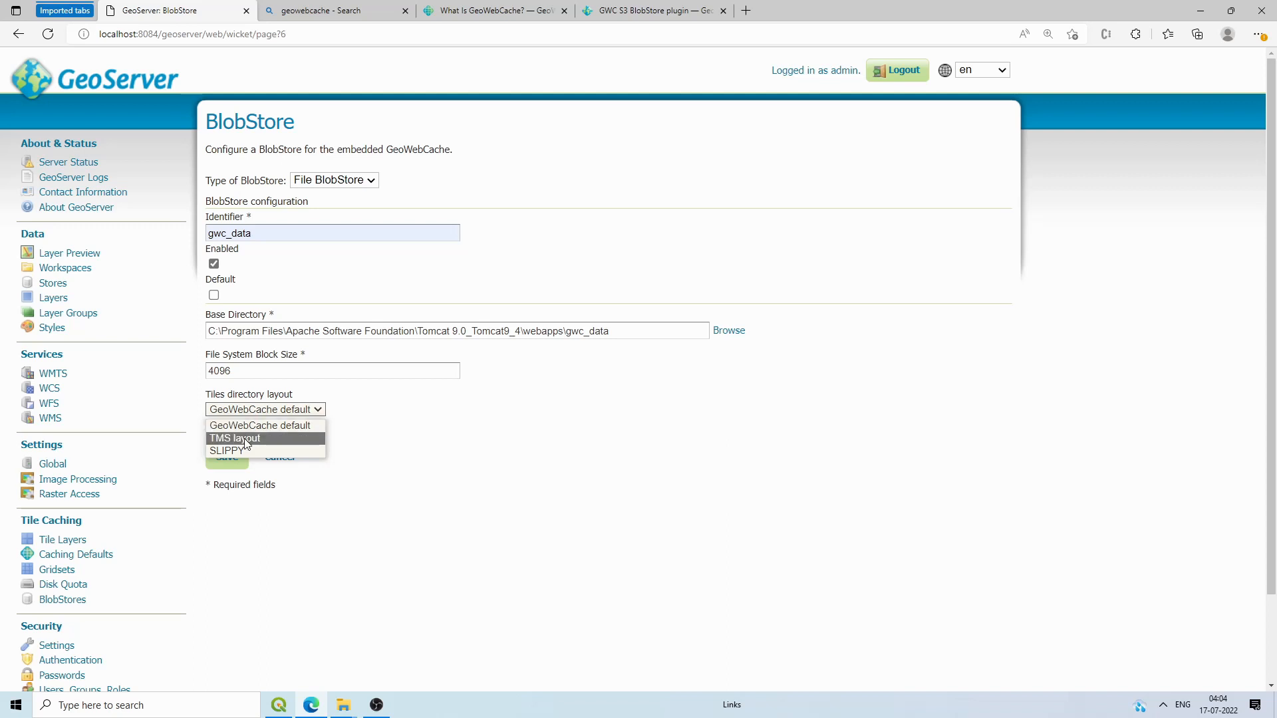
{"action": "left_click", "coordinate": [245, 439]}
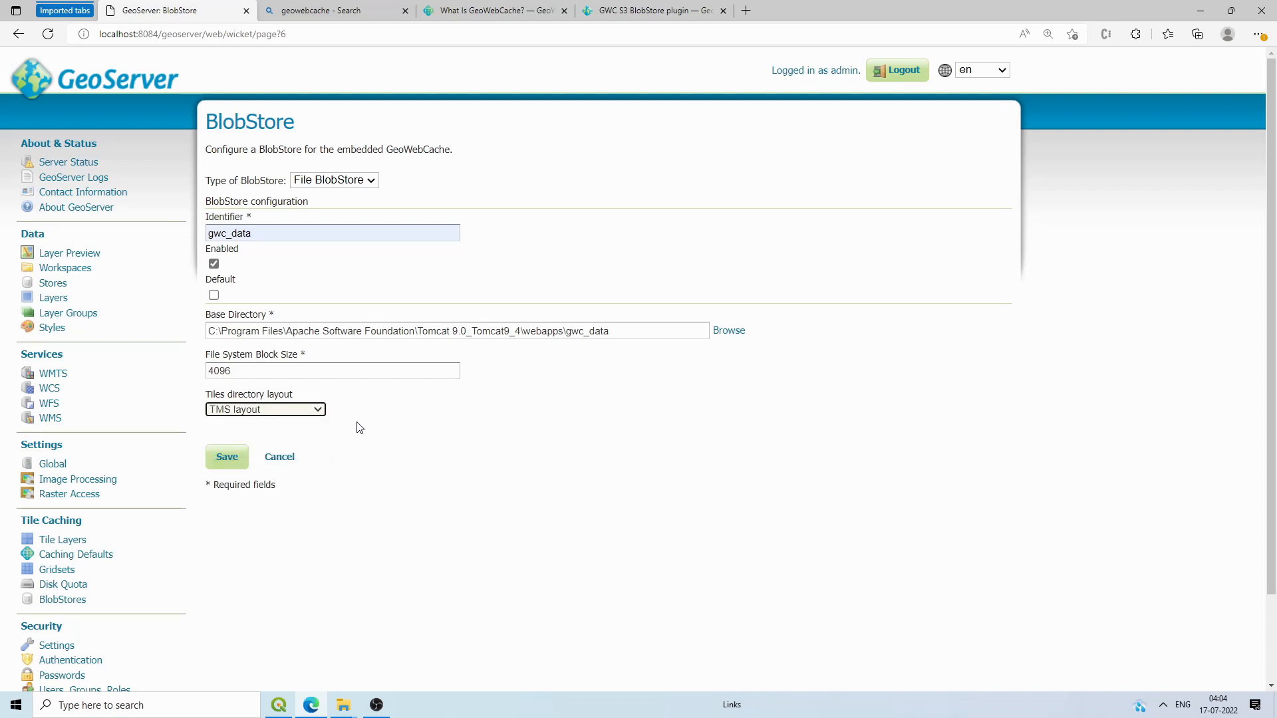
{"action": "left_click", "coordinate": [241, 457]}
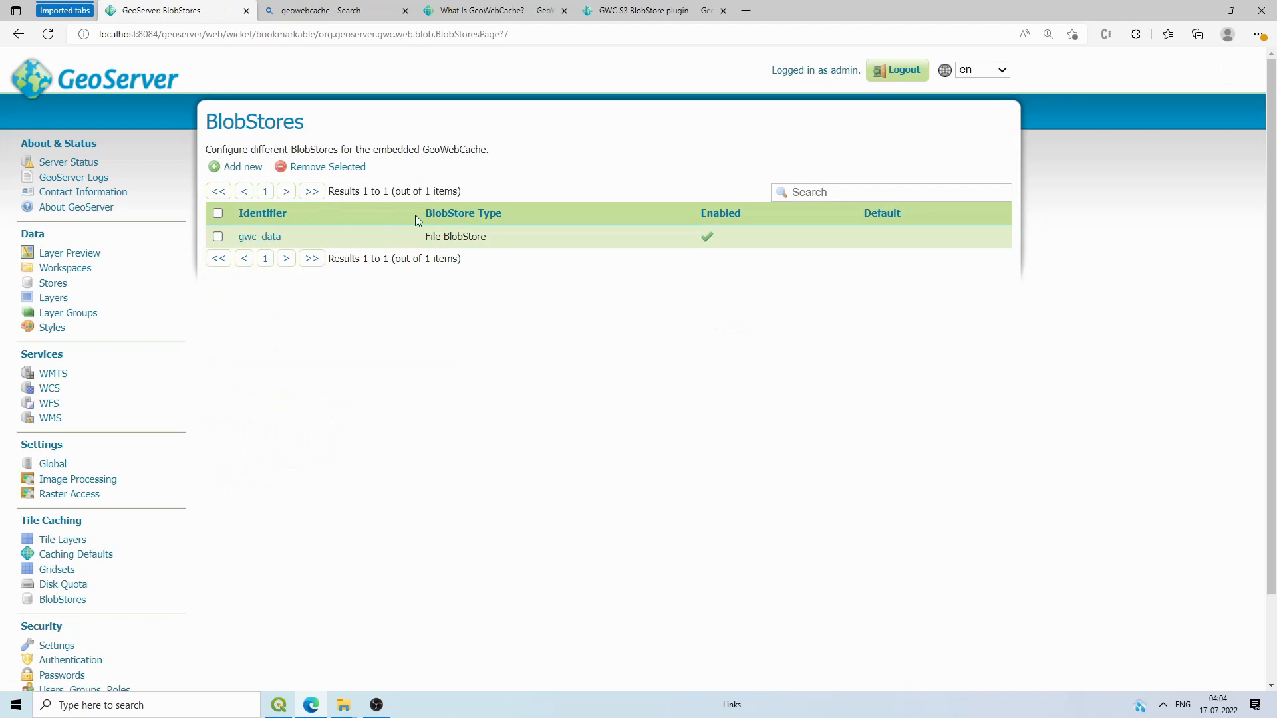
Step: Add a new BlobStore of type S3 BlobStore, leave its bucket and key fields empty, and open a new tab
{"action": "left_click", "coordinate": [243, 167]}
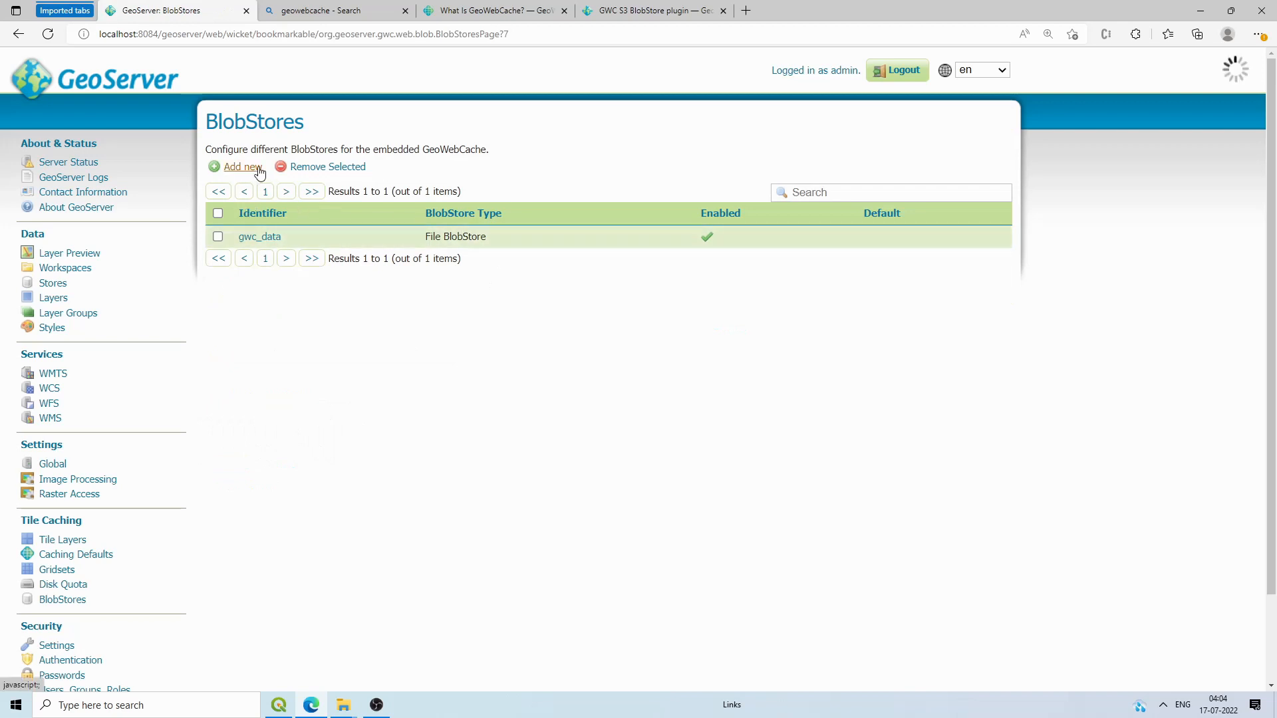
{"action": "left_click", "coordinate": [326, 180]}
{"action": "left_click", "coordinate": [320, 225]}
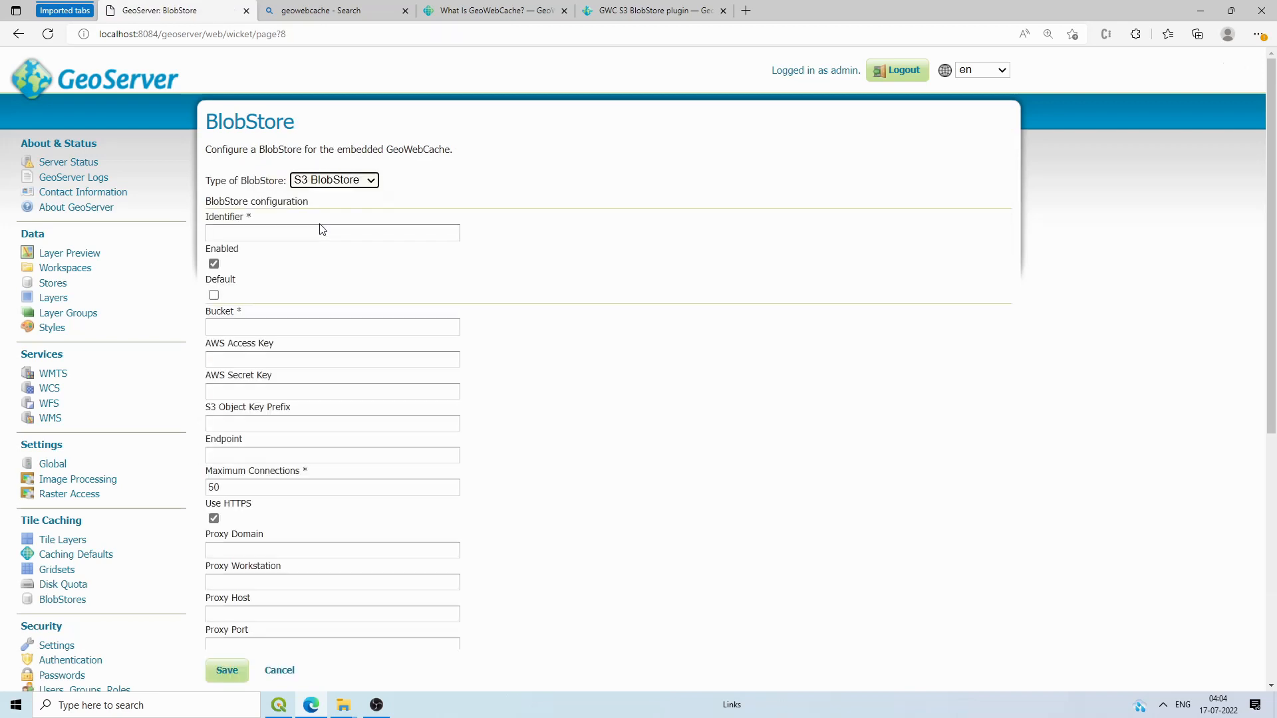
{"action": "left_click", "coordinate": [263, 327]}
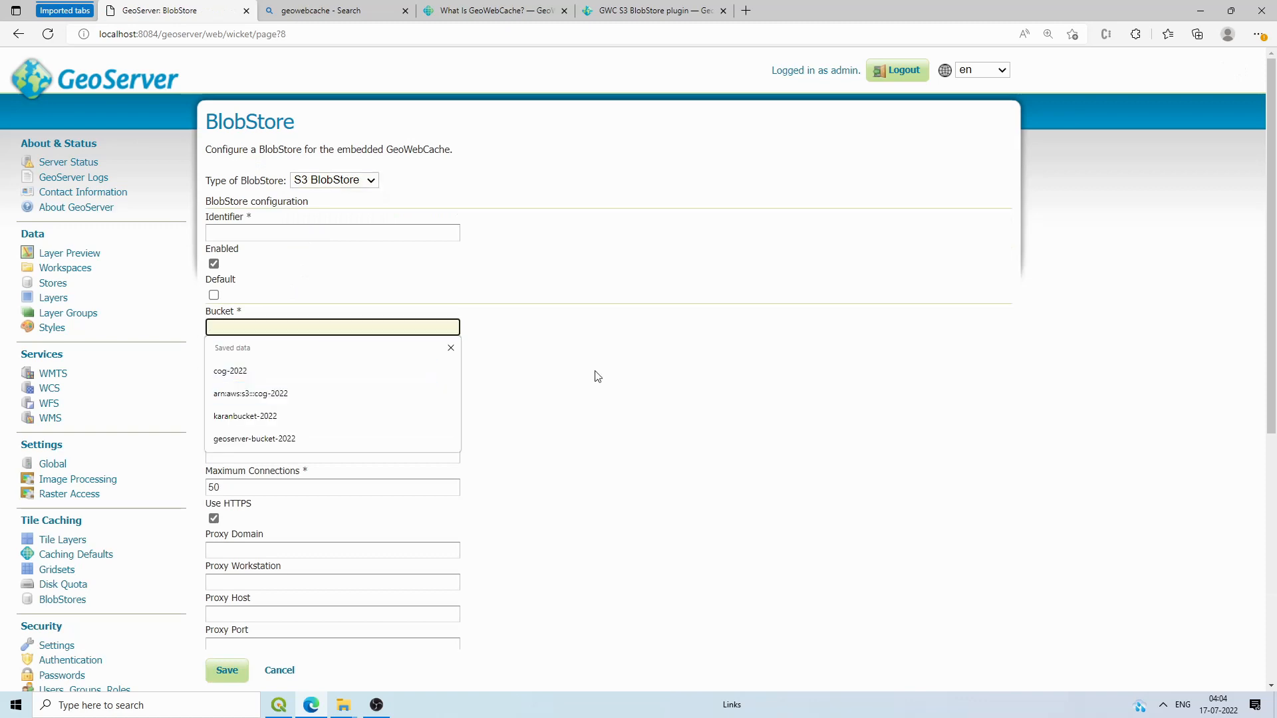
{"action": "left_click", "coordinate": [249, 392]}
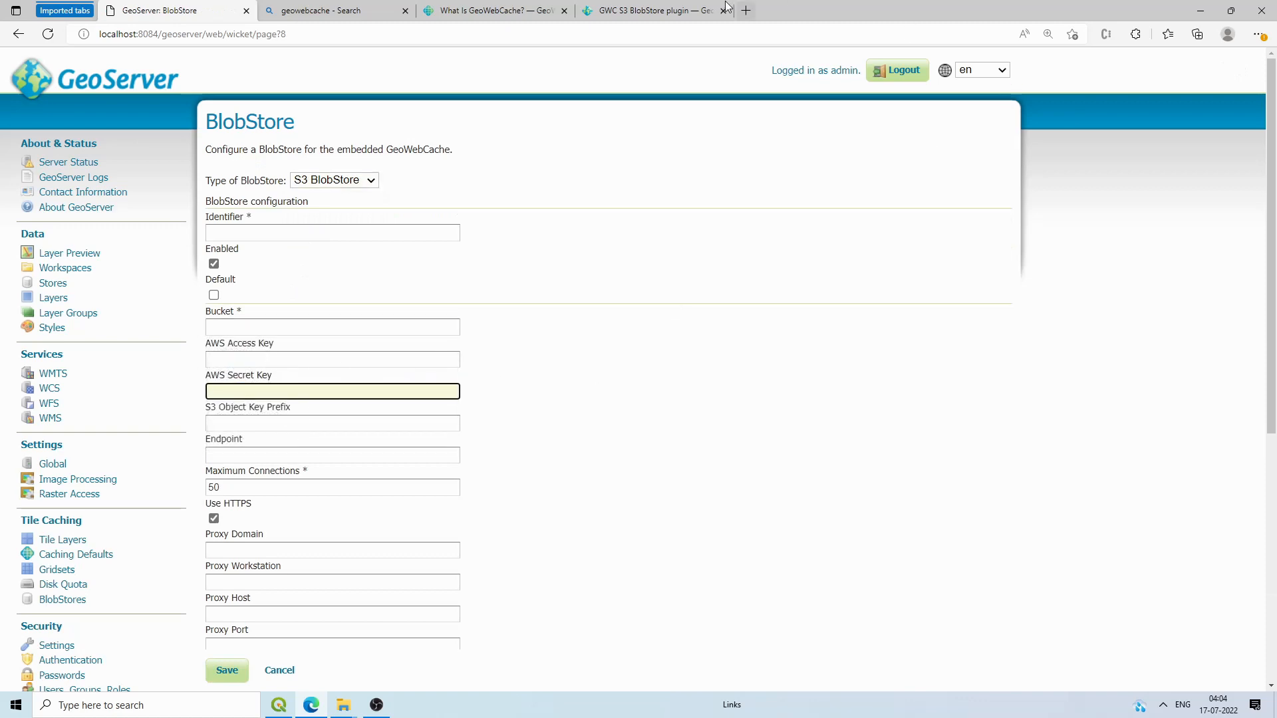
{"action": "left_click", "coordinate": [745, 10]}
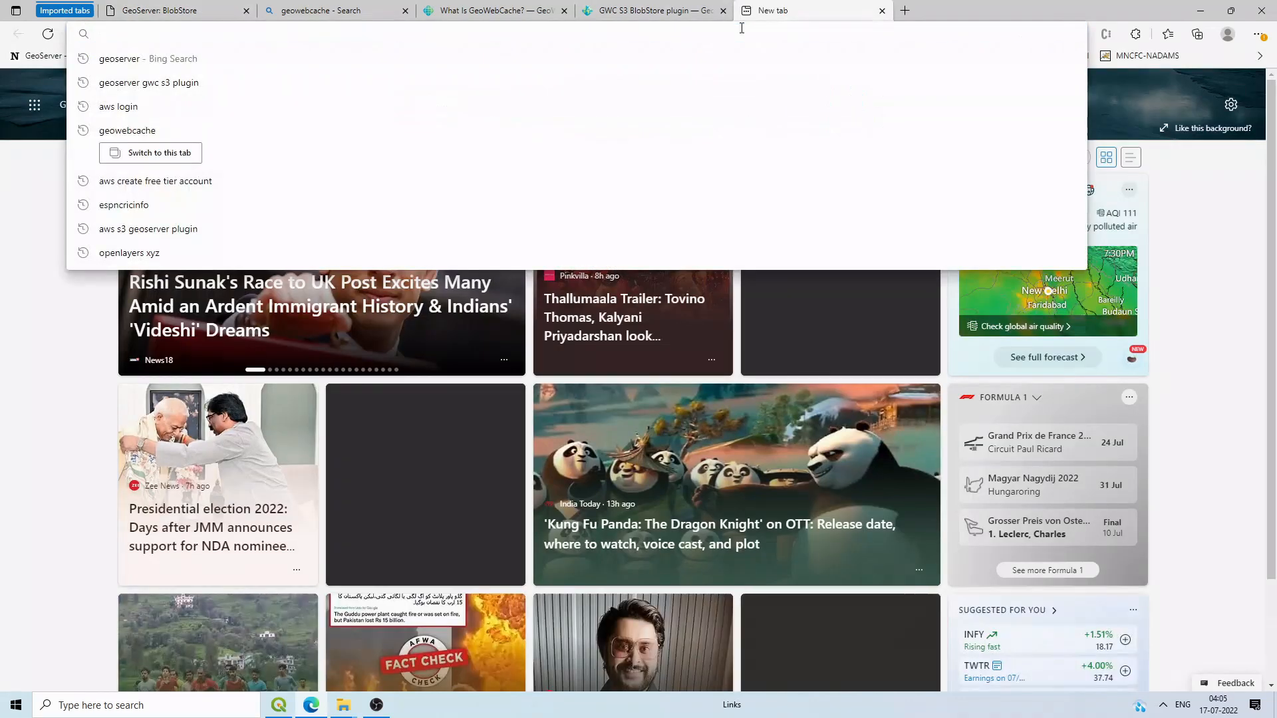
Step: Search Bing for the AWS free tier, then go from its sign-up page to the existing-account sign-in page
{"action": "type", "text": "aws create free tier account"}
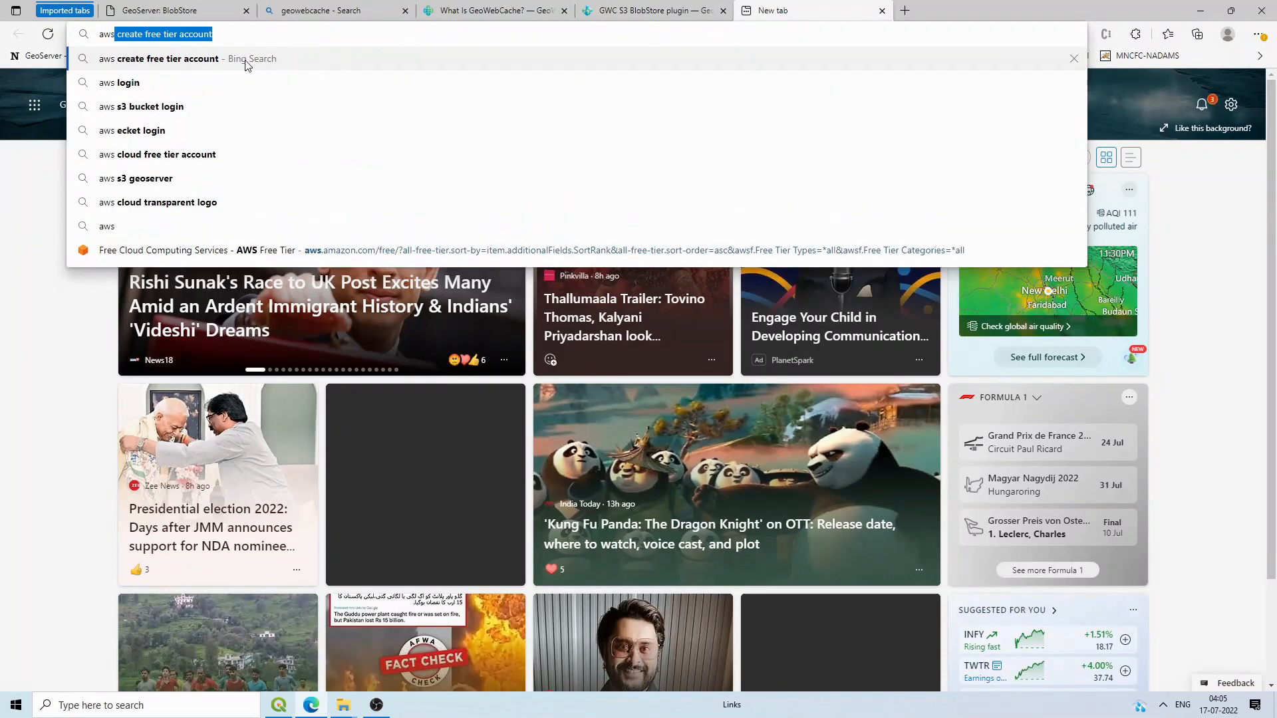
{"action": "left_click", "coordinate": [246, 60]}
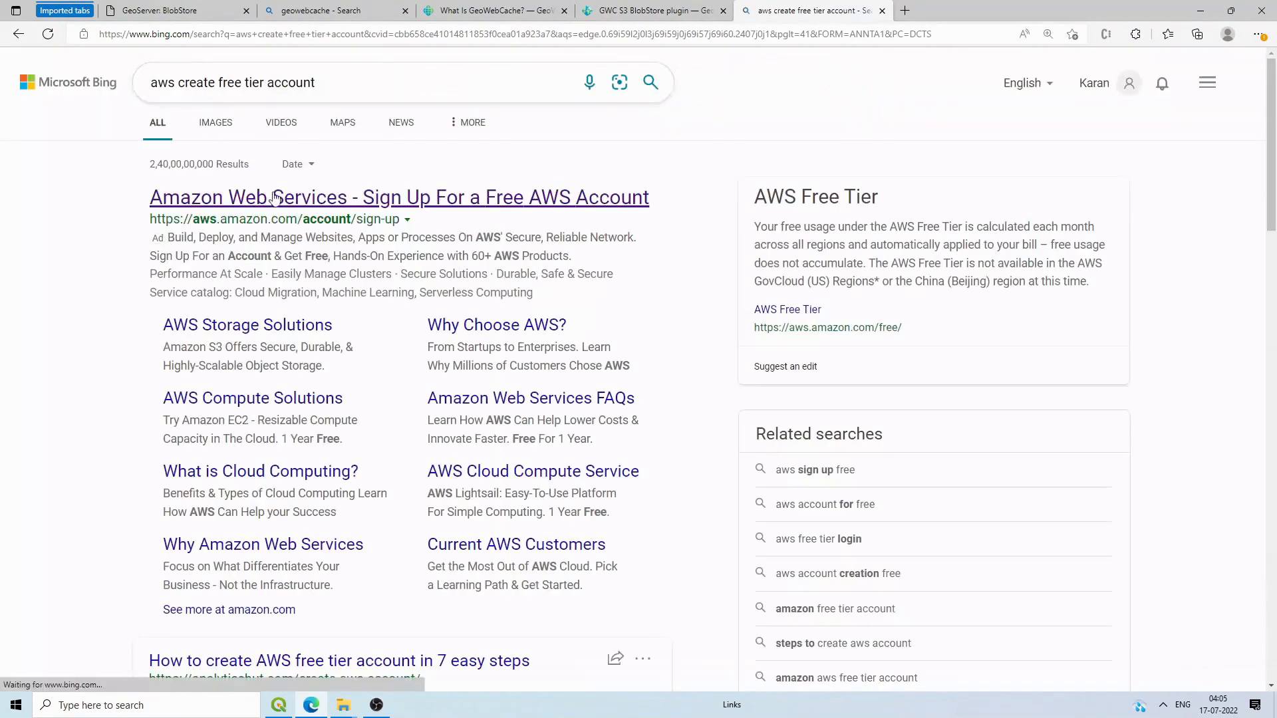
{"action": "left_click", "coordinate": [376, 199]}
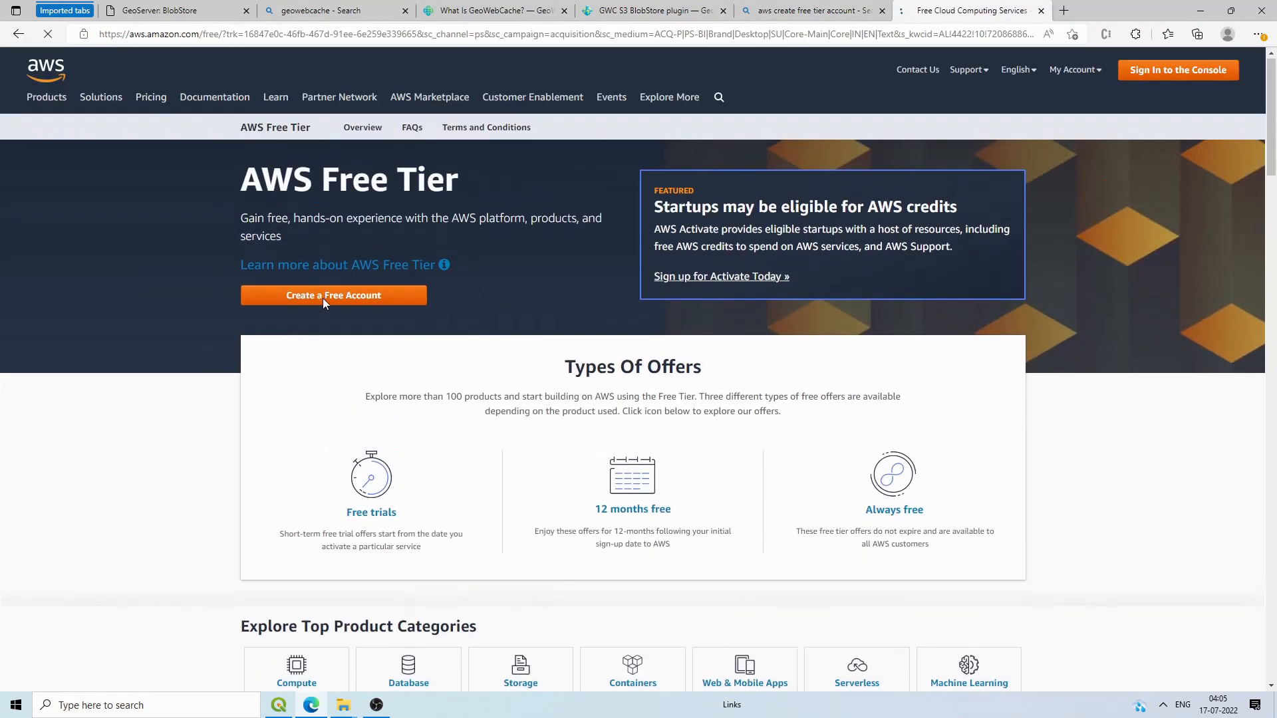
{"action": "left_click", "coordinate": [360, 298]}
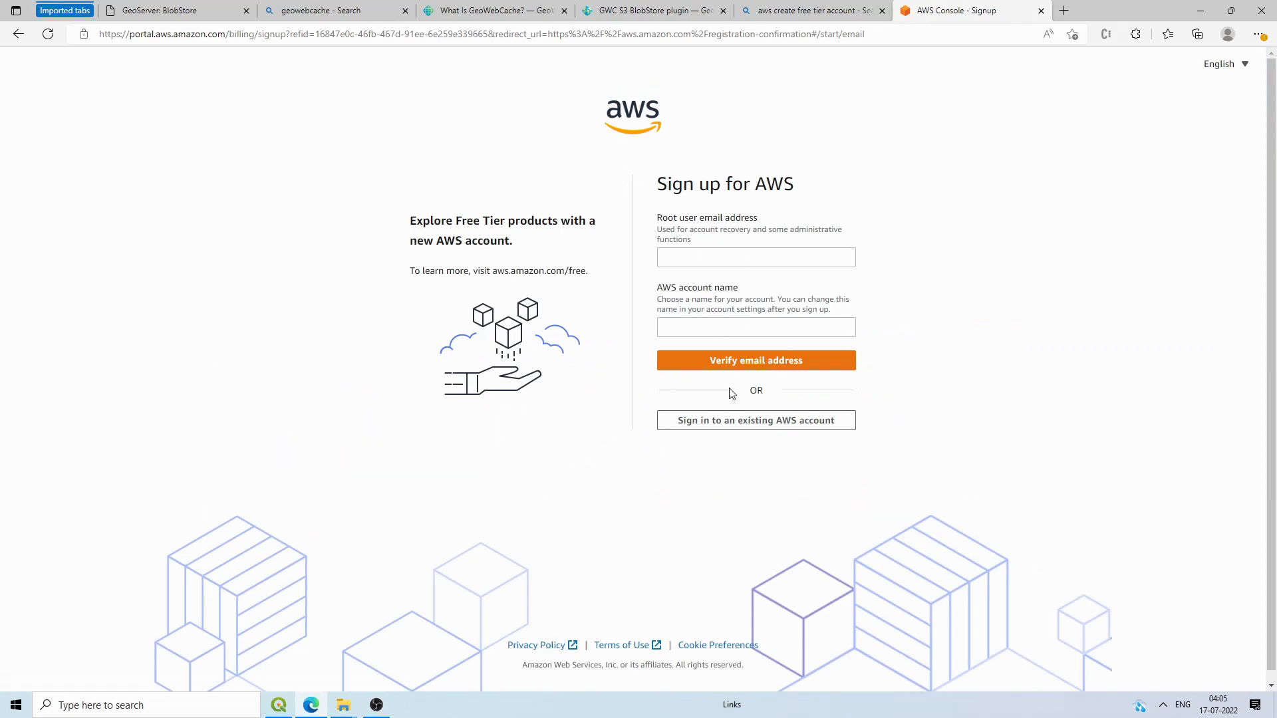
{"action": "left_click", "coordinate": [732, 424]}
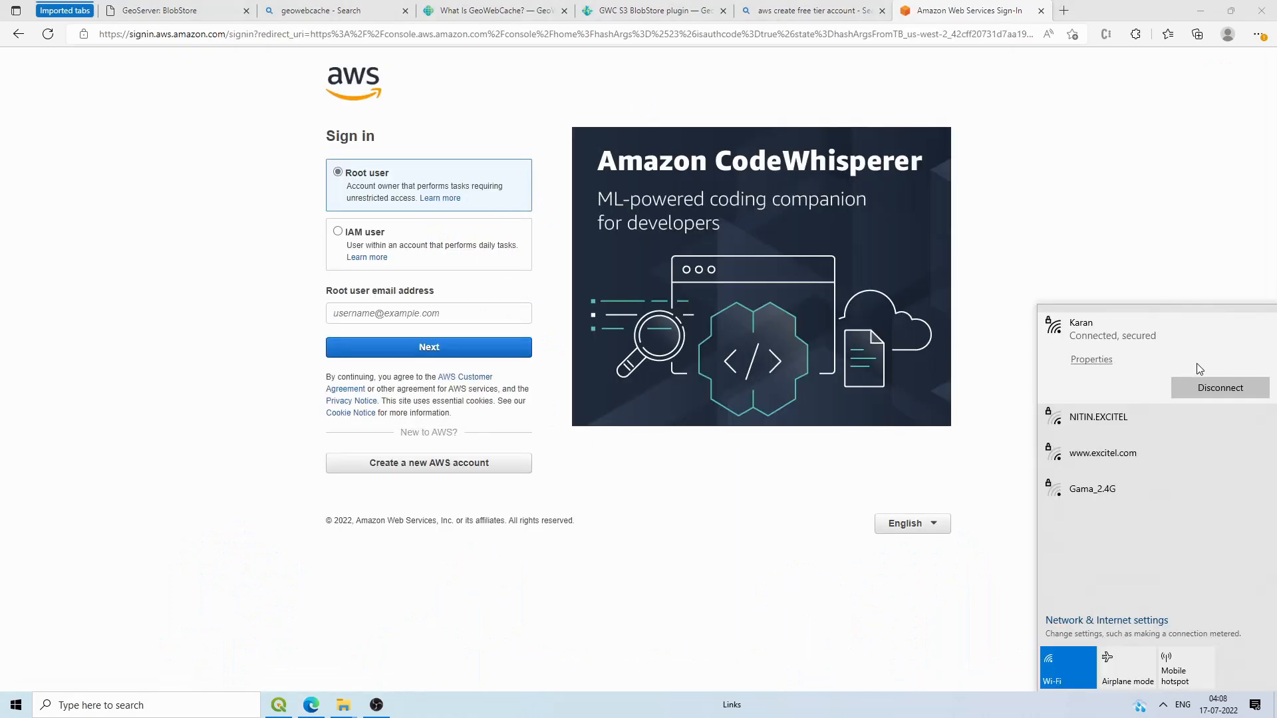
Step: Sign in as the AWS root user with the saved e-mail and the account password
{"action": "left_click", "coordinate": [470, 308]}
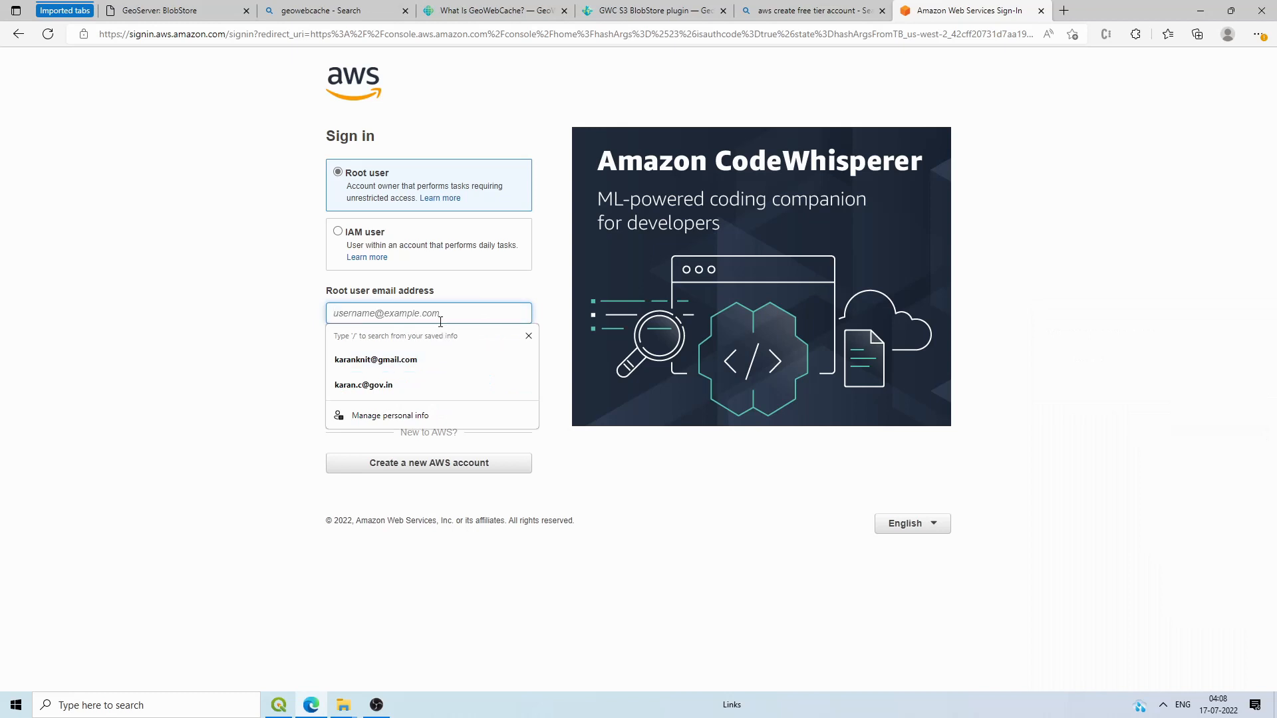
{"action": "left_click", "coordinate": [422, 350]}
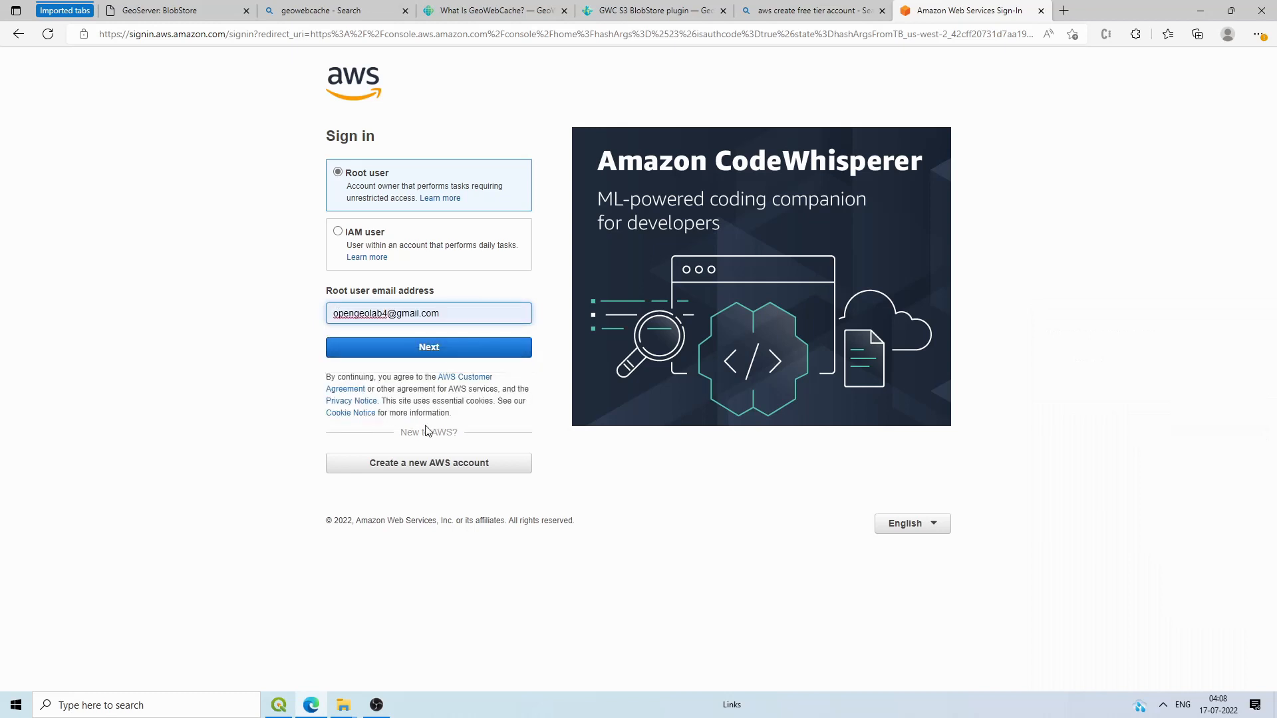
{"action": "left_click", "coordinate": [436, 349]}
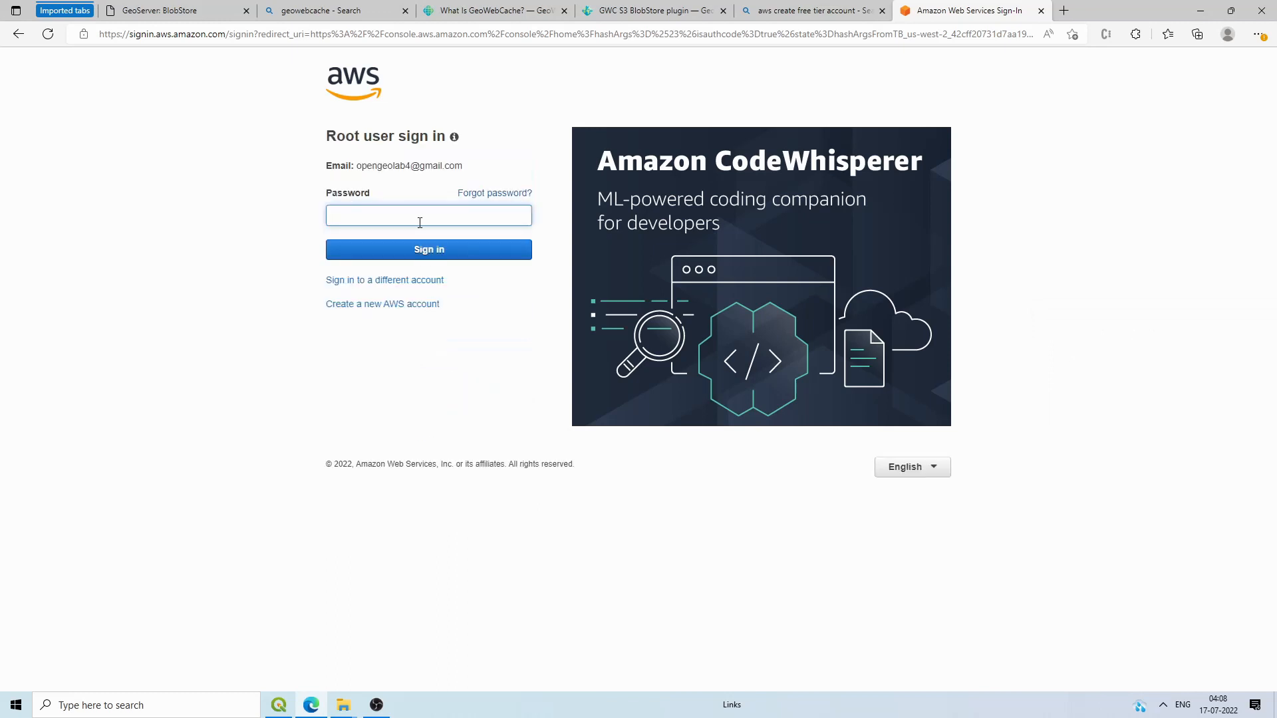
{"action": "type", "text": "*"}
{"action": "left_click", "coordinate": [418, 247]}
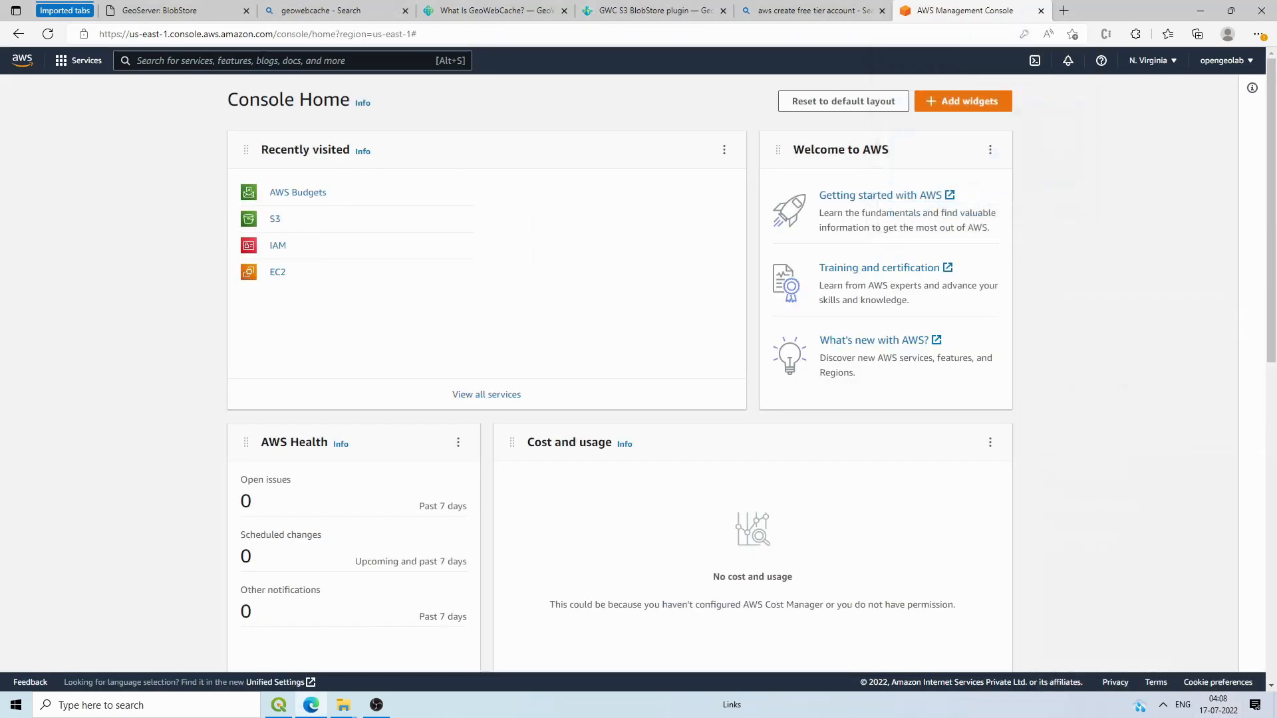
Step: Search the console for 's3' and open the S3 Buckets page
{"action": "left_click", "coordinate": [266, 61]}
{"action": "type", "text": "s3"}
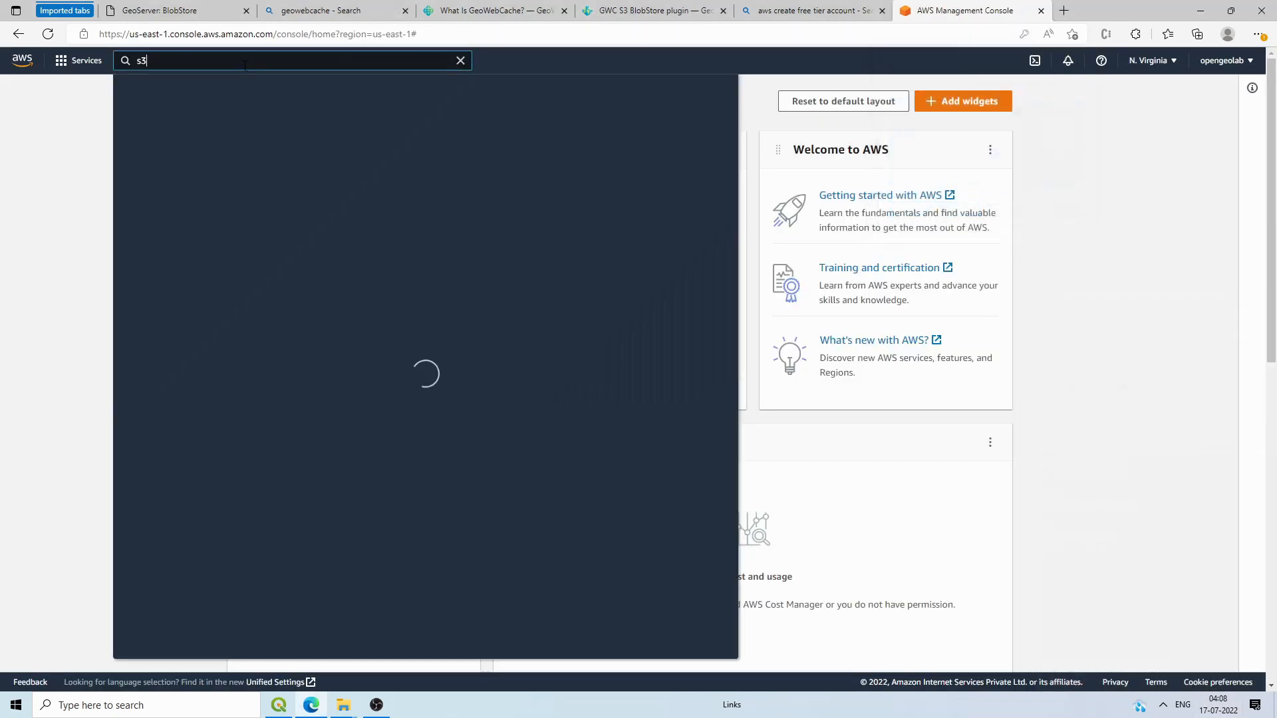
{"action": "left_click", "coordinate": [179, 10]}
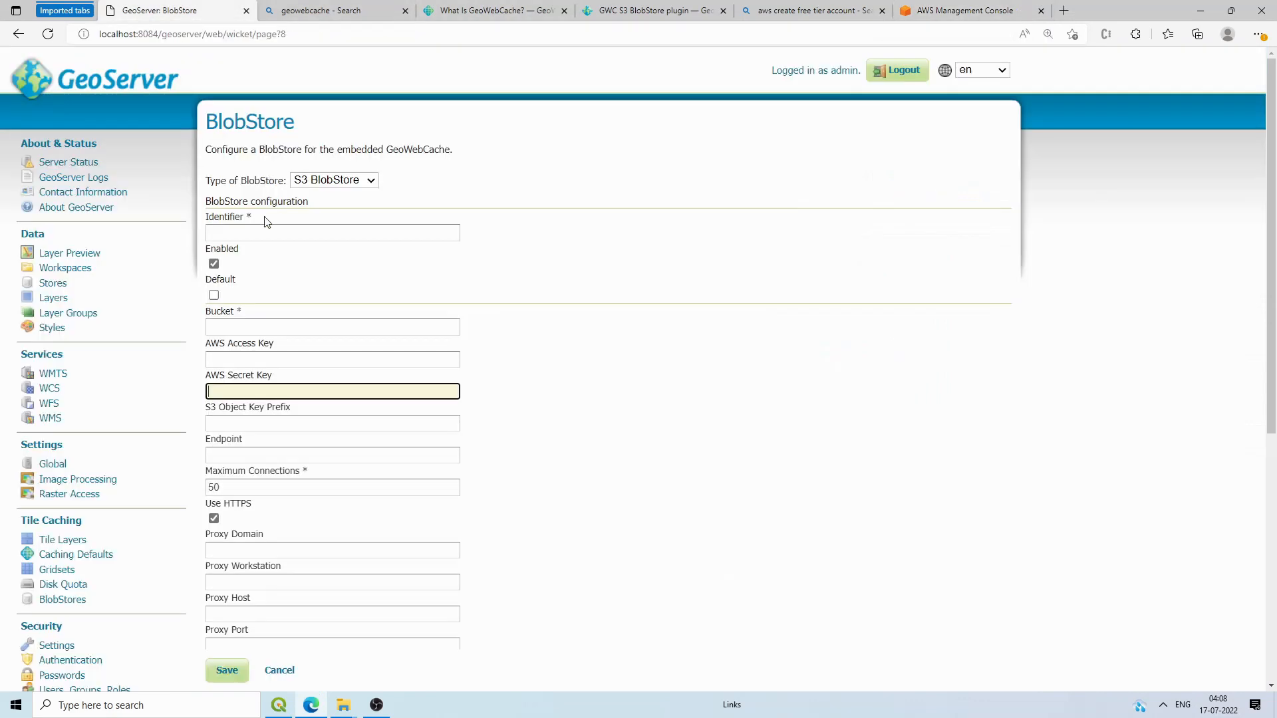
{"action": "left_click", "coordinate": [239, 326]}
{"action": "key", "text": "Tab"}
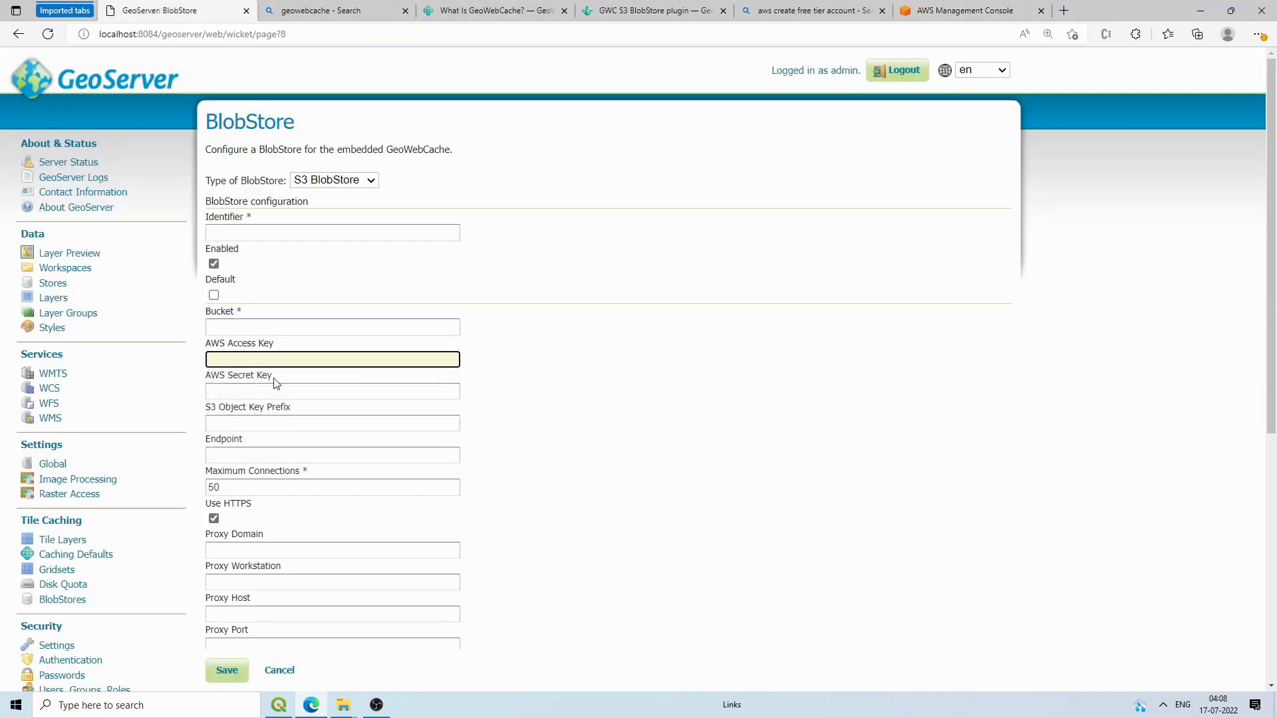
{"action": "scroll", "coordinate": [282, 558], "scroll_direction": "down", "scroll_amount": 3}
{"action": "scroll", "coordinate": [271, 597], "scroll_direction": "up", "scroll_amount": 3}
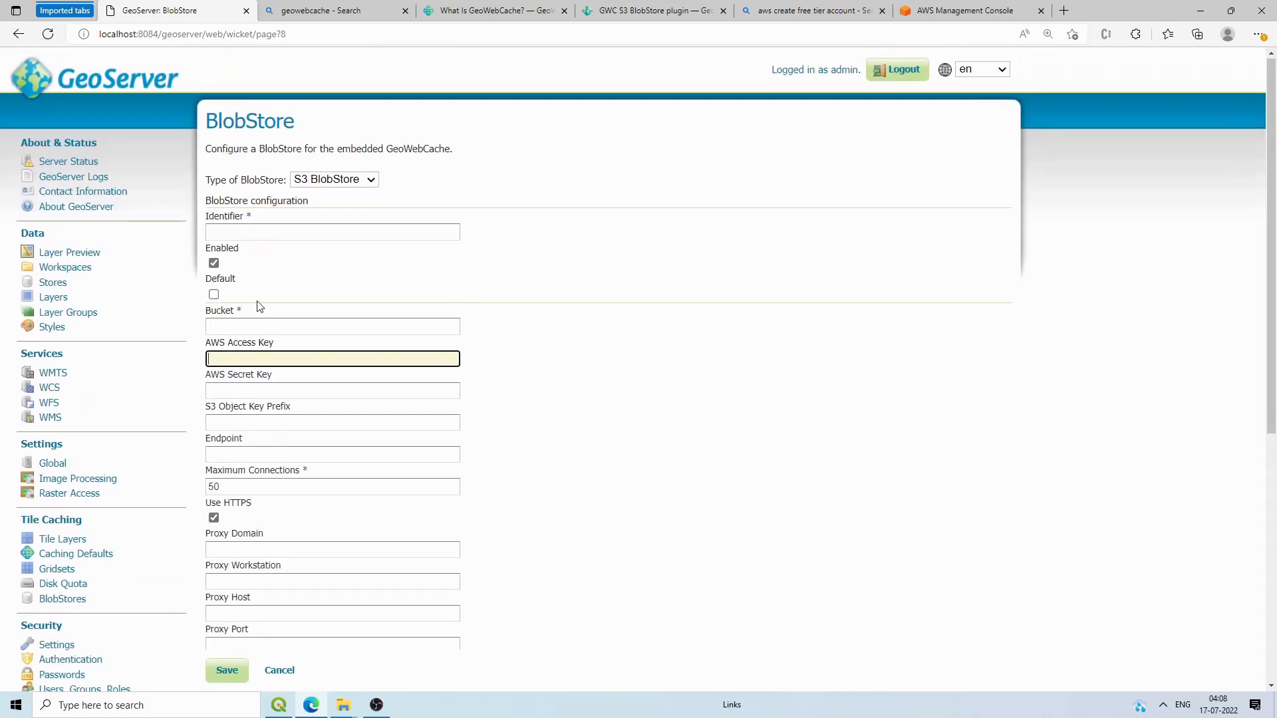
{"action": "left_click", "coordinate": [942, 8]}
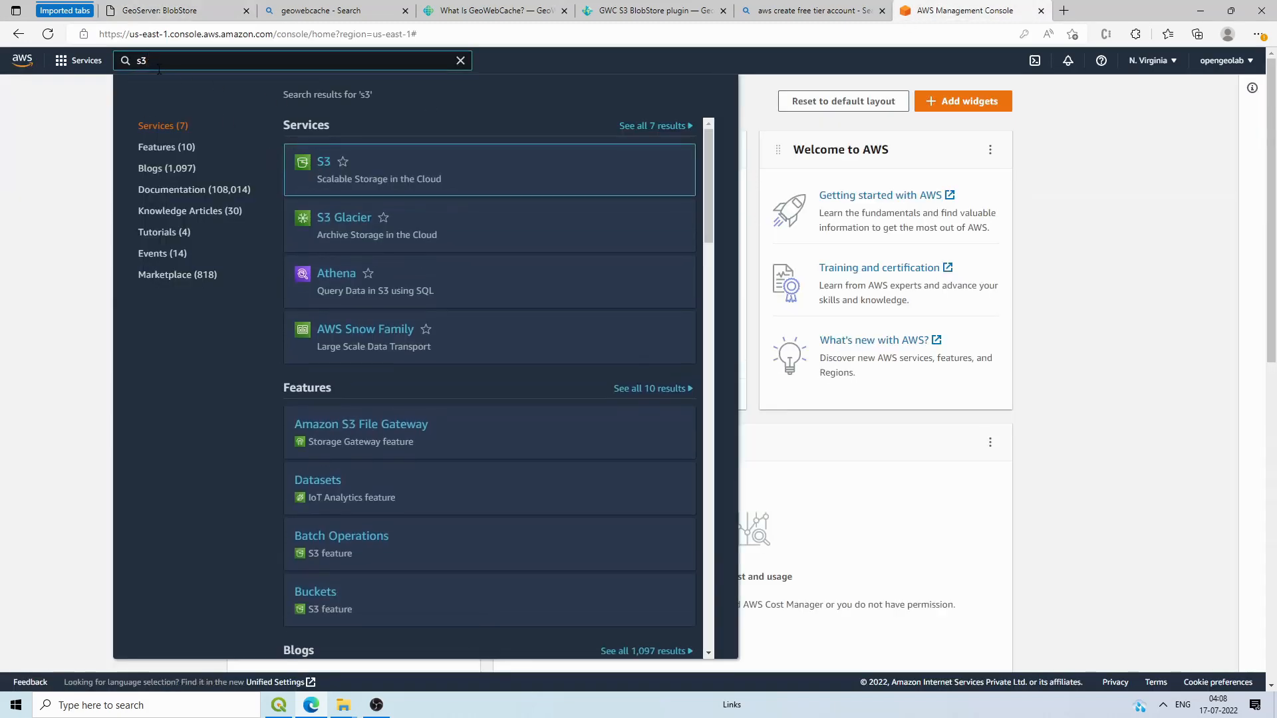
{"action": "left_click", "coordinate": [317, 222]}
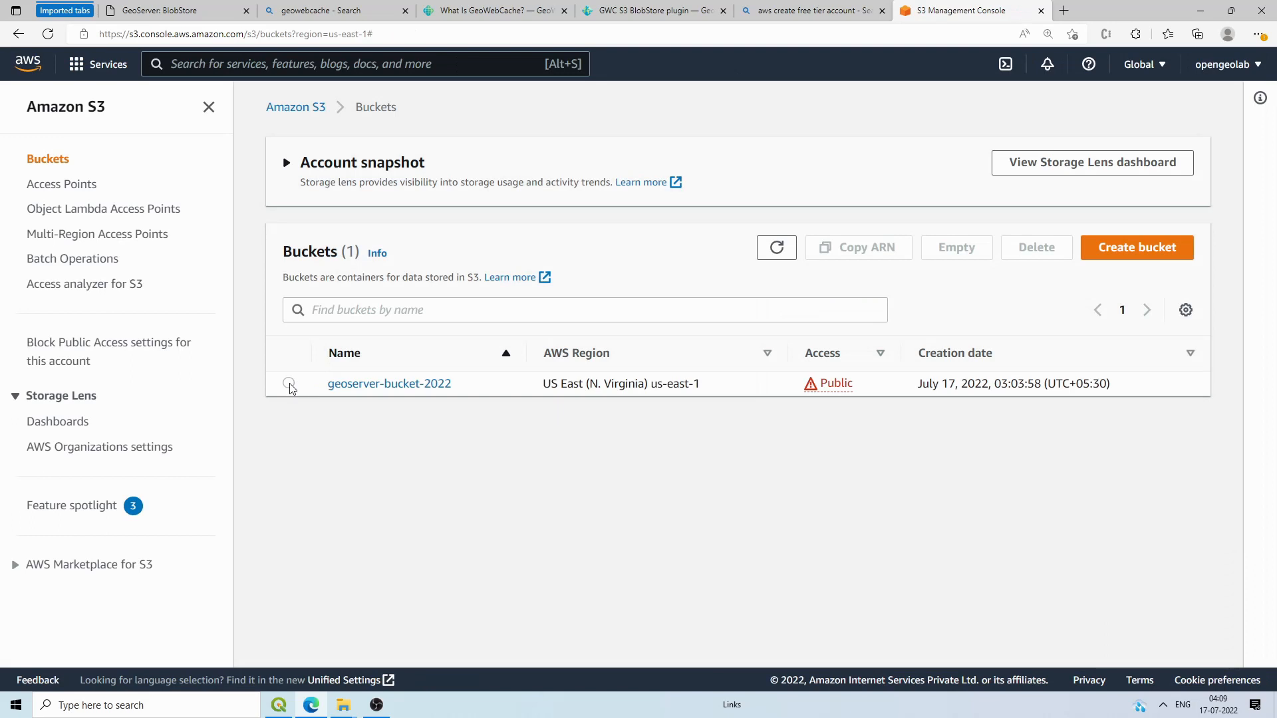
Step: Empty geoserver-bucket-2022 by permanently deleting its tiles/ folder
{"action": "left_click", "coordinate": [289, 383]}
{"action": "left_click", "coordinate": [1034, 247]}
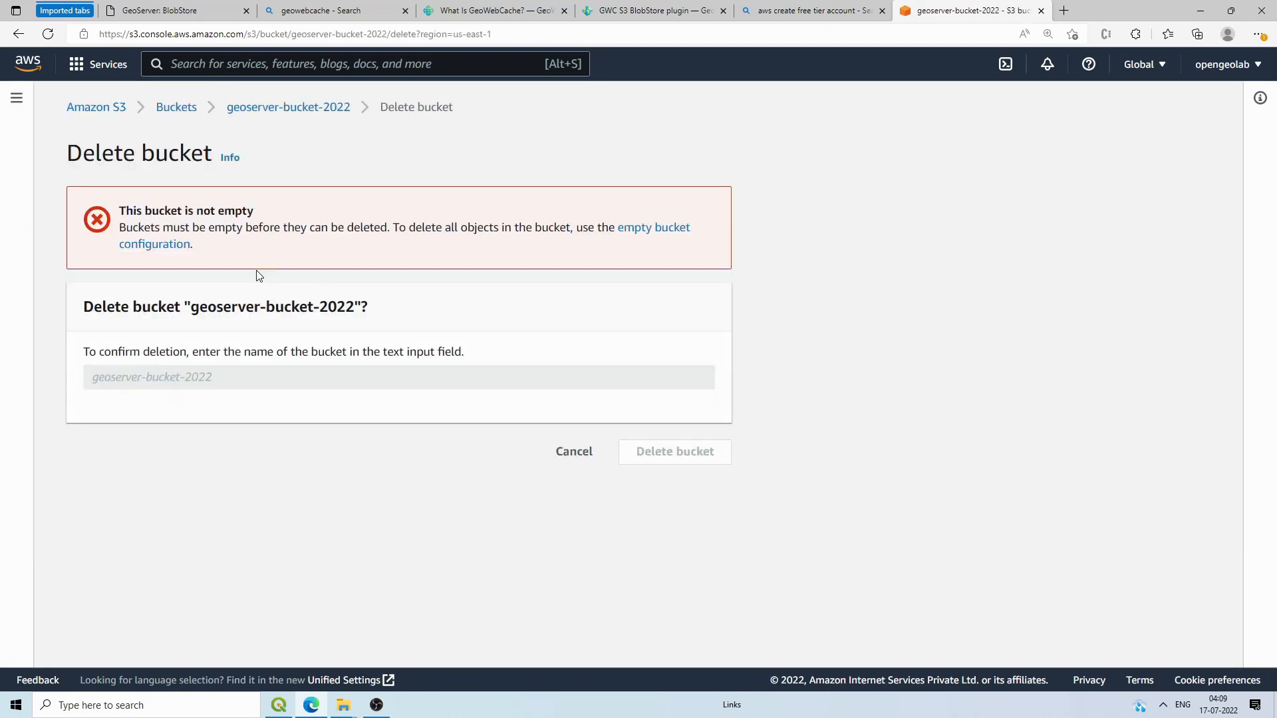
{"action": "left_click", "coordinate": [262, 113]}
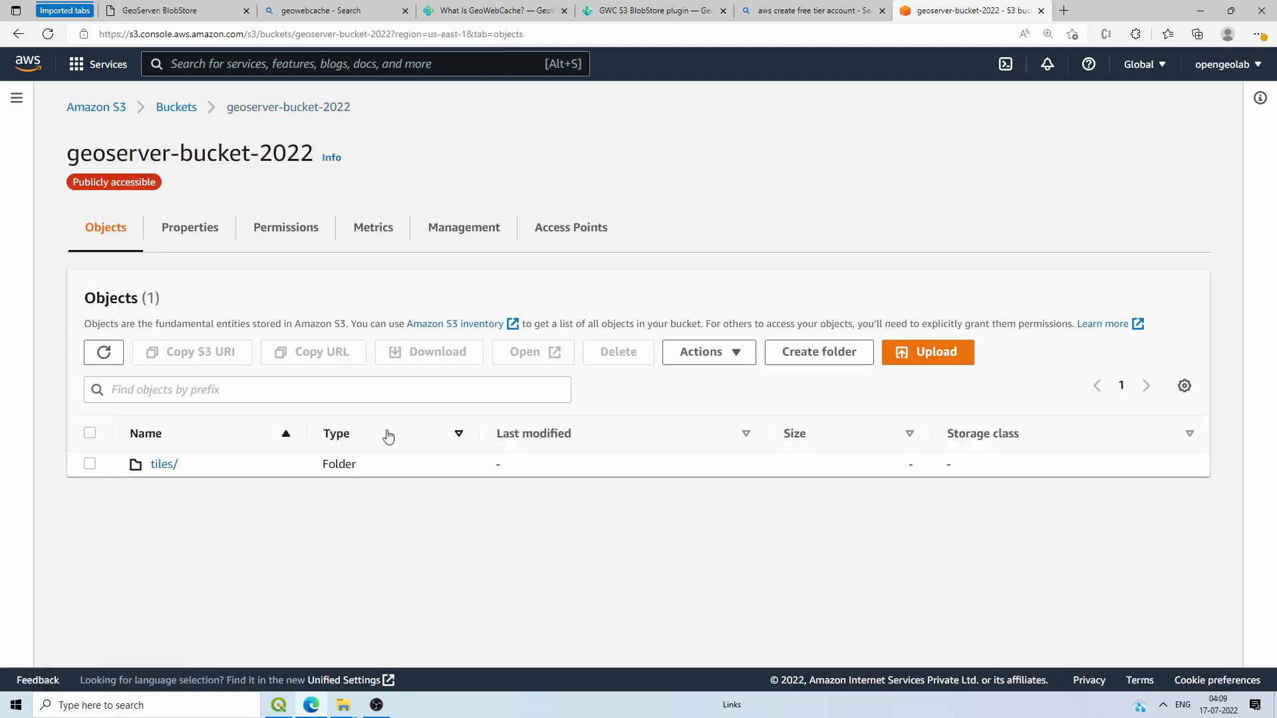
{"action": "left_click", "coordinate": [90, 464]}
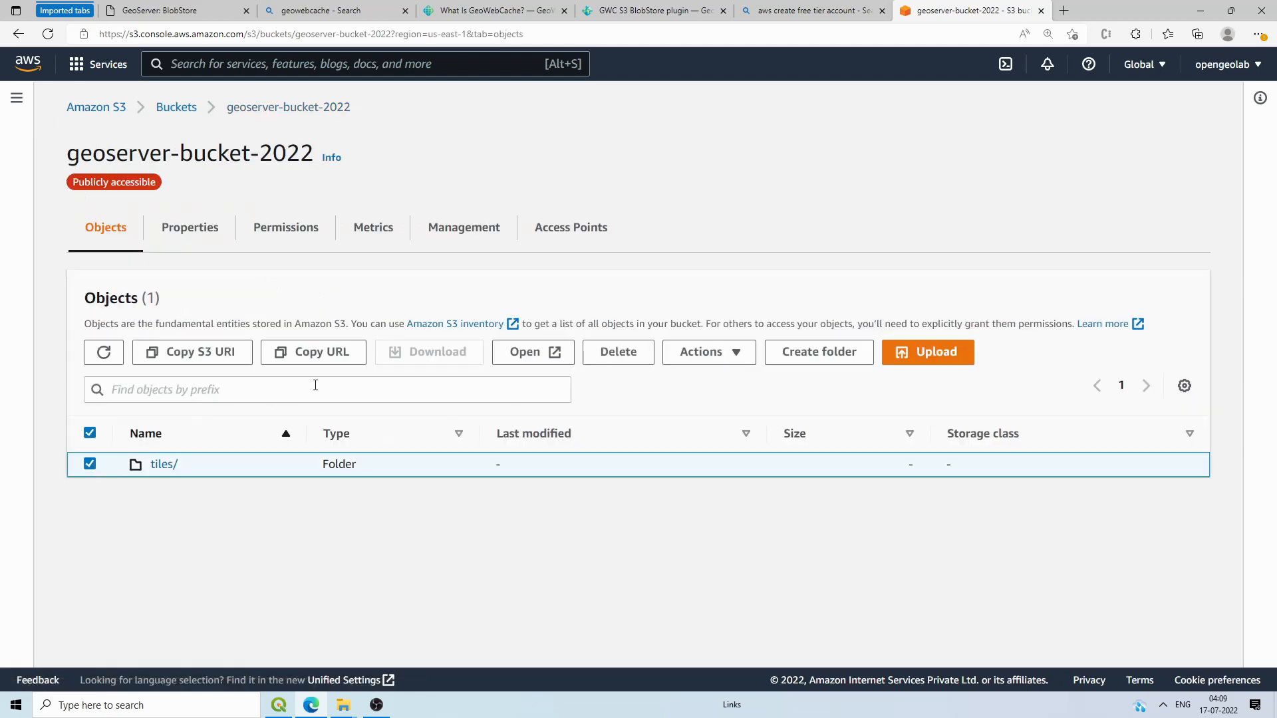
{"action": "left_click", "coordinate": [618, 352]}
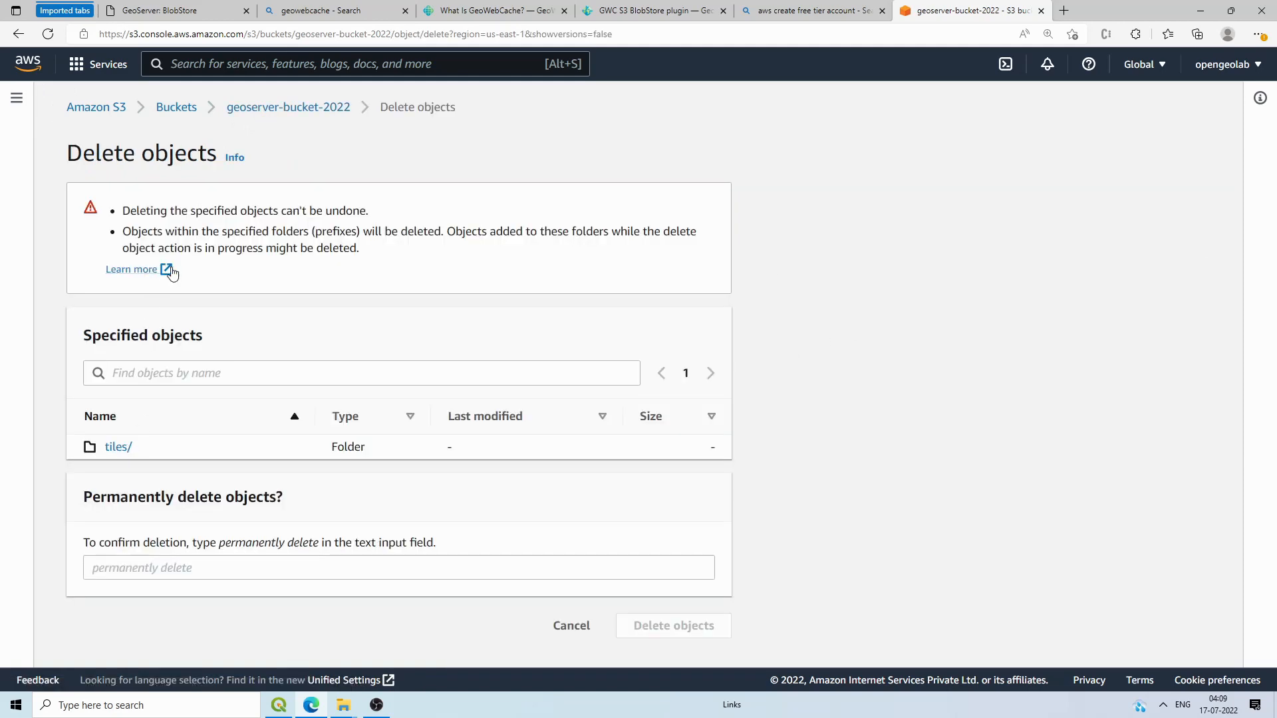
{"action": "left_click_drag", "start_coordinate": [319, 544], "coordinate": [246, 545]}
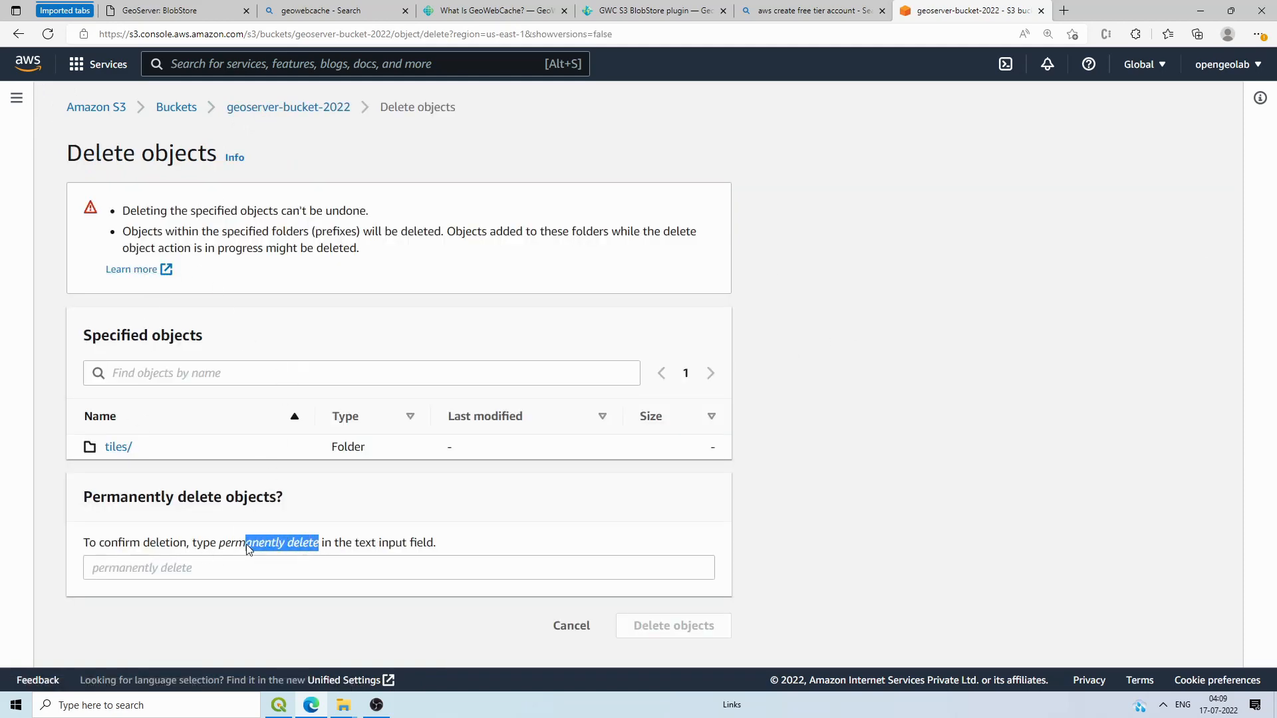
{"action": "left_click", "coordinate": [128, 566]}
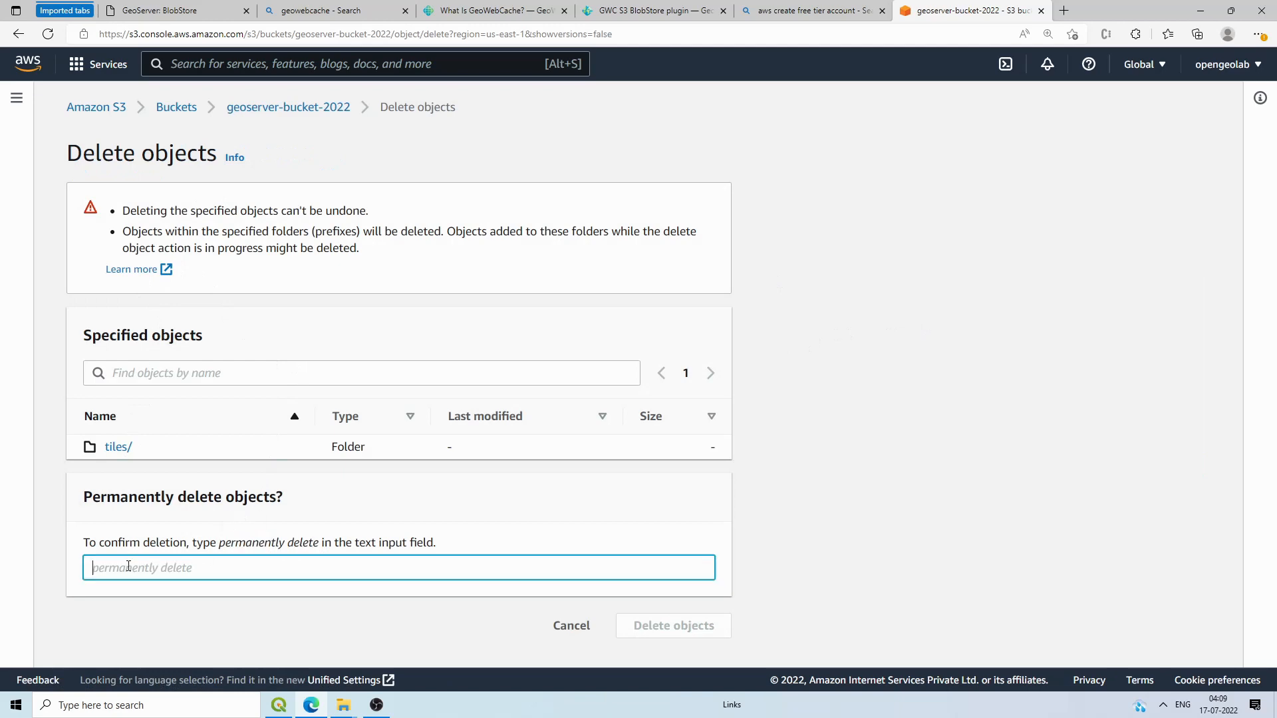
{"action": "type", "text": "permanently delete"}
{"action": "left_click", "coordinate": [670, 626]}
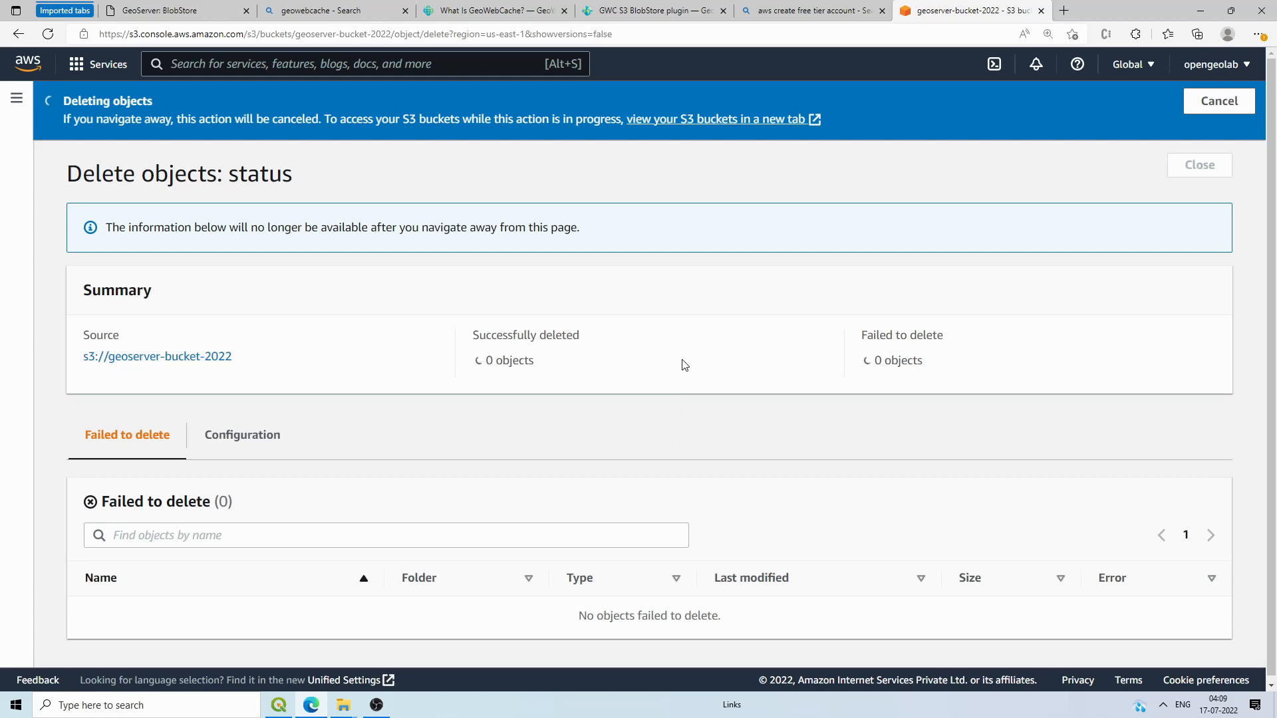
{"action": "left_click", "coordinate": [1163, 705]}
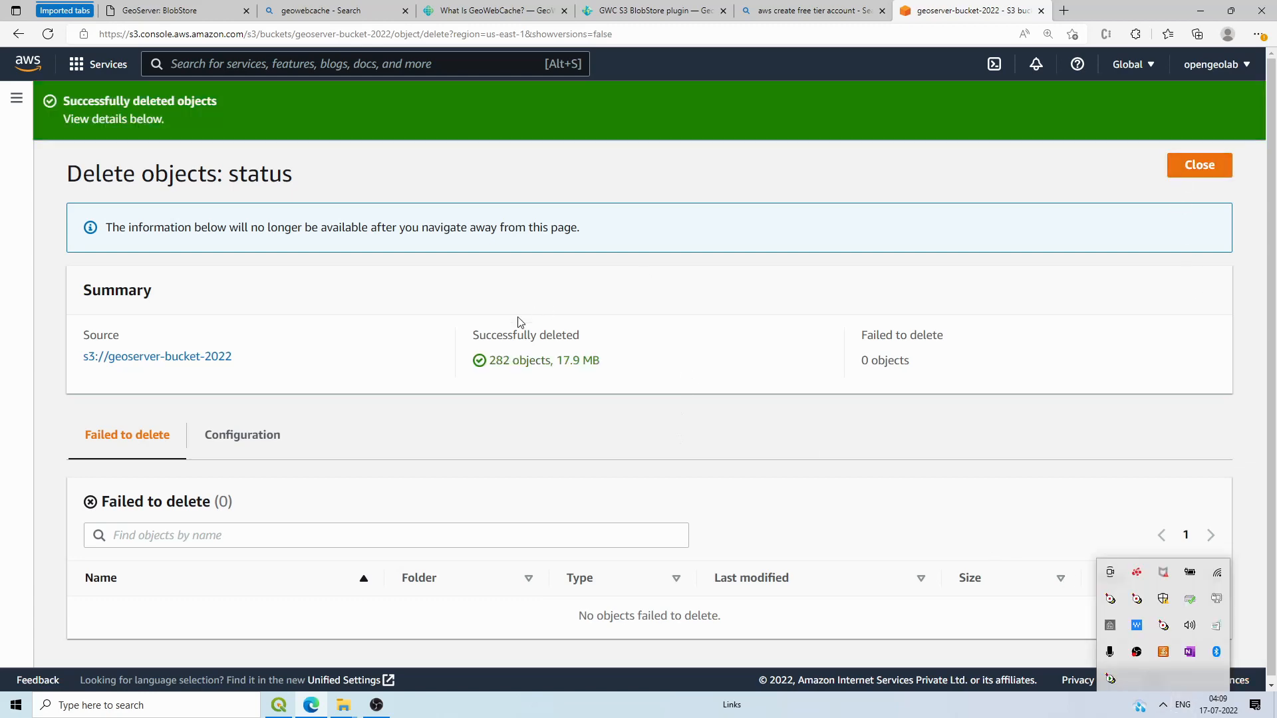
{"action": "left_click", "coordinate": [172, 363]}
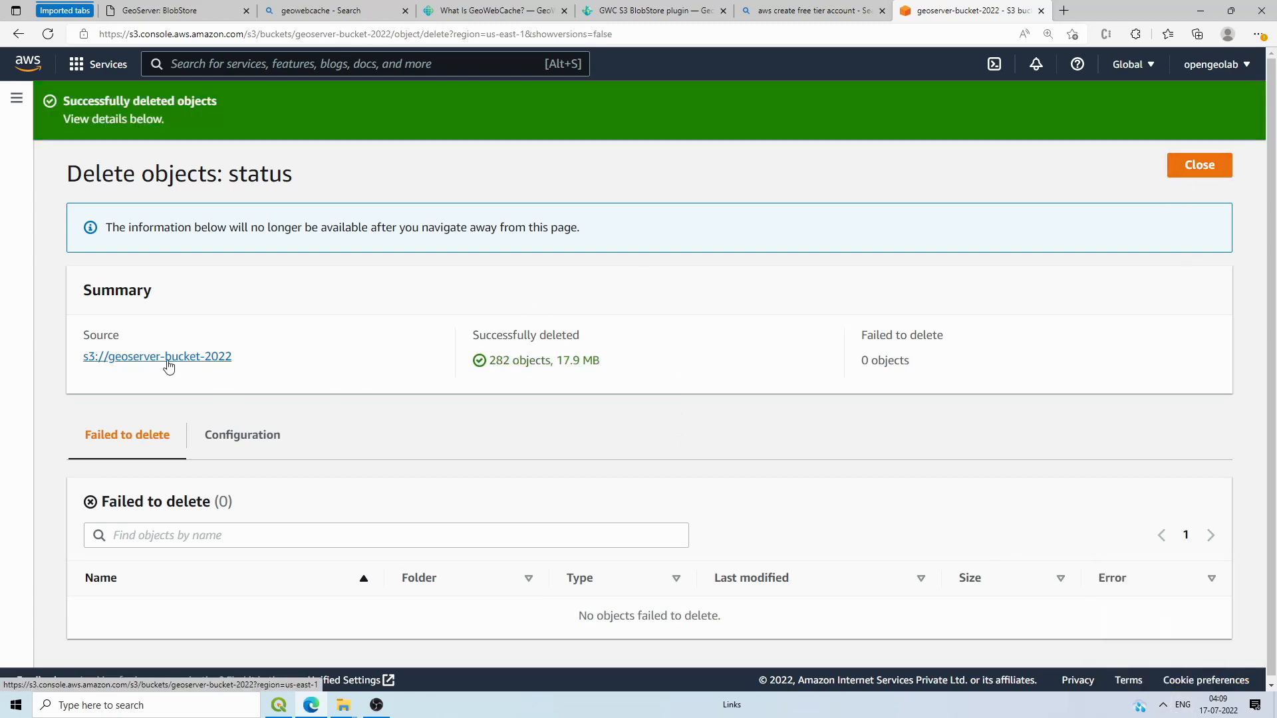
{"action": "left_click", "coordinate": [169, 365]}
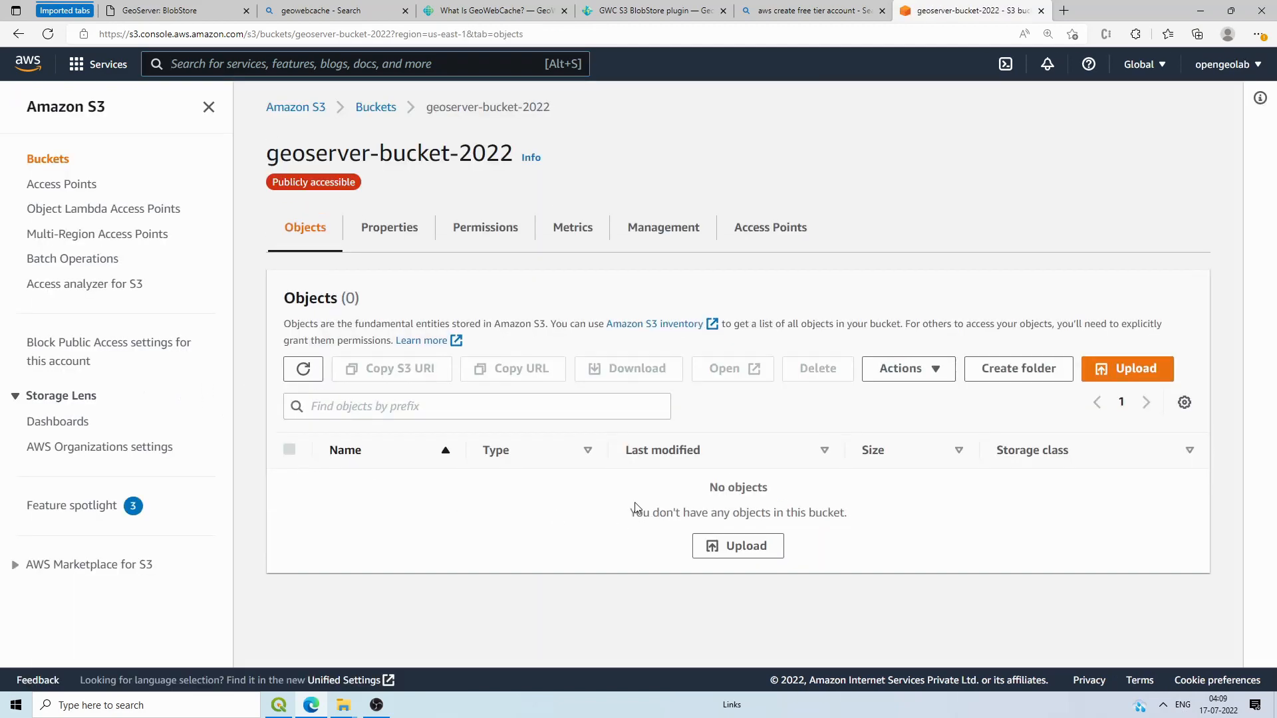
Step: Confirm the bucket name and permanently delete the now-empty geoserver-bucket-2022
{"action": "left_click", "coordinate": [374, 111]}
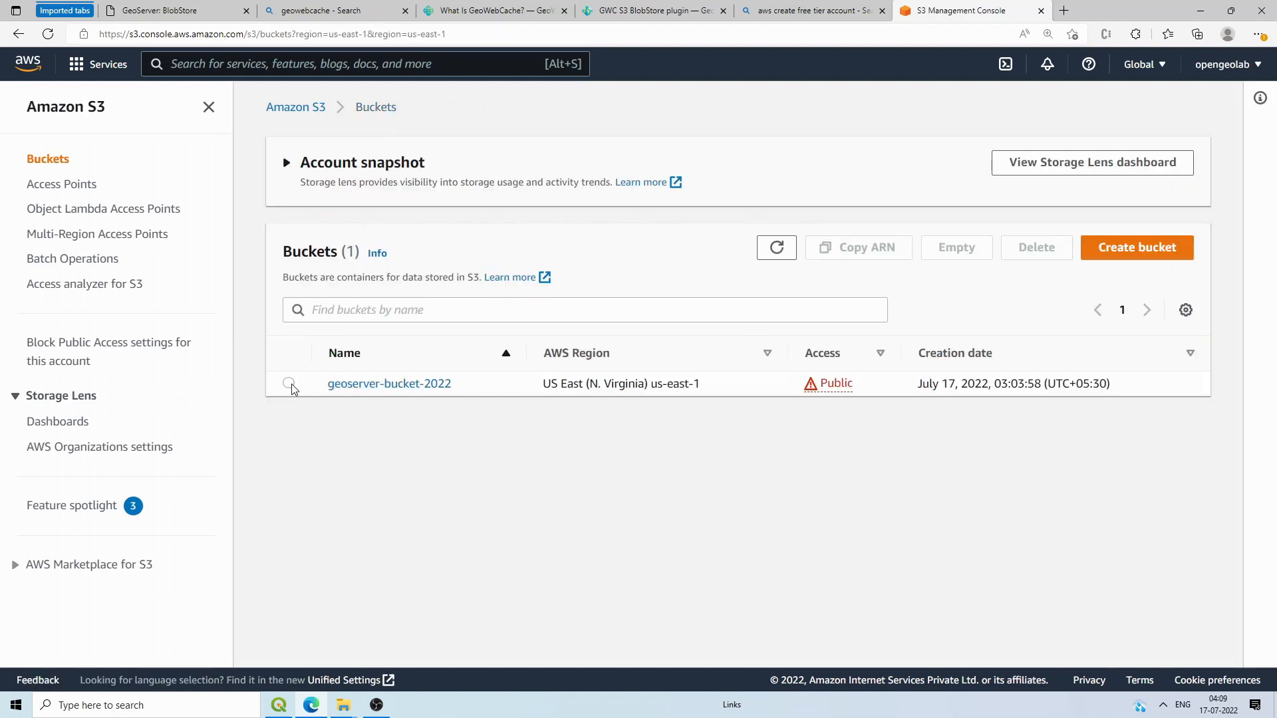
{"action": "left_click", "coordinate": [289, 383]}
{"action": "left_click", "coordinate": [1052, 251]}
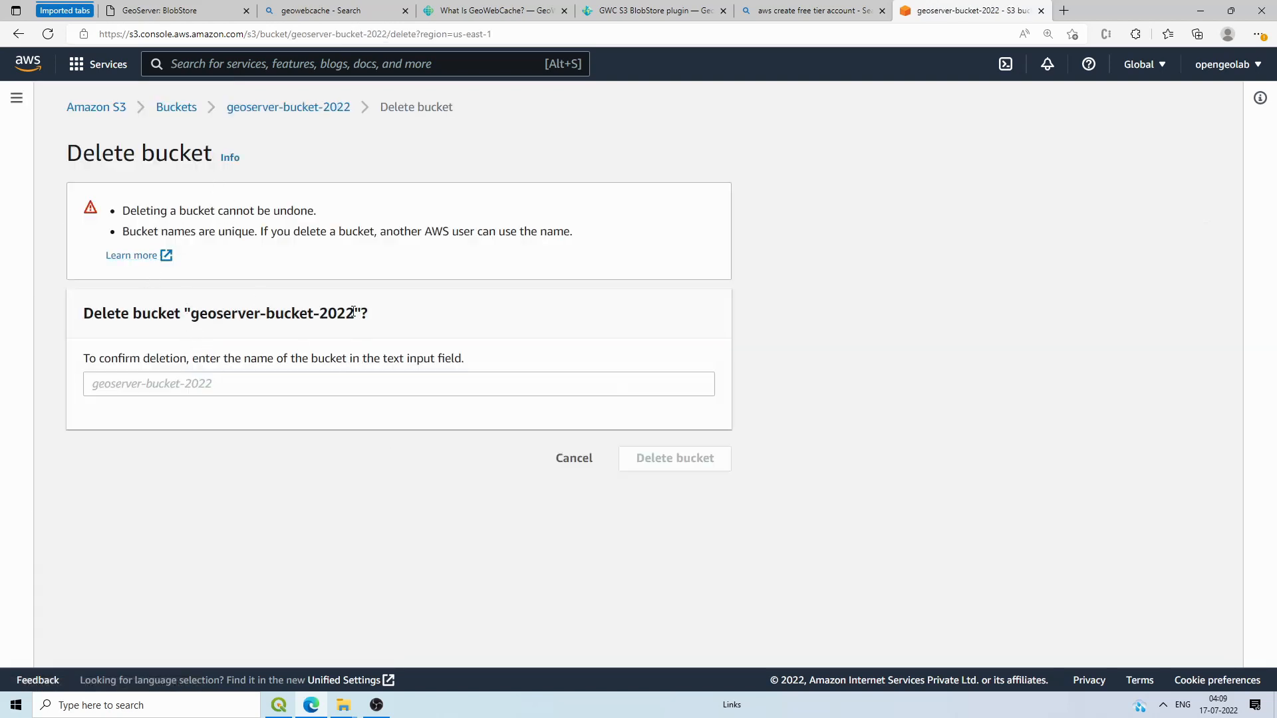
{"action": "left_click_drag", "start_coordinate": [353, 311], "coordinate": [197, 329]}
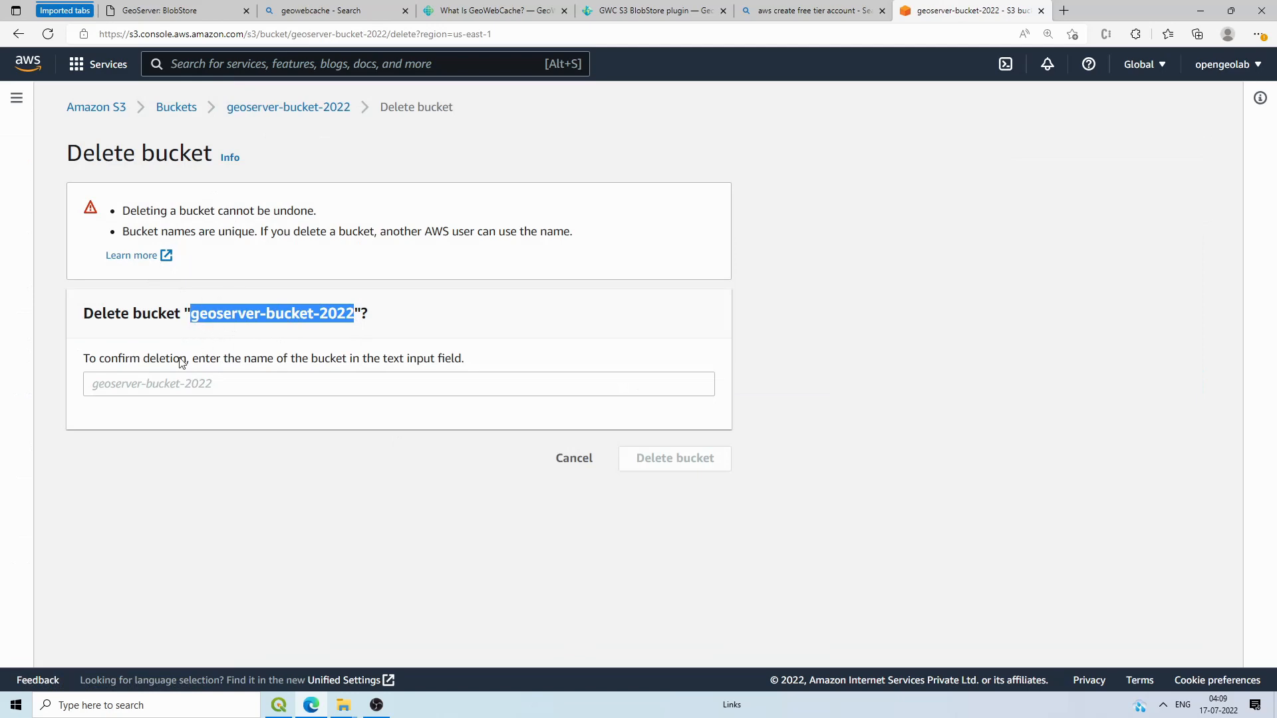
{"action": "left_click", "coordinate": [152, 385]}
{"action": "left_click", "coordinate": [641, 464]}
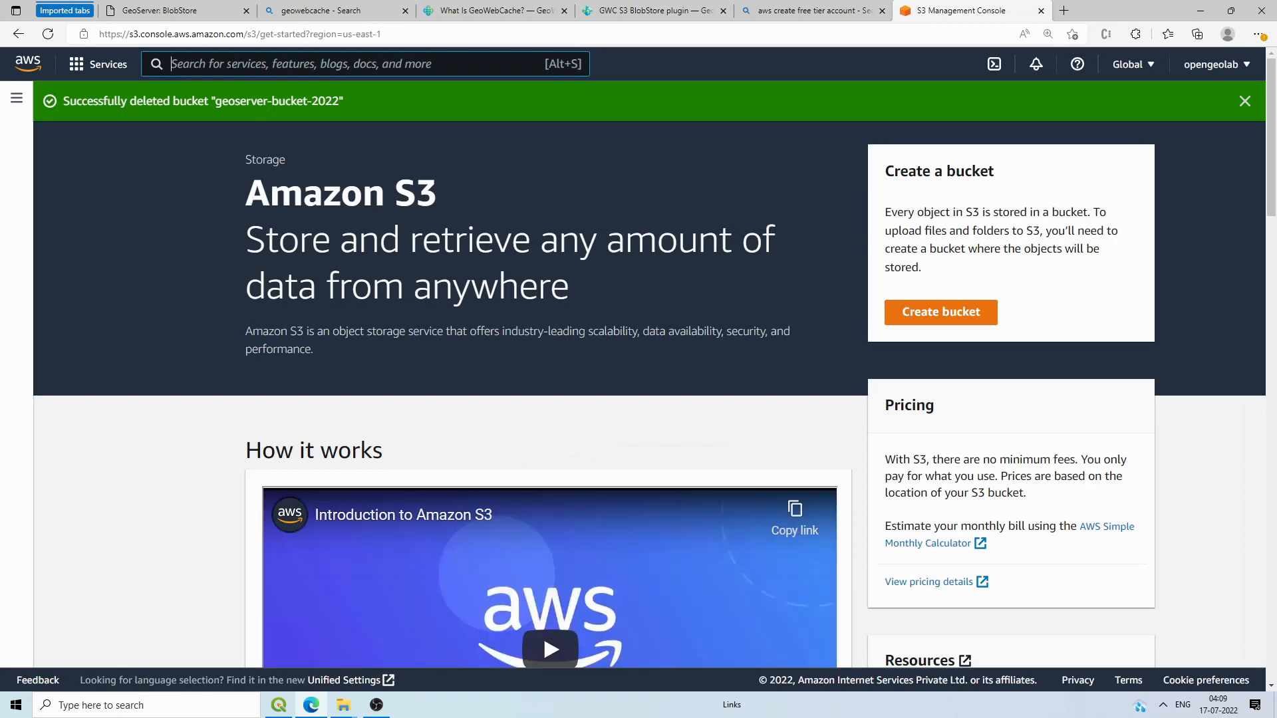
{"action": "type", "text": "s3"}
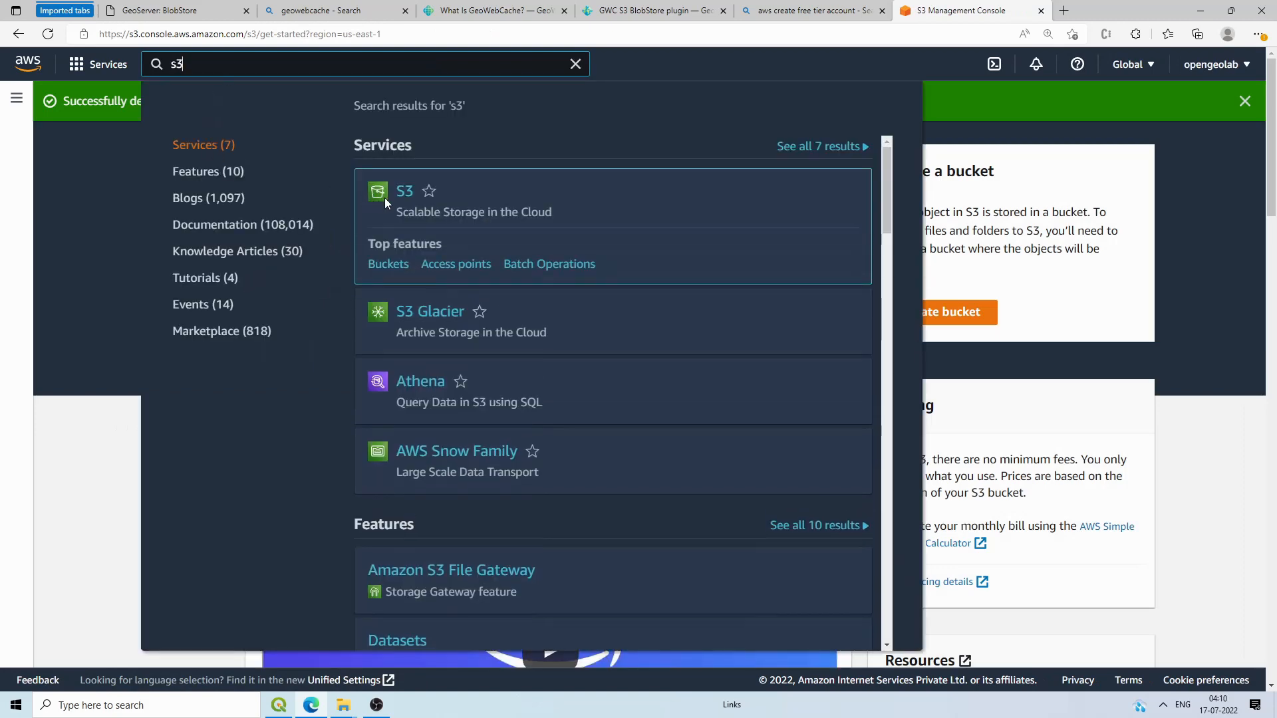
Step: Start a new S3 bucket and name it geoserver-2022
{"action": "left_click", "coordinate": [403, 194]}
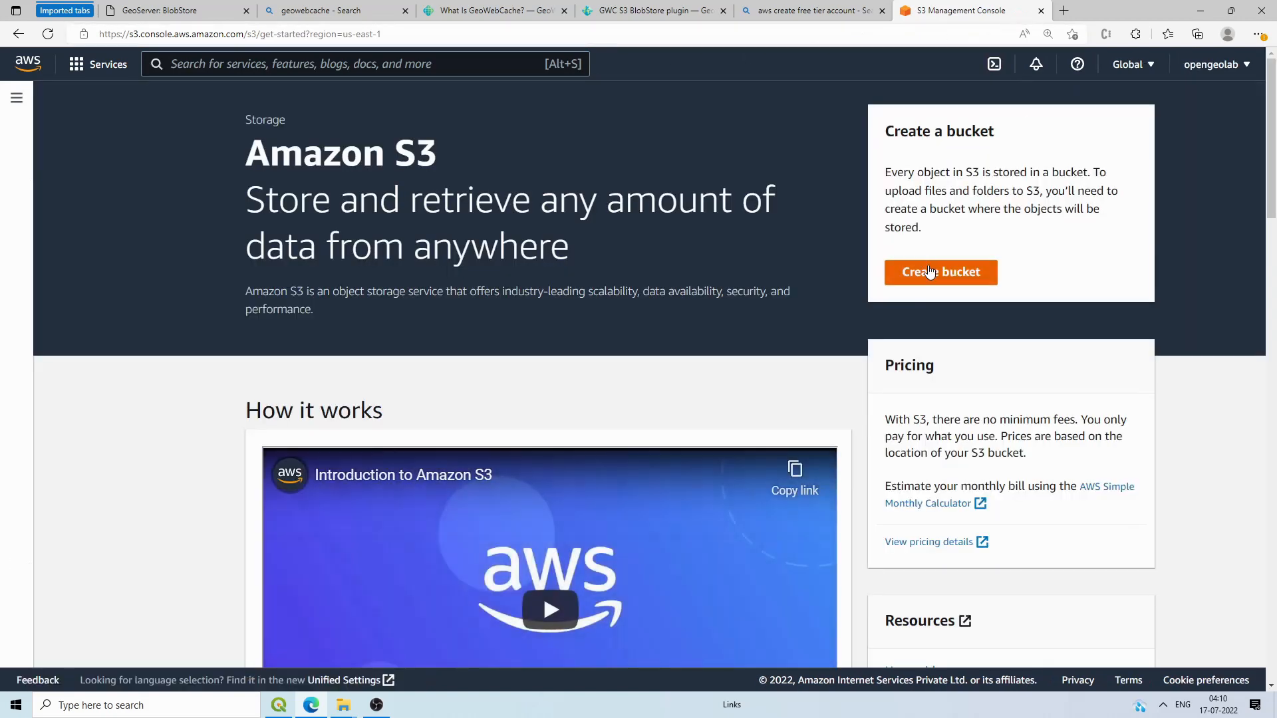
{"action": "left_click", "coordinate": [929, 272]}
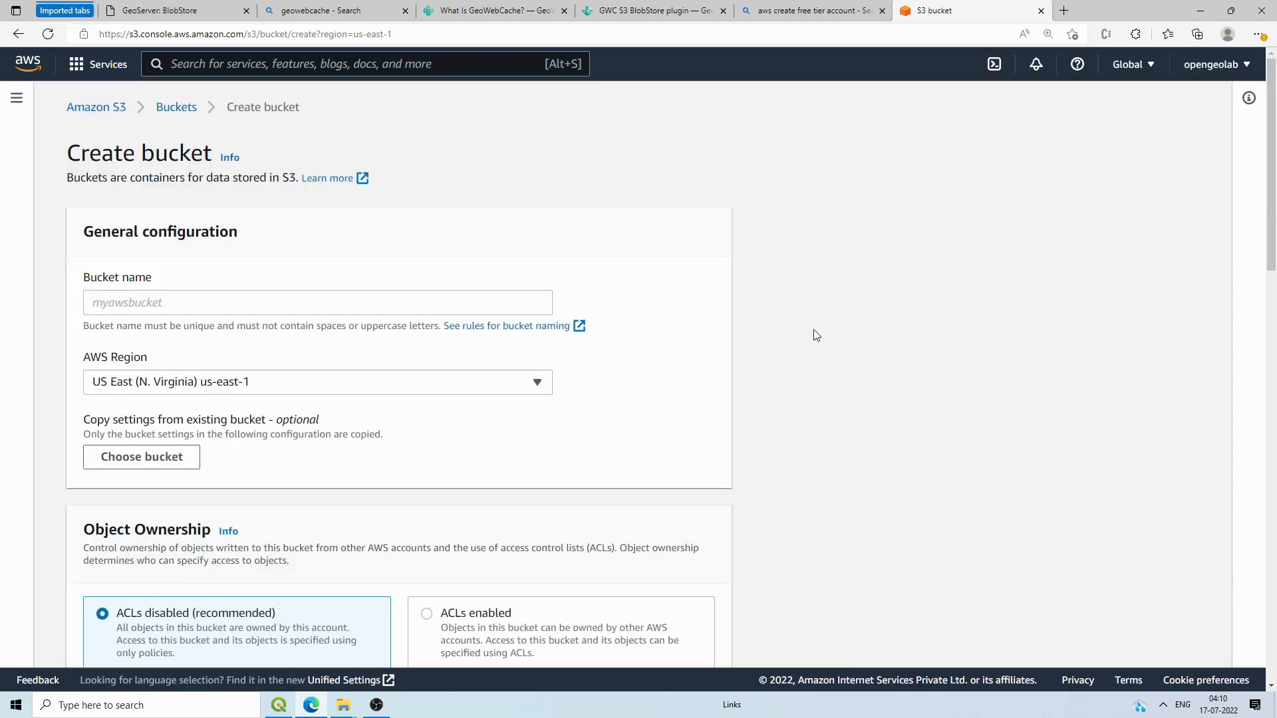
{"action": "left_click", "coordinate": [201, 307]}
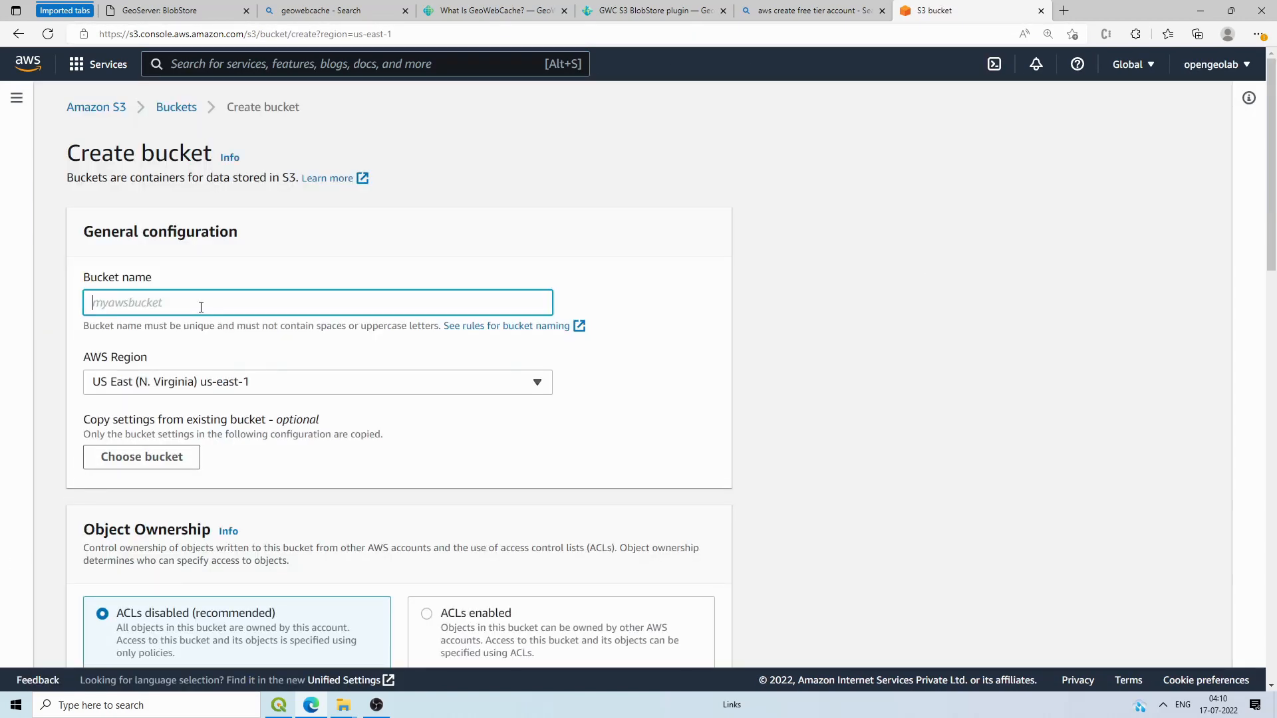
{"action": "type", "text": "m"}
{"action": "key", "text": "BackSpace"}
{"action": "type", "text": "geoserver-2022"}
{"action": "left_click", "coordinate": [775, 303]}
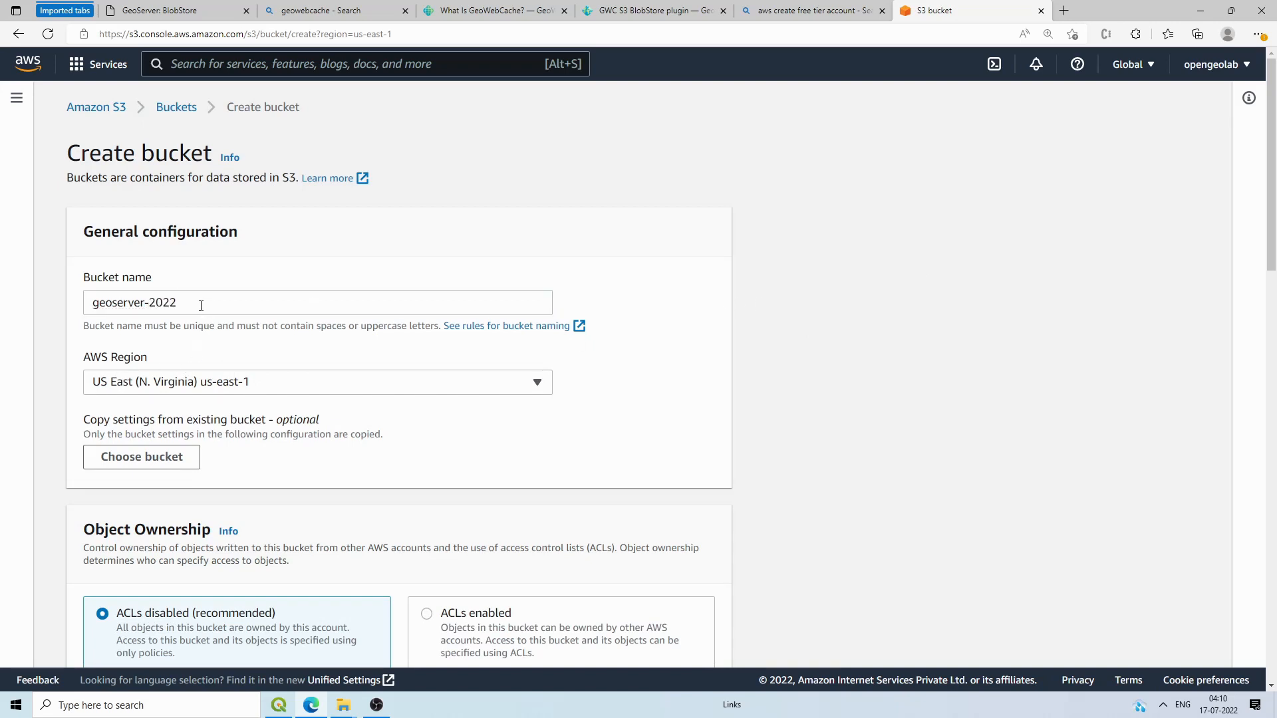
Step: Keep the default settings and create the geoserver-2022 bucket in US East (N. Virginia)
{"action": "left_click_drag", "start_coordinate": [200, 305], "coordinate": [74, 309]}
{"action": "left_click", "coordinate": [742, 386]}
{"action": "scroll", "coordinate": [270, 432], "scroll_direction": "down", "scroll_amount": 4}
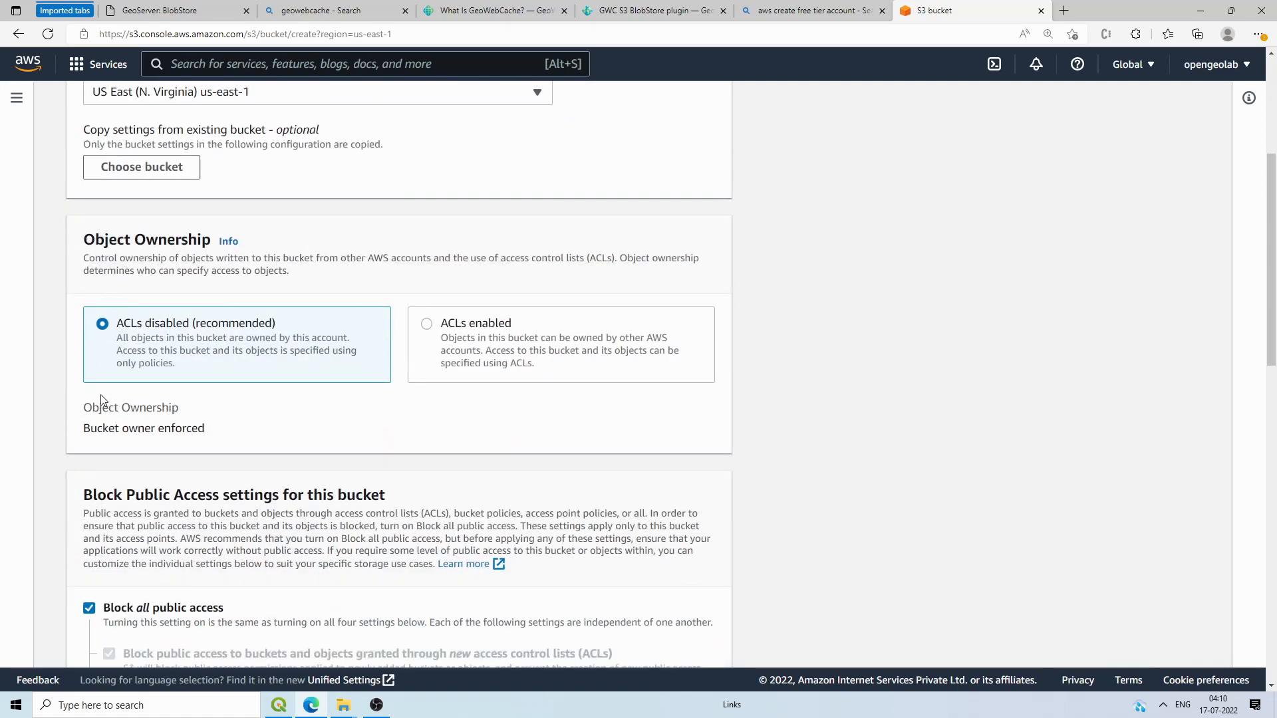
{"action": "scroll", "coordinate": [151, 480], "scroll_direction": "down", "scroll_amount": 3}
{"action": "scroll", "coordinate": [133, 465], "scroll_direction": "down", "scroll_amount": 10}
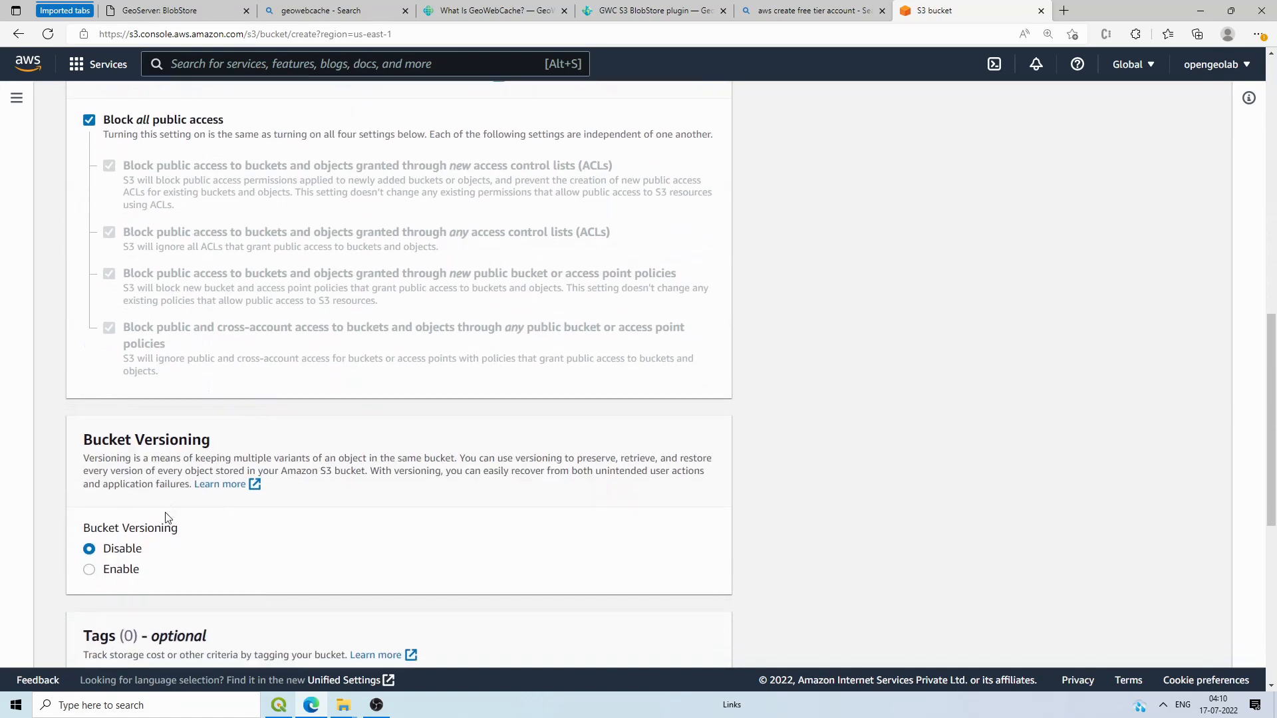
{"action": "left_click", "coordinate": [665, 636]}
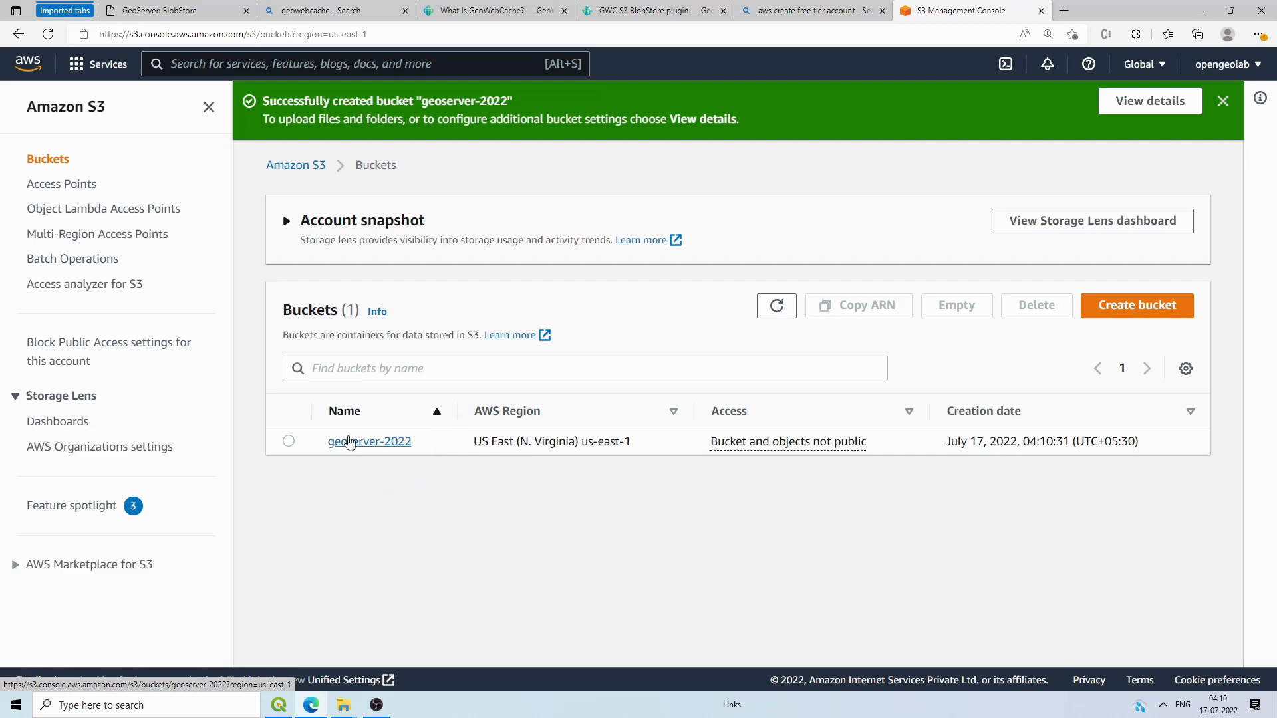
Step: In geoserver-2022's permissions, uncheck Block all public access and save the change
{"action": "left_click", "coordinate": [349, 442]}
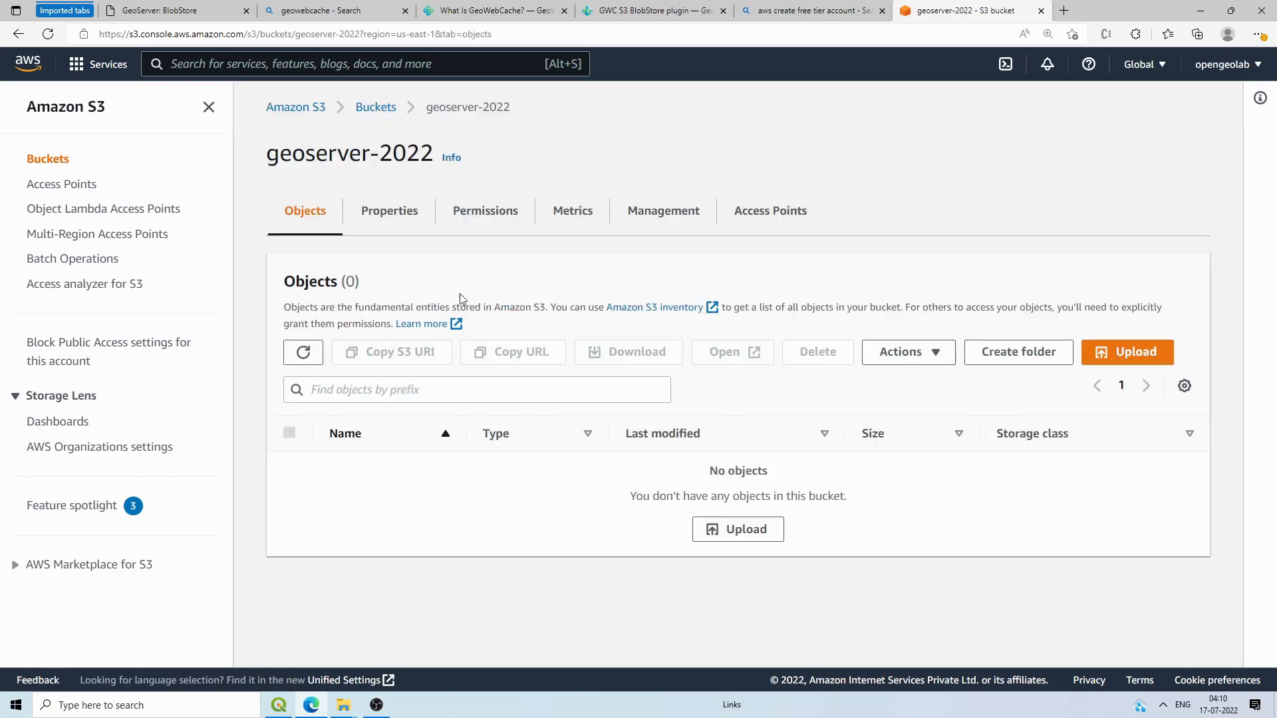
{"action": "left_click", "coordinate": [485, 217]}
{"action": "scroll", "coordinate": [315, 359], "scroll_direction": "down", "scroll_amount": 3}
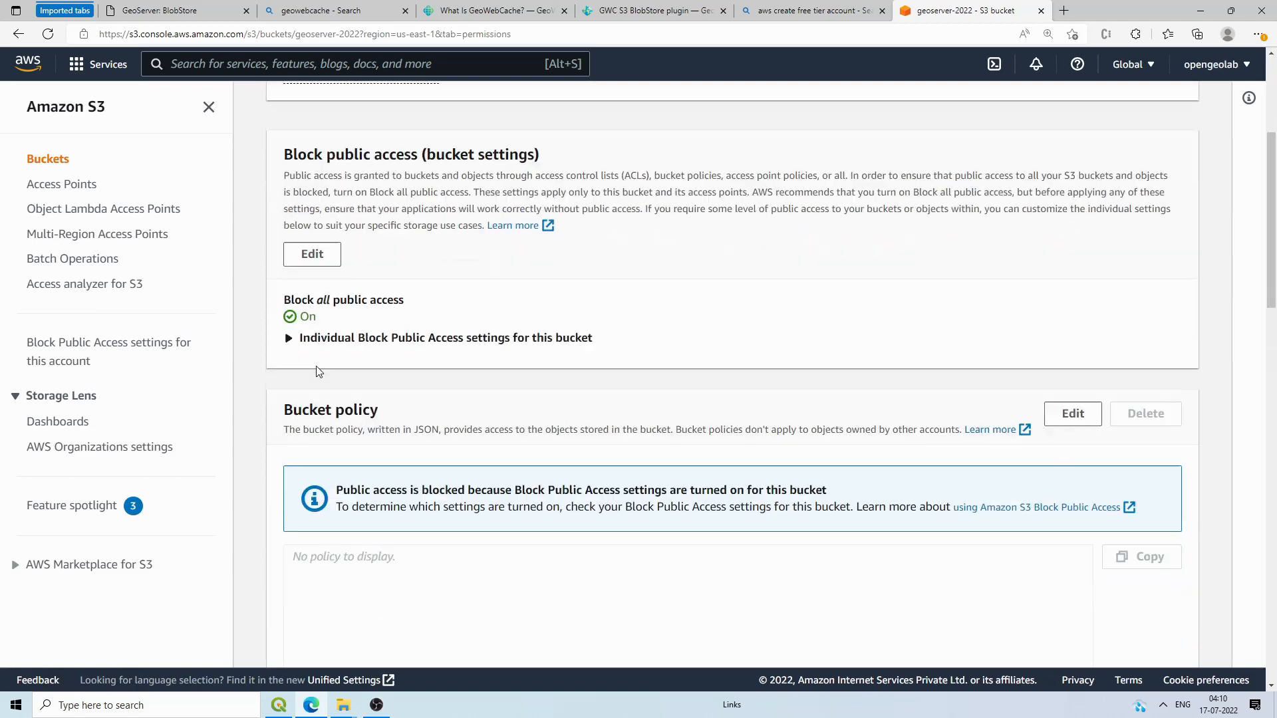
{"action": "left_click", "coordinate": [315, 241]}
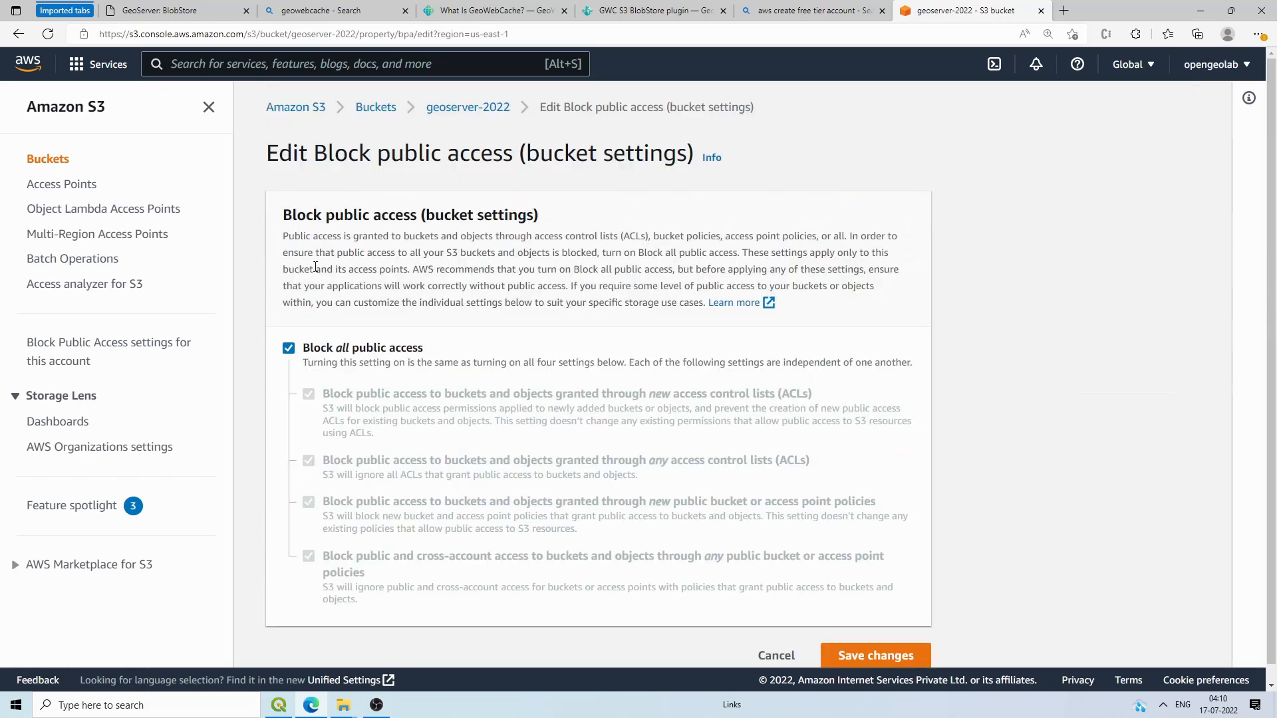
{"action": "left_click", "coordinate": [290, 348]}
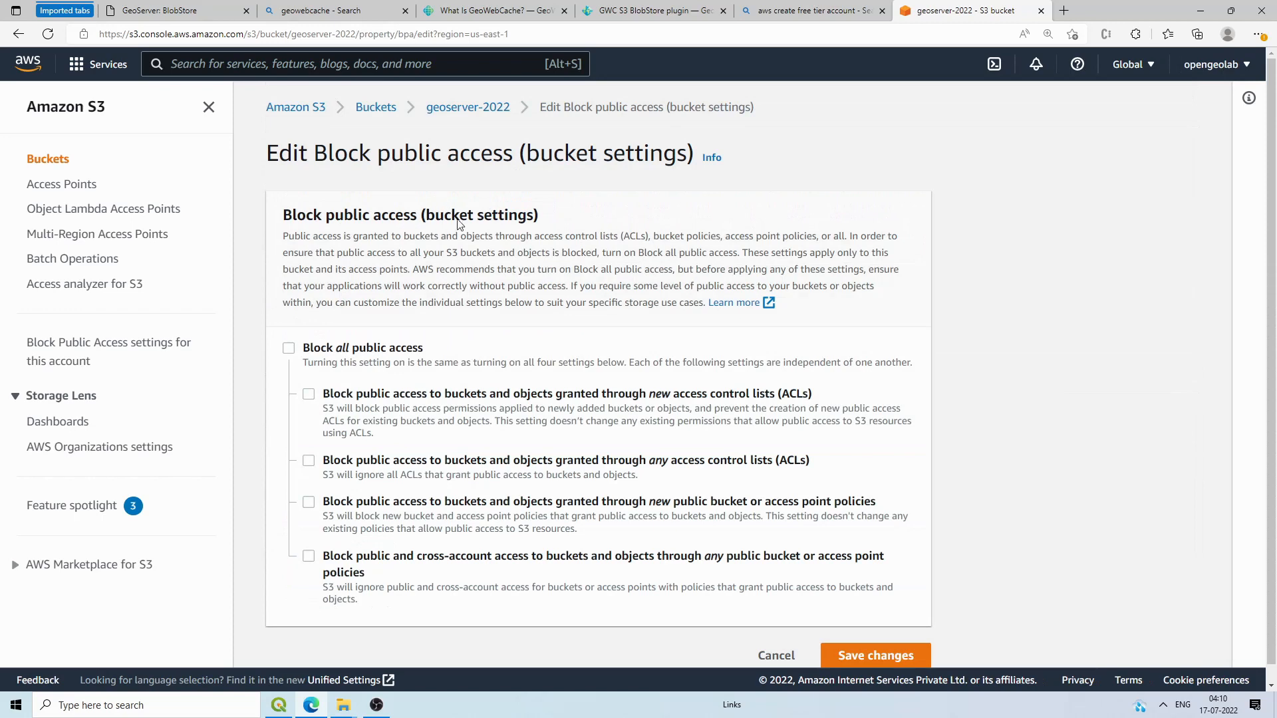
{"action": "scroll", "coordinate": [457, 225], "scroll_direction": "down", "scroll_amount": 1}
{"action": "left_click", "coordinate": [887, 633]}
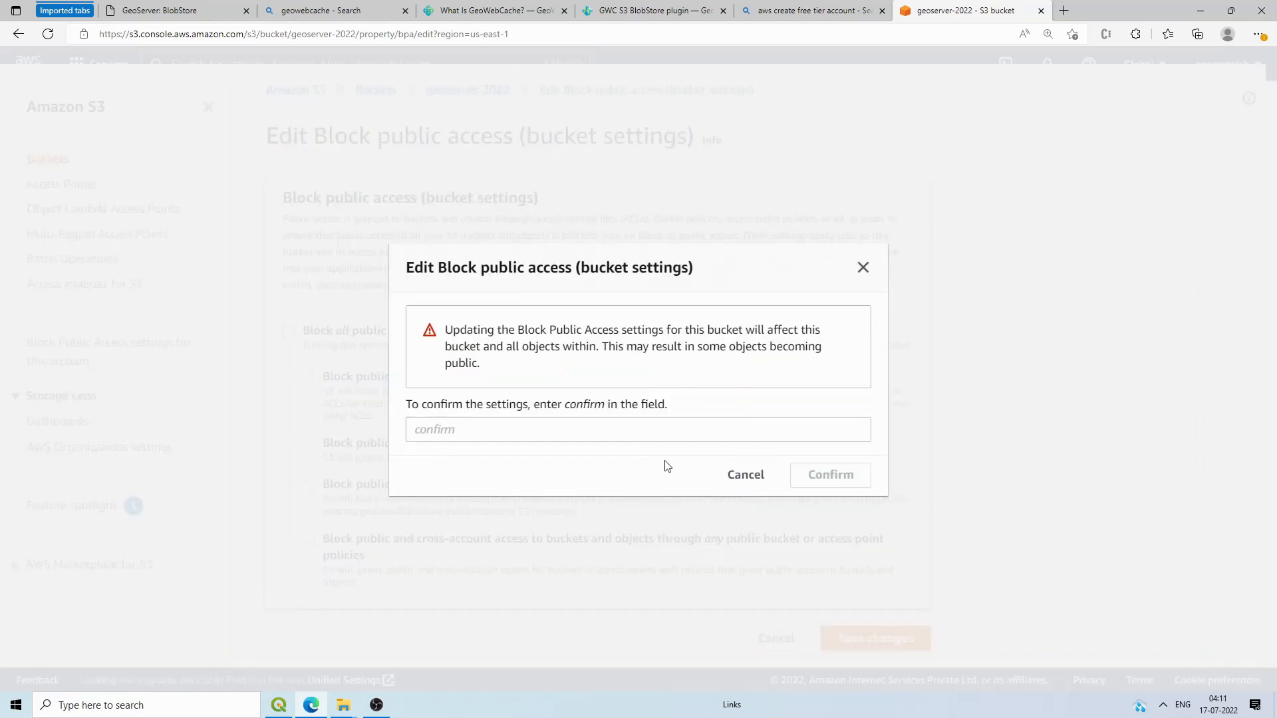
Step: Enter 'confirm' to approve turning off the public access block
{"action": "left_click", "coordinate": [469, 429]}
{"action": "left_click", "coordinate": [585, 407]}
{"action": "double_click", "coordinate": [585, 408]}
{"action": "key", "text": "ctrl+c"}
{"action": "left_click", "coordinate": [509, 429]}
{"action": "key", "text": "ctrl+v"}
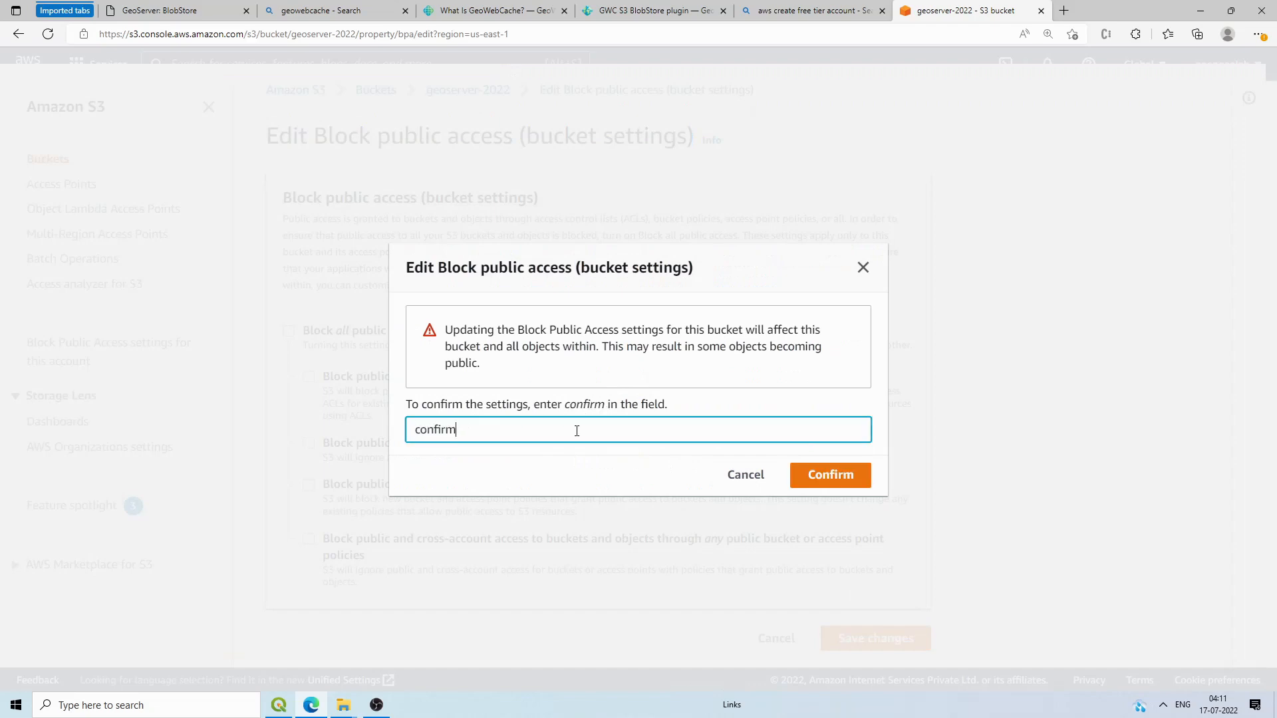
{"action": "left_click", "coordinate": [829, 475]}
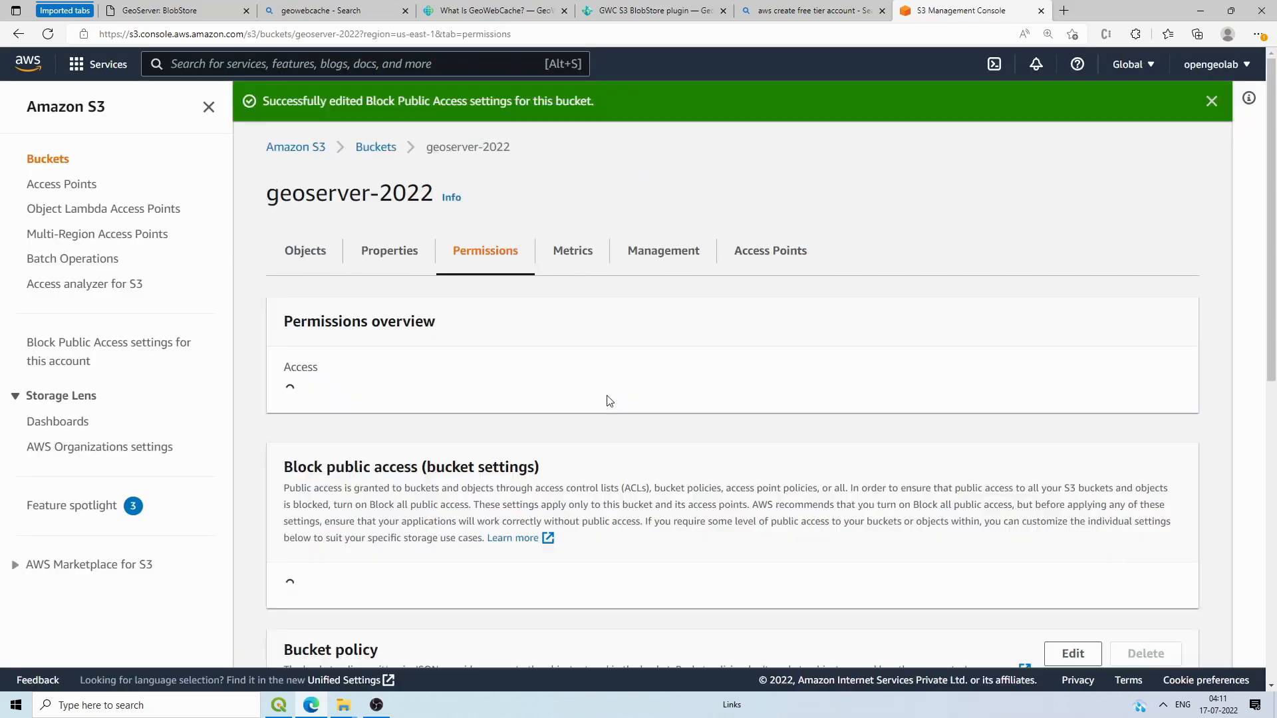
{"action": "scroll", "coordinate": [607, 400], "scroll_direction": "down", "scroll_amount": 5}
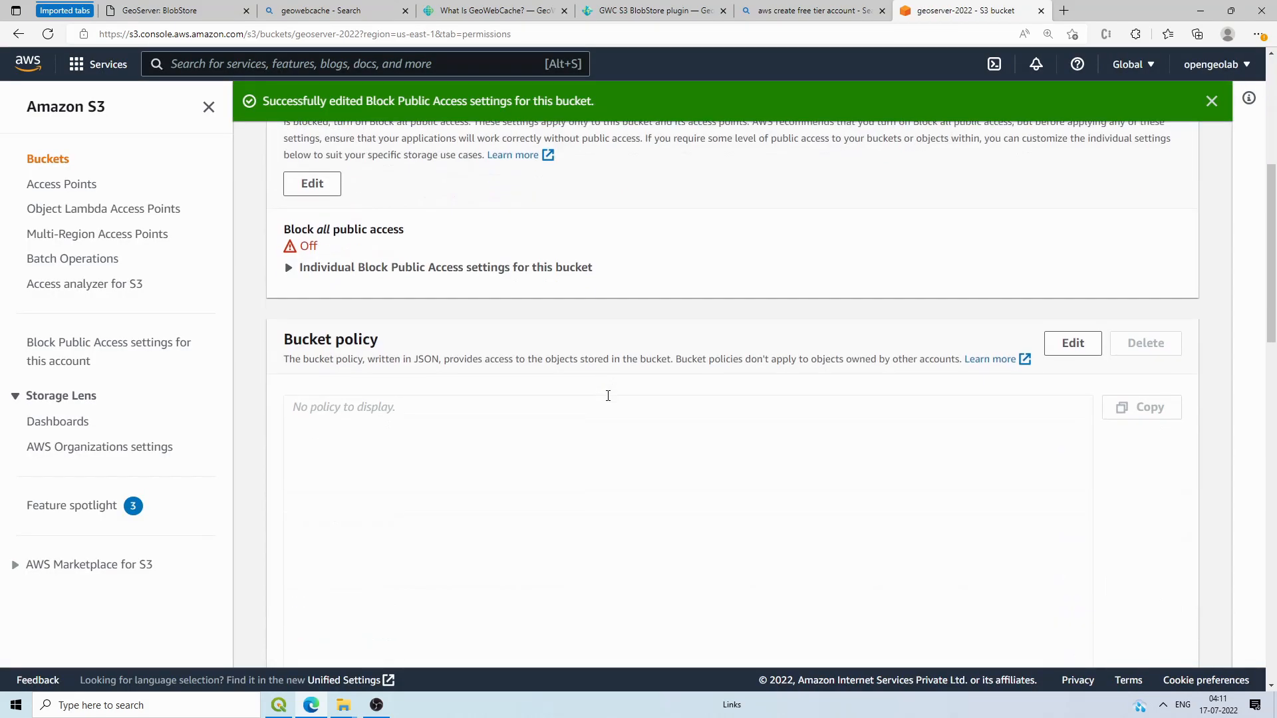
{"action": "left_click_drag", "start_coordinate": [293, 339], "coordinate": [399, 336]}
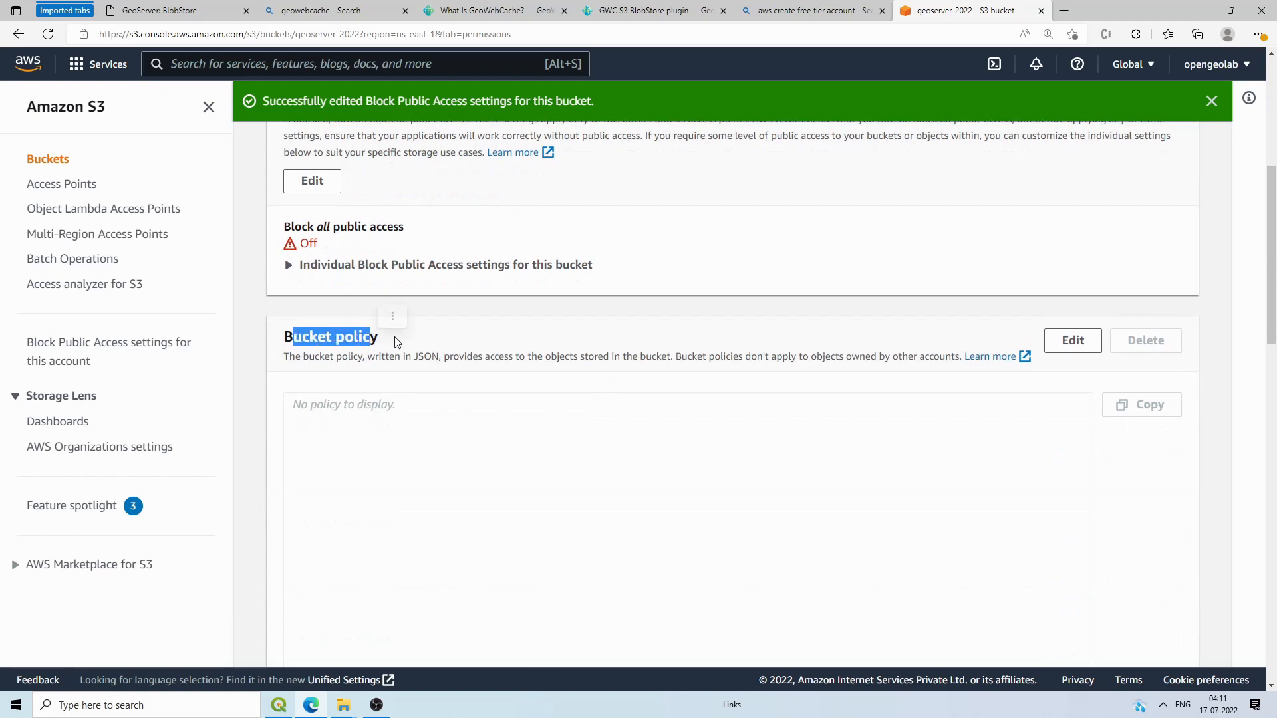
{"action": "left_click", "coordinate": [407, 342]}
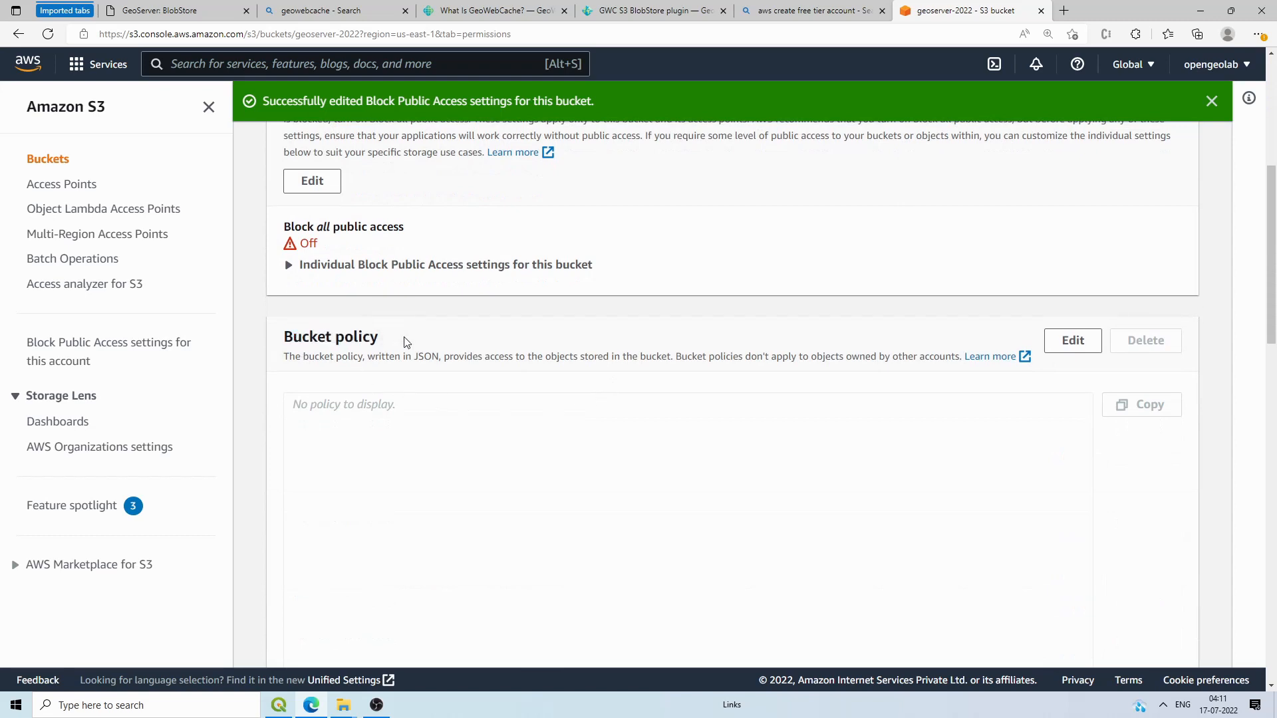
Step: Copy the PublicRead bucket policy JSON from aws.txt in Notepad, then return to Edge
{"action": "mouse_move", "coordinate": [341, 708]}
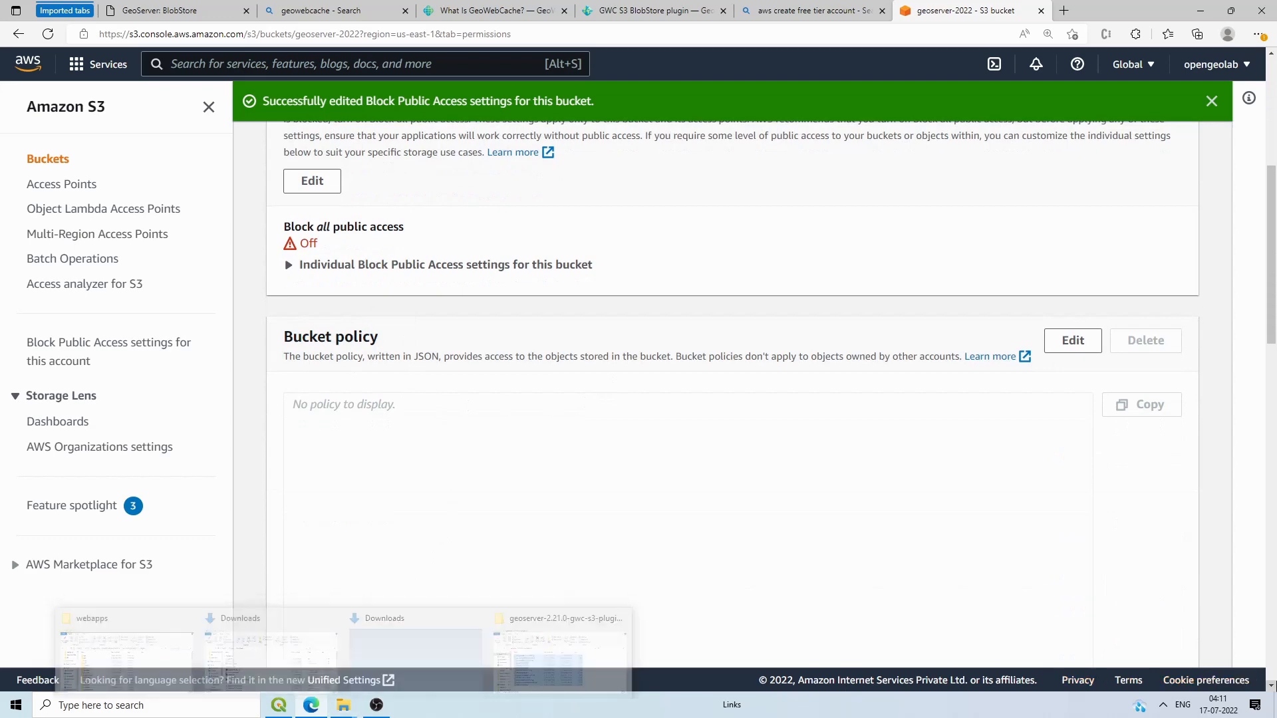
{"action": "left_click", "coordinate": [1276, 705]}
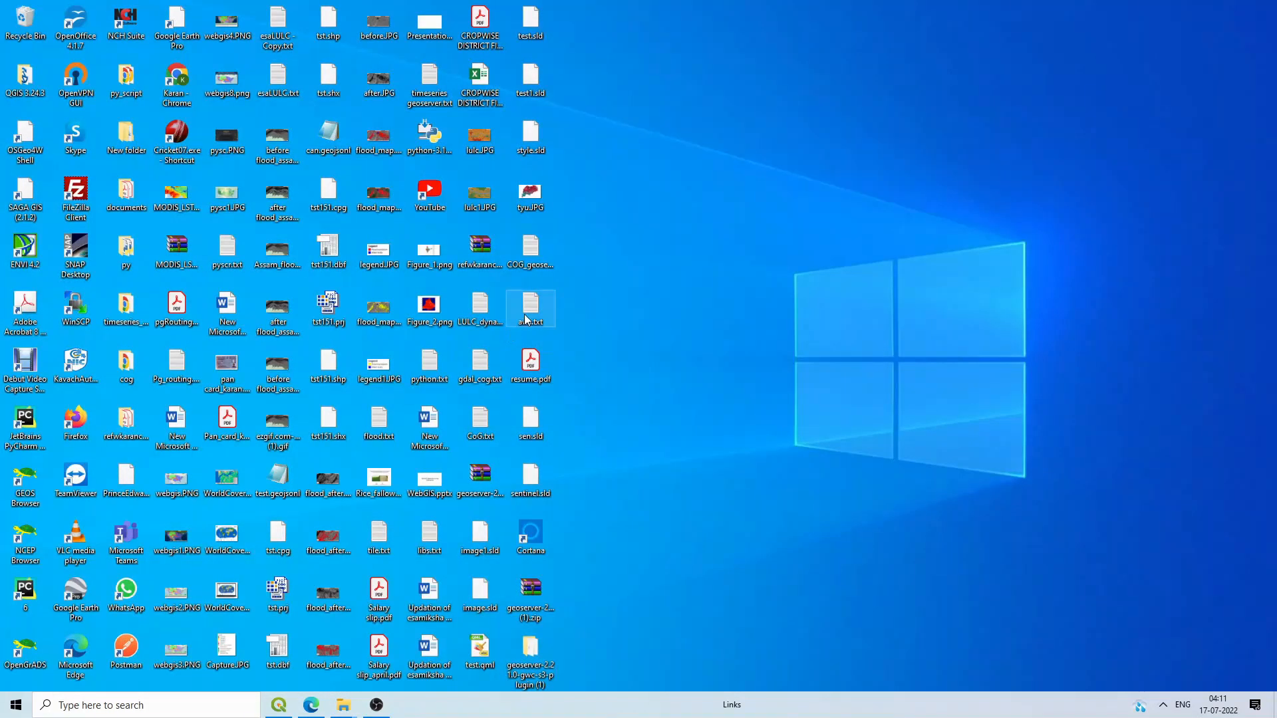
{"action": "double_click", "coordinate": [527, 318]}
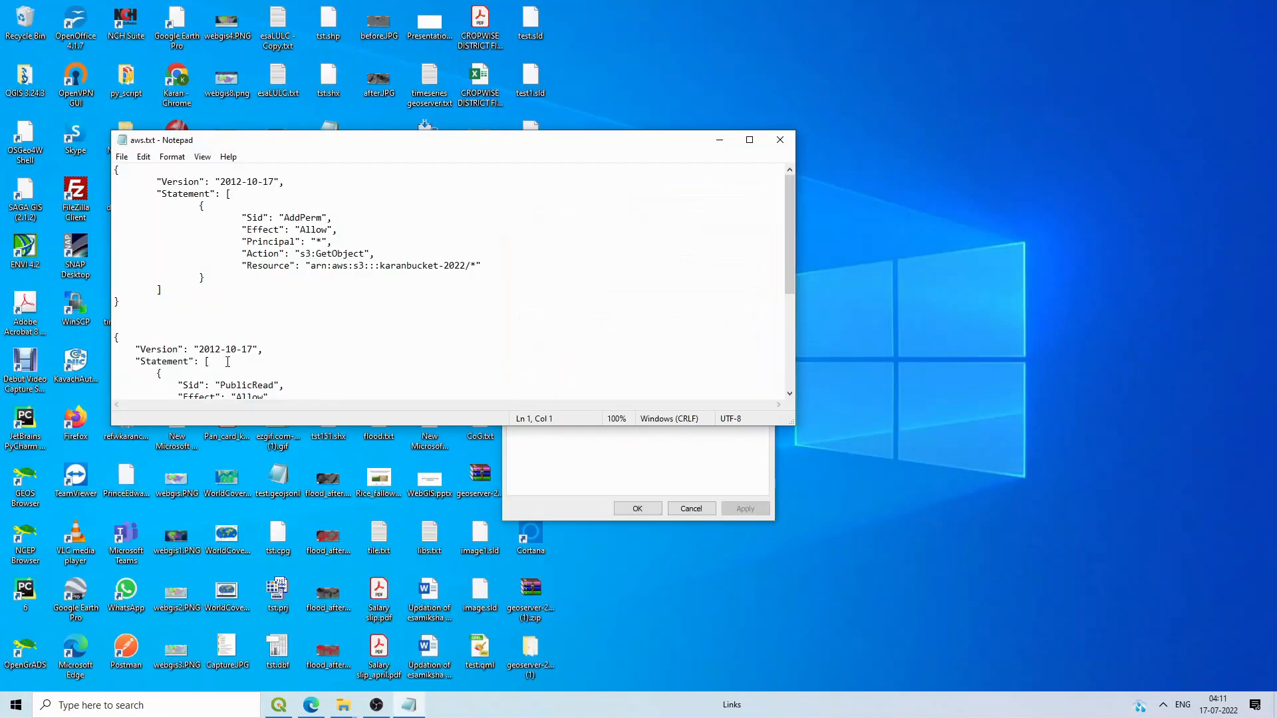
{"action": "scroll", "coordinate": [228, 362], "scroll_direction": "down", "scroll_amount": 5}
{"action": "left_click_drag", "start_coordinate": [121, 337], "coordinate": [100, 293]}
{"action": "key", "text": "ctrl+c"}
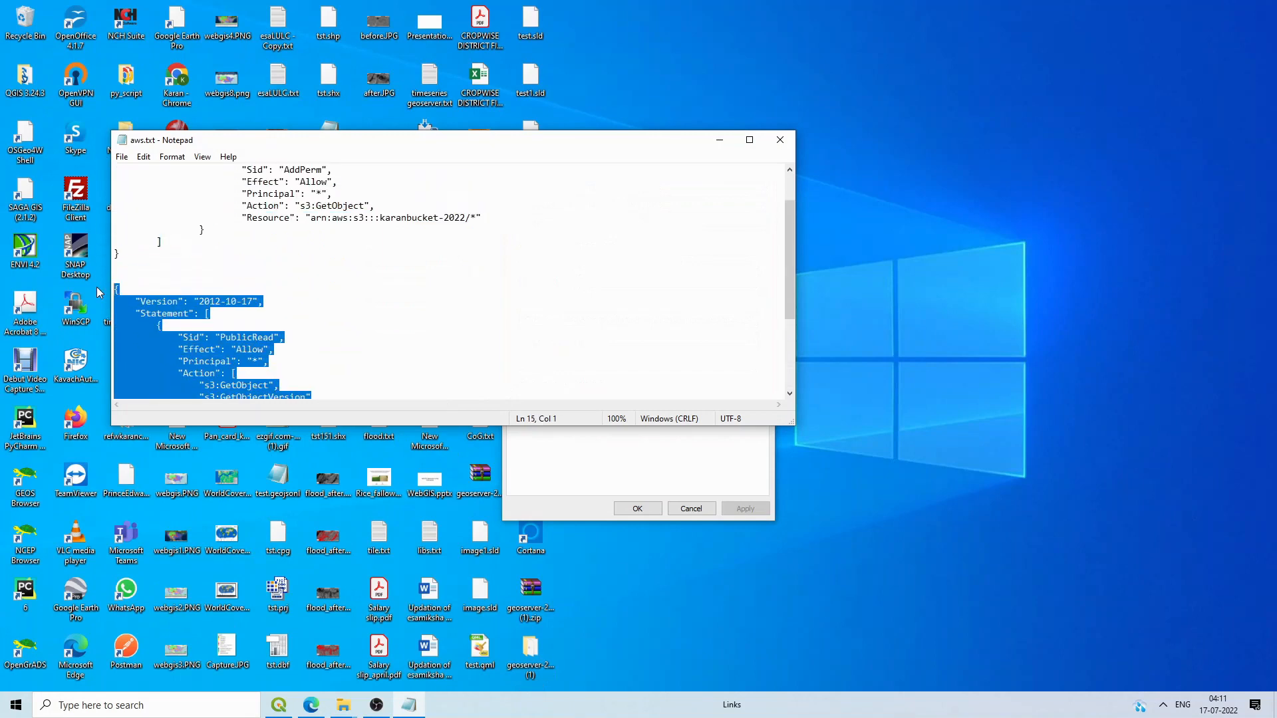
{"action": "left_click", "coordinate": [310, 705]}
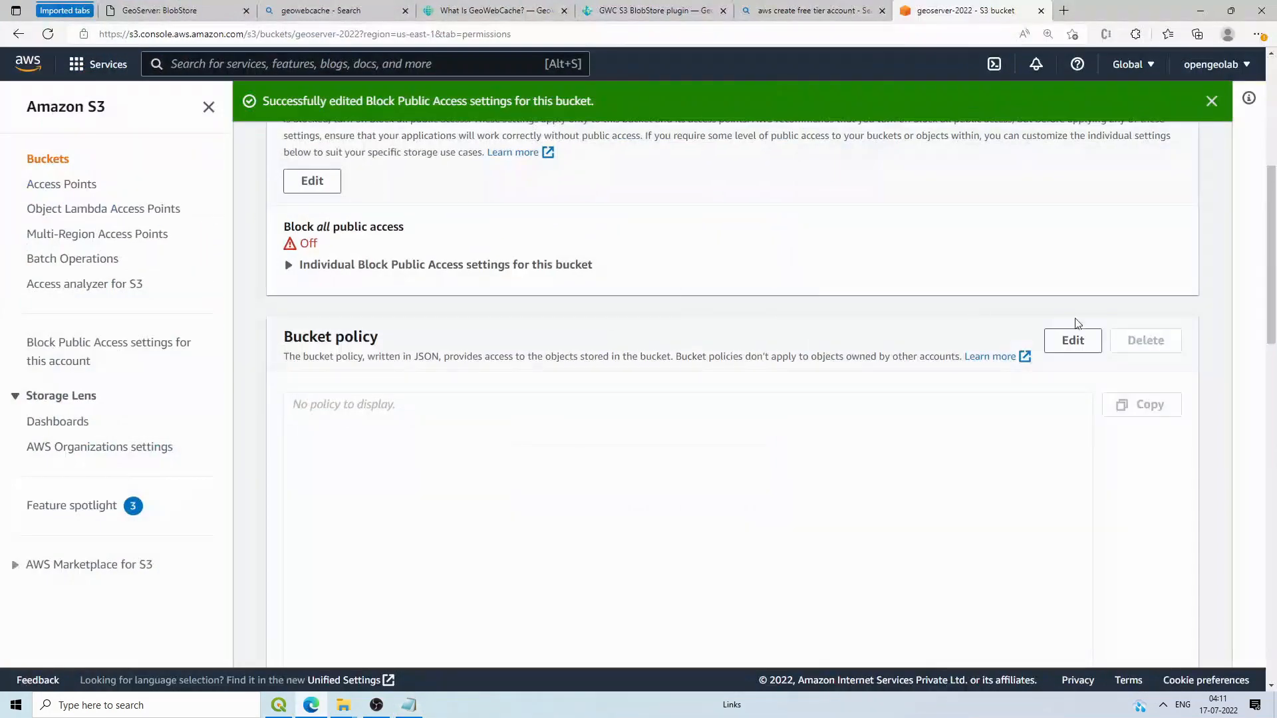
Step: Paste the copied PublicRead policy into geoserver-2022's bucket policy editor
{"action": "left_click", "coordinate": [1085, 342]}
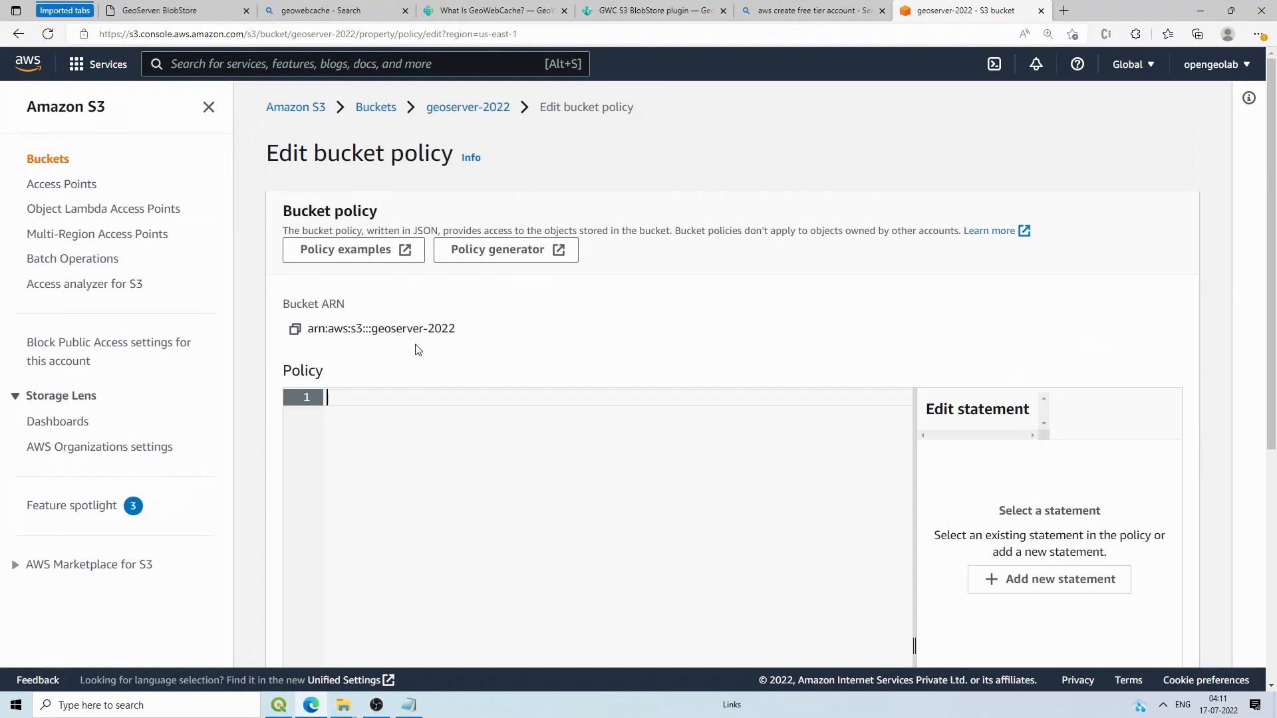
{"action": "scroll", "coordinate": [371, 308], "scroll_direction": "down", "scroll_amount": 1}
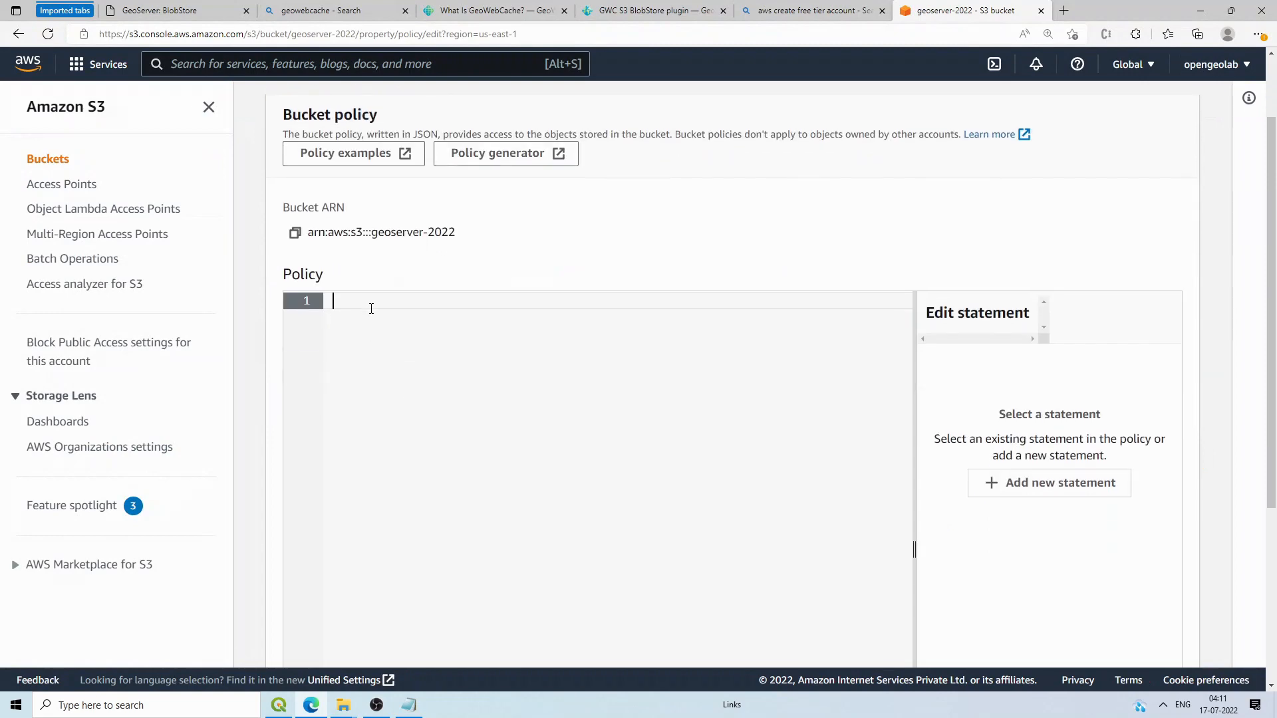
{"action": "key", "text": "ctrl+v"}
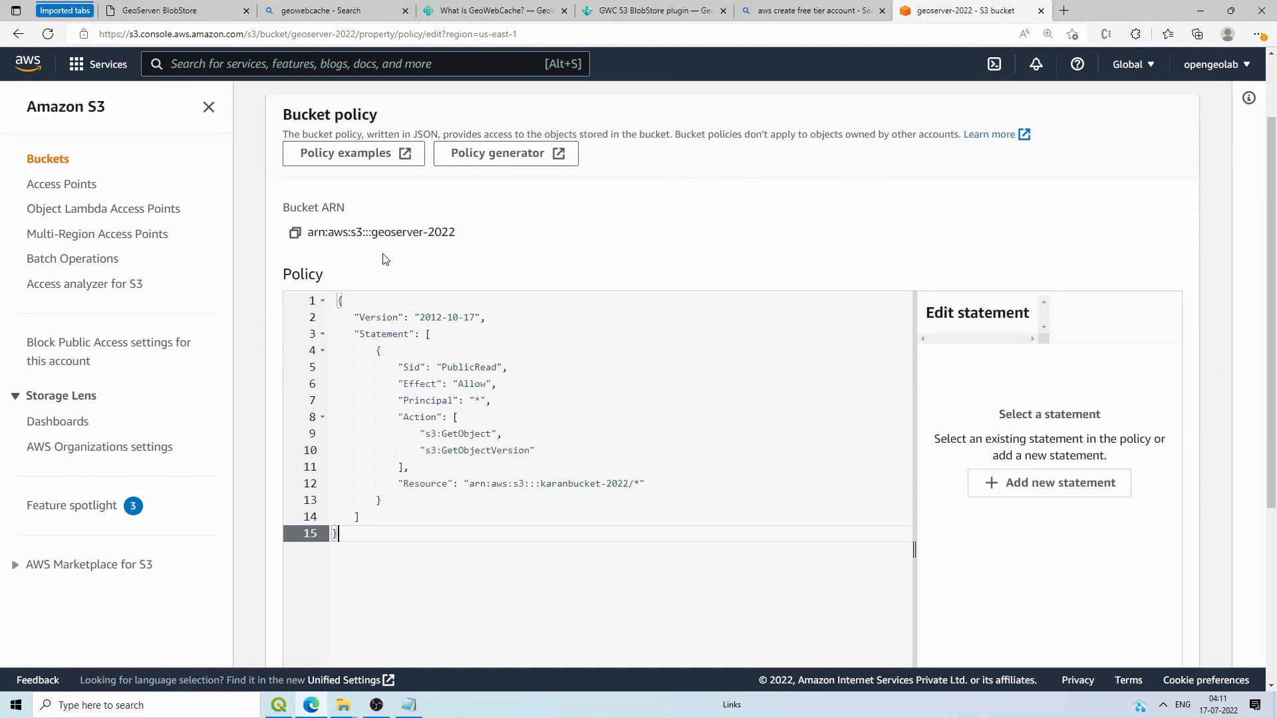
Step: Change the policy's Resource to arn:aws:s3:::geoserver-2022/* and review the GetObject action
{"action": "left_click_drag", "start_coordinate": [457, 232], "coordinate": [311, 232]}
{"action": "key", "text": "ctrl+c"}
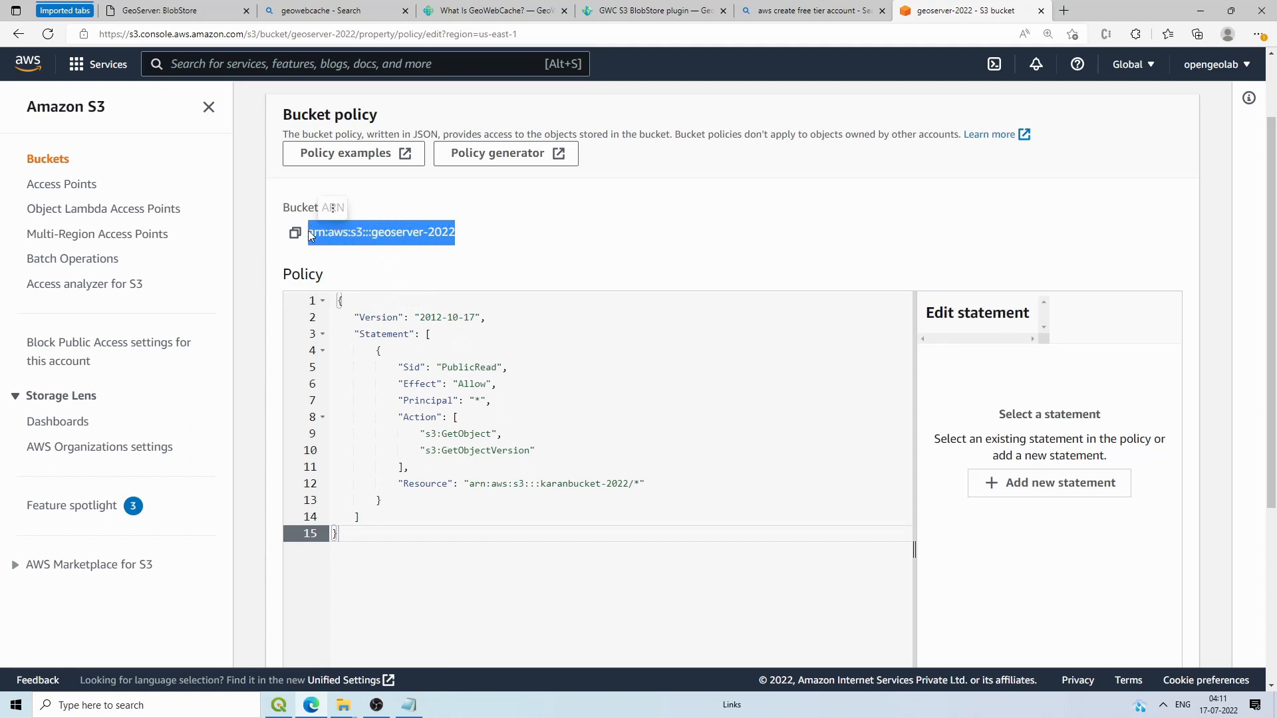
{"action": "left_click_drag", "start_coordinate": [625, 485], "coordinate": [470, 488]}
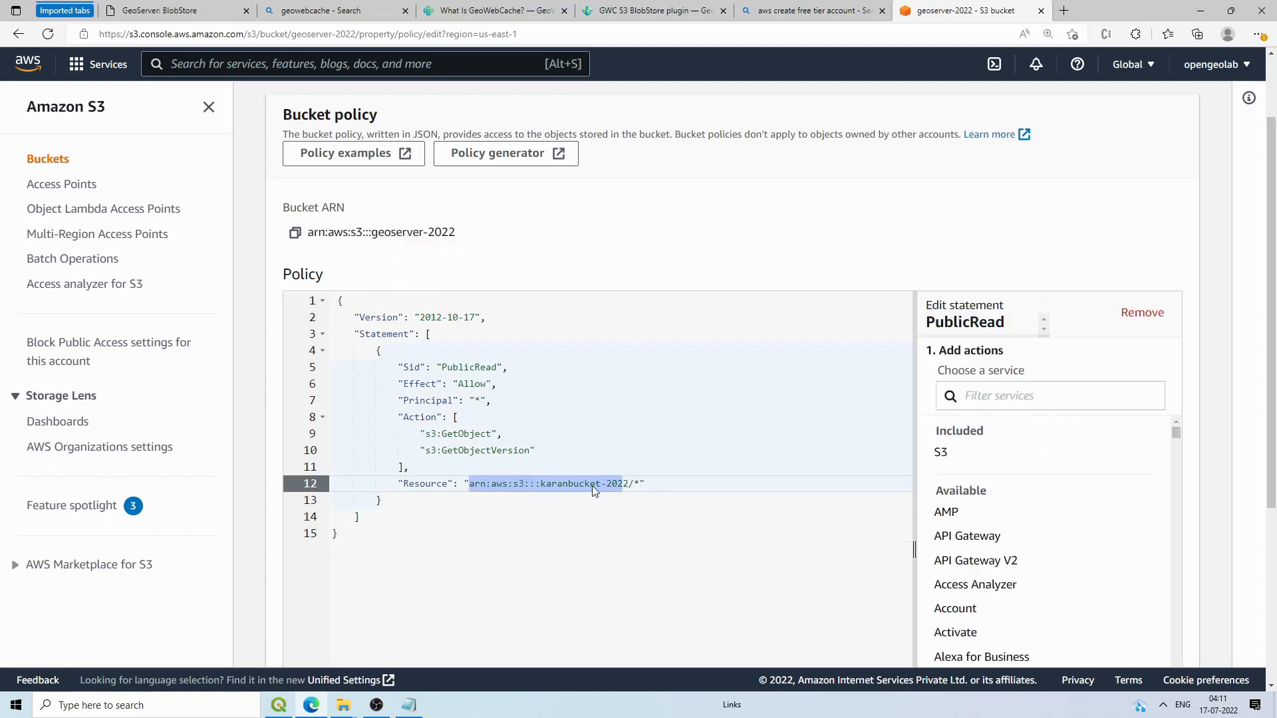
{"action": "left_click_drag", "start_coordinate": [629, 485], "coordinate": [469, 483]}
{"action": "key", "text": "ctrl+v"}
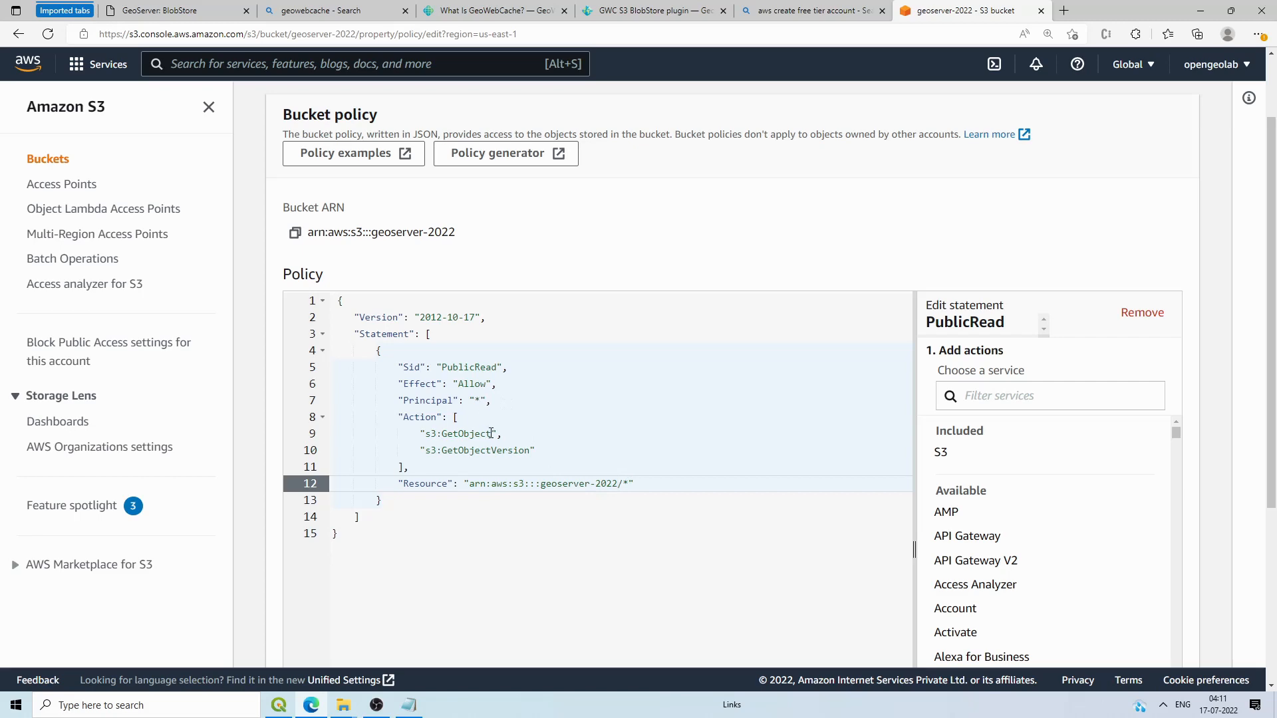
{"action": "left_click_drag", "start_coordinate": [492, 433], "coordinate": [445, 433]}
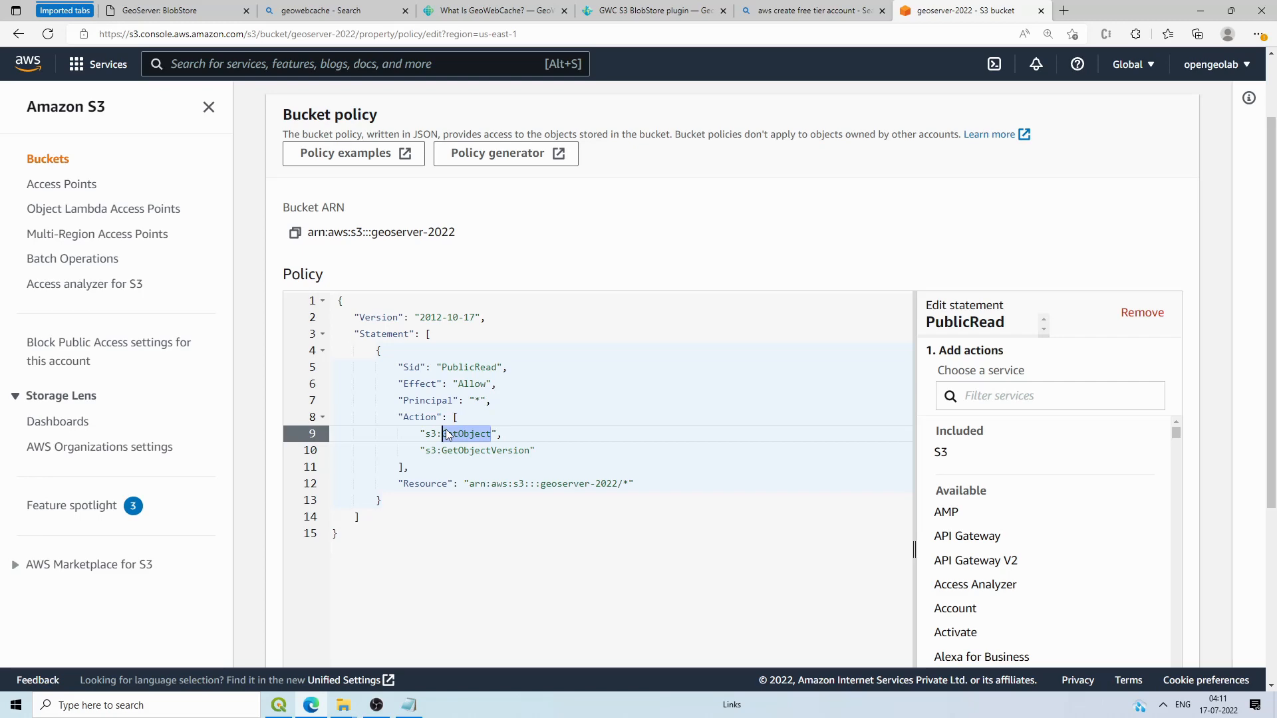
{"action": "scroll", "coordinate": [447, 432], "scroll_direction": "up", "scroll_amount": 2}
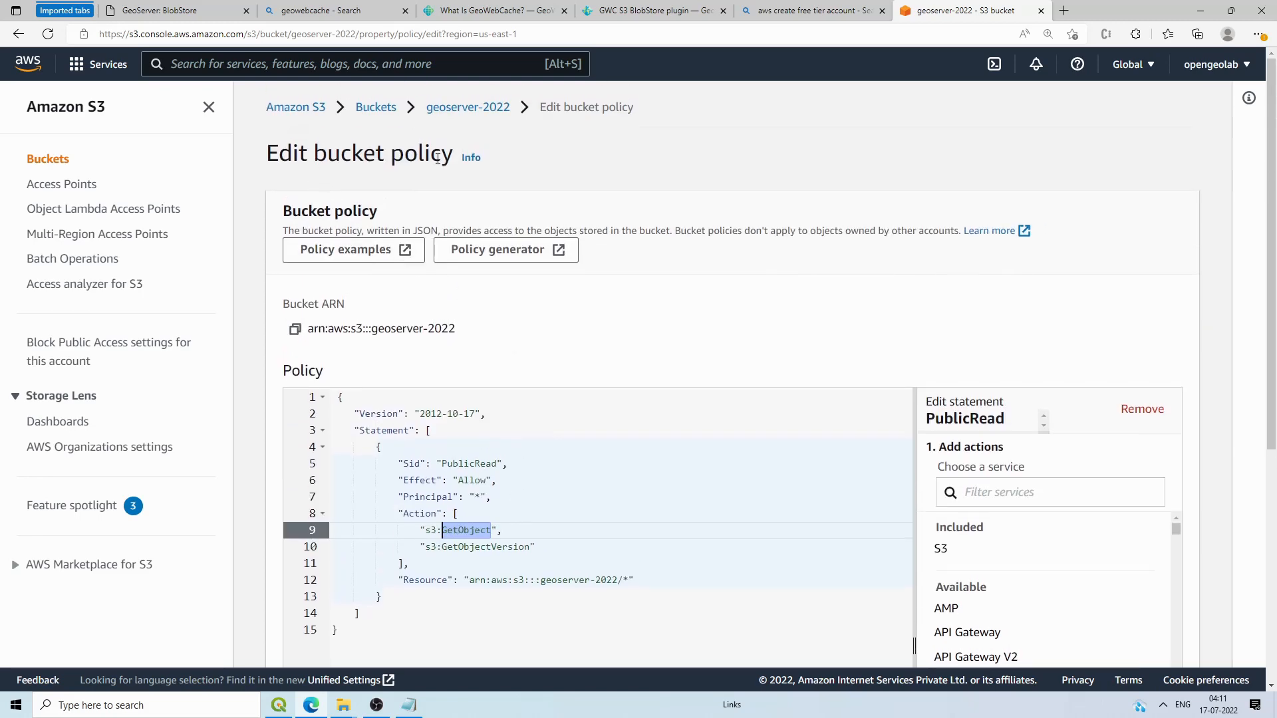
{"action": "scroll", "coordinate": [622, 265], "scroll_direction": "down", "scroll_amount": 3}
{"action": "scroll", "coordinate": [570, 248], "scroll_direction": "up", "scroll_amount": 3}
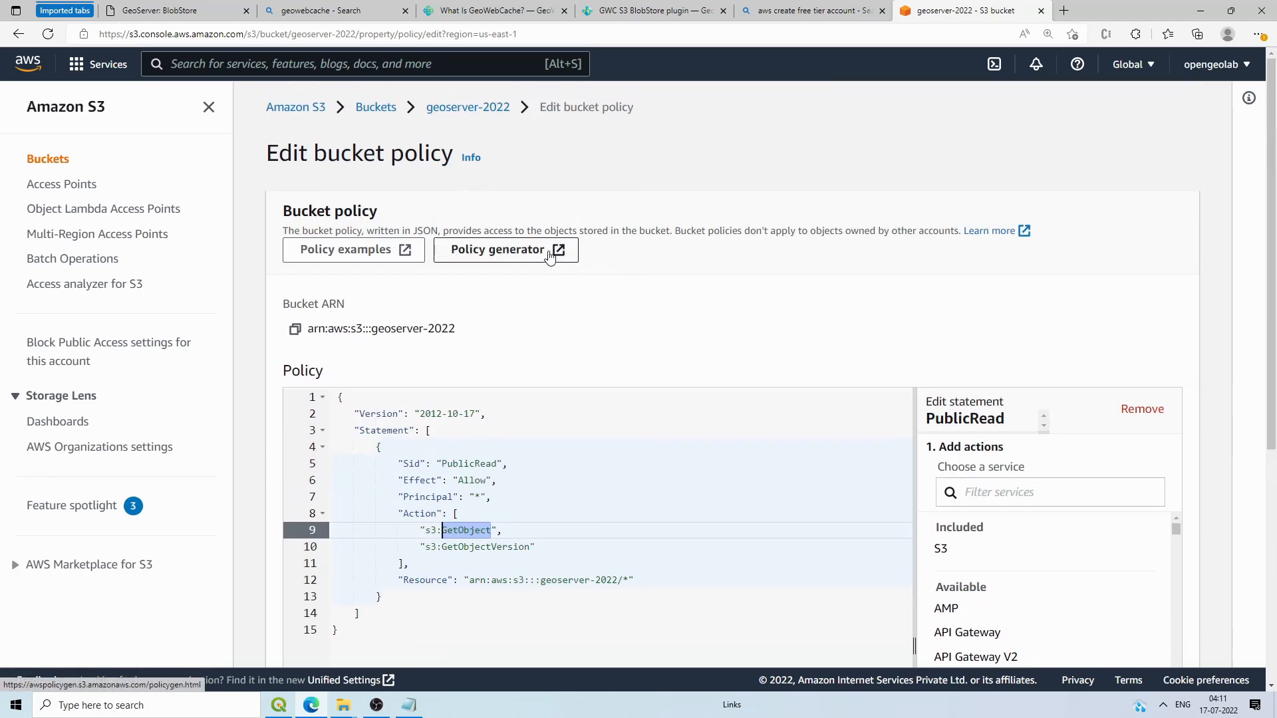
Step: Start an S3 Bucket Policy in the AWS Policy Generator, then go back to the geoserver-2022 policy editor
{"action": "left_click", "coordinate": [549, 257]}
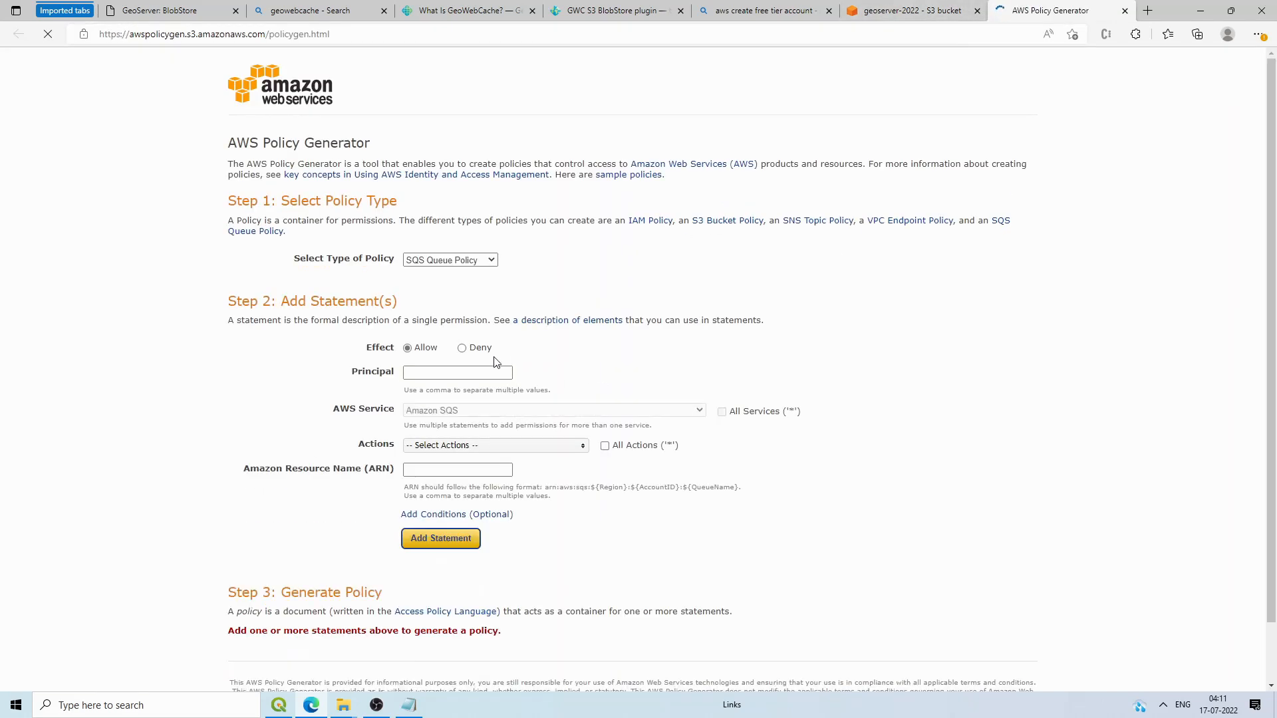
{"action": "scroll", "coordinate": [475, 468], "scroll_direction": "down", "scroll_amount": 1}
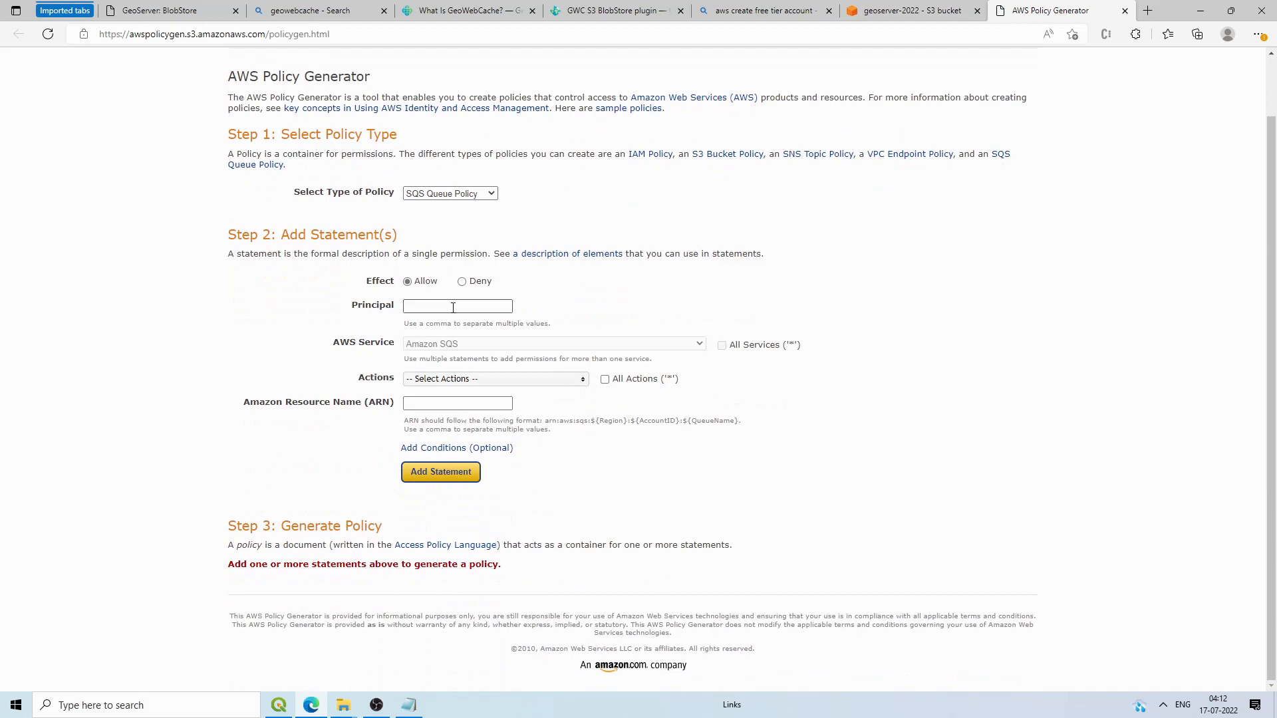
{"action": "left_click", "coordinate": [461, 200]}
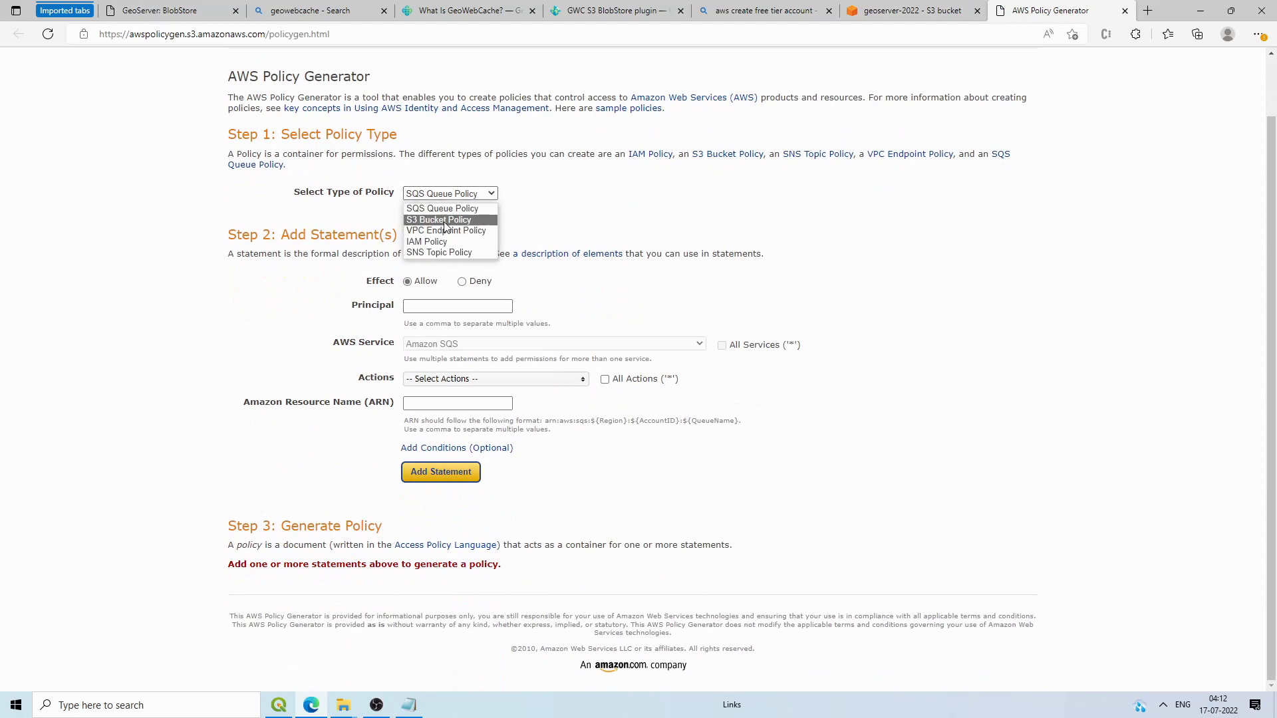
{"action": "left_click", "coordinate": [444, 220]}
{"action": "left_click", "coordinate": [858, 6]}
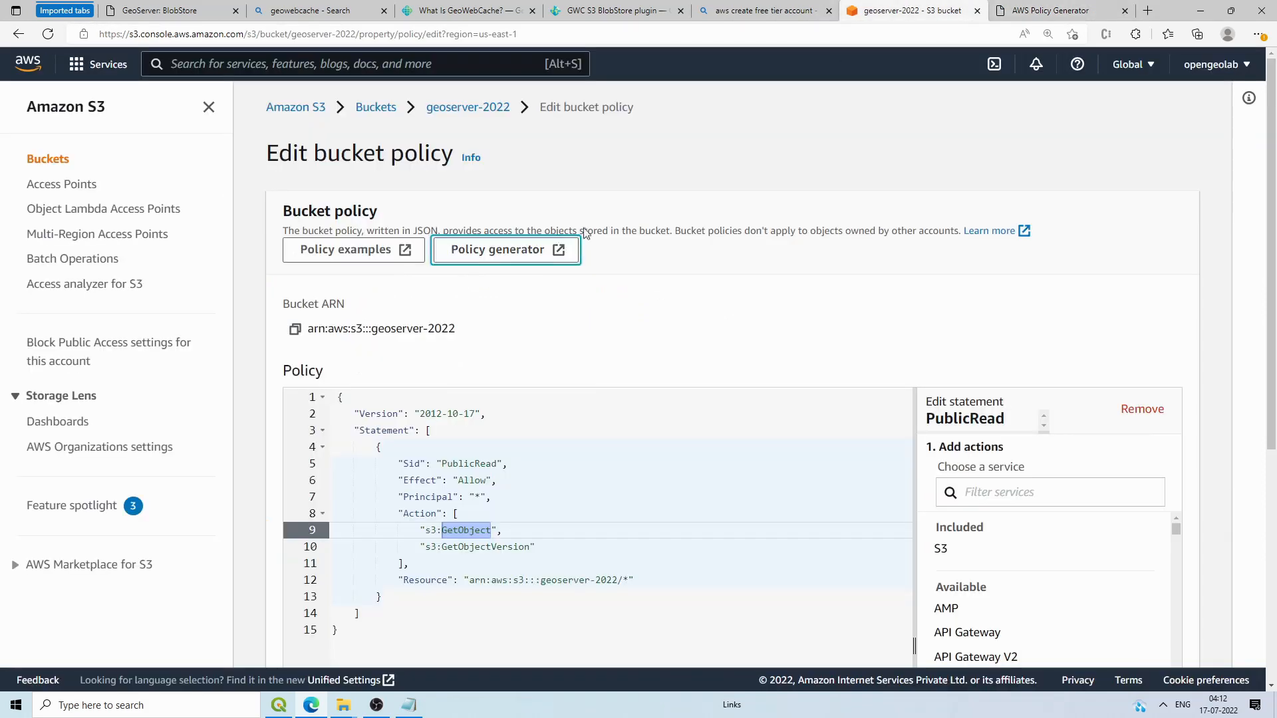
{"action": "scroll", "coordinate": [581, 343], "scroll_direction": "down", "scroll_amount": 5}
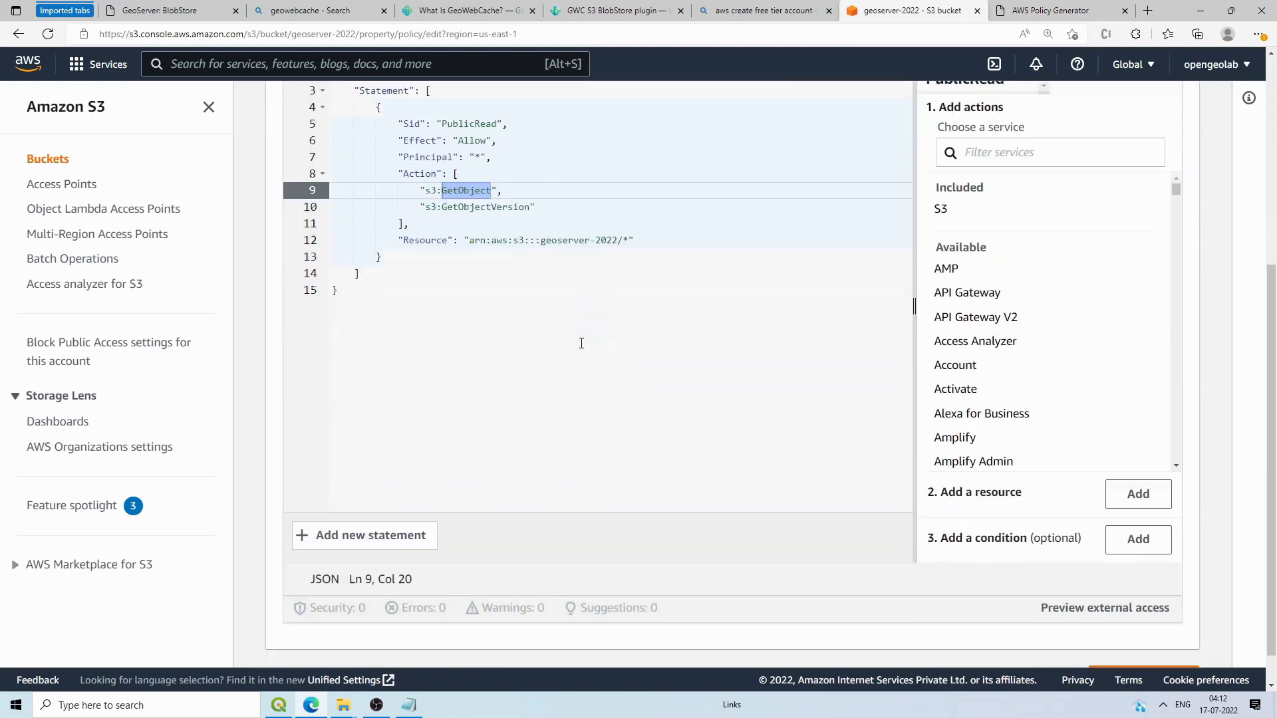
Step: Try saving the PublicRead bucket policy and expand the invalid-JSON error's API response
{"action": "left_click", "coordinate": [556, 339]}
{"action": "scroll", "coordinate": [369, 318], "scroll_direction": "up", "scroll_amount": 4}
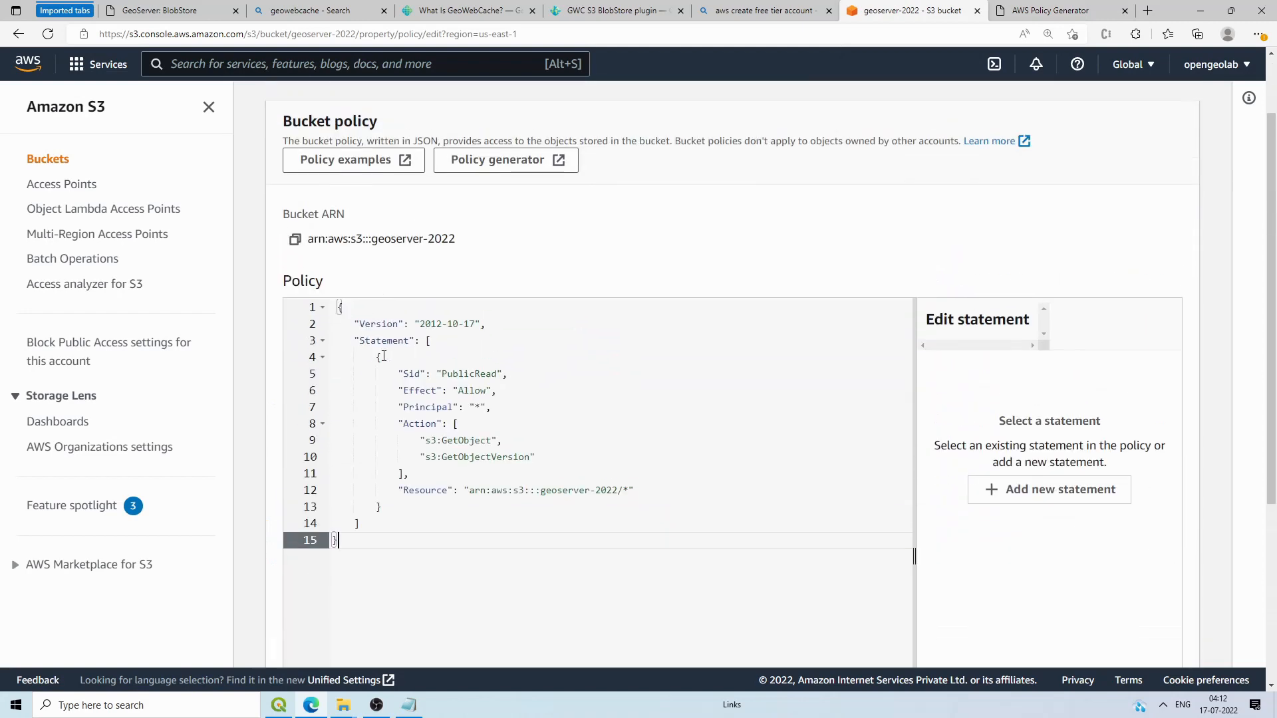
{"action": "scroll", "coordinate": [384, 357], "scroll_direction": "down", "scroll_amount": 4}
{"action": "left_click", "coordinate": [1130, 639]}
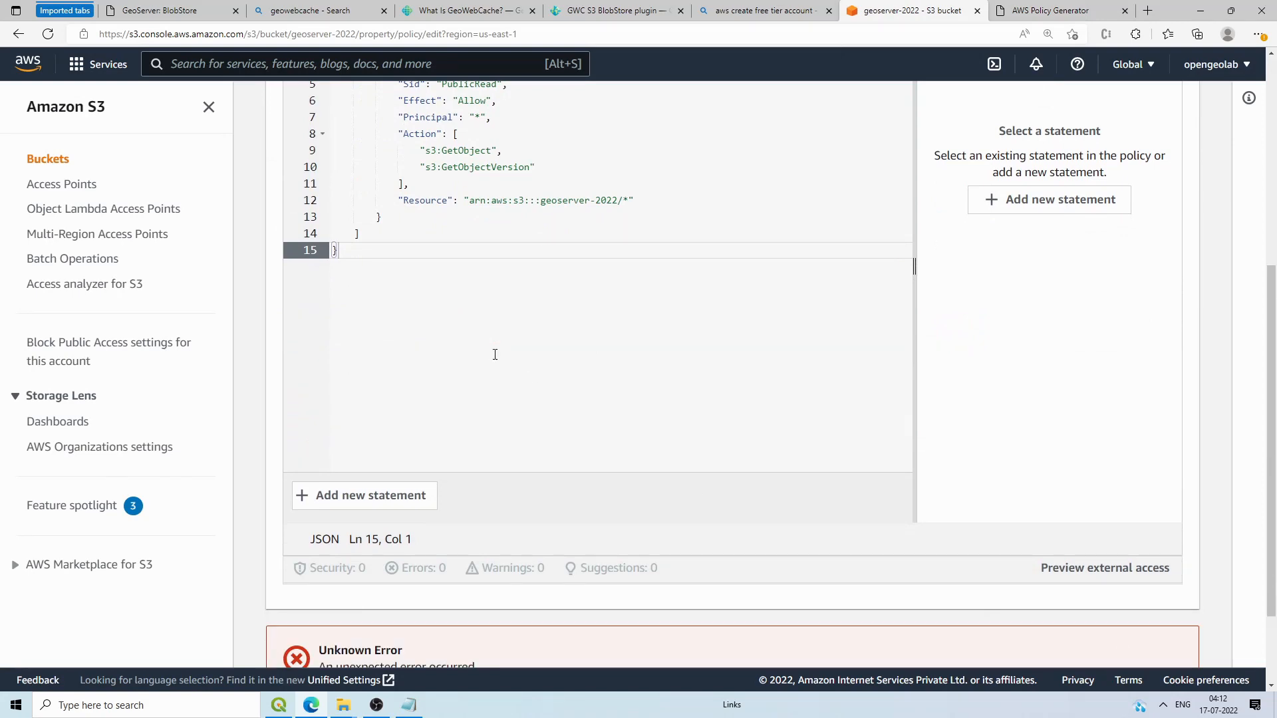
{"action": "scroll", "coordinate": [496, 411], "scroll_direction": "down", "scroll_amount": 2}
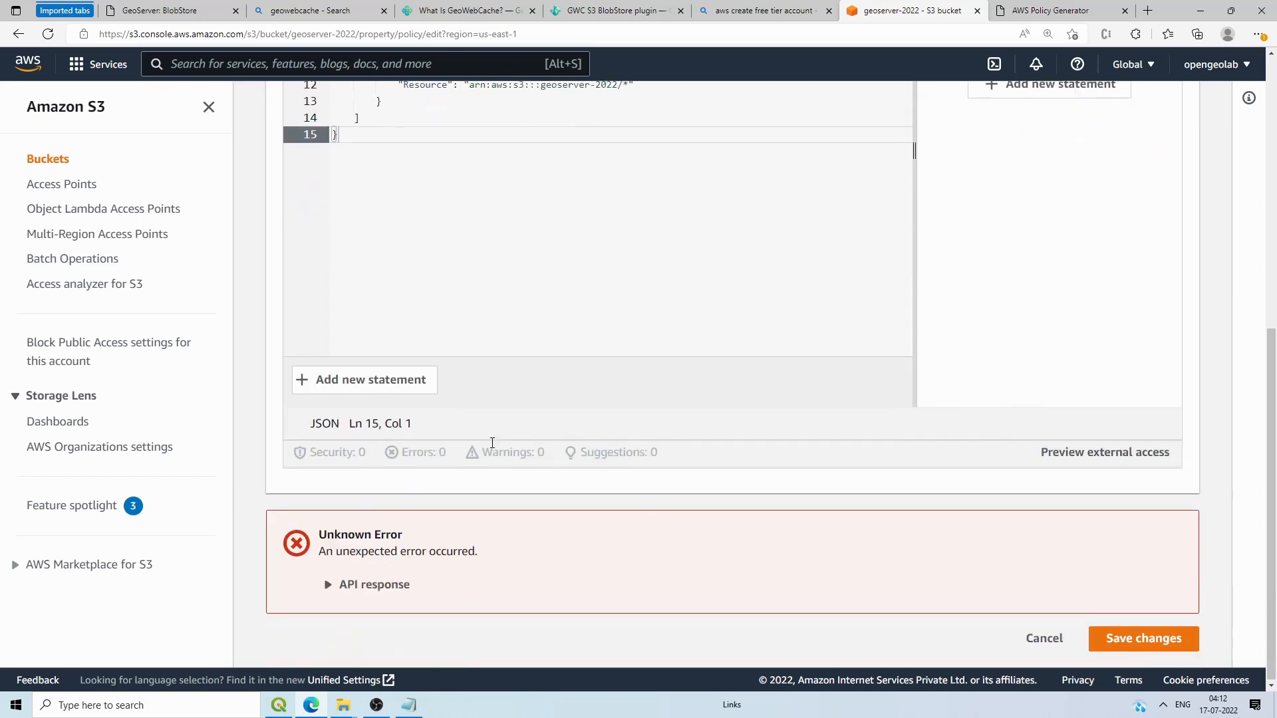
{"action": "left_click", "coordinate": [372, 592]}
Step: Fix the start of the policy text at line 1 and save the bucket policy again
{"action": "scroll", "coordinate": [441, 484], "scroll_direction": "up", "scroll_amount": 5}
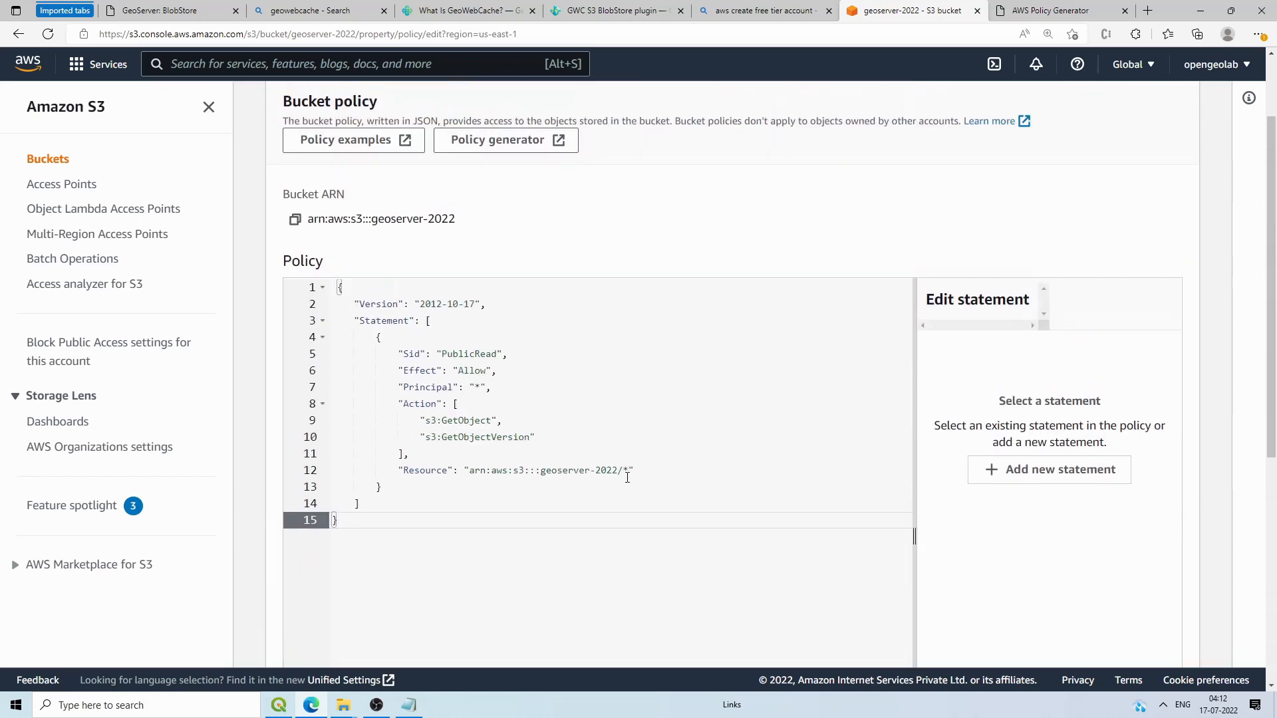
{"action": "left_click_drag", "start_coordinate": [623, 471], "coordinate": [469, 471]}
{"action": "left_click", "coordinate": [536, 472]}
{"action": "left_click", "coordinate": [342, 287]}
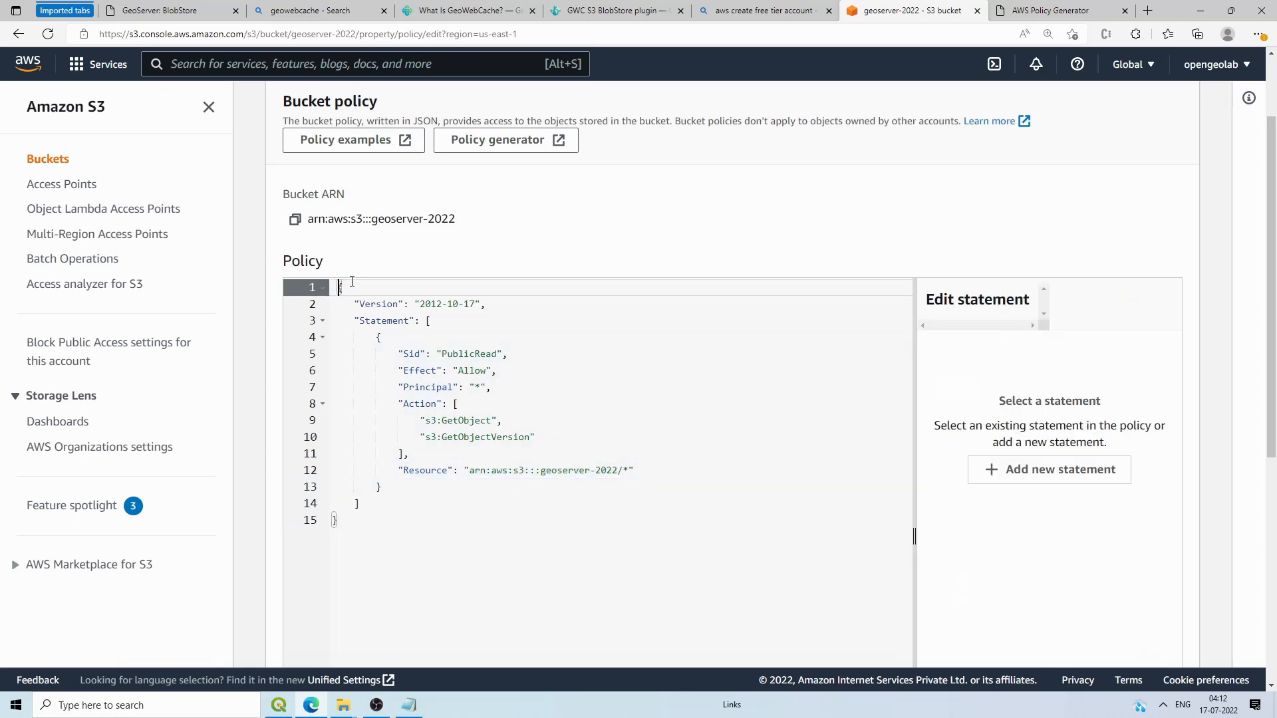
{"action": "scroll", "coordinate": [496, 456], "scroll_direction": "down", "scroll_amount": 6}
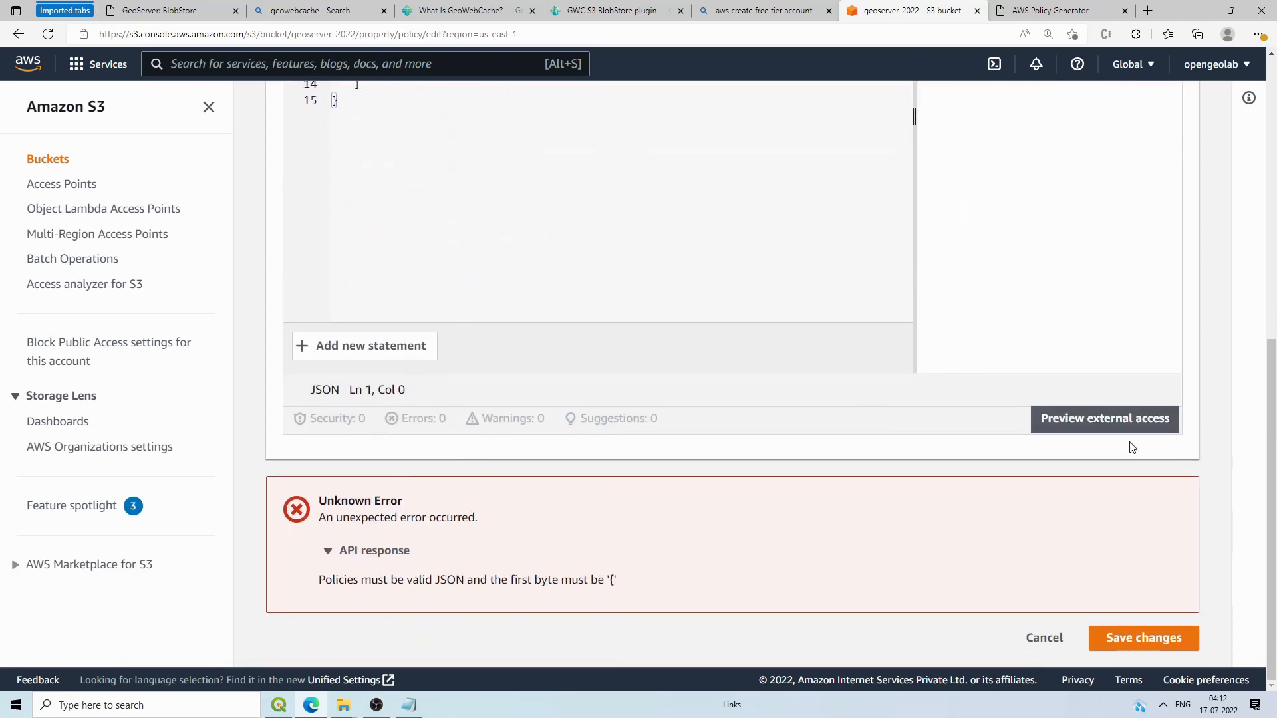
{"action": "left_click", "coordinate": [1132, 639]}
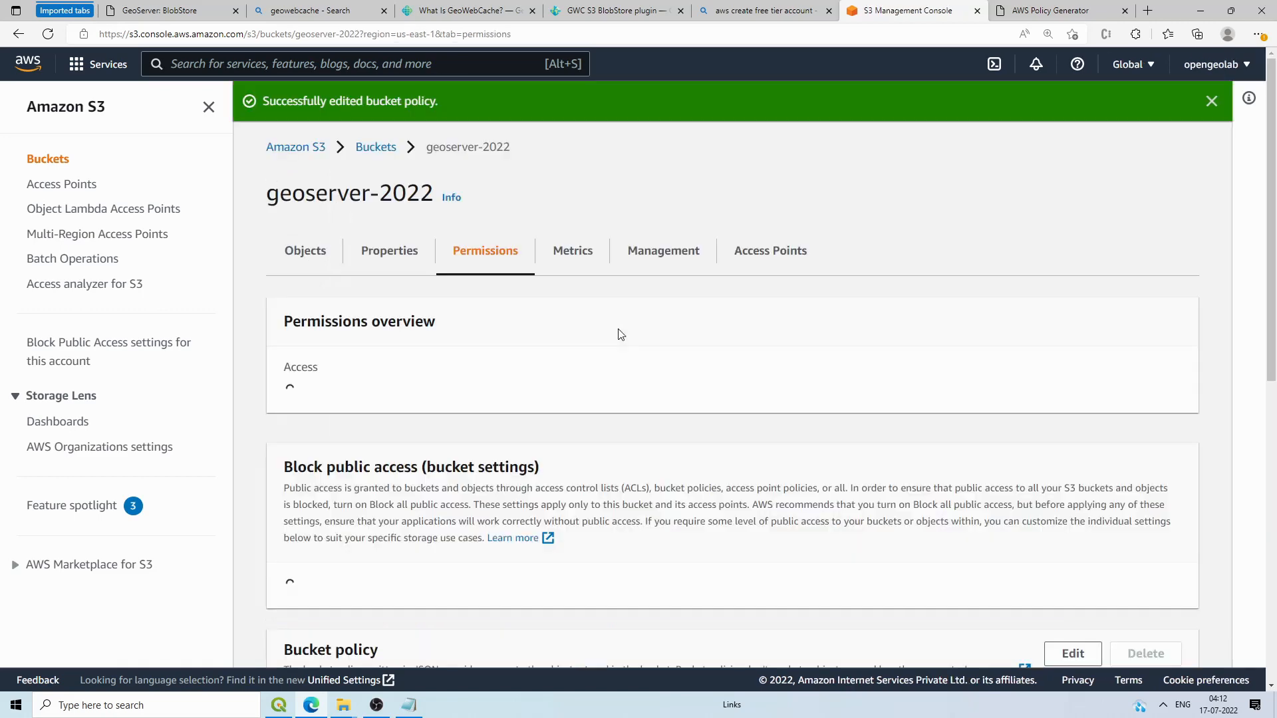
Step: Scroll the geoserver-2022 Permissions tab down to Object Ownership and edit it
{"action": "scroll", "coordinate": [319, 406], "scroll_direction": "down", "scroll_amount": 4}
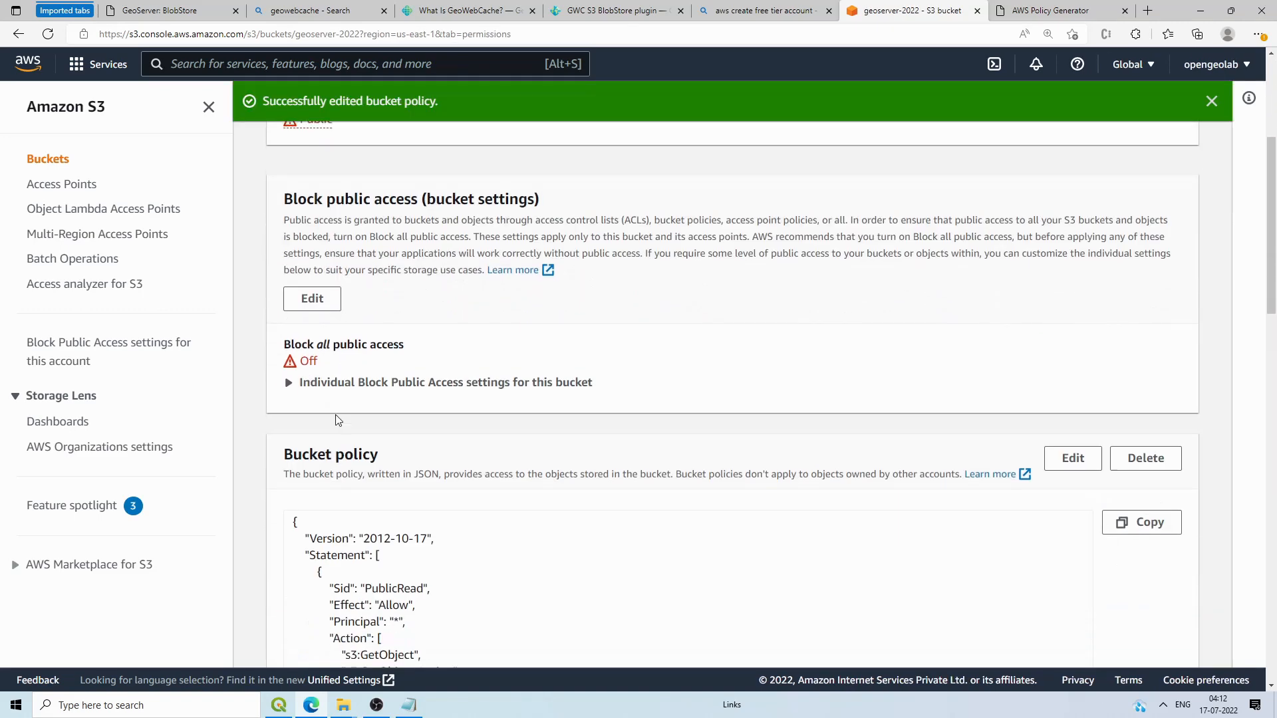
{"action": "scroll", "coordinate": [447, 345], "scroll_direction": "down", "scroll_amount": 1}
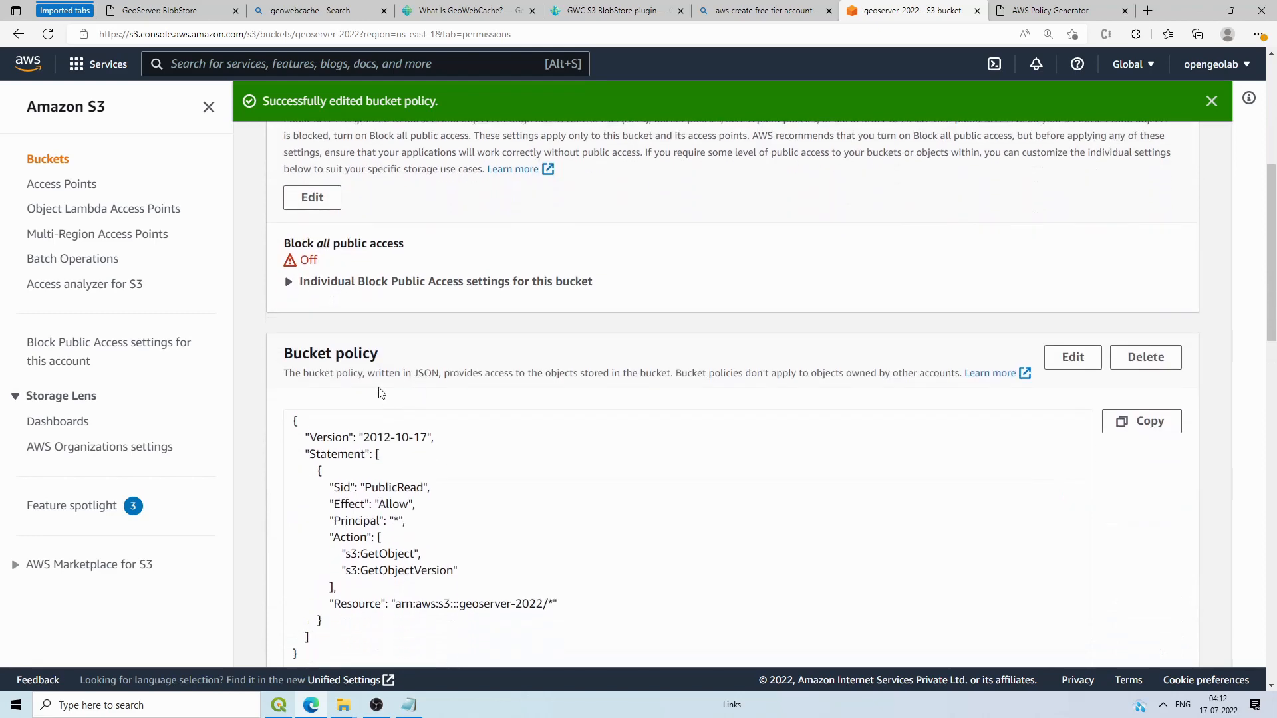
{"action": "scroll", "coordinate": [486, 376], "scroll_direction": "down", "scroll_amount": 6}
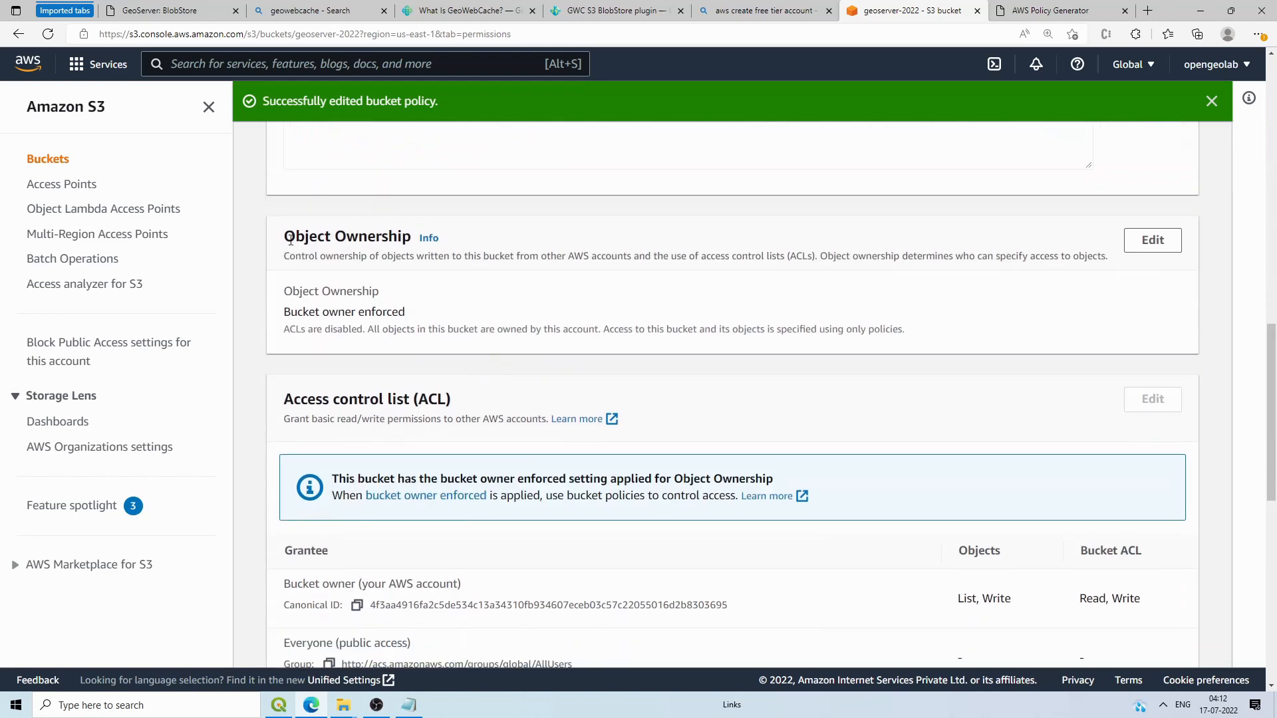
{"action": "left_click_drag", "start_coordinate": [286, 238], "coordinate": [391, 238]}
{"action": "left_click", "coordinate": [1160, 241]}
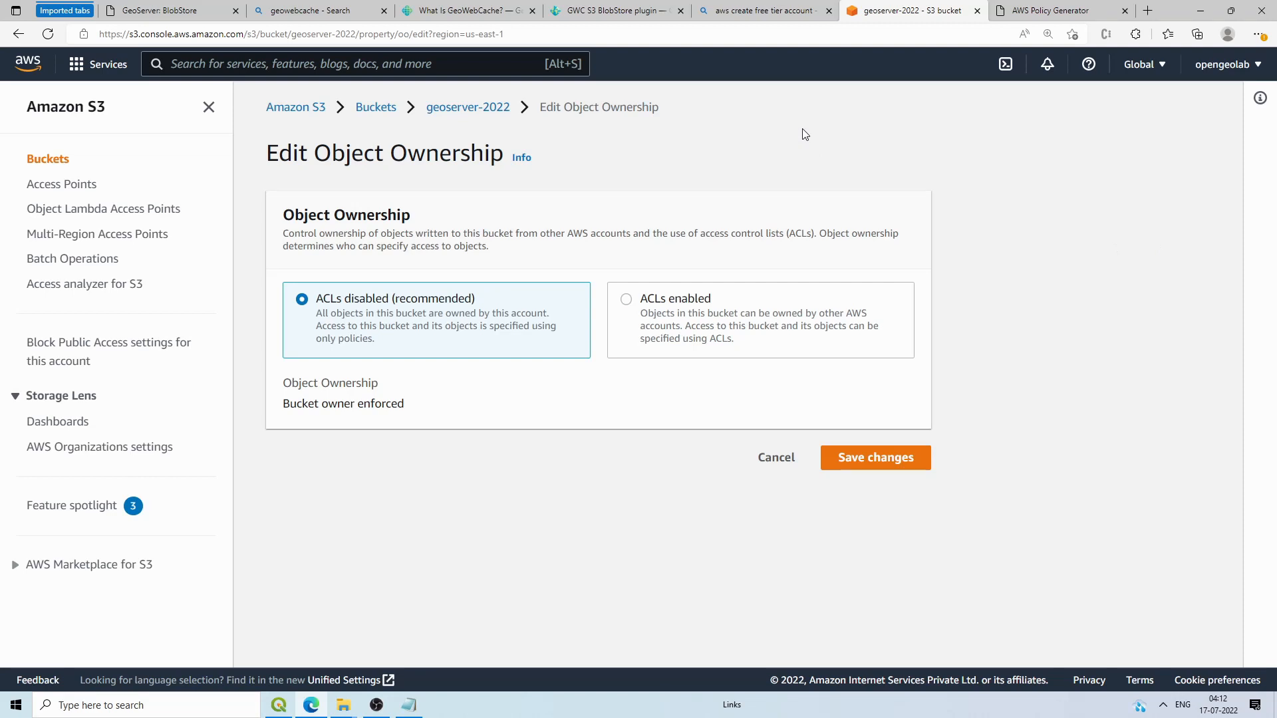
Step: Switch Object Ownership to ACLs enabled with Bucket owner preferred, acknowledge the ACL warning, and save
{"action": "left_click_drag", "start_coordinate": [700, 234], "coordinate": [790, 238]}
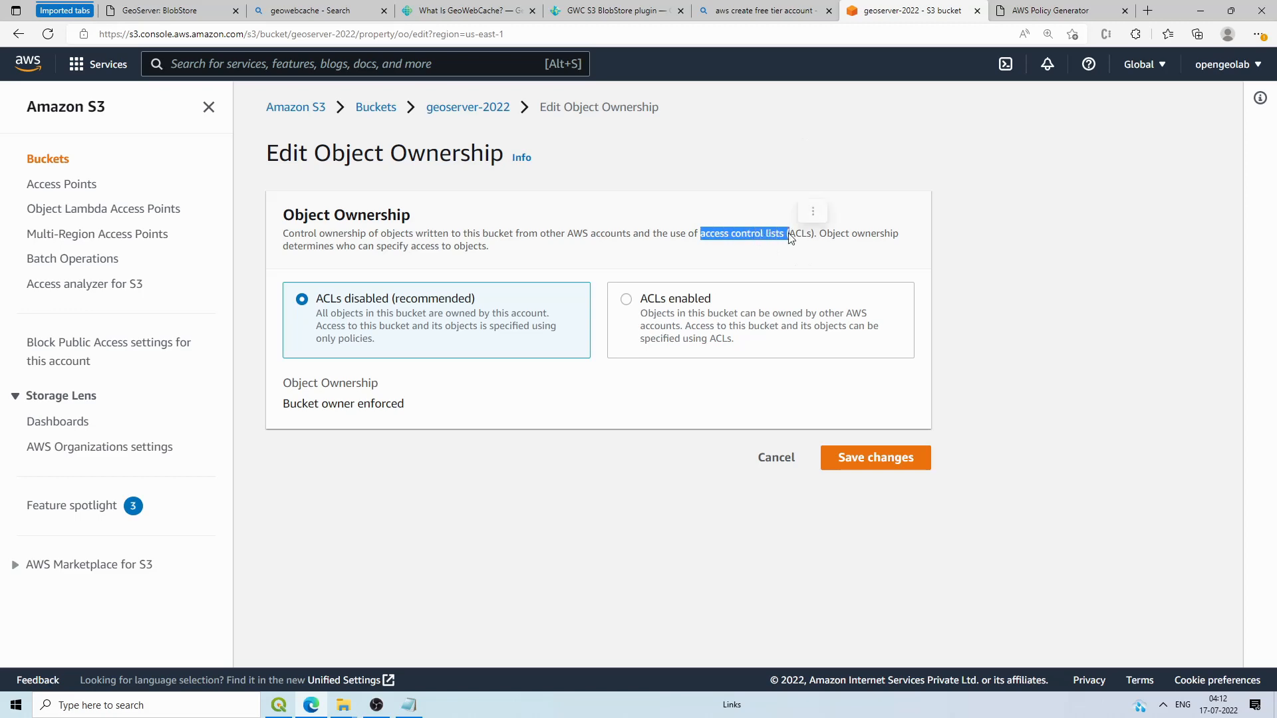
{"action": "left_click", "coordinate": [790, 237]}
{"action": "left_click", "coordinate": [625, 300]}
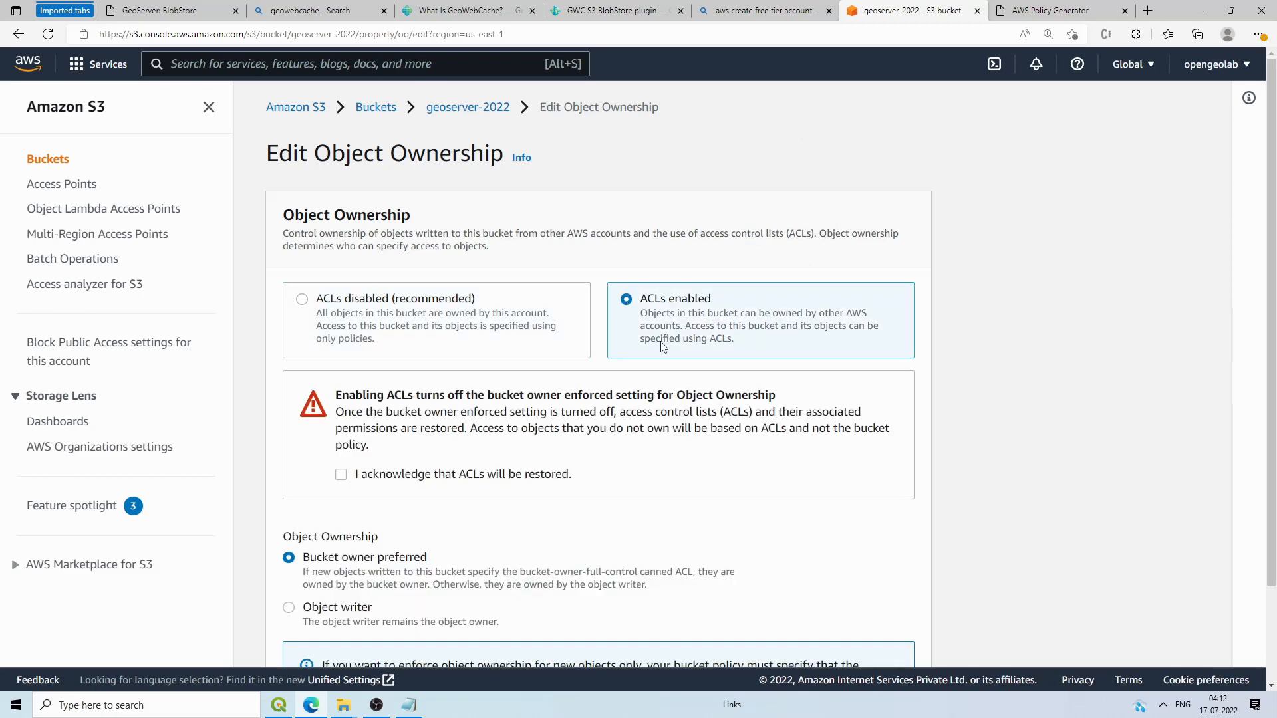
{"action": "left_click", "coordinate": [340, 474]}
{"action": "scroll", "coordinate": [340, 482], "scroll_direction": "down", "scroll_amount": 2}
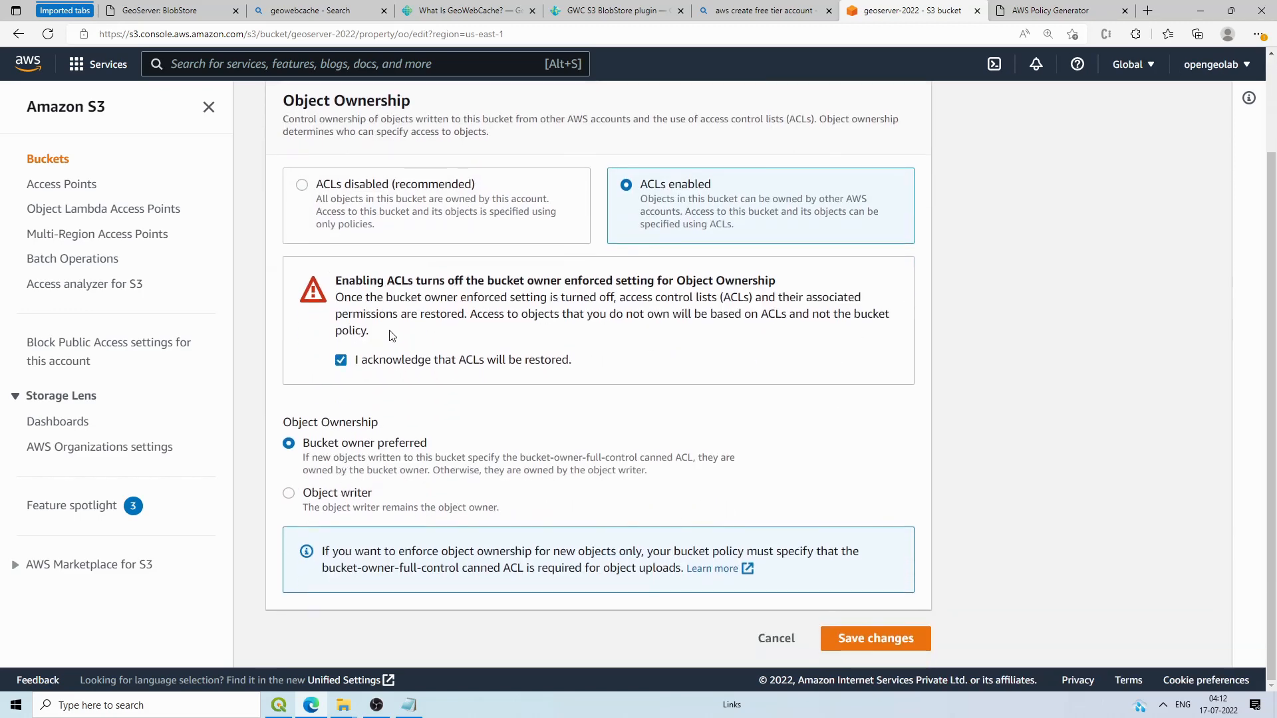
{"action": "left_click", "coordinate": [892, 642]}
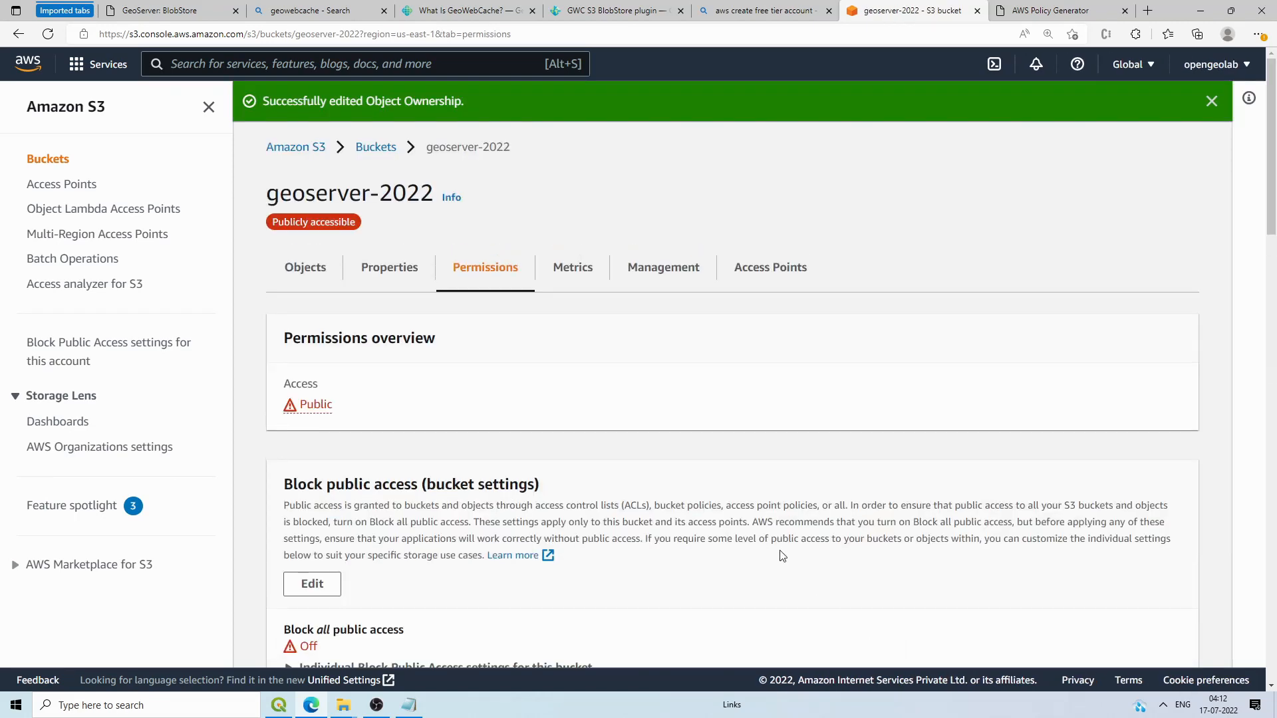
Step: Review the Permissions tab for Public access, Bucket owner preferred ownership and the empty CORS box
{"action": "scroll", "coordinate": [714, 413], "scroll_direction": "down", "scroll_amount": 3}
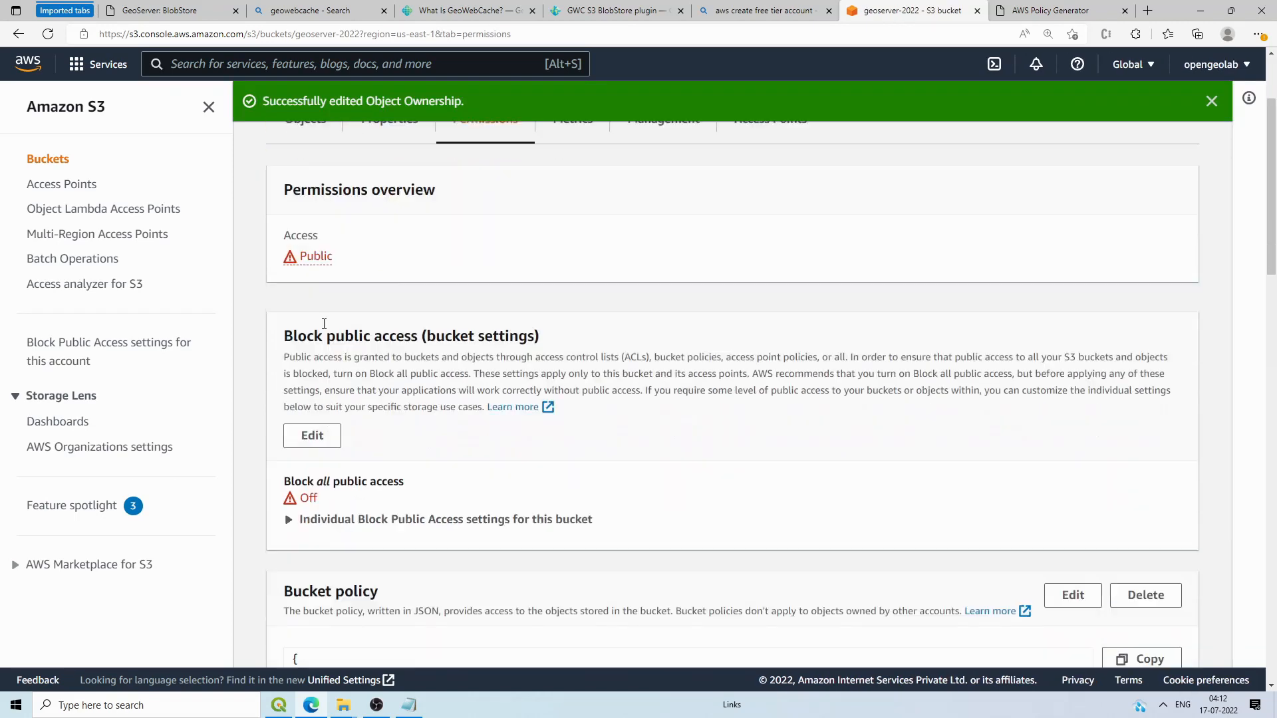
{"action": "scroll", "coordinate": [324, 324], "scroll_direction": "down", "scroll_amount": 3}
{"action": "scroll", "coordinate": [346, 366], "scroll_direction": "down", "scroll_amount": 4}
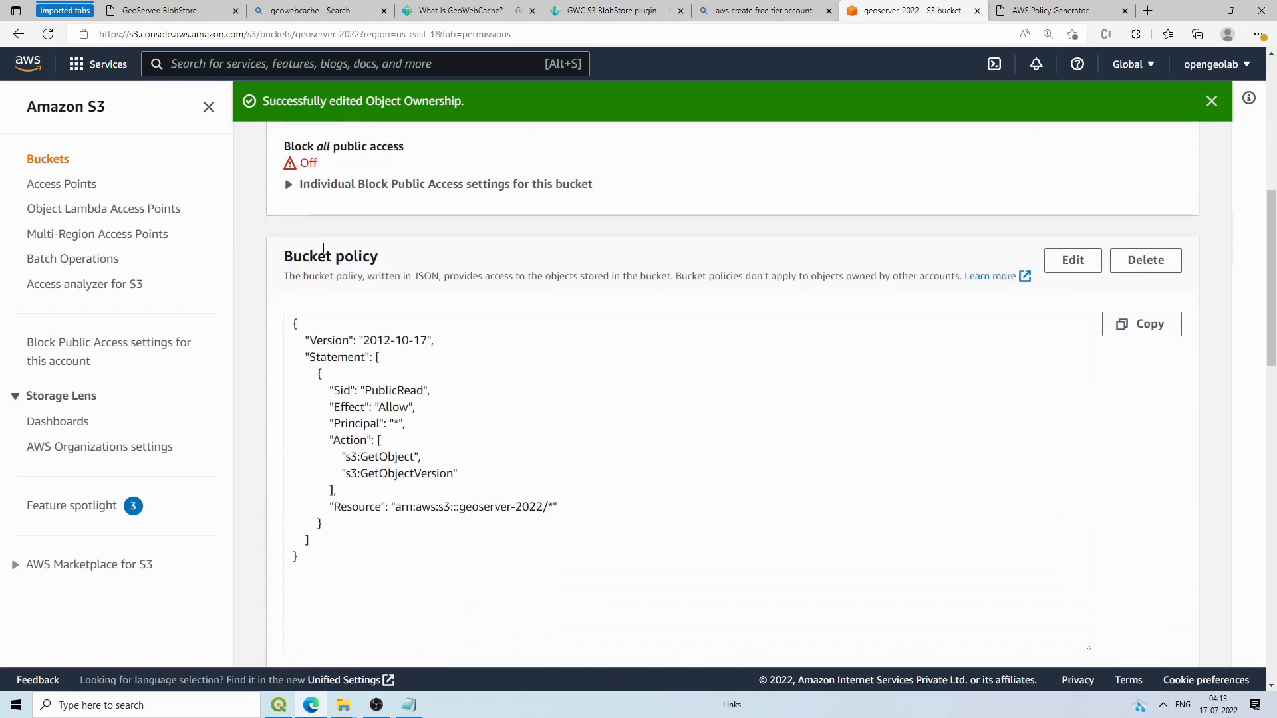
{"action": "scroll", "coordinate": [428, 478], "scroll_direction": "down", "scroll_amount": 10}
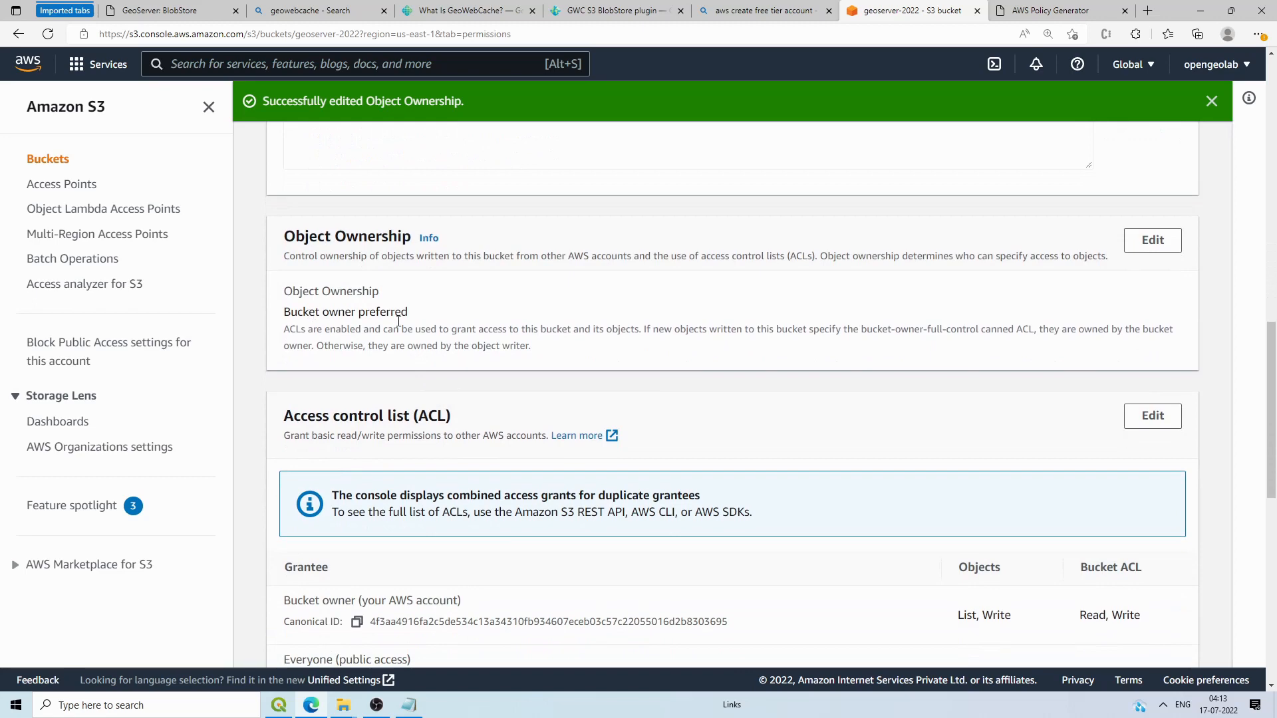
{"action": "scroll", "coordinate": [467, 425], "scroll_direction": "down", "scroll_amount": 10}
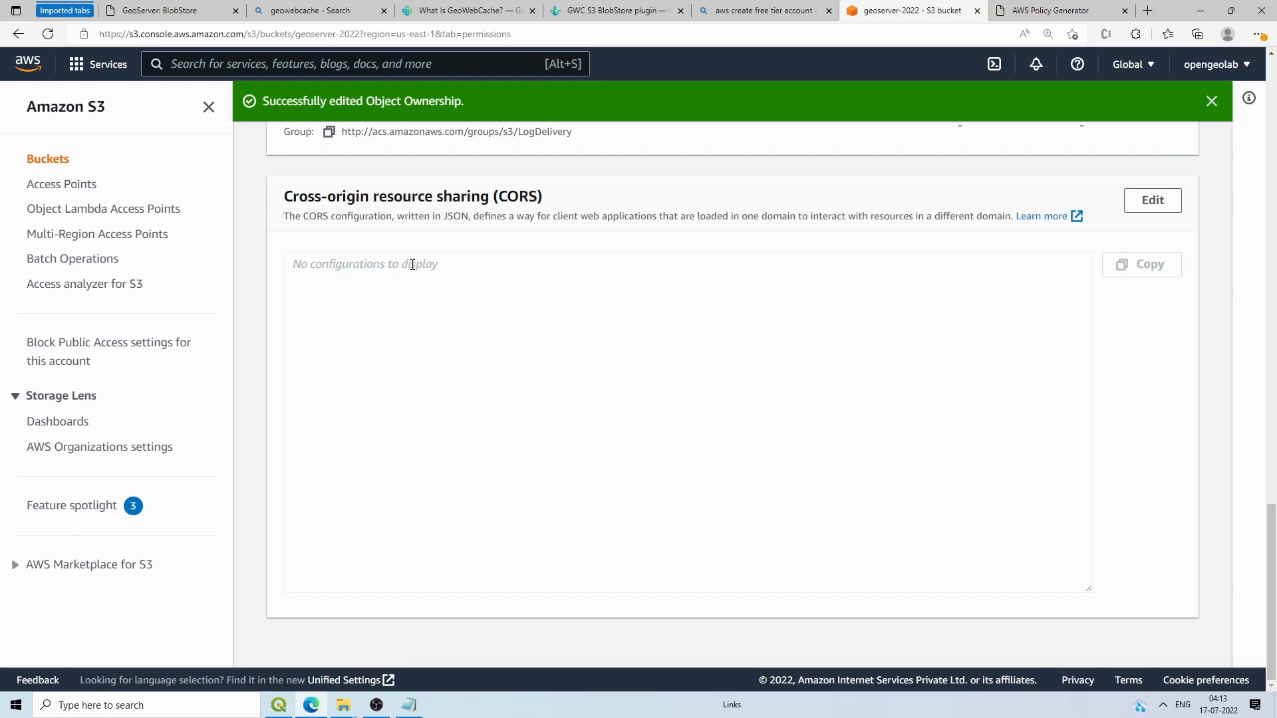
{"action": "left_click", "coordinate": [412, 264]}
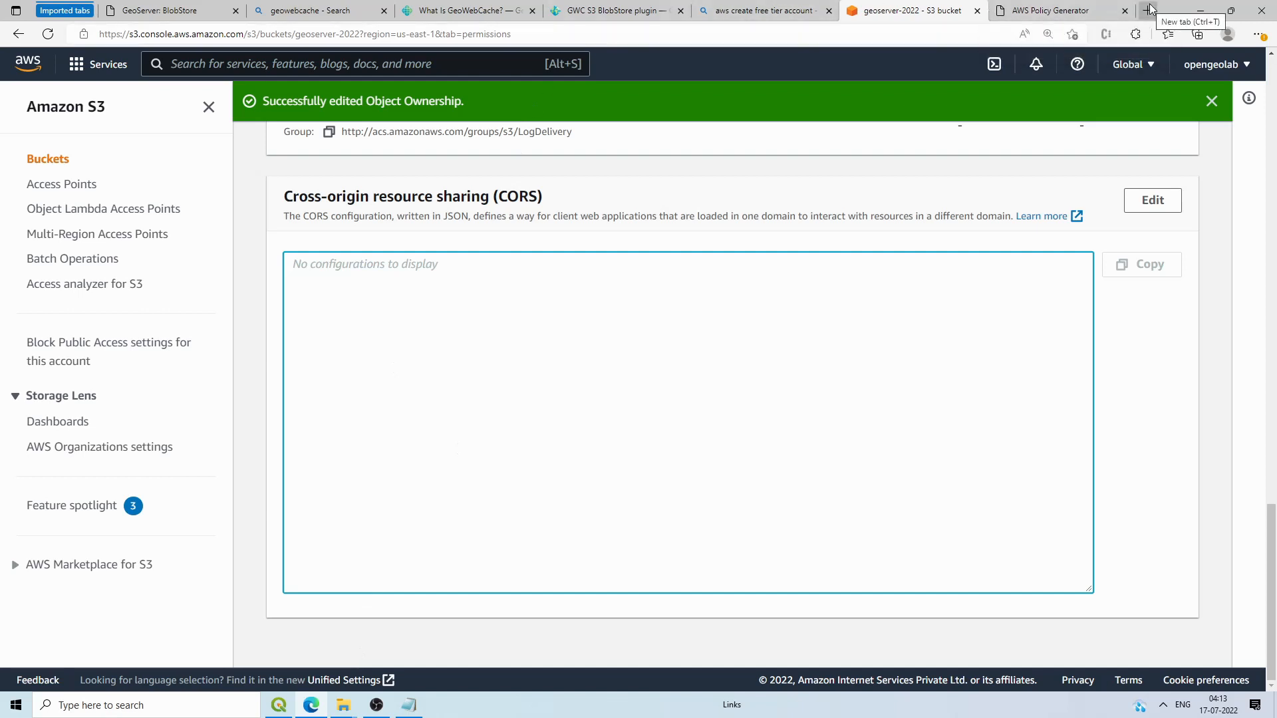
Step: Check the saved policy notes in Notepad, then start a new browser tab
{"action": "left_click", "coordinate": [422, 708]}
{"action": "scroll", "coordinate": [419, 339], "scroll_direction": "down", "scroll_amount": 4}
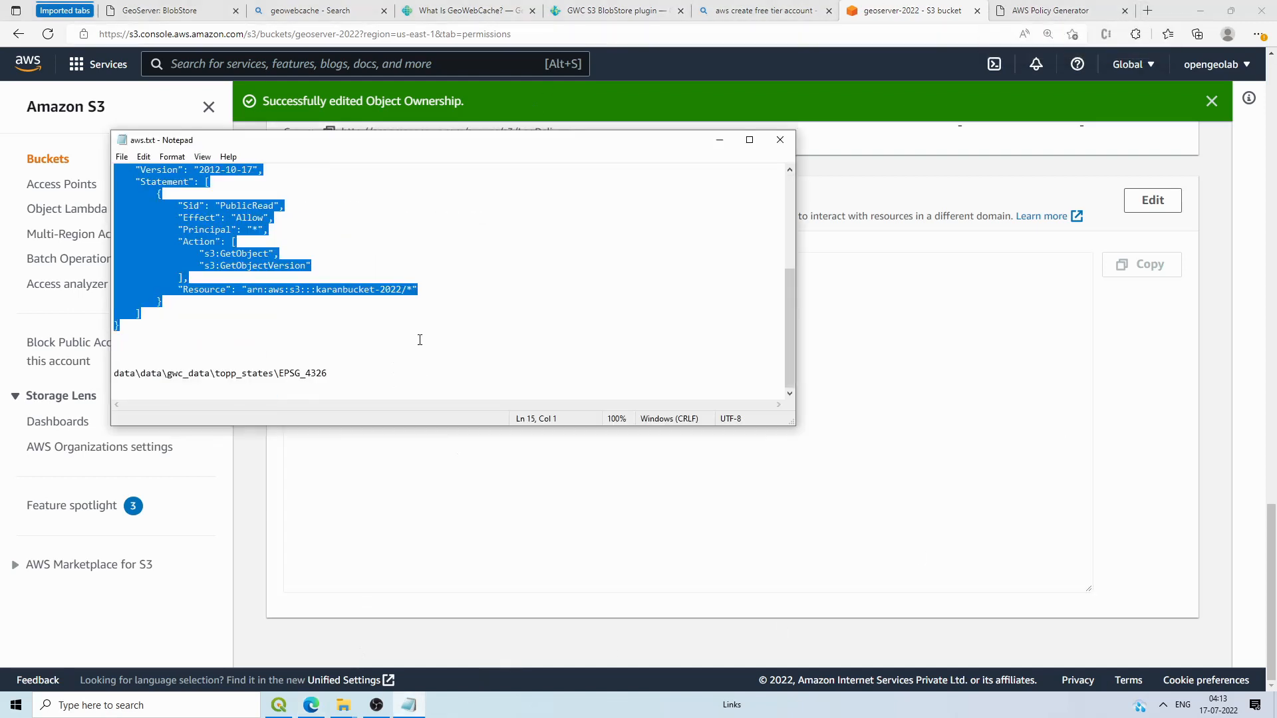
{"action": "left_click", "coordinate": [724, 138]}
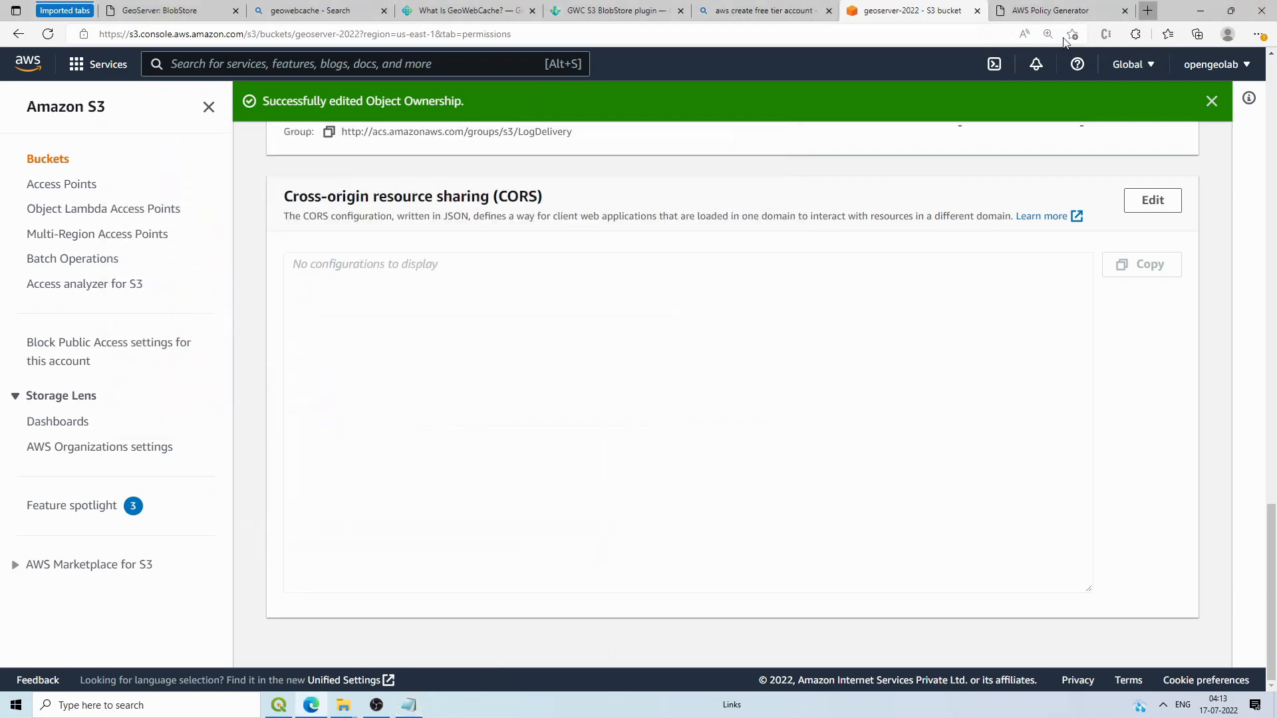
{"action": "left_click", "coordinate": [1147, 10]}
Step: Go to YouTube, search for 'opengeo lab', and open the COG upload-to-S3 tutorial video
{"action": "type", "text": "youtube.com"}
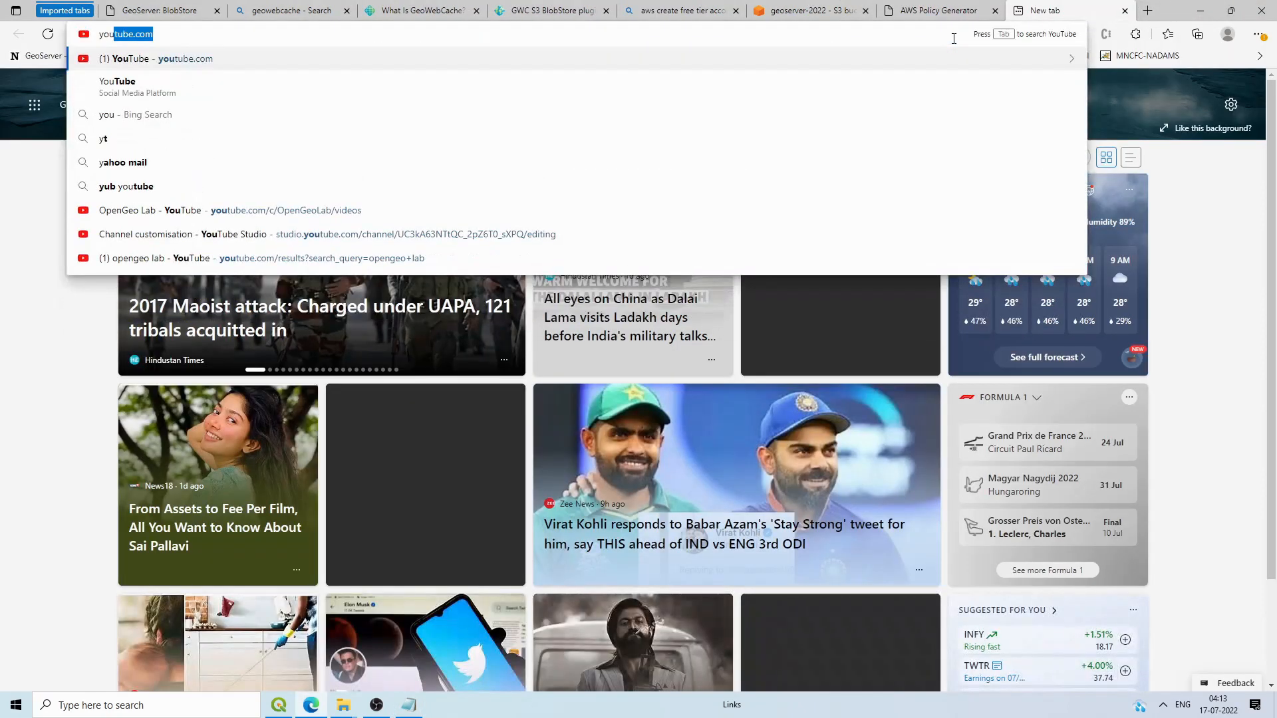
{"action": "key", "text": "Return"}
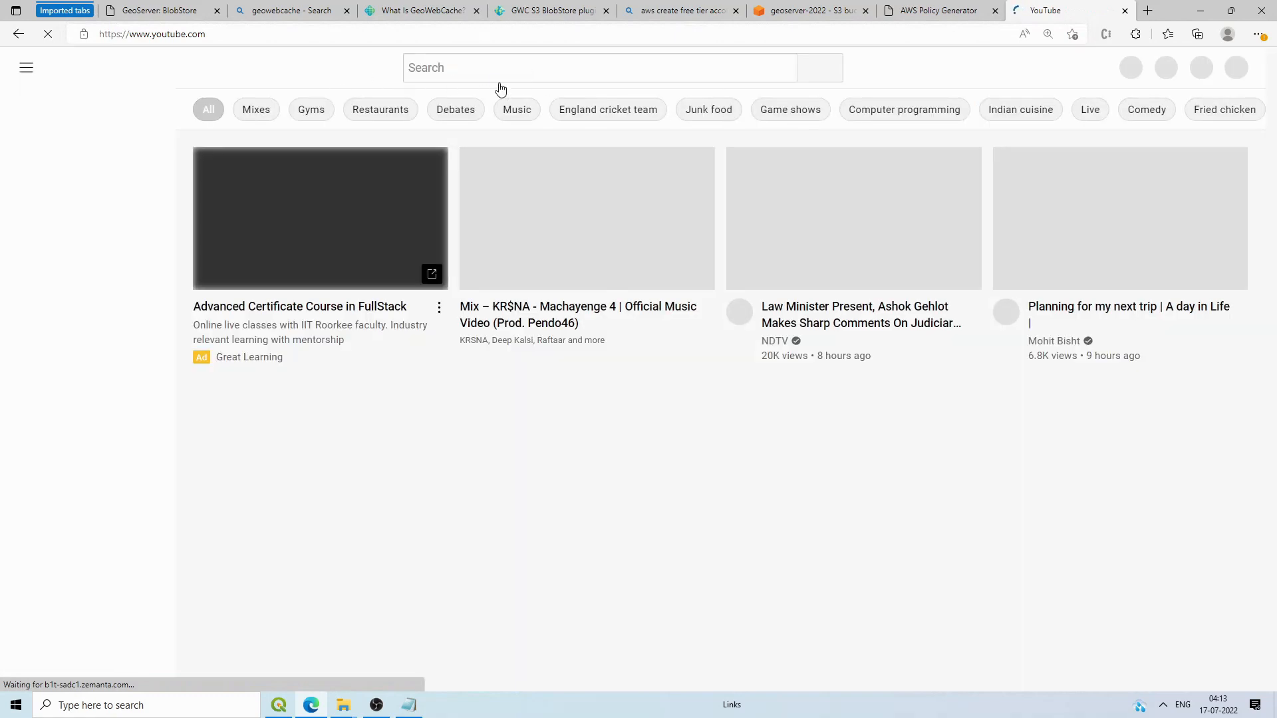
{"action": "left_click", "coordinate": [503, 65]}
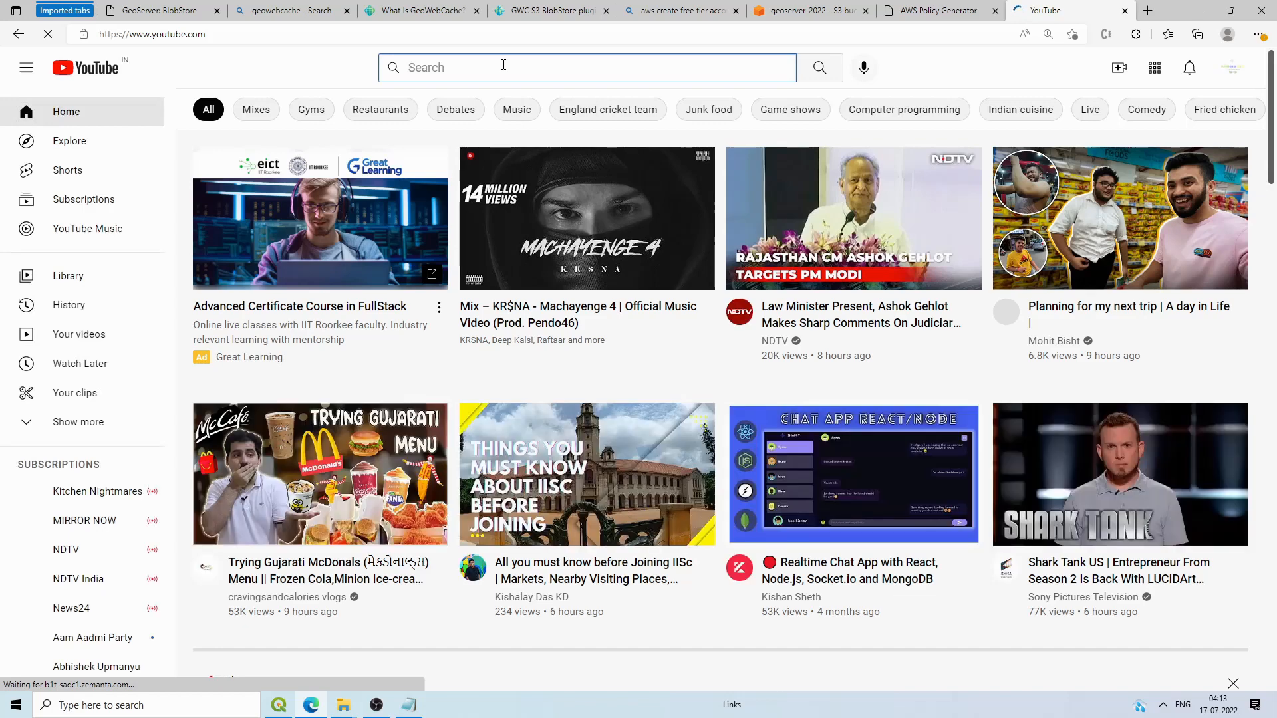
{"action": "type", "text": "op"}
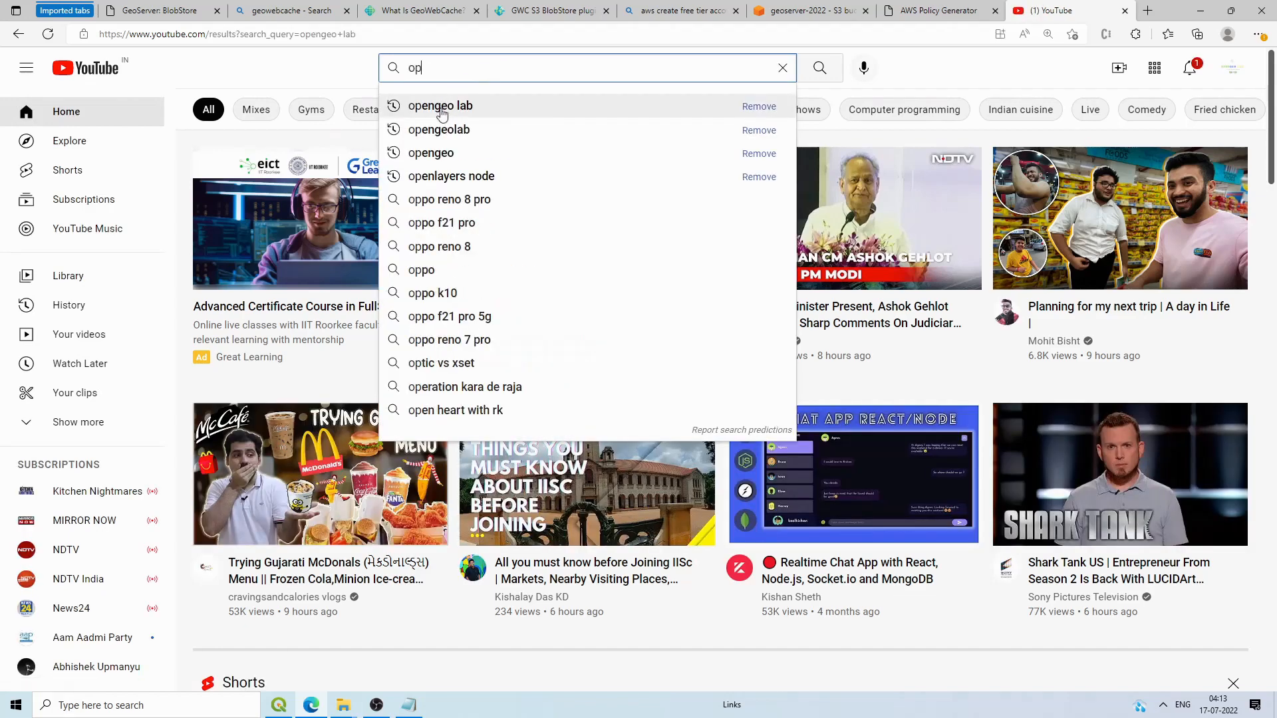
{"action": "left_click", "coordinate": [441, 106]}
{"action": "scroll", "coordinate": [568, 242], "scroll_direction": "down", "scroll_amount": 3}
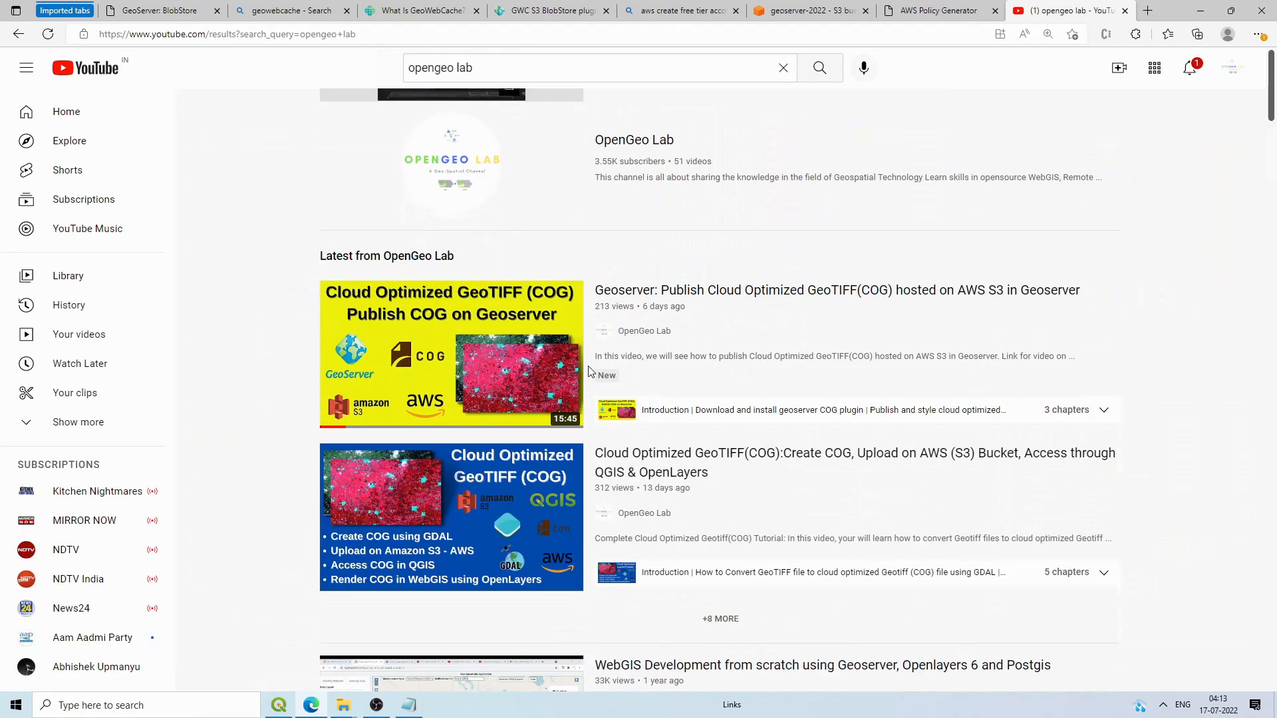
{"action": "left_click", "coordinate": [670, 449]}
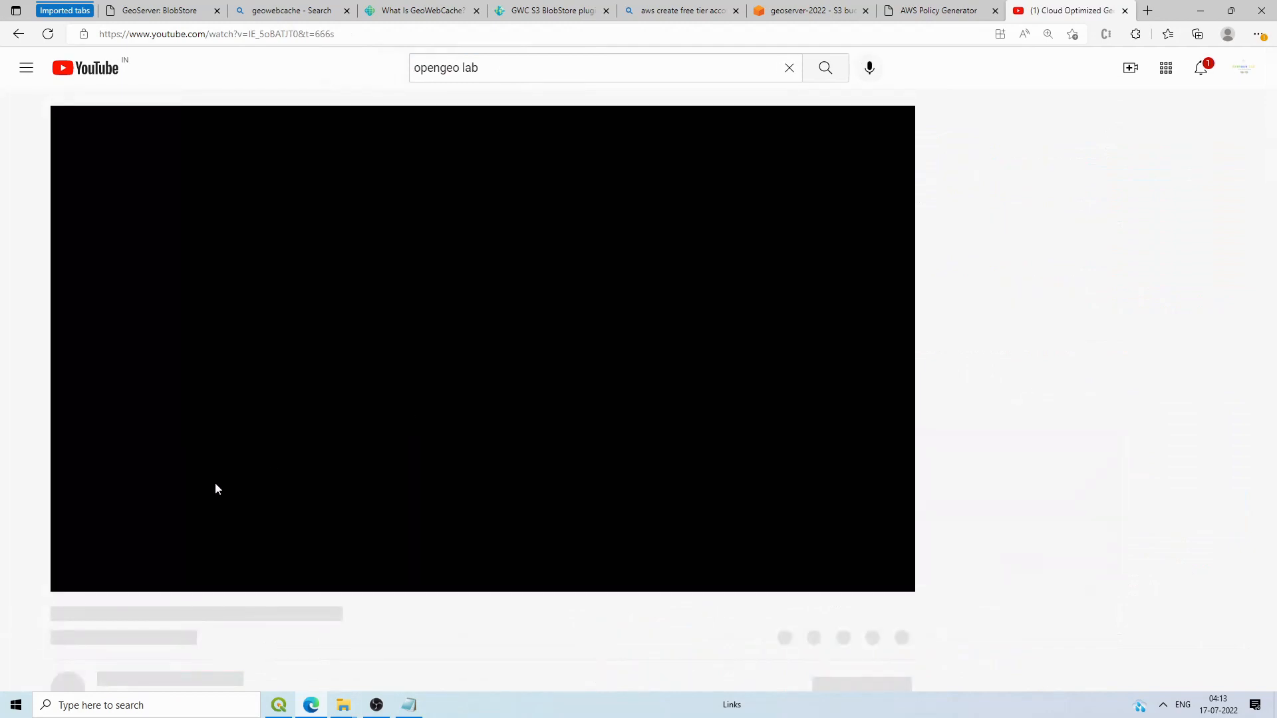
Step: Expand the video description, select the sample CORS JSON, and return to the S3 tab
{"action": "scroll", "coordinate": [102, 556], "scroll_direction": "down", "scroll_amount": 8}
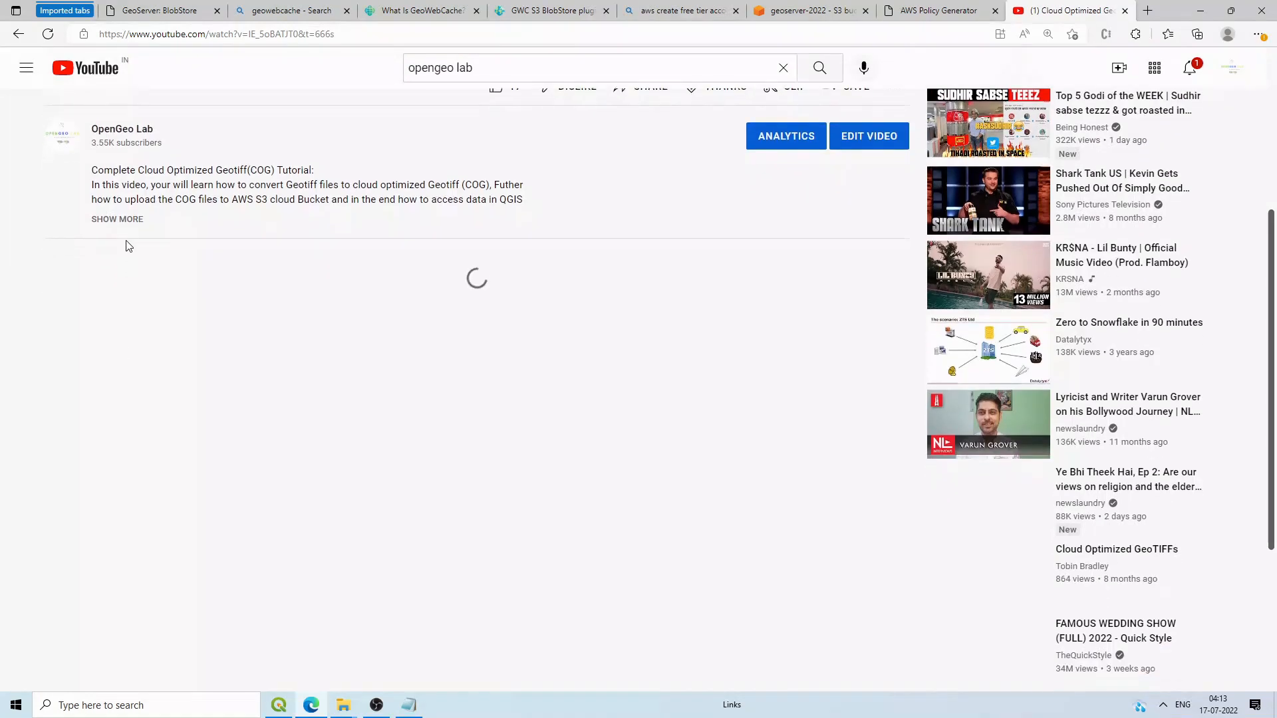
{"action": "left_click", "coordinate": [128, 221]}
{"action": "scroll", "coordinate": [156, 449], "scroll_direction": "down", "scroll_amount": 7}
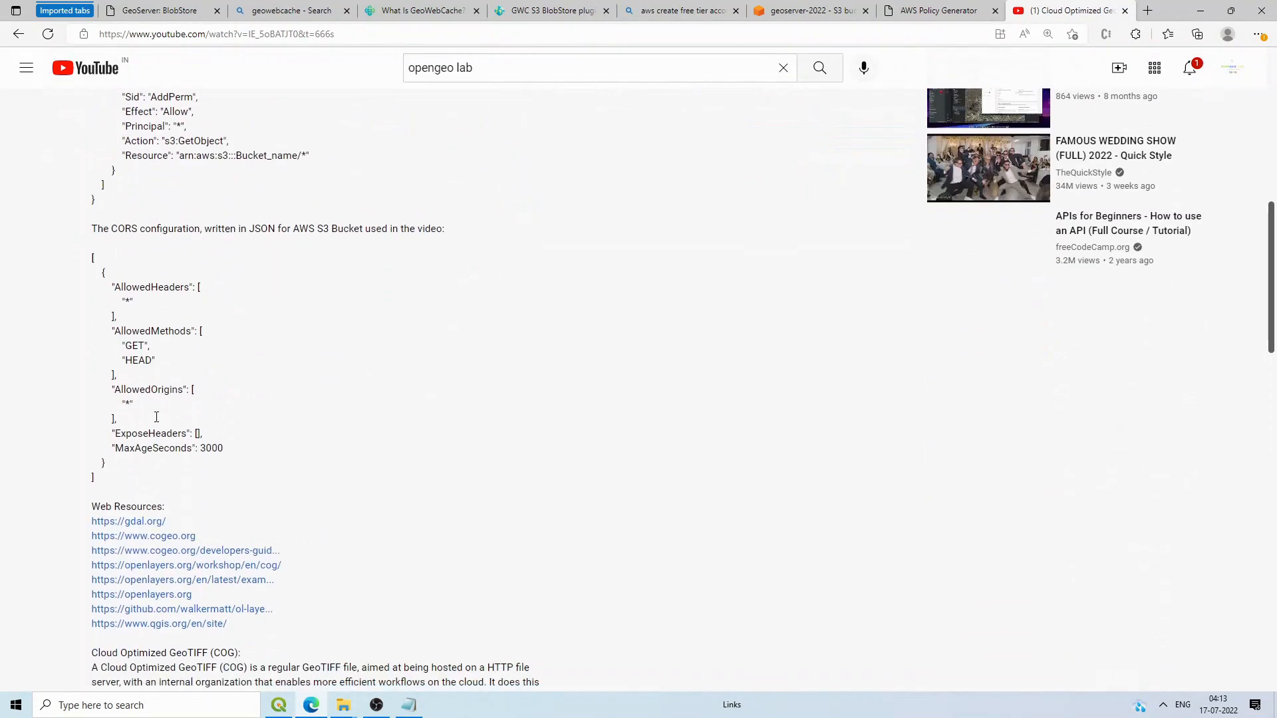
{"action": "scroll", "coordinate": [139, 399], "scroll_direction": "up", "scroll_amount": 4}
{"action": "scroll", "coordinate": [131, 373], "scroll_direction": "down", "scroll_amount": 2}
{"action": "scroll", "coordinate": [131, 372], "scroll_direction": "down", "scroll_amount": 1}
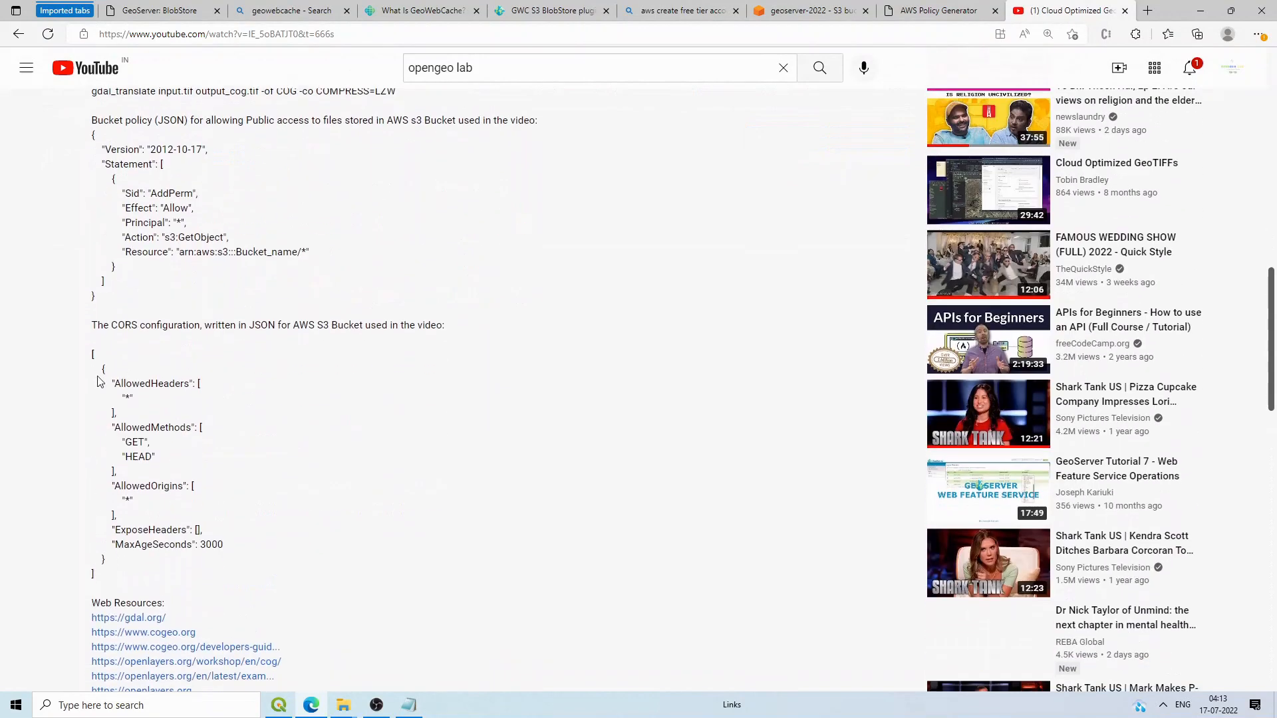
{"action": "left_click_drag", "start_coordinate": [93, 353], "coordinate": [113, 581]}
{"action": "key", "text": "ctrl+c"}
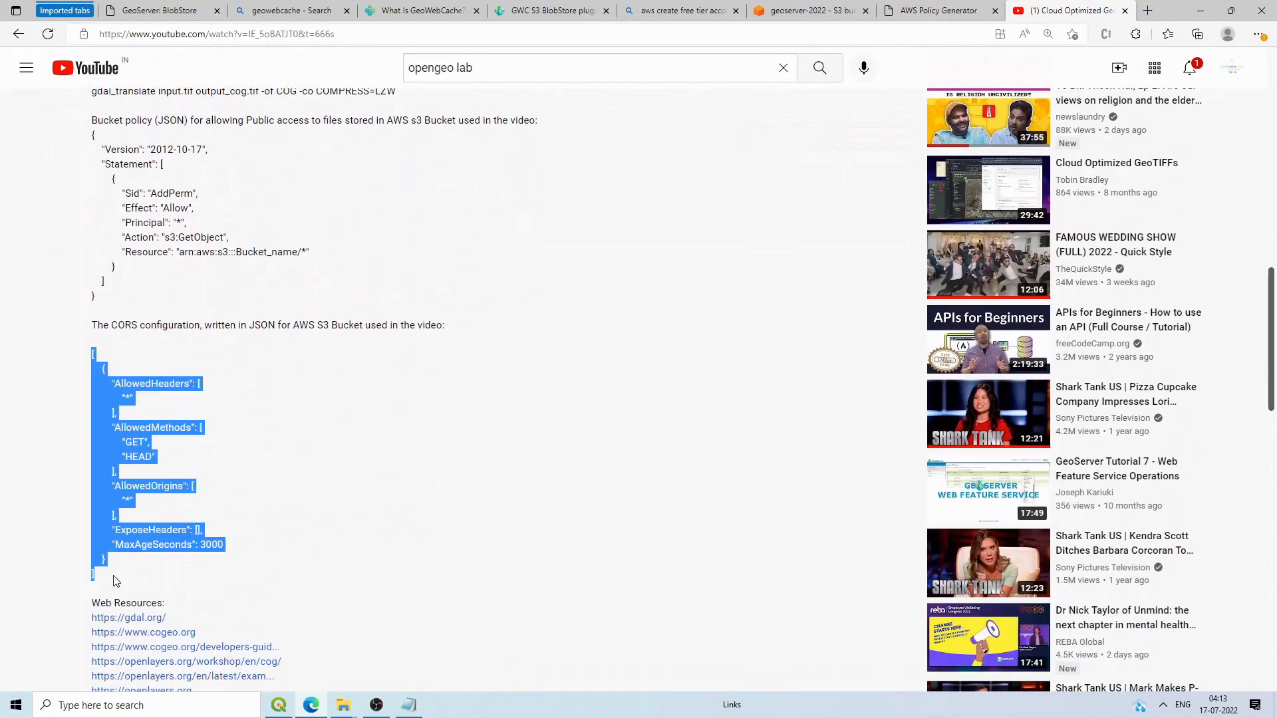
{"action": "left_click", "coordinate": [808, 11]}
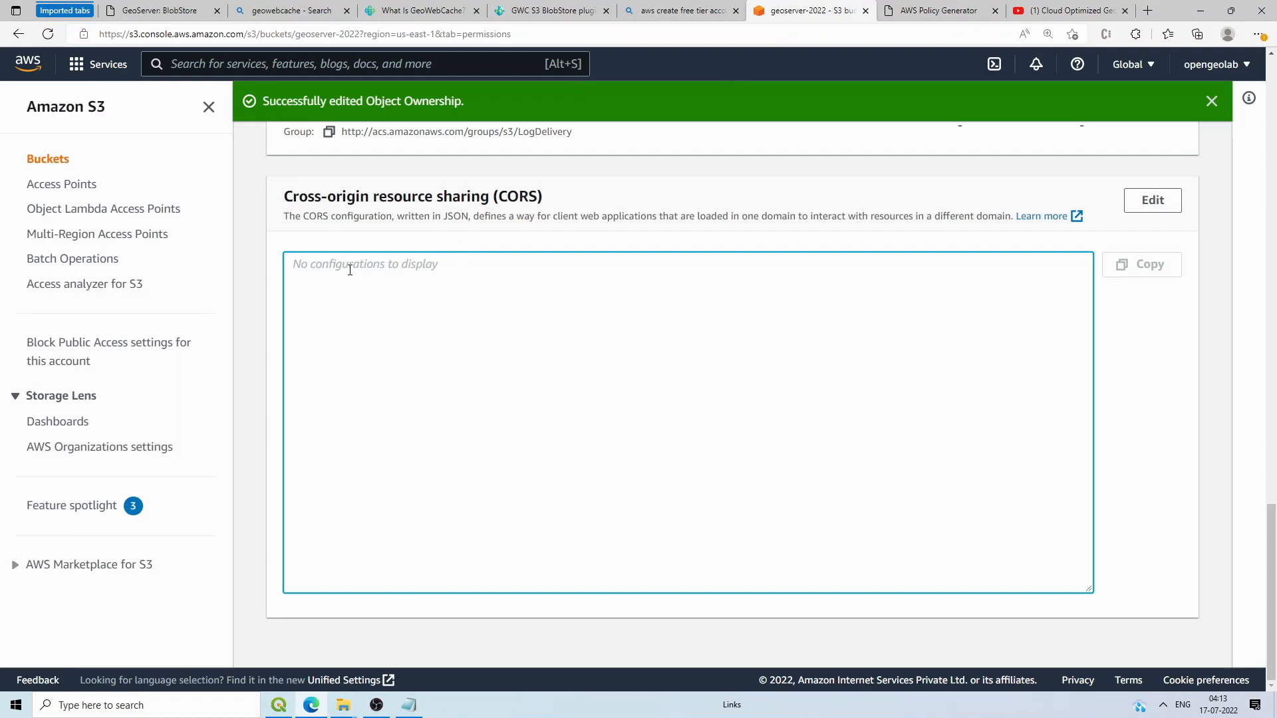
Step: Paste the CORS JSON allowing GET and HEAD from any origin into geoserver-2022 and save it
{"action": "left_click", "coordinate": [1151, 199]}
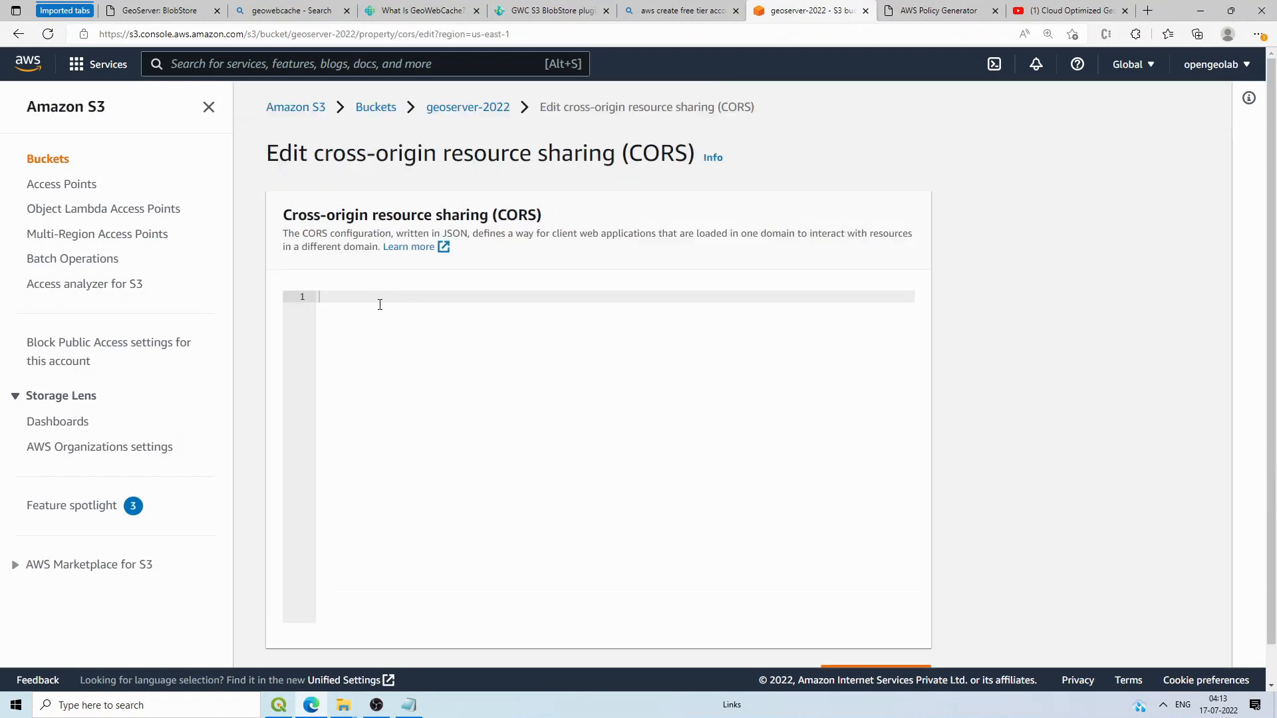
{"action": "key", "text": "ctrl+v"}
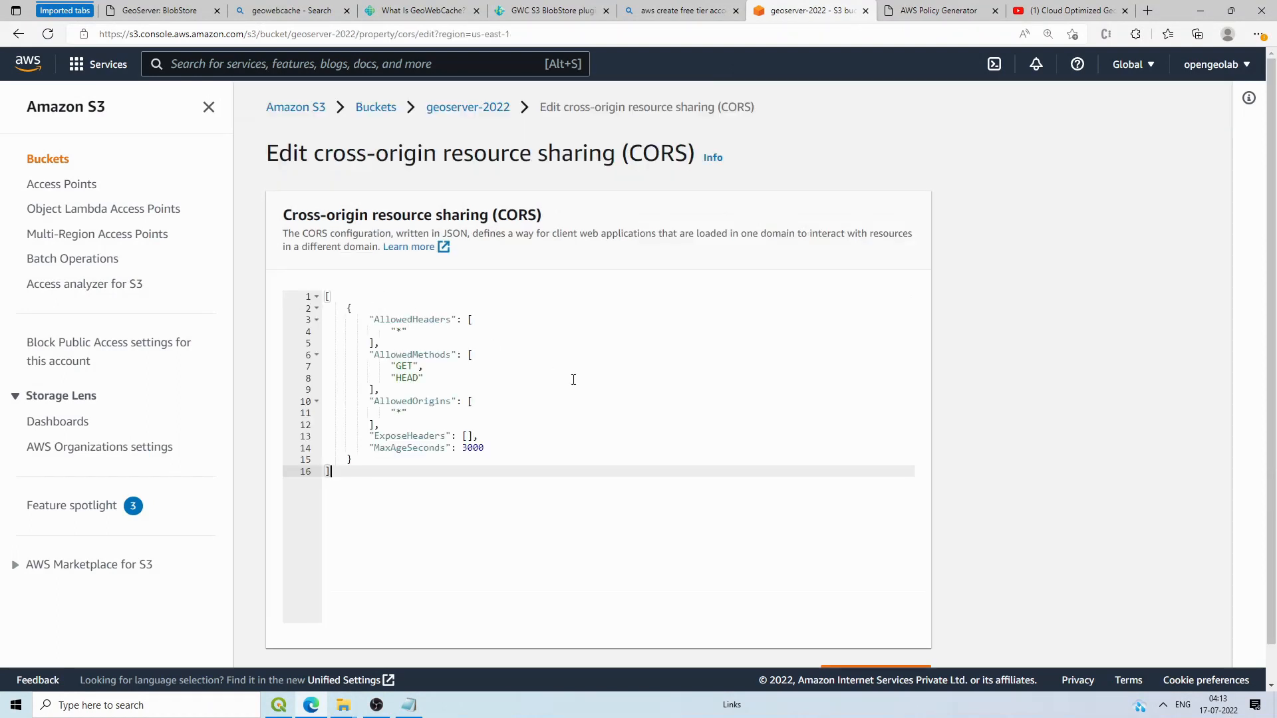
{"action": "scroll", "coordinate": [416, 396], "scroll_direction": "down", "scroll_amount": 1}
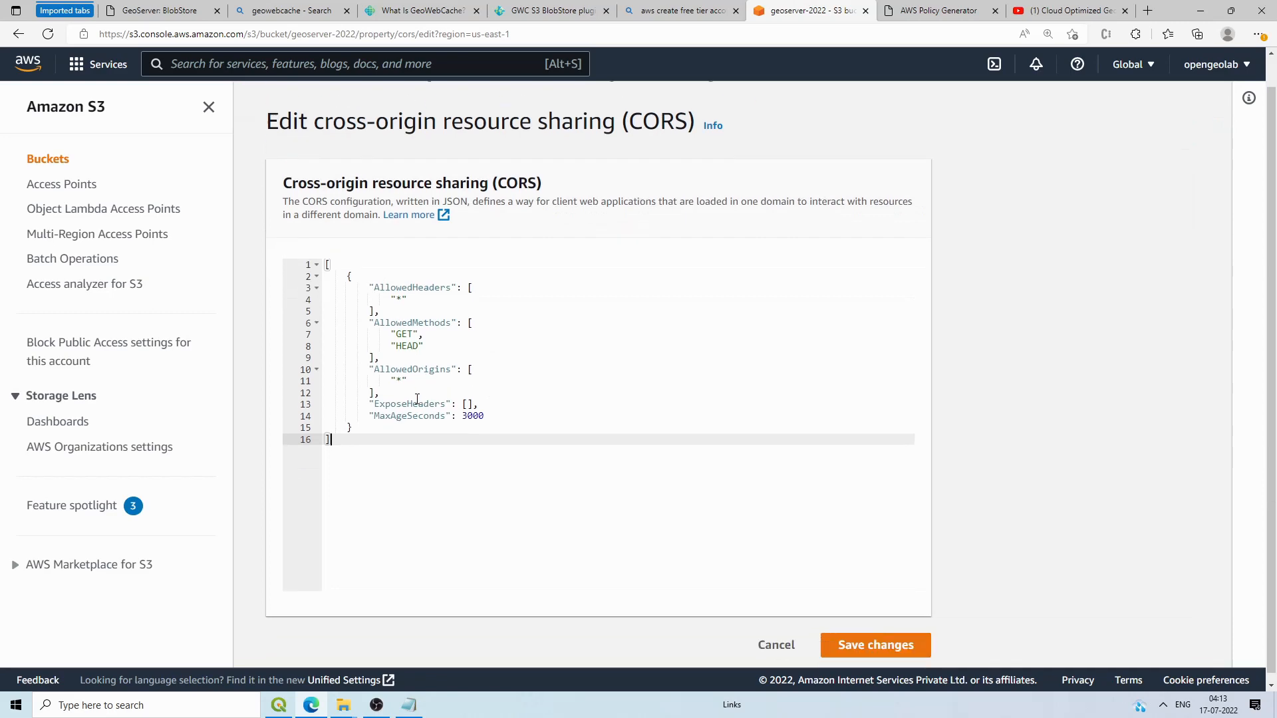
{"action": "left_click", "coordinate": [885, 648]}
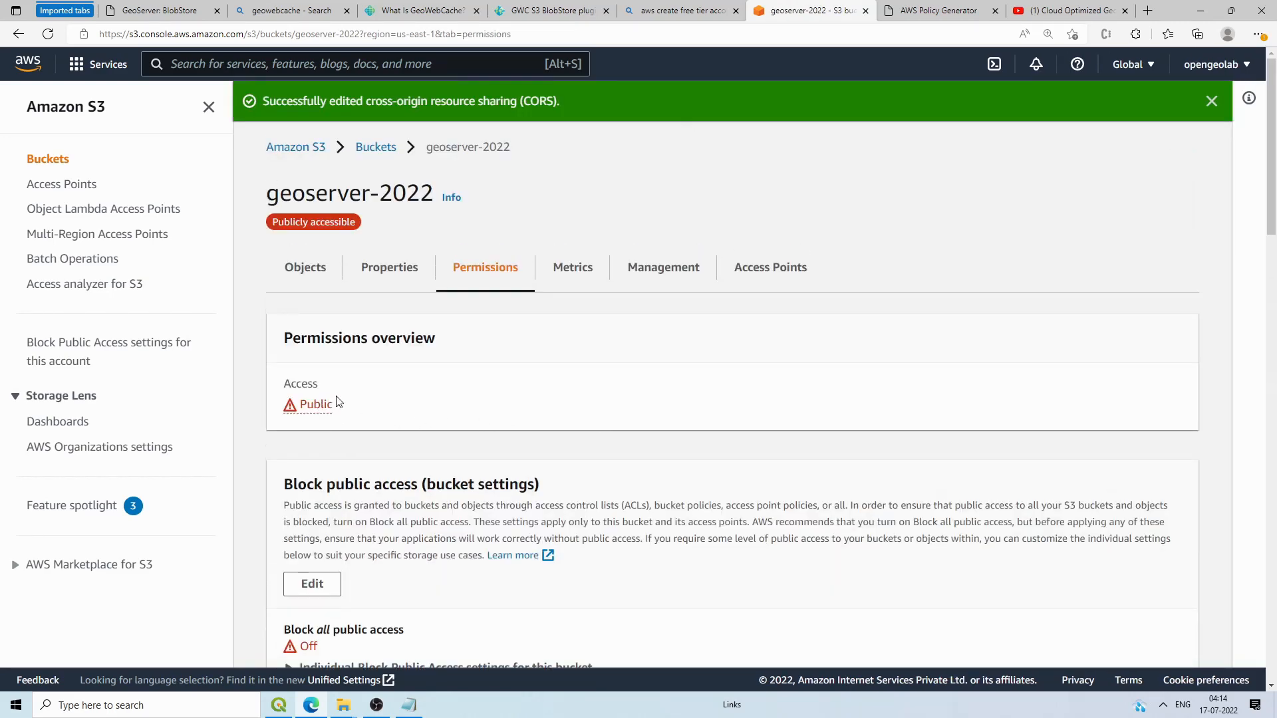
{"action": "scroll", "coordinate": [324, 410], "scroll_direction": "down", "scroll_amount": 5}
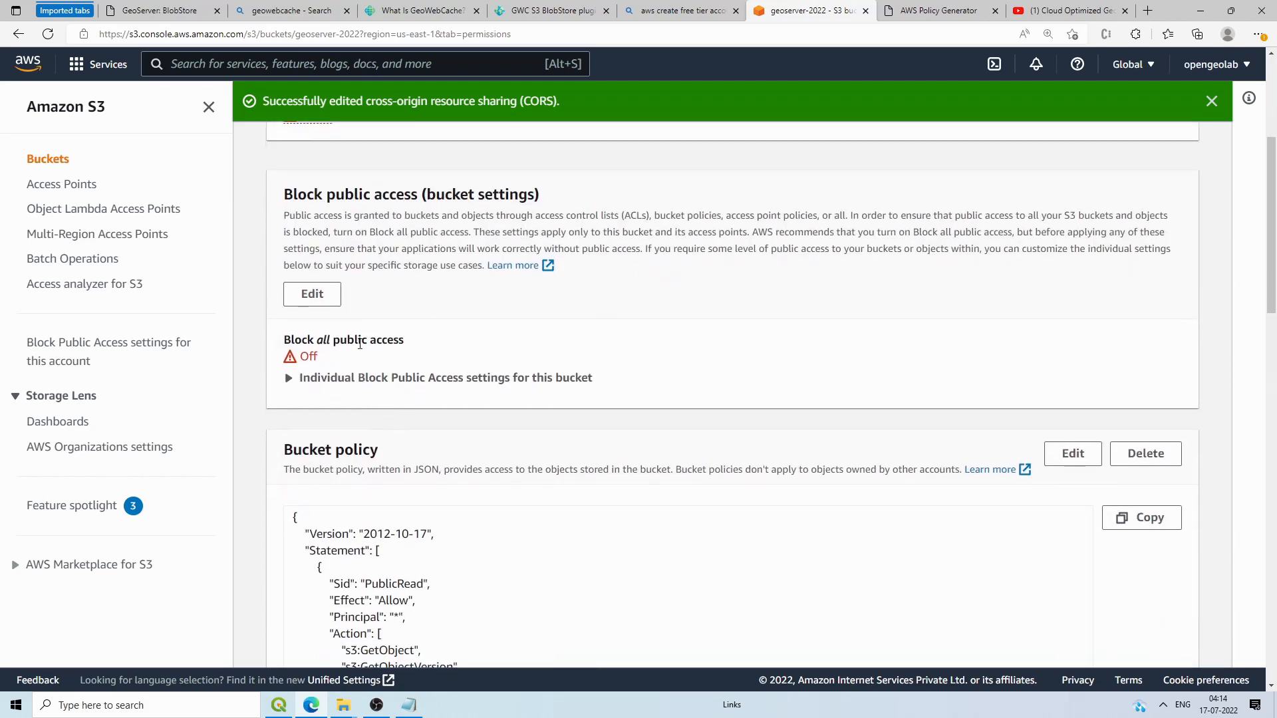
{"action": "scroll", "coordinate": [347, 336], "scroll_direction": "down", "scroll_amount": 6}
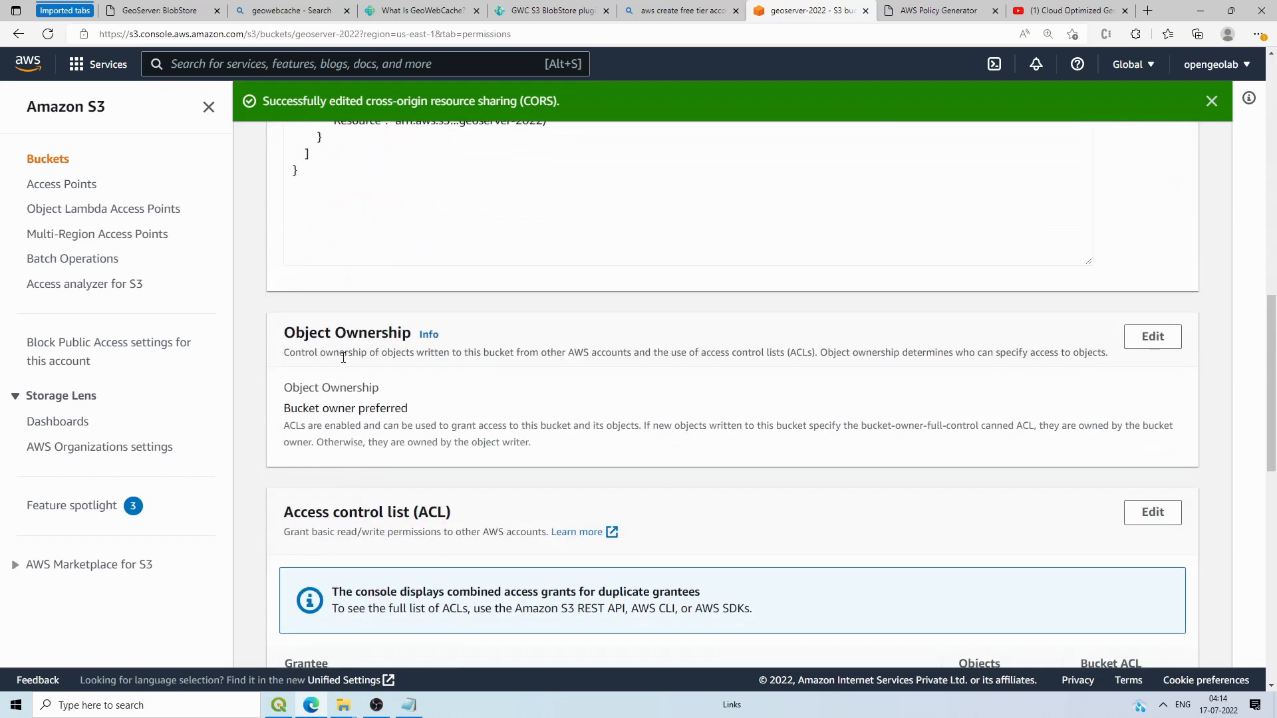
{"action": "left_click_drag", "start_coordinate": [319, 337], "coordinate": [366, 337]}
{"action": "scroll", "coordinate": [388, 395], "scroll_direction": "down", "scroll_amount": 4}
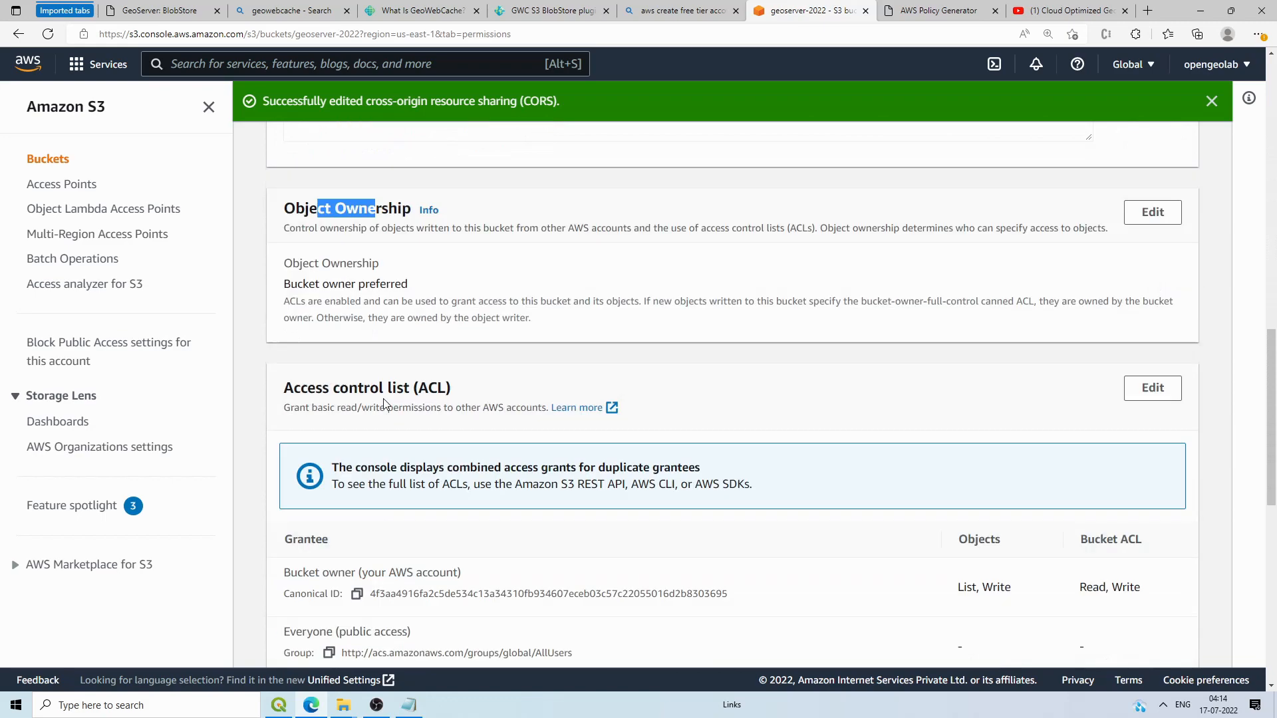
{"action": "scroll", "coordinate": [373, 241], "scroll_direction": "down", "scroll_amount": 6}
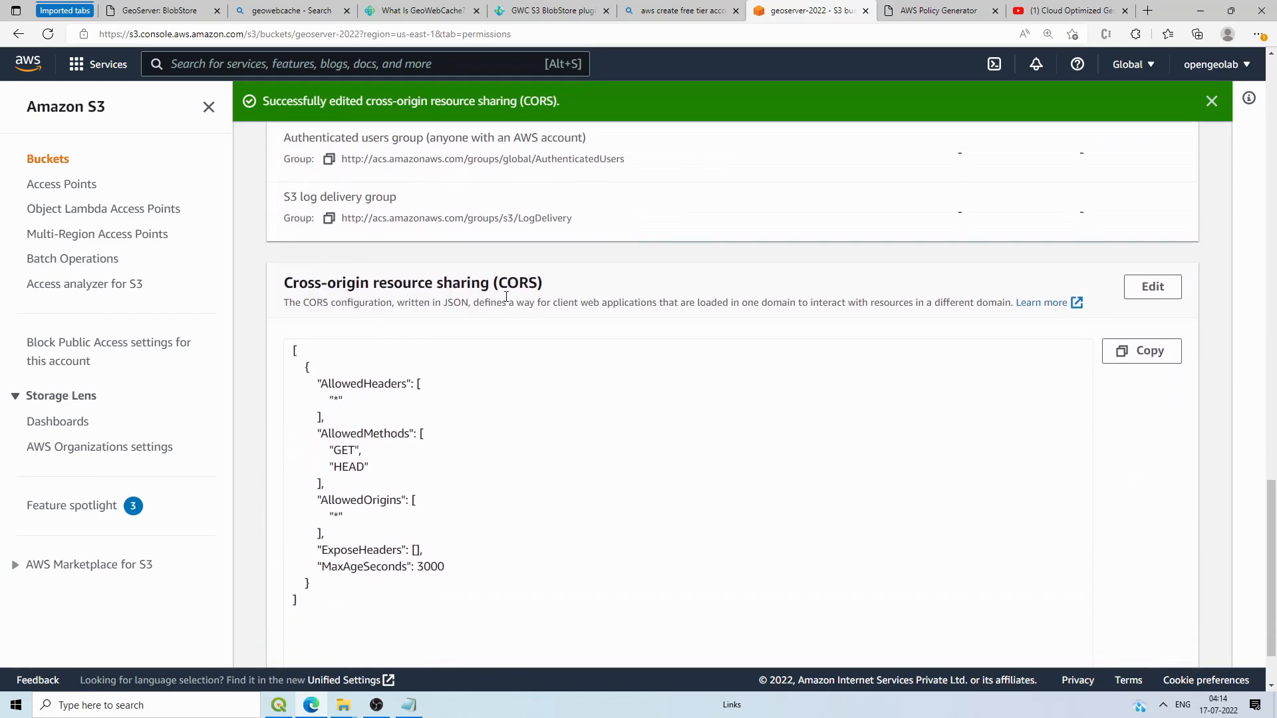
{"action": "scroll", "coordinate": [875, 448], "scroll_direction": "up", "scroll_amount": 3}
{"action": "scroll", "coordinate": [875, 448], "scroll_direction": "up", "scroll_amount": 12}
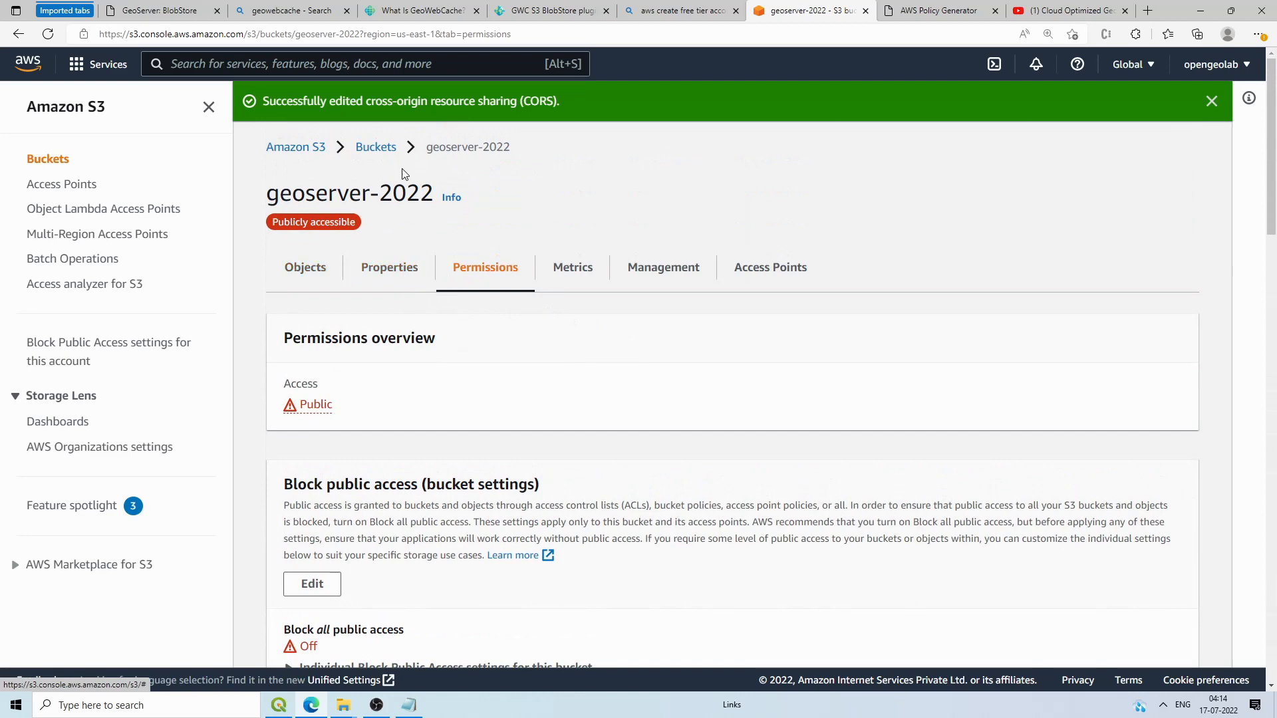
Step: Copy the bucket name geoserver-2022 from its bucket page and focus GeoServer's Bucket field
{"action": "left_click", "coordinate": [389, 149]}
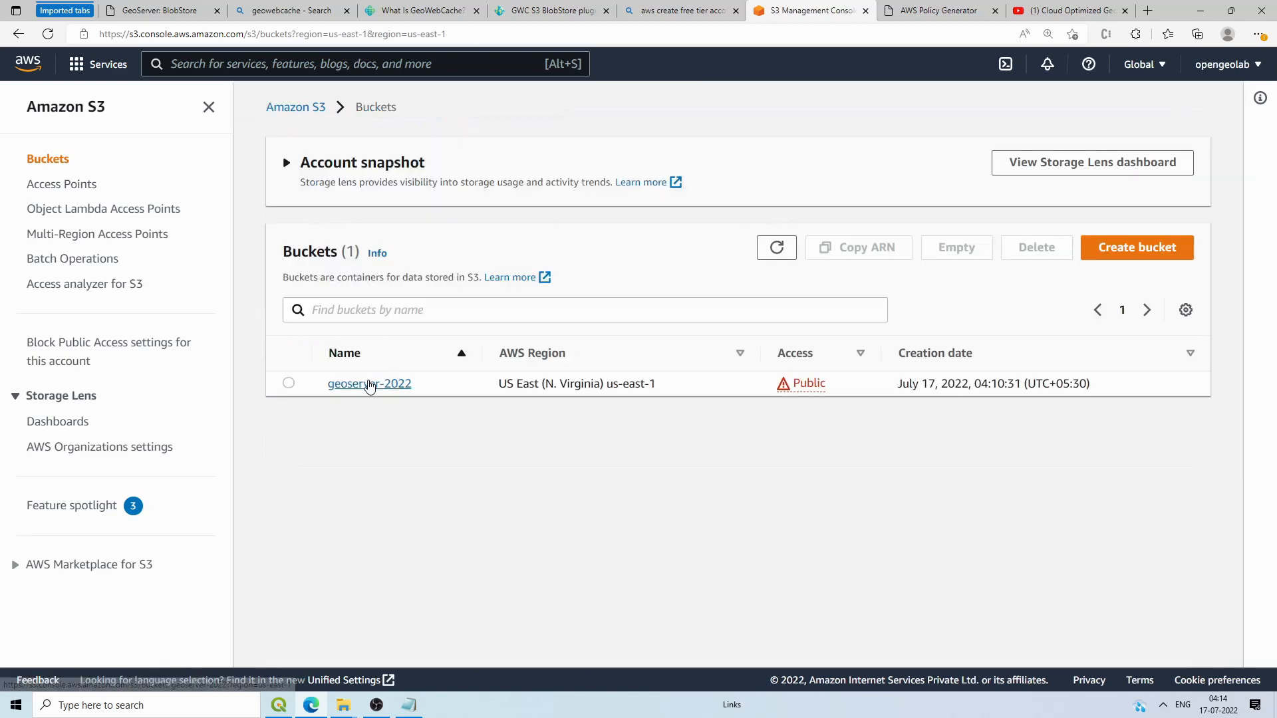
{"action": "left_click", "coordinate": [369, 383]}
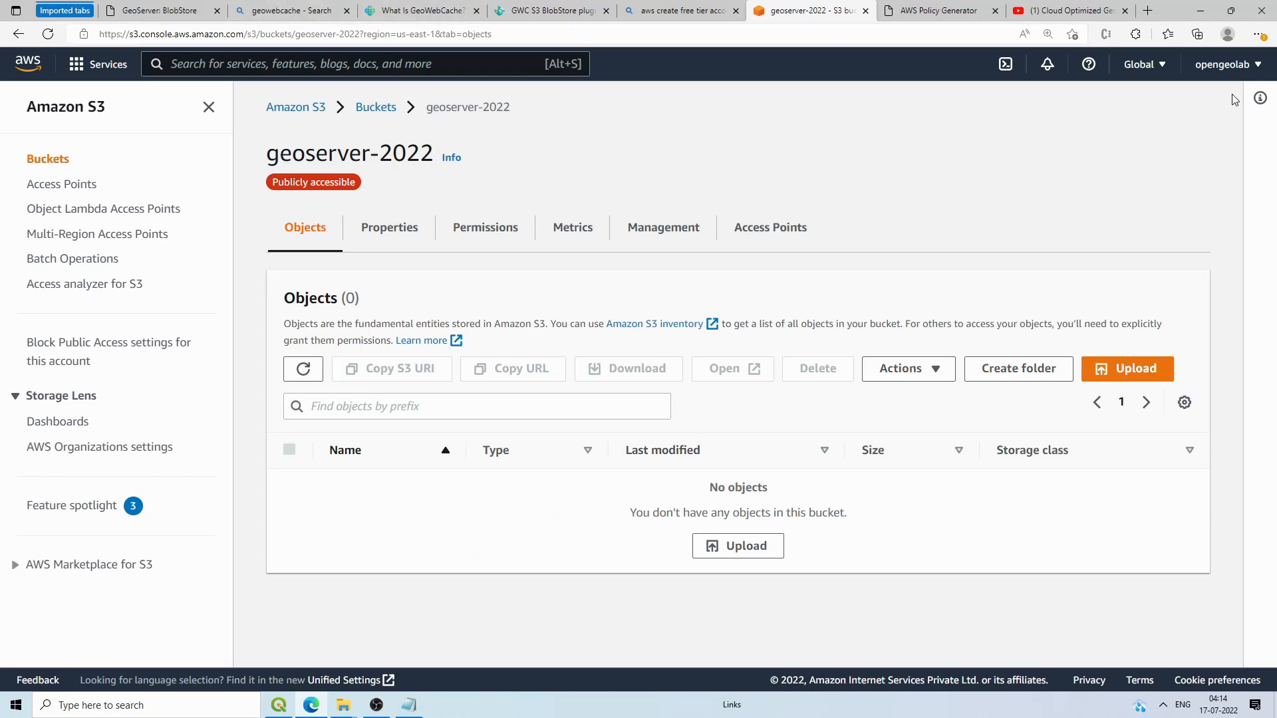
{"action": "left_click_drag", "start_coordinate": [432, 145], "coordinate": [272, 151]}
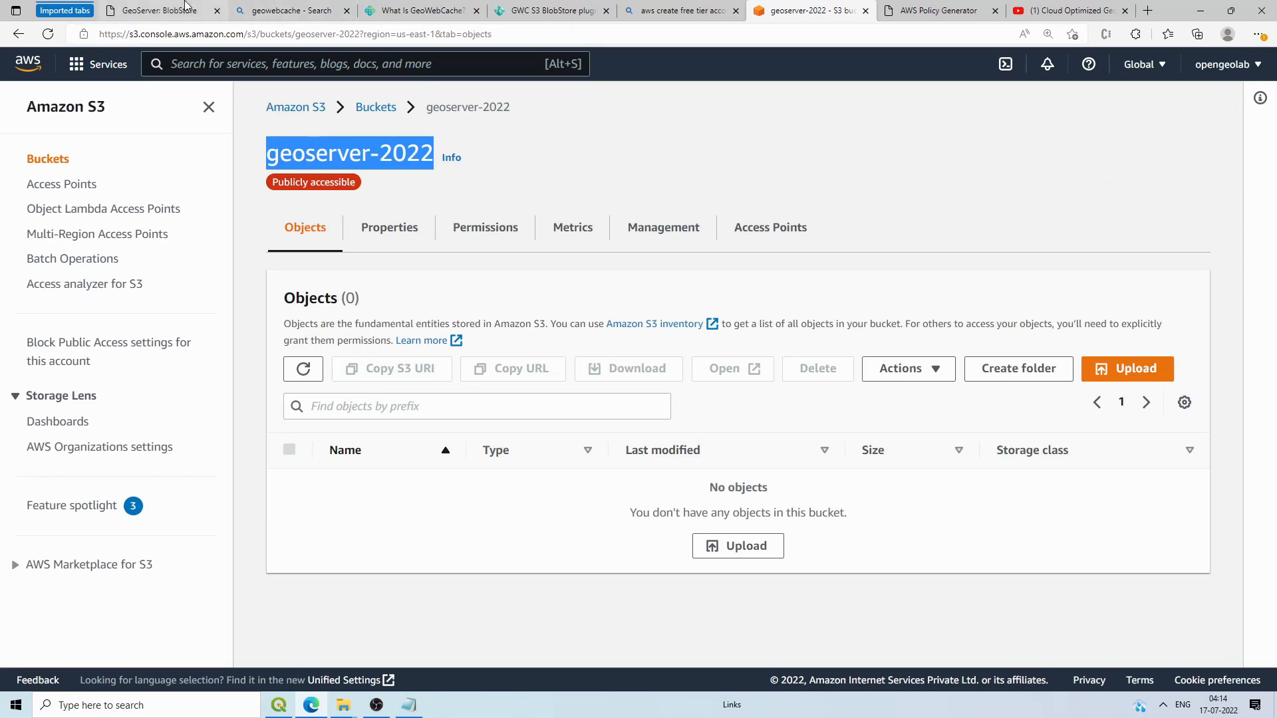
{"action": "left_click", "coordinate": [160, 10]}
{"action": "left_click", "coordinate": [276, 321]}
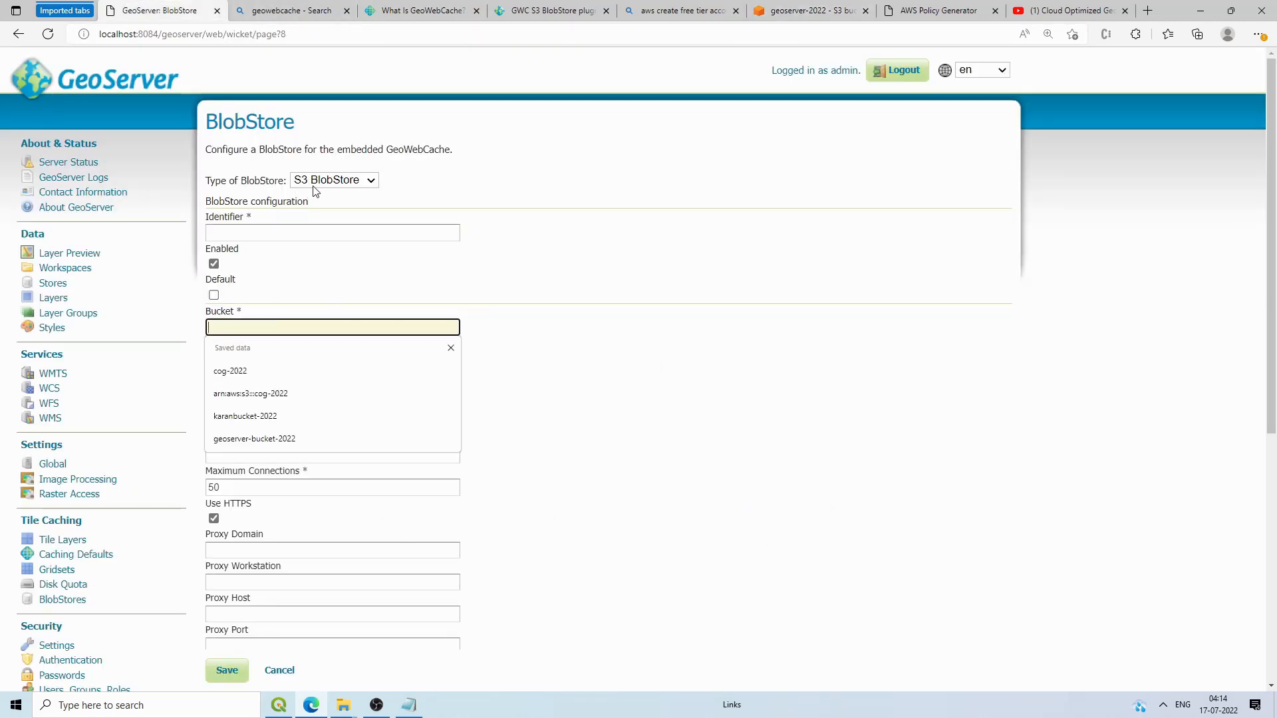
Step: Add a new BlobStore of type S3 BlobStore in GeoServer
{"action": "left_click", "coordinate": [62, 599]}
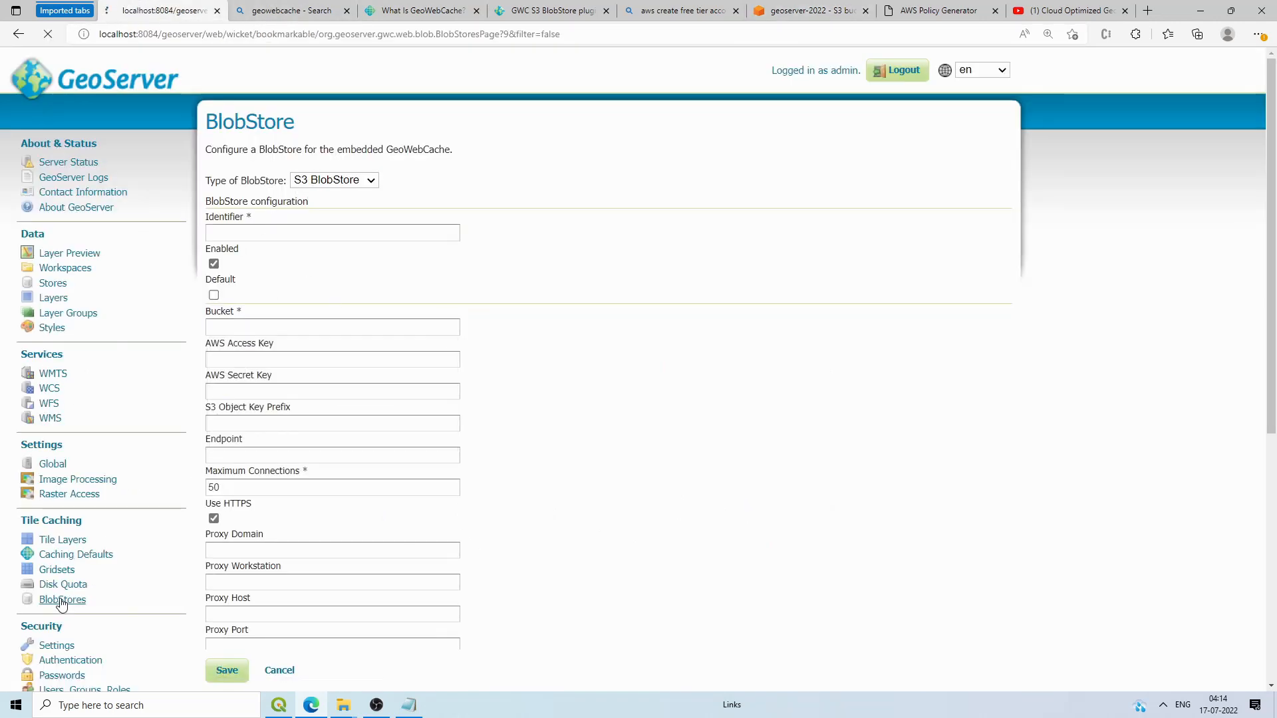
{"action": "left_click", "coordinate": [243, 167]}
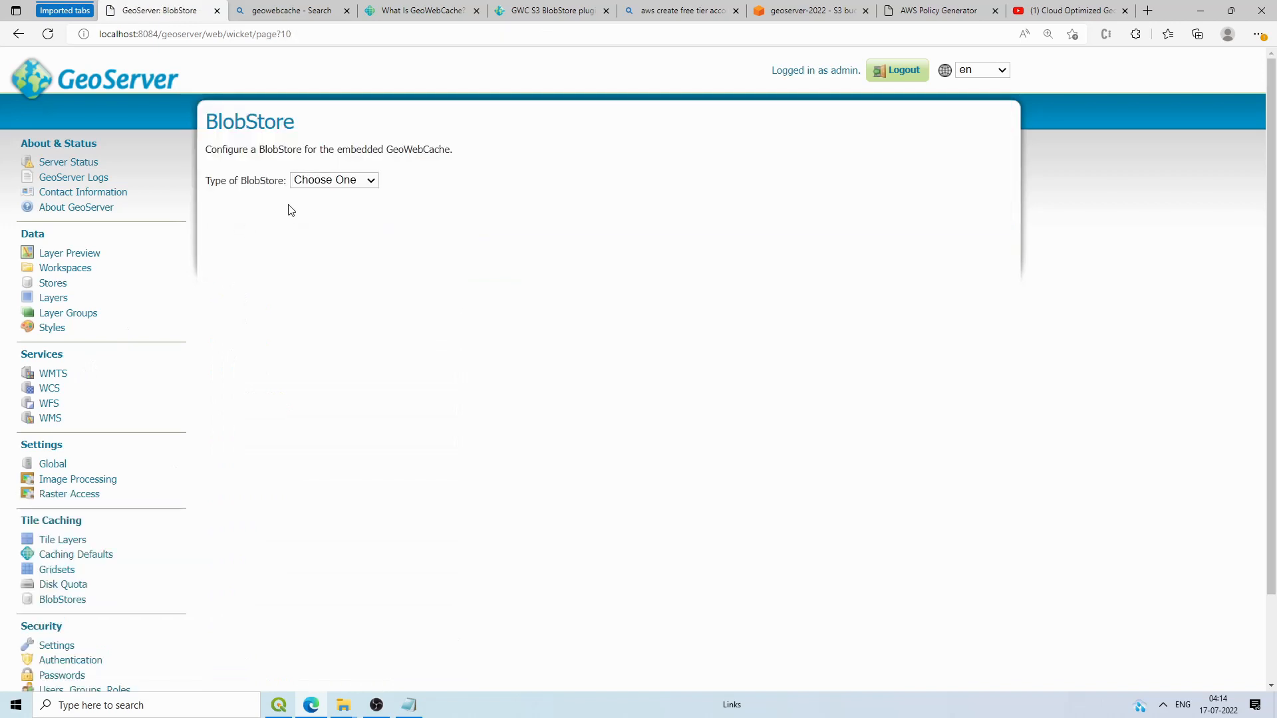
{"action": "left_click", "coordinate": [315, 182]}
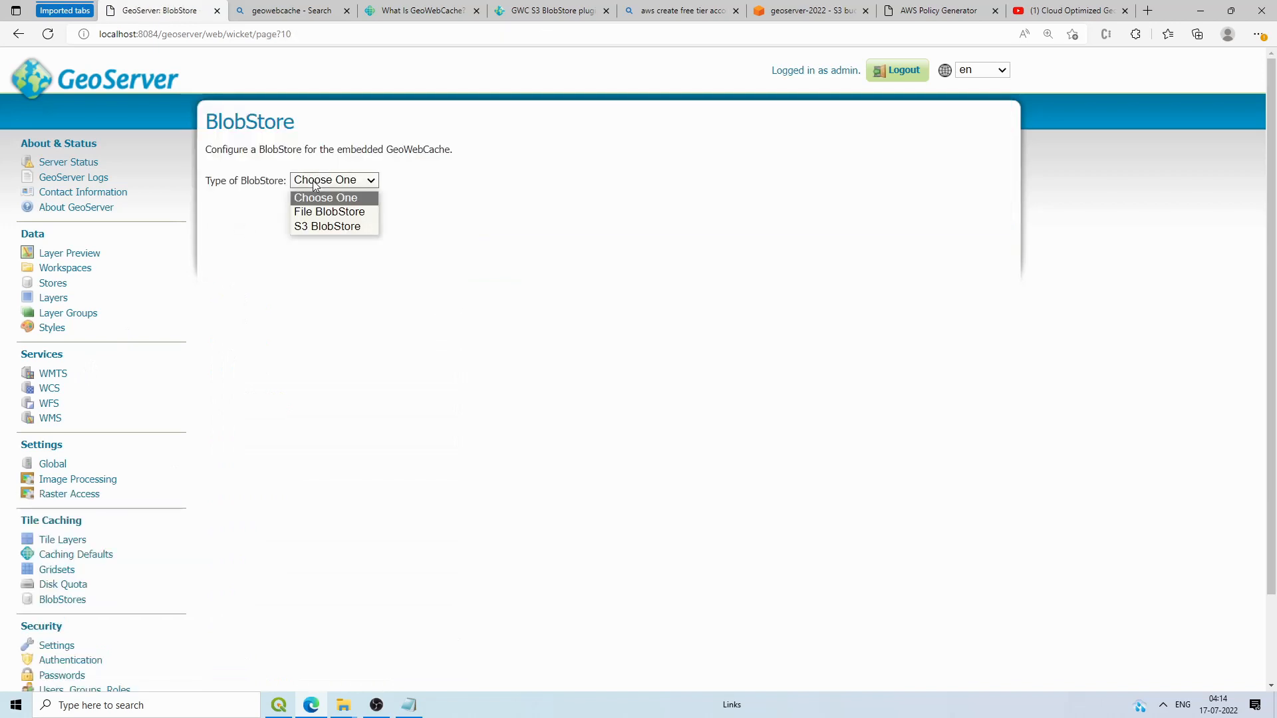
{"action": "left_click", "coordinate": [313, 226]}
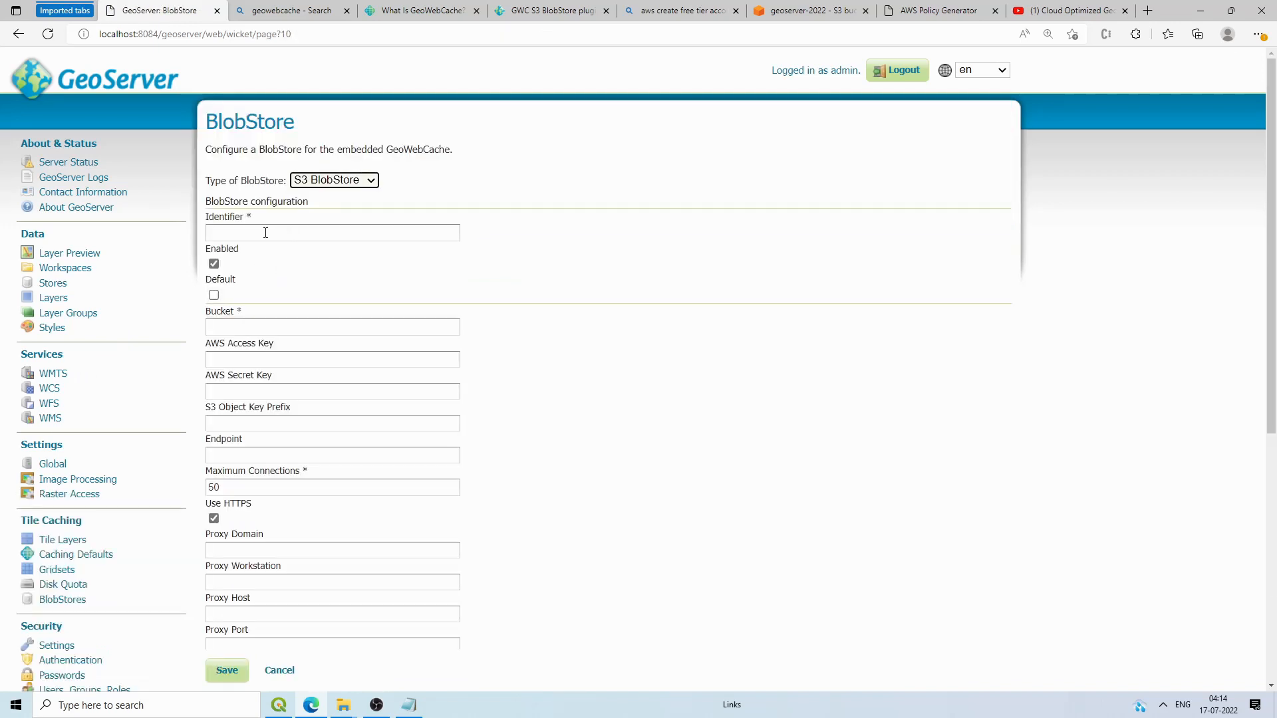
Step: Set the BlobStore identifier to gwc_data_s3 and the bucket to geoserver-2022
{"action": "left_click", "coordinate": [266, 232]}
{"action": "left_click", "coordinate": [261, 271]}
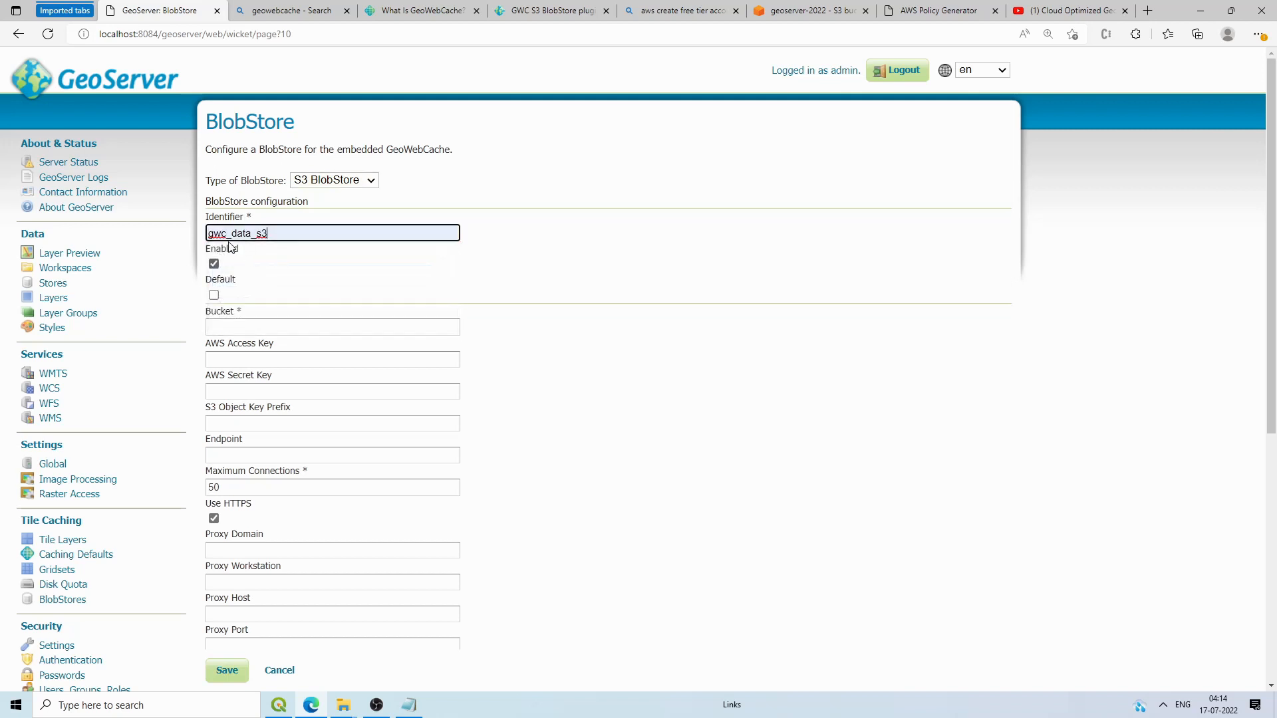
{"action": "left_click", "coordinate": [248, 326]}
{"action": "key", "text": "Down"}
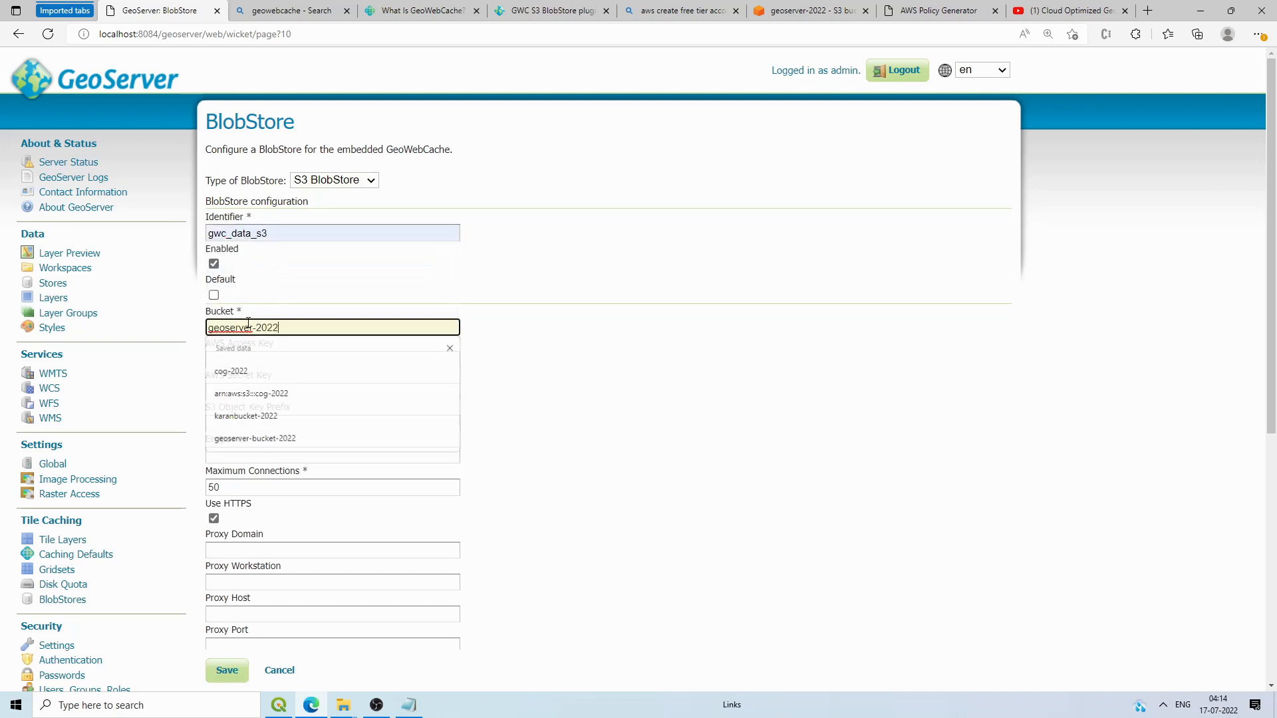
{"action": "key", "text": "Return"}
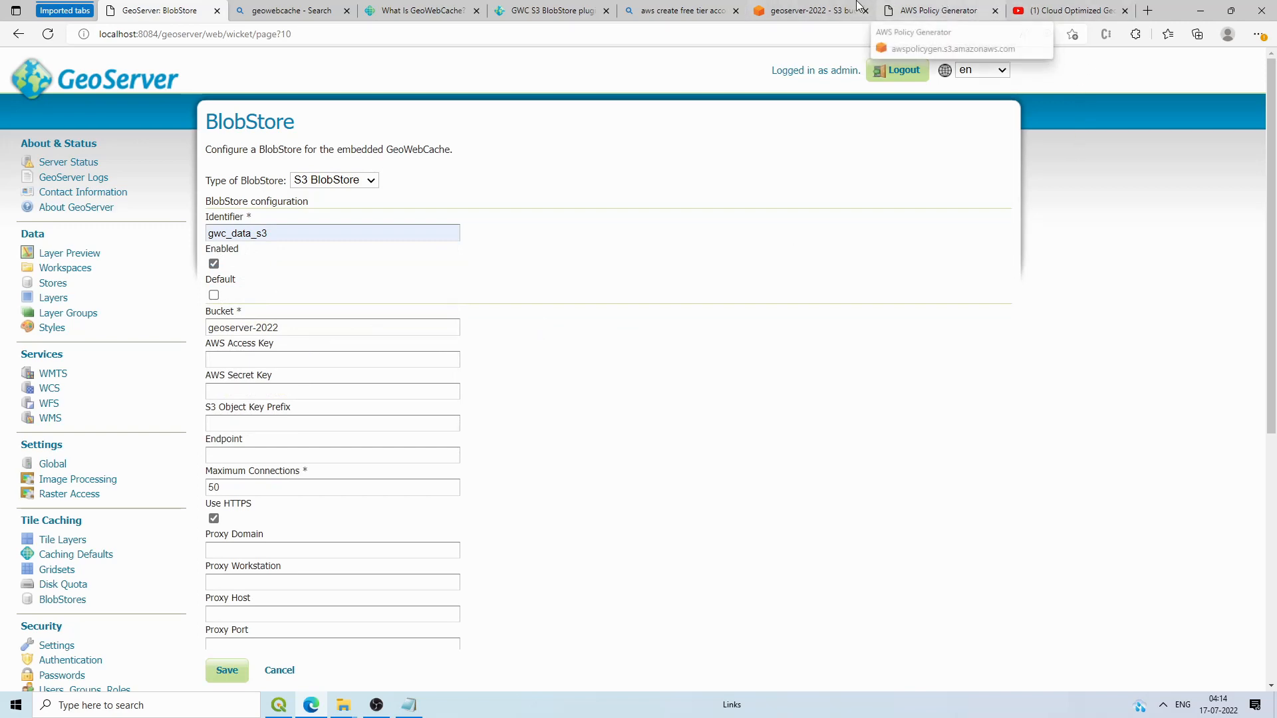
{"action": "left_click", "coordinate": [802, 11]}
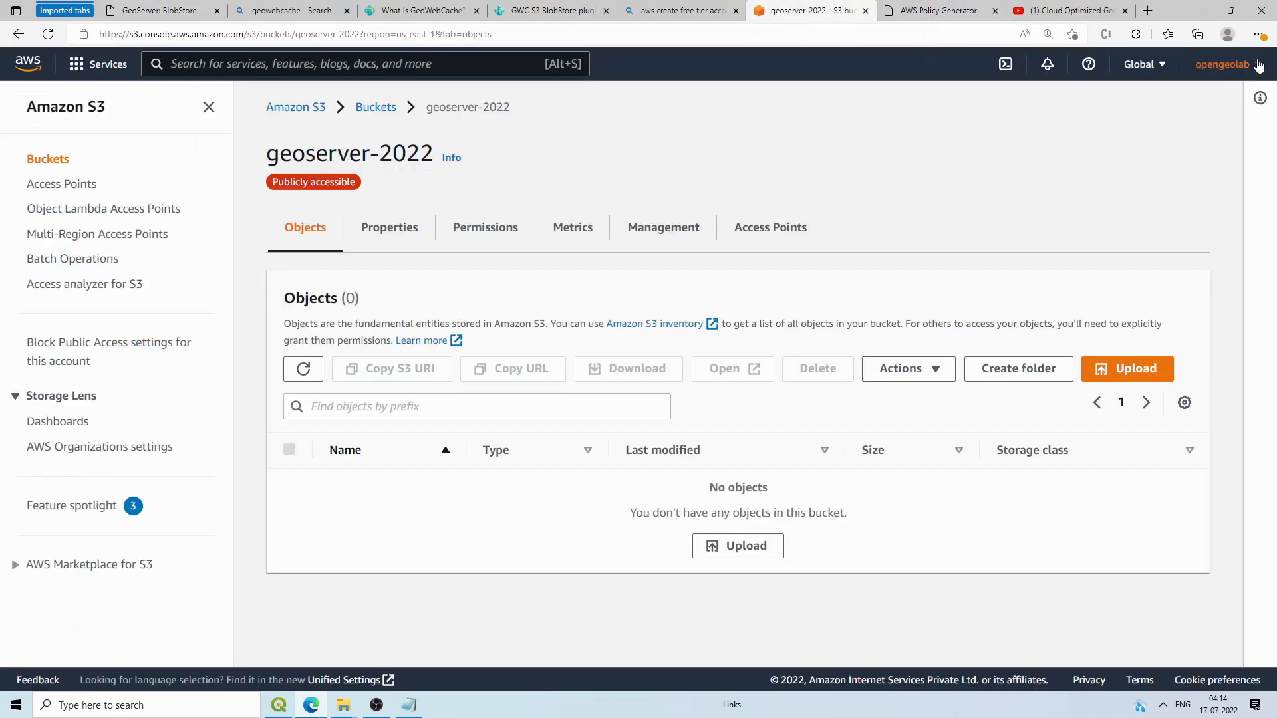
Step: Go to the account's Security credentials page and expand the Access keys section
{"action": "left_click", "coordinate": [1259, 64]}
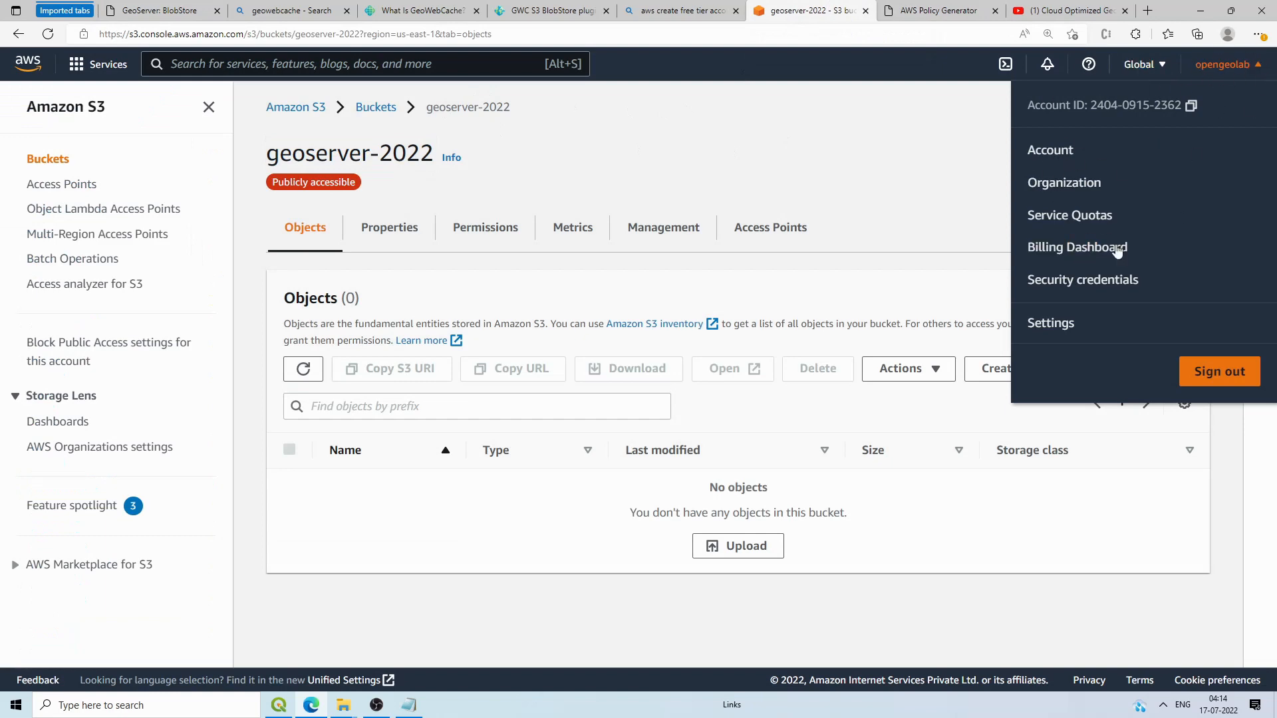
{"action": "left_click", "coordinate": [1085, 279]}
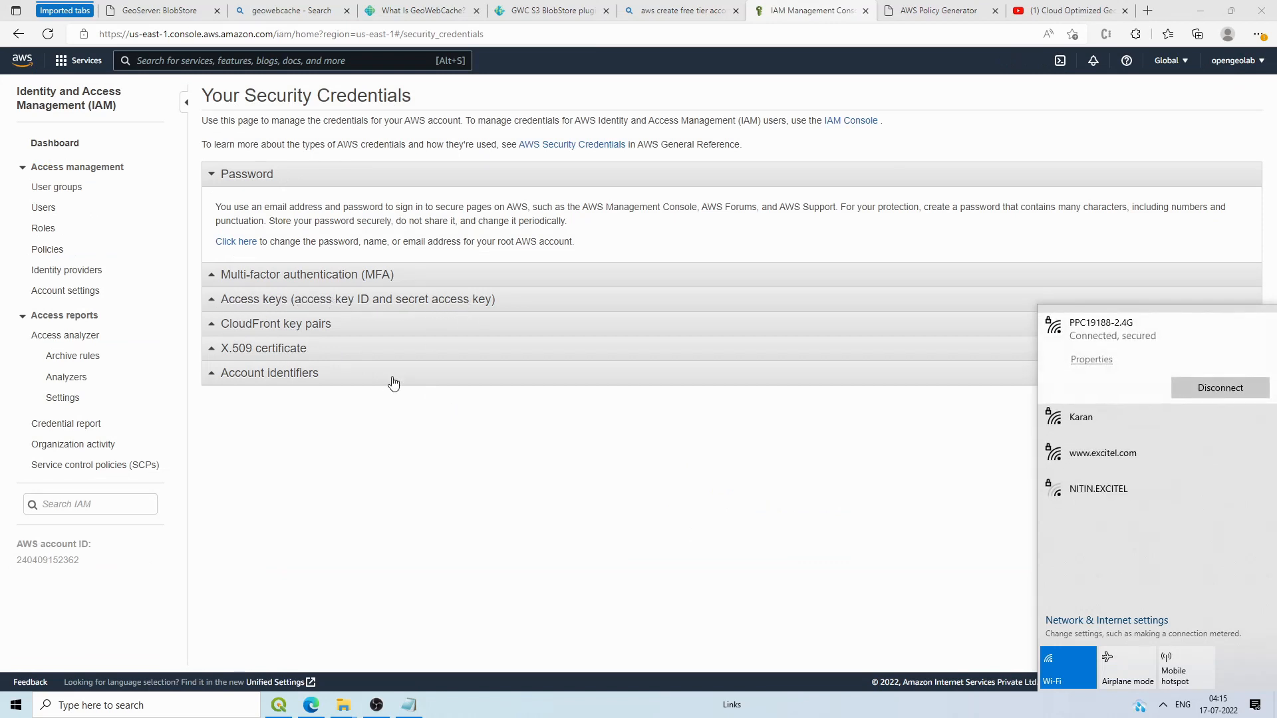
{"action": "left_click", "coordinate": [248, 300]}
{"action": "left_click", "coordinate": [248, 300]}
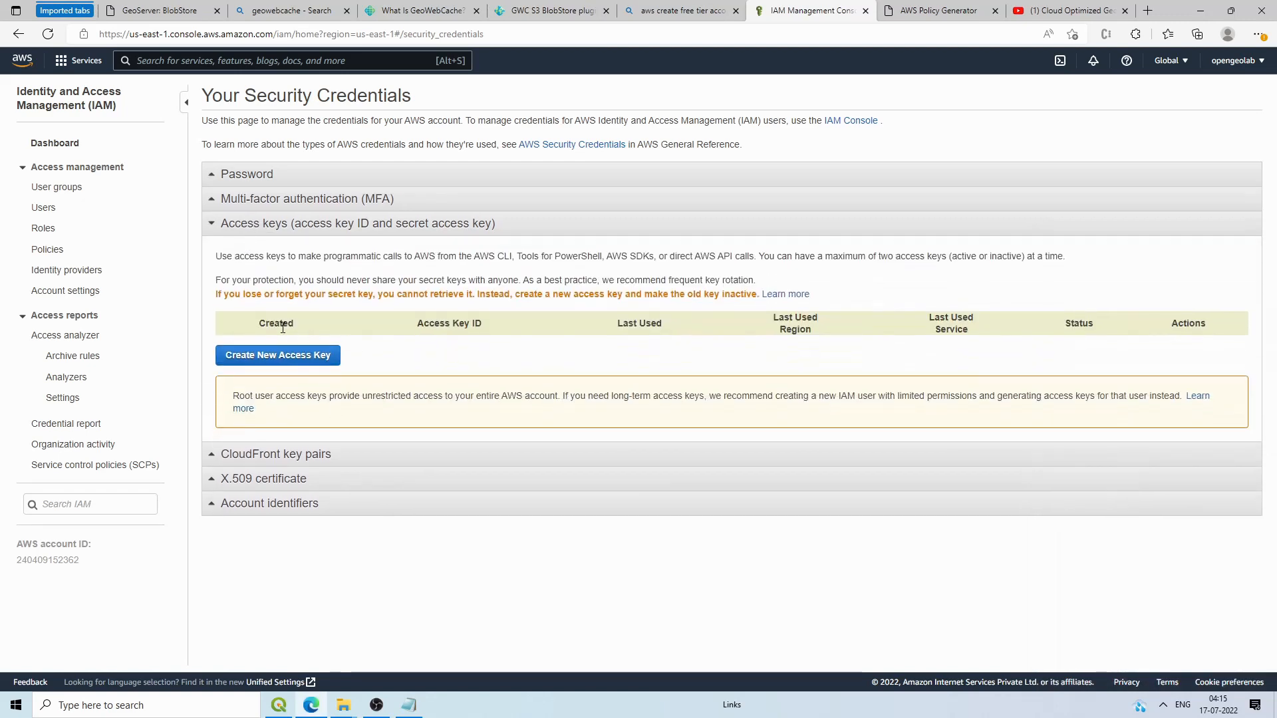
Step: Create a new access key and download its key file as rootkey (2).csv
{"action": "left_click", "coordinate": [318, 355]}
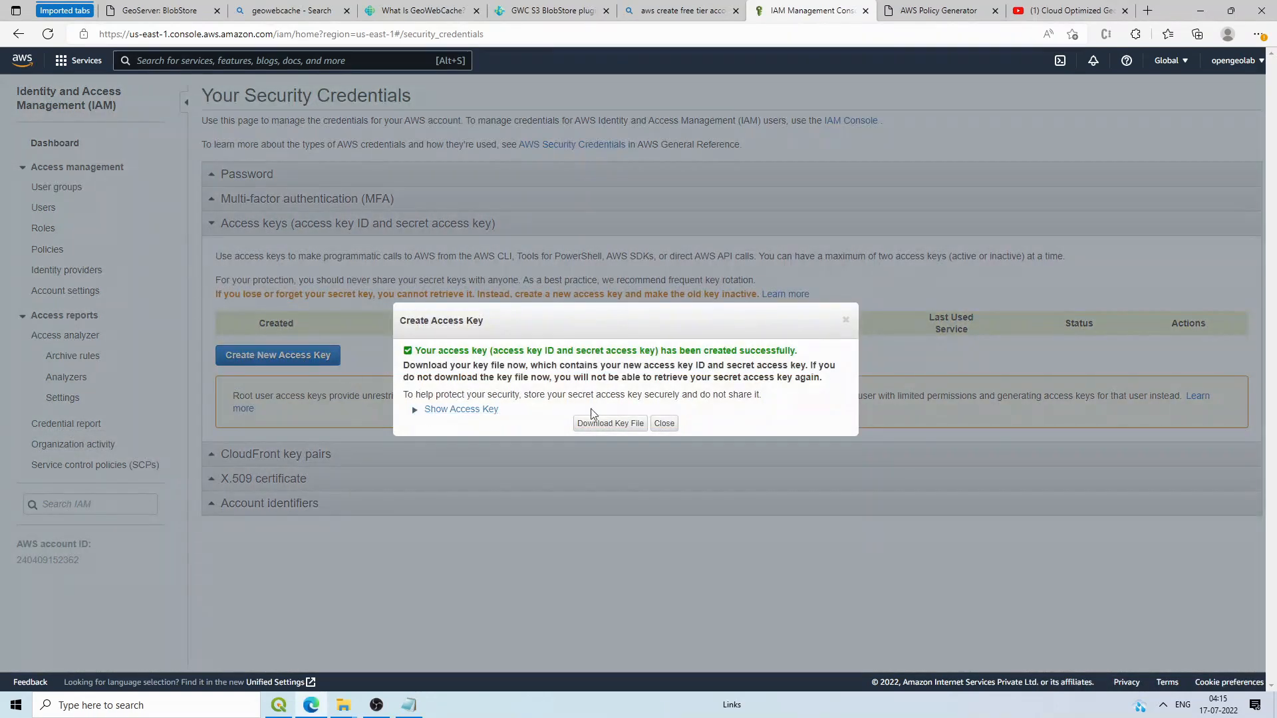
{"action": "left_click", "coordinate": [612, 426]}
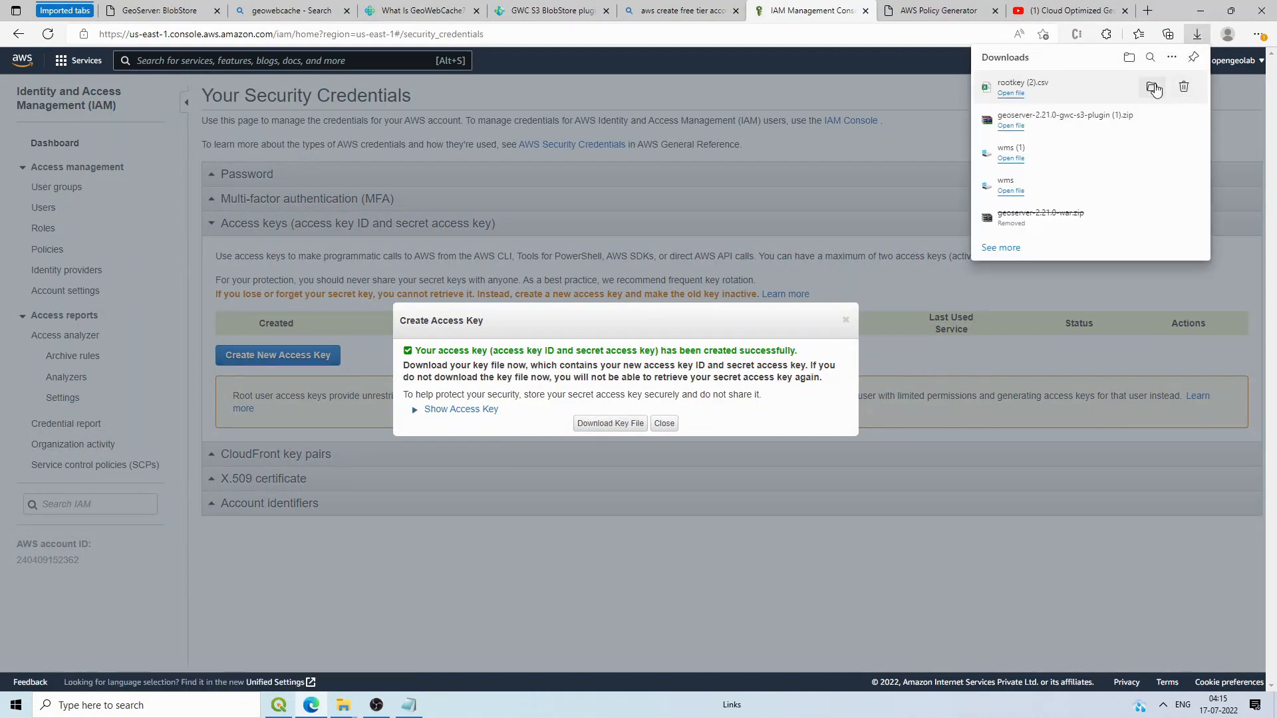
{"action": "left_click", "coordinate": [1152, 87]}
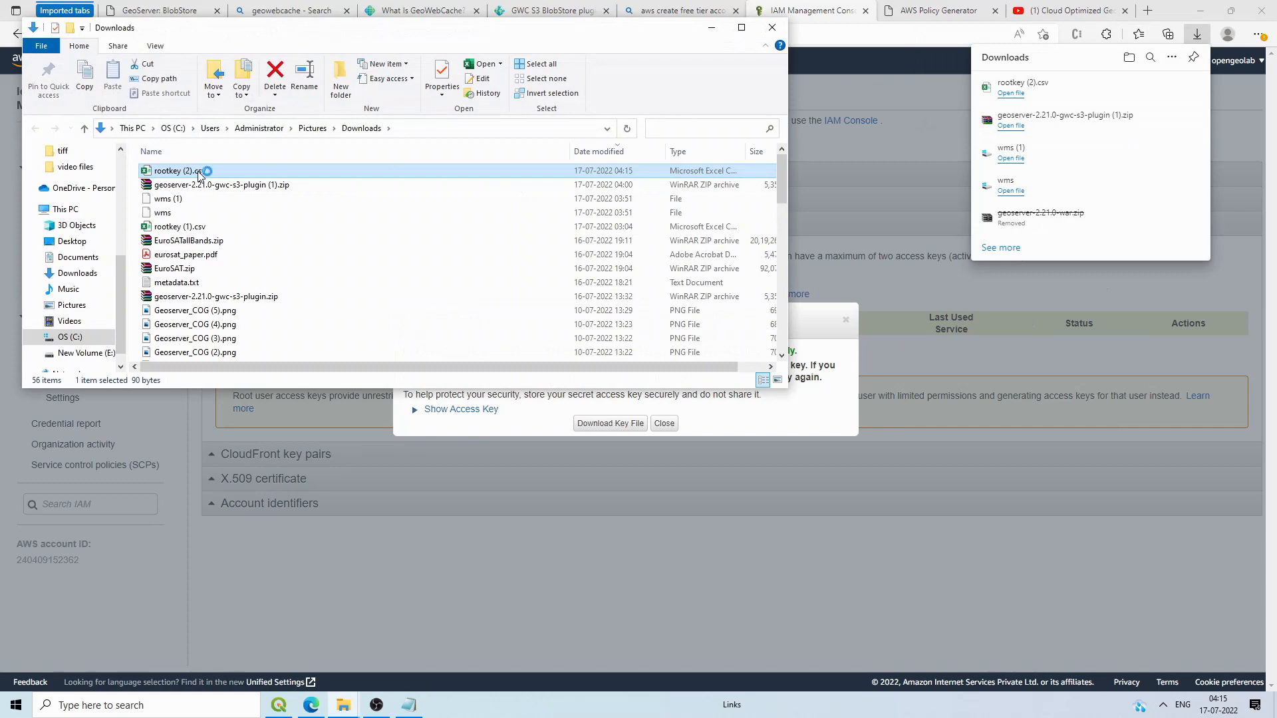
{"action": "left_click", "coordinate": [822, 333]}
{"action": "left_click", "coordinate": [844, 321]}
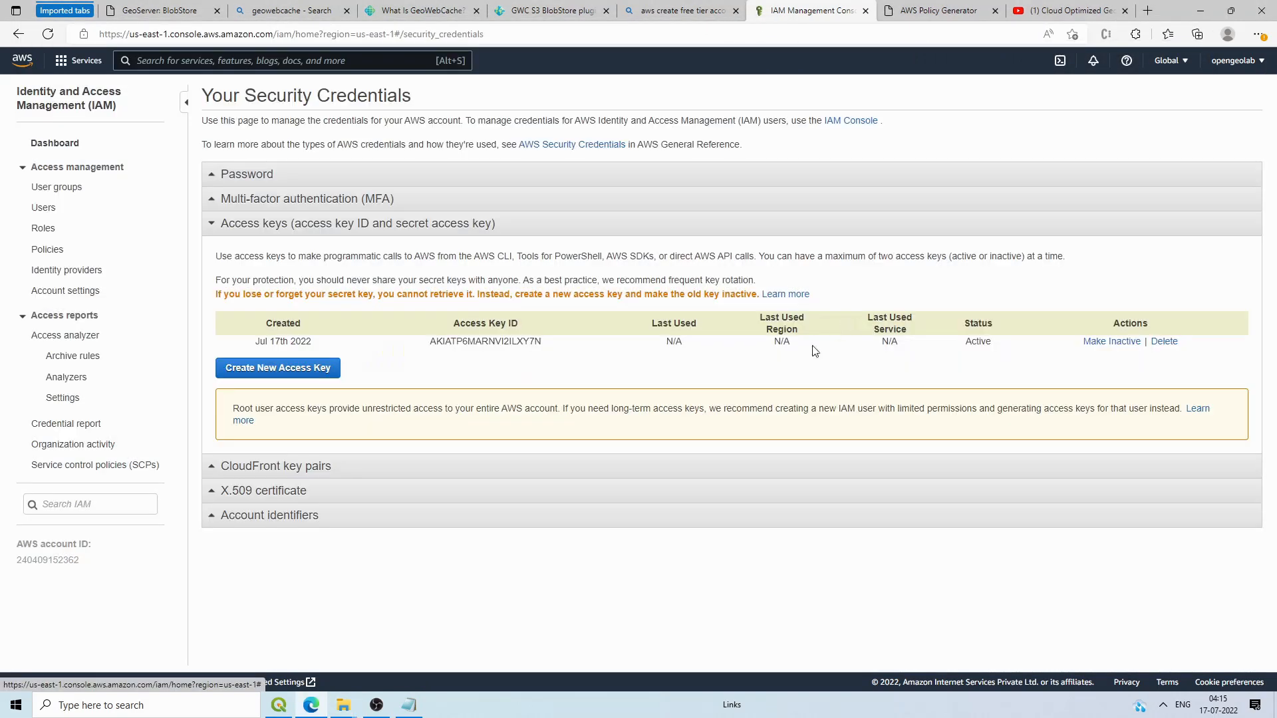
Step: Select the new access key ID on the AWS page and focus GeoServer's AWS Access Key field
{"action": "left_click_drag", "start_coordinate": [429, 341], "coordinate": [576, 348]}
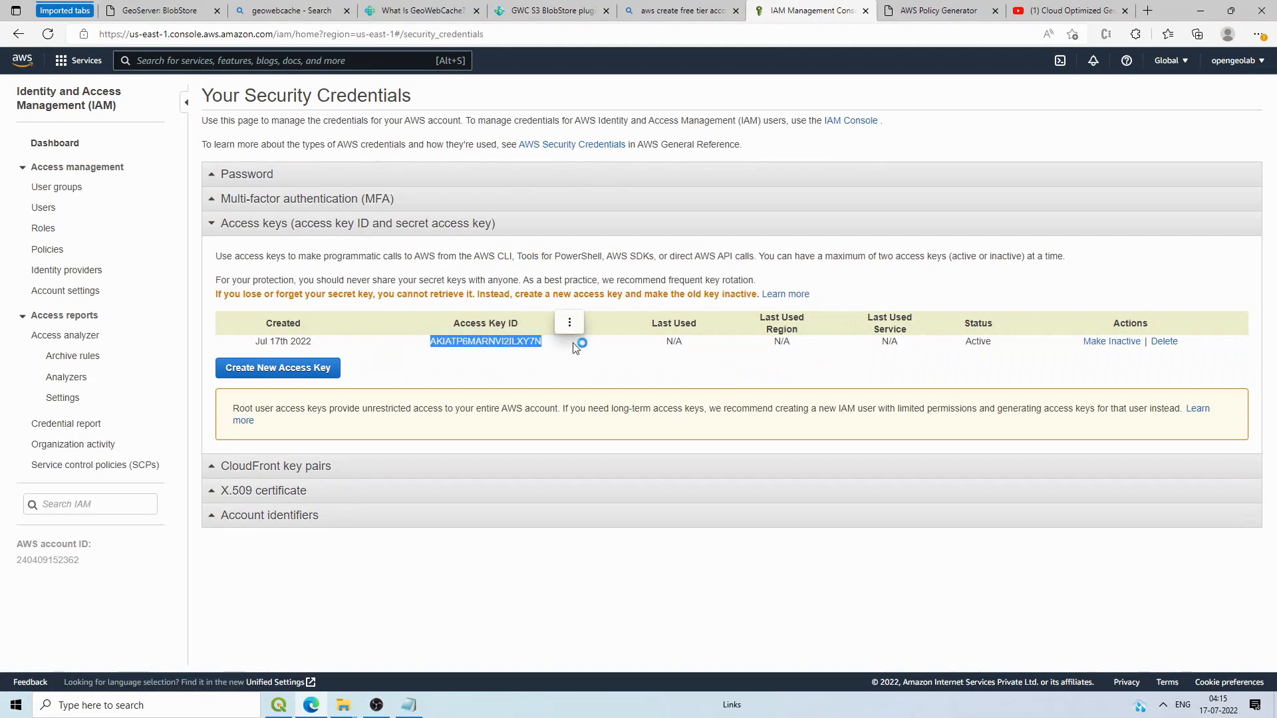
{"action": "left_click", "coordinate": [576, 347]}
{"action": "left_click", "coordinate": [160, 5]}
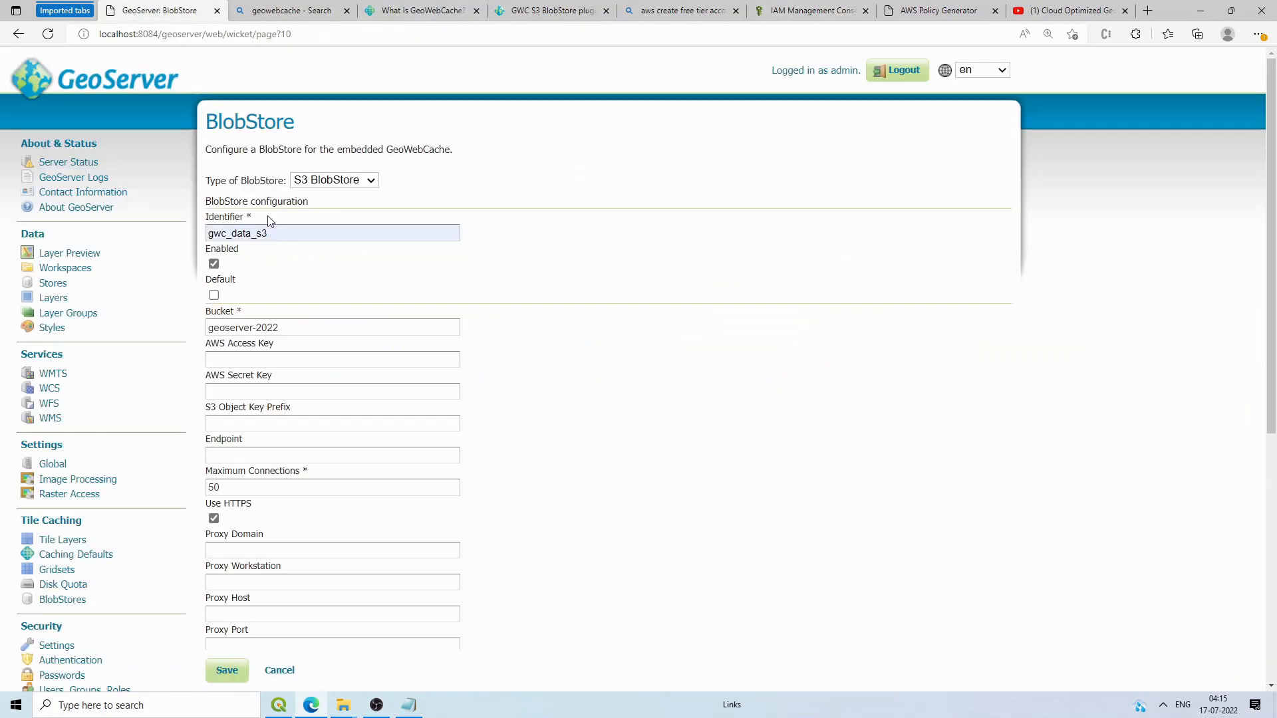
{"action": "left_click", "coordinate": [272, 358]}
{"action": "left_click", "coordinate": [537, 364]}
Step: Open rootkey (2).csv in Excel and paste its access key into the AWS Access Key field
{"action": "left_click", "coordinate": [342, 705]}
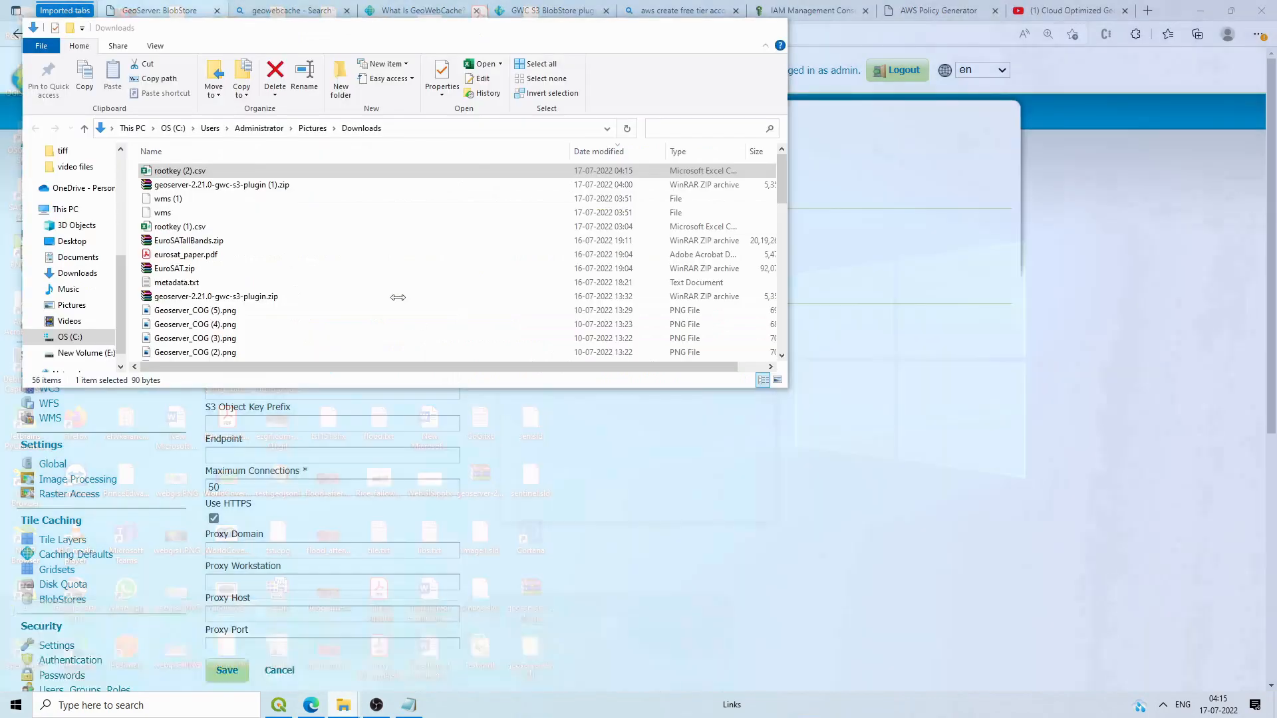
{"action": "left_click", "coordinate": [648, 655]}
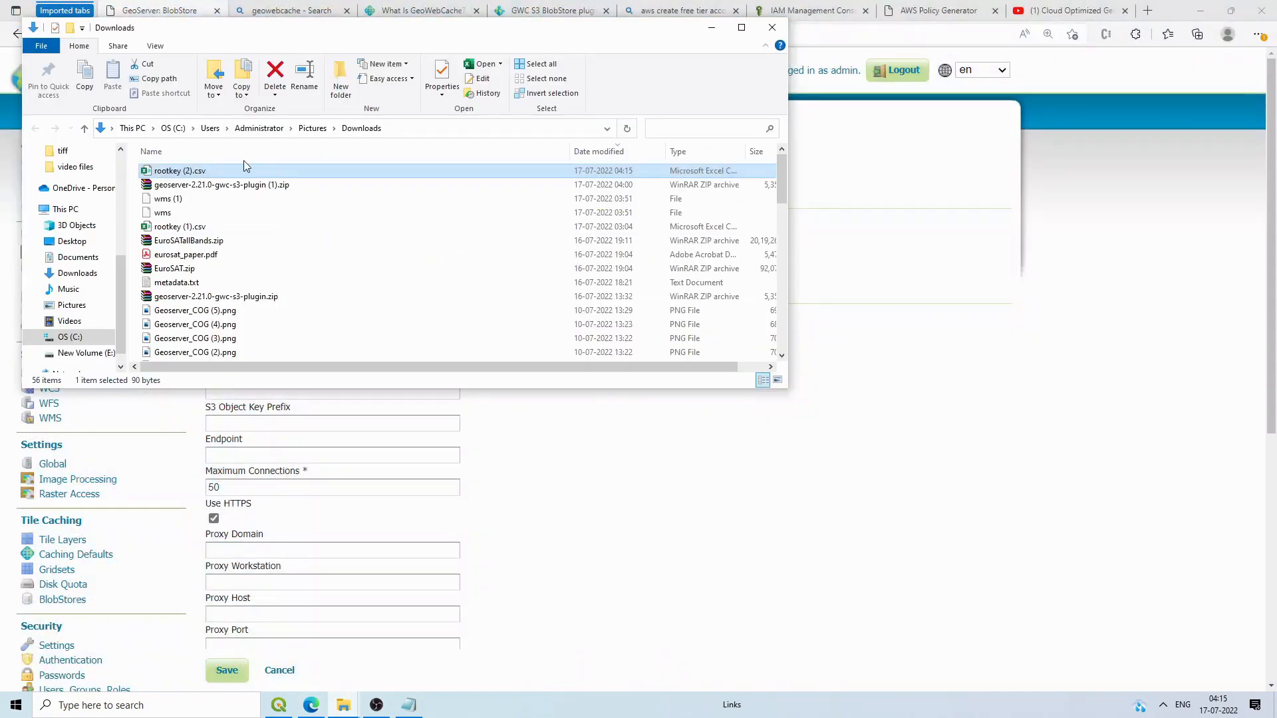
{"action": "double_click", "coordinate": [246, 170]}
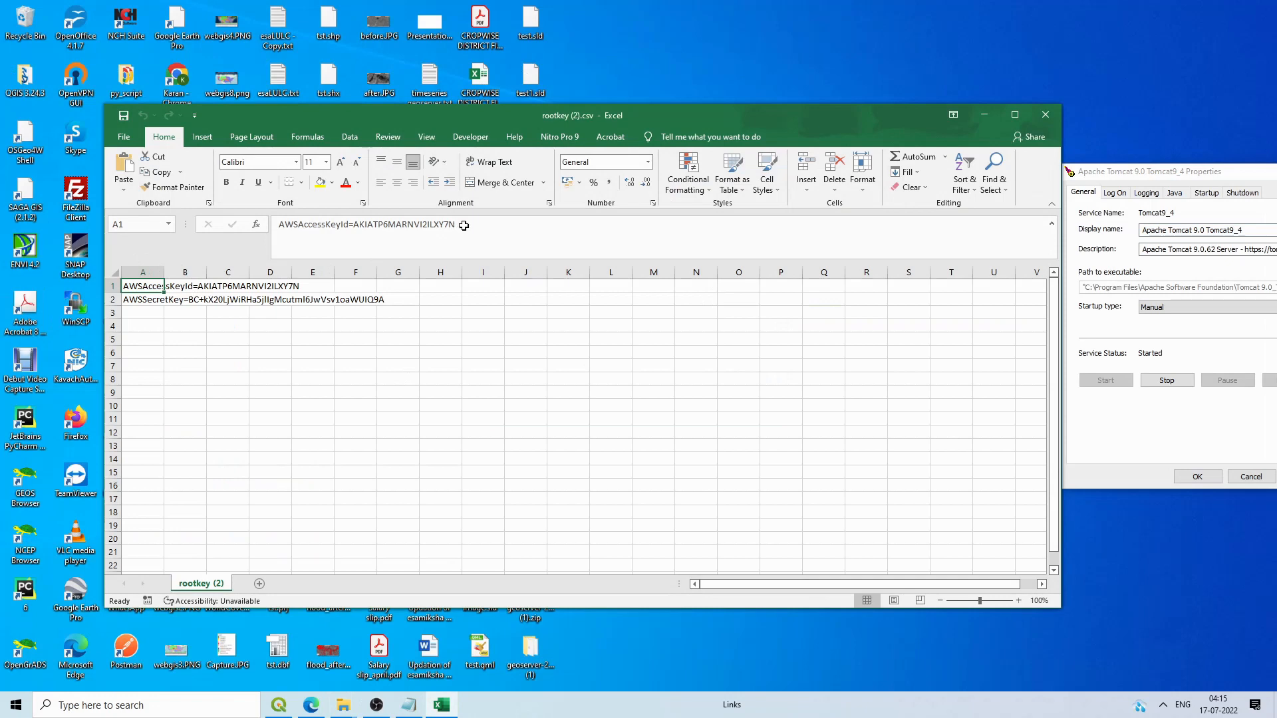
{"action": "double_click", "coordinate": [178, 286]}
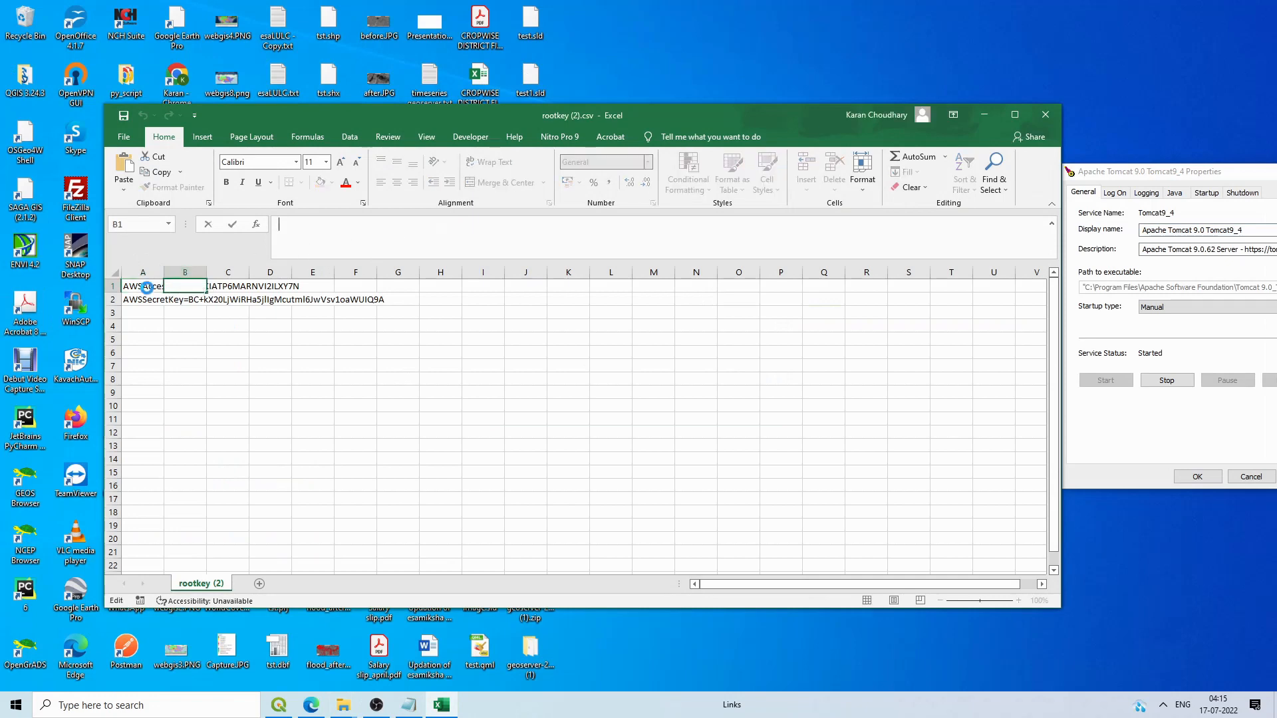
{"action": "left_click", "coordinate": [147, 287]}
{"action": "left_click_drag", "start_coordinate": [455, 225], "coordinate": [357, 224]}
{"action": "key", "text": "ctrl+c"}
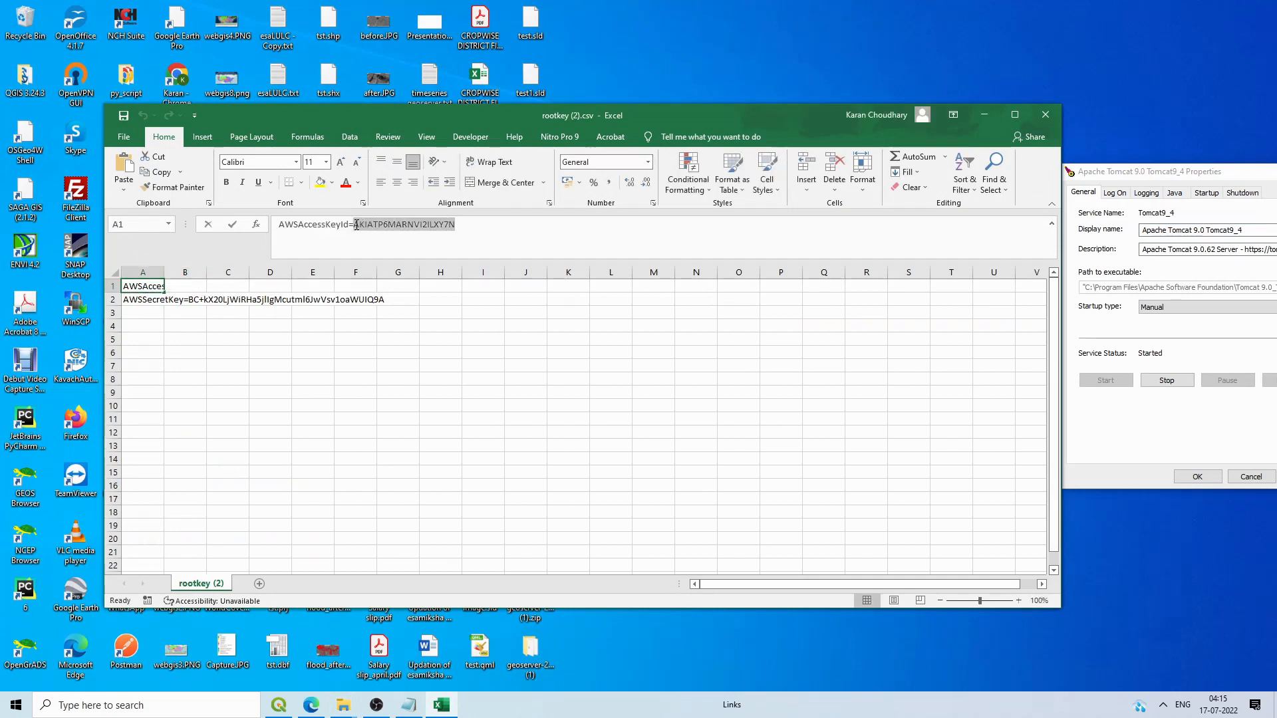
{"action": "left_click", "coordinate": [314, 708]}
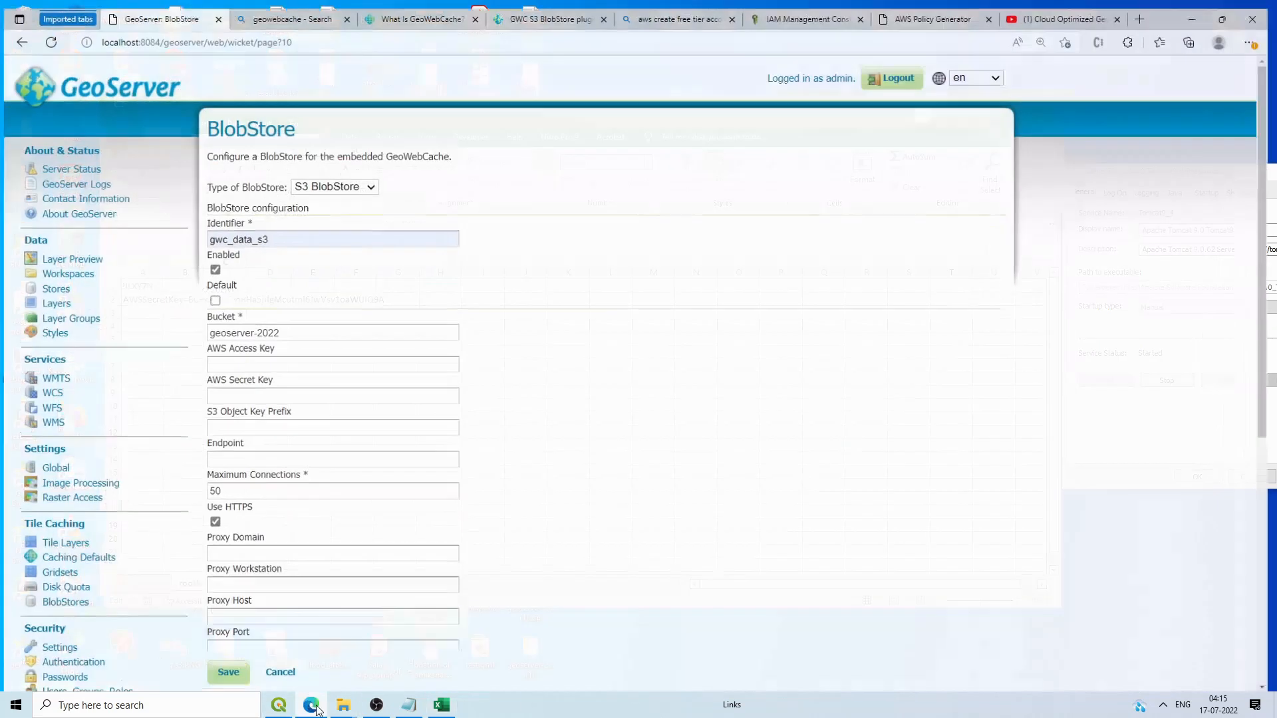
{"action": "left_click", "coordinate": [269, 358]}
{"action": "key", "text": "ctrl+v"}
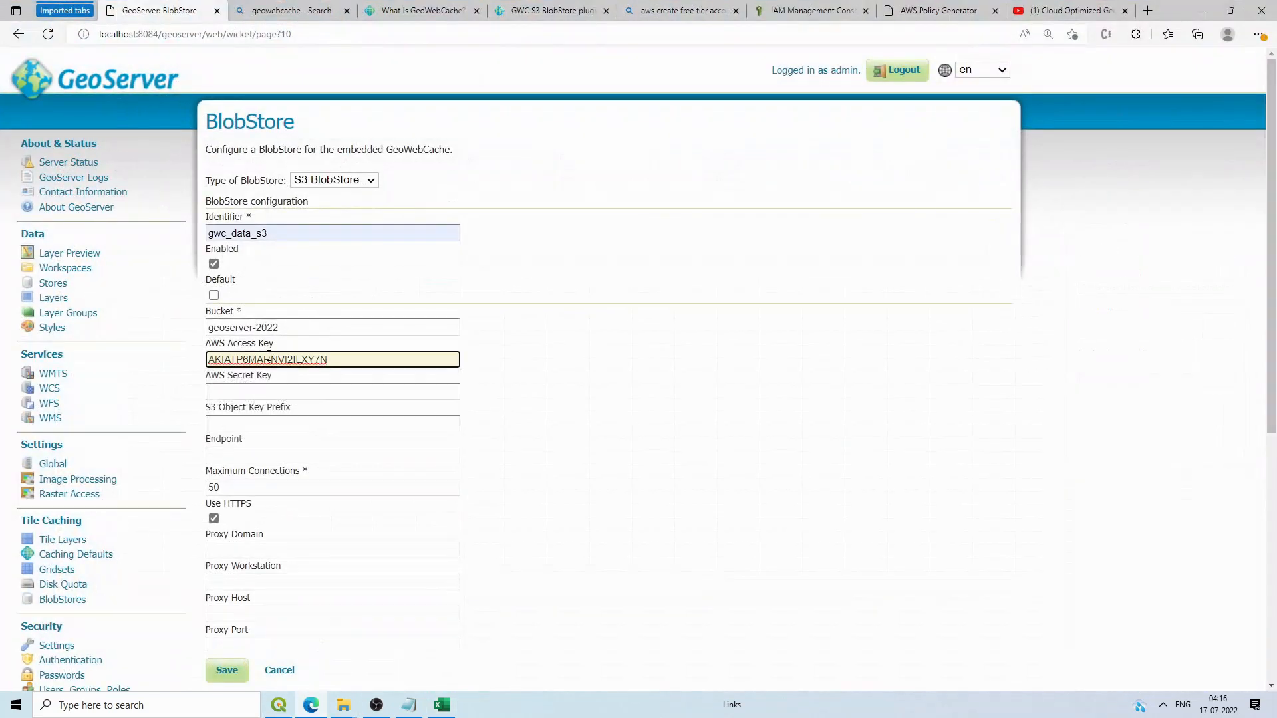
Step: Copy the secret key from cell A2 into GeoServer's AWS Secret Key field
{"action": "left_click", "coordinate": [441, 704]}
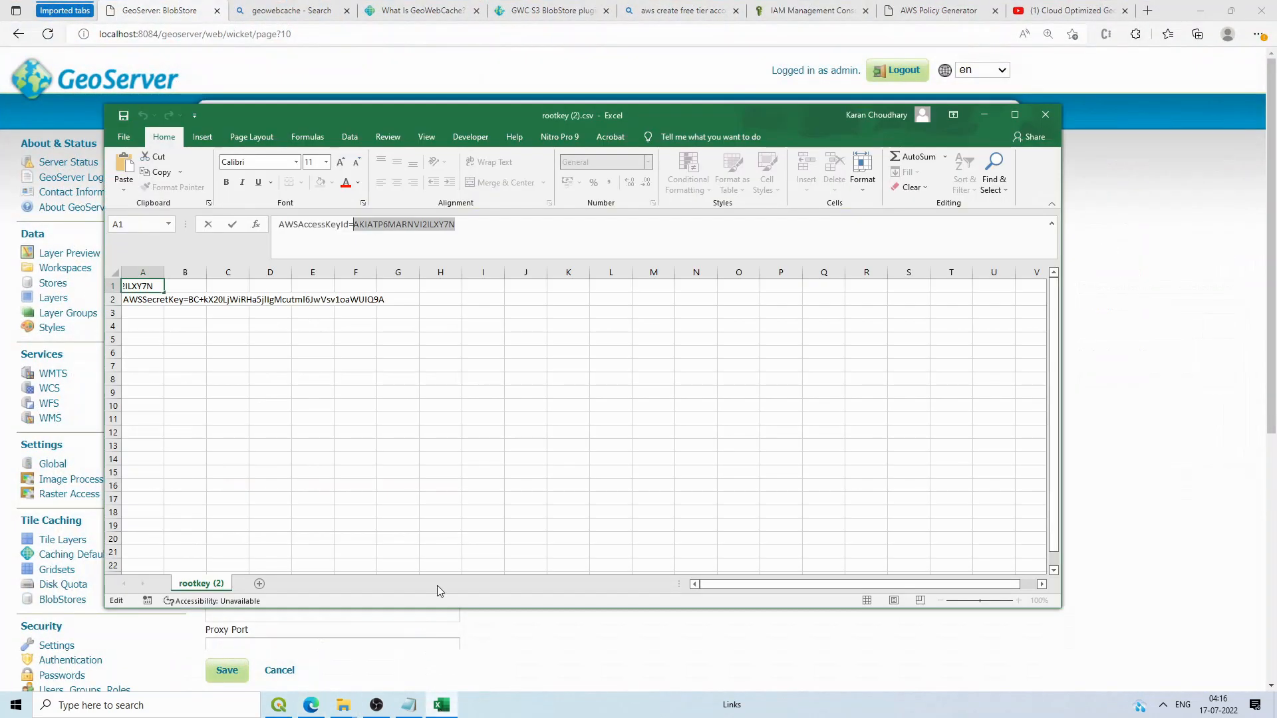
{"action": "left_click", "coordinate": [157, 299]}
{"action": "left_click_drag", "start_coordinate": [540, 225], "coordinate": [352, 229]}
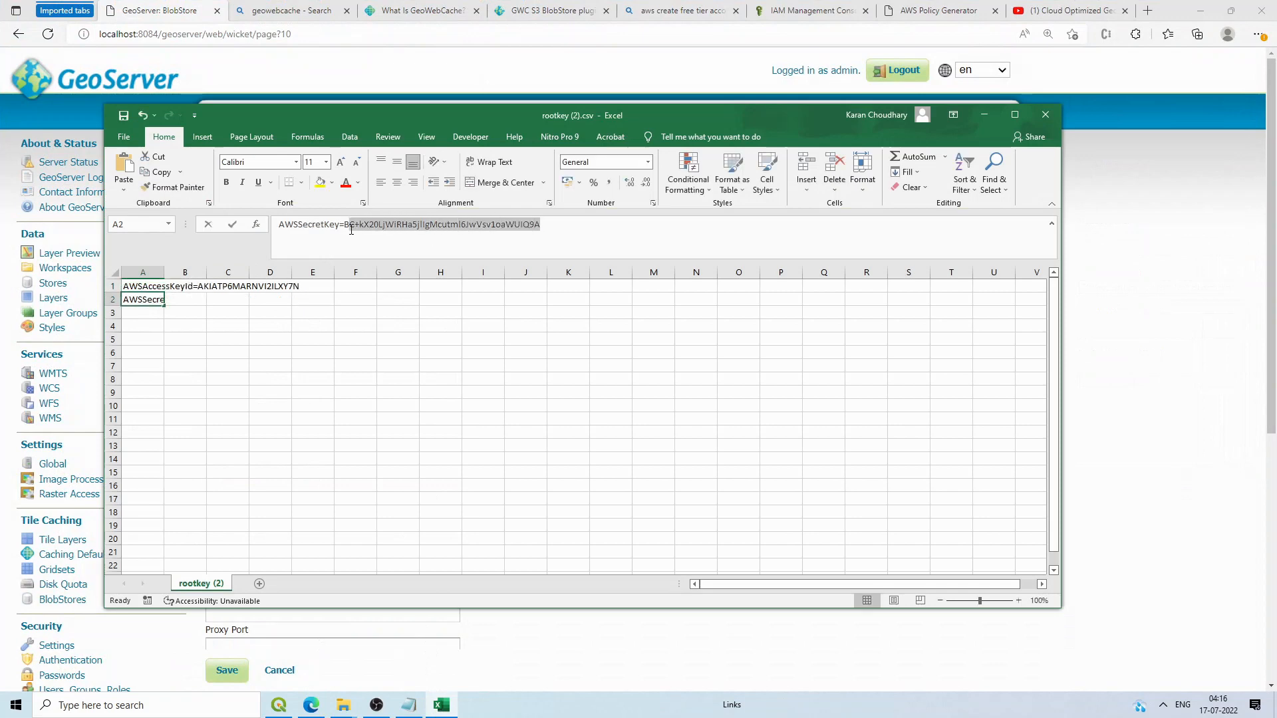
{"action": "left_click", "coordinate": [500, 649]}
{"action": "left_click", "coordinate": [305, 393]}
{"action": "key", "text": "ctrl+v"}
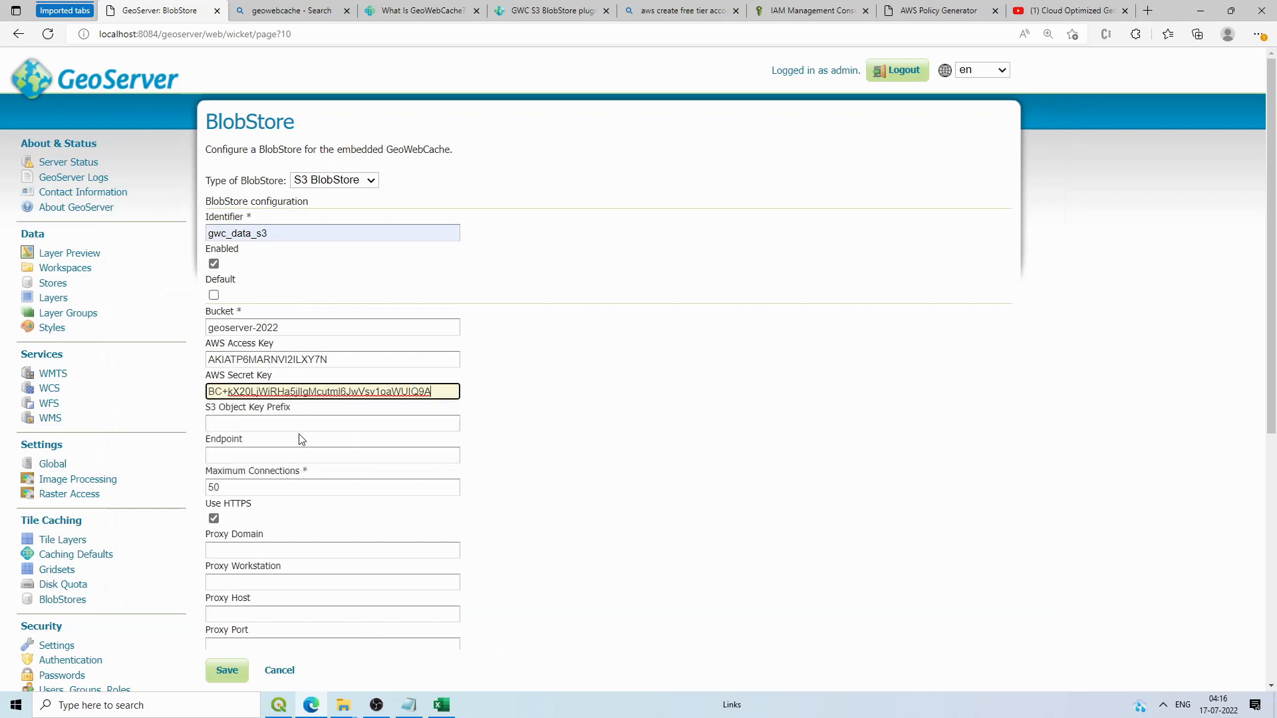
Step: Set the S3 Object Key Prefix to tiles
{"action": "left_click", "coordinate": [442, 705]}
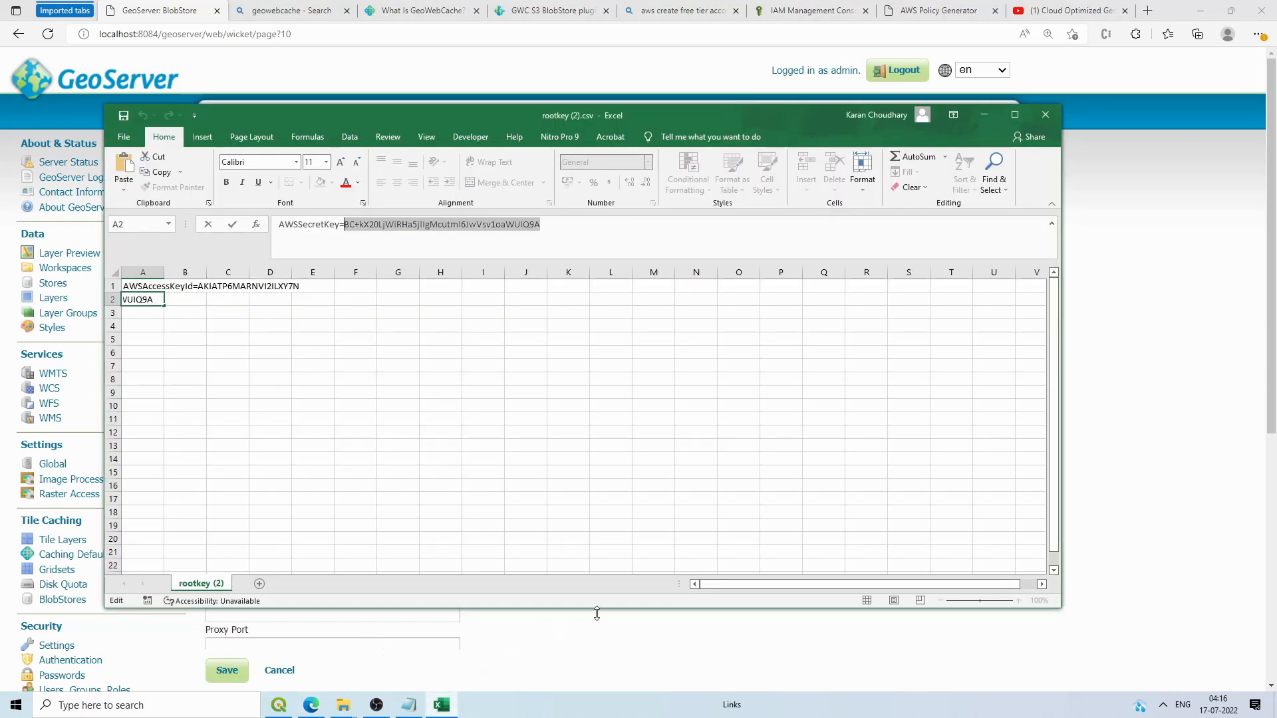
{"action": "key", "text": "alt+Tab"}
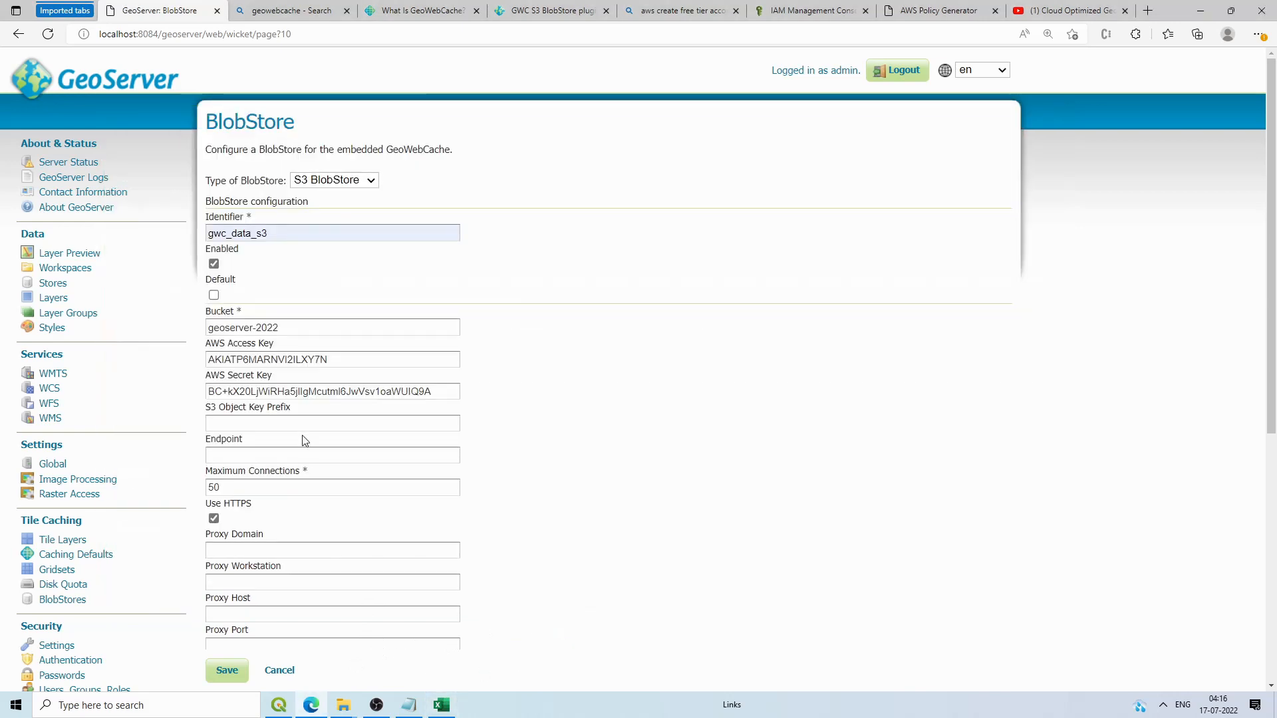
{"action": "left_click", "coordinate": [304, 424]}
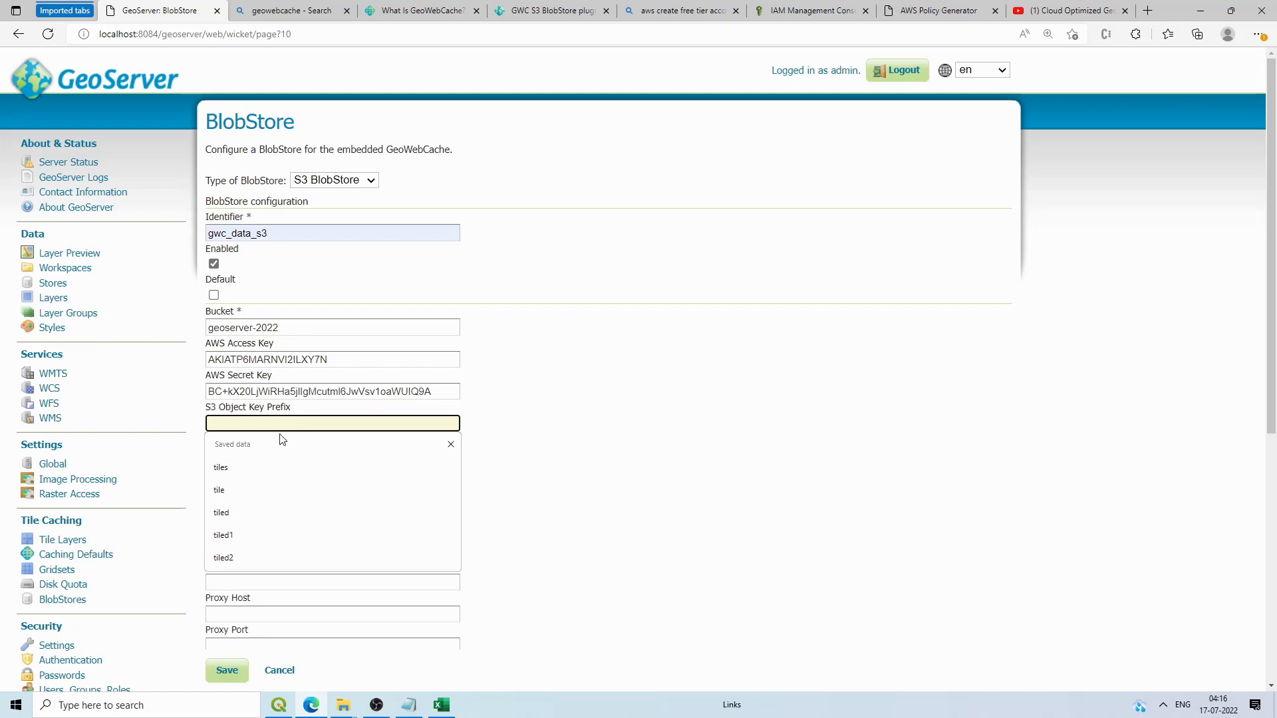
{"action": "left_click", "coordinate": [239, 469]}
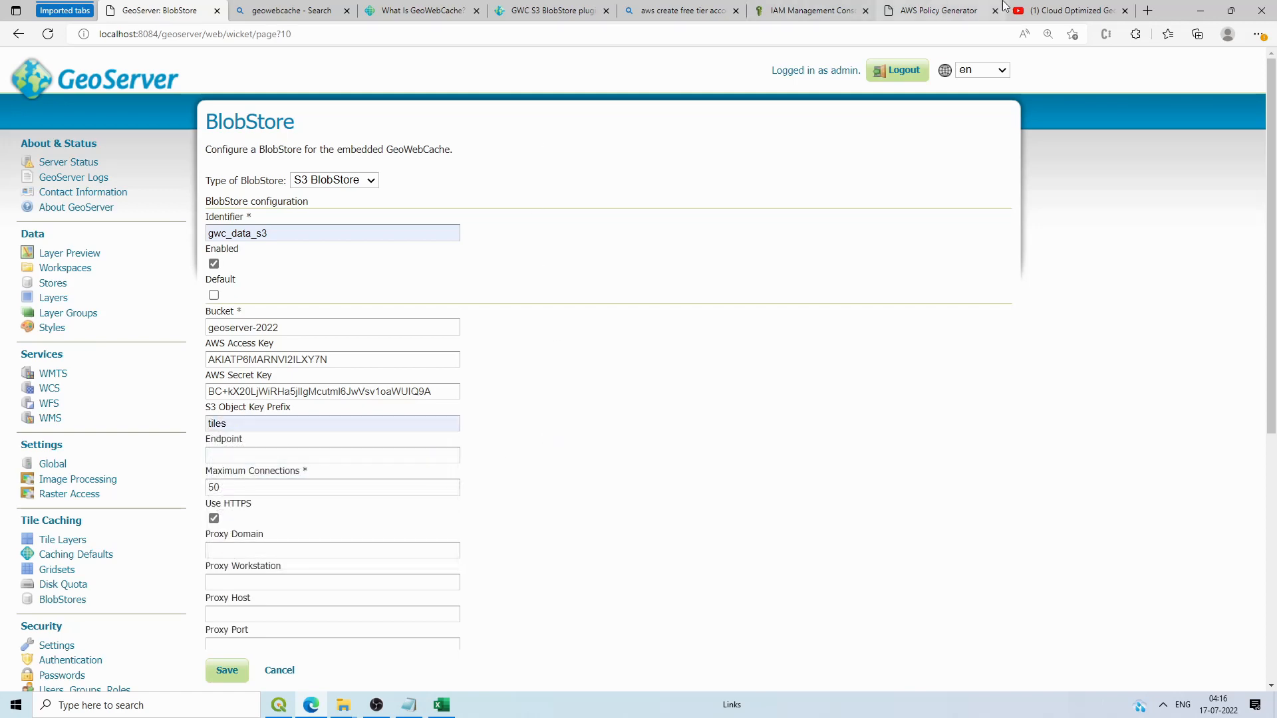
{"action": "left_click", "coordinate": [809, 10]}
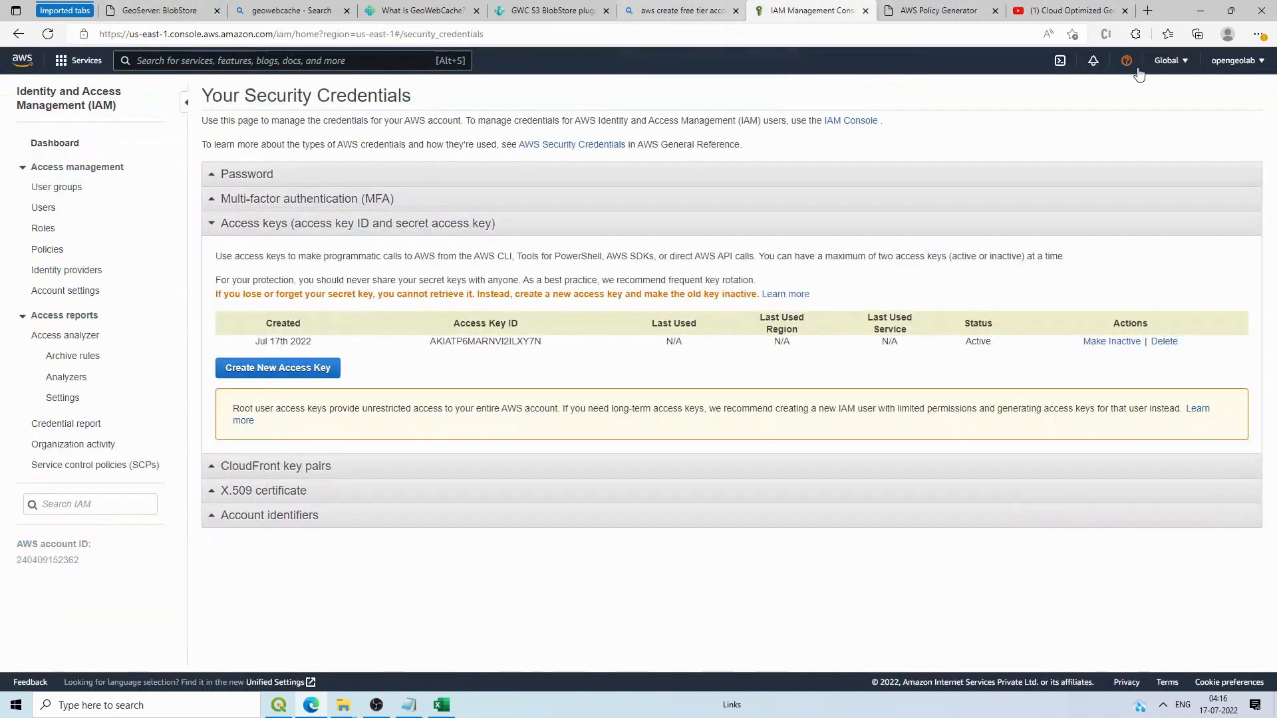
Step: Find S3 in the AWS console and open the geoserver-2022 bucket to confirm it's empty
{"action": "left_click", "coordinate": [269, 60]}
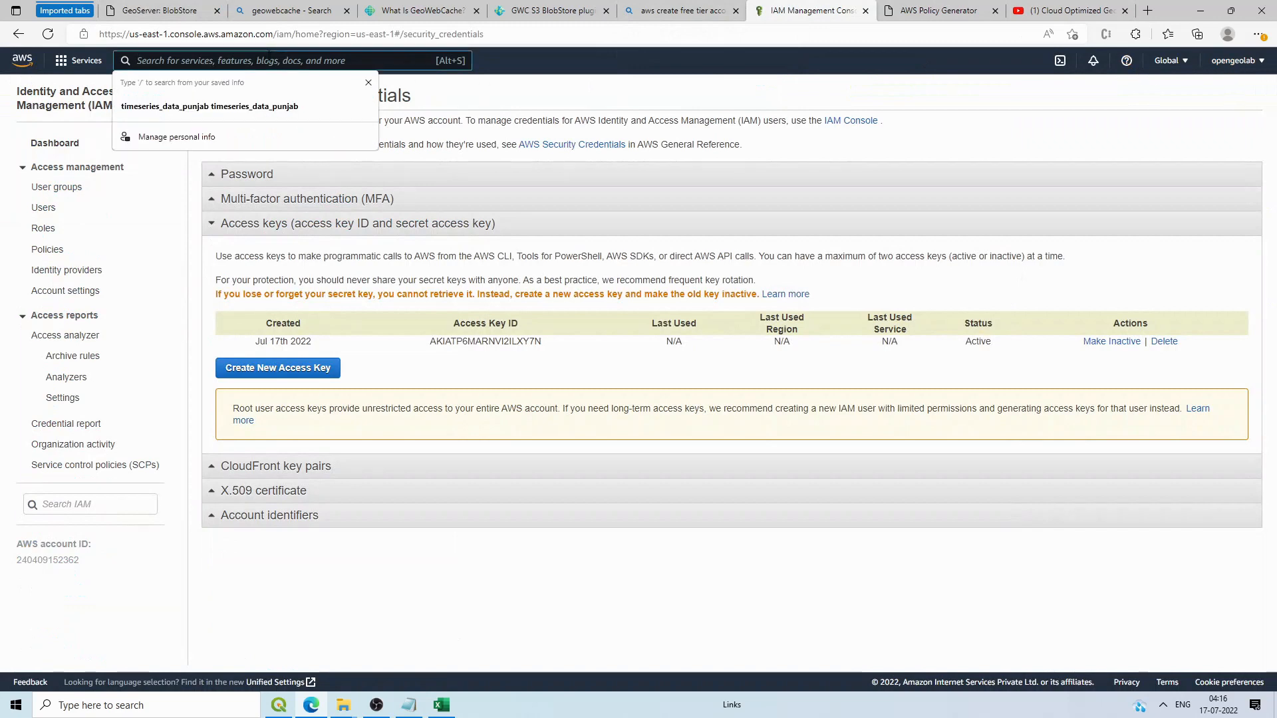
{"action": "type", "text": "s3"}
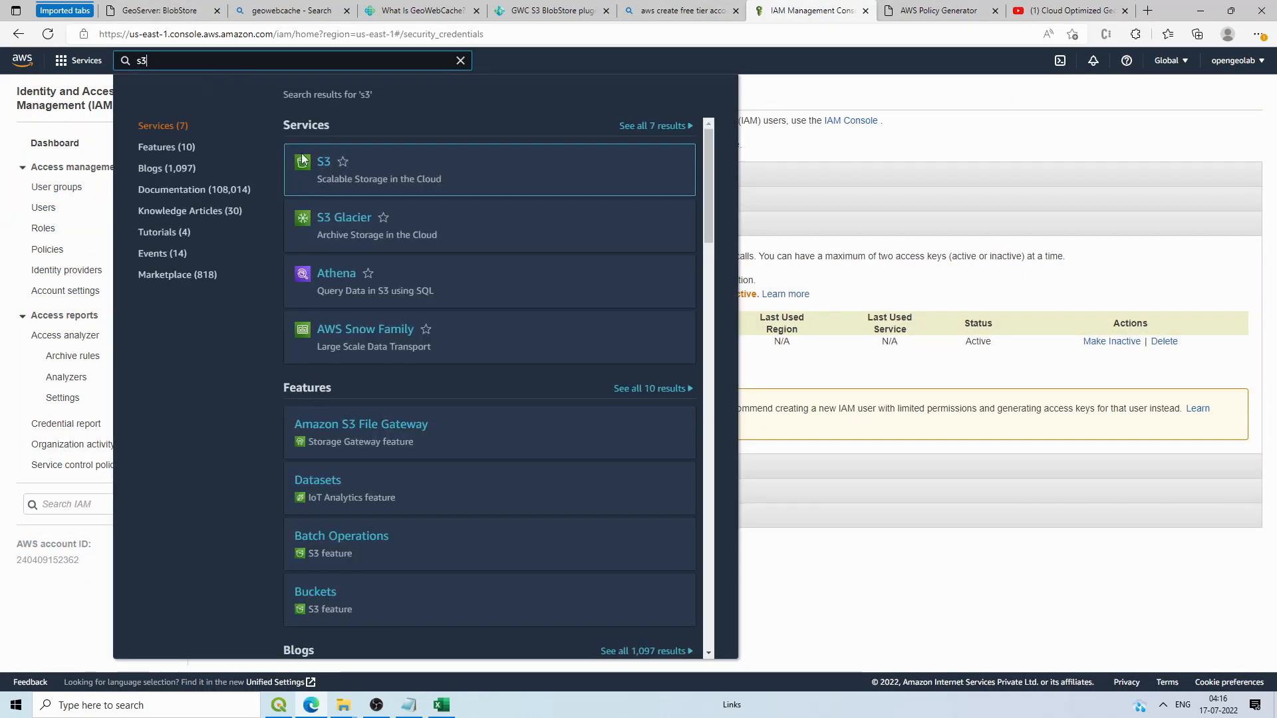
{"action": "mouse_move", "coordinate": [317, 181]}
{"action": "left_click", "coordinate": [311, 222]}
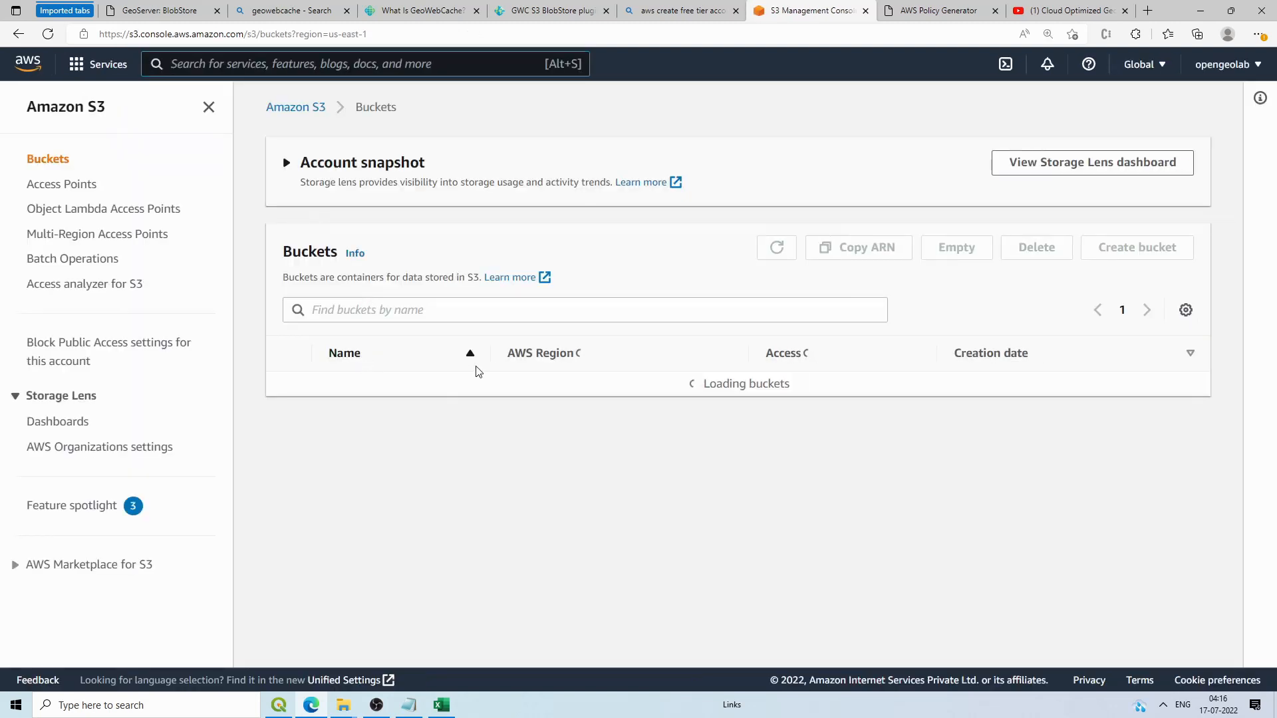
{"action": "left_click", "coordinate": [388, 383]}
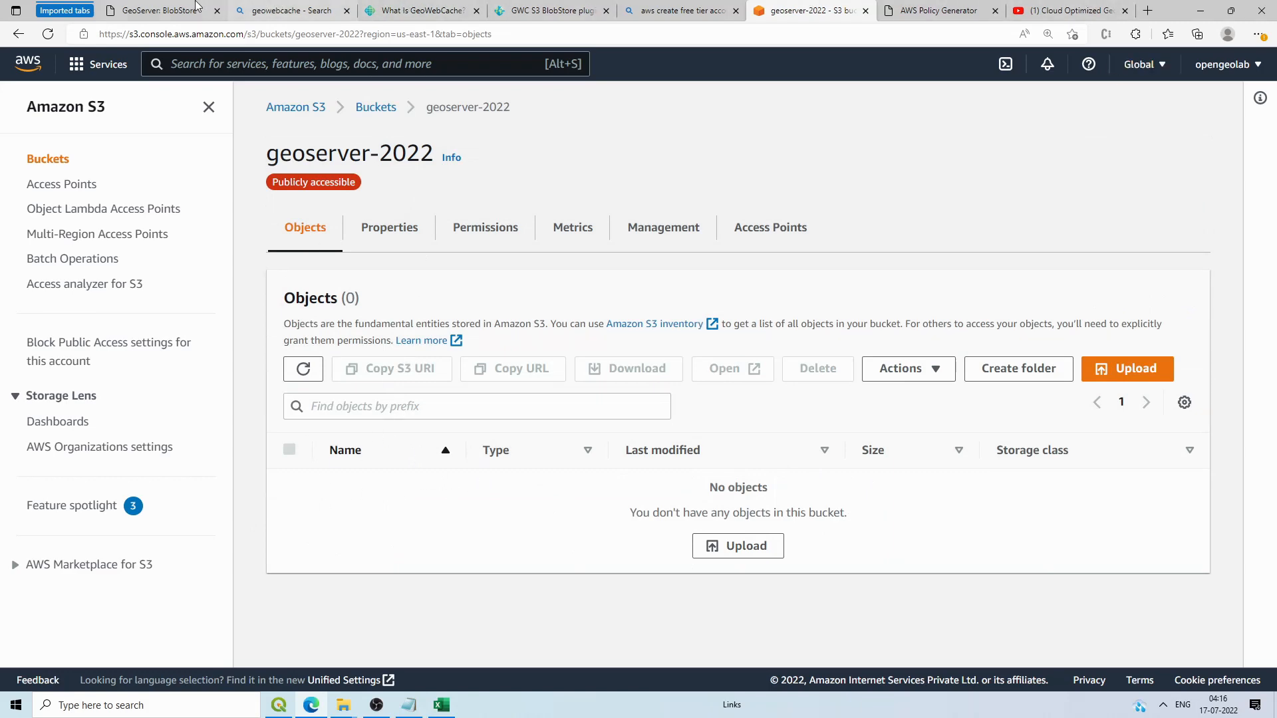
Step: Return to the GeoServer S3 BlobStore form and scroll down it
{"action": "left_click", "coordinate": [159, 10]}
{"action": "left_click", "coordinate": [240, 422]}
{"action": "scroll", "coordinate": [479, 476], "scroll_direction": "down", "scroll_amount": 5}
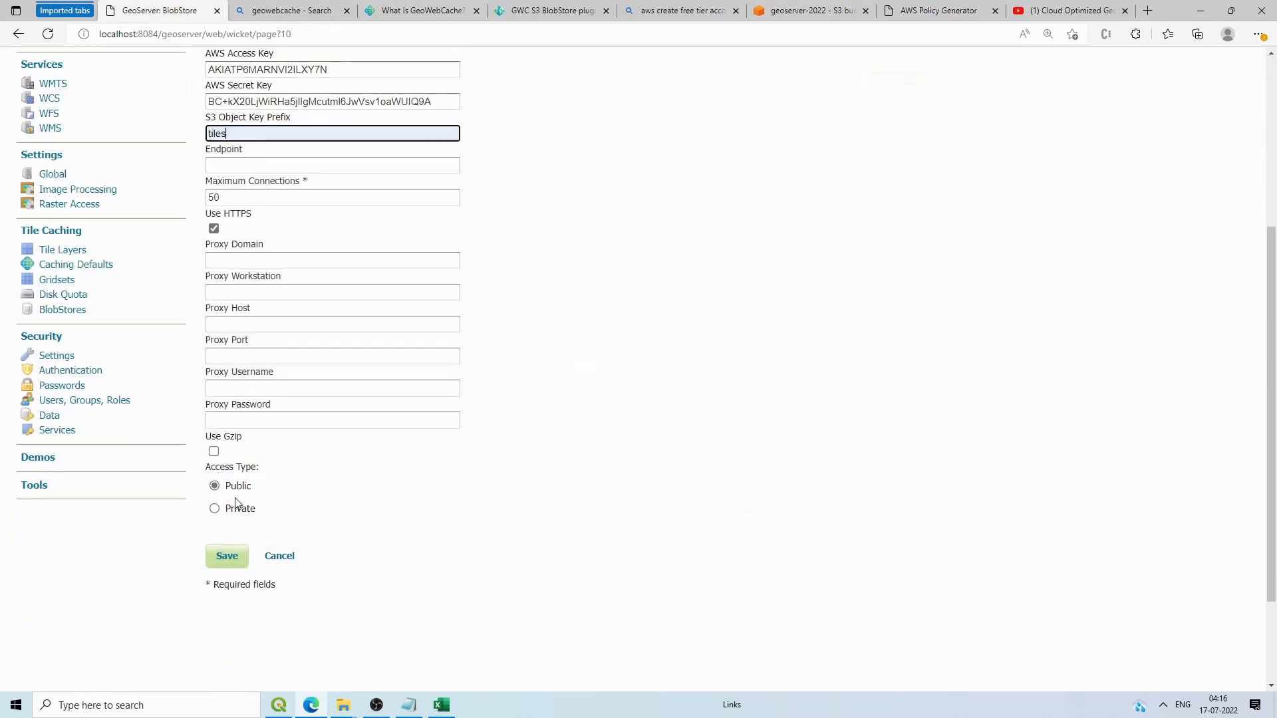
Step: Save the gwc_data_s3 S3 BlobStore, dismiss Edge's save prompt, and return to the geoserver-2022 bucket page
{"action": "scroll", "coordinate": [266, 565], "scroll_direction": "up", "scroll_amount": 5}
{"action": "scroll", "coordinate": [266, 568], "scroll_direction": "down", "scroll_amount": 7}
{"action": "left_click", "coordinate": [234, 460]}
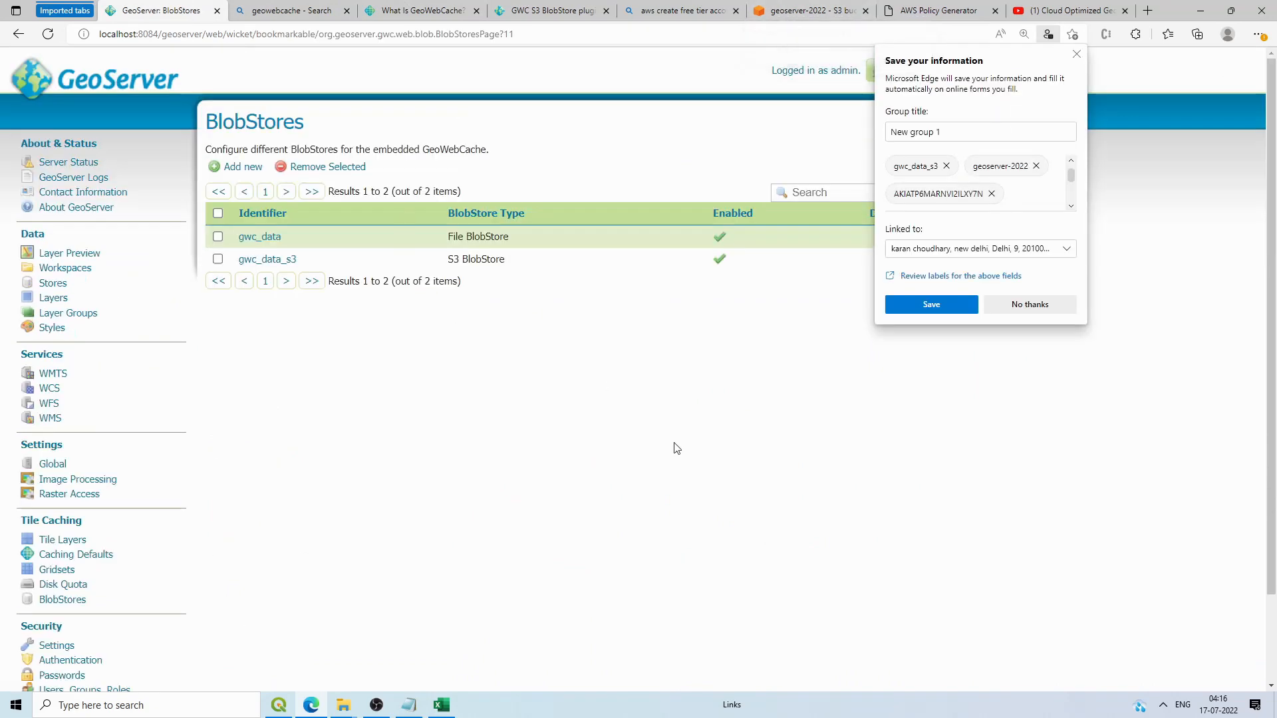
{"action": "left_click", "coordinate": [901, 7]}
{"action": "left_click", "coordinate": [805, 10]}
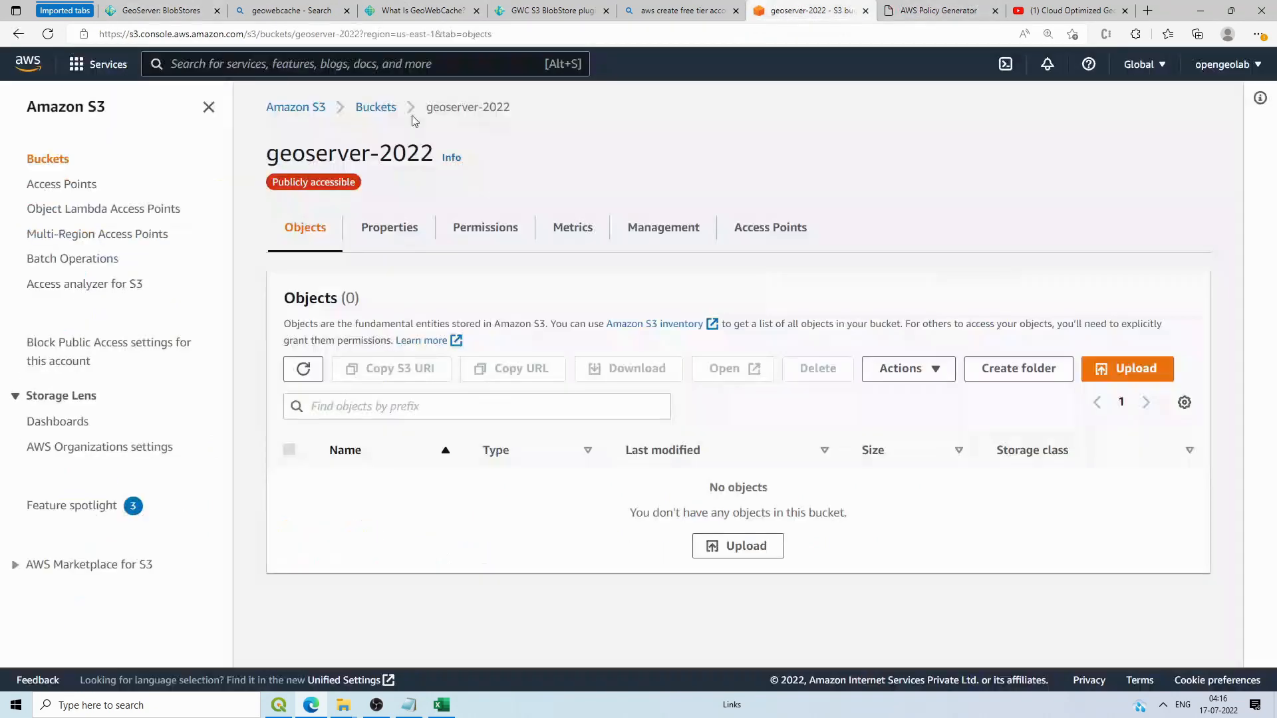
Step: Refresh geoserver-2022, confirm its tiles/ folder holds metadata.properties, and return to GeoServer BlobStores
{"action": "left_click", "coordinate": [303, 369]}
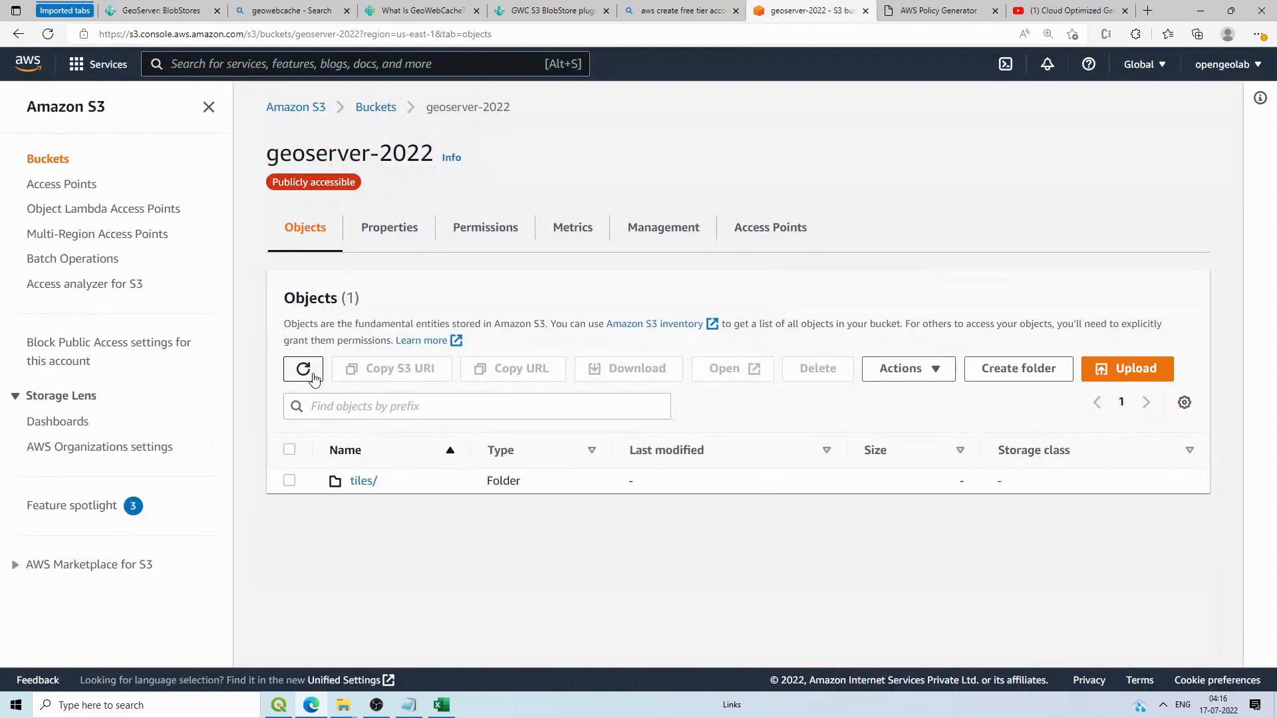
{"action": "left_click", "coordinate": [364, 481]}
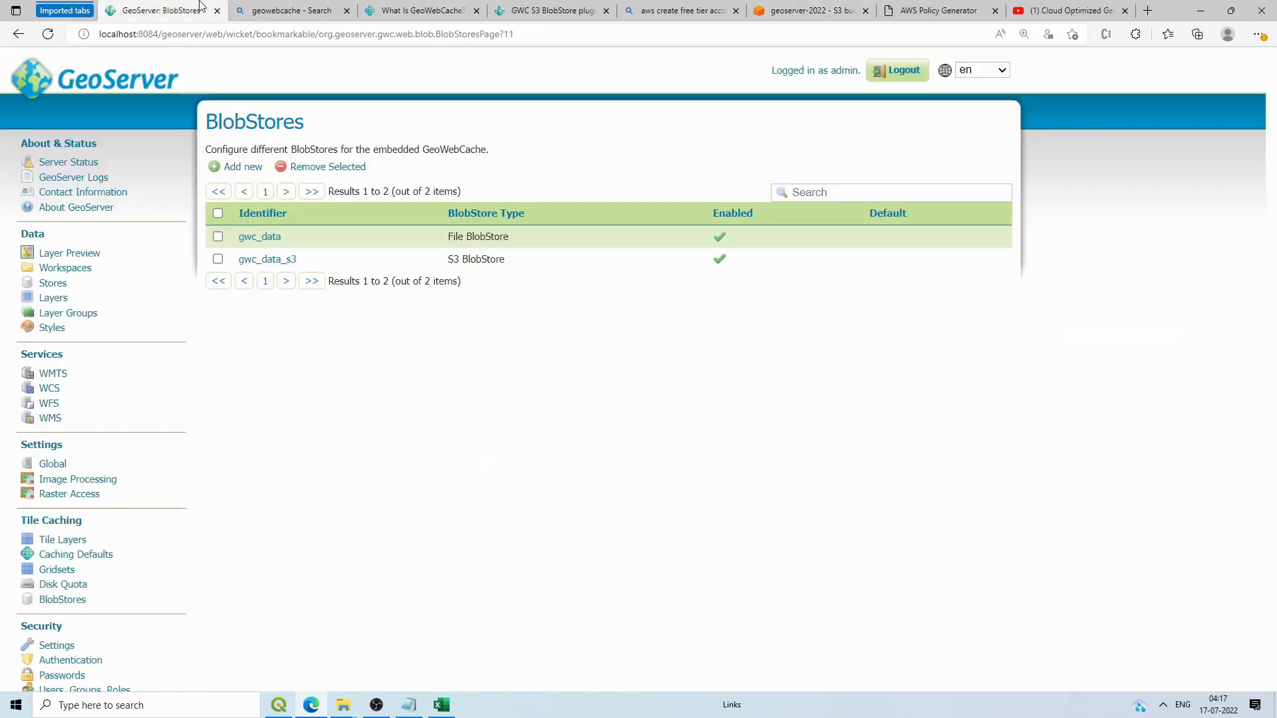
{"action": "left_click", "coordinate": [200, 10]}
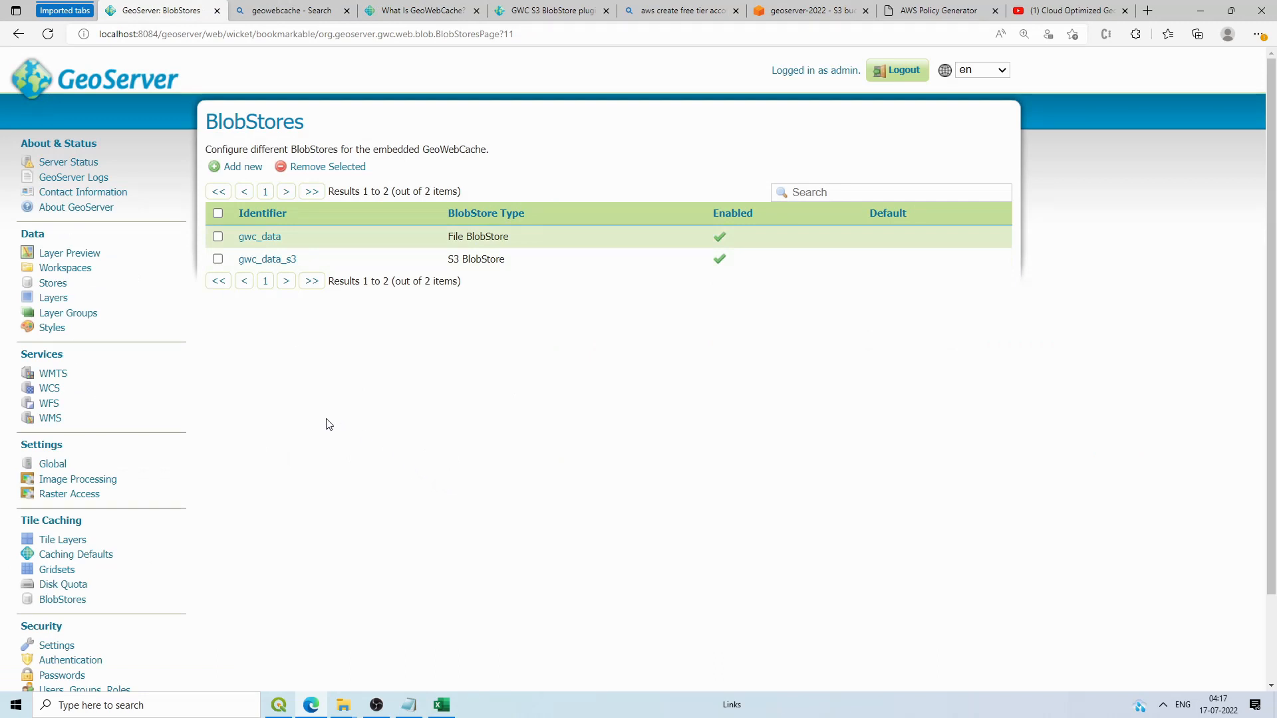
Step: Select all 13 cached tile layers, remove them with confirmation, then go to the Stores list
{"action": "scroll", "coordinate": [350, 393], "scroll_direction": "down", "scroll_amount": 2}
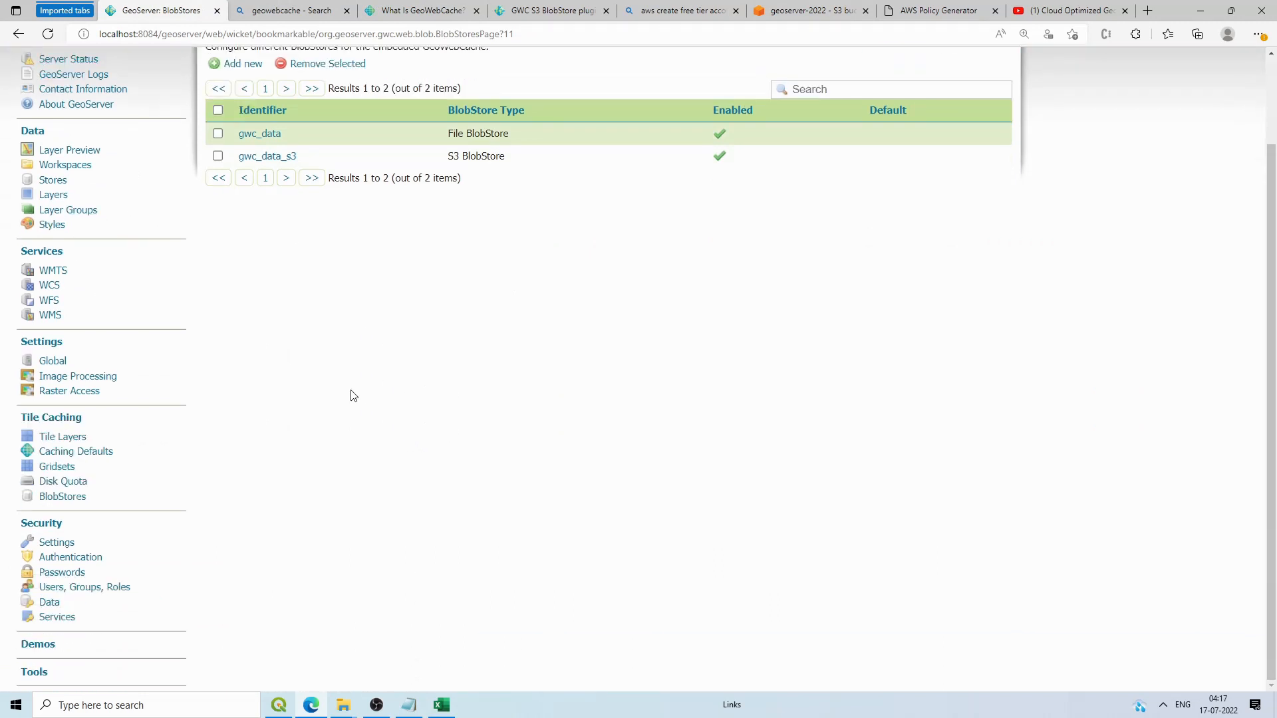
{"action": "left_click", "coordinate": [72, 440]}
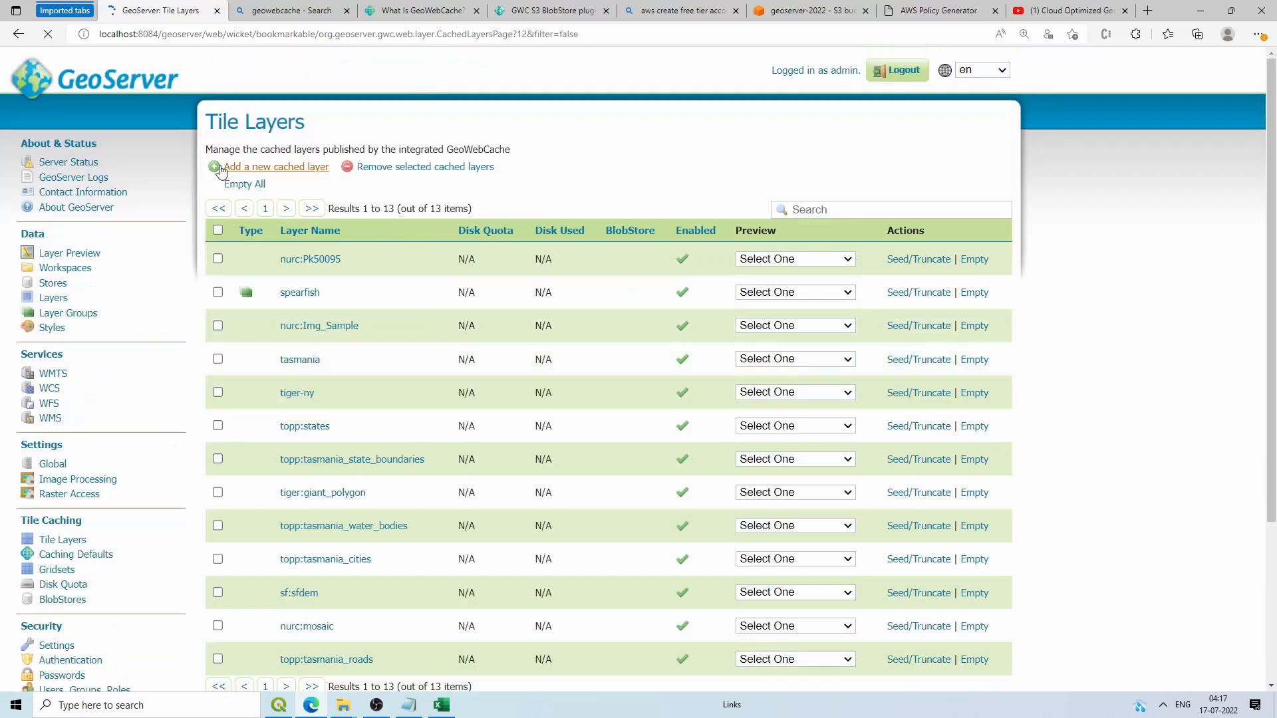
{"action": "left_click", "coordinate": [217, 230]}
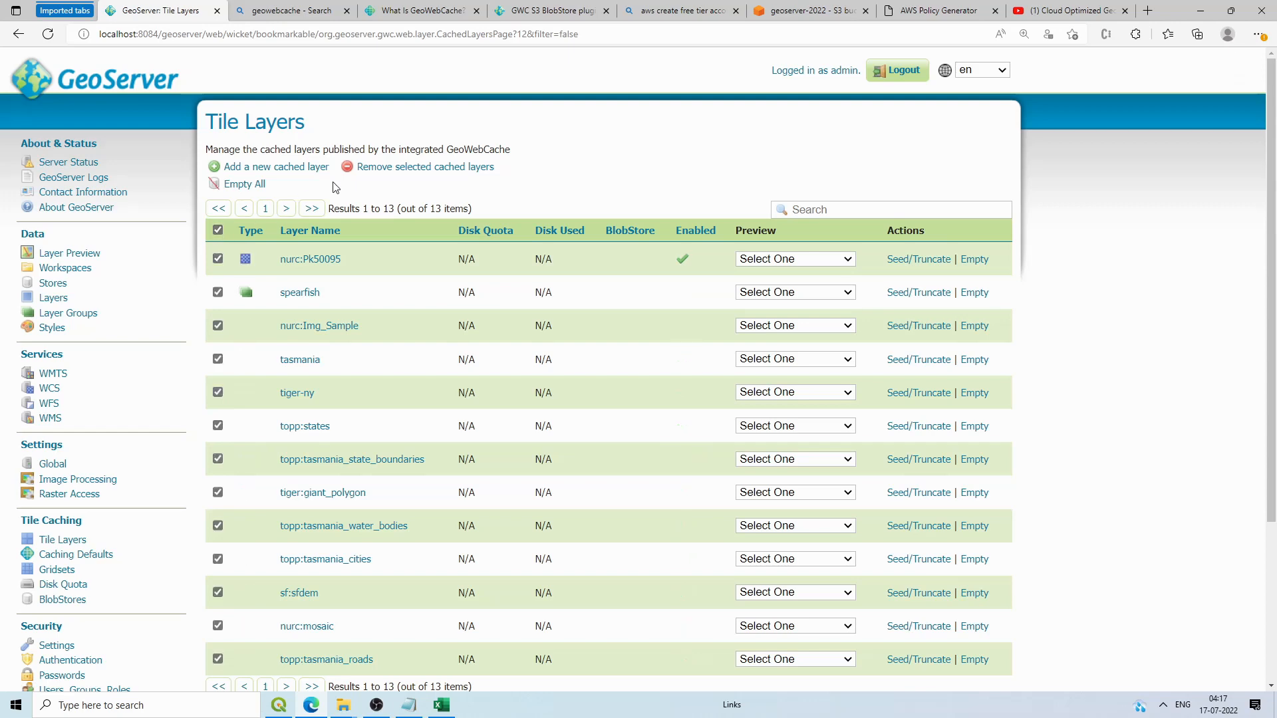
{"action": "left_click", "coordinate": [392, 169]}
{"action": "left_click", "coordinate": [705, 343]}
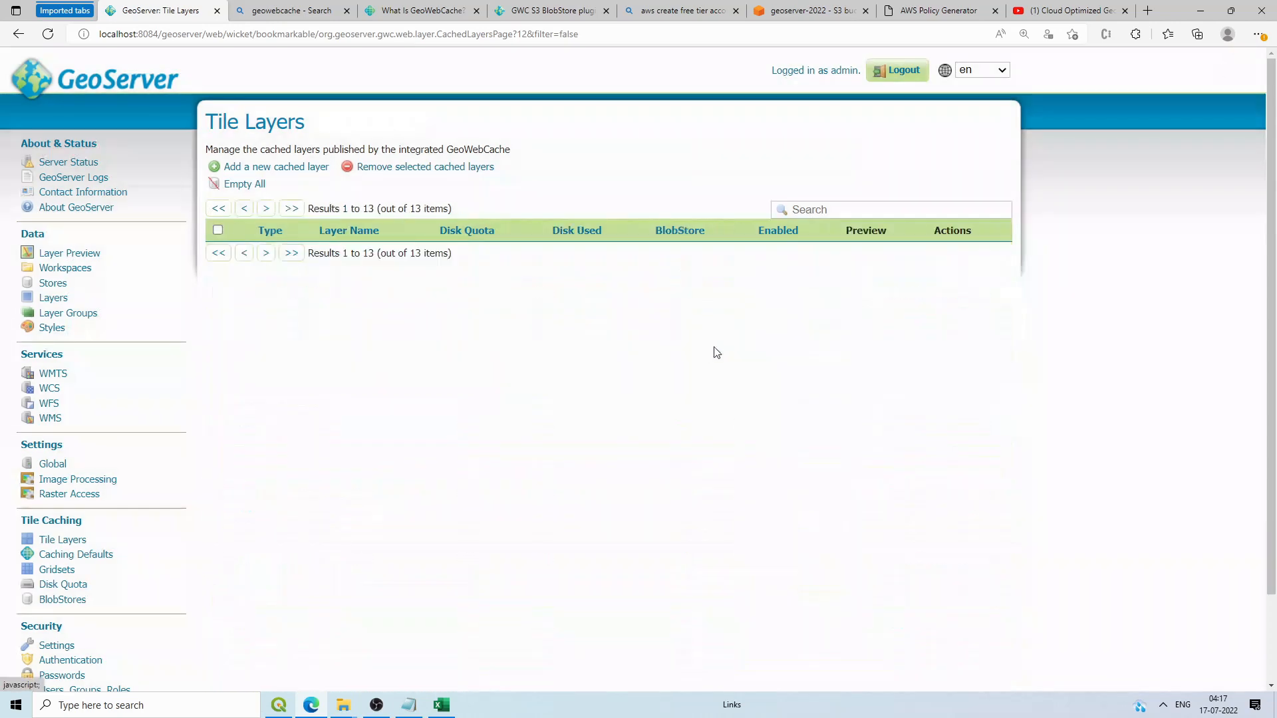
{"action": "left_click", "coordinate": [50, 288]}
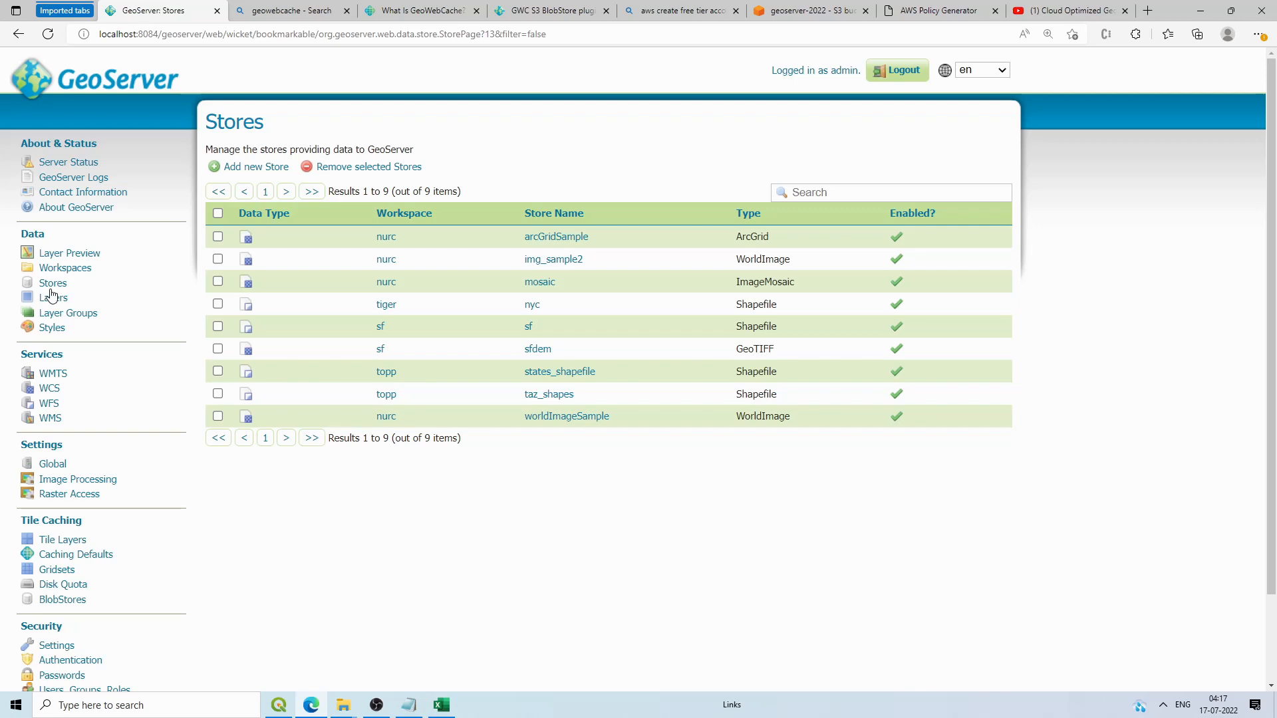
Step: Start a new data store and check the workspace choices, leaving cite selected
{"action": "left_click", "coordinate": [268, 169]}
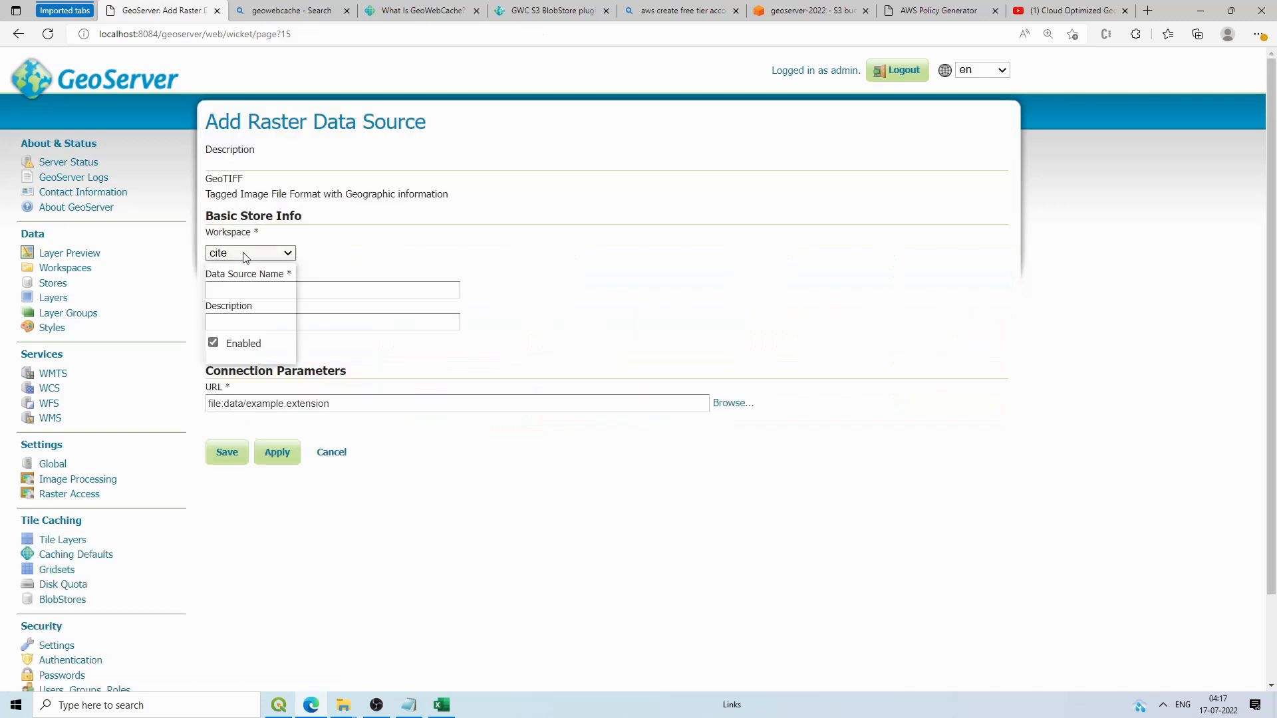
{"action": "left_click", "coordinate": [244, 253]}
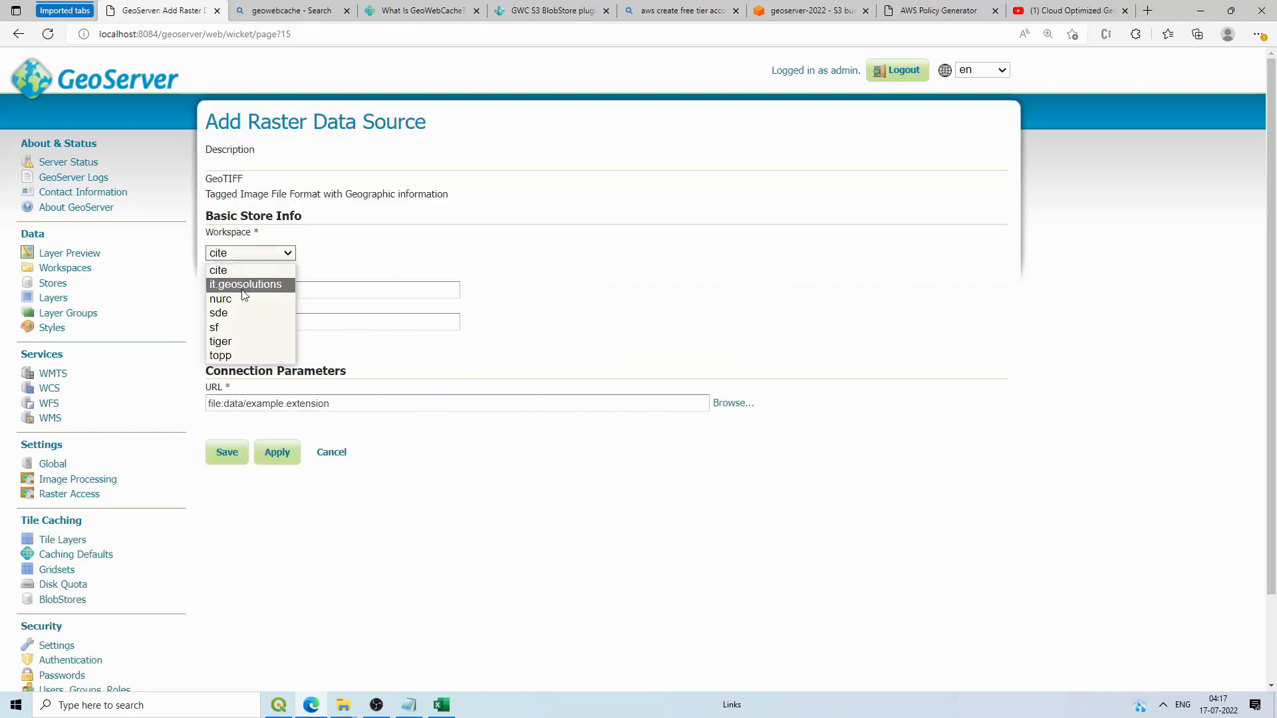
{"action": "left_click", "coordinate": [362, 251]}
{"action": "left_click", "coordinate": [64, 269]}
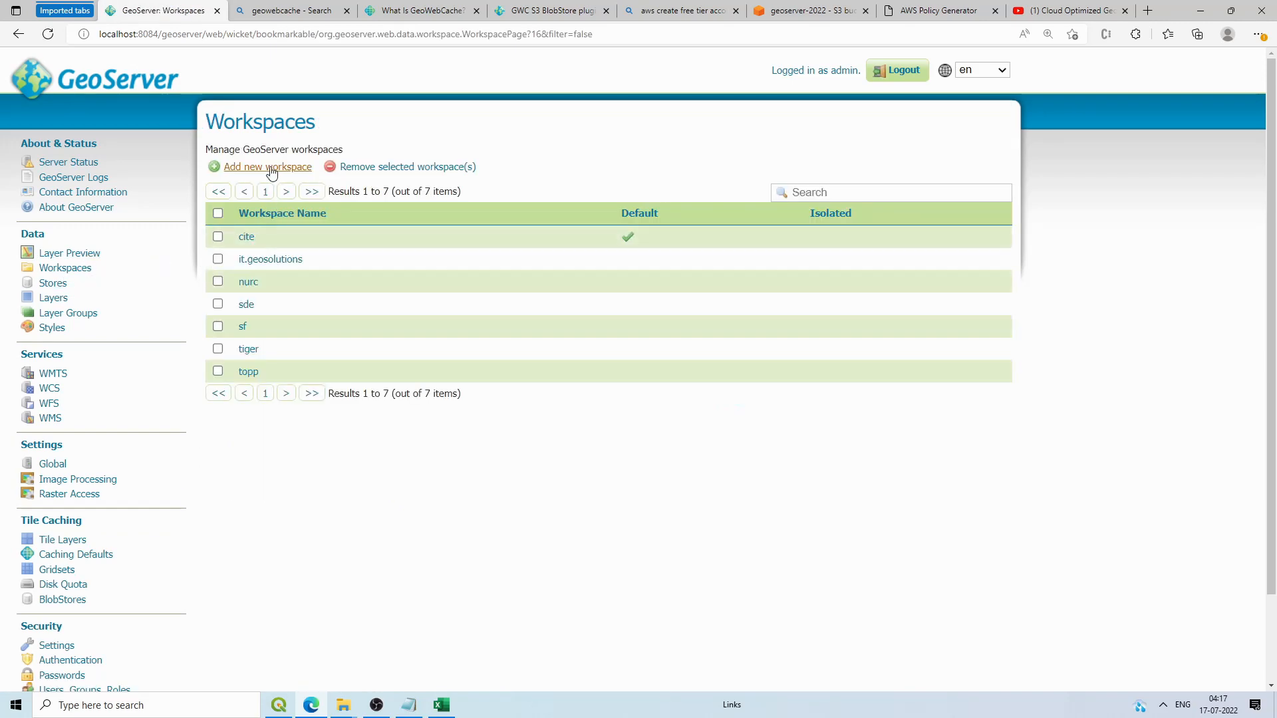
{"action": "left_click", "coordinate": [267, 167]}
{"action": "left_click", "coordinate": [247, 248]}
{"action": "type", "text": "i"}
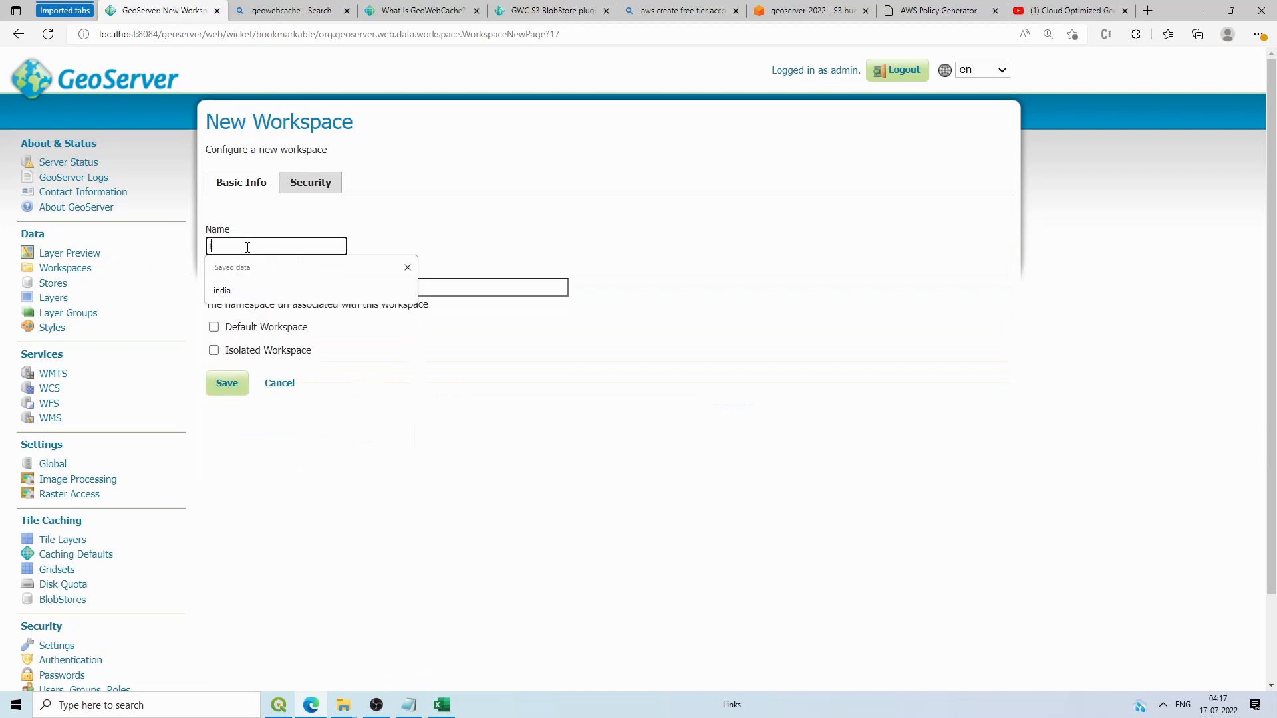
{"action": "type", "text": "ndia"}
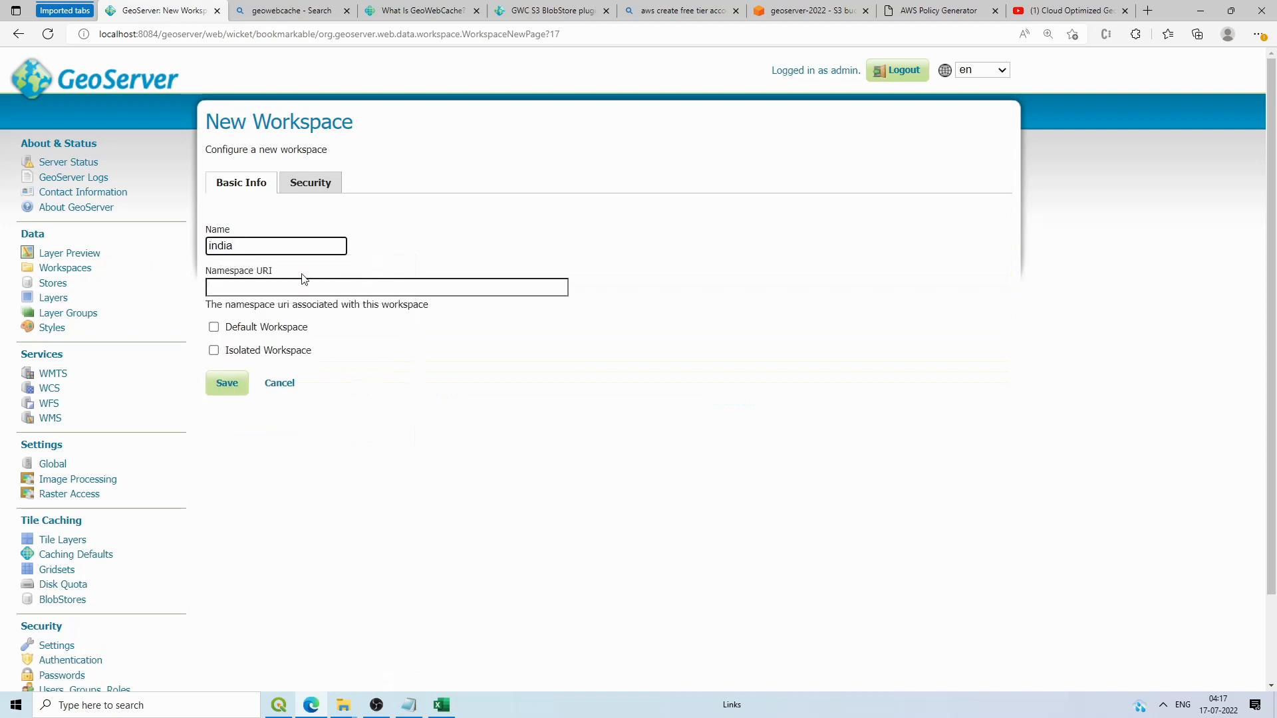
{"action": "left_click", "coordinate": [297, 280]}
{"action": "type", "text": "india.com"}
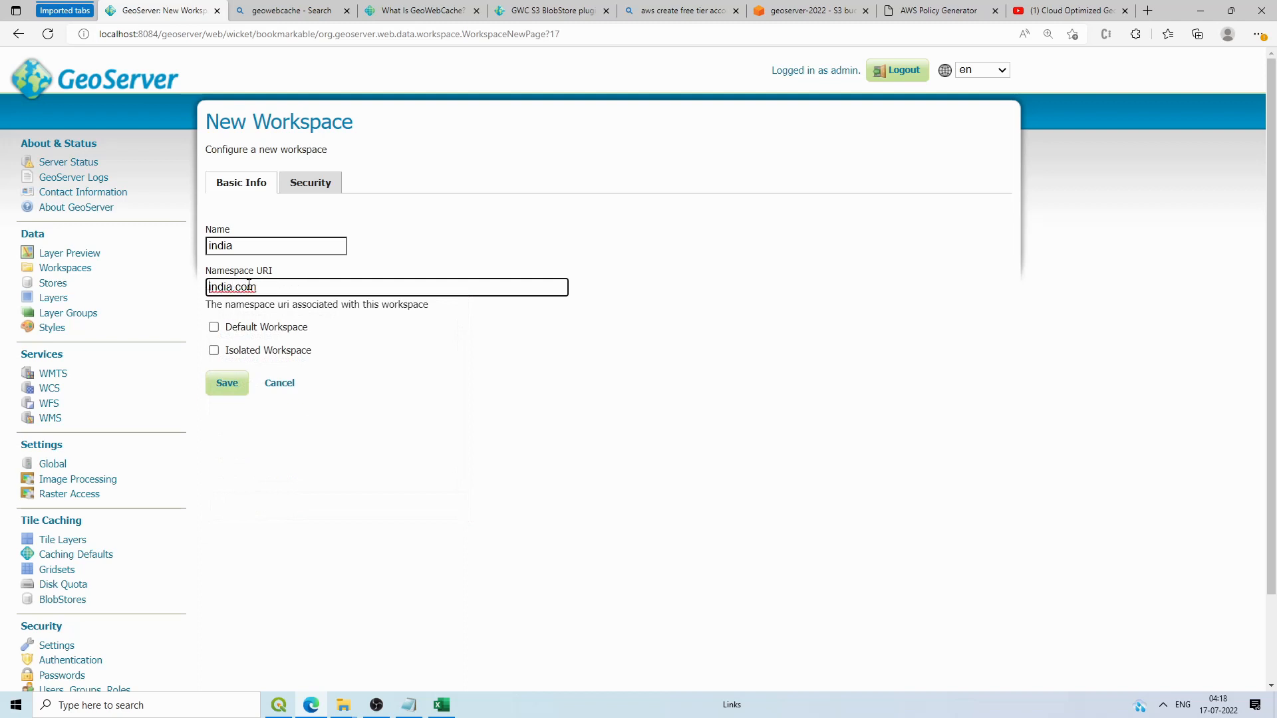
{"action": "type", "text": "q"}
{"action": "key", "text": "BackSpace"}
{"action": "type", "text": "www."}
{"action": "left_click", "coordinate": [226, 383]}
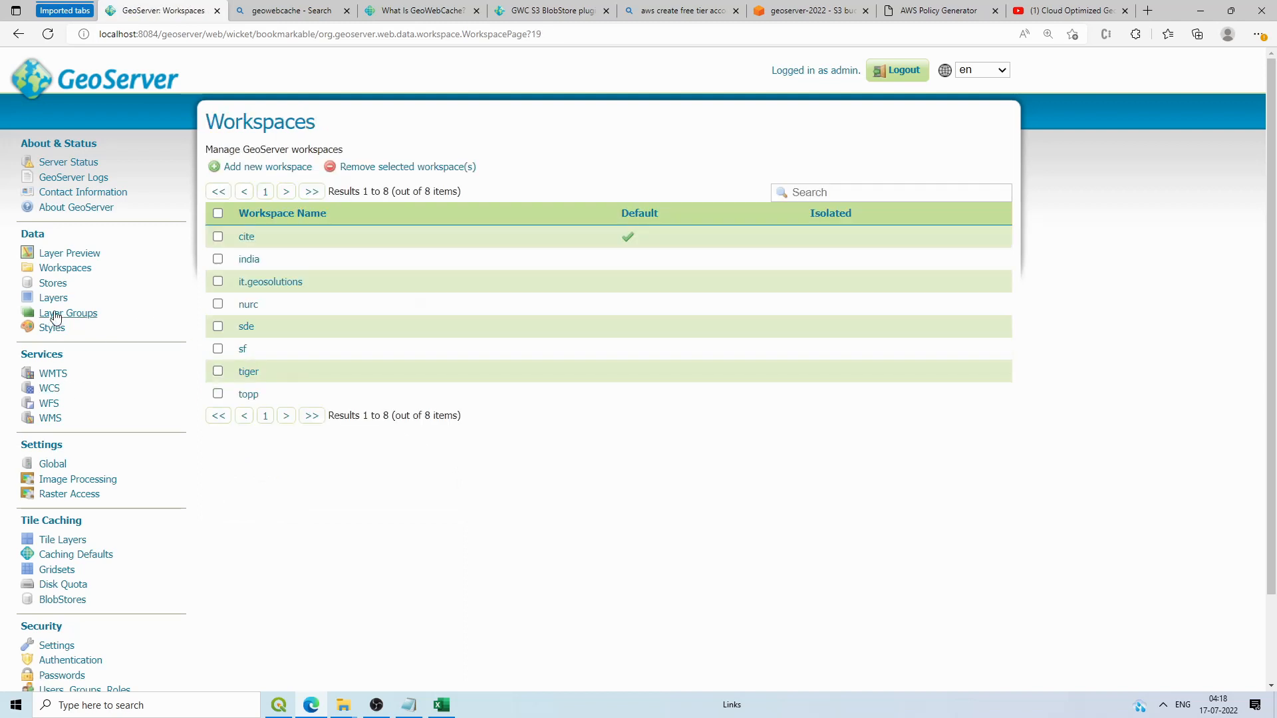
Step: Start a new GeoTIFF store in the india workspace named 'sentinel'
{"action": "left_click", "coordinate": [56, 288]}
{"action": "left_click", "coordinate": [250, 166]}
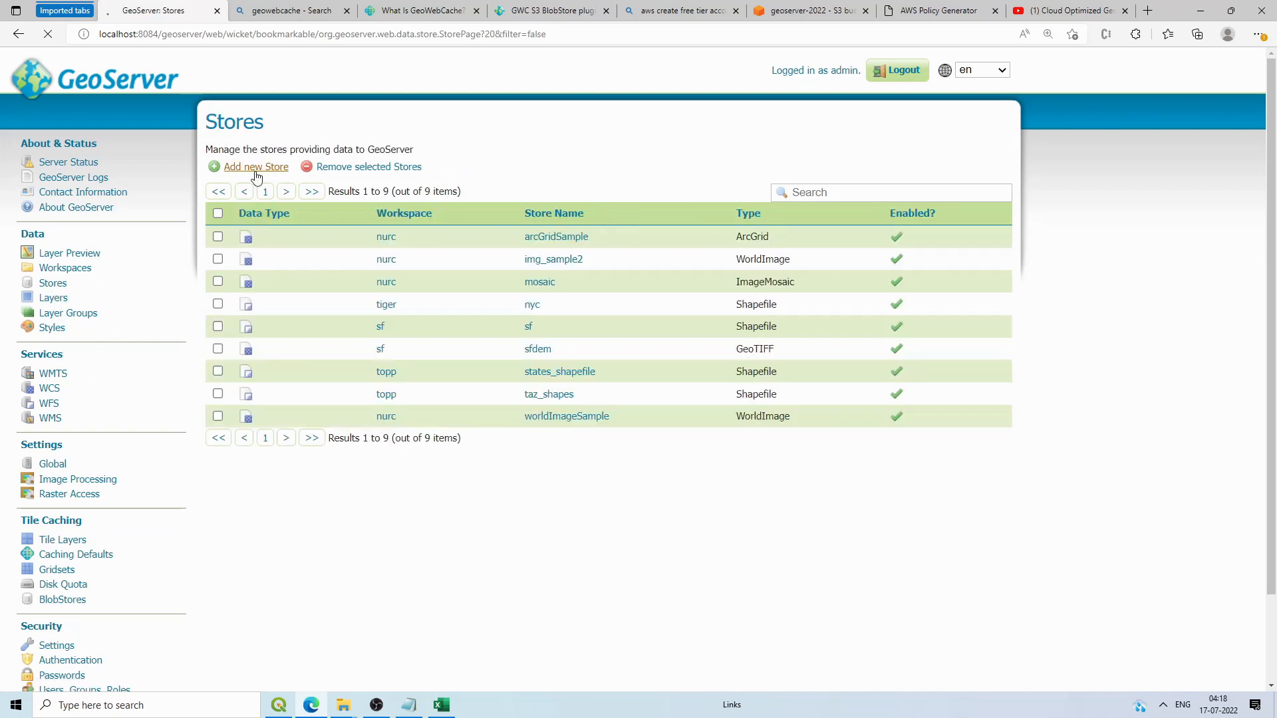
{"action": "left_click", "coordinate": [242, 401]}
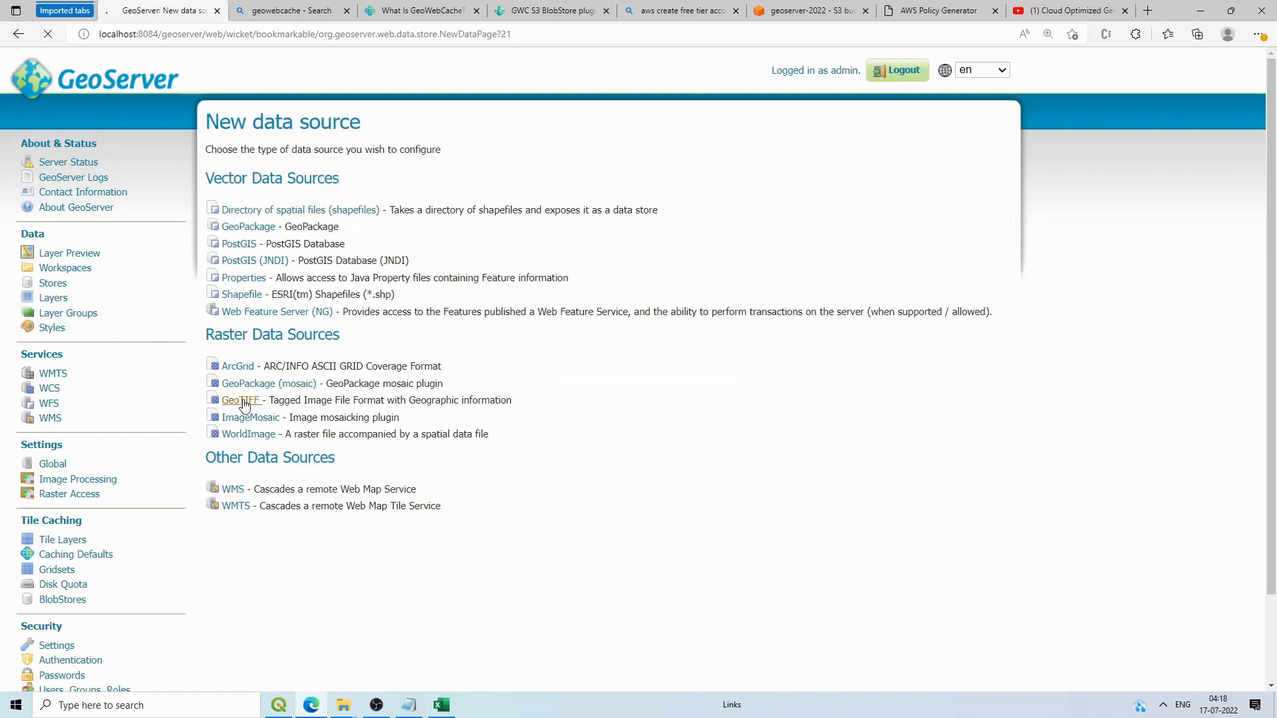
{"action": "left_click", "coordinate": [271, 251]}
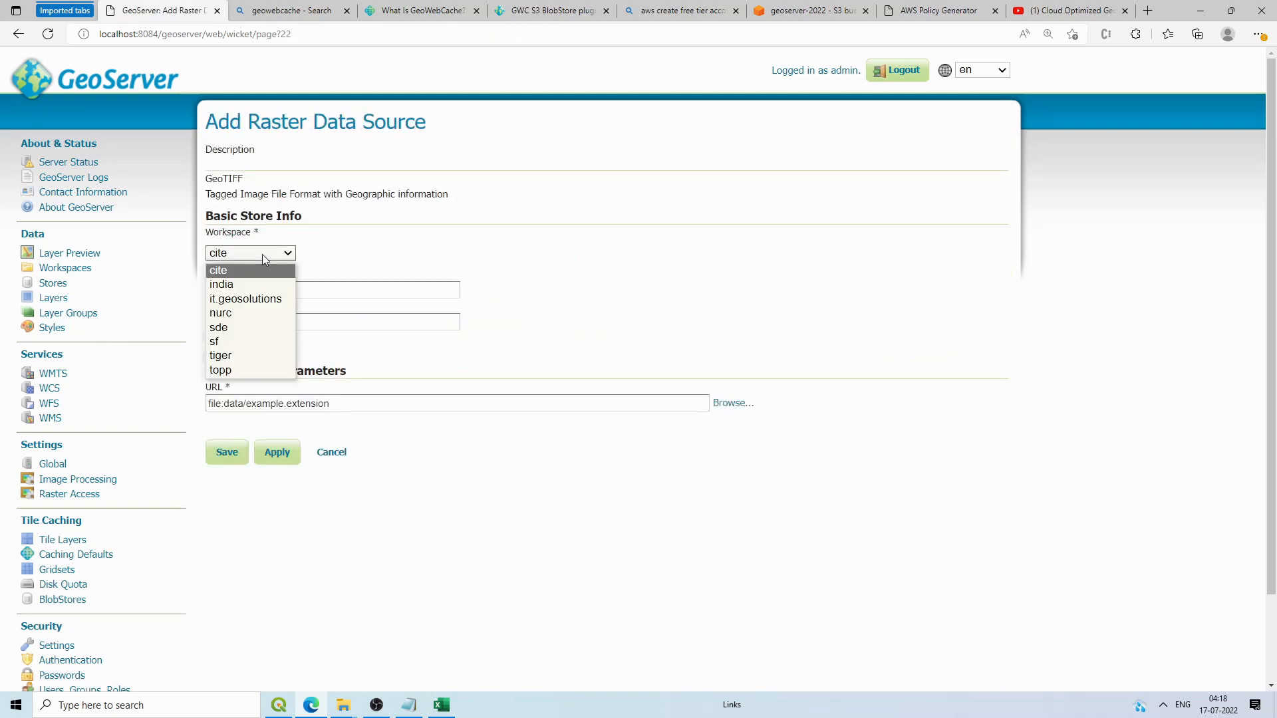
{"action": "left_click", "coordinate": [253, 282]}
{"action": "left_click", "coordinate": [261, 290]}
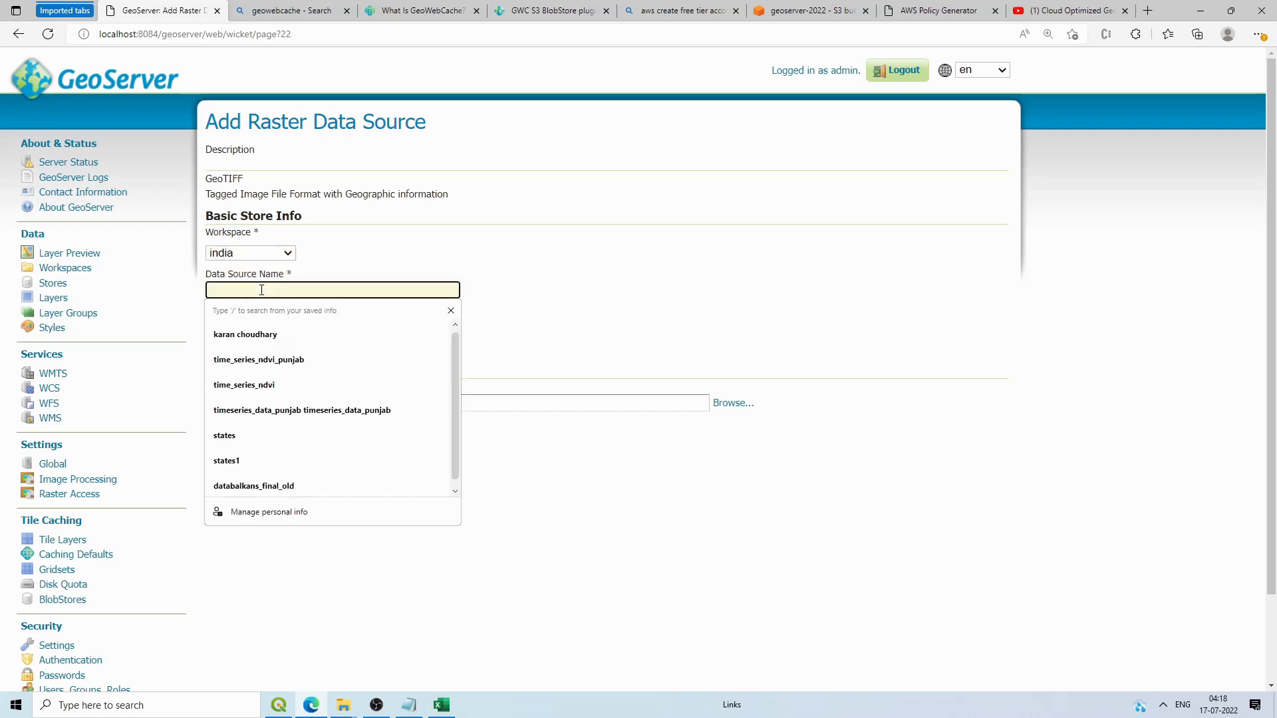
{"action": "type", "text": "sen"}
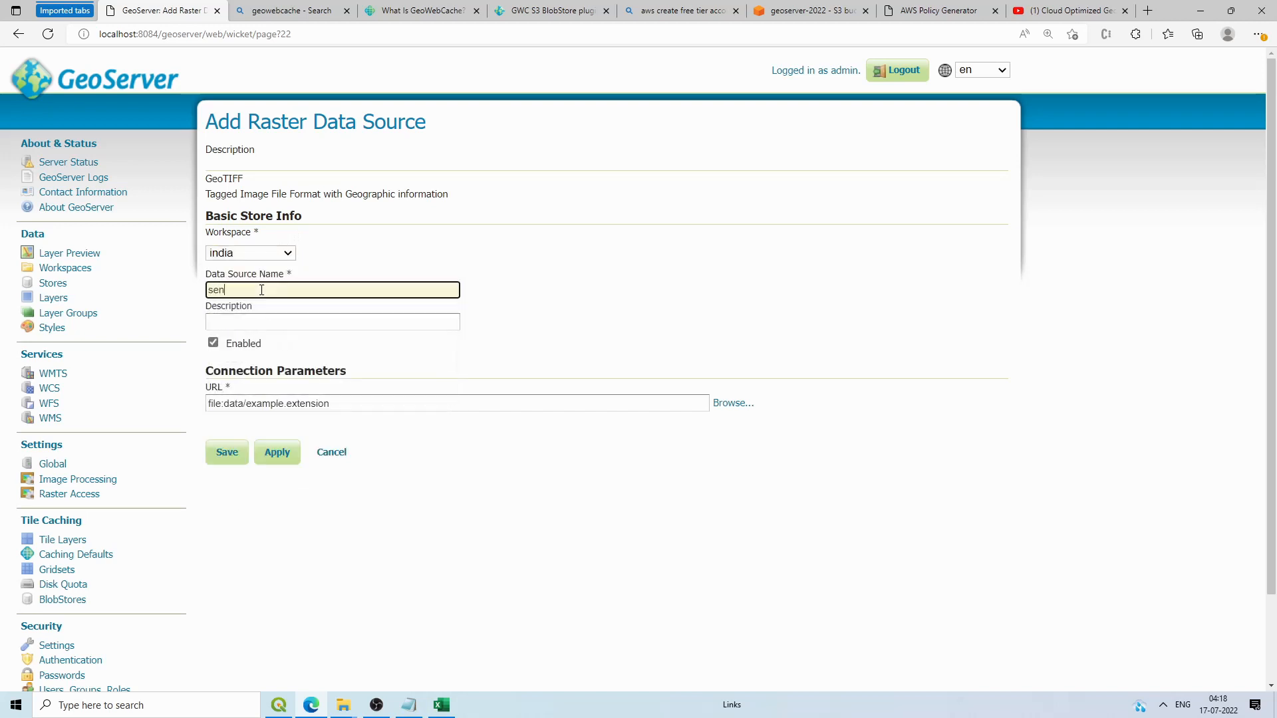
{"action": "type", "text": "tinel"}
{"action": "left_click", "coordinate": [690, 279]}
Step: Set the store's file to E:\tutorial\qgis_data_download\Punjab_ludhiana_sub.tif
{"action": "left_click", "coordinate": [728, 406]}
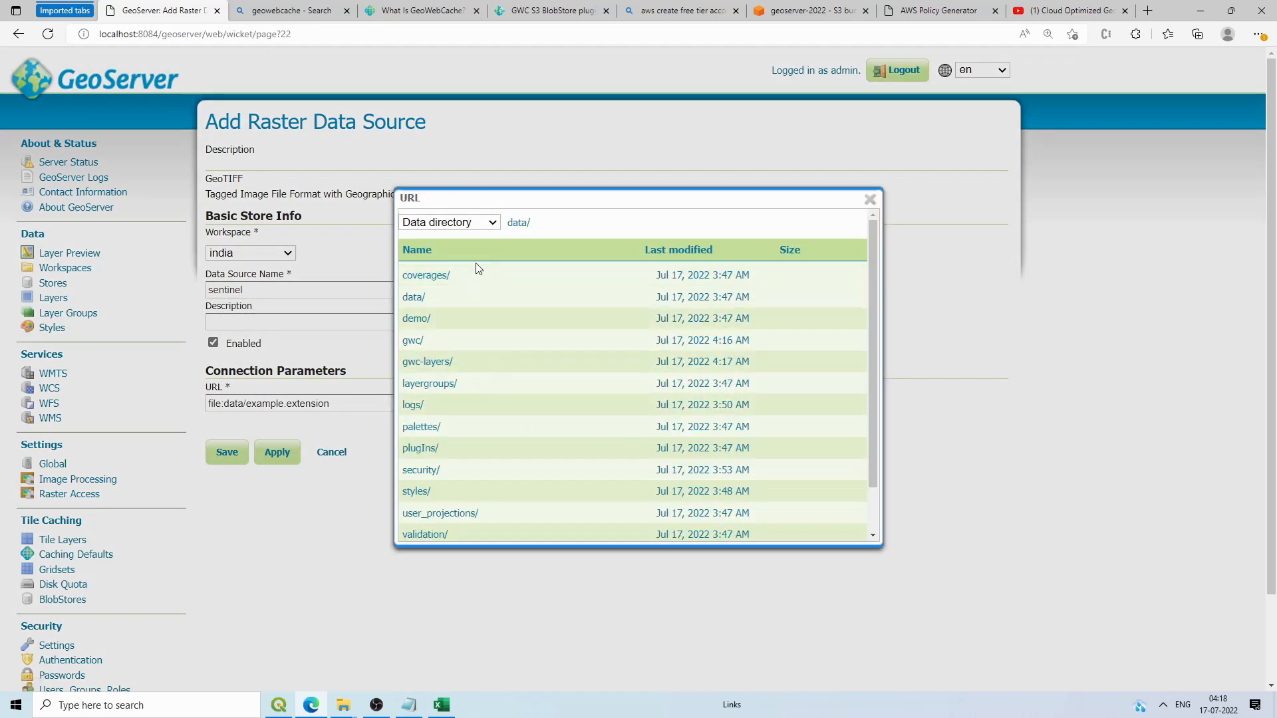
{"action": "left_click", "coordinate": [480, 222]}
{"action": "left_click", "coordinate": [445, 297]}
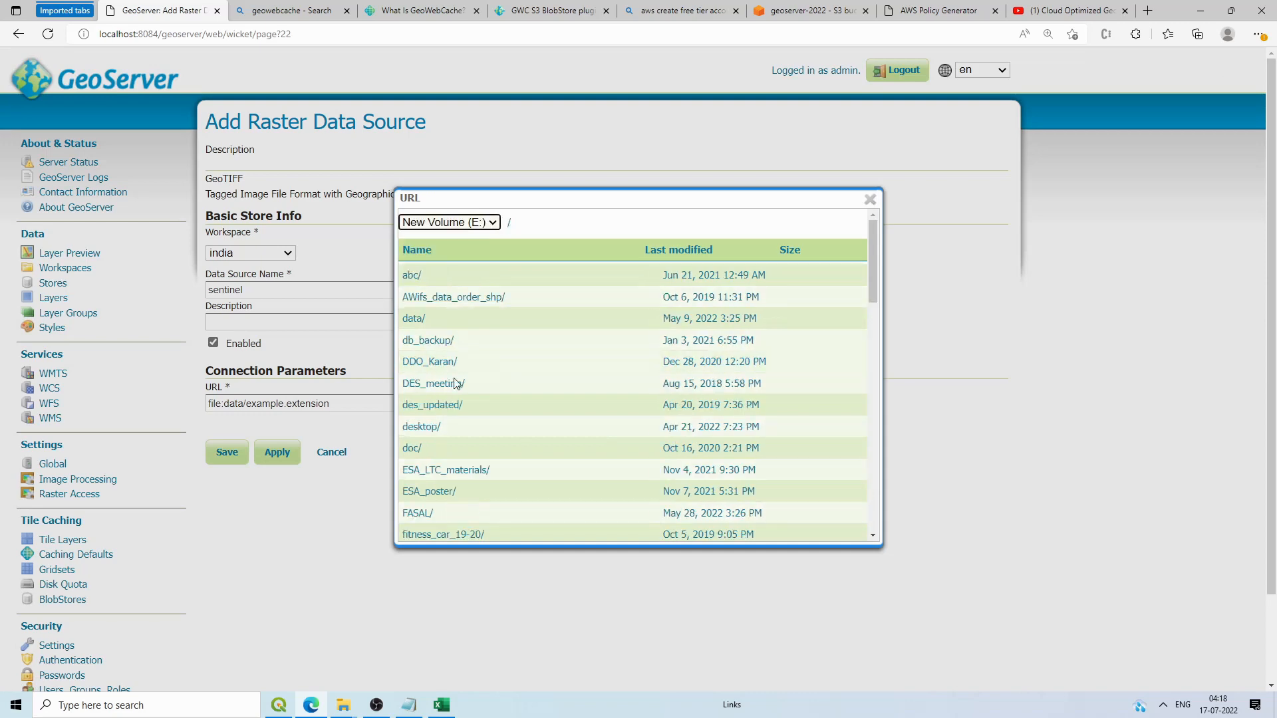
{"action": "scroll", "coordinate": [447, 447], "scroll_direction": "down", "scroll_amount": 10}
{"action": "scroll", "coordinate": [456, 504], "scroll_direction": "down", "scroll_amount": 10}
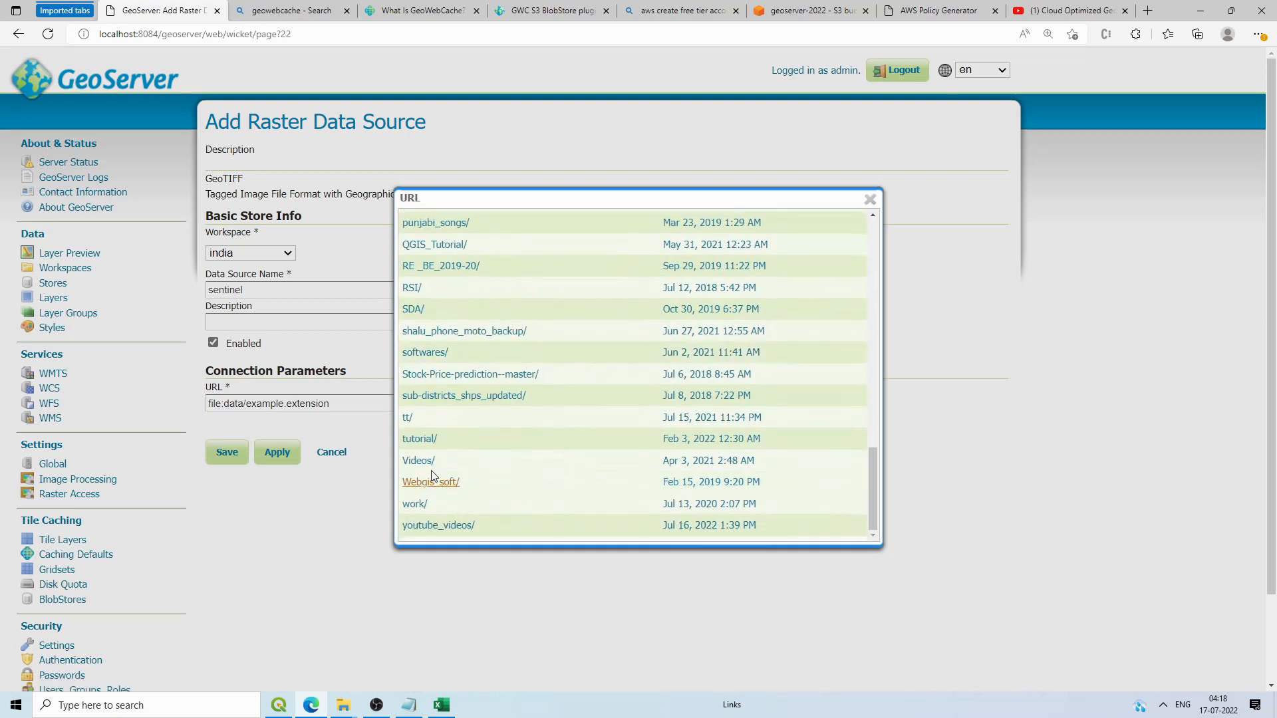
{"action": "left_click", "coordinate": [423, 439]}
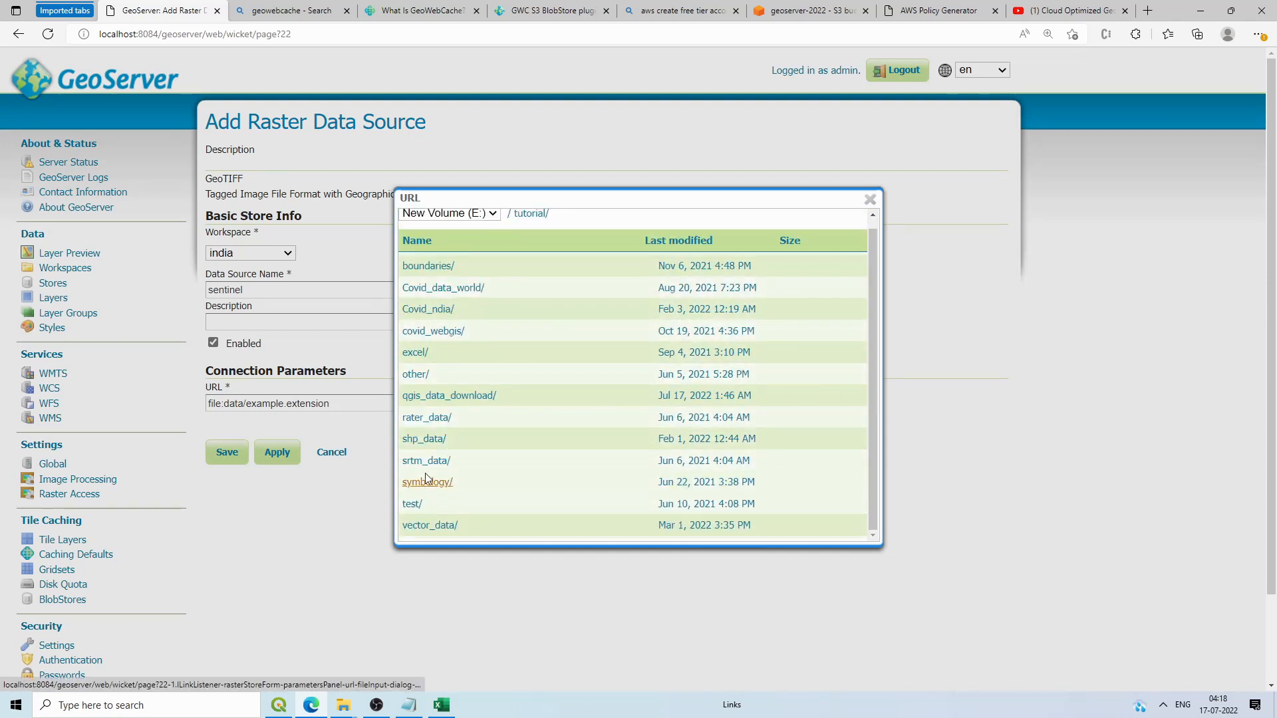
{"action": "left_click", "coordinate": [439, 396]}
{"action": "left_click", "coordinate": [452, 341]}
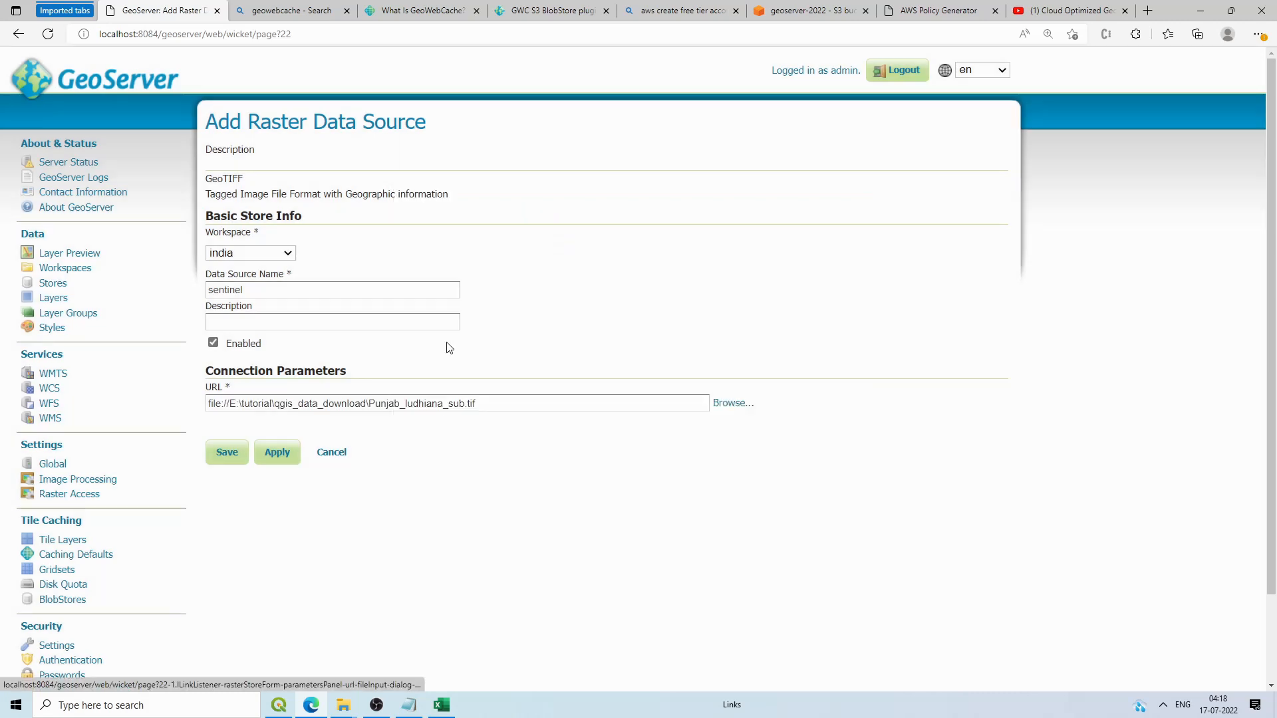
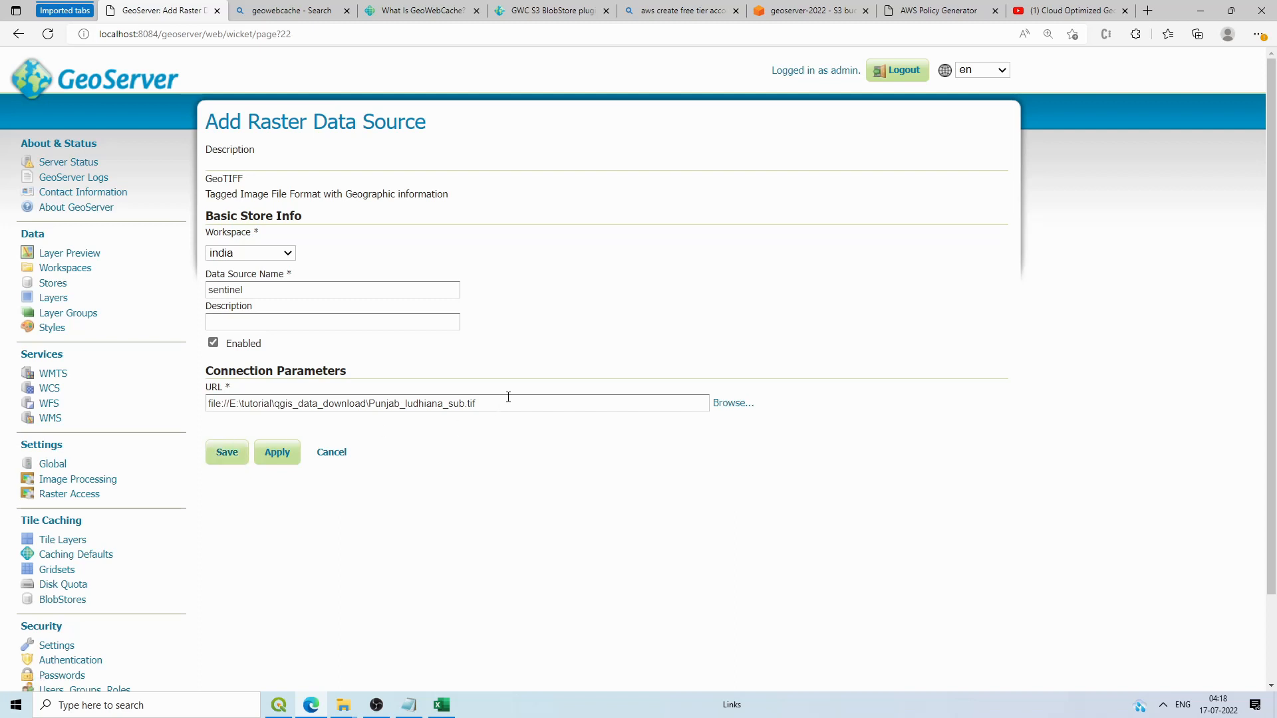
Step: Save the 'sentinel' GeoTIFF store for Punjab_ludhiana_sub.tif in the india workspace
{"action": "left_click", "coordinate": [240, 457]}
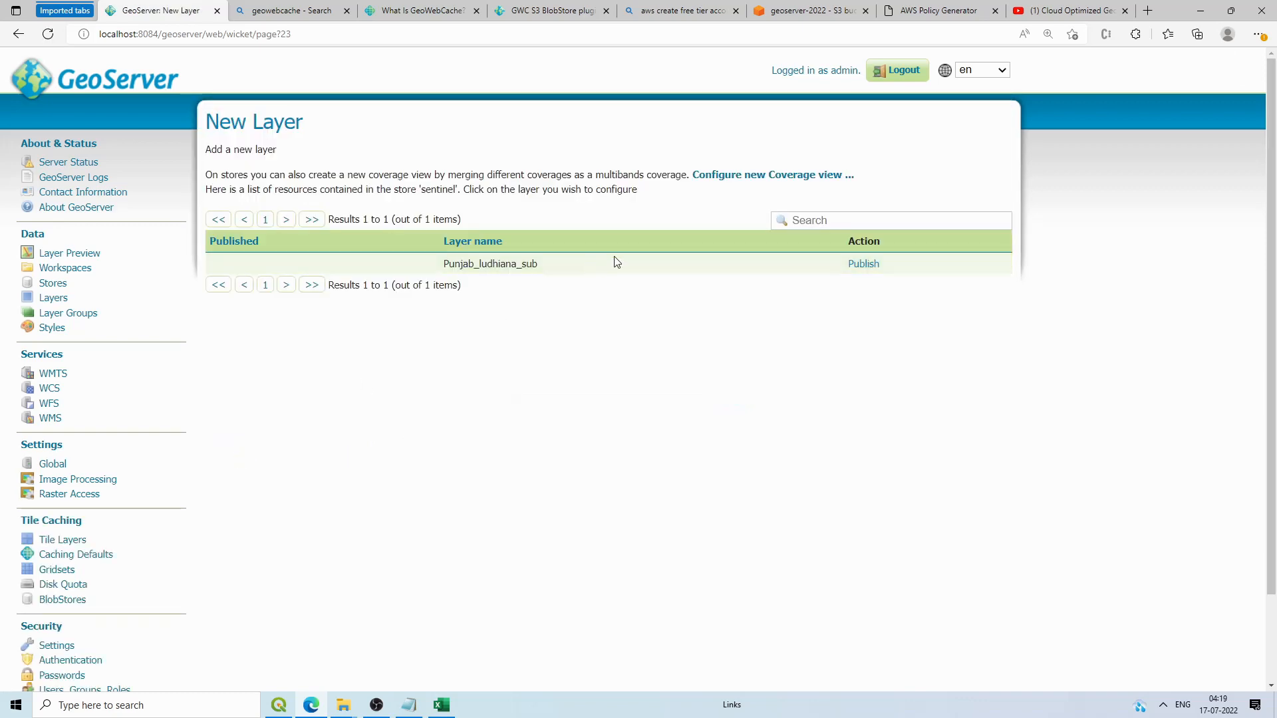
Step: Publish Punjab_ludhiana_sub, rename its name and title to Punjab_ludhiana, and save the layer
{"action": "double_click", "coordinate": [545, 268]}
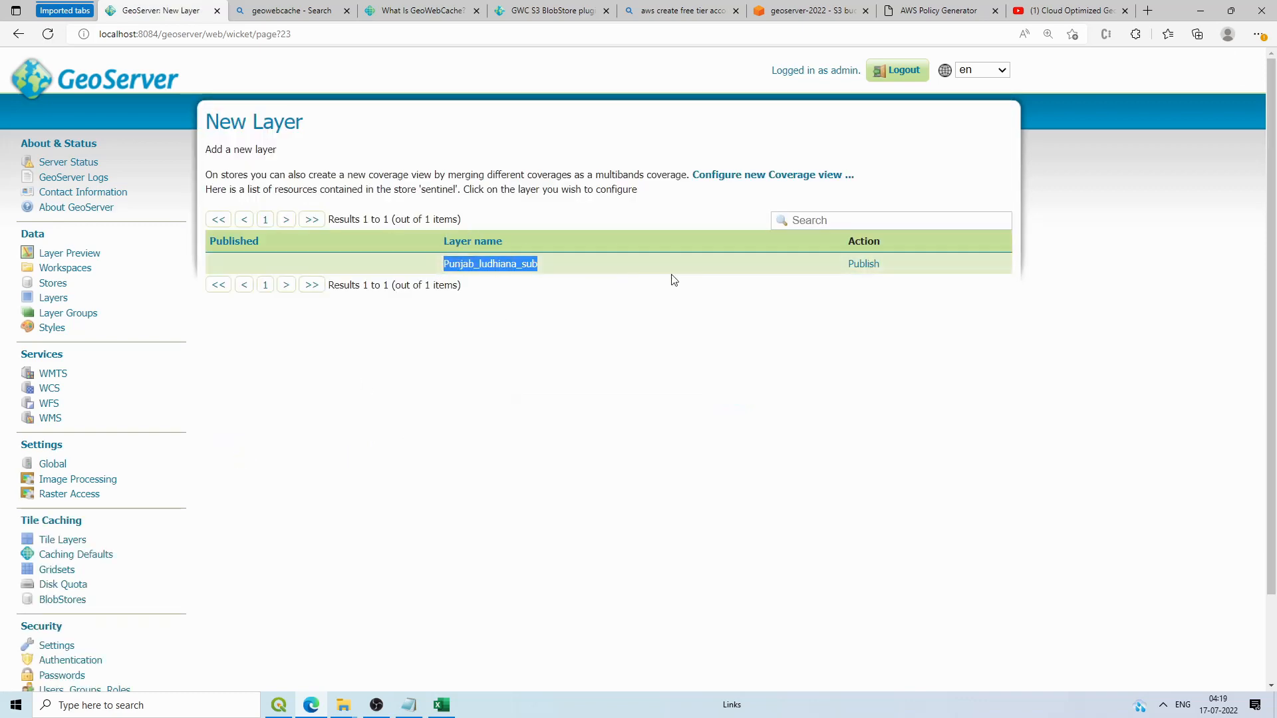
{"action": "left_click", "coordinate": [872, 265]}
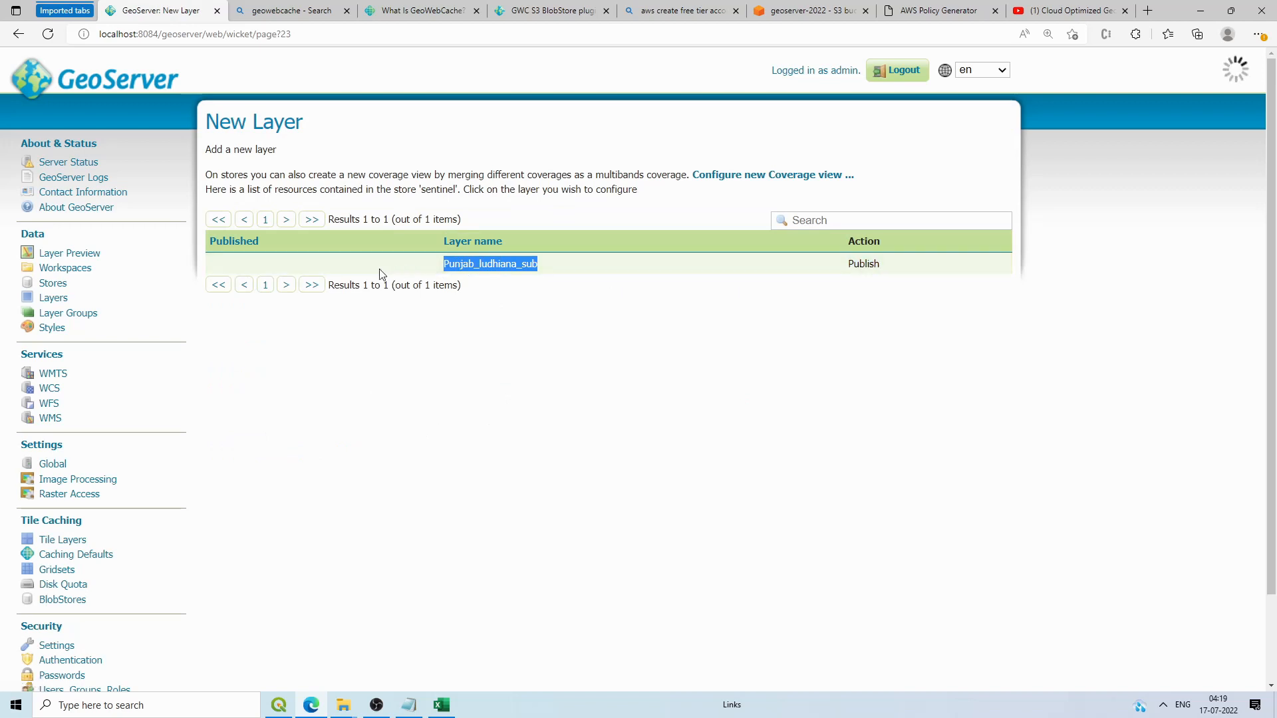
{"action": "left_click", "coordinate": [304, 379]}
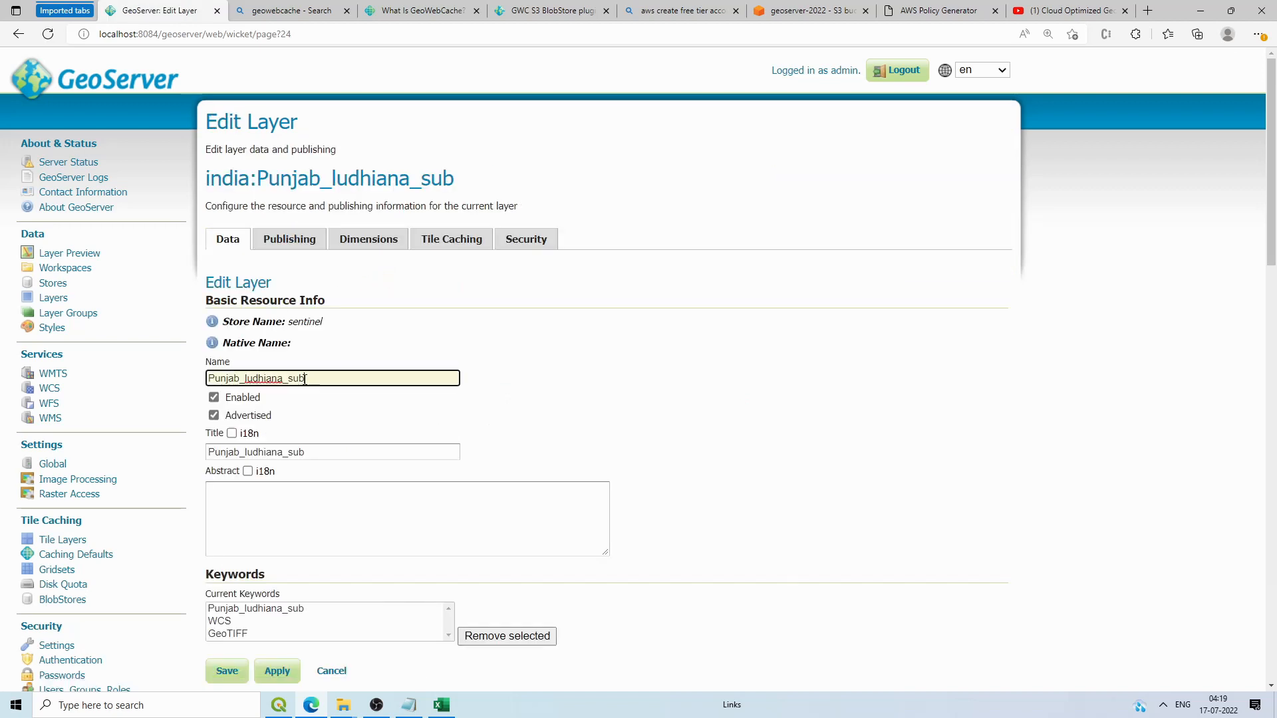
{"action": "left_click", "coordinate": [337, 379]}
{"action": "key", "text": "BackSpace"}
{"action": "key", "text": "BackSpace"}
{"action": "left_click", "coordinate": [311, 450]}
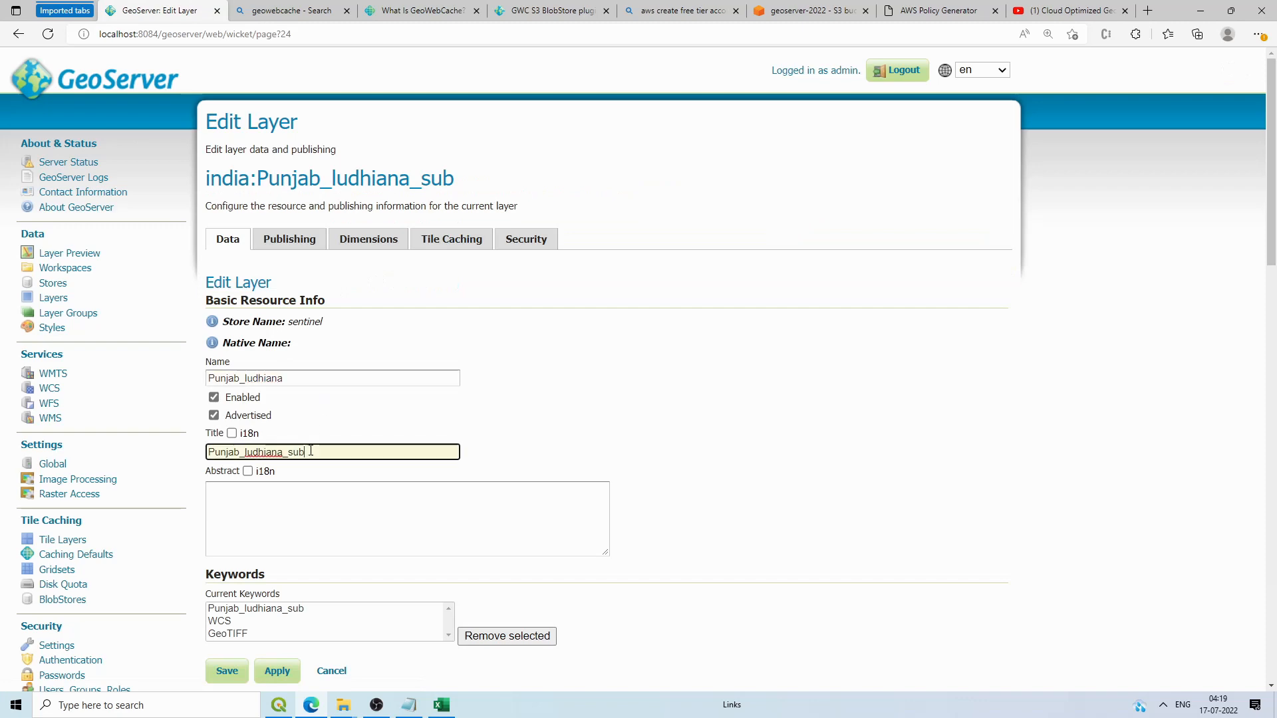
{"action": "key", "text": "BackSpace"}
{"action": "key", "text": "BackSpace"}
{"action": "key", "text": "BackSpace"}
{"action": "key", "text": "BackSpace"}
{"action": "scroll", "coordinate": [583, 457], "scroll_direction": "down", "scroll_amount": 15}
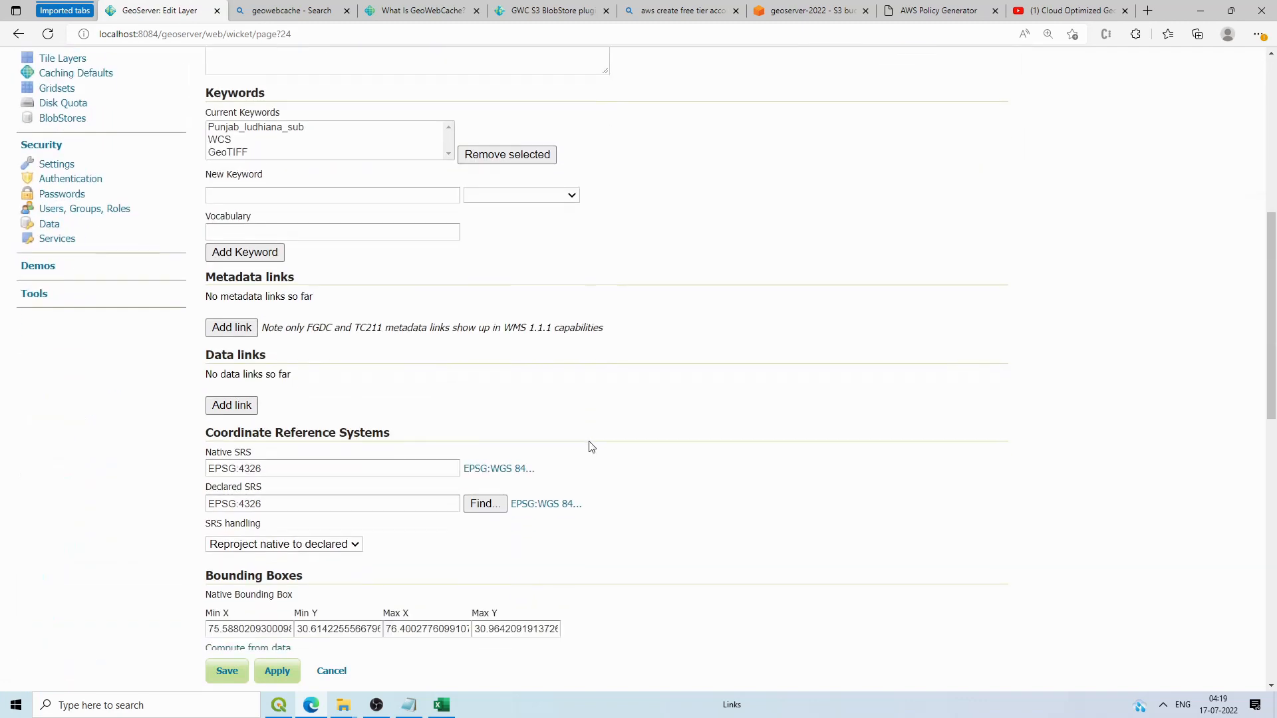
{"action": "scroll", "coordinate": [278, 492], "scroll_direction": "up", "scroll_amount": 9}
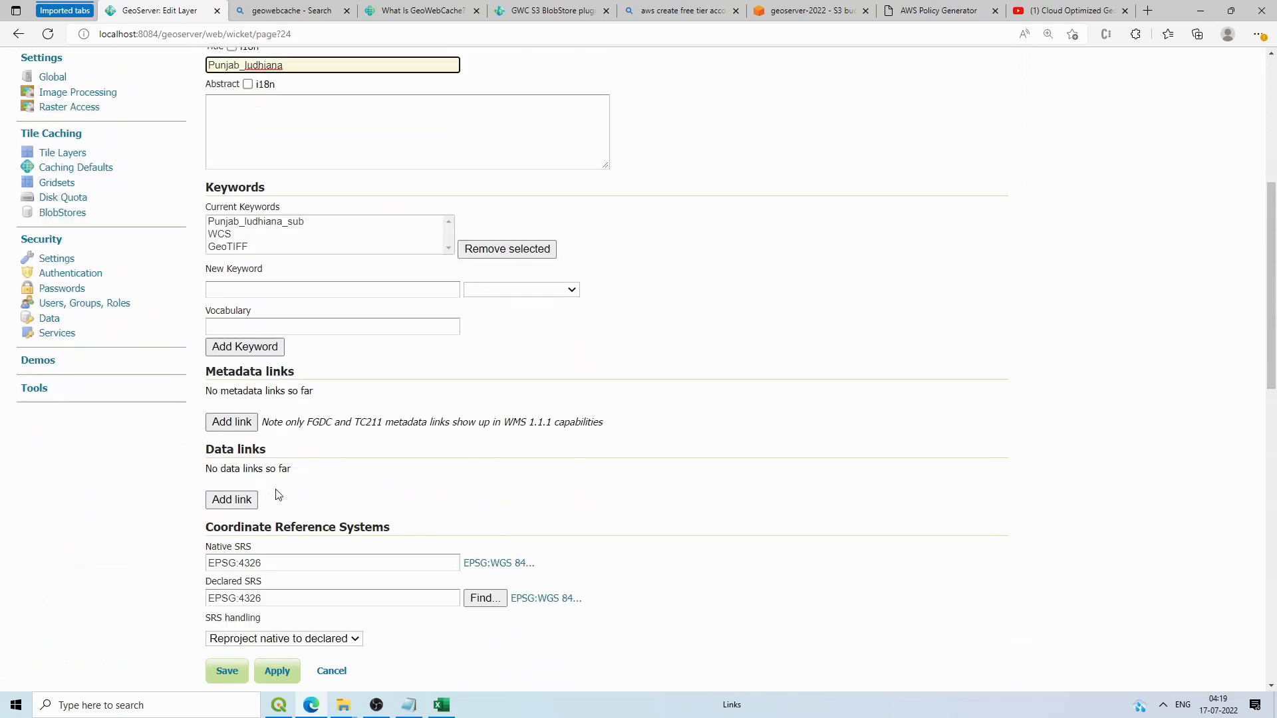
{"action": "scroll", "coordinate": [278, 492], "scroll_direction": "down", "scroll_amount": 9}
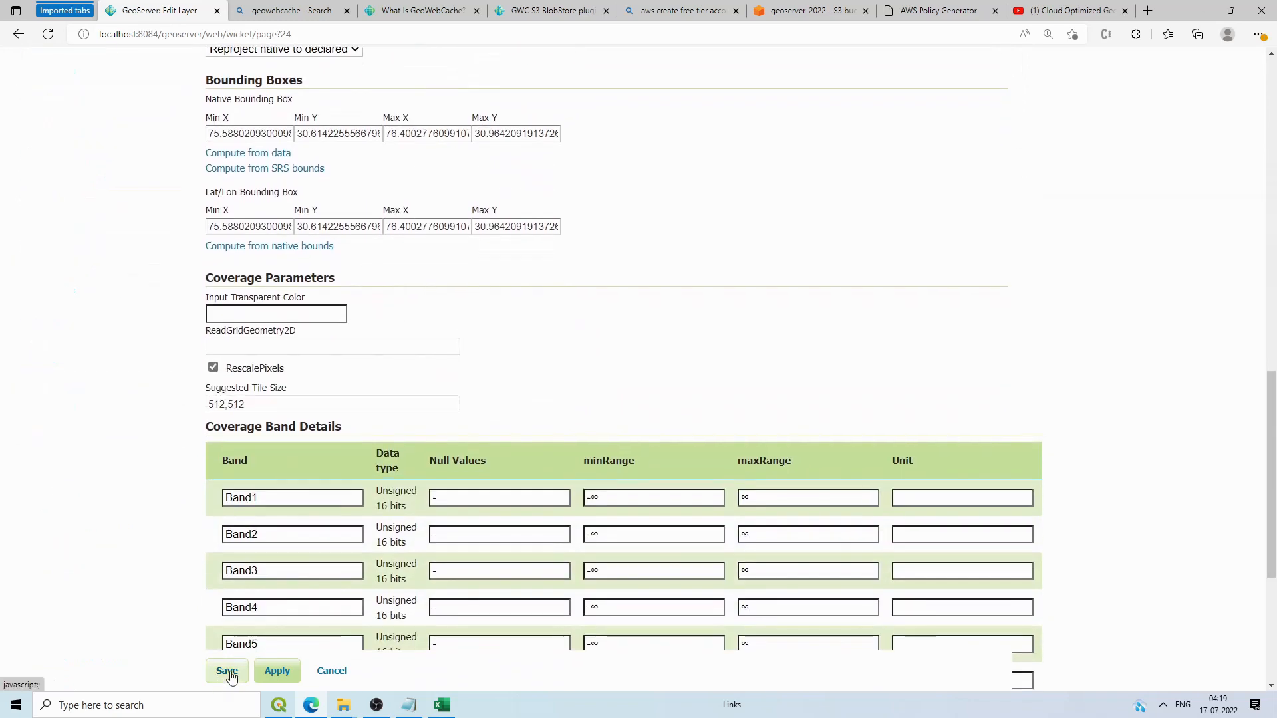
{"action": "left_click", "coordinate": [228, 673]}
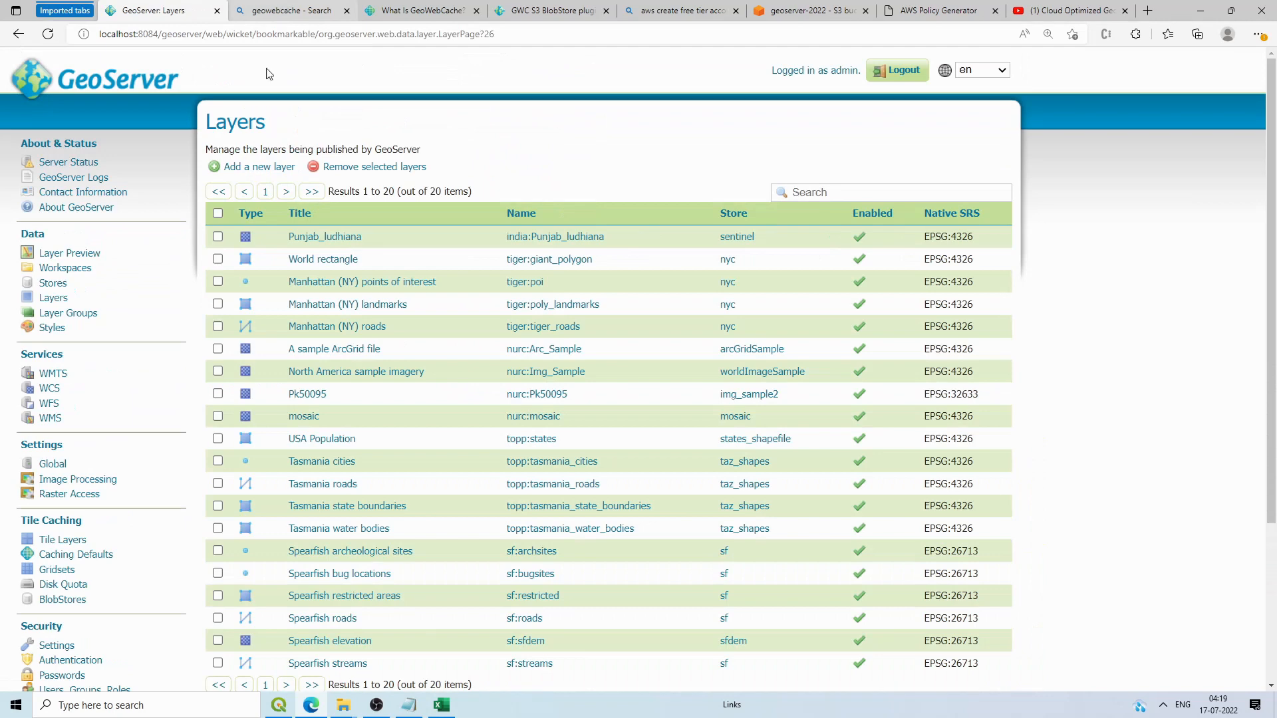
Step: Open Layer Preview in a new tab and launch the OpenLayers preview of india:Punjab_ludhiana
{"action": "right_click", "coordinate": [69, 253]}
{"action": "left_click", "coordinate": [98, 262]}
{"action": "left_click", "coordinate": [269, 10]}
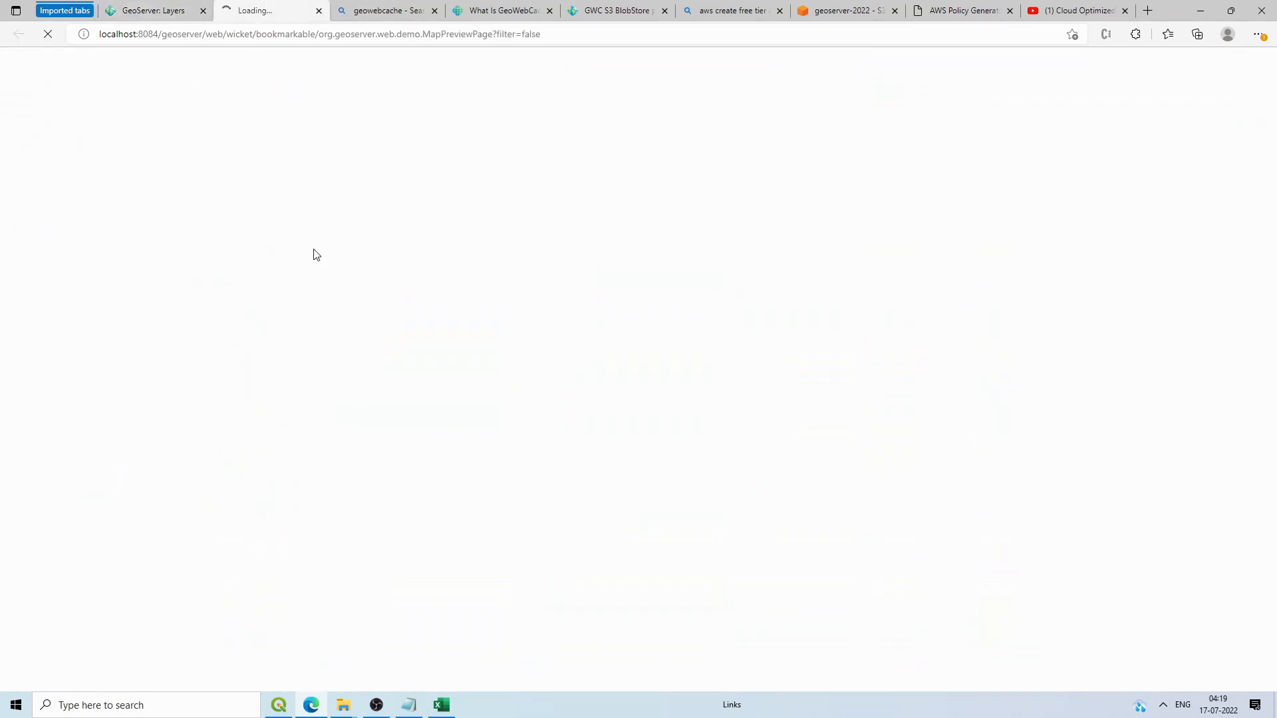
{"action": "scroll", "coordinate": [294, 385], "scroll_direction": "down", "scroll_amount": 3}
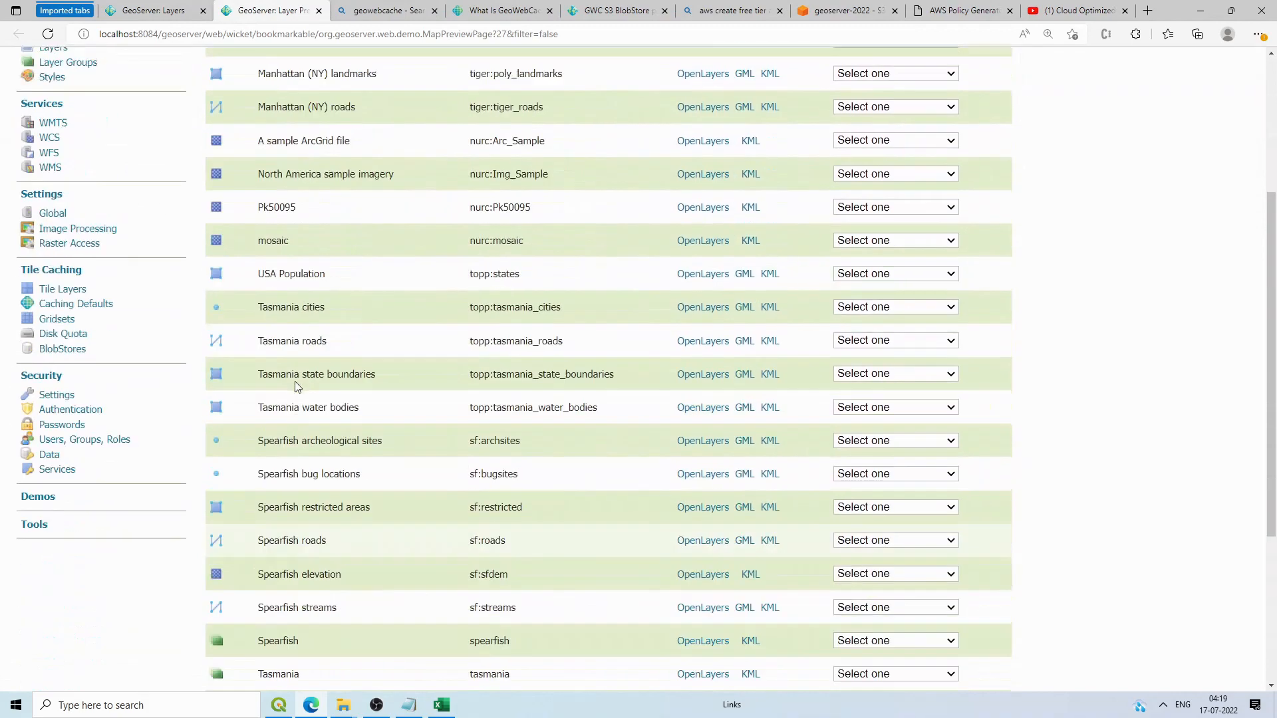
{"action": "scroll", "coordinate": [290, 242], "scroll_direction": "up", "scroll_amount": 3}
{"action": "left_click_drag", "start_coordinate": [275, 226], "coordinate": [576, 242]}
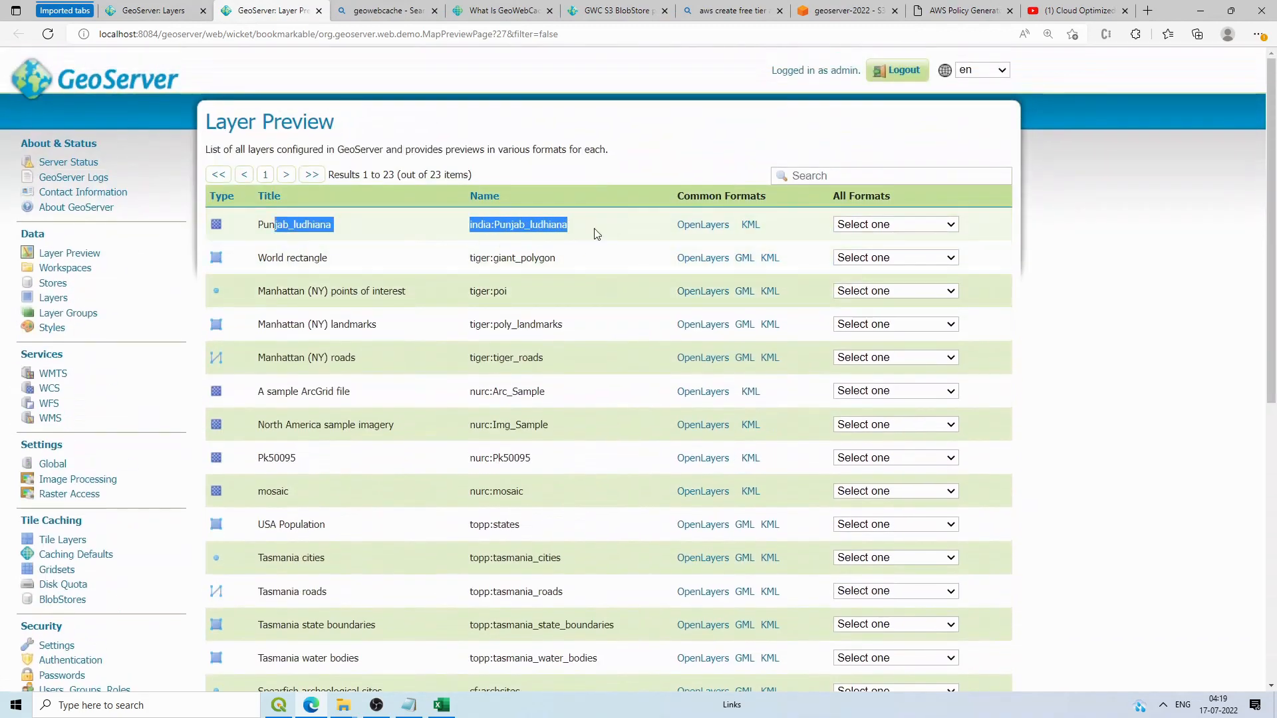
{"action": "left_click", "coordinate": [703, 225]}
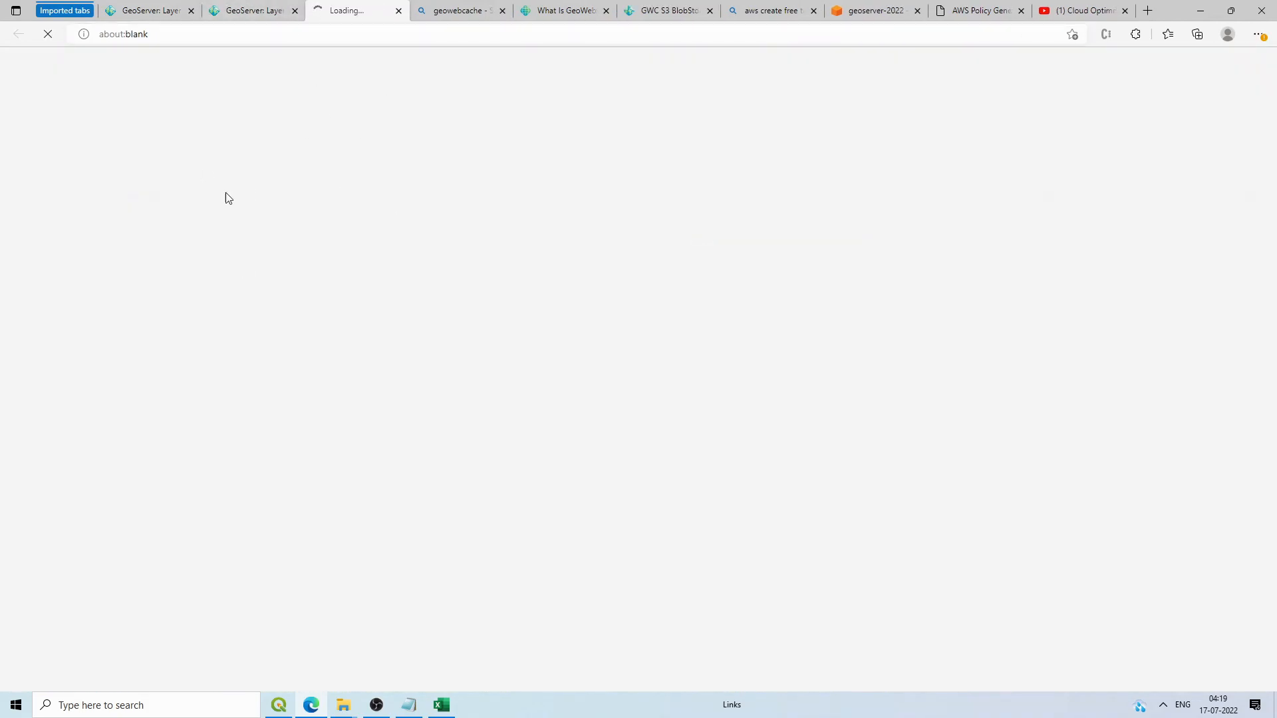
Step: Check the rendered raster imagery, then close the map preview tab
{"action": "left_click", "coordinate": [239, 3]}
{"action": "left_click", "coordinate": [338, 3]}
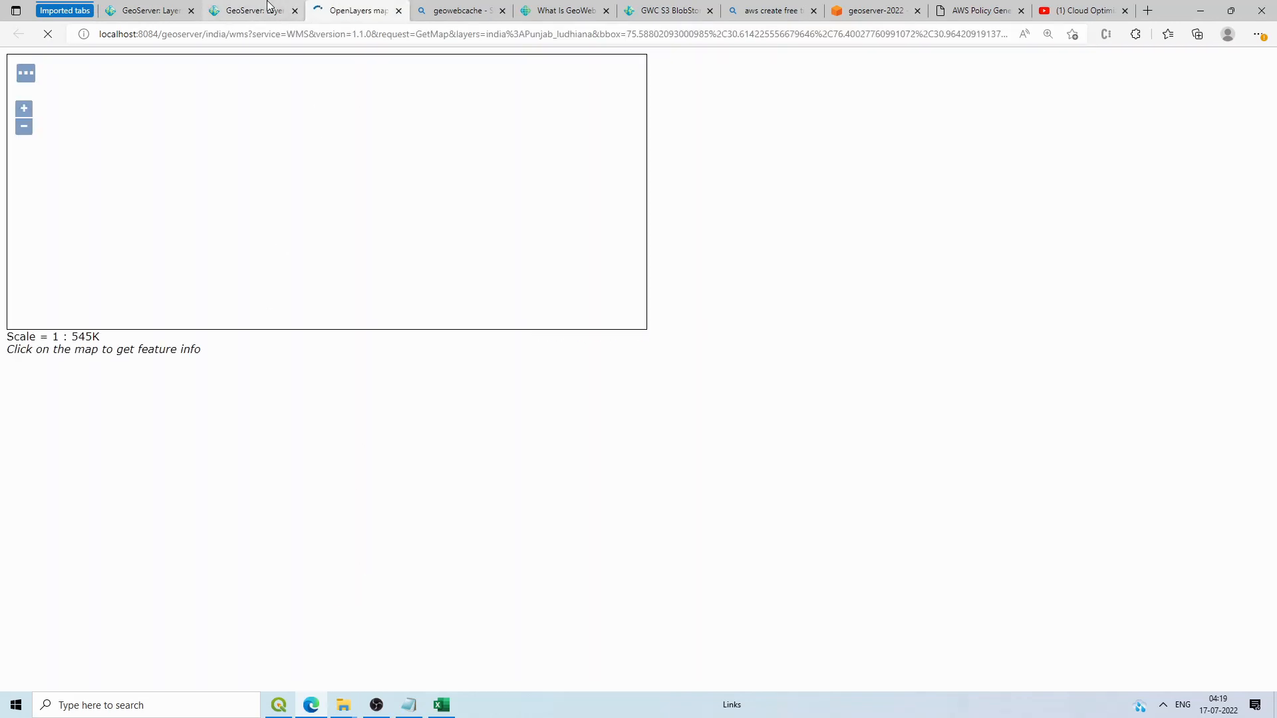
{"action": "scroll", "coordinate": [285, 199], "scroll_direction": "up", "scroll_amount": 1}
{"action": "scroll", "coordinate": [284, 199], "scroll_direction": "down", "scroll_amount": 1}
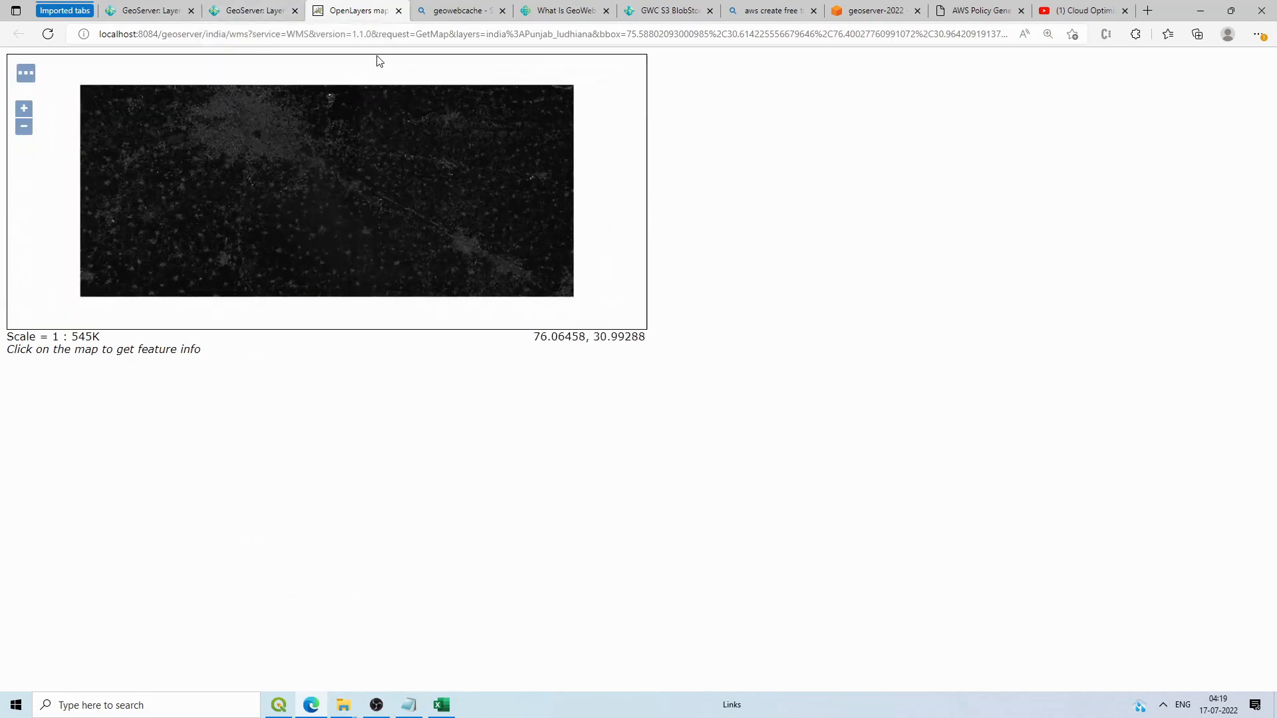
{"action": "left_click", "coordinate": [398, 11]}
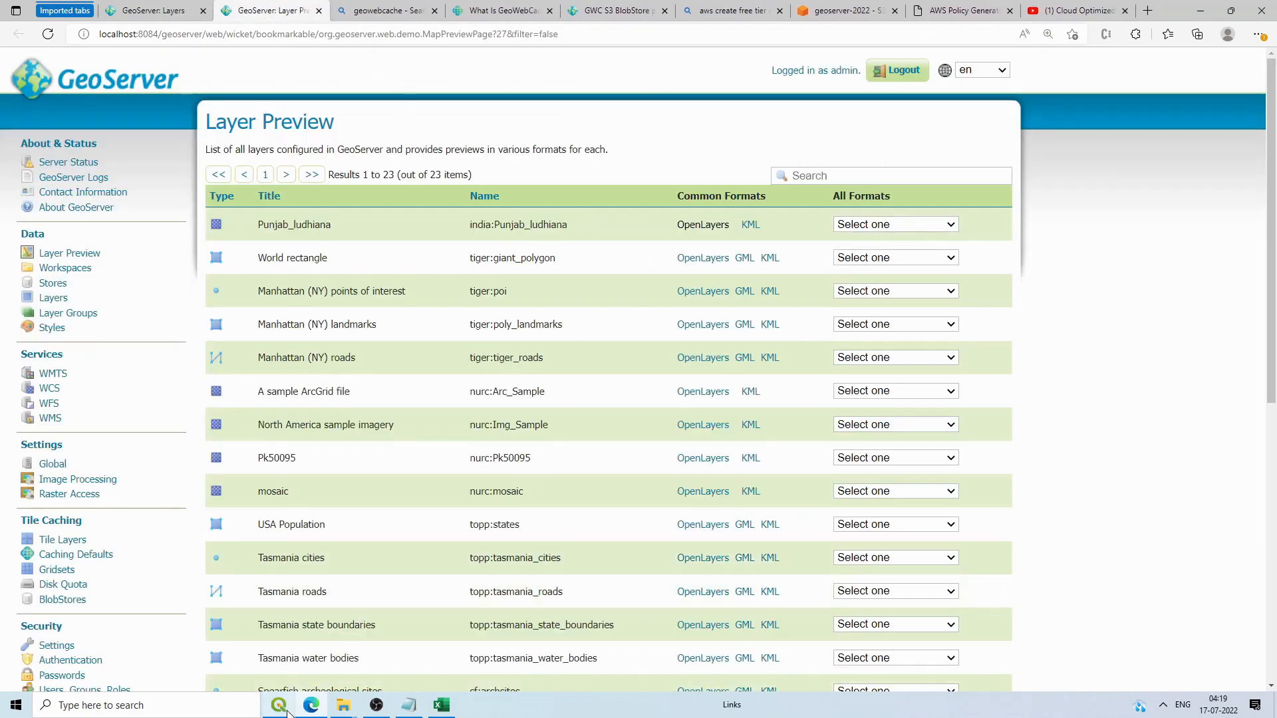
Step: In QGIS layer properties, set the red band of Punjab_ludhiana_sub to Band 4: B8
{"action": "left_click", "coordinate": [278, 704]}
{"action": "left_click_drag", "start_coordinate": [308, 221], "coordinate": [608, 272]}
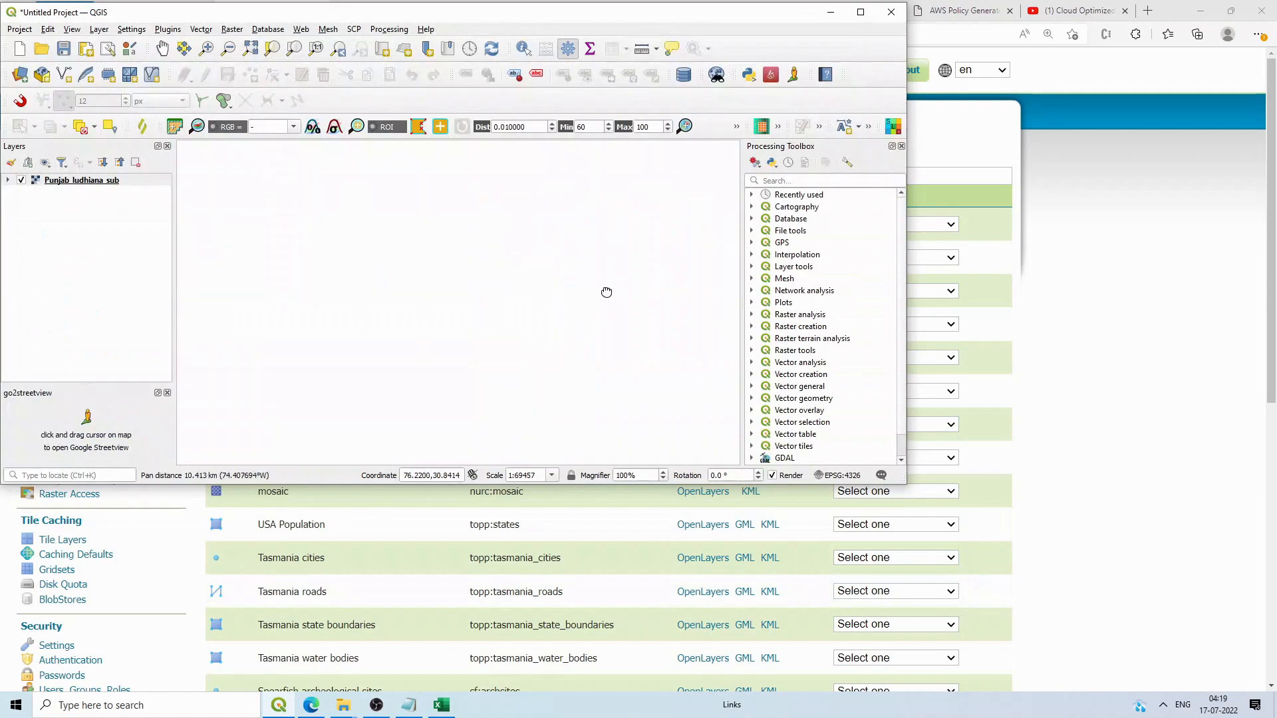
{"action": "left_click_drag", "start_coordinate": [436, 17], "coordinate": [764, 60]}
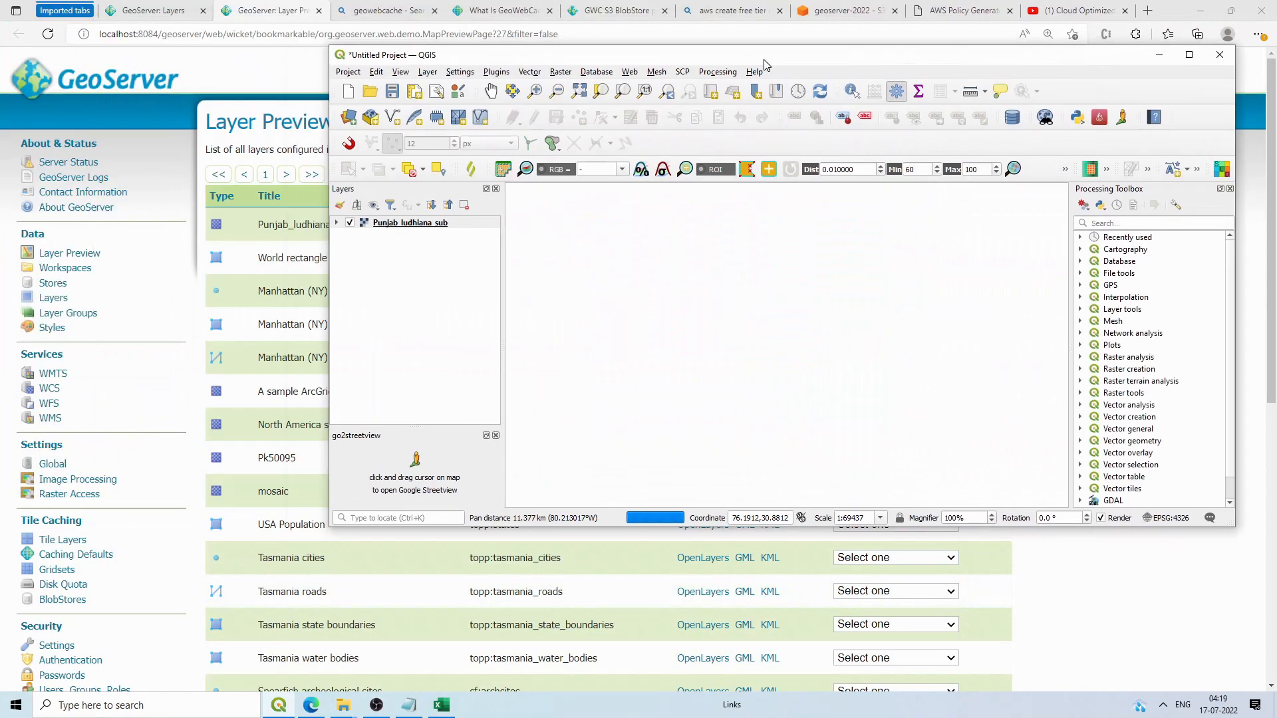
{"action": "right_click", "coordinate": [405, 223]}
{"action": "left_click", "coordinate": [450, 445]}
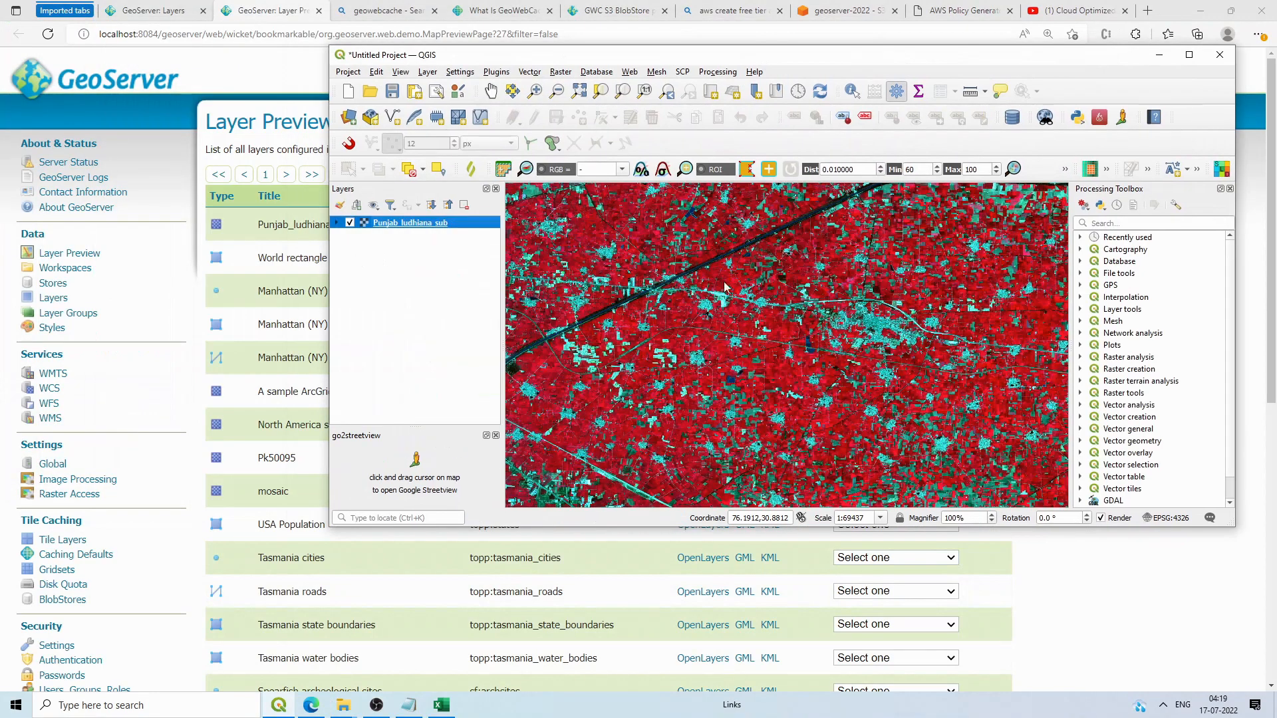
{"action": "left_click", "coordinate": [821, 161]}
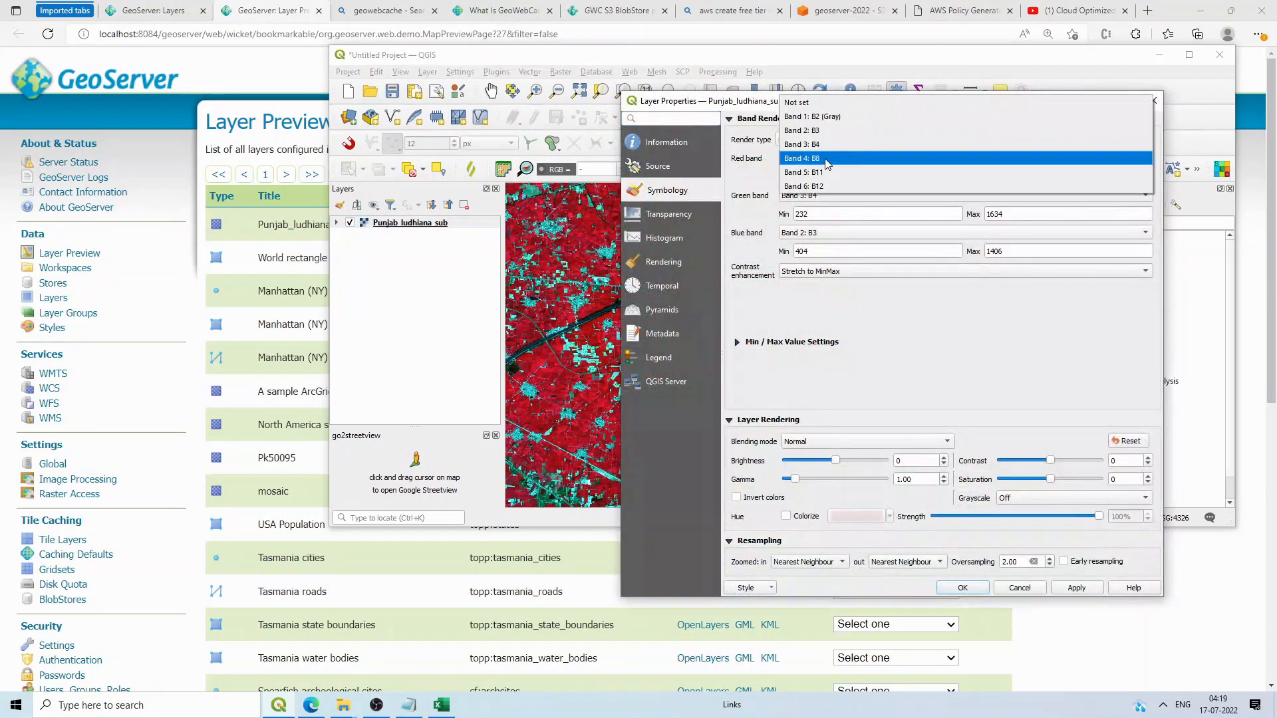
{"action": "left_click", "coordinate": [827, 161]}
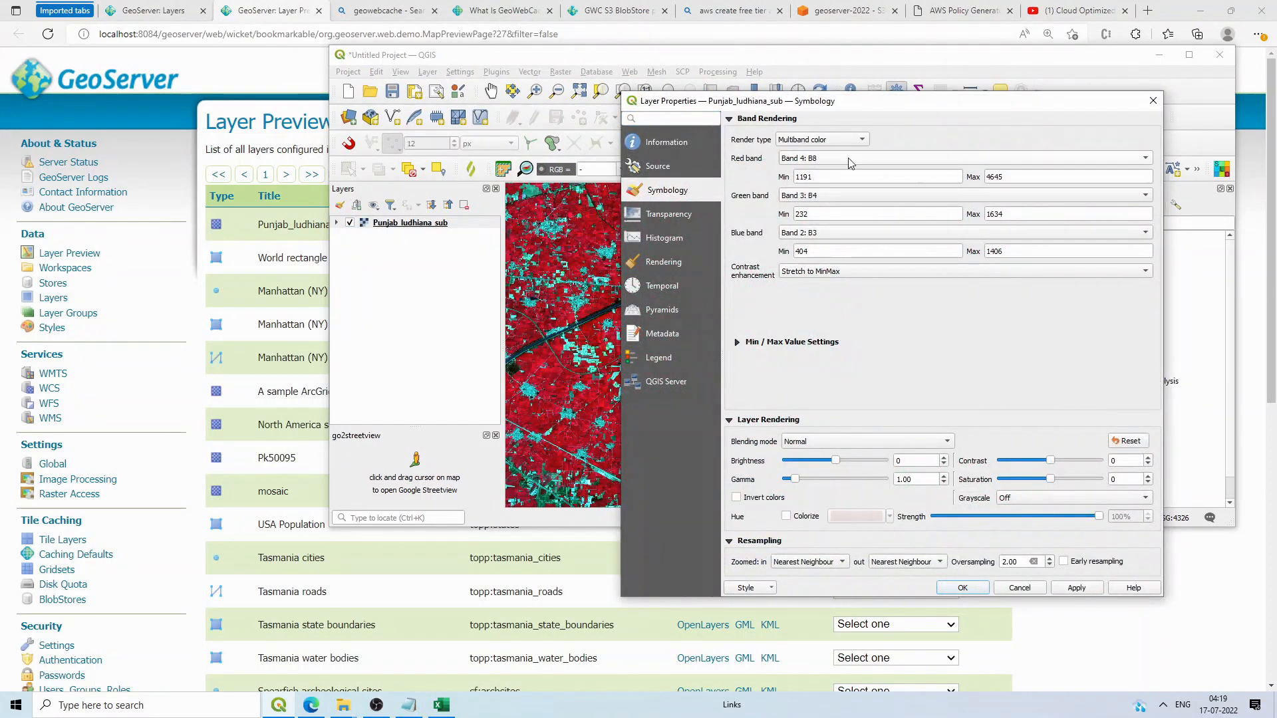
Step: Save the layer style to the Desktop as an SLD file named imag
{"action": "left_click", "coordinate": [760, 589]}
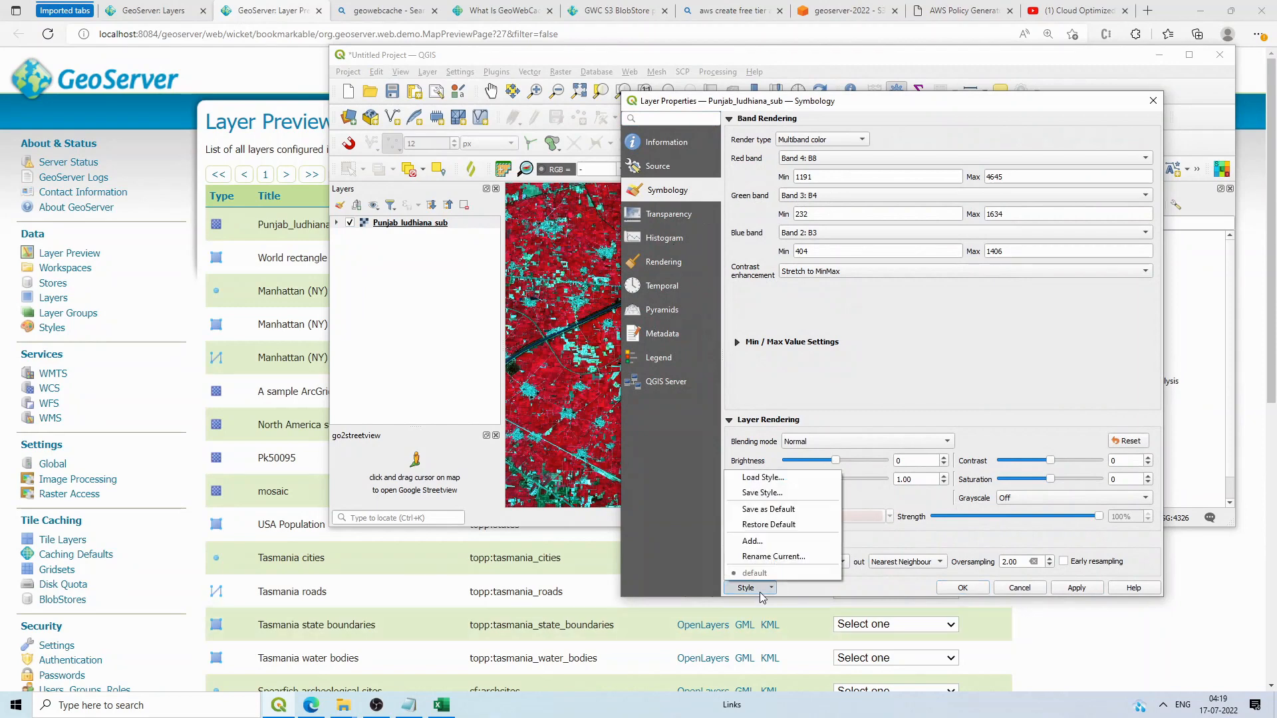
{"action": "left_click", "coordinate": [780, 494]}
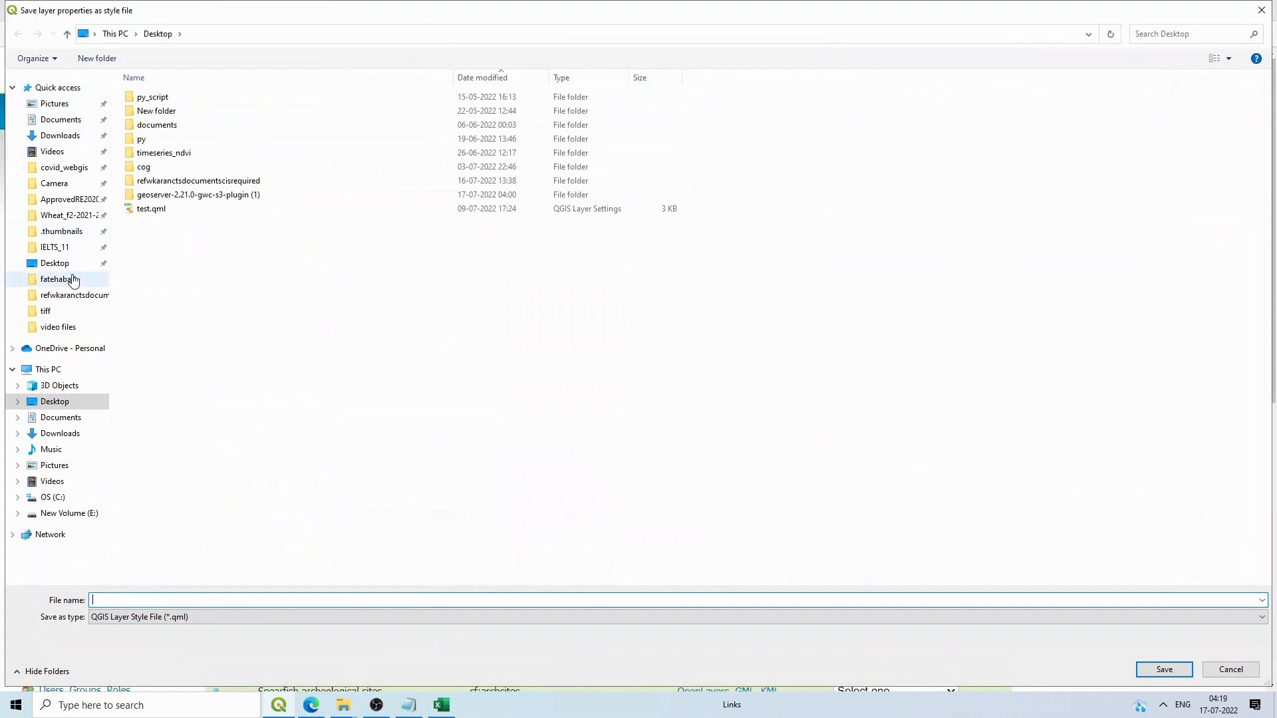
{"action": "left_click", "coordinate": [157, 618]}
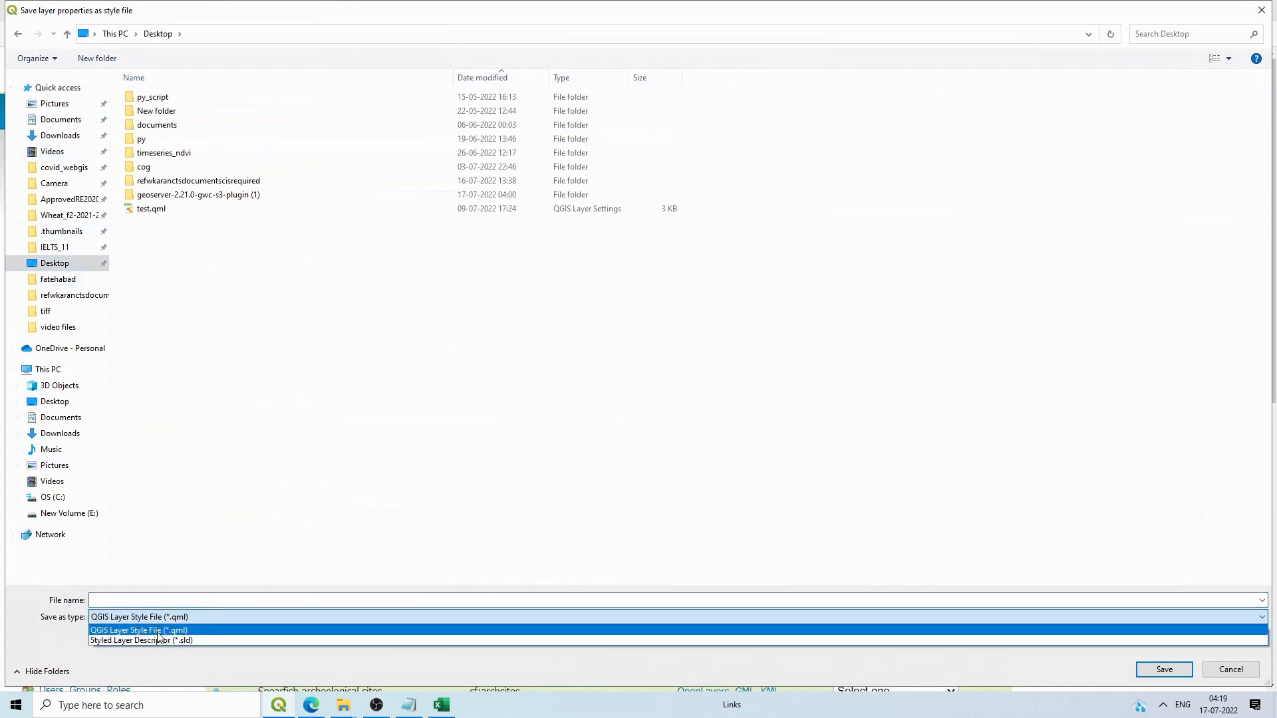
{"action": "left_click", "coordinate": [157, 627]}
{"action": "left_click", "coordinate": [155, 601]}
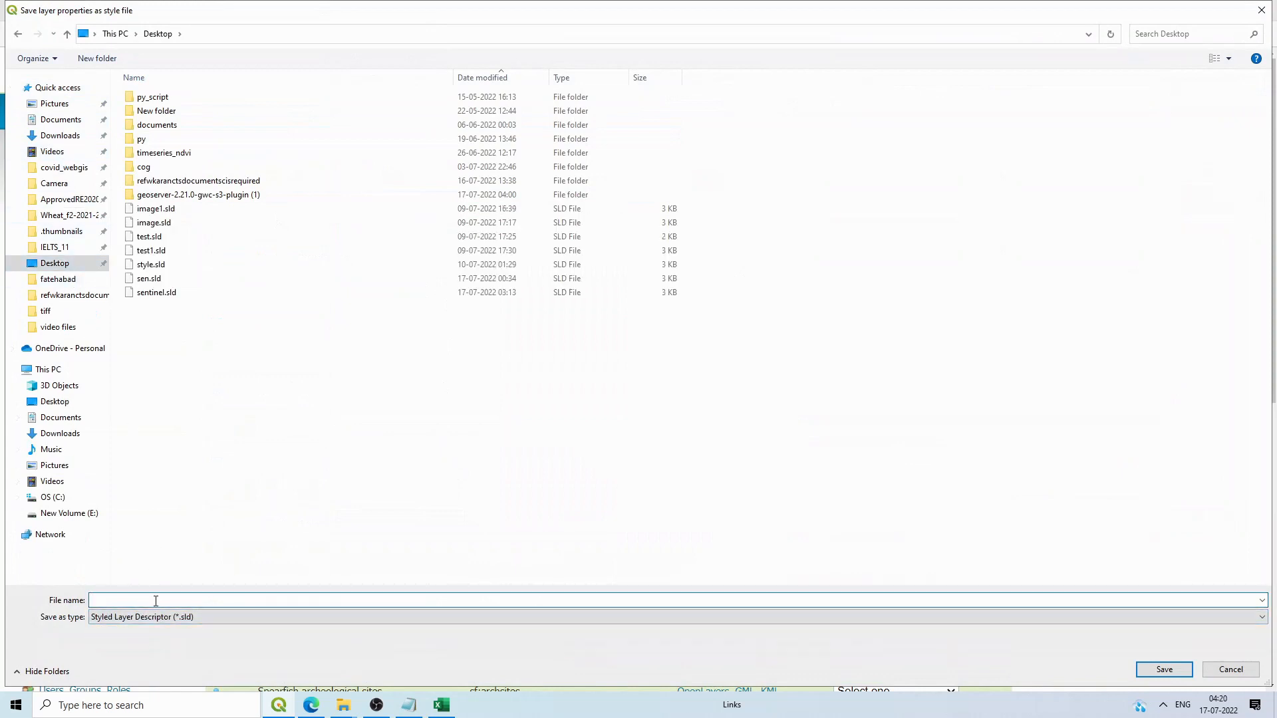
{"action": "type", "text": "t"}
{"action": "key", "text": "BackSpace"}
{"action": "type", "text": "imag"}
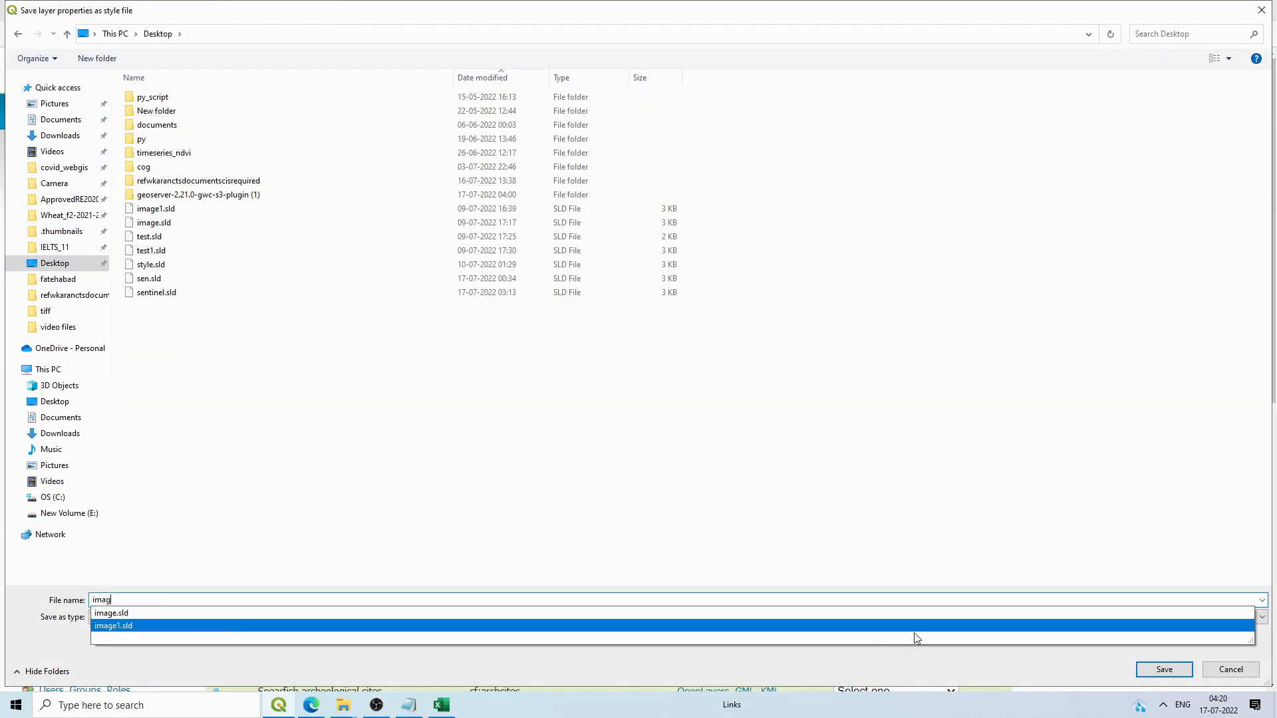
{"action": "left_click", "coordinate": [1148, 669]}
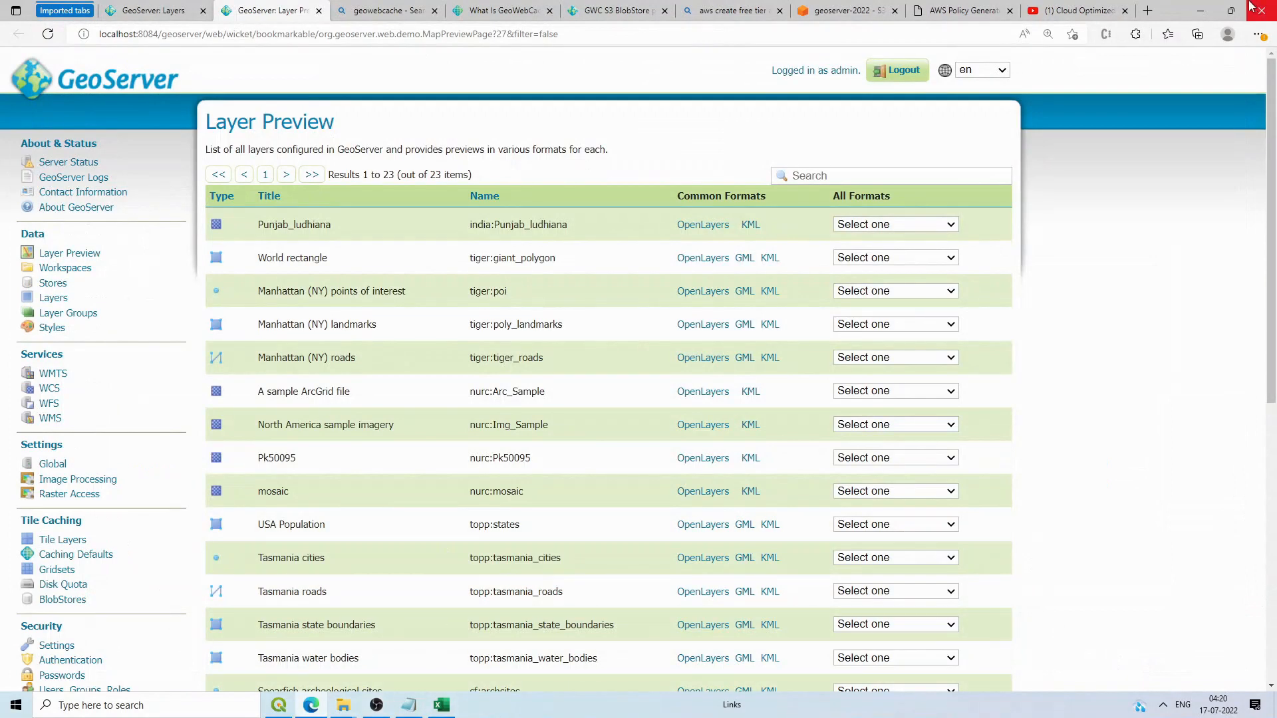
Step: Apply the QGIS band settings and open imag.sld in Notepad++
{"action": "left_click", "coordinate": [1197, 8]}
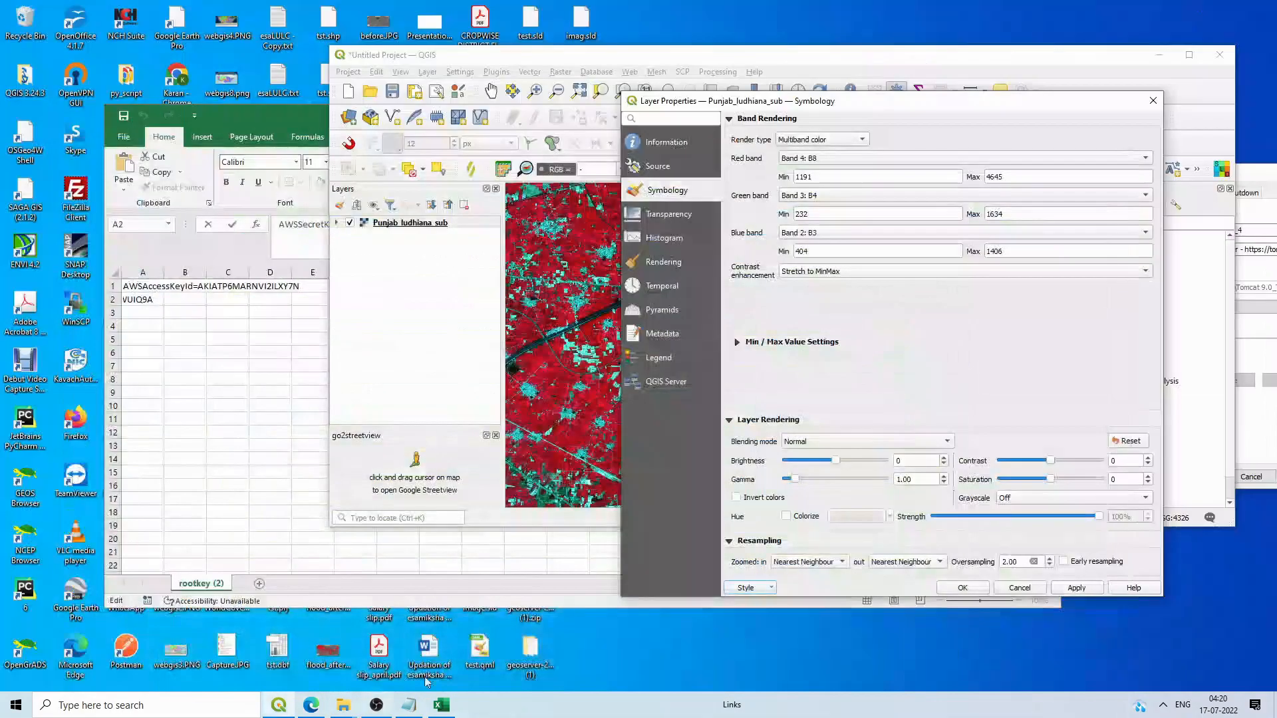
{"action": "left_click", "coordinate": [962, 588]}
{"action": "left_click", "coordinate": [1158, 55]}
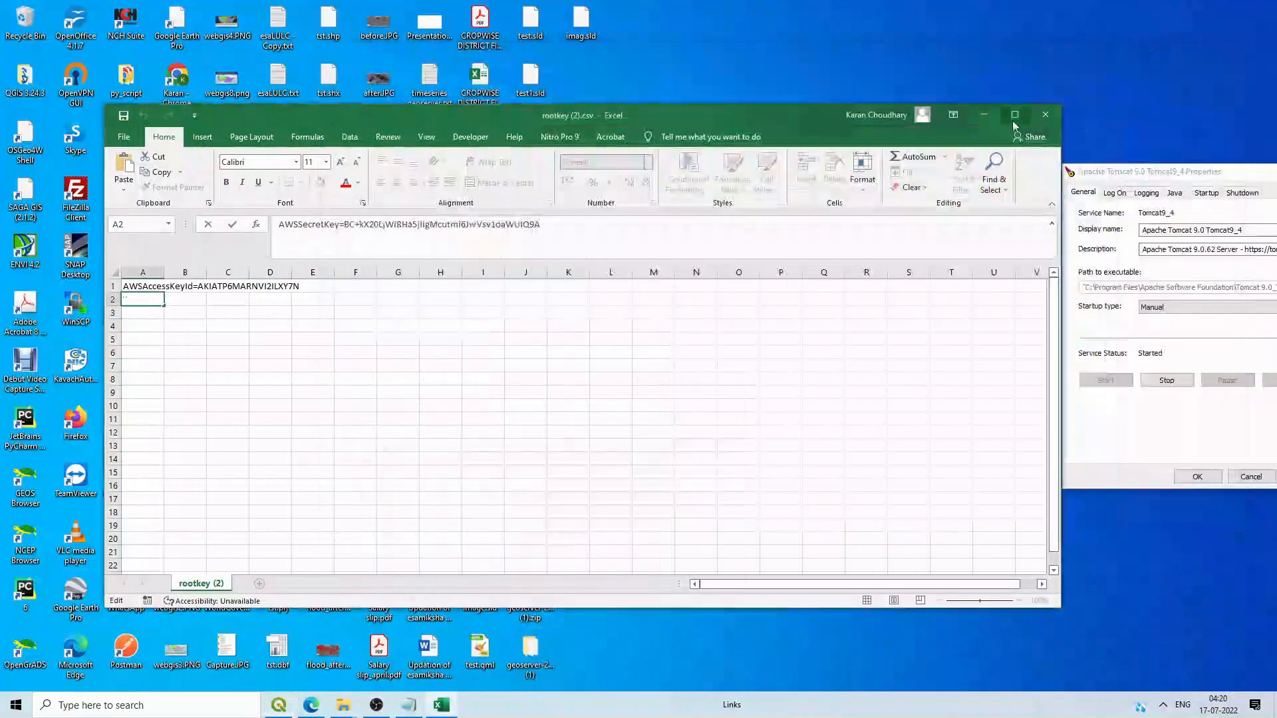
{"action": "left_click", "coordinate": [982, 114]}
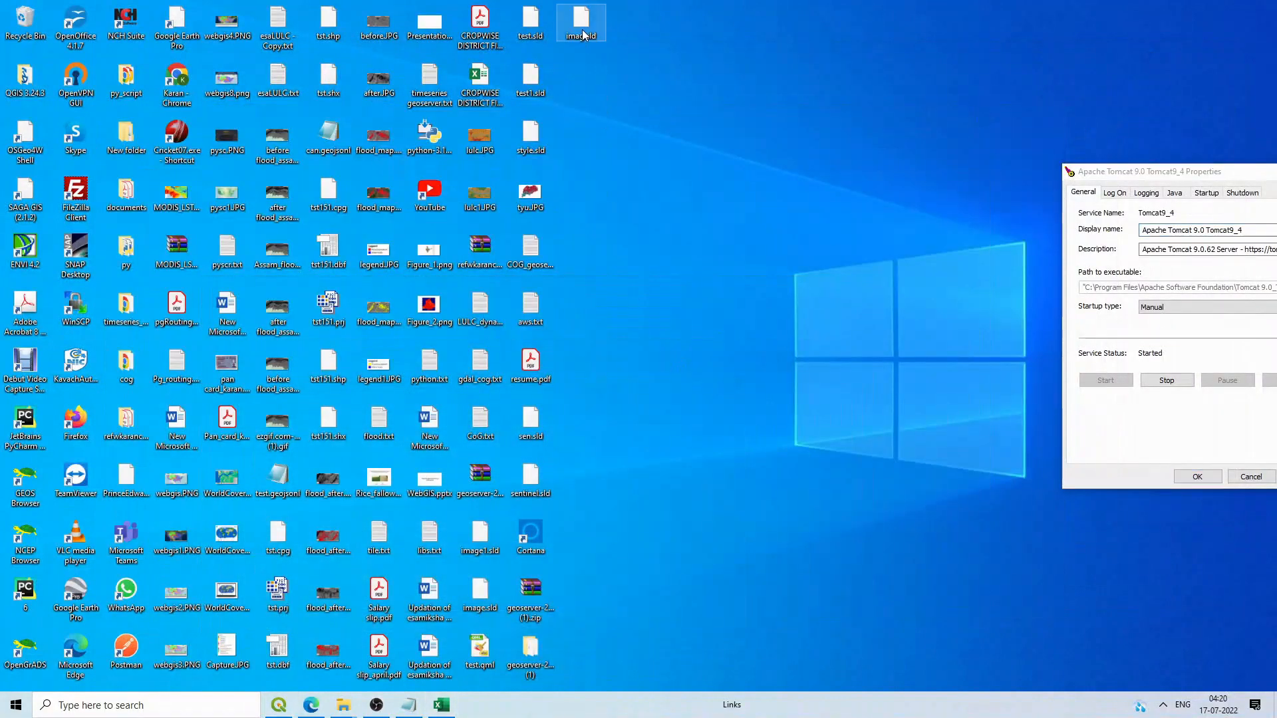
{"action": "right_click", "coordinate": [582, 20]}
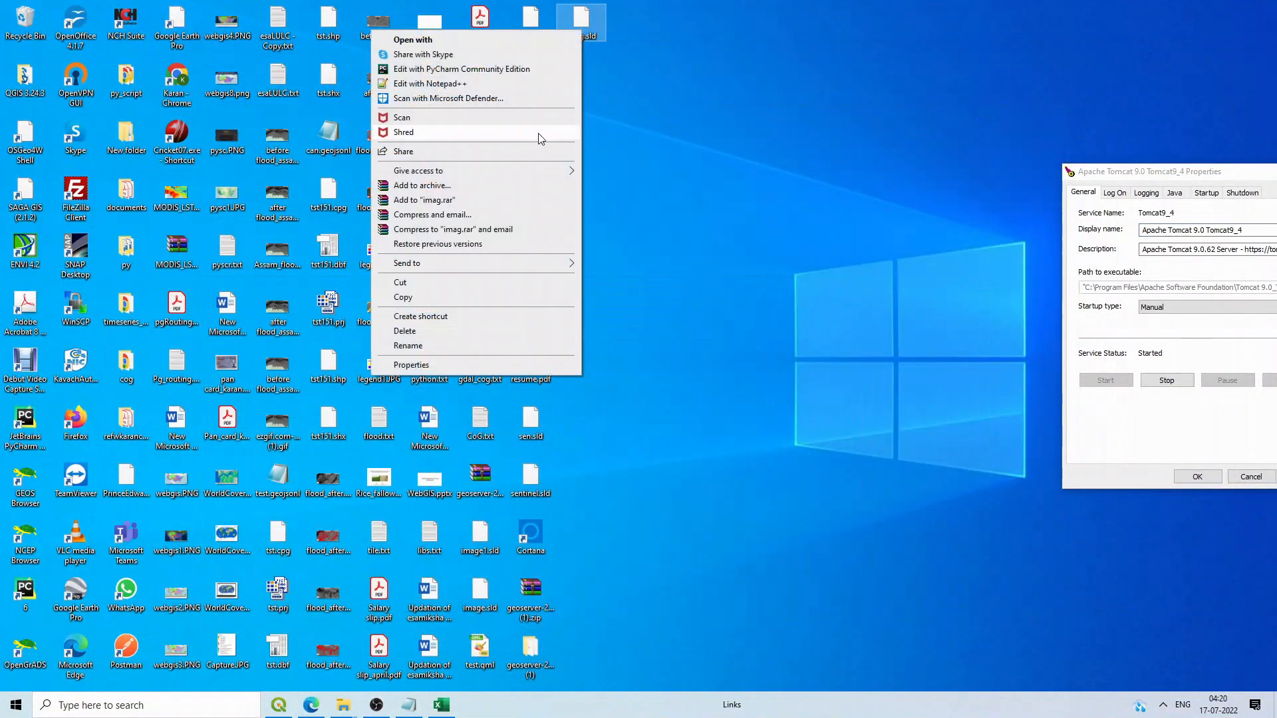
{"action": "left_click", "coordinate": [464, 85]}
Step: Show GeoServer's Styles page listing its 21 existing styles
{"action": "left_click", "coordinate": [311, 704]}
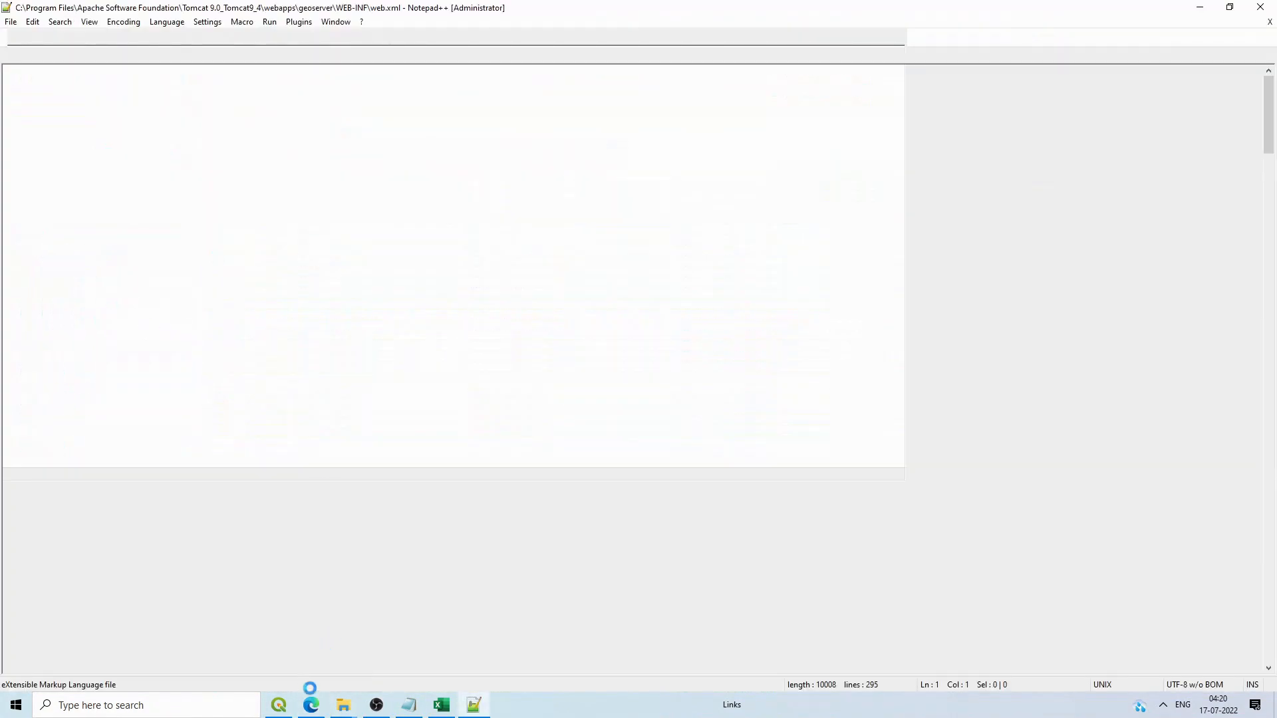
{"action": "left_click", "coordinate": [310, 705]}
{"action": "left_click", "coordinate": [53, 328]}
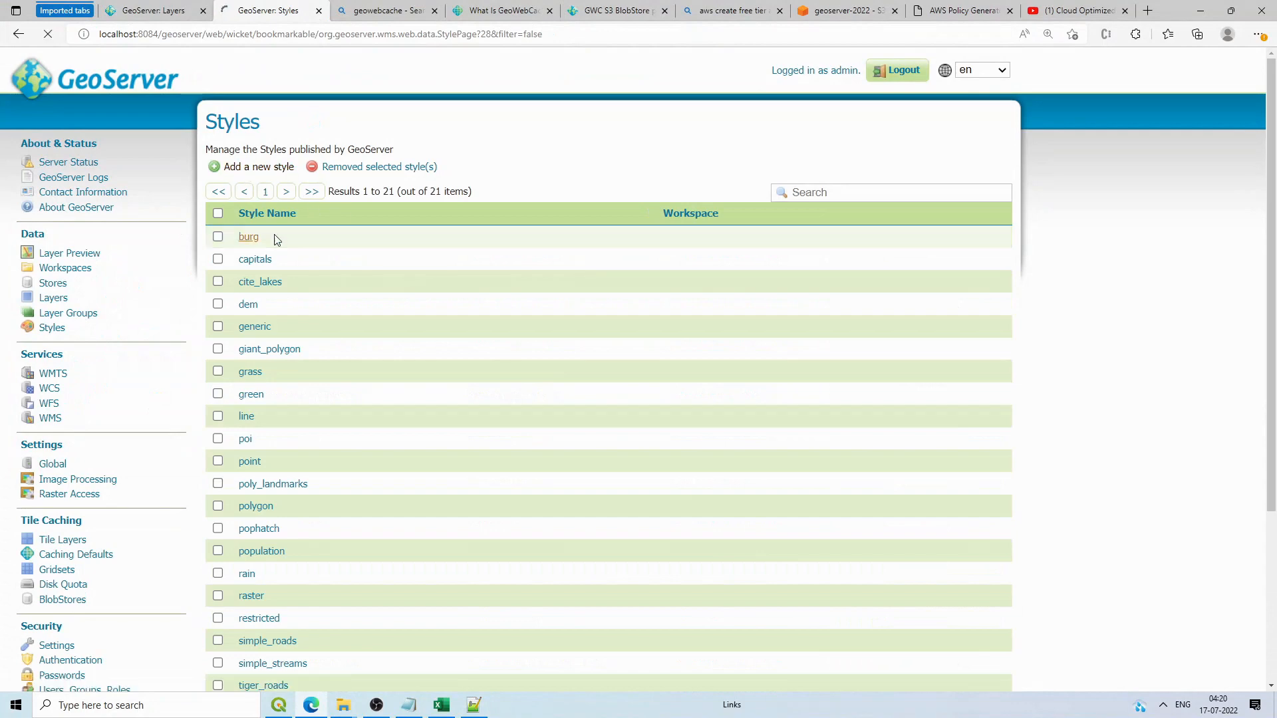
Step: Name the new style sentinel_fcc and copy the full imag.sld text from Notepad++
{"action": "left_click", "coordinate": [266, 259]}
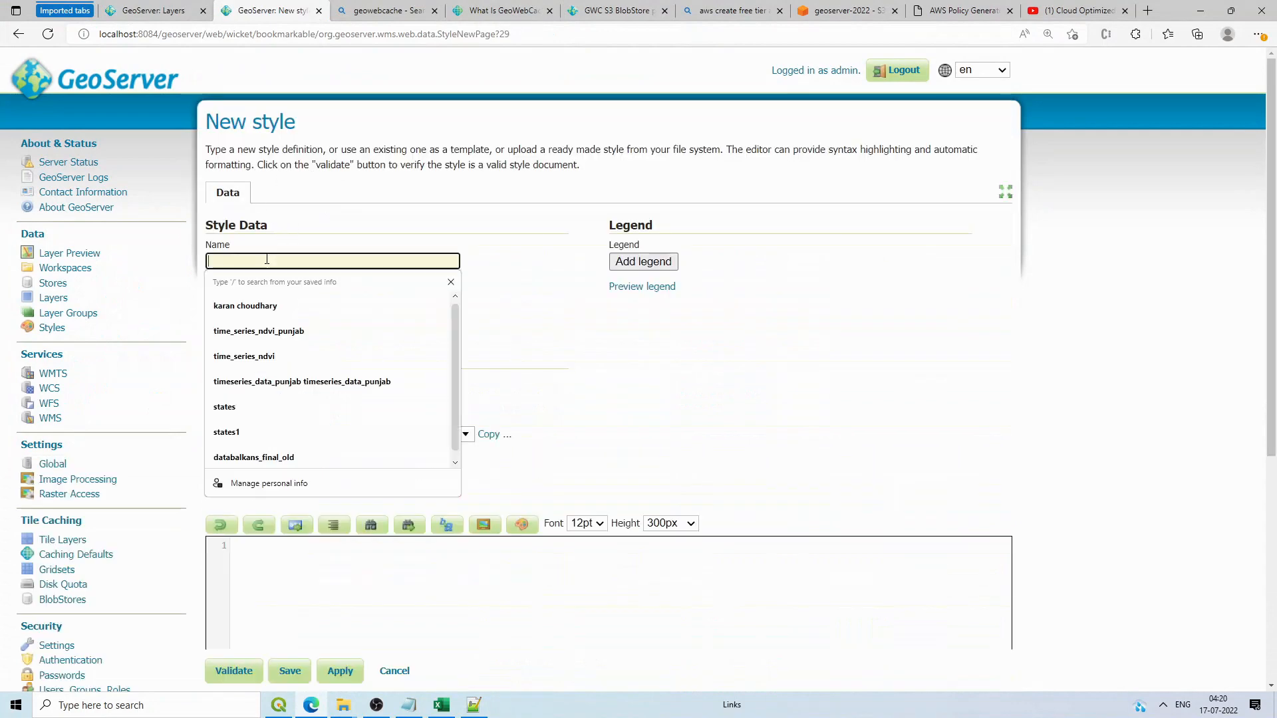
{"action": "type", "text": "senti"}
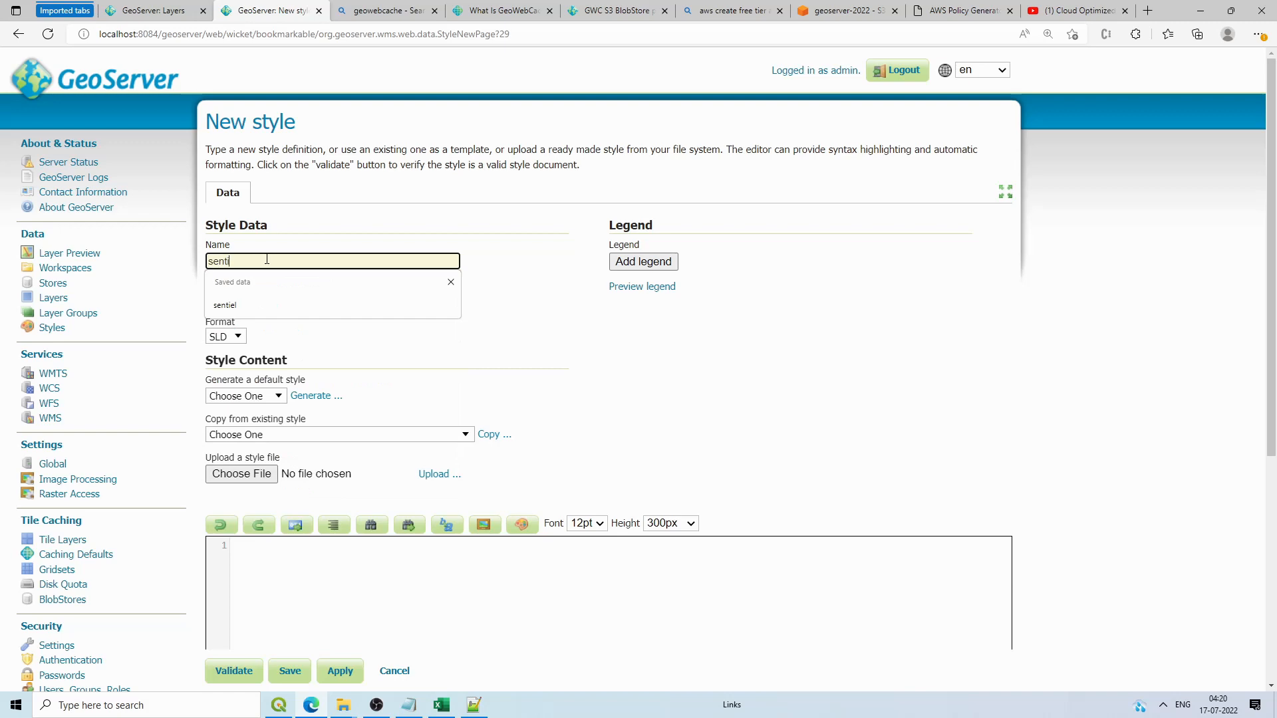
{"action": "type", "text": "nel_fcc"}
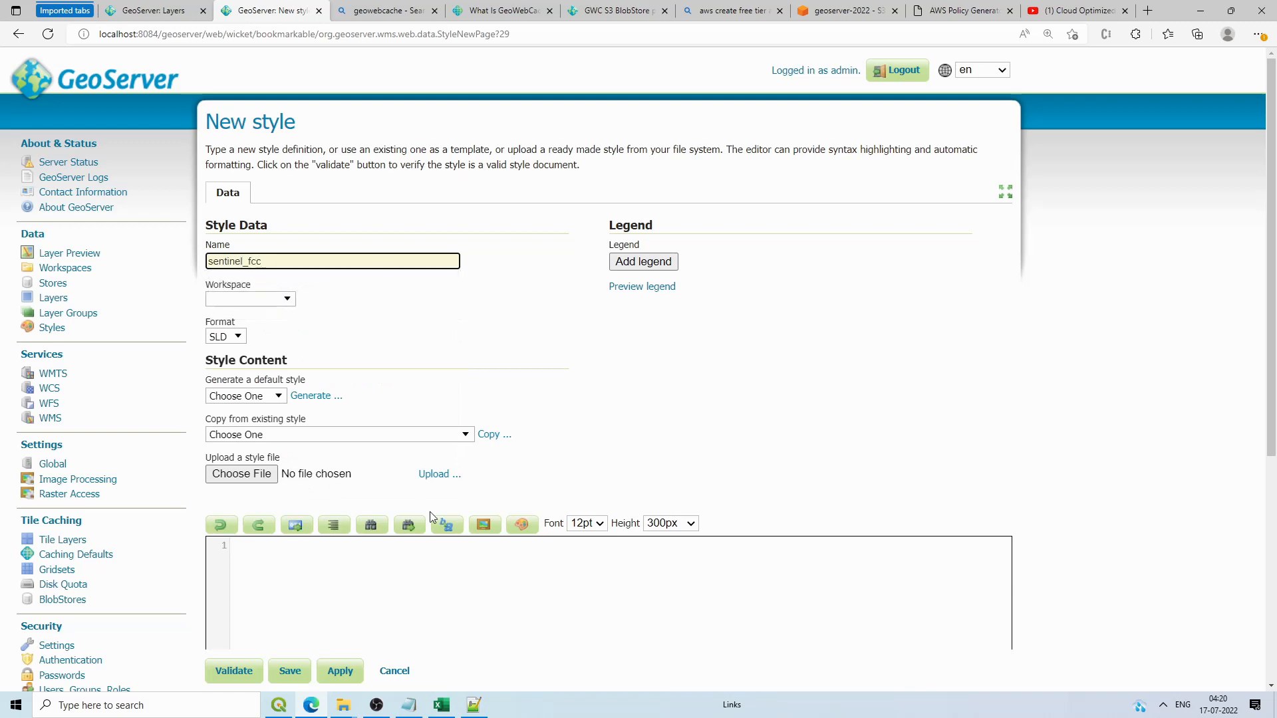
{"action": "scroll", "coordinate": [430, 517], "scroll_direction": "down", "scroll_amount": 5}
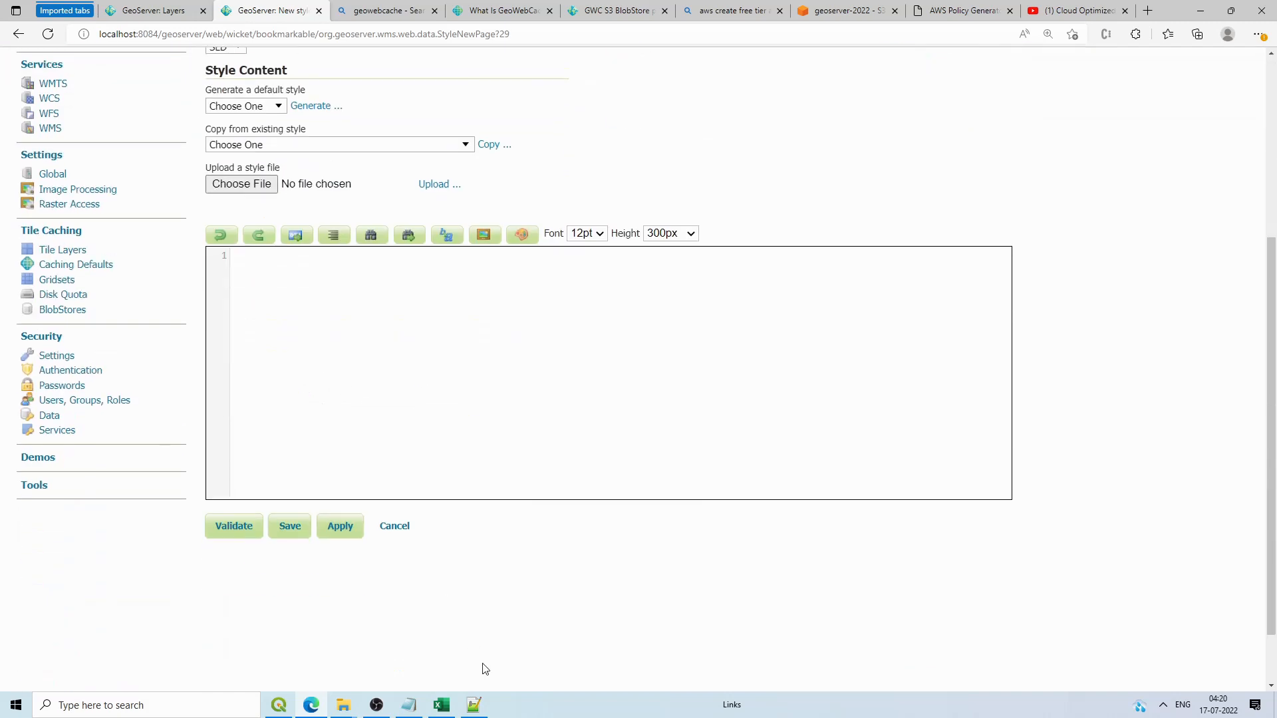
{"action": "left_click", "coordinate": [474, 705]}
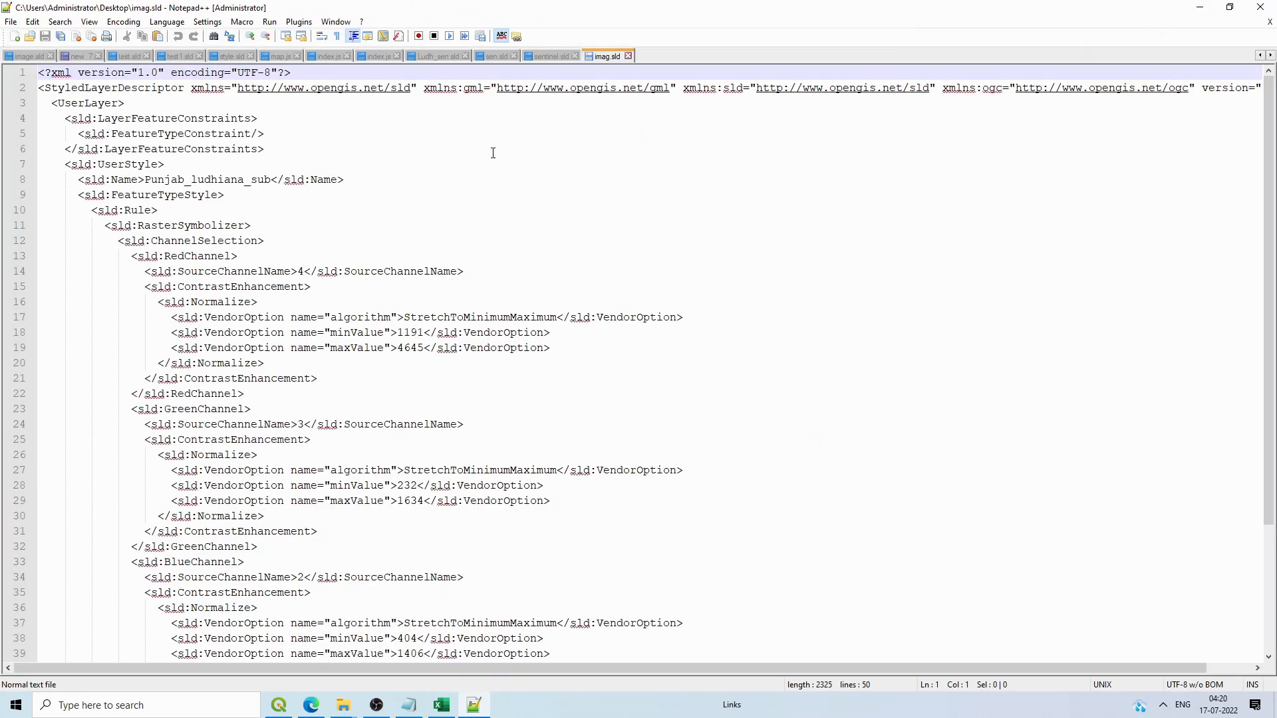
{"action": "left_click", "coordinate": [493, 153]}
{"action": "key", "text": "ctrl+a"}
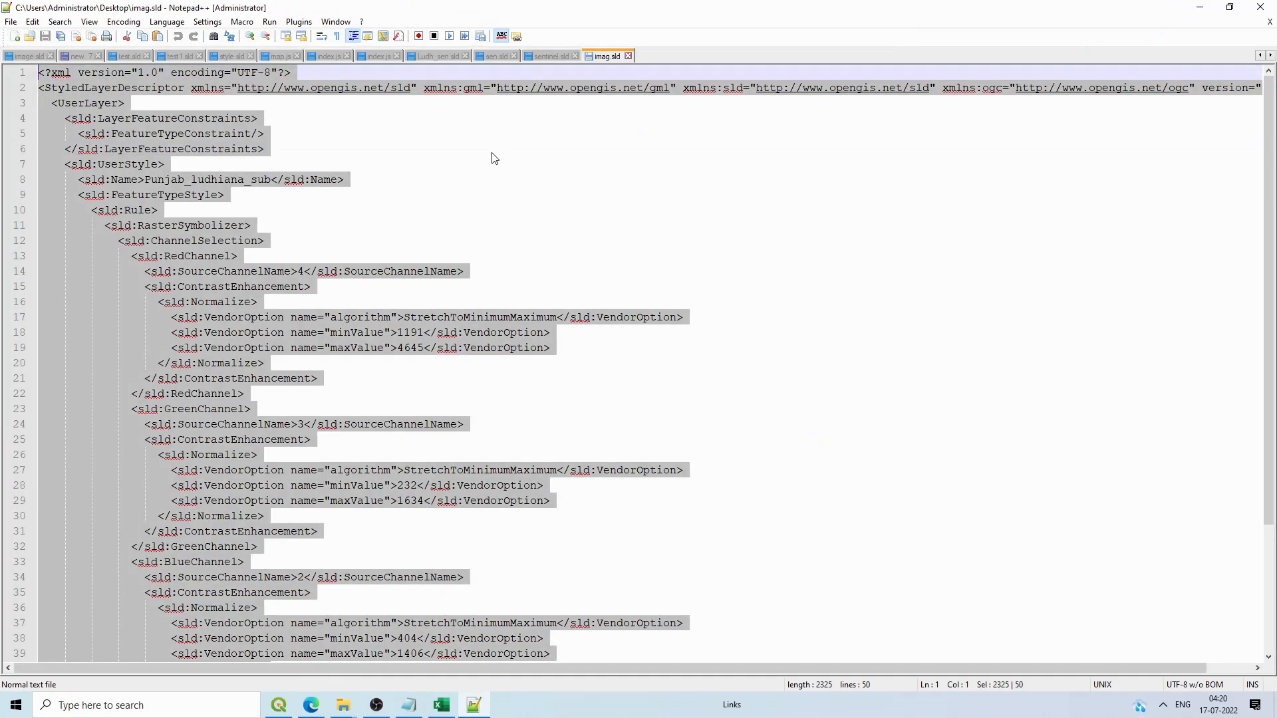
{"action": "left_click", "coordinate": [1202, 7]}
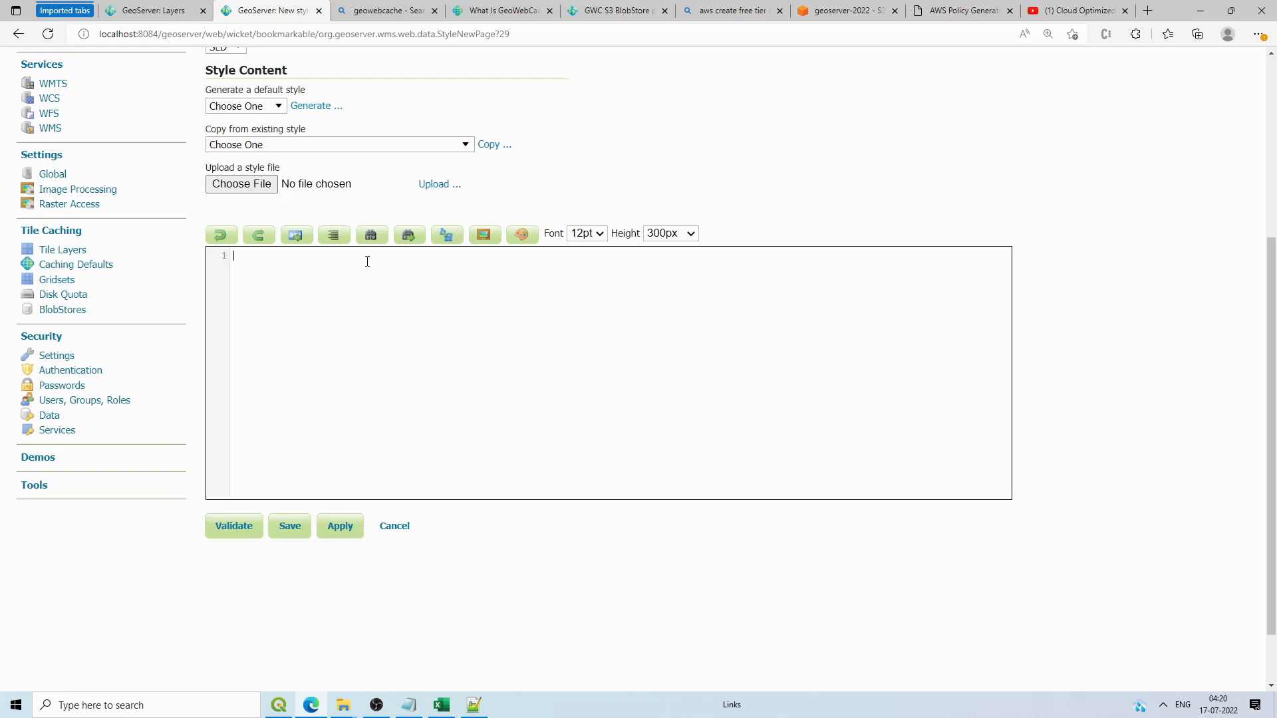
Step: Paste the SLD into the style editor, validate it without errors, and save
{"action": "left_click", "coordinate": [367, 261]}
{"action": "key", "text": "ctrl+v"}
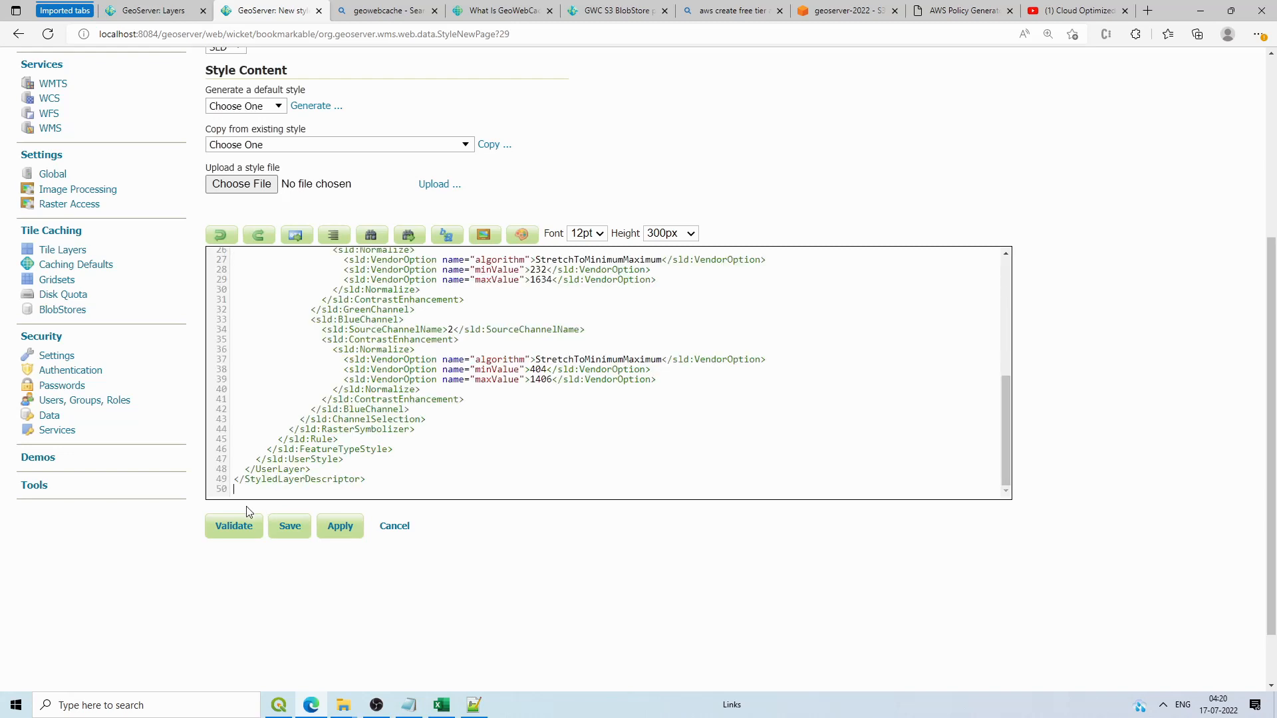
{"action": "left_click", "coordinate": [235, 525]}
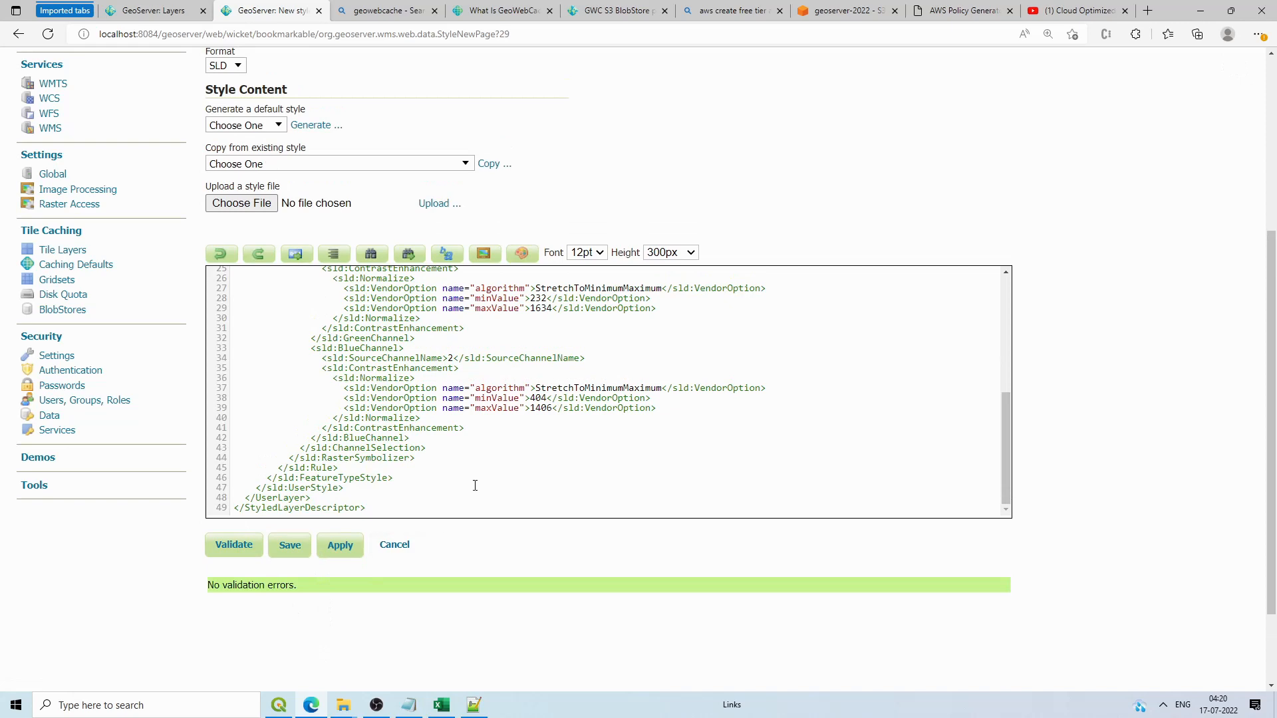
{"action": "scroll", "coordinate": [474, 486], "scroll_direction": "up", "scroll_amount": 5}
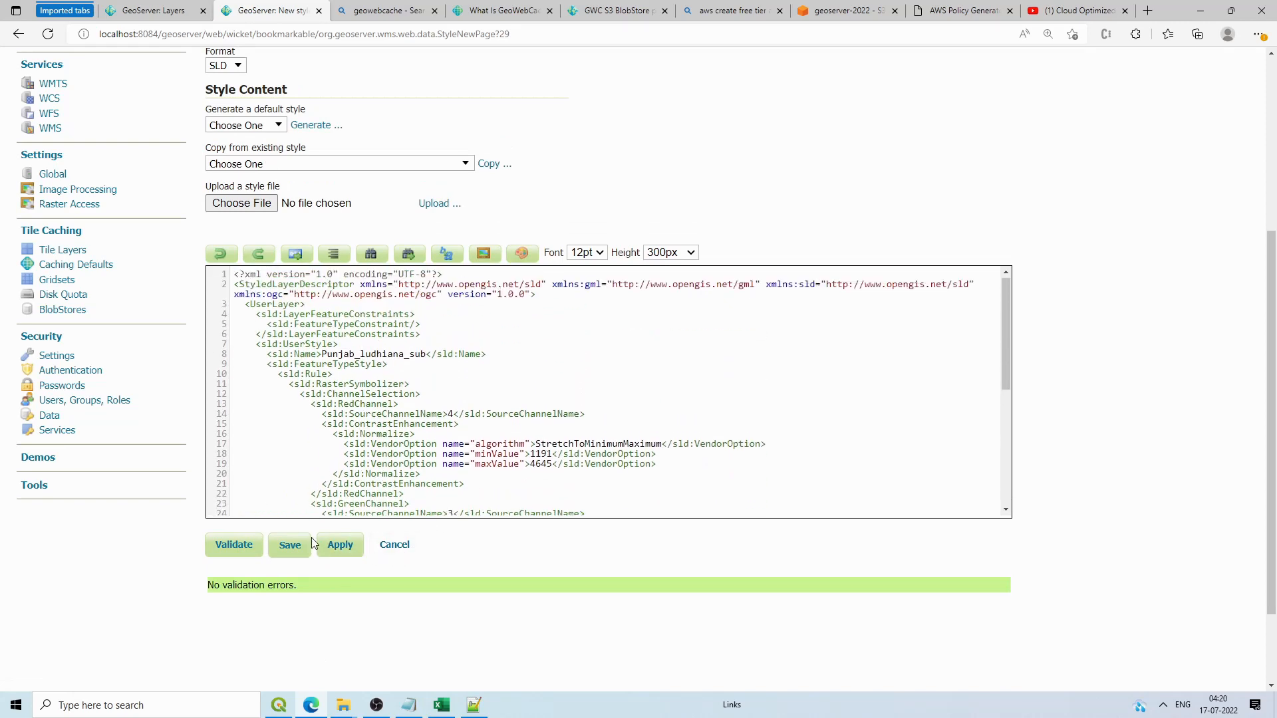
{"action": "left_click", "coordinate": [309, 542]}
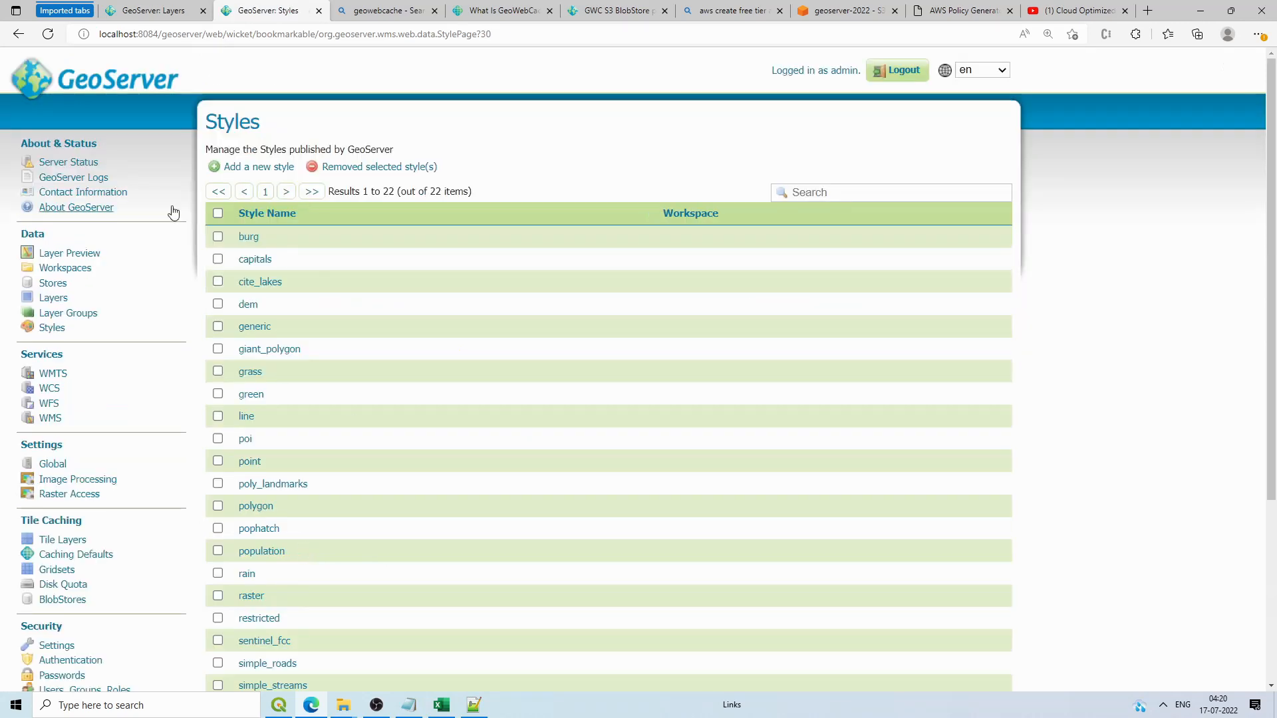
Step: Make sentinel_fcc the default style in Punjab_ludhiana's Publishing settings
{"action": "left_click", "coordinate": [50, 301]}
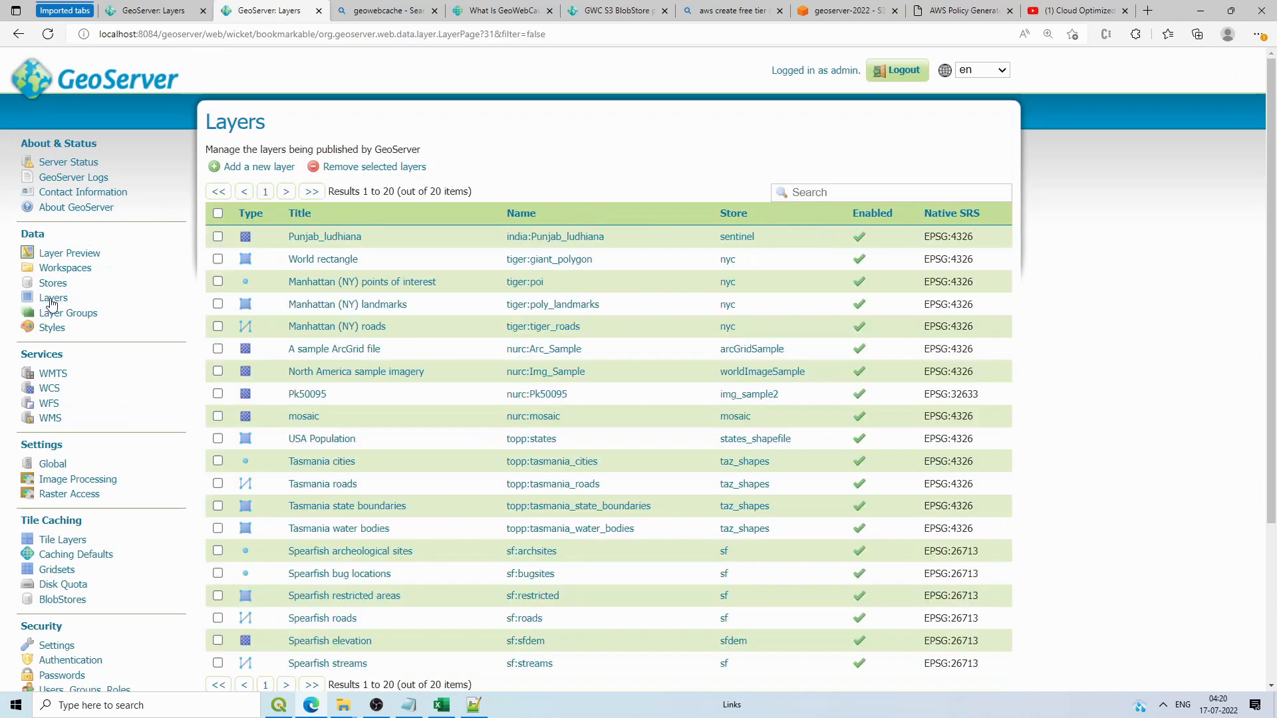
{"action": "scroll", "coordinate": [305, 490], "scroll_direction": "down", "scroll_amount": 4}
{"action": "scroll", "coordinate": [334, 421], "scroll_direction": "up", "scroll_amount": 4}
{"action": "left_click", "coordinate": [328, 238]}
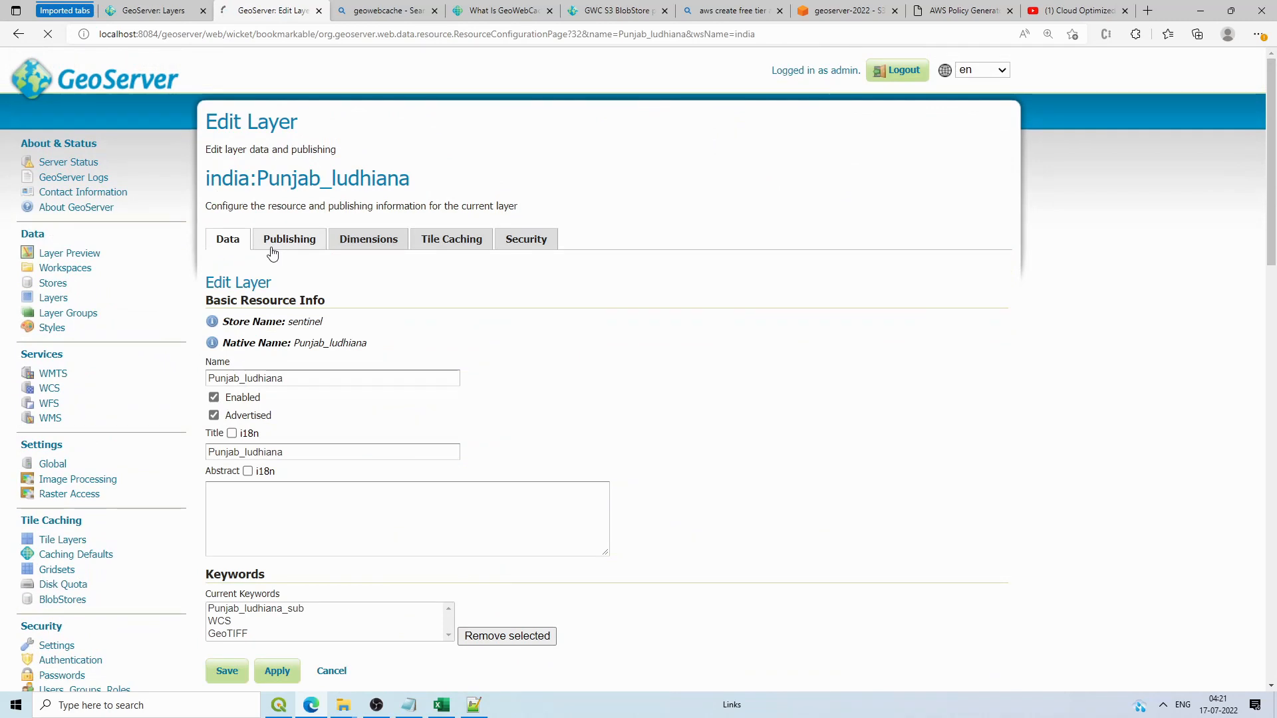
{"action": "left_click", "coordinate": [271, 252]}
{"action": "scroll", "coordinate": [300, 399], "scroll_direction": "down", "scroll_amount": 15}
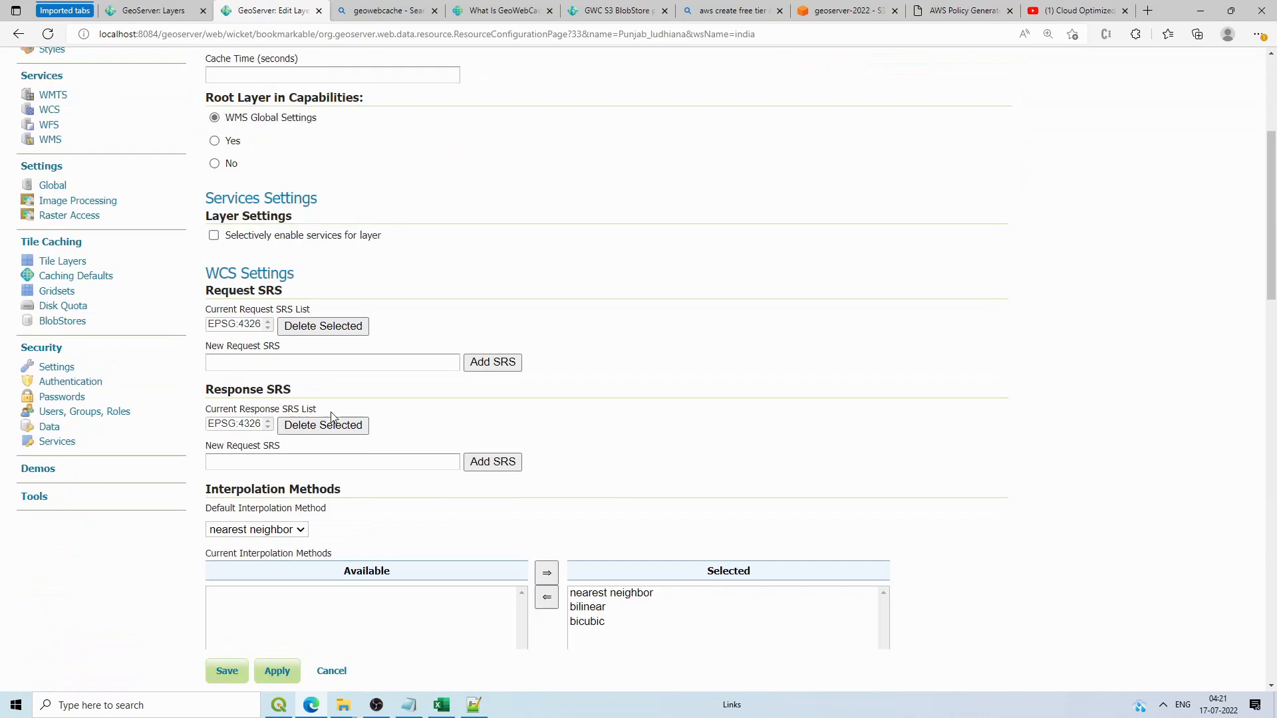
{"action": "left_click", "coordinate": [250, 495]}
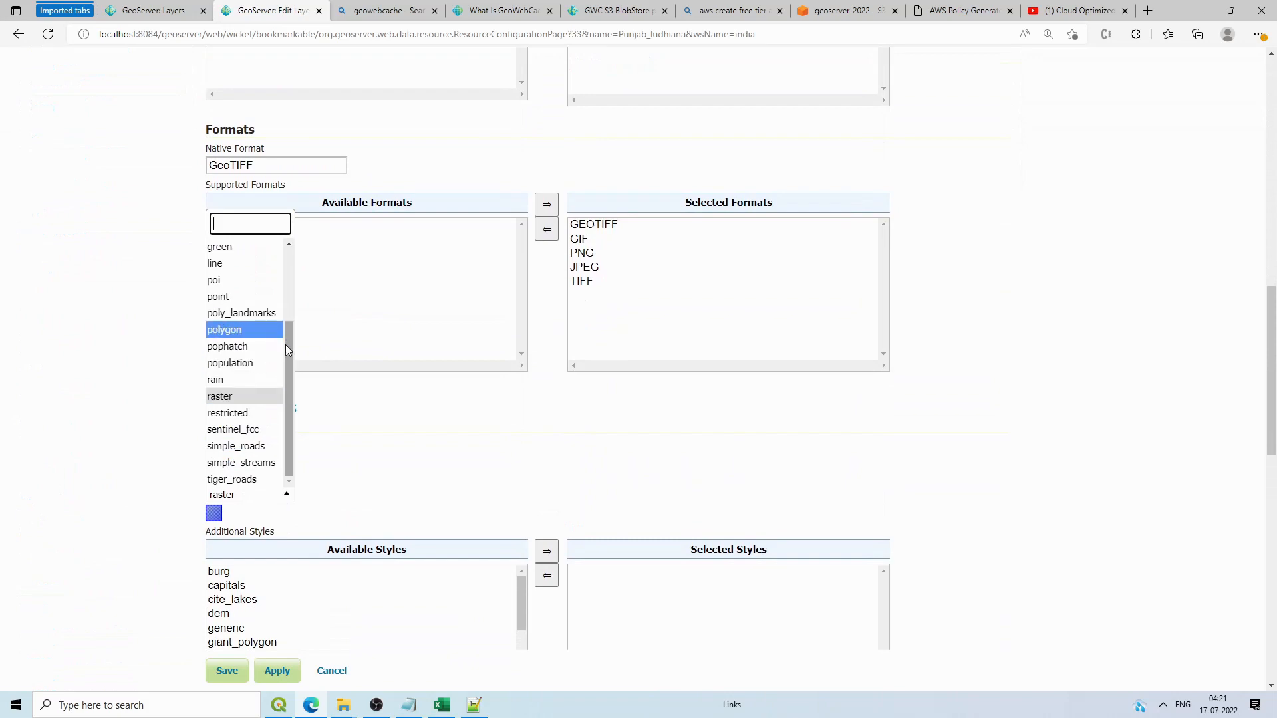
{"action": "left_click", "coordinate": [252, 429]}
{"action": "scroll", "coordinate": [306, 505], "scroll_direction": "down", "scroll_amount": 10}
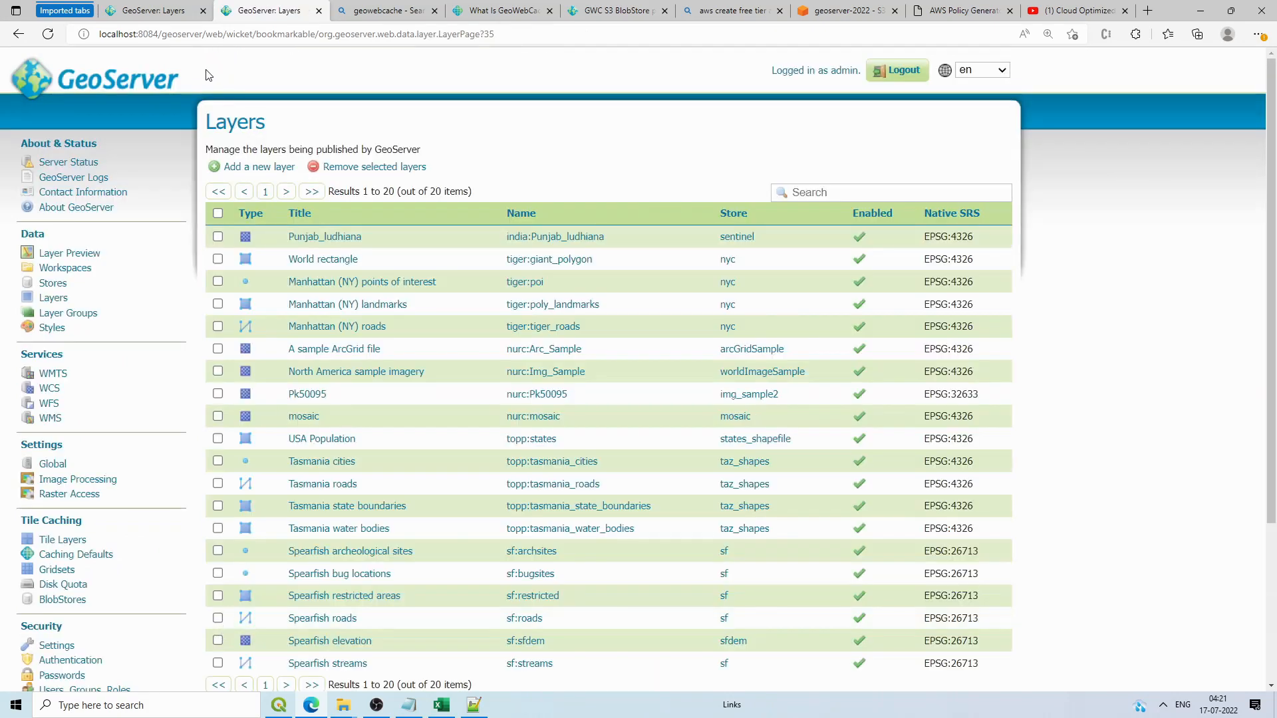
{"action": "left_click", "coordinate": [75, 254]}
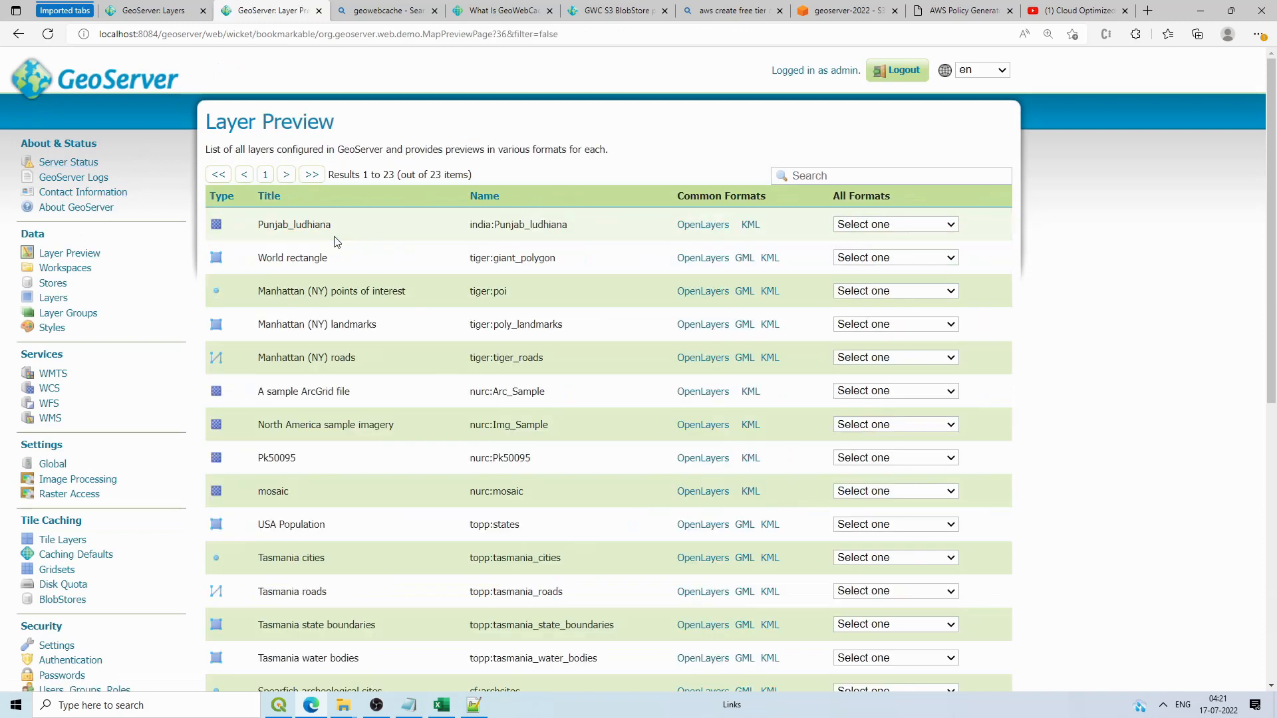
Step: Zoom and pan the Punjab_ludhiana OpenLayers preview to confirm red false-colour rendering, then close it
{"action": "left_click", "coordinate": [685, 225]}
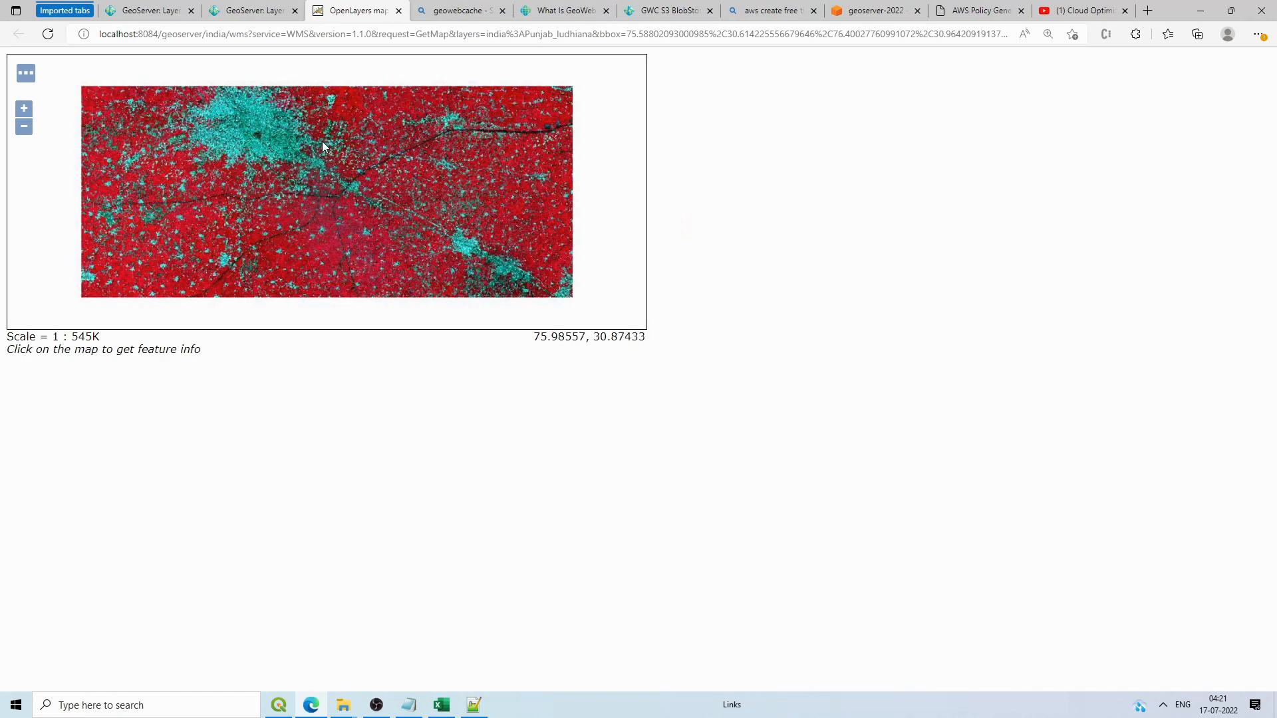
{"action": "scroll", "coordinate": [325, 145], "scroll_direction": "up", "scroll_amount": 1}
{"action": "scroll", "coordinate": [324, 145], "scroll_direction": "up", "scroll_amount": 1}
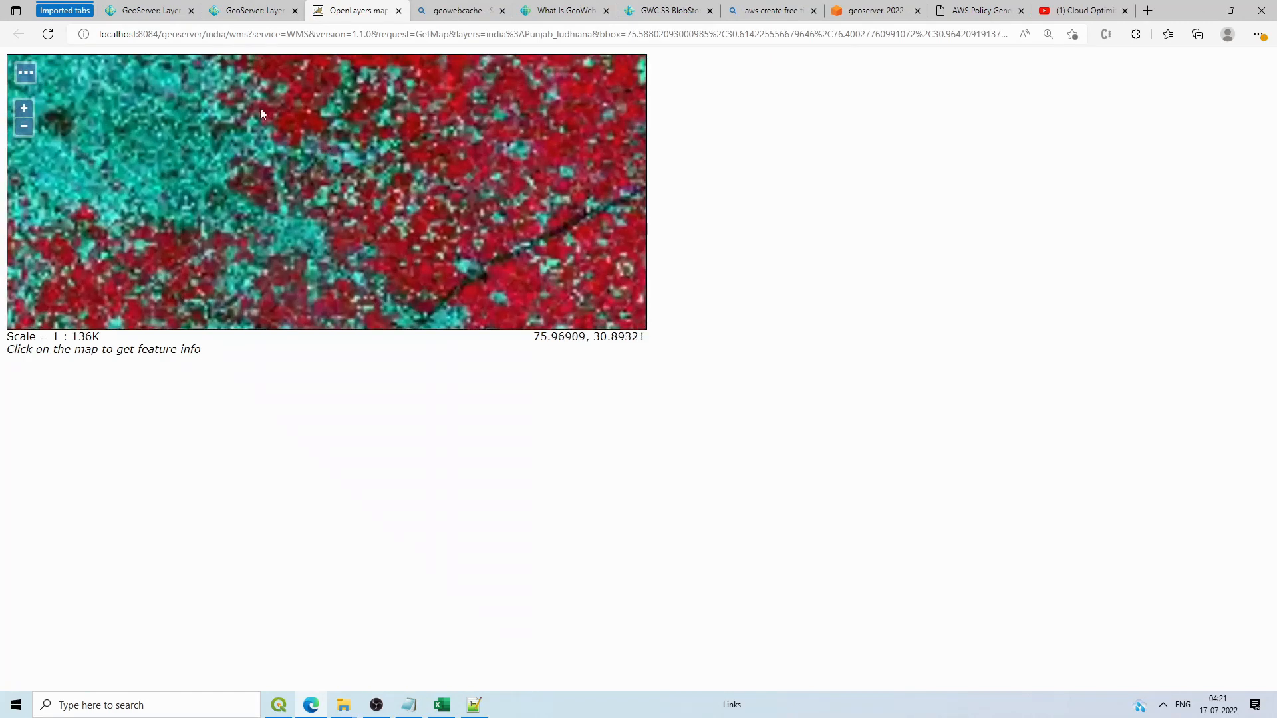
{"action": "scroll", "coordinate": [429, 141], "scroll_direction": "down", "scroll_amount": 1}
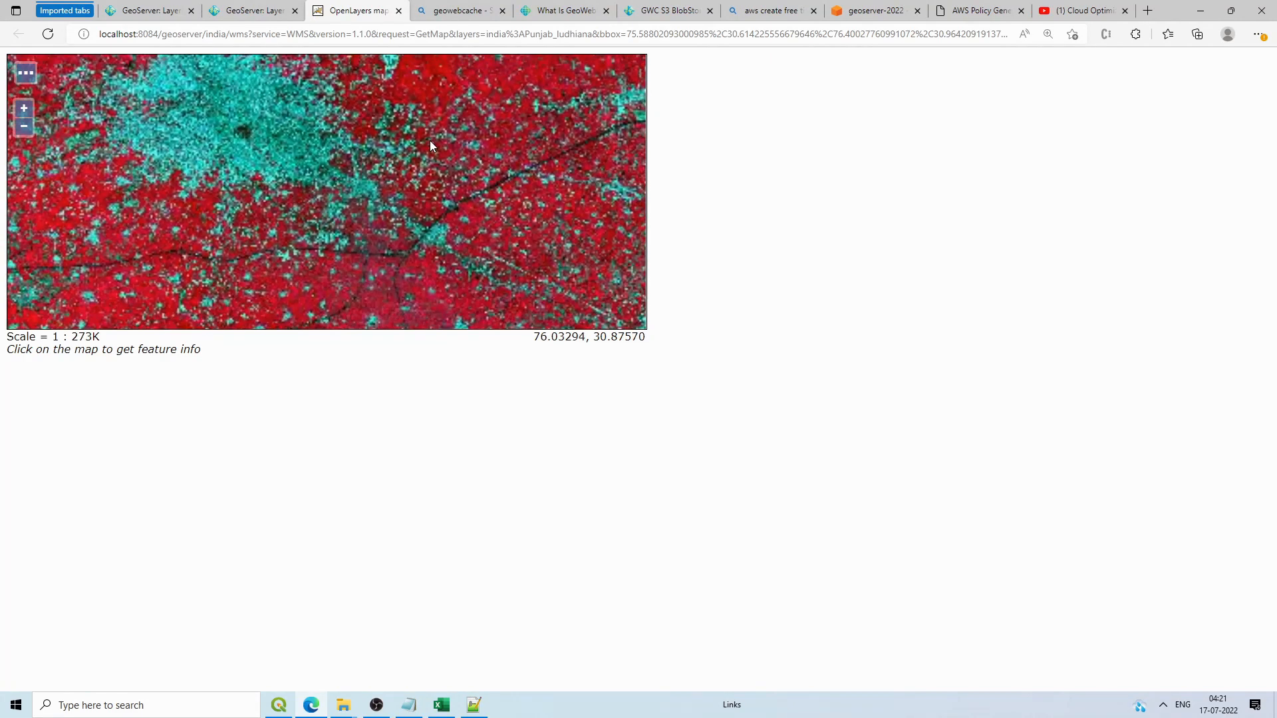
{"action": "left_click_drag", "start_coordinate": [429, 155], "coordinate": [267, 166]}
{"action": "scroll", "coordinate": [401, 195], "scroll_direction": "up", "scroll_amount": 2}
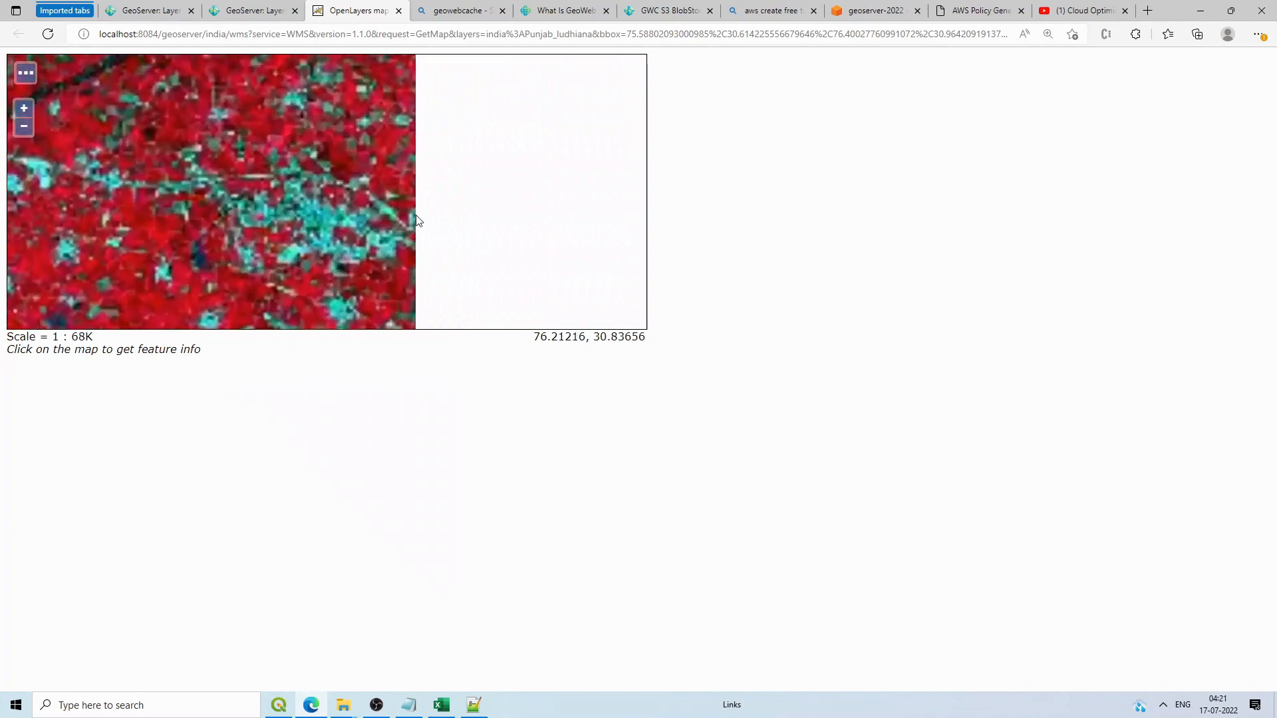
{"action": "scroll", "coordinate": [236, 181], "scroll_direction": "up", "scroll_amount": 1}
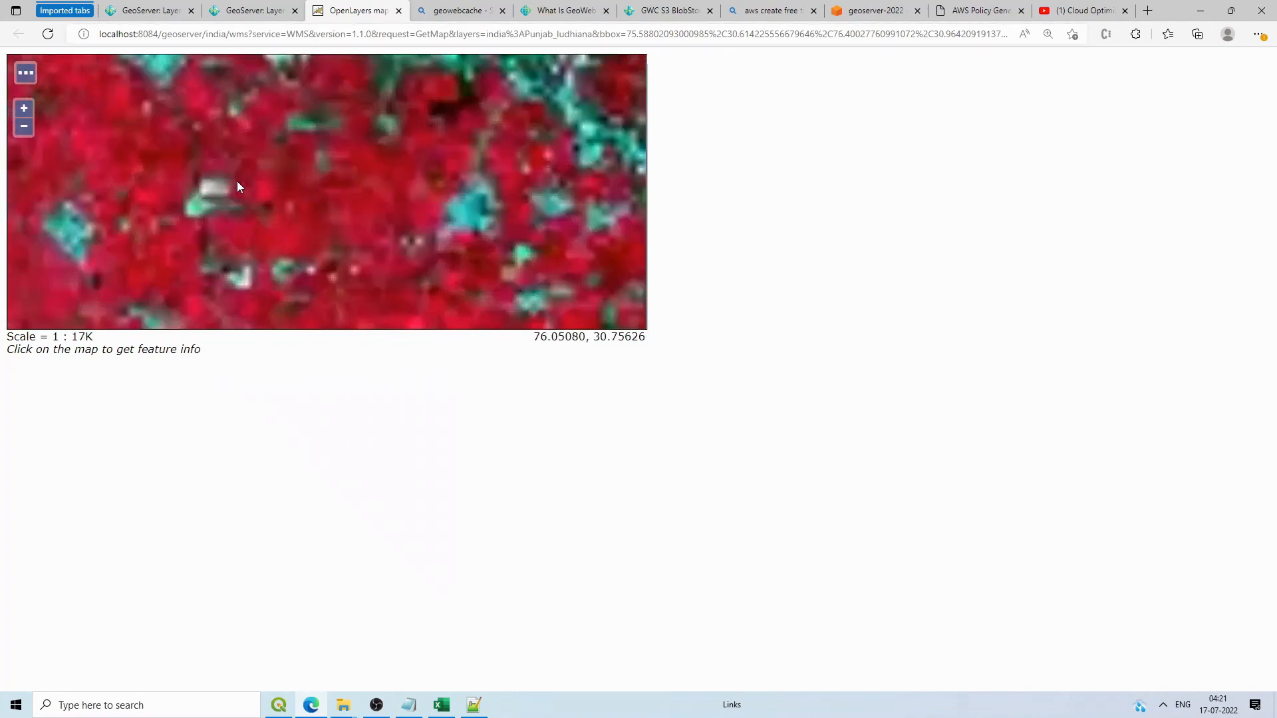
{"action": "scroll", "coordinate": [237, 180], "scroll_direction": "down", "scroll_amount": 2}
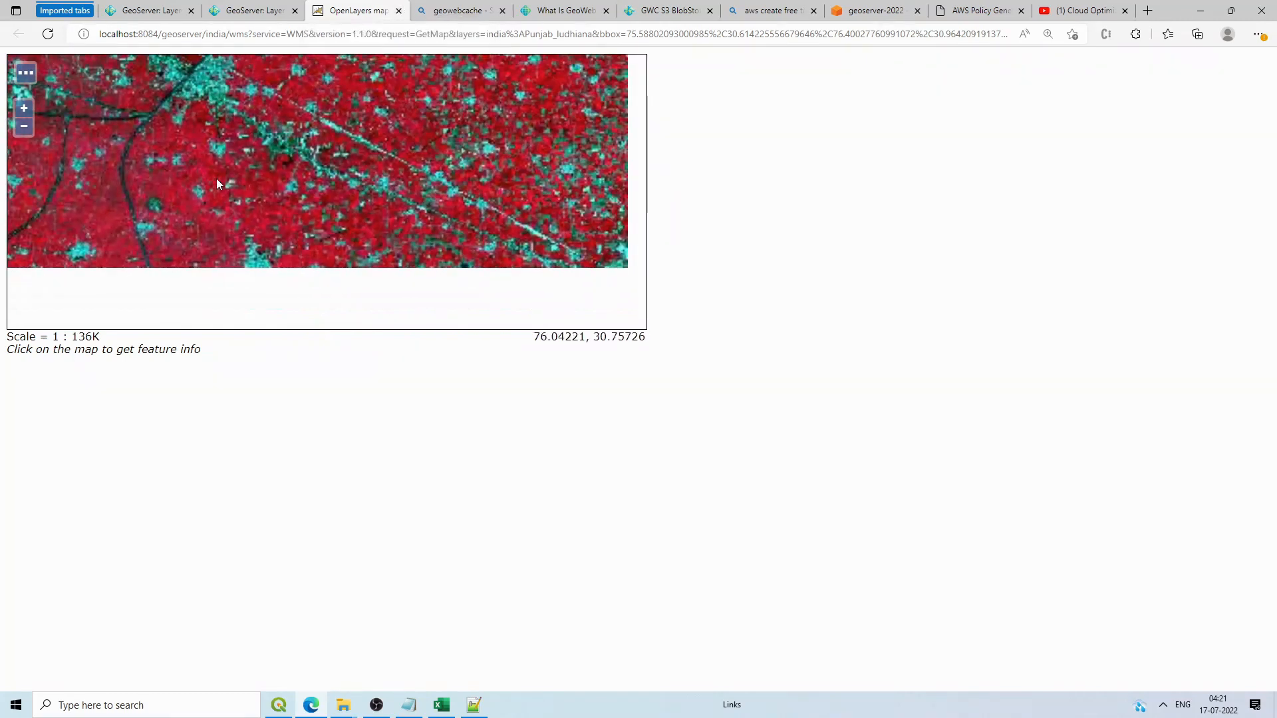
{"action": "left_click_drag", "start_coordinate": [214, 177], "coordinate": [389, 221]}
{"action": "left_click_drag", "start_coordinate": [274, 173], "coordinate": [476, 265]}
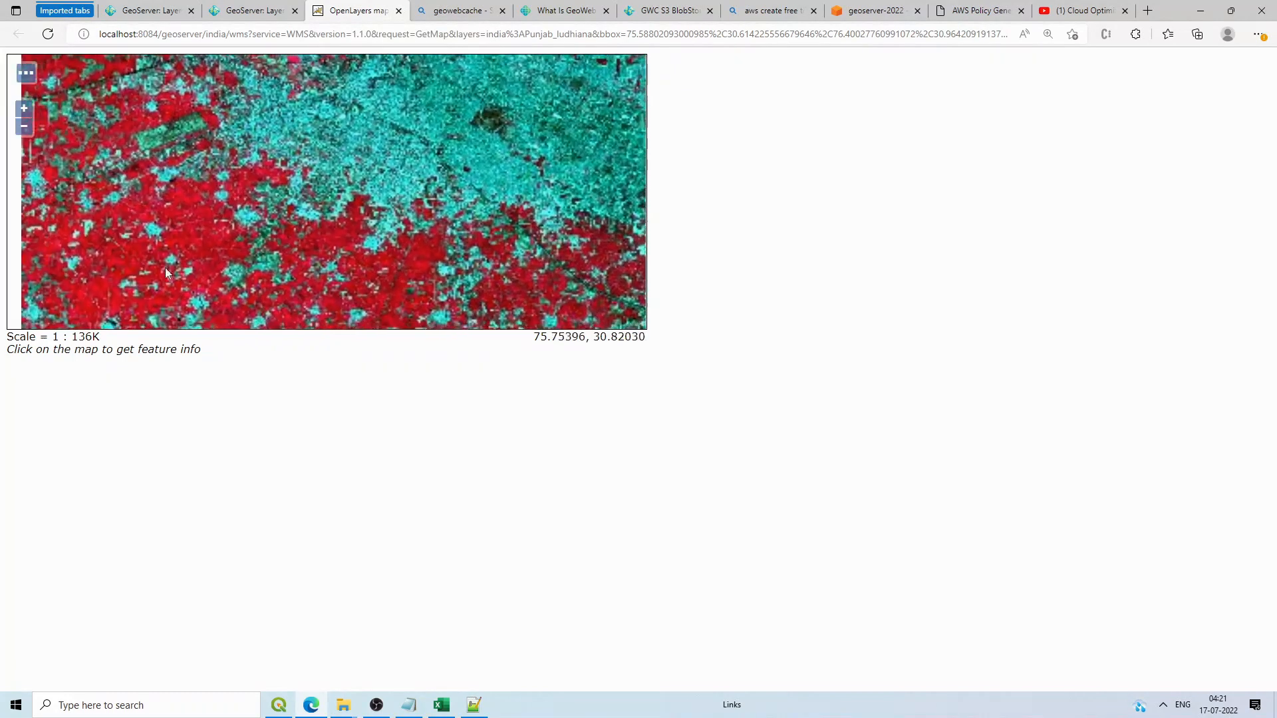
{"action": "left_click_drag", "start_coordinate": [161, 240], "coordinate": [190, 247]}
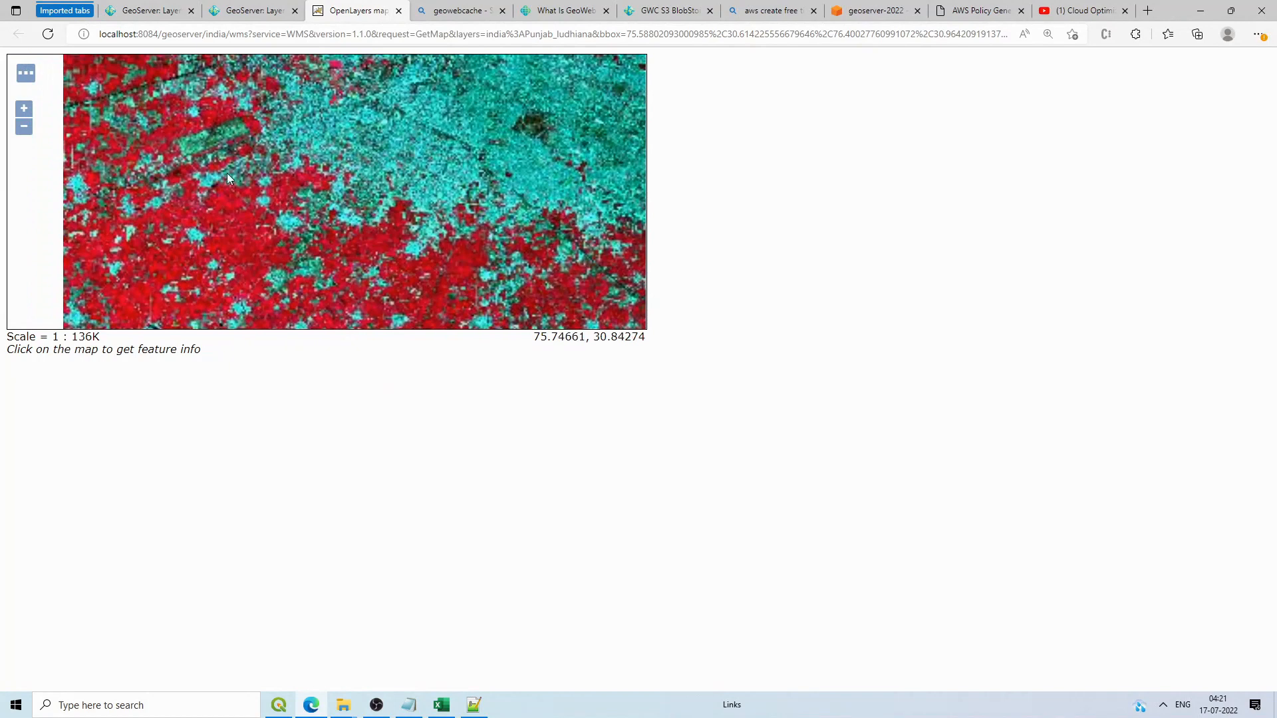
{"action": "left_click", "coordinate": [398, 11]}
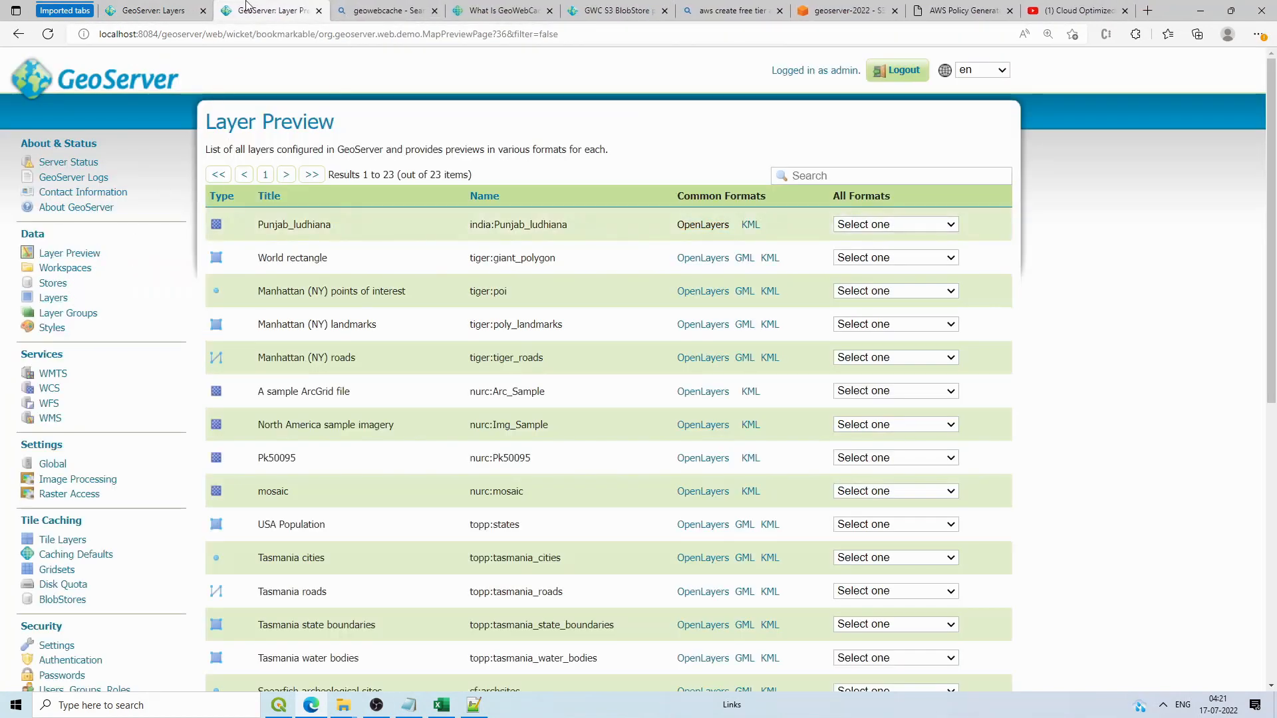
Step: Open the Tile Caching defaults and close the stray geowebcache search tab
{"action": "left_click", "coordinate": [59, 556]}
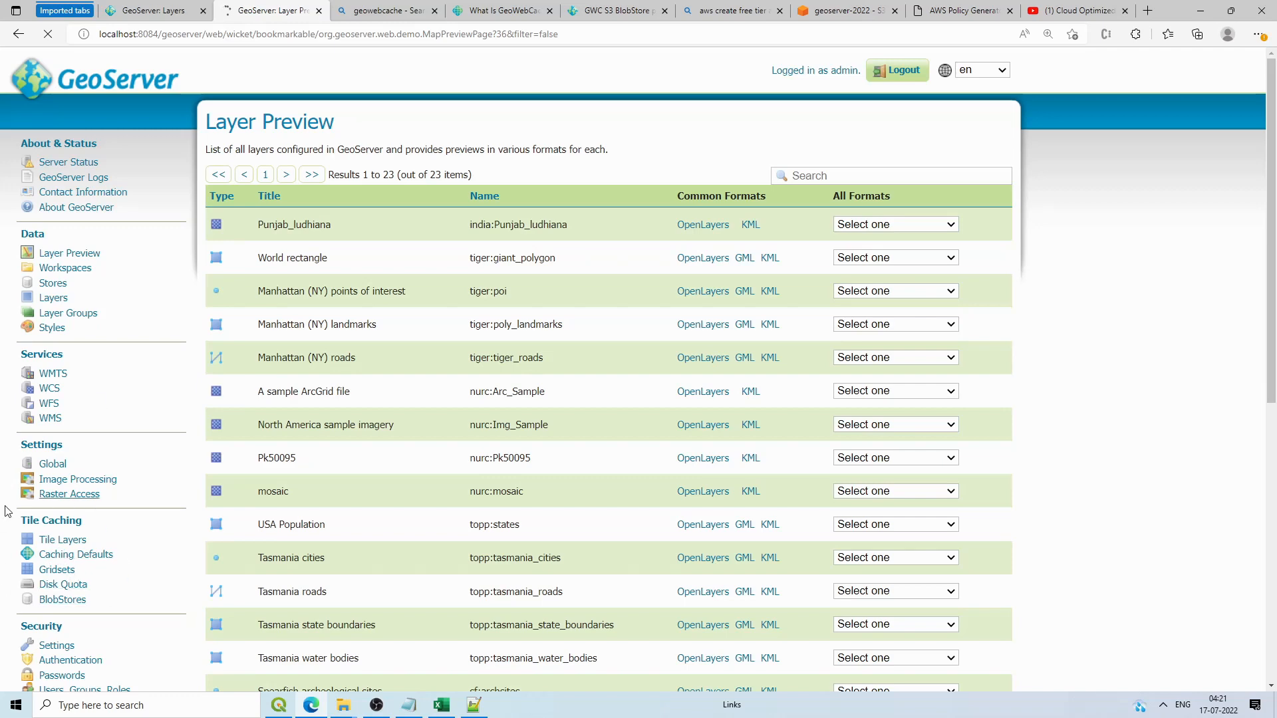
{"action": "left_click", "coordinate": [1253, 36]}
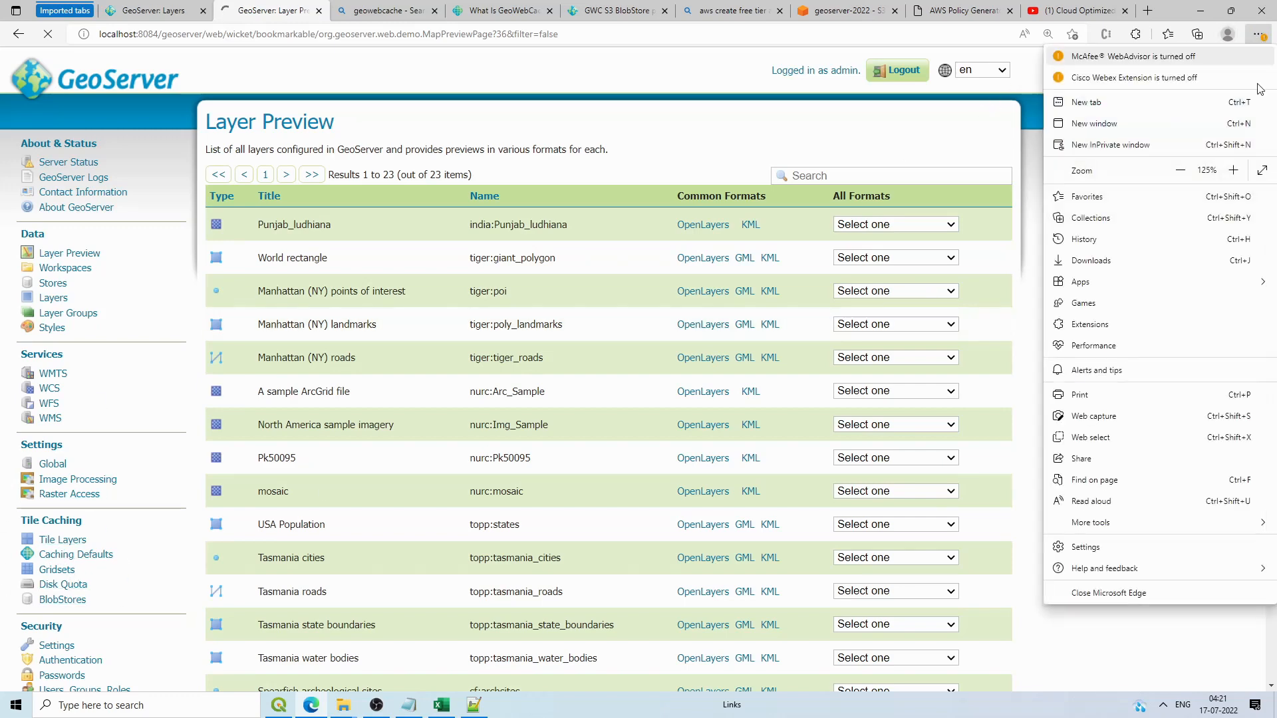
{"action": "left_click", "coordinate": [389, 11]}
{"action": "left_click", "coordinate": [434, 11]}
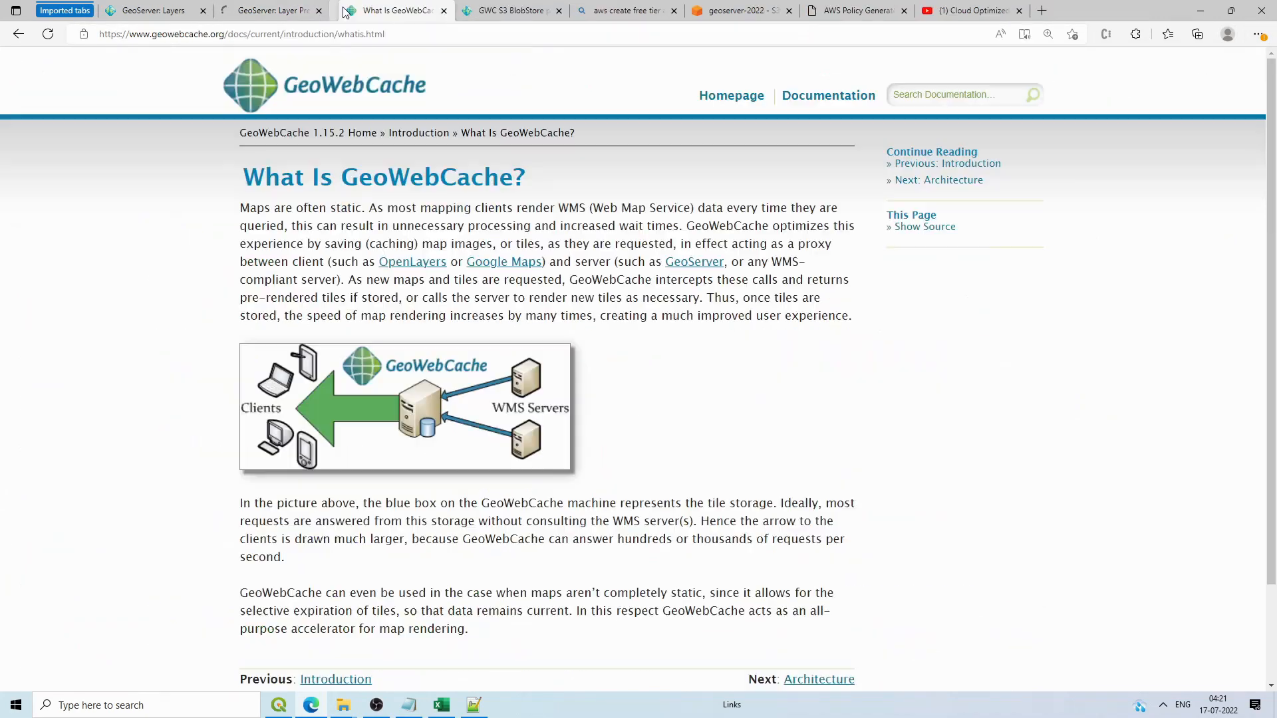
{"action": "left_click", "coordinate": [308, 6]}
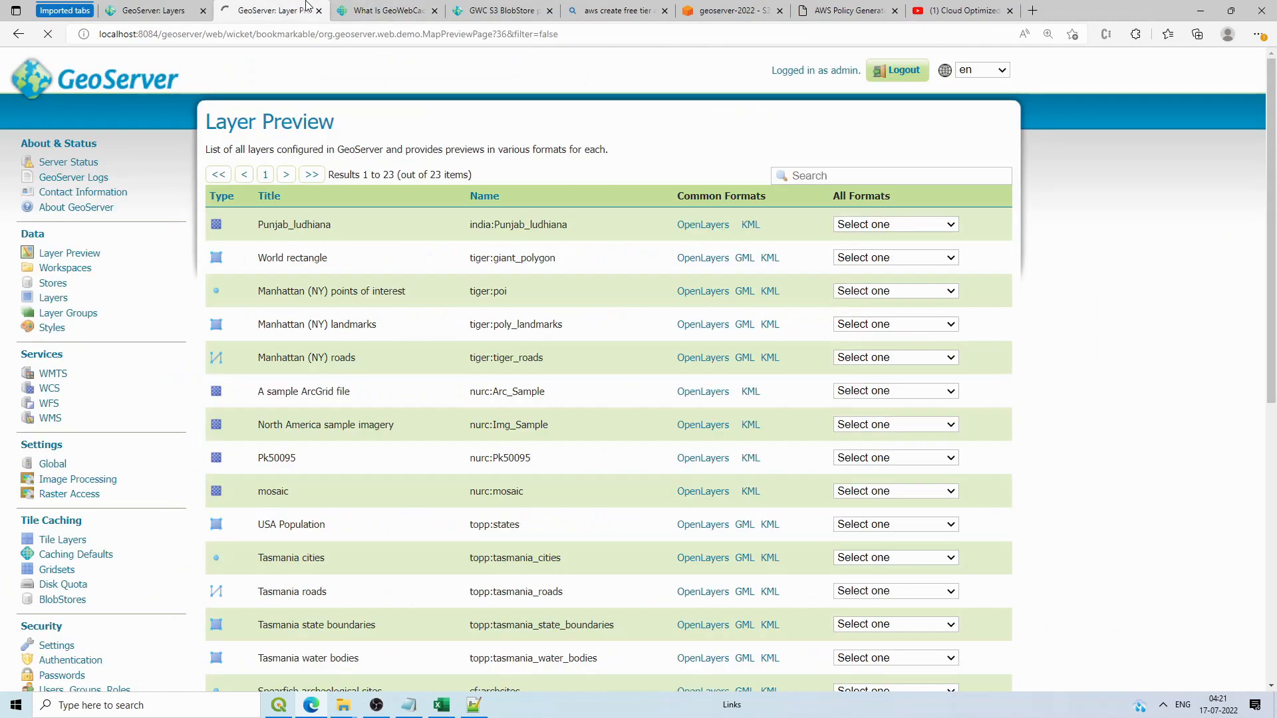
Step: Enable direct integration with GeoServer WMS, review the default gridsets like EPSG:900913, and save
{"action": "left_click", "coordinate": [219, 225]}
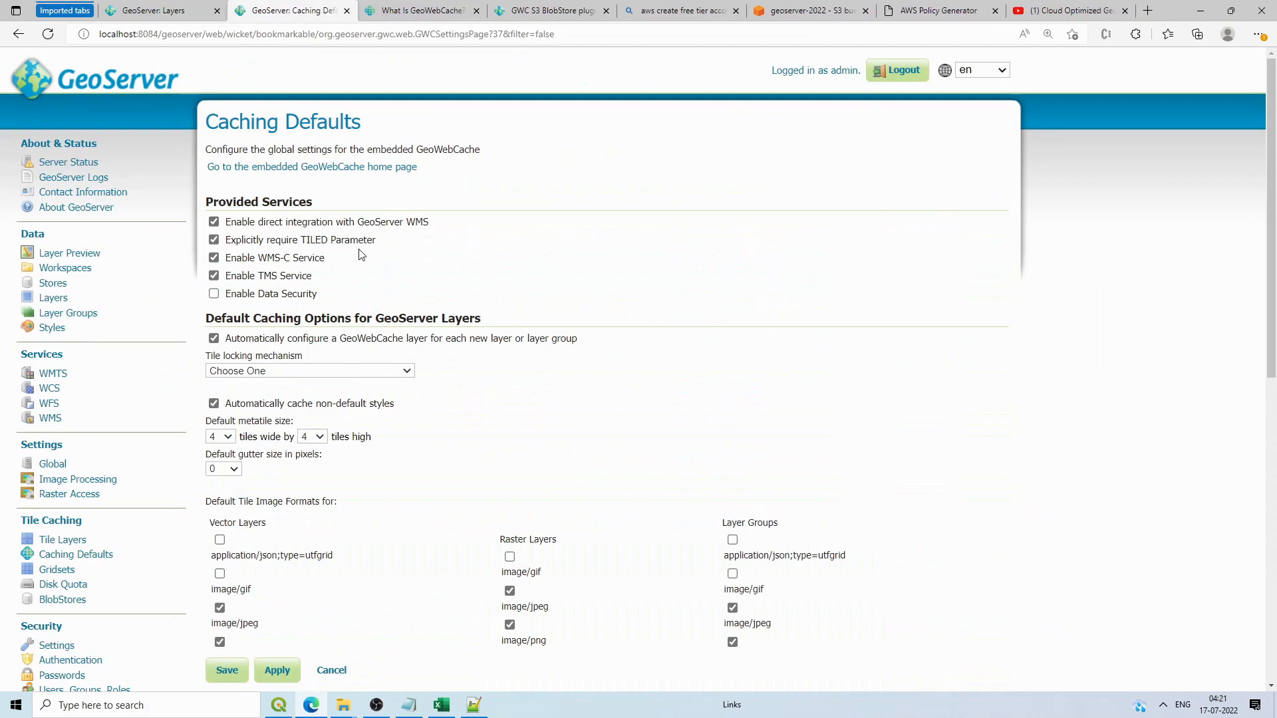
{"action": "scroll", "coordinate": [436, 211], "scroll_direction": "down", "scroll_amount": 4}
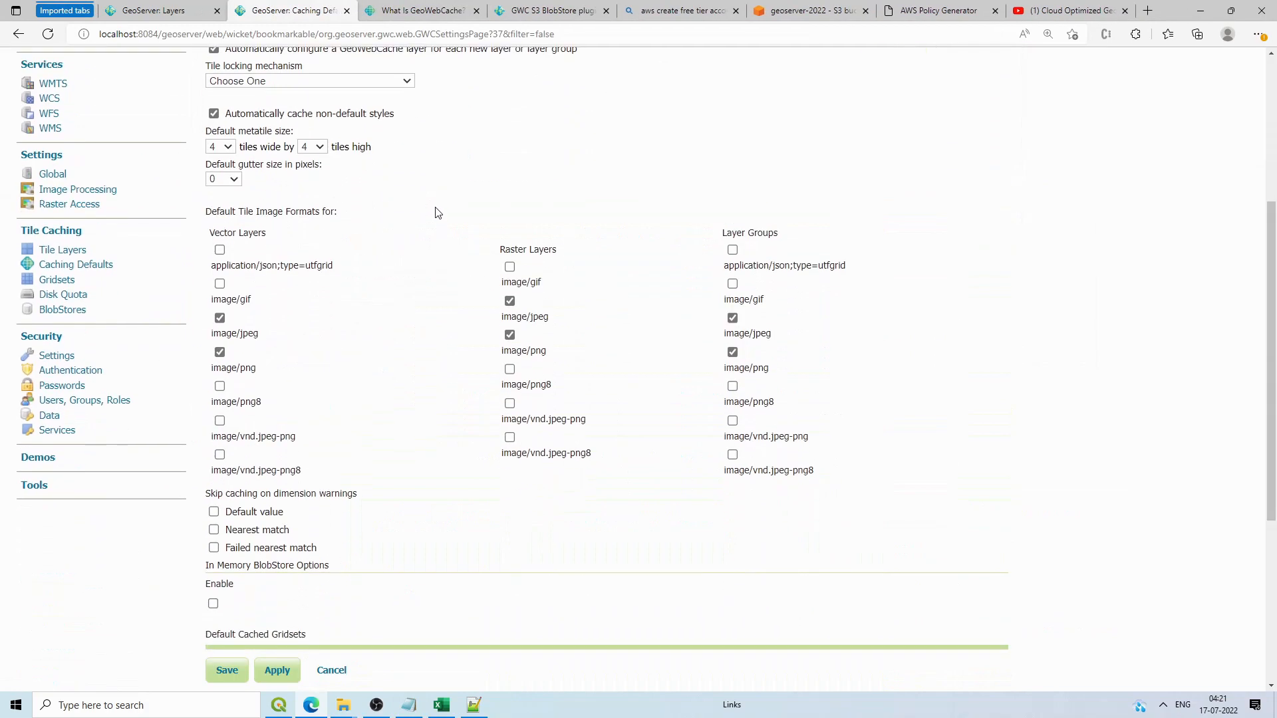
{"action": "scroll", "coordinate": [436, 210], "scroll_direction": "up", "scroll_amount": 4}
{"action": "scroll", "coordinate": [280, 599], "scroll_direction": "down", "scroll_amount": 7}
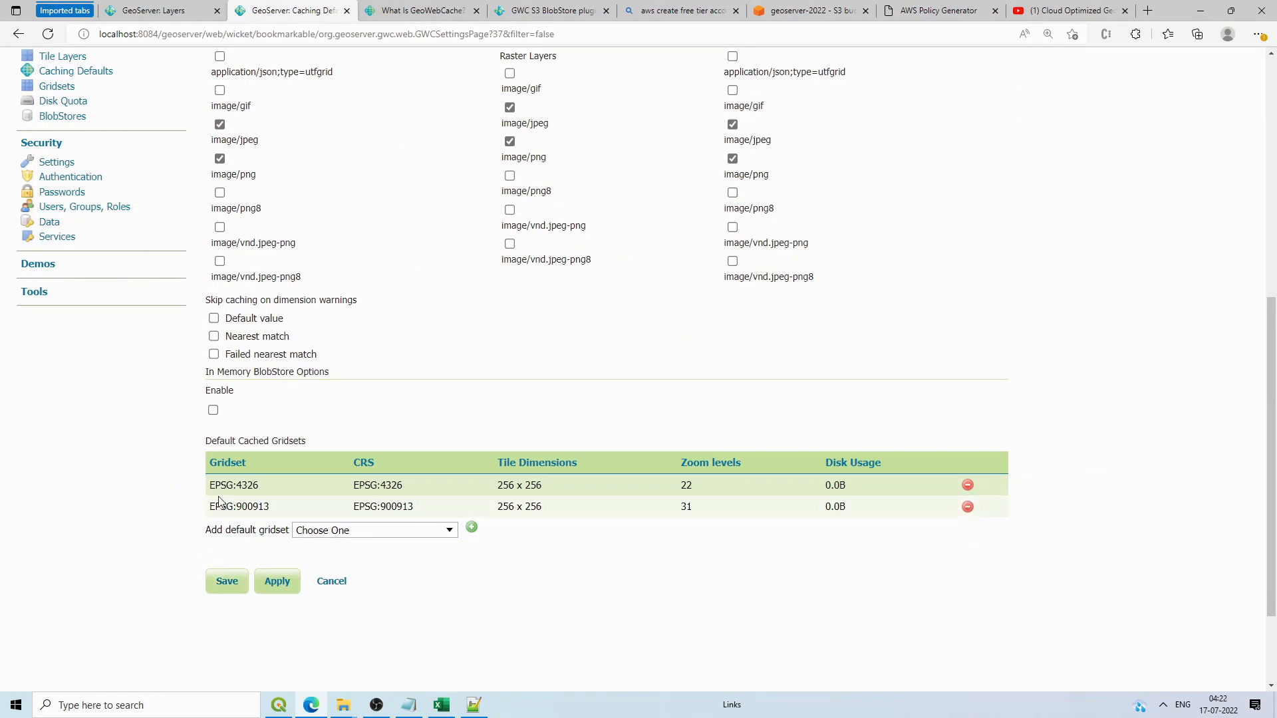
{"action": "left_click_drag", "start_coordinate": [214, 484], "coordinate": [843, 518]}
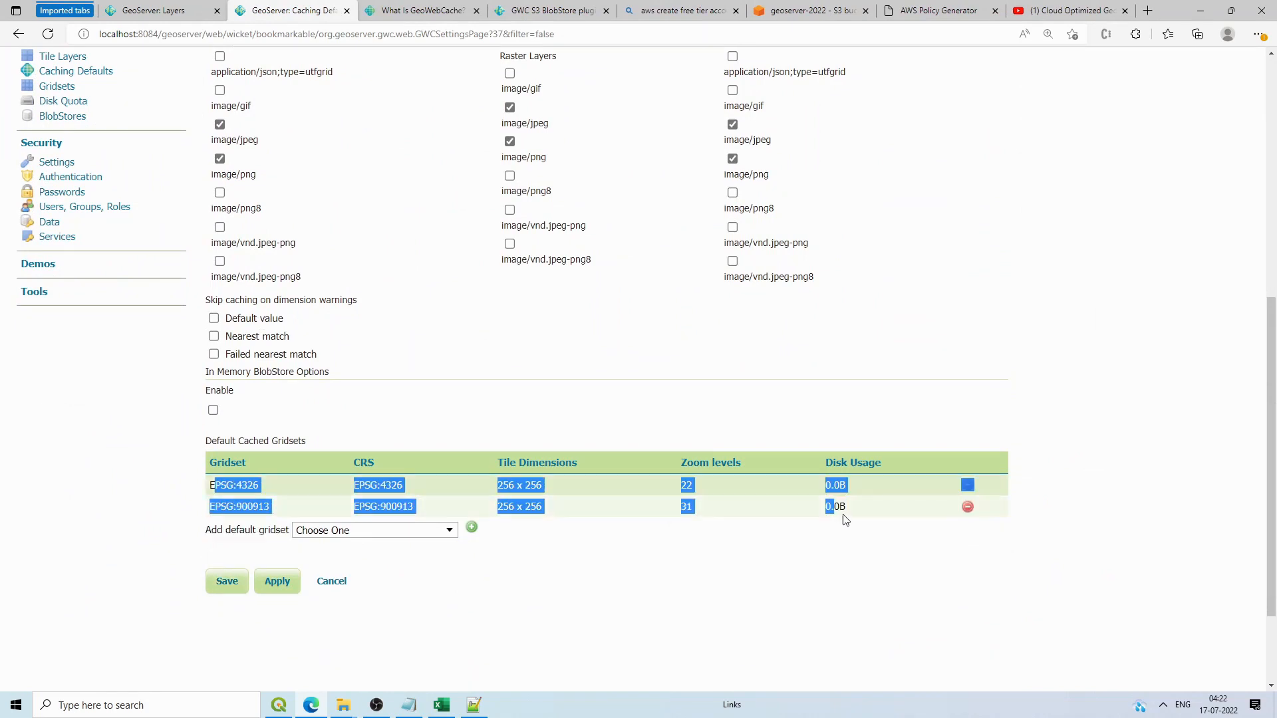
{"action": "left_click", "coordinate": [869, 547]}
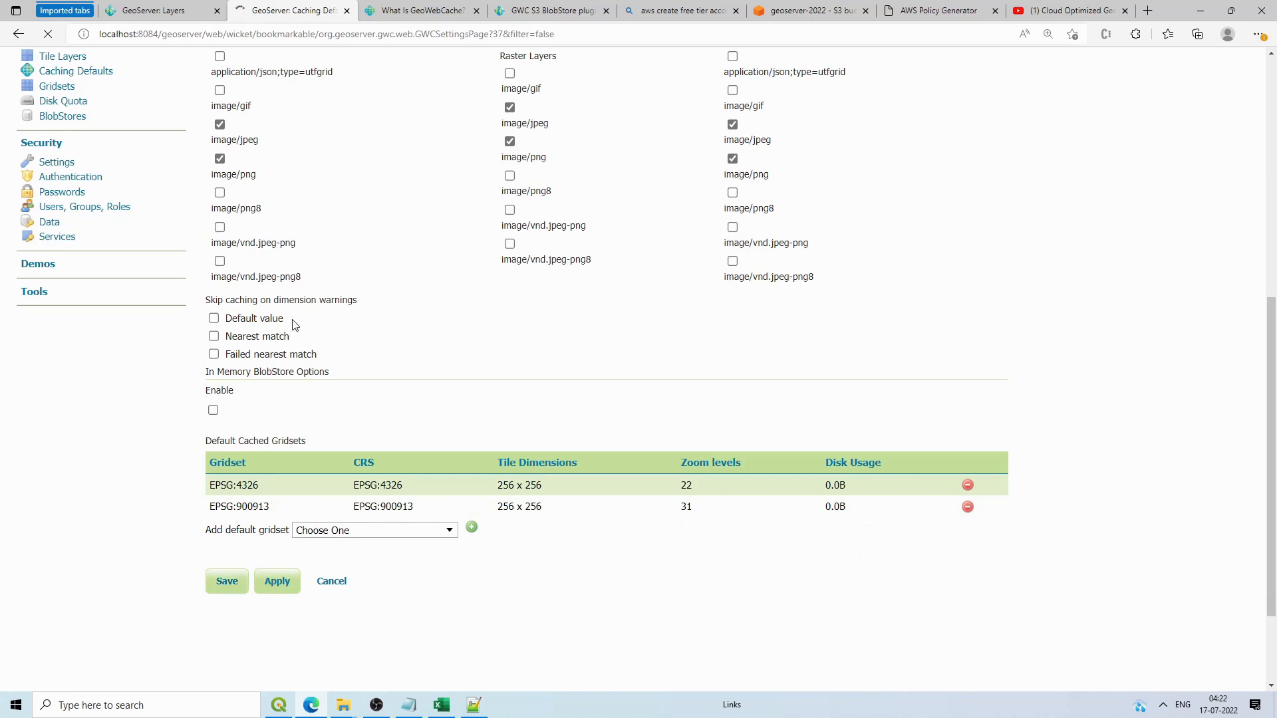
{"action": "left_click_drag", "start_coordinate": [270, 507], "coordinate": [215, 509]}
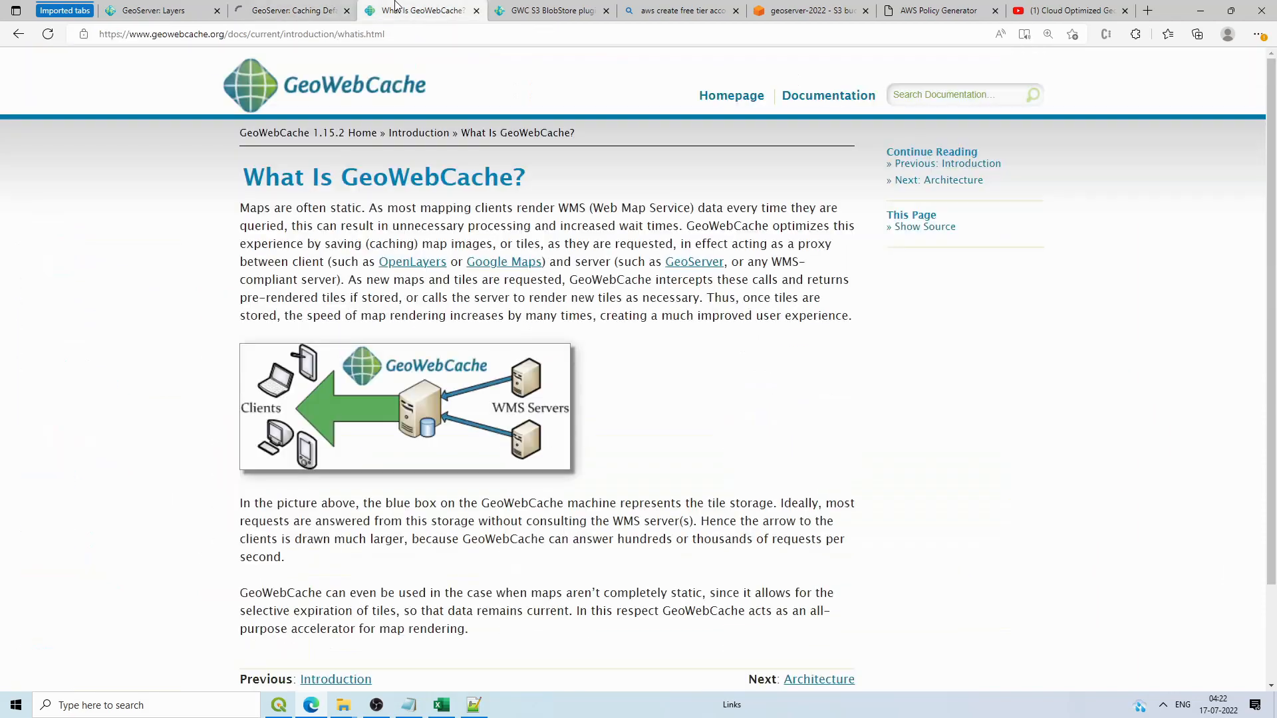
Step: Inspect the gwc_data folder in Tomcat's webapps and the S3 tiles/ folder, both holding metadata.properties
{"action": "mouse_move", "coordinate": [343, 705]}
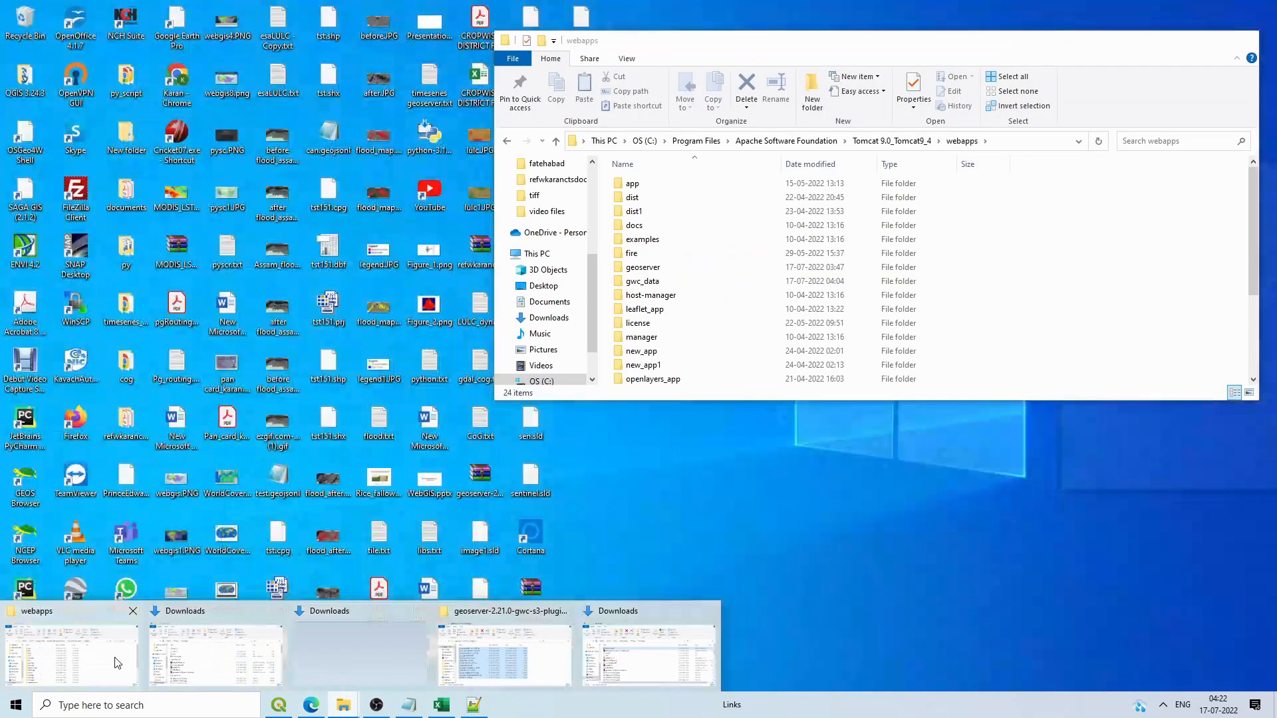
{"action": "left_click", "coordinate": [115, 663]}
{"action": "double_click", "coordinate": [642, 282]}
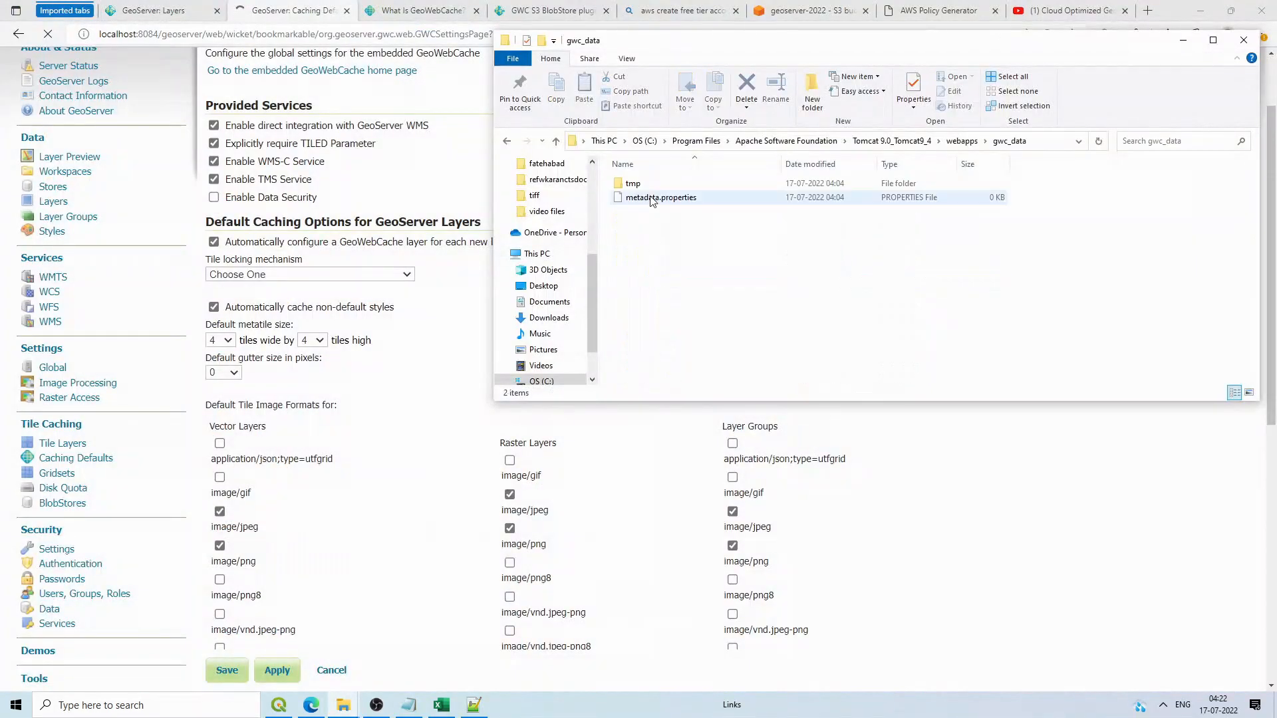
{"action": "left_click_drag", "start_coordinate": [908, 41], "coordinate": [881, 103]}
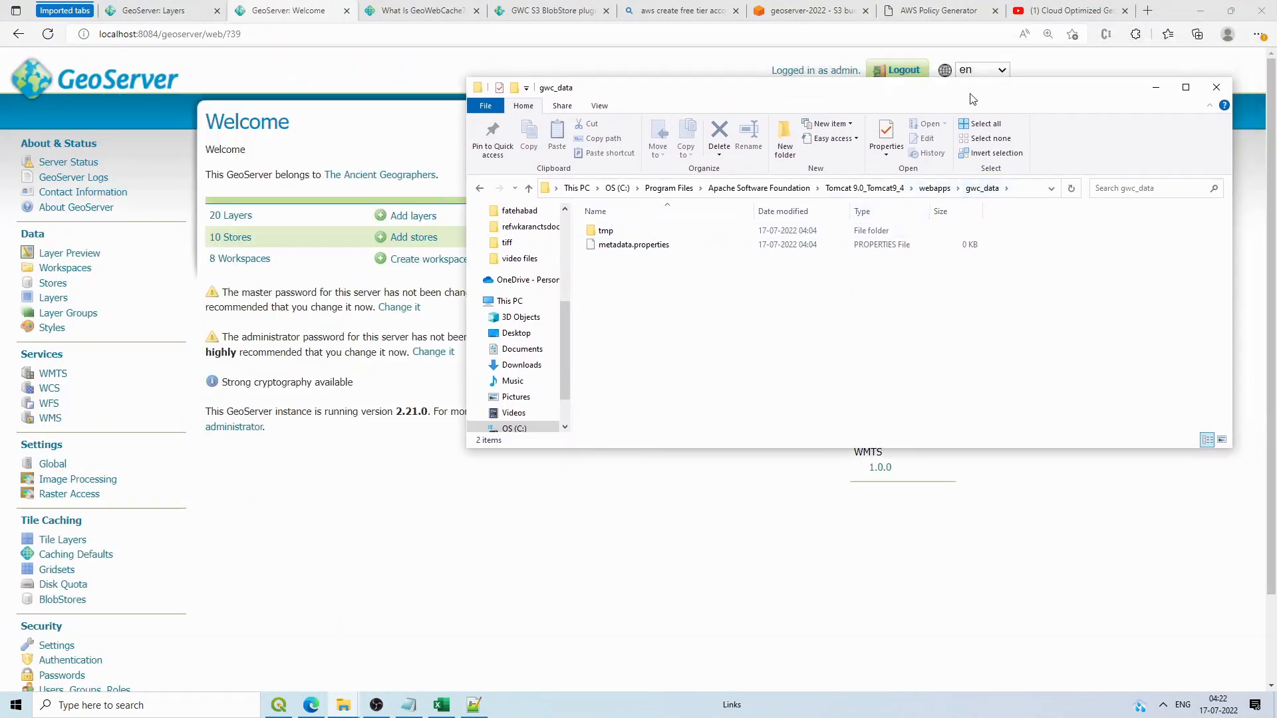
{"action": "left_click_drag", "start_coordinate": [969, 94], "coordinate": [929, 243]}
{"action": "left_click", "coordinate": [805, 11]}
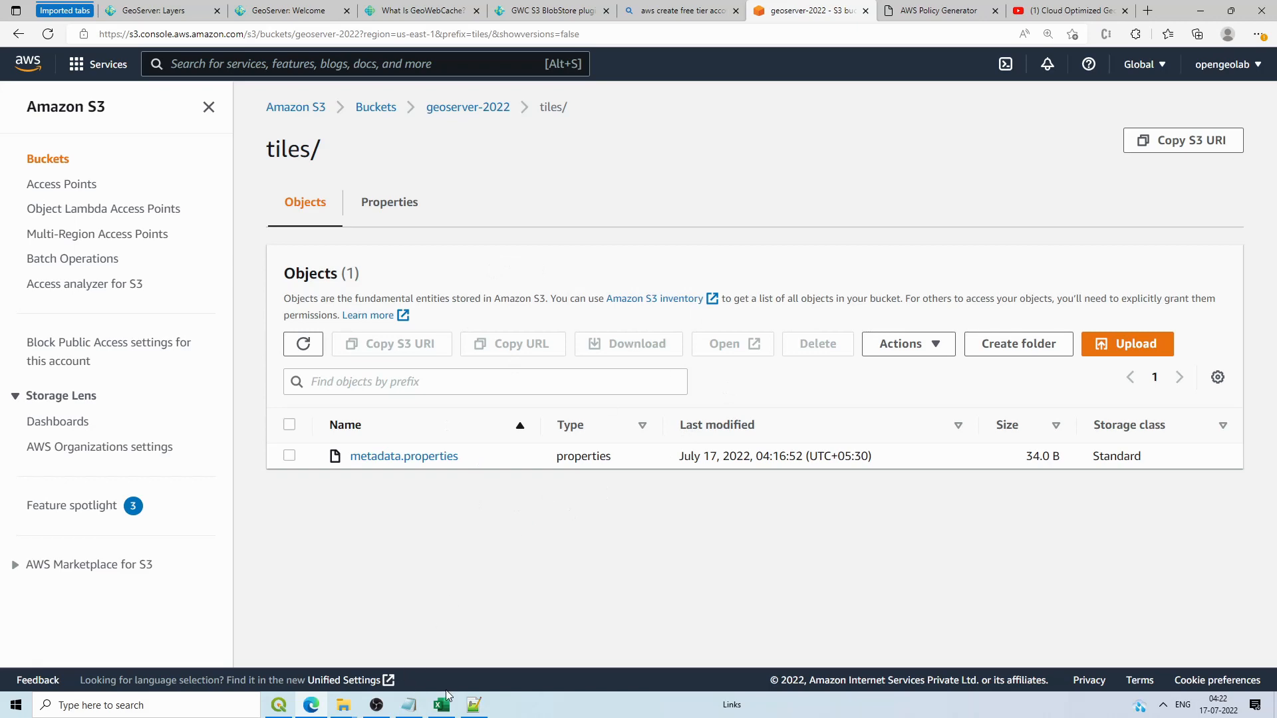
{"action": "left_click", "coordinate": [260, 6]}
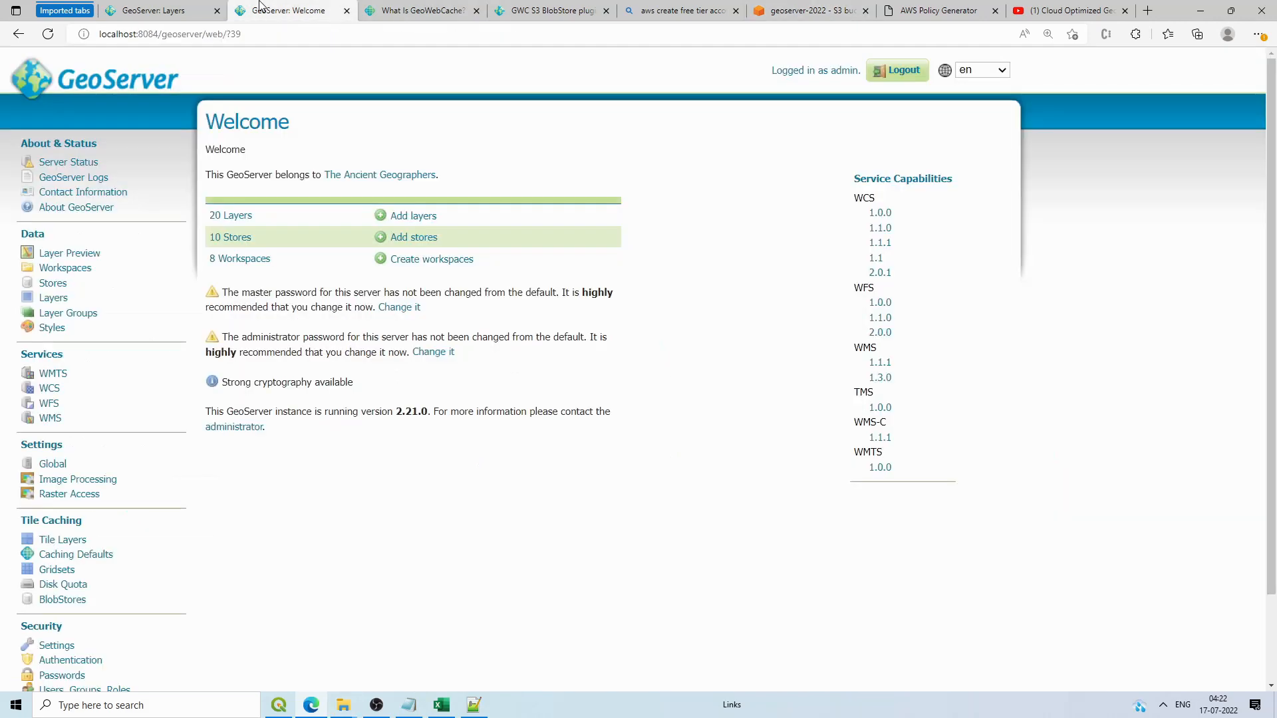
Step: Delete the india:Punjab_ludhiana entry from Tile Layers, then go back to the Layers list
{"action": "key", "text": "ctrl+shift+Tab"}
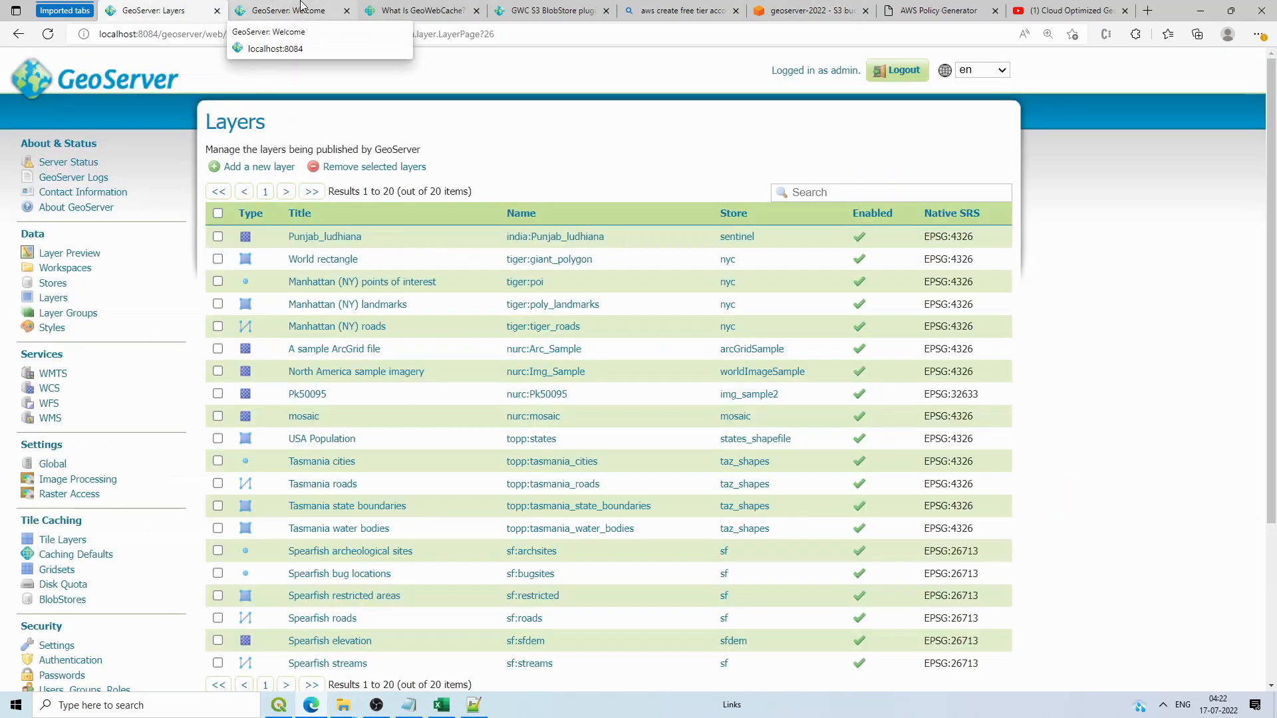
{"action": "left_click", "coordinate": [55, 540]}
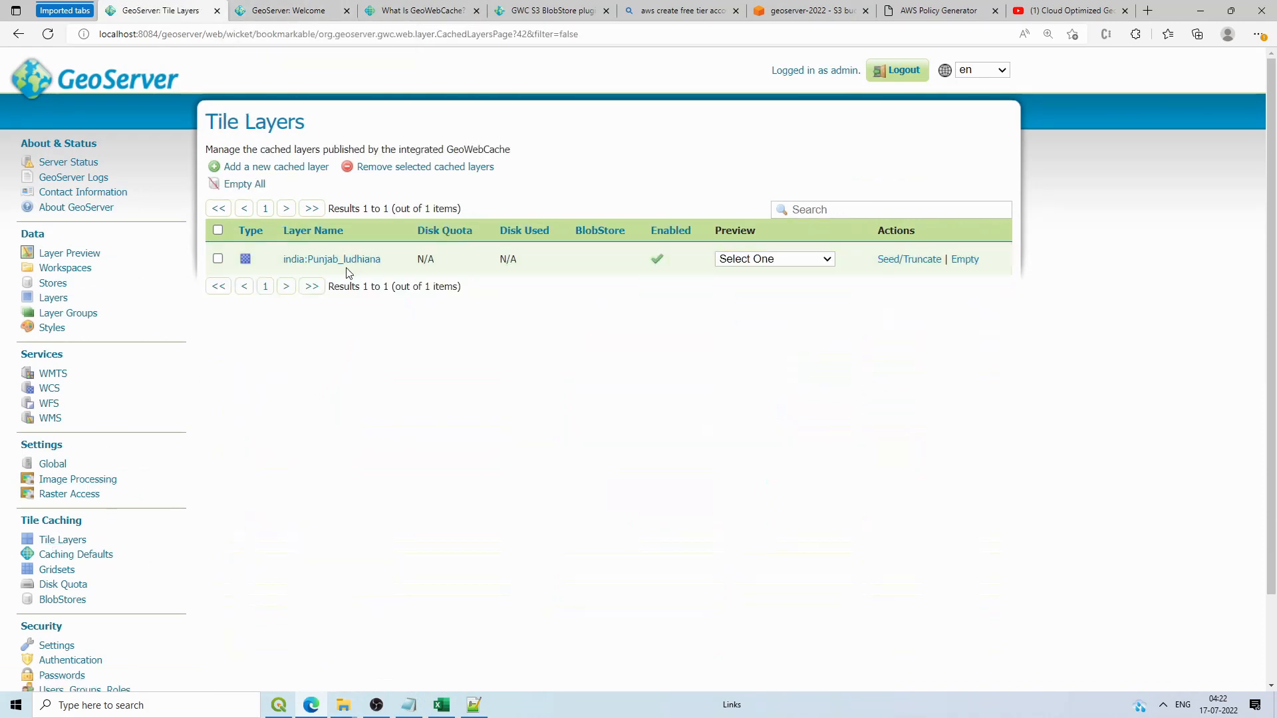
{"action": "left_click", "coordinate": [217, 258]}
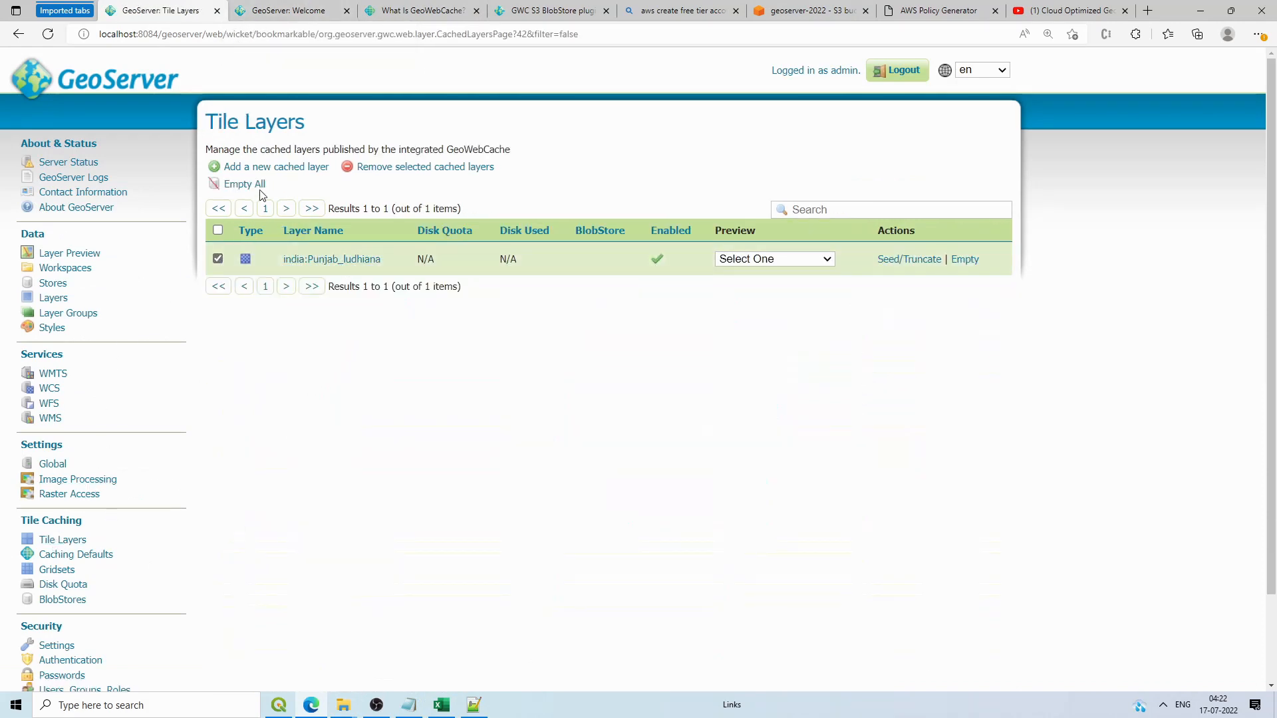
{"action": "left_click", "coordinate": [359, 171]}
{"action": "left_click", "coordinate": [704, 345]}
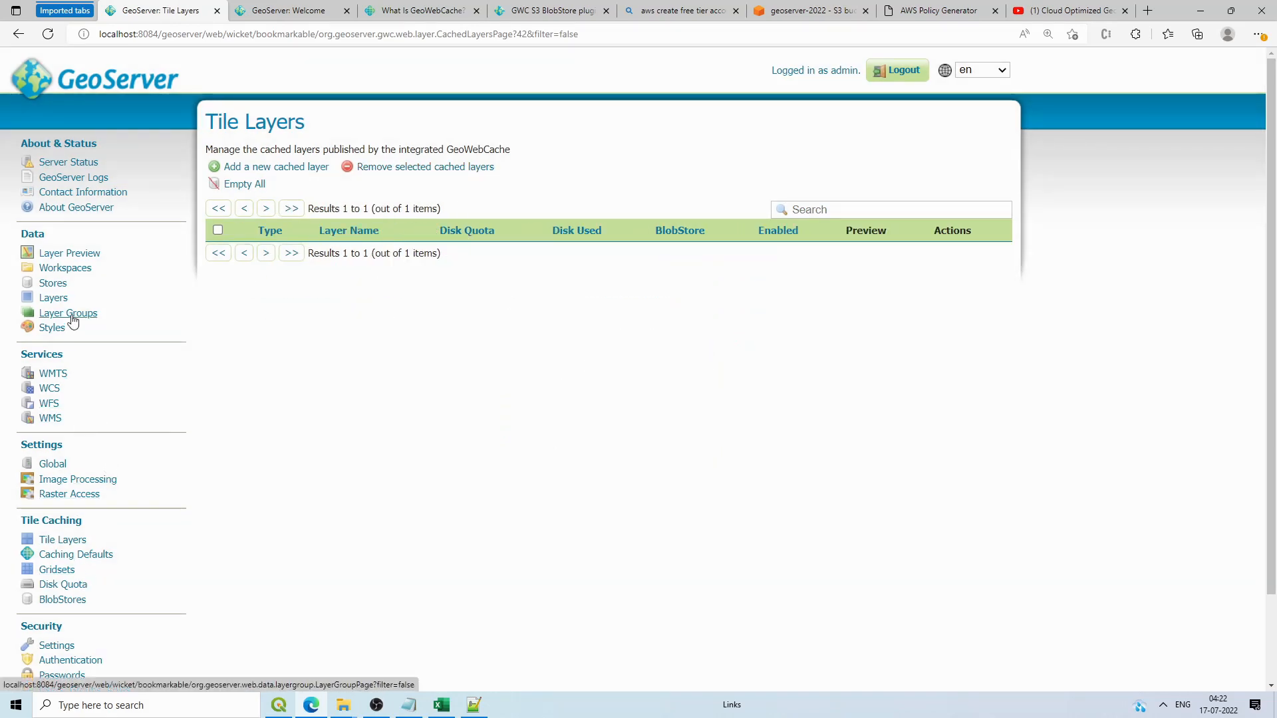
{"action": "left_click", "coordinate": [53, 299]}
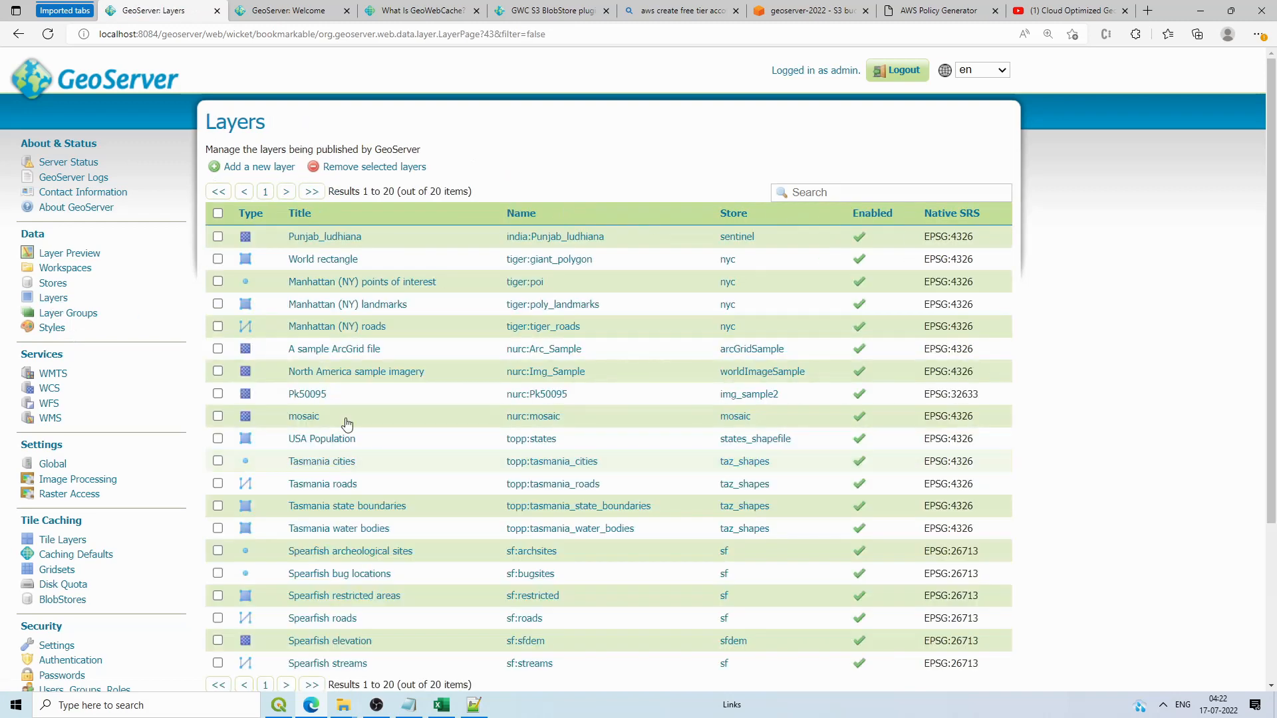
Step: Enable a cached layer for Punjab_ludhiana using the gwc_data blobstore and save it
{"action": "left_click", "coordinate": [337, 238]}
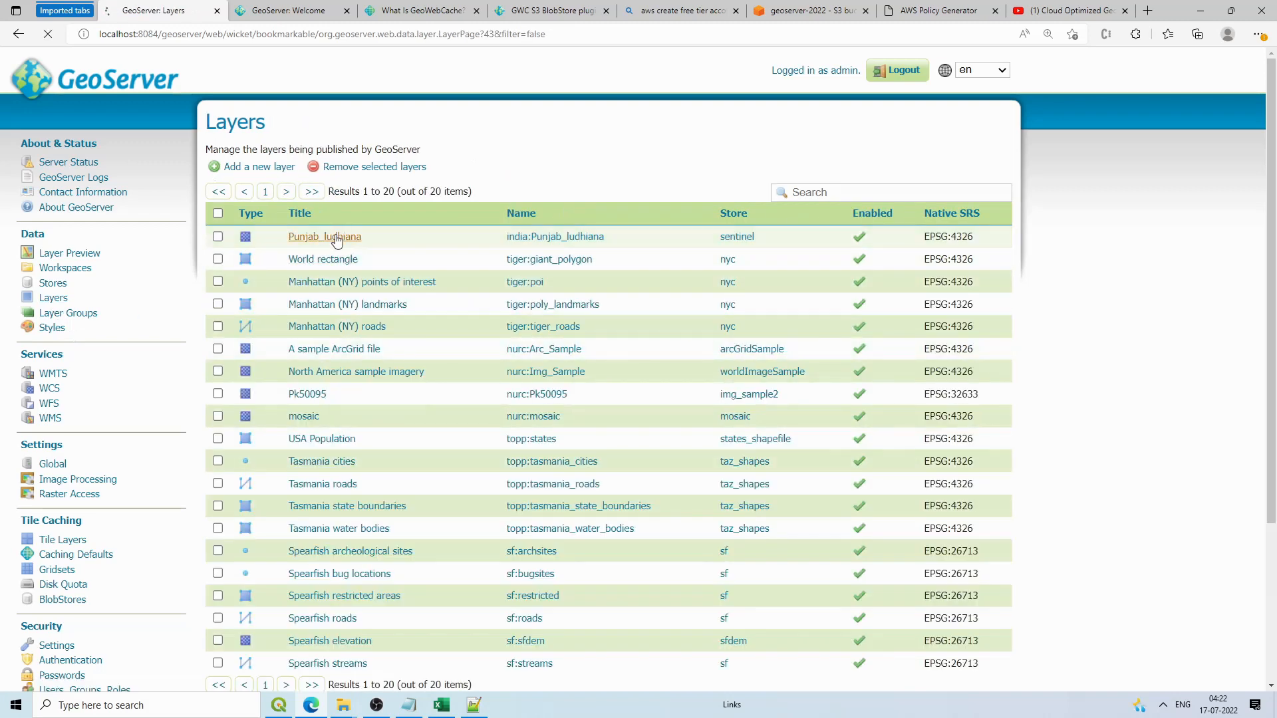
{"action": "left_click", "coordinate": [473, 246]}
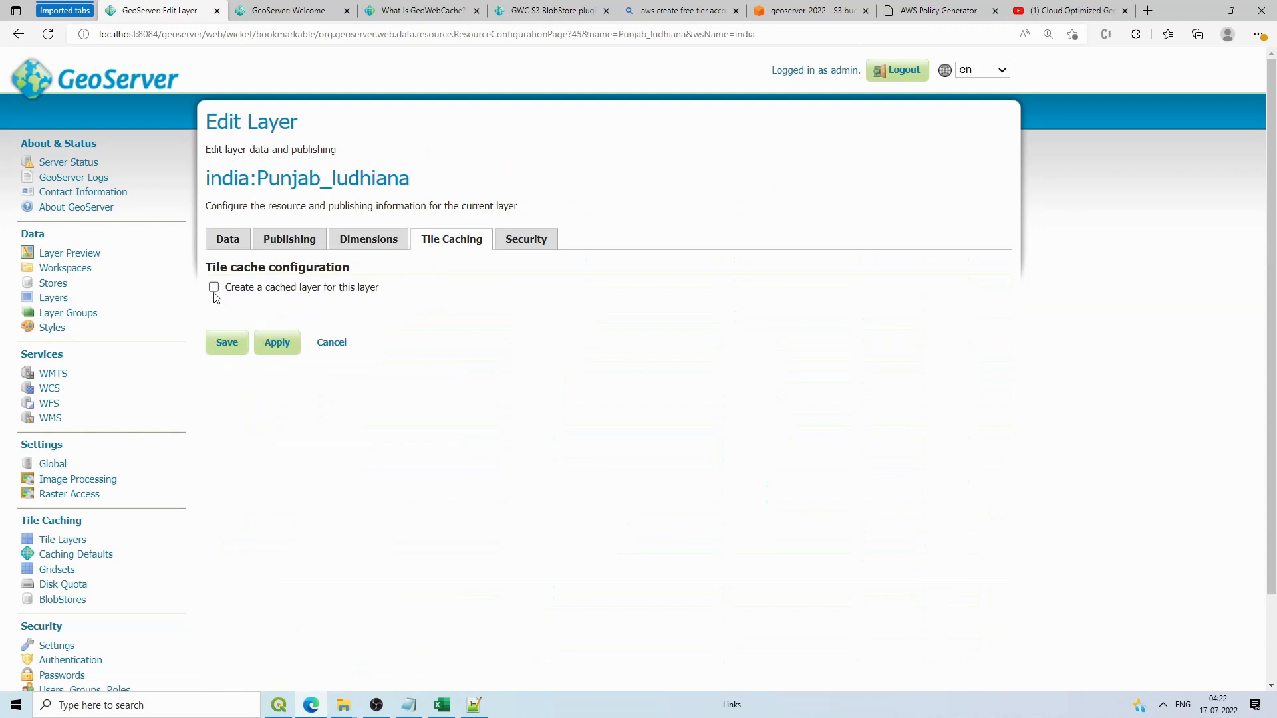
{"action": "left_click", "coordinate": [214, 289]}
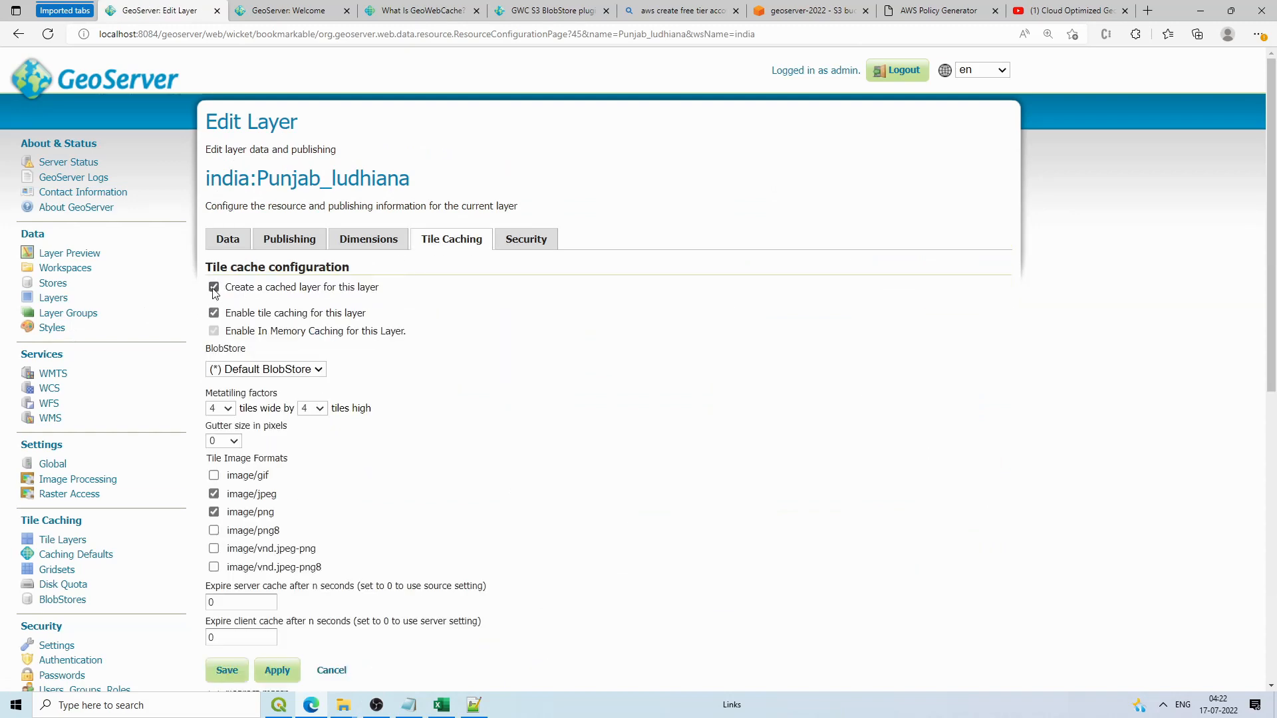
{"action": "left_click", "coordinate": [272, 371]}
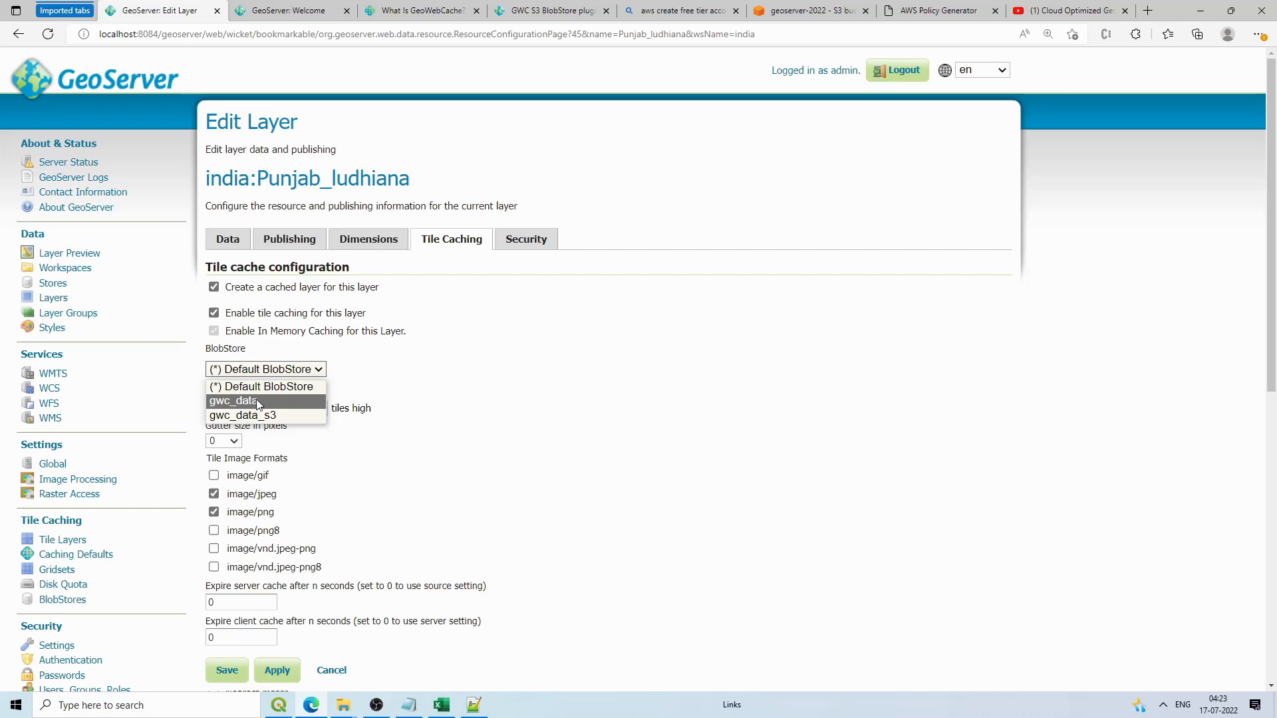
{"action": "left_click", "coordinate": [256, 399]}
{"action": "scroll", "coordinate": [260, 398], "scroll_direction": "down", "scroll_amount": 2}
{"action": "scroll", "coordinate": [274, 307], "scroll_direction": "down", "scroll_amount": 6}
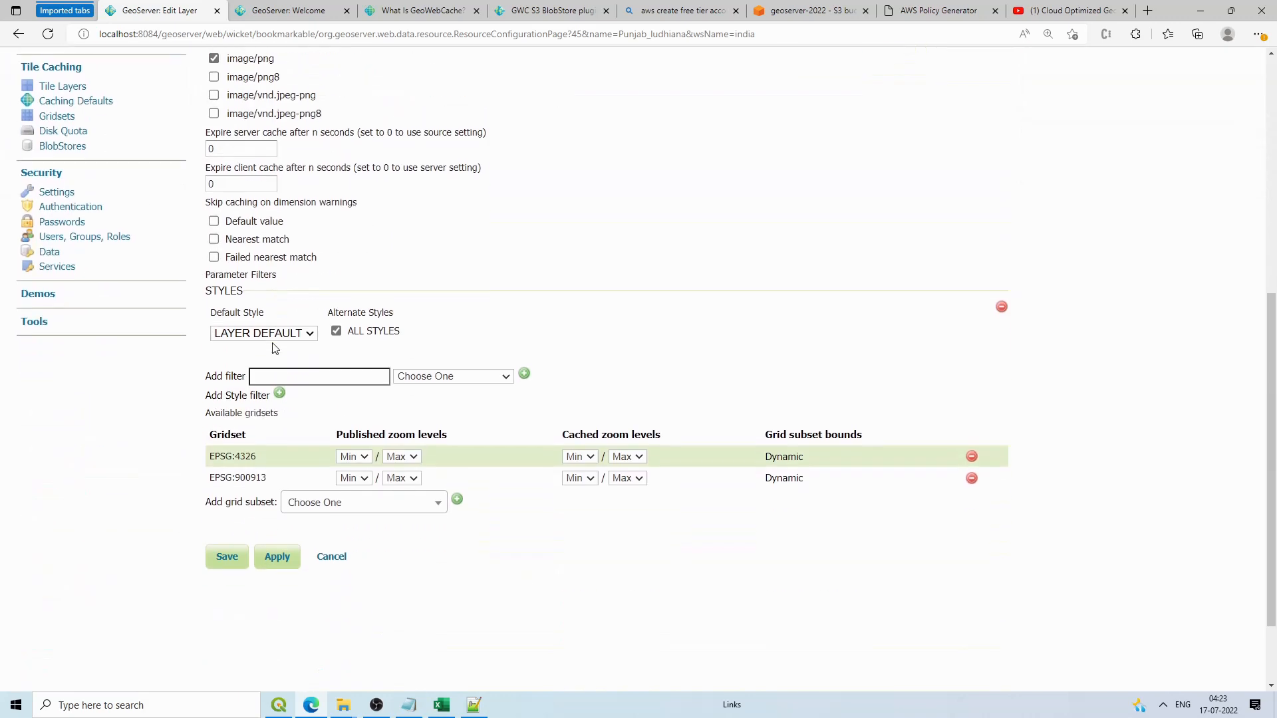
{"action": "left_click", "coordinate": [227, 527]}
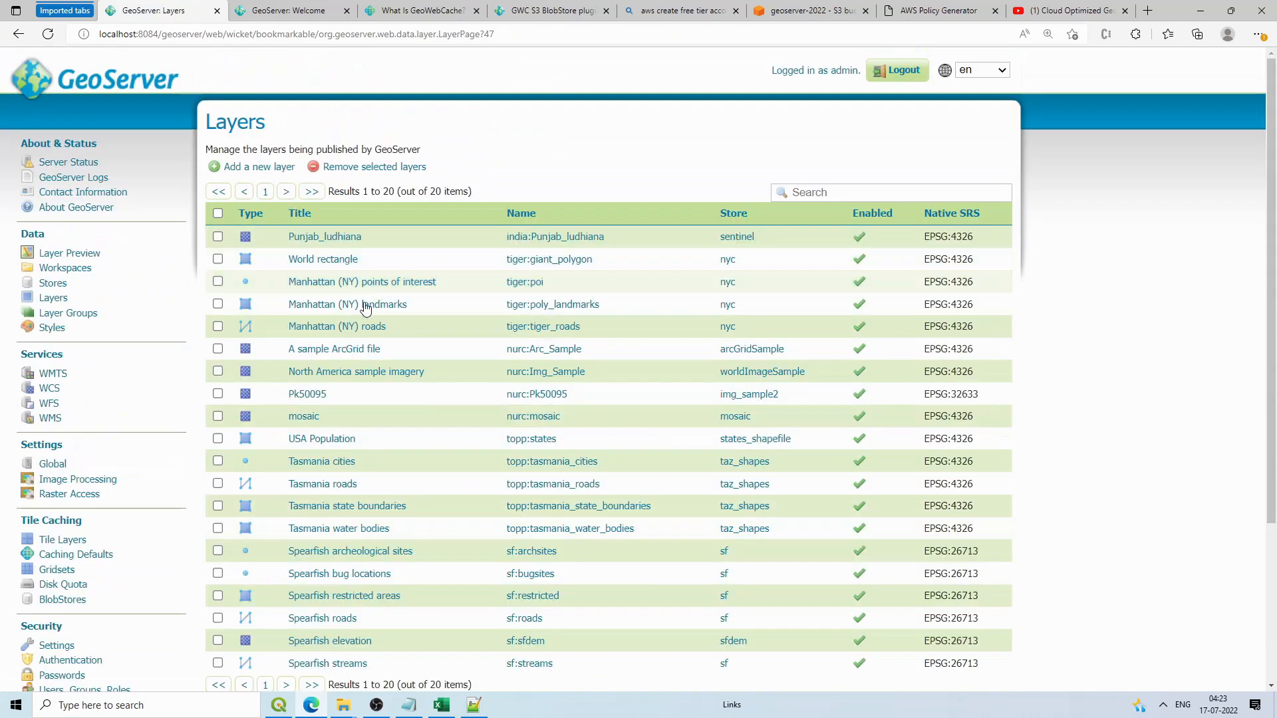
Step: Turn on tile caching for USA Population (topp:states) with the gwc_data_s3 blobstore and save
{"action": "left_click", "coordinate": [322, 439]}
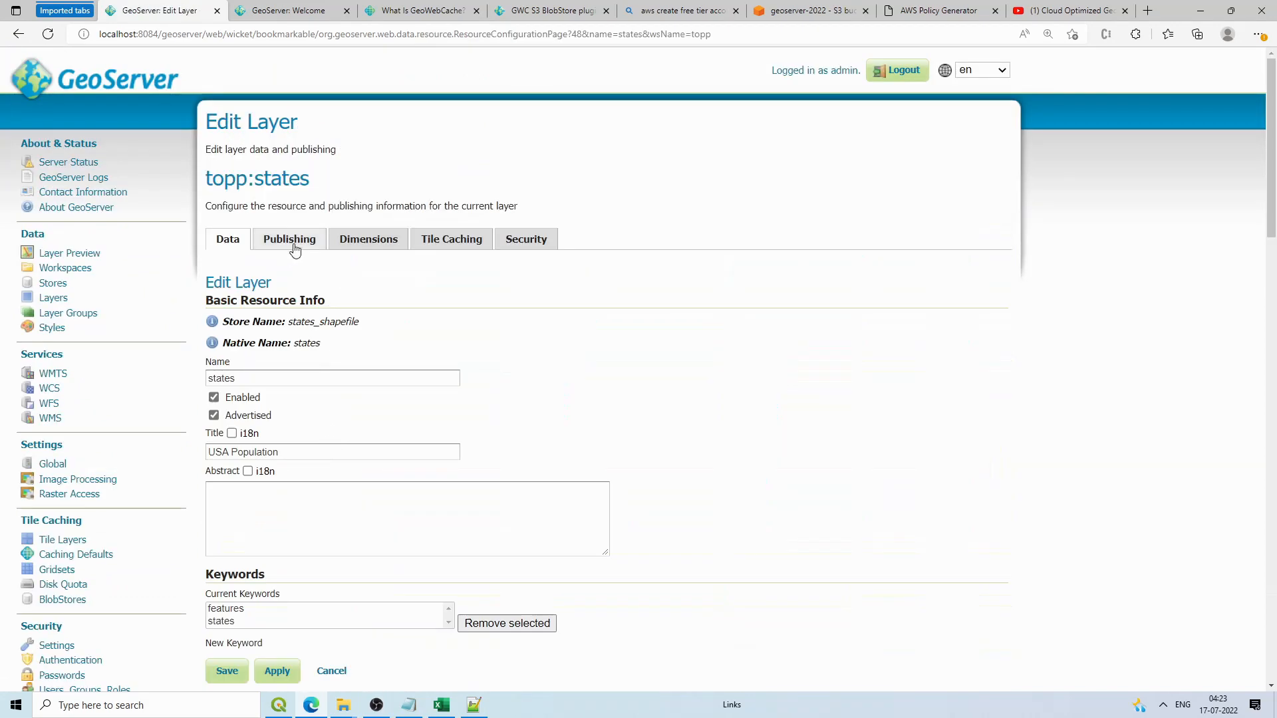
{"action": "left_click", "coordinate": [445, 244]}
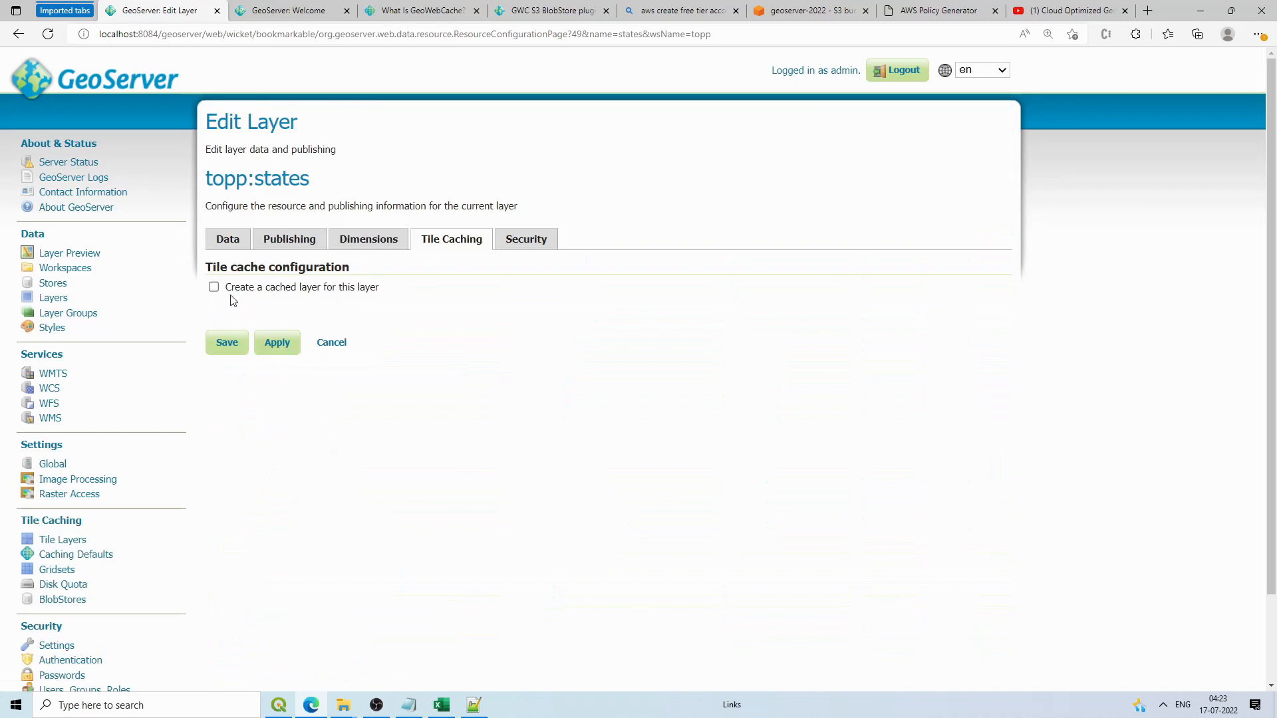
{"action": "left_click", "coordinate": [214, 287]}
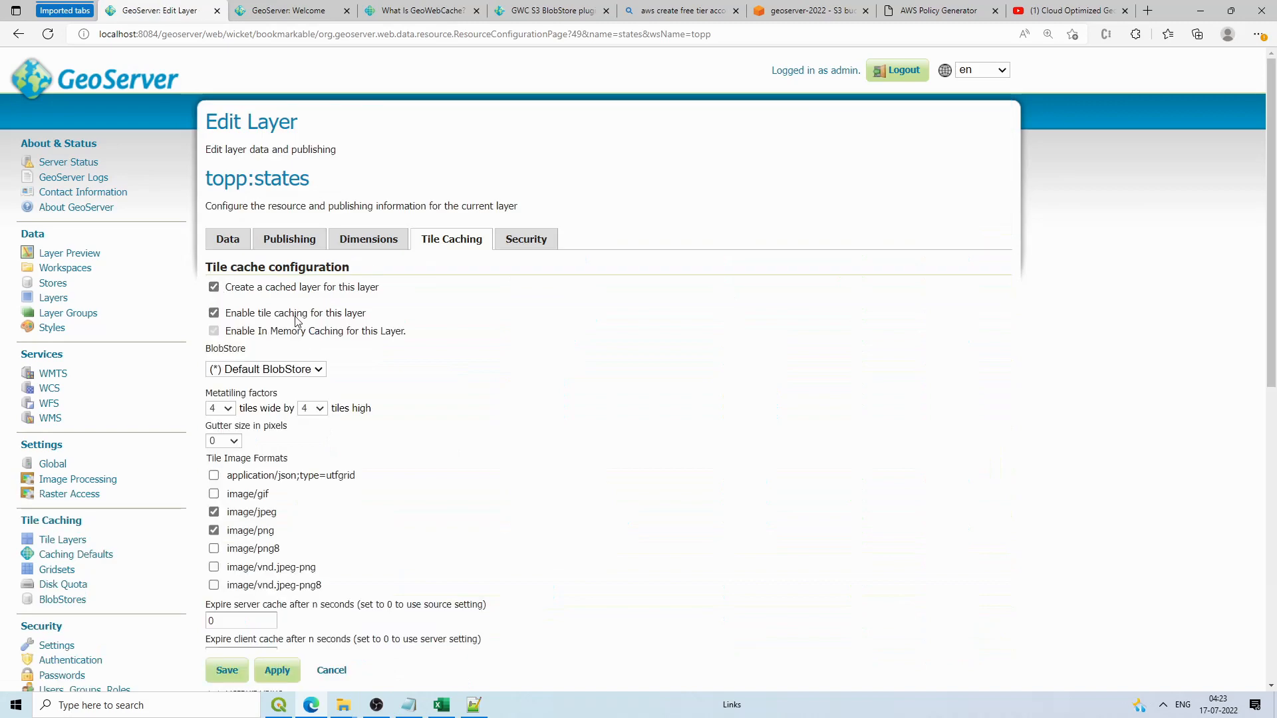
{"action": "left_click", "coordinate": [277, 371]}
{"action": "left_click", "coordinate": [266, 413]}
{"action": "scroll", "coordinate": [259, 607], "scroll_direction": "down", "scroll_amount": 5}
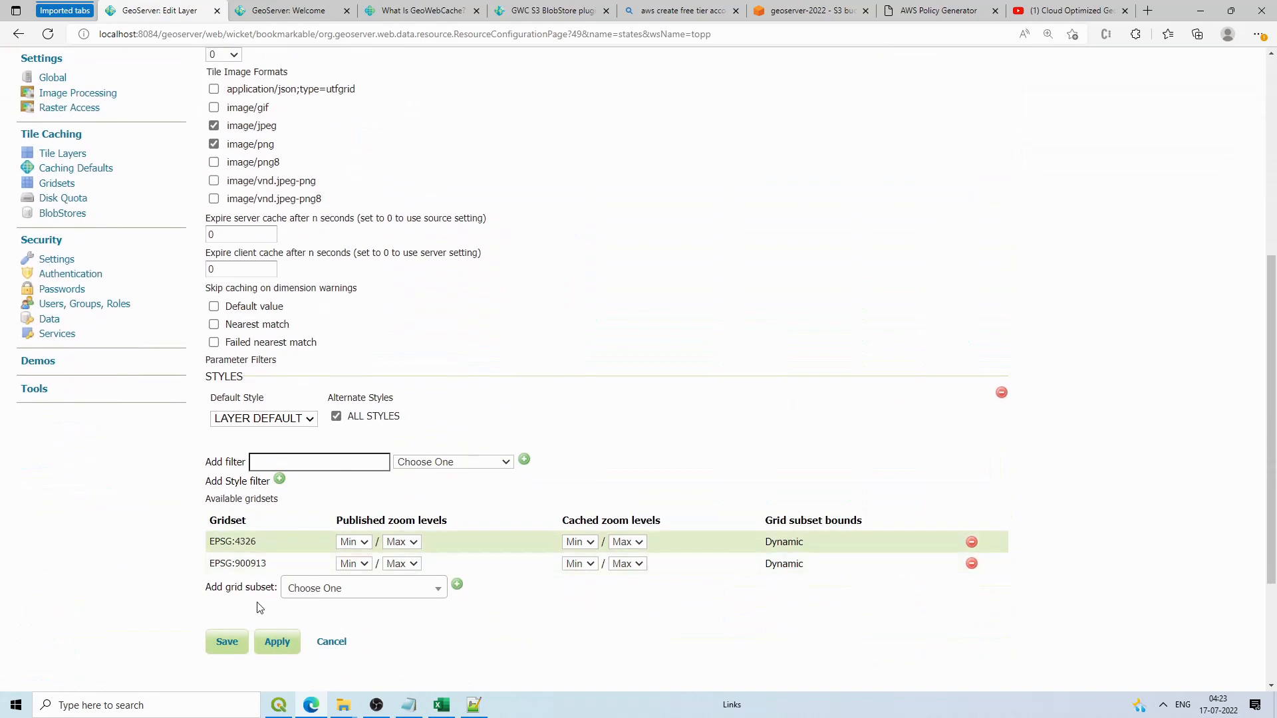
{"action": "left_click", "coordinate": [228, 644]}
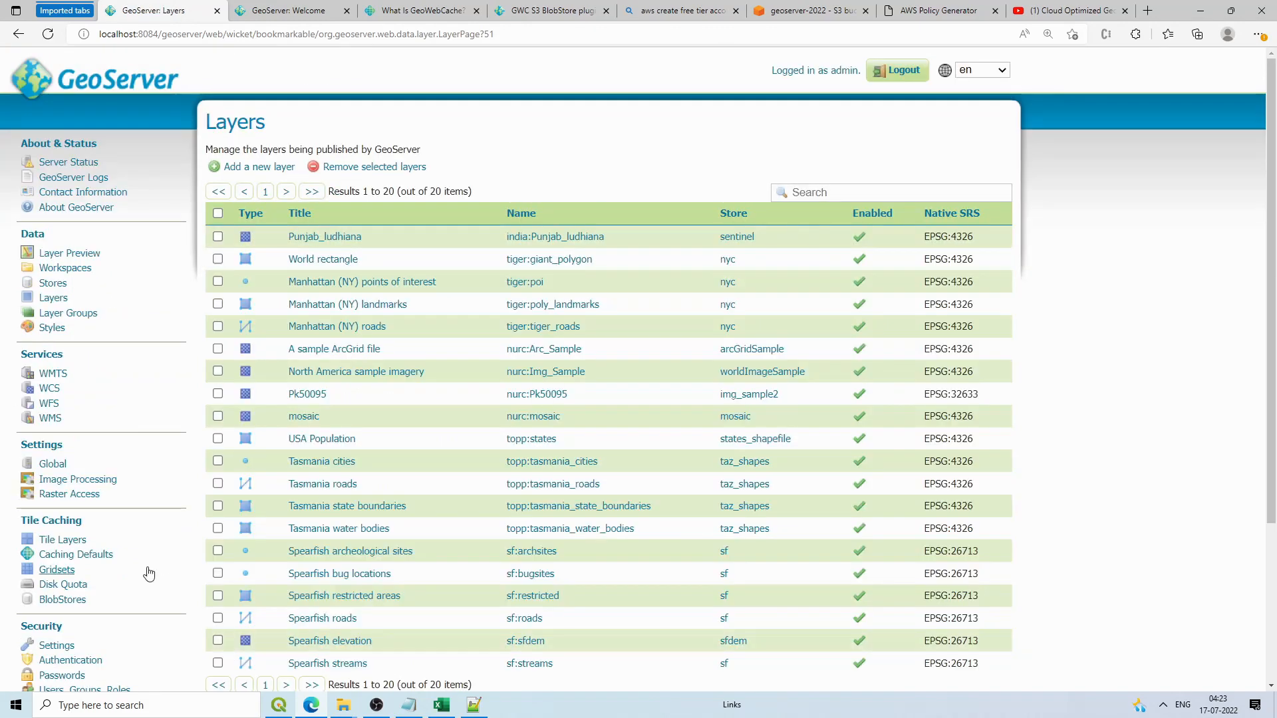
Step: Check each cached layer's blobstore, then preview india:Punjab_ludhiana tiles in EPSG:900913 PNG
{"action": "left_click", "coordinate": [72, 544]}
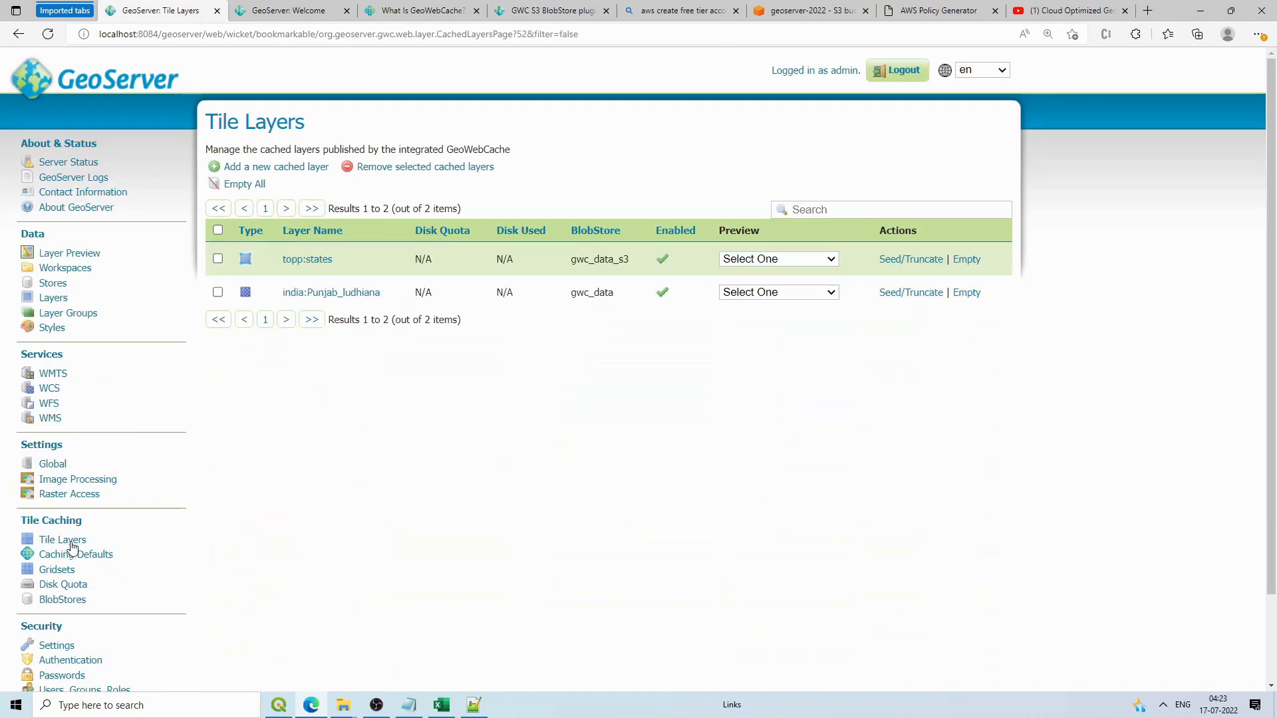
{"action": "left_click_drag", "start_coordinate": [631, 263], "coordinate": [583, 294]}
{"action": "left_click", "coordinate": [610, 392]}
{"action": "left_click", "coordinate": [796, 296]}
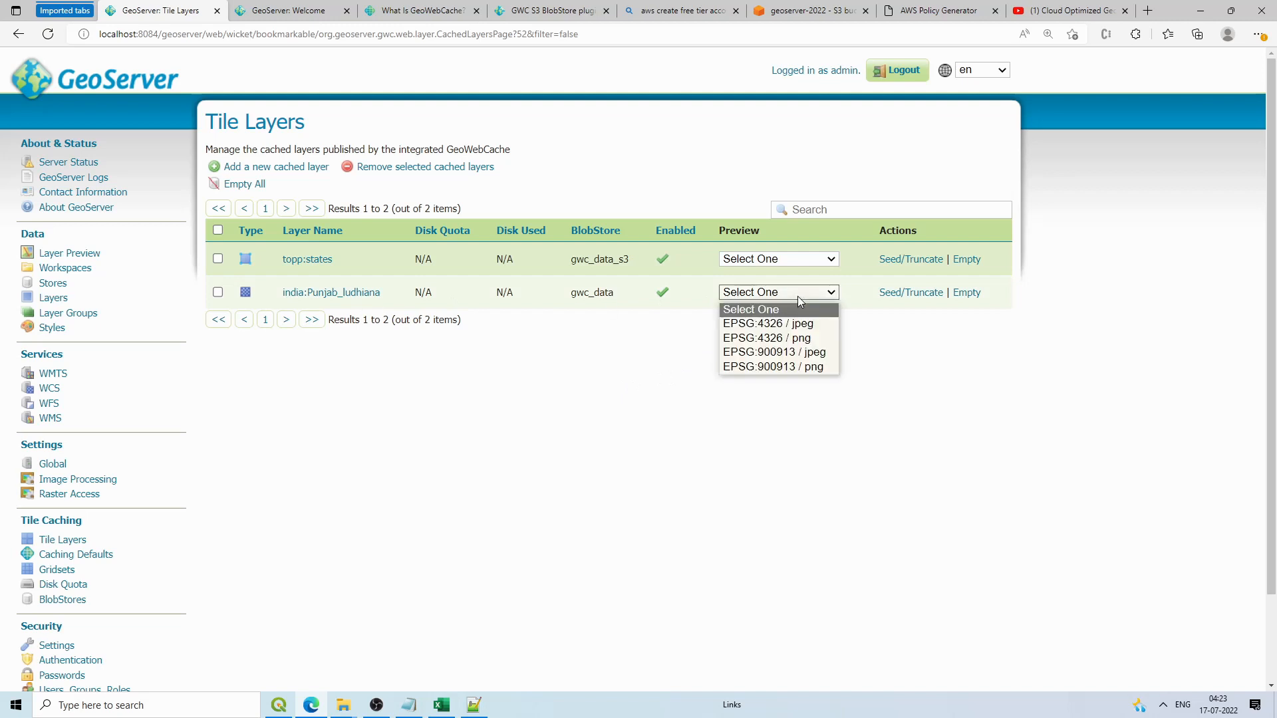
{"action": "left_click", "coordinate": [784, 367]}
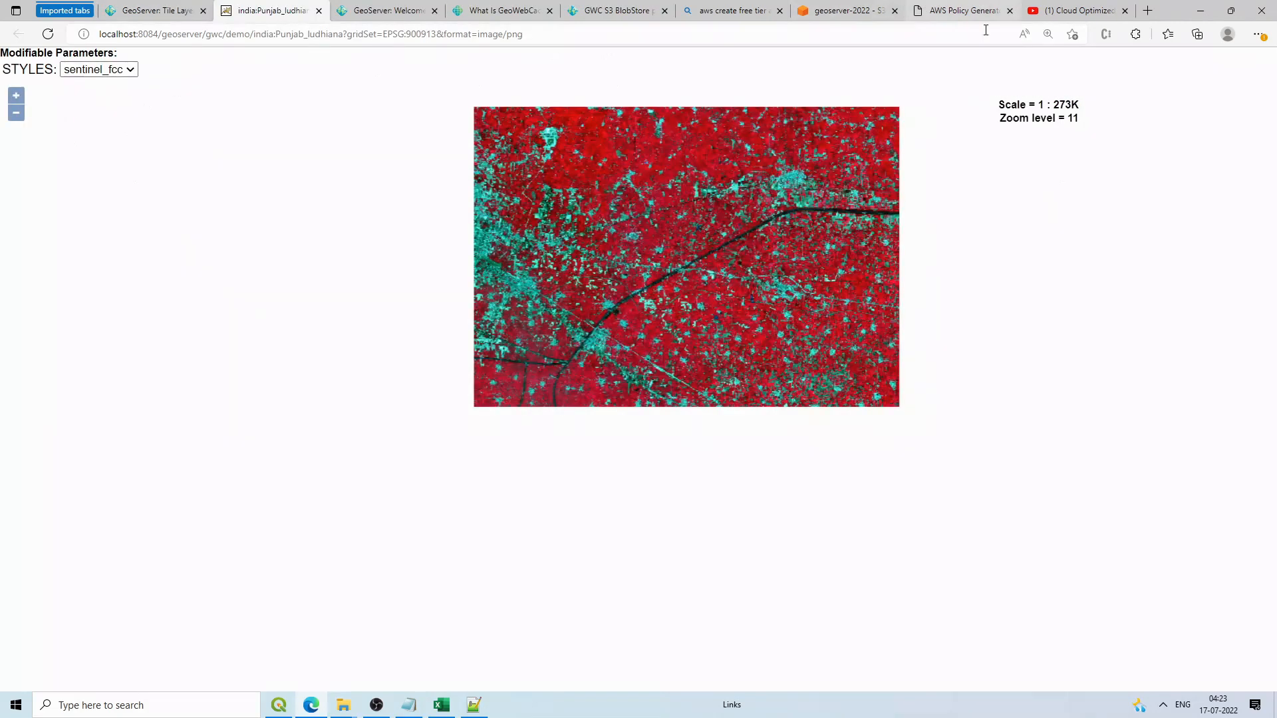
Step: Browse gwc_data's india_Punjab_ludhiana EPSG_900913 zoom 11 tile folders 1454 and 1455
{"action": "mouse_move", "coordinate": [343, 704]}
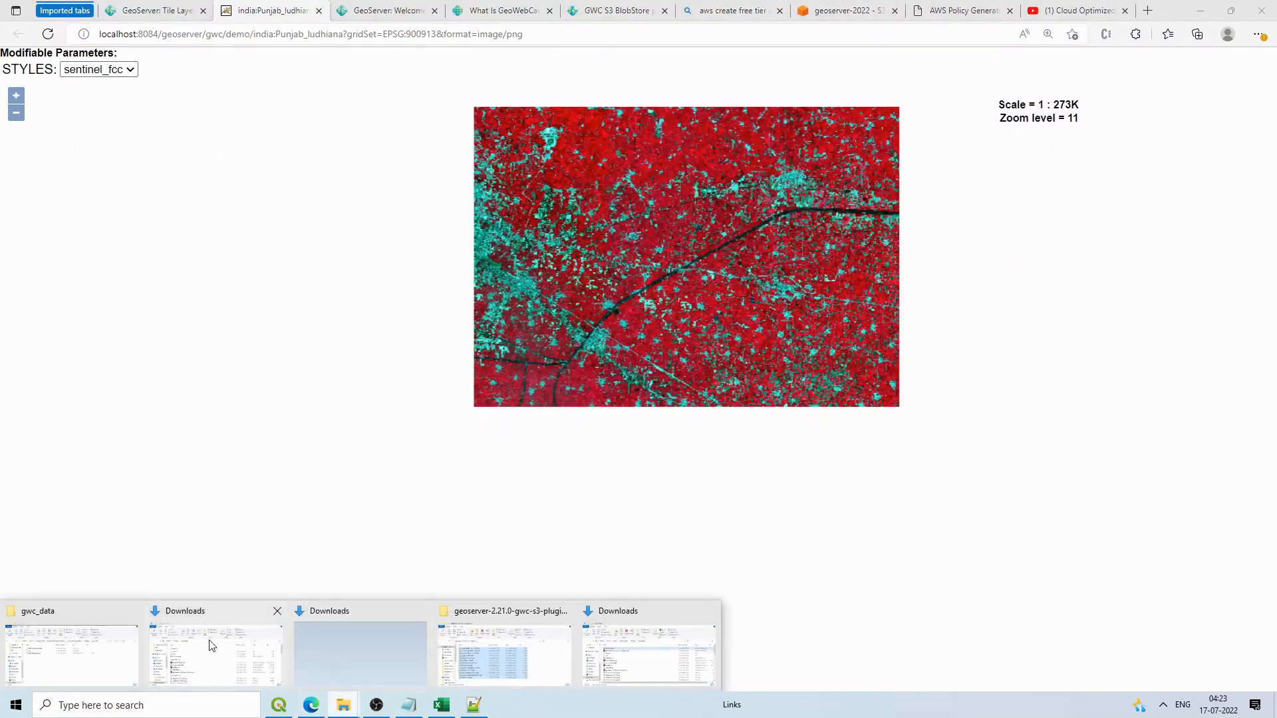
{"action": "left_click", "coordinate": [121, 656]}
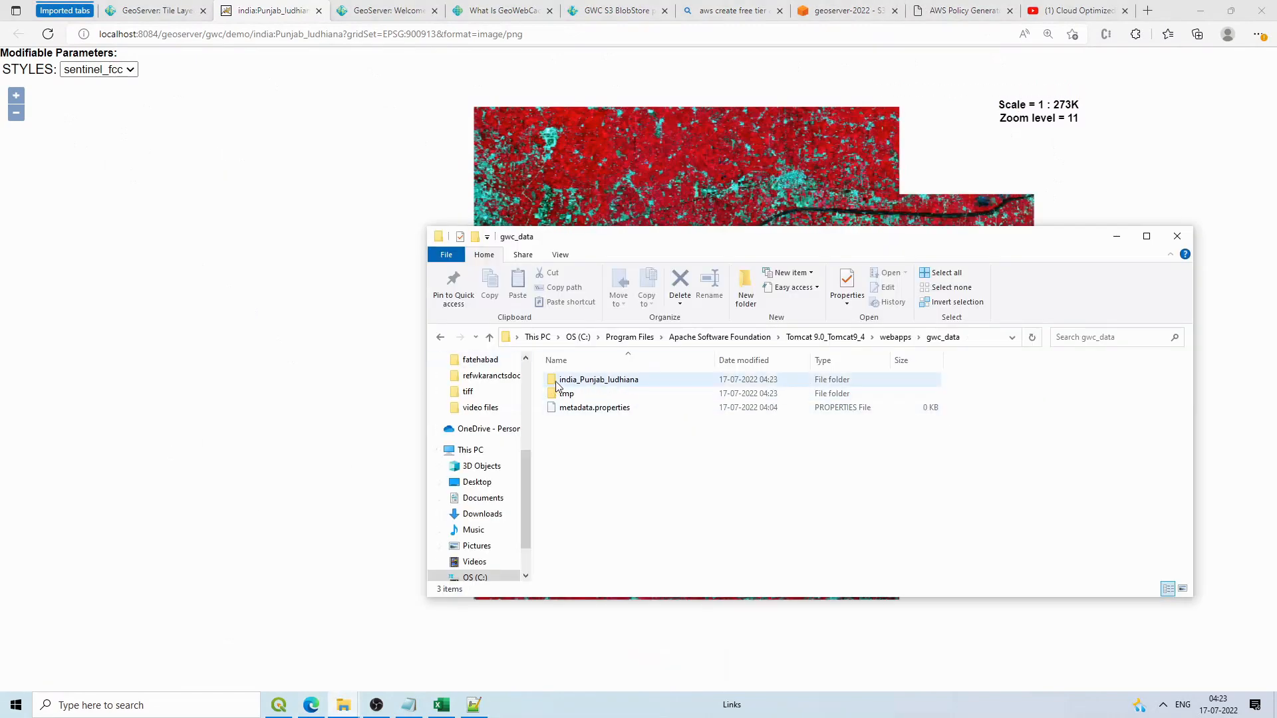
{"action": "double_click", "coordinate": [585, 381]}
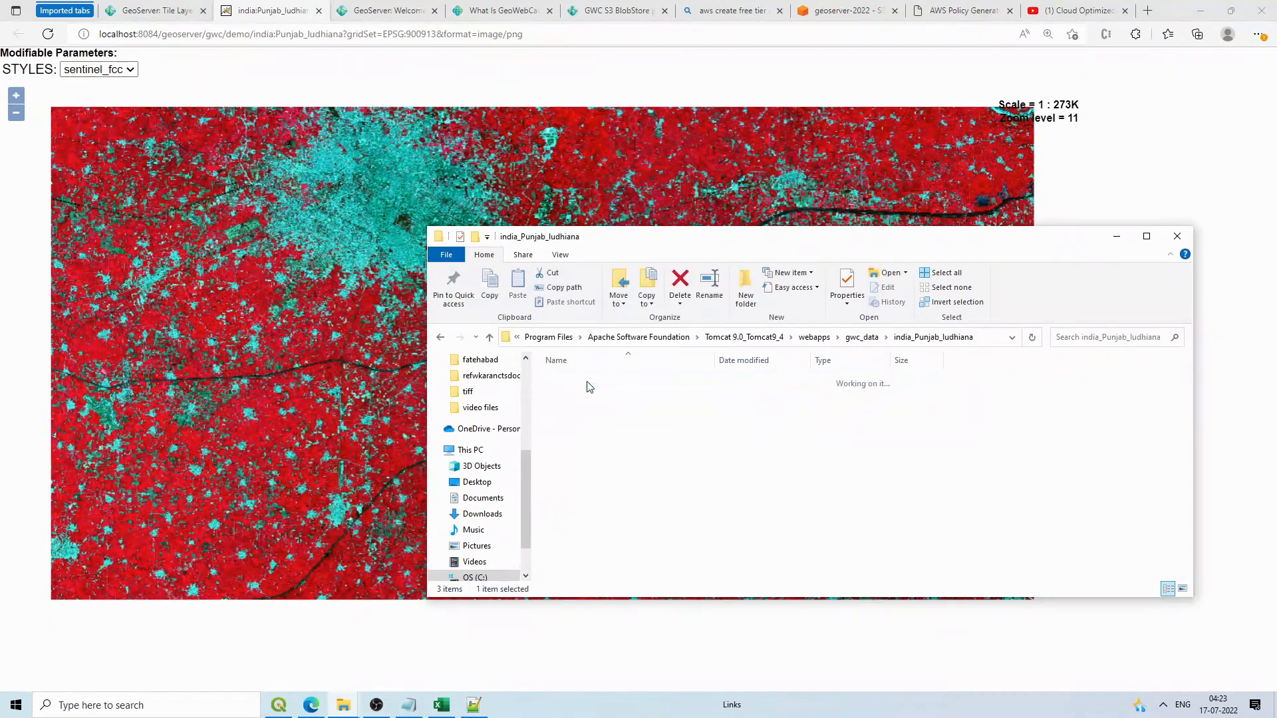
{"action": "double_click", "coordinate": [594, 383]}
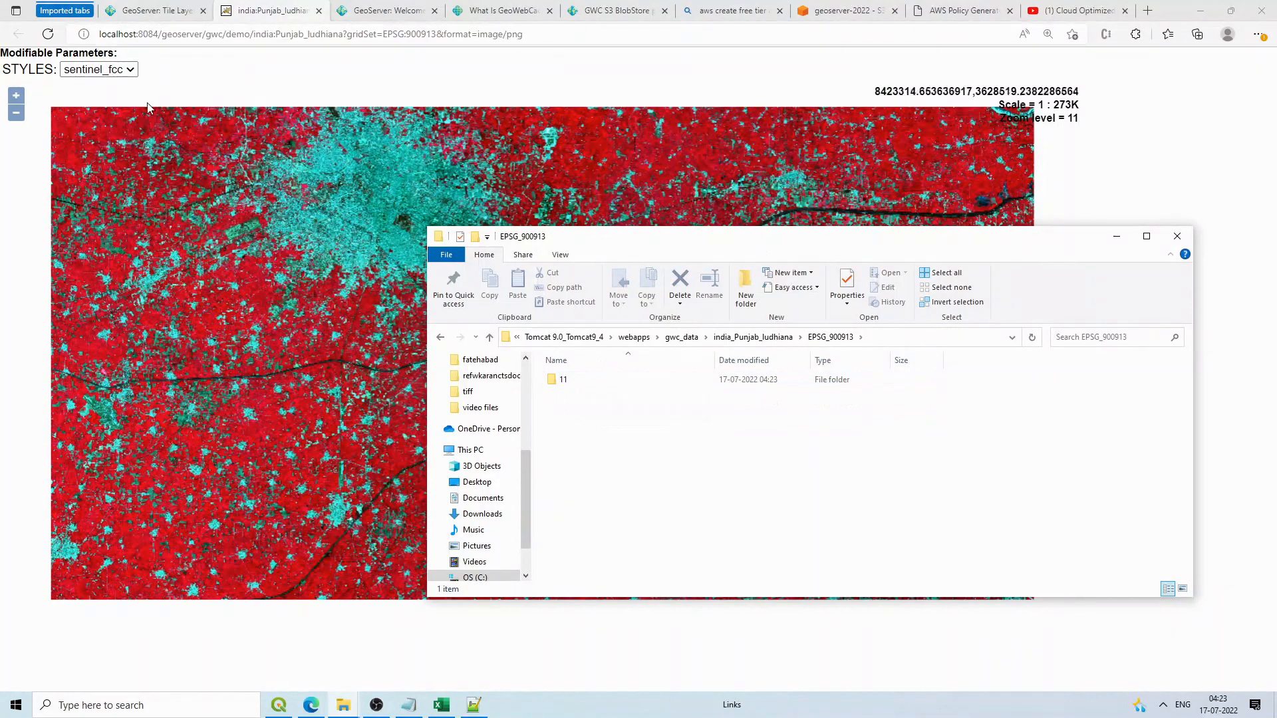
{"action": "double_click", "coordinate": [598, 382]}
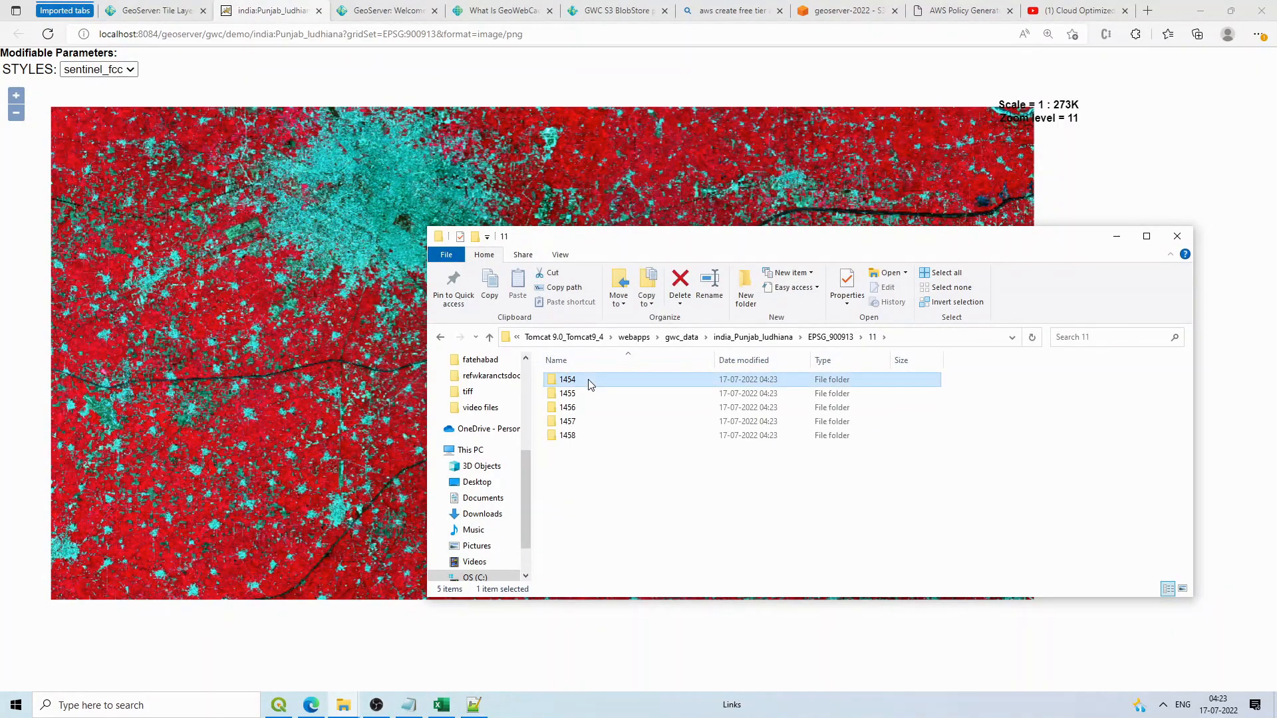
{"action": "left_click", "coordinate": [876, 337]}
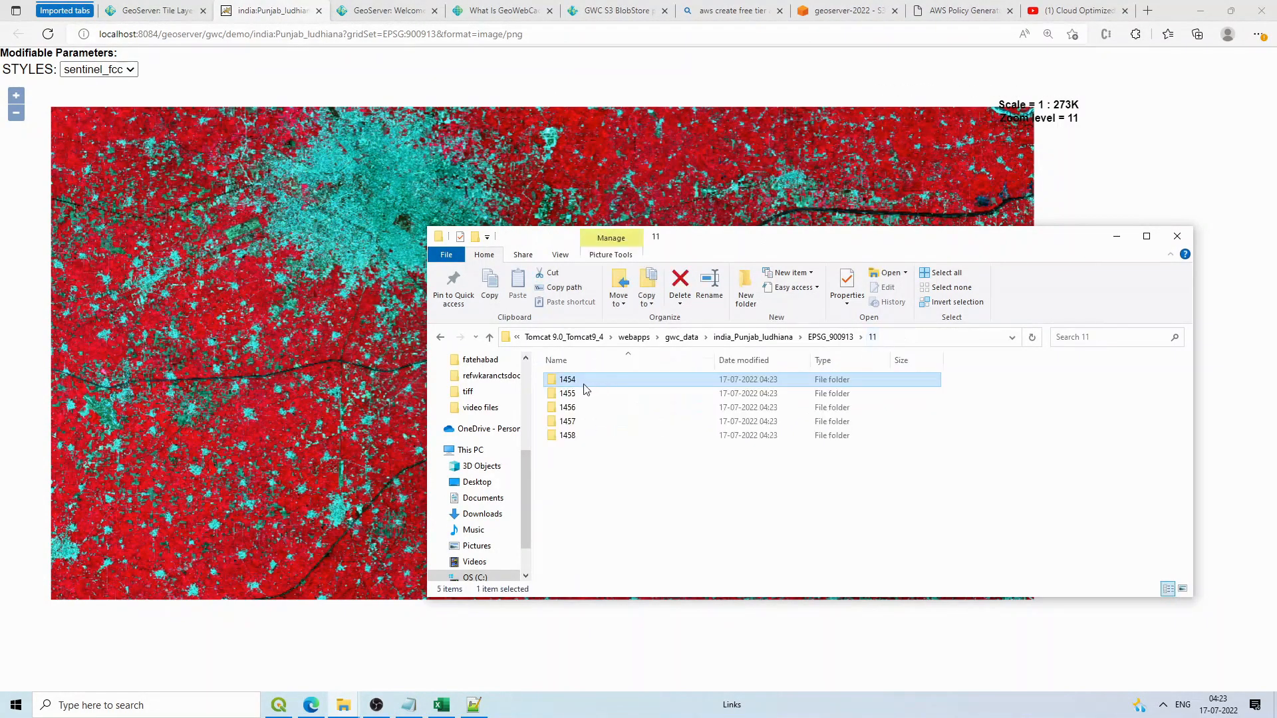
{"action": "double_click", "coordinate": [571, 389]}
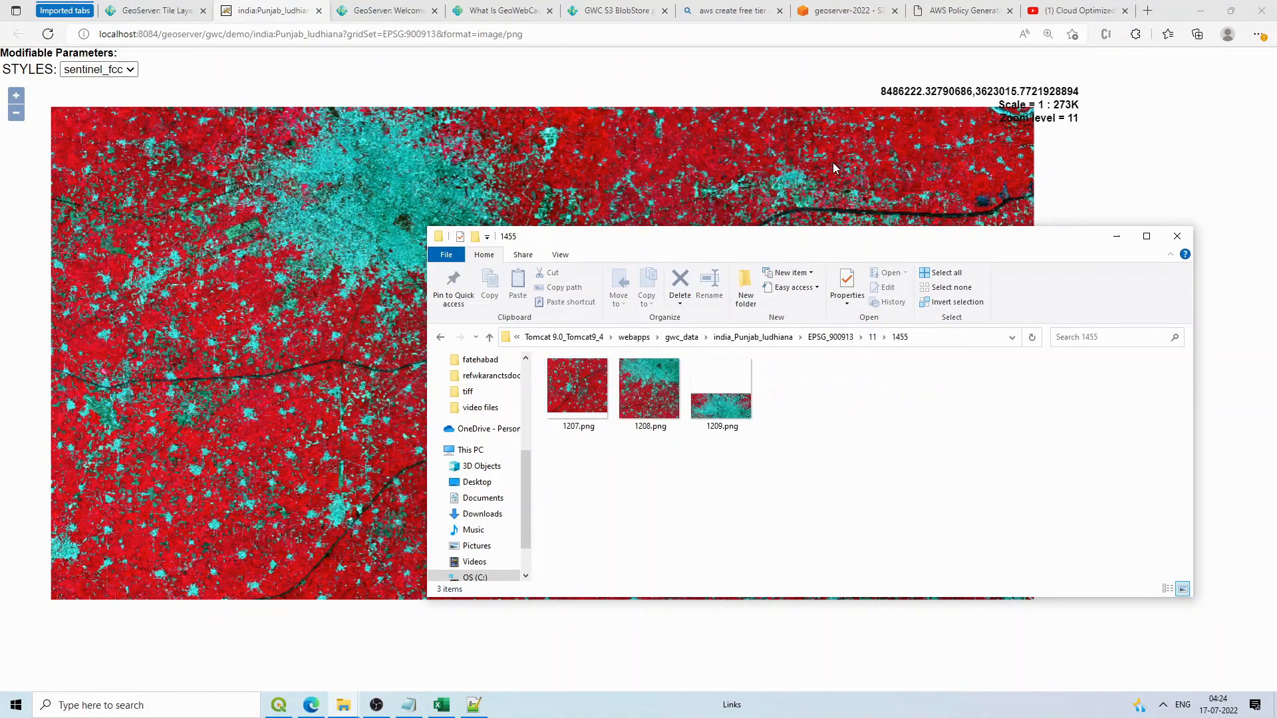
Step: Move up to EPSG_900913 and open zoom 12 tile folder 2912
{"action": "scroll", "coordinate": [832, 163], "scroll_direction": "up", "scroll_amount": 1}
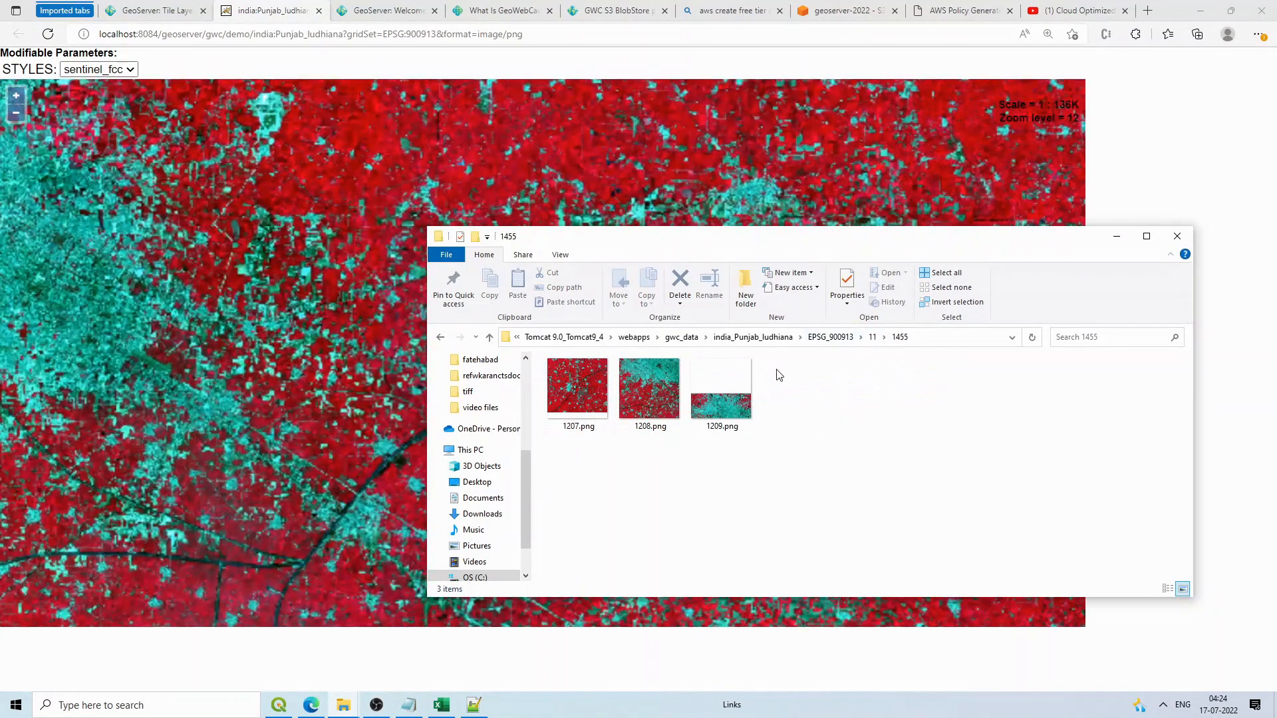
{"action": "left_click", "coordinate": [872, 337]}
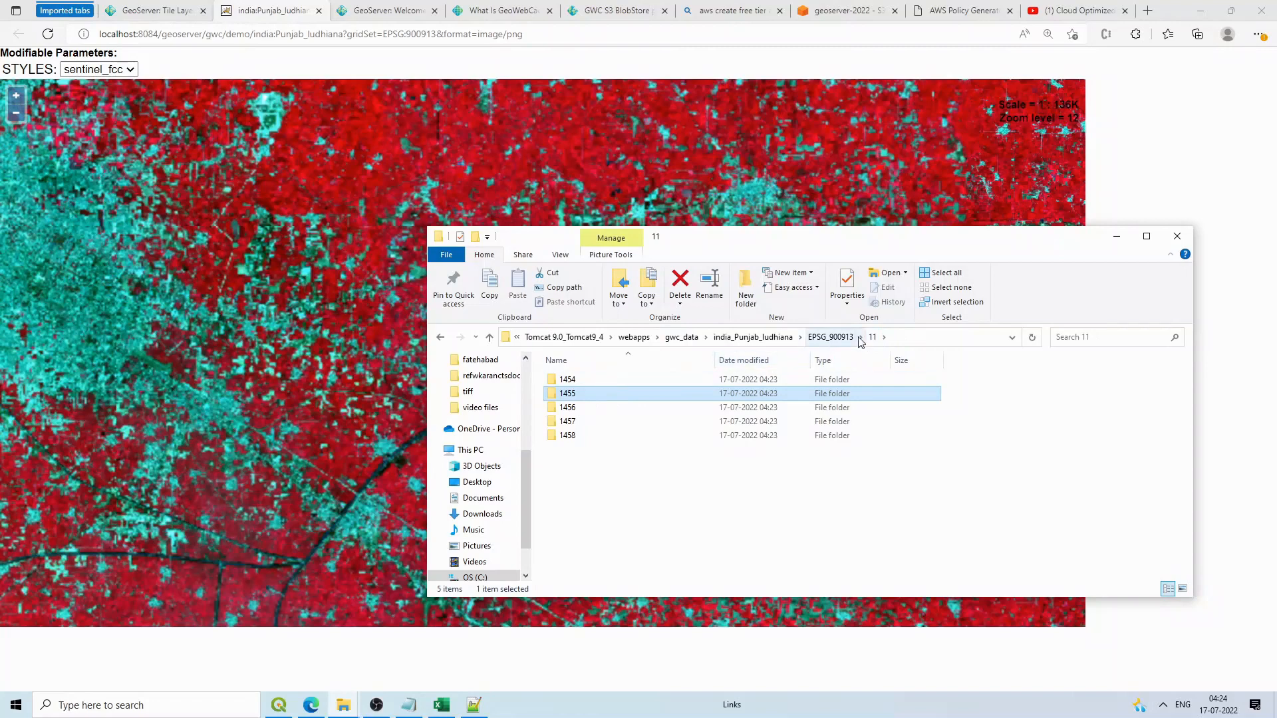
{"action": "left_click", "coordinate": [840, 340]}
{"action": "double_click", "coordinate": [590, 397]}
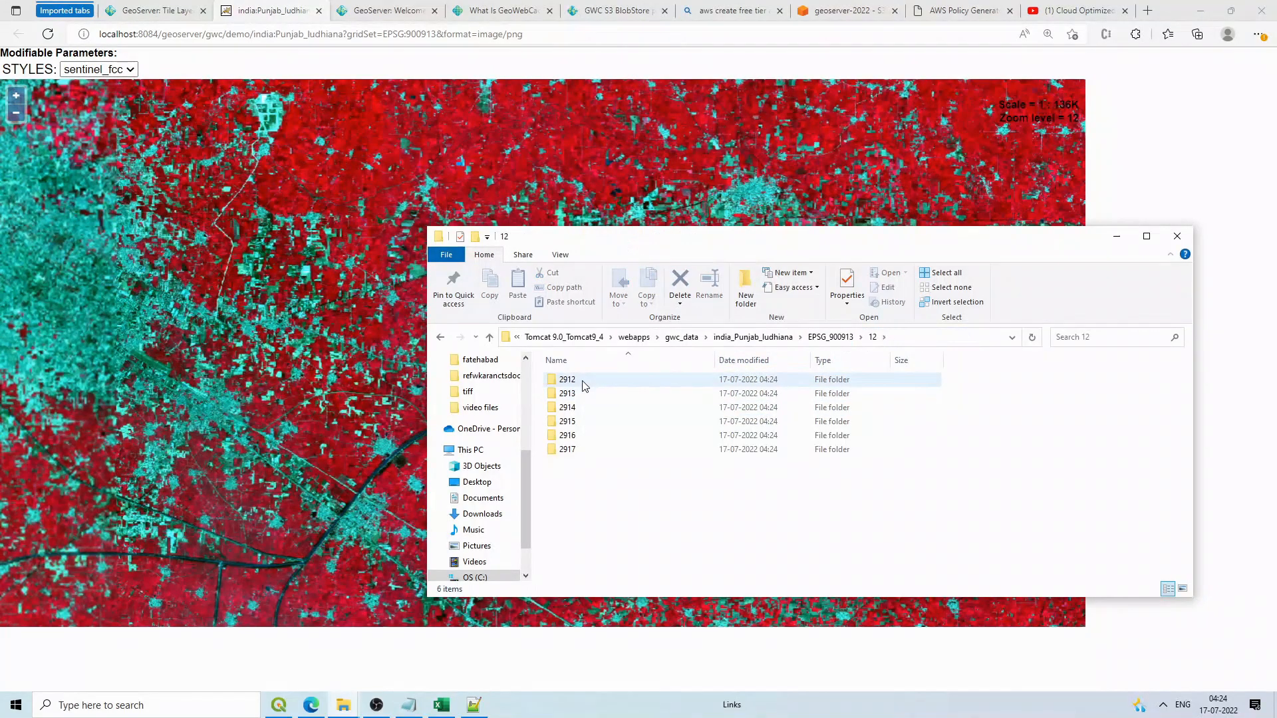
{"action": "double_click", "coordinate": [587, 389]}
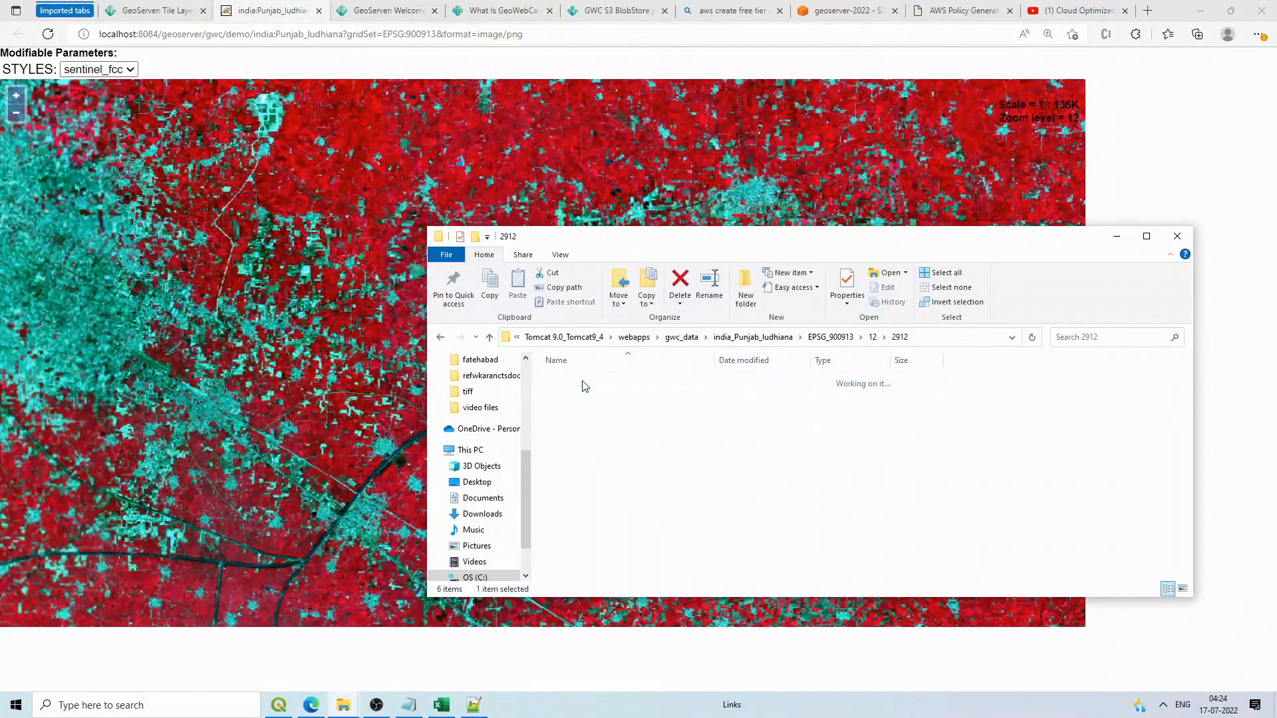
{"action": "left_click", "coordinate": [871, 339]}
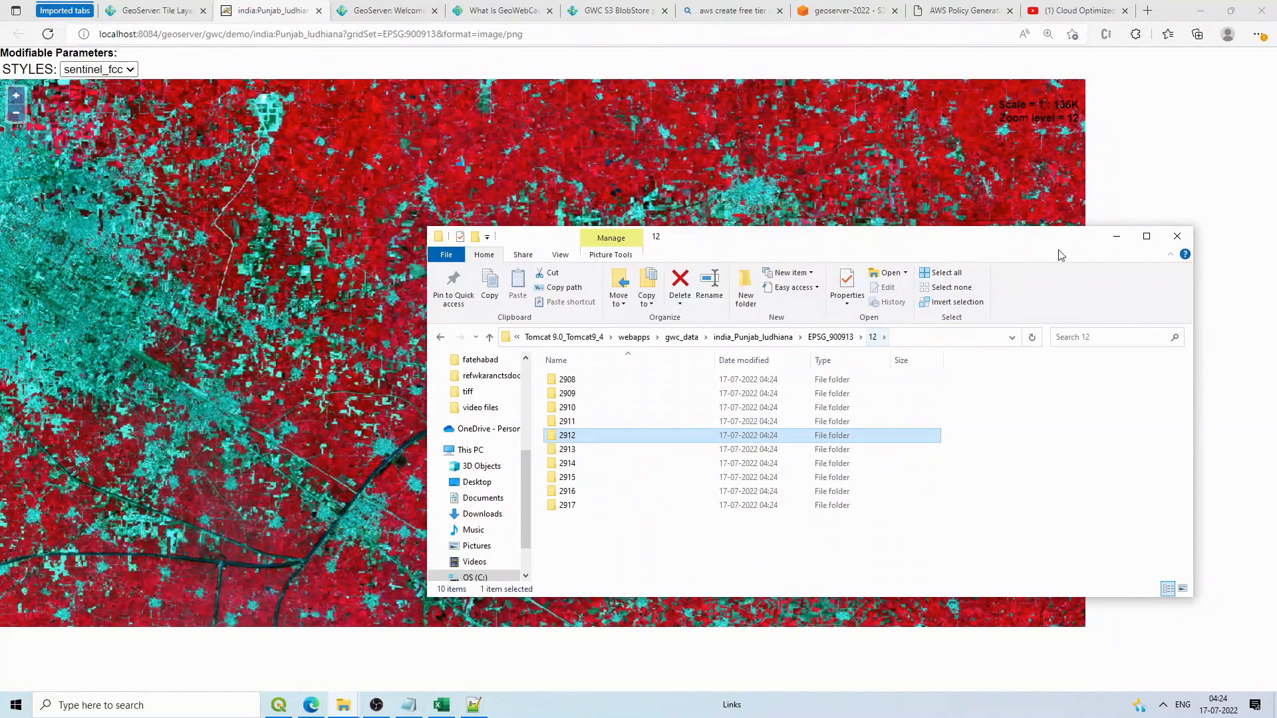
Step: Refresh the EPSG_900913 folder to reveal the new zoom folders 11, 12 and 13
{"action": "left_click", "coordinate": [1119, 237]}
{"action": "scroll", "coordinate": [282, 203], "scroll_direction": "up", "scroll_amount": 2}
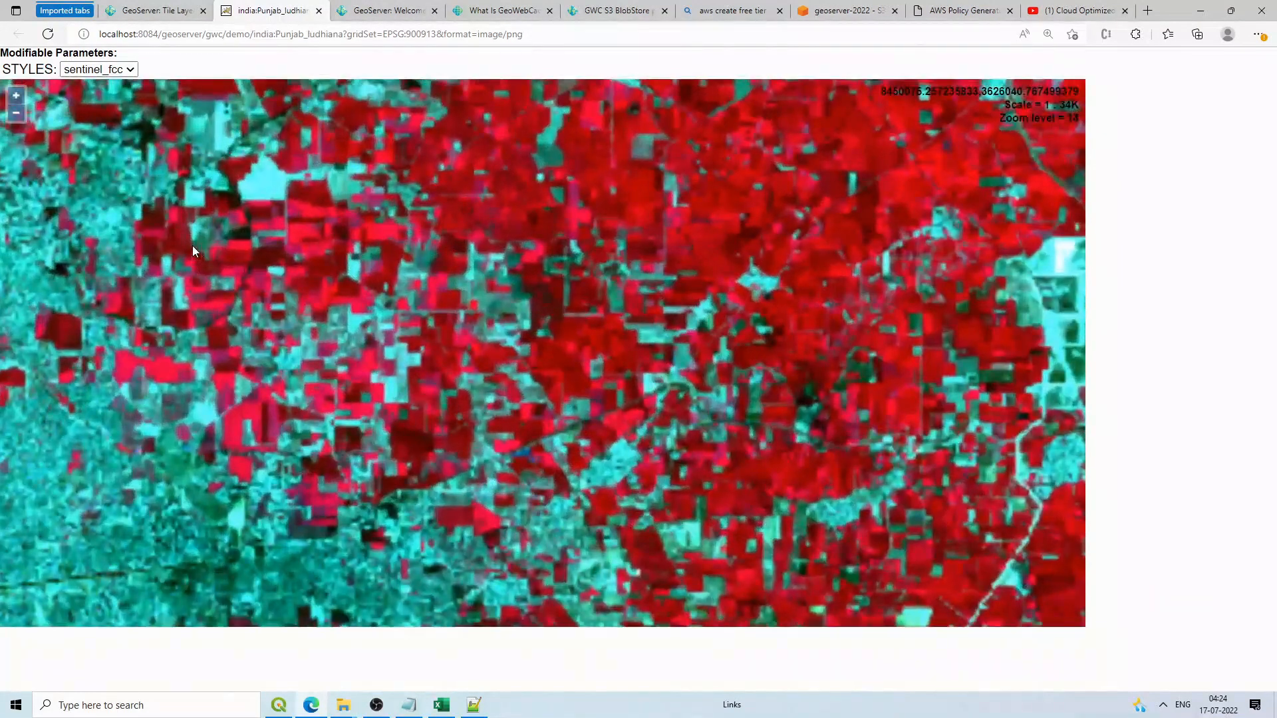
{"action": "left_click", "coordinate": [339, 709]}
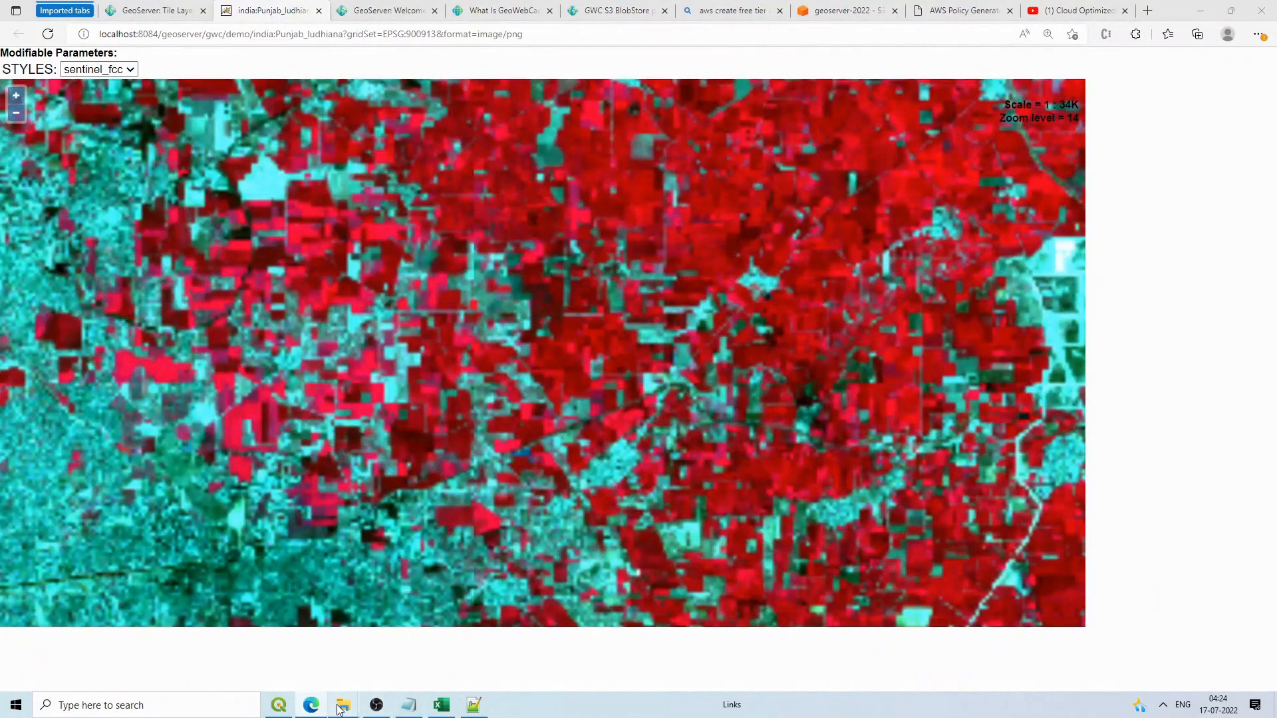
{"action": "left_click", "coordinate": [114, 661]}
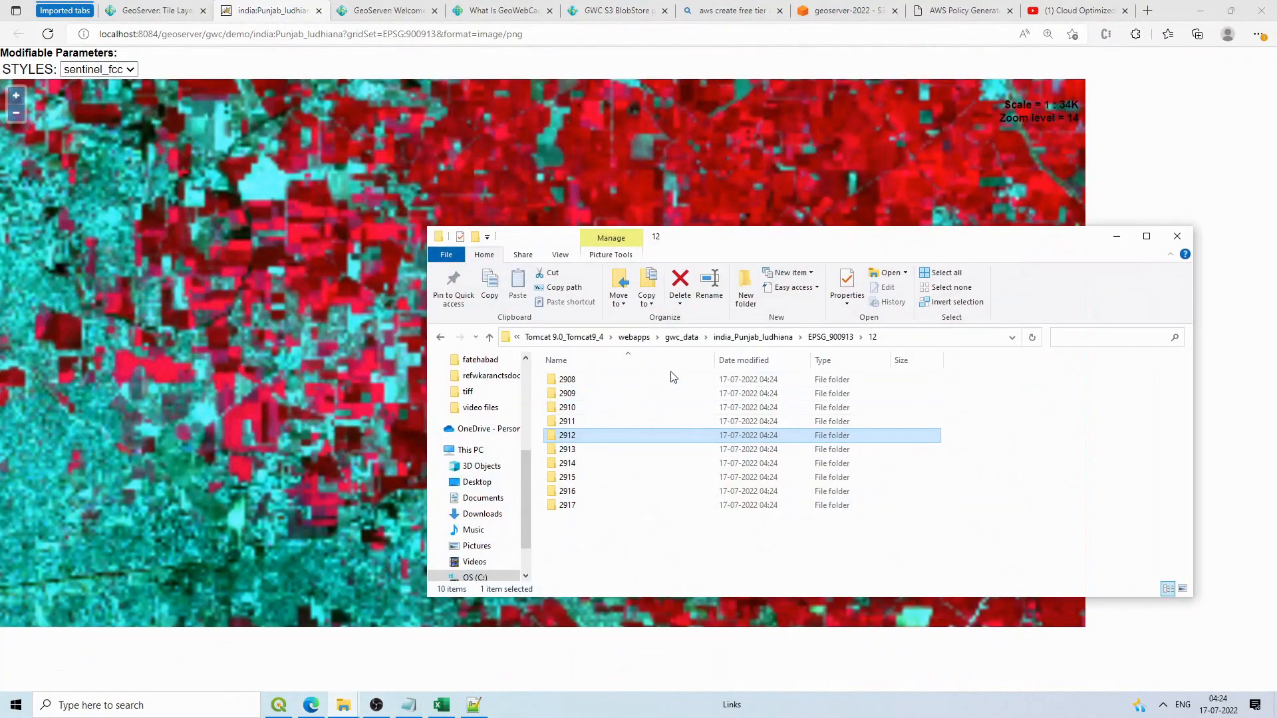
{"action": "left_click", "coordinate": [828, 339]}
{"action": "right_click", "coordinate": [739, 471]}
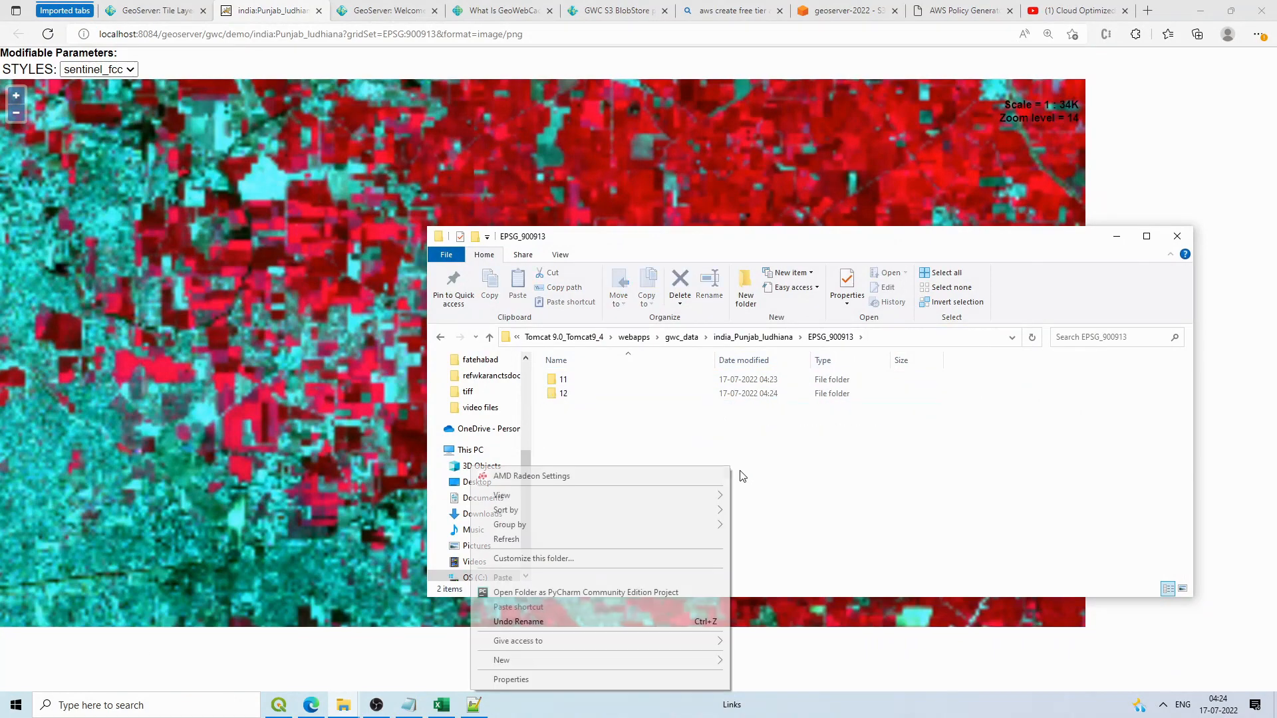
{"action": "left_click", "coordinate": [635, 539]}
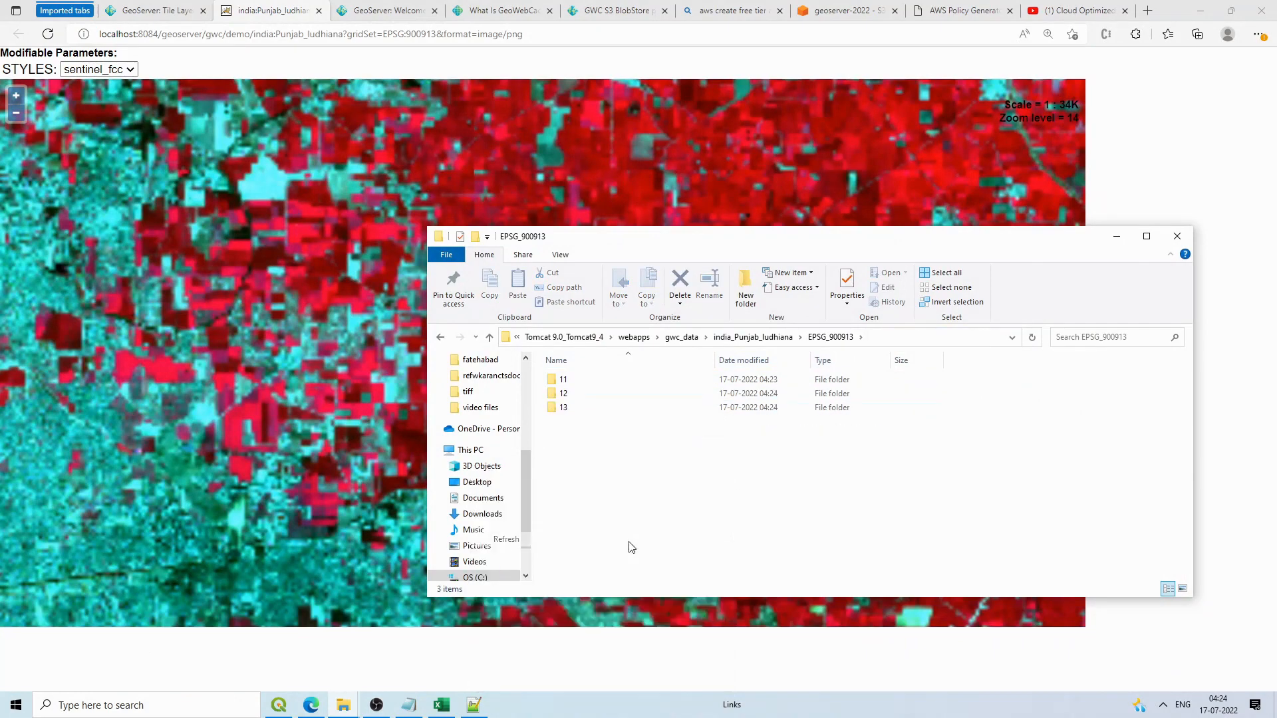
{"action": "right_click", "coordinate": [732, 466]}
{"action": "left_click", "coordinate": [671, 540]}
Step: Zoom the preview map in one level and go back to GeoServer's Tile Layers page
{"action": "double_click", "coordinate": [837, 192]}
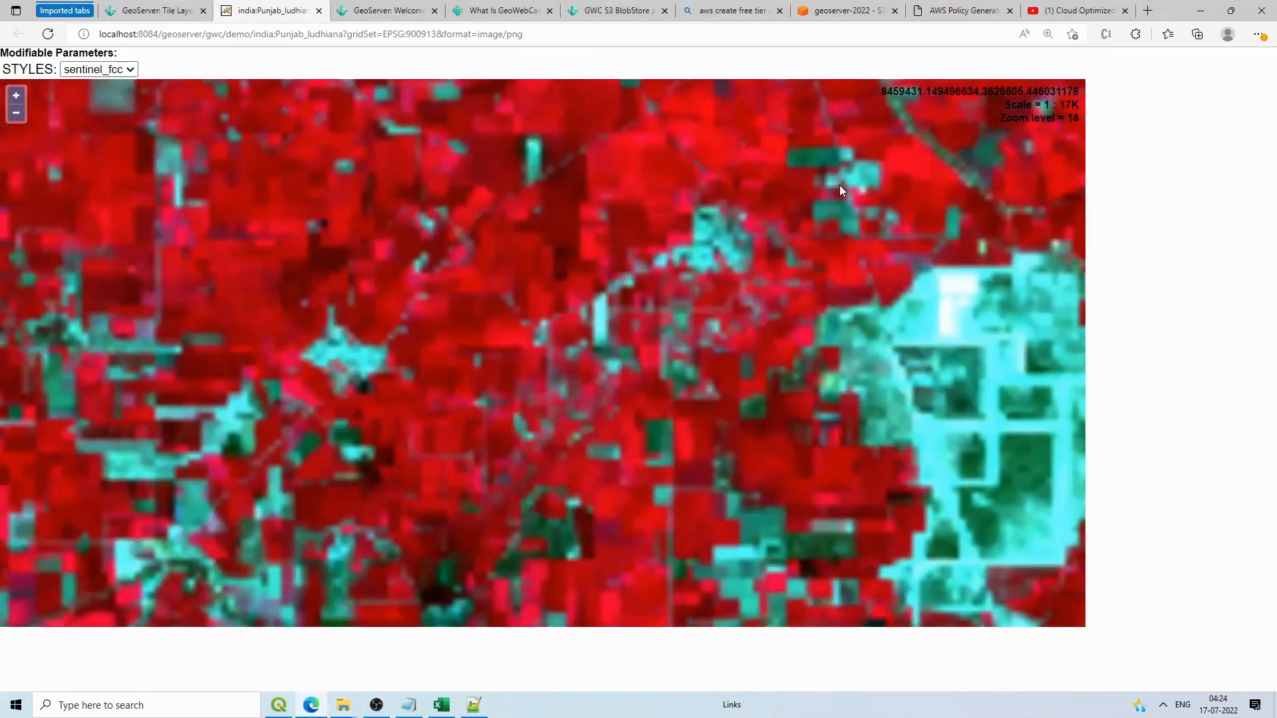
{"action": "scroll", "coordinate": [839, 185], "scroll_direction": "down", "scroll_amount": 1}
{"action": "scroll", "coordinate": [877, 289], "scroll_direction": "down", "scroll_amount": 1}
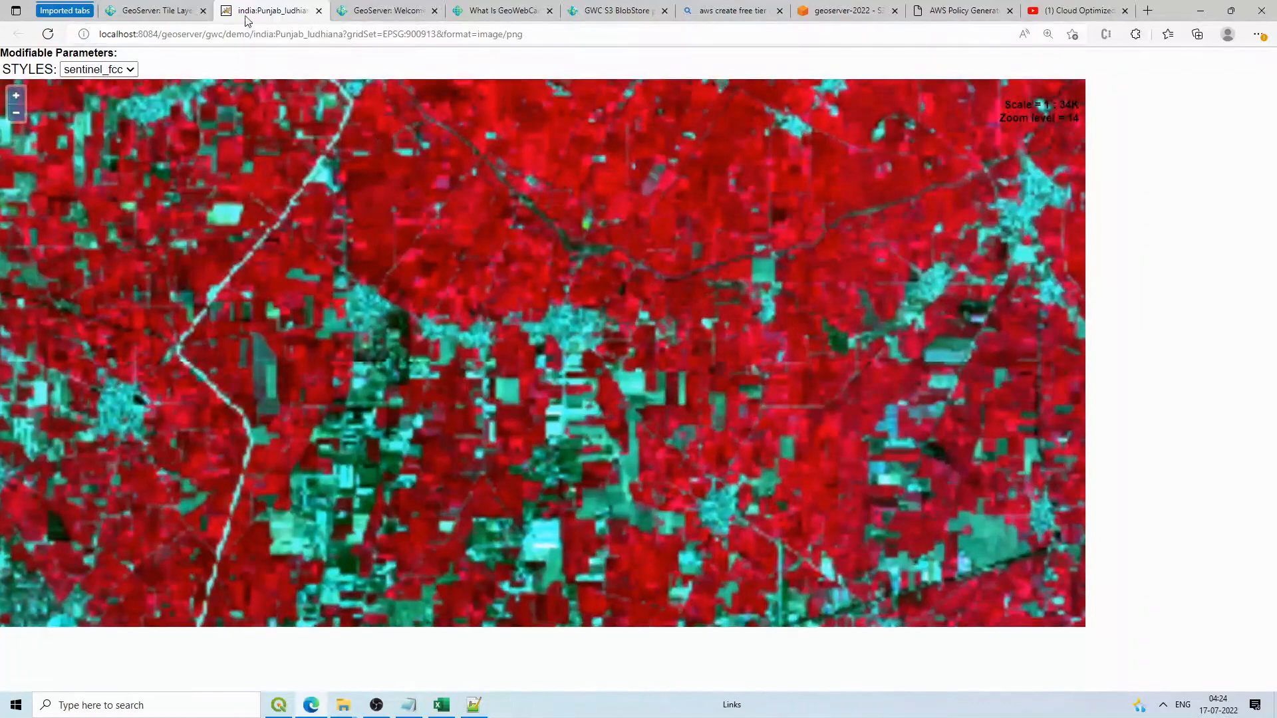
{"action": "left_click", "coordinate": [152, 11]}
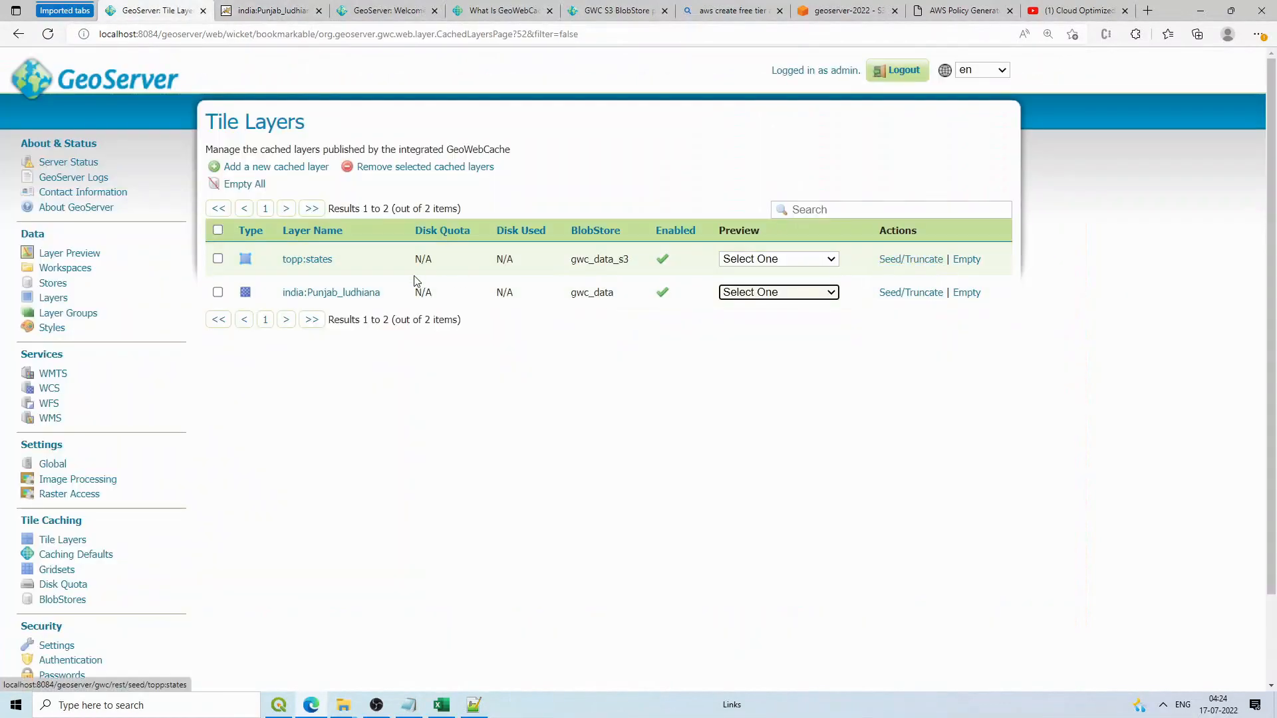
Step: Open the Seed/Truncate form for india:Punjab_ludhiana, glancing at its demo map
{"action": "left_click", "coordinate": [905, 294]}
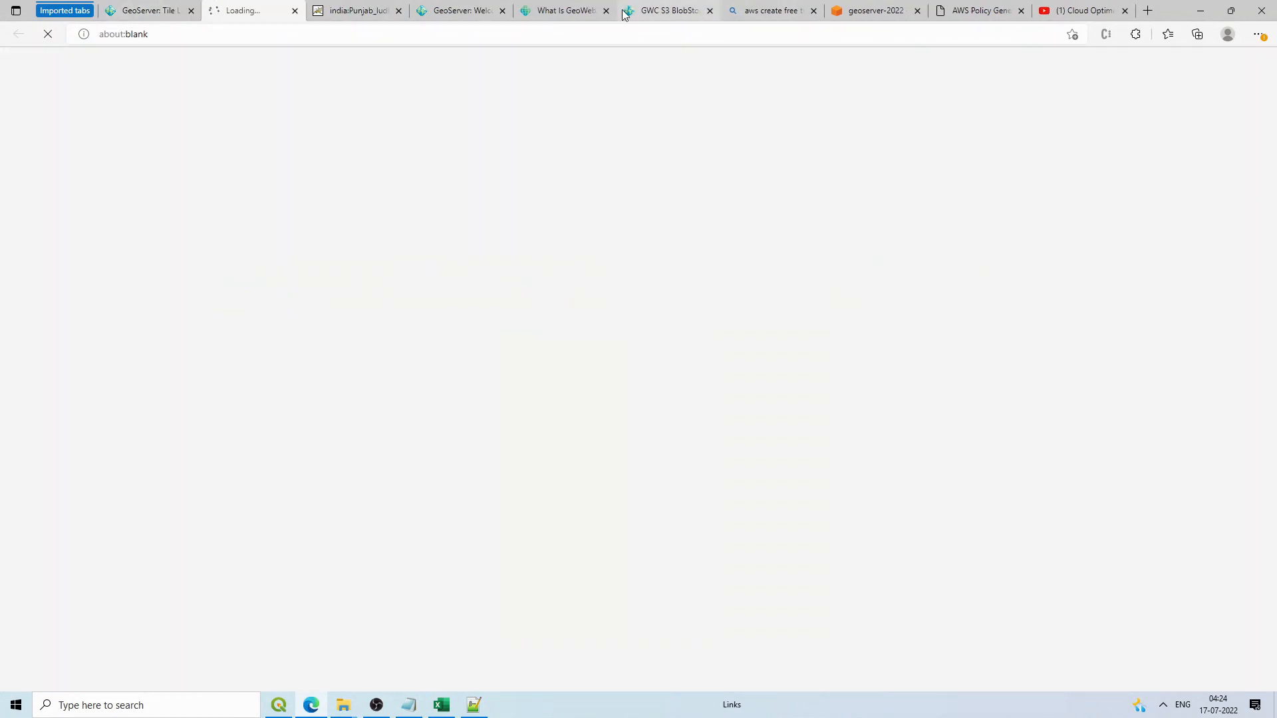
{"action": "left_click", "coordinate": [392, 12]}
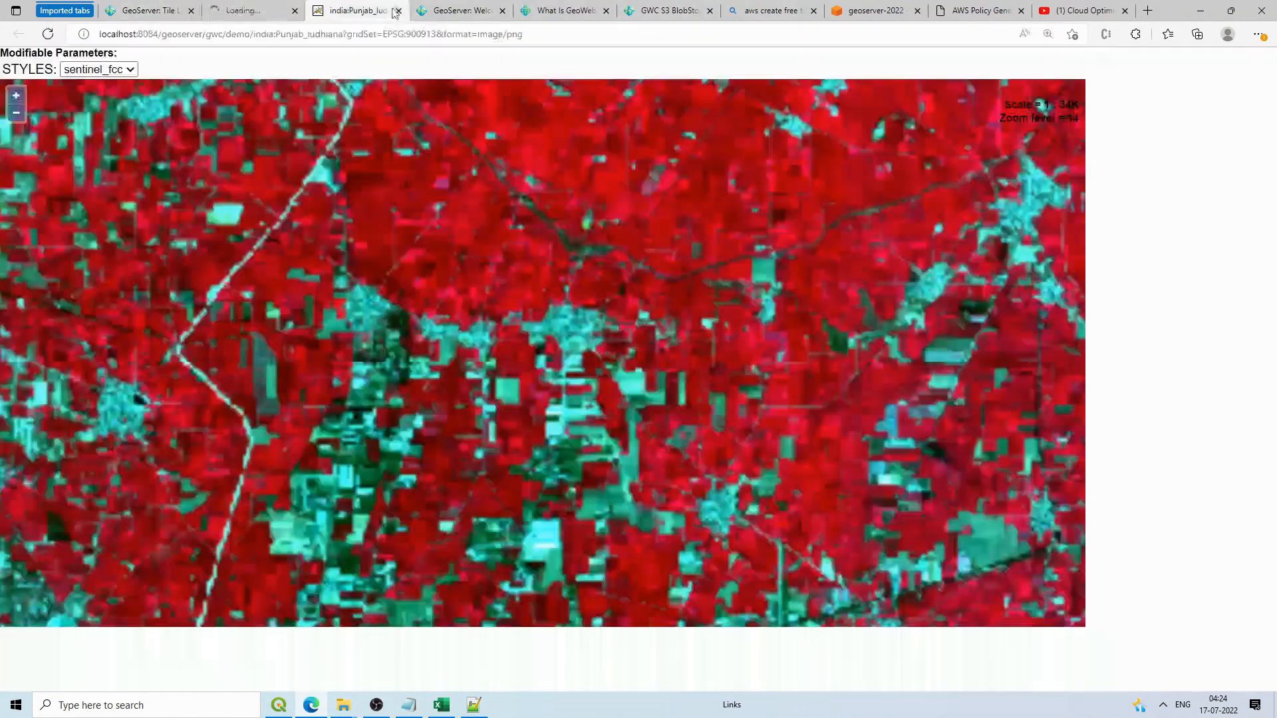
{"action": "left_click", "coordinate": [290, 8]}
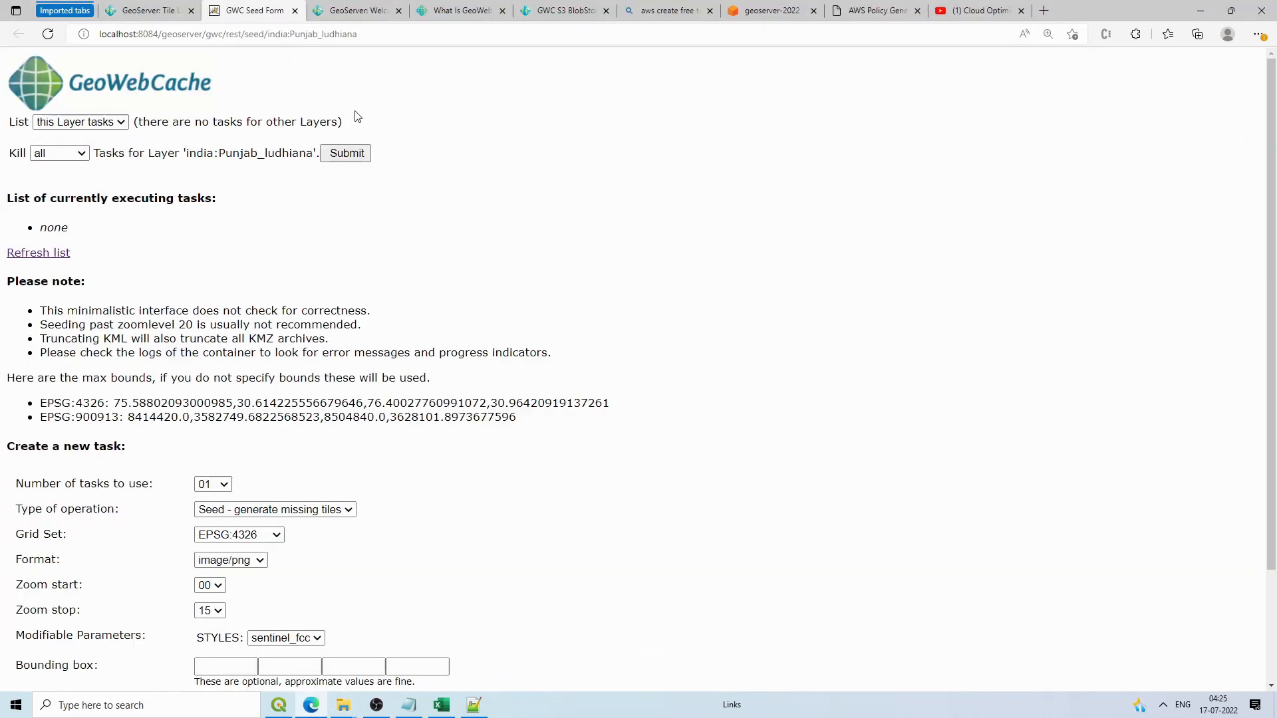
{"action": "scroll", "coordinate": [396, 199], "scroll_direction": "down", "scroll_amount": 1}
{"action": "scroll", "coordinate": [397, 200], "scroll_direction": "up", "scroll_amount": 1}
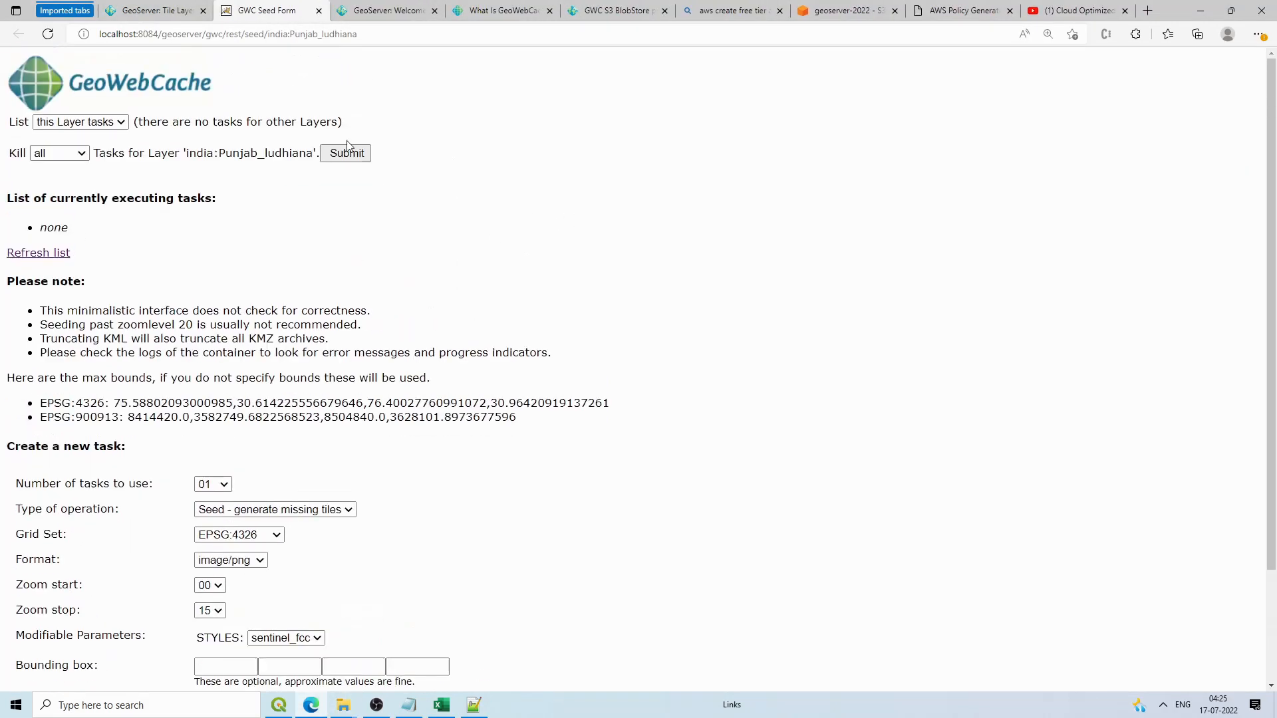
{"action": "left_click", "coordinate": [167, 13]}
{"action": "left_click", "coordinate": [253, 13]}
{"action": "scroll", "coordinate": [223, 396], "scroll_direction": "down", "scroll_amount": 2}
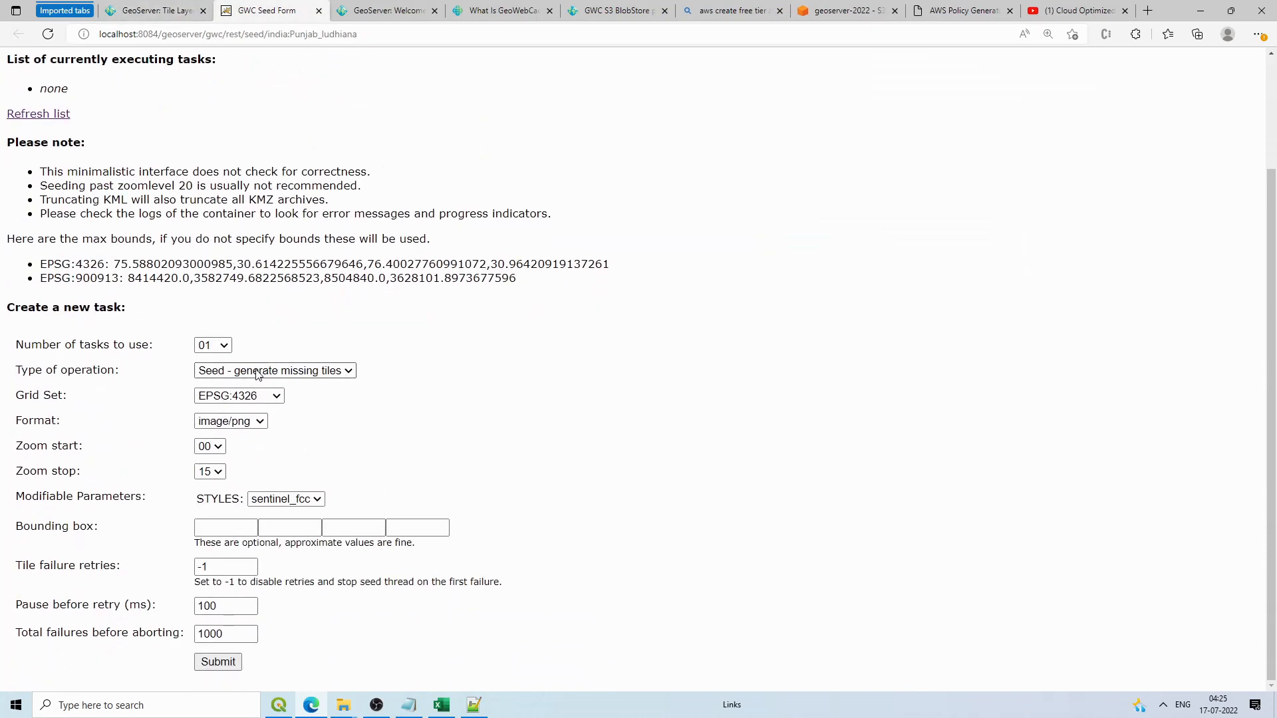
Step: Submit a Seed task on EPSG:900913 from zoom 10 to zoom 17
{"action": "left_click", "coordinate": [258, 373]}
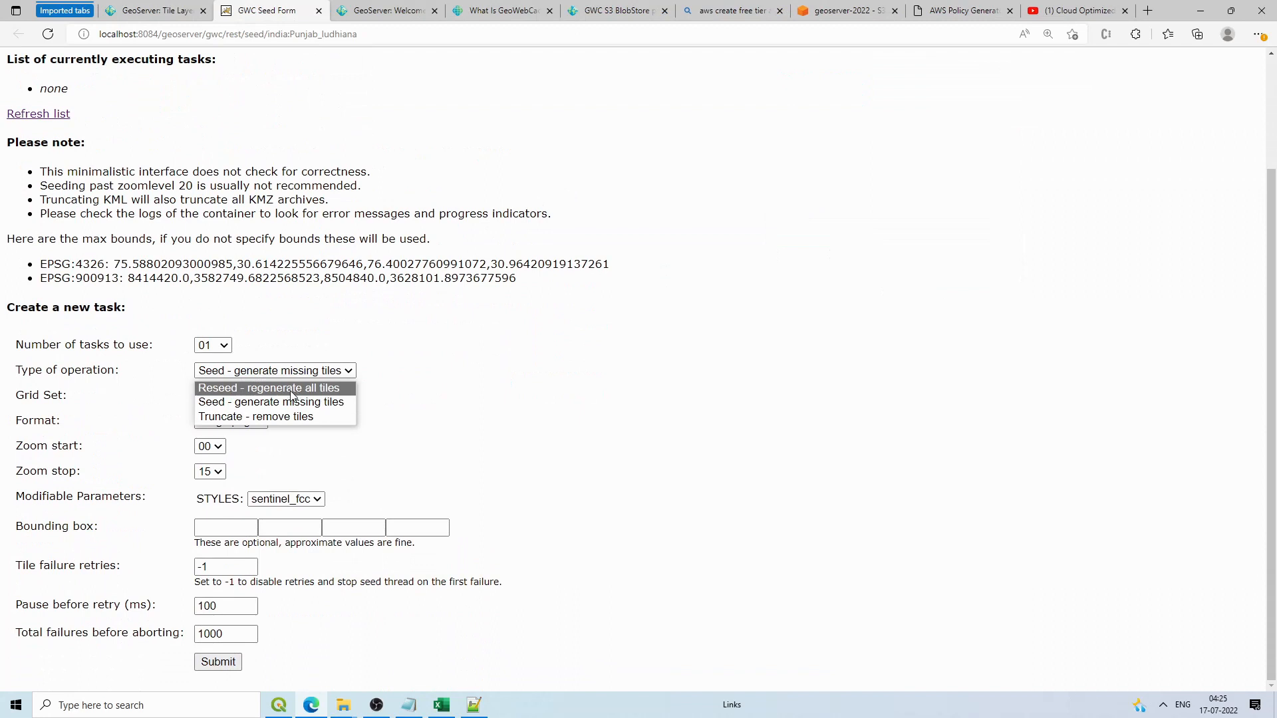
{"action": "left_click", "coordinate": [233, 409]}
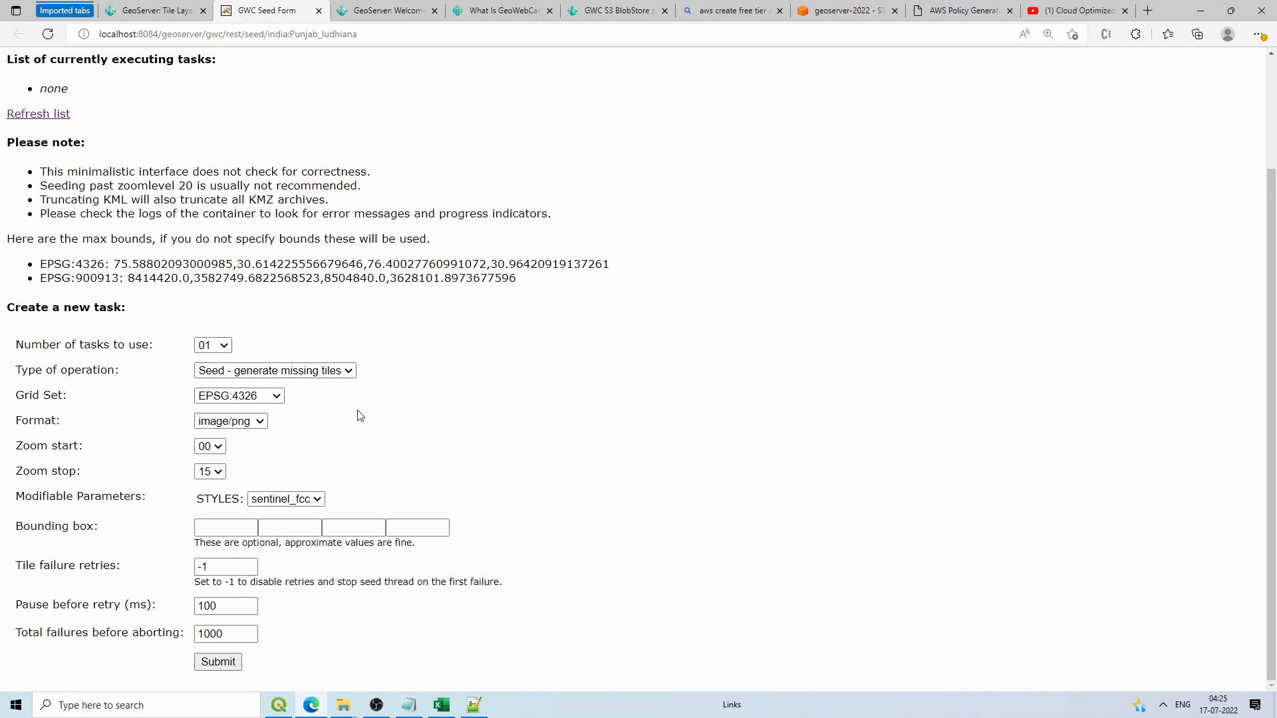
{"action": "left_click", "coordinate": [273, 397]}
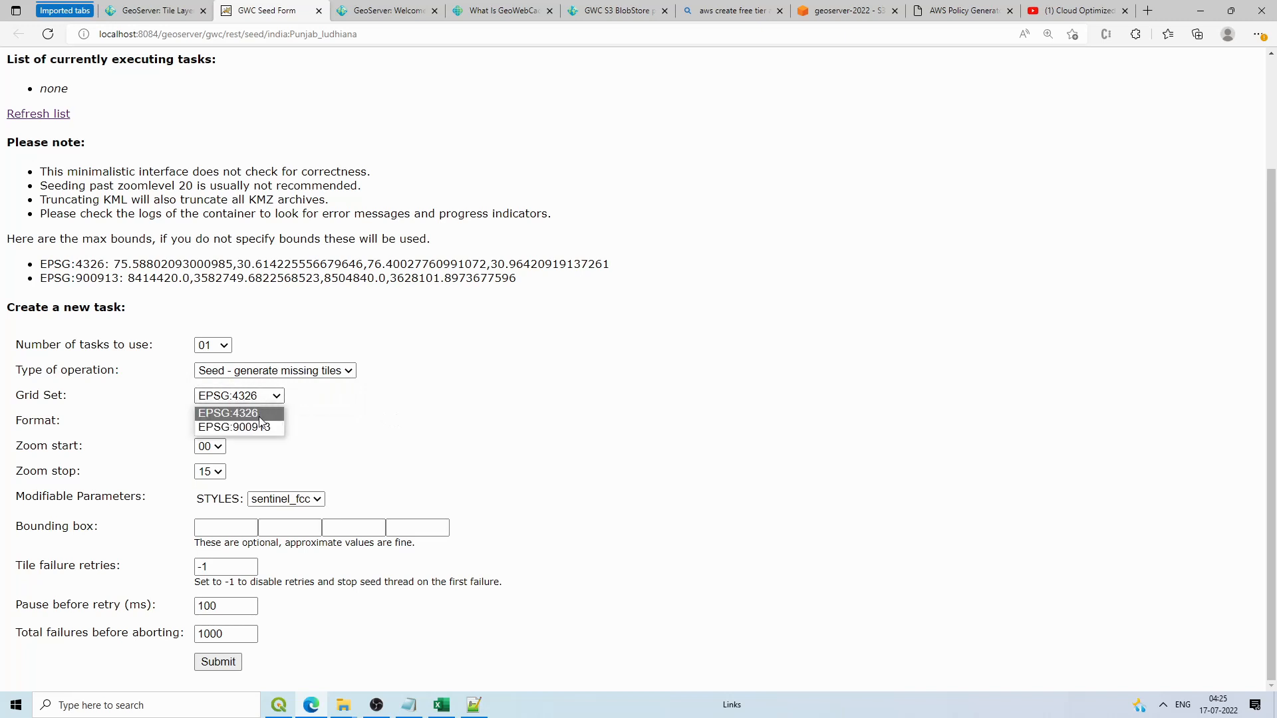
{"action": "left_click", "coordinate": [229, 427]}
{"action": "left_click", "coordinate": [218, 447]}
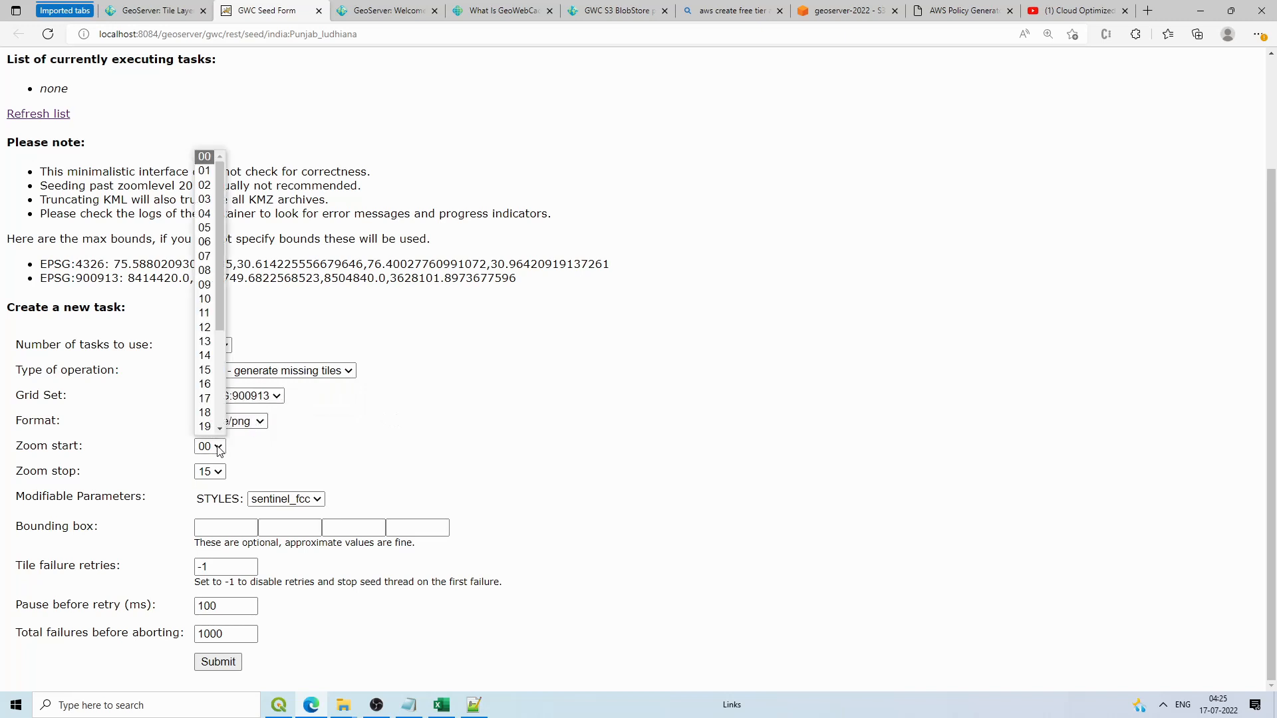
{"action": "left_click", "coordinate": [210, 314]}
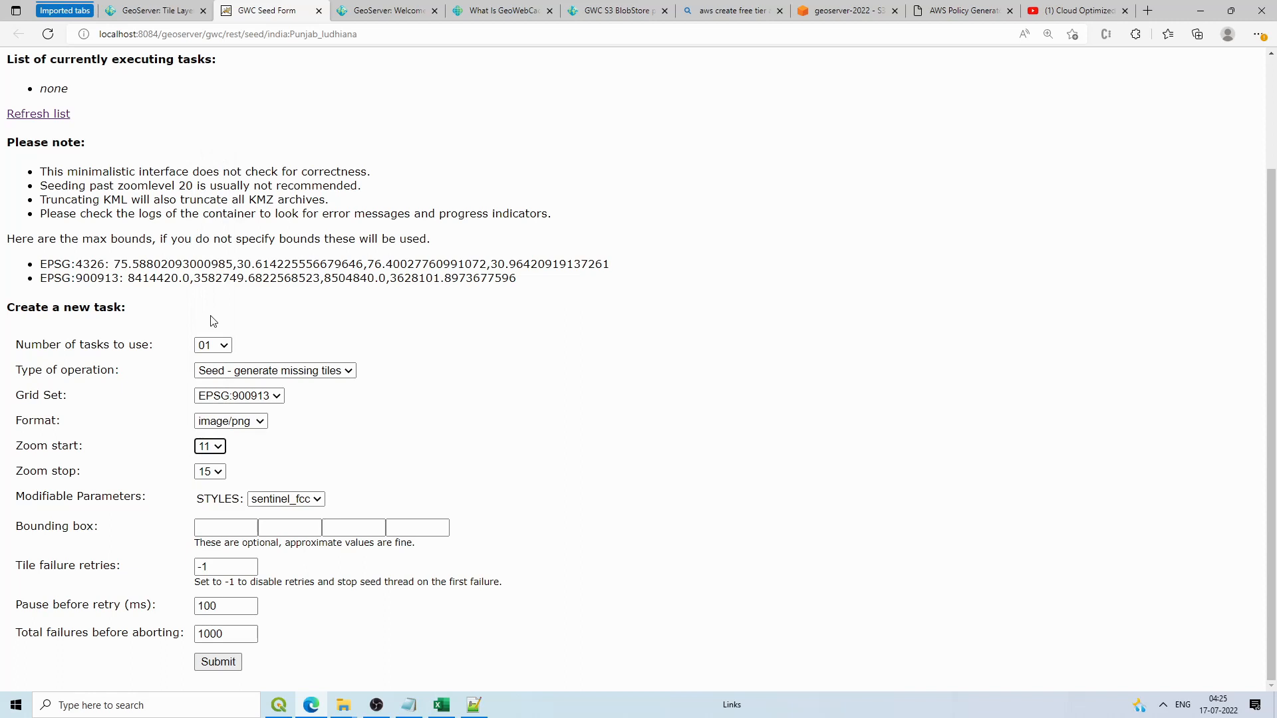
{"action": "left_click", "coordinate": [222, 452]}
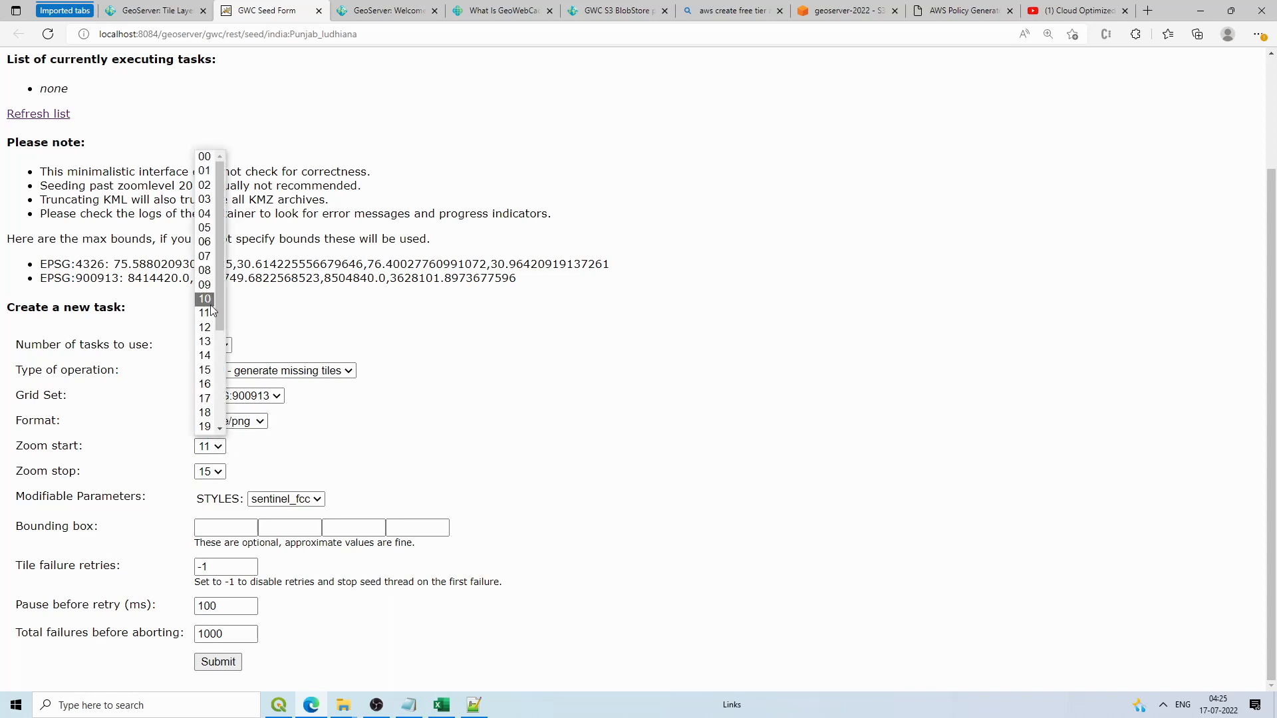
{"action": "left_click", "coordinate": [210, 304]}
{"action": "left_click", "coordinate": [217, 474]}
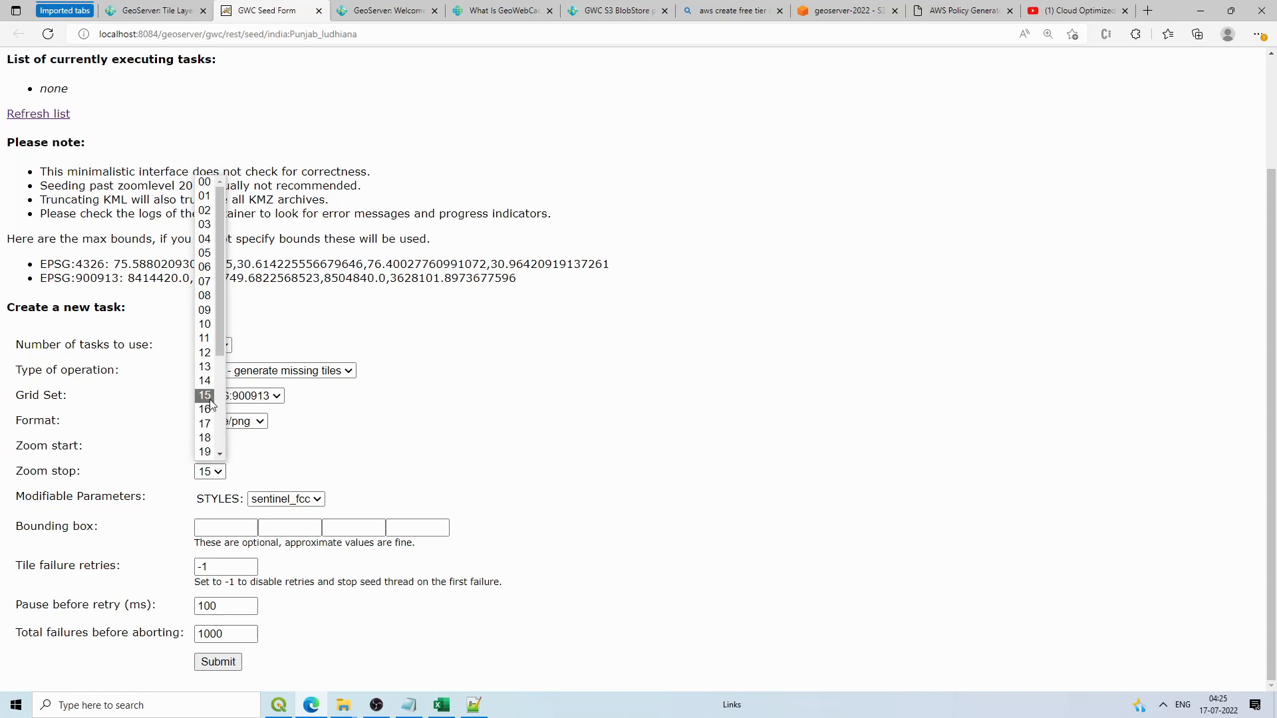
{"action": "left_click", "coordinate": [206, 423]}
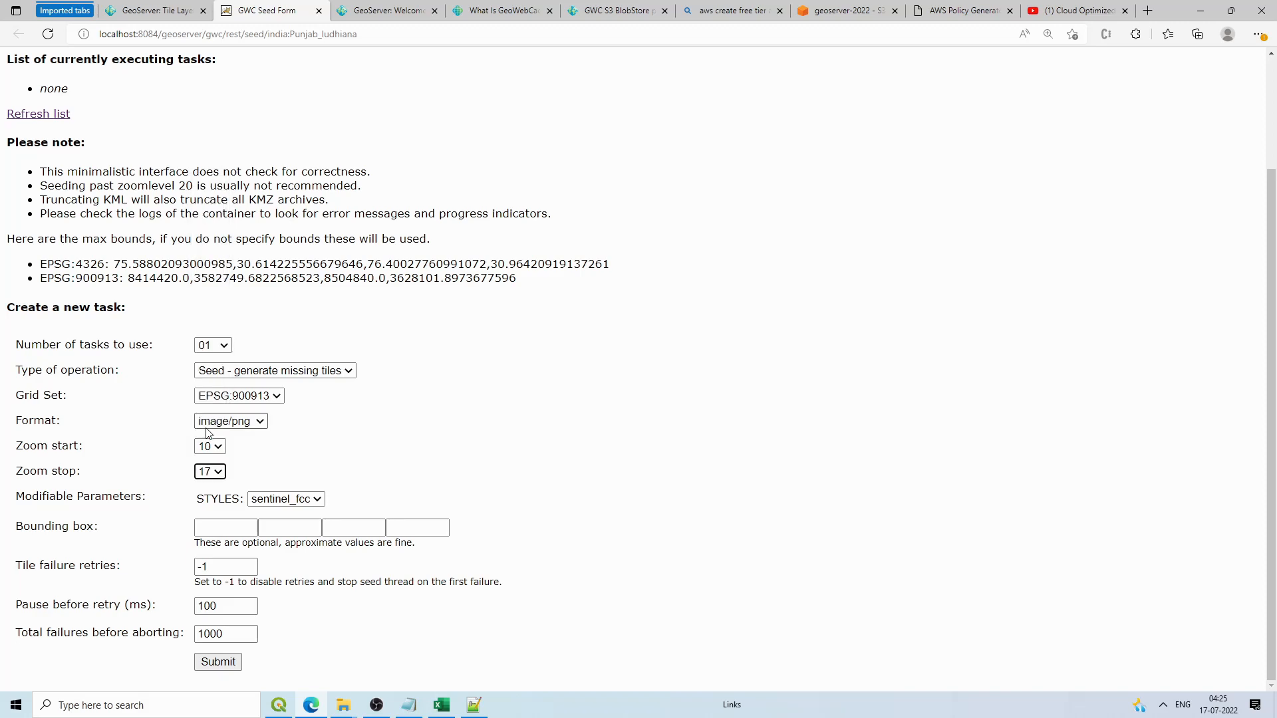
{"action": "left_click", "coordinate": [220, 662]}
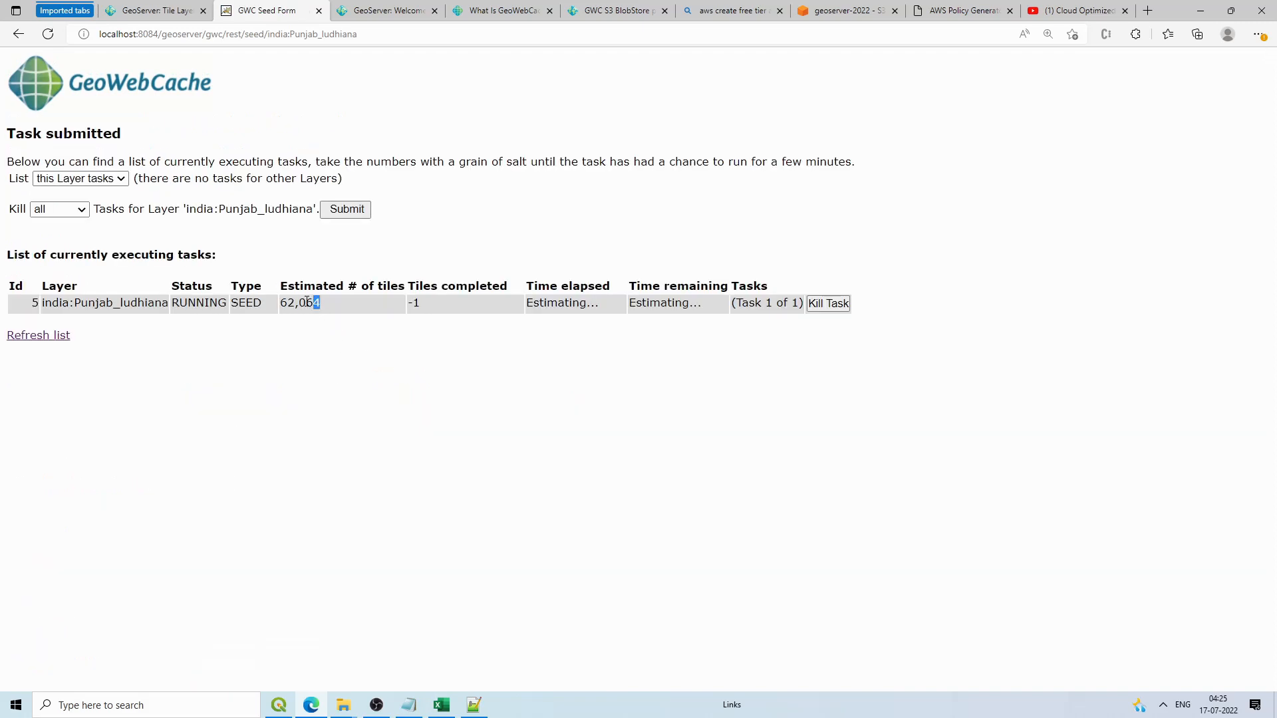
Step: Note the 62,064 estimated tiles and refresh the seed task list several times
{"action": "left_click_drag", "start_coordinate": [306, 301], "coordinate": [282, 303]}
{"action": "left_click", "coordinate": [341, 342]}
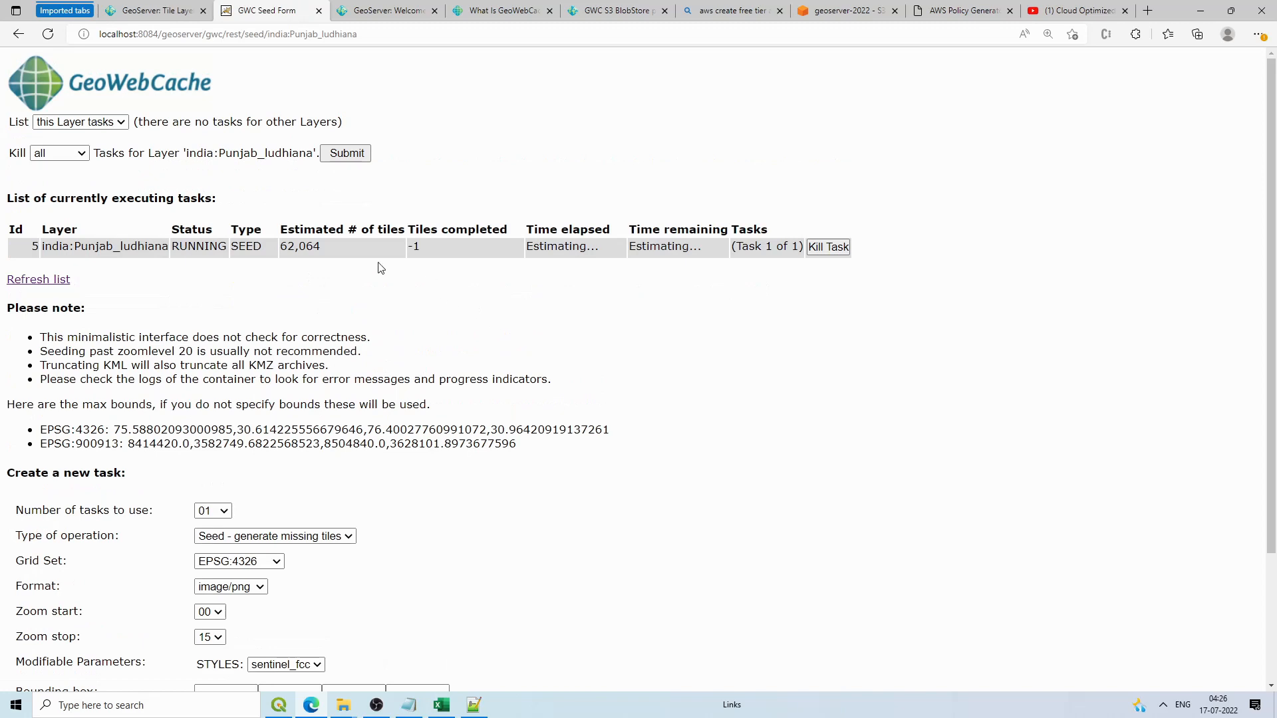
{"action": "left_click", "coordinate": [58, 280]}
{"action": "left_click", "coordinate": [59, 285]}
{"action": "left_click", "coordinate": [58, 285]}
Step: Return to Tile Layers, reload the S3 tiles folder, and open topp:states' preview formats
{"action": "left_click", "coordinate": [380, 14]}
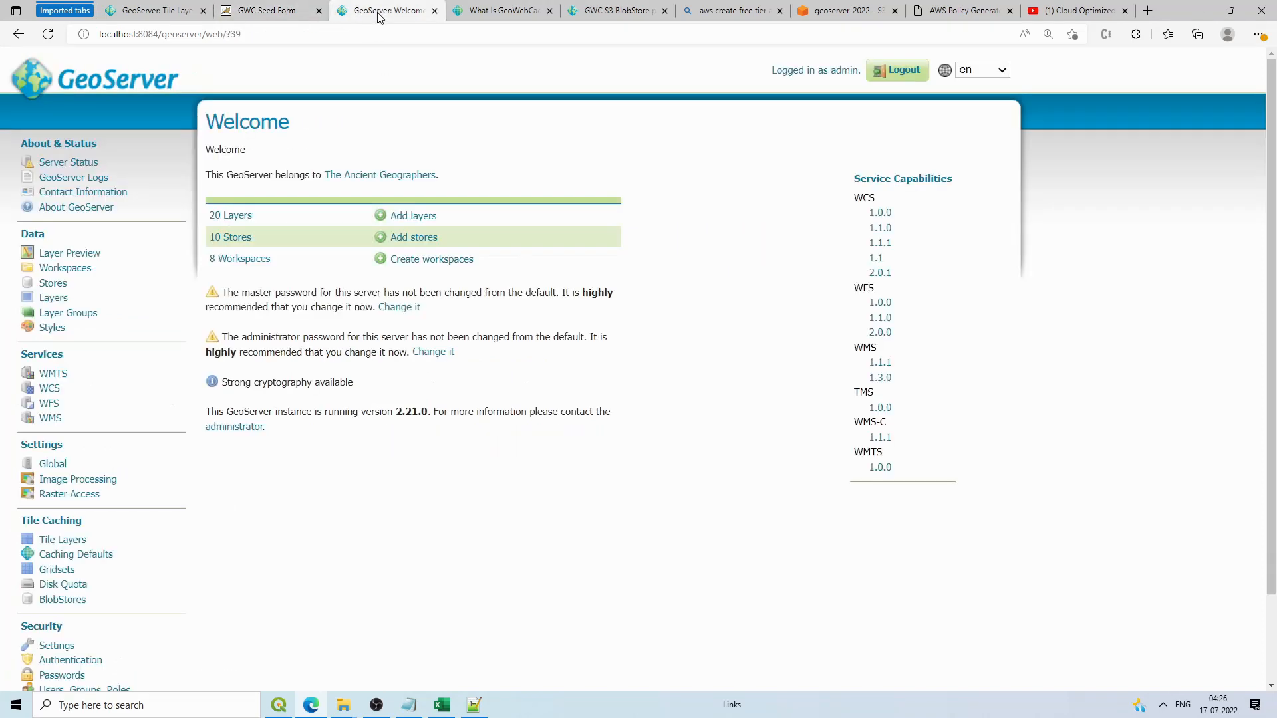
{"action": "left_click", "coordinate": [172, 8]}
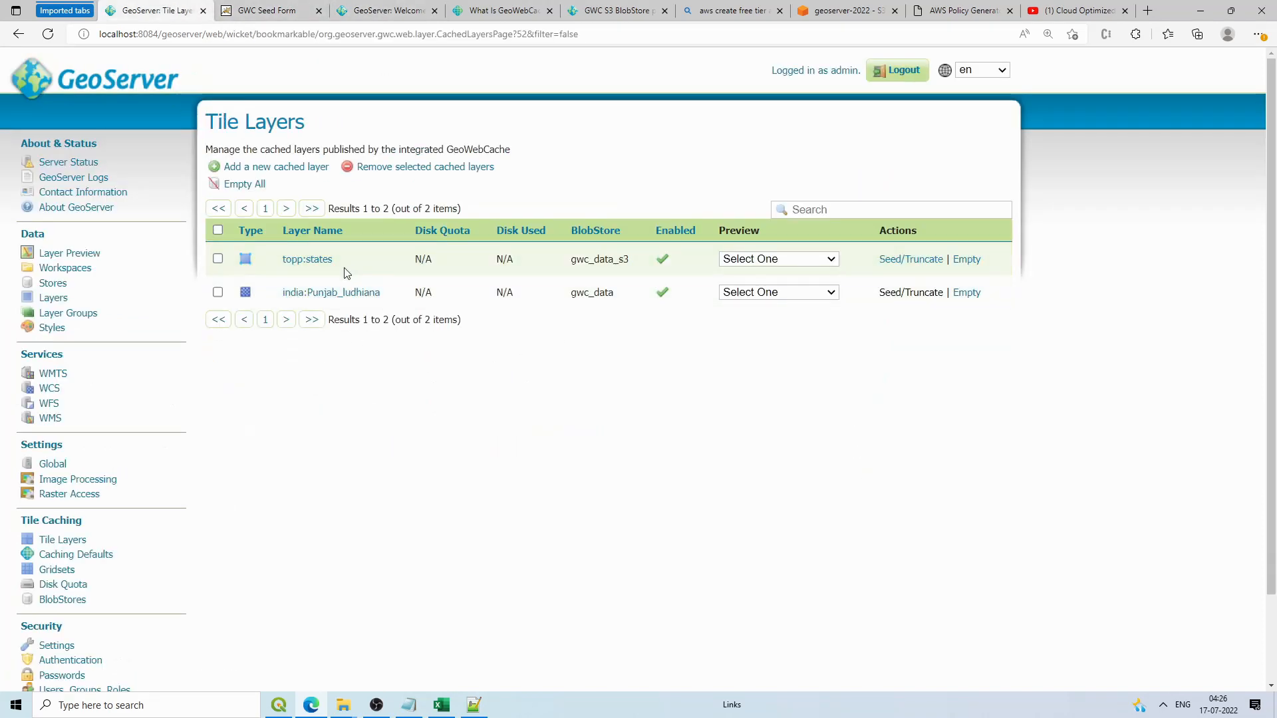
{"action": "left_click_drag", "start_coordinate": [337, 260], "coordinate": [282, 259]}
{"action": "left_click", "coordinate": [462, 391]}
{"action": "left_click", "coordinate": [857, 8]}
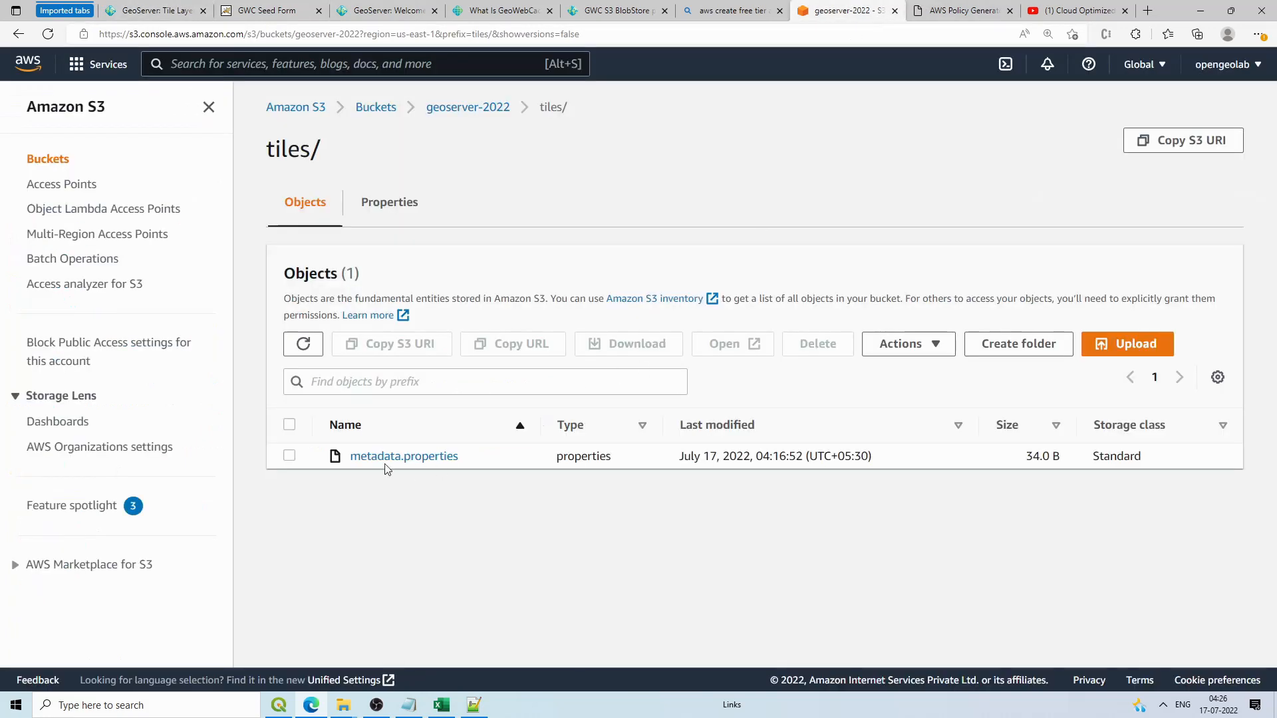
{"action": "left_click", "coordinate": [305, 343]}
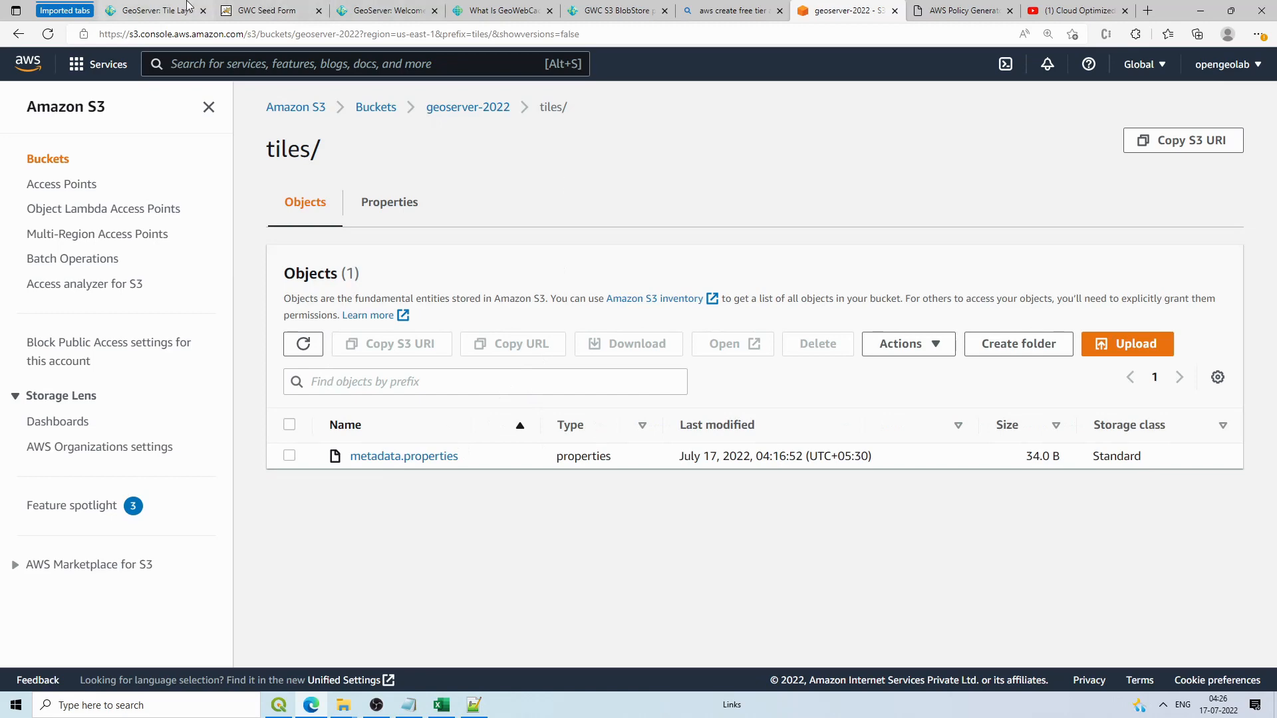
{"action": "left_click", "coordinate": [153, 10]}
{"action": "left_click", "coordinate": [823, 261]}
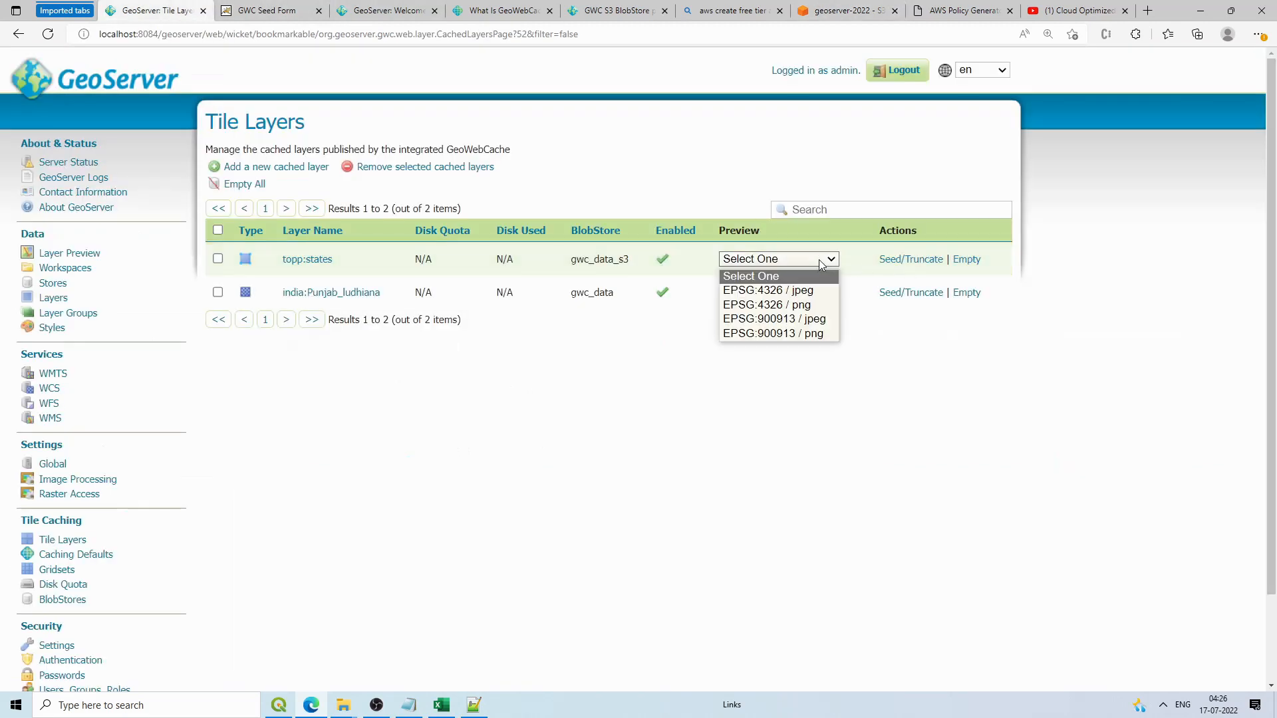
Step: Preview topp:states as EPSG:900913 PNG and reload the S3 tiles folder for new tiles
{"action": "left_click", "coordinate": [801, 332]}
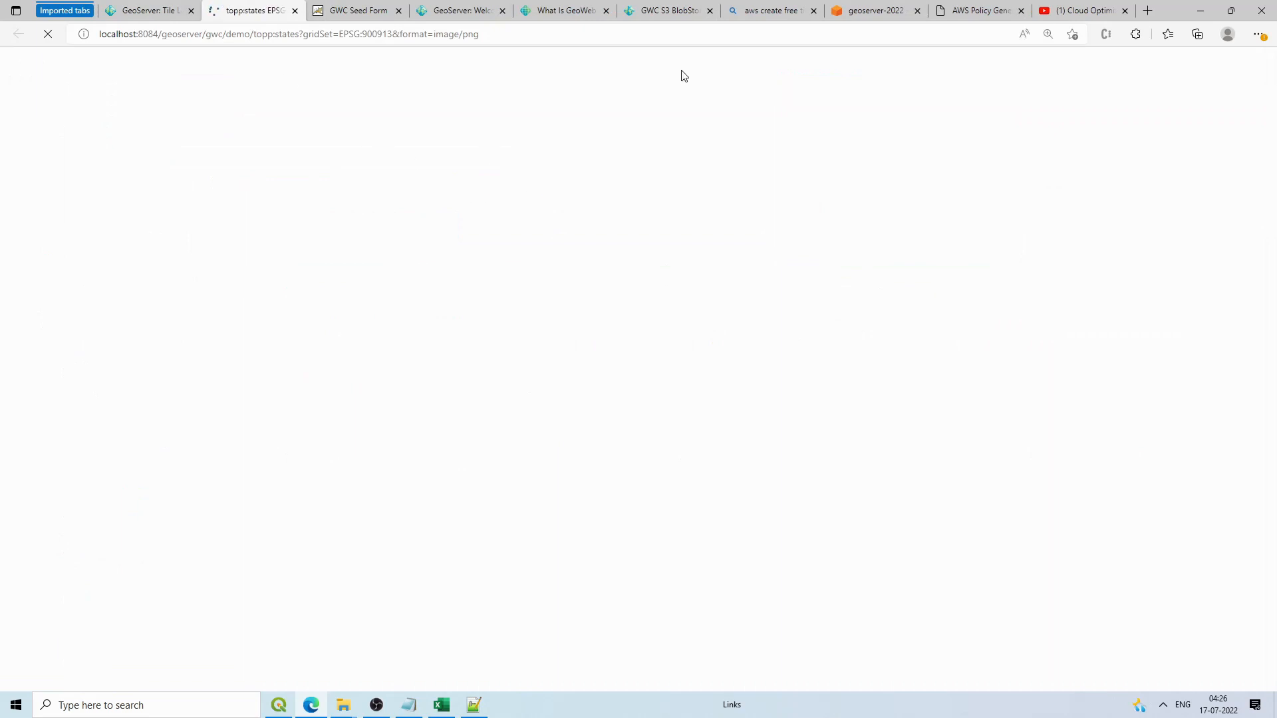
{"action": "left_click", "coordinate": [865, 10]}
{"action": "left_click", "coordinate": [303, 343]}
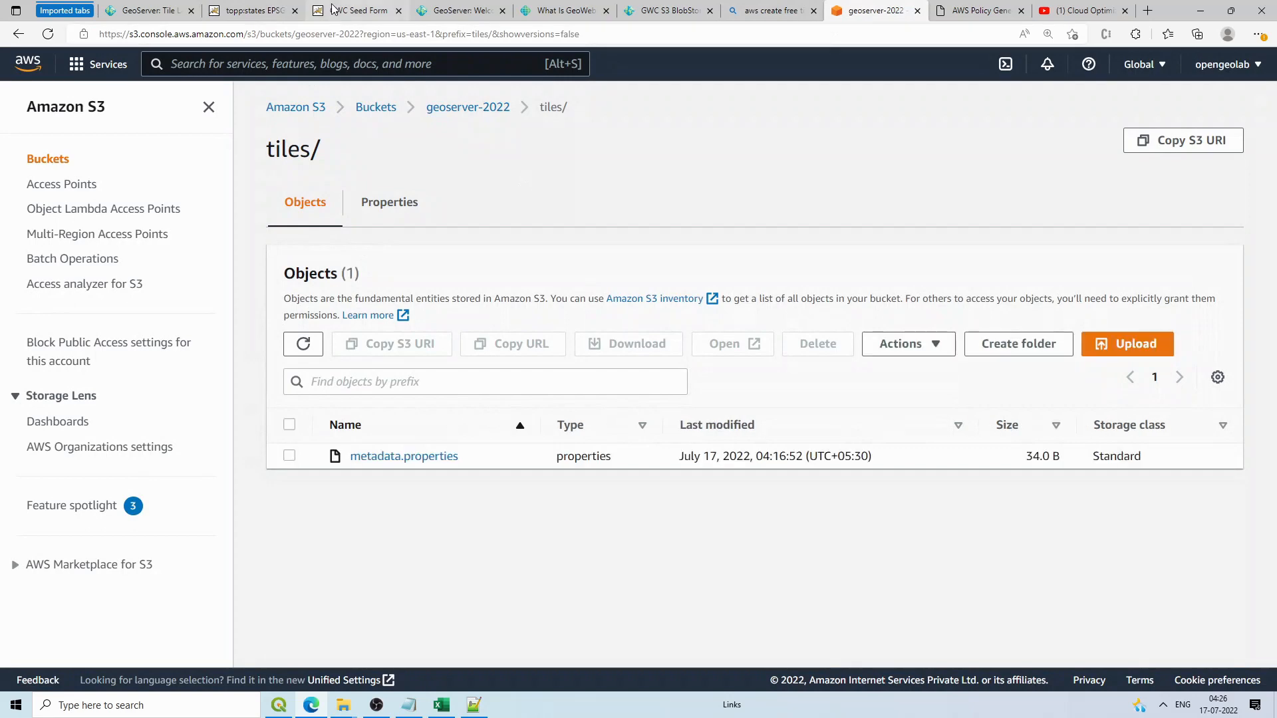
{"action": "left_click", "coordinate": [279, 10]}
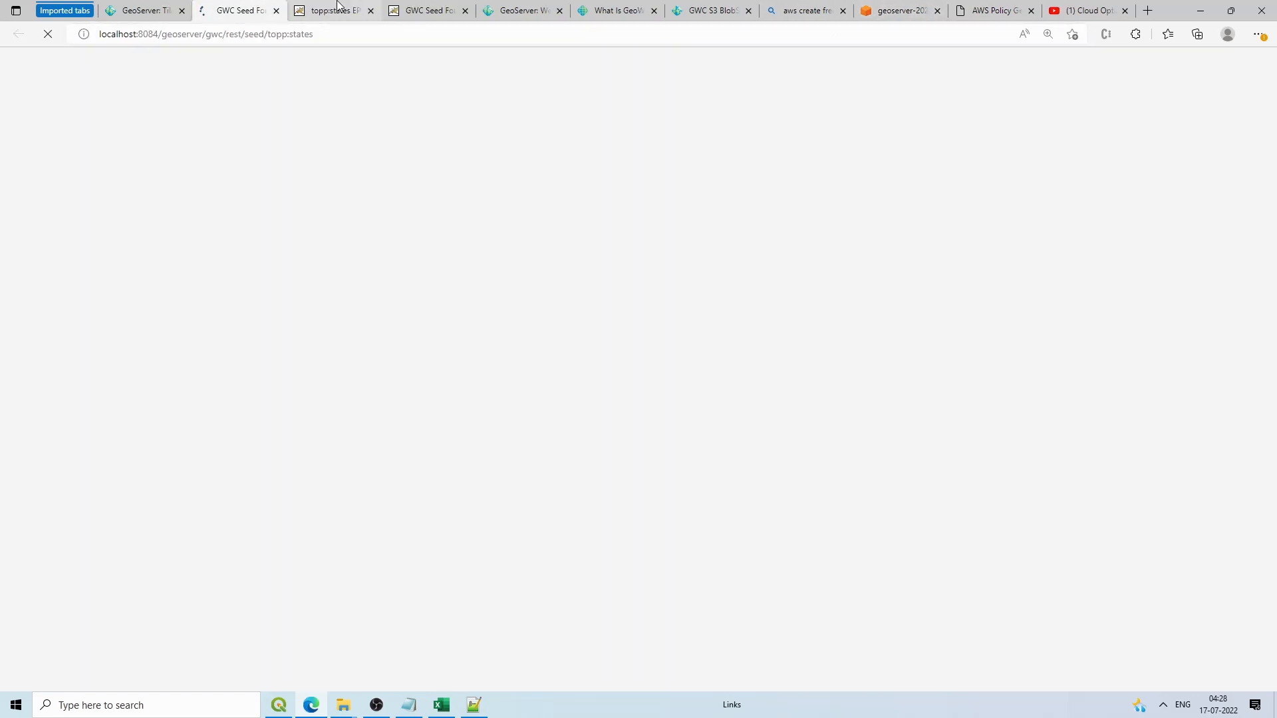
{"action": "left_click", "coordinate": [337, 7]}
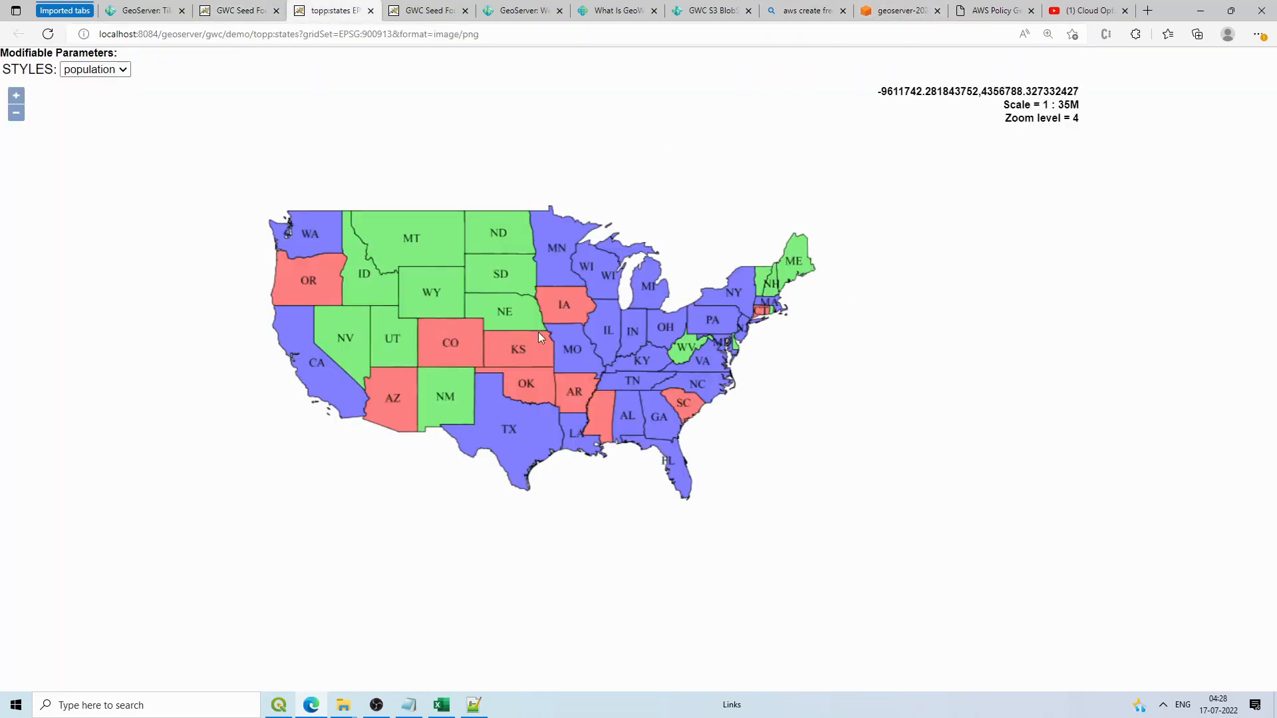
{"action": "scroll", "coordinate": [525, 287], "scroll_direction": "up", "scroll_amount": 1}
{"action": "scroll", "coordinate": [525, 288], "scroll_direction": "down", "scroll_amount": 1}
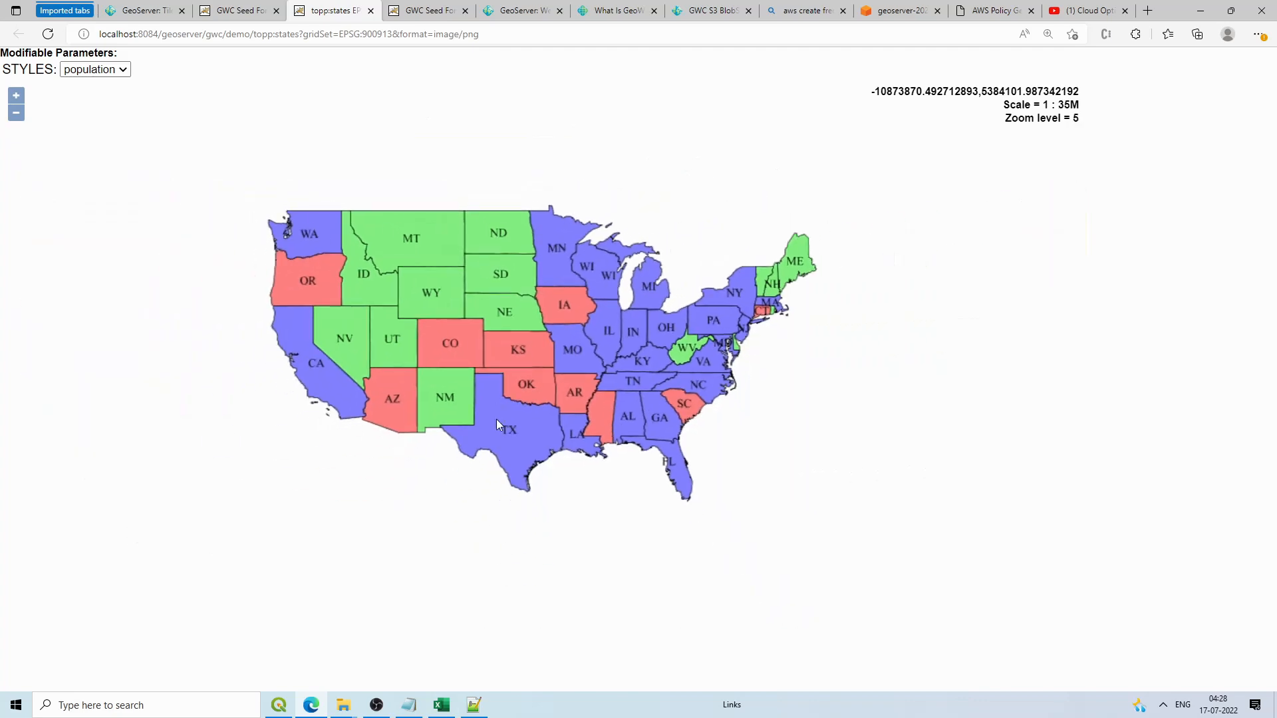
{"action": "left_click", "coordinate": [881, 8]}
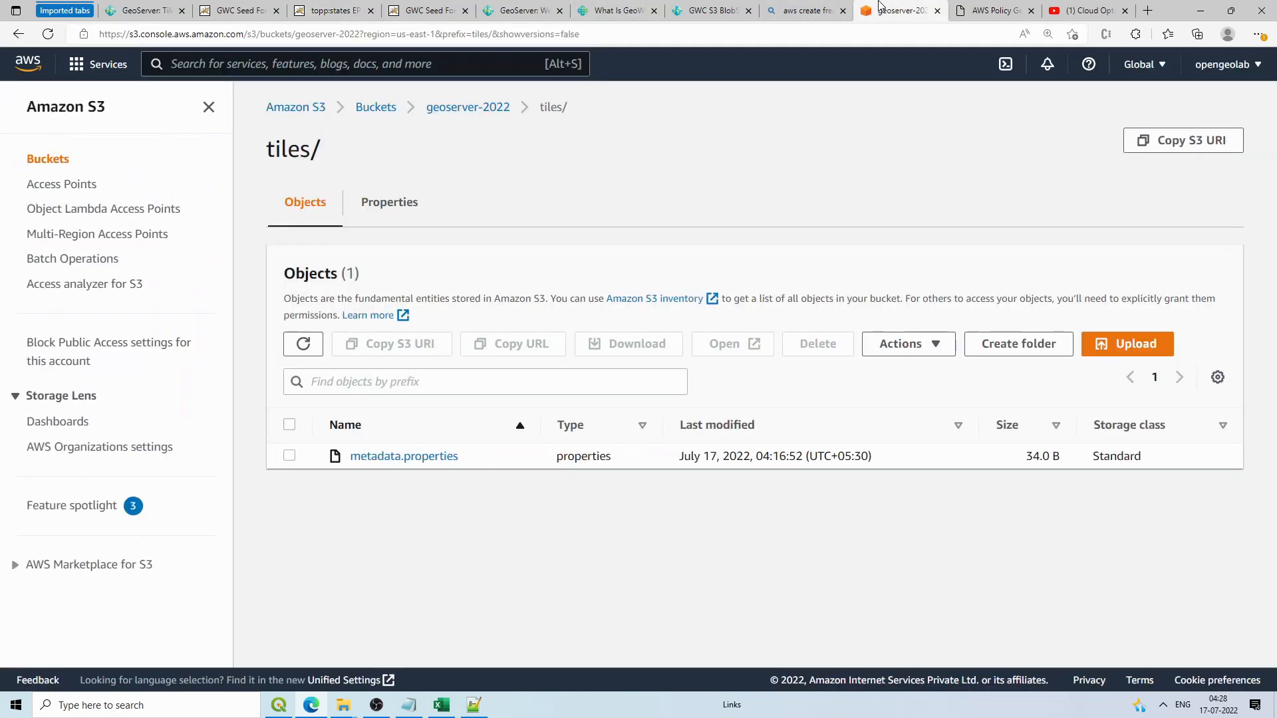
Step: Reload S3 tiles/ and browse EPSG:900913/png/default to find zoom folders 4/ and 5/
{"action": "left_click", "coordinate": [303, 344]}
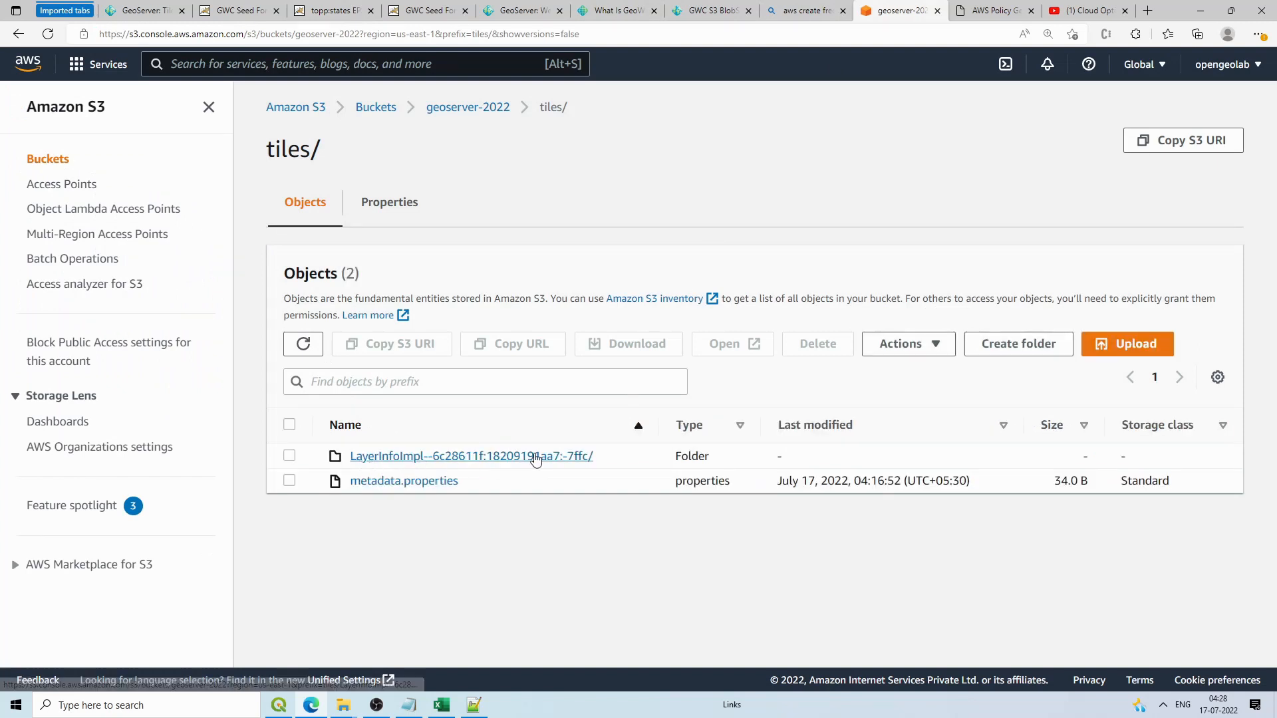
{"action": "left_click", "coordinate": [510, 459]}
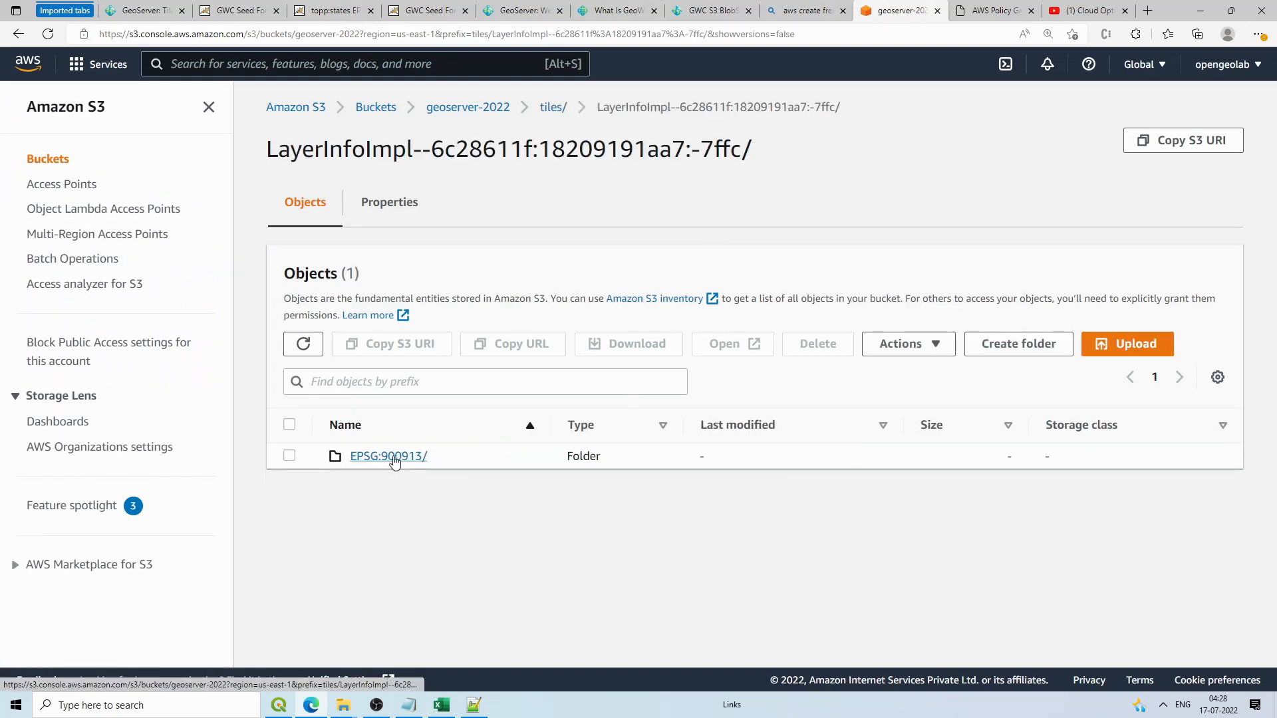
{"action": "left_click", "coordinate": [378, 456]}
{"action": "left_click", "coordinate": [370, 457]}
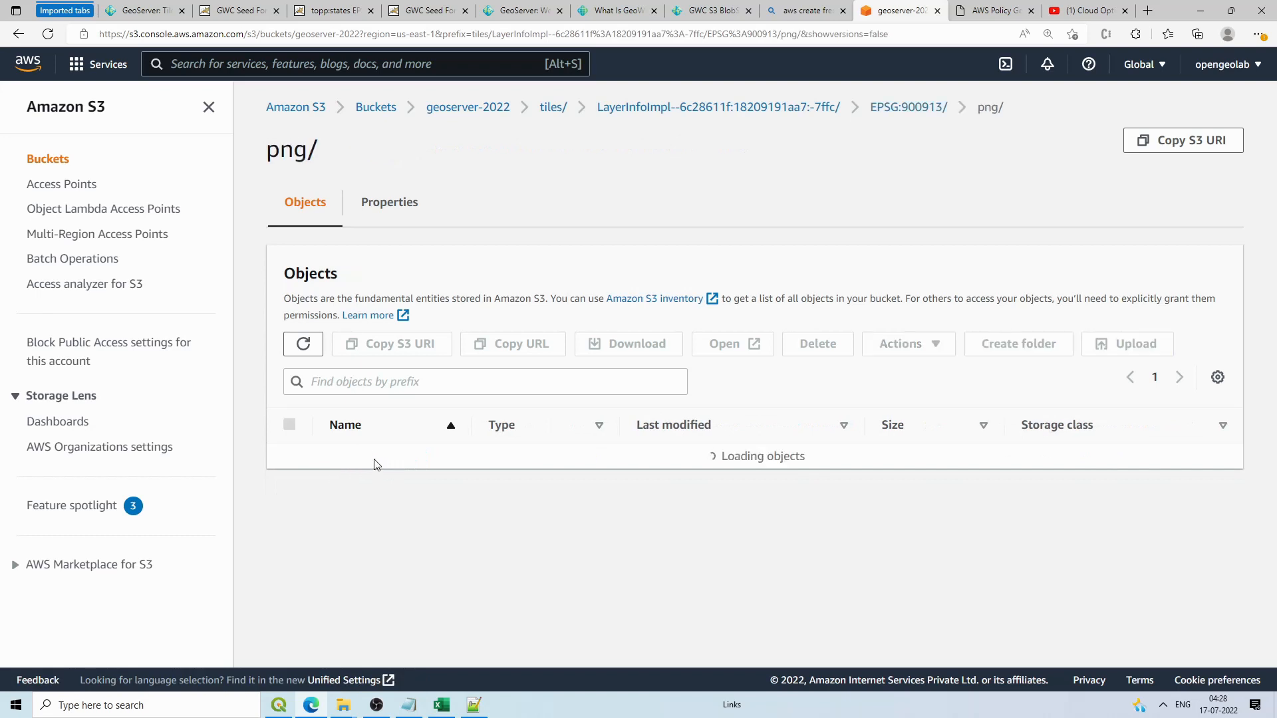
{"action": "left_click", "coordinate": [364, 456]}
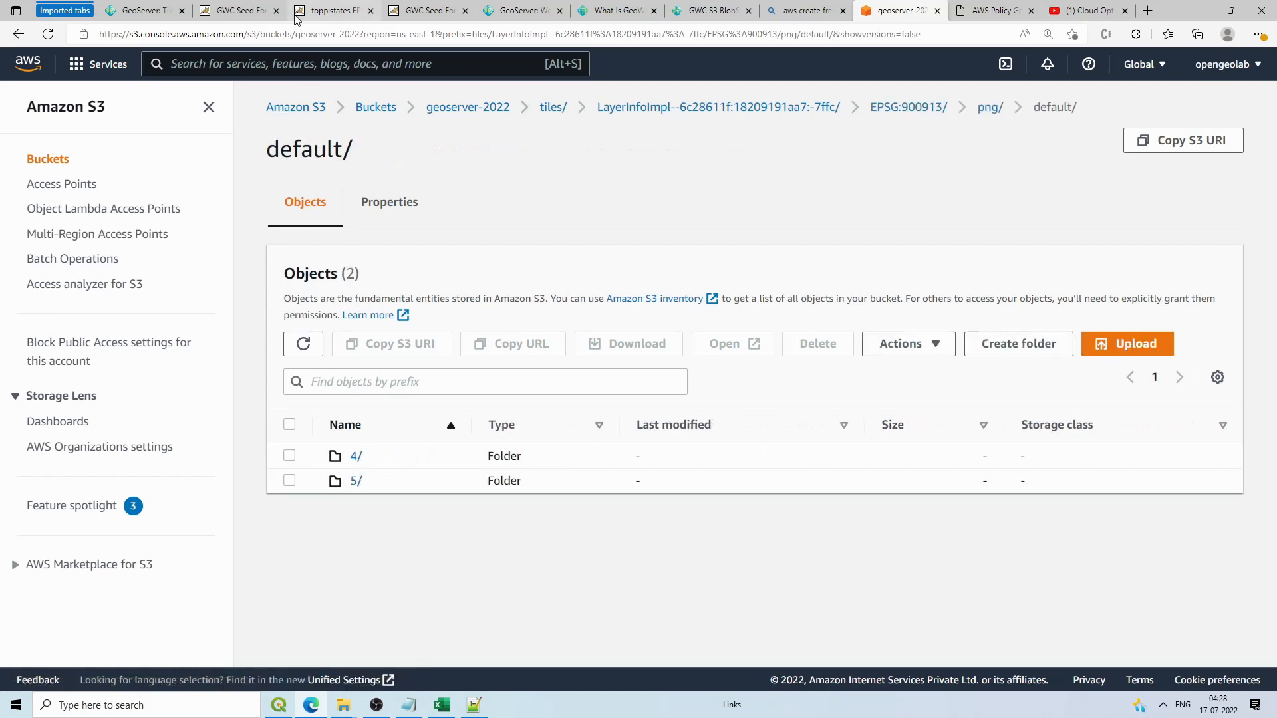
{"action": "left_click", "coordinate": [140, 11]}
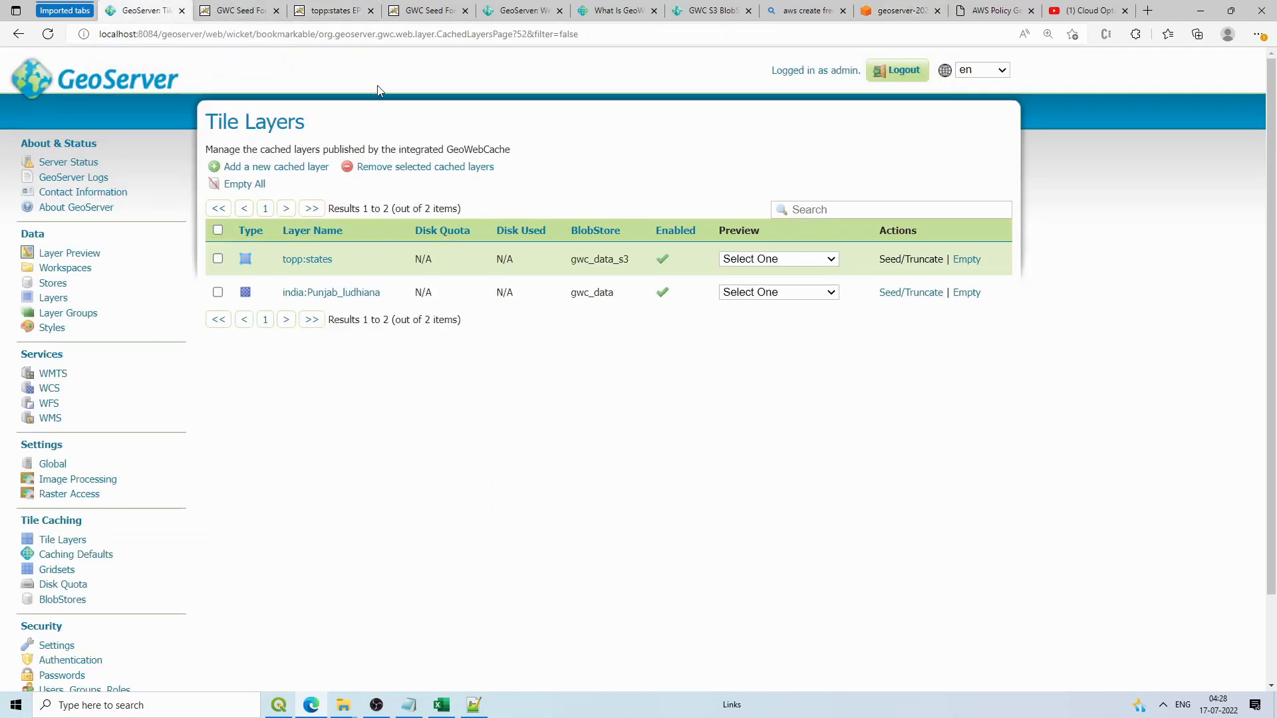
Step: Submit a topp:states seed on EPSG:900913 image/png for zooms 04–07, estimated at 672 tiles
{"action": "left_click", "coordinate": [259, 10]}
{"action": "scroll", "coordinate": [249, 227], "scroll_direction": "down", "scroll_amount": 3}
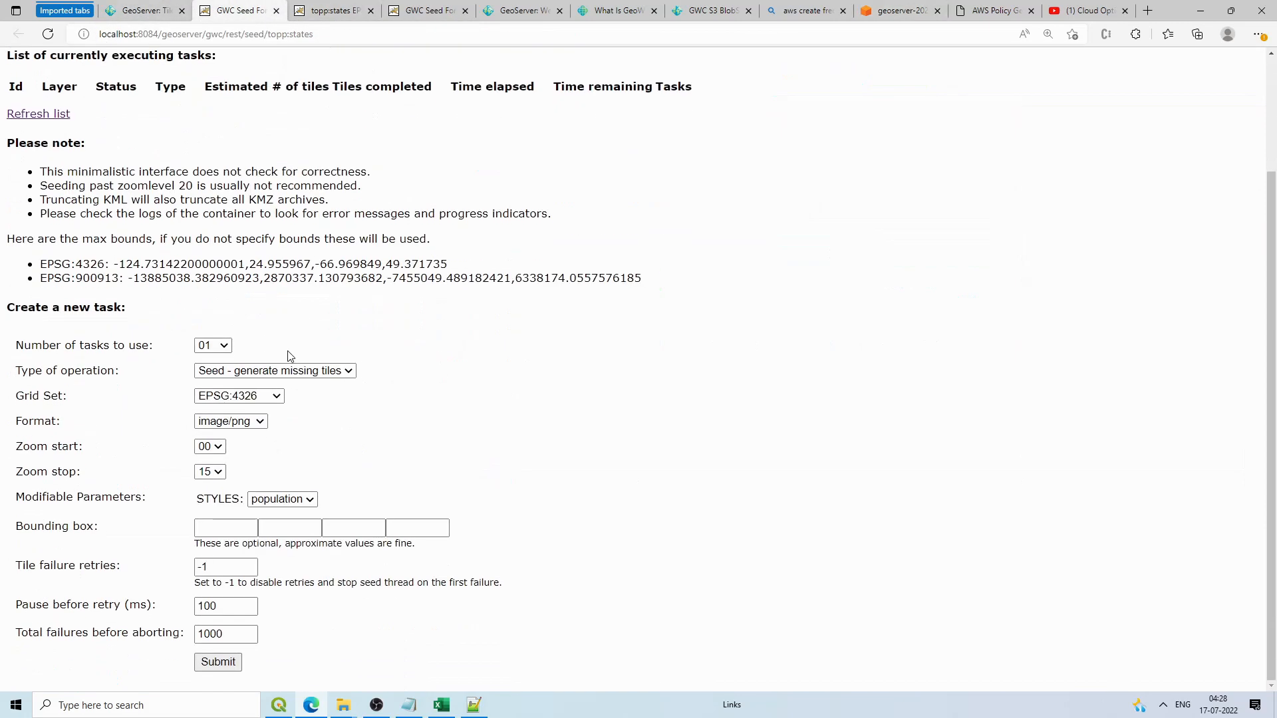
{"action": "left_click", "coordinate": [239, 395]}
{"action": "left_click", "coordinate": [241, 427]}
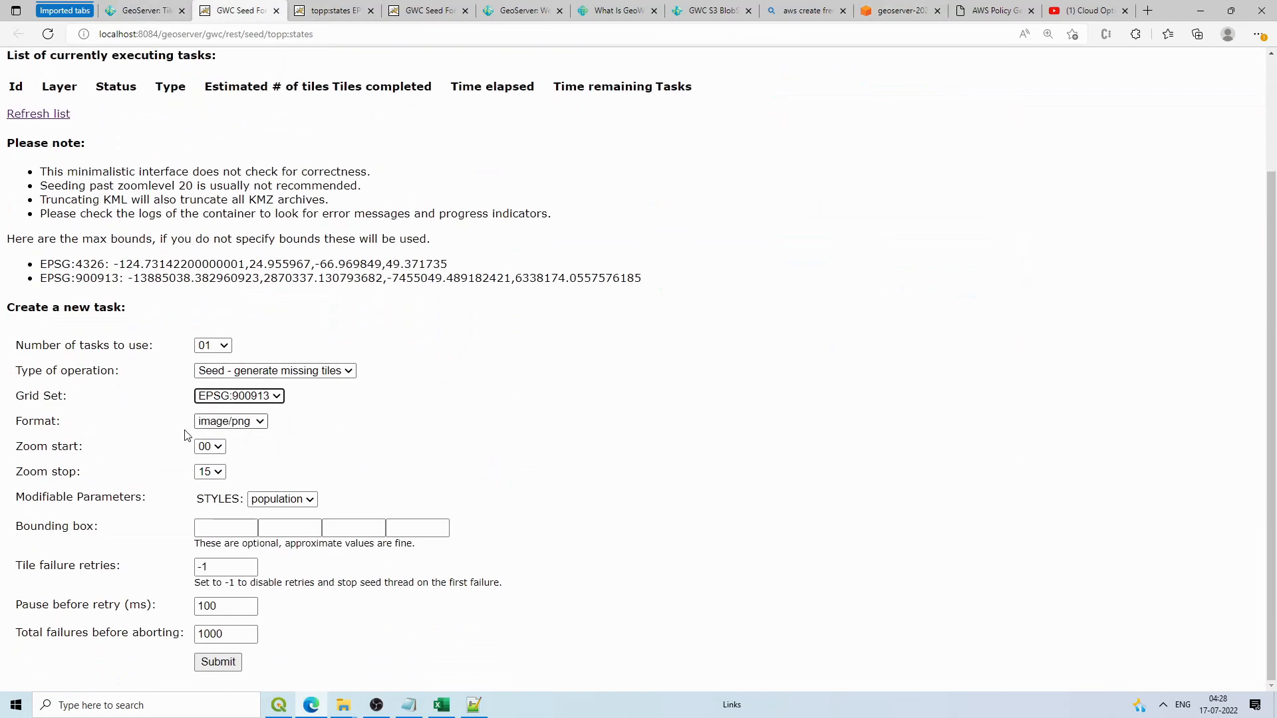
{"action": "left_click", "coordinate": [235, 422]}
{"action": "left_click", "coordinate": [236, 427]}
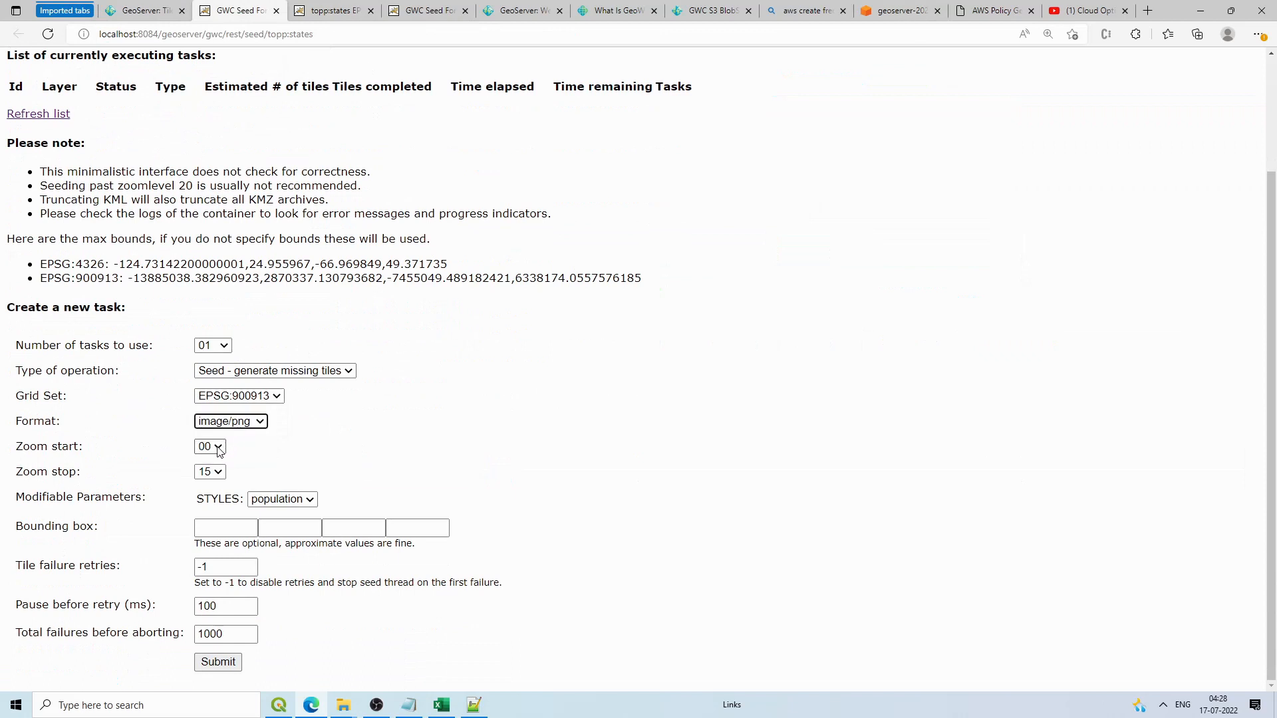
{"action": "left_click", "coordinate": [219, 447]}
{"action": "left_click", "coordinate": [206, 210]}
{"action": "left_click", "coordinate": [209, 472]}
{"action": "left_click", "coordinate": [210, 283]}
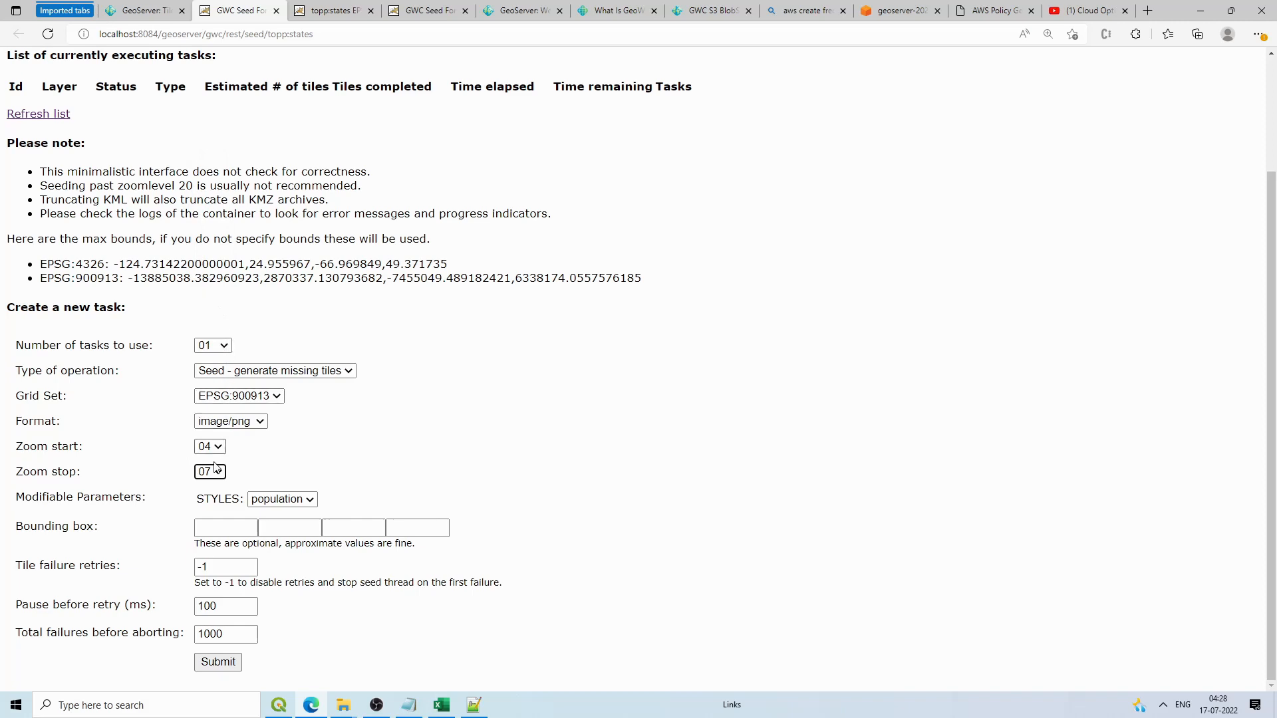
{"action": "left_click", "coordinate": [236, 660]}
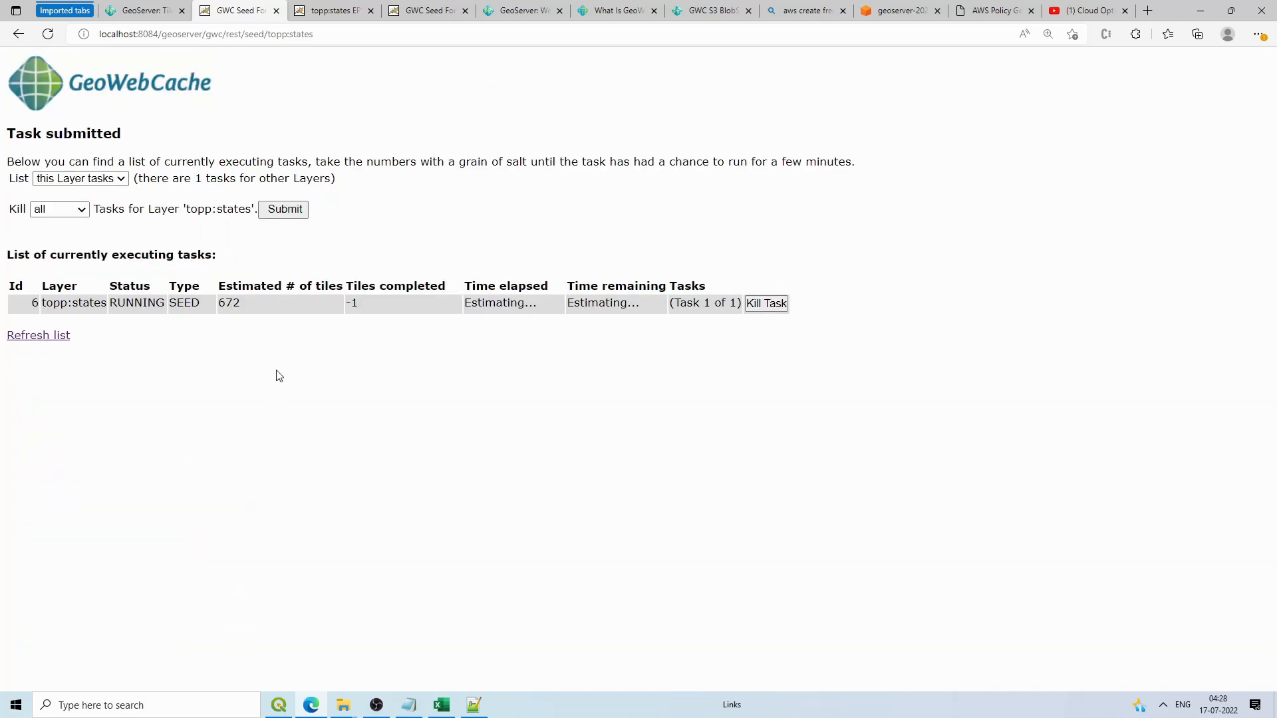
{"action": "left_click", "coordinate": [296, 11]}
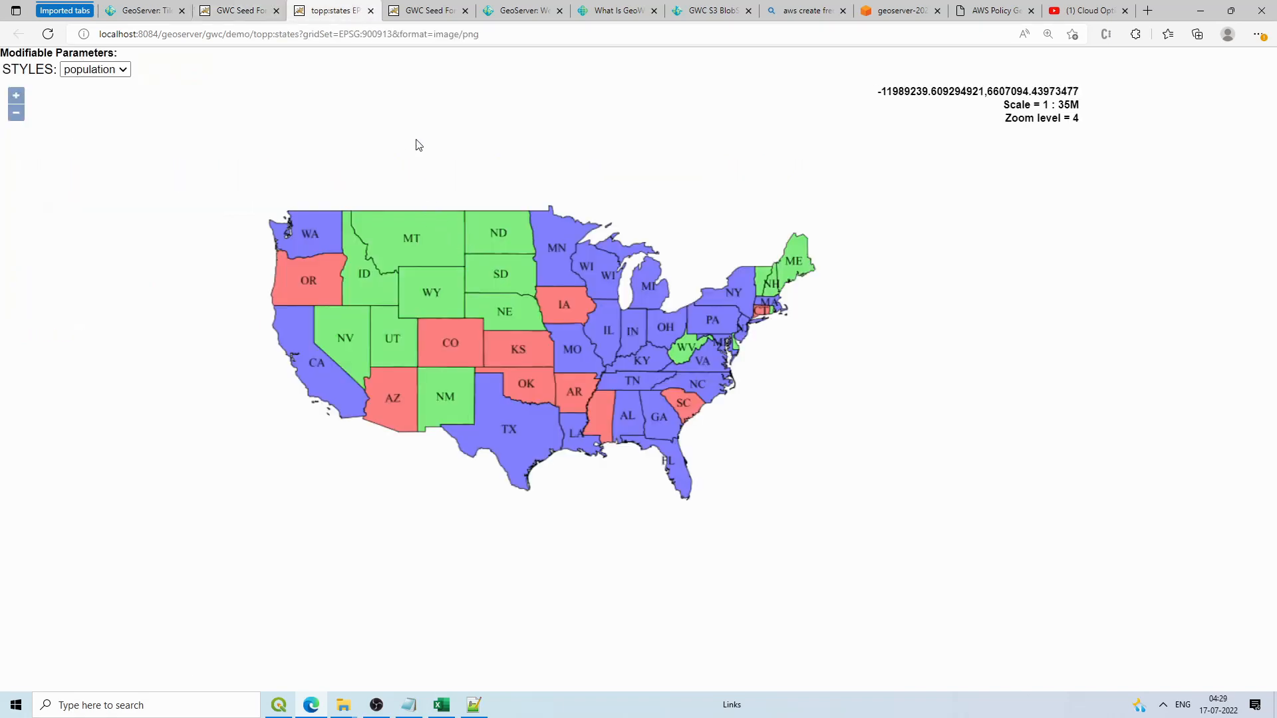
Step: Refresh the topp:states seed progress several times, comparing it with the Punjab_ludhiana task
{"action": "scroll", "coordinate": [453, 256], "scroll_direction": "up", "scroll_amount": 1}
{"action": "scroll", "coordinate": [446, 243], "scroll_direction": "down", "scroll_amount": 1}
{"action": "left_click", "coordinate": [246, 8]}
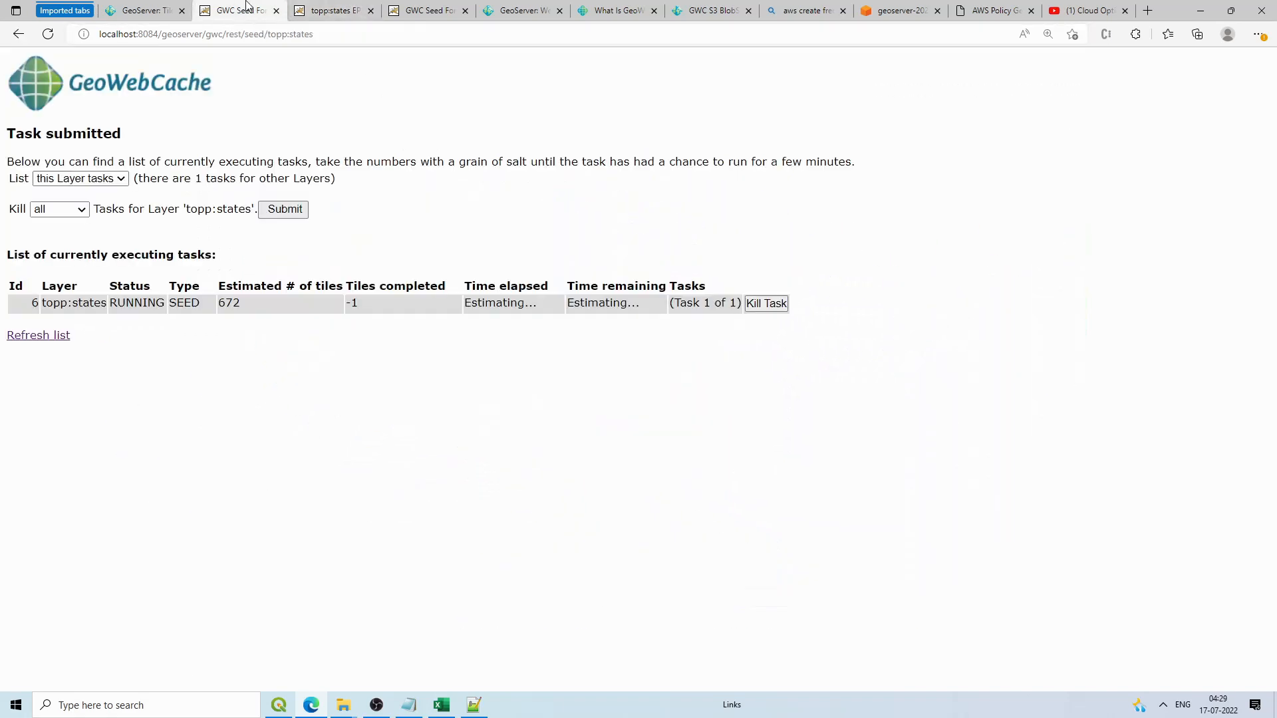
{"action": "left_click", "coordinate": [426, 11]}
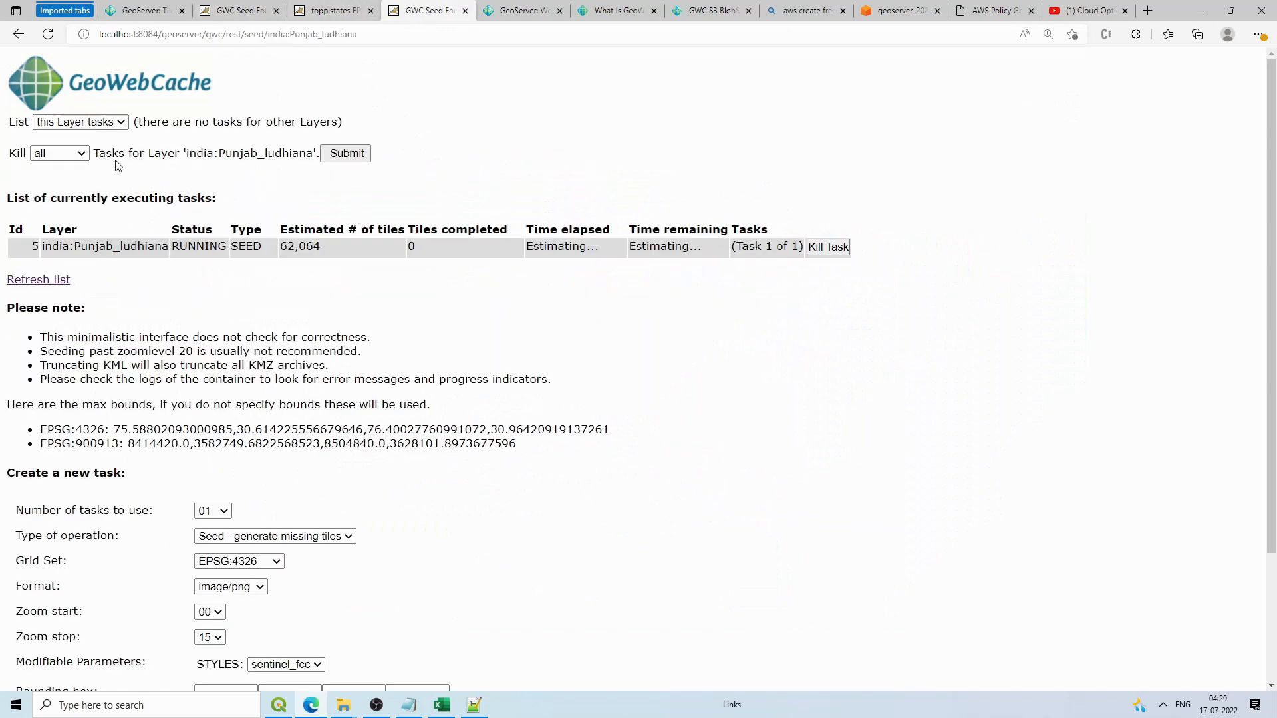
{"action": "left_click", "coordinate": [240, 11]}
{"action": "left_click", "coordinate": [331, 11]}
{"action": "left_click", "coordinate": [236, 6]}
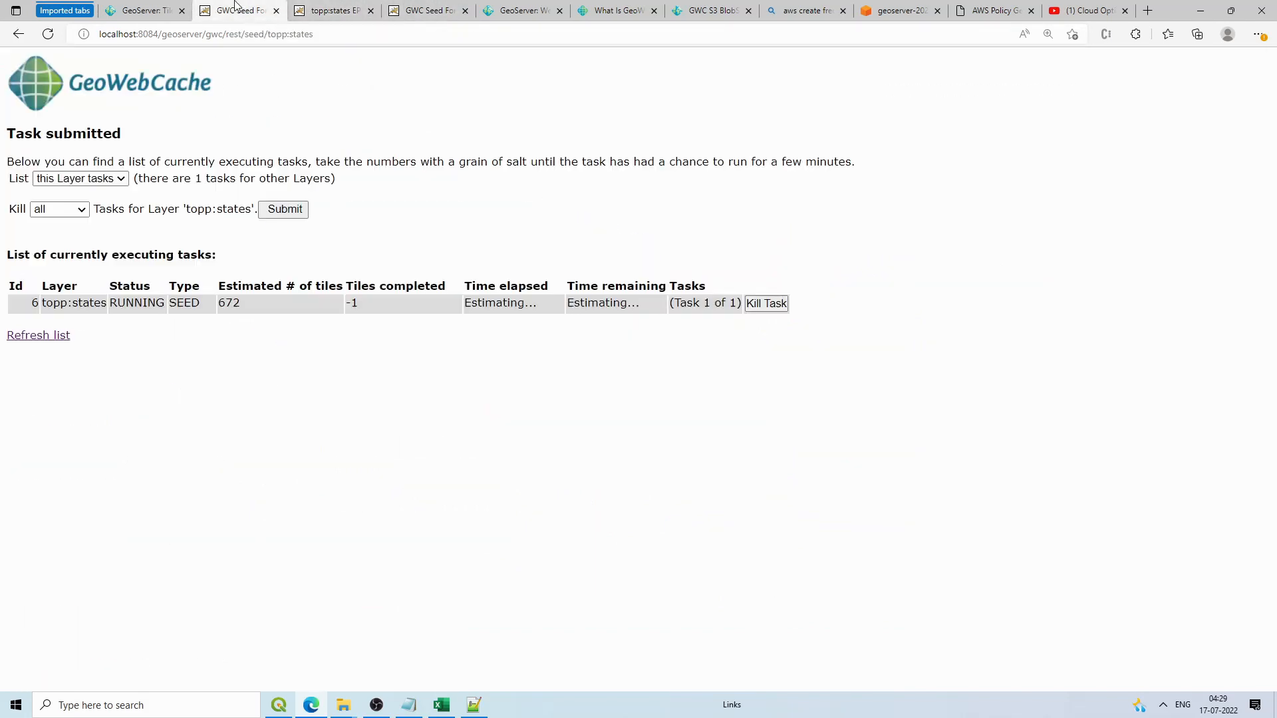
{"action": "left_click", "coordinate": [47, 336]}
{"action": "left_click", "coordinate": [325, 10]}
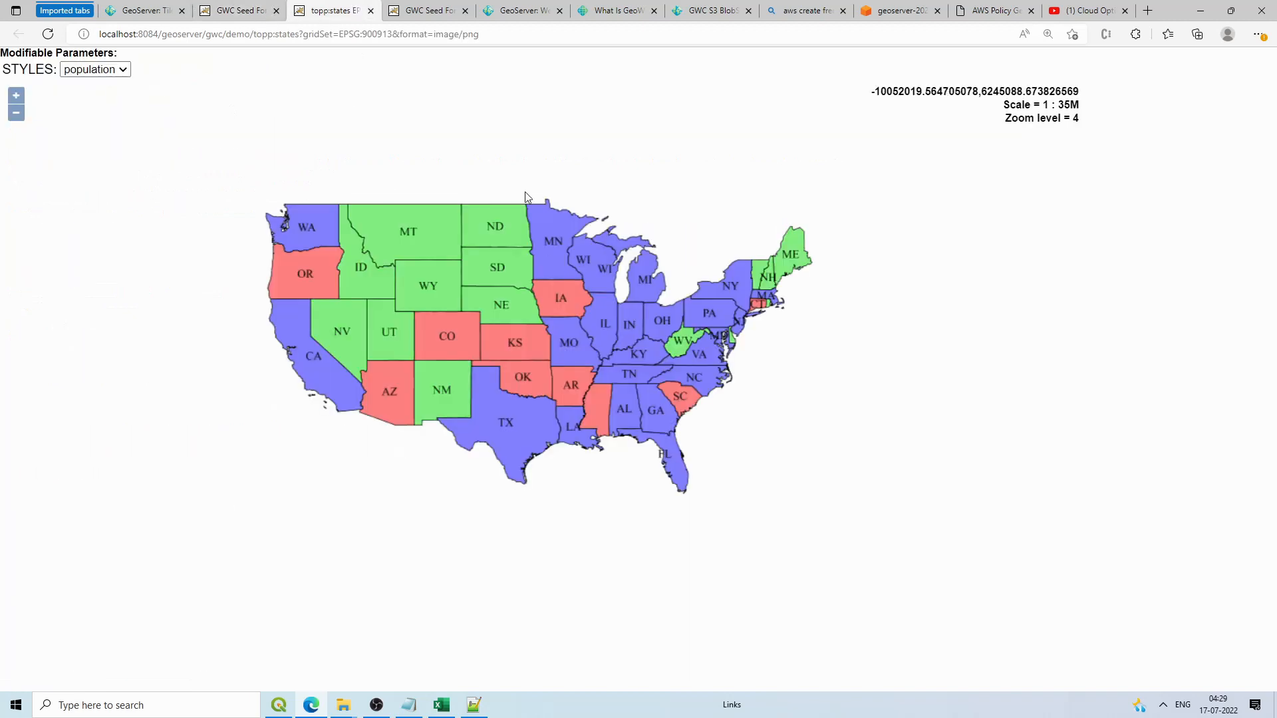
{"action": "left_click", "coordinate": [244, 8]}
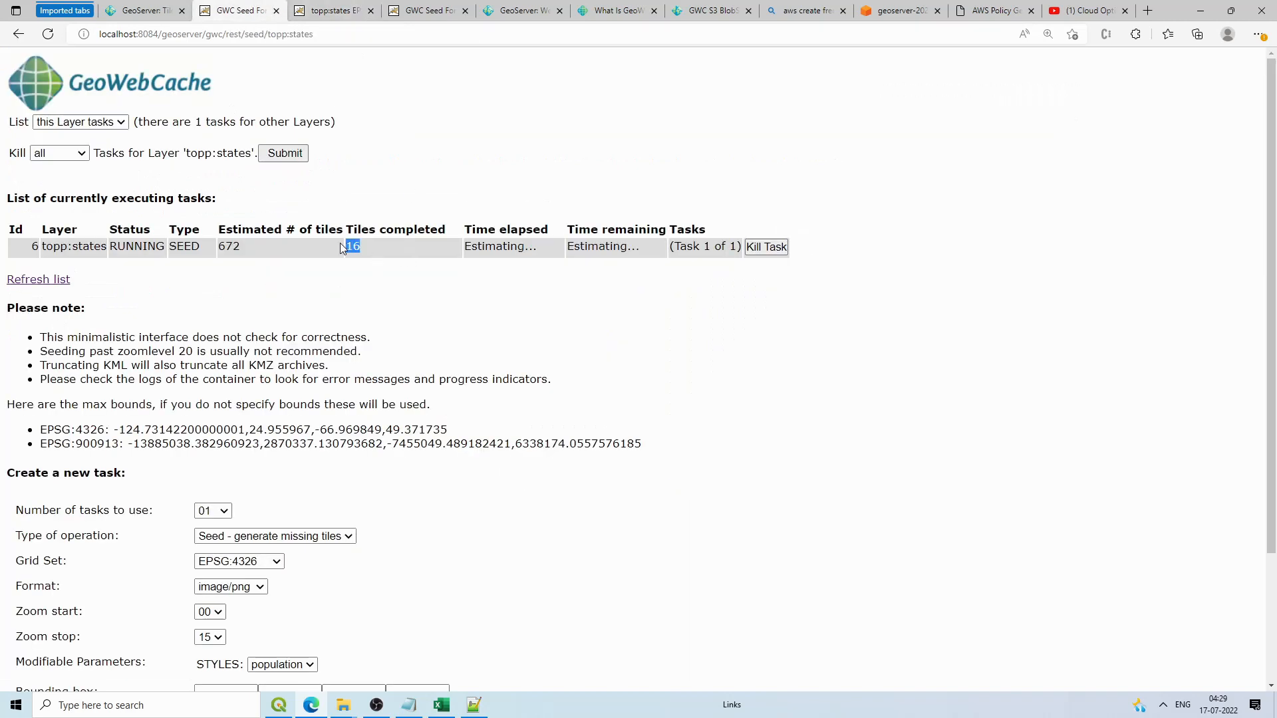
{"action": "left_click", "coordinate": [340, 18]}
{"action": "left_click", "coordinate": [268, 7]}
{"action": "left_click", "coordinate": [48, 283]}
{"action": "left_click", "coordinate": [53, 282]}
Step: Zoom and pan the topp:states map preview across the Midwest and Southeast states
{"action": "left_click", "coordinate": [332, 11]}
{"action": "scroll", "coordinate": [660, 372], "scroll_direction": "up", "scroll_amount": 2}
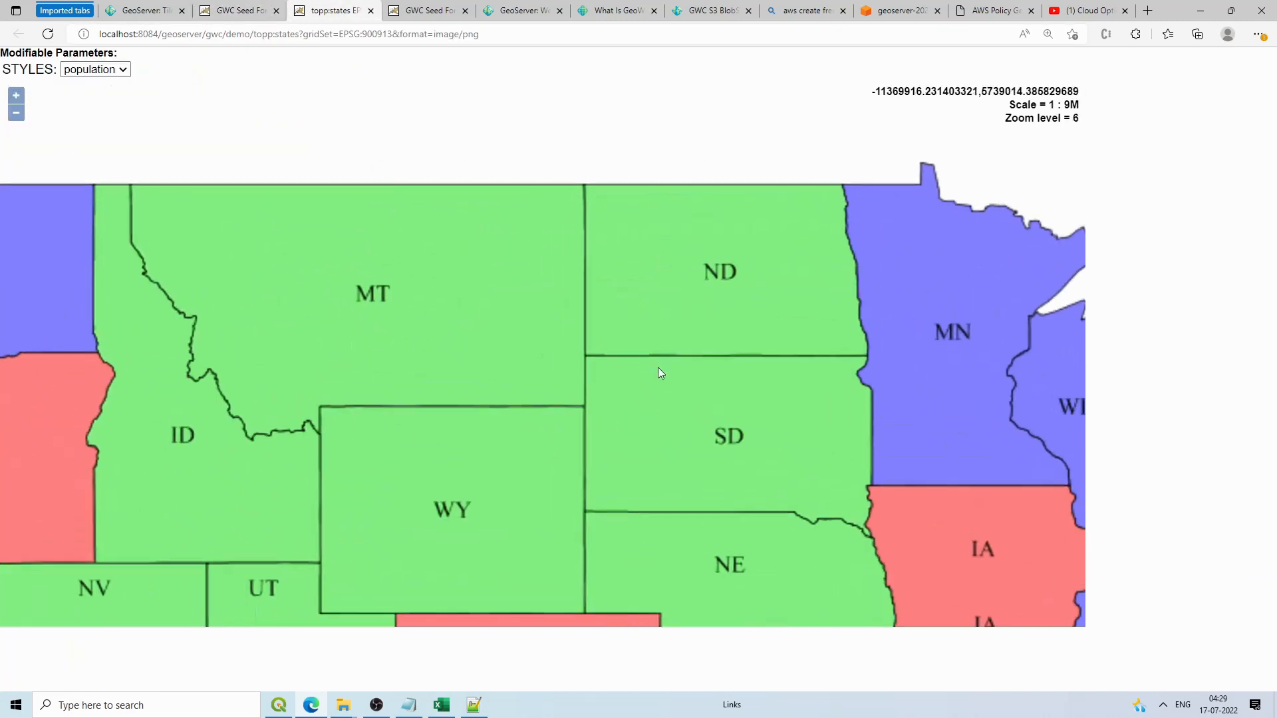
{"action": "left_click_drag", "start_coordinate": [971, 435], "coordinate": [730, 343]}
{"action": "scroll", "coordinate": [732, 344], "scroll_direction": "up", "scroll_amount": 1}
{"action": "left_click_drag", "start_coordinate": [895, 535], "coordinate": [705, 327]}
{"action": "left_click_drag", "start_coordinate": [705, 492], "coordinate": [730, 160]}
{"action": "left_click_drag", "start_coordinate": [828, 353], "coordinate": [764, 100]}
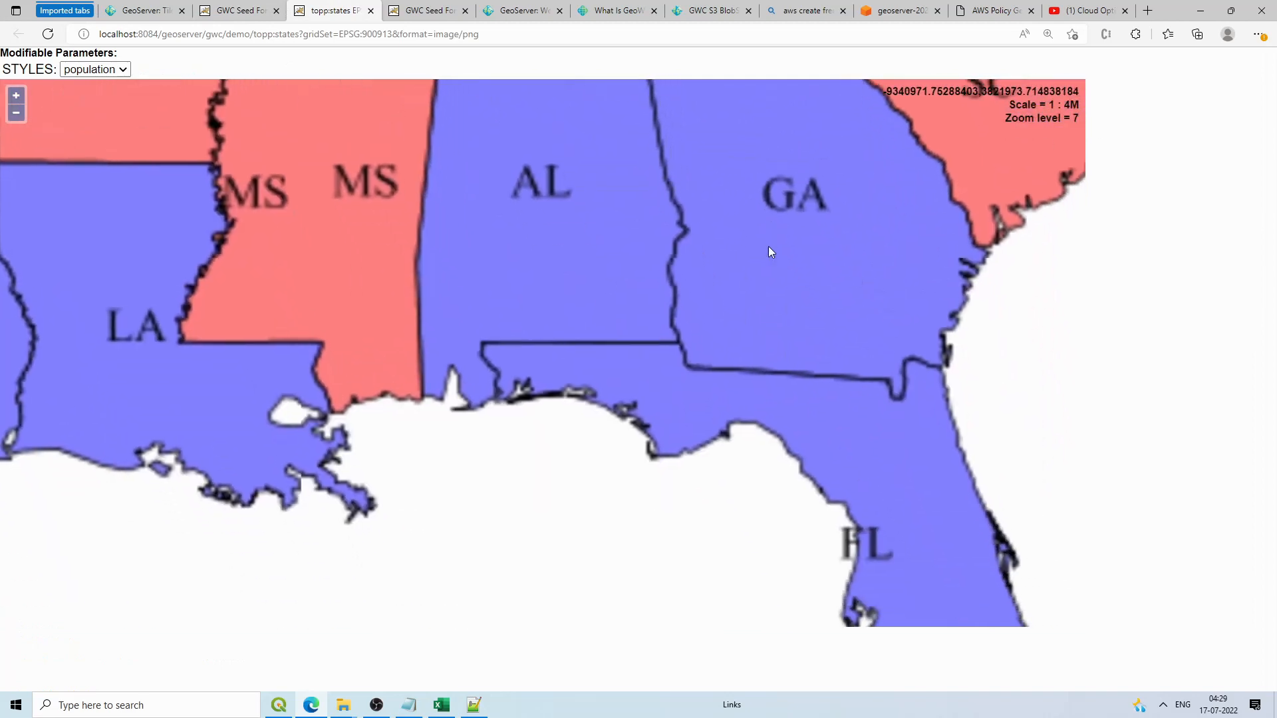
{"action": "left_click_drag", "start_coordinate": [768, 247], "coordinate": [766, 326]}
Step: Recheck both seed tasks' progress, with topp:states reaching 112 of 672 tiles
{"action": "left_click", "coordinate": [230, 11]}
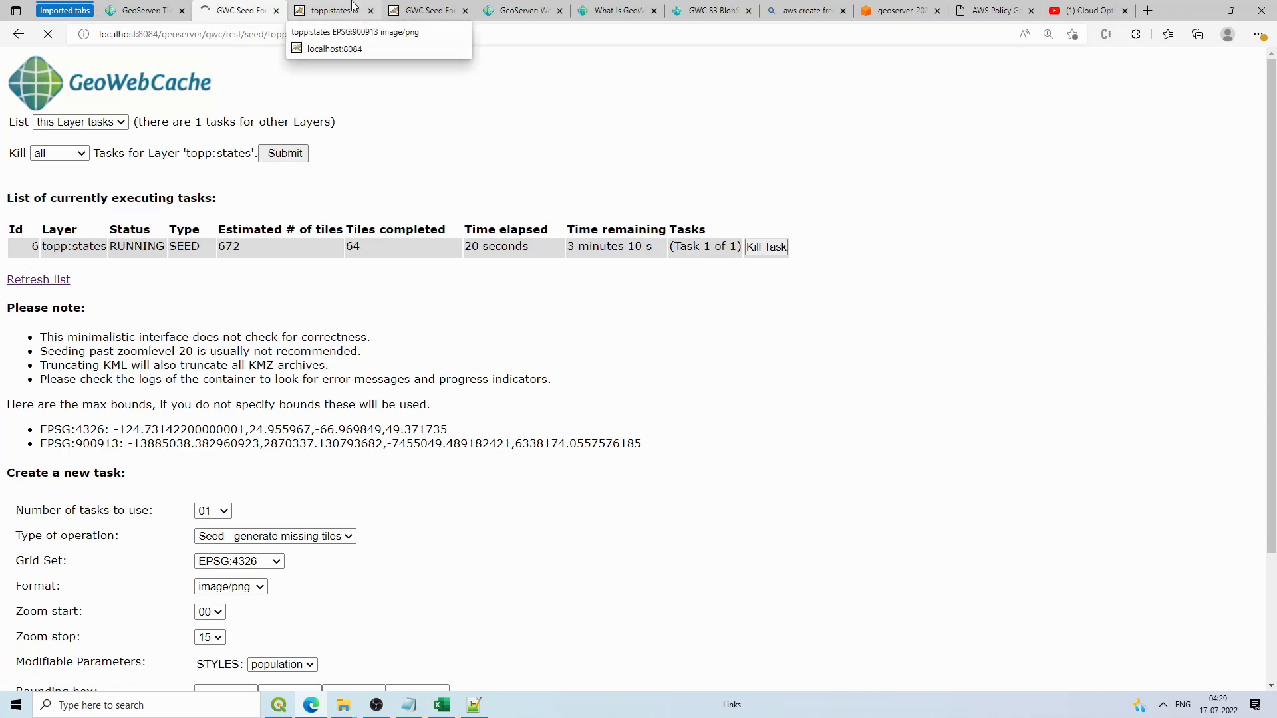
{"action": "left_click", "coordinate": [429, 11]}
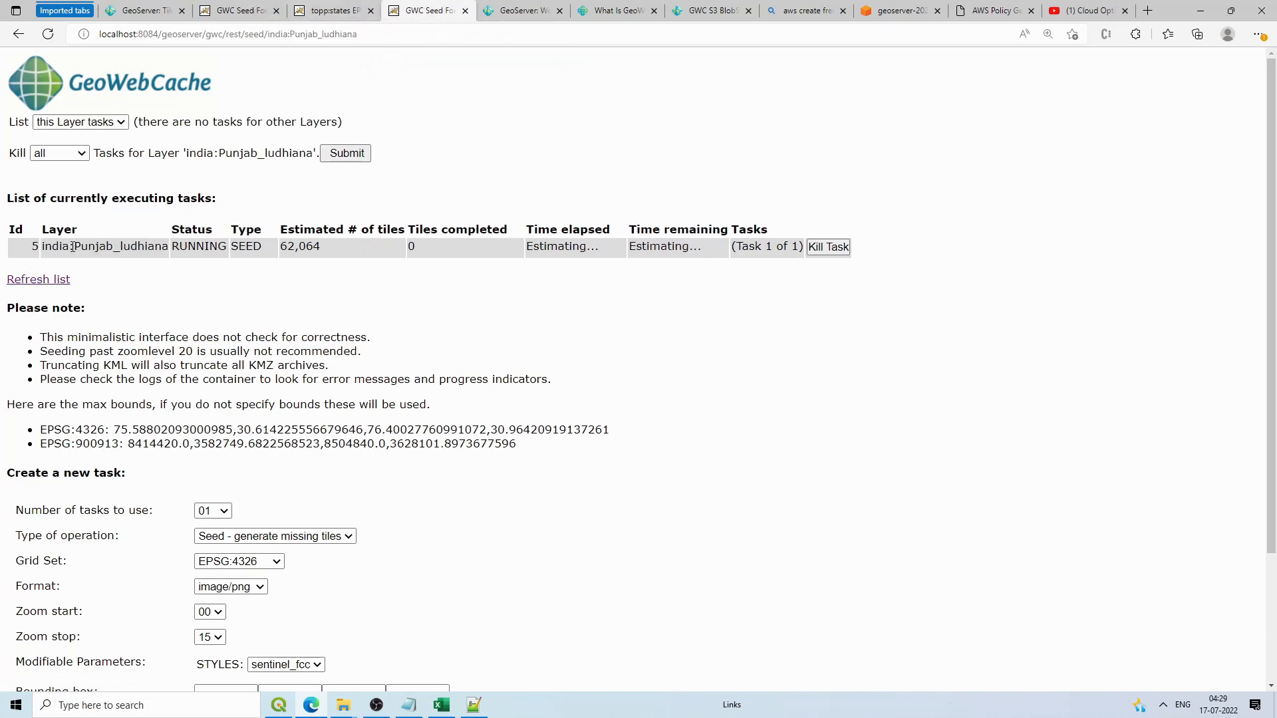
{"action": "left_click", "coordinate": [329, 10]}
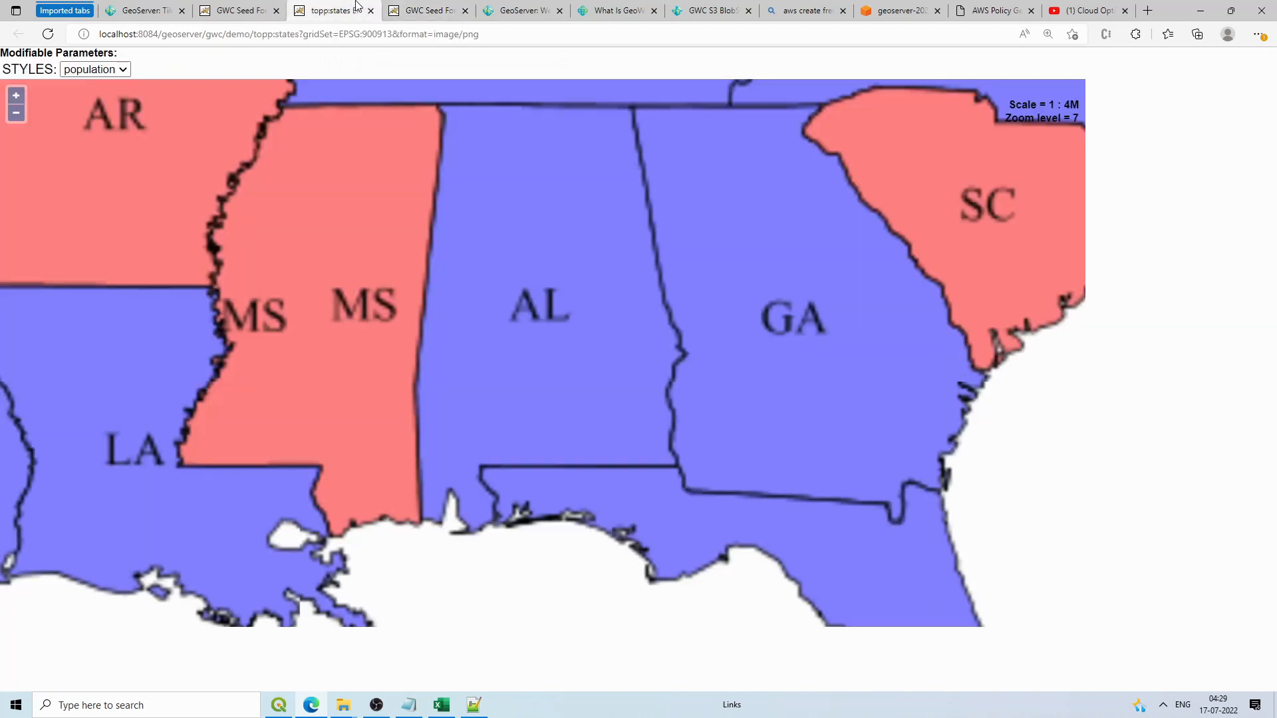
{"action": "left_click", "coordinate": [265, 6]}
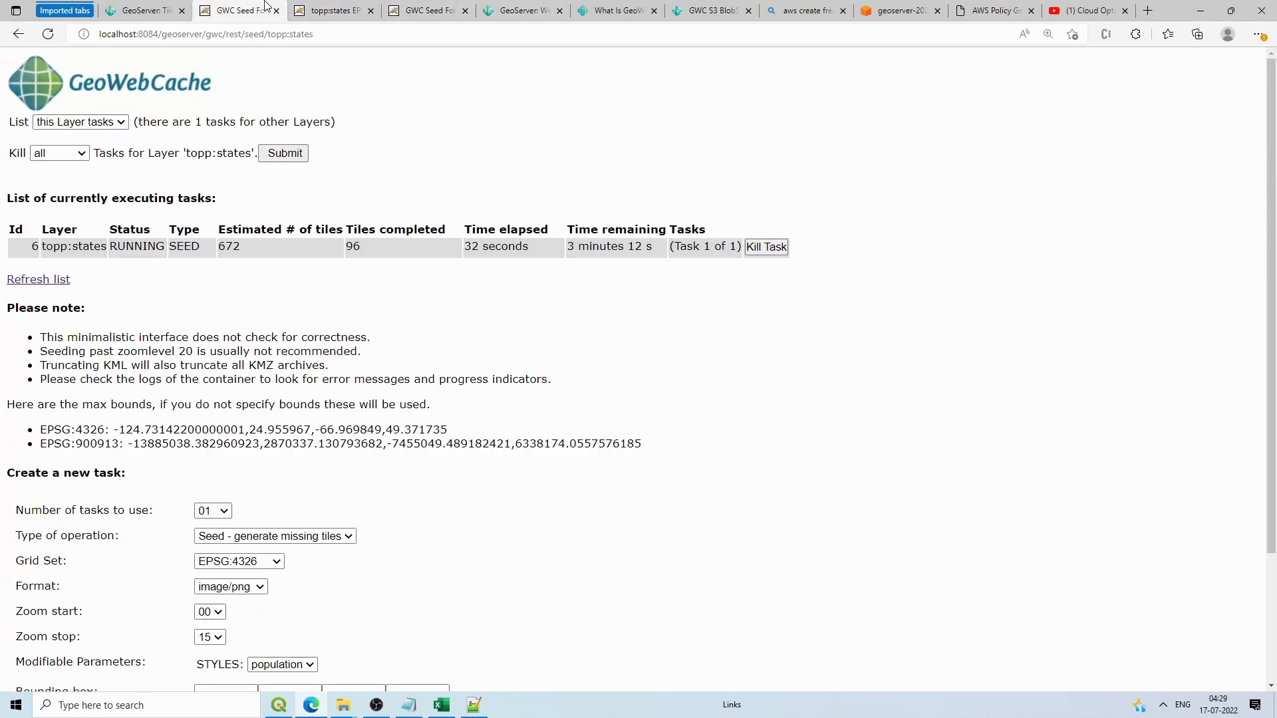
{"action": "left_click", "coordinate": [423, 12]}
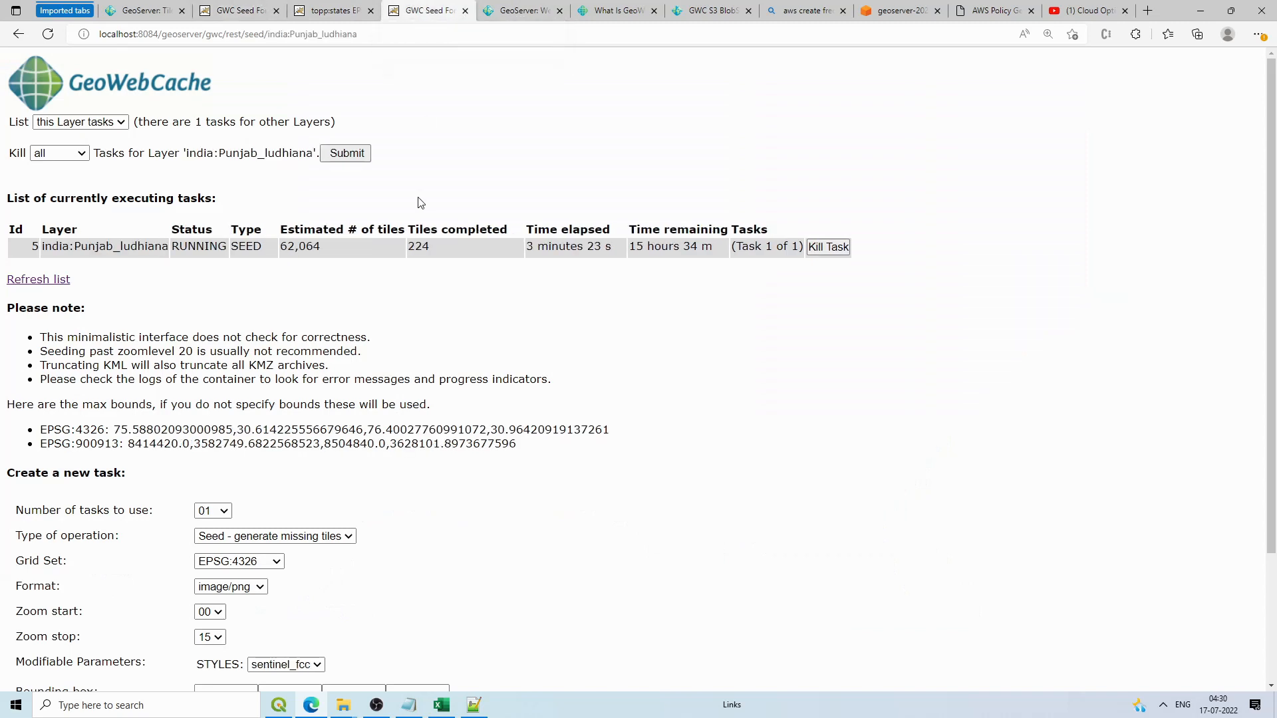
{"action": "left_click", "coordinate": [347, 10]}
{"action": "left_click", "coordinate": [253, 9]}
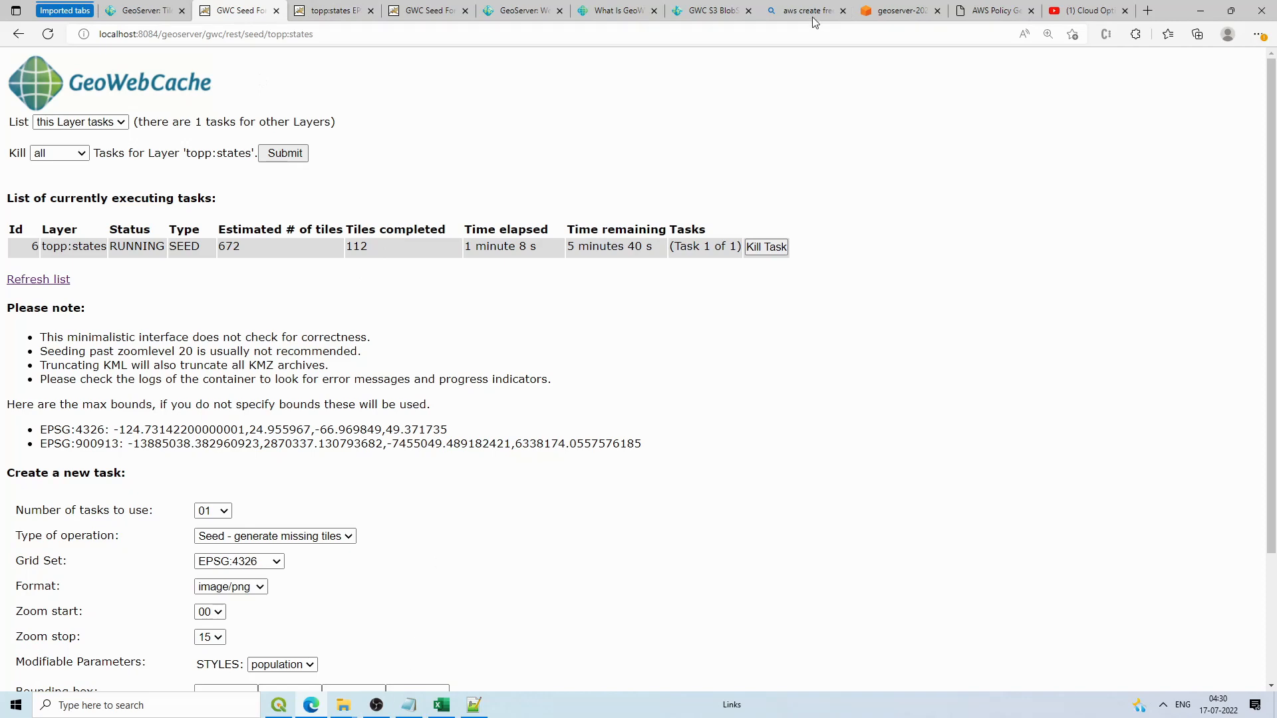
{"action": "left_click", "coordinate": [902, 8]}
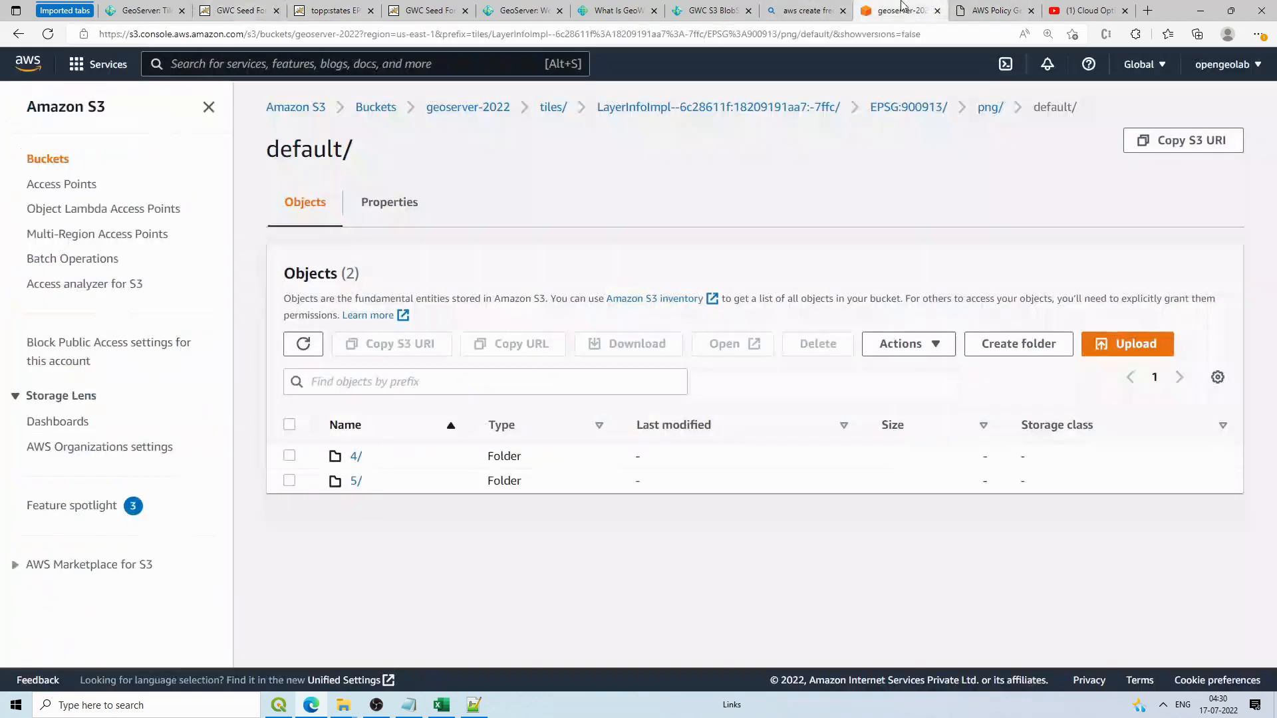
Step: Refresh default/, open 4/2/ to find tiles 9.png and 10.png, then return to png/
{"action": "left_click", "coordinate": [318, 351]}
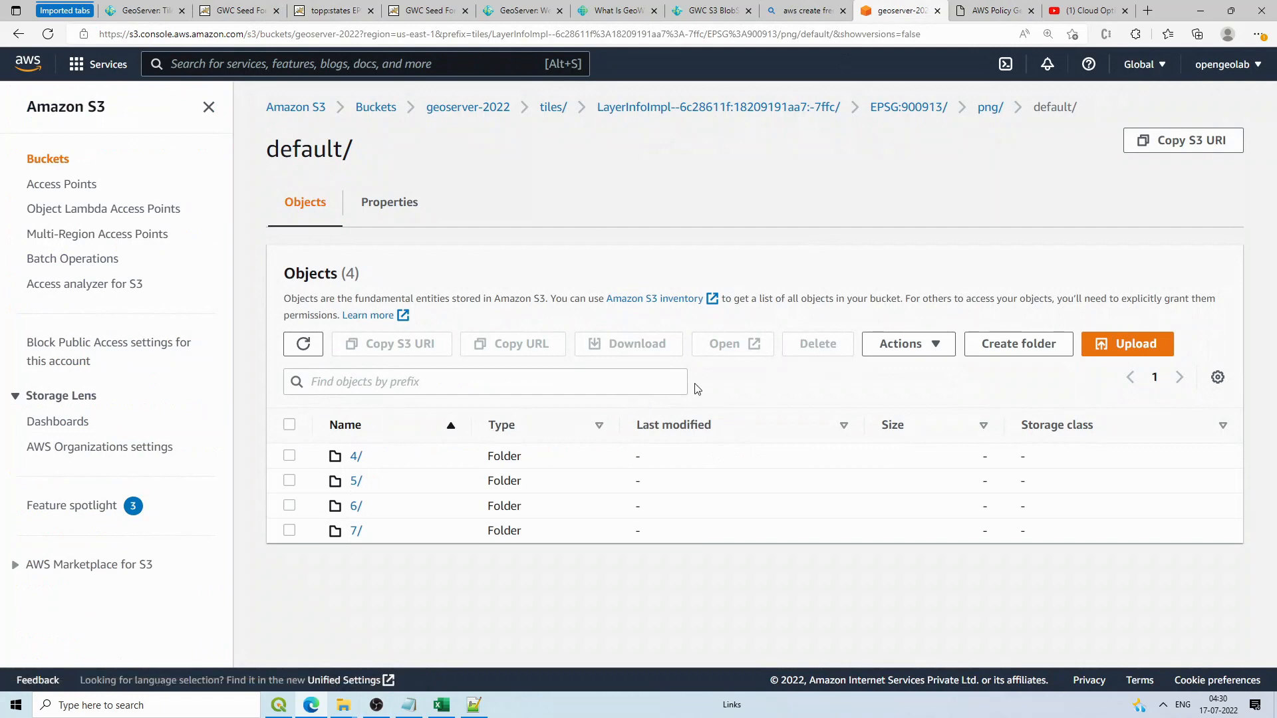
{"action": "left_click", "coordinate": [356, 456]}
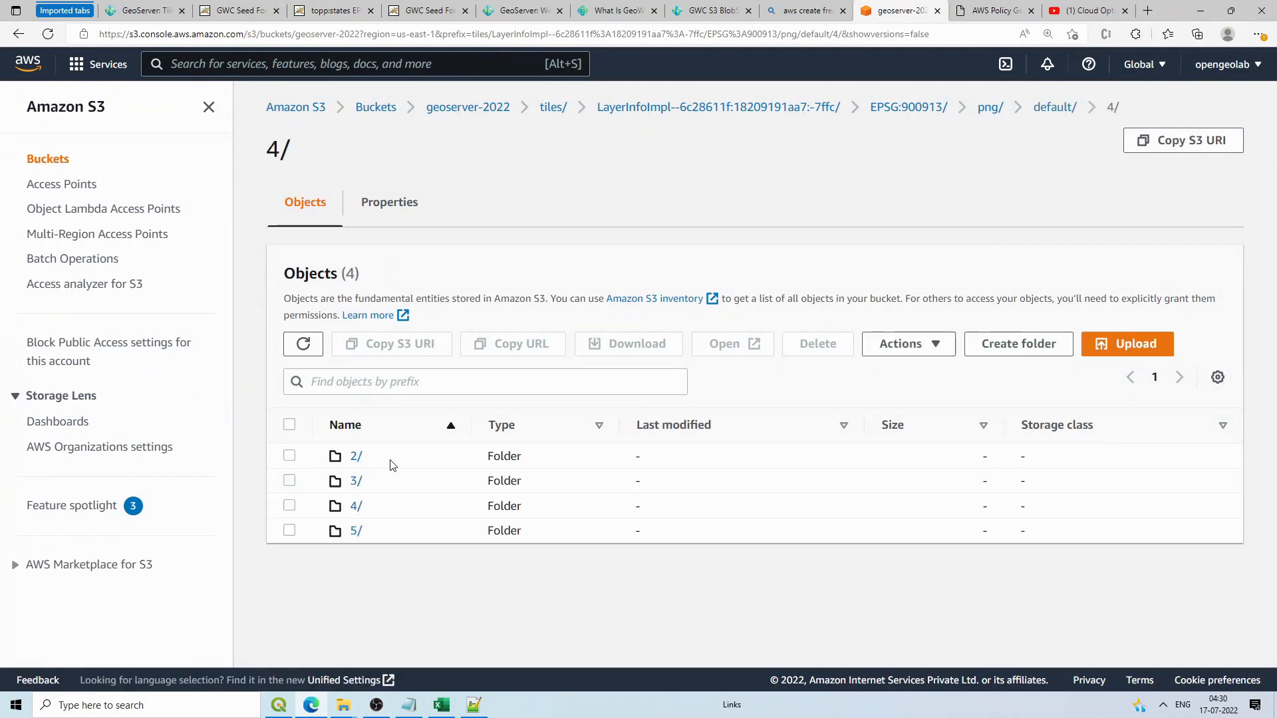
{"action": "left_click", "coordinate": [356, 456]}
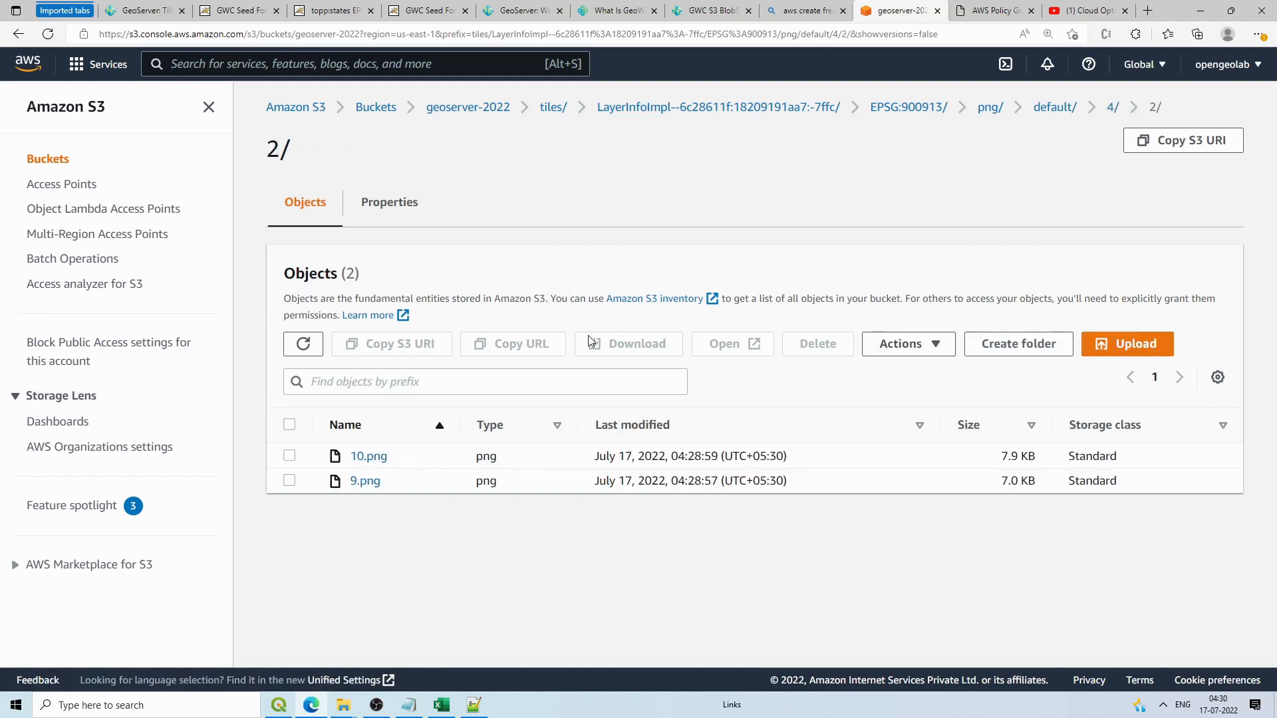
{"action": "left_click", "coordinate": [989, 110]}
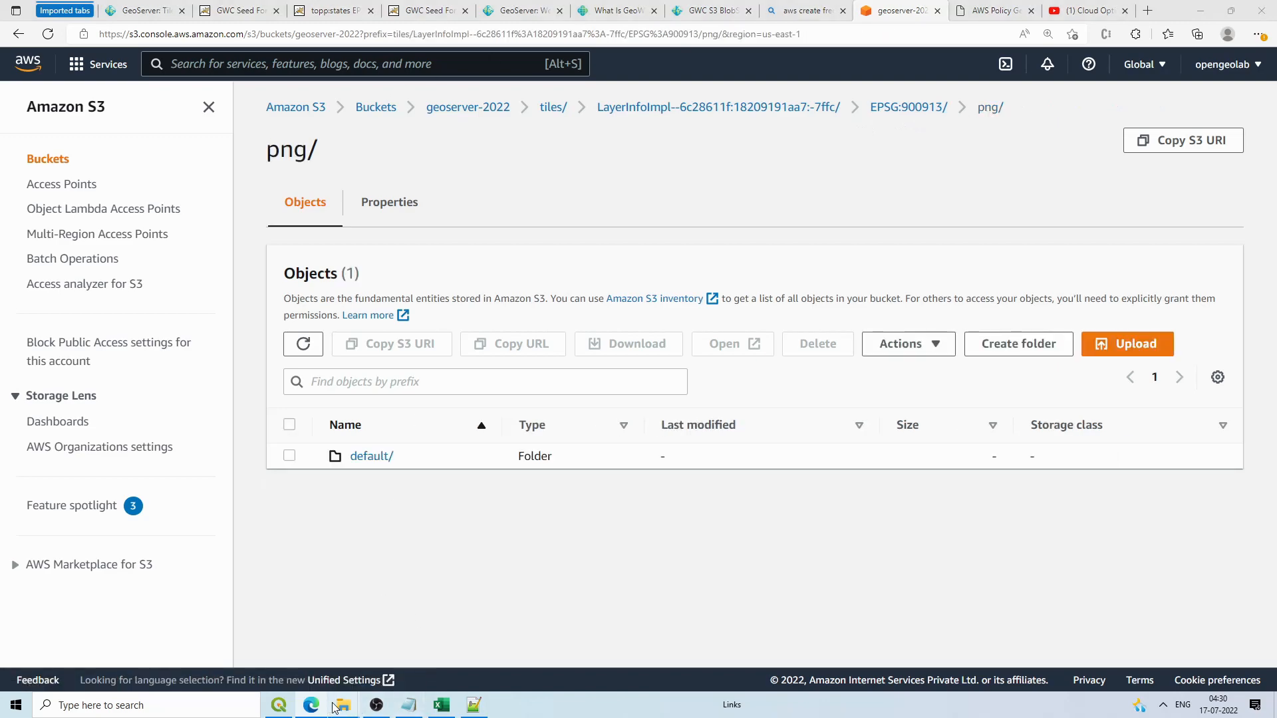
Step: View the cached tile EPSG_900913/14/11648/9672.png in Photos, then hide the viewer
{"action": "mouse_move", "coordinate": [343, 704]}
{"action": "left_click", "coordinate": [204, 649]}
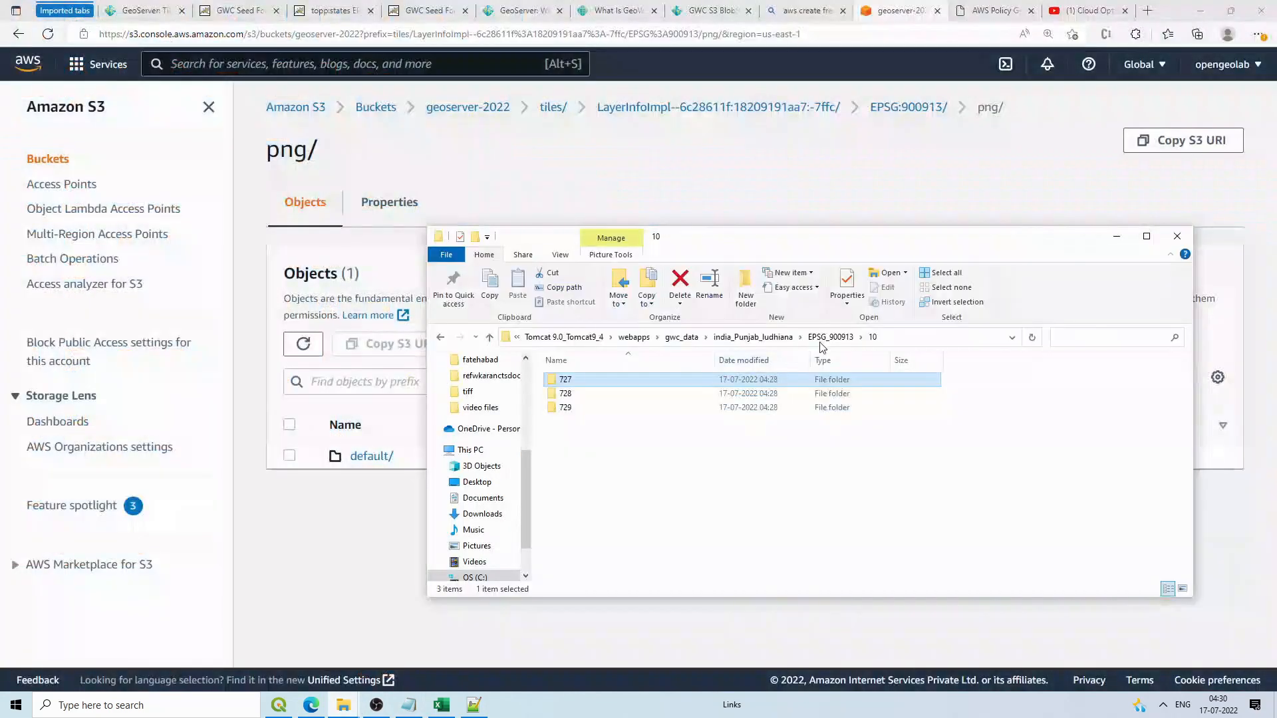
{"action": "double_click", "coordinate": [578, 407]}
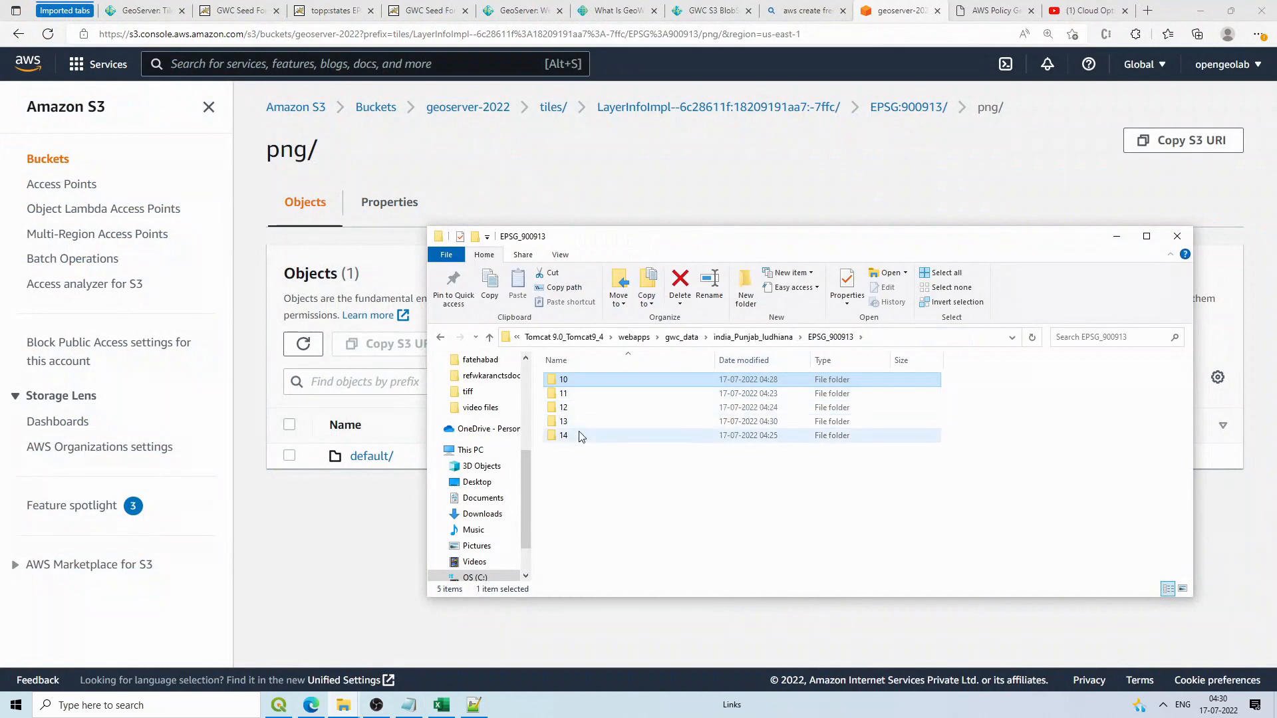
{"action": "double_click", "coordinate": [577, 382]}
{"action": "left_click", "coordinate": [582, 395]}
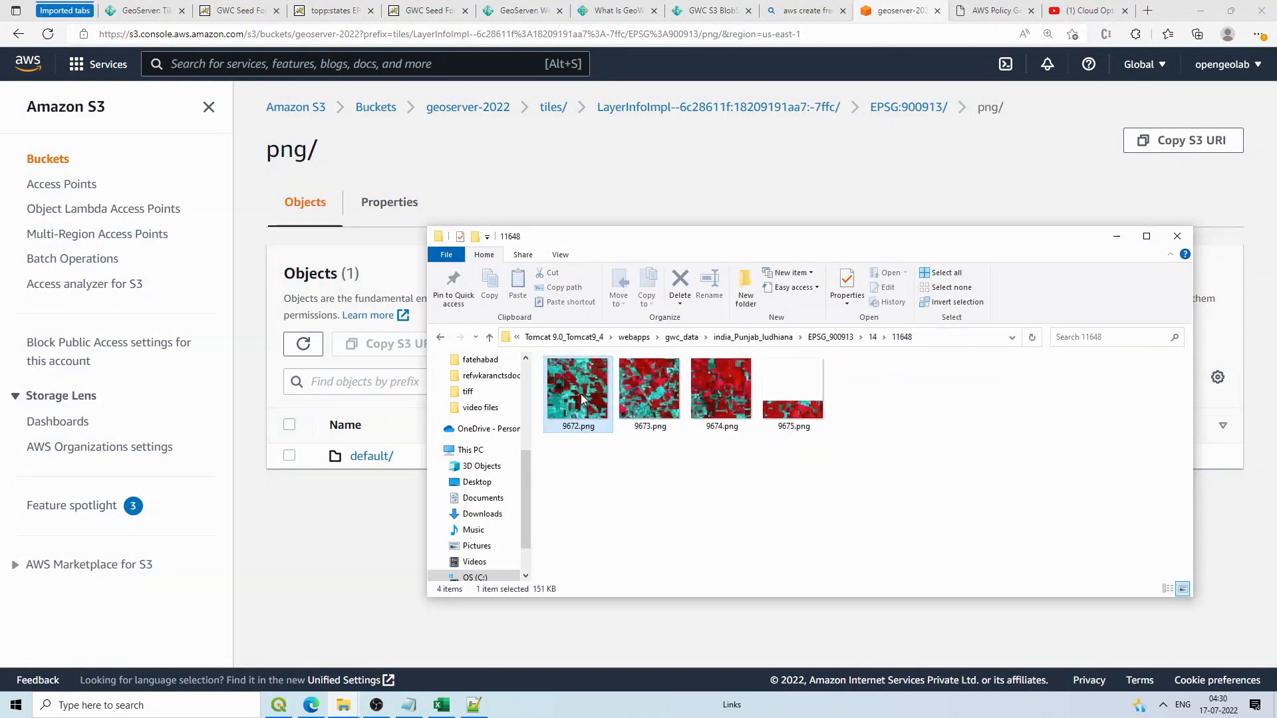
{"action": "double_click", "coordinate": [581, 397]}
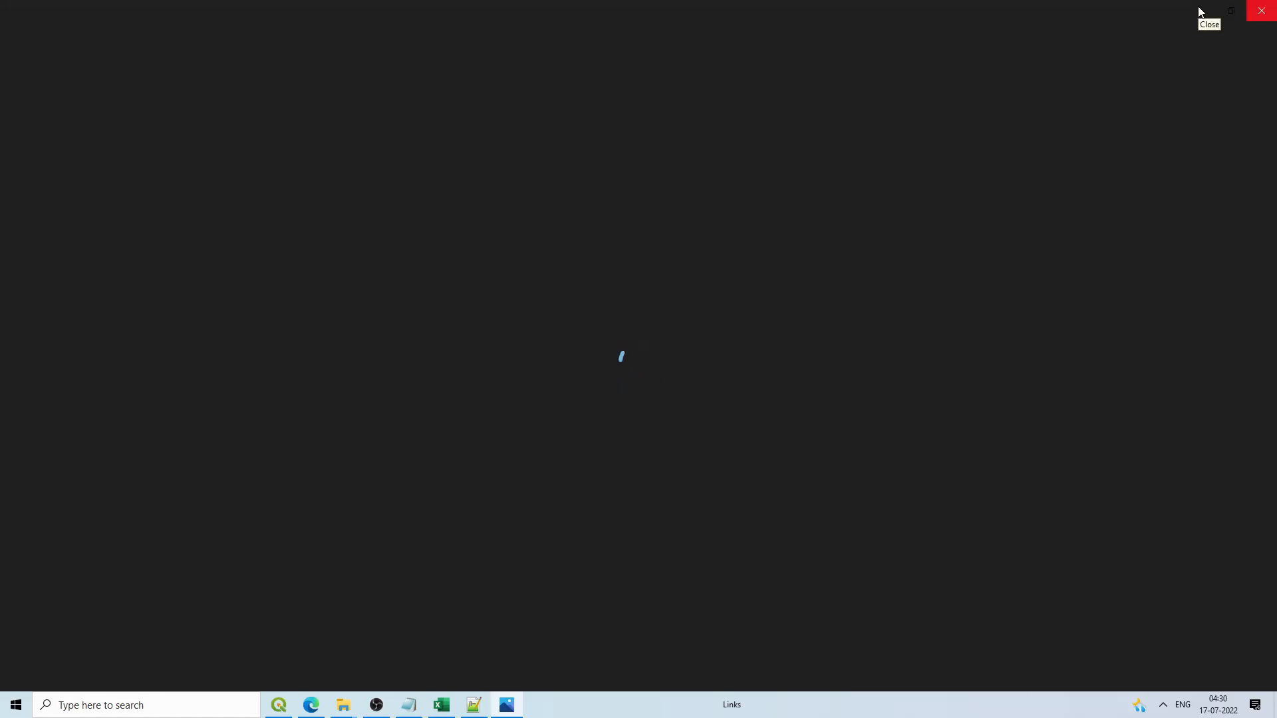
{"action": "left_click", "coordinate": [1201, 9]}
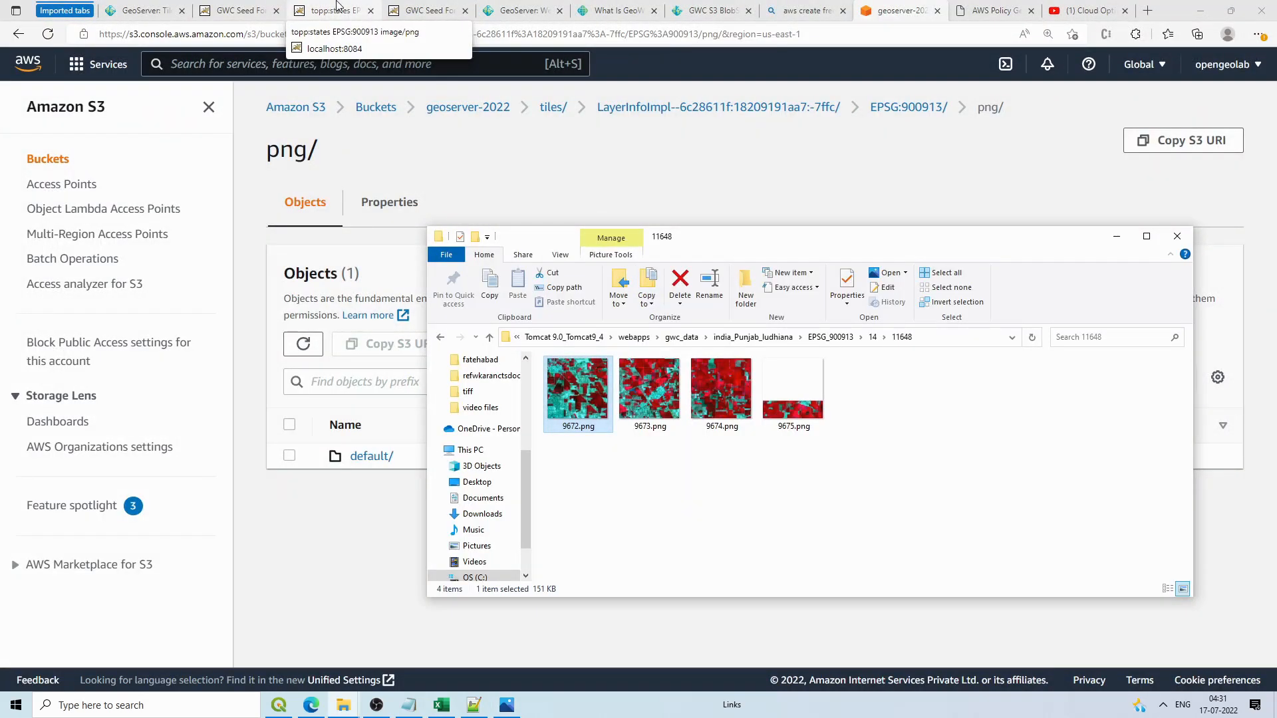
{"action": "left_click", "coordinate": [426, 10]}
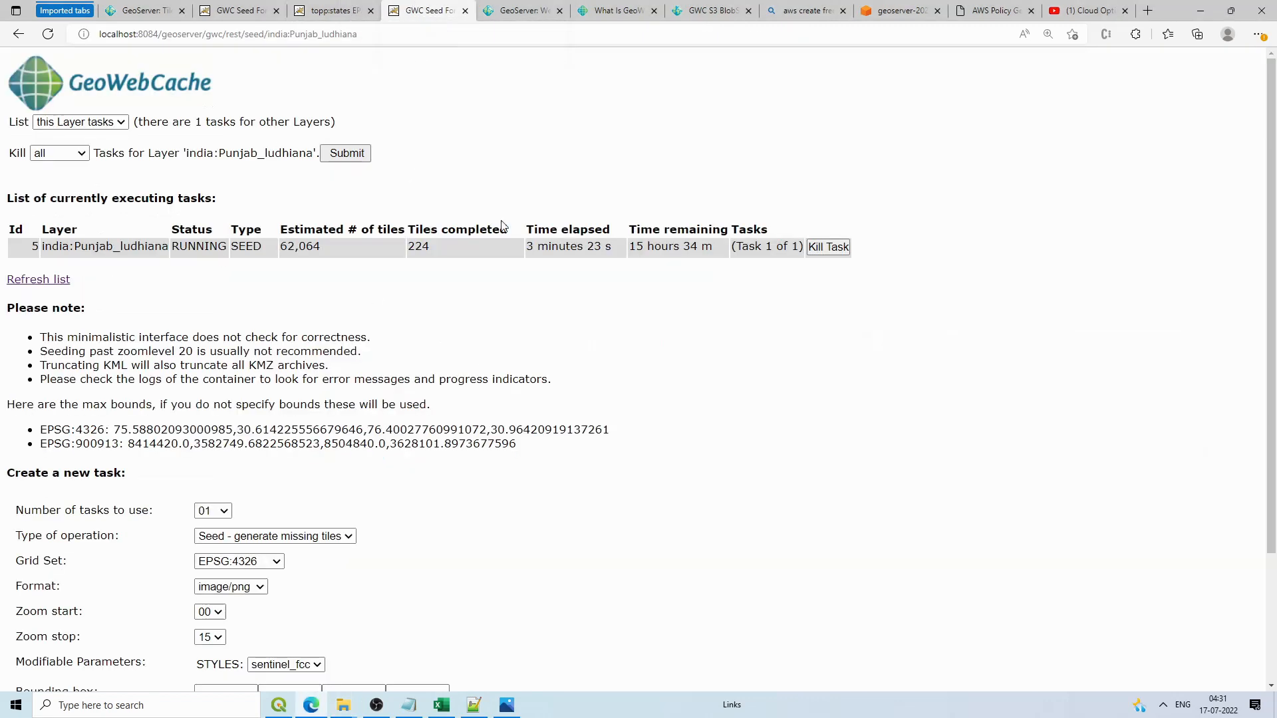
Step: Refresh both seed tasks: Punjab_ludhiana at 336 of 62,064 tiles, topp:states at 256 of 672
{"action": "left_click", "coordinate": [231, 10]}
{"action": "left_click", "coordinate": [45, 282]}
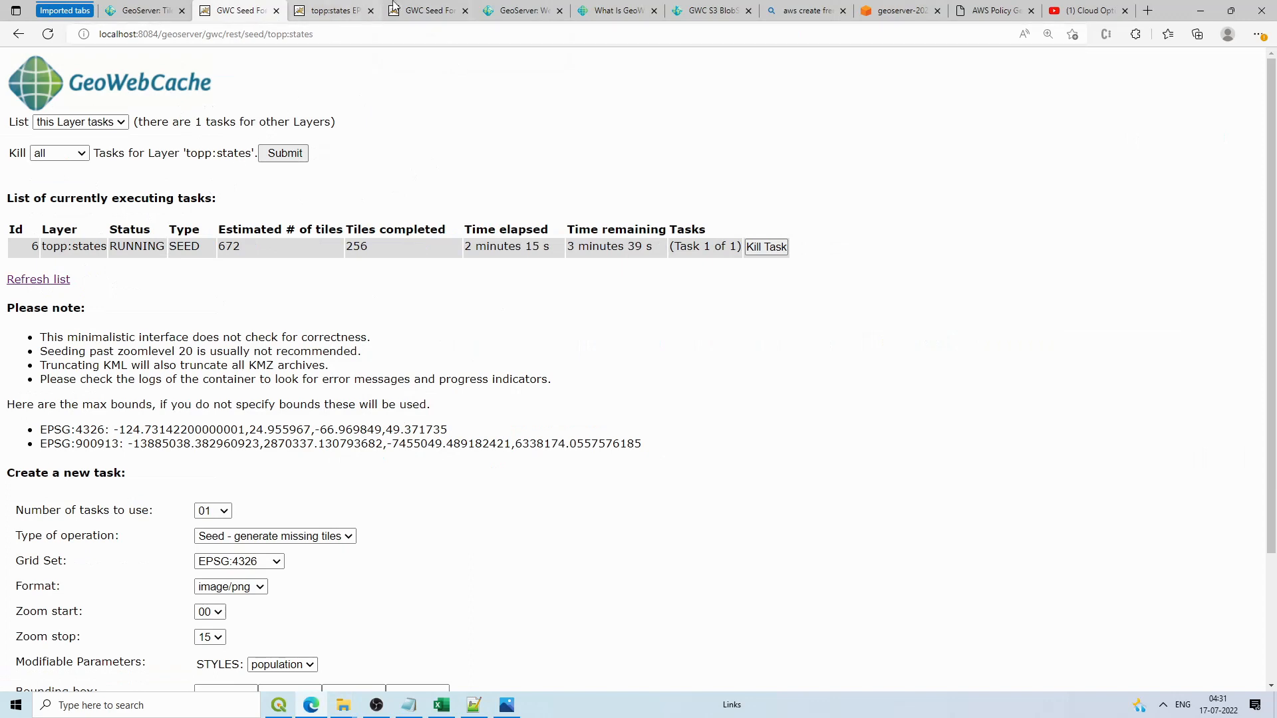
{"action": "left_click", "coordinate": [426, 10]}
{"action": "left_click", "coordinate": [52, 281]}
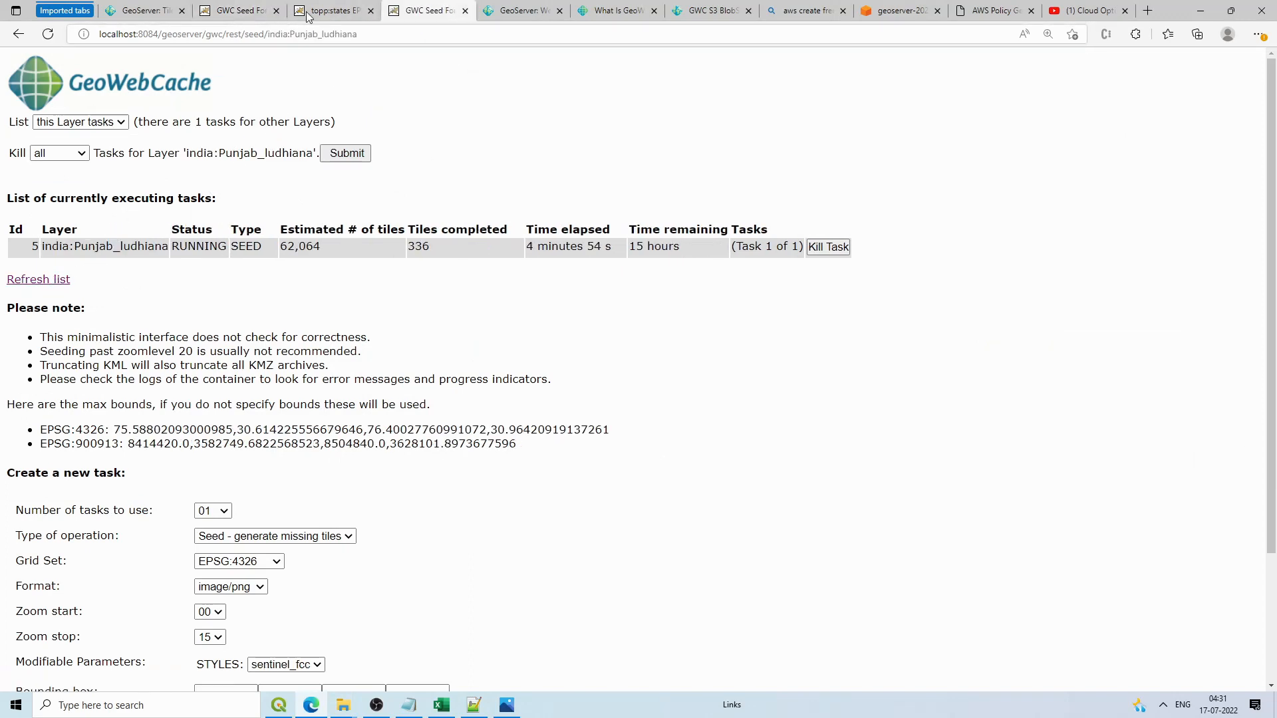
{"action": "left_click", "coordinate": [330, 10]}
{"action": "left_click", "coordinate": [230, 10]}
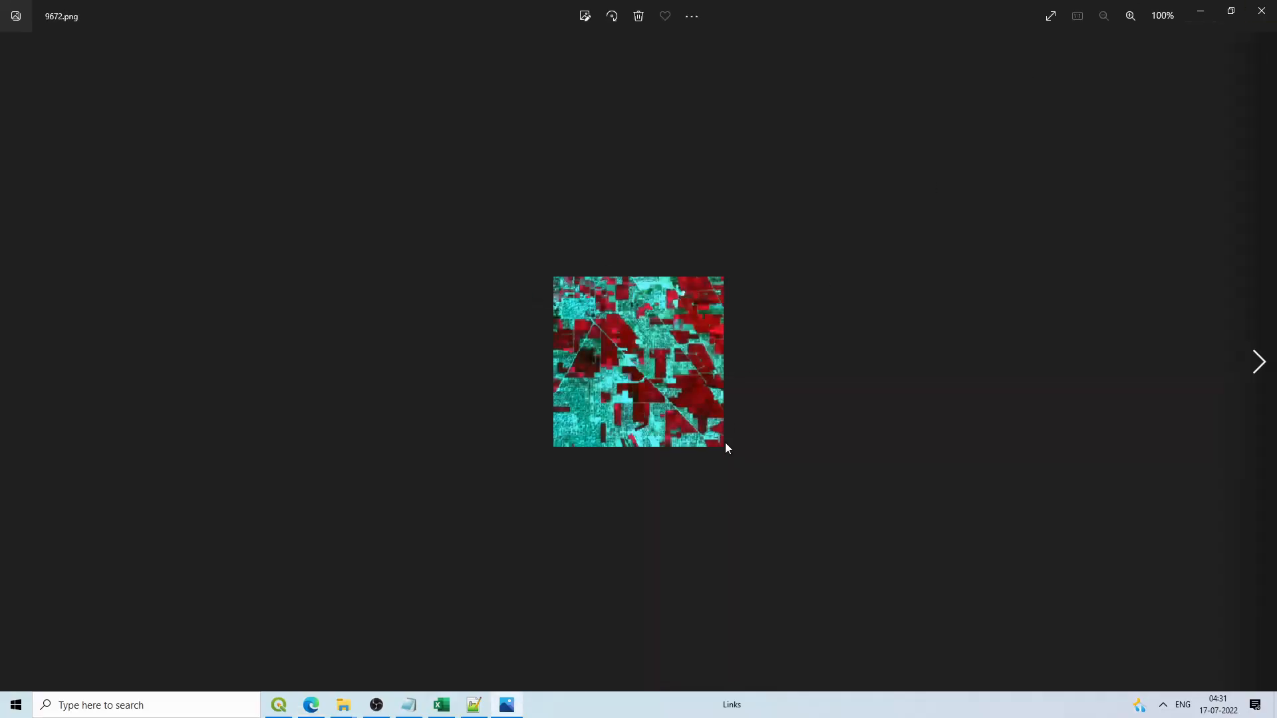
Step: Close the 9672.png viewer, minimize Edge and Explorer, and right-click New folder (2)
{"action": "left_click", "coordinate": [1261, 10]}
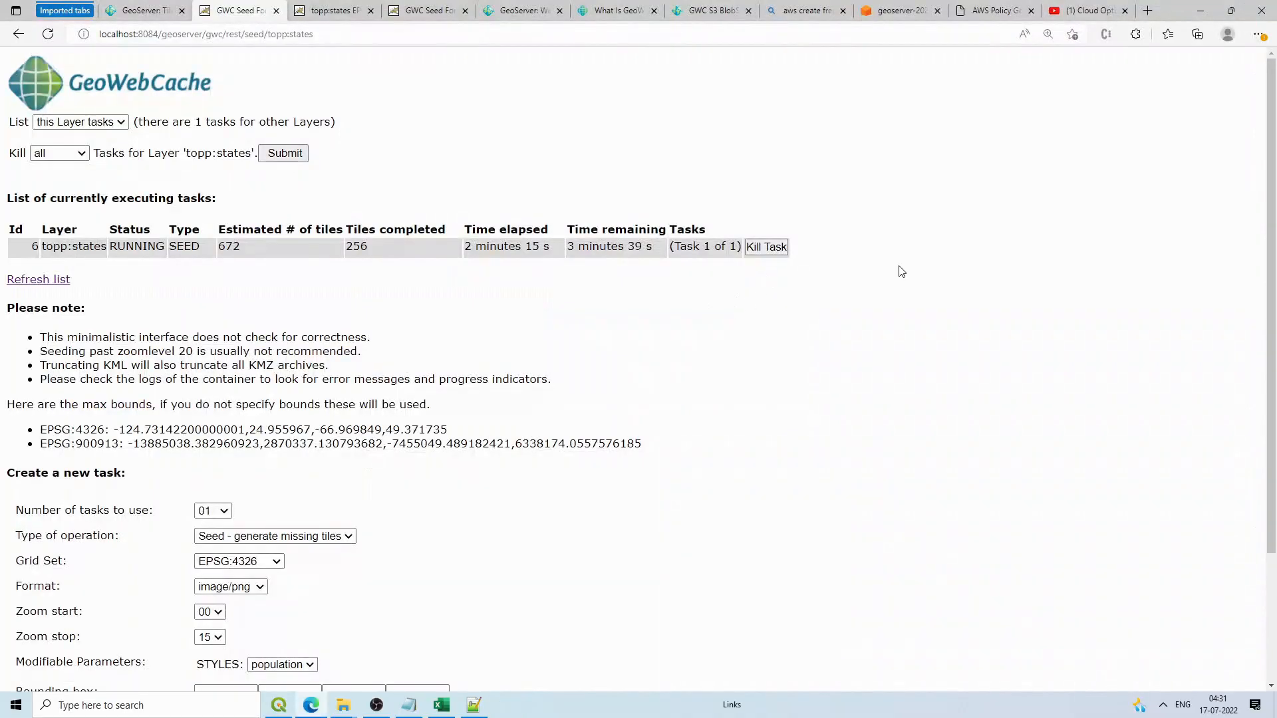
{"action": "left_click", "coordinate": [1200, 11]}
{"action": "left_click", "coordinate": [1115, 236]}
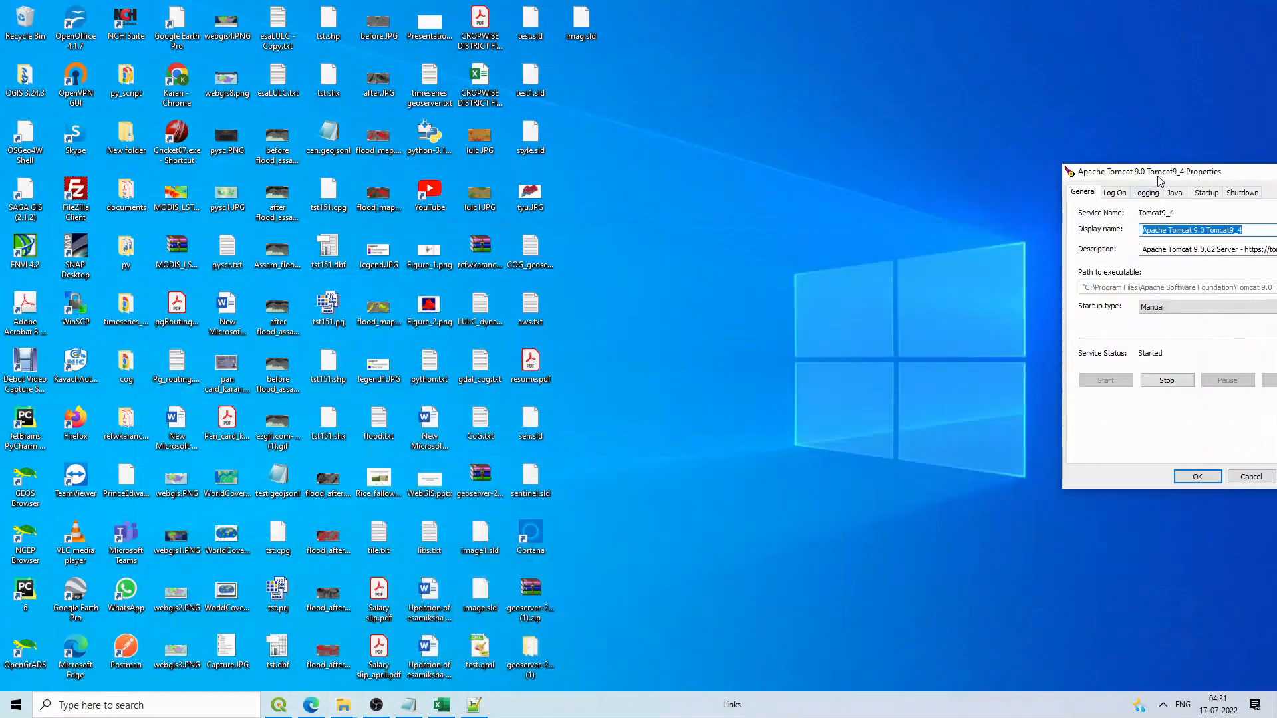
{"action": "left_click_drag", "start_coordinate": [1157, 175], "coordinate": [939, 189]}
{"action": "right_click", "coordinate": [692, 184]}
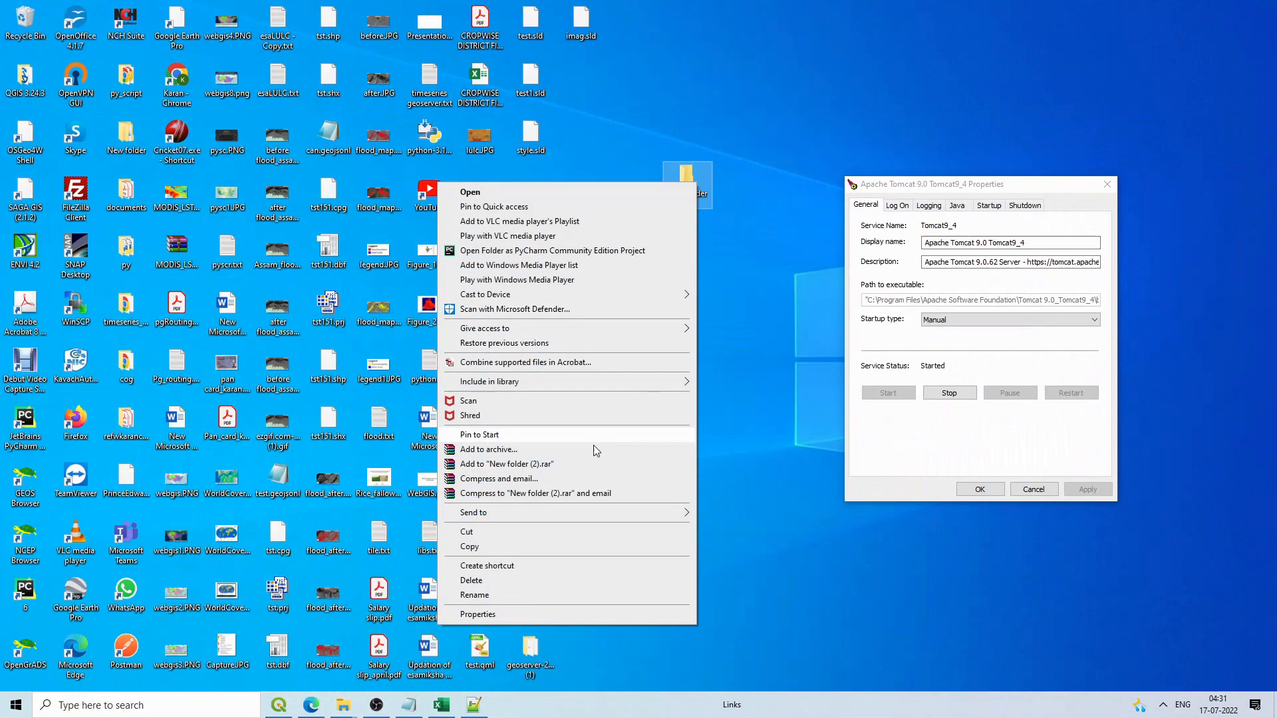
Step: Cut New folder (2) and browse to C:\Program Files\Apache Software Foundation\Tomcat 9.0_Tomcat9_4\webapps
{"action": "left_click", "coordinate": [532, 531]}
{"action": "mouse_move", "coordinate": [346, 706]}
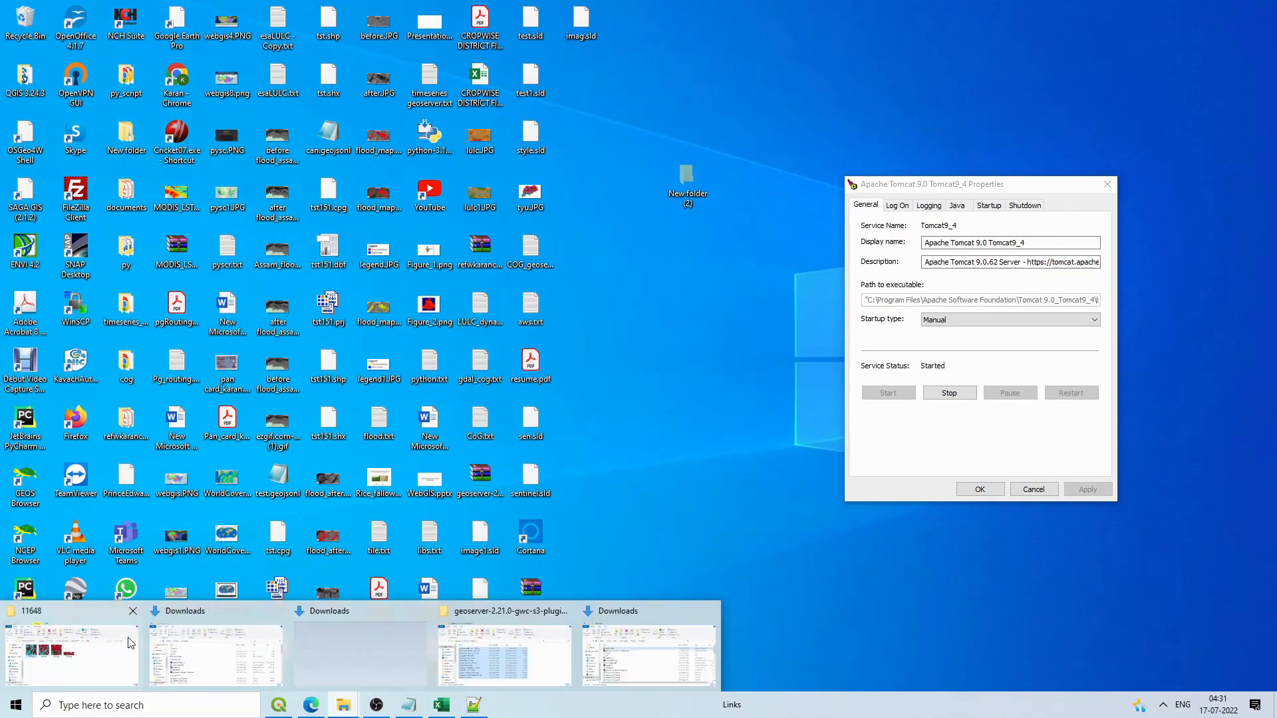
{"action": "mouse_move", "coordinate": [131, 642]}
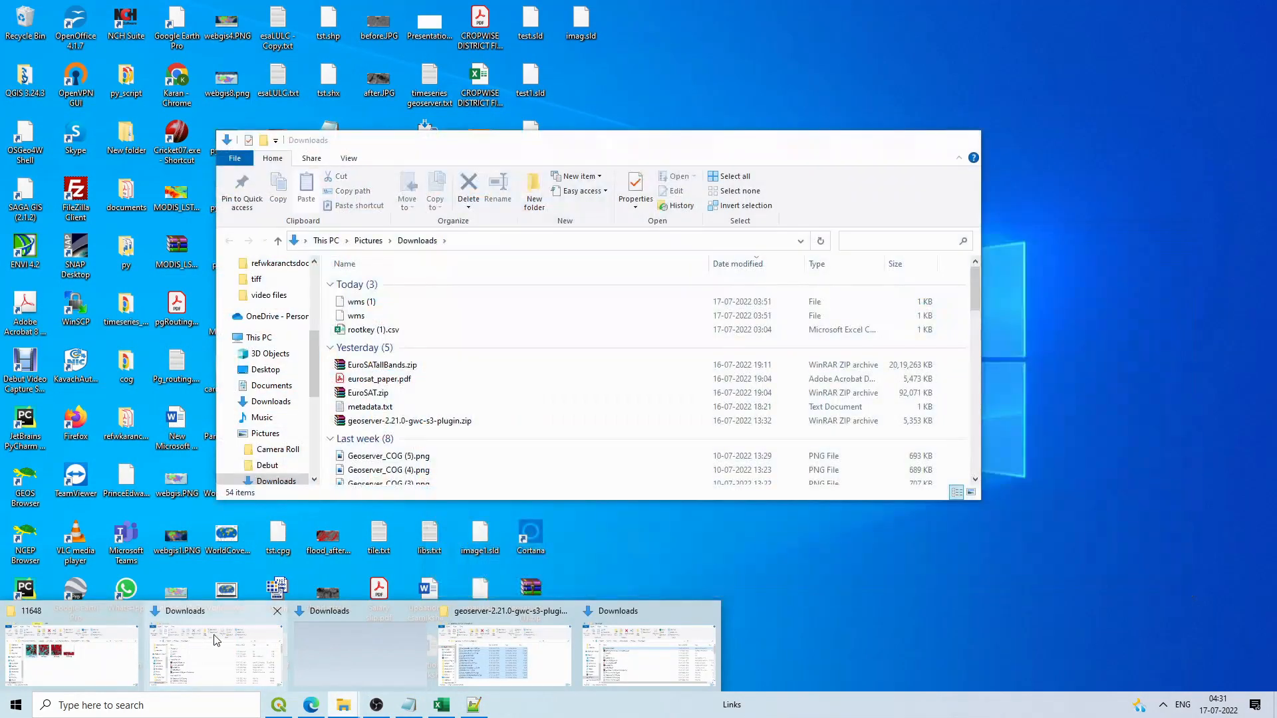
{"action": "mouse_move", "coordinate": [480, 645]}
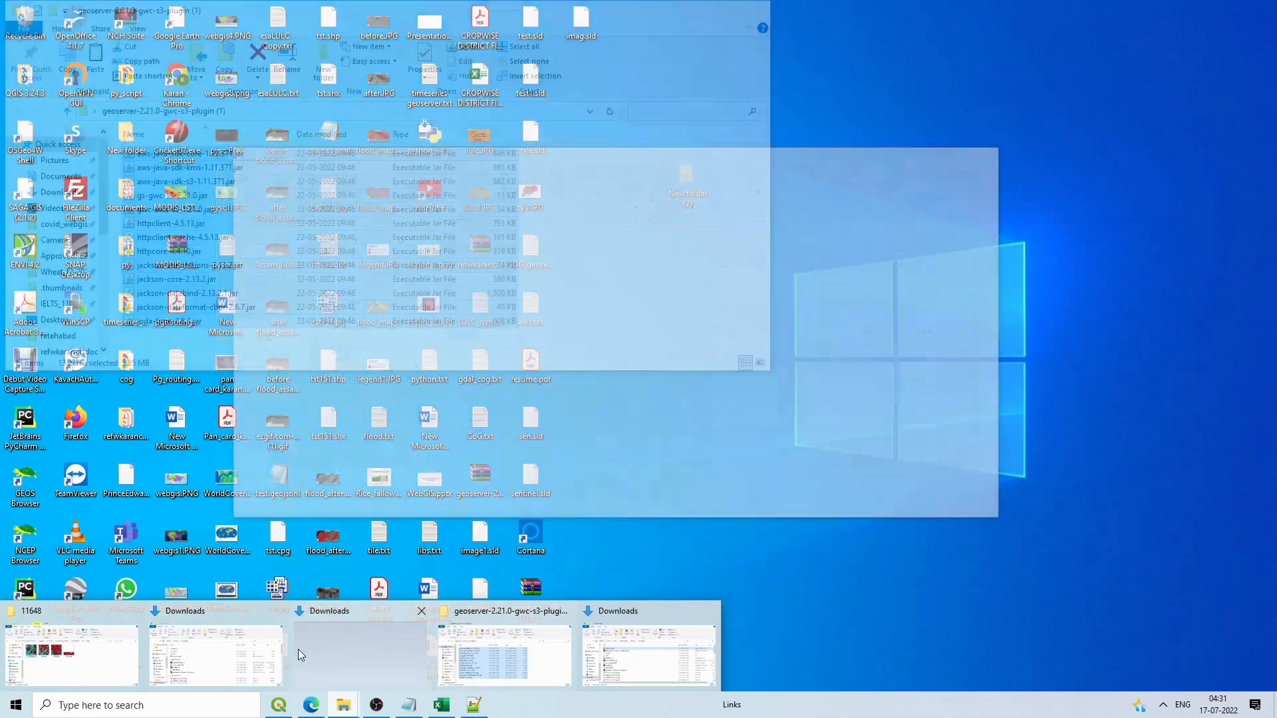
{"action": "left_click", "coordinate": [298, 649]}
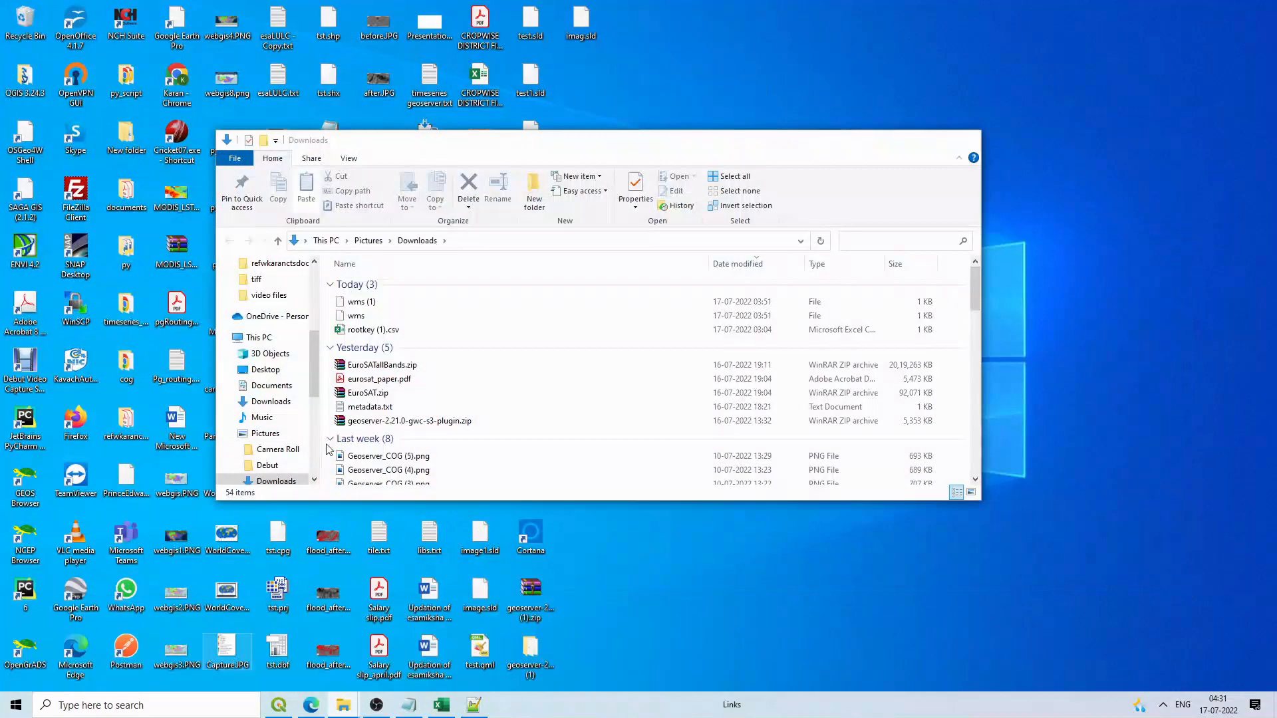
{"action": "left_click", "coordinate": [258, 338]}
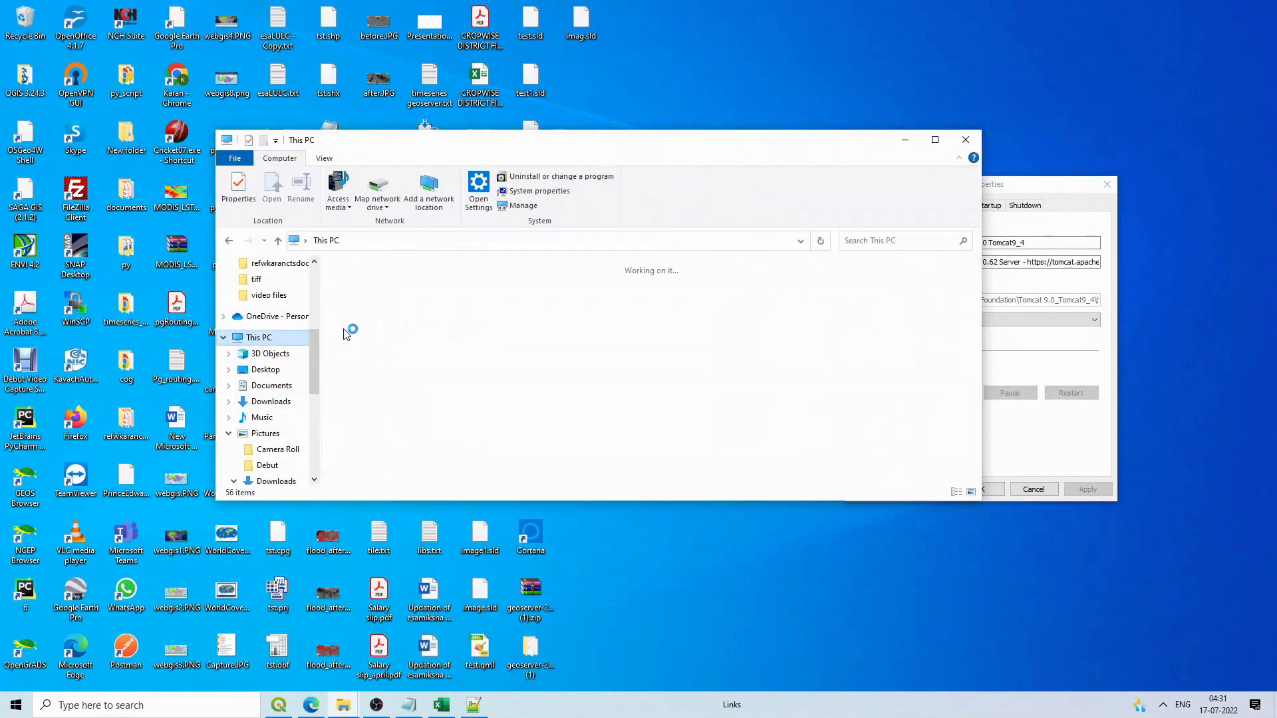
{"action": "left_click", "coordinate": [439, 444]}
{"action": "double_click", "coordinate": [439, 445]}
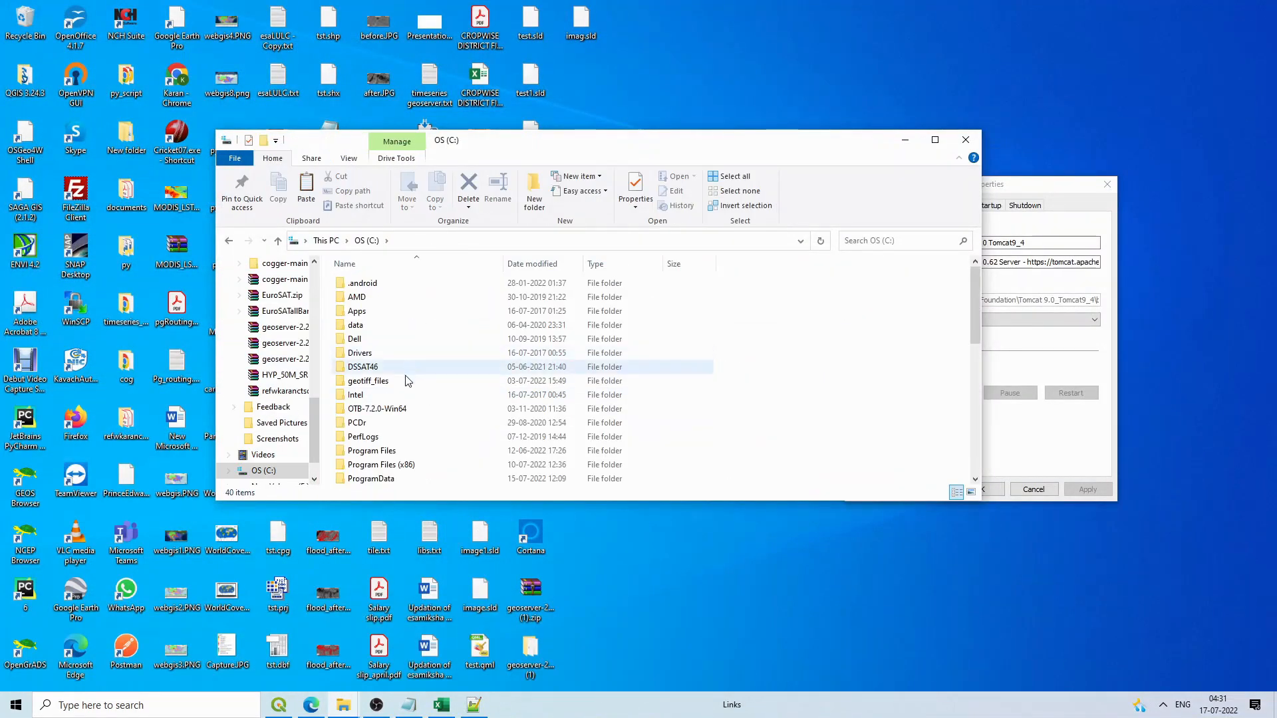
{"action": "double_click", "coordinate": [382, 449]}
{"action": "double_click", "coordinate": [391, 310]}
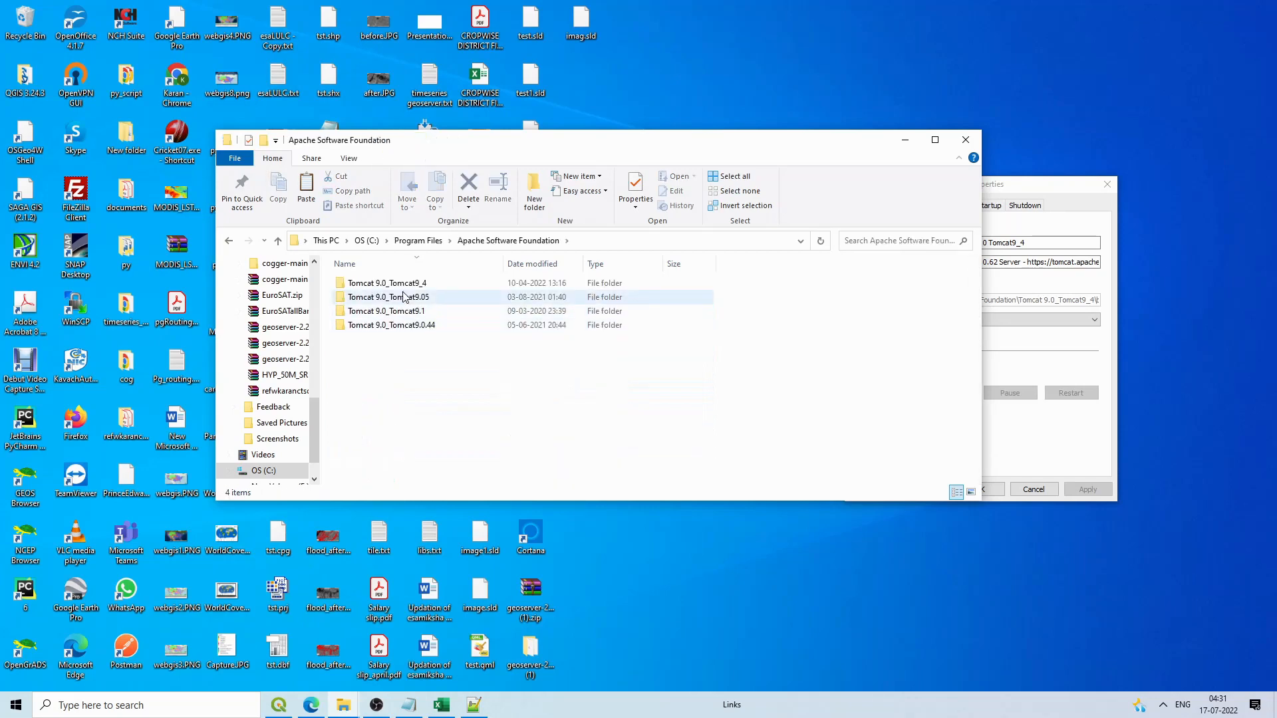
{"action": "double_click", "coordinate": [392, 283]}
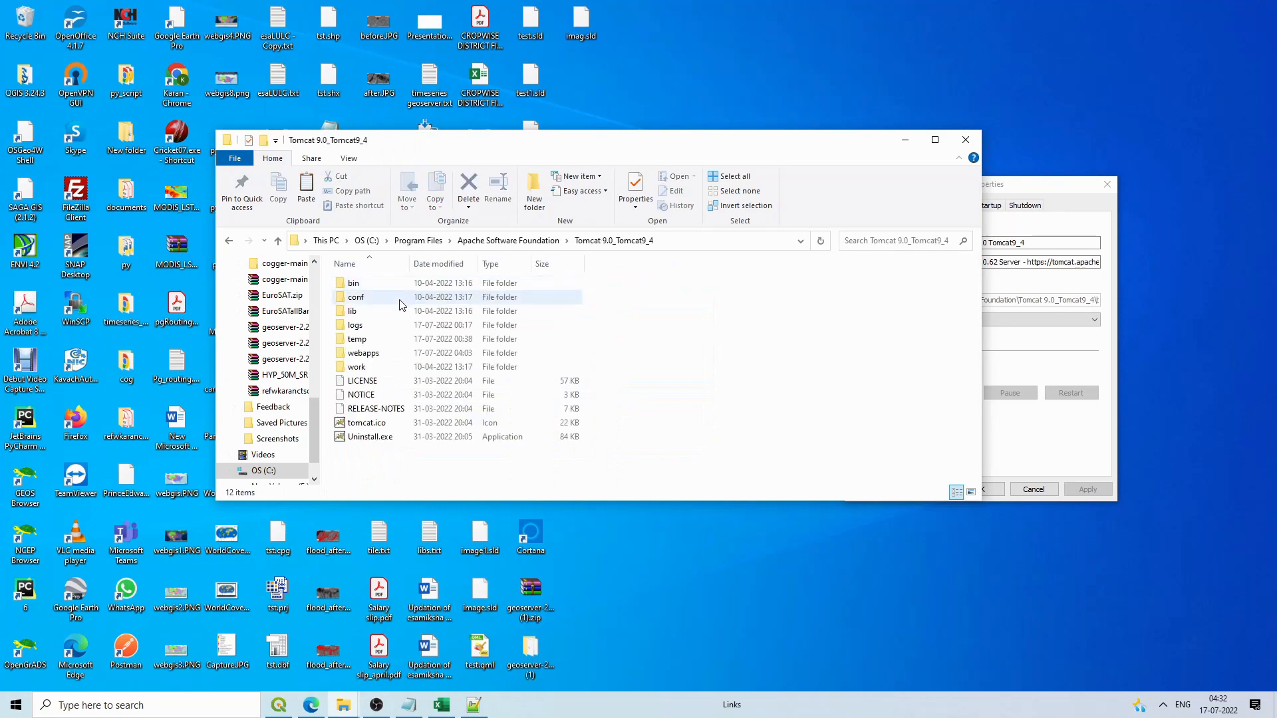
{"action": "left_click", "coordinate": [381, 353]}
{"action": "double_click", "coordinate": [381, 352]}
{"action": "left_click", "coordinate": [935, 139]}
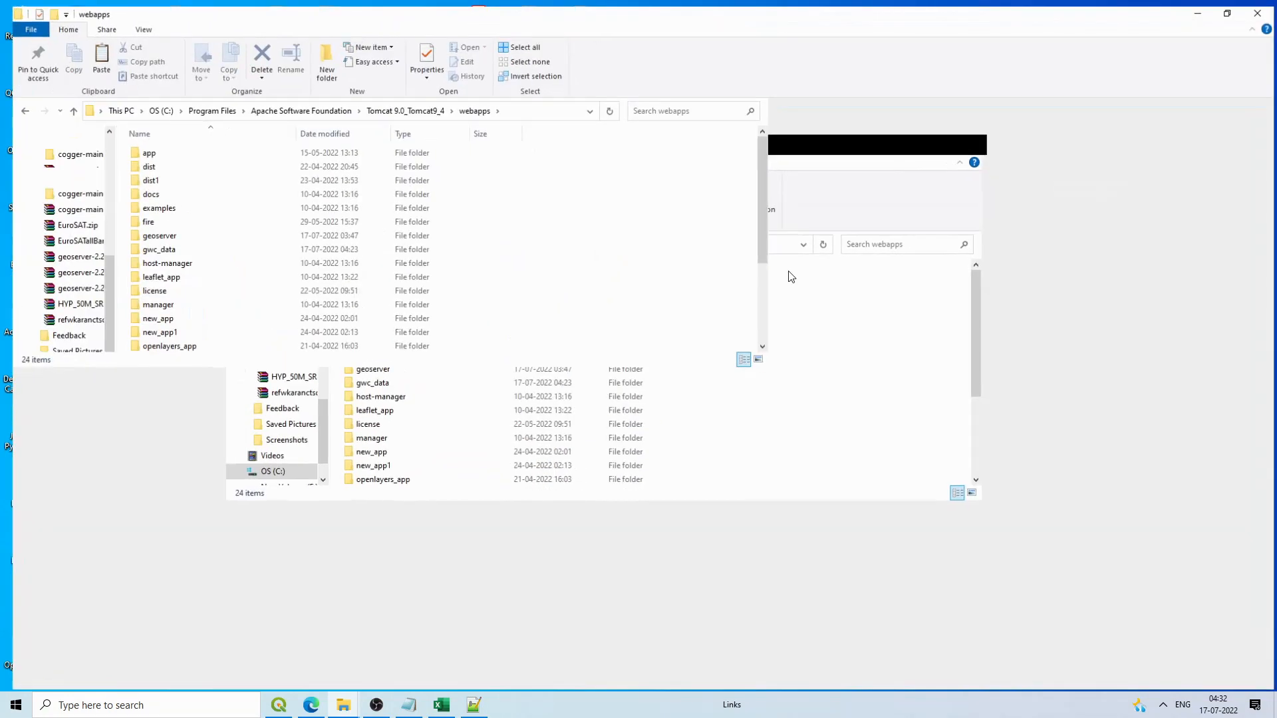
Step: Create a new folder named tile_caching in webapps and open it
{"action": "right_click", "coordinate": [878, 320]}
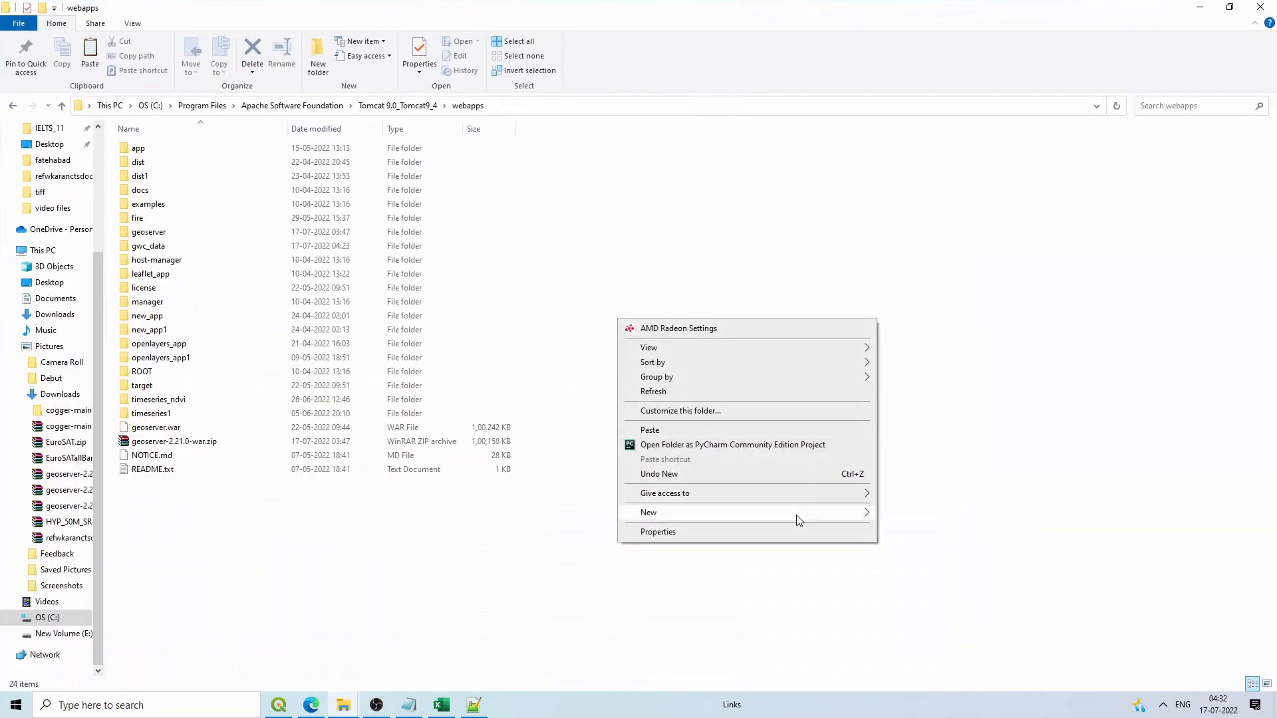
{"action": "mouse_move", "coordinate": [798, 513]}
{"action": "left_click", "coordinate": [924, 516]}
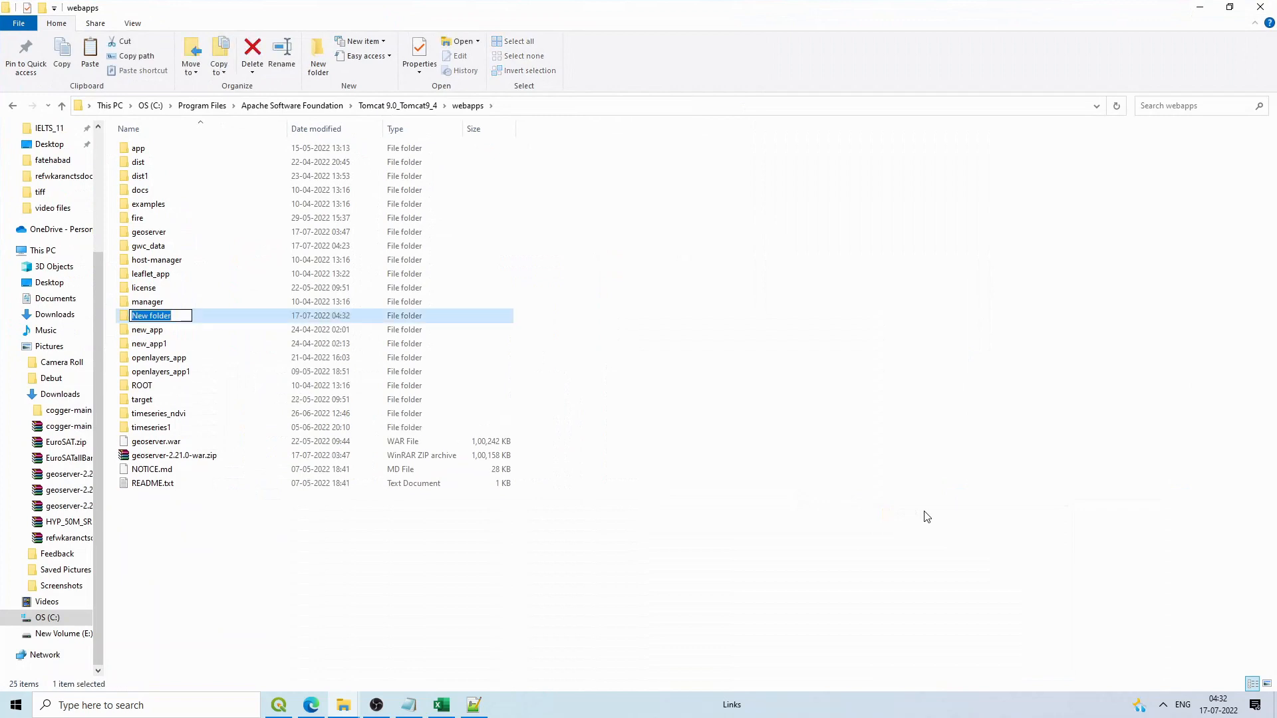
{"action": "type", "text": "tile_caching"}
{"action": "left_click", "coordinate": [205, 314]}
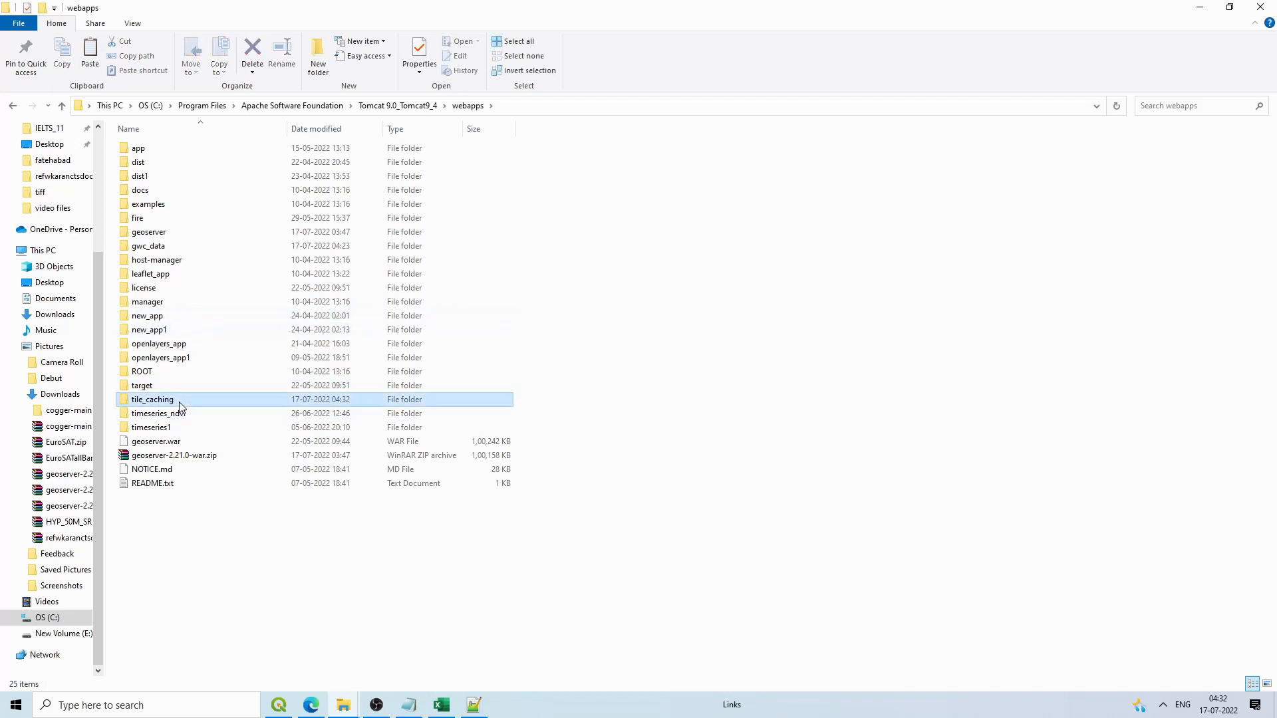
{"action": "double_click", "coordinate": [152, 400]}
{"action": "right_click", "coordinate": [229, 265]}
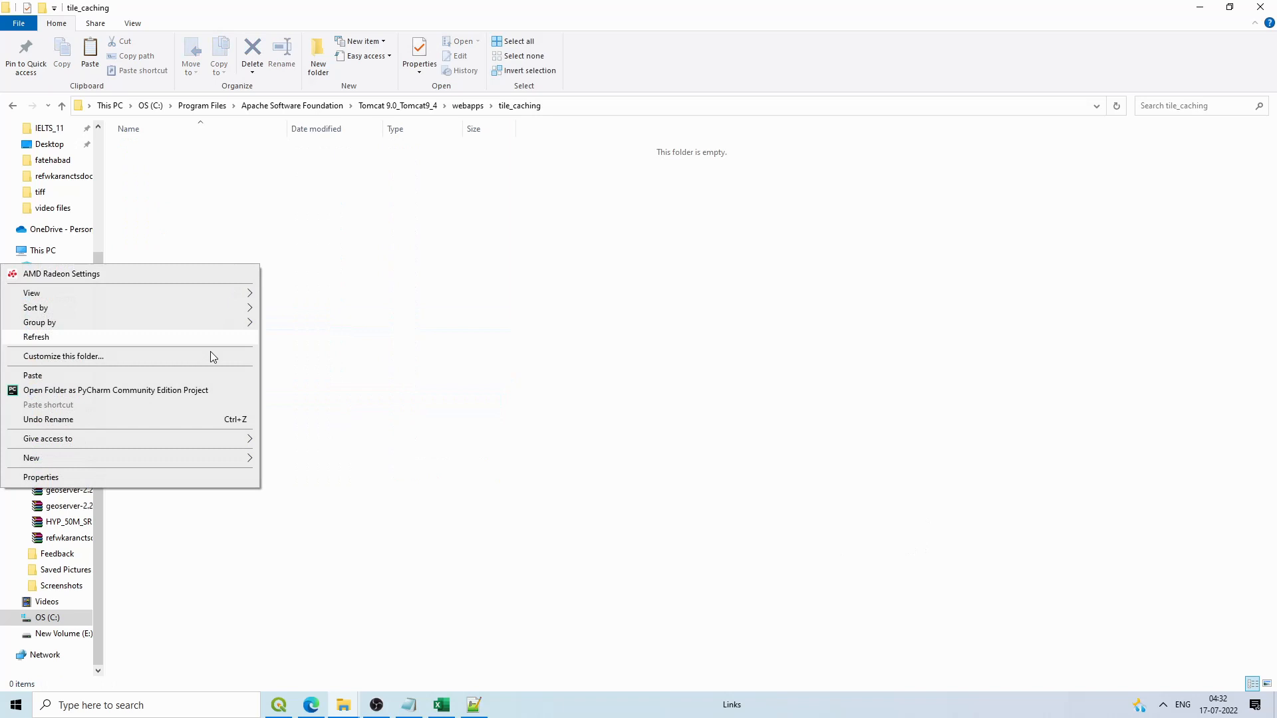
{"action": "left_click", "coordinate": [426, 472]}
{"action": "left_click", "coordinate": [141, 709]}
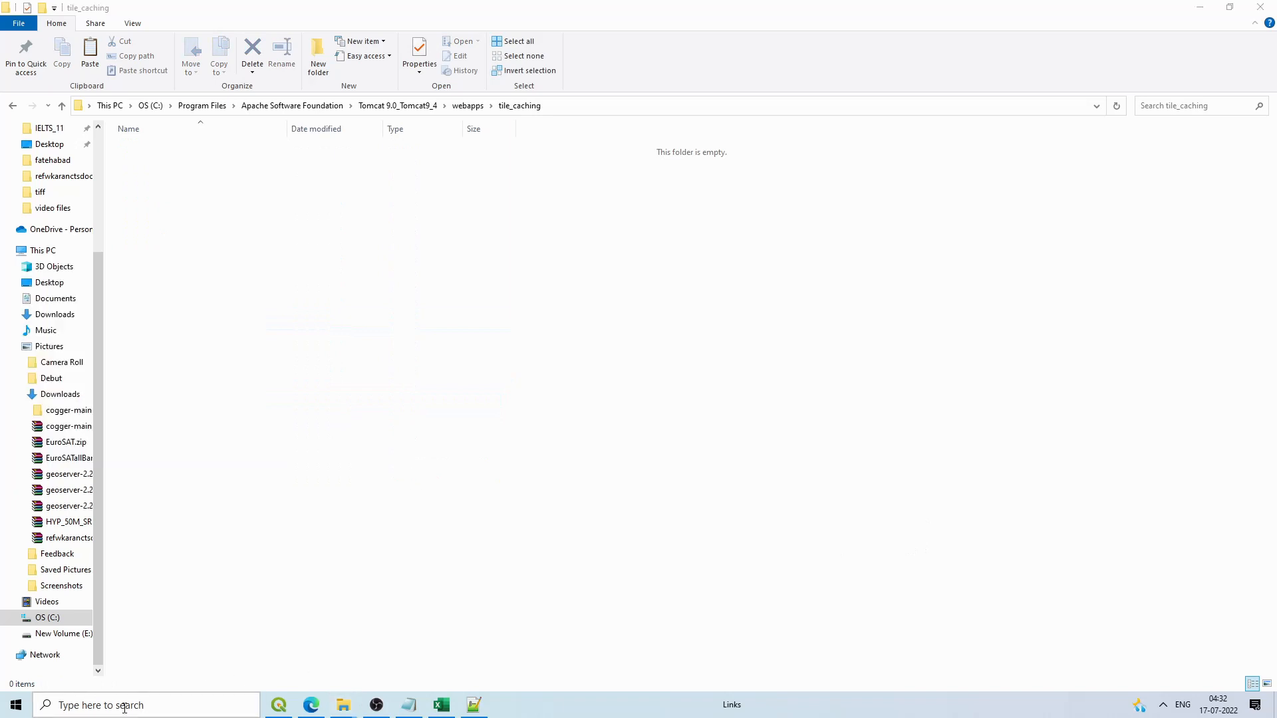
Step: Launch Visual Studio Code via a 'vsc' search and open the pasted tile_caching path as a folder
{"action": "type", "text": "sc"}
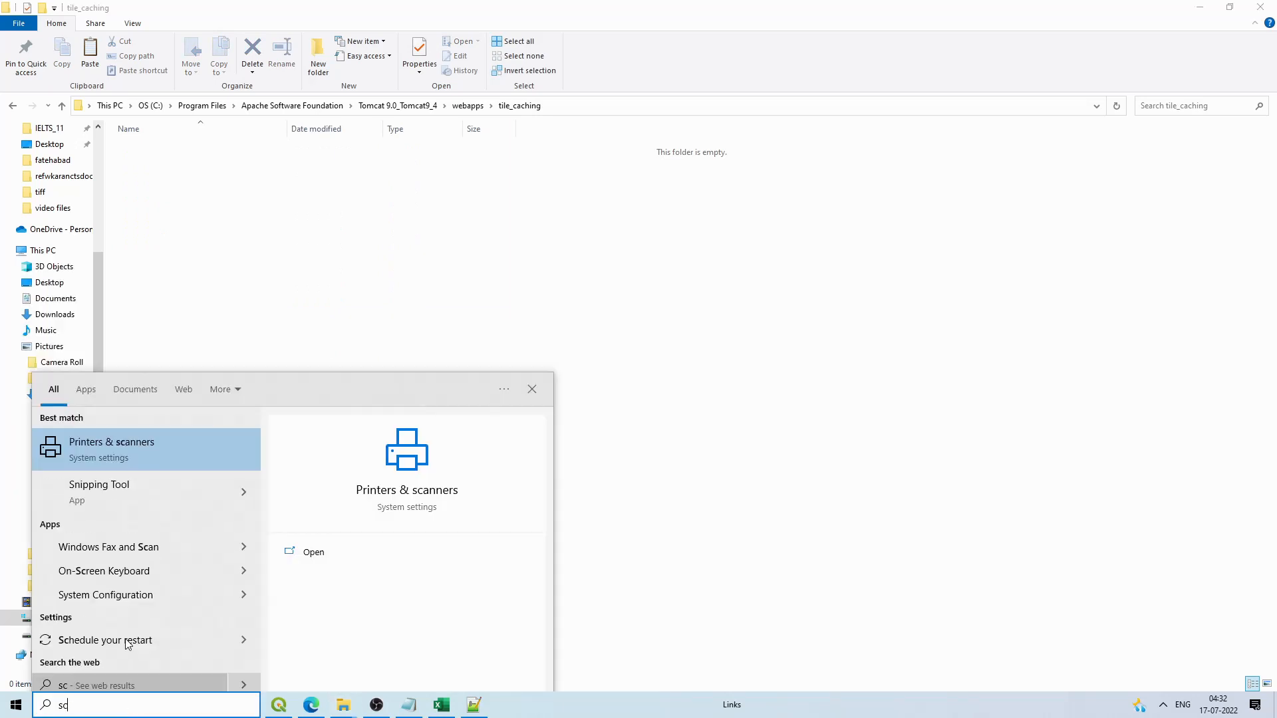
{"action": "key", "text": "BackSpace"}
{"action": "key", "text": "BackSpace"}
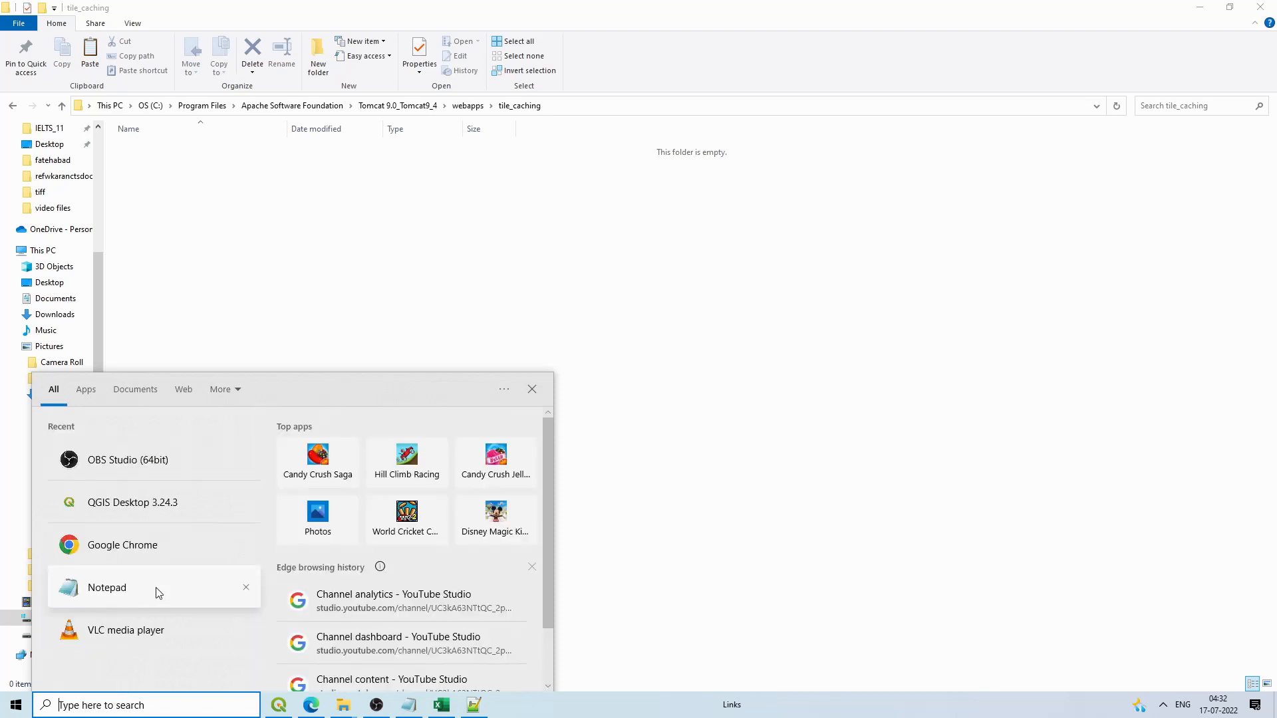
{"action": "type", "text": "vsc"}
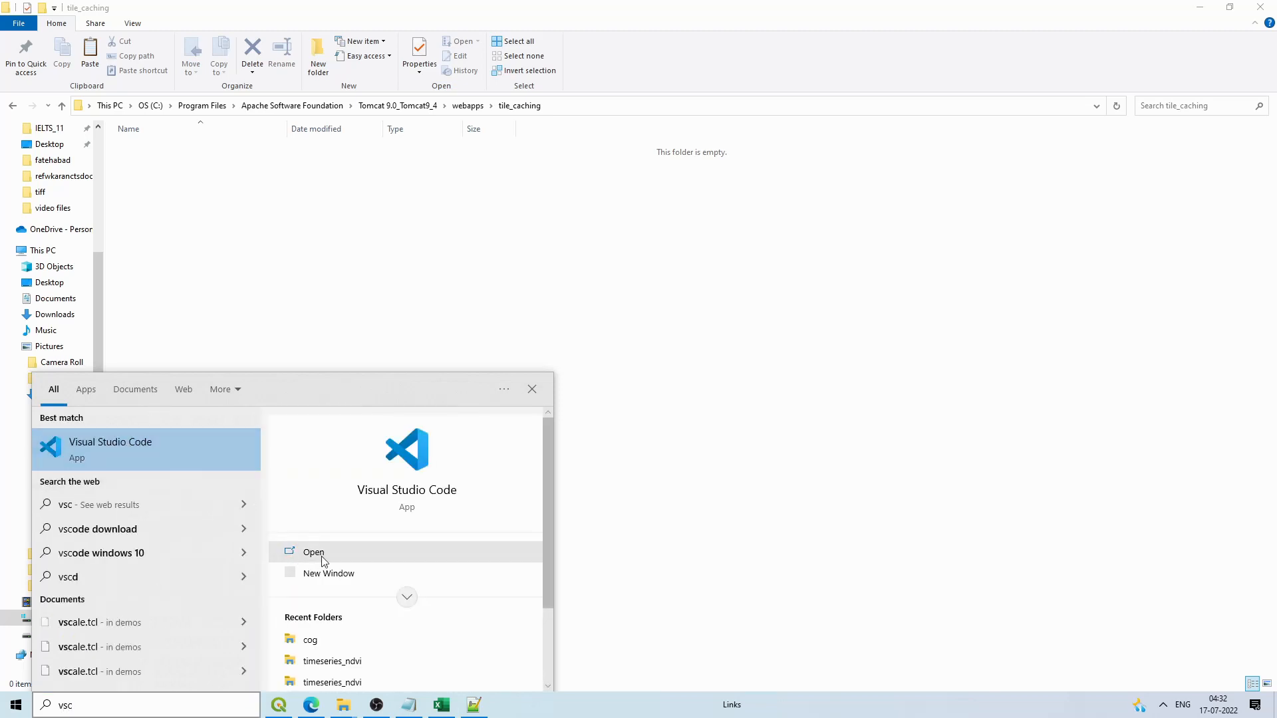
{"action": "left_click", "coordinate": [318, 557]}
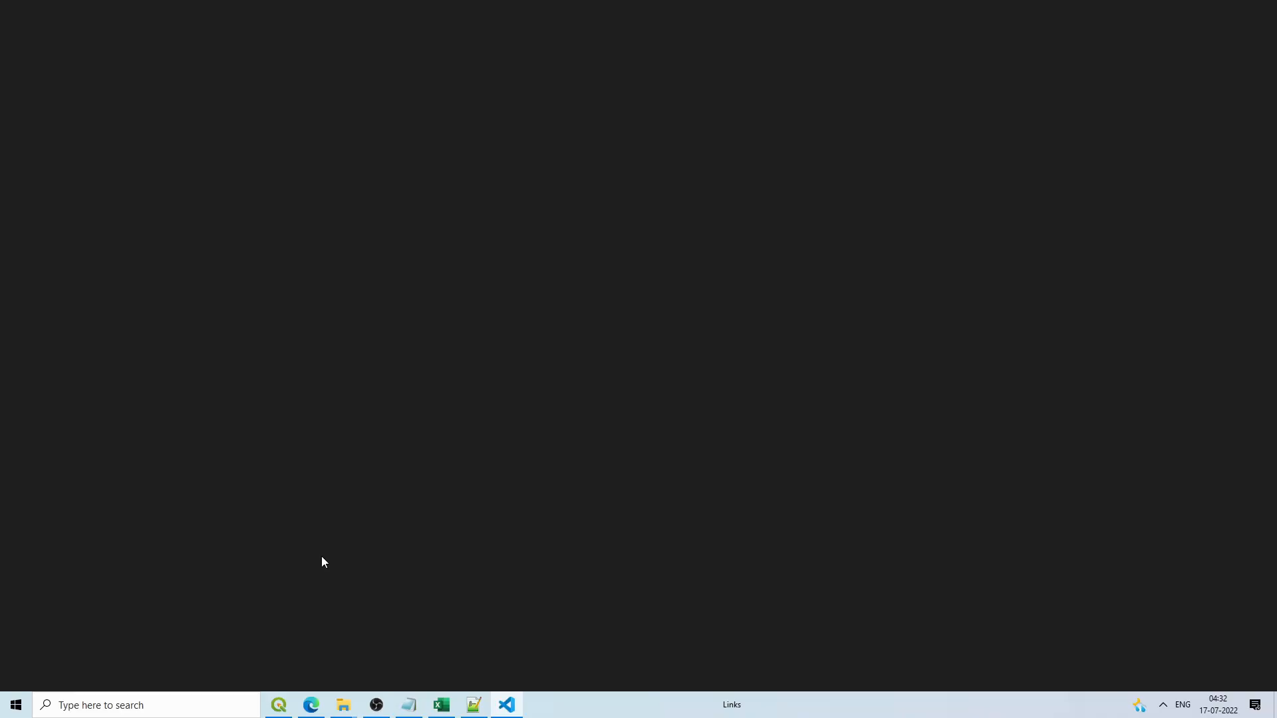
{"action": "mouse_move", "coordinate": [523, 699]}
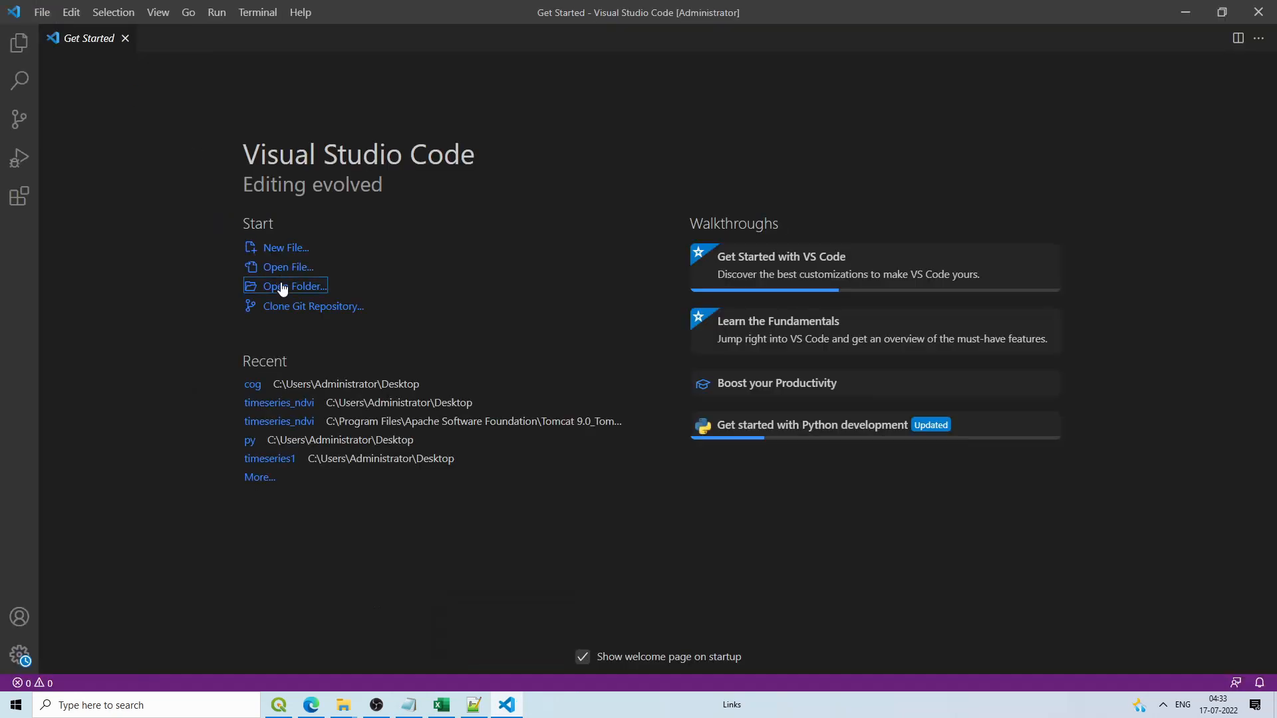
{"action": "left_click", "coordinate": [282, 287]}
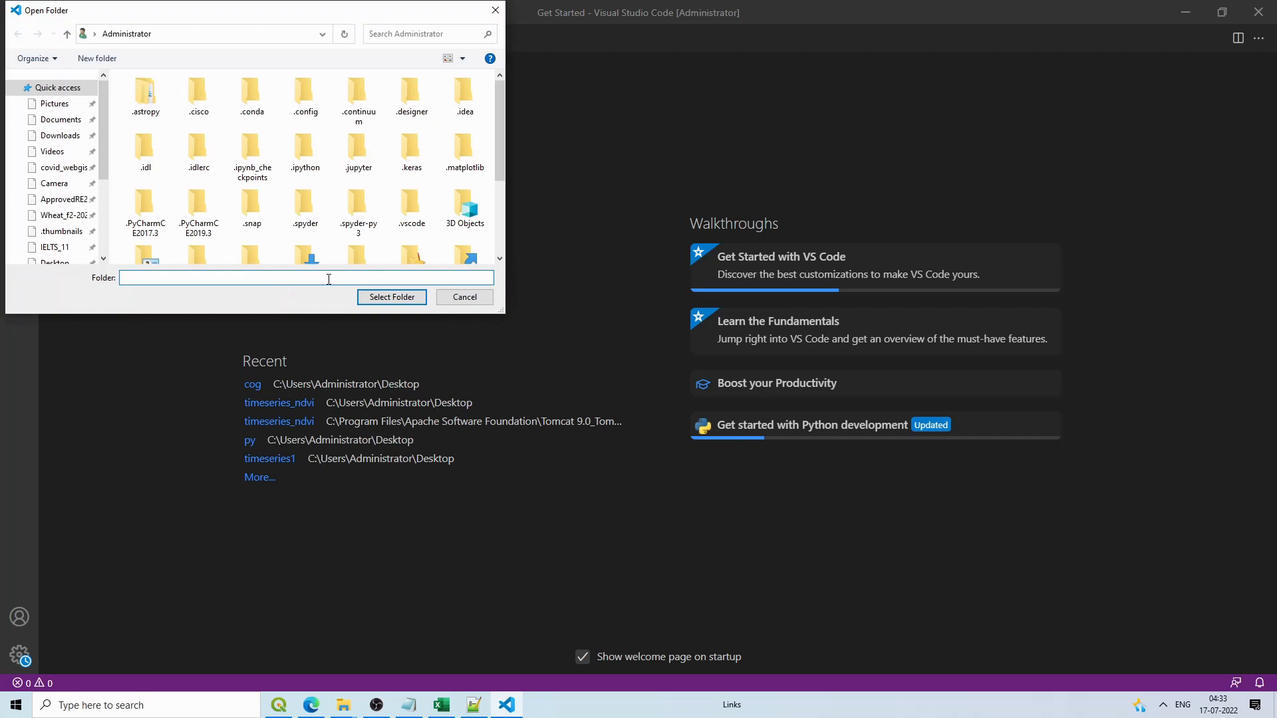
{"action": "key", "text": "ctrl+v"}
{"action": "key", "text": "ctrl+a"}
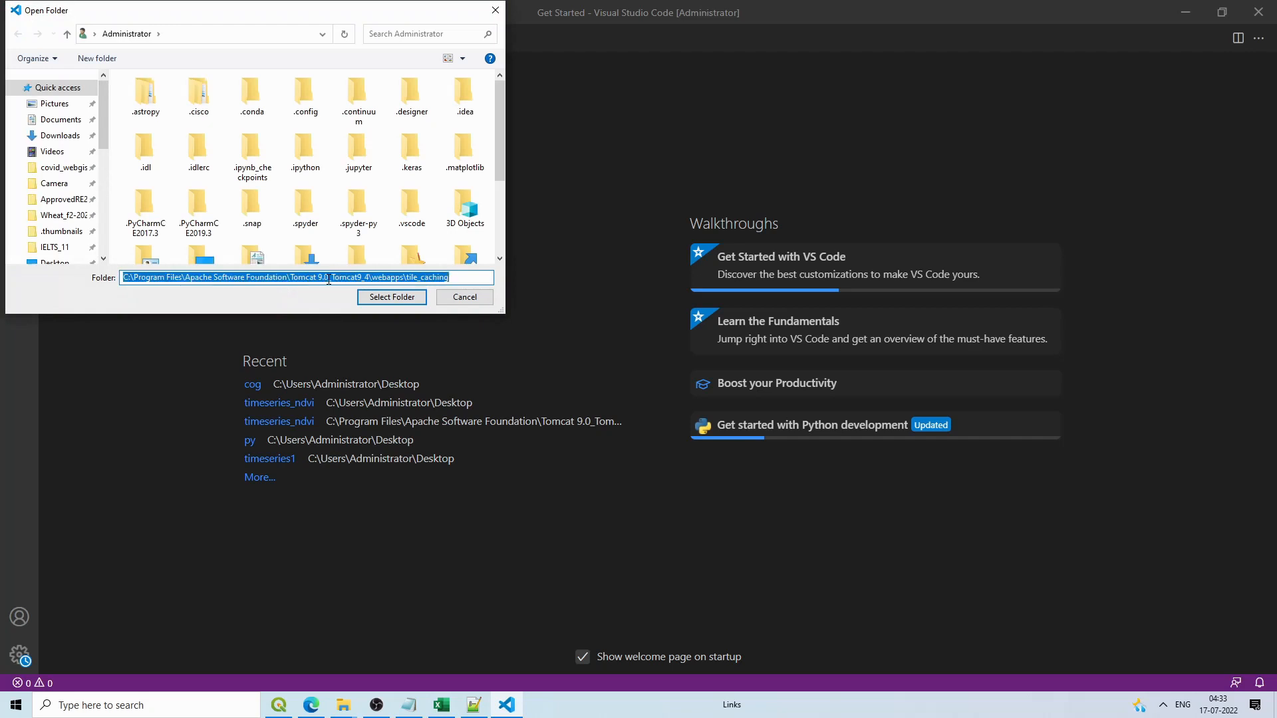
{"action": "left_click", "coordinate": [384, 297]}
{"action": "left_click", "coordinate": [391, 298]}
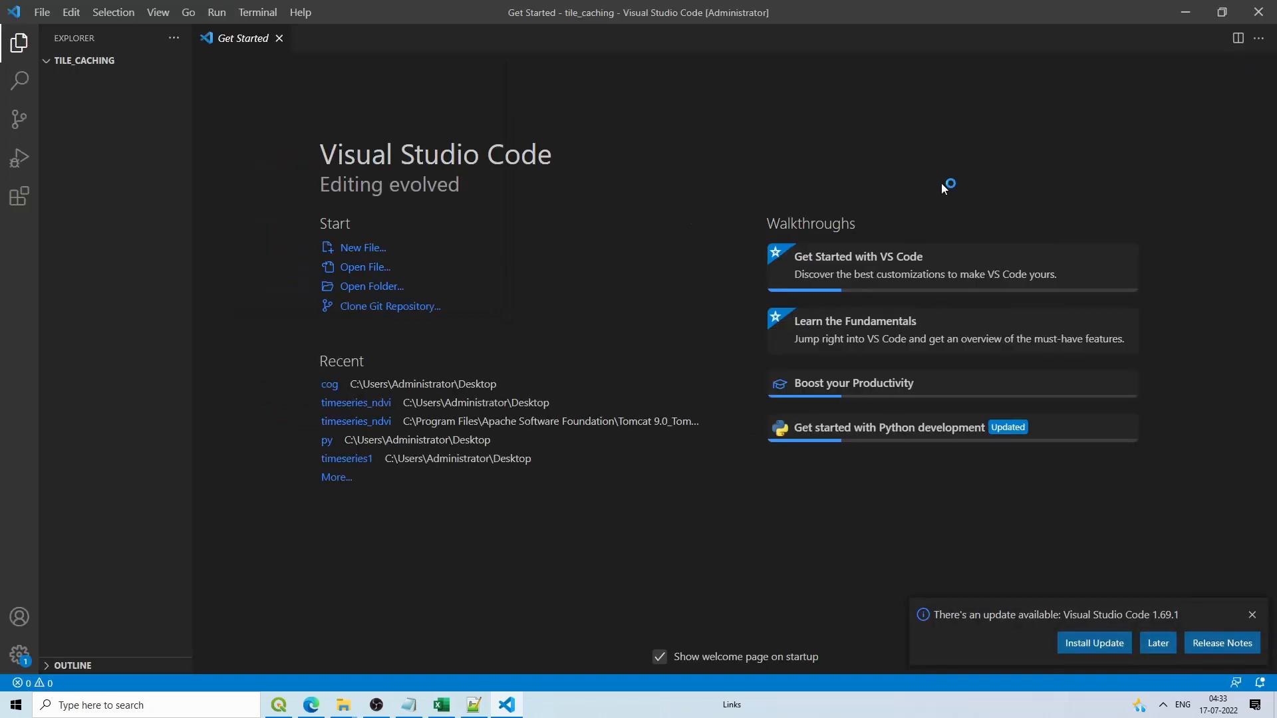
Step: Zoom in the editor and create index.html and index.js in tile_caching
{"action": "key", "text": "ctrl+equal"}
{"action": "left_click", "coordinate": [80, 74]}
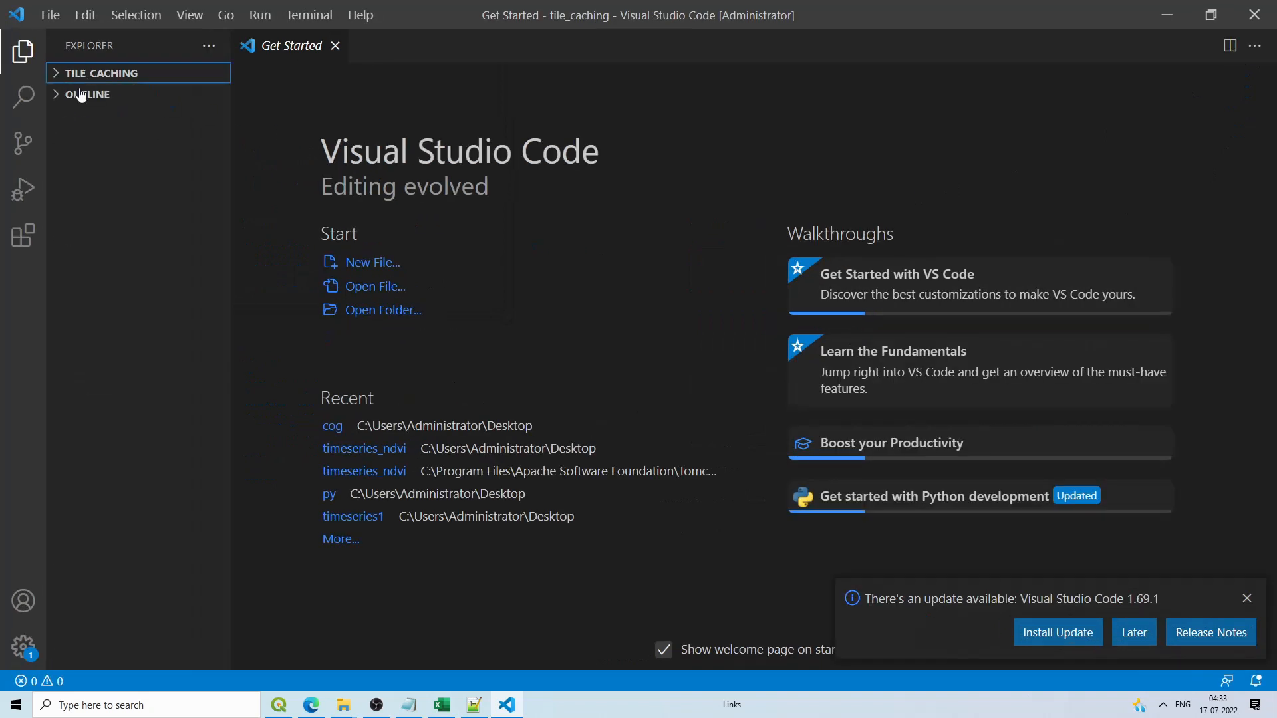
{"action": "left_click", "coordinate": [79, 75]}
{"action": "left_click", "coordinate": [151, 77]}
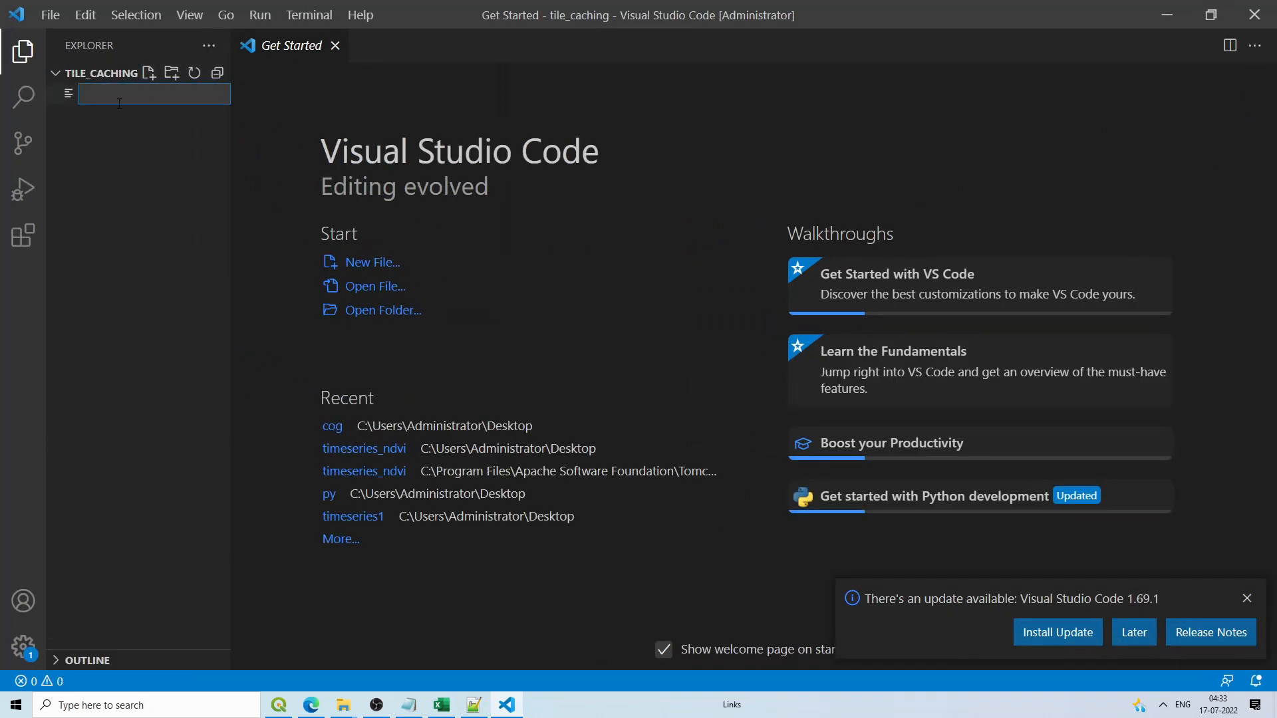
{"action": "type", "text": "index.html"}
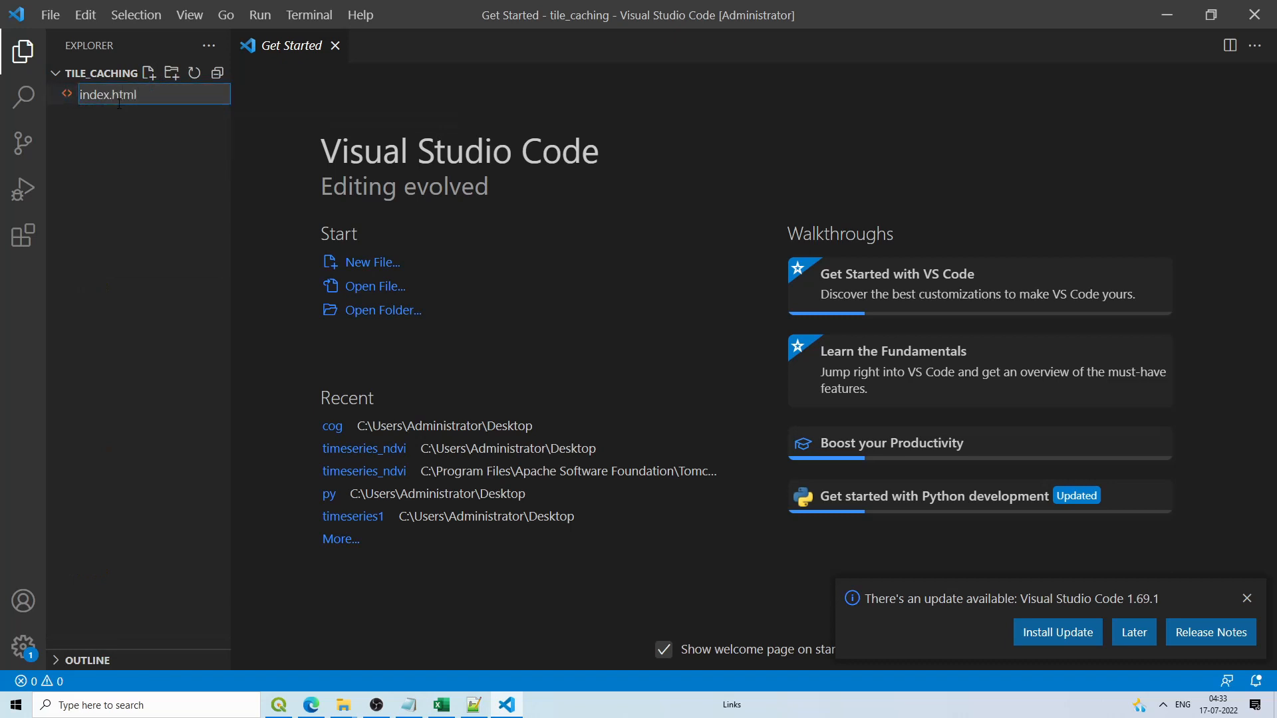
{"action": "key", "text": "Return"}
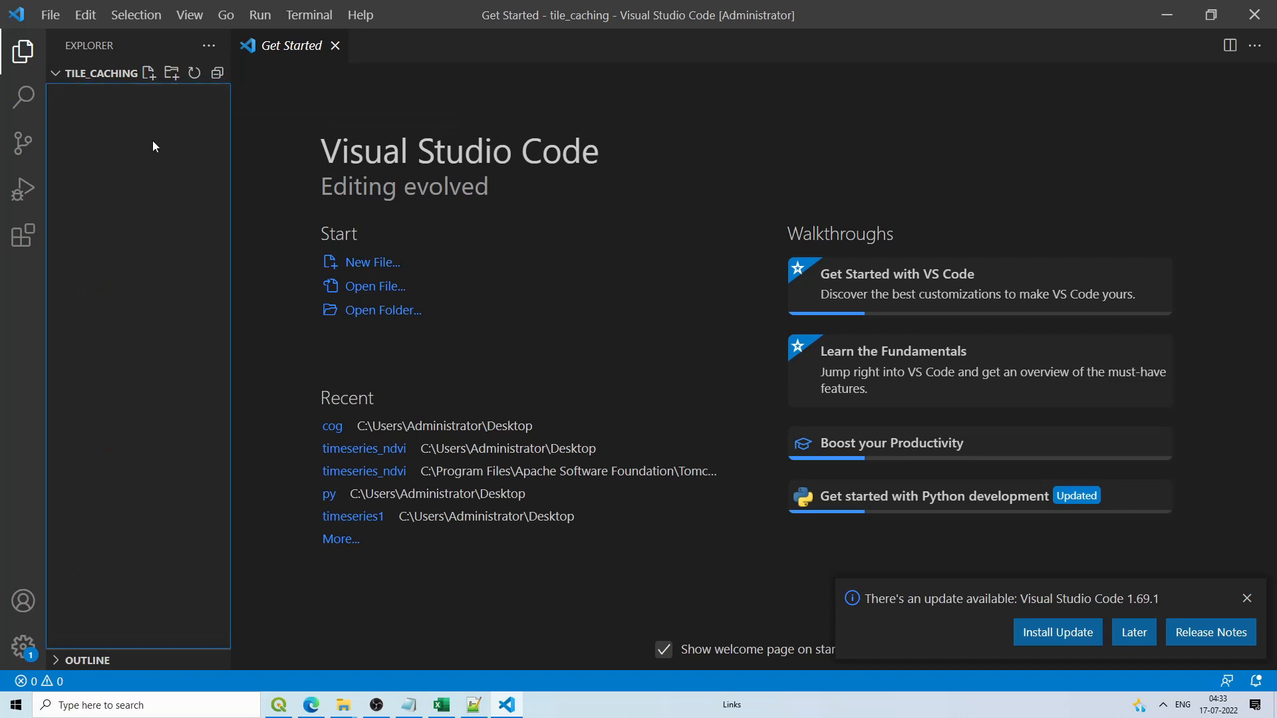
{"action": "left_click", "coordinate": [149, 73]}
{"action": "type", "text": "in"}
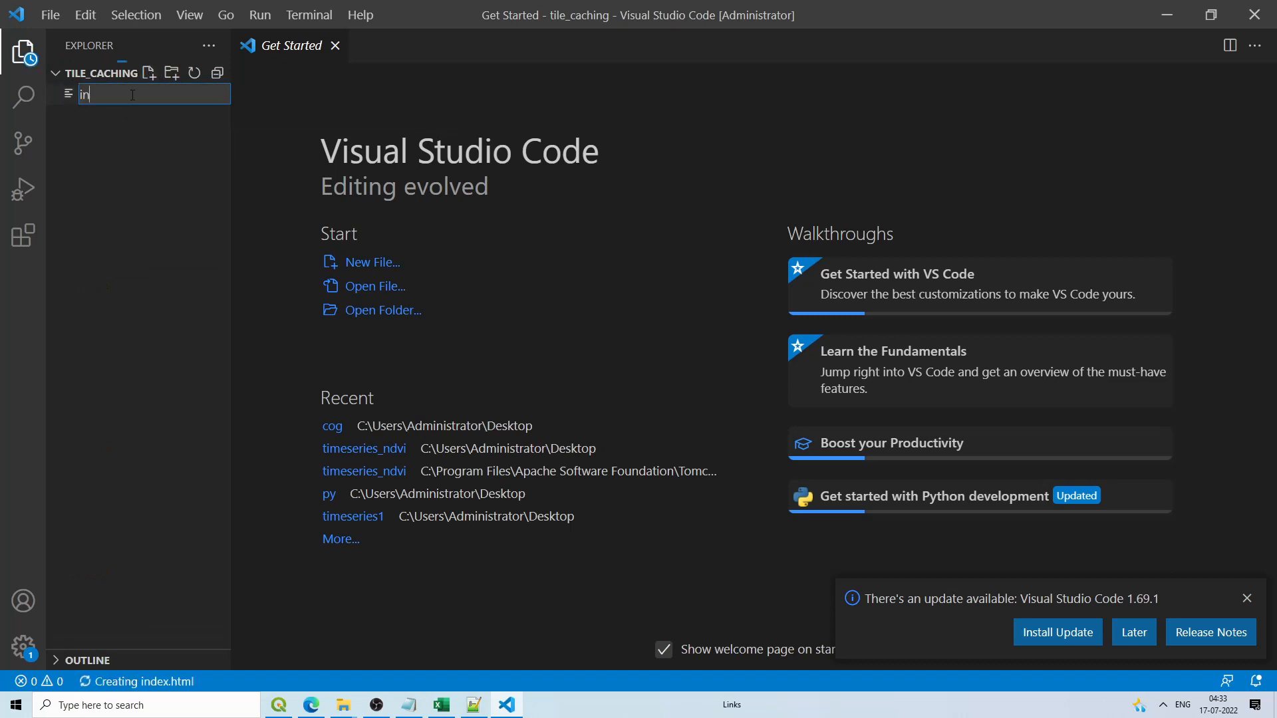
{"action": "type", "text": "dex.js"}
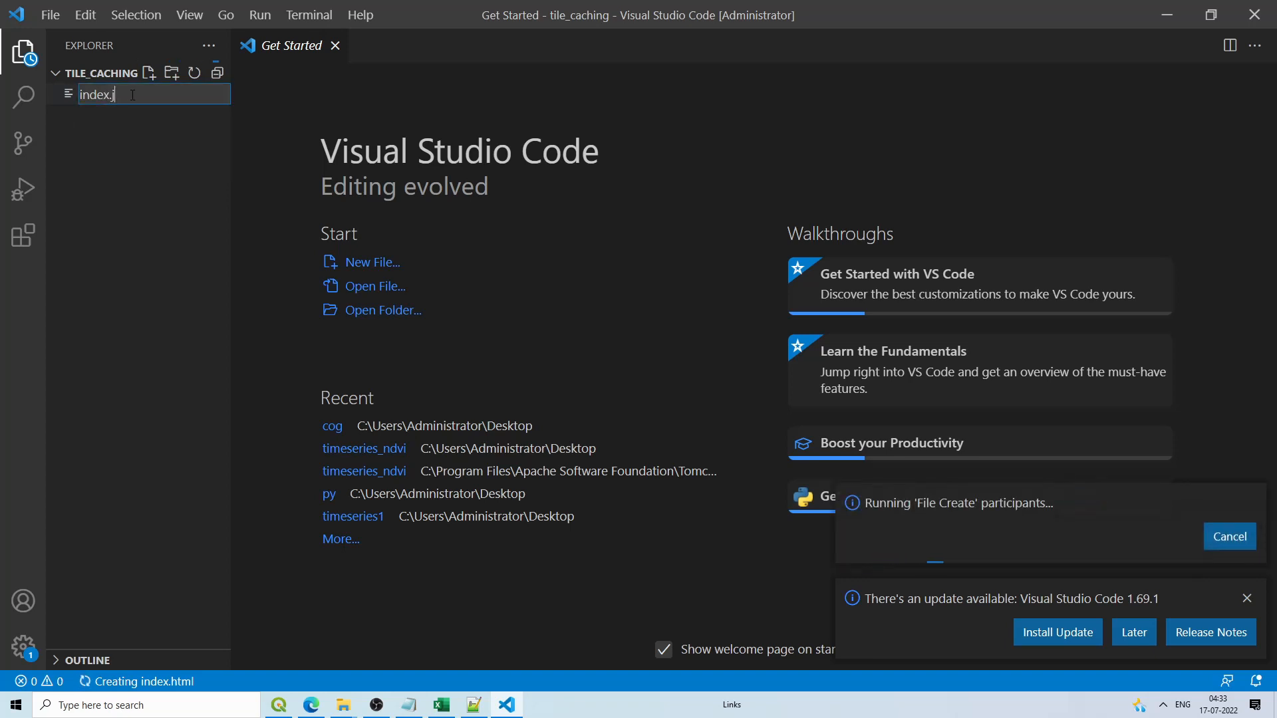
{"action": "left_click", "coordinate": [130, 127]}
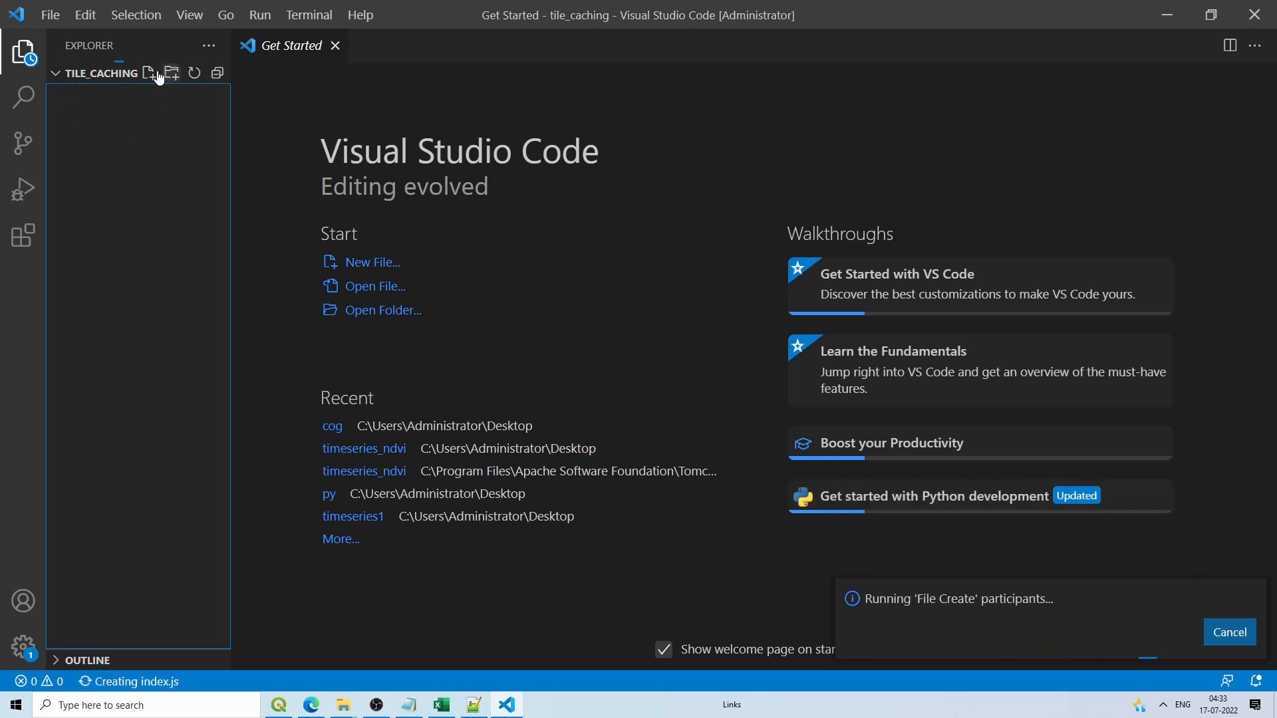
Step: Delete stray text from index.js and create the stye.css stylesheet file
{"action": "left_click", "coordinate": [149, 72]}
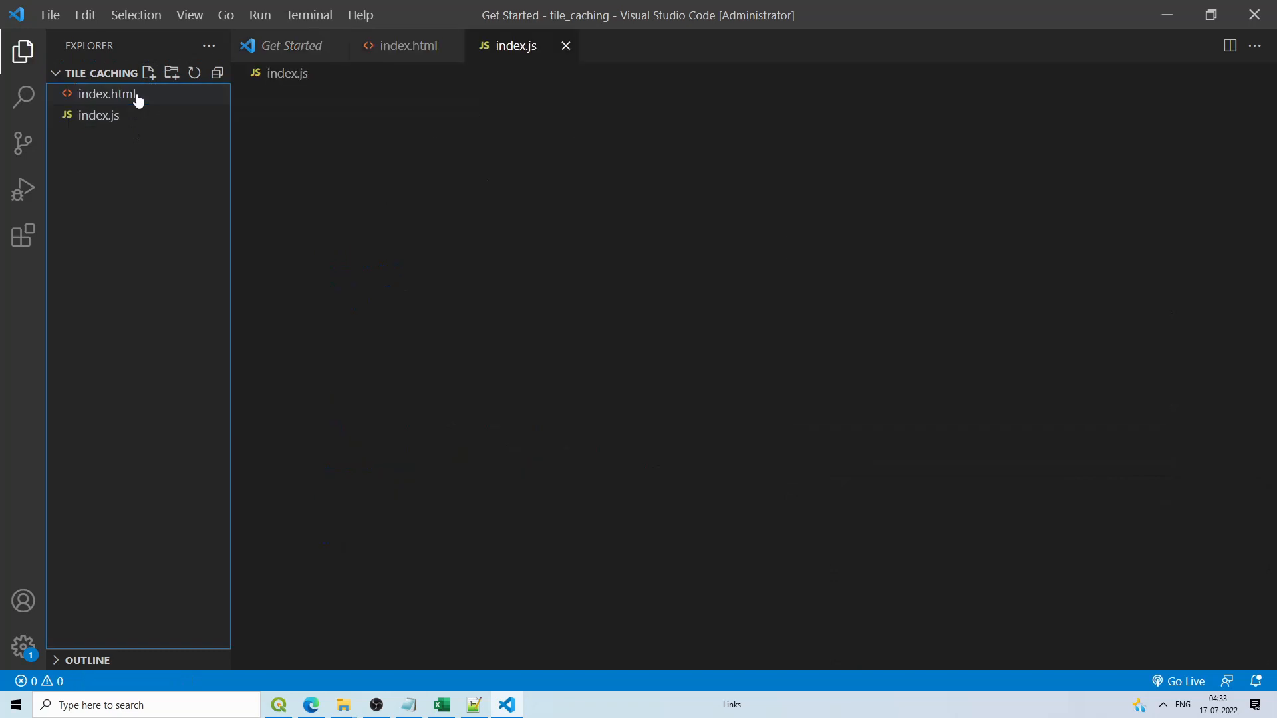
{"action": "type", "text": "style.ss"}
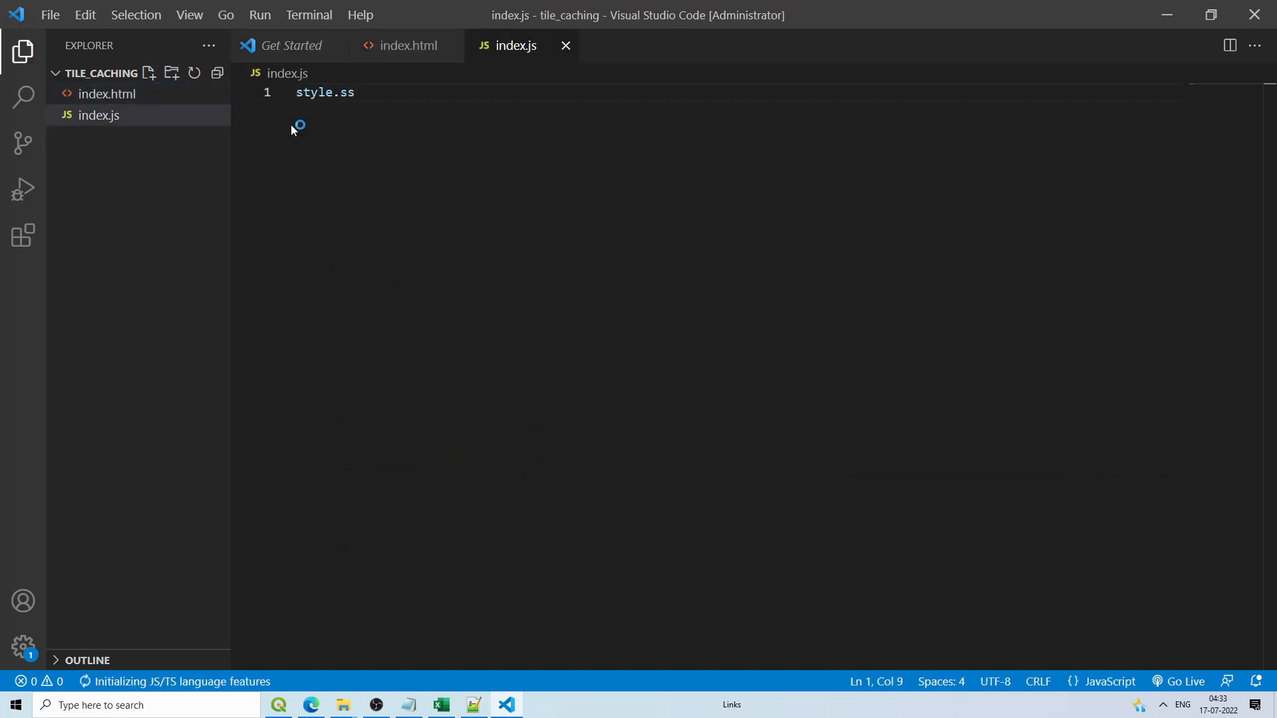
{"action": "left_click_drag", "start_coordinate": [357, 92], "coordinate": [294, 91]}
{"action": "key", "text": "BackSpace"}
{"action": "left_click", "coordinate": [149, 73]}
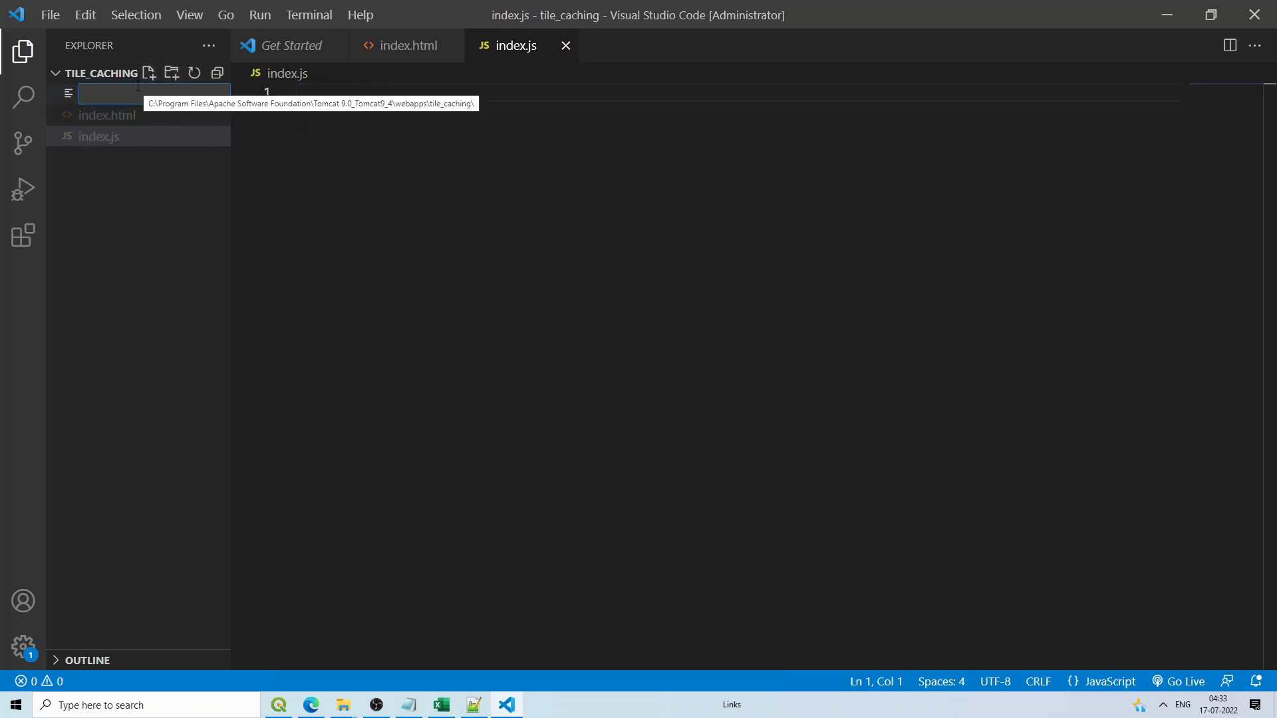
{"action": "type", "text": "stye.s"}
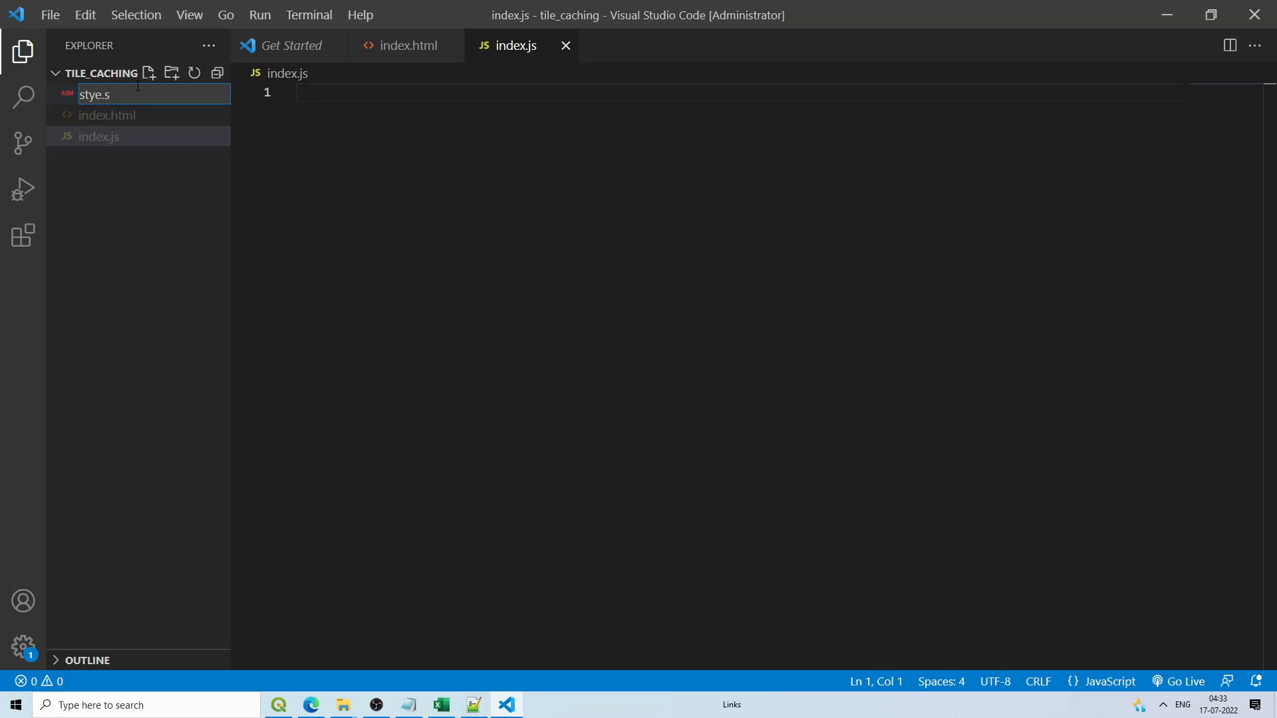
{"action": "key", "text": "BackSpace"}
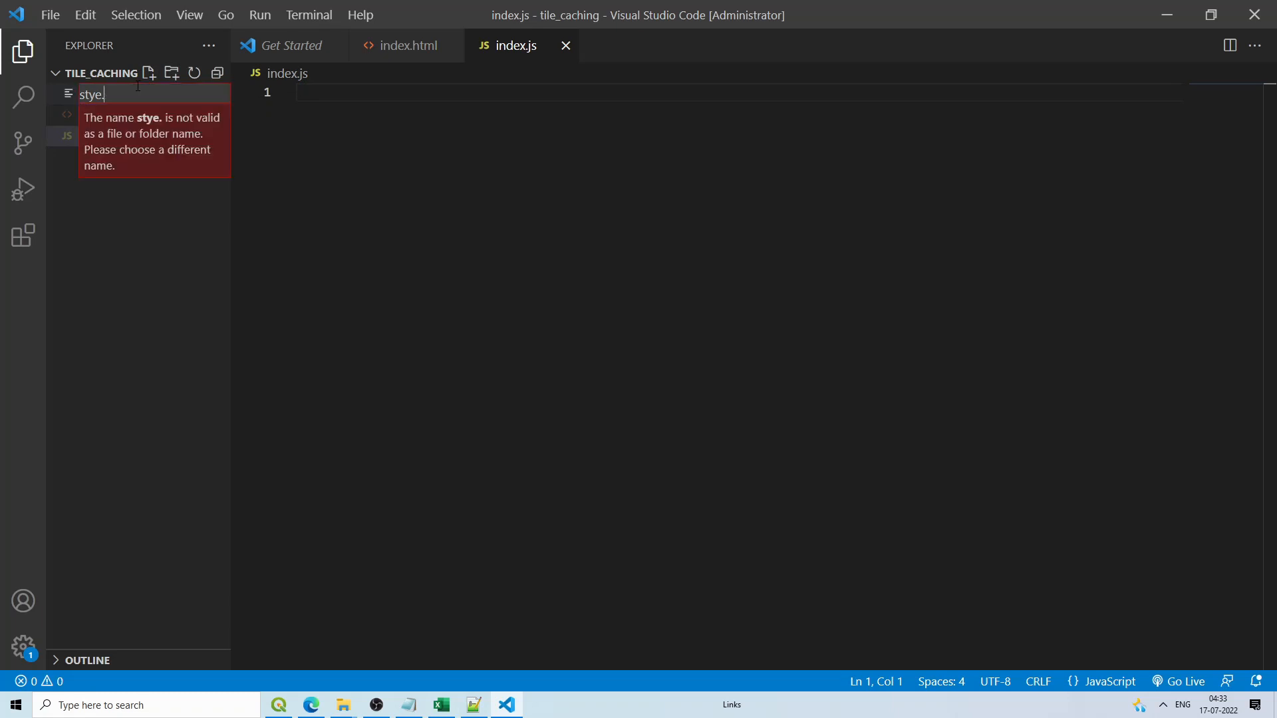
{"action": "type", "text": "css"}
{"action": "key", "text": "Return"}
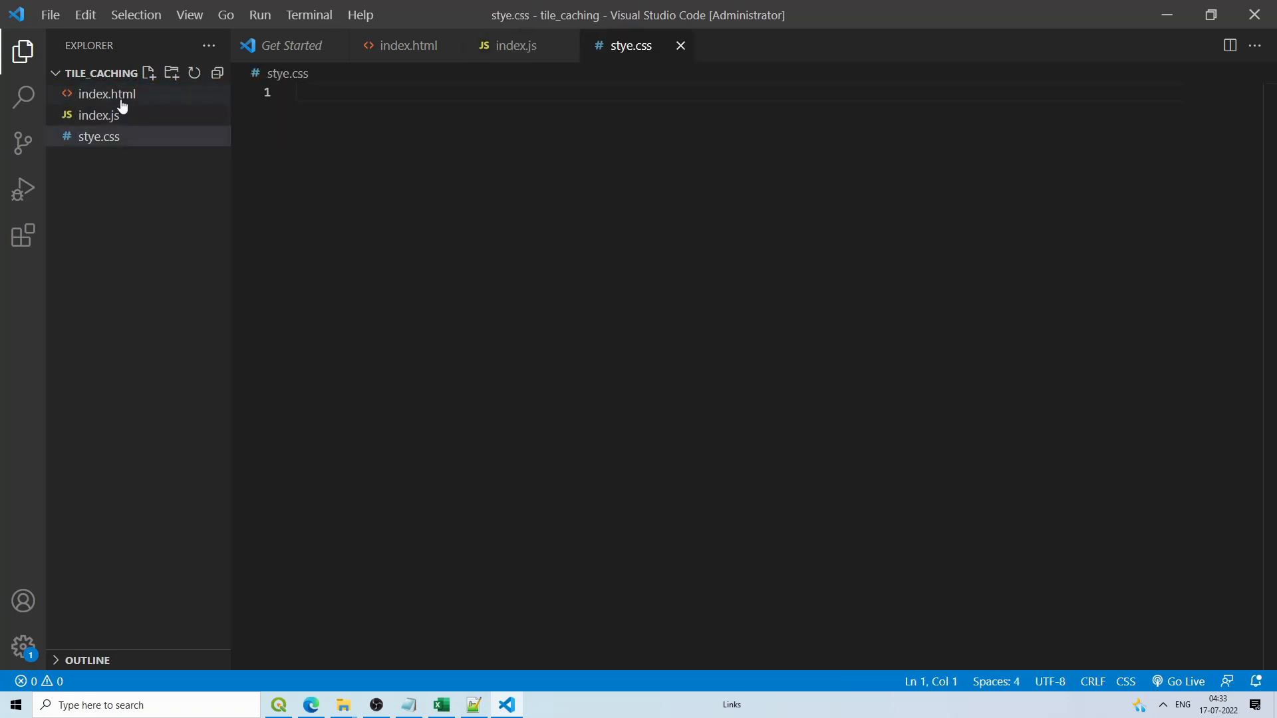
{"action": "left_click", "coordinate": [121, 101]}
Step: Insert the HTML5 Emmet boilerplate into index.html and set its title to tile_caching
{"action": "left_click", "coordinate": [326, 101]}
{"action": "type", "text": "ht"}
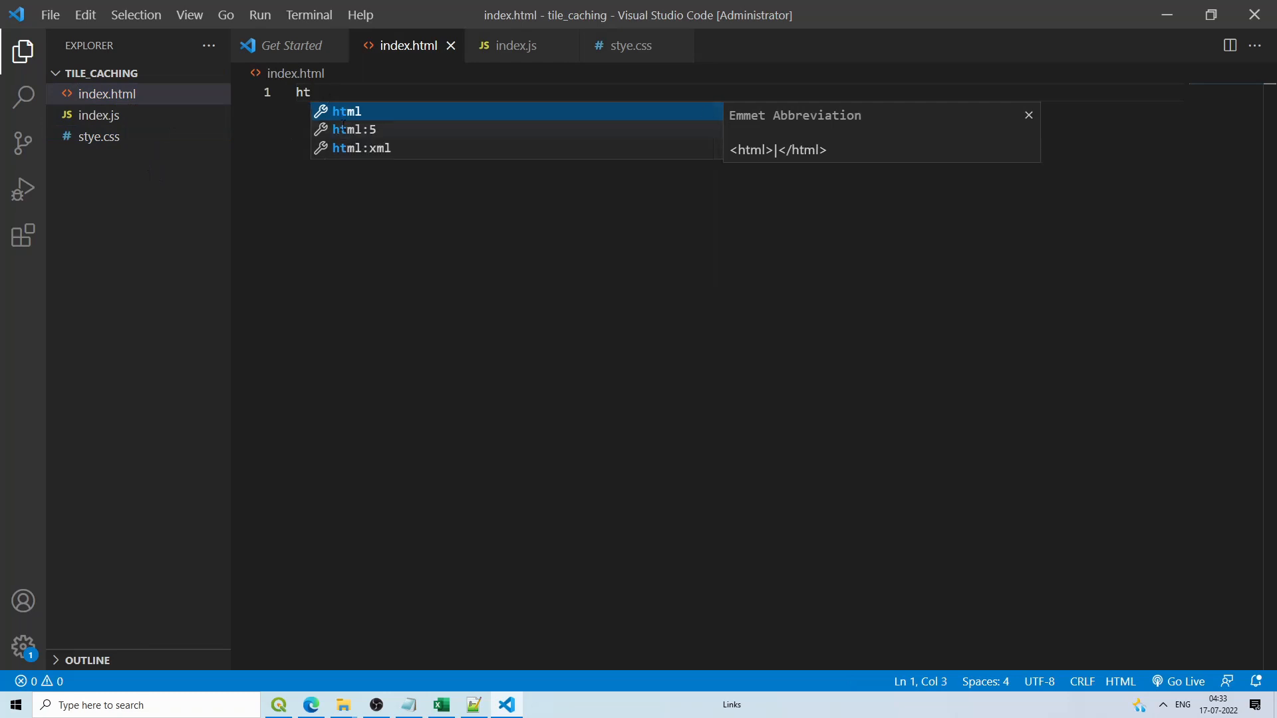
{"action": "left_click", "coordinate": [346, 129]}
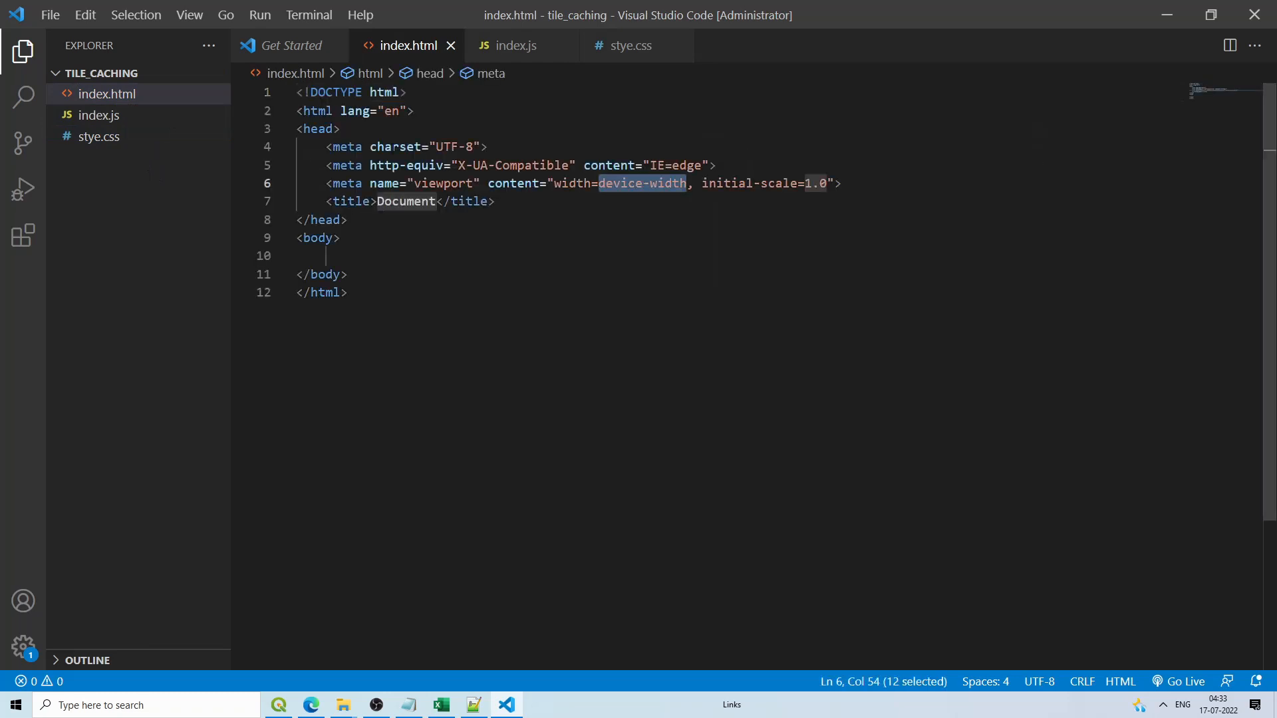
{"action": "double_click", "coordinate": [411, 201]}
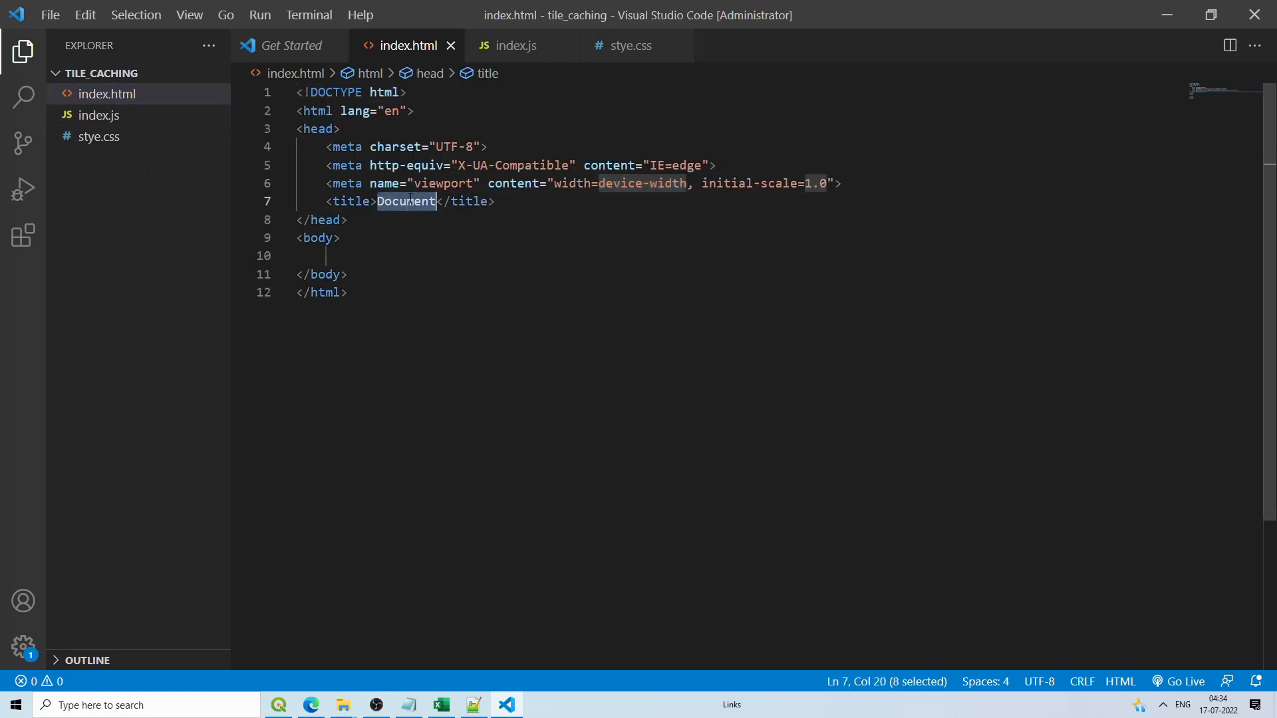
{"action": "type", "text": "tile"}
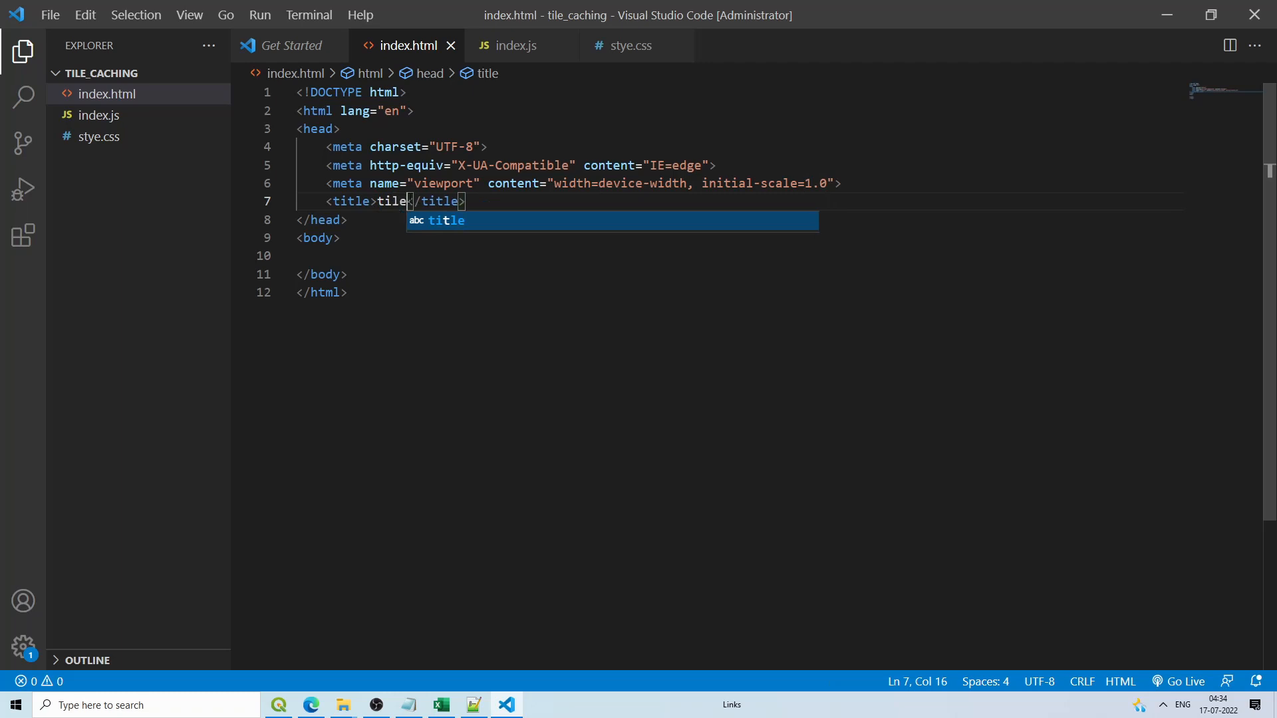
{"action": "type", "text": "_cachi"}
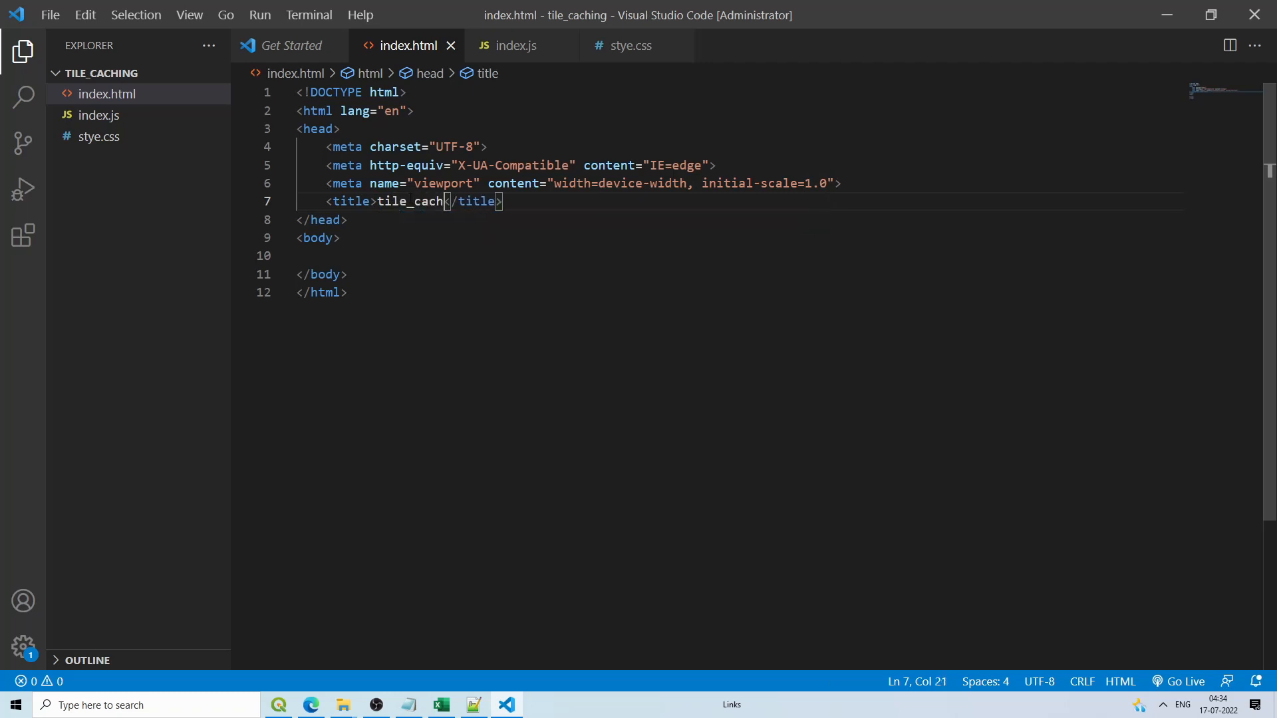
{"action": "type", "text": "ng"}
Step: Begin a div with id="map" inside the body
{"action": "left_click", "coordinate": [426, 274]}
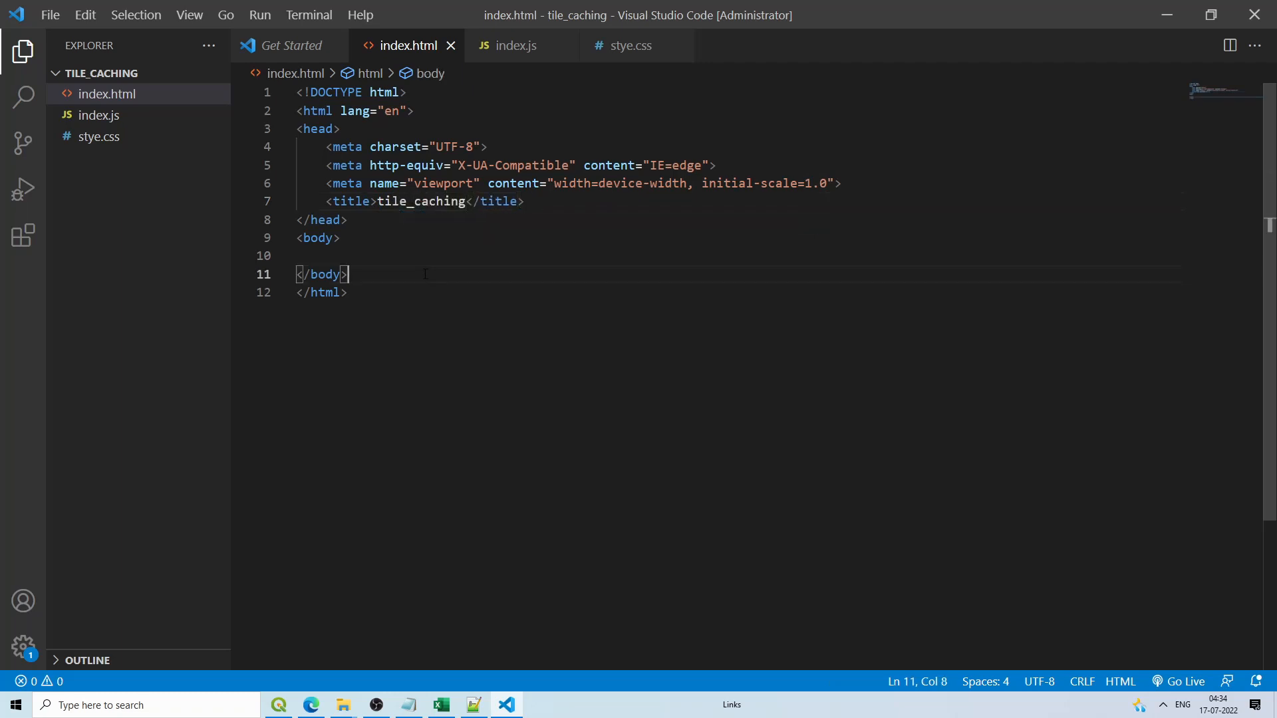
{"action": "left_click", "coordinate": [342, 257]}
{"action": "type", "text": "<dic"}
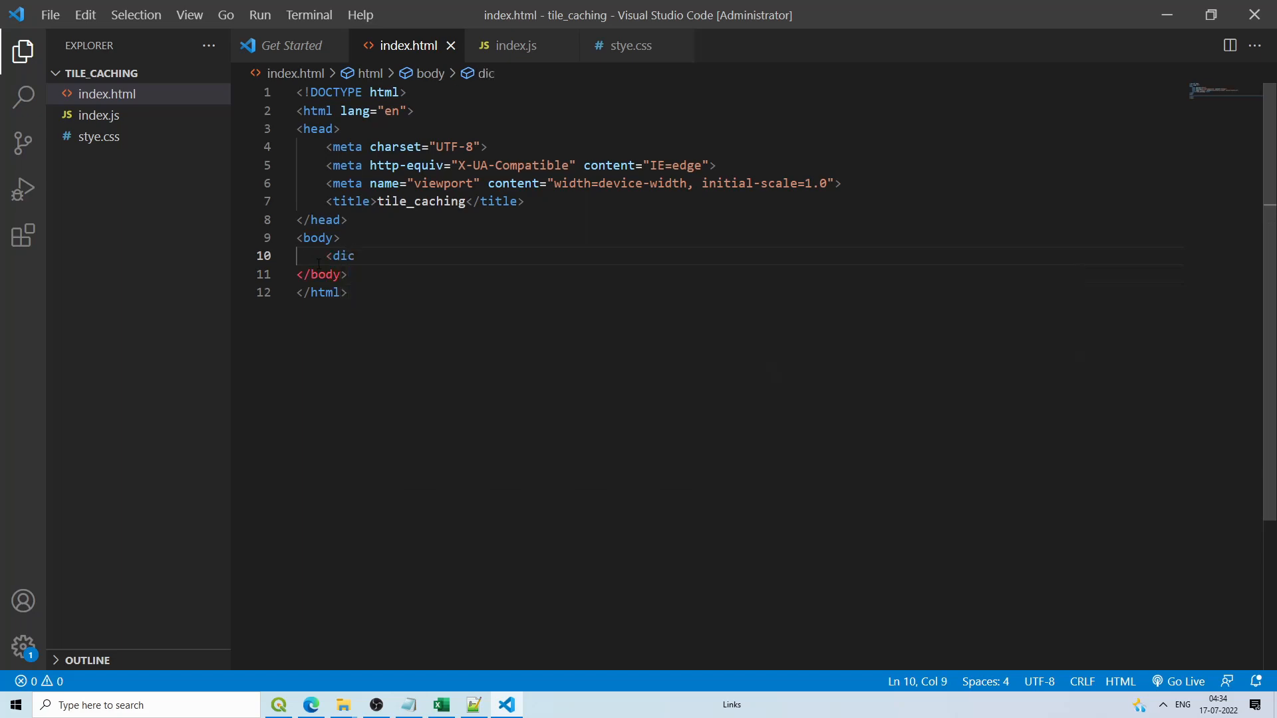
{"action": "key", "text": "BackSpace"}
{"action": "type", "text": "v></div>"}
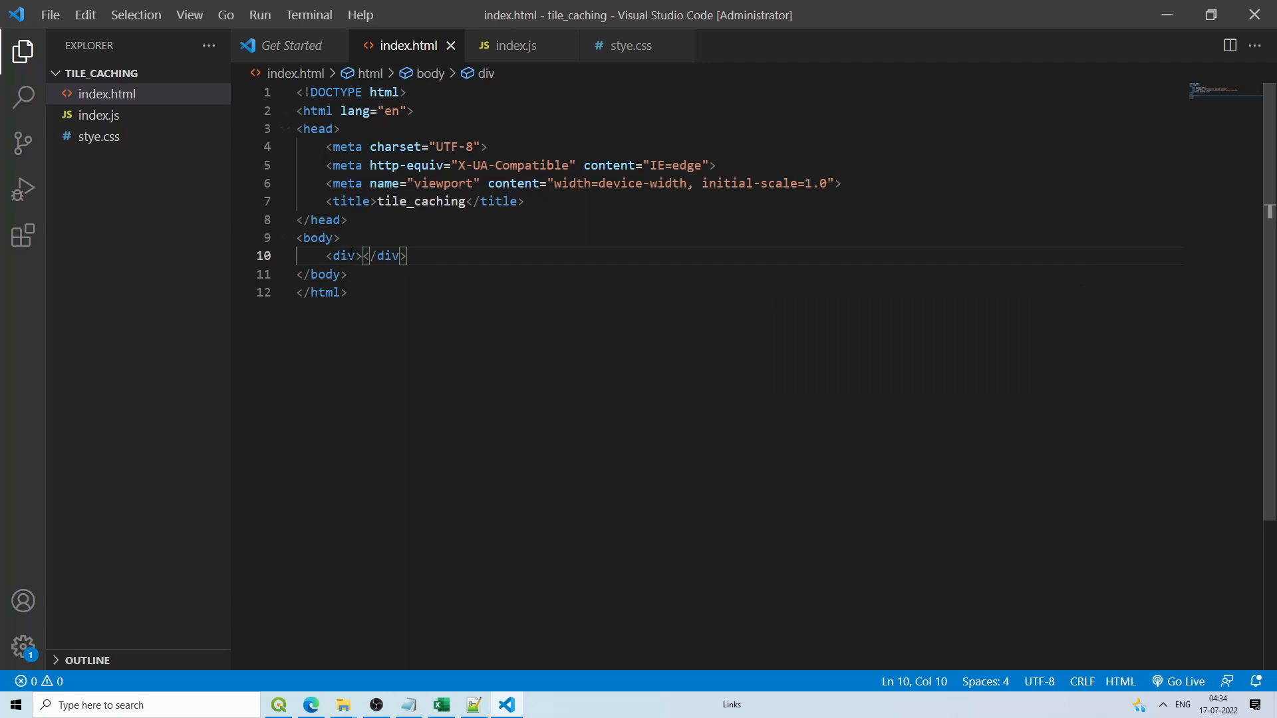
{"action": "key", "text": "Left"}
{"action": "type", "text": "id="}
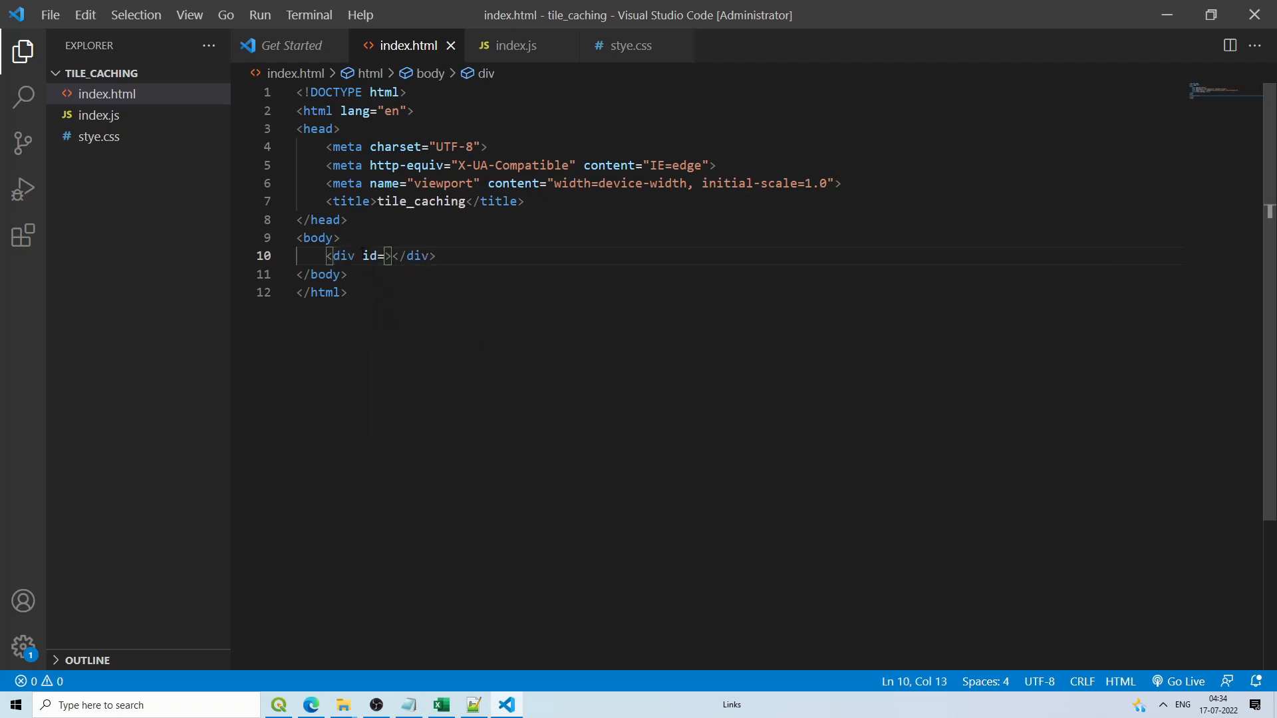
{"action": "type", "text": "\""}
{"action": "type", "text": "map"}
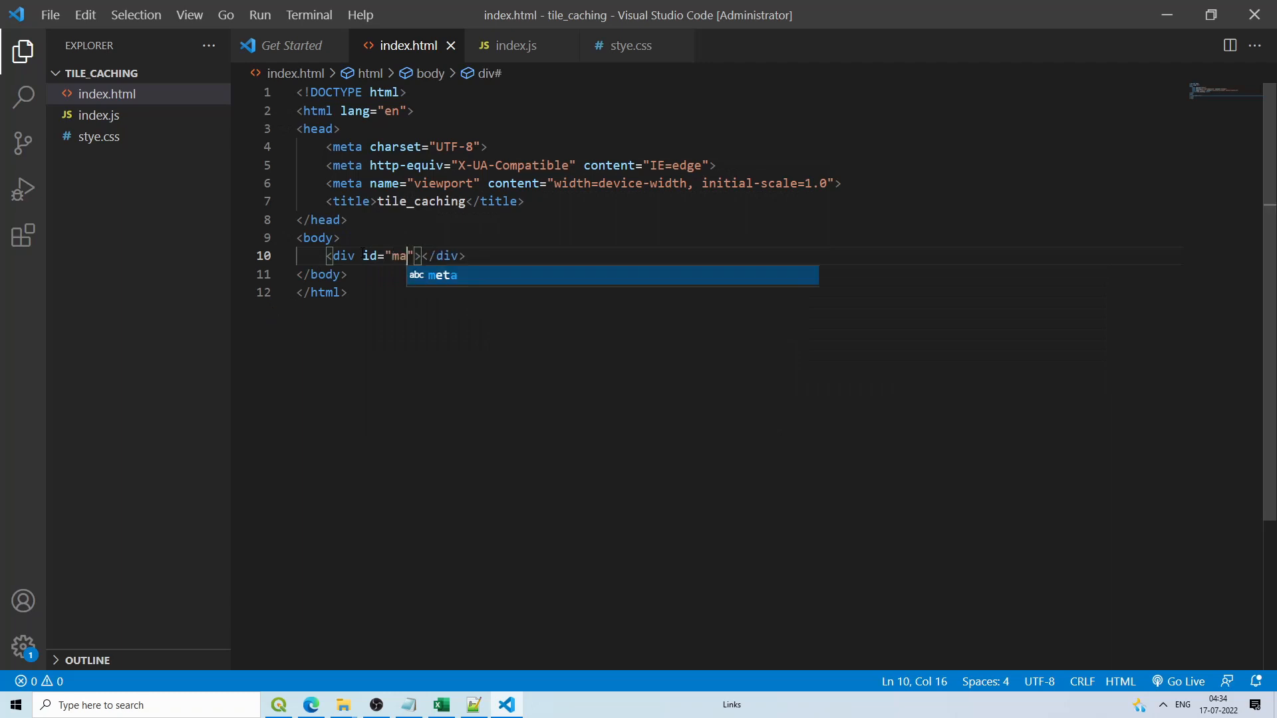
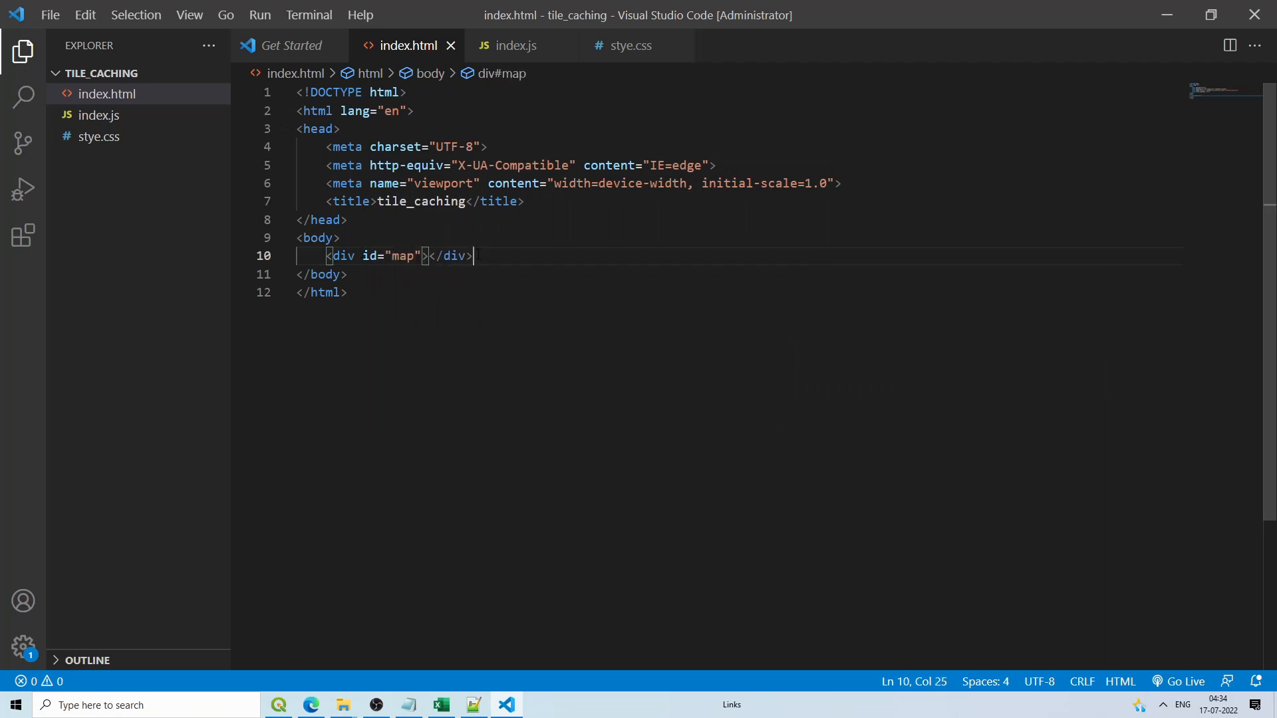
Step: Add a <script src="index.js"> tag on a new line directly beneath the map div in index.html
{"action": "left_click", "coordinate": [607, 59]}
{"action": "left_click", "coordinate": [420, 50]}
{"action": "key", "text": "Return"}
{"action": "type", "text": "<scrip"}
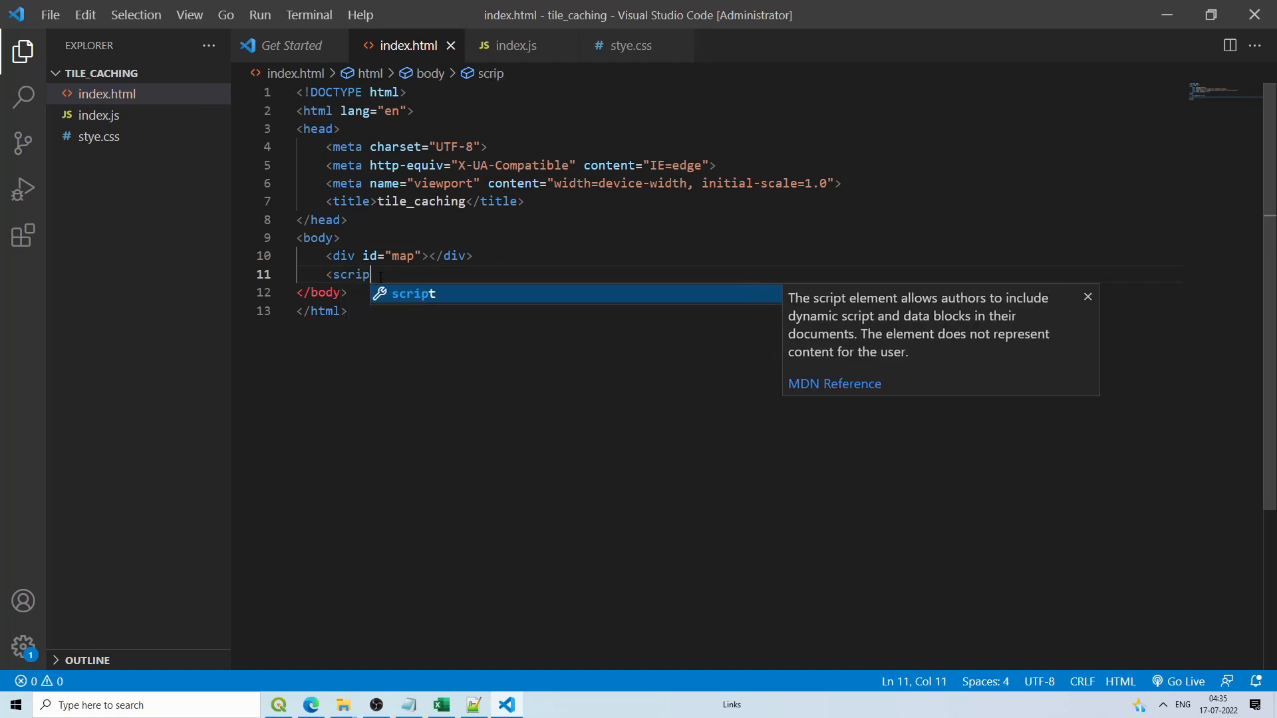
{"action": "left_click", "coordinate": [404, 296]}
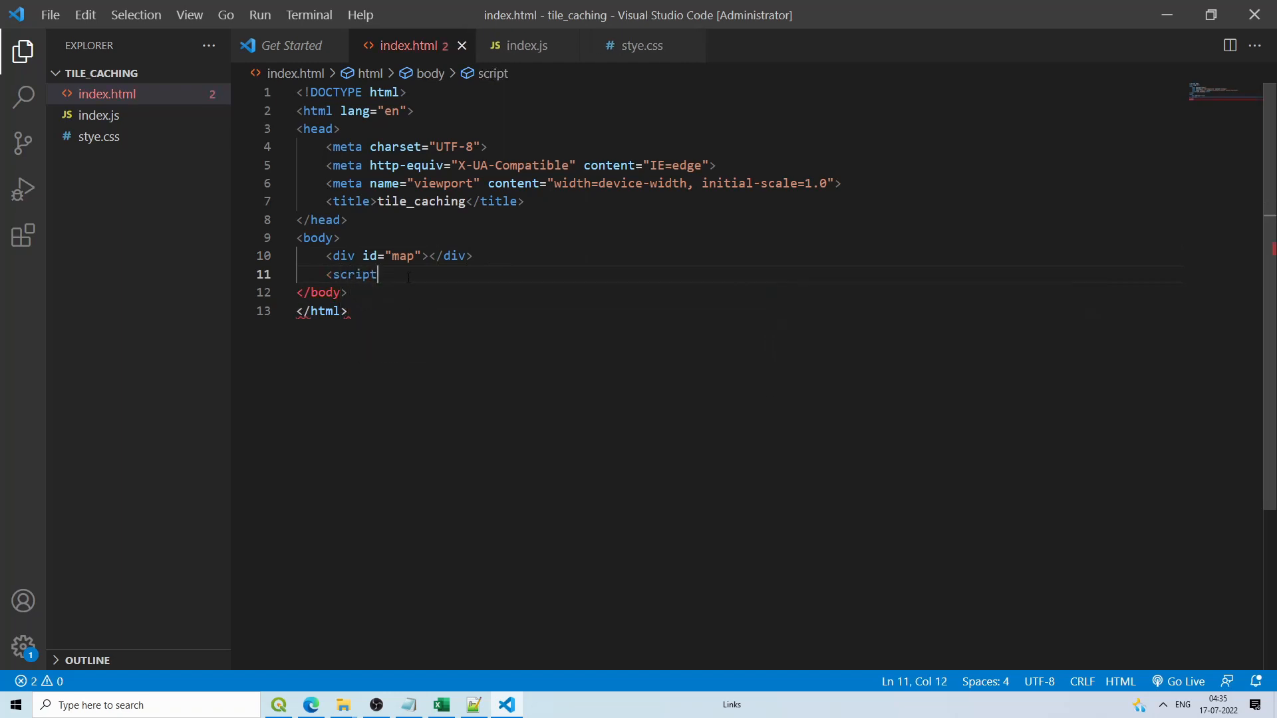
{"action": "type", "text": "></script>"}
{"action": "key", "text": "Left"}
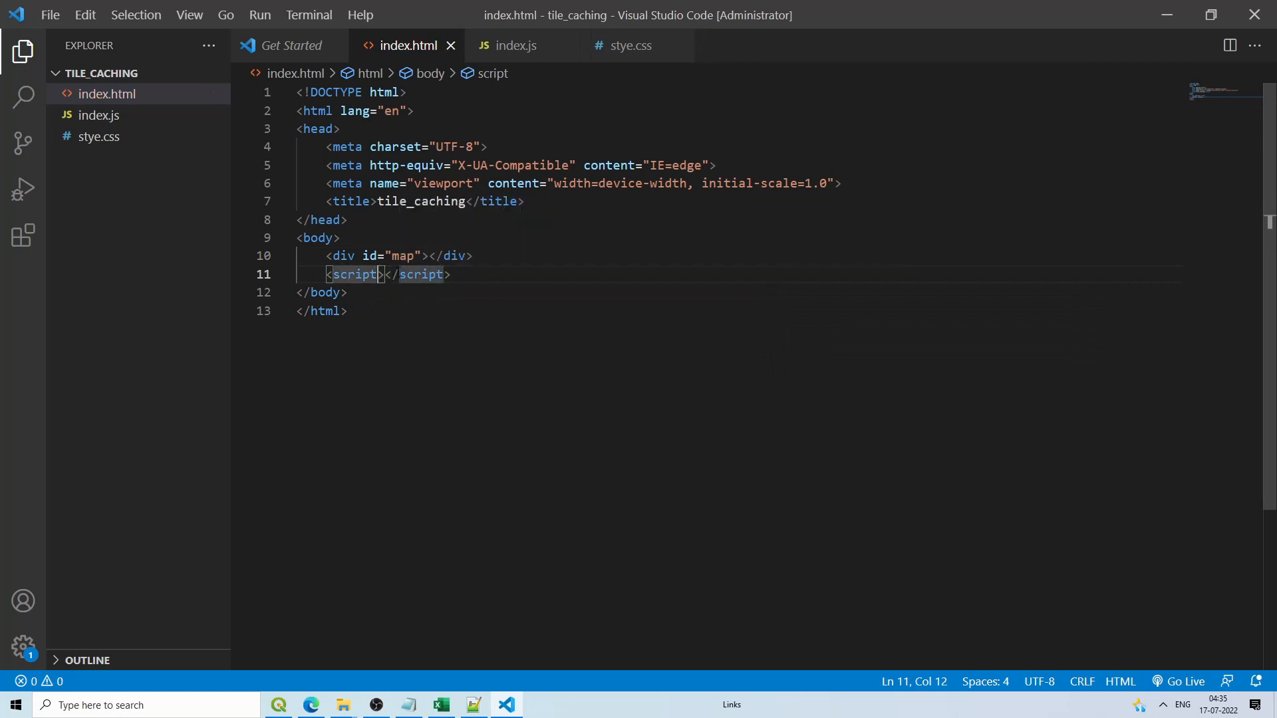
{"action": "type", "text": "src="}
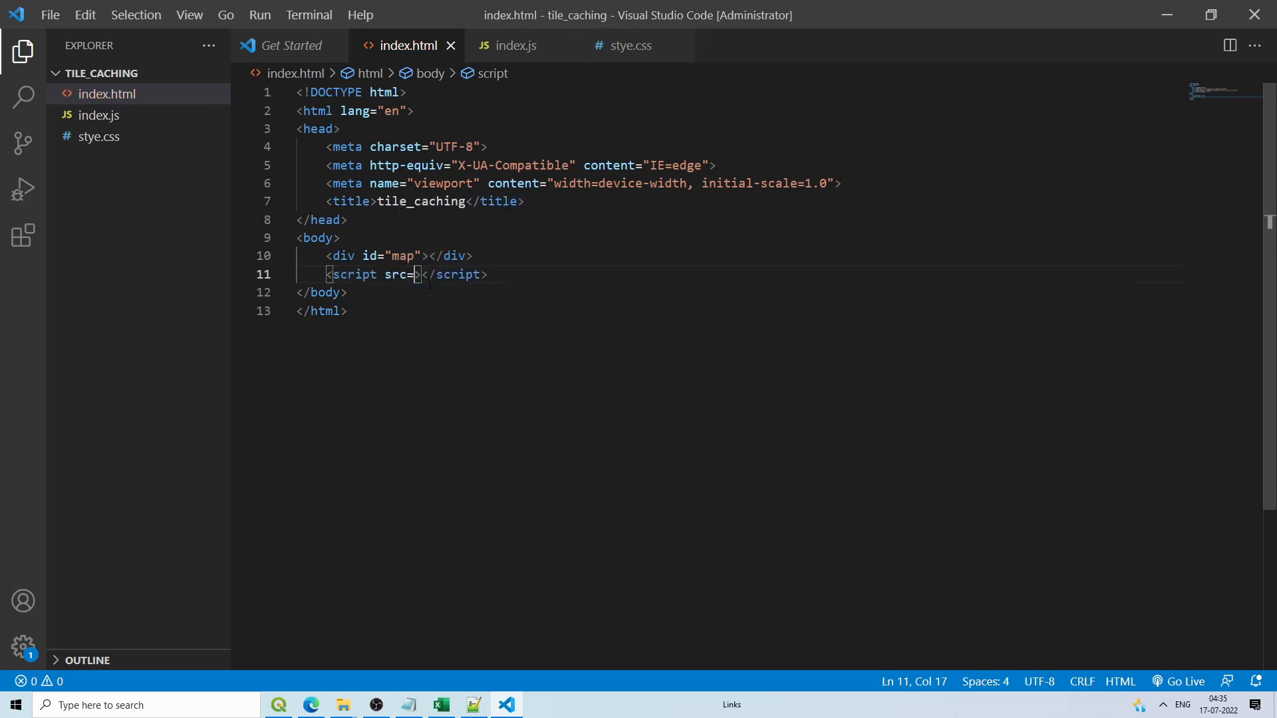
{"action": "type", "text": "\"index"}
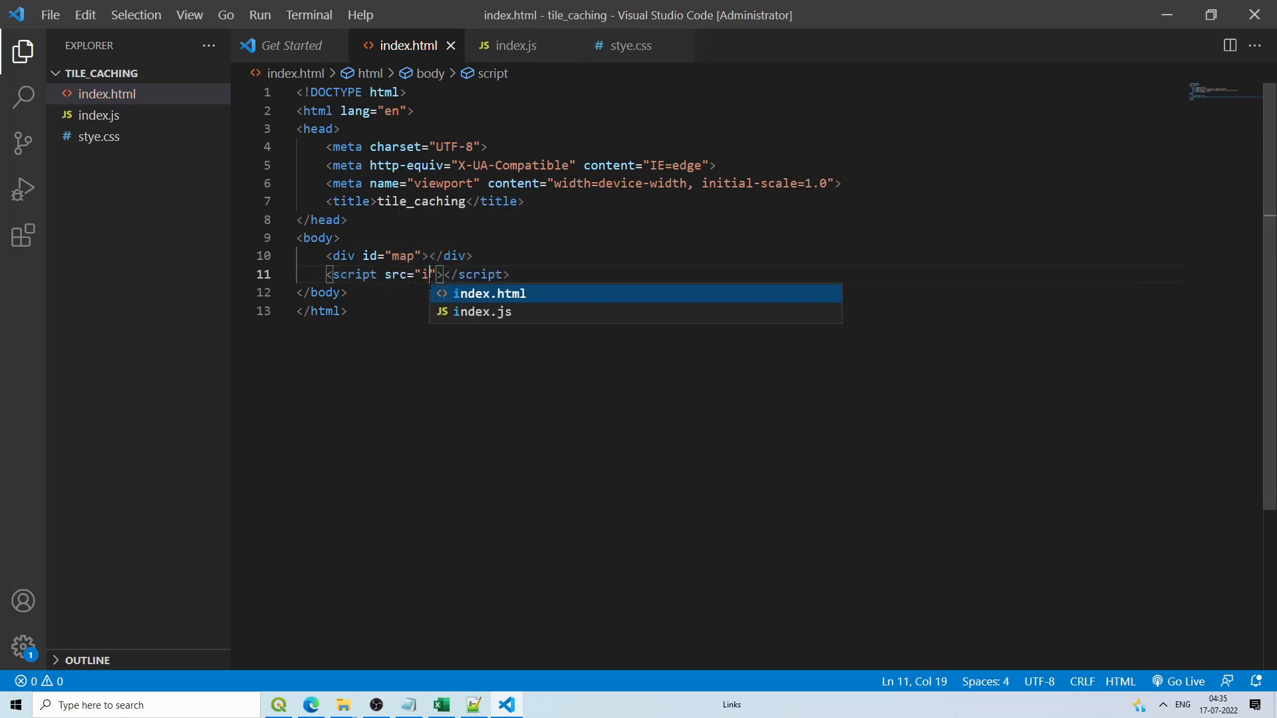
{"action": "type", "text": "."}
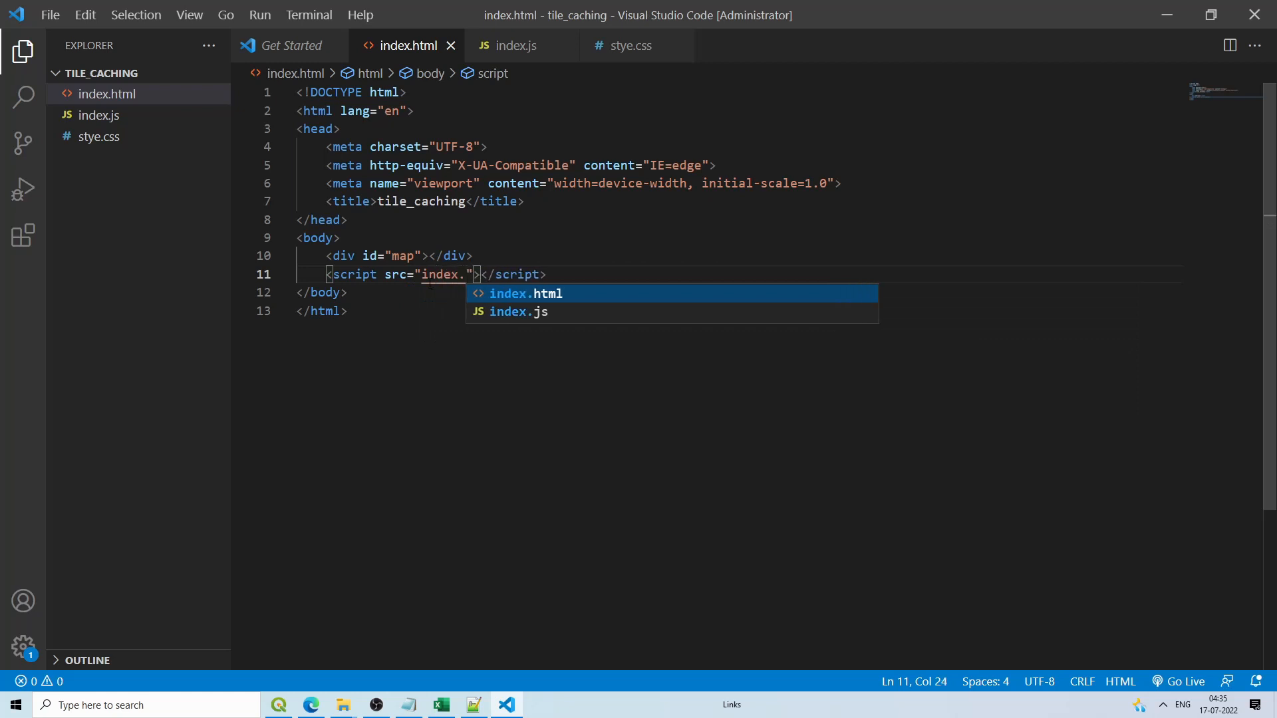
{"action": "type", "text": "js"}
{"action": "left_click", "coordinate": [469, 327]}
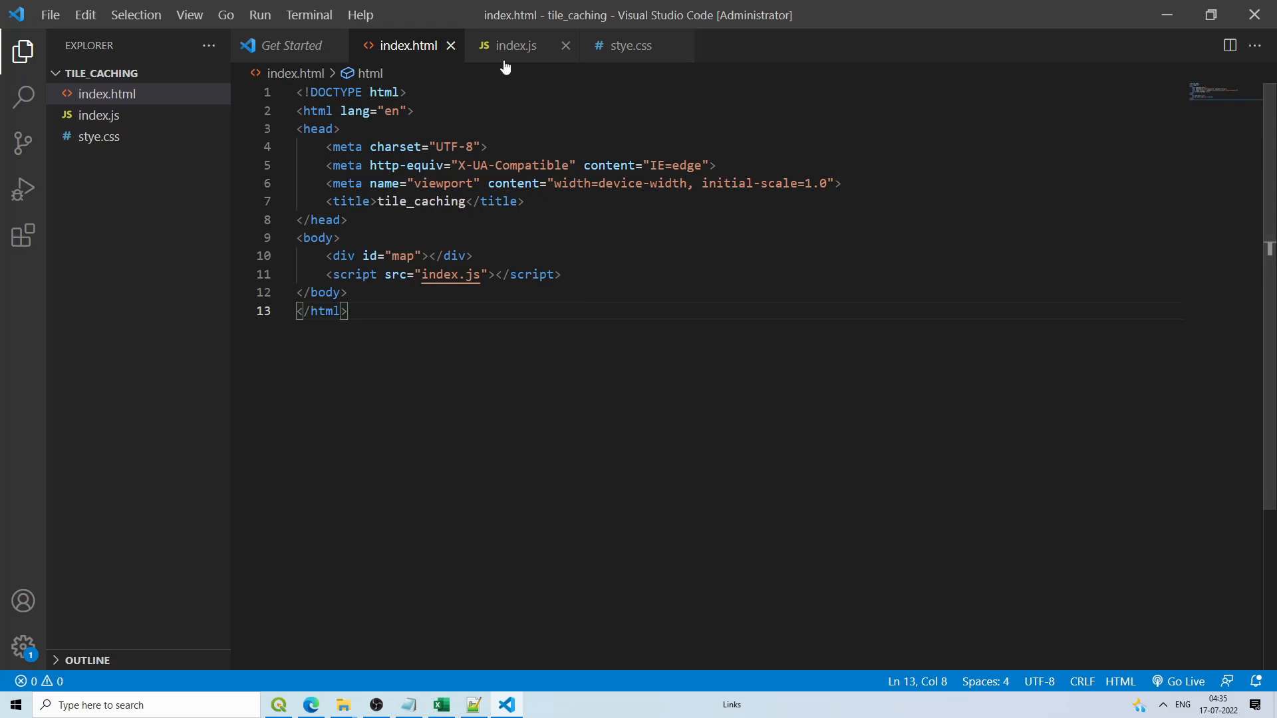
Step: Copy the style.css stylesheet link line from cog's index.html into the head of index.html
{"action": "left_click", "coordinate": [1168, 15]}
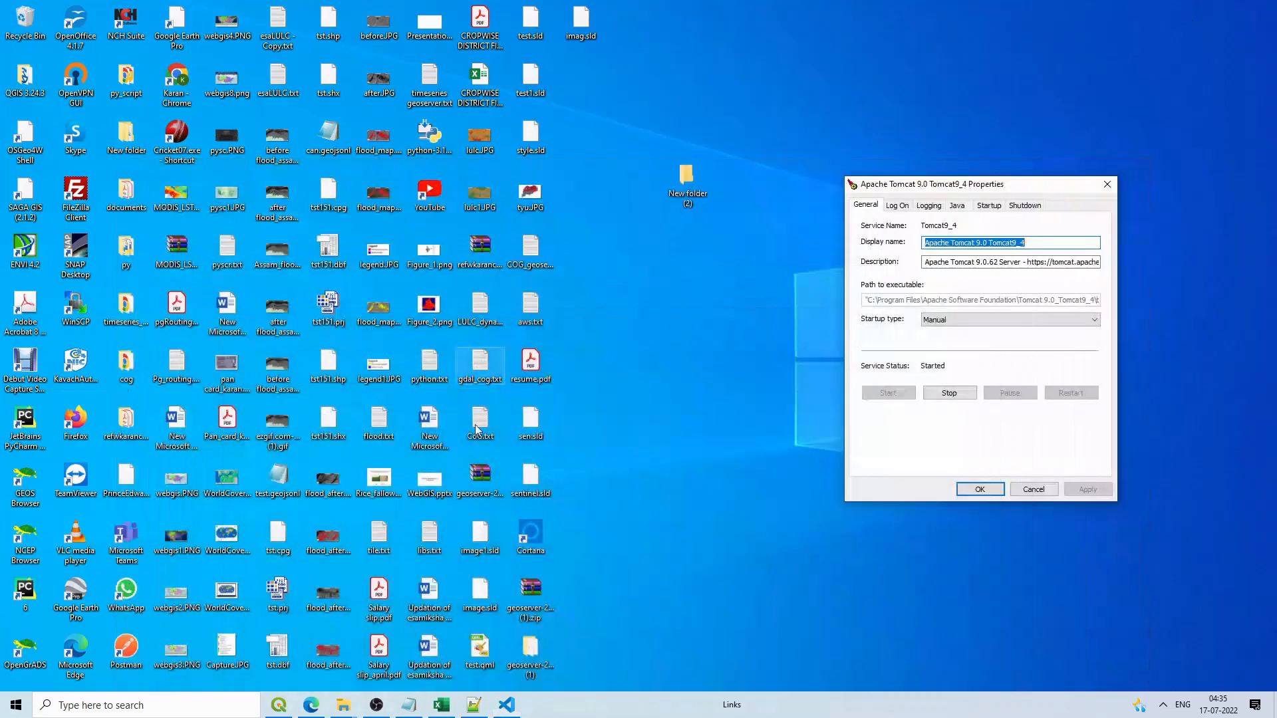
{"action": "left_click", "coordinate": [346, 705]}
{"action": "right_click", "coordinate": [591, 411]}
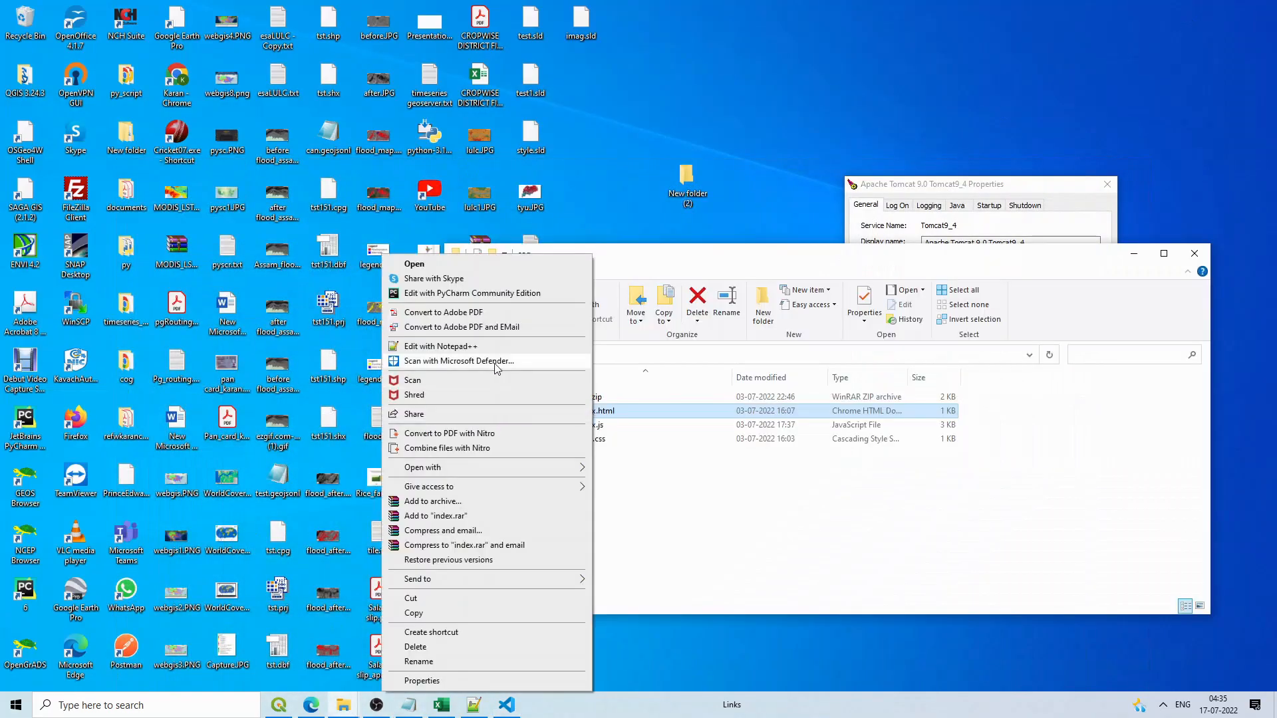
{"action": "left_click", "coordinate": [495, 347]}
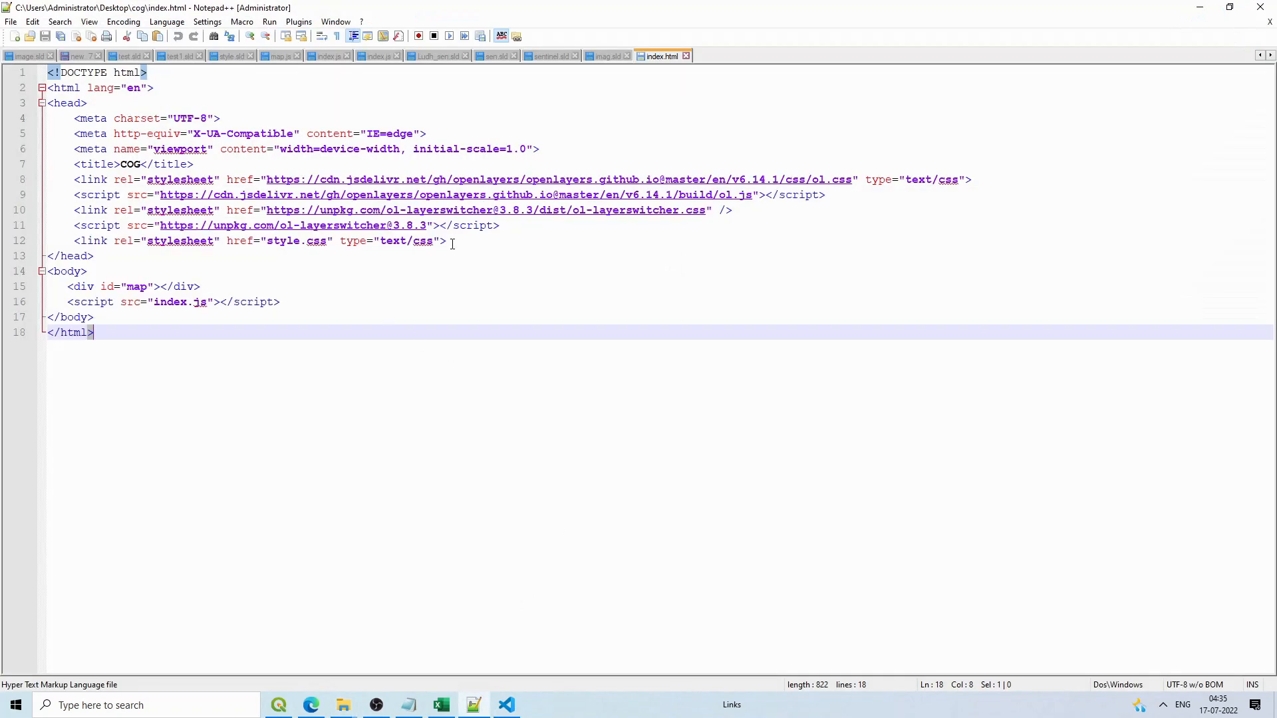
{"action": "left_click_drag", "start_coordinate": [452, 244], "coordinate": [75, 250]}
{"action": "key", "text": "ctrl+c"}
{"action": "left_click", "coordinate": [507, 704]}
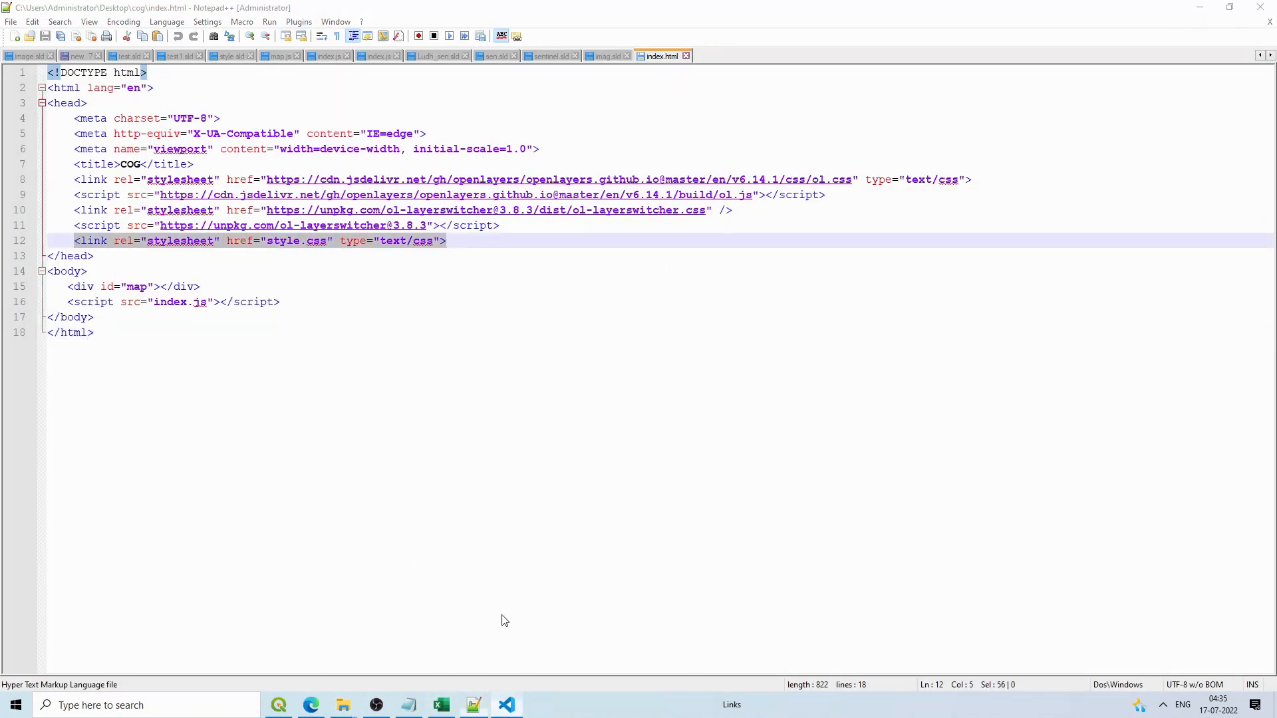
{"action": "left_click", "coordinate": [545, 203]}
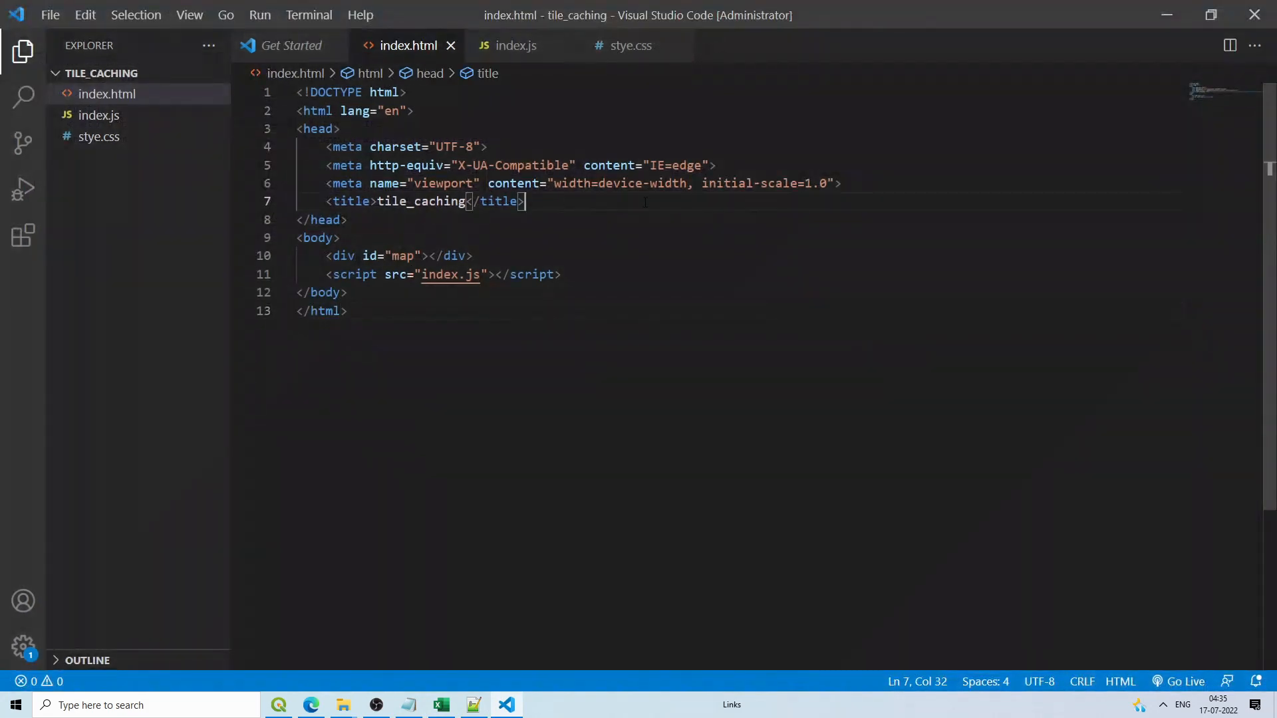
{"action": "left_click", "coordinate": [863, 181]}
{"action": "key", "text": "Return"}
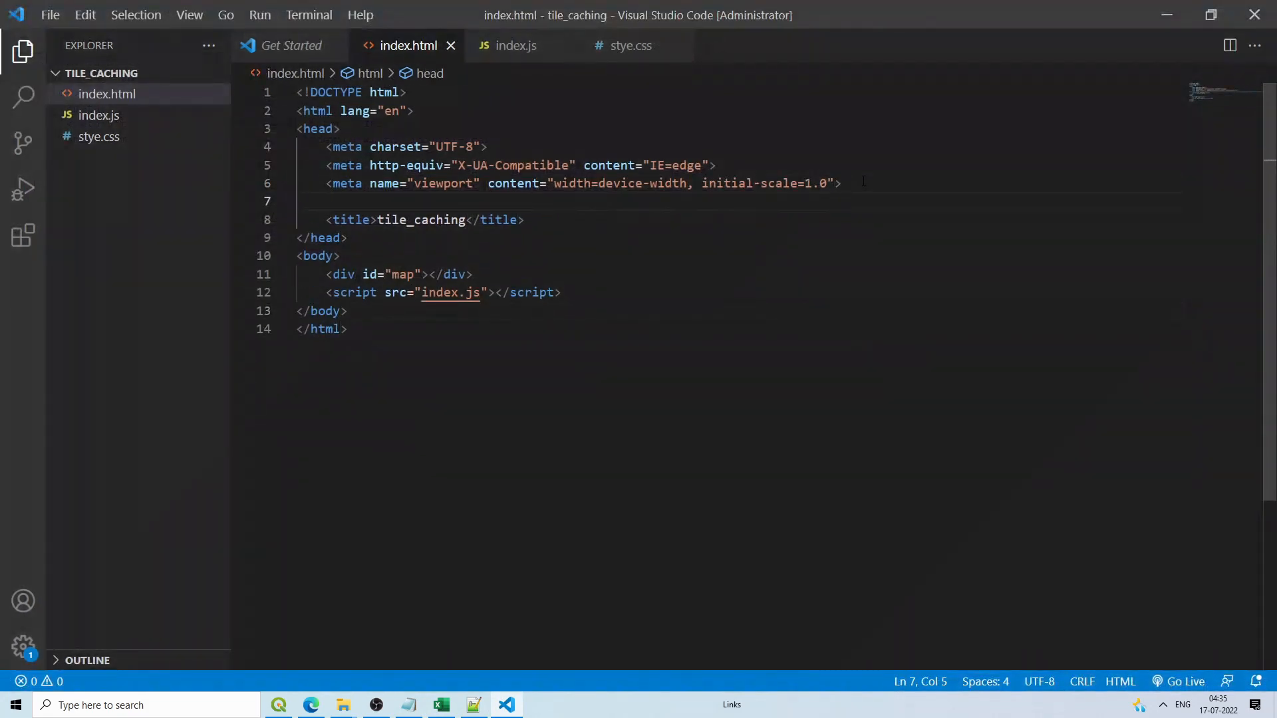
{"action": "key", "text": "ctrl+v"}
Step: Paste cog's style.css rules into stye.css, sizing body, html and #map at 100%
{"action": "left_click", "coordinate": [474, 705]}
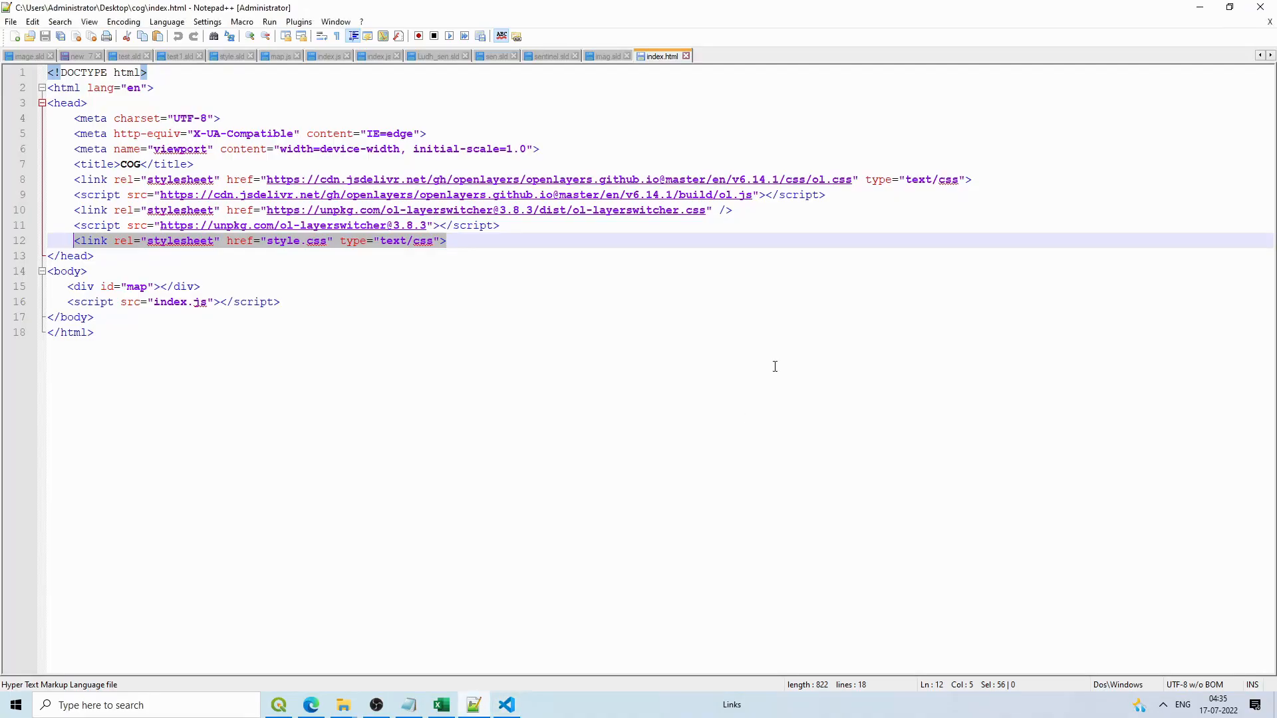
{"action": "left_click", "coordinate": [1201, 9]}
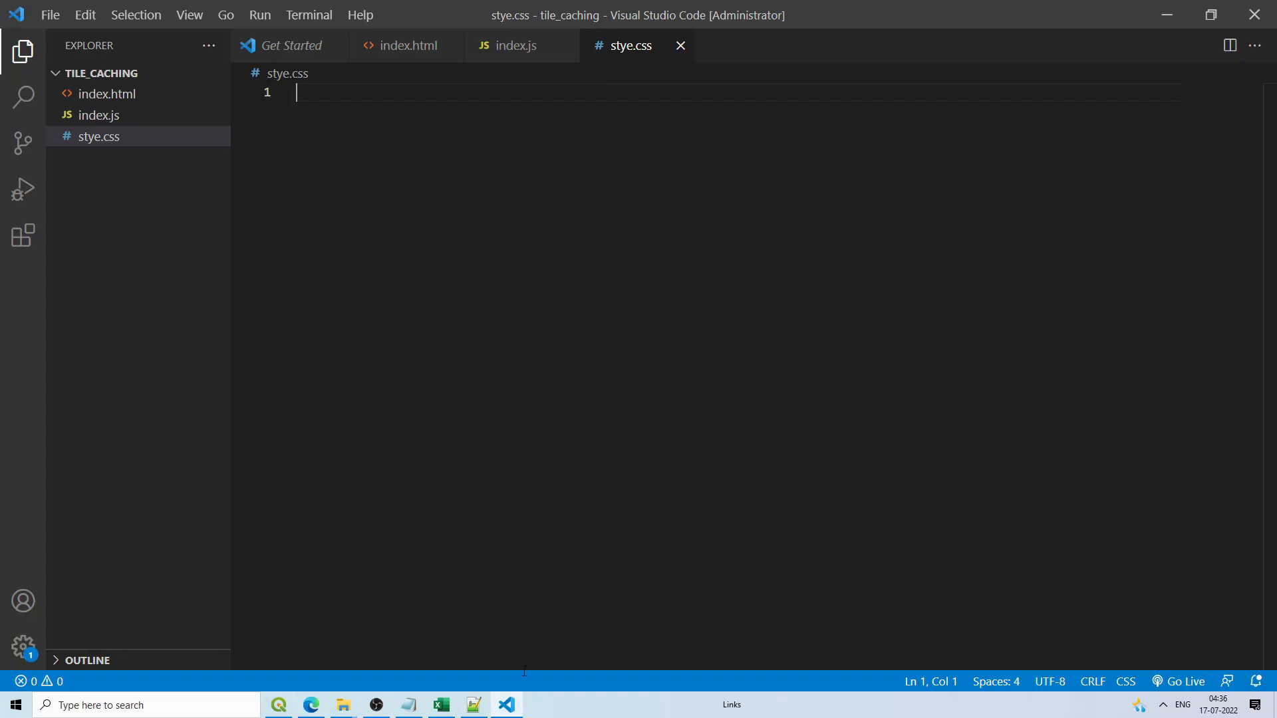
{"action": "left_click", "coordinate": [409, 705]}
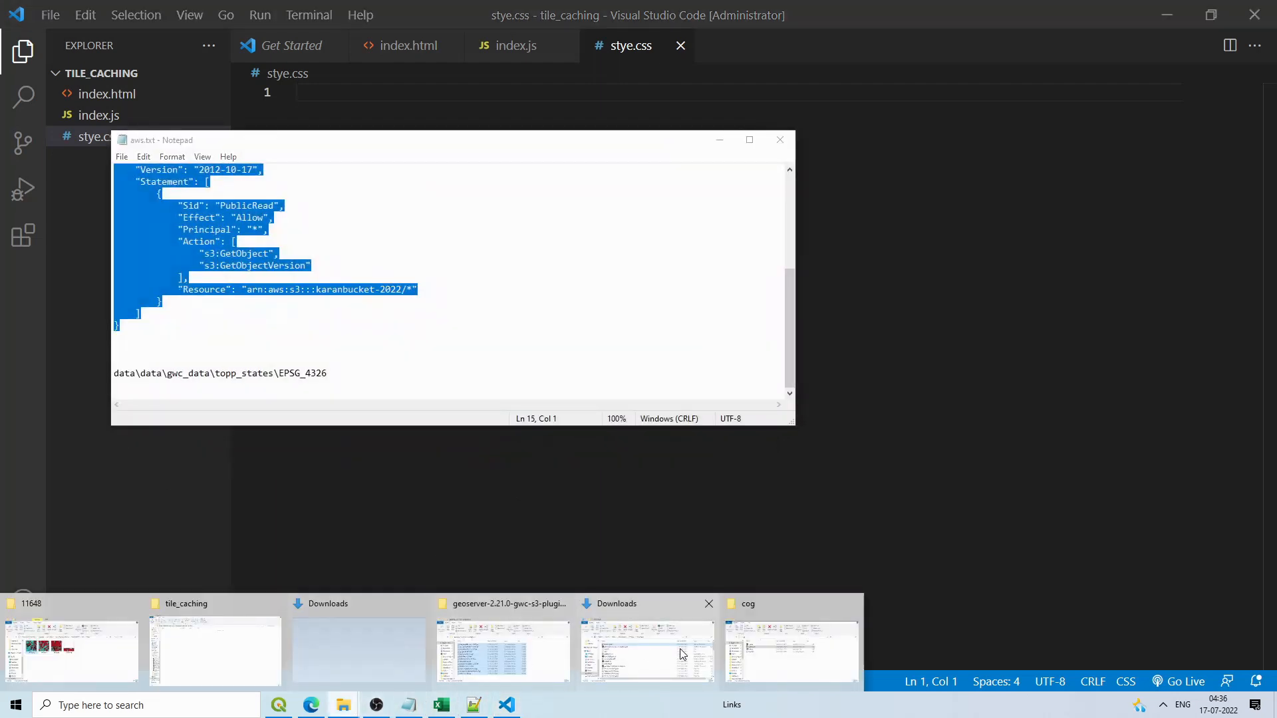
{"action": "left_click", "coordinate": [791, 634]}
{"action": "double_click", "coordinate": [591, 438]}
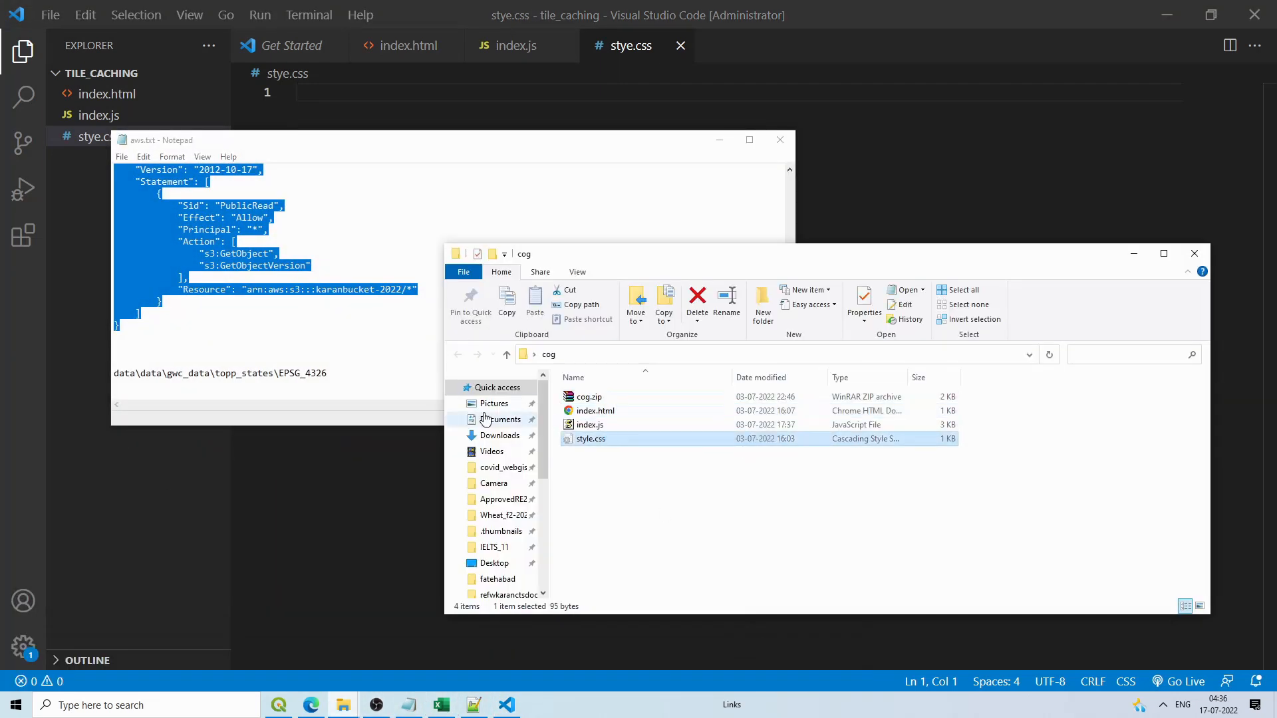
{"action": "left_click_drag", "start_coordinate": [163, 264], "coordinate": [108, 165]}
{"action": "key", "text": "ctrl+c"}
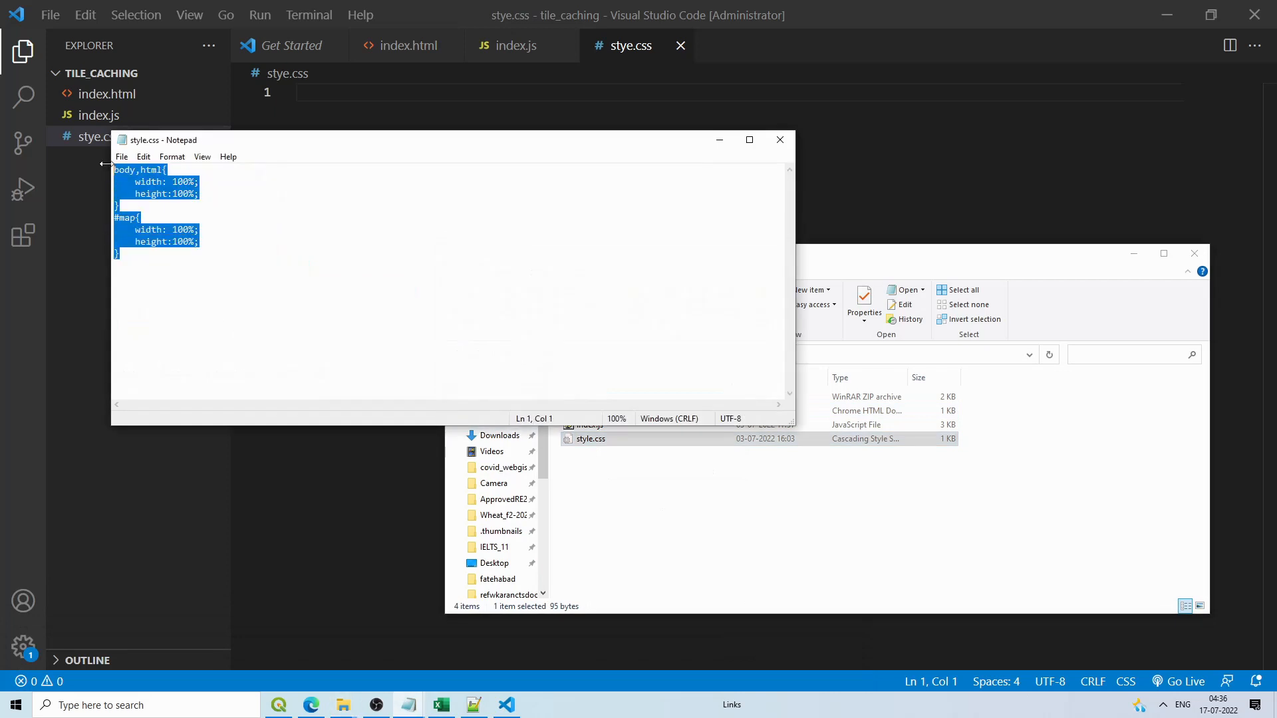
{"action": "left_click", "coordinate": [334, 90]}
{"action": "key", "text": "ctrl+v"}
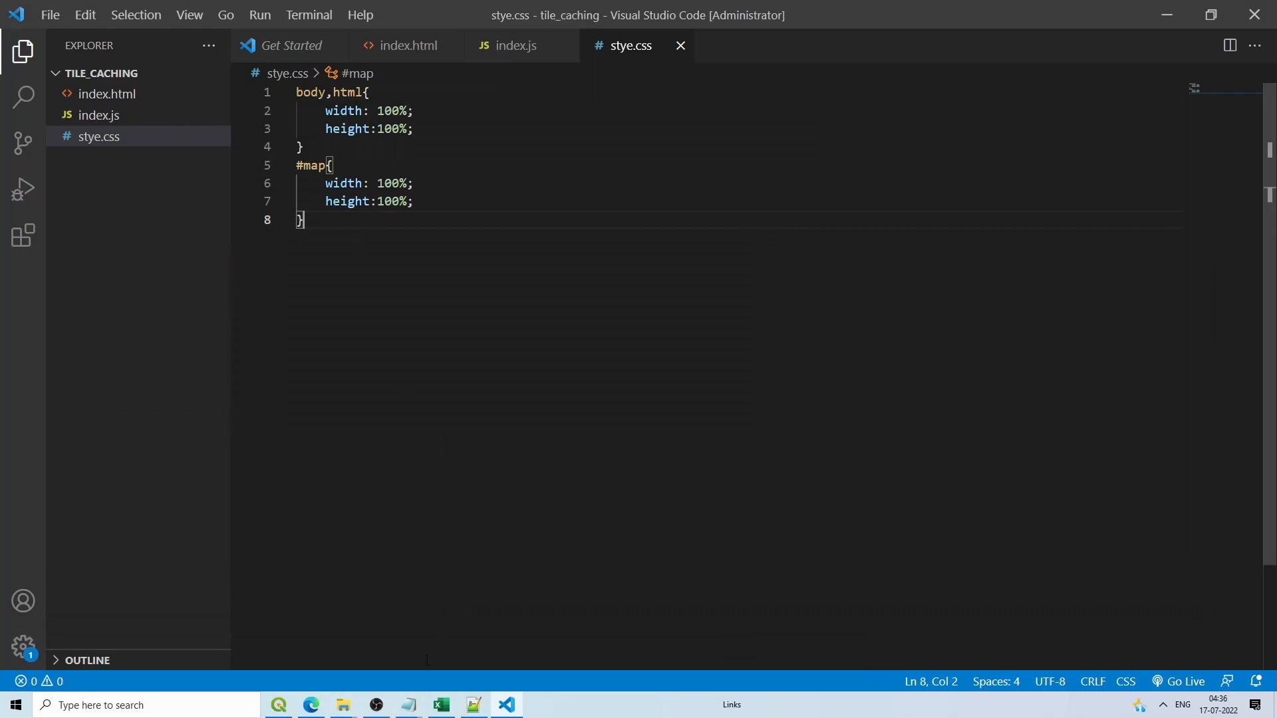
{"action": "left_click", "coordinate": [310, 705]}
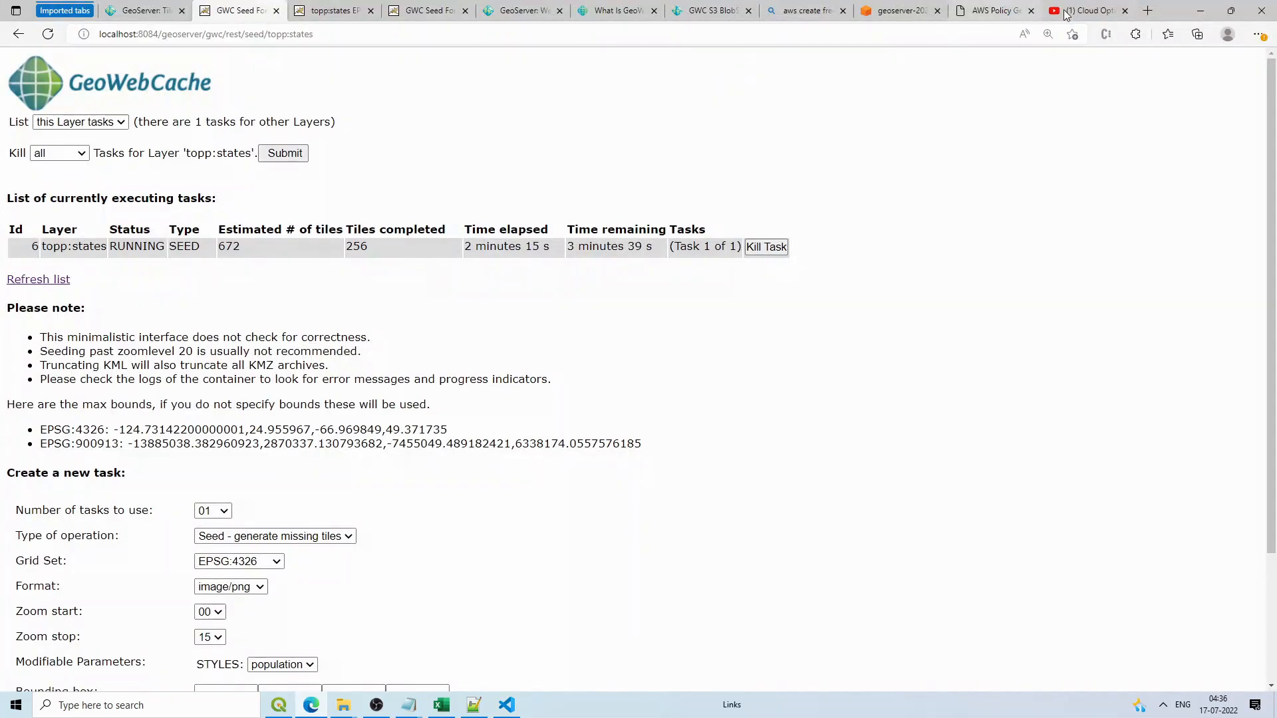
Step: Refresh the GeoWebCache seed task lists for topp:states and india:Punjab_ludhiana to check progress
{"action": "left_click", "coordinate": [44, 280]}
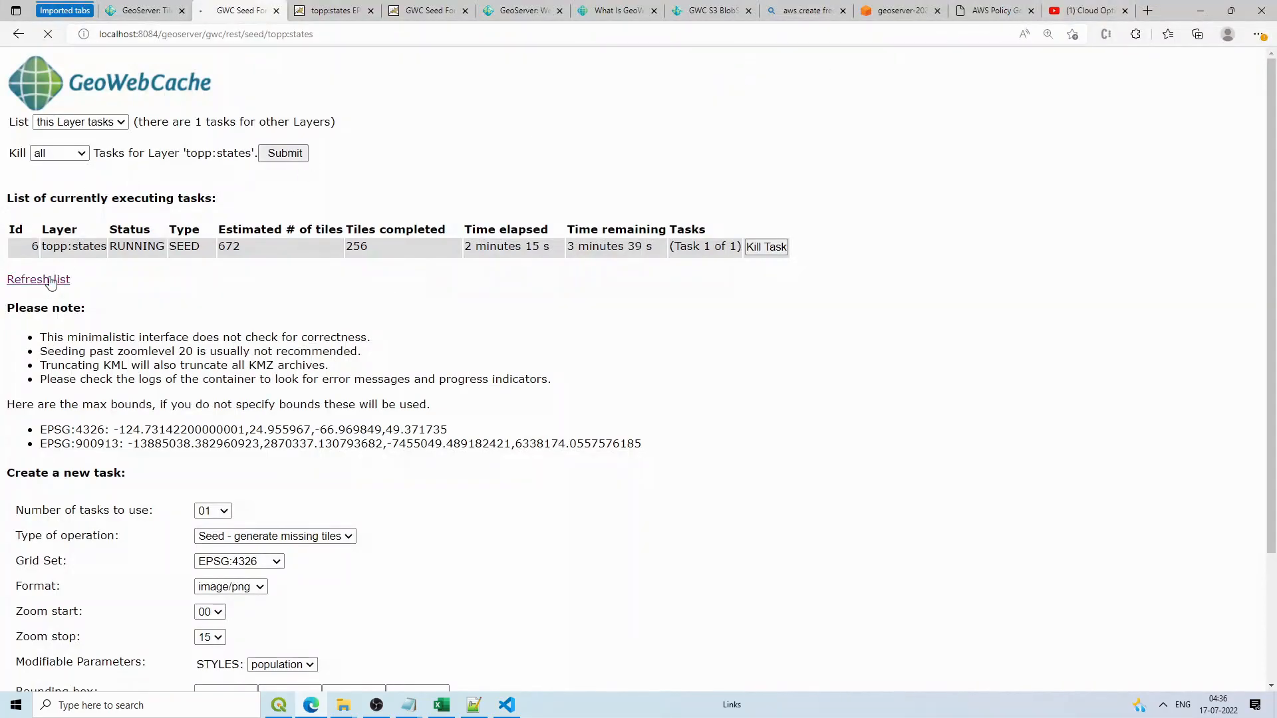
{"action": "left_click", "coordinate": [57, 259]}
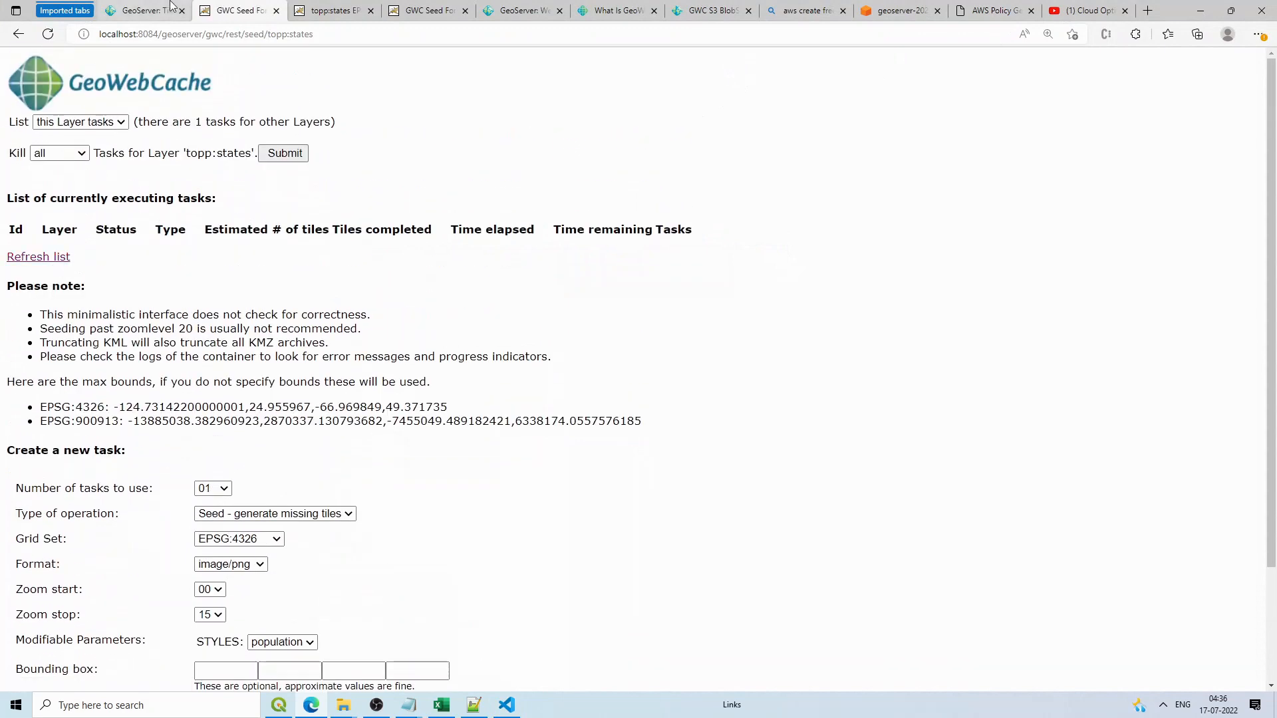
{"action": "left_click", "coordinate": [332, 10]}
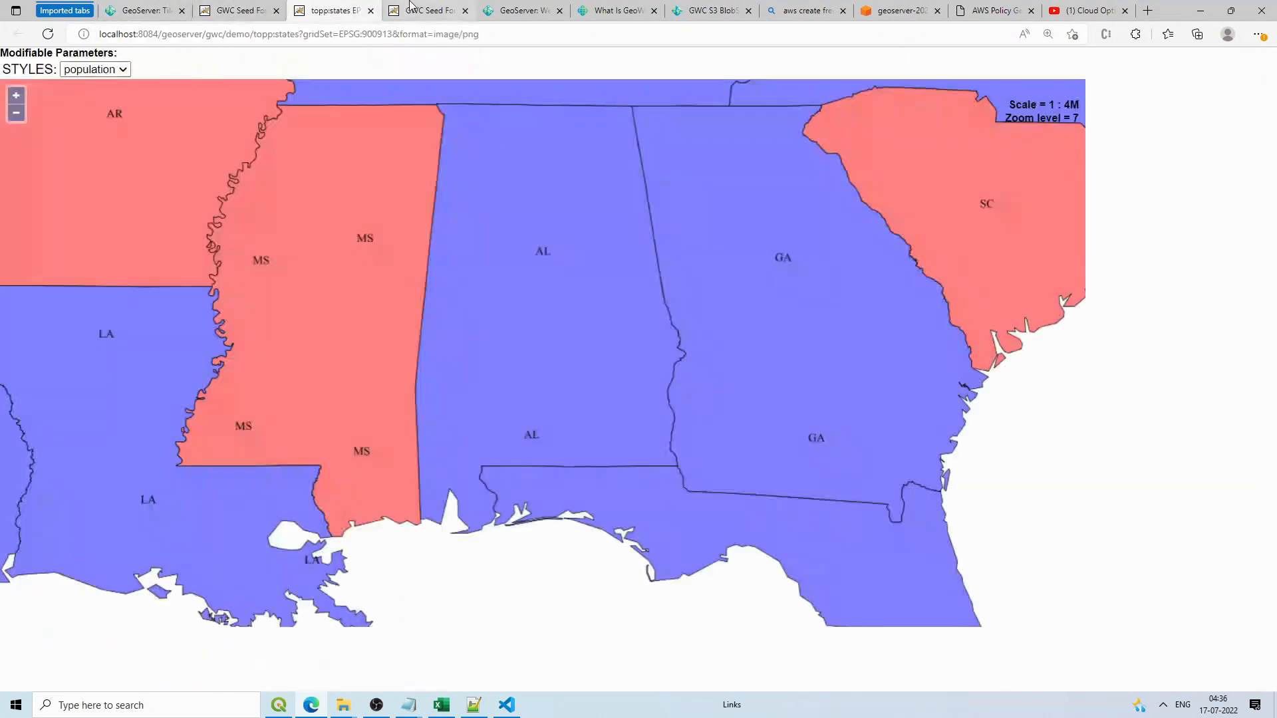
{"action": "left_click", "coordinate": [429, 10]}
{"action": "left_click", "coordinate": [43, 276]}
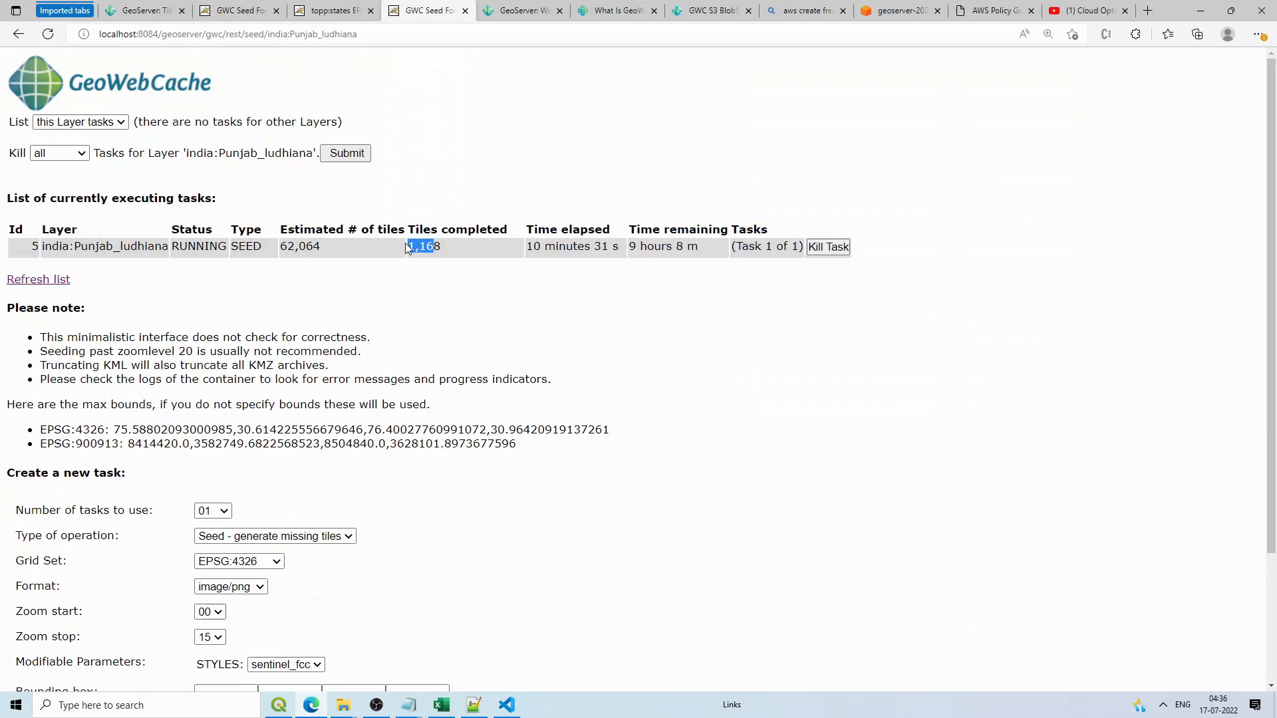
Step: Go to openlayers.org's Quick Start guide and copy its ol.css stylesheet link line
{"action": "left_click", "coordinate": [1083, 10]}
{"action": "left_click", "coordinate": [1147, 10]}
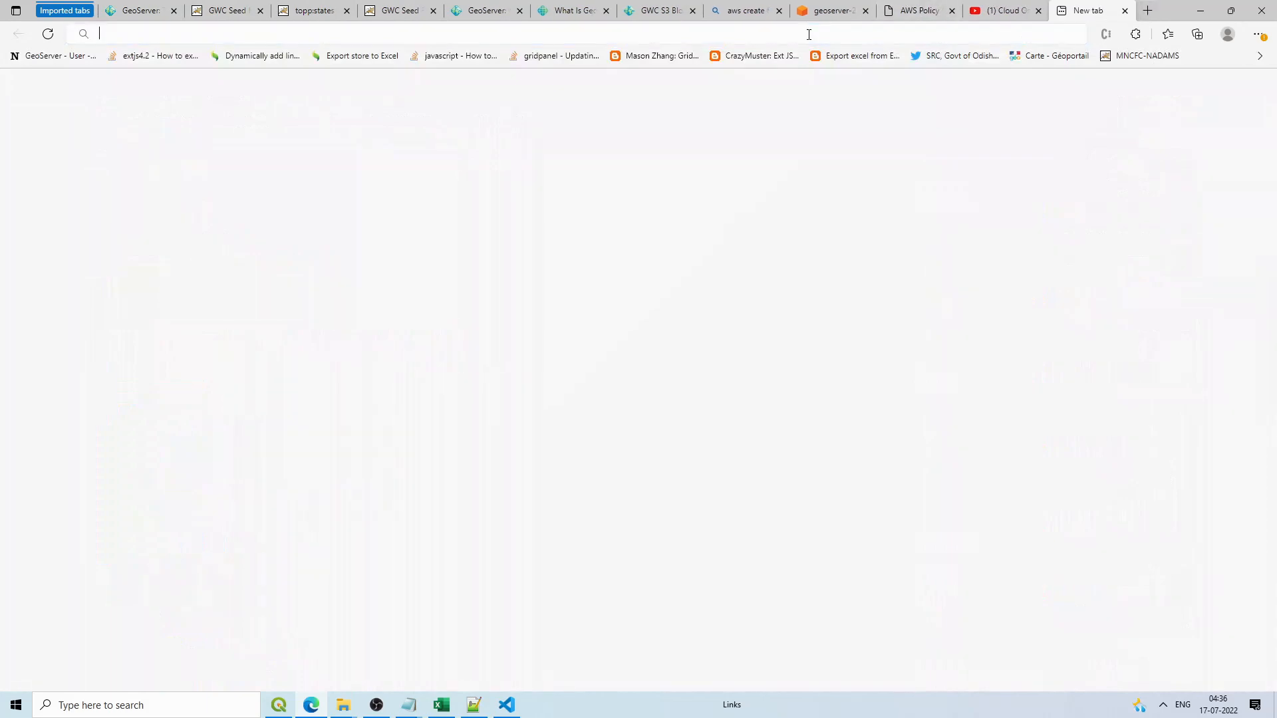
{"action": "type", "text": "openla"}
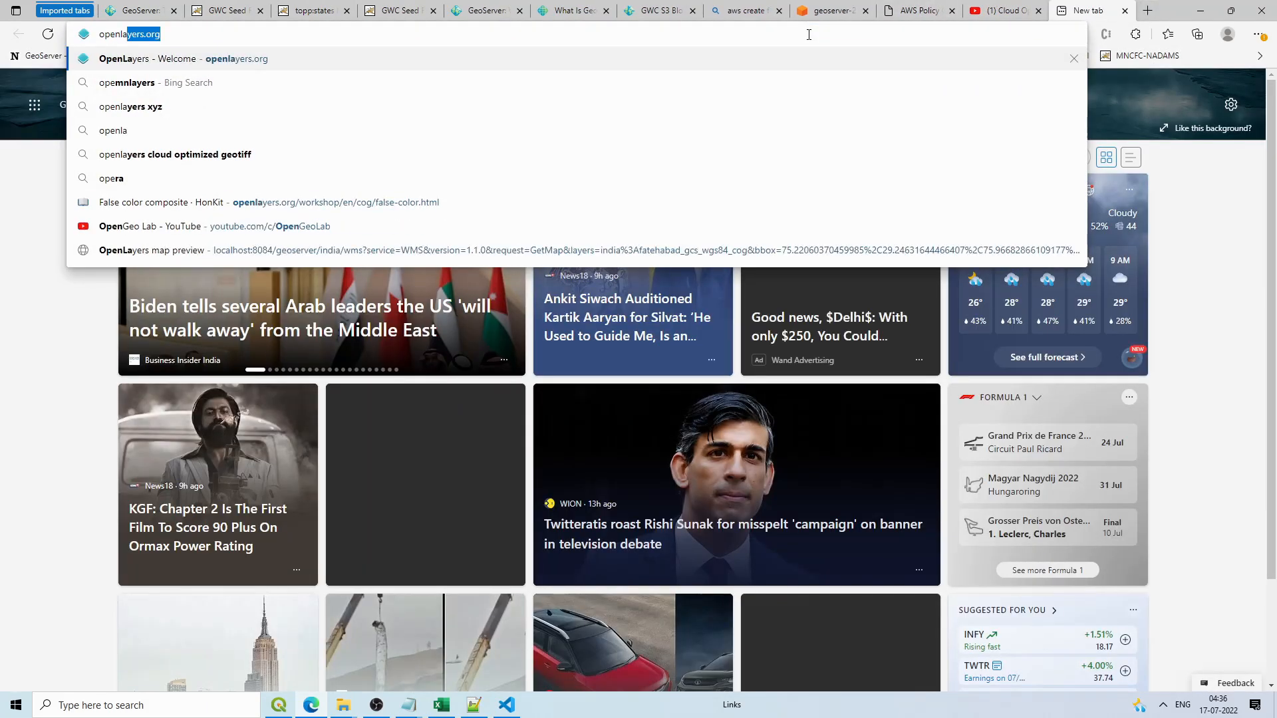
{"action": "type", "text": "yers"}
{"action": "key", "text": "Return"}
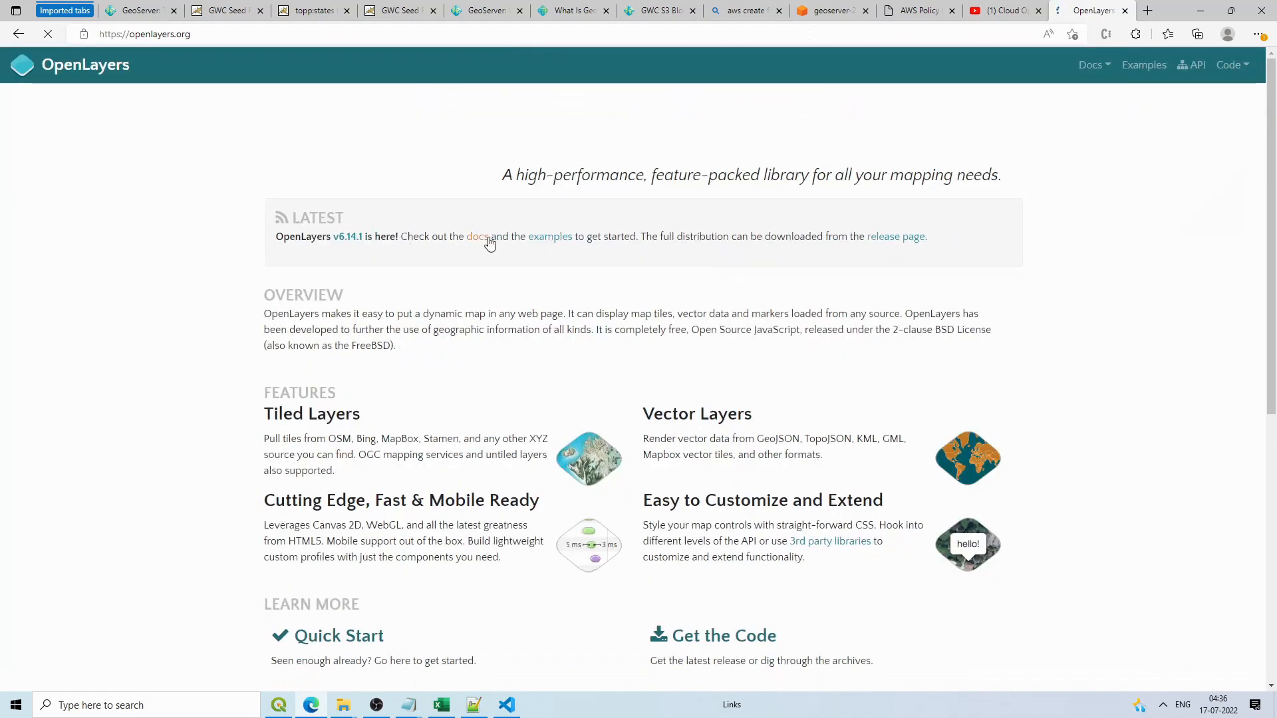
{"action": "left_click", "coordinate": [357, 632]}
{"action": "scroll", "coordinate": [819, 425], "scroll_direction": "down", "scroll_amount": 1}
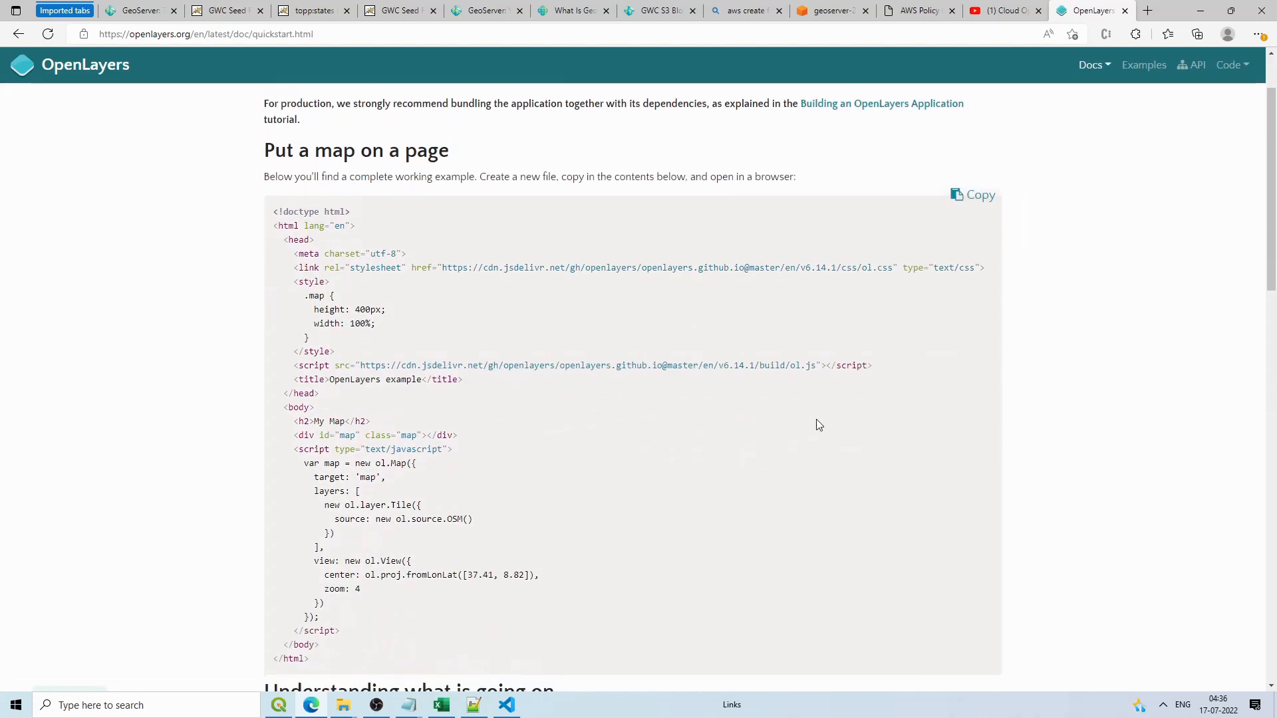
{"action": "left_click_drag", "start_coordinate": [988, 264], "coordinate": [277, 269]}
{"action": "key", "text": "ctrl+c"}
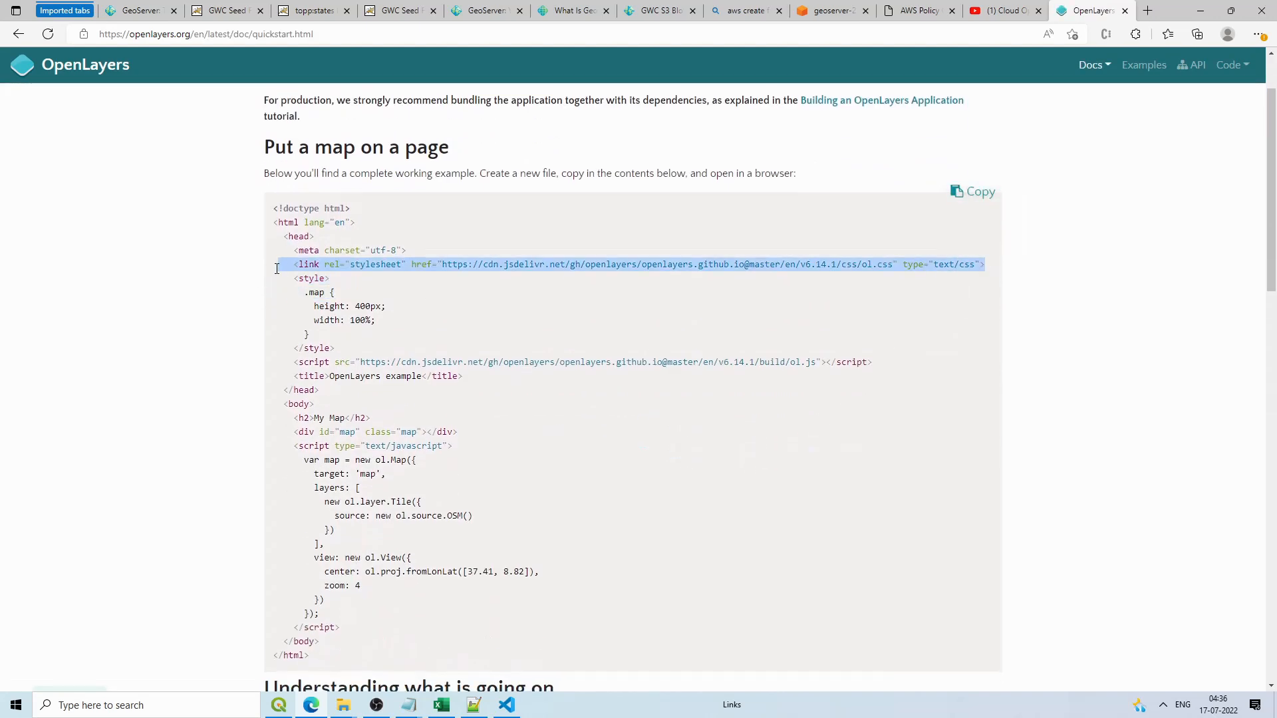
{"action": "left_click", "coordinate": [474, 705]}
{"action": "left_click", "coordinate": [507, 705]}
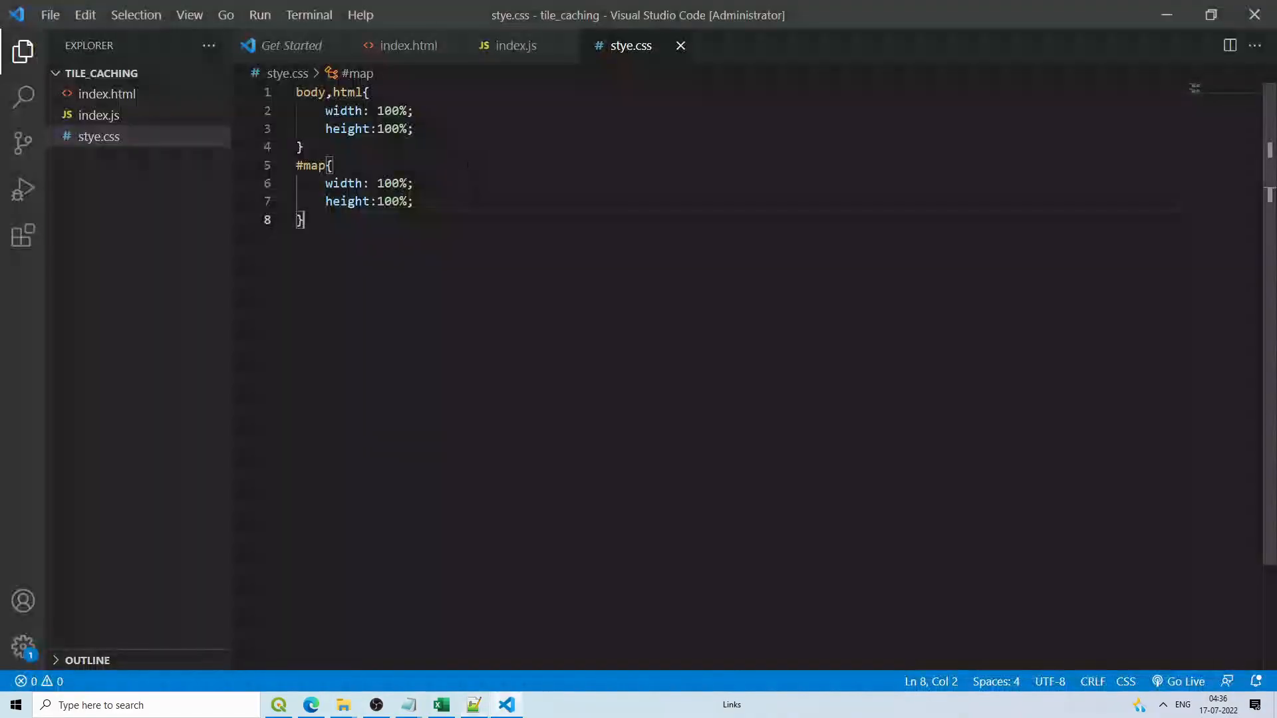
Step: Paste the OpenLayers ol.css stylesheet link below the viewport meta line in index.html
{"action": "left_click", "coordinate": [408, 46]}
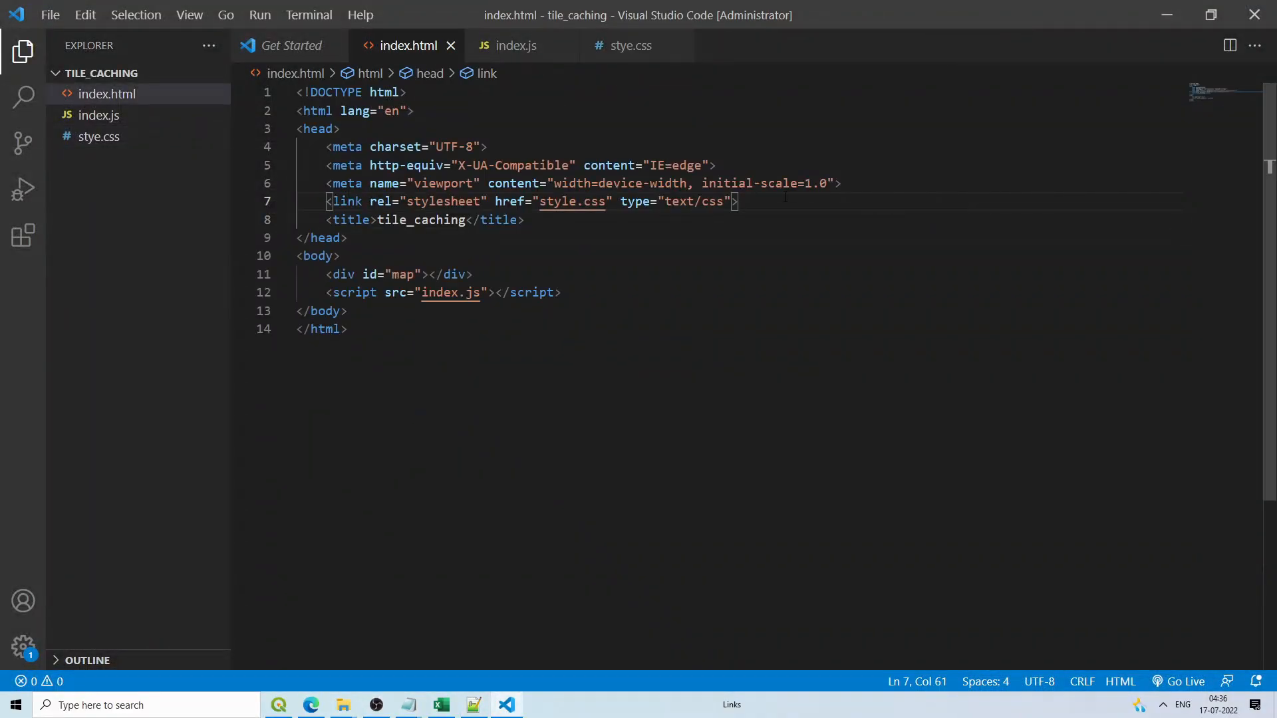
{"action": "left_click", "coordinate": [931, 183]}
{"action": "key", "text": "Return"}
{"action": "key", "text": "ctrl+v"}
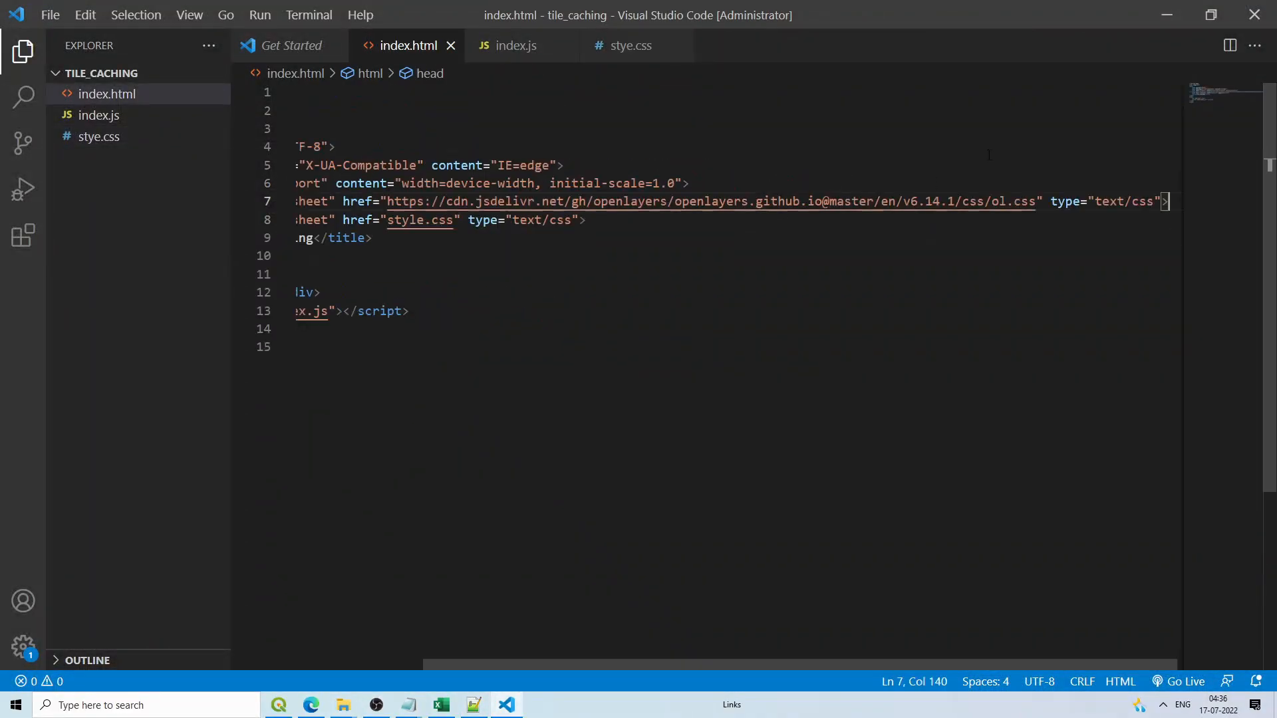
Step: Copy the ol.js script tag from the Quick Start page and paste it after the stylesheet link
{"action": "left_click", "coordinate": [1167, 15]}
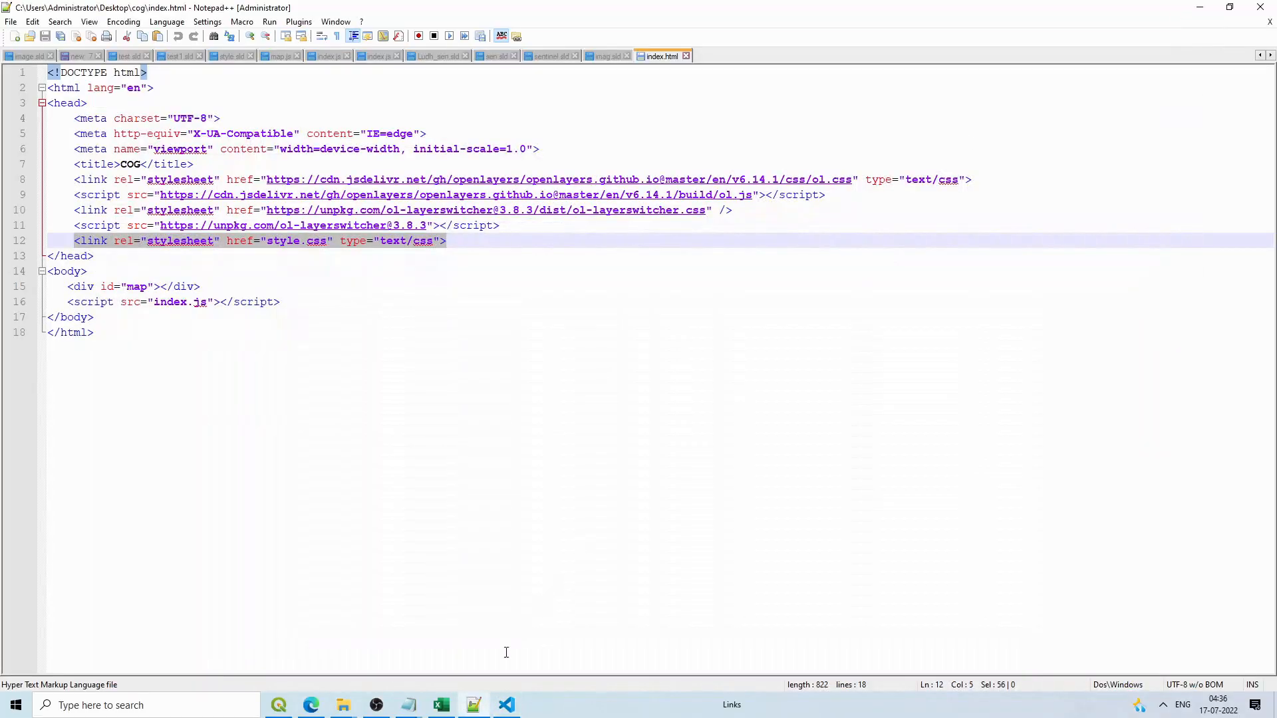
{"action": "left_click", "coordinate": [311, 705]}
{"action": "left_click_drag", "start_coordinate": [877, 365], "coordinate": [297, 366]}
{"action": "key", "text": "ctrl+c"}
{"action": "left_click", "coordinate": [504, 706]}
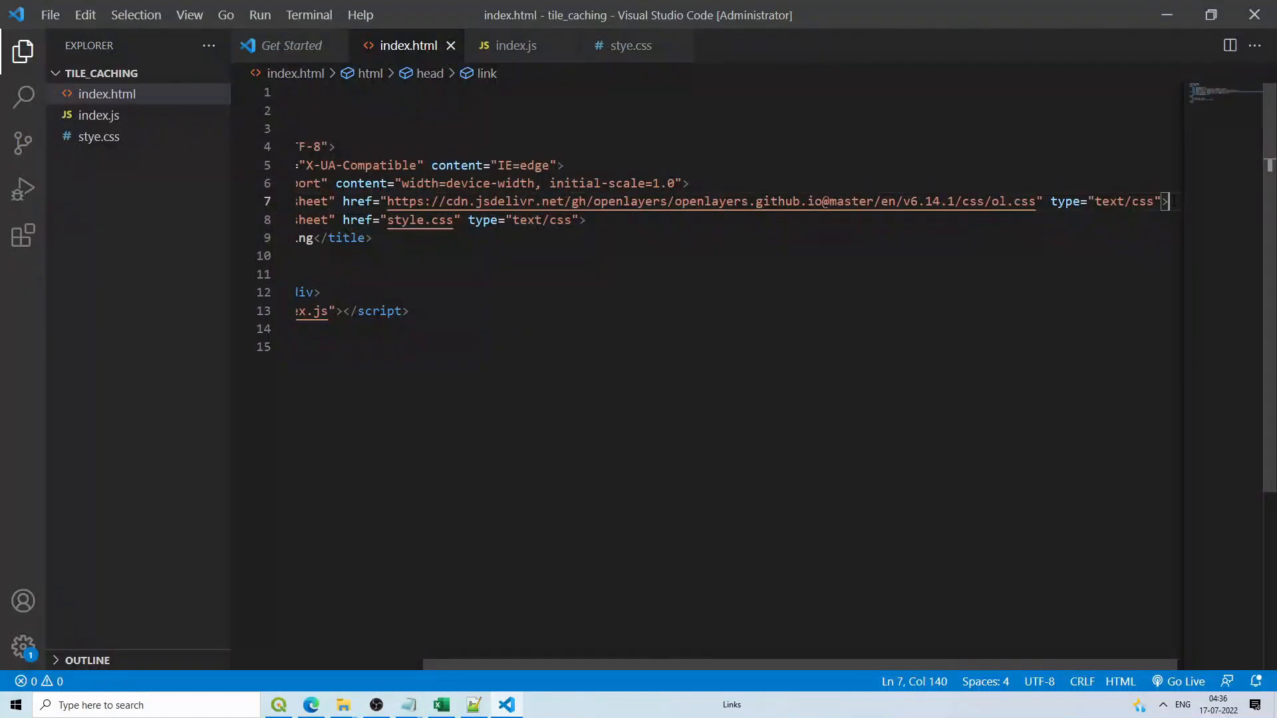
{"action": "key", "text": "Return"}
{"action": "key", "text": "ctrl+v"}
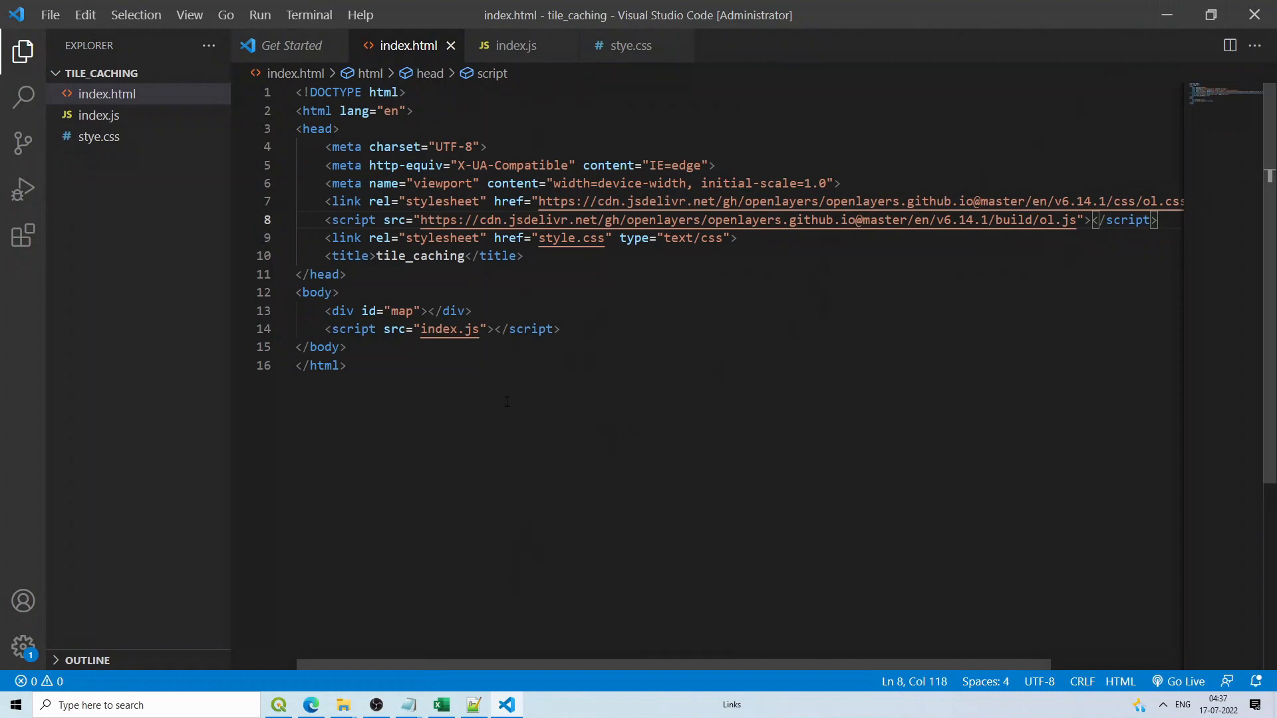
{"action": "left_click", "coordinate": [413, 256]}
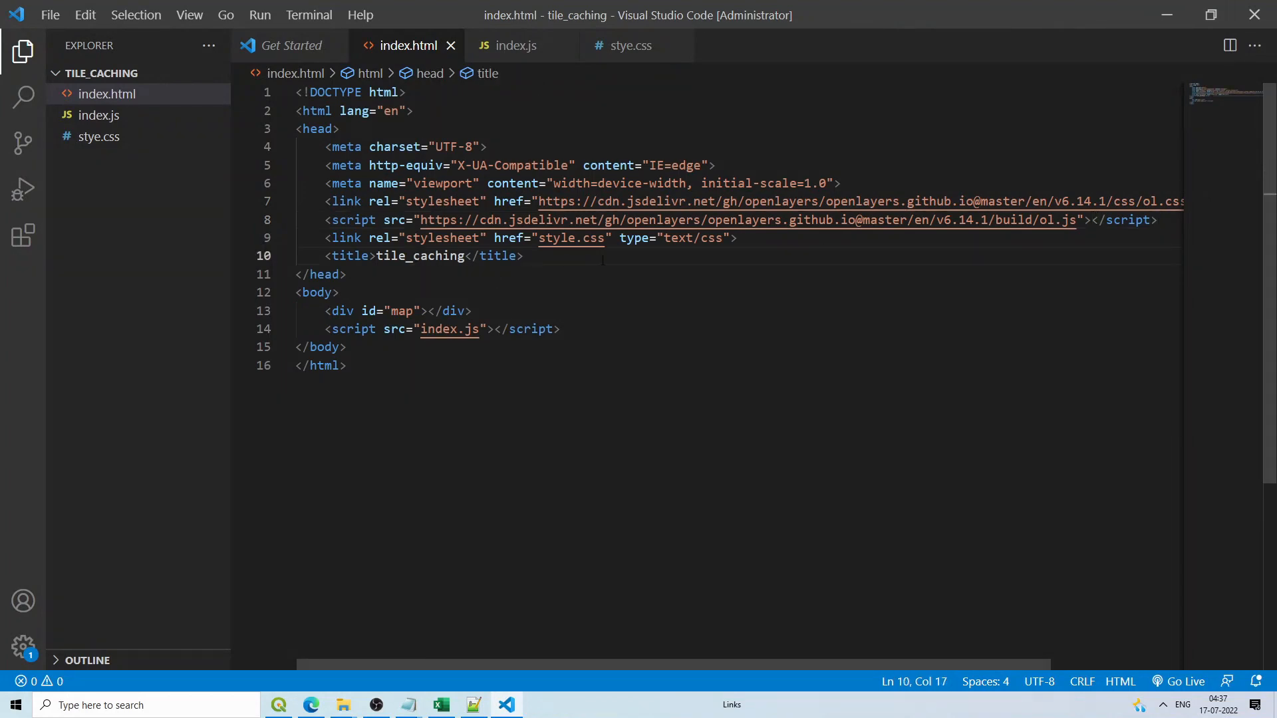
{"action": "left_click", "coordinate": [621, 46]}
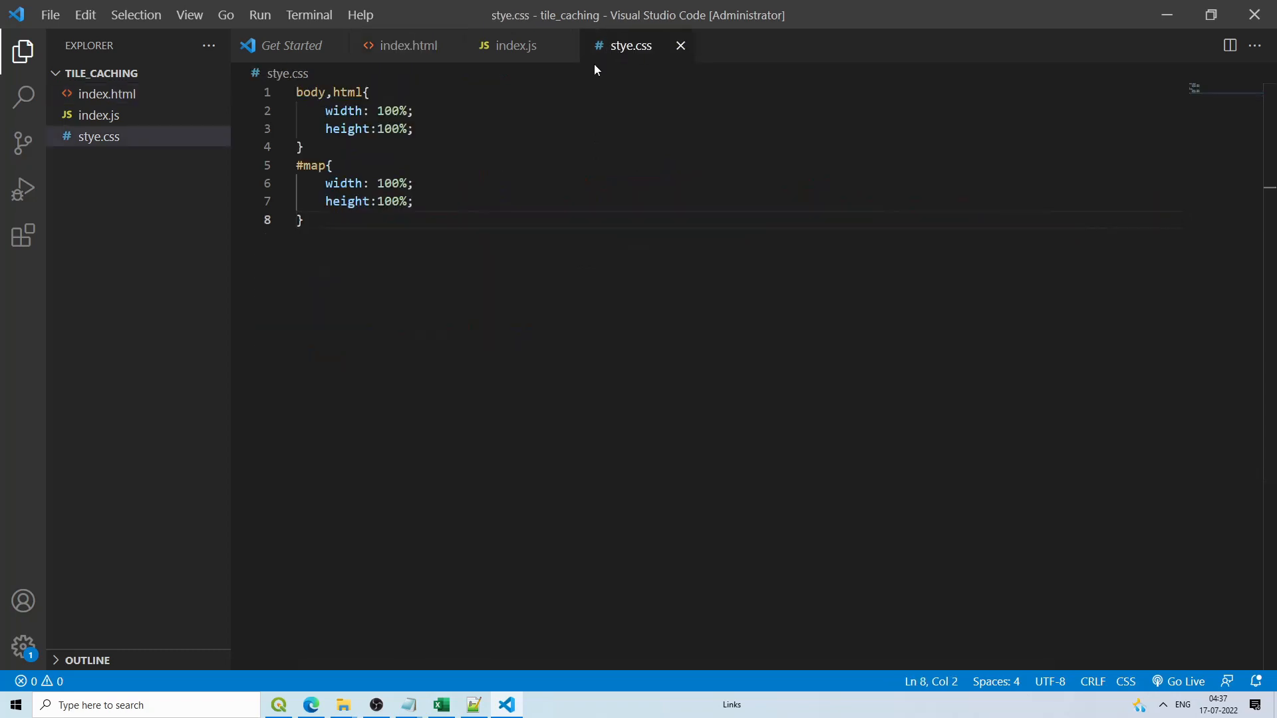
Step: Declare 'var view, map;' in index.js and begin a 'view=' assignment
{"action": "left_click", "coordinate": [492, 54]}
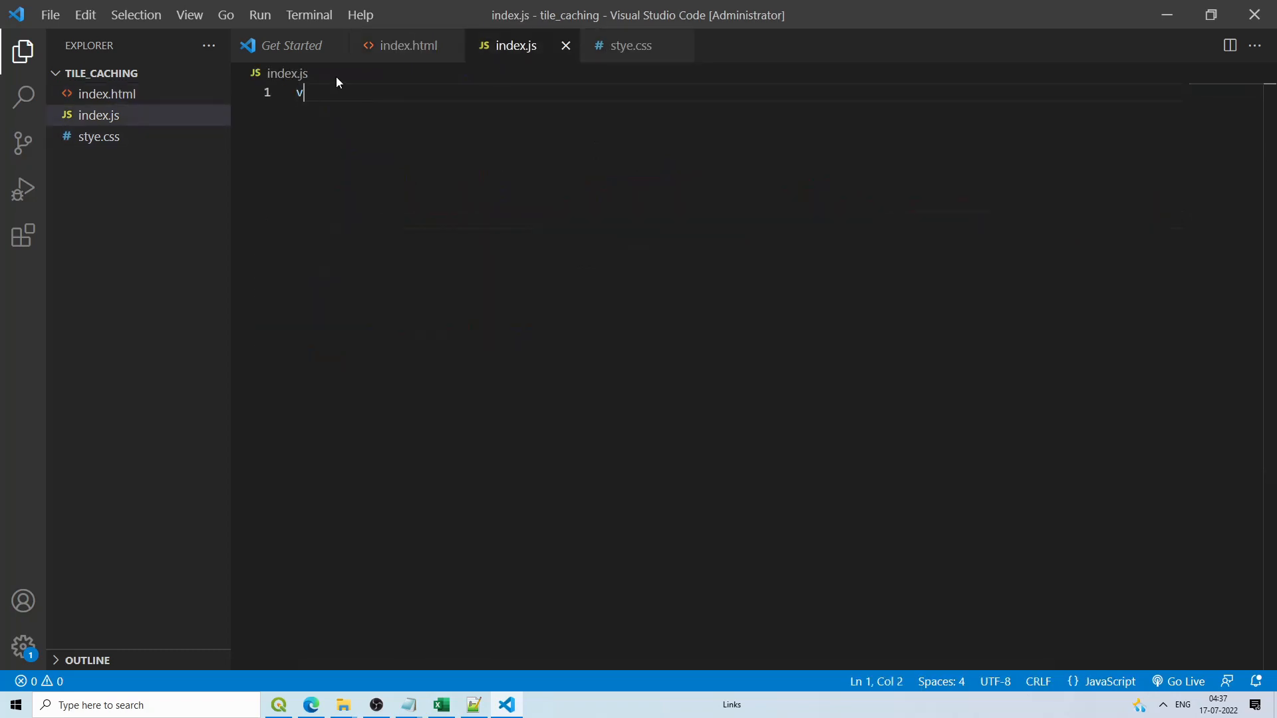
{"action": "type", "text": "var view"}
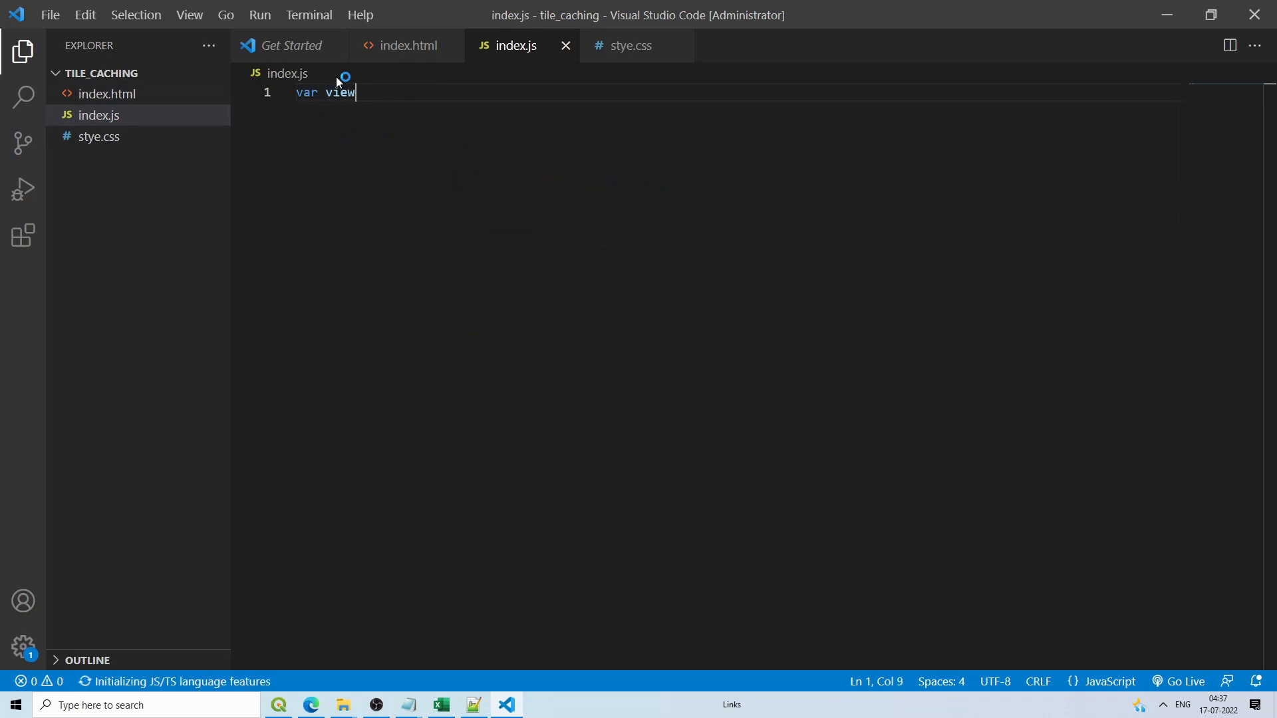
{"action": "type", "text": ", map;"}
{"action": "key", "text": "Return"}
{"action": "key", "text": "Return"}
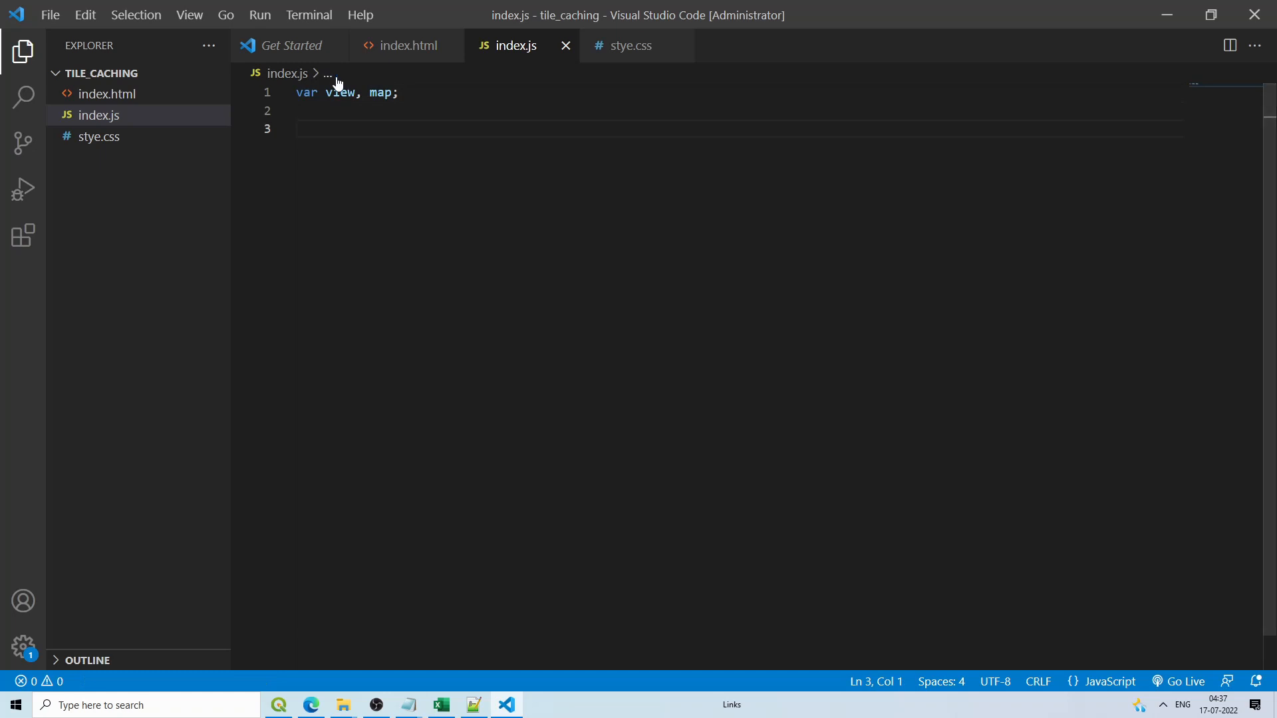
{"action": "type", "text": "view="}
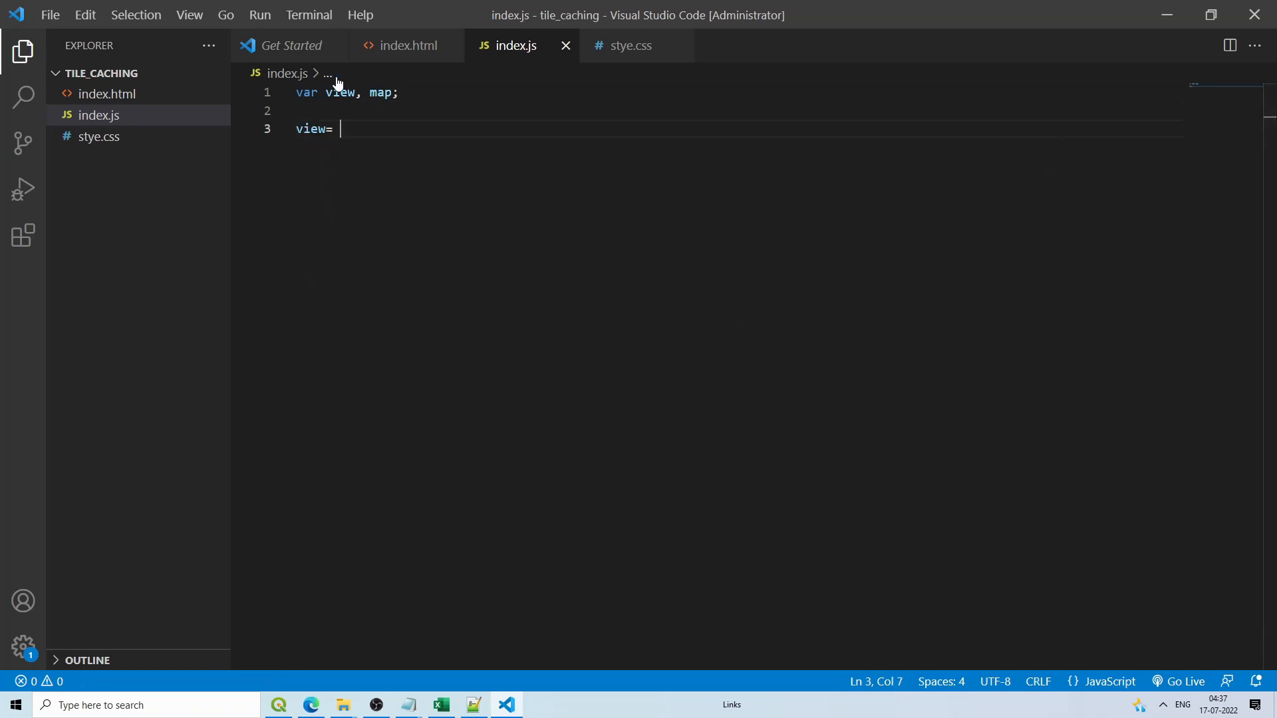
Step: Replace the unfinished view line with cog's ol.View (EPSG:4326, zoom 9) and ol.Map code
{"action": "left_click", "coordinate": [476, 705]}
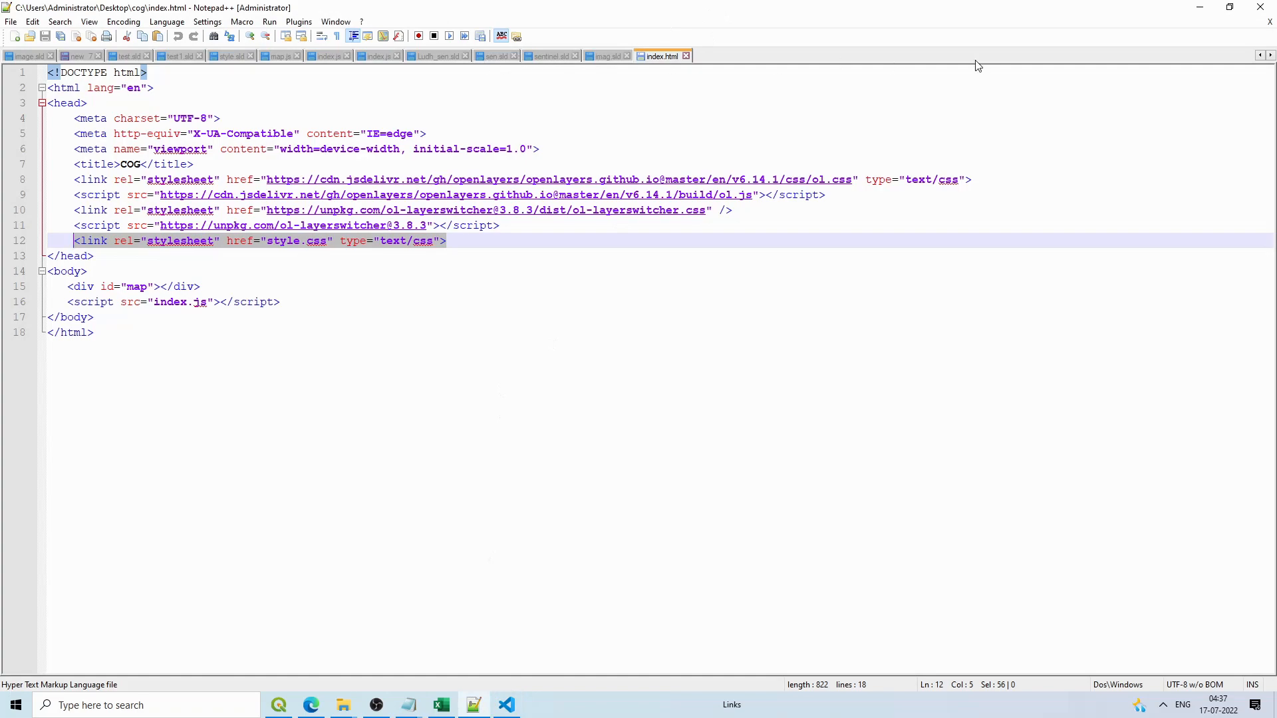
{"action": "mouse_move", "coordinate": [343, 704]}
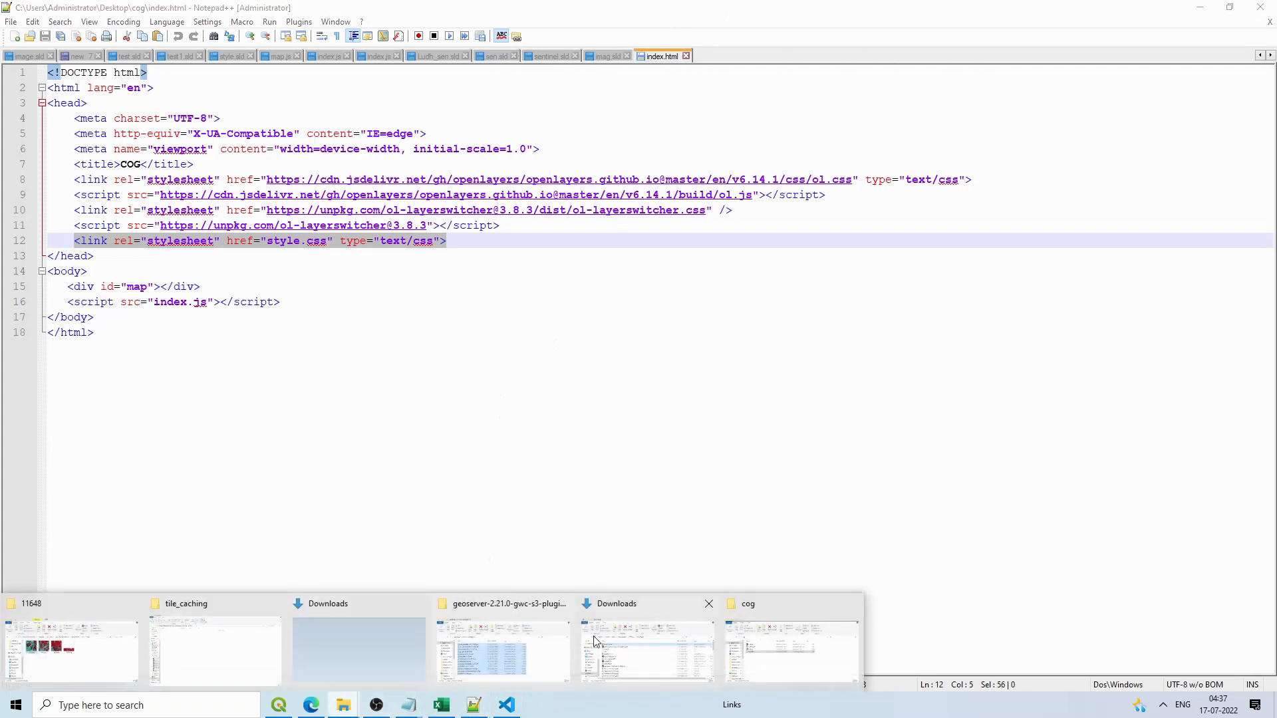
{"action": "left_click", "coordinate": [760, 645]}
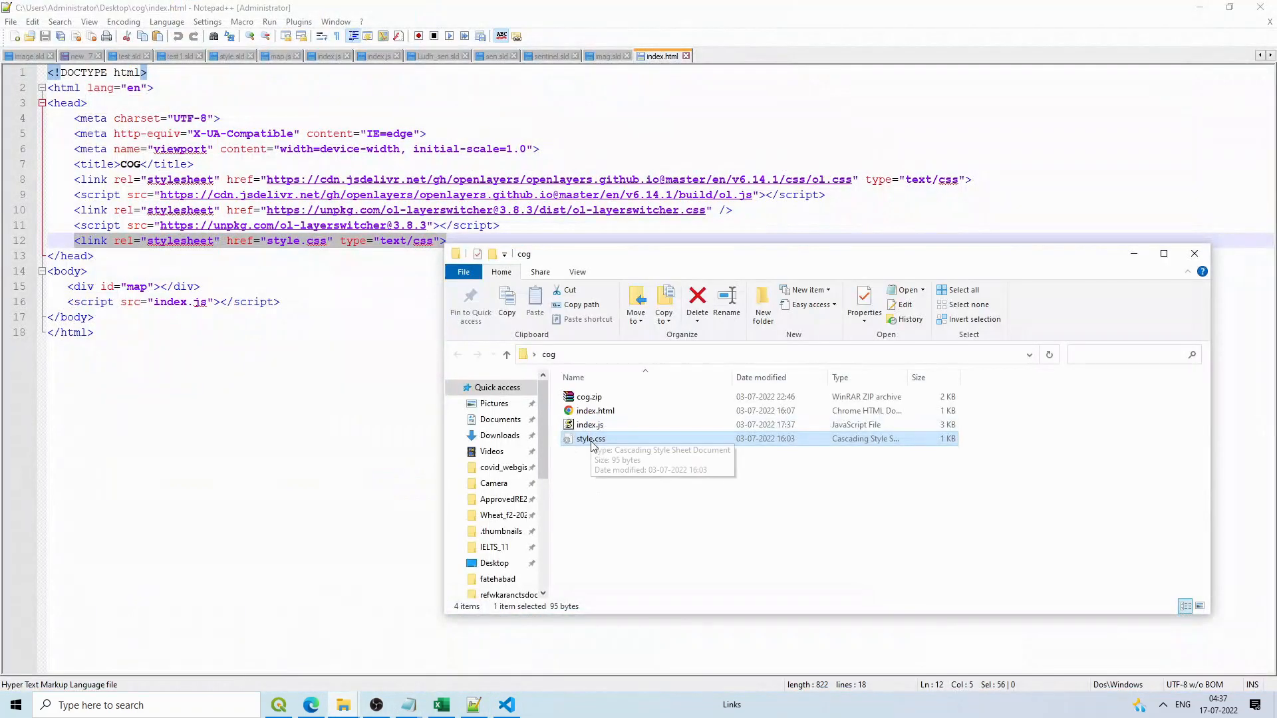
{"action": "left_click", "coordinate": [592, 425]}
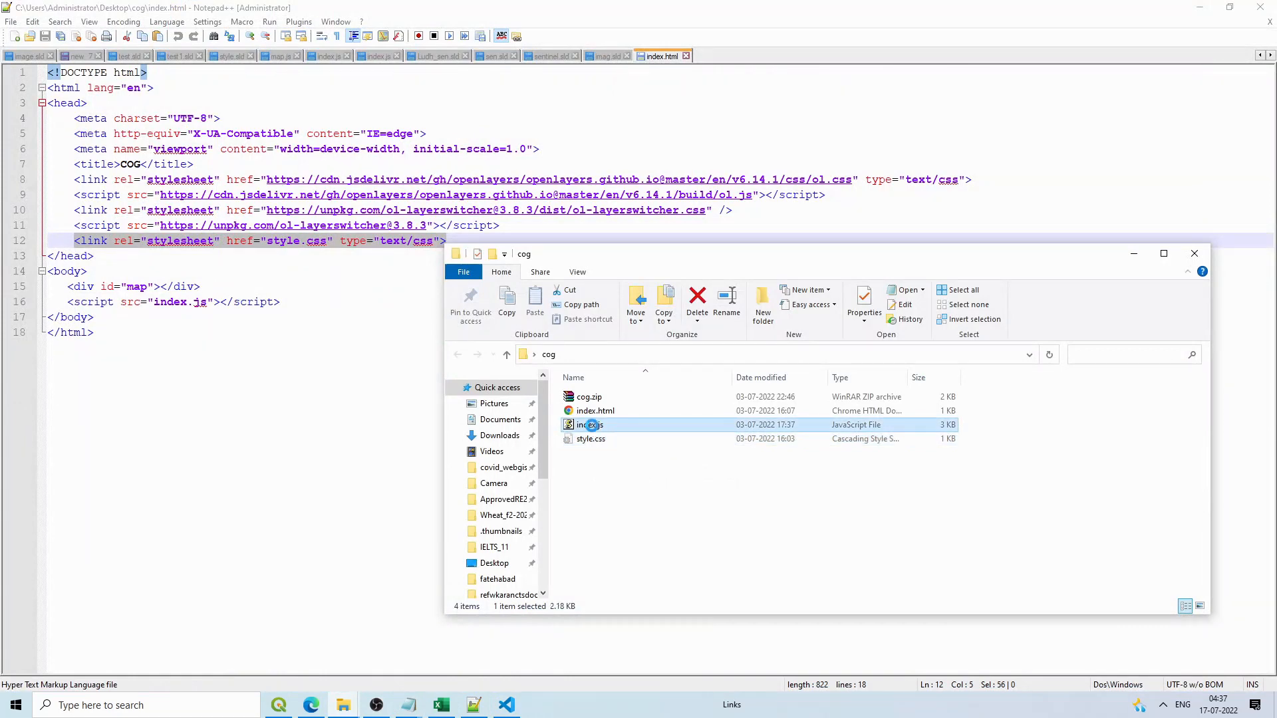
{"action": "right_click", "coordinate": [592, 425]}
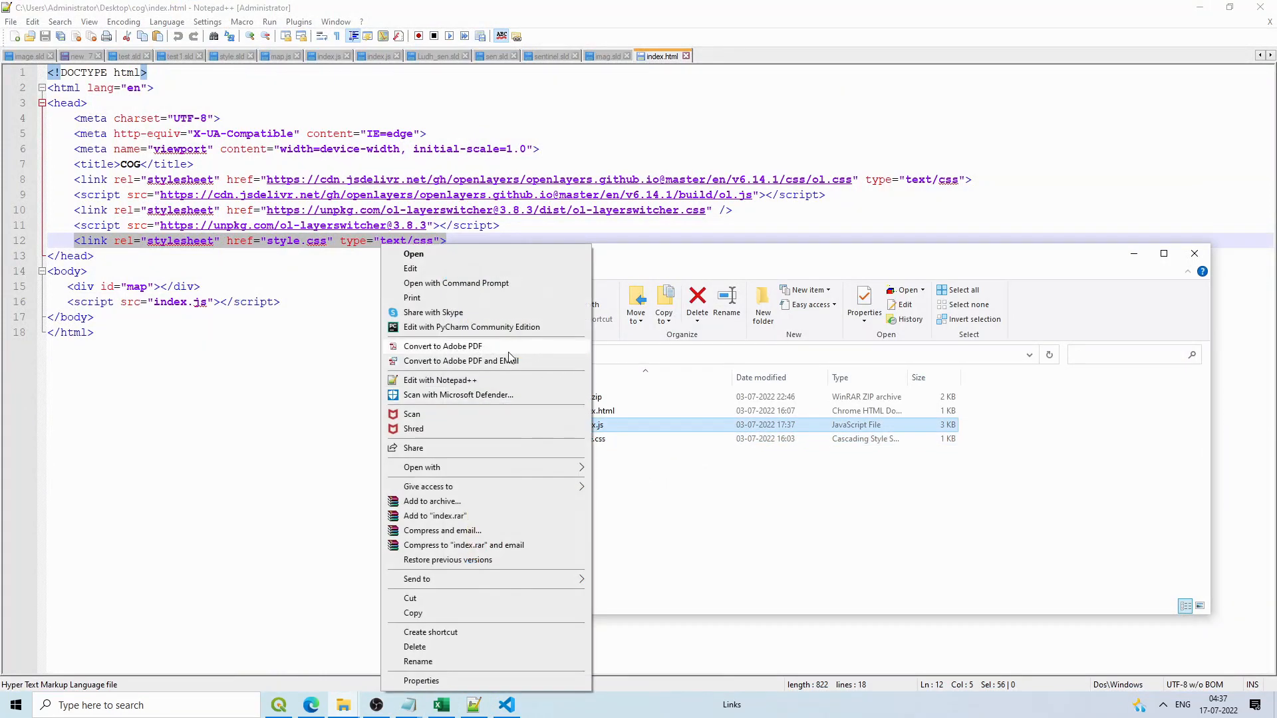
{"action": "left_click", "coordinate": [440, 380]}
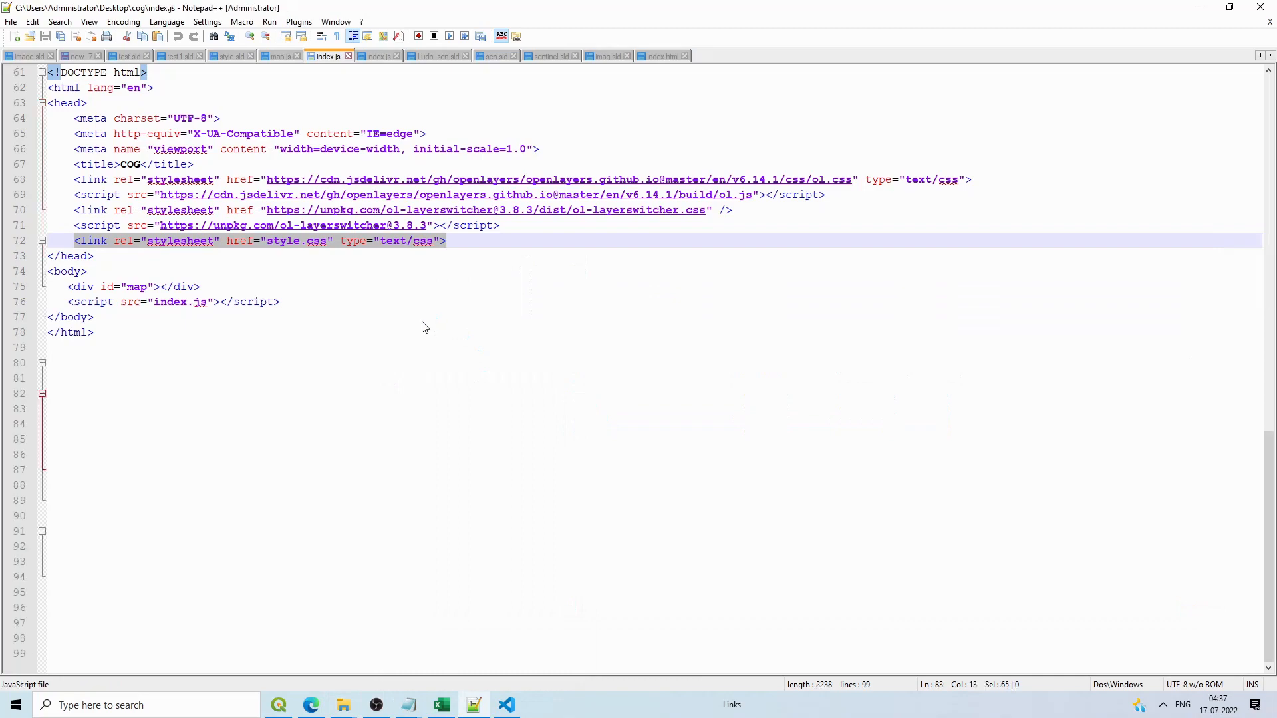
{"action": "scroll", "coordinate": [425, 327], "scroll_direction": "up", "scroll_amount": 20}
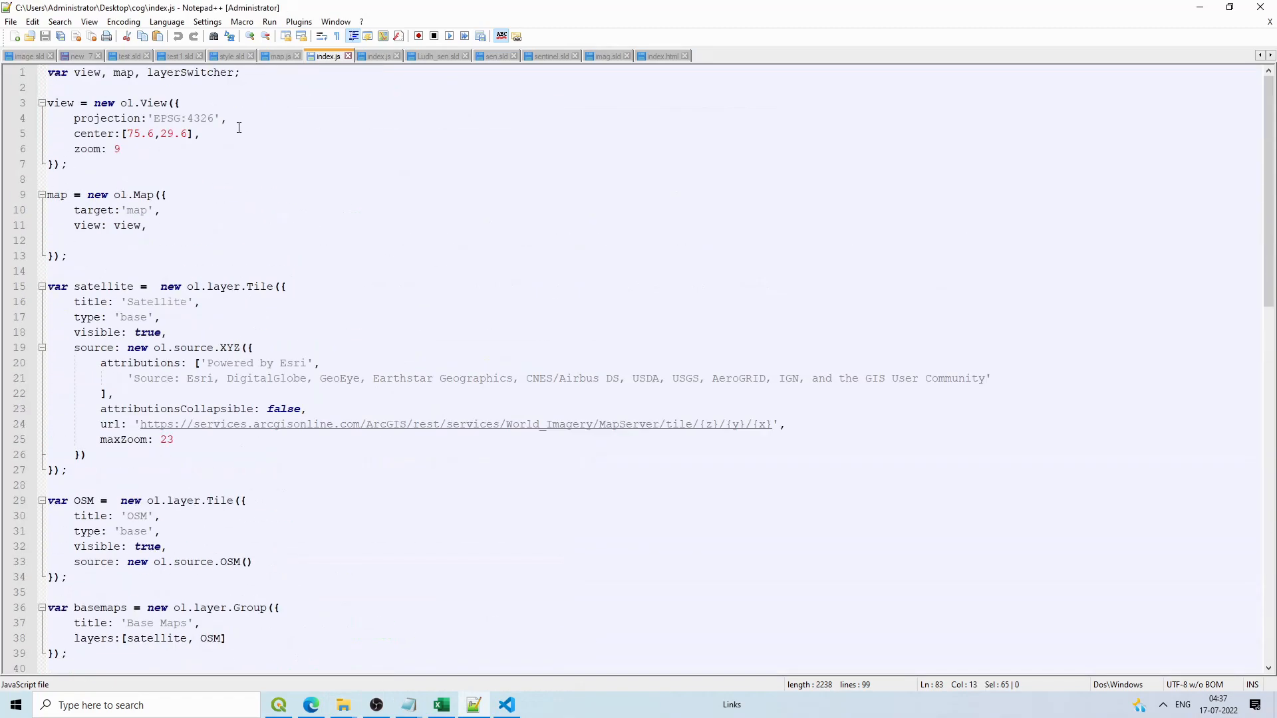
{"action": "left_click_drag", "start_coordinate": [50, 103], "coordinate": [68, 256]}
{"action": "key", "text": "ctrl+c"}
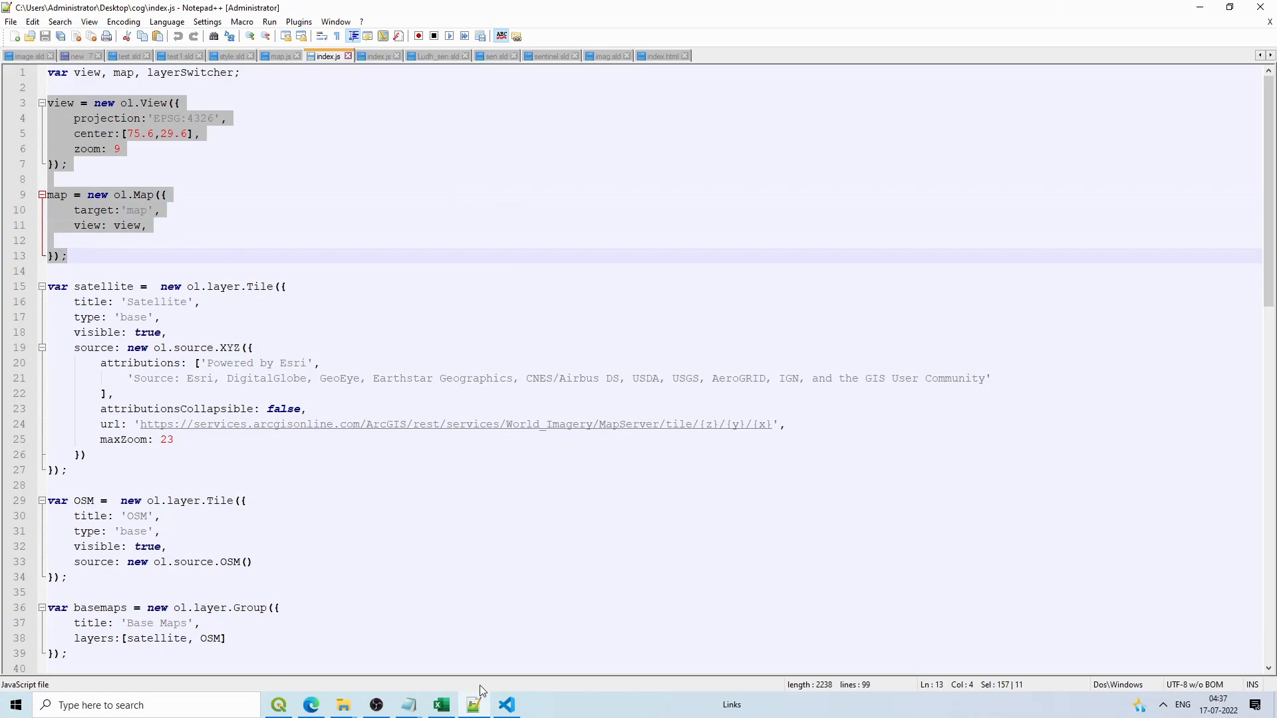
{"action": "left_click", "coordinate": [507, 705]}
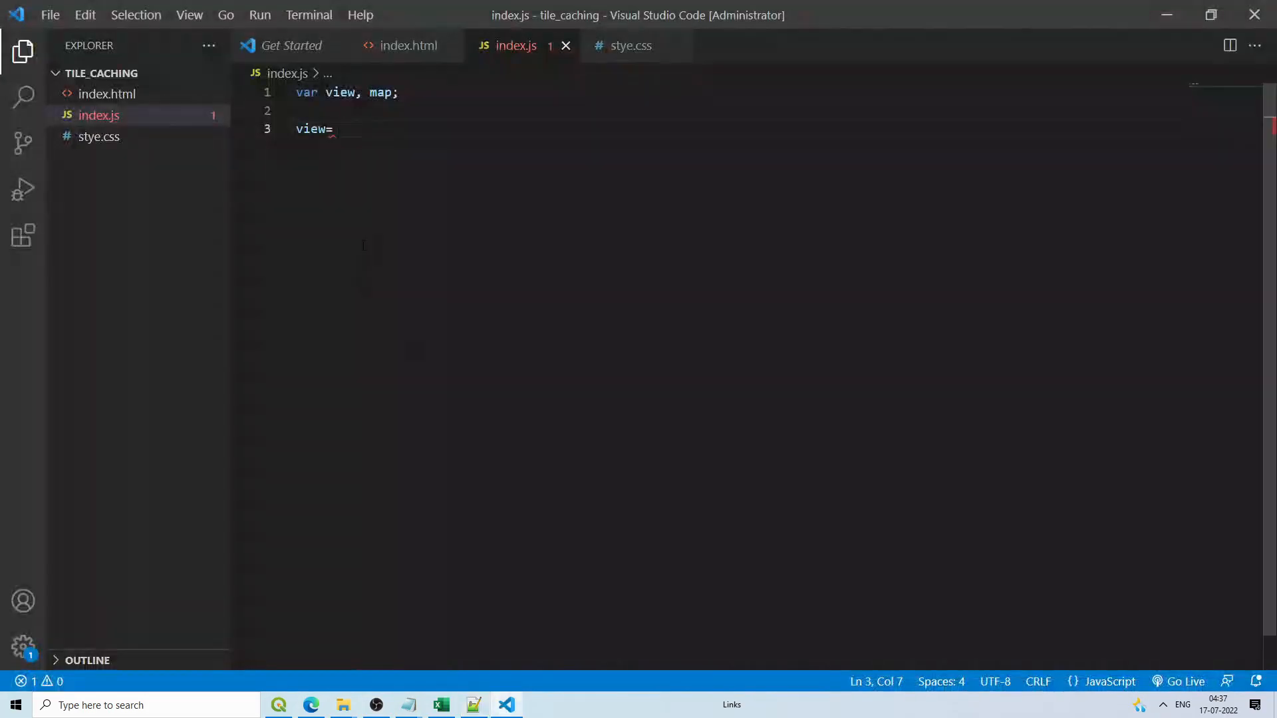
{"action": "key", "text": "shift+Home"}
{"action": "key", "text": "ctrl+v"}
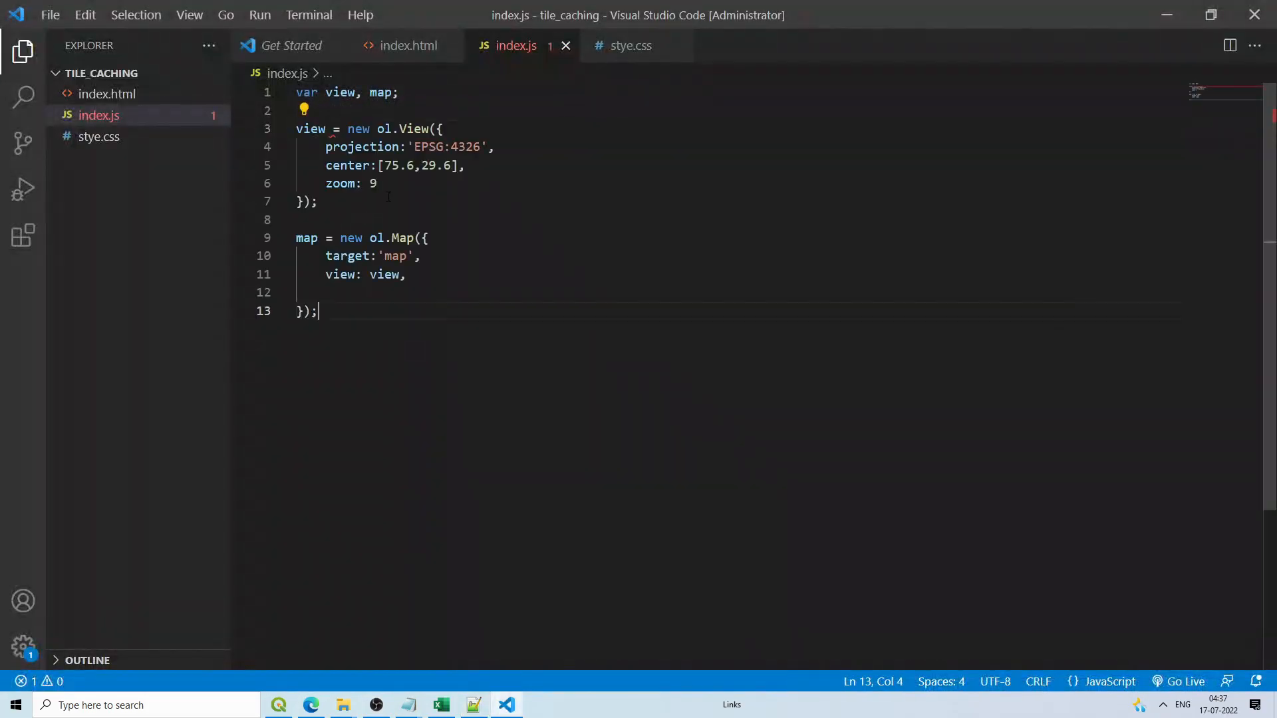
{"action": "left_click_drag", "start_coordinate": [480, 147], "coordinate": [455, 147]}
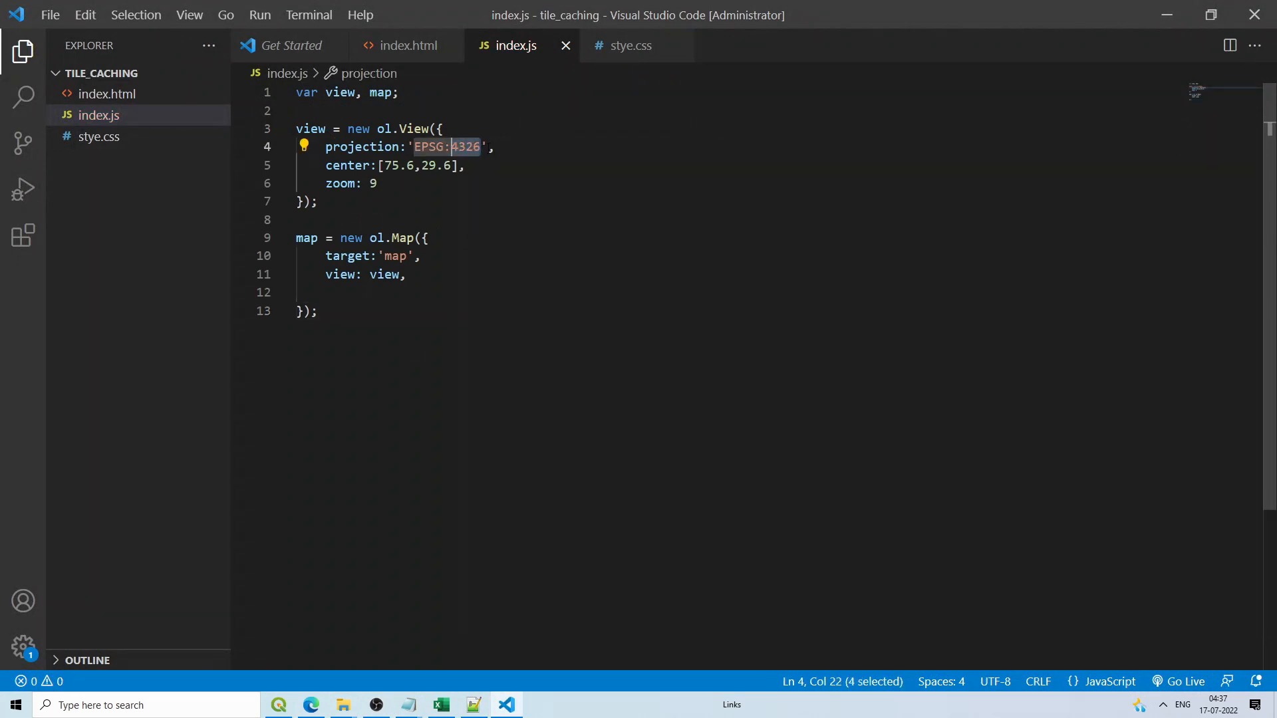
Step: Change the view projection from EPSG:4326 to EPSG:3857 and the zoom from 9 to 2
{"action": "left_click_drag", "start_coordinate": [481, 147], "coordinate": [458, 147]}
{"action": "left_click", "coordinate": [474, 165]}
{"action": "left_click", "coordinate": [474, 146]}
{"action": "left_click_drag", "start_coordinate": [480, 147], "coordinate": [458, 147]}
{"action": "type", "text": "3857"}
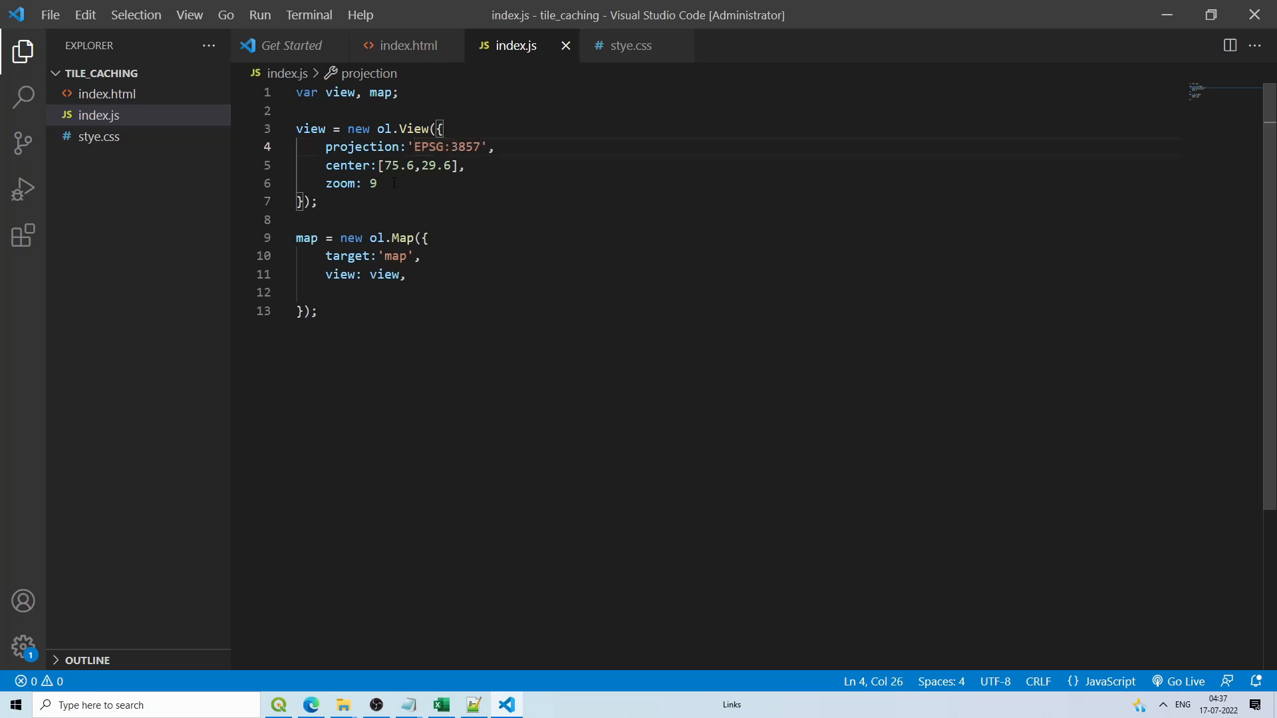
{"action": "left_click_drag", "start_coordinate": [394, 183], "coordinate": [371, 183]}
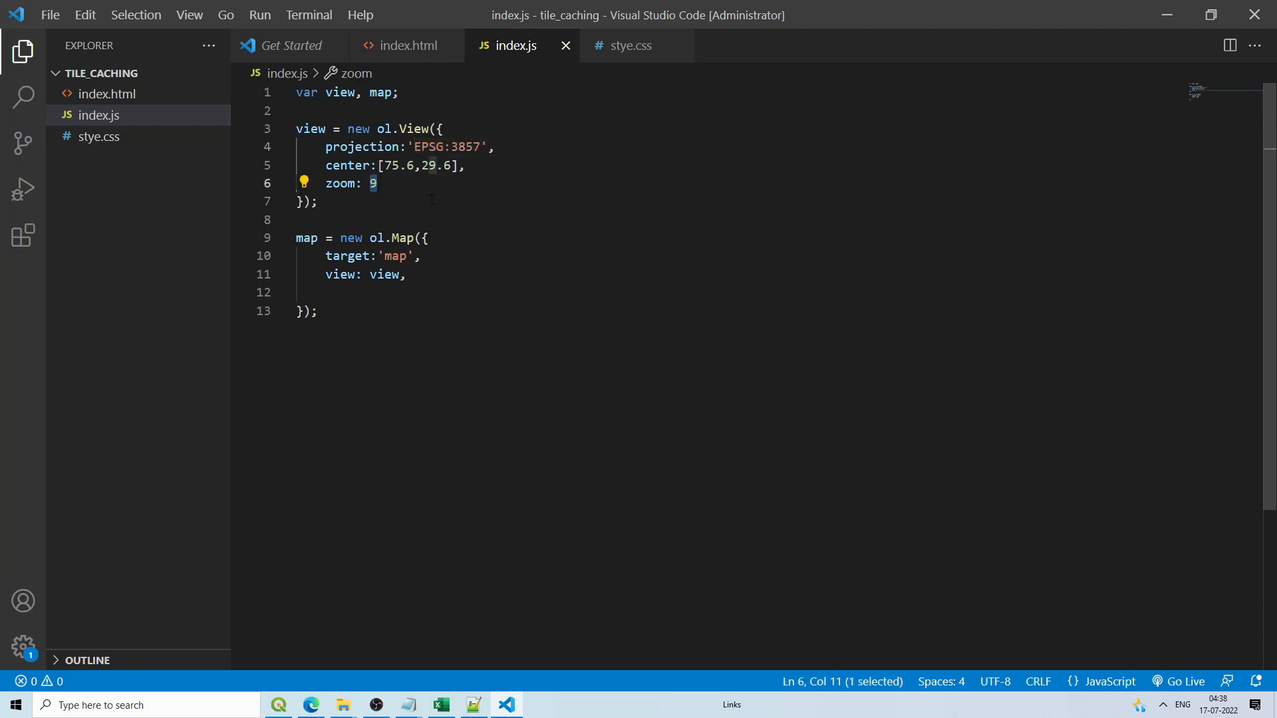
{"action": "type", "text": "2"}
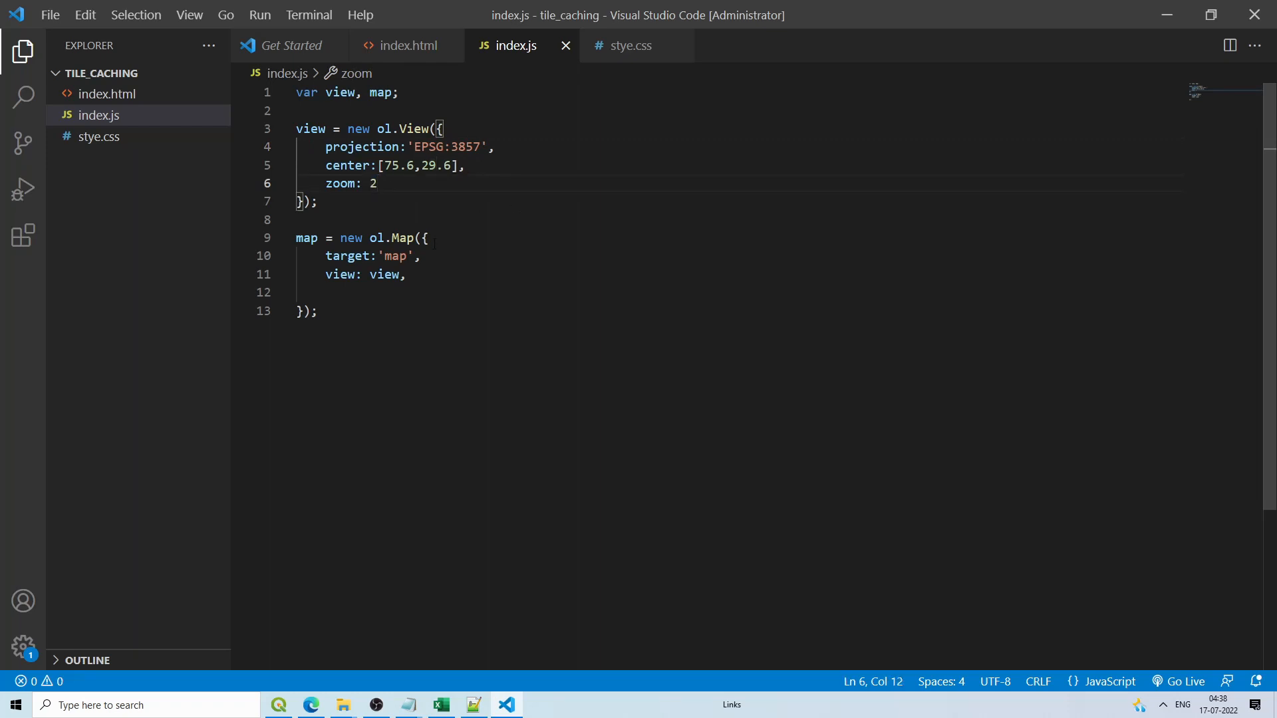
Step: Confirm the map target matches the 'map' div id, then start Live Server on port 5500
{"action": "left_click", "coordinate": [352, 296]}
{"action": "left_click", "coordinate": [392, 255]}
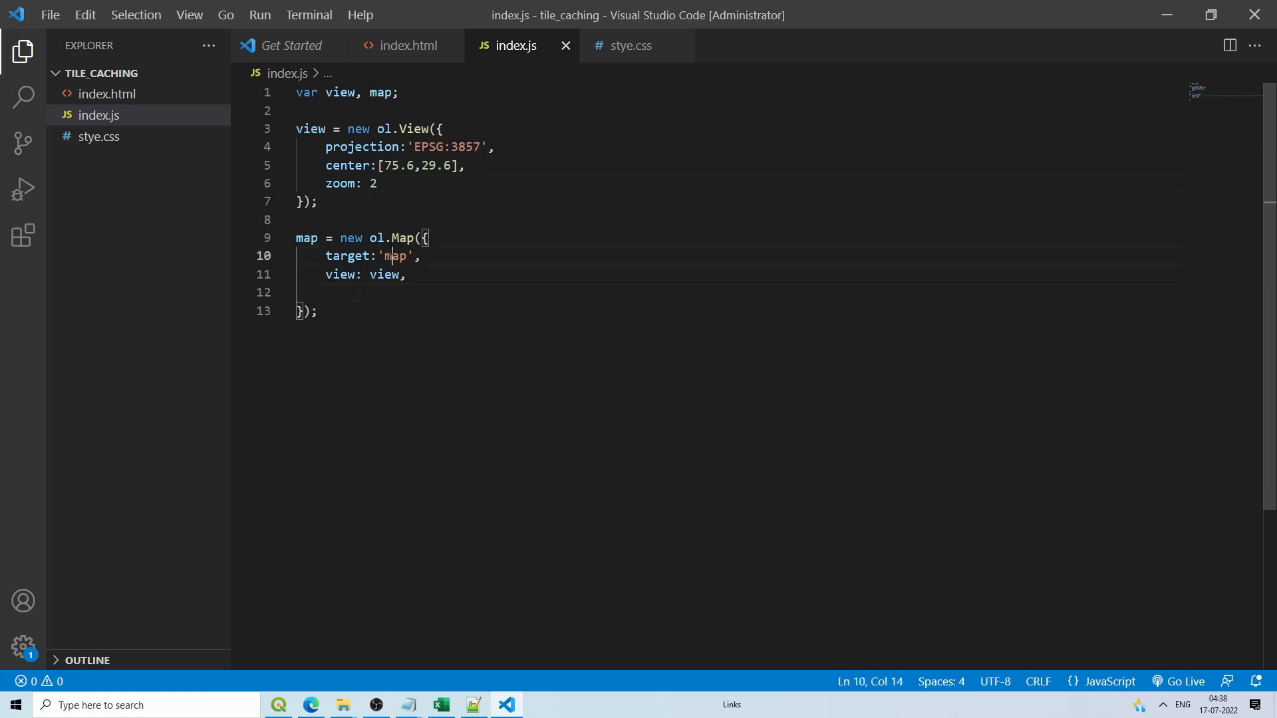
{"action": "left_click", "coordinate": [399, 45]}
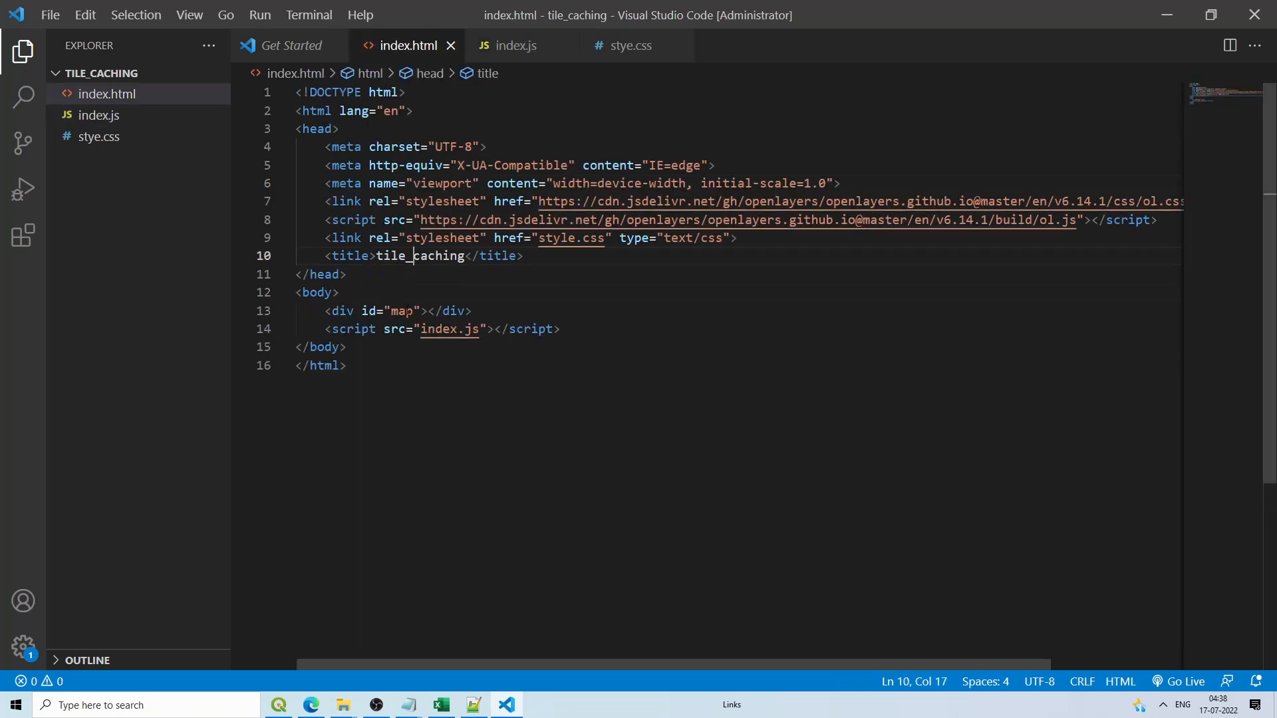
{"action": "left_click", "coordinate": [625, 45]}
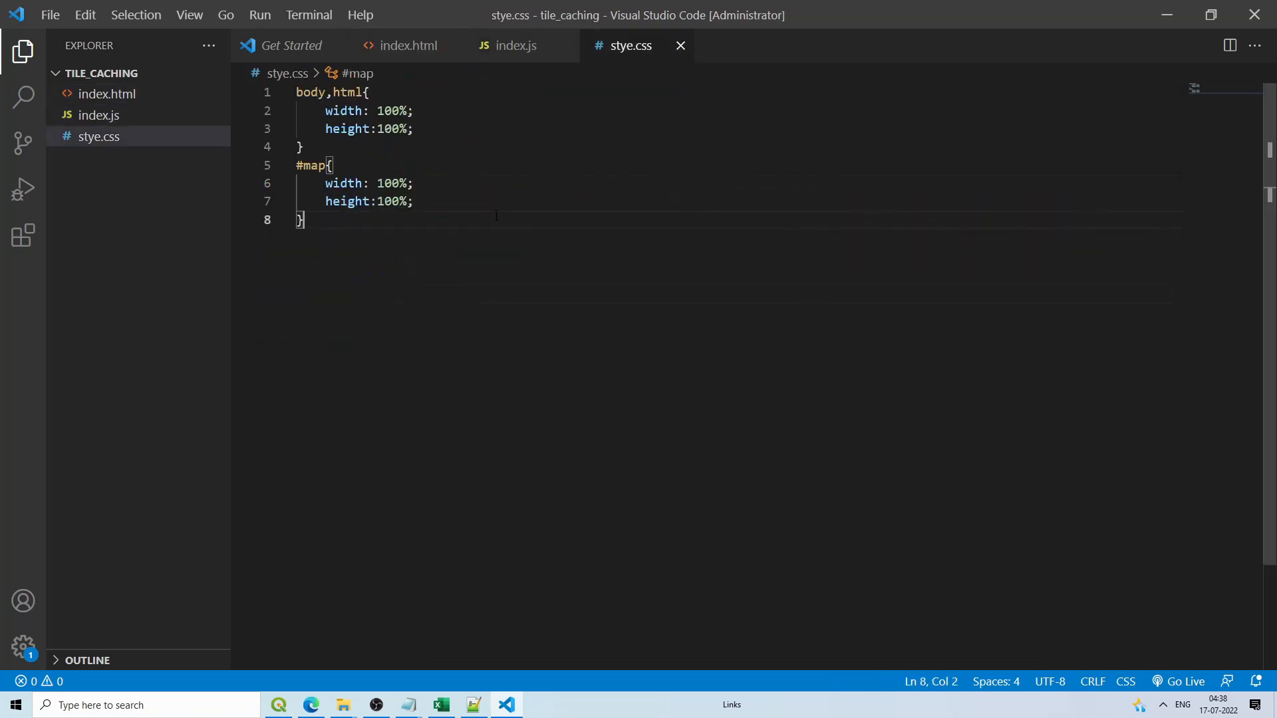
{"action": "left_click", "coordinate": [1178, 680]}
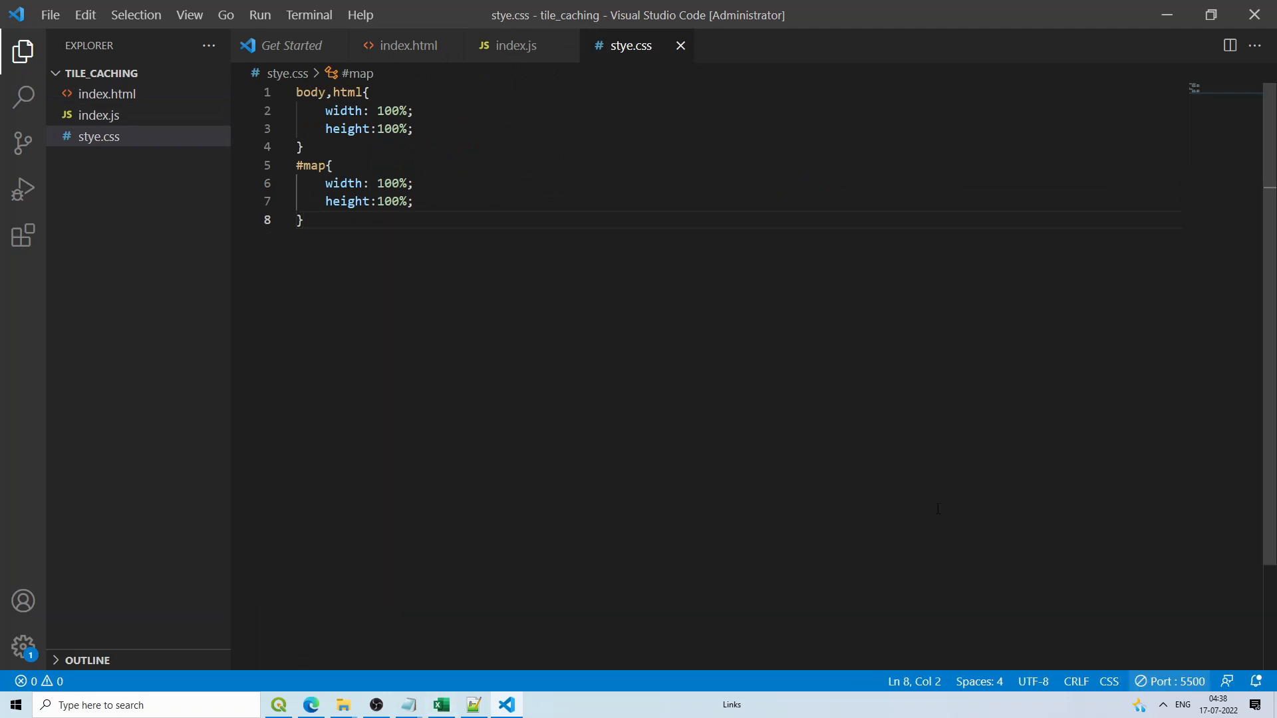
Step: Open the local page at localhost:5500 in a new Edge tab
{"action": "left_click", "coordinate": [311, 705]}
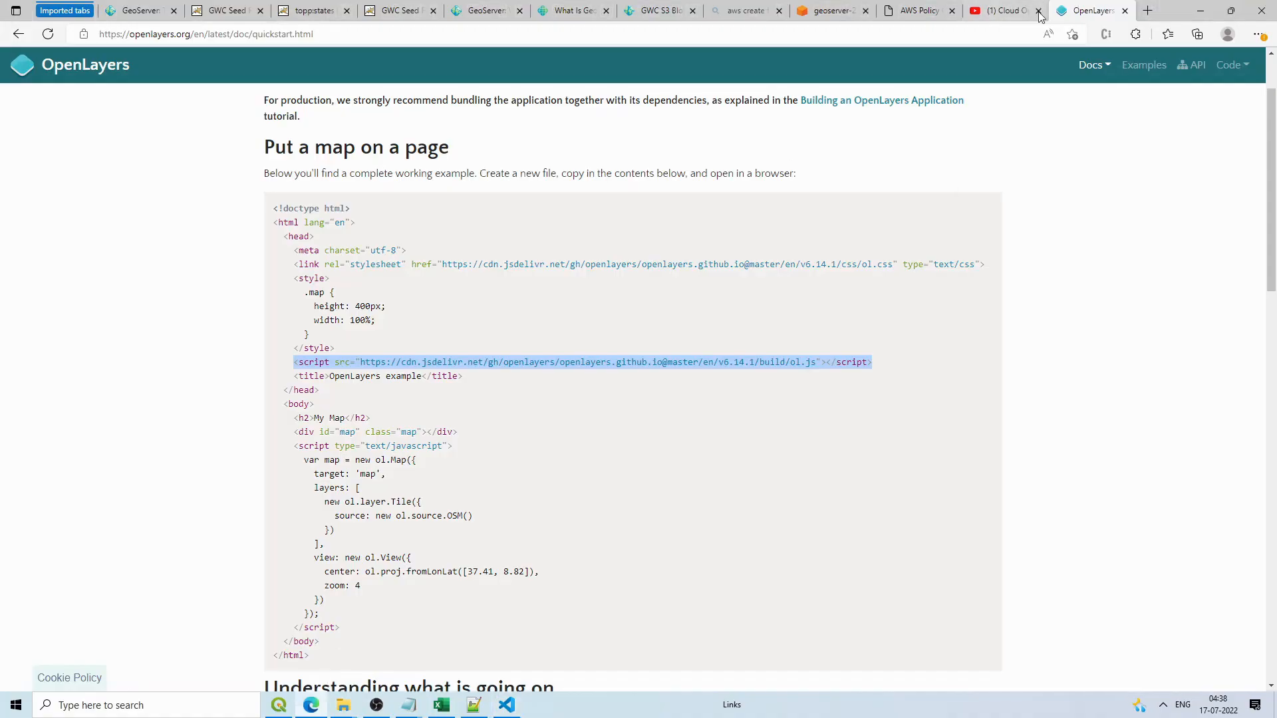
{"action": "left_click", "coordinate": [1147, 11]}
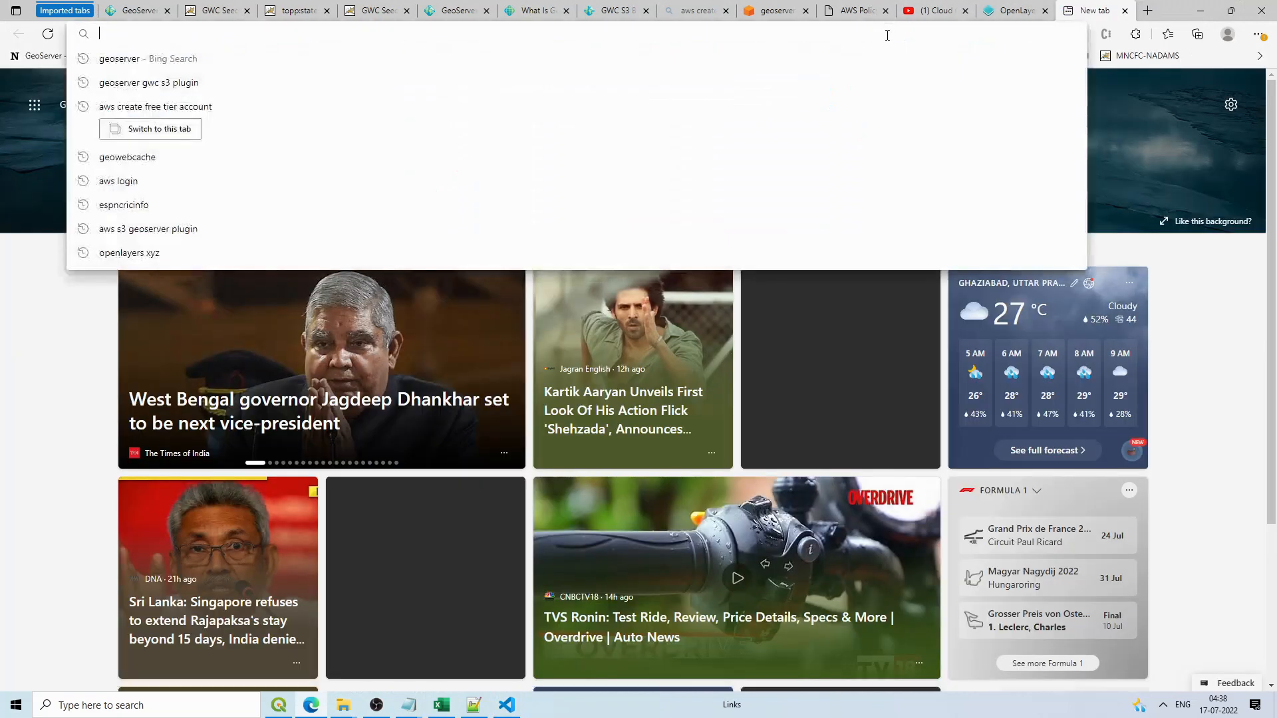
{"action": "type", "text": "localhost:"}
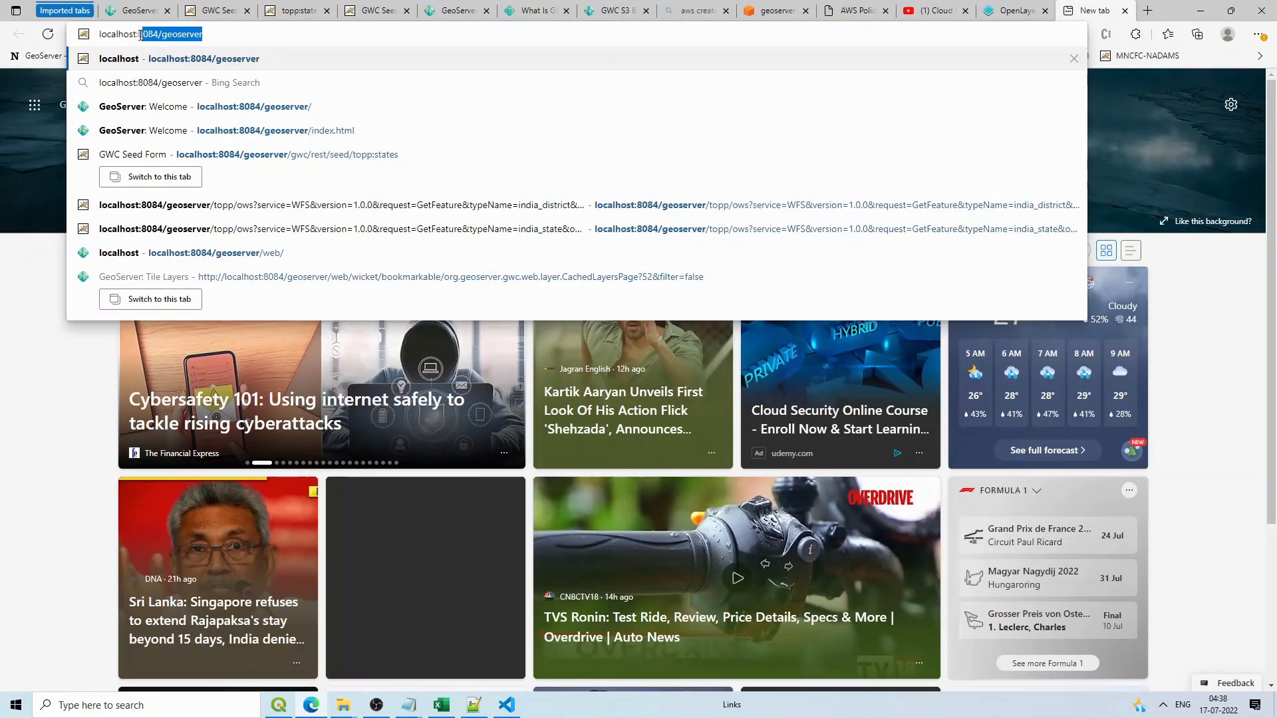
{"action": "key", "text": "BackSpace"}
{"action": "key", "text": "BackSpace"}
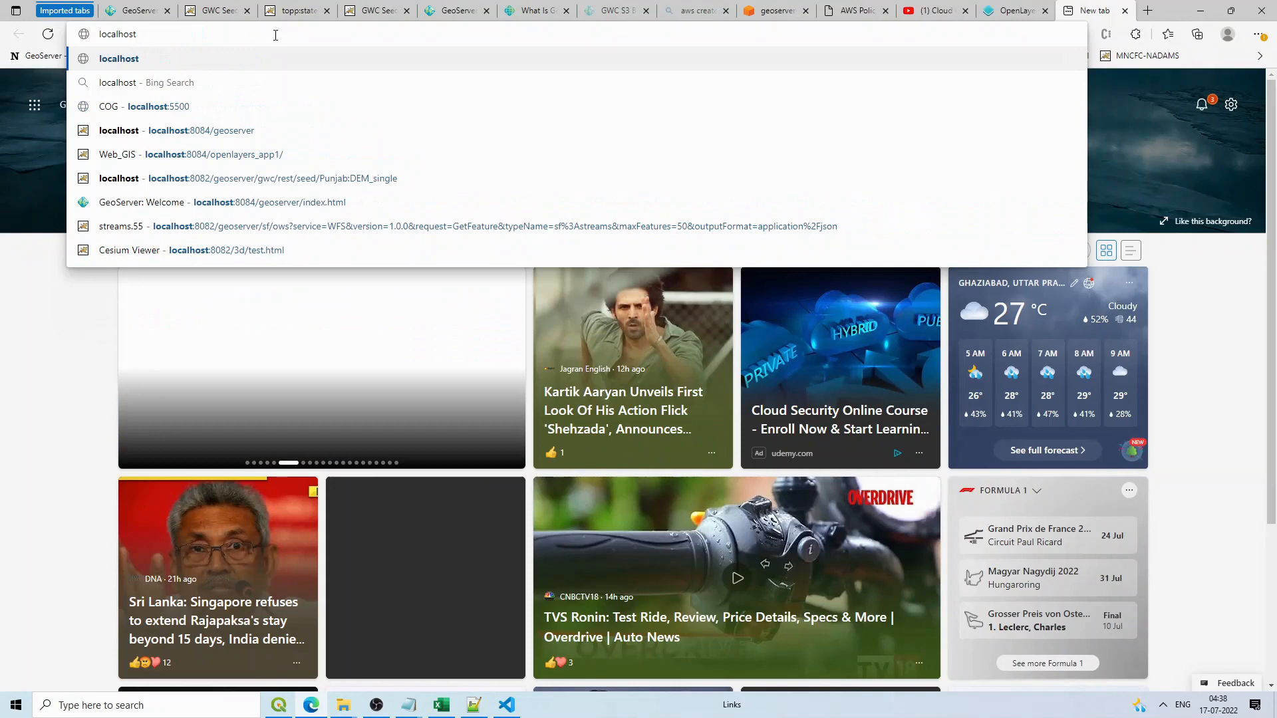
{"action": "left_click", "coordinate": [249, 104]}
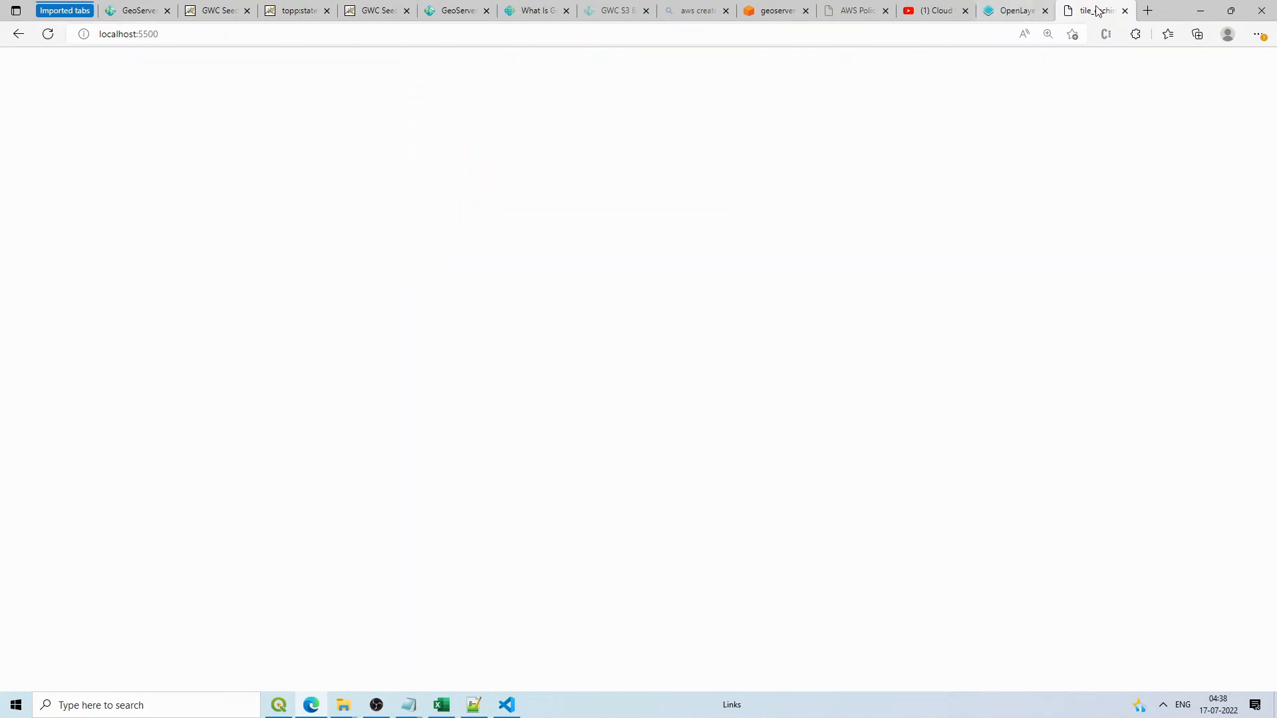
Step: Inspect the blank page and follow the failing style.css link, which shows 'Cannot GET /style.css'
{"action": "right_click", "coordinate": [605, 377]}
{"action": "left_click", "coordinate": [669, 359]}
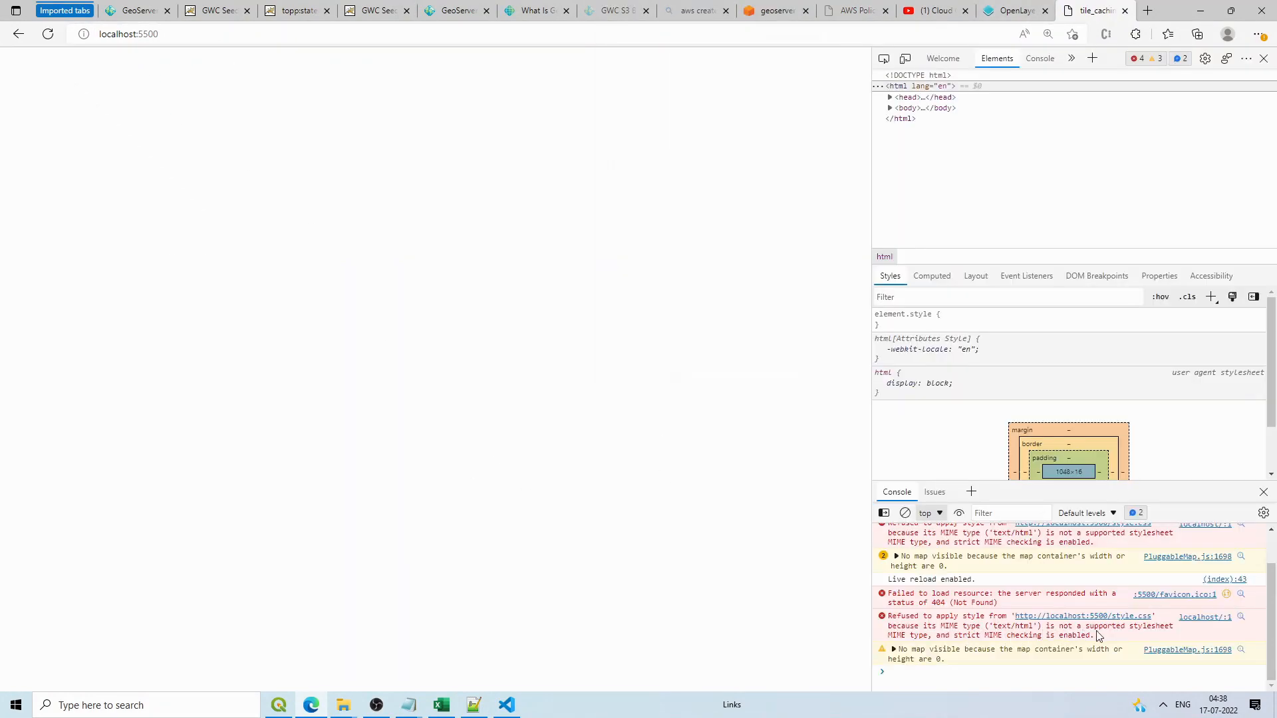
{"action": "left_click", "coordinate": [1132, 620]}
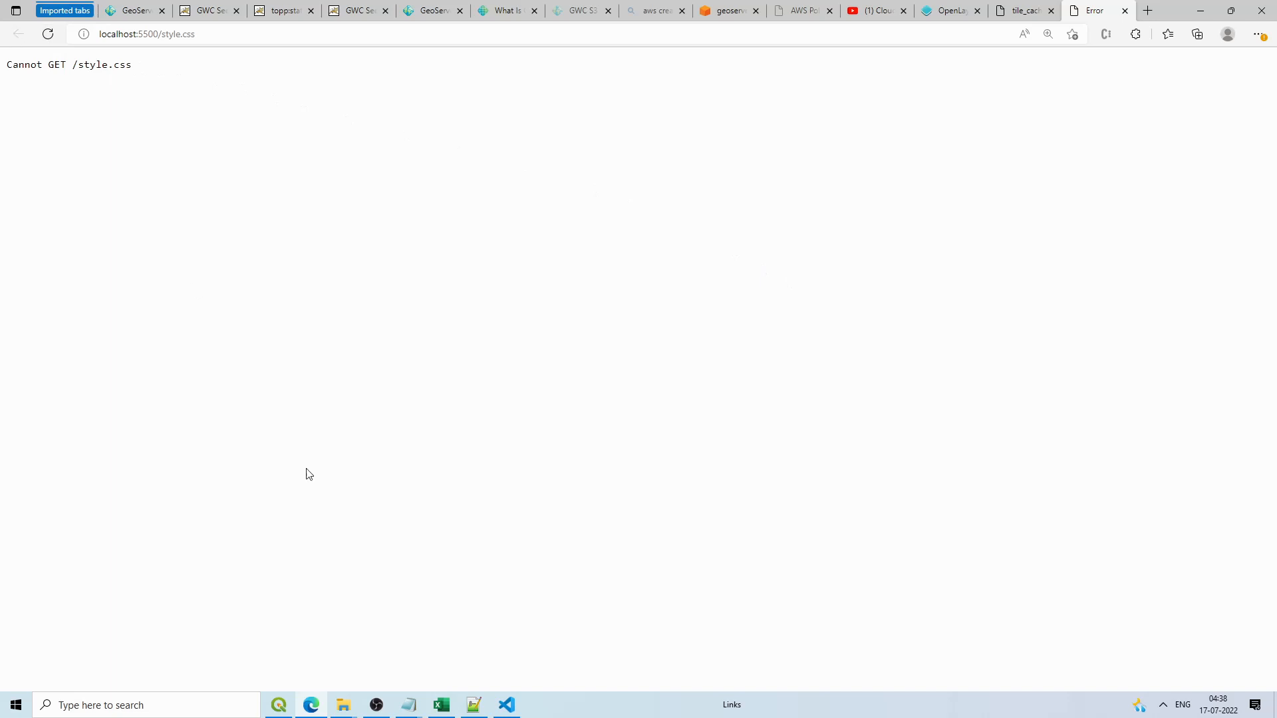
{"action": "left_click", "coordinate": [505, 706]}
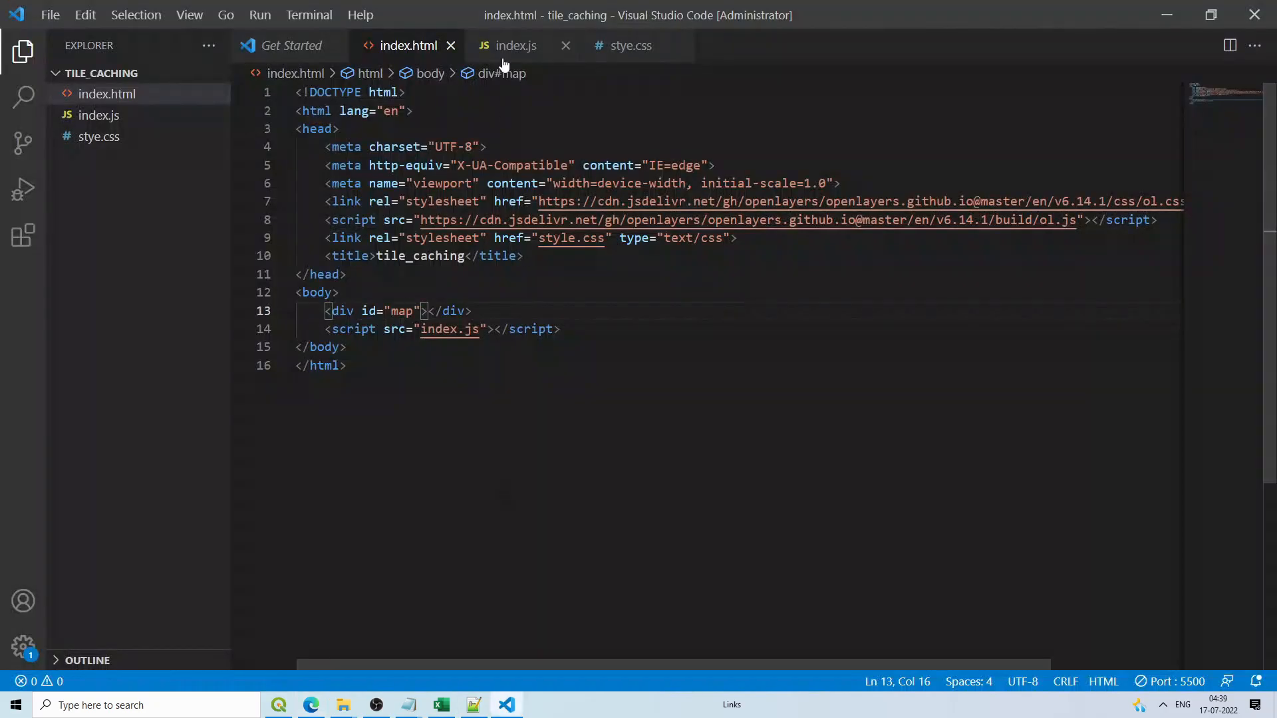
Step: Rename the misspelled stye.css to style.css in the Explorer
{"action": "left_click", "coordinate": [647, 48]}
{"action": "left_click", "coordinate": [100, 138]}
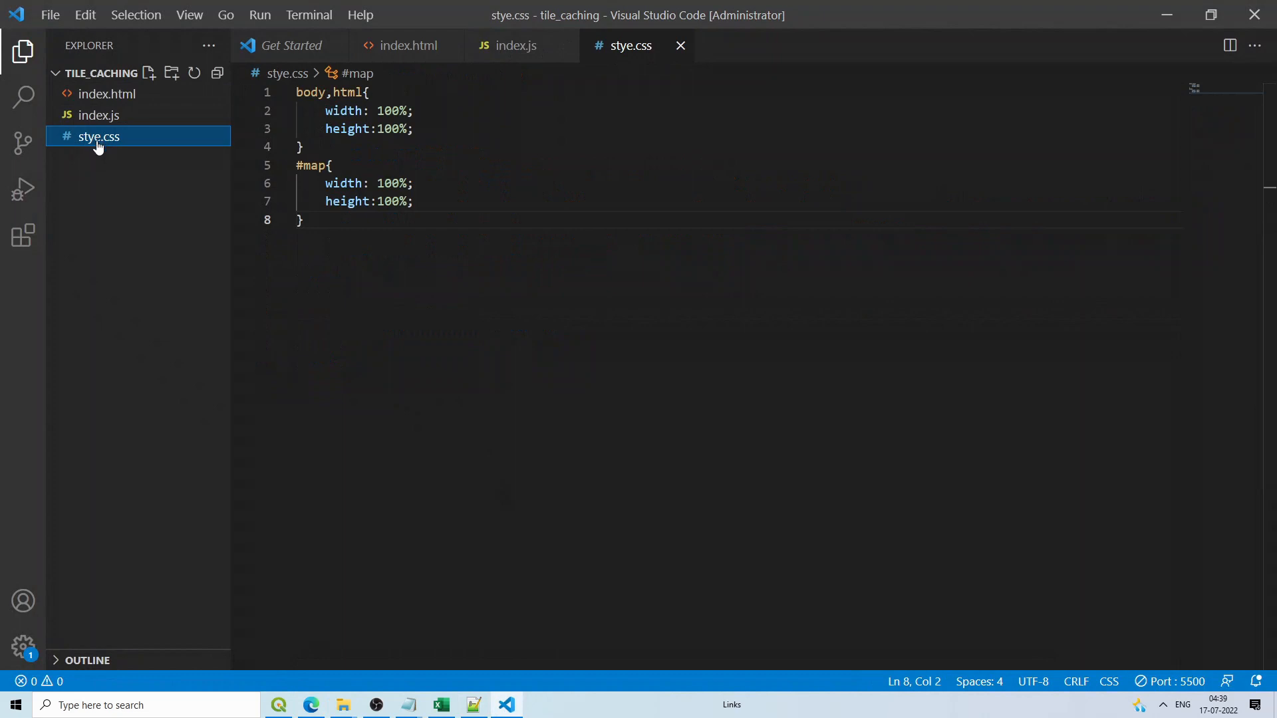
{"action": "right_click", "coordinate": [99, 146]}
{"action": "left_click", "coordinate": [149, 439]}
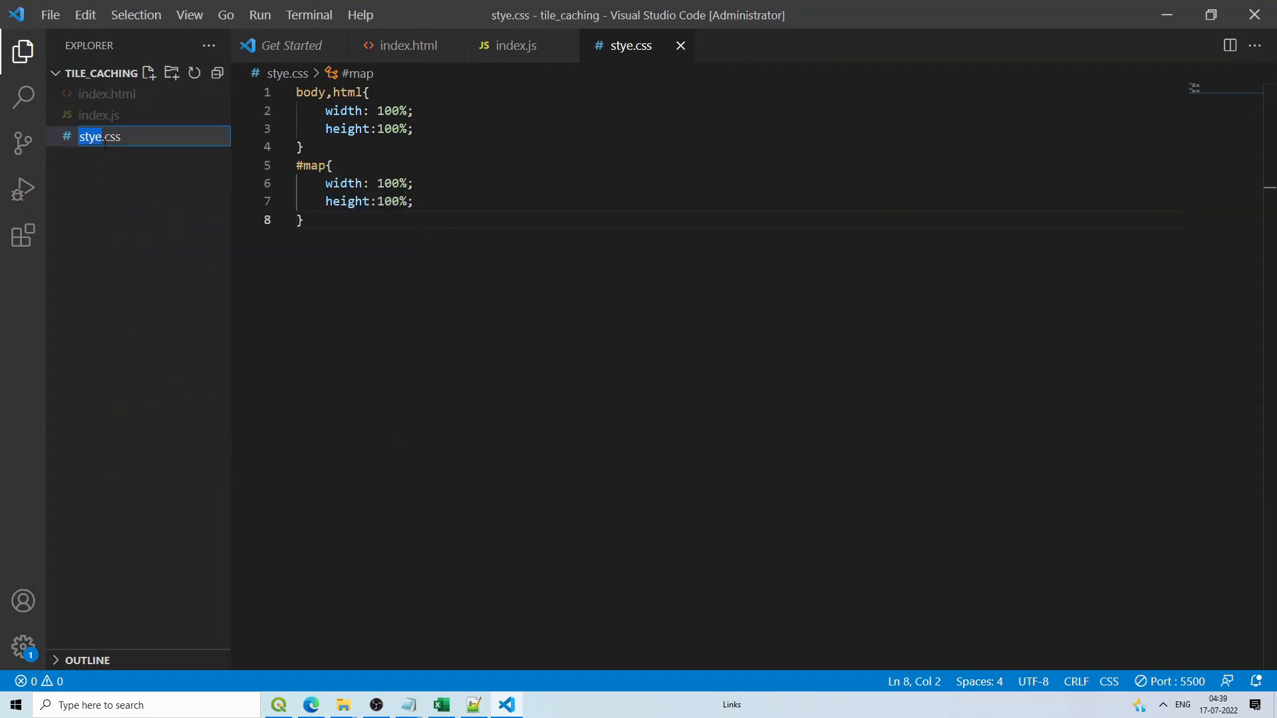
{"action": "left_click", "coordinate": [97, 138]}
{"action": "type", "text": "l"}
{"action": "key", "text": "Return"}
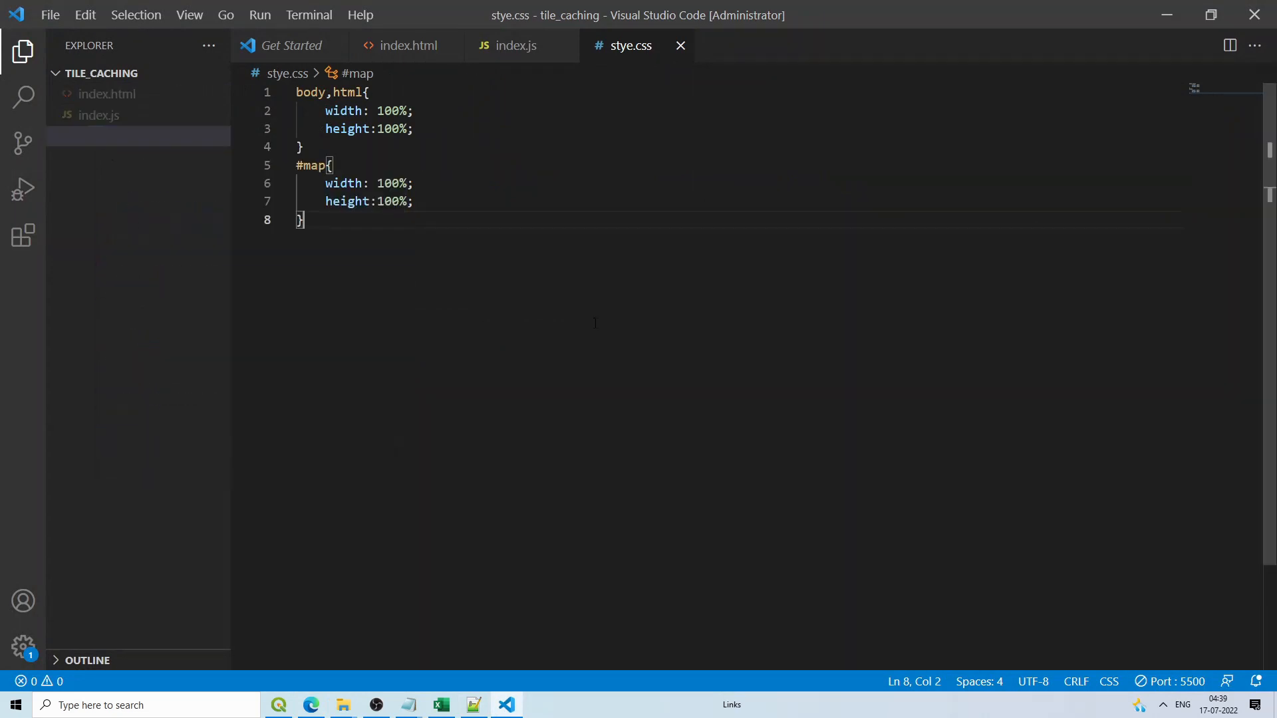
{"action": "left_click", "coordinate": [516, 57]}
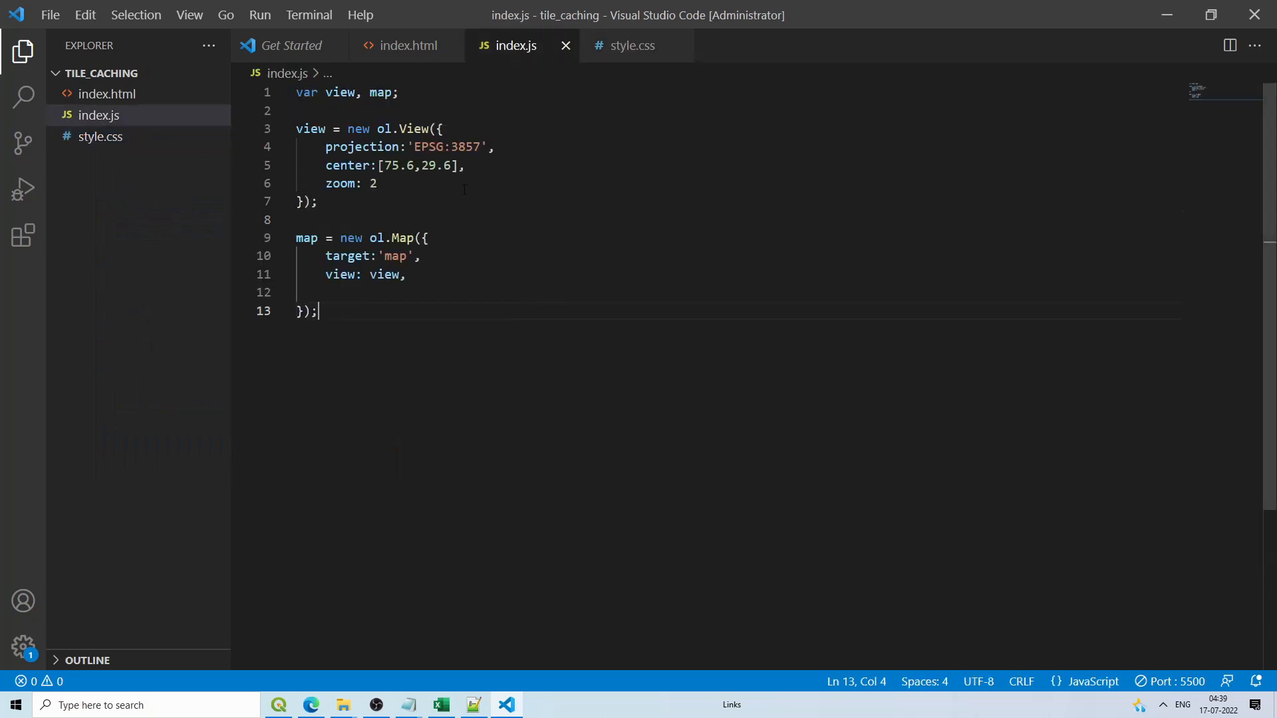
Step: Reload style.css in Edge, then load localhost:5500 to see the empty OpenLayers map
{"action": "left_click", "coordinate": [312, 705]}
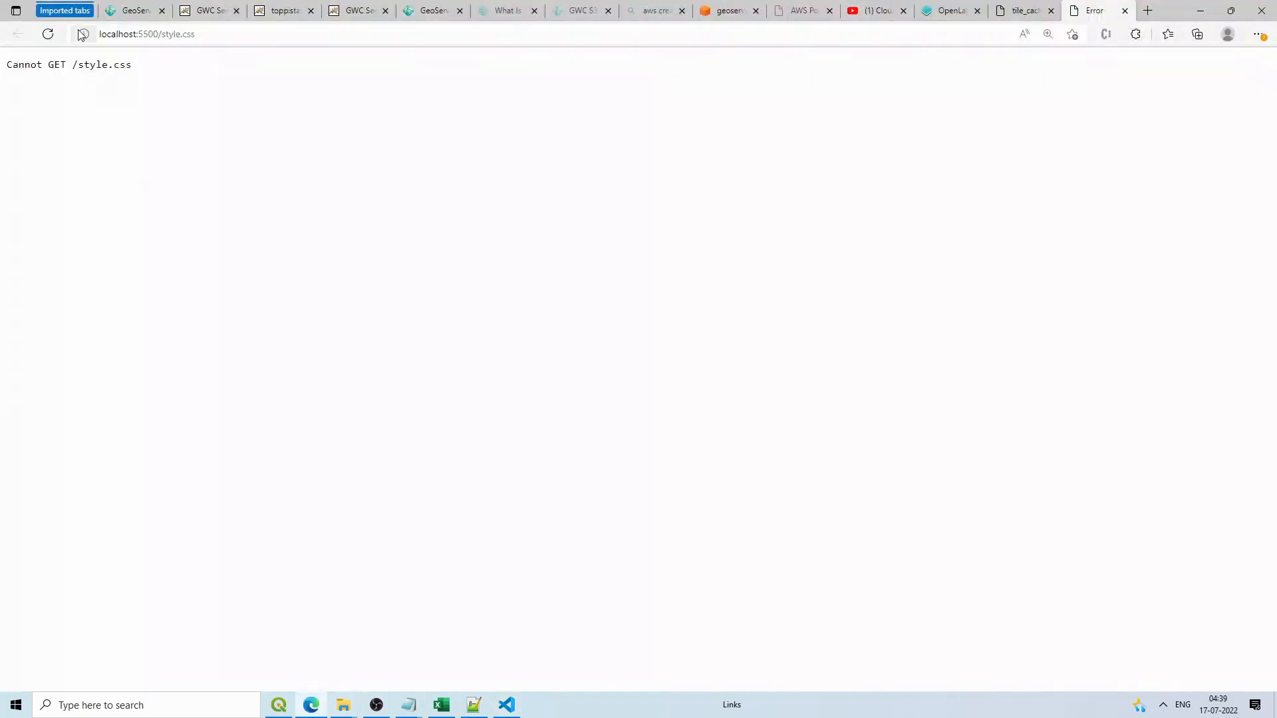
{"action": "left_click", "coordinate": [46, 36]}
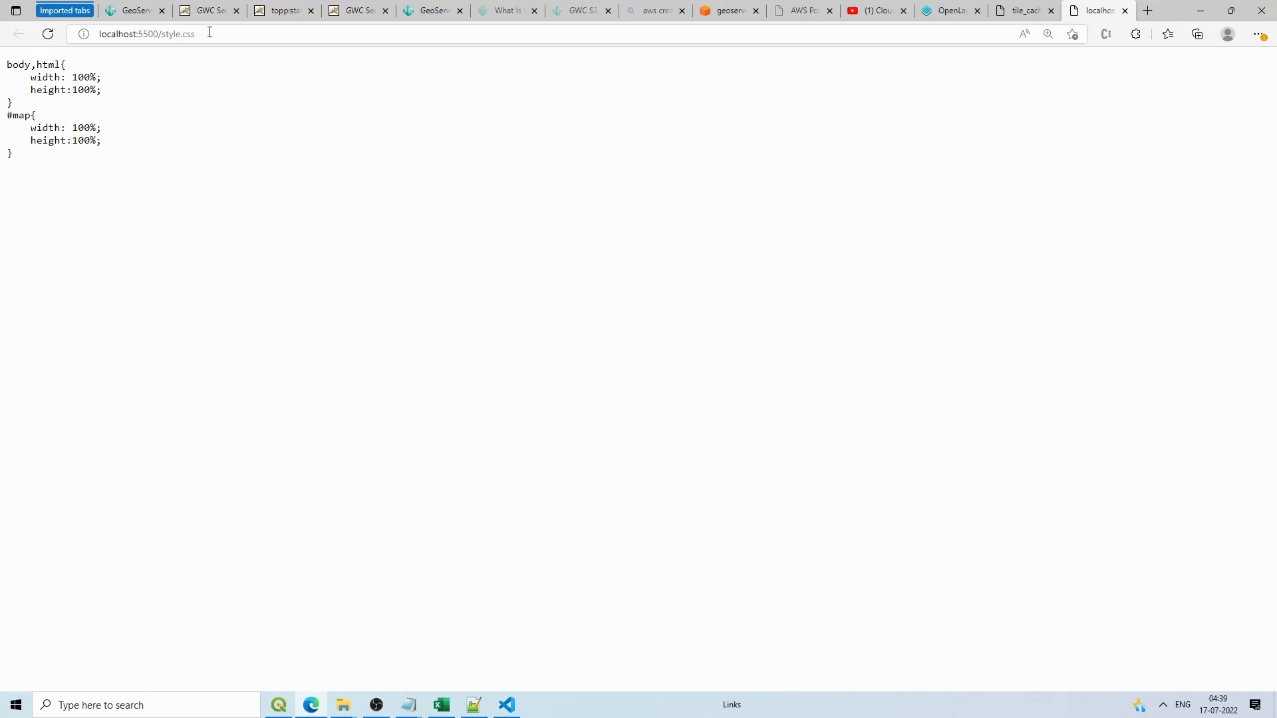
{"action": "left_click_drag", "start_coordinate": [207, 33], "coordinate": [169, 35]}
{"action": "key", "text": "BackSpace"}
{"action": "key", "text": "Return"}
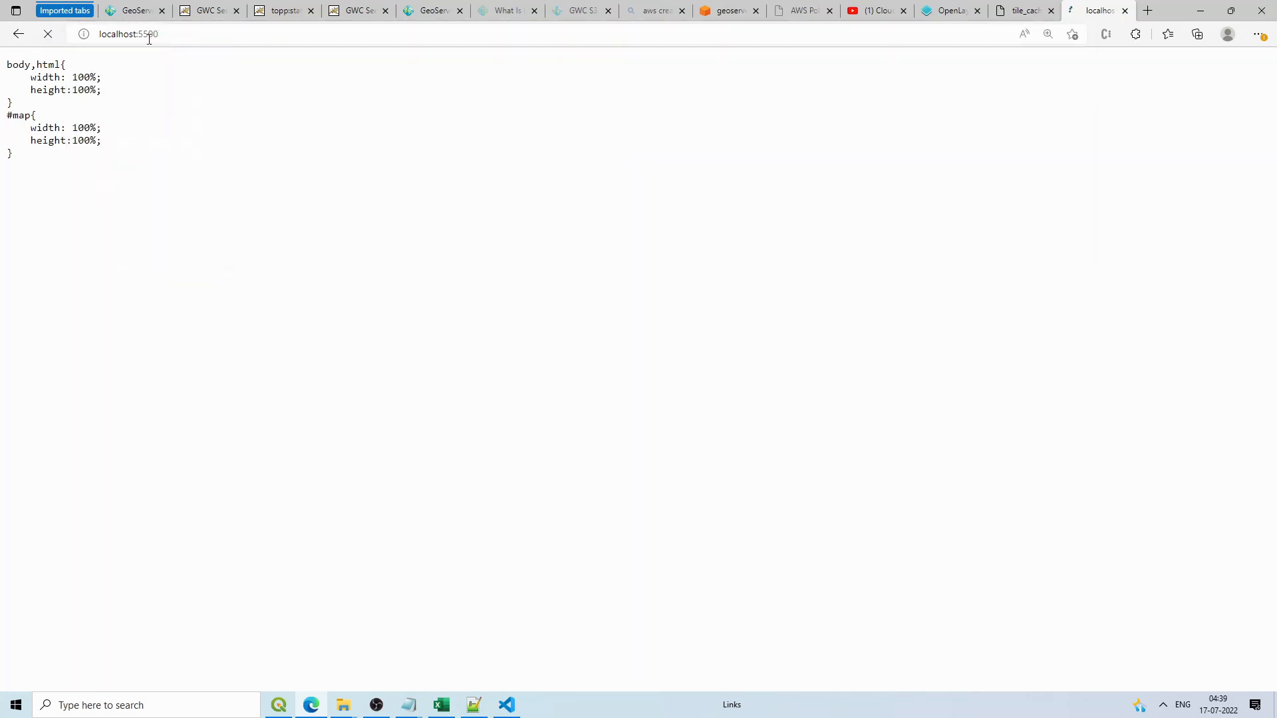
{"action": "left_click", "coordinate": [25, 72]}
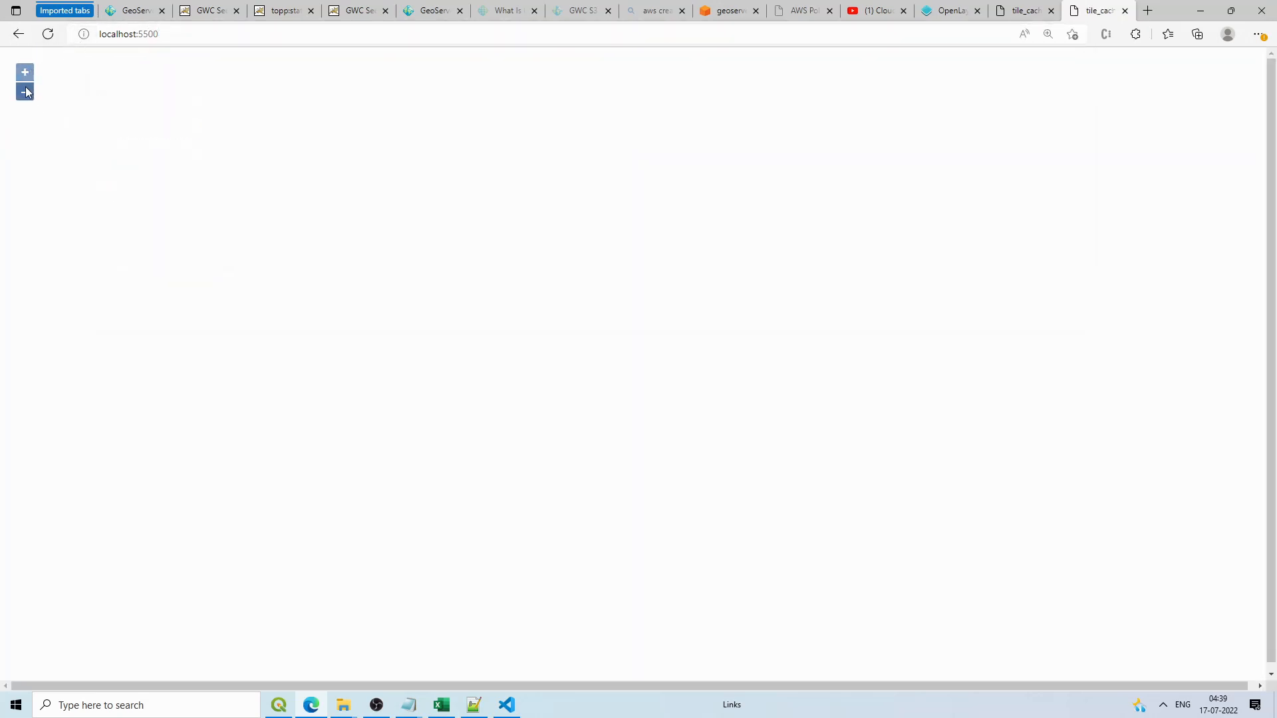
Step: Paste cog's satellite and OSM base-layer code (lines 15–41) below the map and reload the page
{"action": "left_click", "coordinate": [473, 705]}
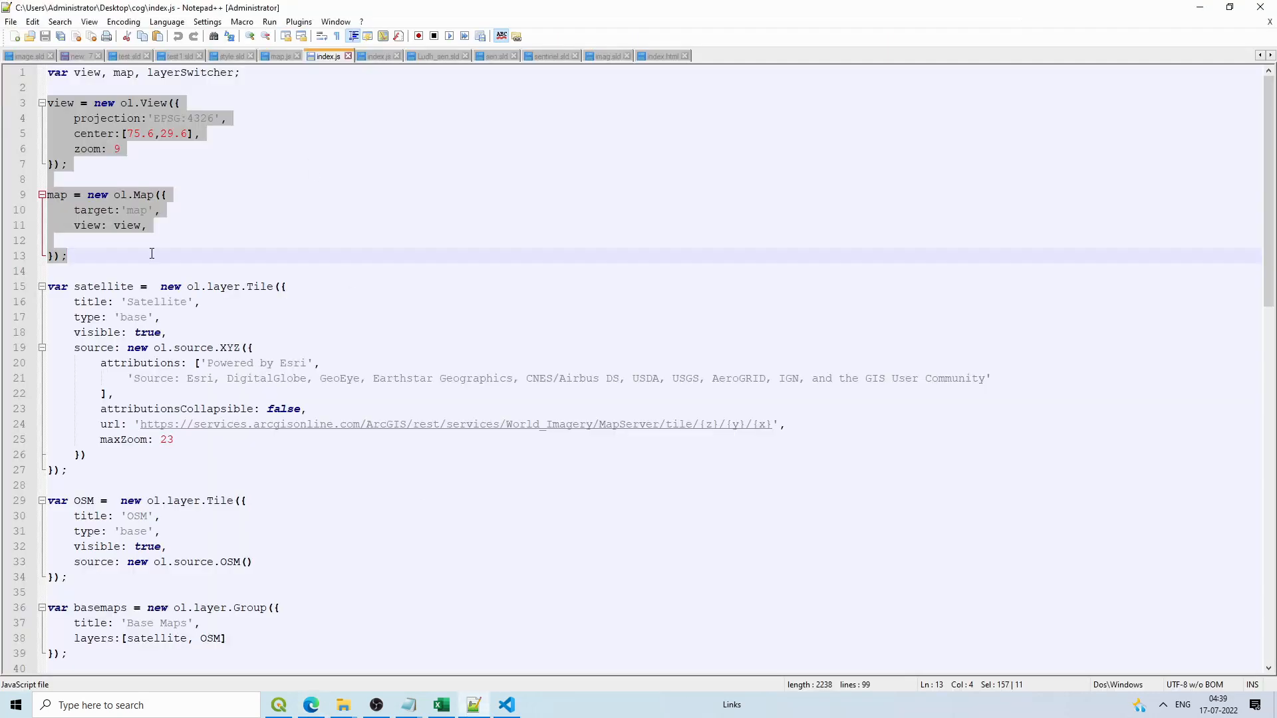
{"action": "scroll", "coordinate": [105, 220], "scroll_direction": "down", "scroll_amount": 1}
{"action": "left_click_drag", "start_coordinate": [49, 243], "coordinate": [194, 639]}
{"action": "key", "text": "ctrl+c"}
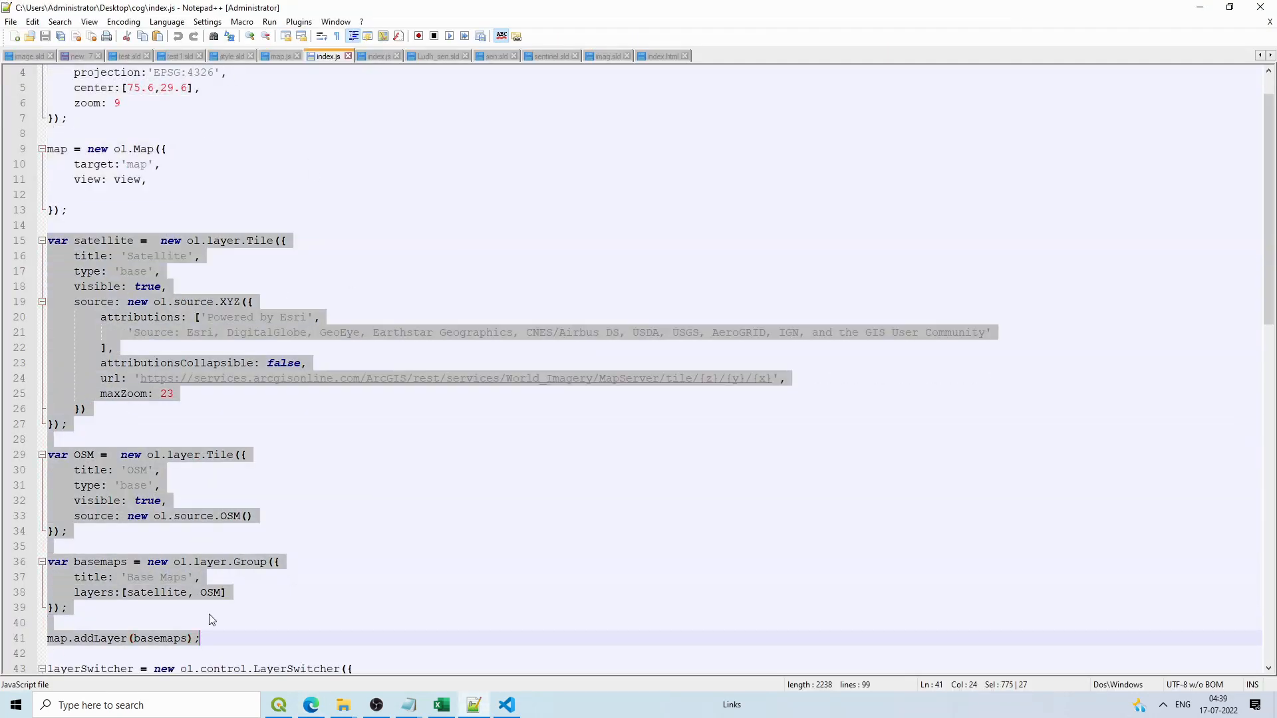
{"action": "left_click", "coordinate": [1201, 7]}
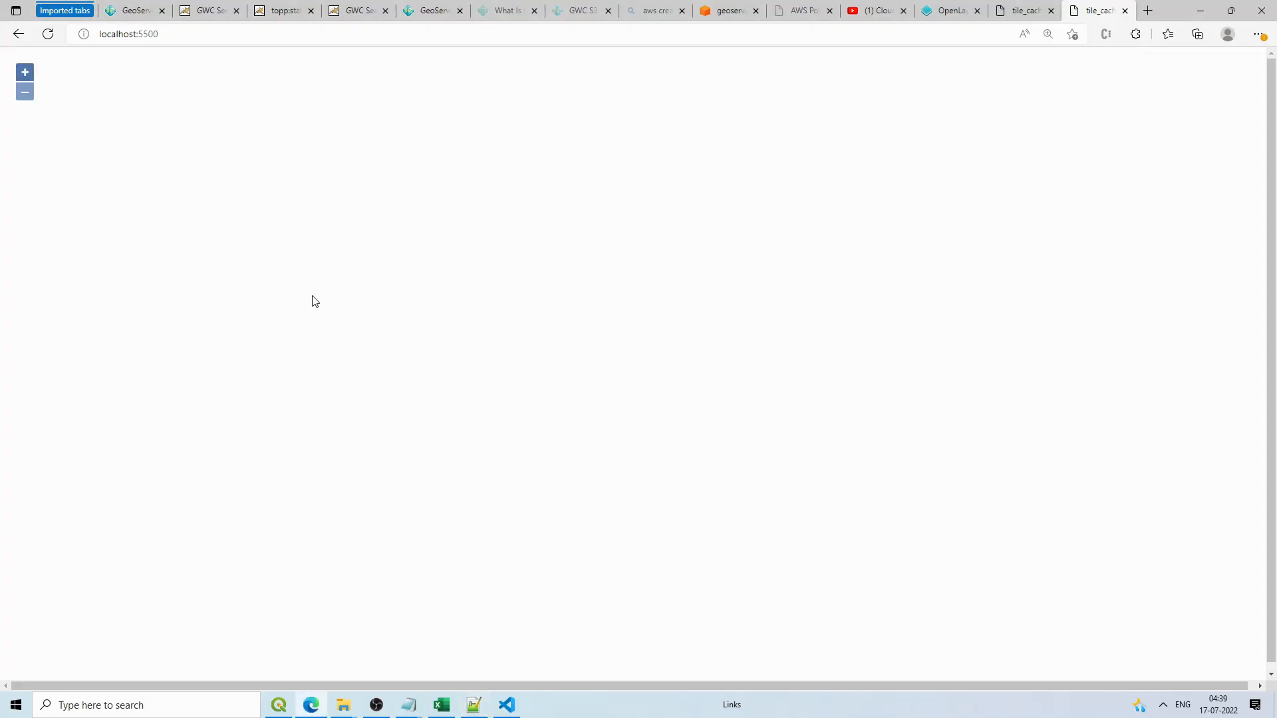
{"action": "left_click", "coordinate": [507, 706]}
{"action": "key", "text": "Return"}
{"action": "key", "text": "Return"}
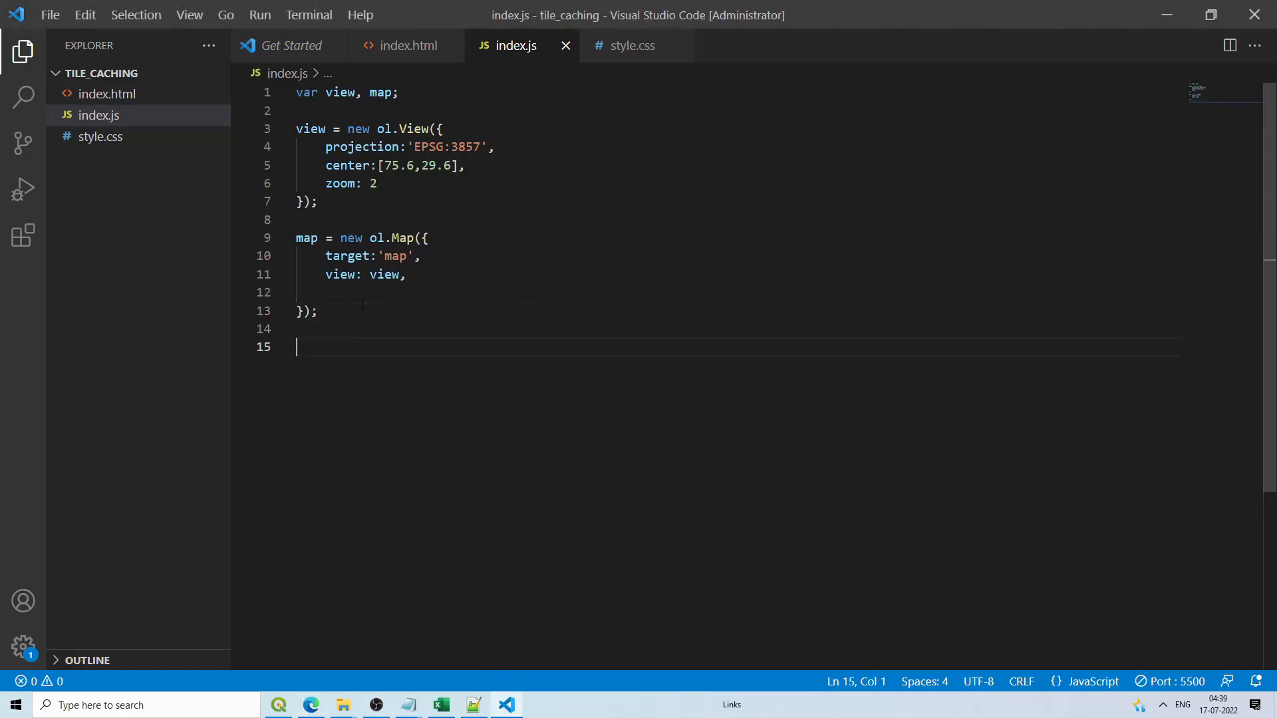
{"action": "key", "text": "ctrl+v"}
{"action": "scroll", "coordinate": [363, 304], "scroll_direction": "down", "scroll_amount": 3}
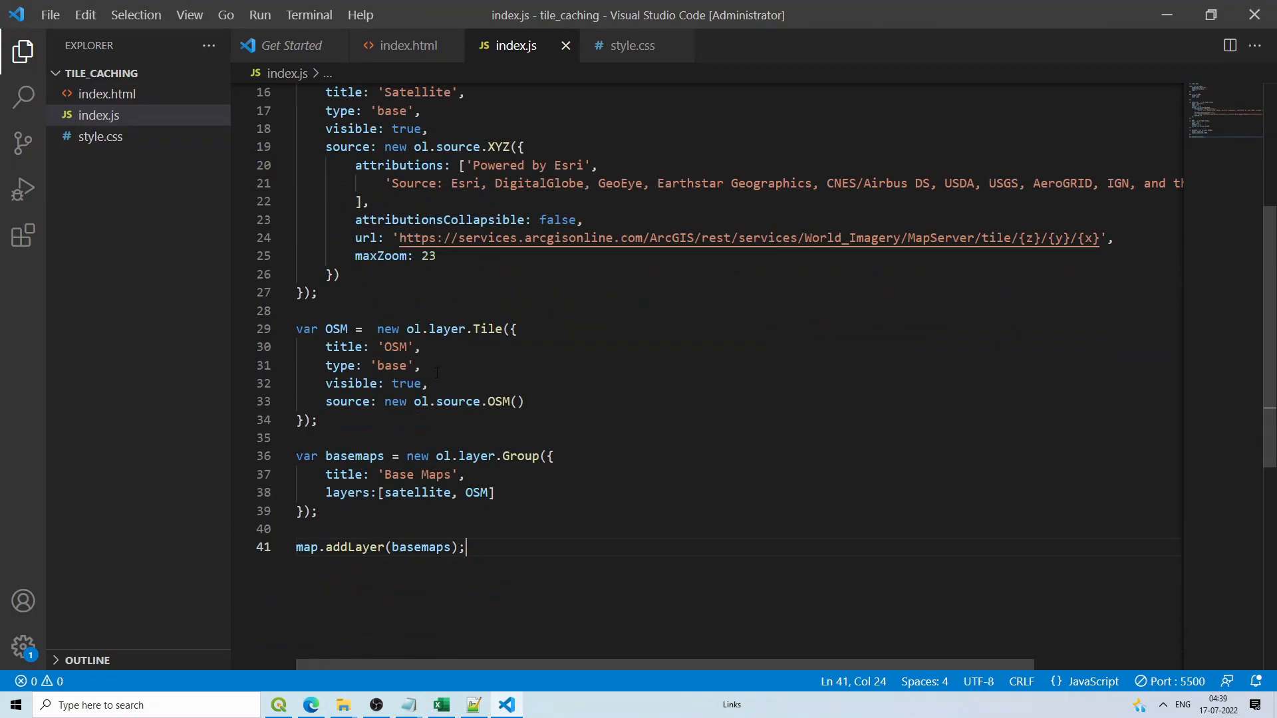
{"action": "left_click", "coordinate": [311, 705]}
{"action": "left_click", "coordinate": [49, 34]}
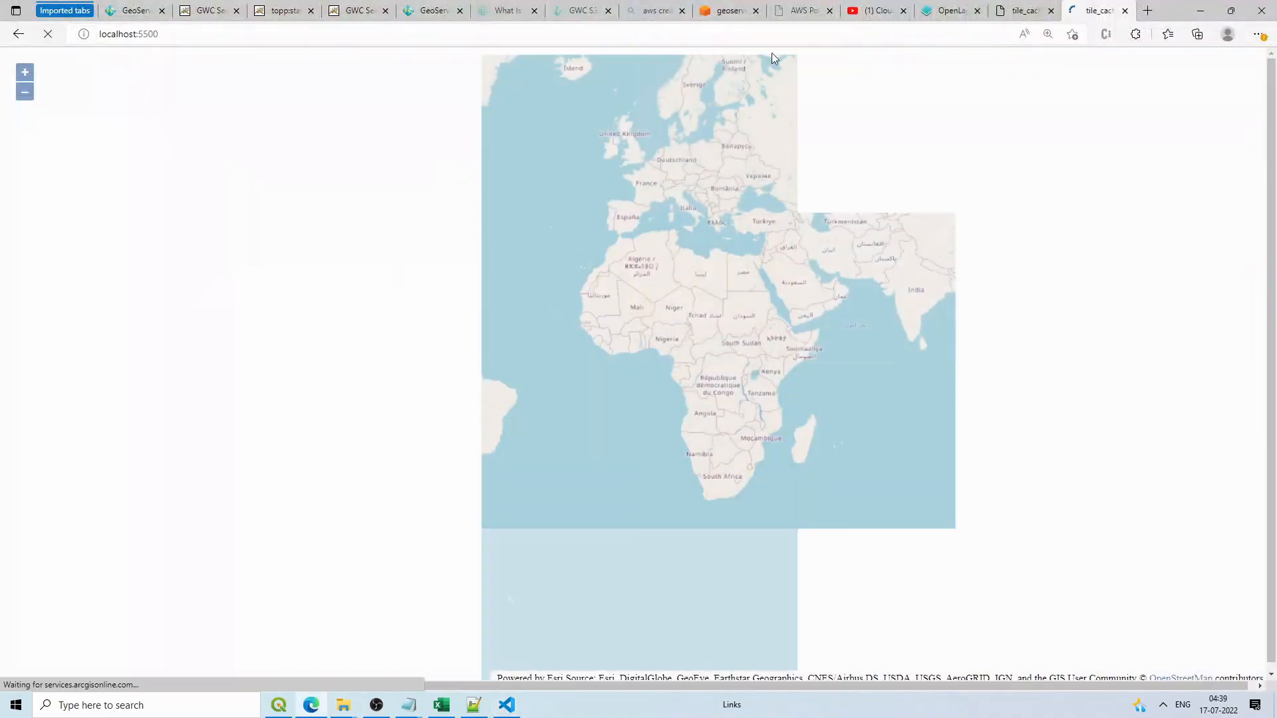
{"action": "key", "text": "alt+Tab"}
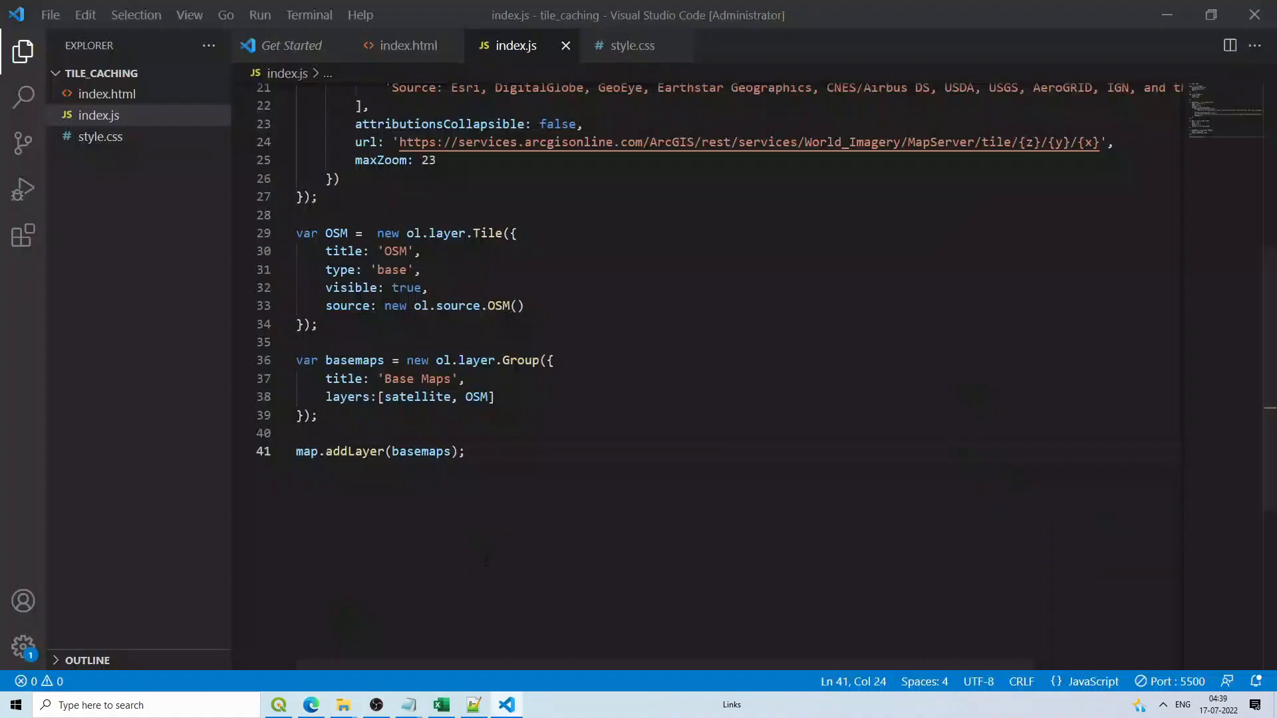
{"action": "left_click", "coordinate": [1165, 17]}
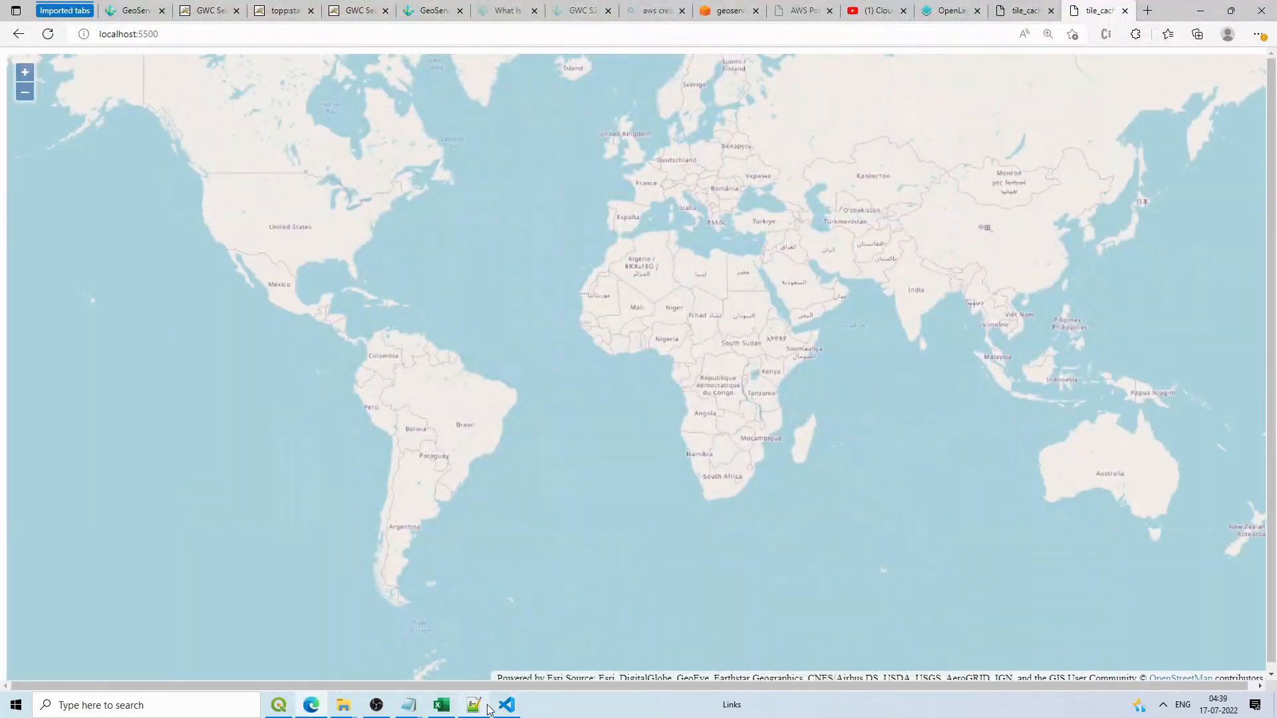
Step: Paste the LayerSwitcher and empty Overlays group code after map.addLayer(basemaps)
{"action": "left_click", "coordinate": [486, 706]}
{"action": "scroll", "coordinate": [277, 409], "scroll_direction": "down", "scroll_amount": 7}
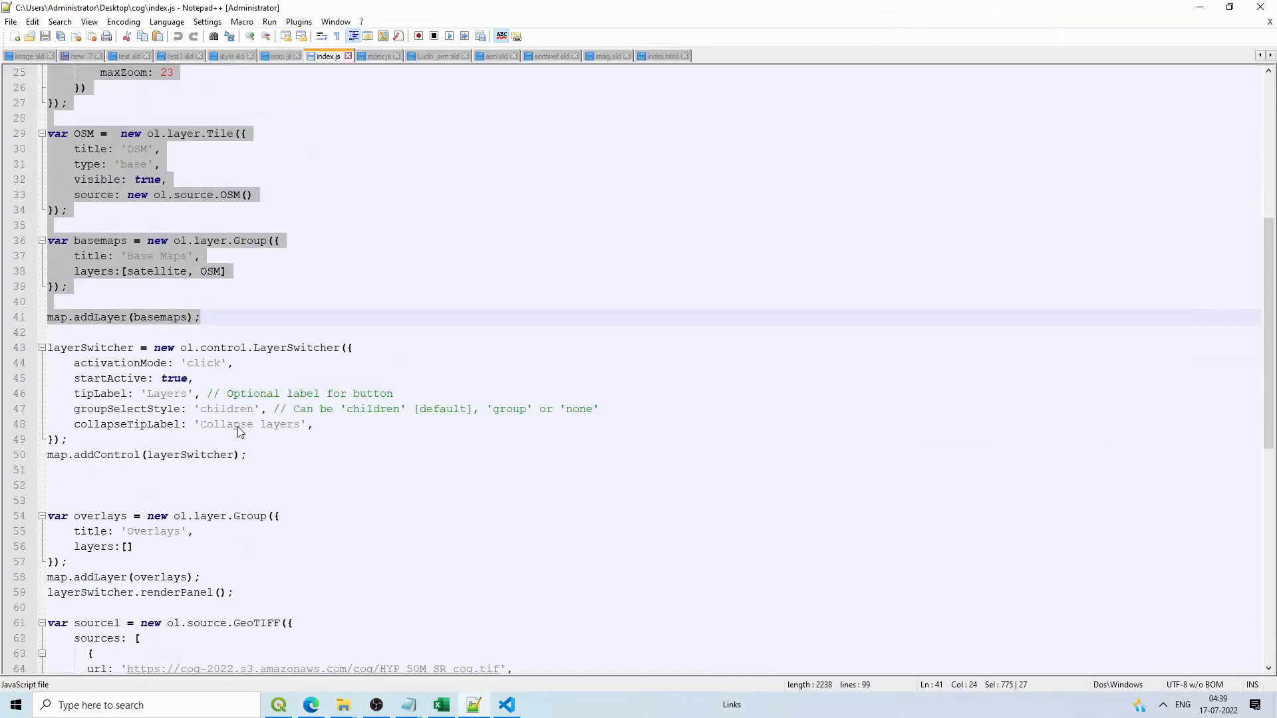
{"action": "left_click", "coordinate": [52, 348]}
{"action": "left_click_drag", "start_coordinate": [273, 452], "coordinate": [49, 349]}
{"action": "left_click_drag", "start_coordinate": [258, 593], "coordinate": [47, 353]}
{"action": "key", "text": "ctrl+c"}
{"action": "left_click", "coordinate": [507, 705]}
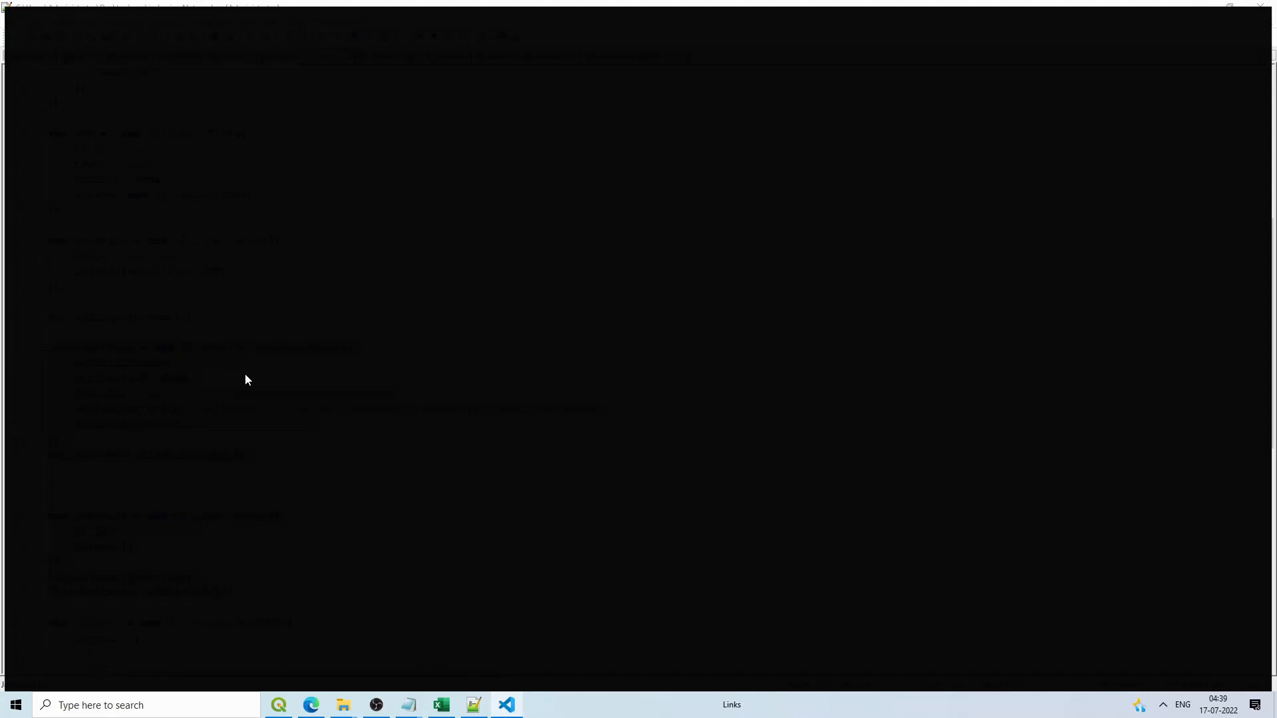
{"action": "key", "text": "Return"}
{"action": "key", "text": "Return"}
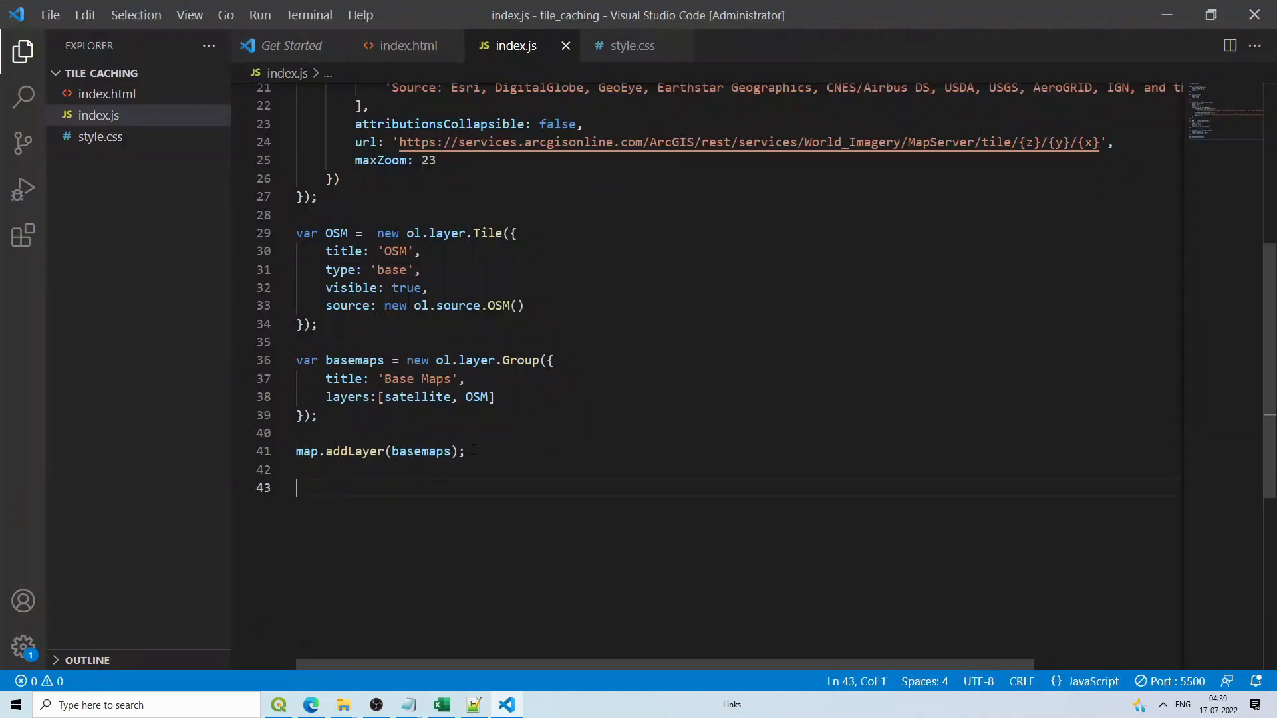
{"action": "key", "text": "ctrl+v"}
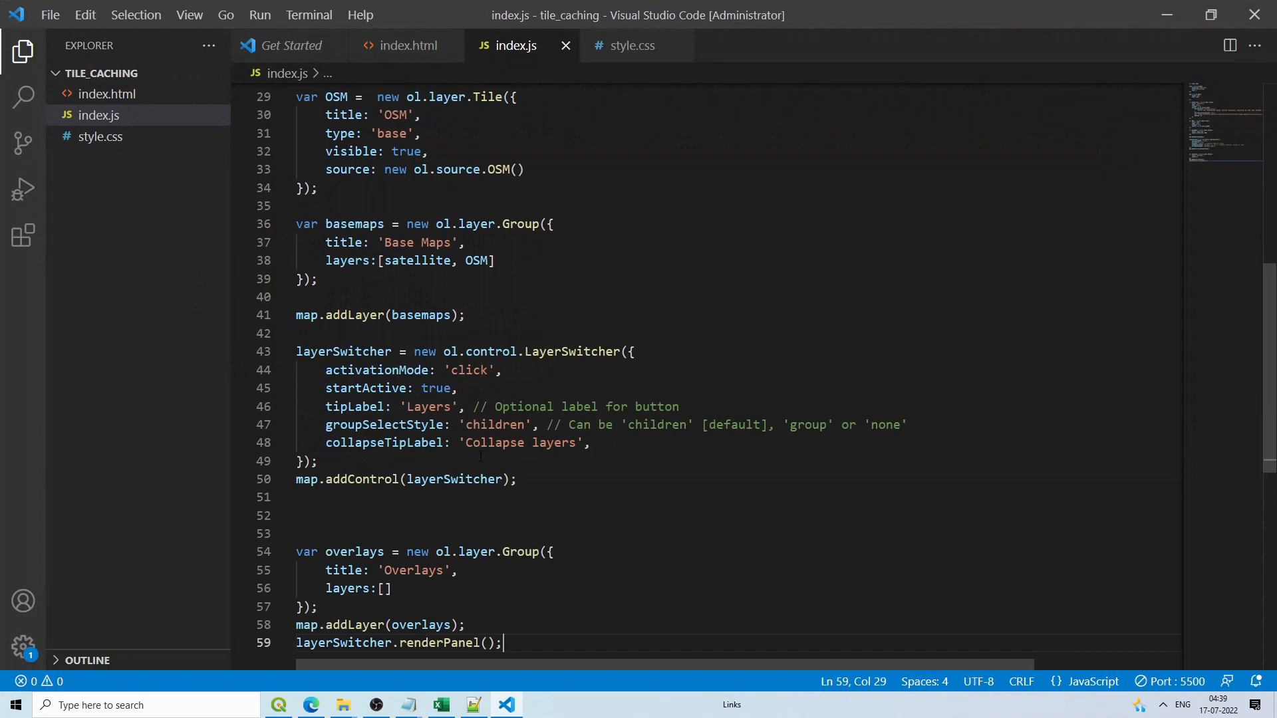
{"action": "left_click", "coordinate": [412, 55]}
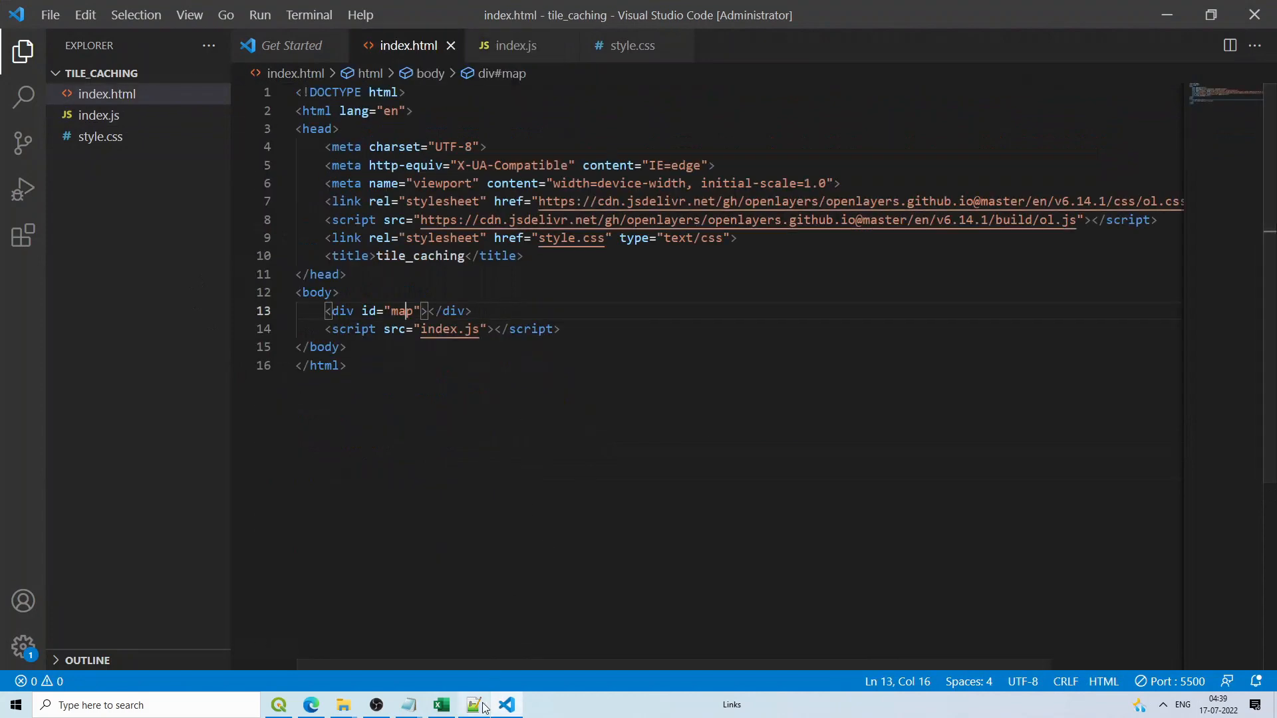
Step: Copy the ol-layerswitcher CSS and script lines from the reference index.html and paste them below line 8
{"action": "left_click", "coordinate": [484, 709]}
{"action": "left_click", "coordinate": [660, 56]}
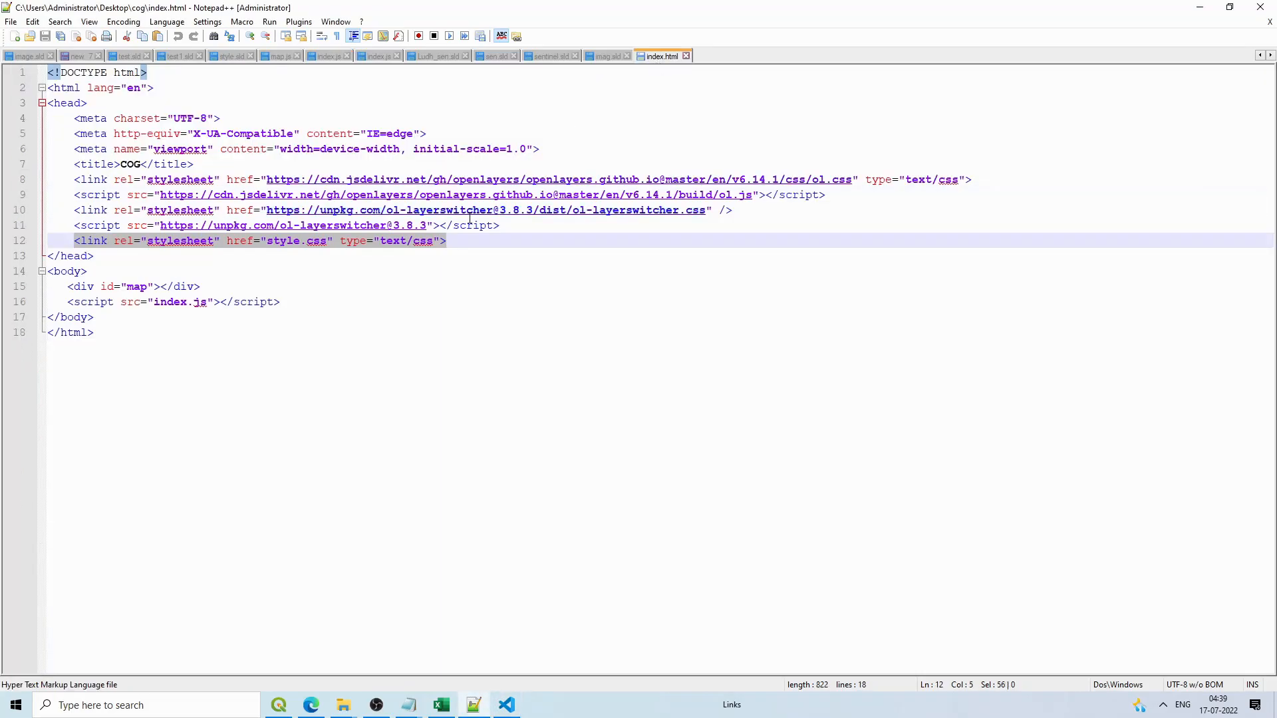
{"action": "left_click_drag", "start_coordinate": [560, 226], "coordinate": [58, 206]}
{"action": "key", "text": "ctrl+c"}
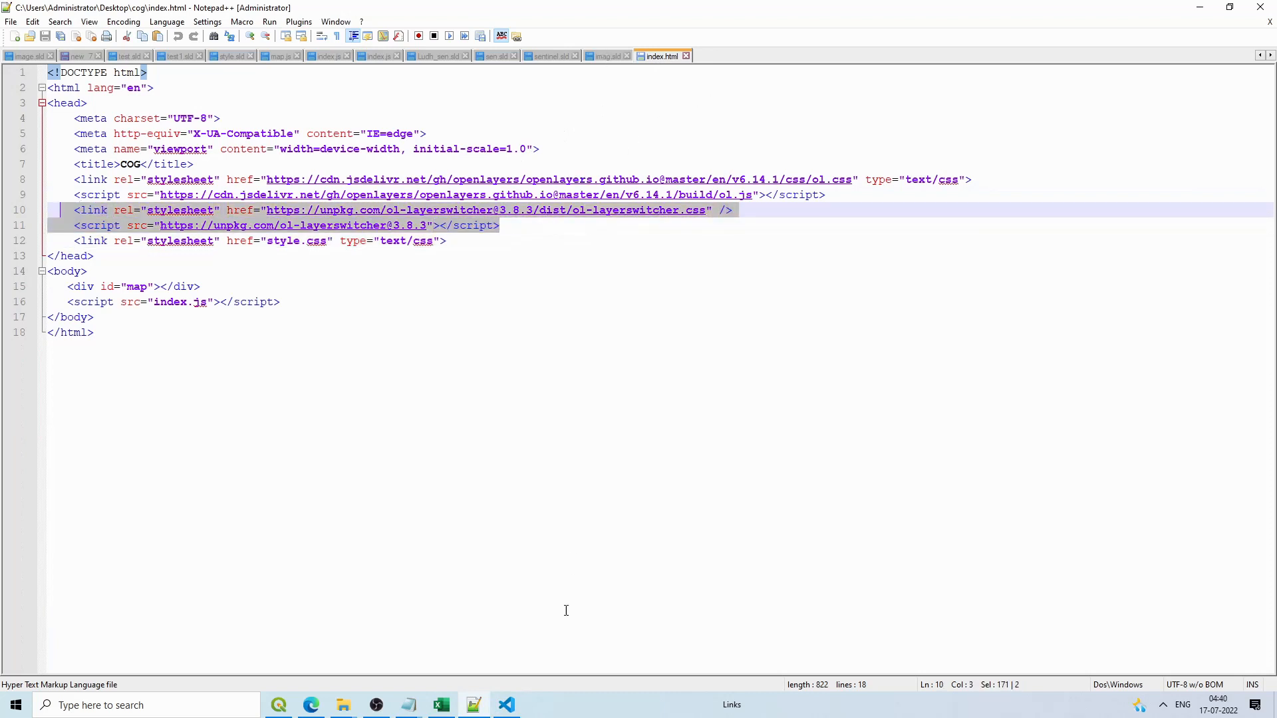
{"action": "left_click", "coordinate": [507, 705]}
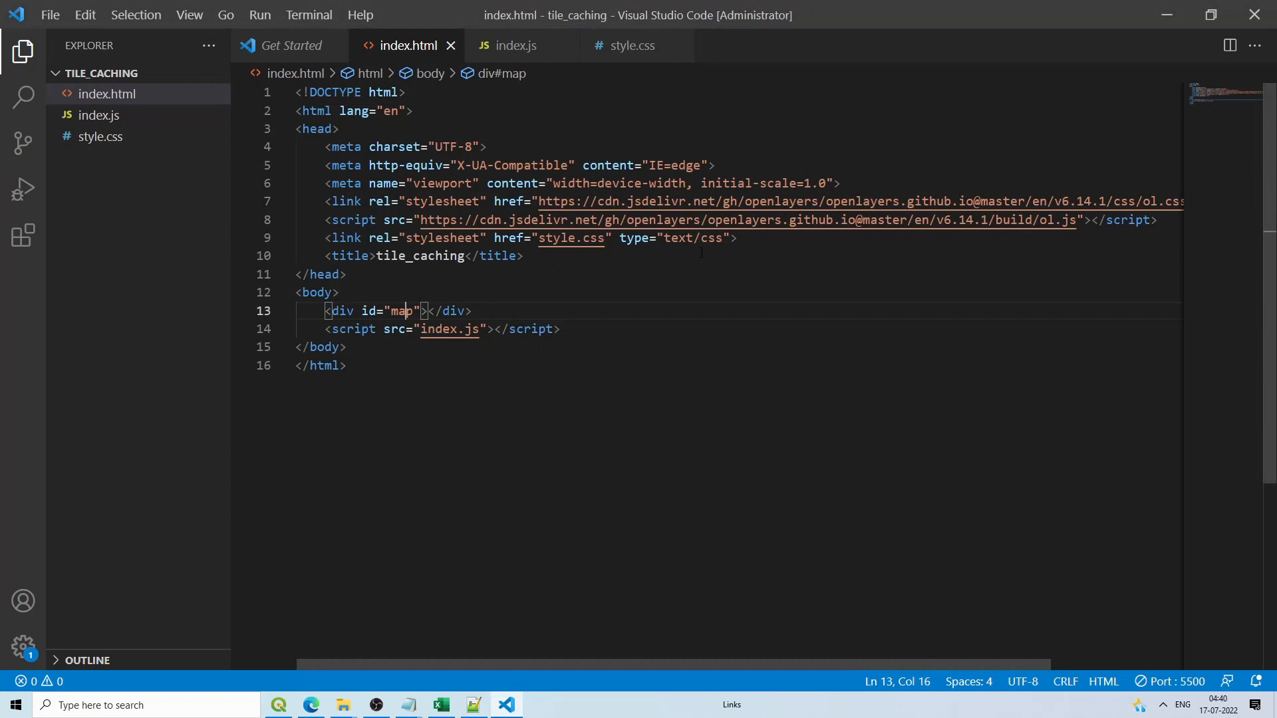
{"action": "left_click", "coordinate": [1166, 227]}
{"action": "key", "text": "Return"}
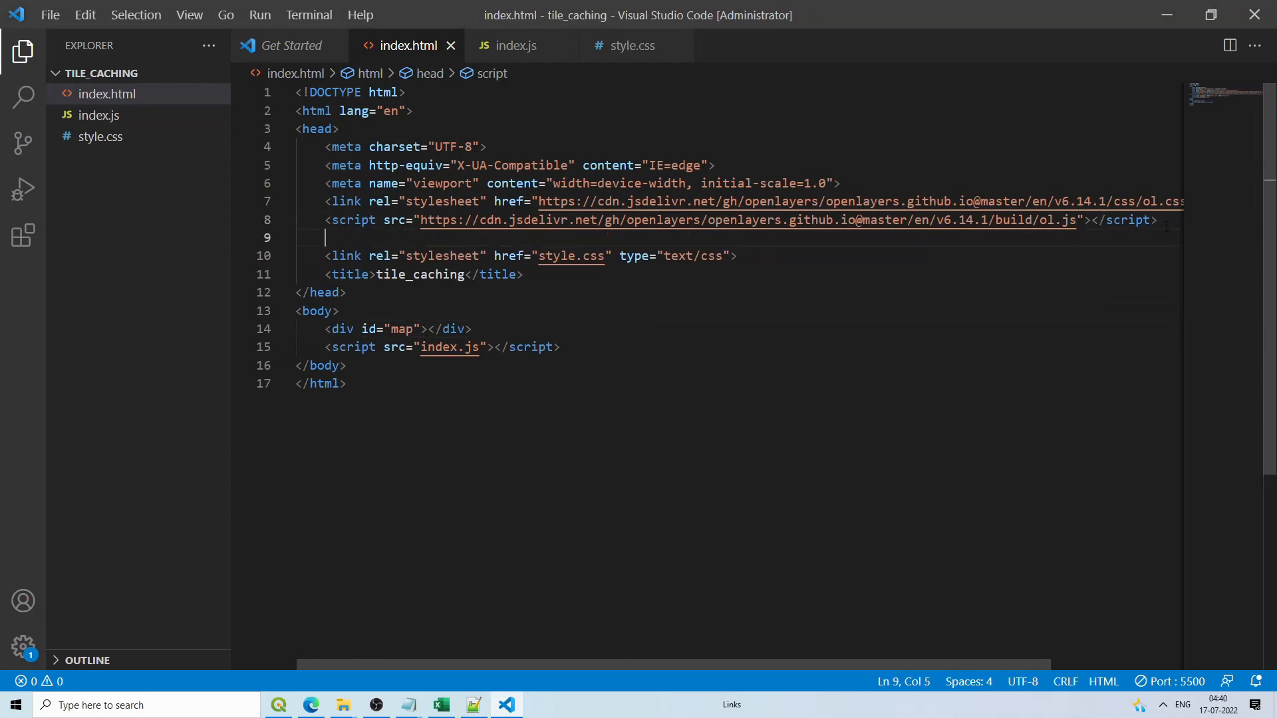
{"action": "key", "text": "ctrl+v"}
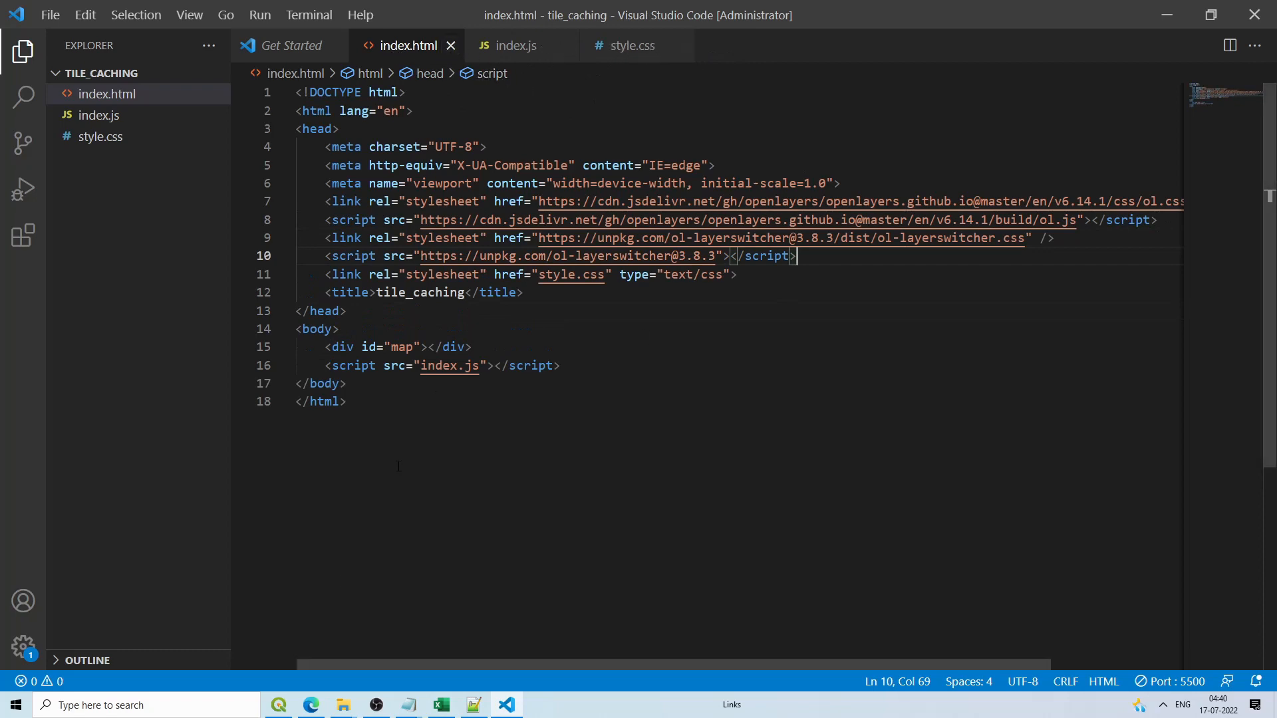
Step: Preview the localhost:5500 map in Edge, toggling the layer switcher between OSM and Satellite
{"action": "left_click", "coordinate": [311, 704]}
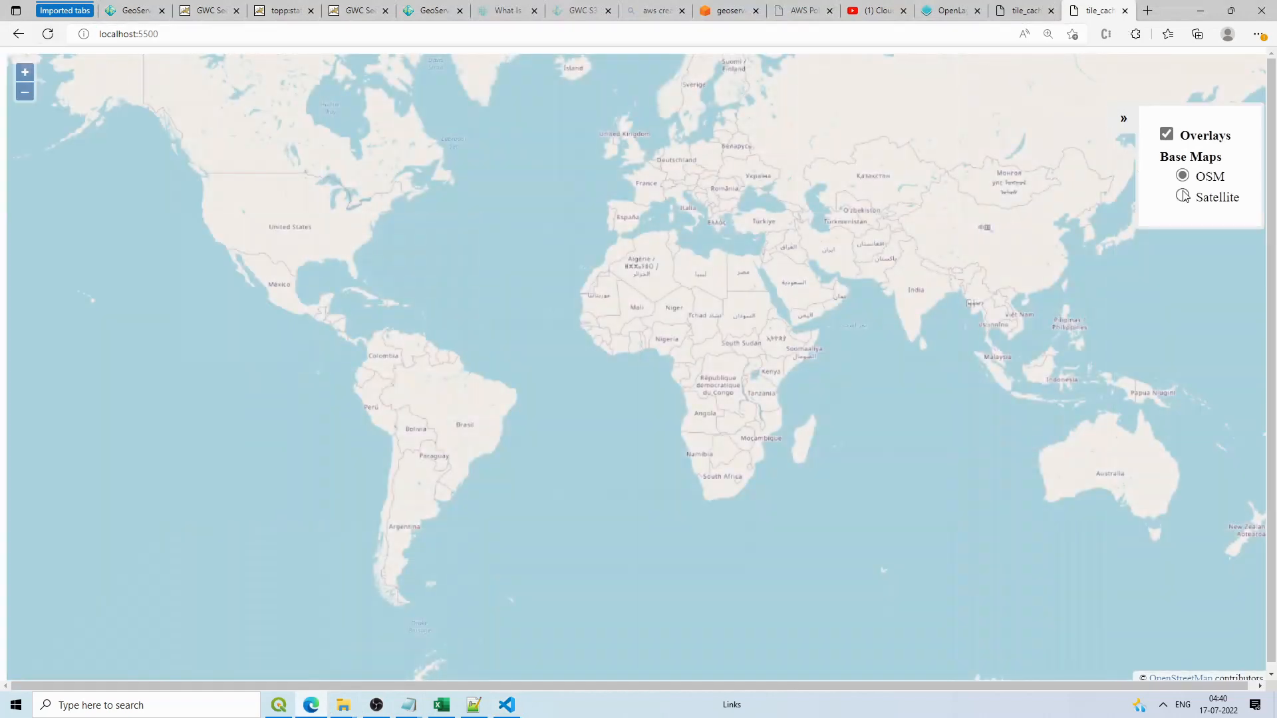
{"action": "left_click", "coordinate": [1182, 194]}
{"action": "left_click", "coordinate": [1181, 175]}
{"action": "left_click", "coordinate": [1183, 196]}
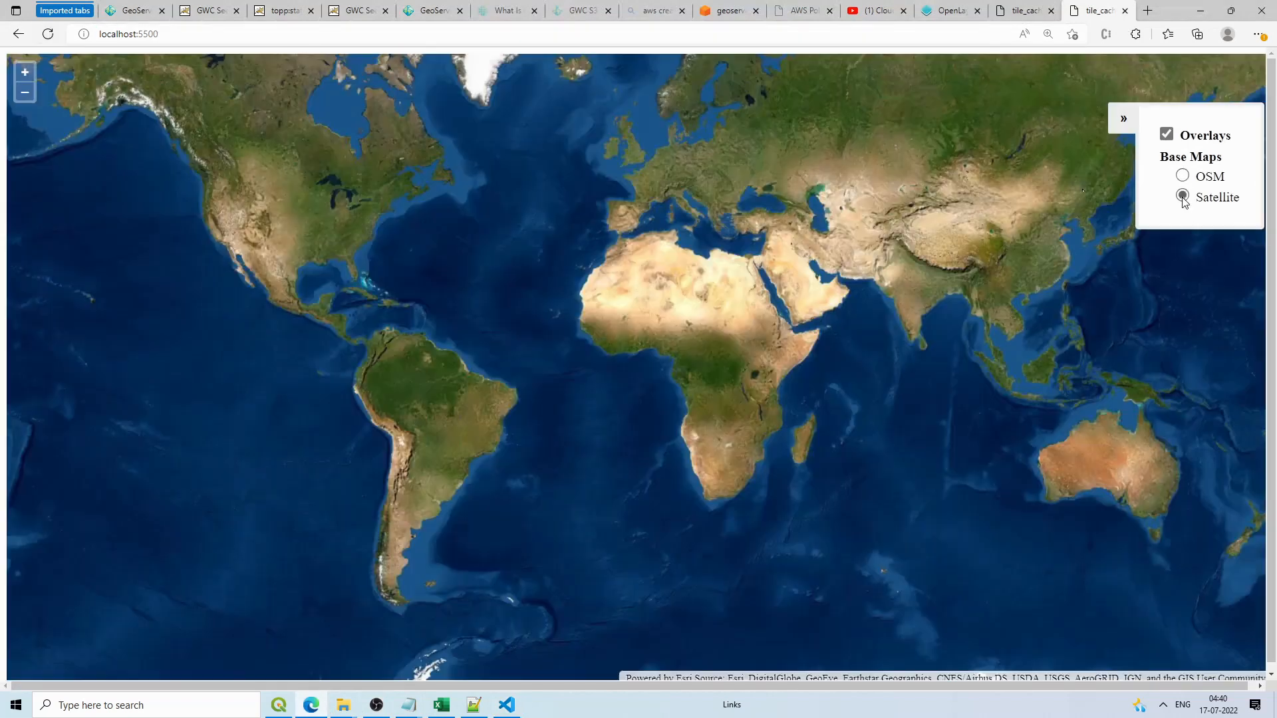
{"action": "left_click_drag", "start_coordinate": [923, 273], "coordinate": [673, 298]}
{"action": "scroll", "coordinate": [747, 276], "scroll_direction": "up", "scroll_amount": 2}
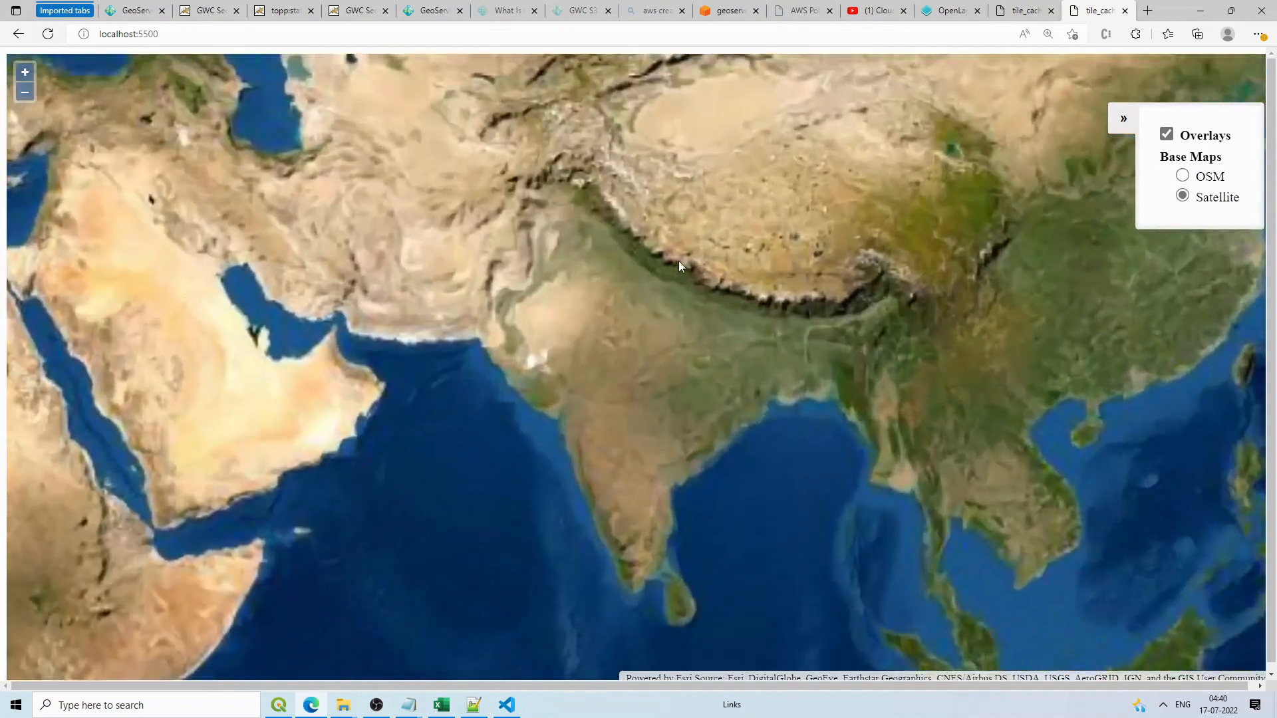
{"action": "scroll", "coordinate": [677, 232], "scroll_direction": "down", "scroll_amount": 2}
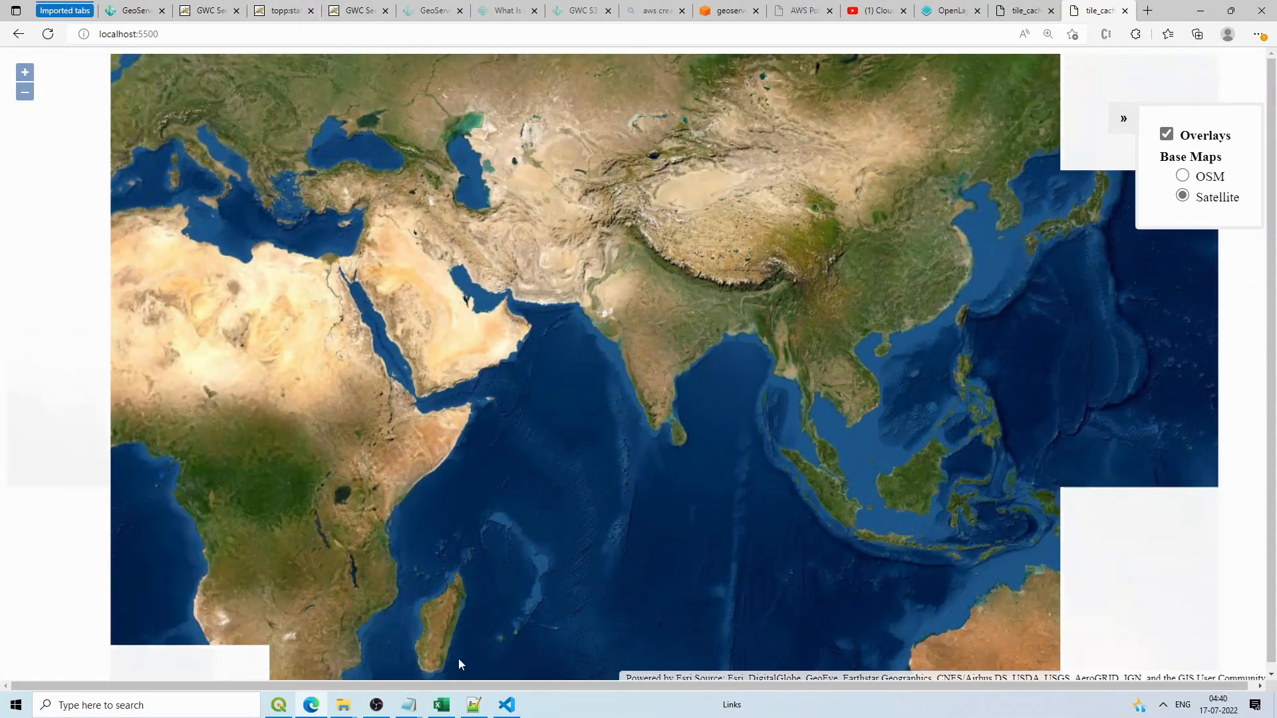
{"action": "left_click", "coordinate": [472, 703]}
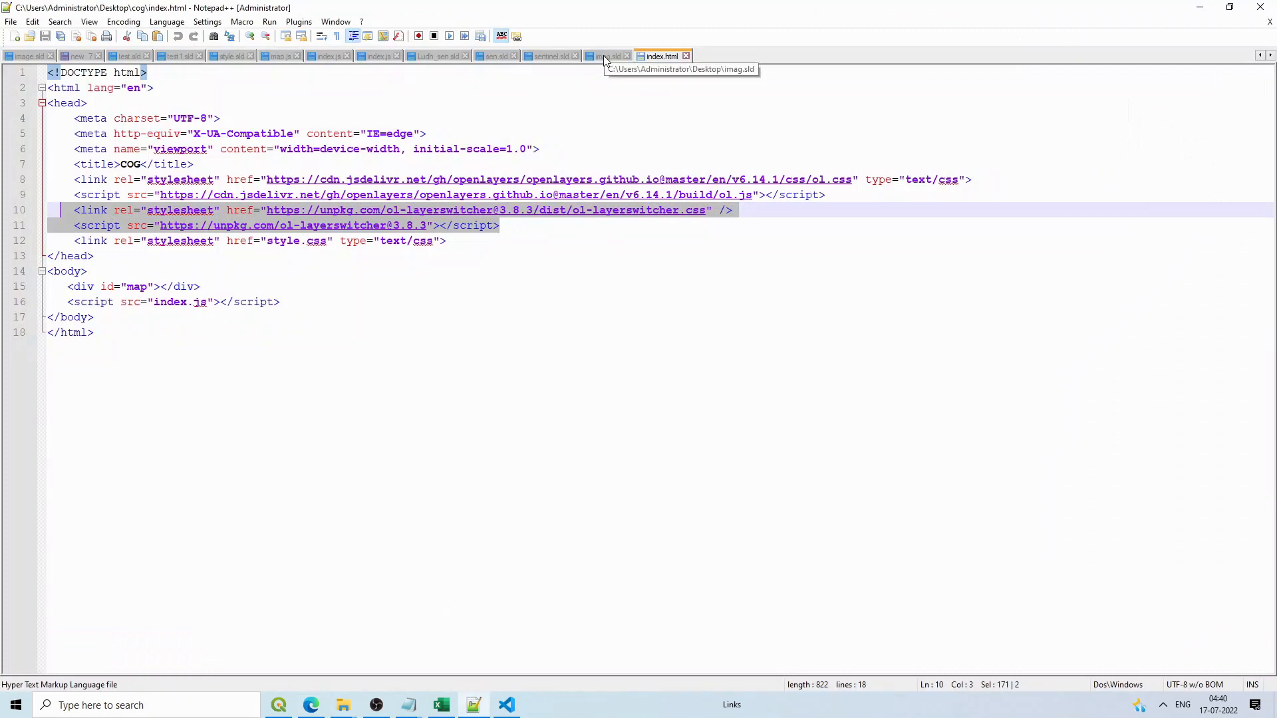
{"action": "left_click", "coordinate": [507, 704]}
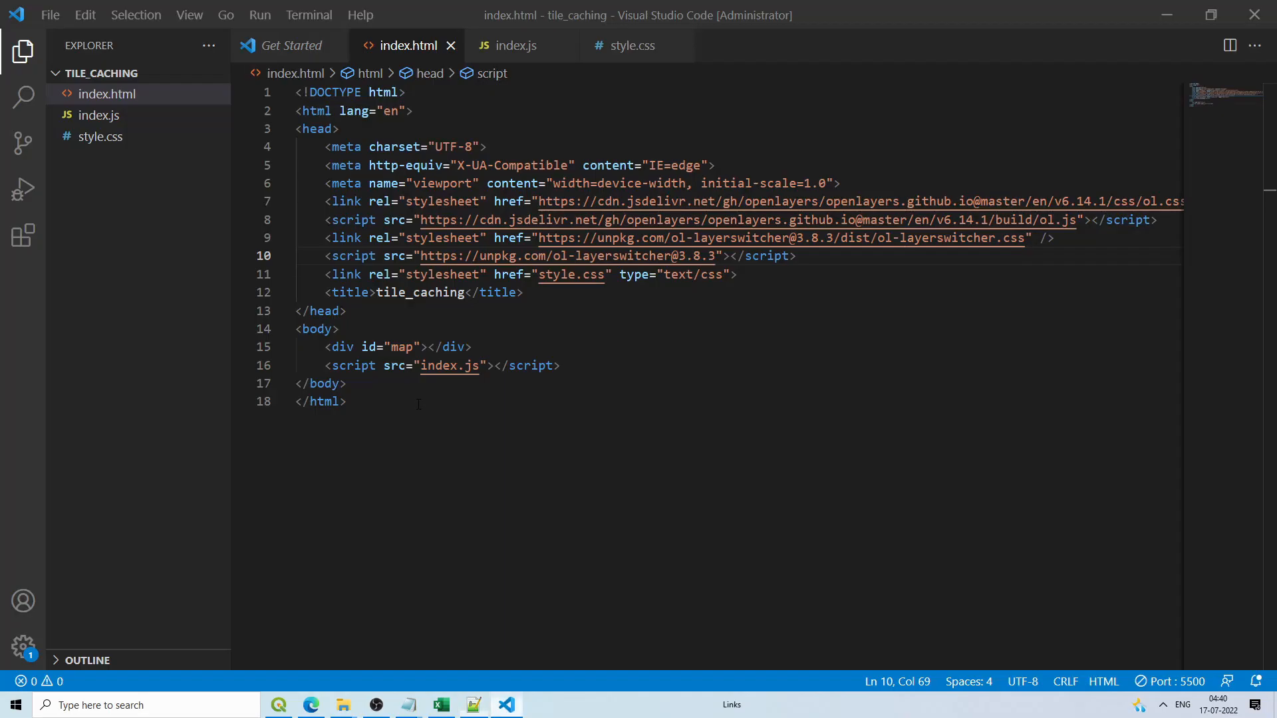
Step: Select the satellite layer block, lines 15–27, in index.js
{"action": "left_click", "coordinate": [610, 41]}
{"action": "left_click", "coordinate": [508, 45]}
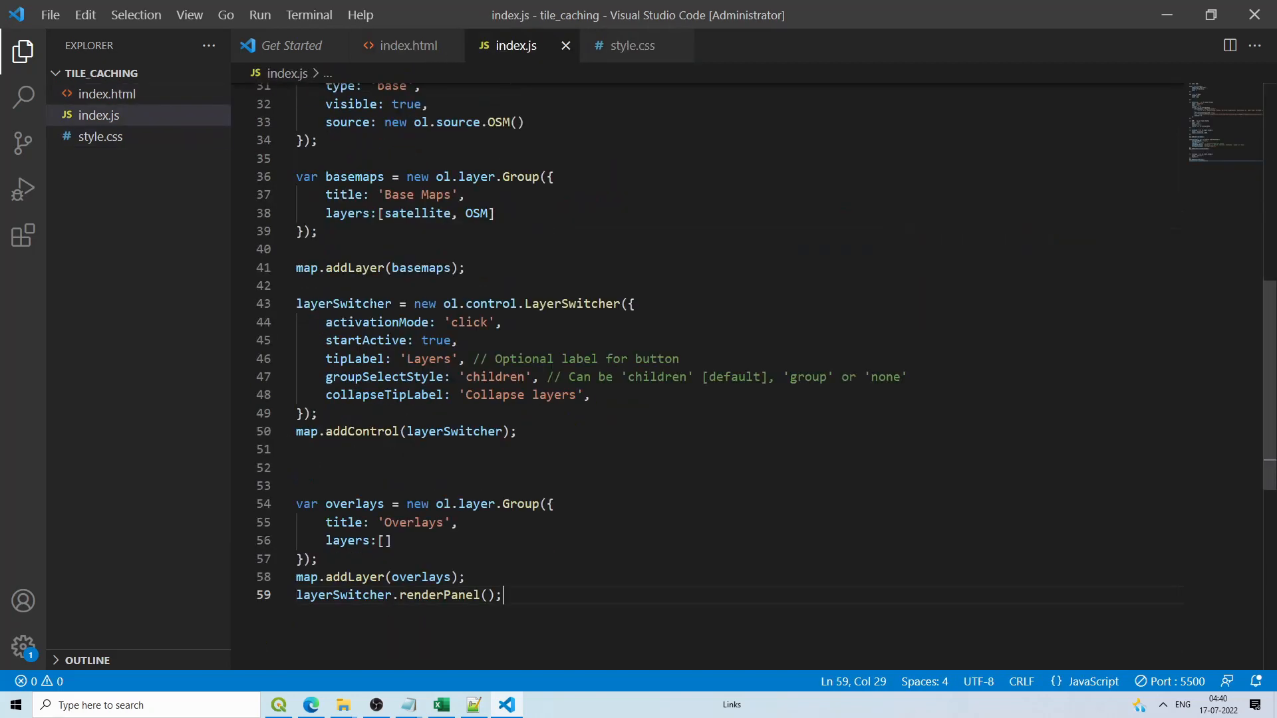
{"action": "scroll", "coordinate": [665, 372], "scroll_direction": "up", "scroll_amount": 7}
{"action": "left_click_drag", "start_coordinate": [297, 176], "coordinate": [325, 251]}
{"action": "left_click", "coordinate": [516, 177]}
{"action": "left_click", "coordinate": [518, 250]}
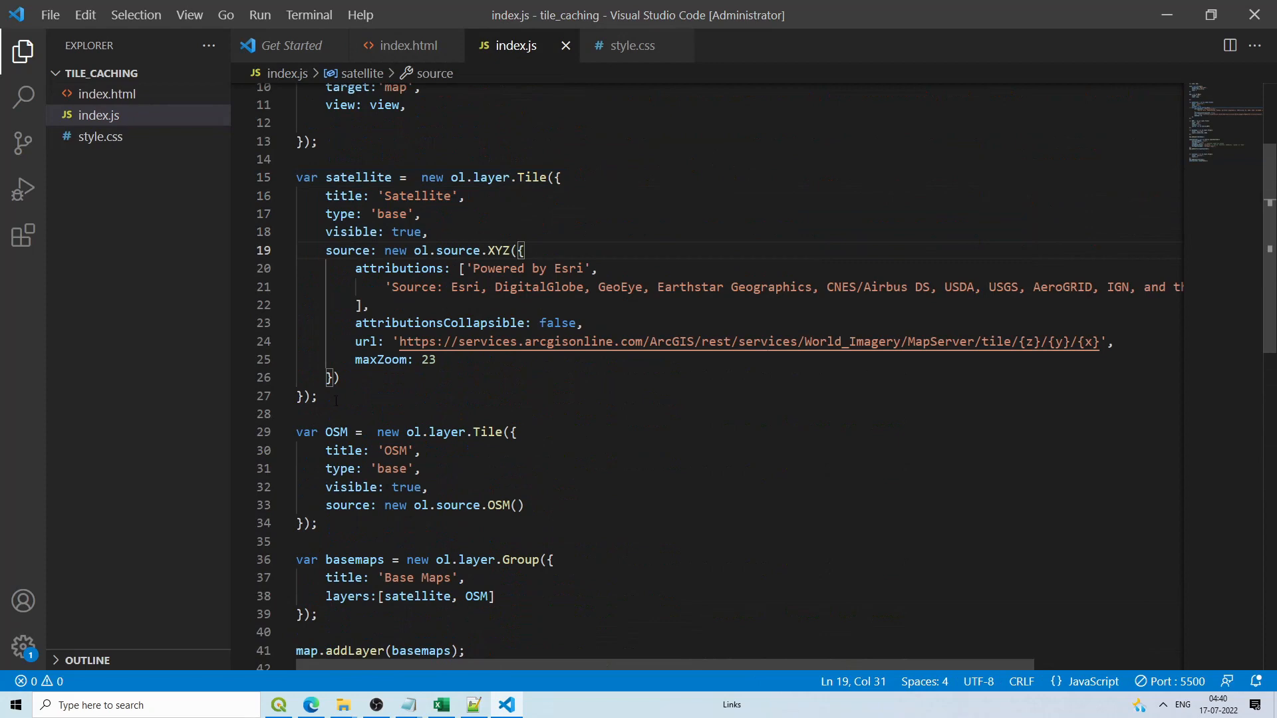
{"action": "left_click_drag", "start_coordinate": [319, 397], "coordinate": [298, 180]}
{"action": "key", "text": "ctrl+c"}
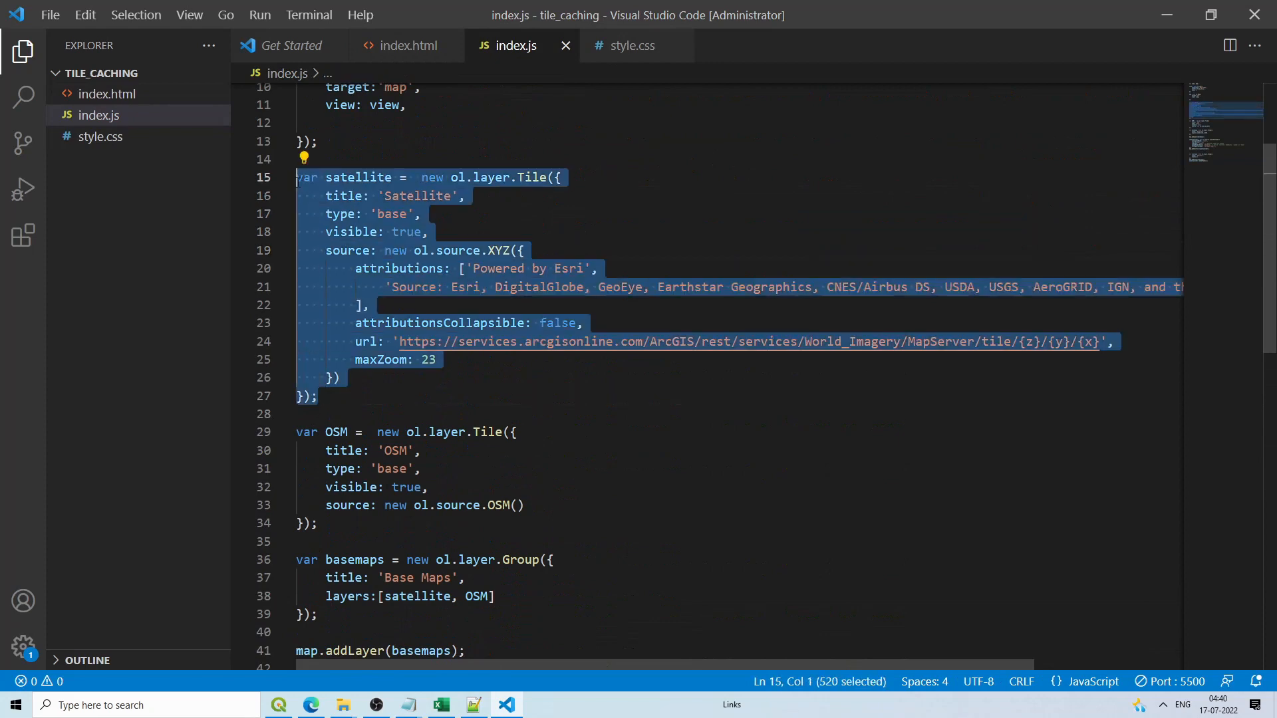
Step: Paste the block after renderPanel() and rename its variable and title to sentinel
{"action": "scroll", "coordinate": [364, 347], "scroll_direction": "down", "scroll_amount": 10}
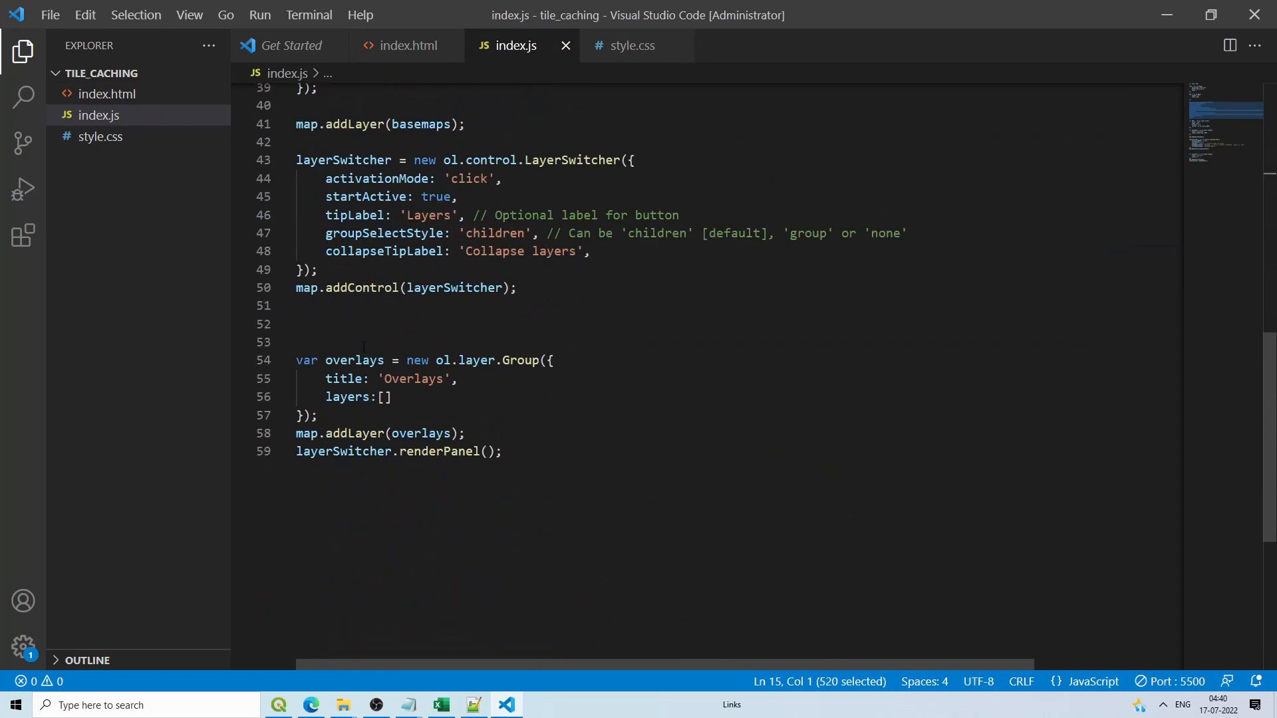
{"action": "left_click", "coordinate": [522, 450]}
{"action": "key", "text": "Return"}
{"action": "key", "text": "Return"}
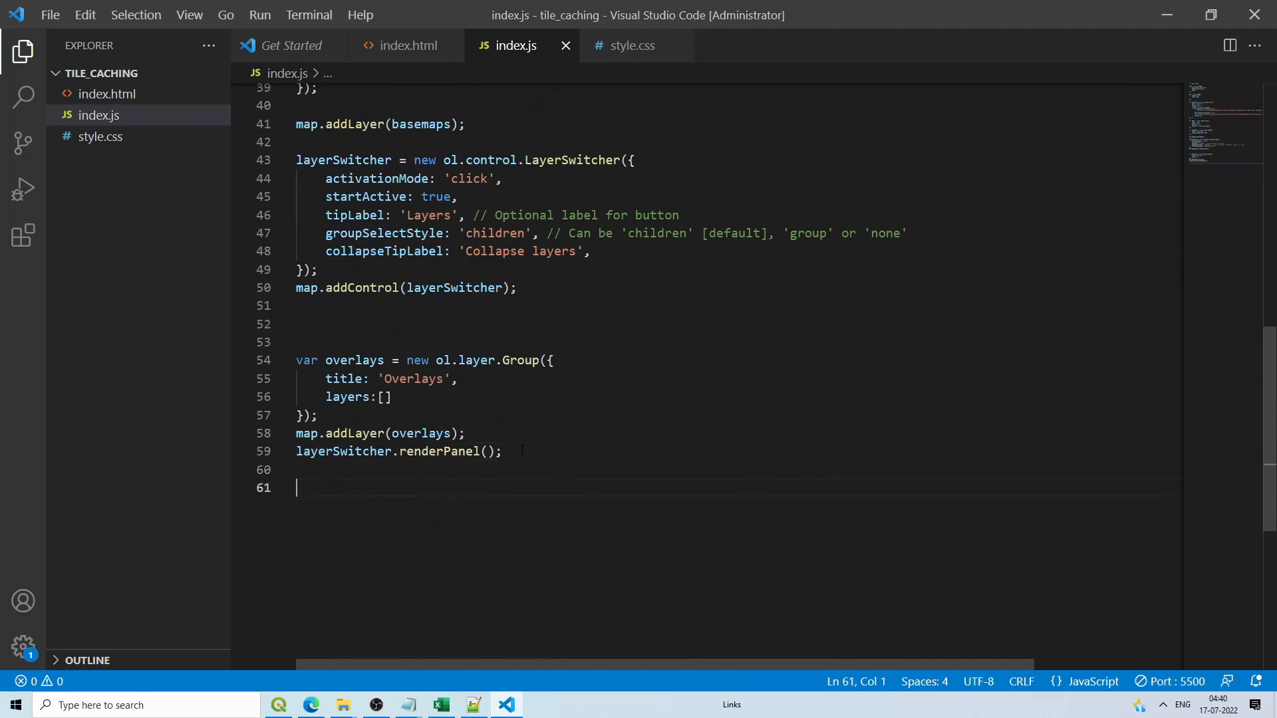
{"action": "key", "text": "ctrl+v"}
{"action": "left_click_drag", "start_coordinate": [392, 424], "coordinate": [326, 425]}
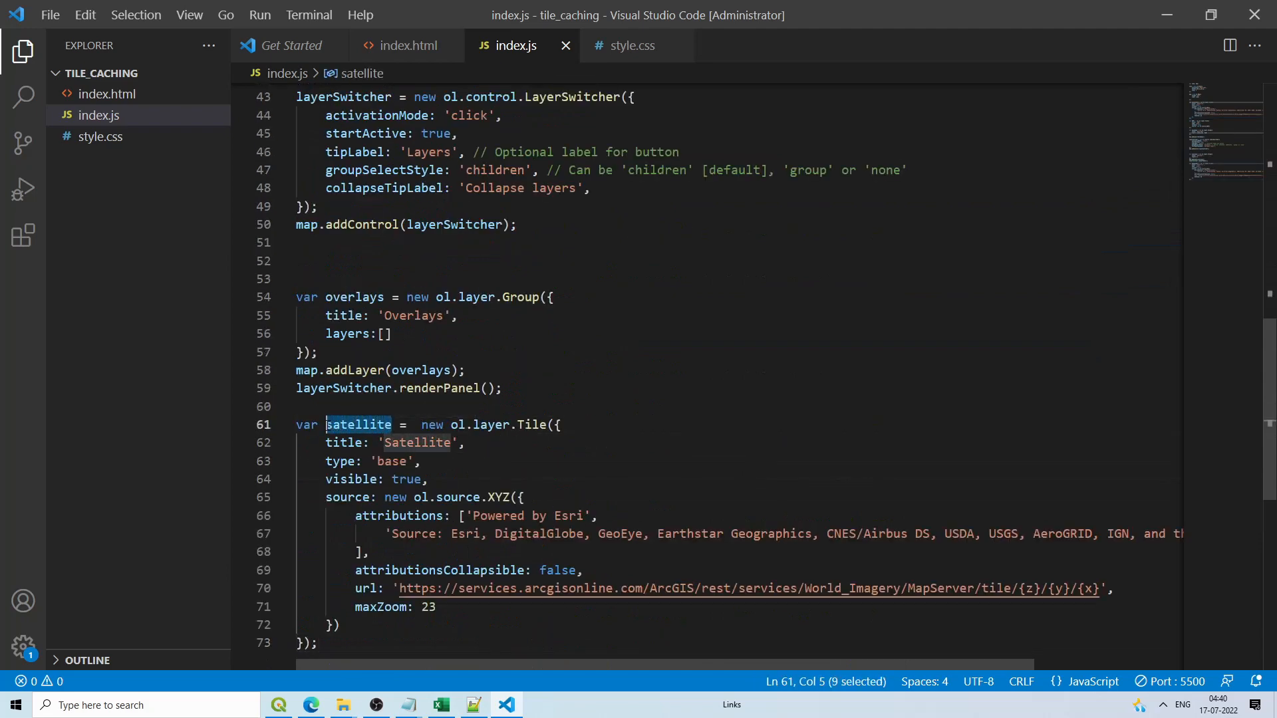
{"action": "type", "text": "sentin"}
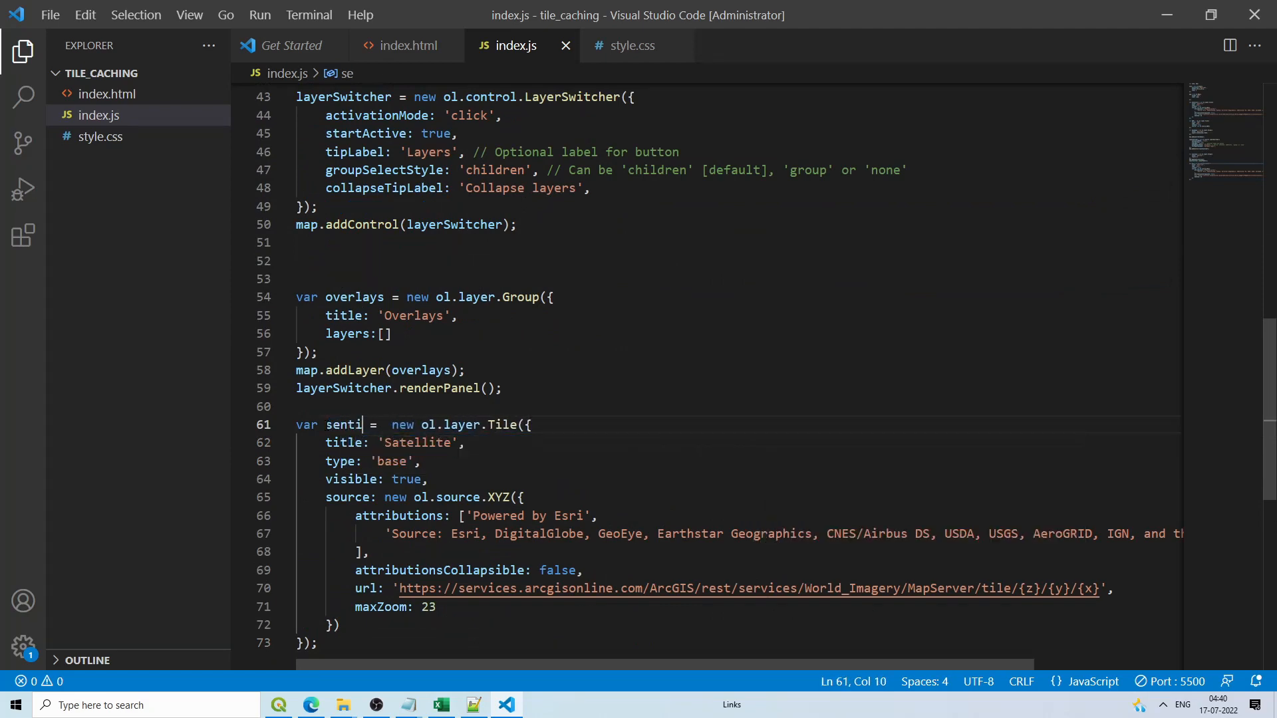
{"action": "type", "text": "el"}
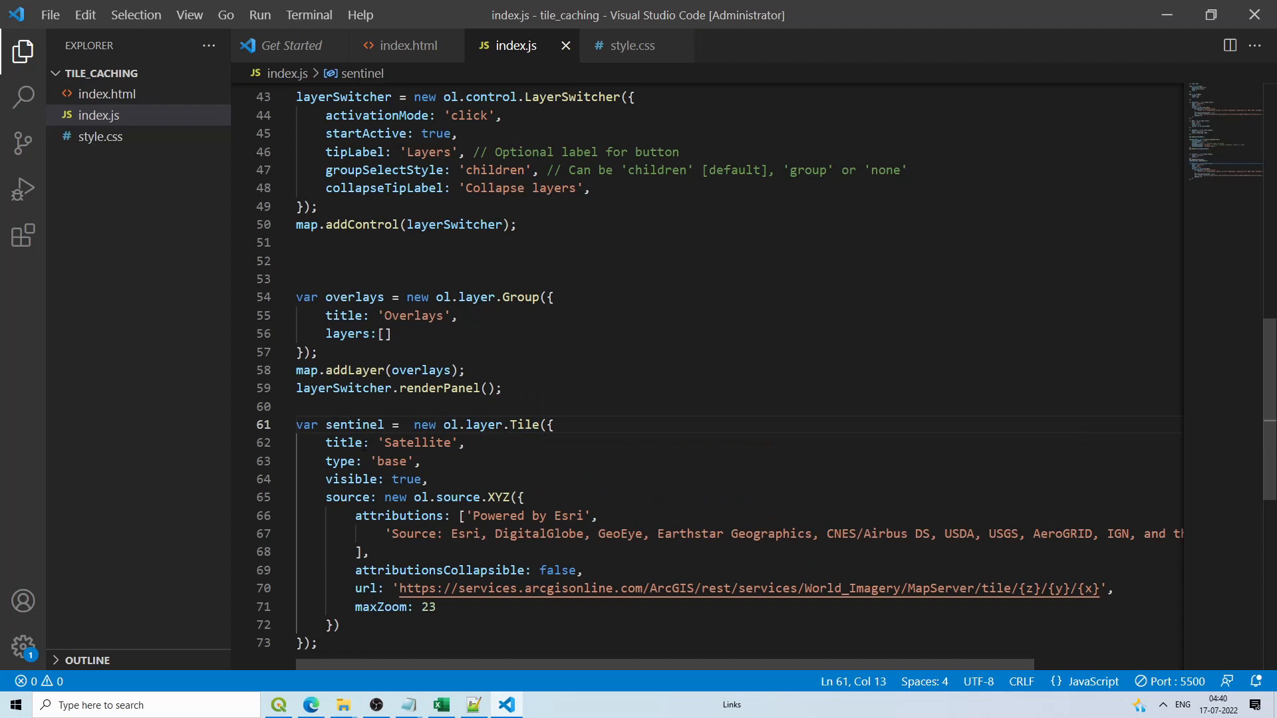
{"action": "left_click_drag", "start_coordinate": [384, 442], "coordinate": [447, 443]}
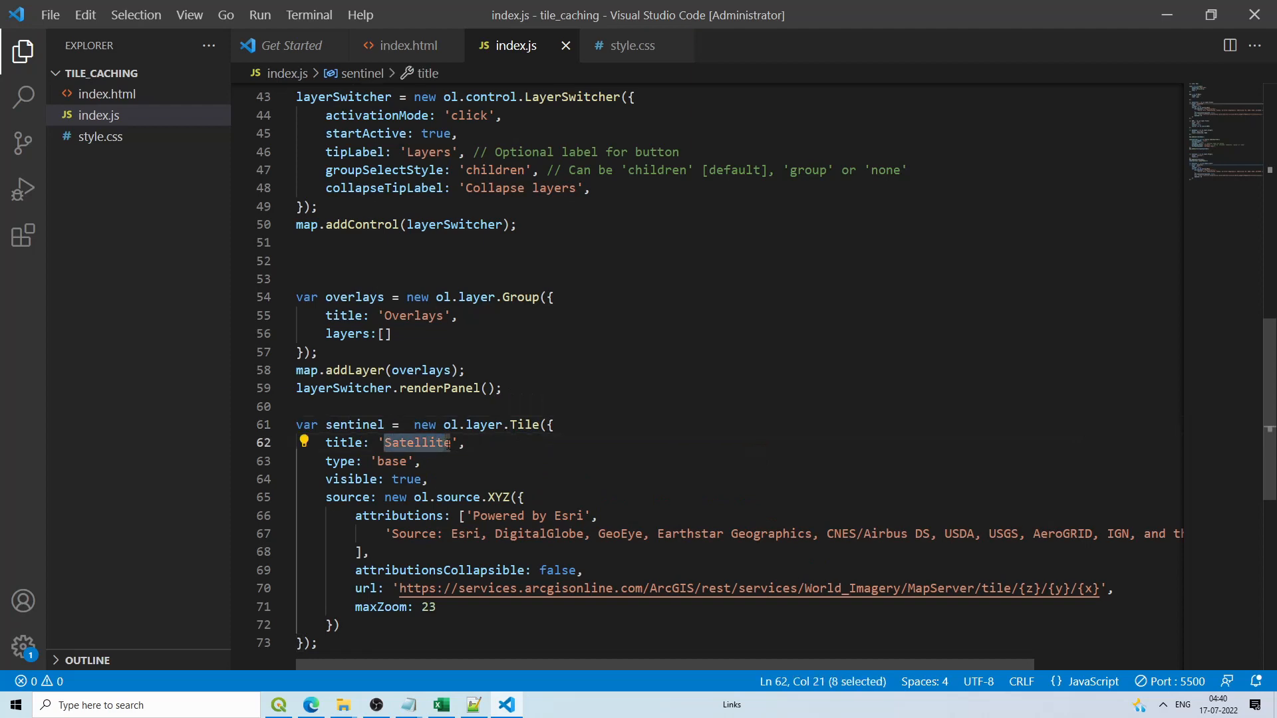
{"action": "type", "text": "sentin"}
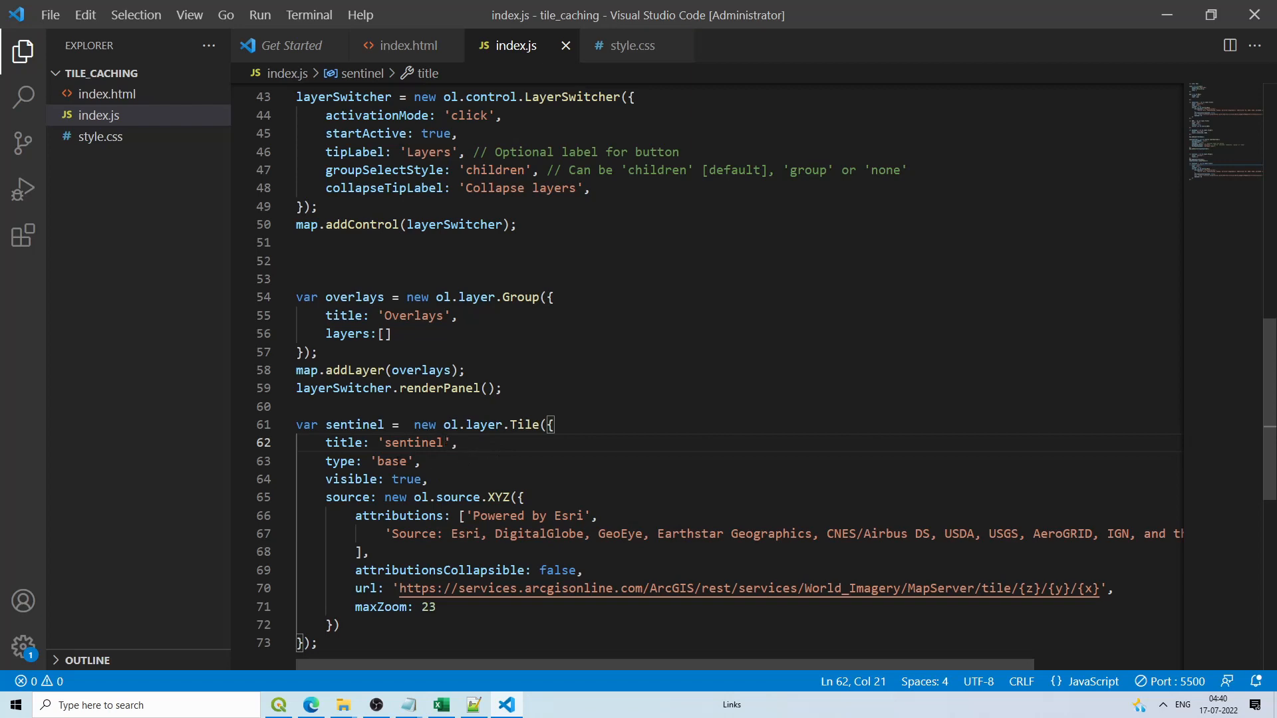
Step: Delete the type: 'base' line and the attribution lines from the sentinel layer
{"action": "left_click_drag", "start_coordinate": [324, 461], "coordinate": [424, 464]}
{"action": "key", "text": "ctrl+shift+k"}
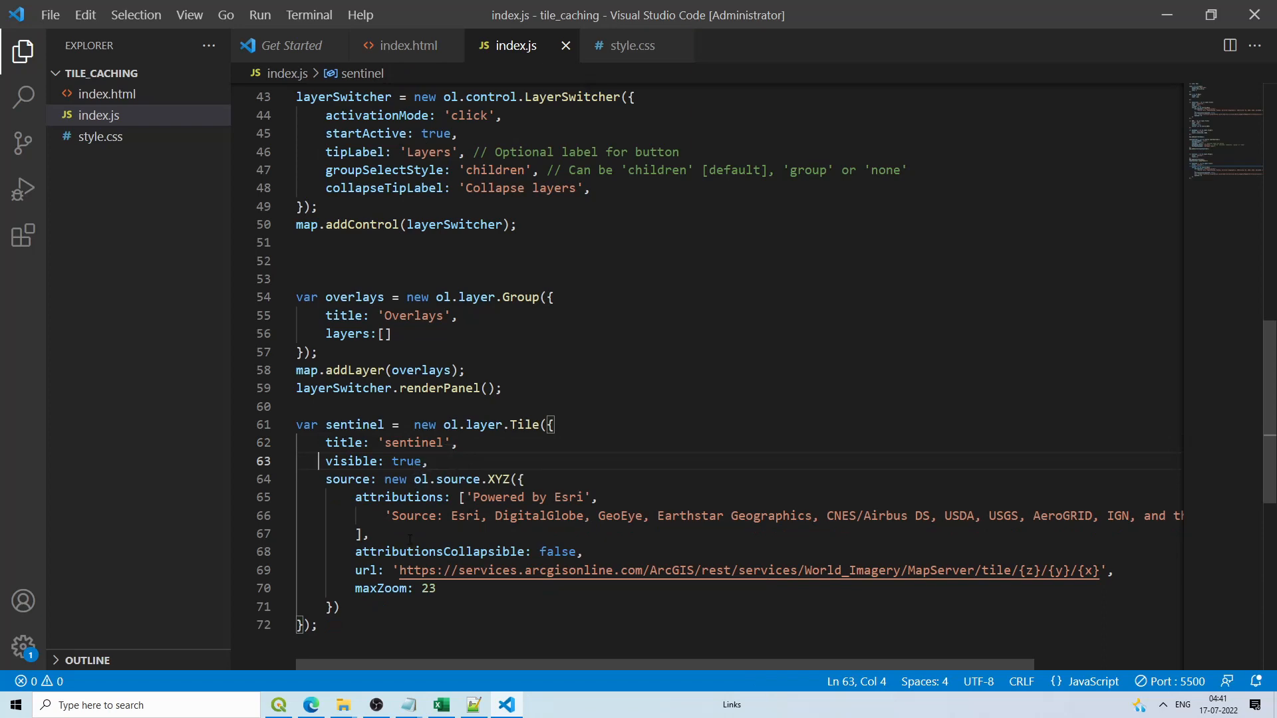
{"action": "left_click_drag", "start_coordinate": [355, 497], "coordinate": [382, 532]}
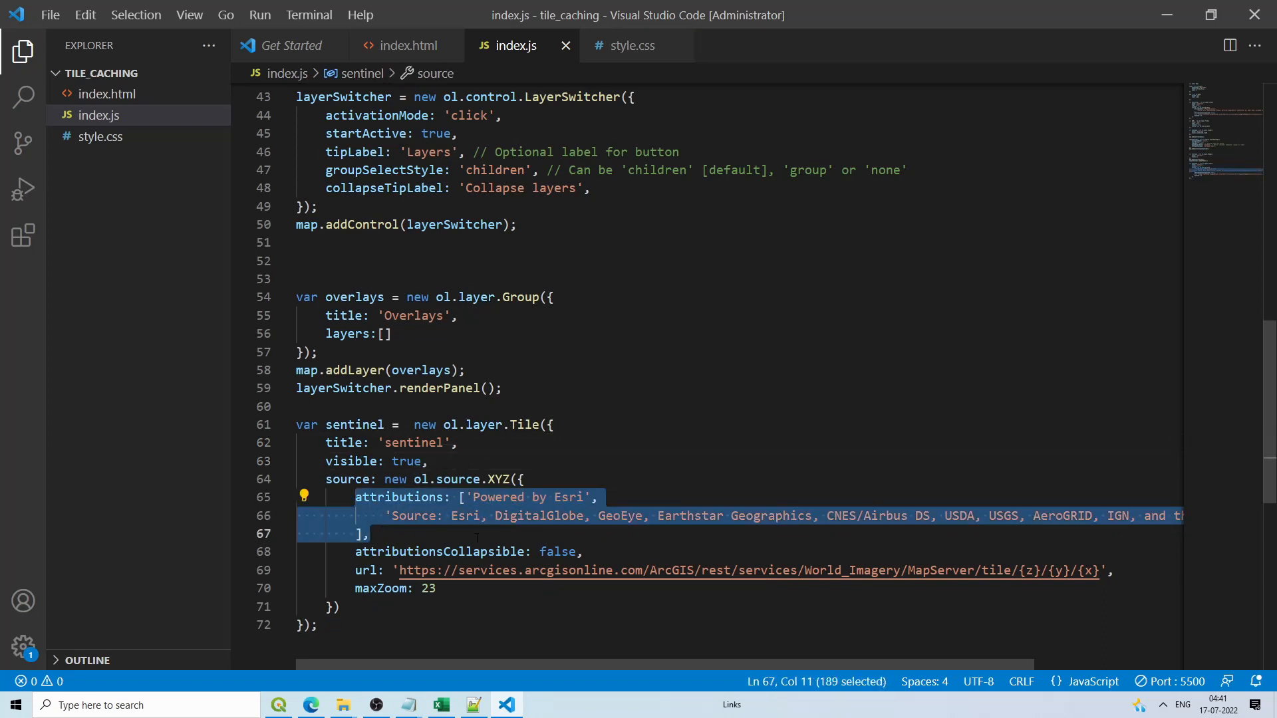
{"action": "left_click_drag", "start_coordinate": [477, 537], "coordinate": [590, 554]}
{"action": "key", "text": "Delete"}
{"action": "key", "text": "Delete"}
{"action": "key", "text": "Delete"}
{"action": "key", "text": "Delete"}
{"action": "key", "text": "Delete"}
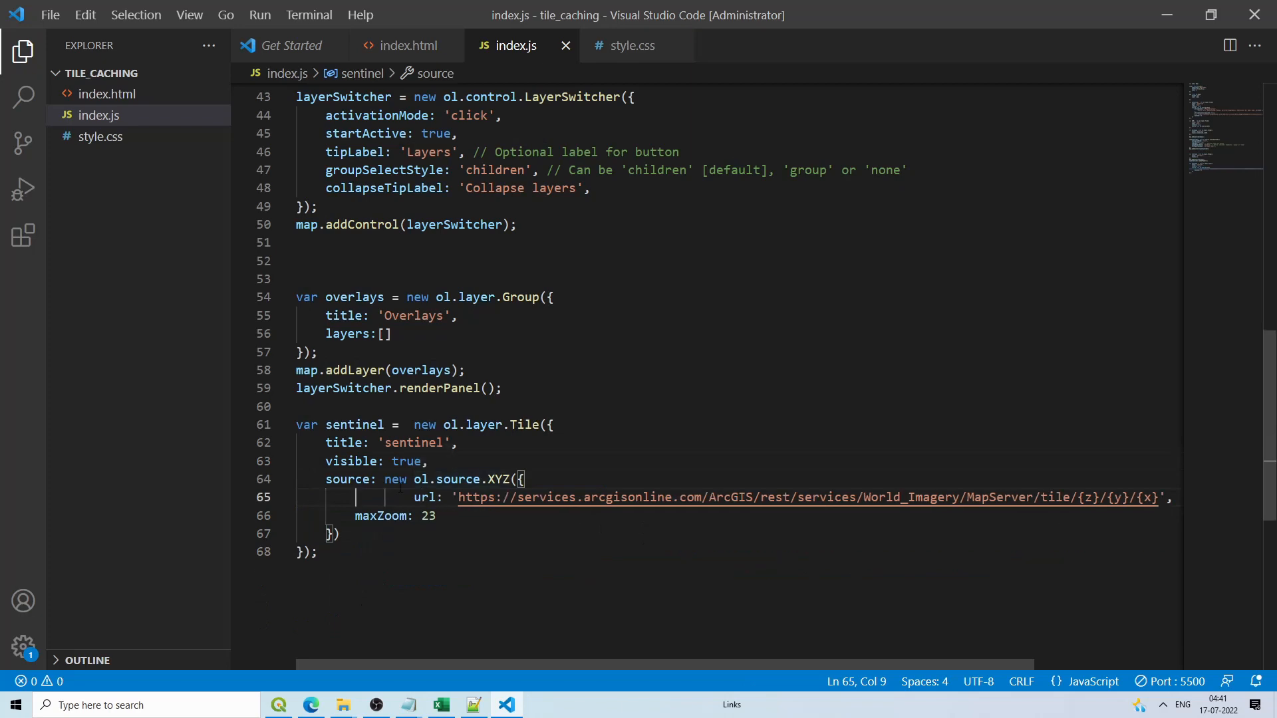
{"action": "key", "text": "Delete"}
{"action": "key", "text": "Delete"}
{"action": "key", "text": "Delete"}
{"action": "key", "text": "Delete"}
{"action": "key", "text": "Delete"}
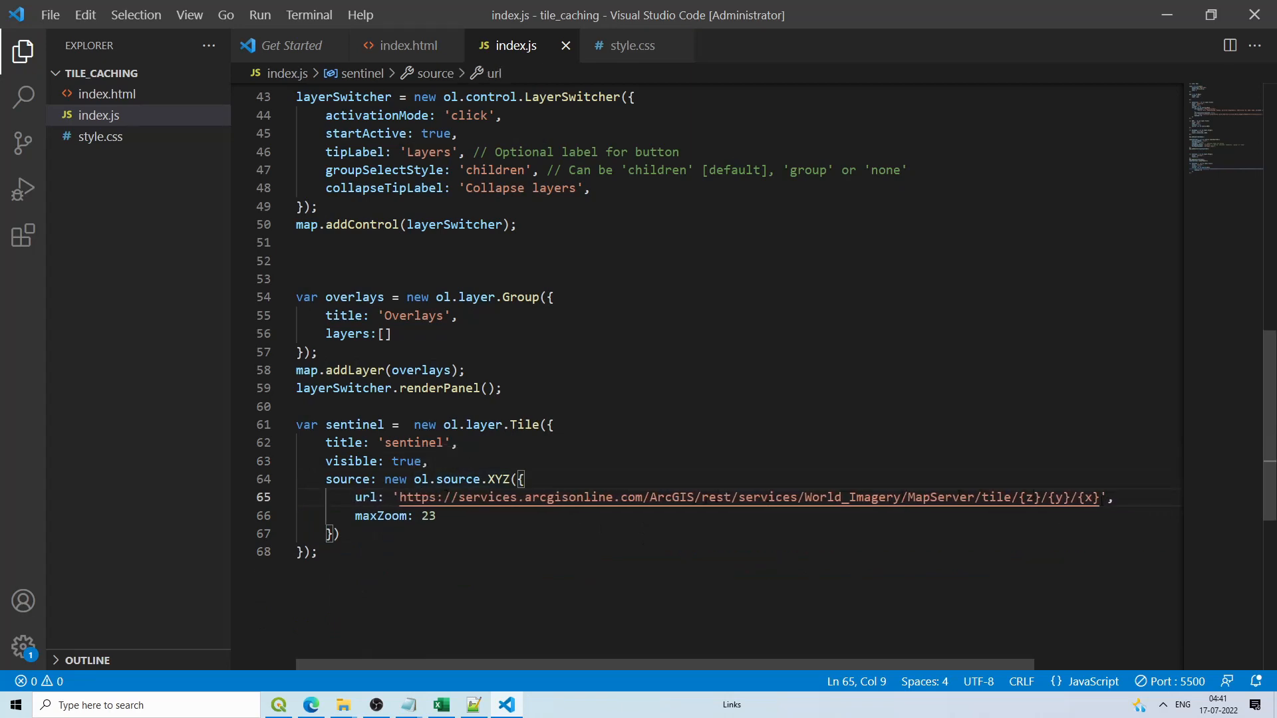
Step: Review the sentinel layer's ArcGIS World_Imagery URL and maxZoom 23 line
{"action": "left_click_drag", "start_coordinate": [1101, 497], "coordinate": [709, 498]}
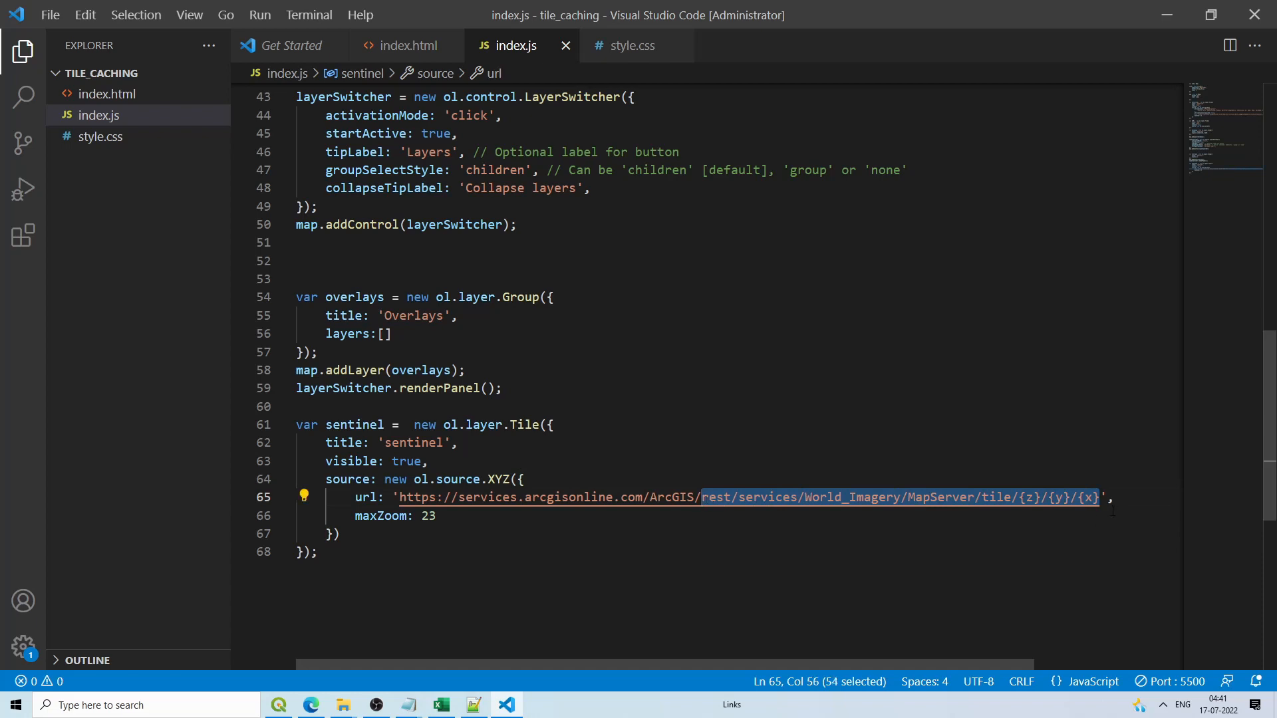
{"action": "left_click", "coordinate": [1065, 498]}
{"action": "left_click", "coordinate": [606, 499]}
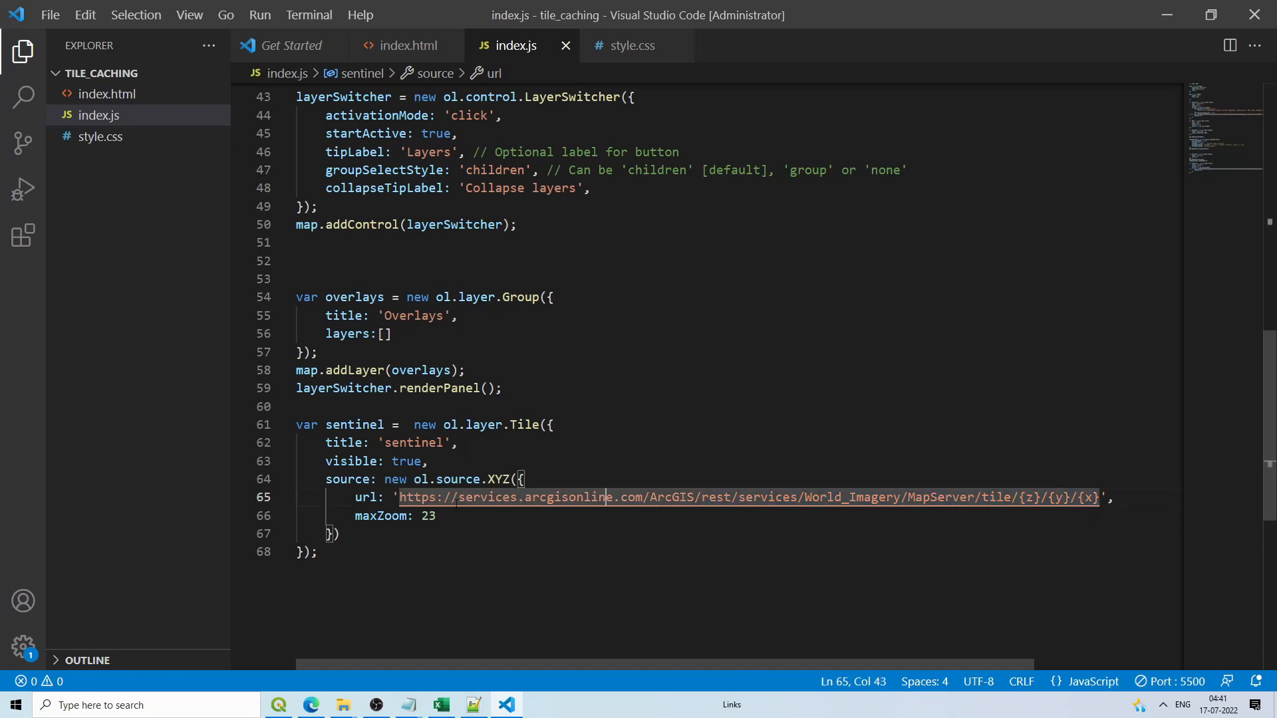
{"action": "left_click", "coordinate": [431, 517]}
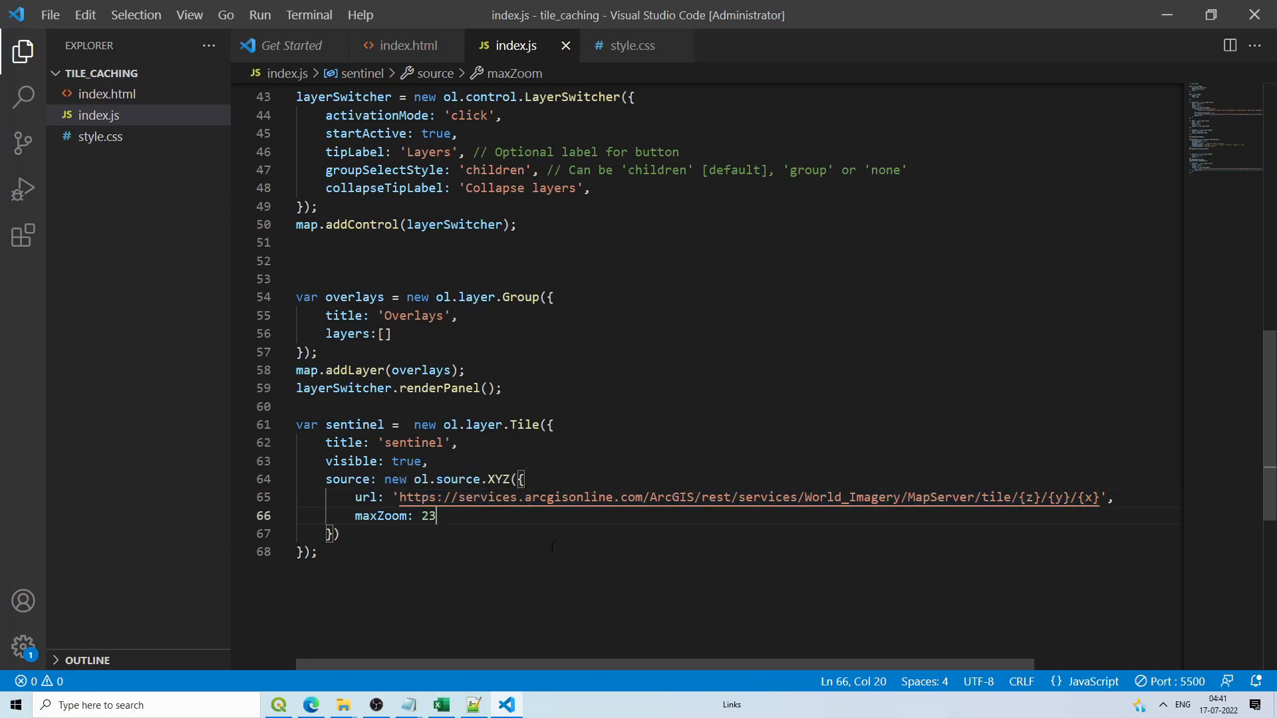
{"action": "left_click", "coordinate": [343, 705]}
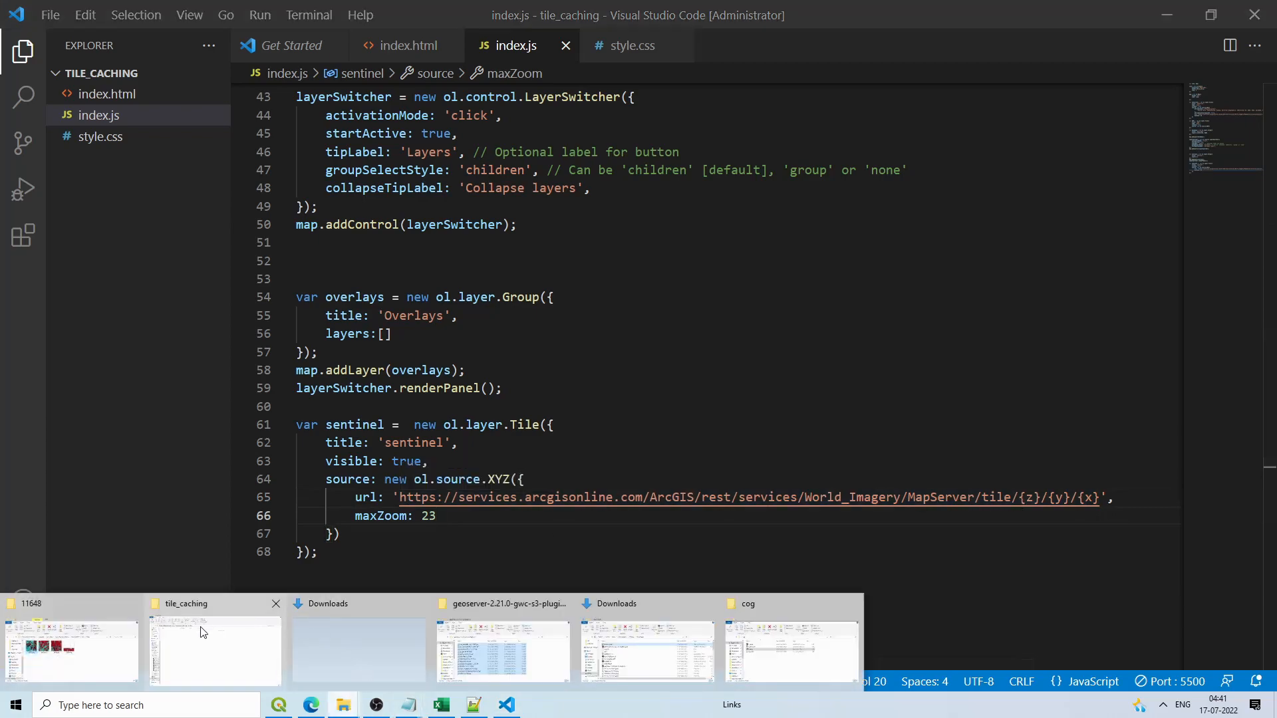
Step: Maximize File Explorer and go up from the cached tile folders to the webapps folder
{"action": "left_click", "coordinate": [72, 650]}
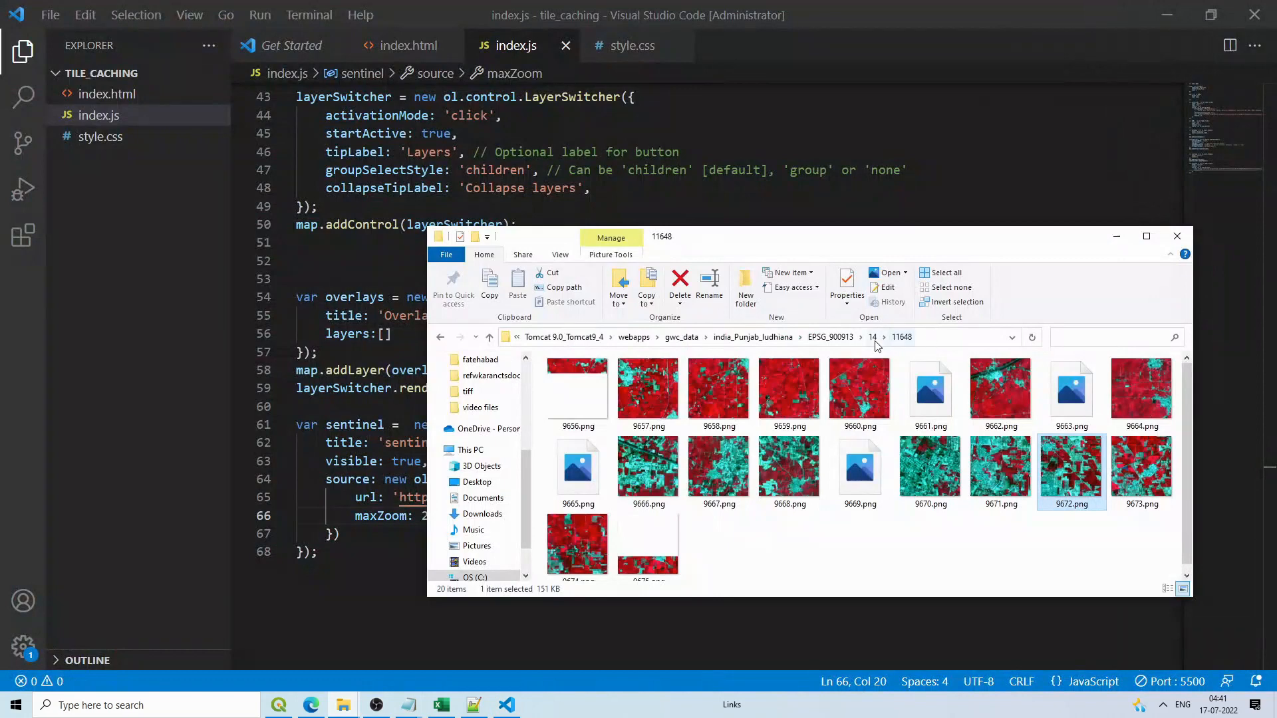
{"action": "left_click", "coordinate": [839, 339]}
{"action": "left_click", "coordinate": [1146, 238]}
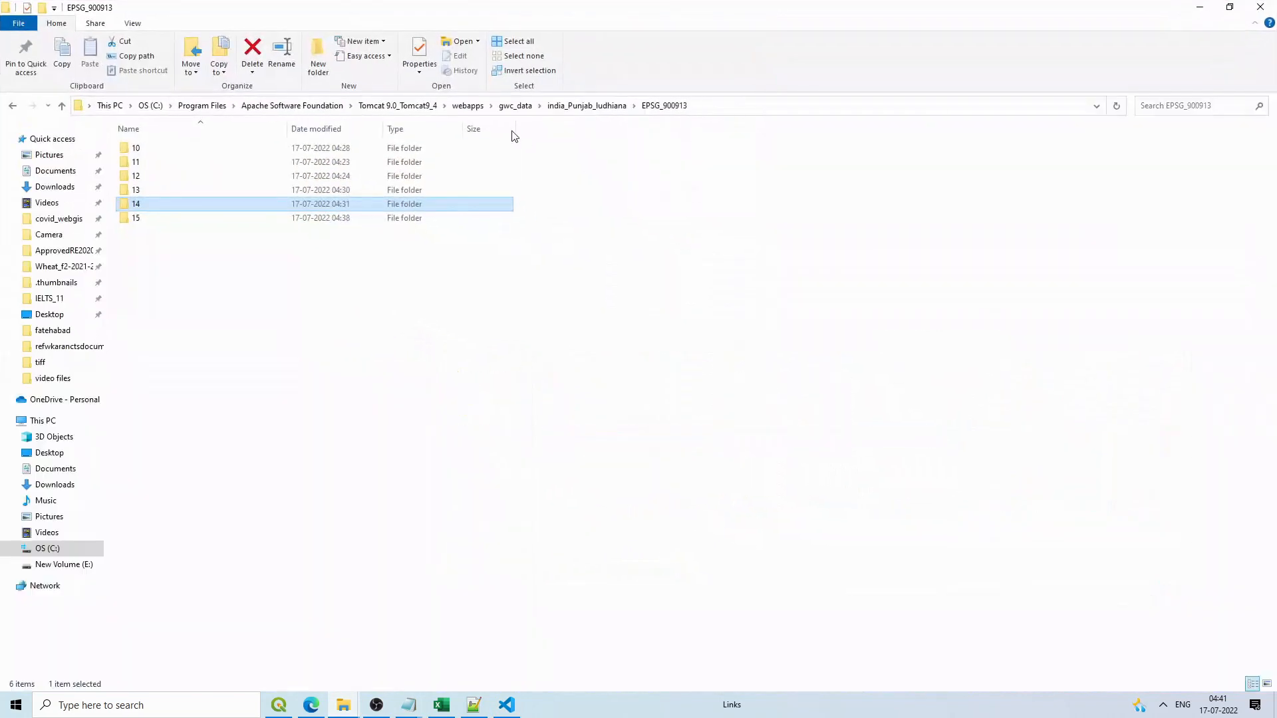
{"action": "left_click", "coordinate": [517, 106]}
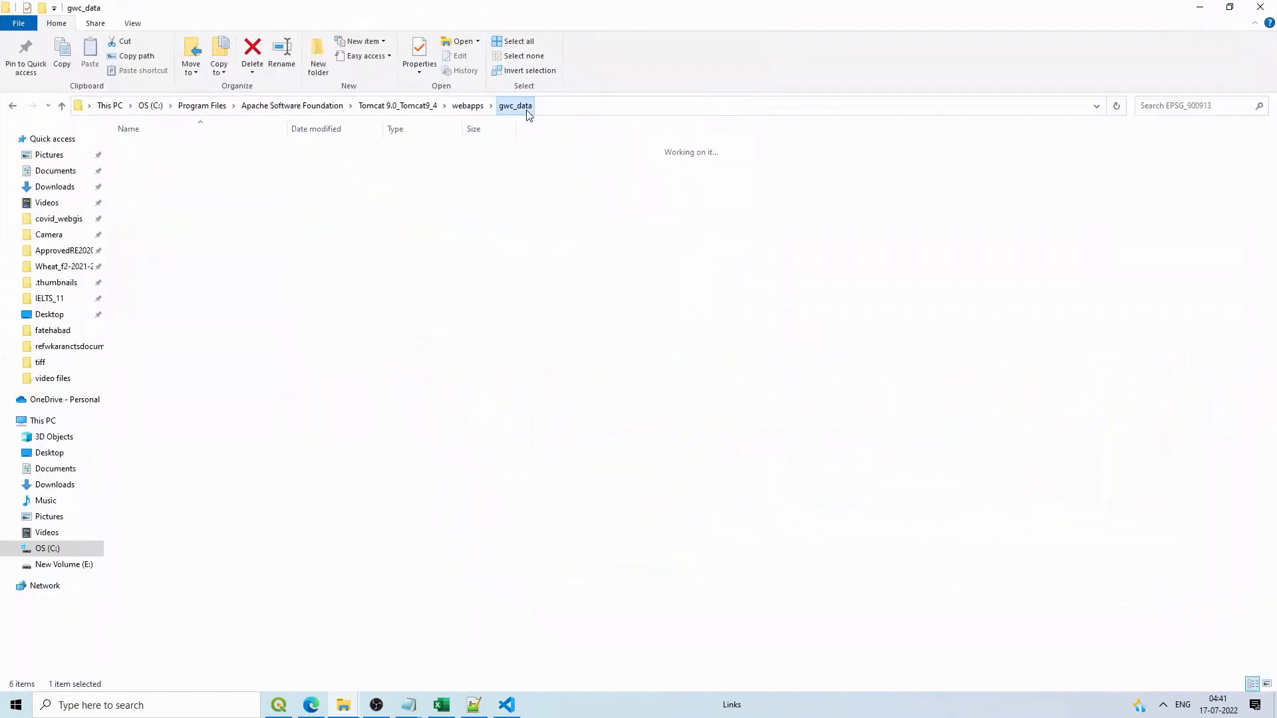
{"action": "left_click", "coordinate": [475, 108]}
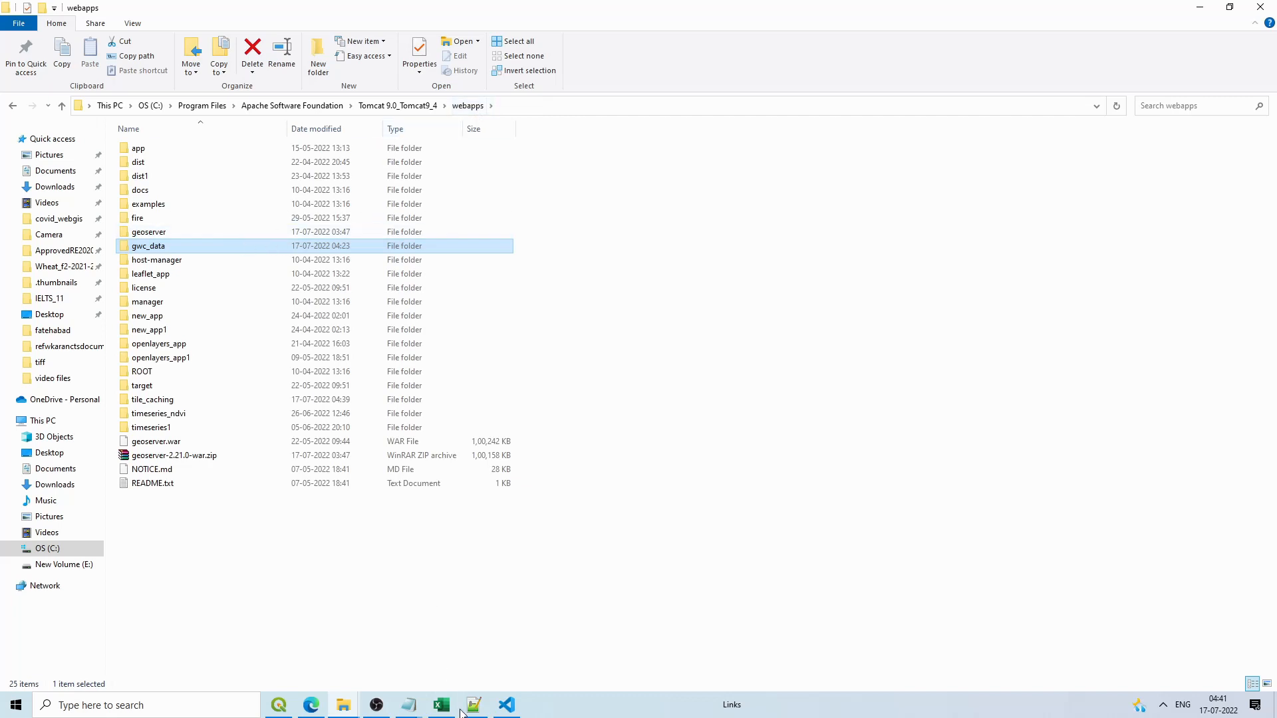
Step: Copy localhost:8084 from the GeoServer page and paste it over the ArcGIS address in index.js
{"action": "left_click", "coordinate": [310, 705]}
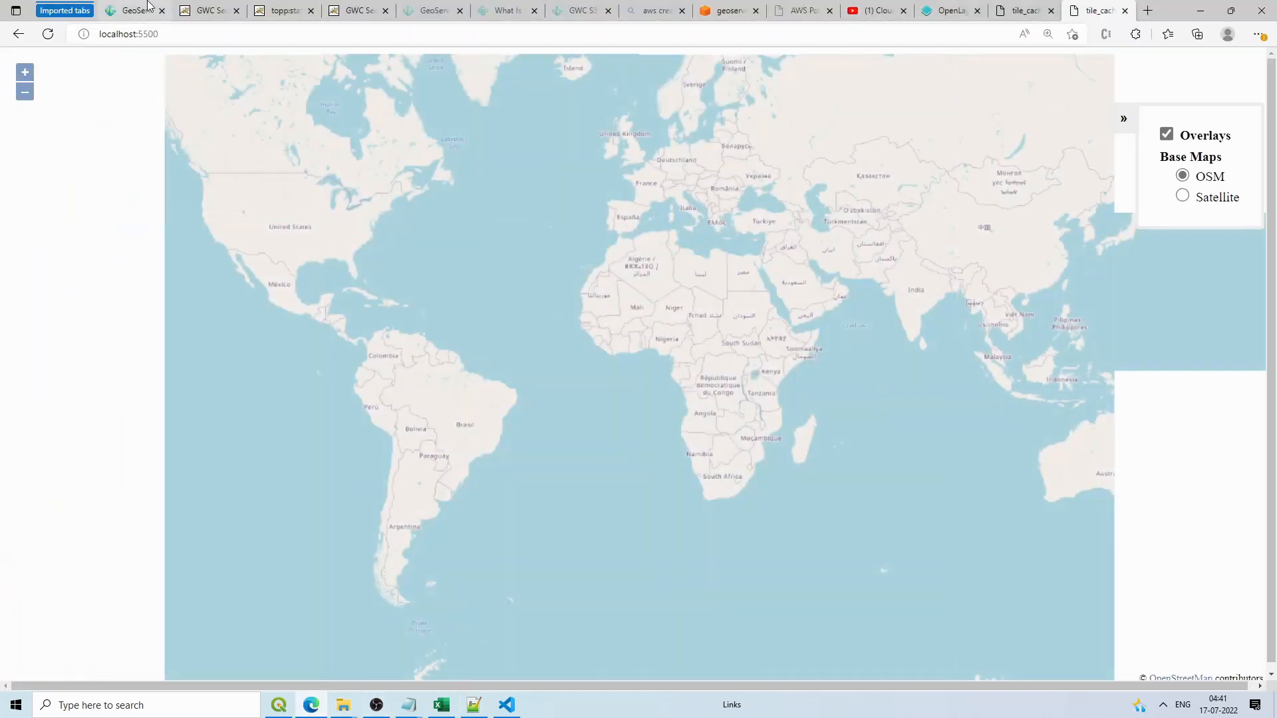
{"action": "left_click", "coordinate": [148, 4]}
{"action": "left_click_drag", "start_coordinate": [161, 34], "coordinate": [101, 33]}
{"action": "key", "text": "ctrl+c"}
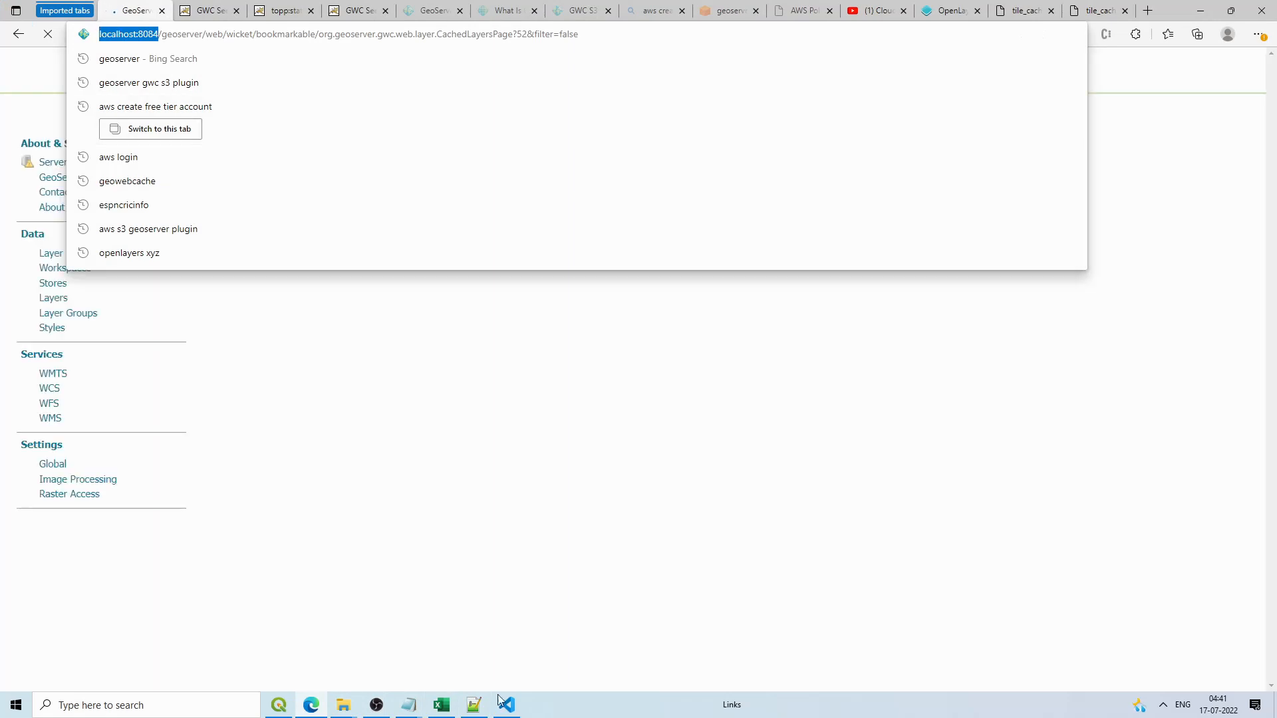
{"action": "left_click", "coordinate": [507, 705]}
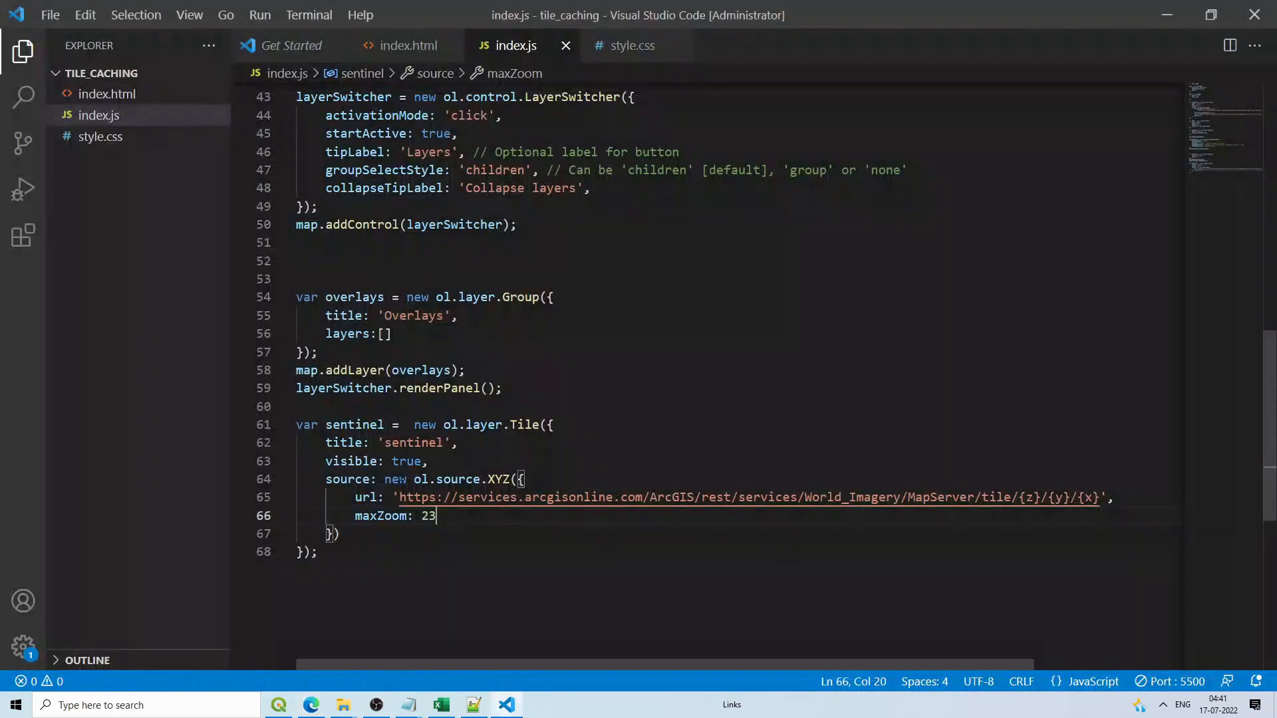
{"action": "left_click_drag", "start_coordinate": [399, 497], "coordinate": [1012, 498]}
{"action": "key", "text": "ctrl+v"}
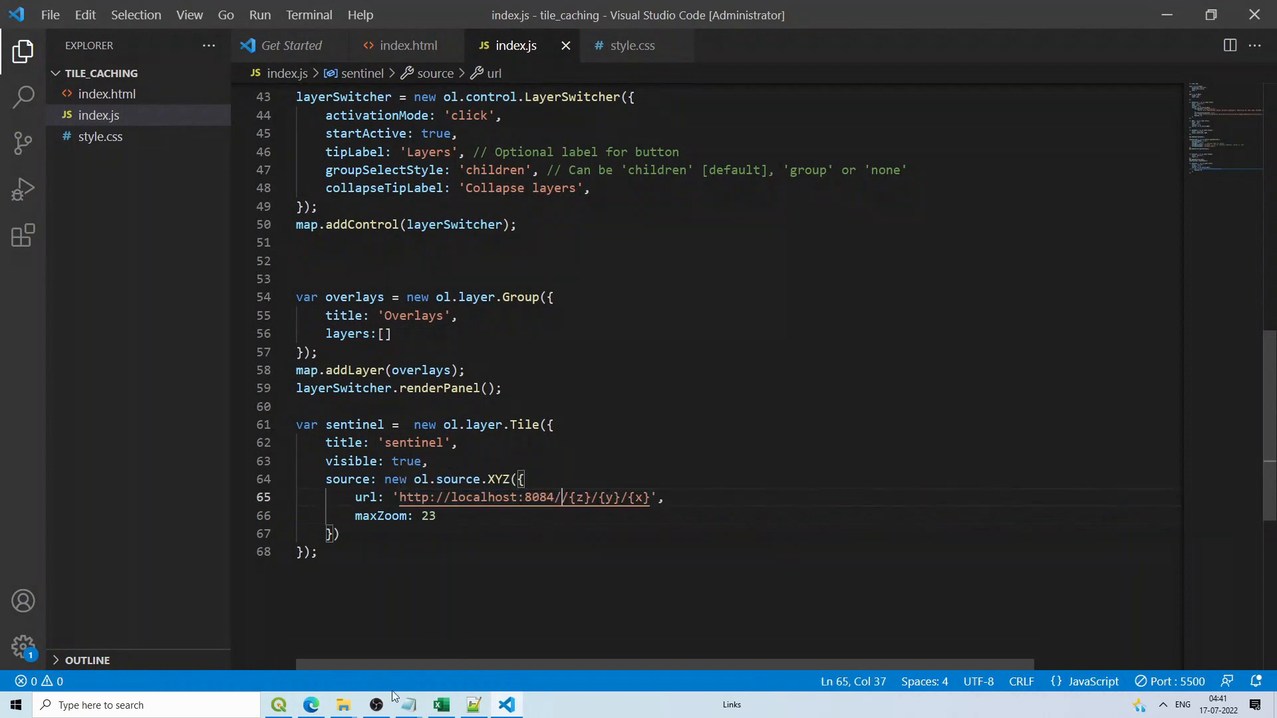
Step: Open gwc_data > india_Punjab_ludhiana > EPSG_900913 and copy the folder path from gwc_data onward
{"action": "mouse_move", "coordinate": [343, 704]}
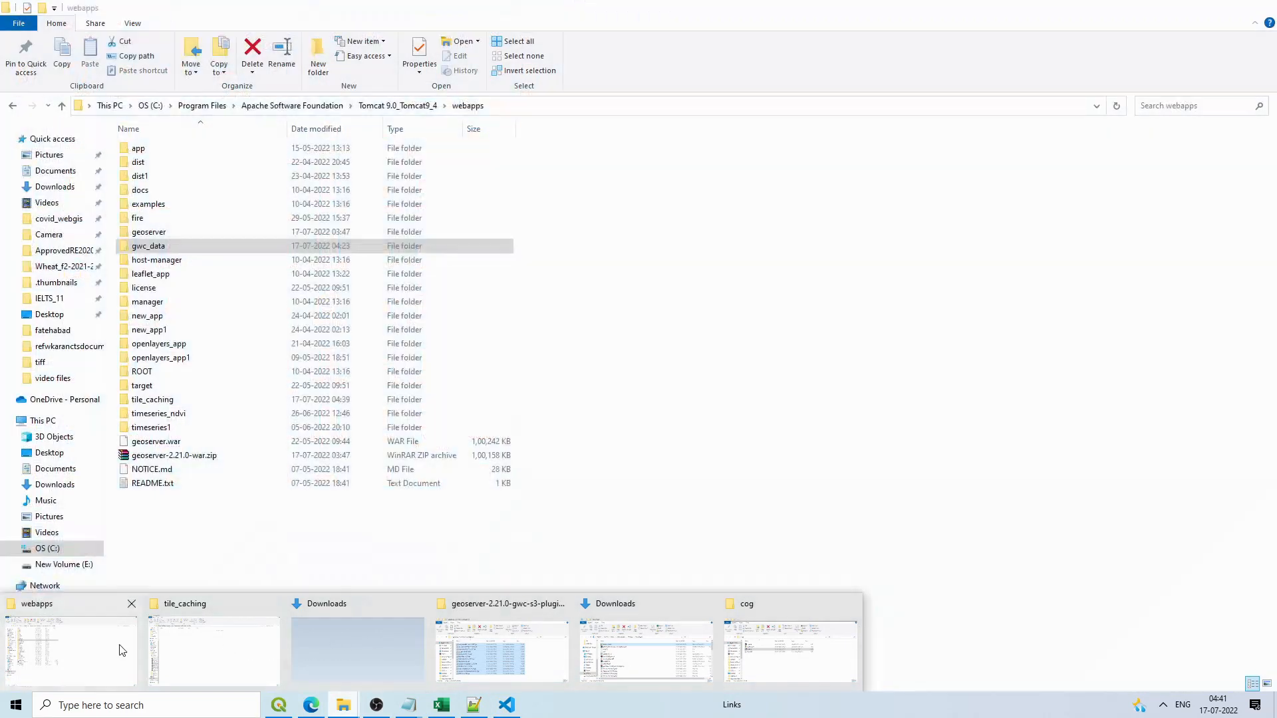
{"action": "left_click", "coordinate": [121, 650]}
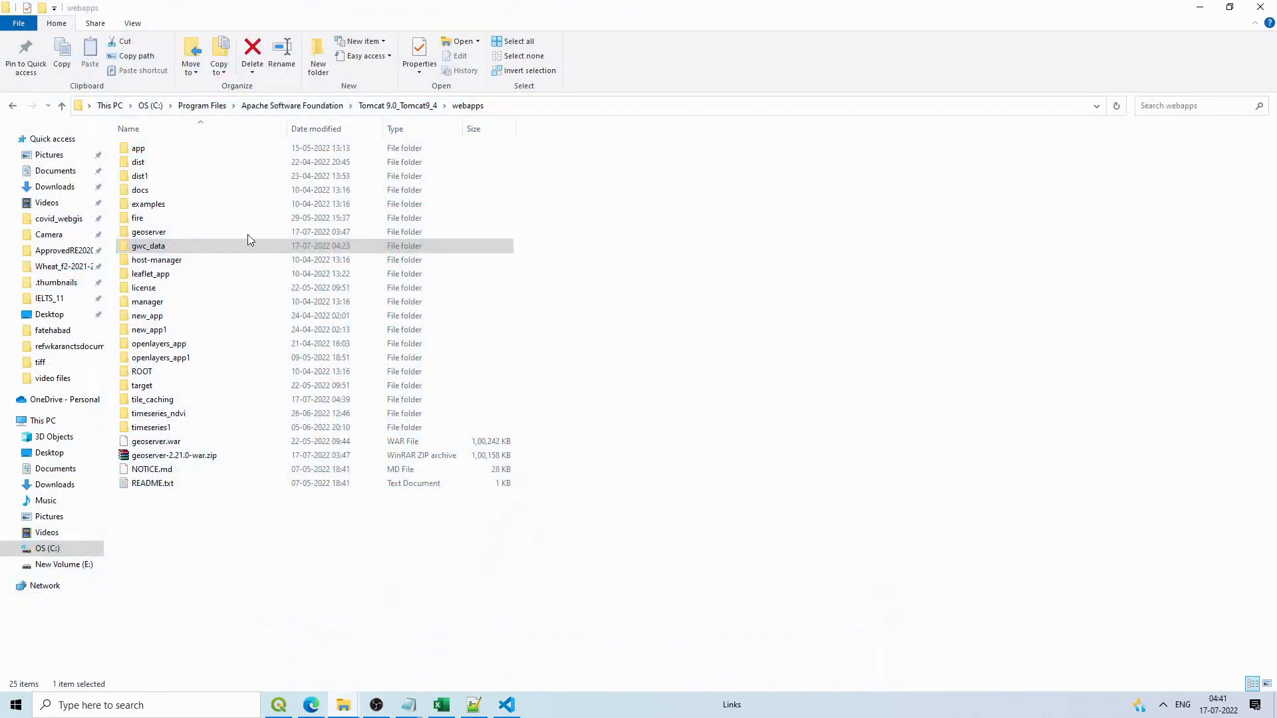
{"action": "double_click", "coordinate": [185, 249]}
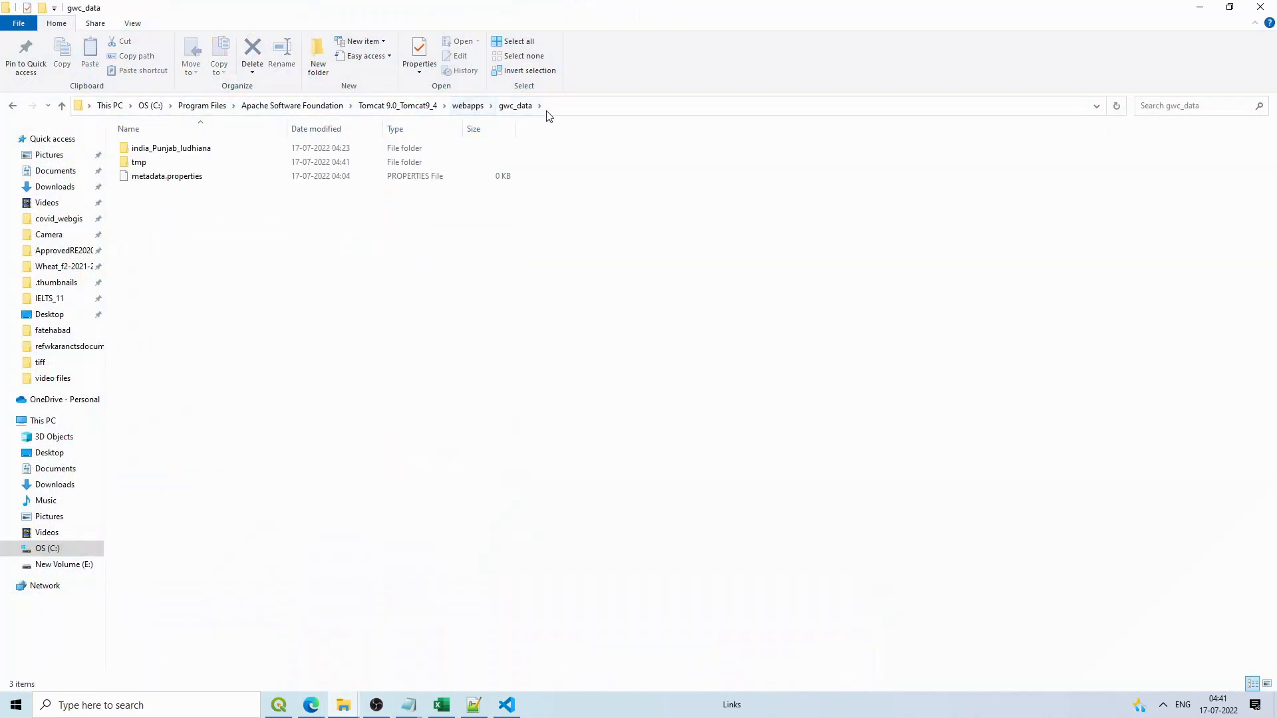
{"action": "double_click", "coordinate": [192, 149]}
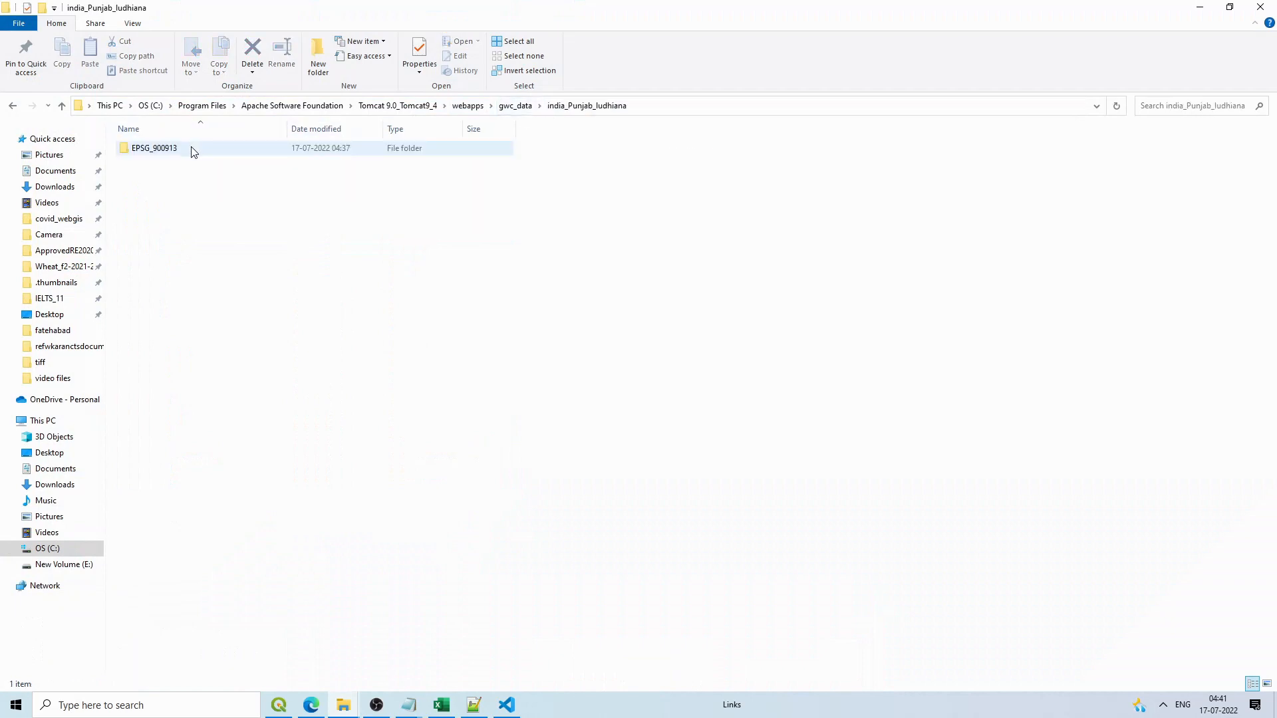
{"action": "double_click", "coordinate": [179, 151]}
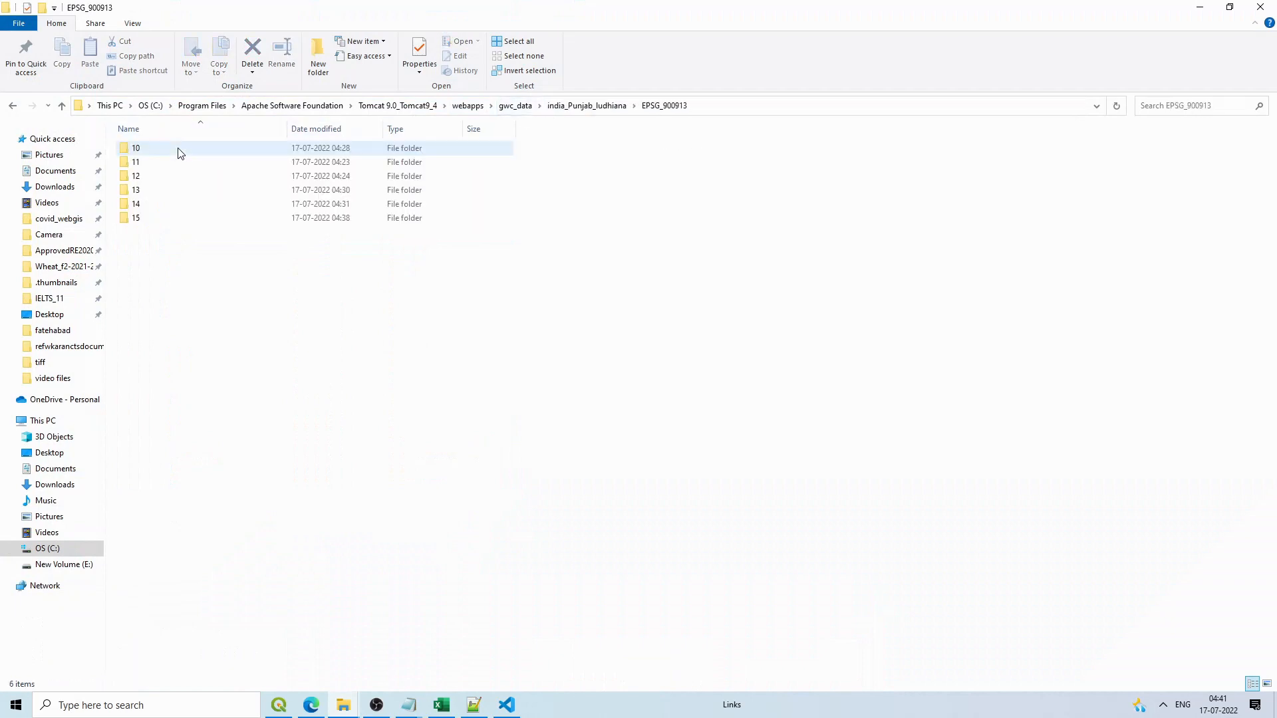
{"action": "left_click", "coordinate": [703, 105]}
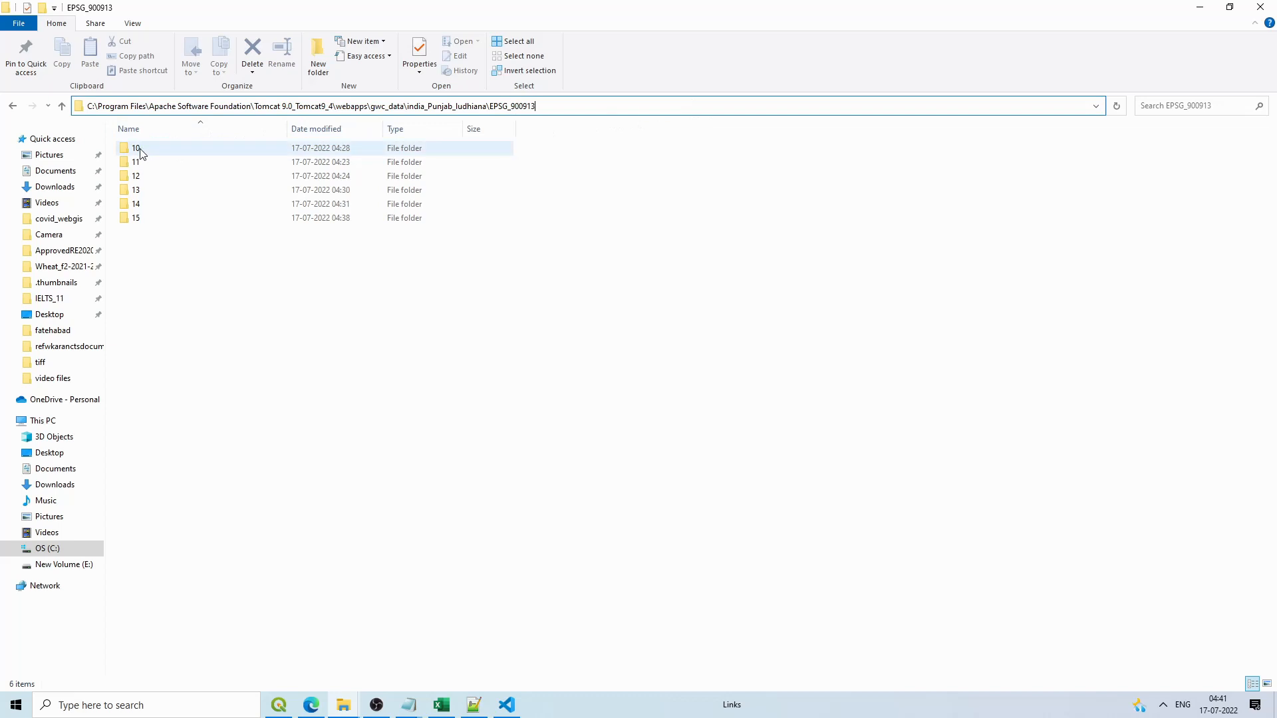
{"action": "left_click_drag", "start_coordinate": [564, 104], "coordinate": [386, 105]}
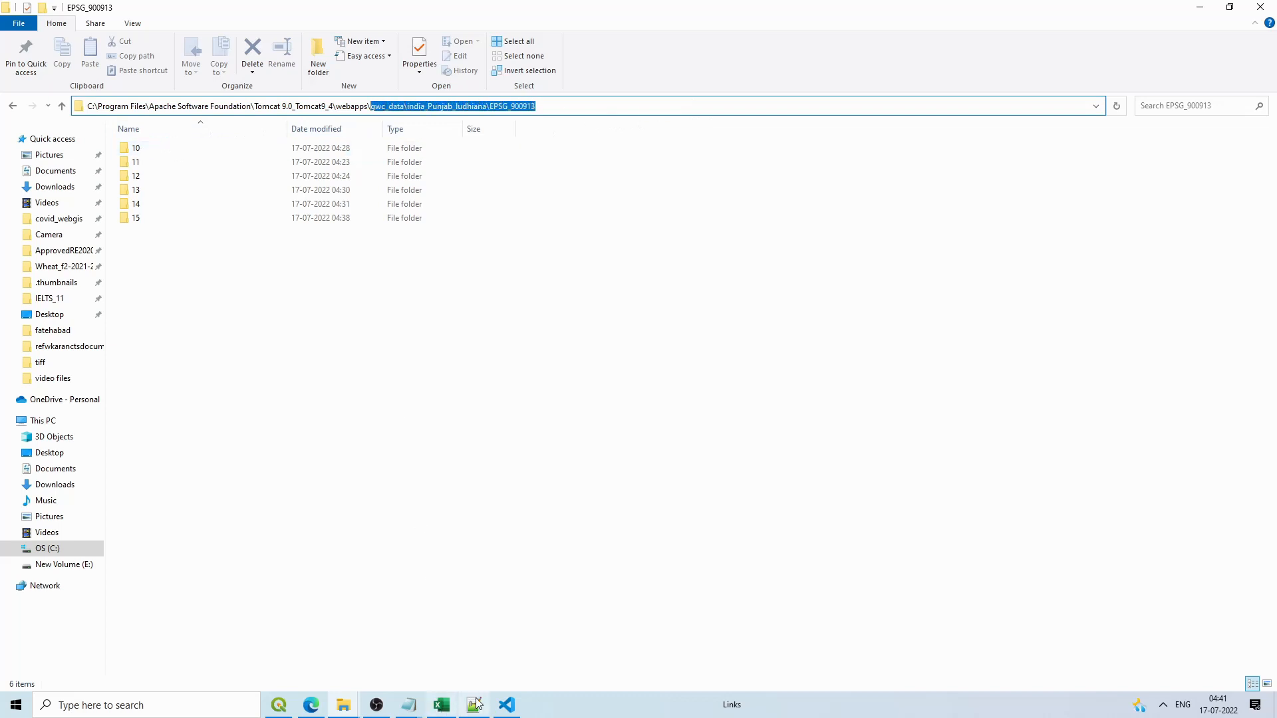
{"action": "left_click", "coordinate": [507, 704]}
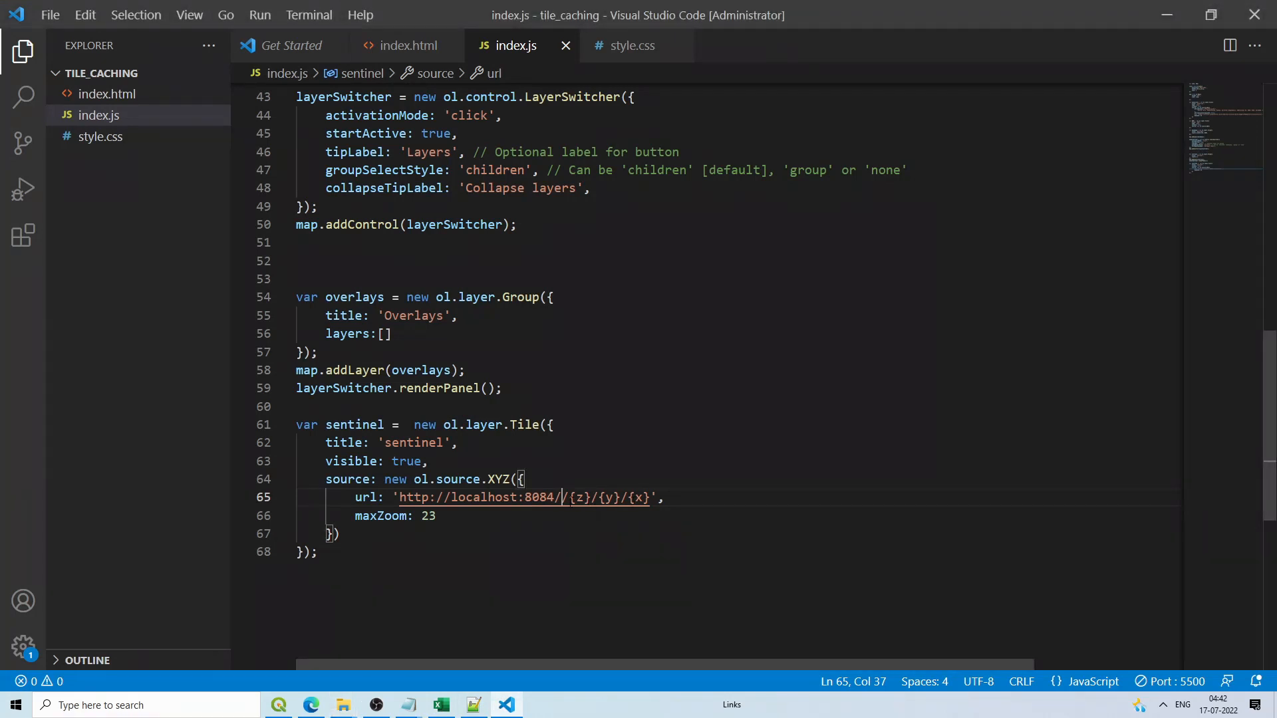
Step: Paste the cache path into the url and change its backslashes to forward slashes
{"action": "type", "text": "gwc_data\\india_Punjab_ludhiana\\EPSG_900913"}
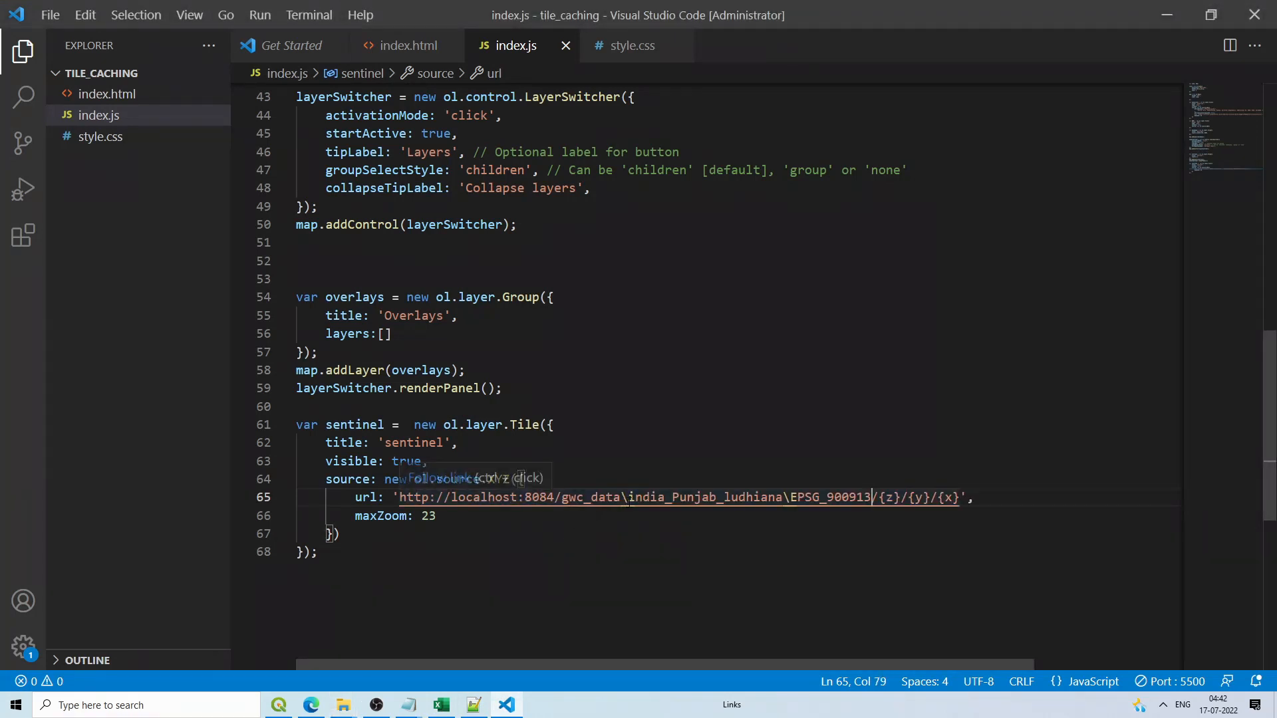
{"action": "left_click_drag", "start_coordinate": [627, 498], "coordinate": [623, 498]}
{"action": "type", "text": "/"}
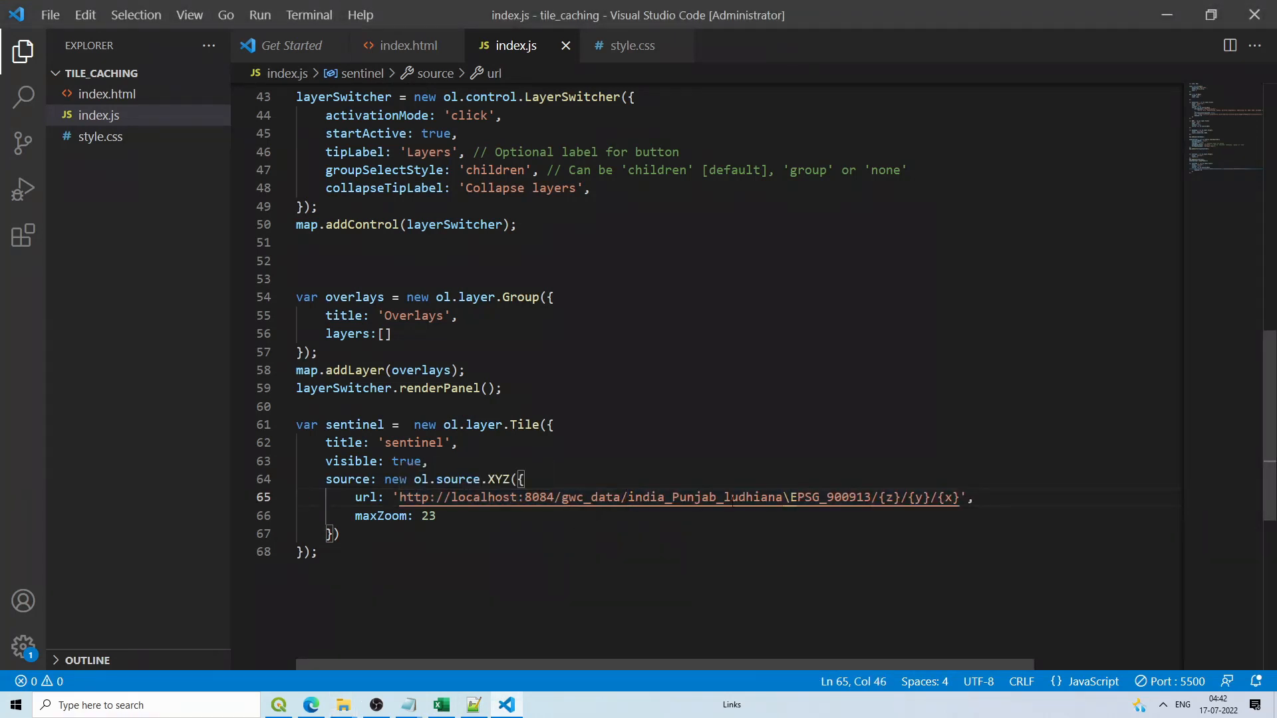
{"action": "left_click_drag", "start_coordinate": [790, 498], "coordinate": [783, 498]}
{"action": "type", "text": "/"}
Step: Check the cached tile folders (zoom 10, folder 727), then rewrite the placeholders as {z}/{x}/{-y}
{"action": "left_click", "coordinate": [892, 540]}
{"action": "left_click_drag", "start_coordinate": [960, 498], "coordinate": [879, 498]}
{"action": "left_click", "coordinate": [1167, 15]}
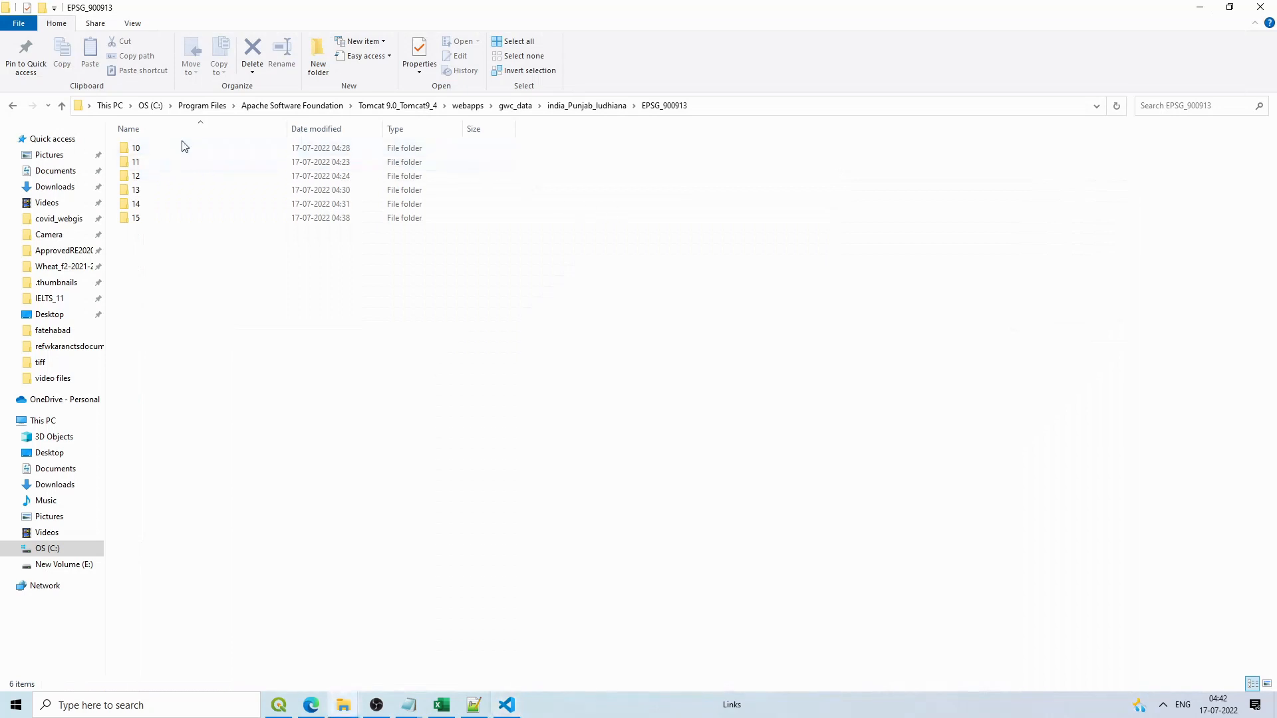
{"action": "double_click", "coordinate": [138, 148]}
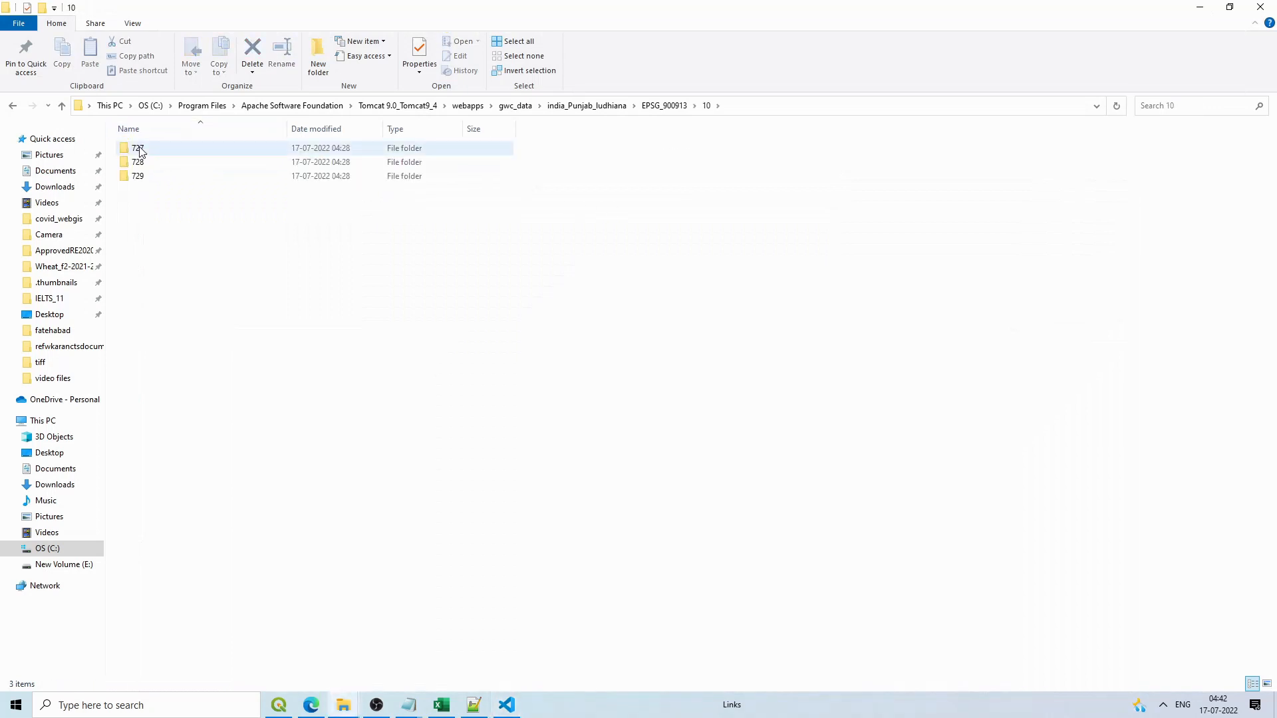
{"action": "double_click", "coordinate": [140, 150]}
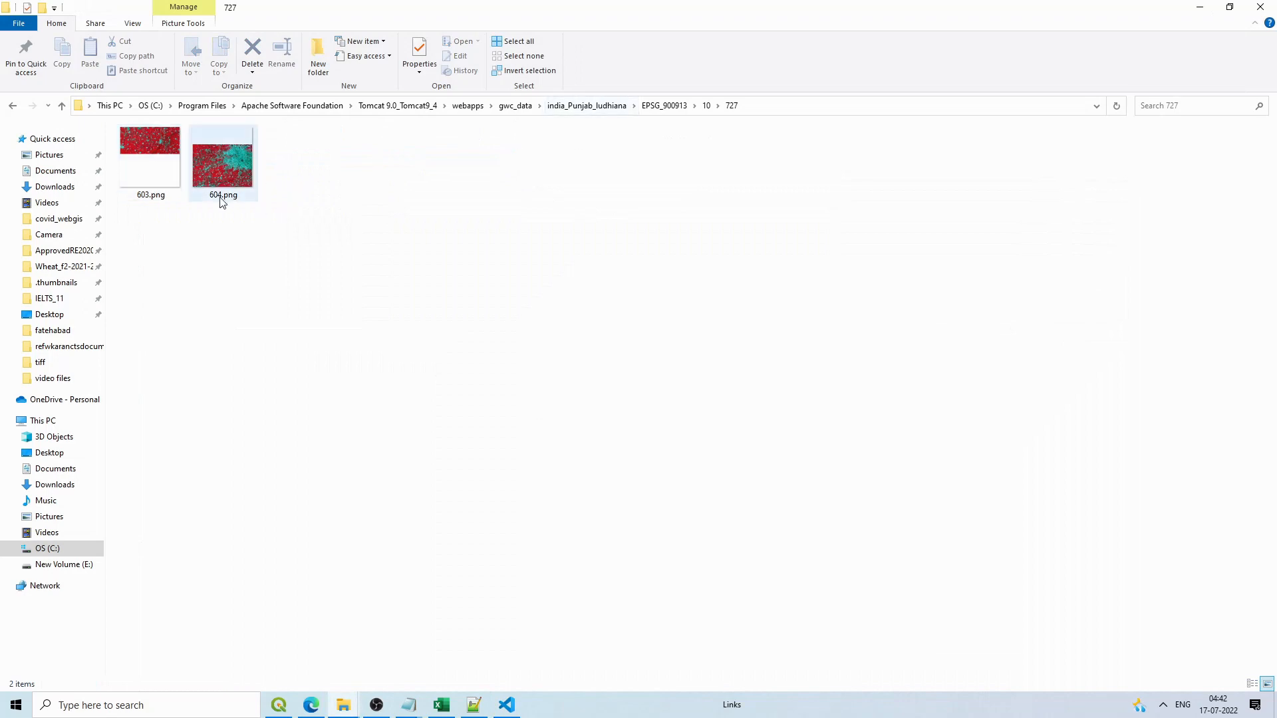
{"action": "left_click", "coordinate": [1199, 10]}
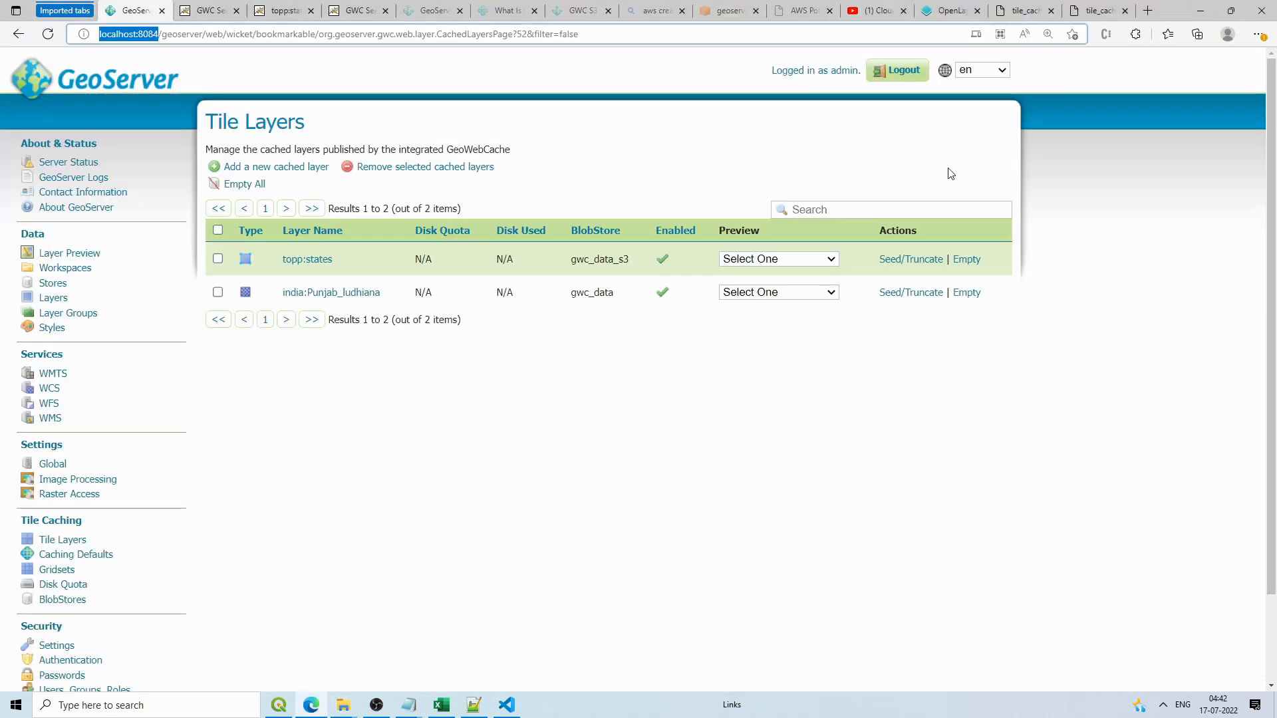
{"action": "left_click", "coordinate": [1199, 8]}
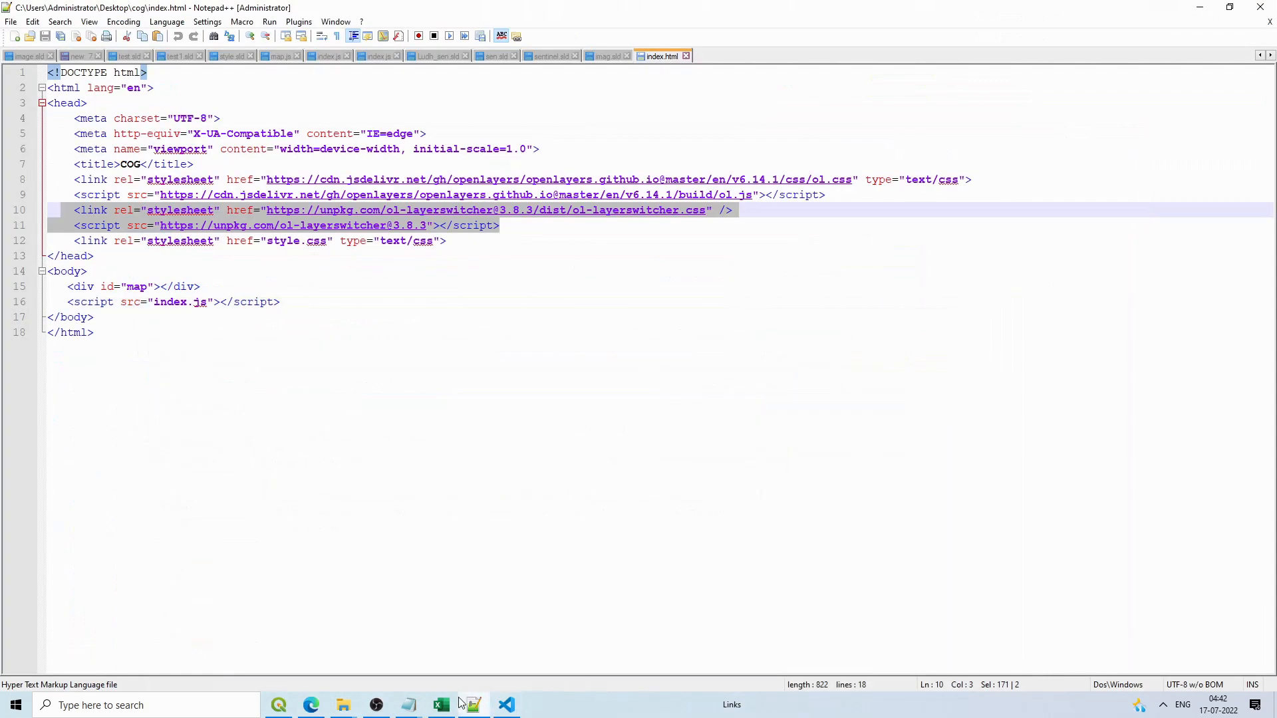
{"action": "left_click", "coordinate": [507, 705]}
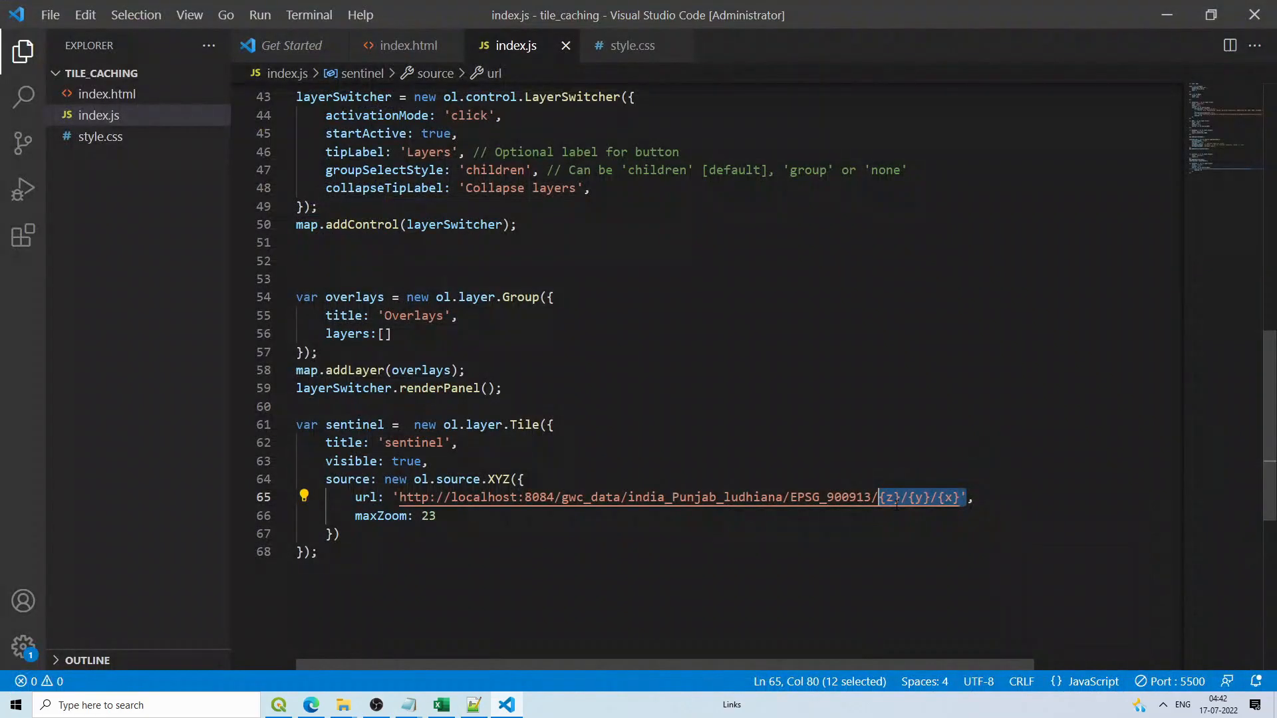
{"action": "left_click", "coordinate": [895, 504]}
{"action": "left_click_drag", "start_coordinate": [923, 497], "coordinate": [945, 497]}
{"action": "type", "text": "x"}
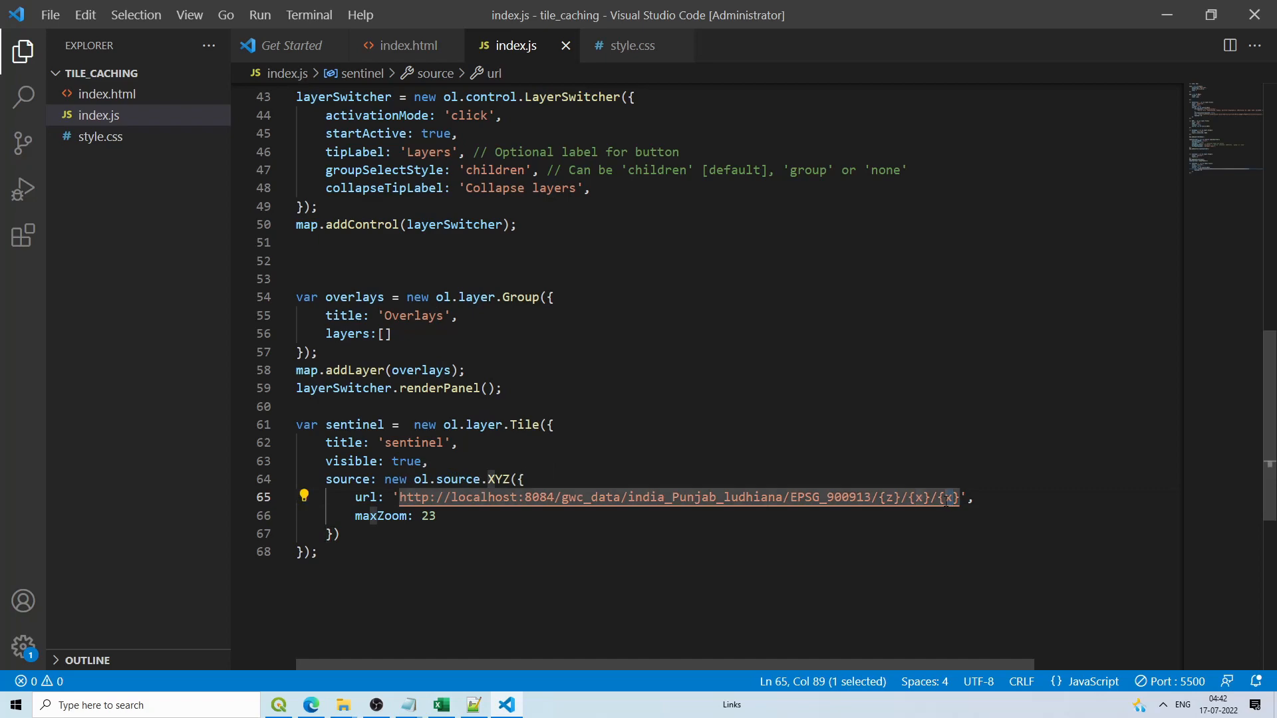
{"action": "type", "text": "y"}
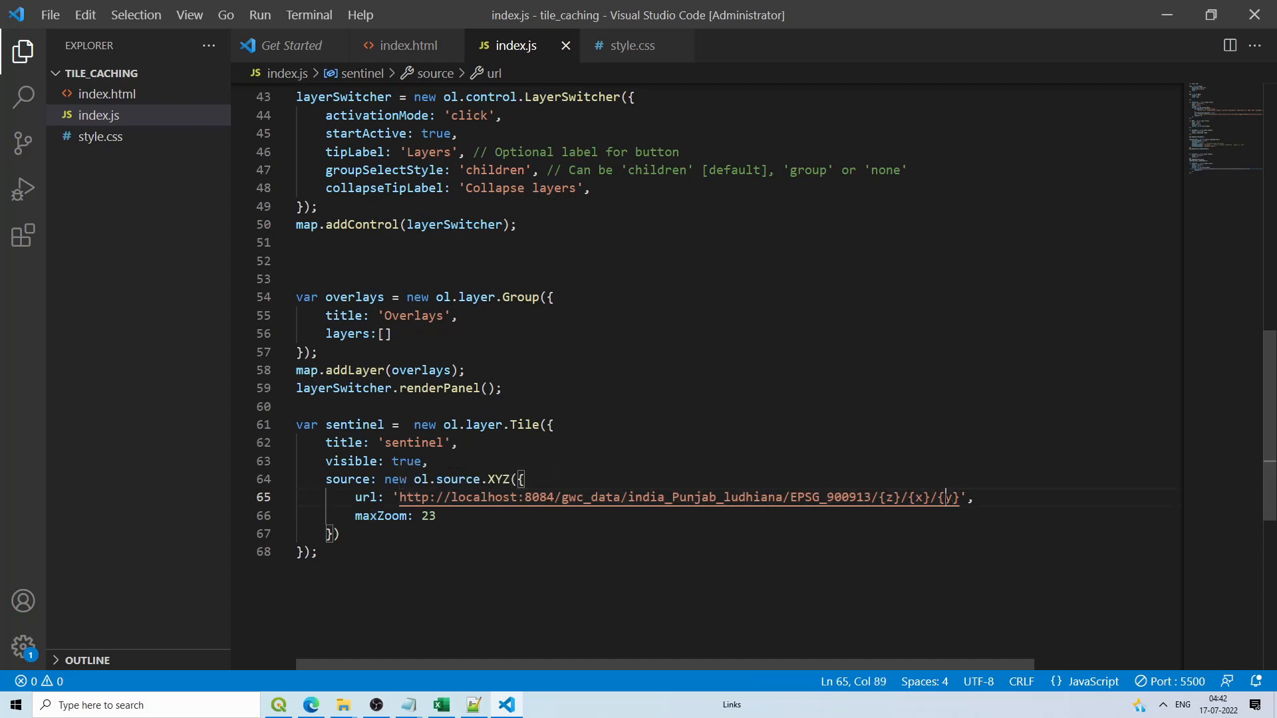
{"action": "type", "text": "-"}
Step: Delete the maxZoom: 23 setting and add an empty line after the layer definition
{"action": "left_click_drag", "start_coordinate": [441, 517], "coordinate": [371, 516]}
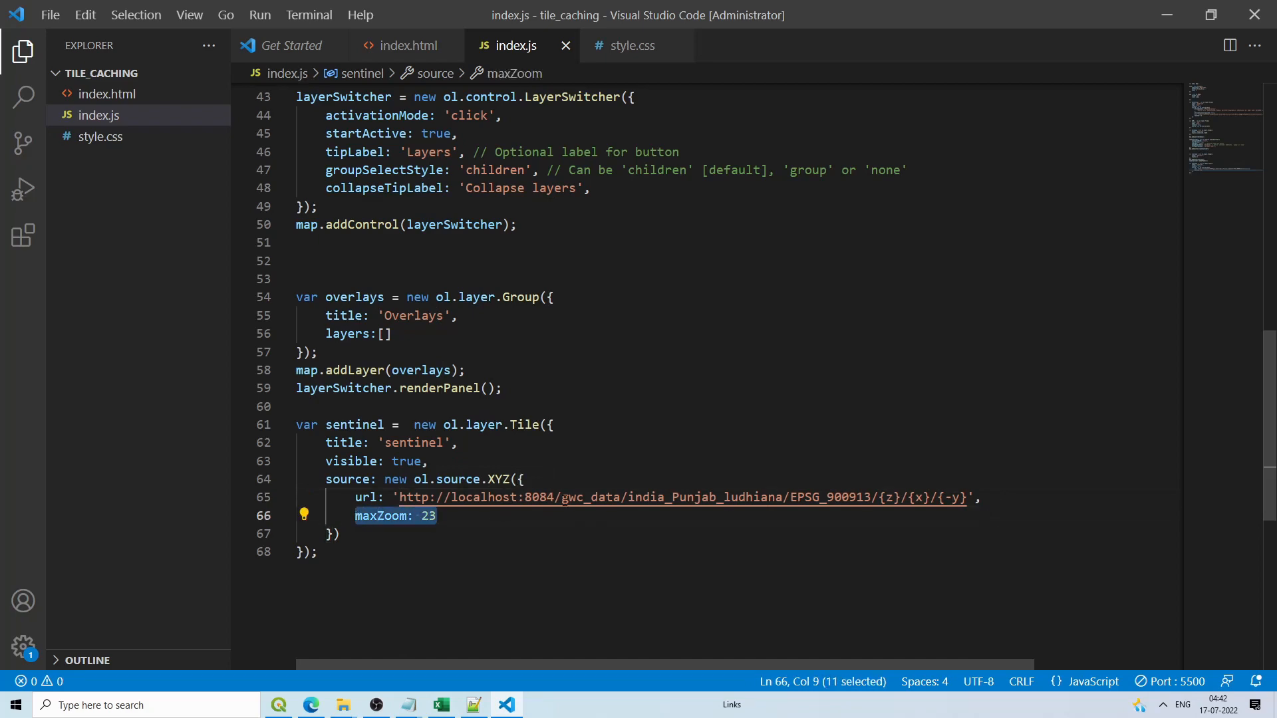
{"action": "key", "text": "Delete"}
{"action": "key", "text": "Delete"}
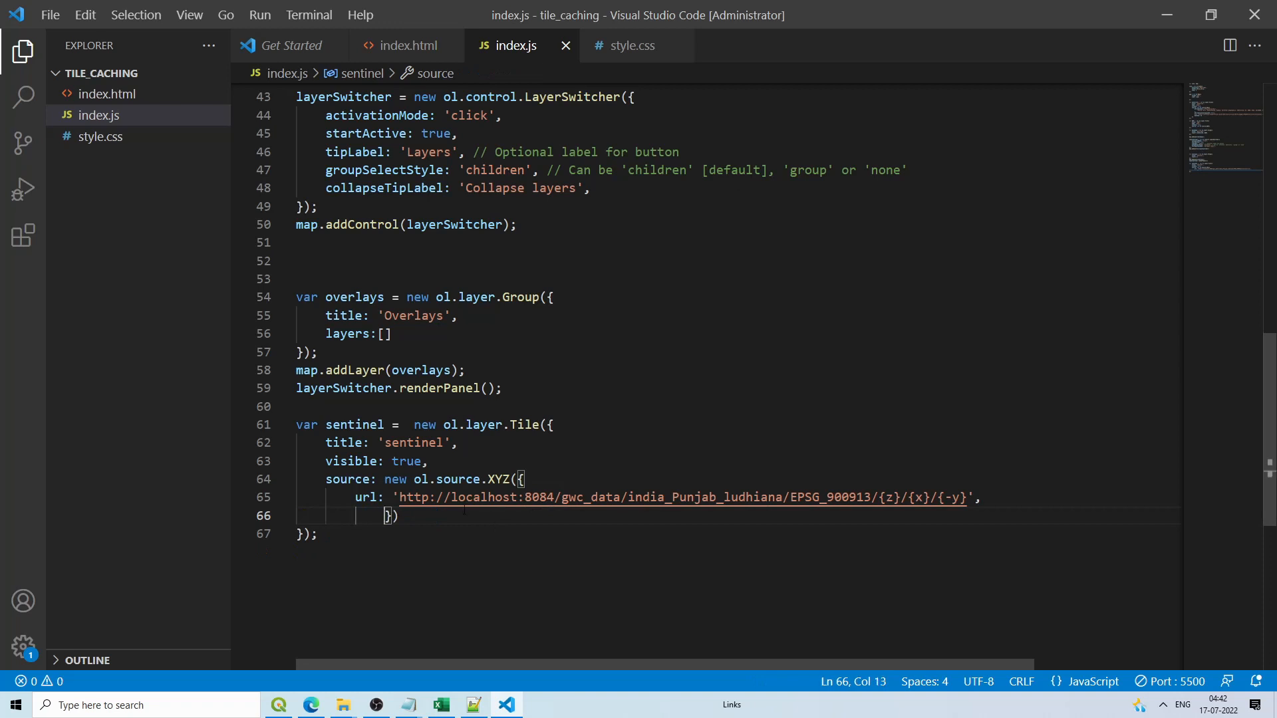
{"action": "key", "text": "BackSpace"}
{"action": "left_click", "coordinate": [389, 516]}
{"action": "left_click", "coordinate": [326, 538]}
{"action": "key", "text": "Return"}
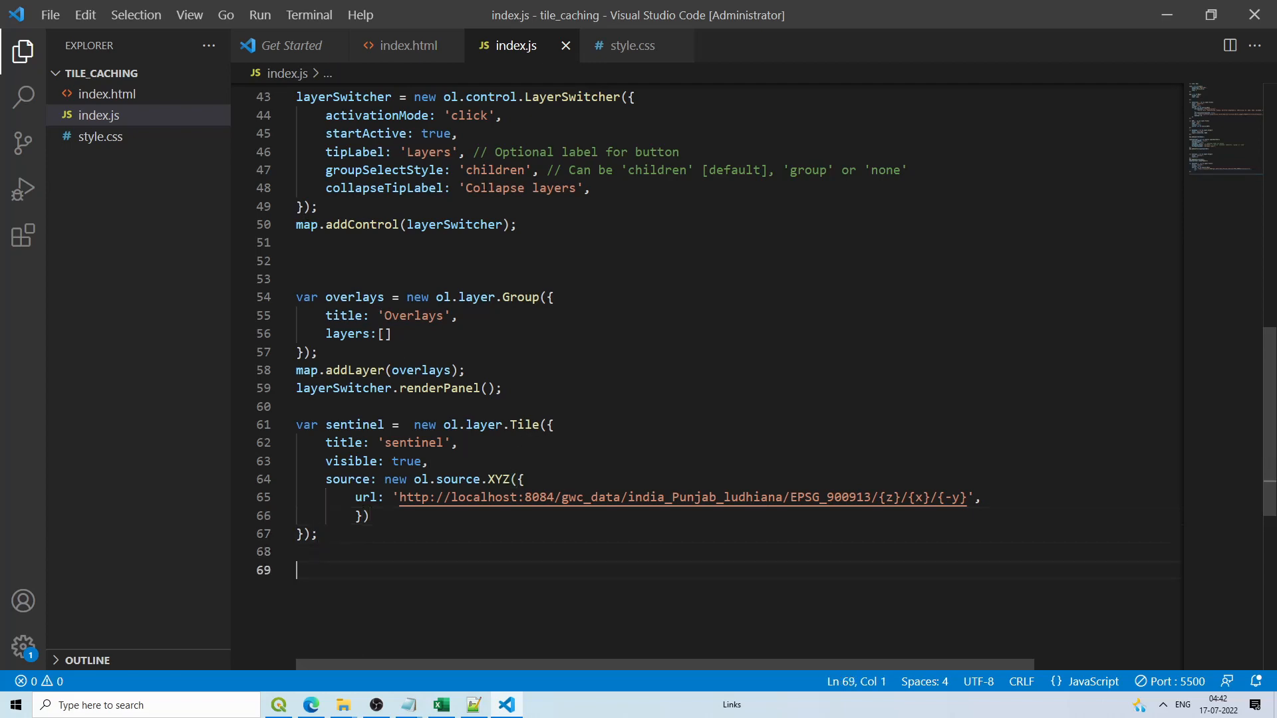
Step: In Notepad++, copy the overlays push and renderPanel lines from the cog project's index.js
{"action": "left_click", "coordinate": [474, 705]}
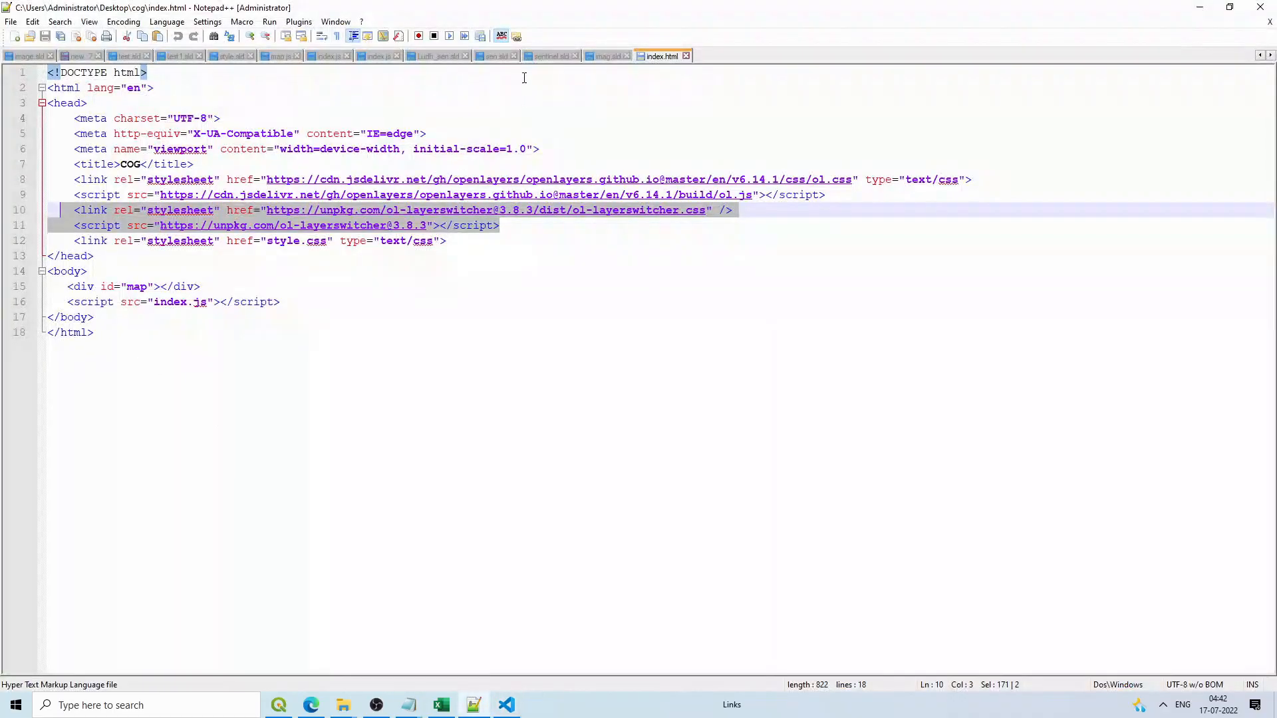
{"action": "left_click", "coordinate": [606, 57]}
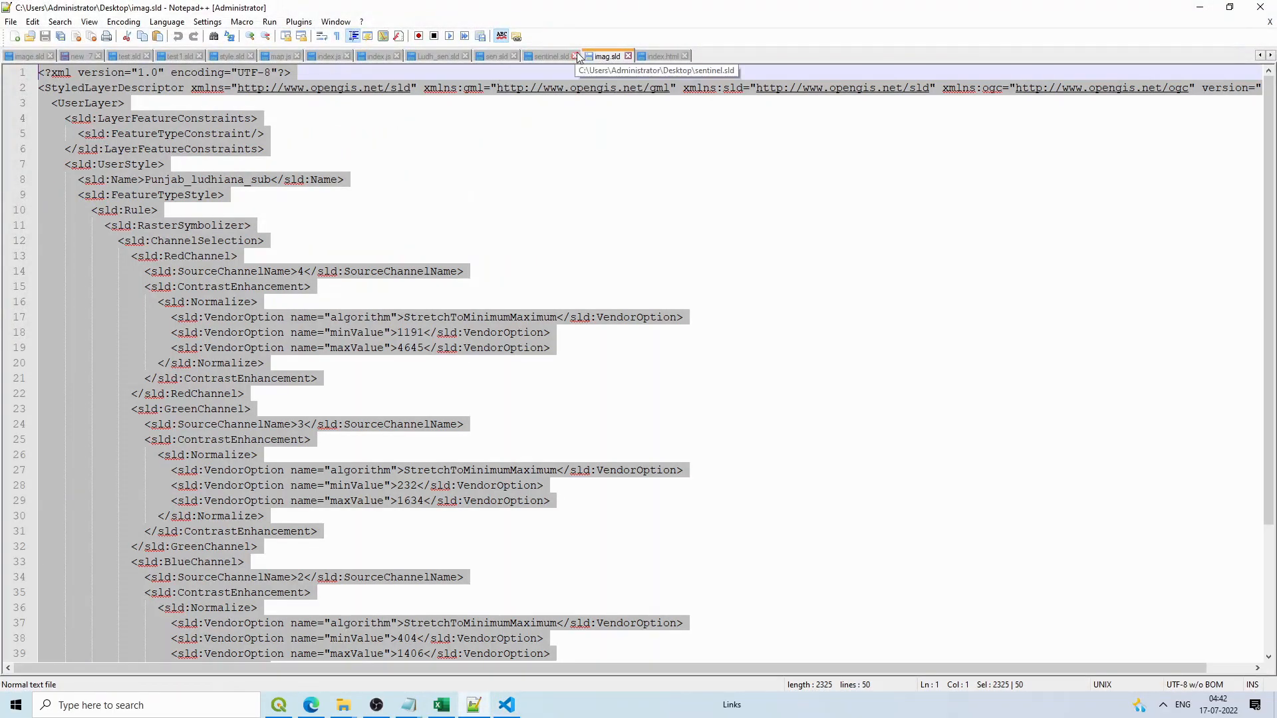
{"action": "left_click", "coordinate": [382, 58]}
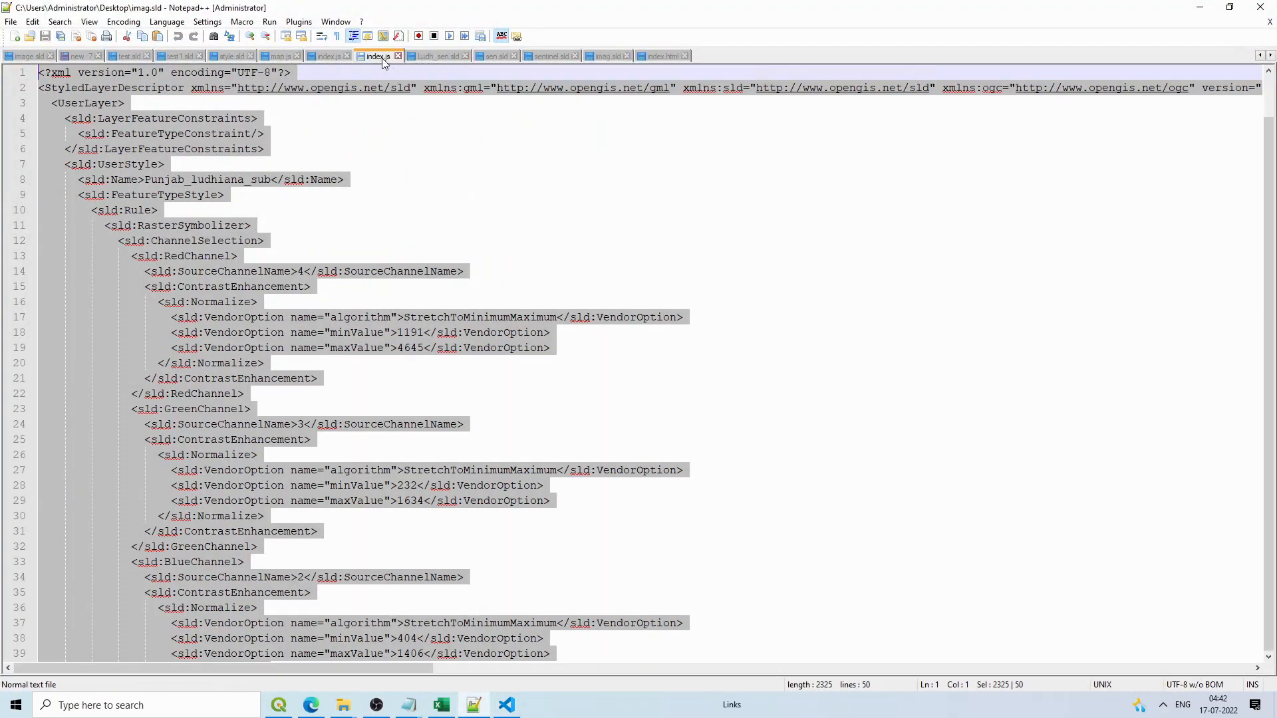
{"action": "scroll", "coordinate": [266, 505], "scroll_direction": "up", "scroll_amount": 1}
{"action": "left_click", "coordinate": [505, 54]}
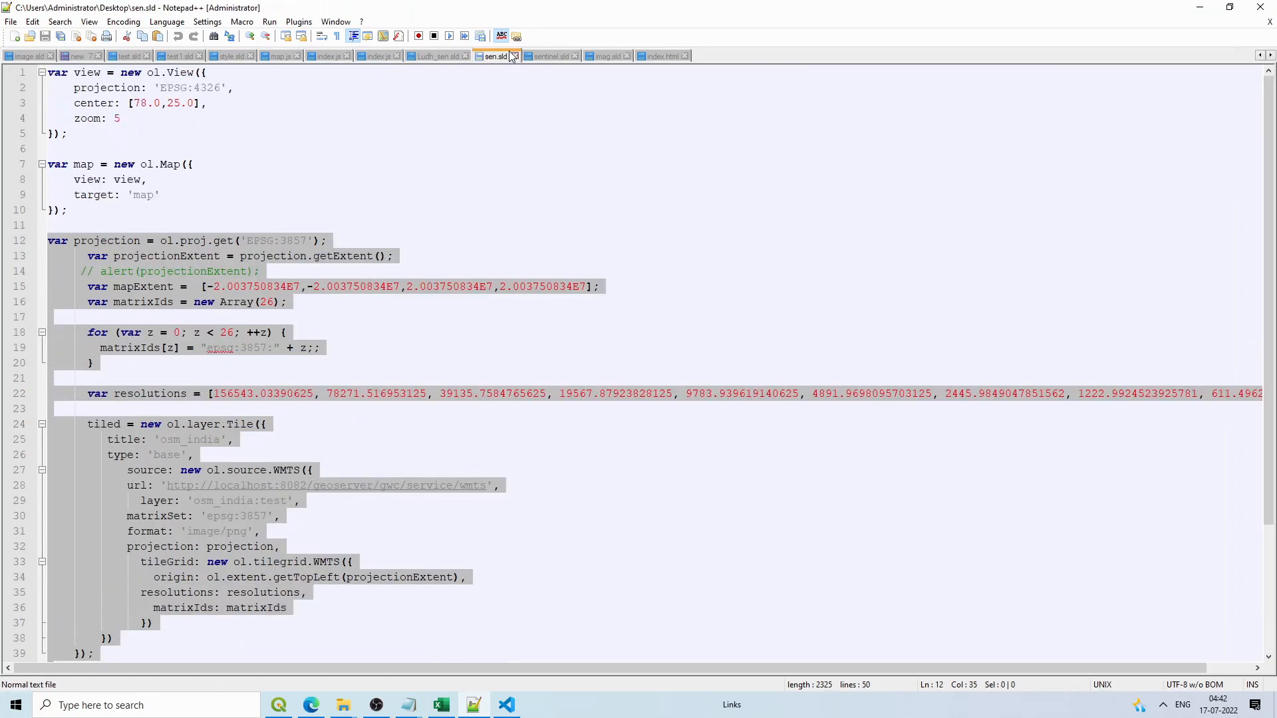
{"action": "left_click", "coordinate": [556, 56]}
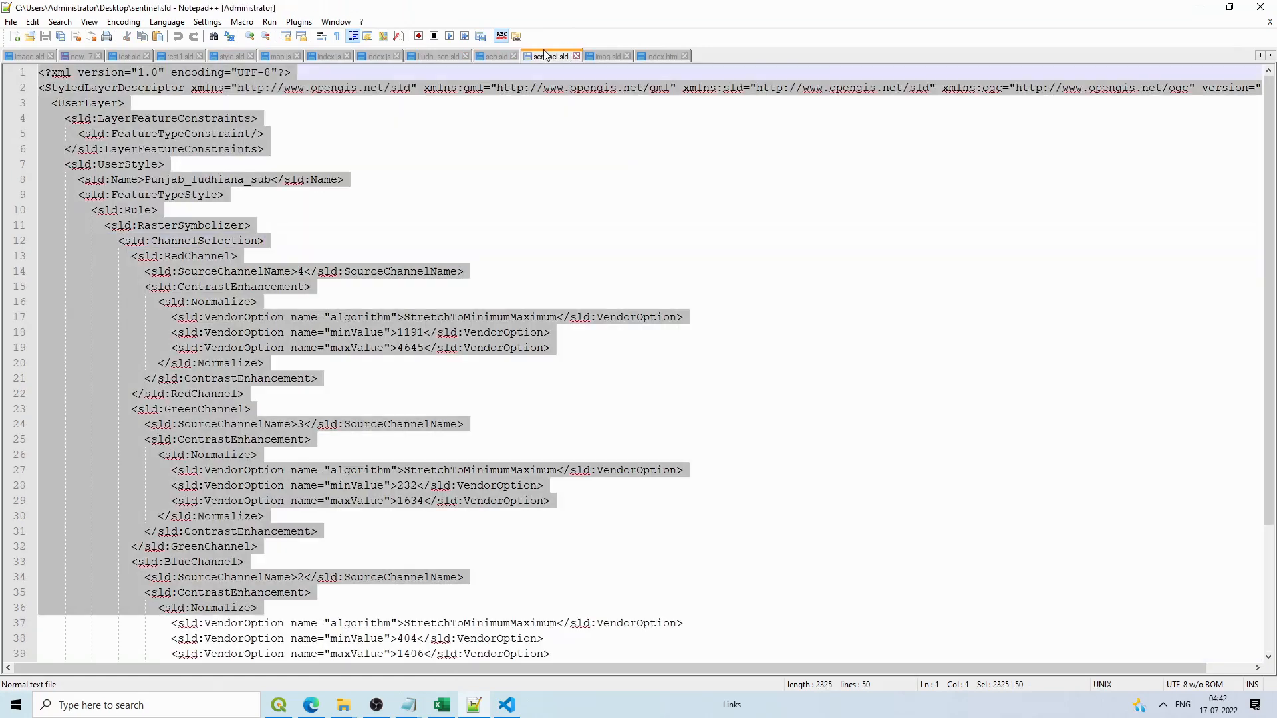
{"action": "left_click", "coordinate": [660, 54]}
{"action": "left_click", "coordinate": [336, 57]}
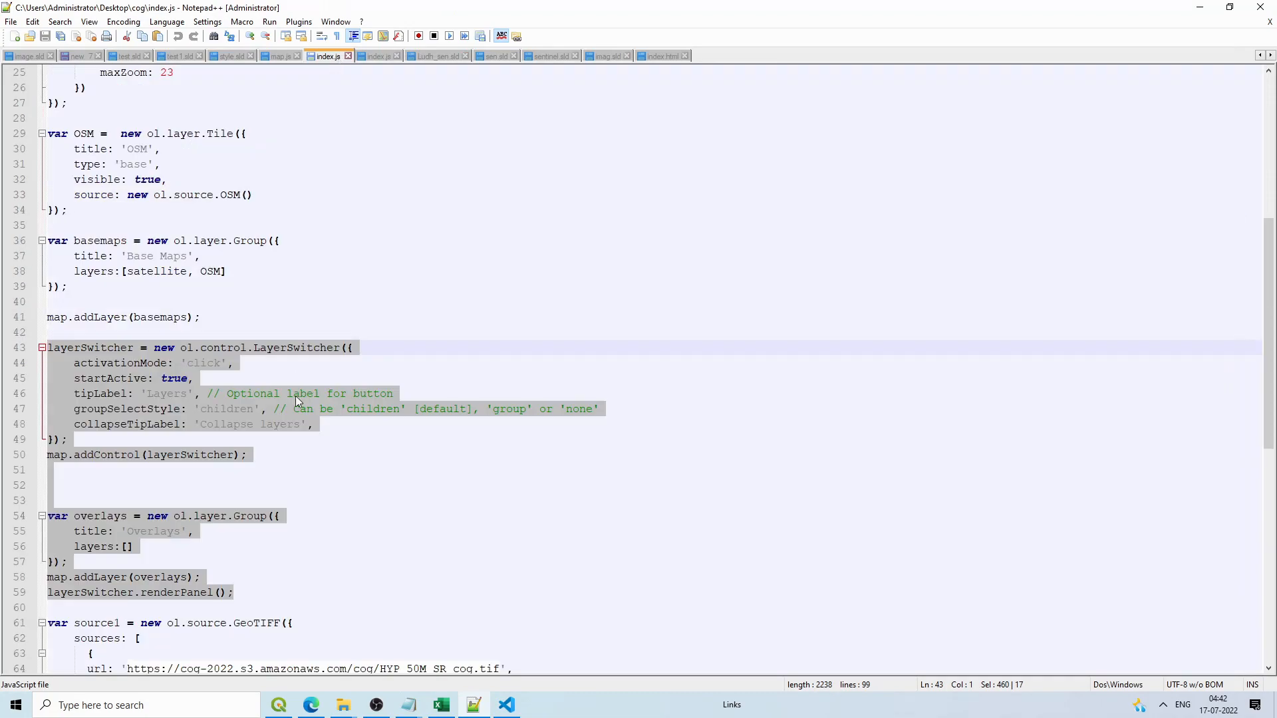
{"action": "scroll", "coordinate": [296, 397], "scroll_direction": "down", "scroll_amount": 6}
{"action": "scroll", "coordinate": [254, 404], "scroll_direction": "down", "scroll_amount": 1}
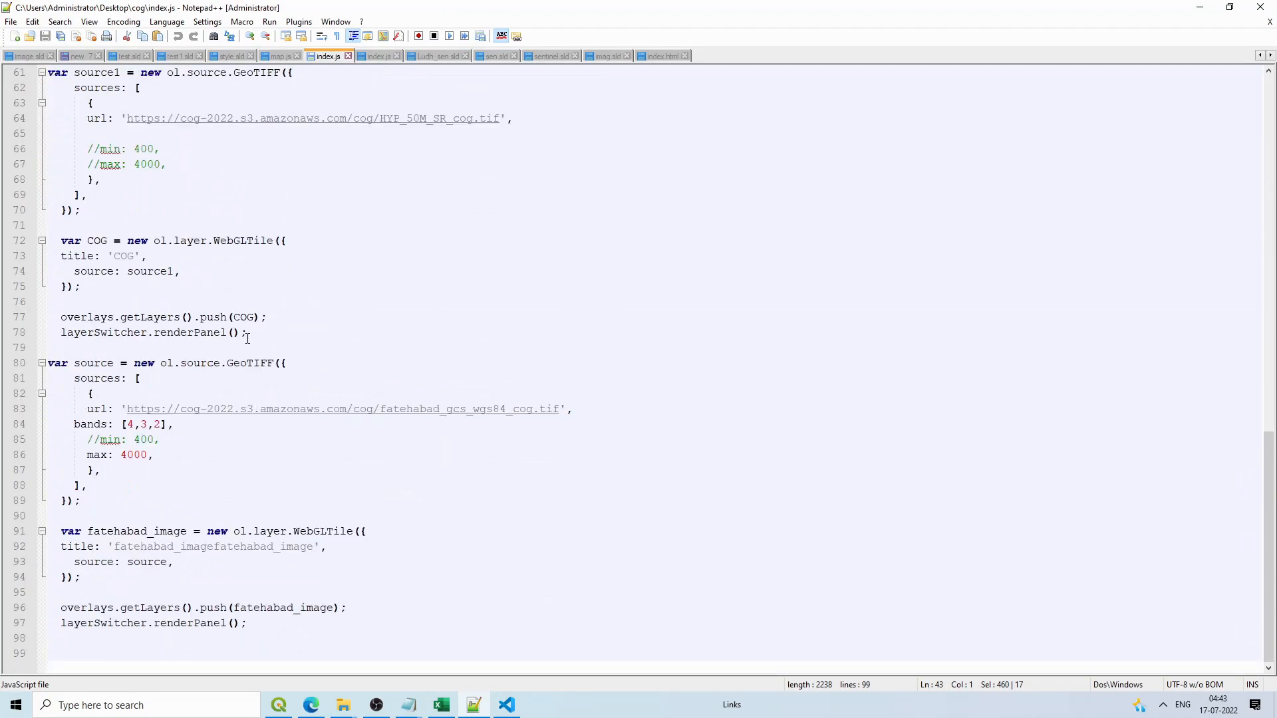
{"action": "left_click_drag", "start_coordinate": [247, 334], "coordinate": [55, 323]}
{"action": "key", "text": "ctrl+c"}
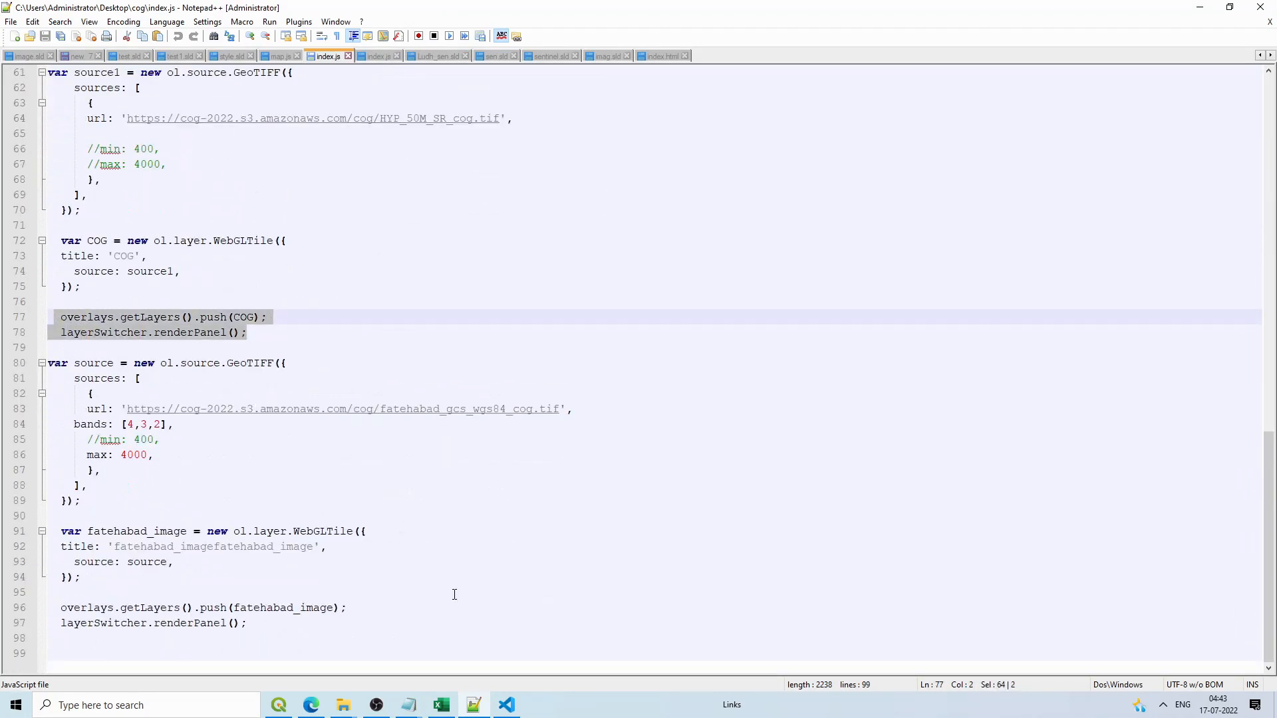
{"action": "left_click", "coordinate": [506, 704]}
Step: Paste the overlays push and renderPanel lines into index.js, replacing COG with sentinel
{"action": "key", "text": "ctrl+v"}
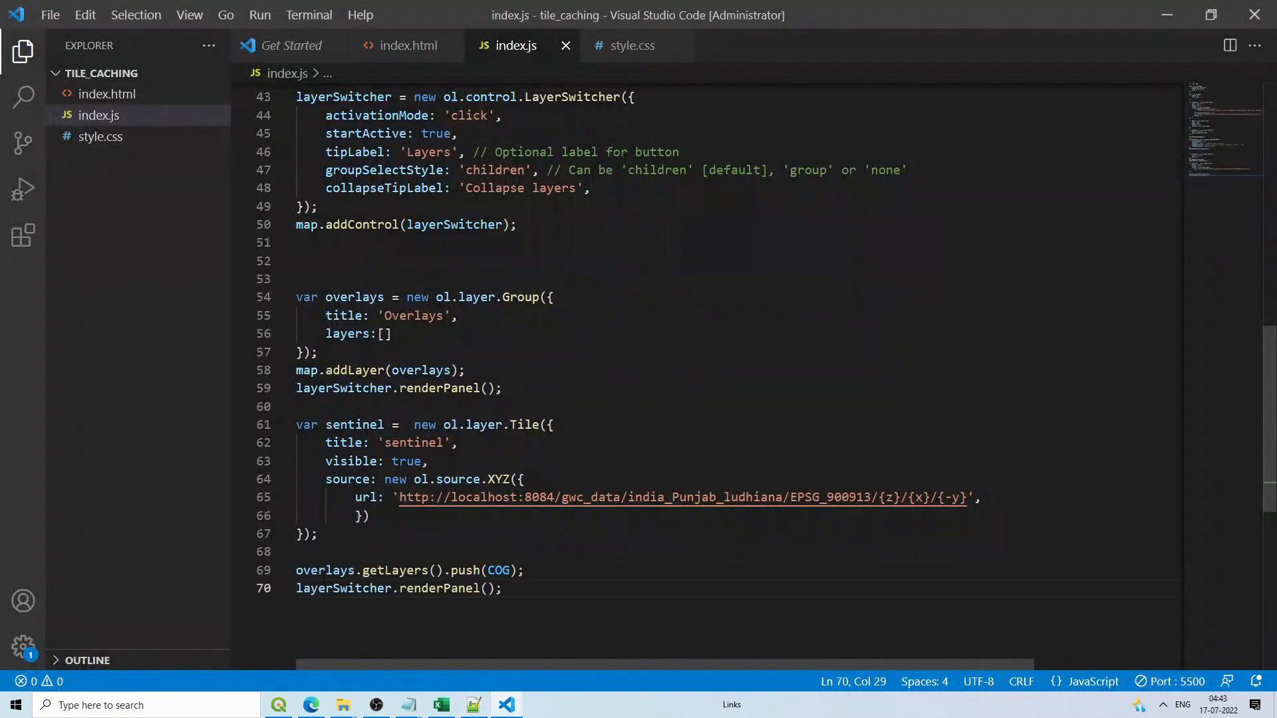
{"action": "double_click", "coordinate": [352, 424]}
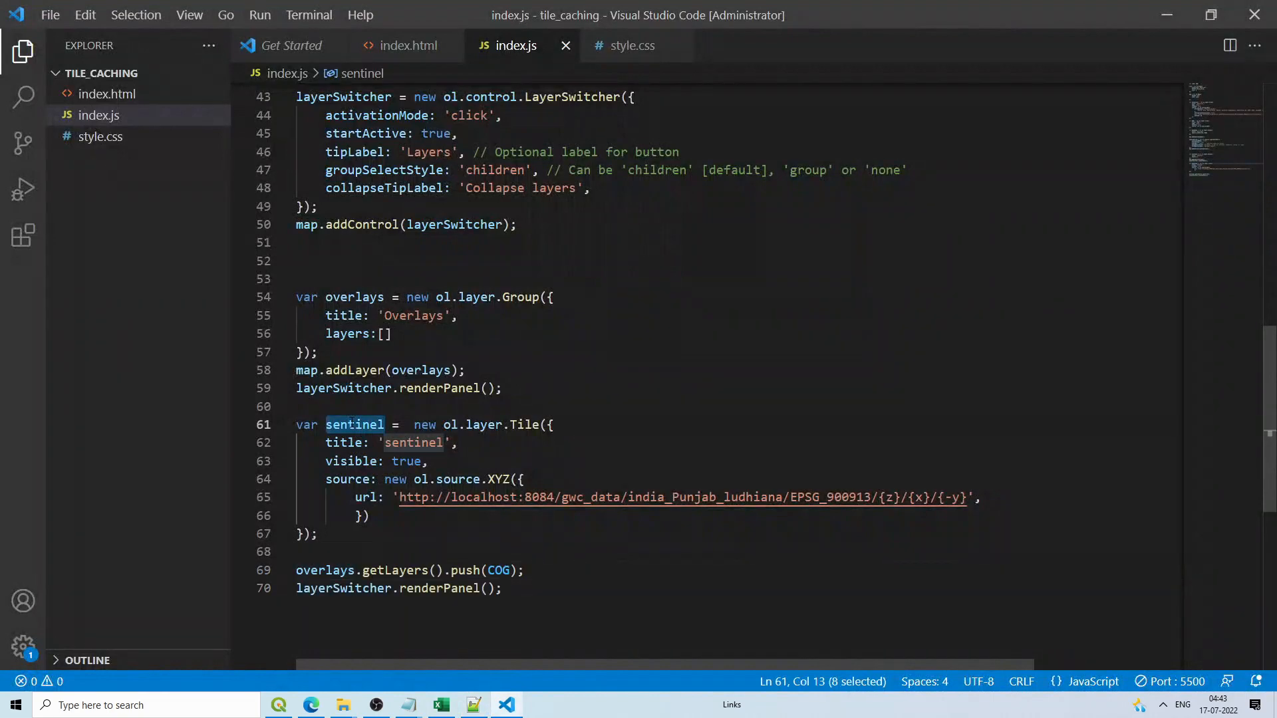
{"action": "key", "text": "ctrl+c"}
{"action": "double_click", "coordinate": [498, 570]}
{"action": "key", "text": "ctrl+v"}
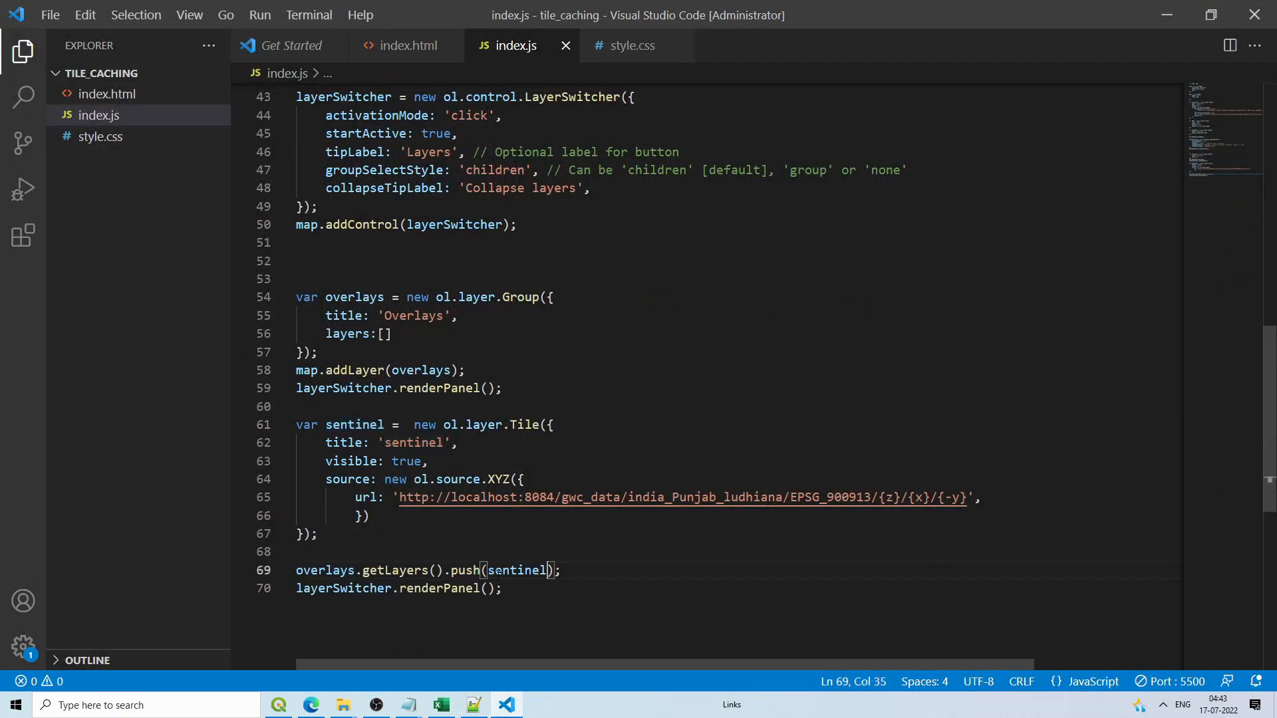
{"action": "left_click_drag", "start_coordinate": [327, 297], "coordinate": [425, 334]}
{"action": "left_click", "coordinate": [425, 353]}
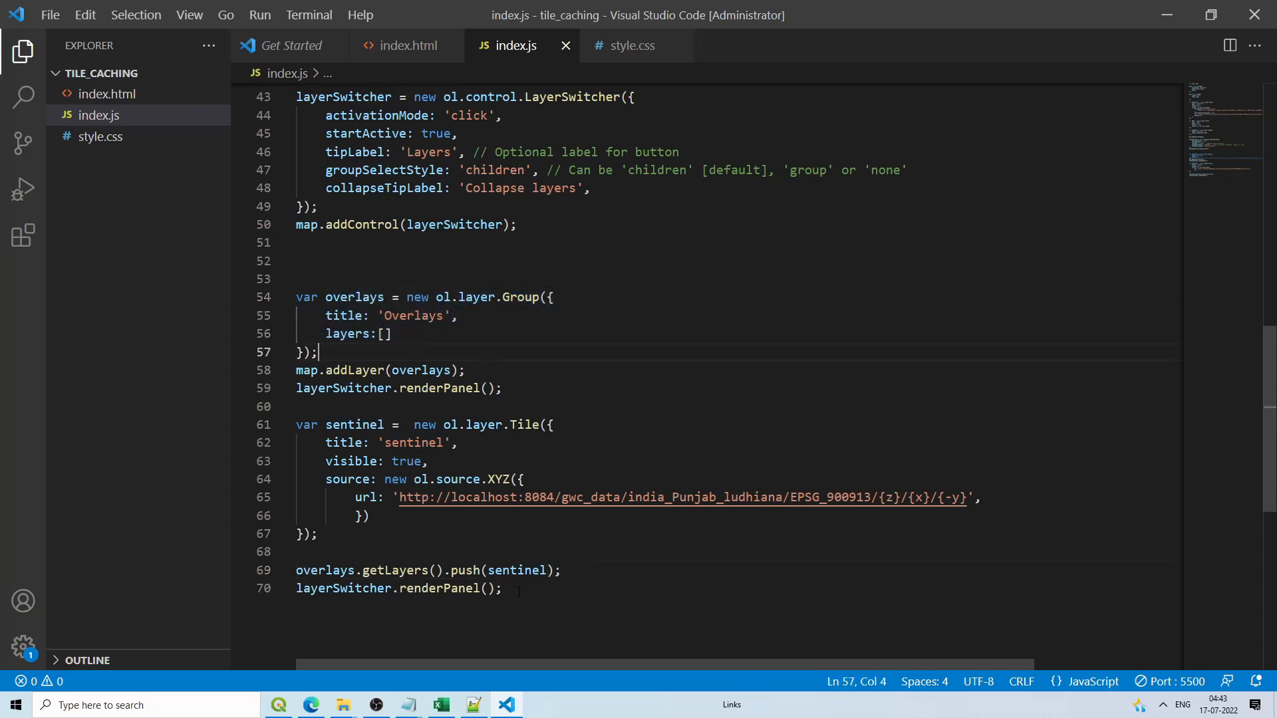
{"action": "left_click", "coordinate": [310, 704]}
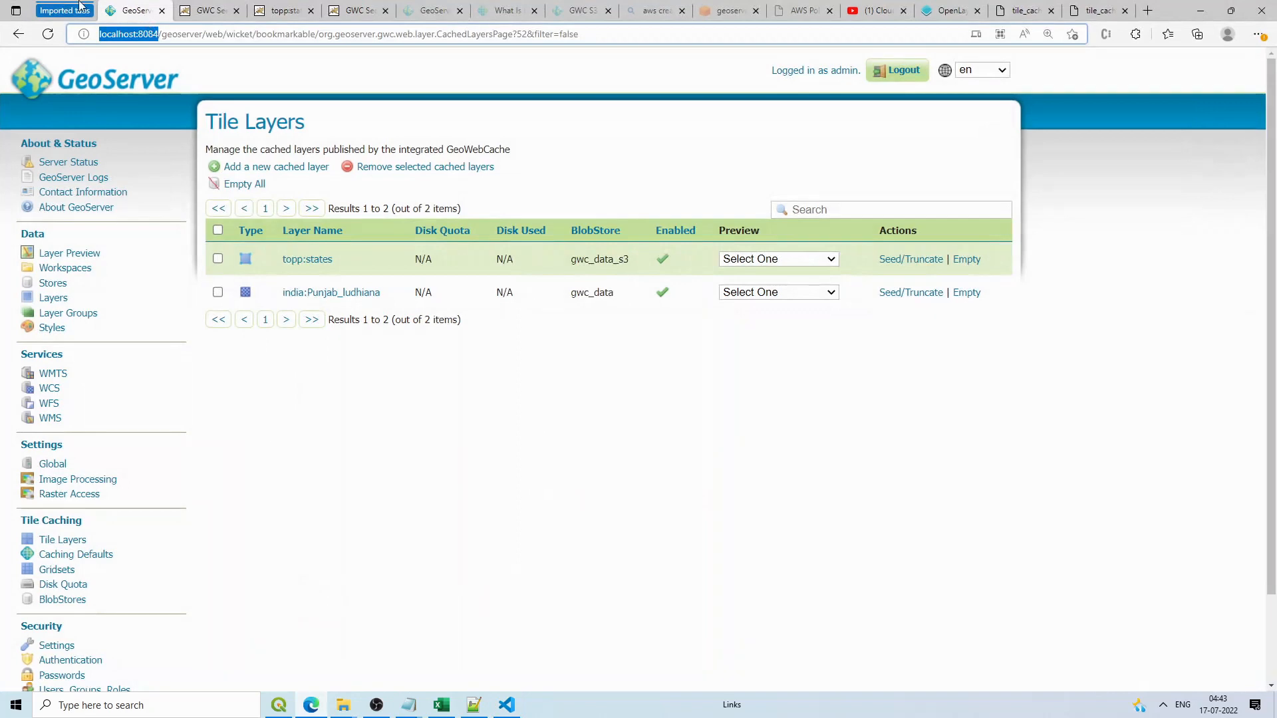
Step: Open the localhost:5500 map and pan and zoom in on Ludhiana
{"action": "left_click", "coordinate": [1097, 10]}
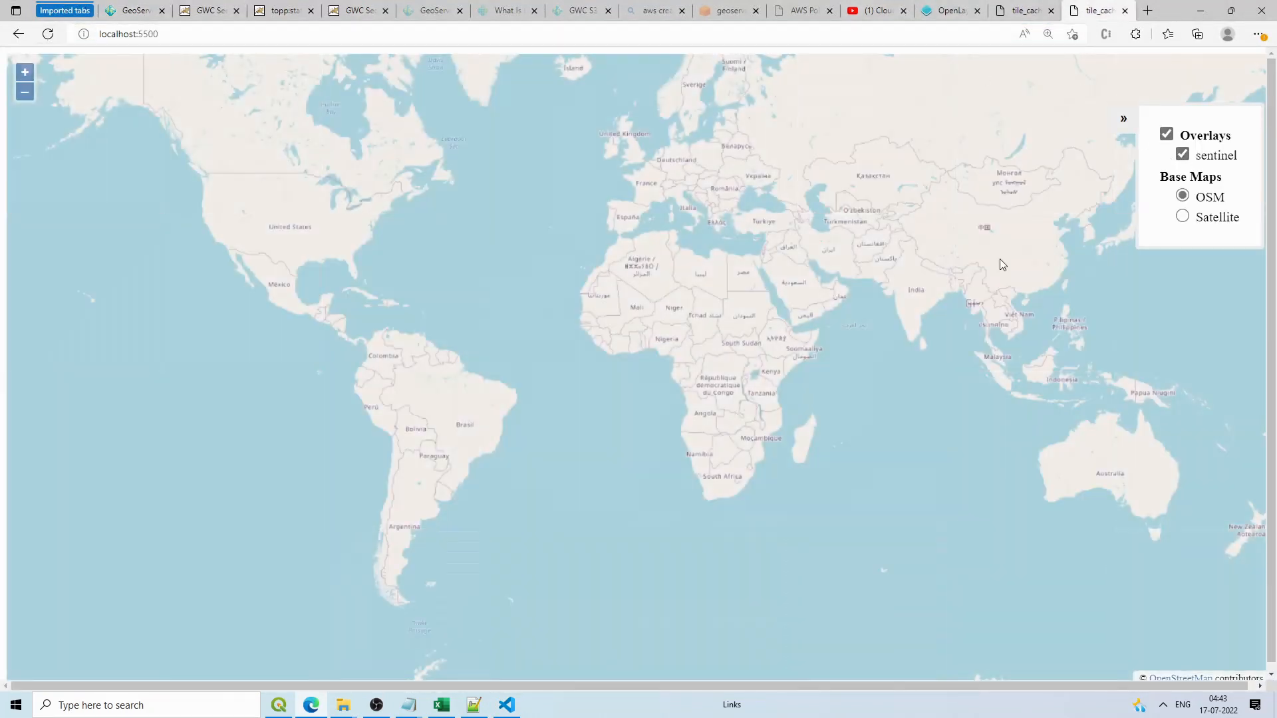
{"action": "left_click_drag", "start_coordinate": [1002, 264], "coordinate": [928, 281]}
{"action": "scroll", "coordinate": [839, 280], "scroll_direction": "up", "scroll_amount": 1}
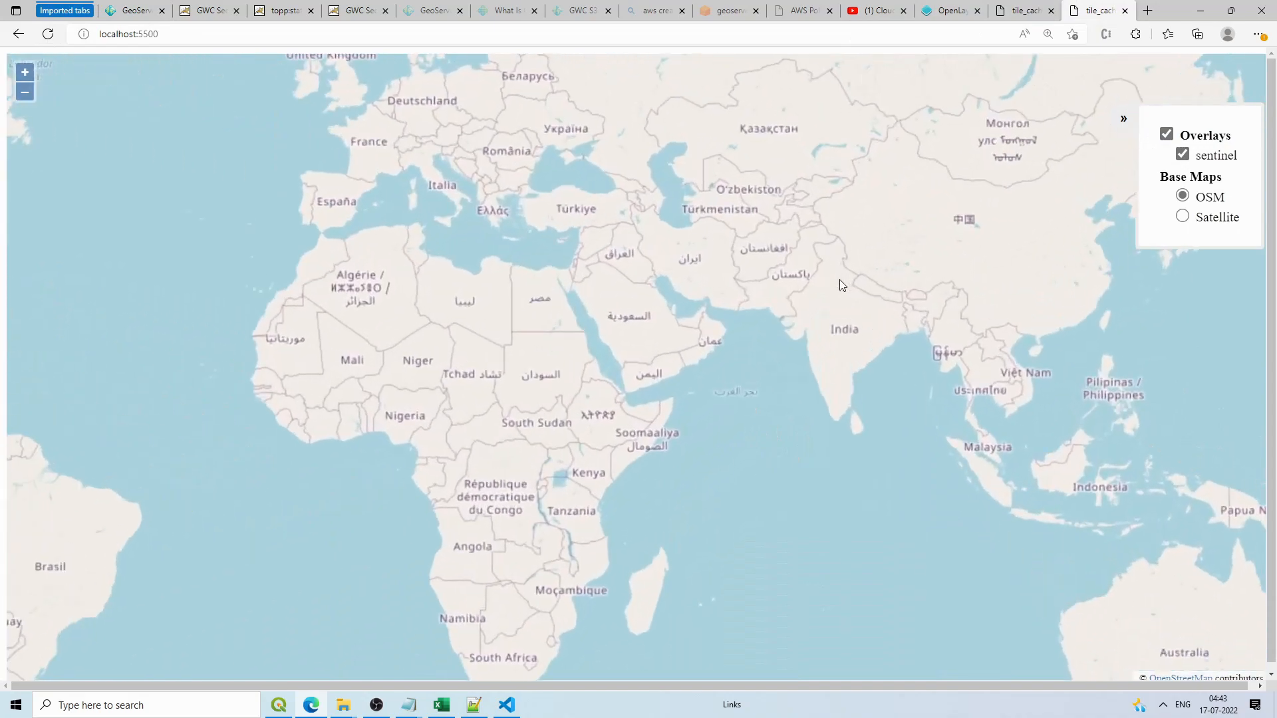
{"action": "scroll", "coordinate": [832, 268], "scroll_direction": "up", "scroll_amount": 4}
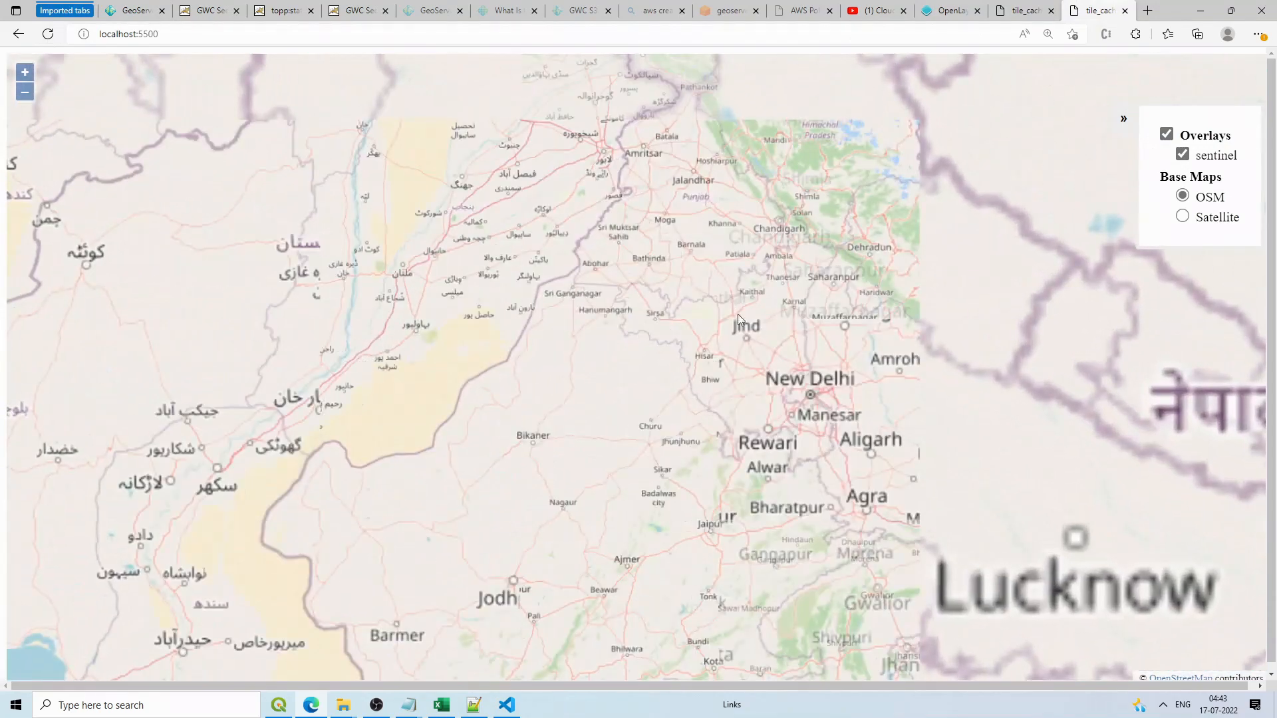
{"action": "scroll", "coordinate": [694, 155], "scroll_direction": "up", "scroll_amount": 1}
{"action": "scroll", "coordinate": [703, 142], "scroll_direction": "up", "scroll_amount": 1}
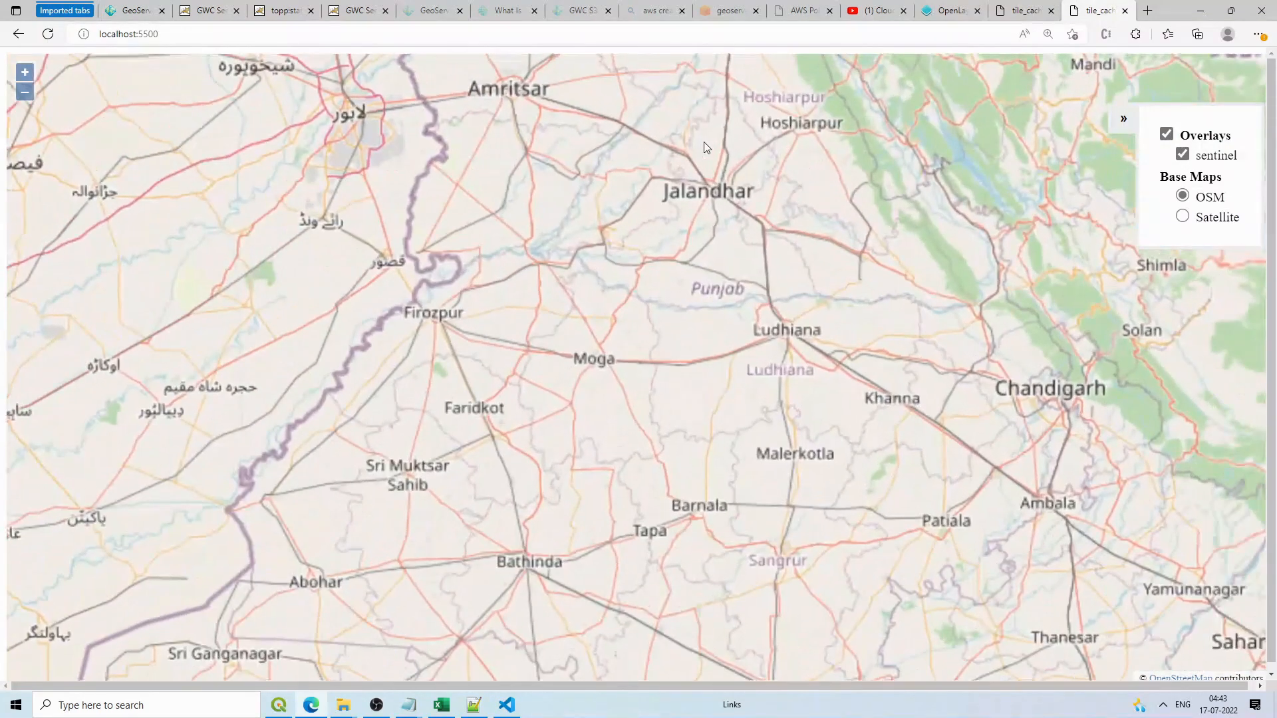
{"action": "left_click_drag", "start_coordinate": [781, 328], "coordinate": [719, 298]}
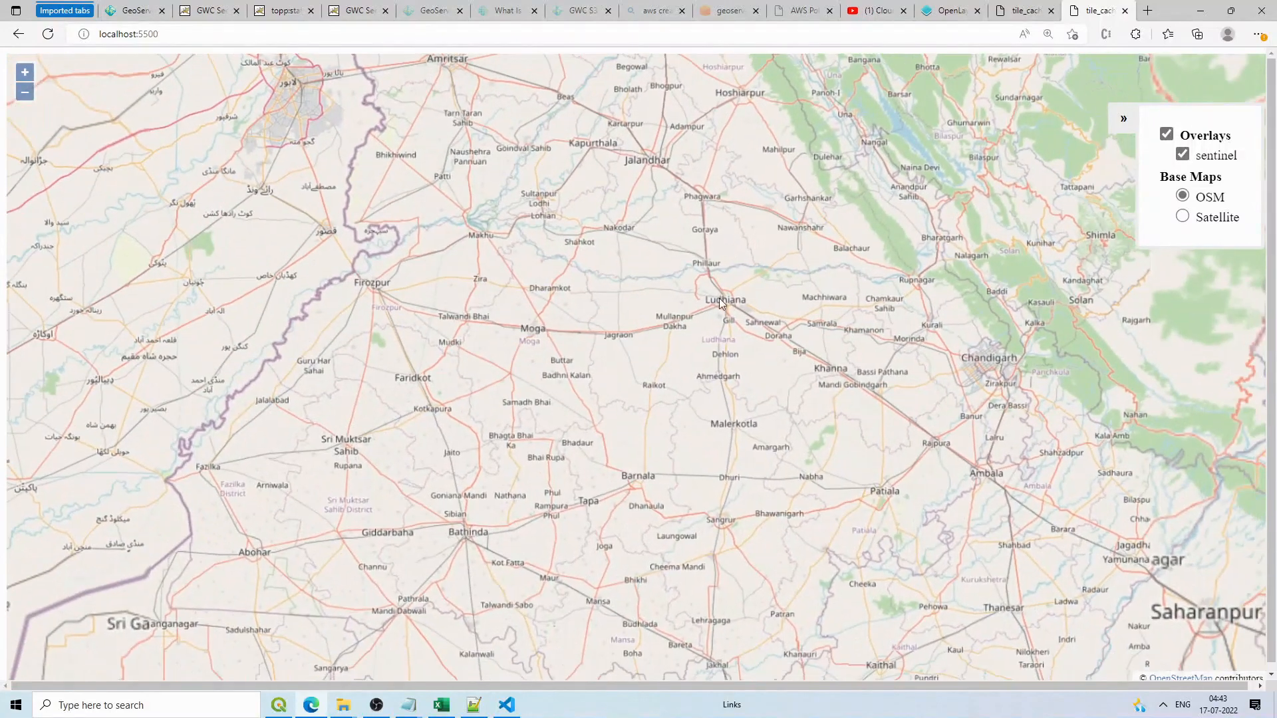
{"action": "scroll", "coordinate": [734, 301], "scroll_direction": "up", "scroll_amount": 1}
{"action": "scroll", "coordinate": [811, 265], "scroll_direction": "up", "scroll_amount": 2}
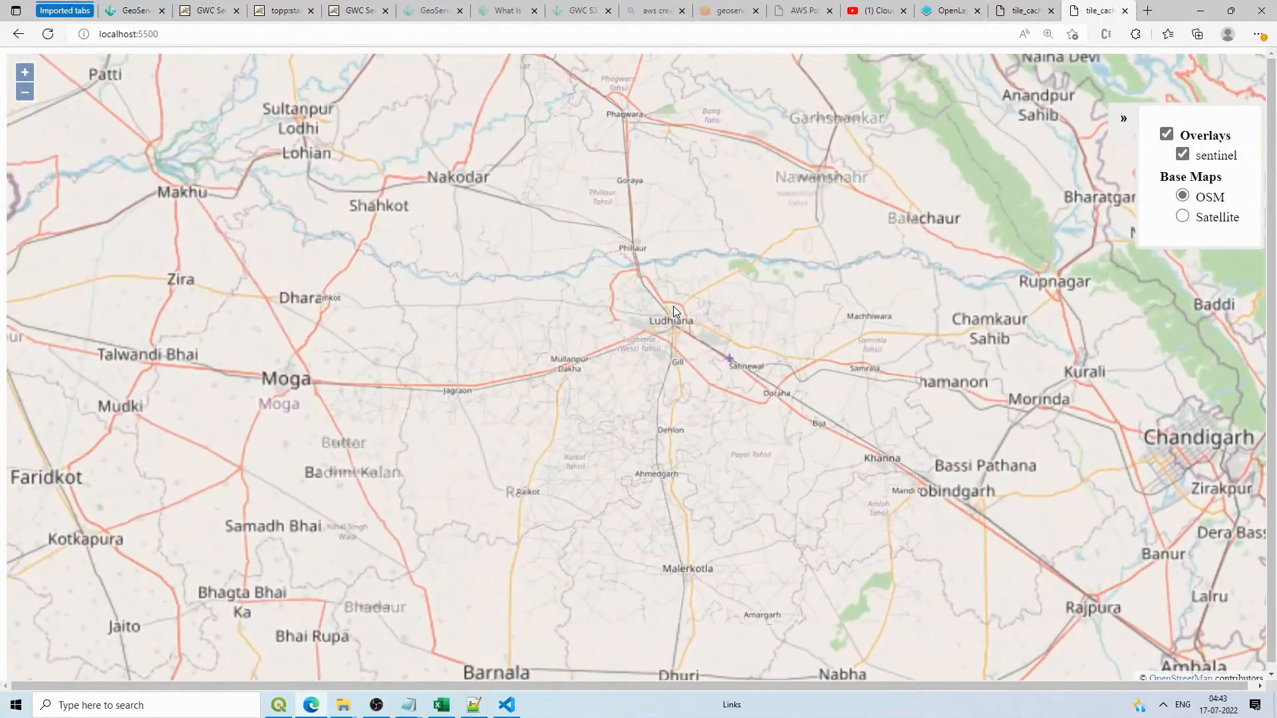
{"action": "scroll", "coordinate": [673, 307], "scroll_direction": "up", "scroll_amount": 3}
Step: Open Edge's Inspect developer tools on the map page
{"action": "right_click", "coordinate": [827, 237]}
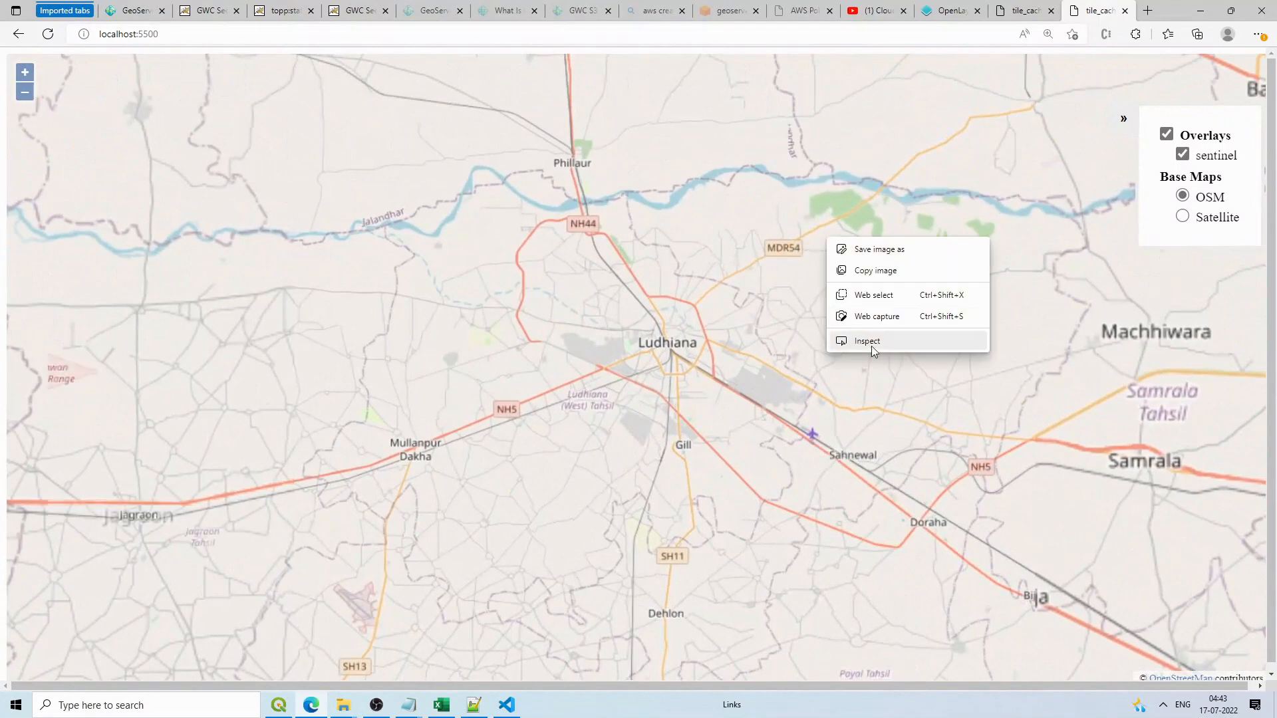
{"action": "left_click", "coordinate": [881, 341]}
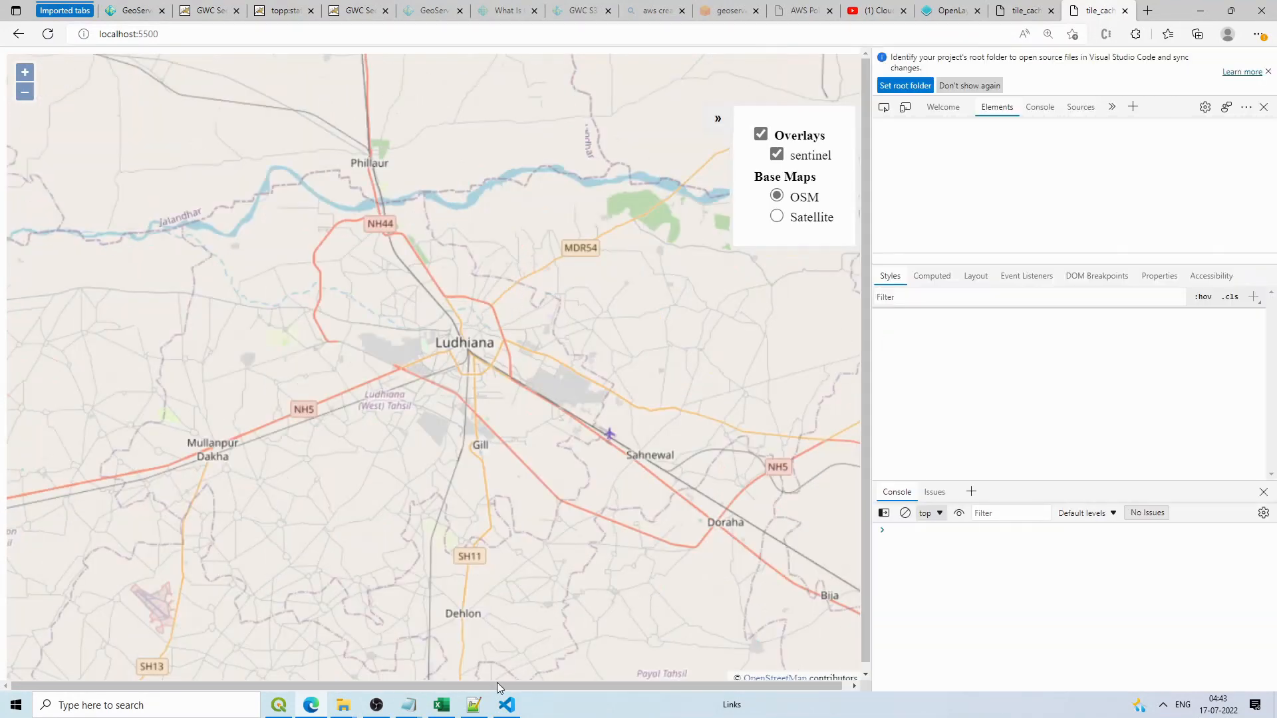
{"action": "left_click", "coordinate": [474, 705]}
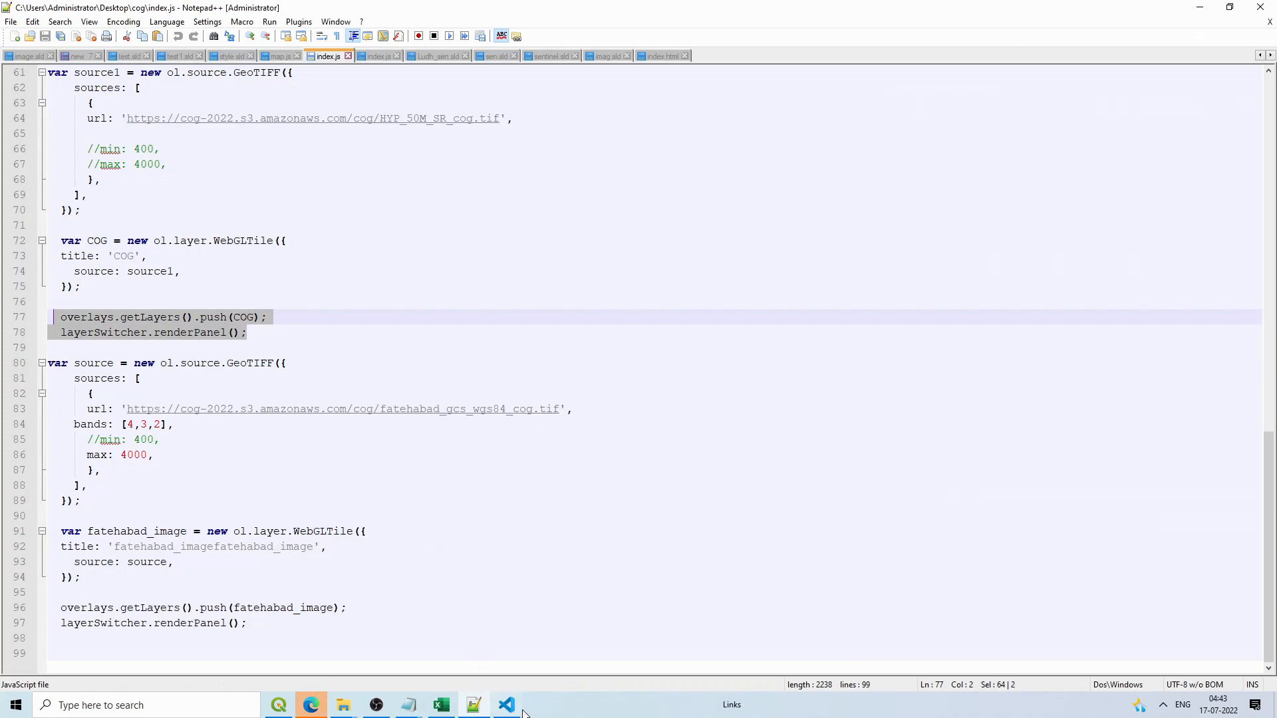
Step: Replace the sentinel layer's visible: true with projection: 'EPSG:3857'
{"action": "key", "text": "alt+Tab"}
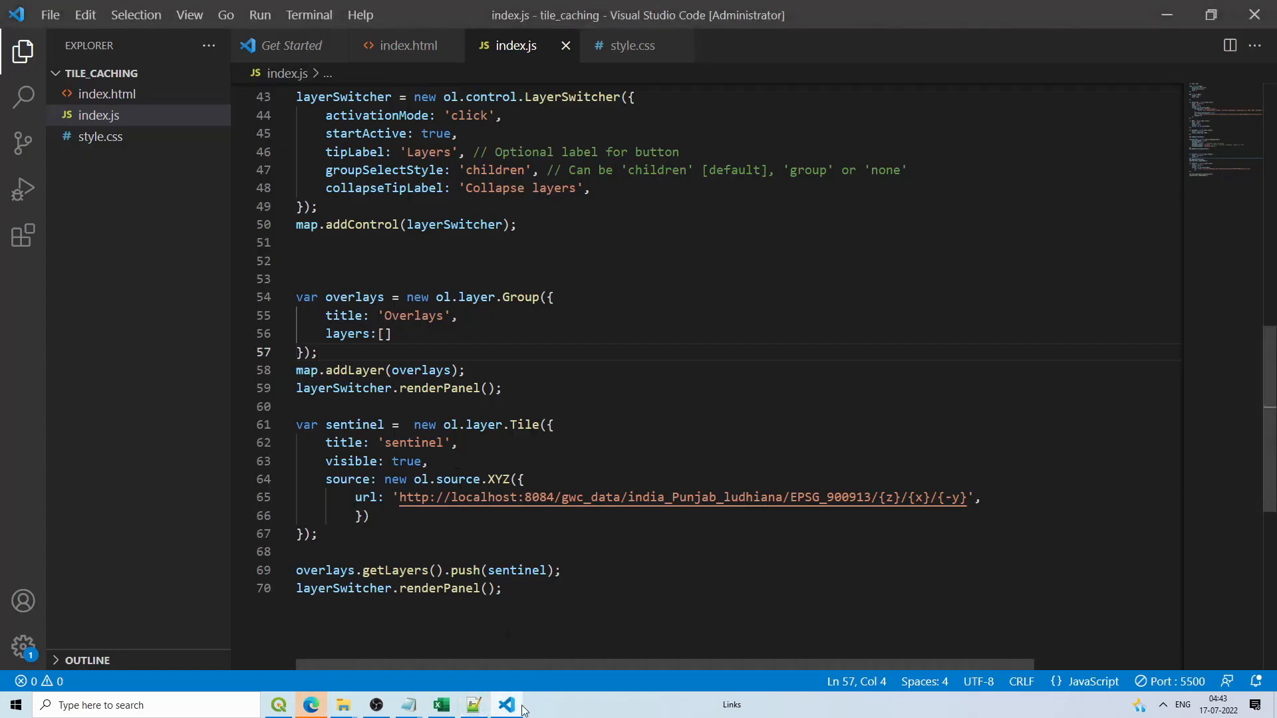
{"action": "left_click", "coordinate": [445, 461]}
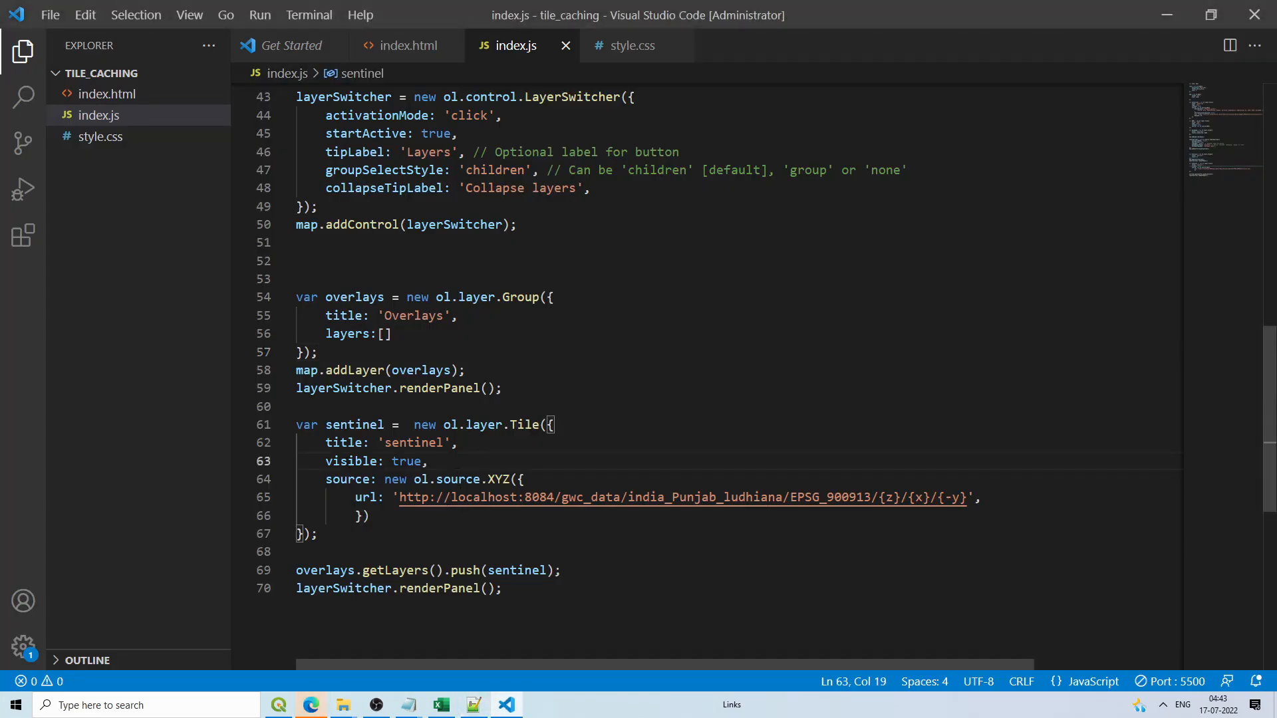
{"action": "left_click_drag", "start_coordinate": [326, 461], "coordinate": [433, 465]}
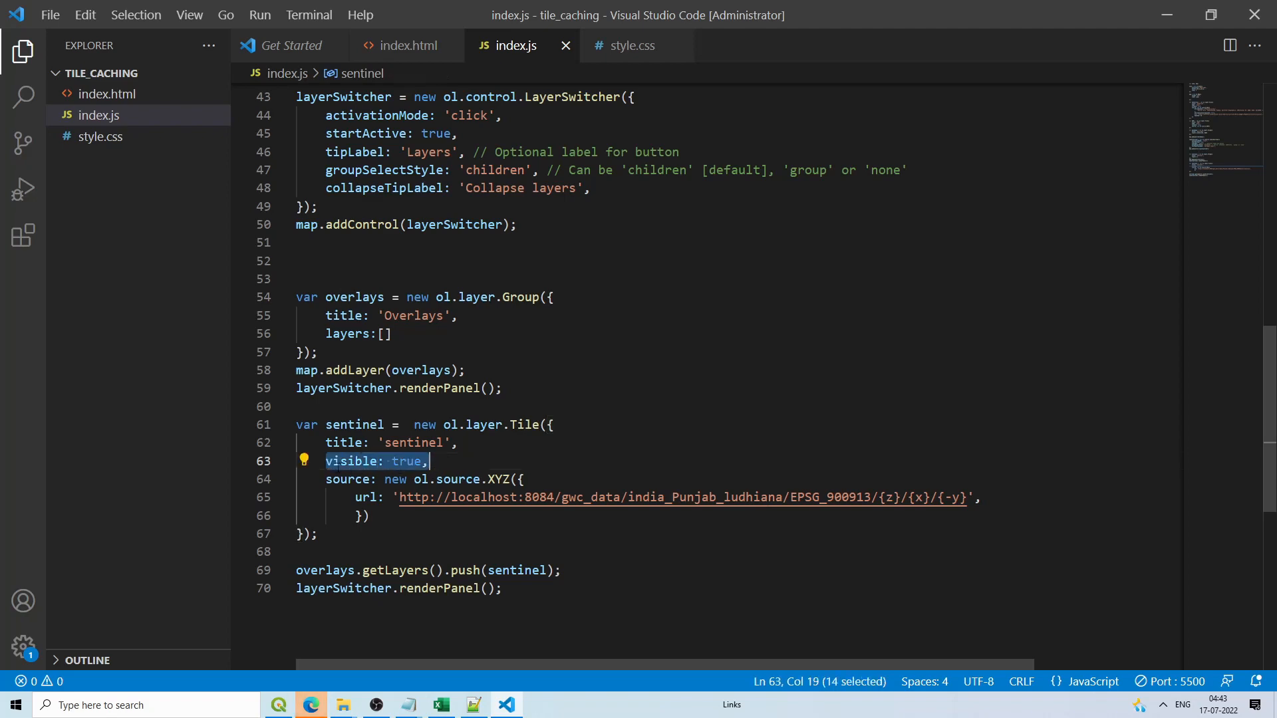
{"action": "left_click", "coordinate": [325, 461]}
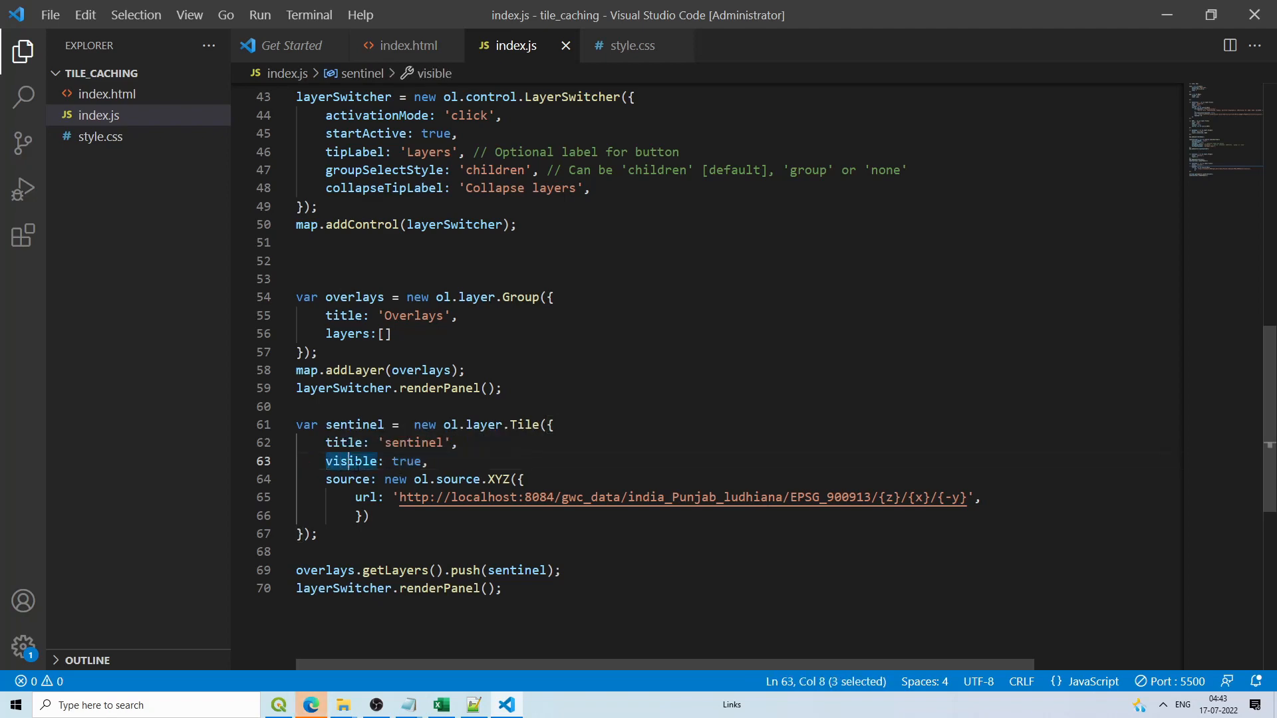
{"action": "double_click", "coordinate": [346, 463]}
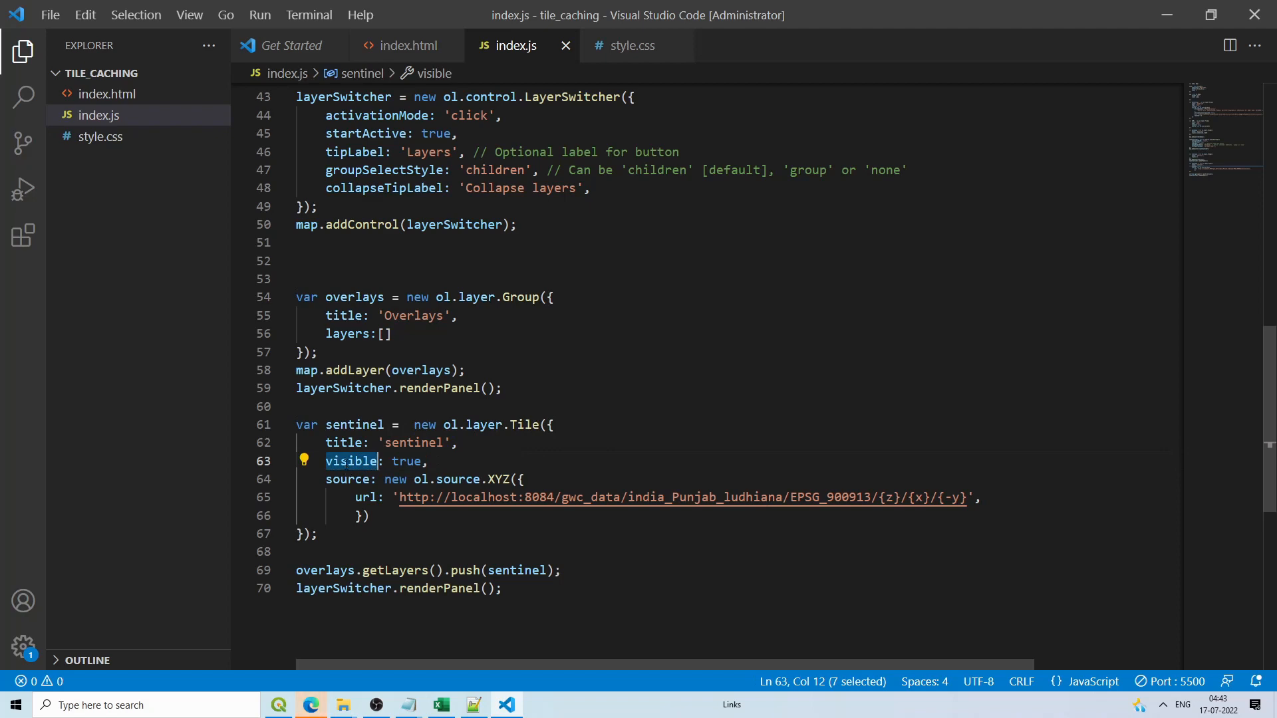
{"action": "type", "text": "pr"}
{"action": "type", "text": "oject"}
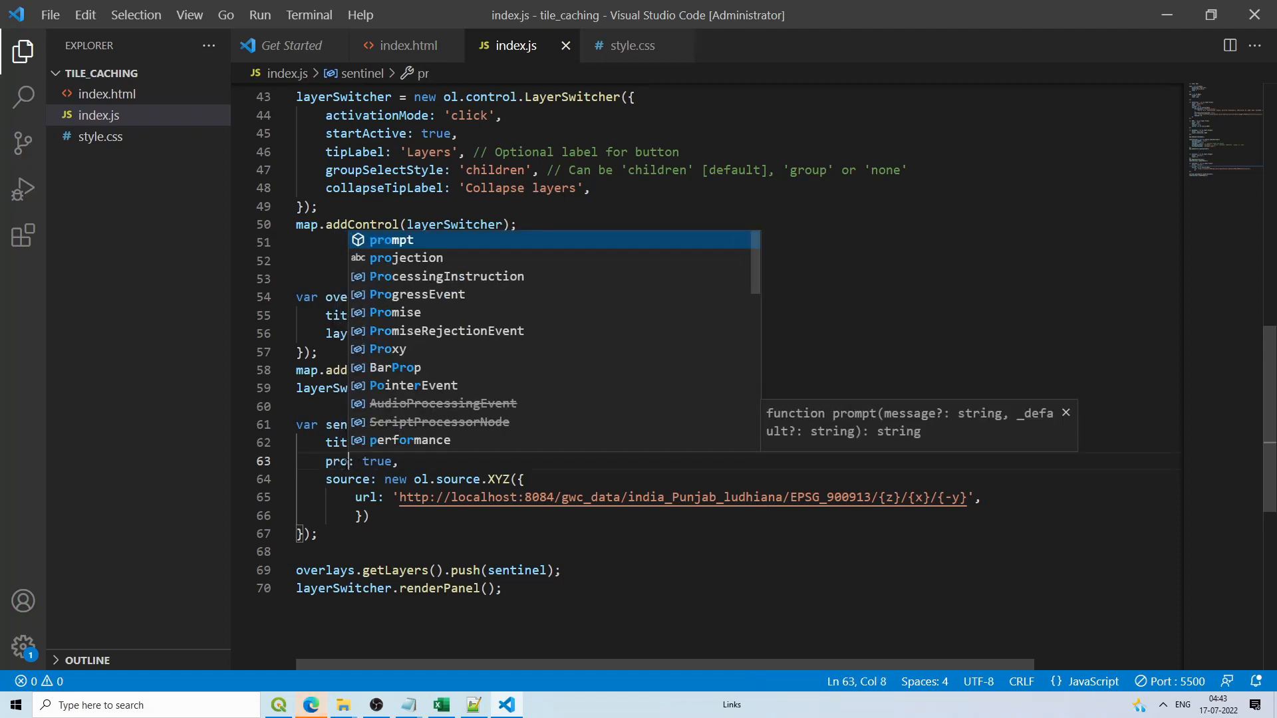
{"action": "type", "text": "ion:"}
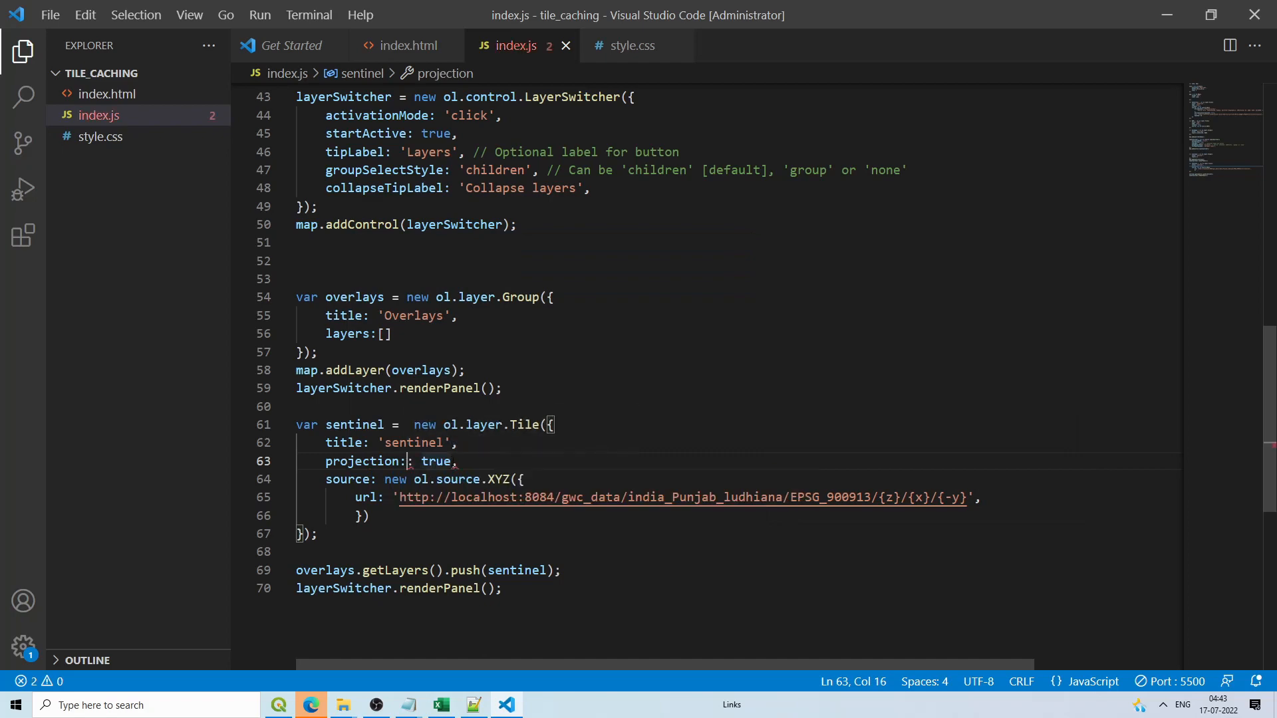
{"action": "double_click", "coordinate": [437, 461]}
{"action": "type", "text": "'"}
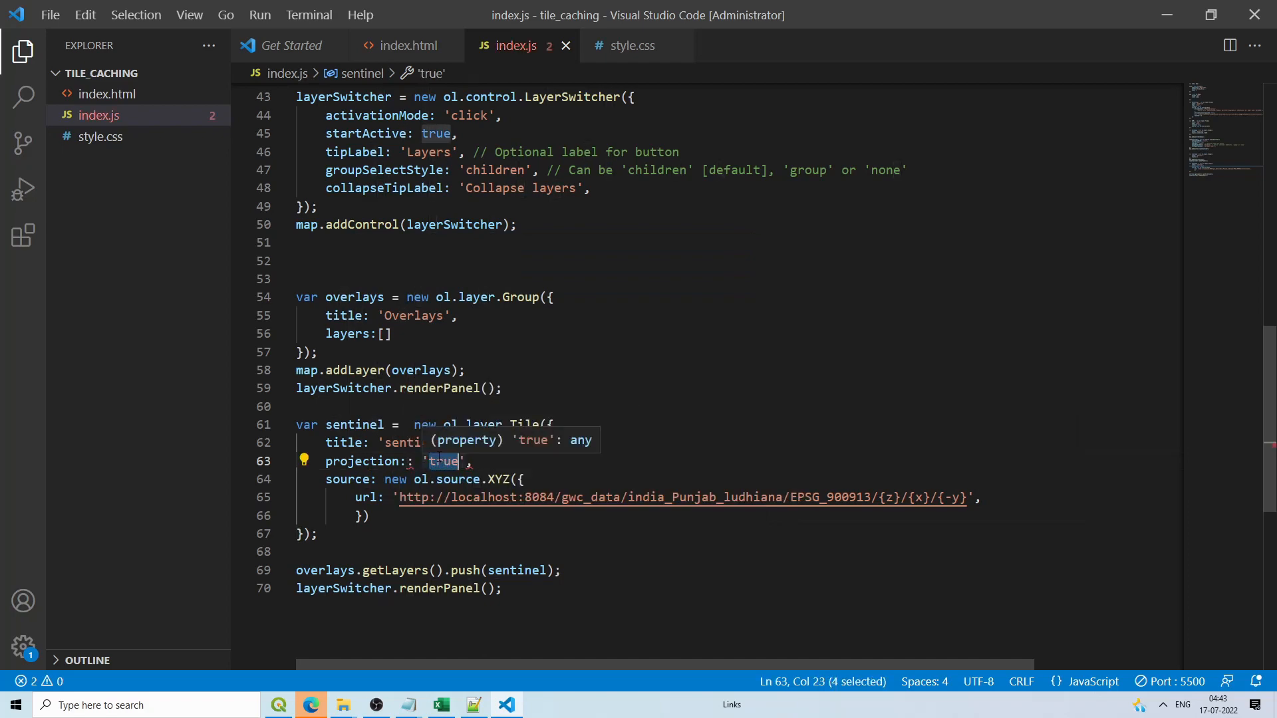
{"action": "type", "text": "EPSG:3857"}
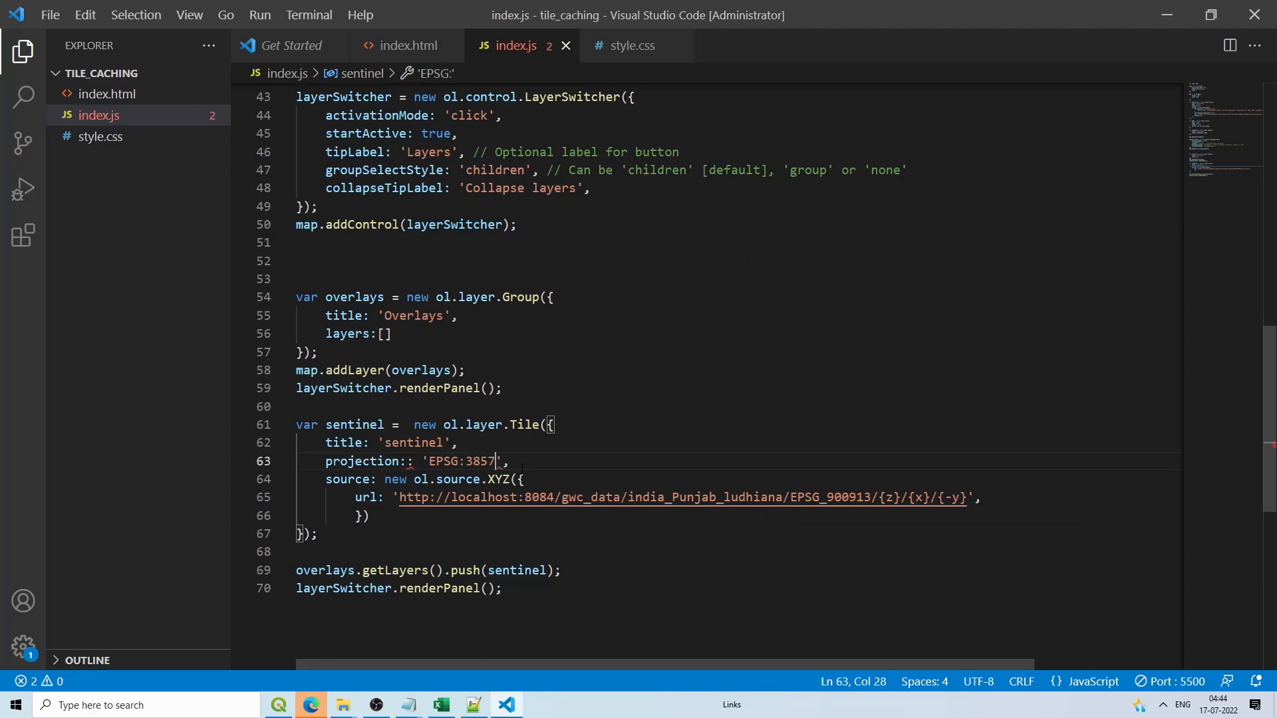
{"action": "left_click", "coordinate": [421, 461]}
{"action": "key", "text": "BackSpace"}
{"action": "left_click", "coordinate": [509, 464]}
{"action": "left_click", "coordinate": [409, 464]}
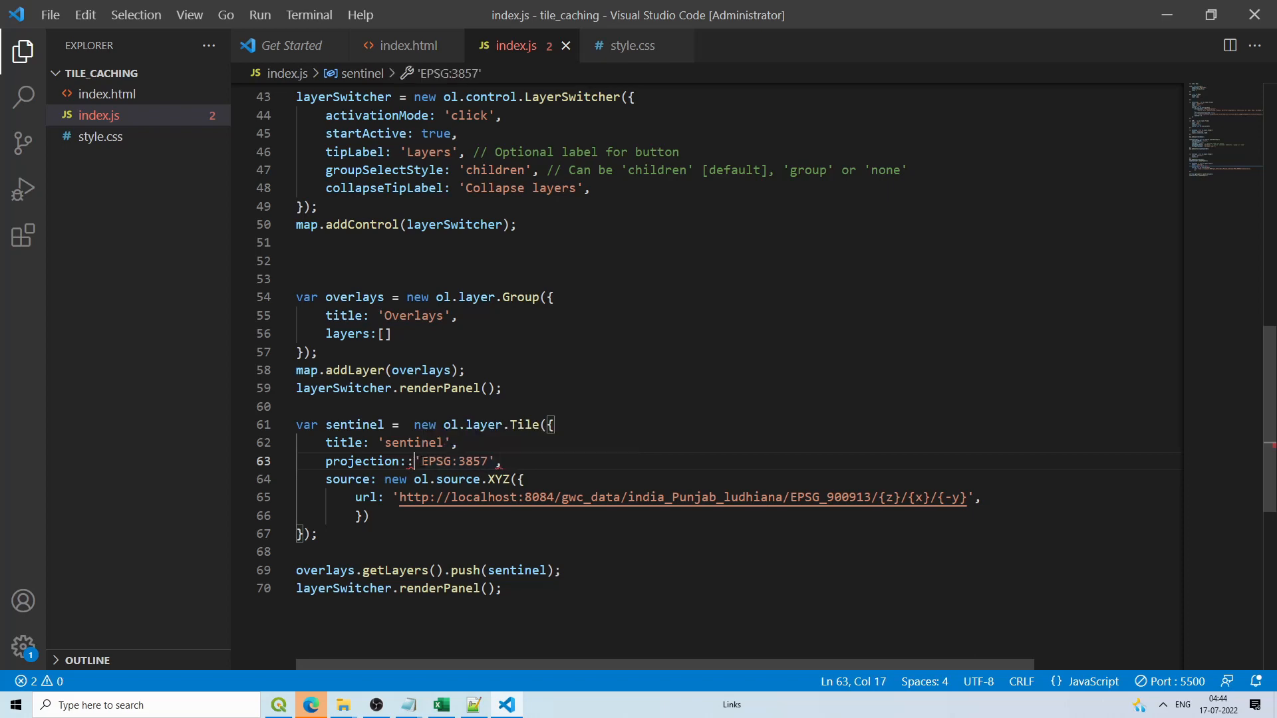
{"action": "key", "text": "BackSpace"}
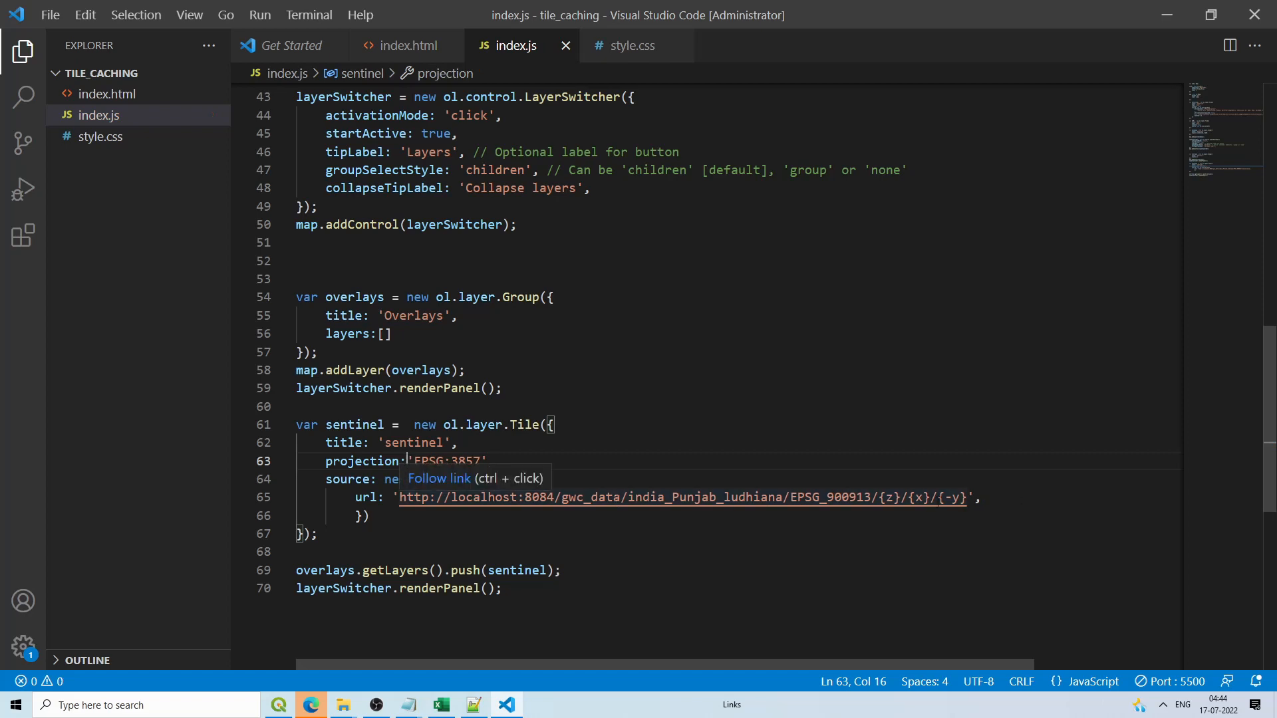
Step: Select the sentinel tile URL on line 65, then reload the localhost:5500 map in Edge
{"action": "left_click", "coordinate": [967, 497]}
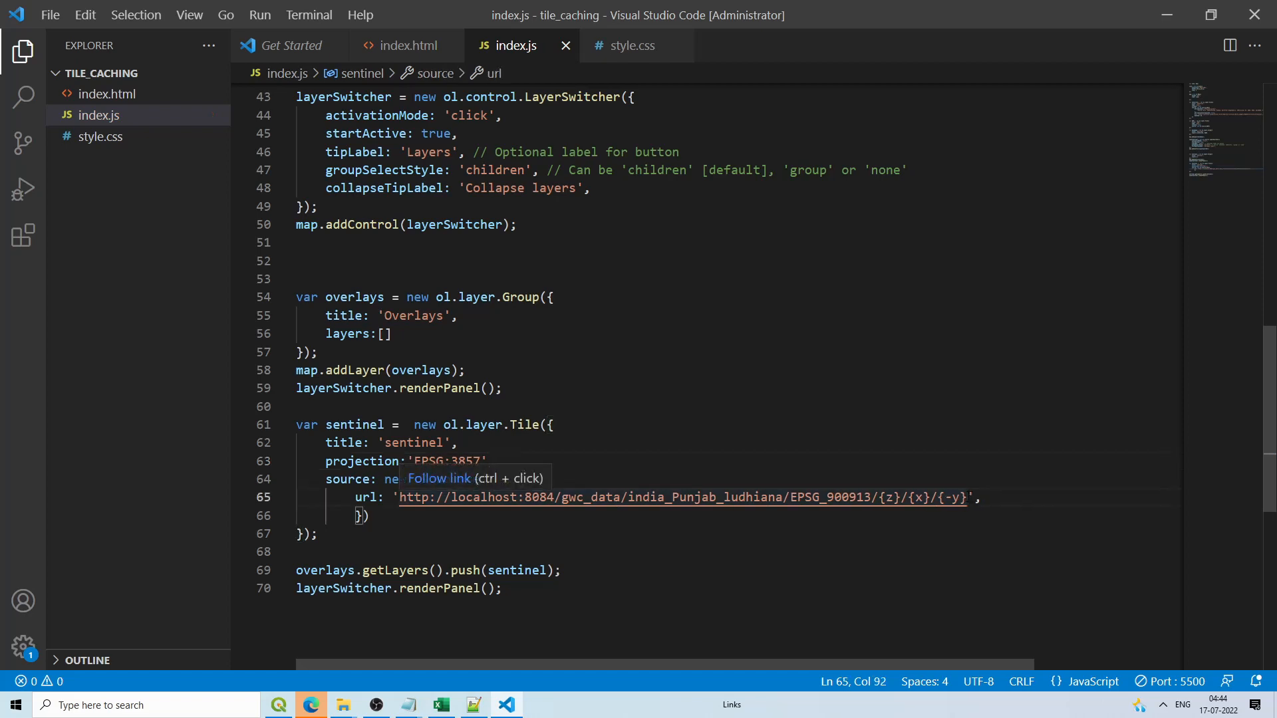
{"action": "left_click_drag", "start_coordinate": [968, 498], "coordinate": [402, 497]}
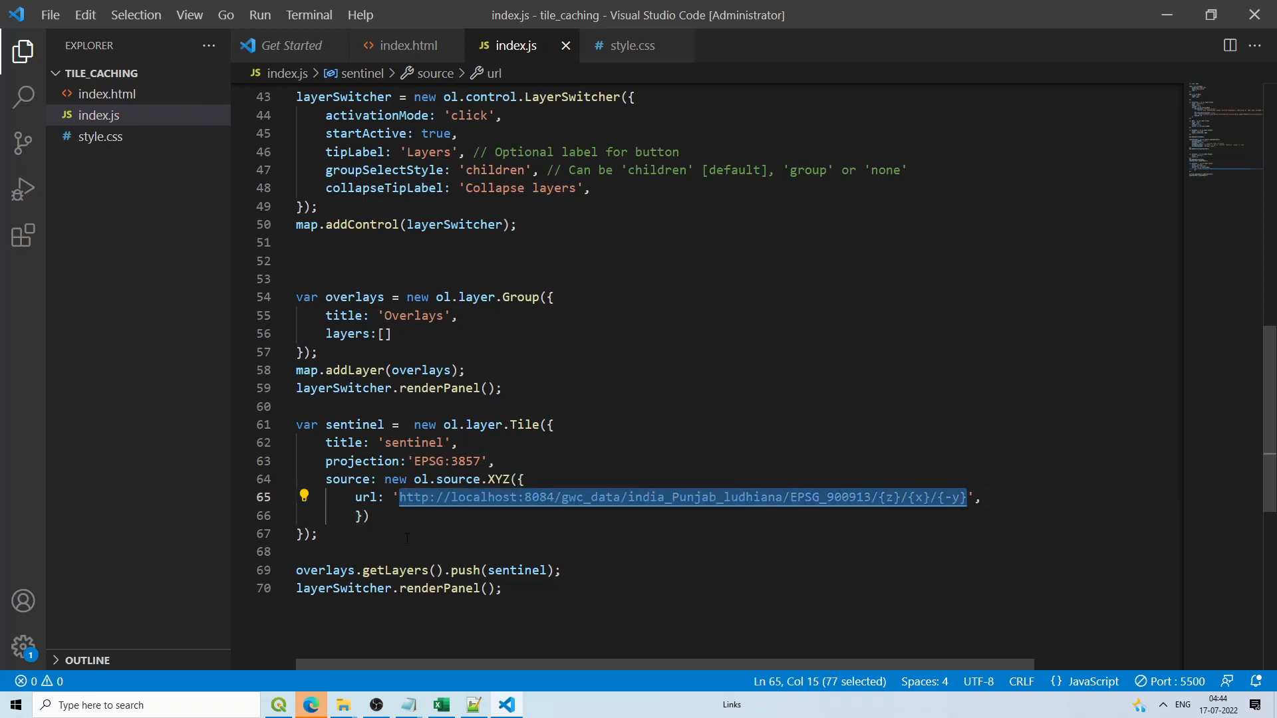
{"action": "key", "text": "alt+Tab"}
{"action": "key", "text": "F5"}
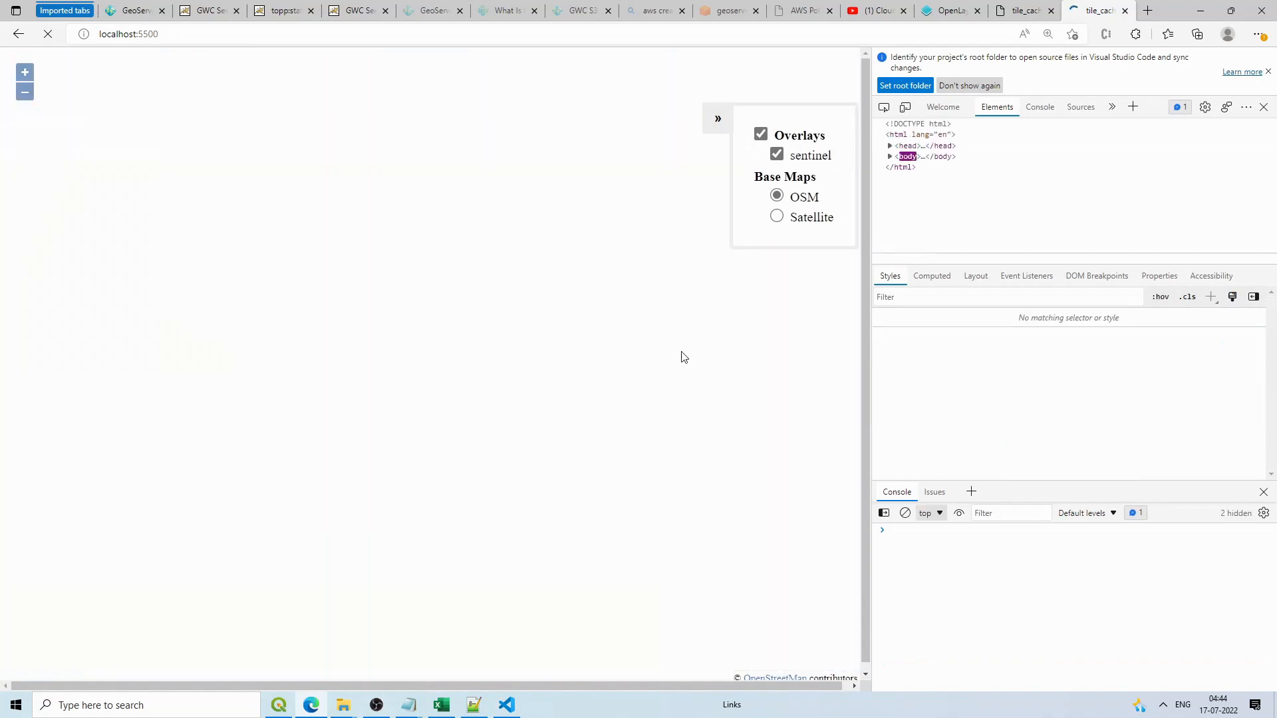
Step: Zoom and pan the reloaded map to Ludhiana, where sentinel tiles fail with 404s, then open a new tab
{"action": "scroll", "coordinate": [632, 297], "scroll_direction": "up", "scroll_amount": 2}
{"action": "scroll", "coordinate": [632, 297], "scroll_direction": "up", "scroll_amount": 5}
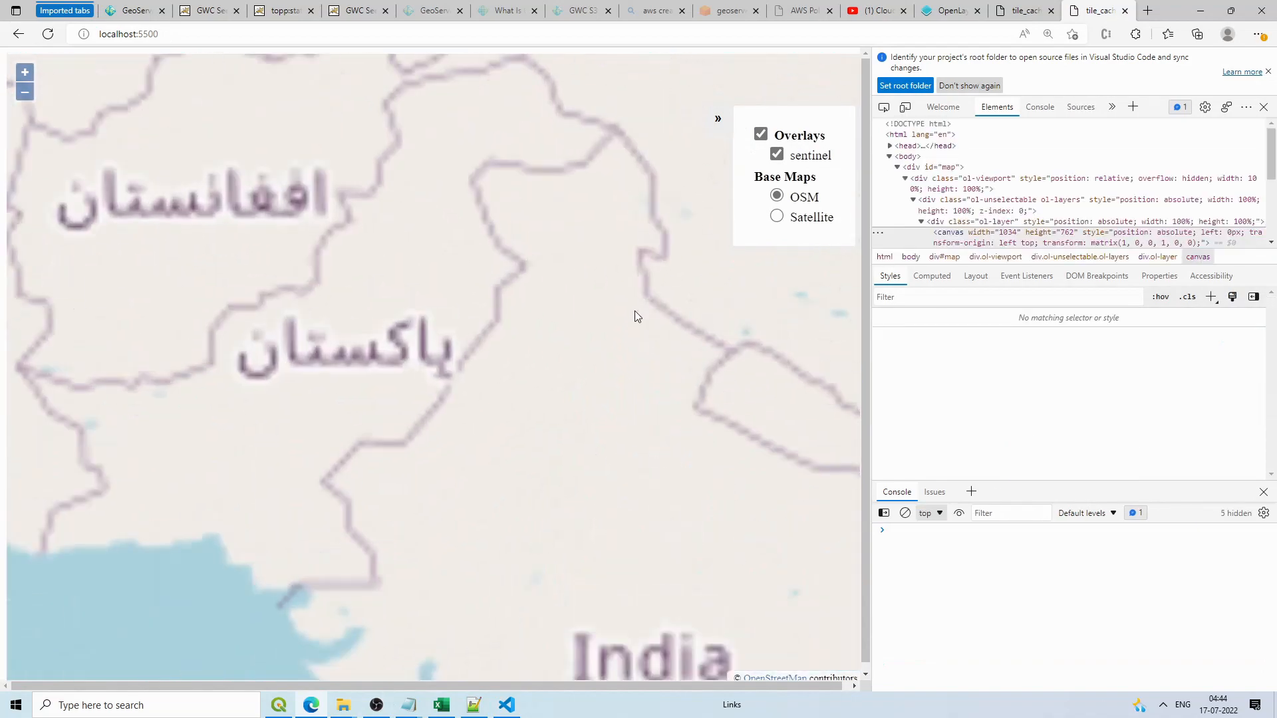
{"action": "left_click_drag", "start_coordinate": [274, 360], "coordinate": [390, 293]}
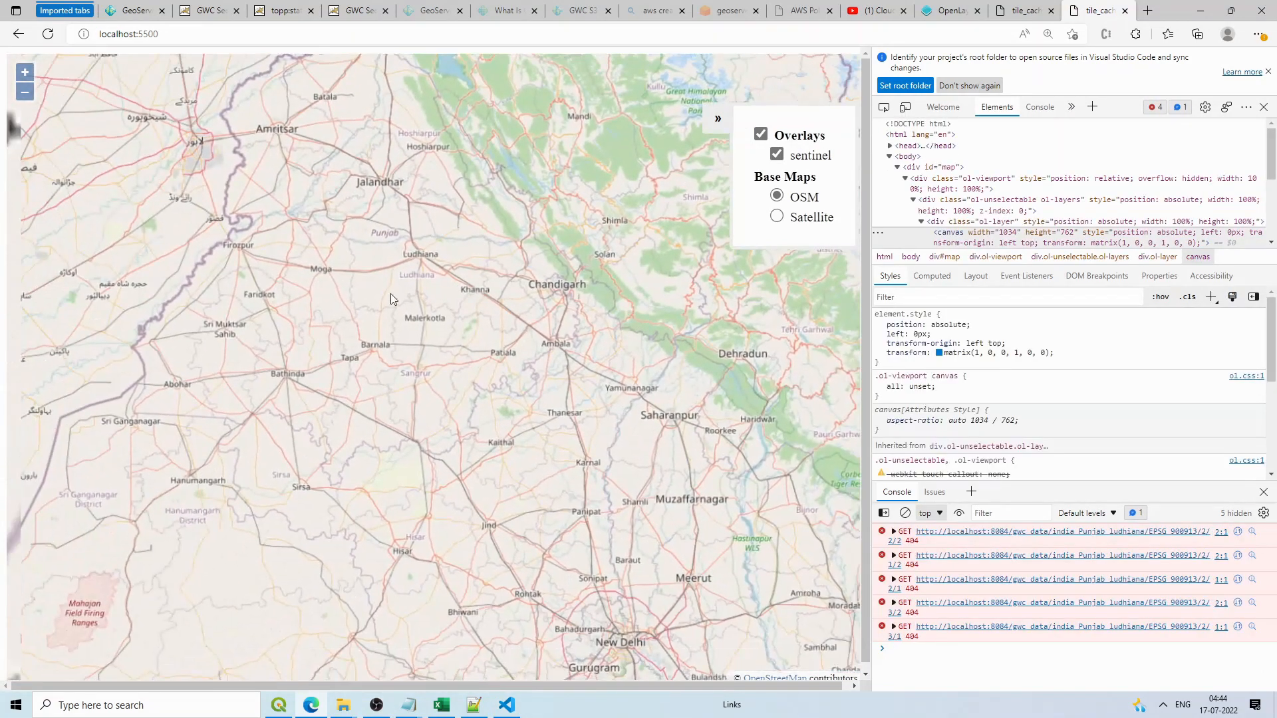
{"action": "left_click_drag", "start_coordinate": [386, 182], "coordinate": [452, 278]}
{"action": "scroll", "coordinate": [453, 278], "scroll_direction": "up", "scroll_amount": 3}
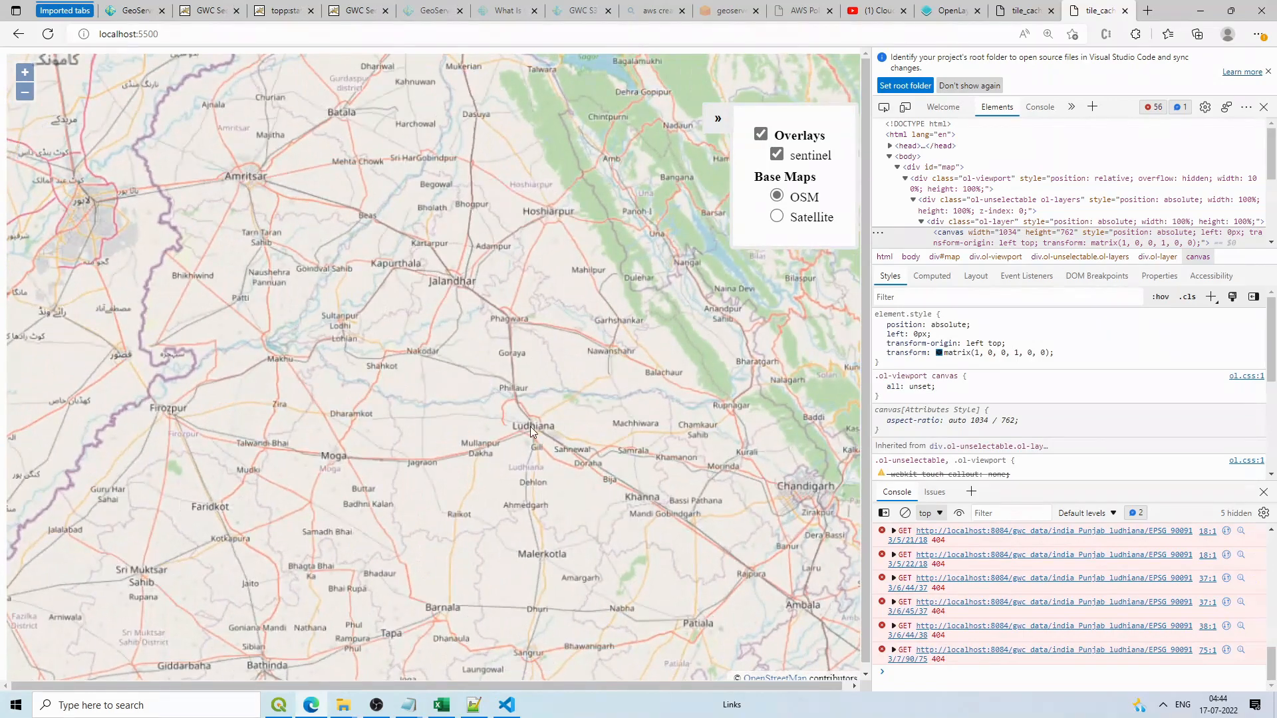
{"action": "scroll", "coordinate": [529, 426], "scroll_direction": "up", "scroll_amount": 4}
{"action": "scroll", "coordinate": [553, 425], "scroll_direction": "up", "scroll_amount": 3}
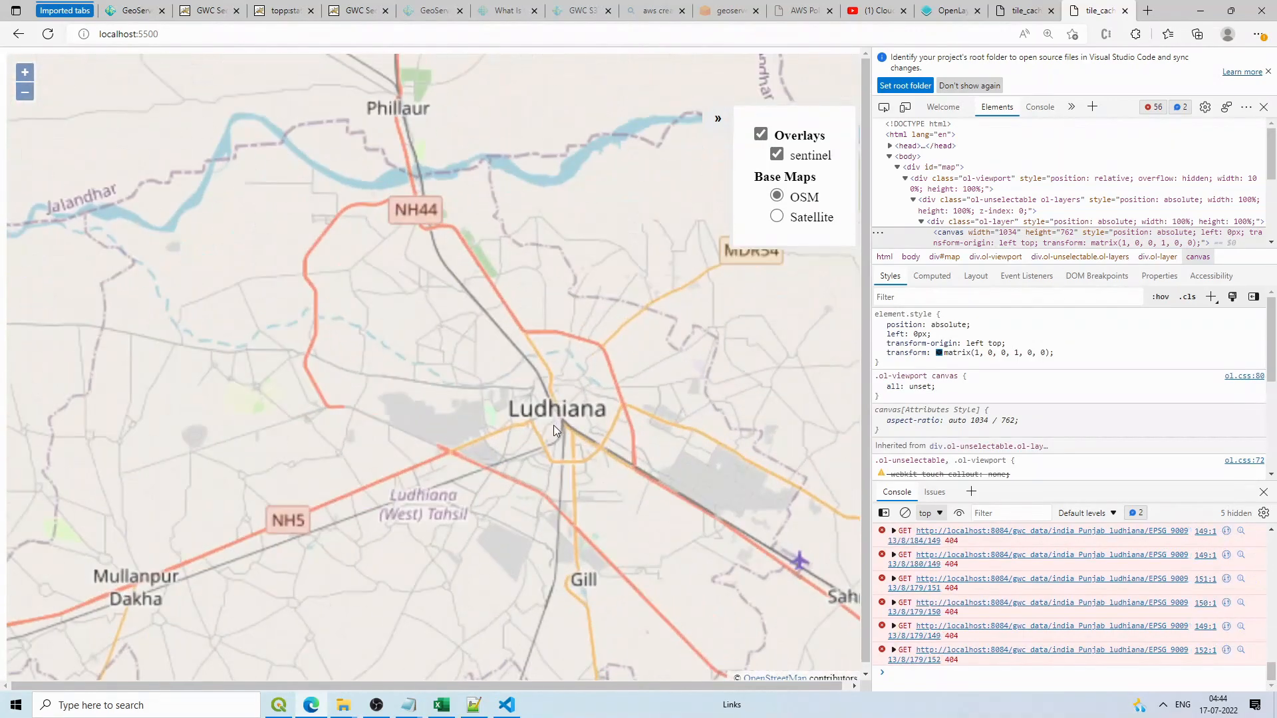
{"action": "scroll", "coordinate": [556, 415], "scroll_direction": "down", "scroll_amount": 3}
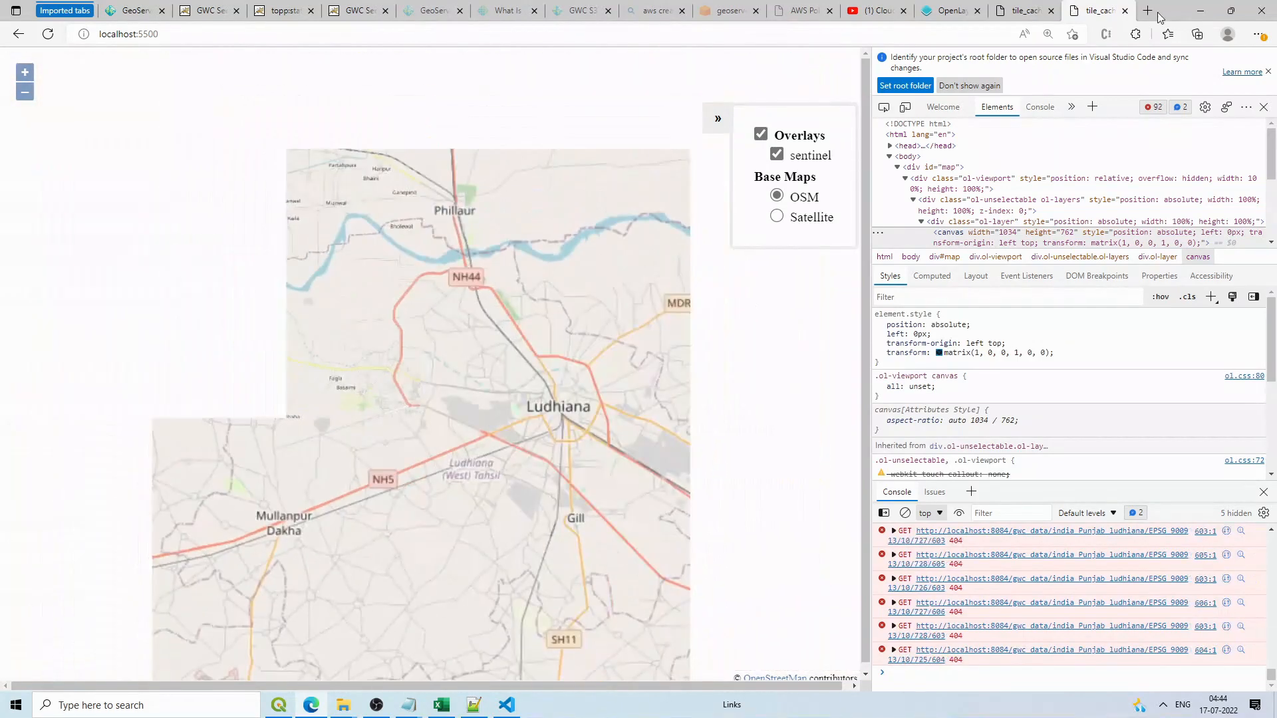
{"action": "key", "text": "ctrl+a"}
{"action": "key", "text": "ctrl+t"}
Step: Paste the tile URL template into the new tab and open the cached tiles folder 10/727
{"action": "left_click", "coordinate": [660, 39]}
{"action": "type", "text": "http://localhost:8084/gwc_data/india_Punjab_ludhiana/EPSG_900913/{z}/{x}/{-y}"}
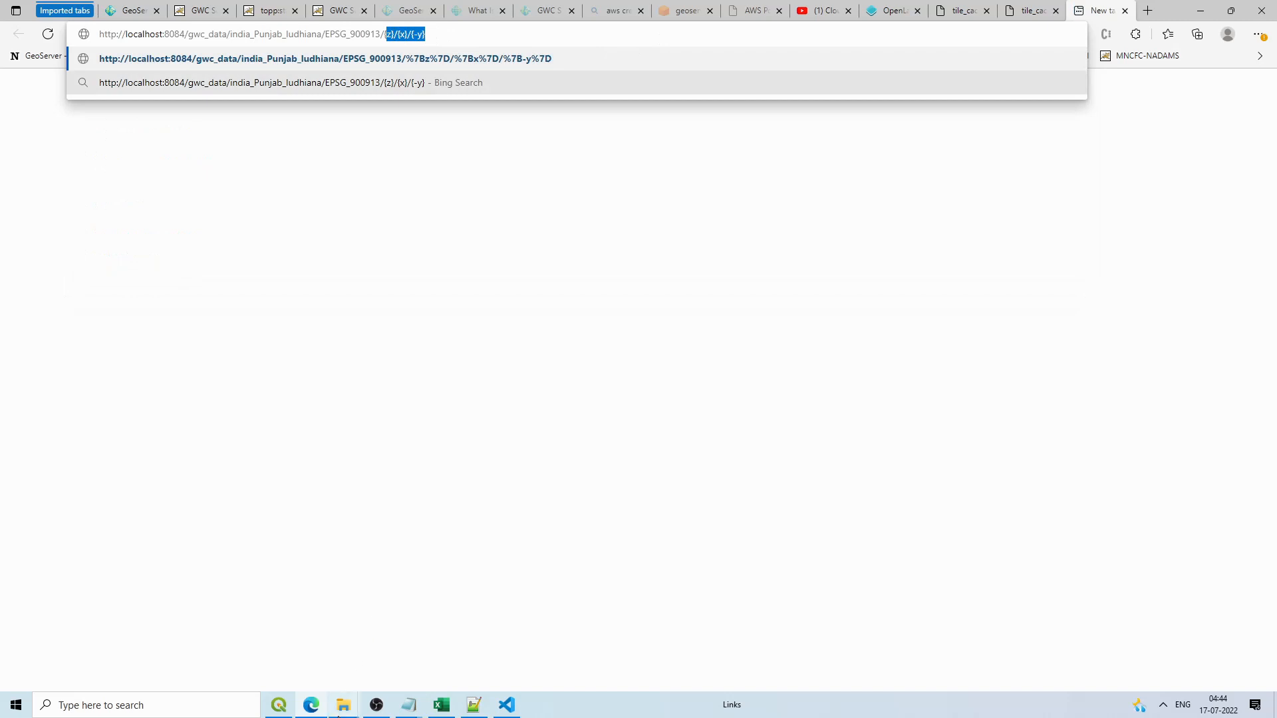
{"action": "left_click", "coordinate": [343, 704]}
{"action": "left_click", "coordinate": [131, 646]}
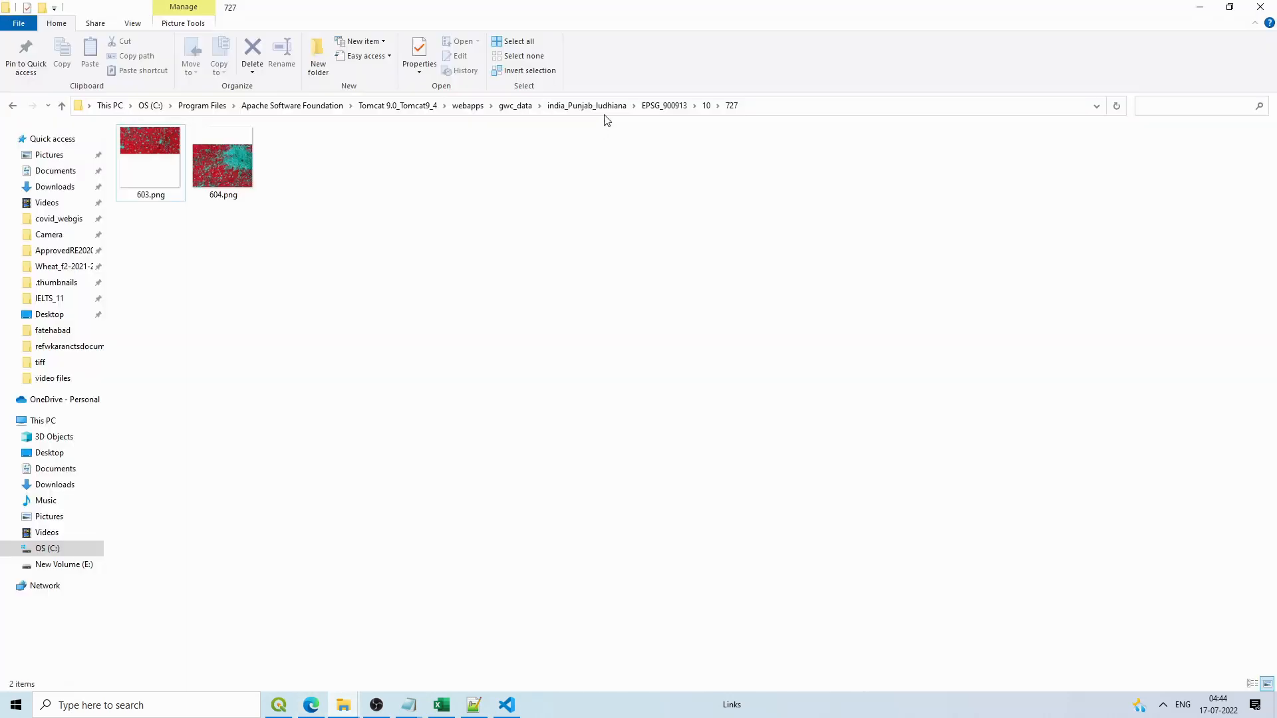
{"action": "left_click", "coordinate": [706, 106]}
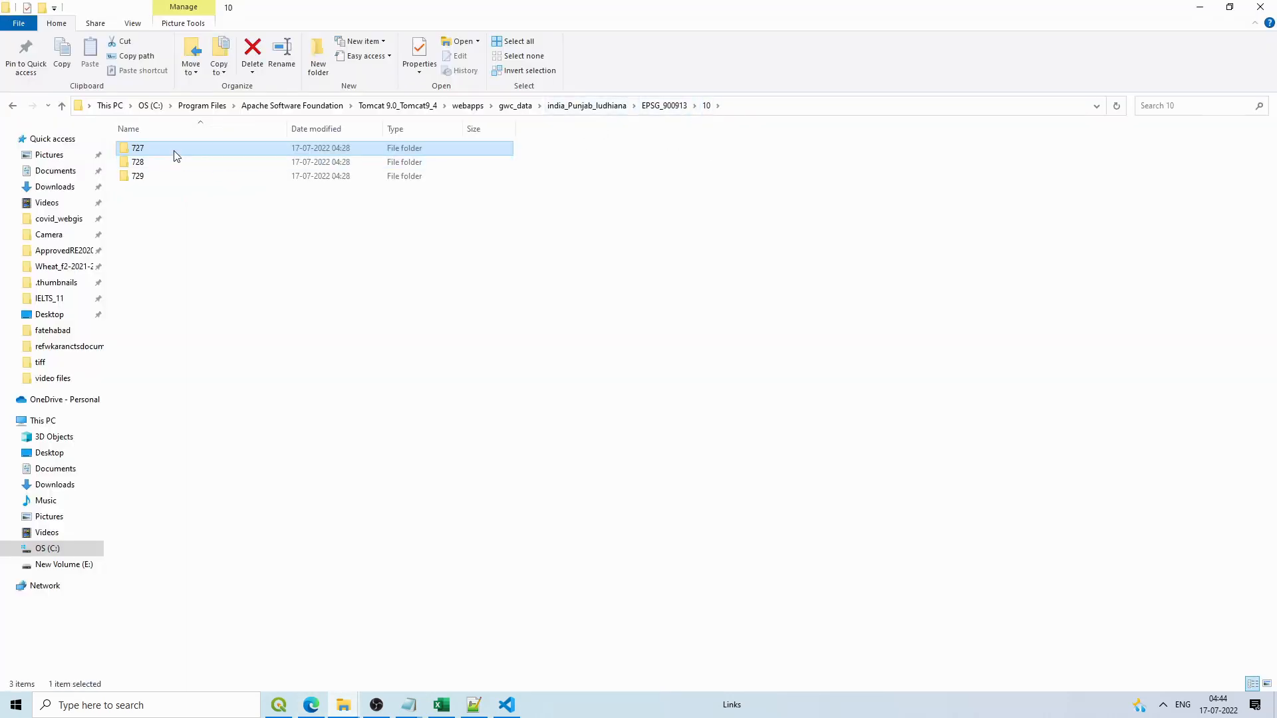
{"action": "double_click", "coordinate": [174, 151]}
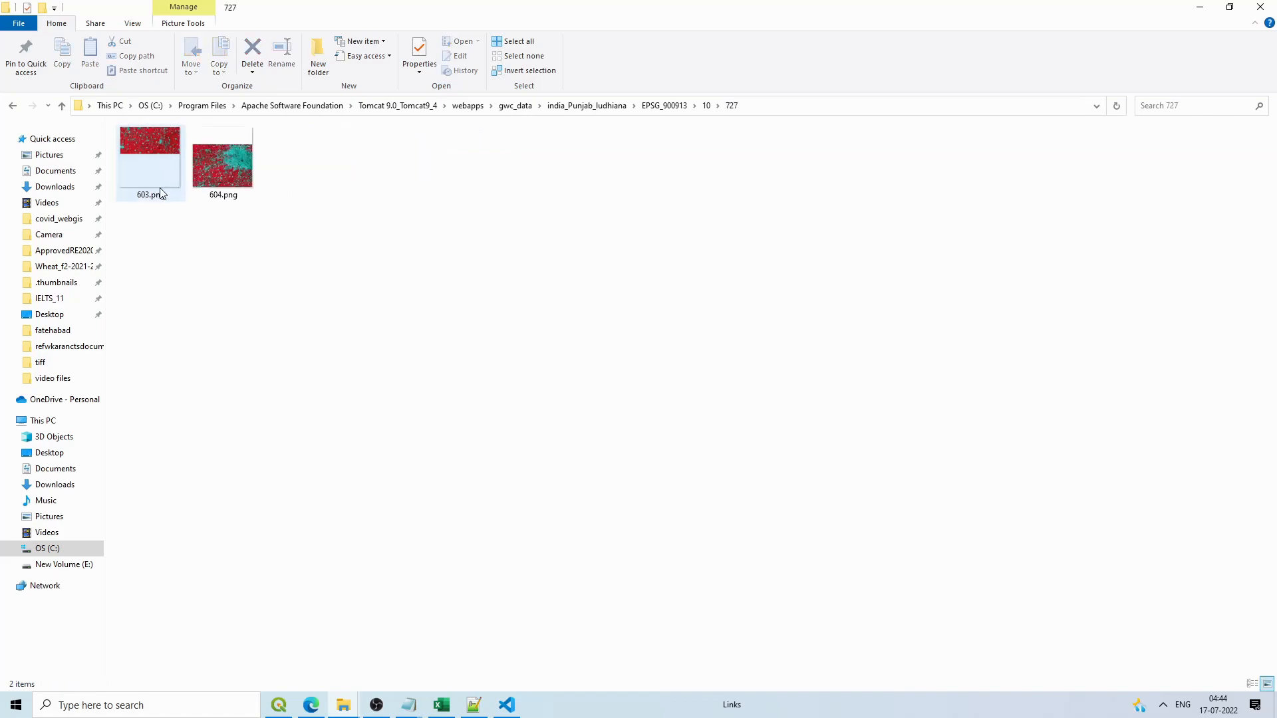
Step: Request tile 10/727/603 directly in Edge, which returns HTTP 404 Not Found
{"action": "left_click", "coordinate": [1200, 7]}
{"action": "left_click", "coordinate": [393, 34]}
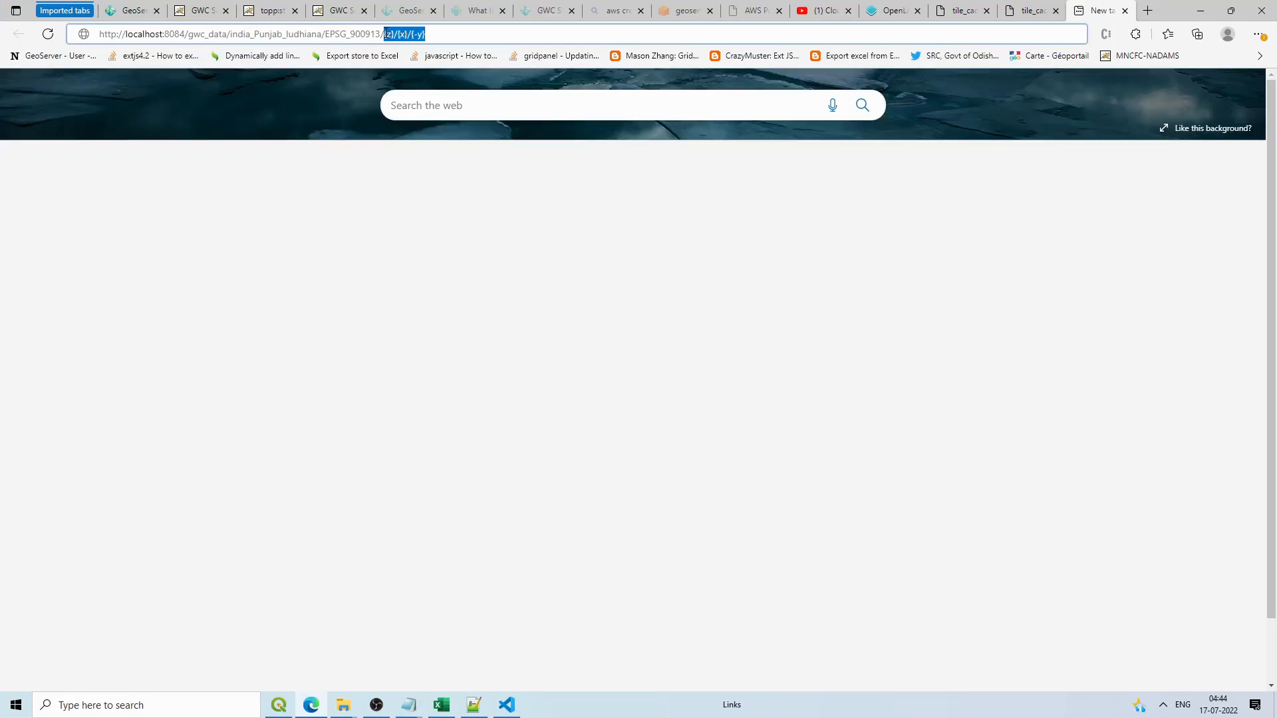
{"action": "type", "text": "10"}
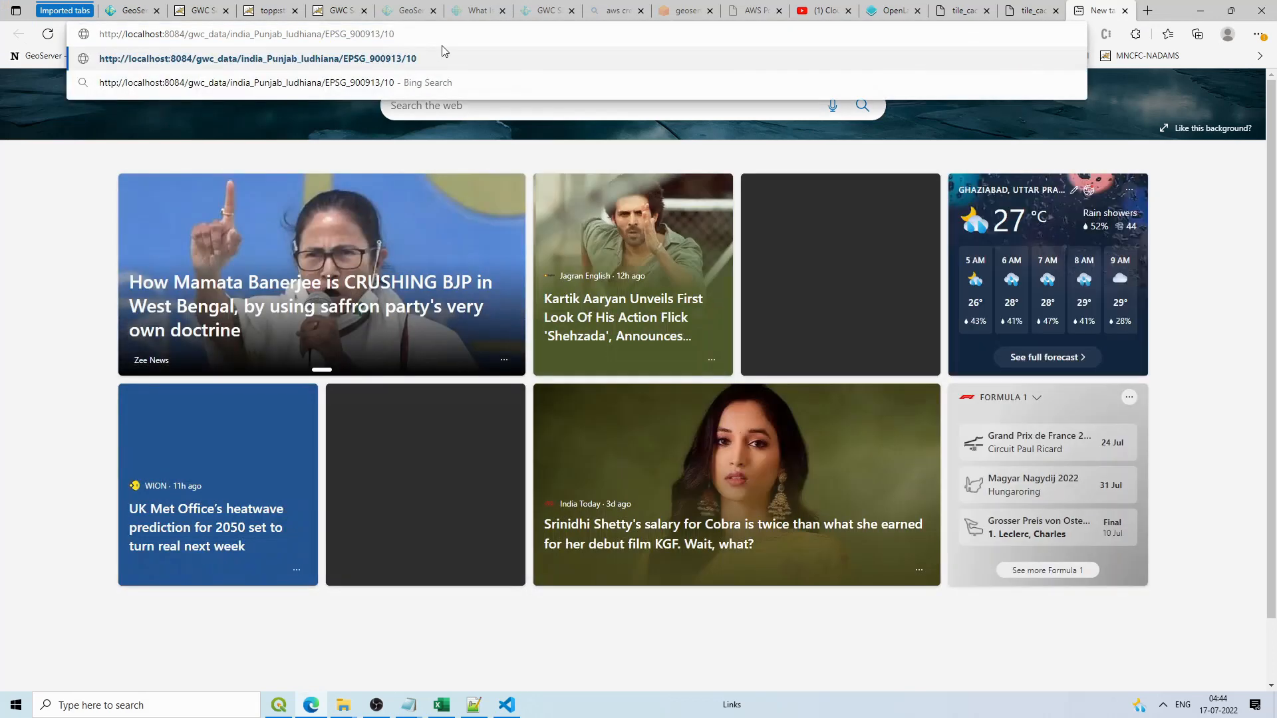
{"action": "type", "text": "/727/"}
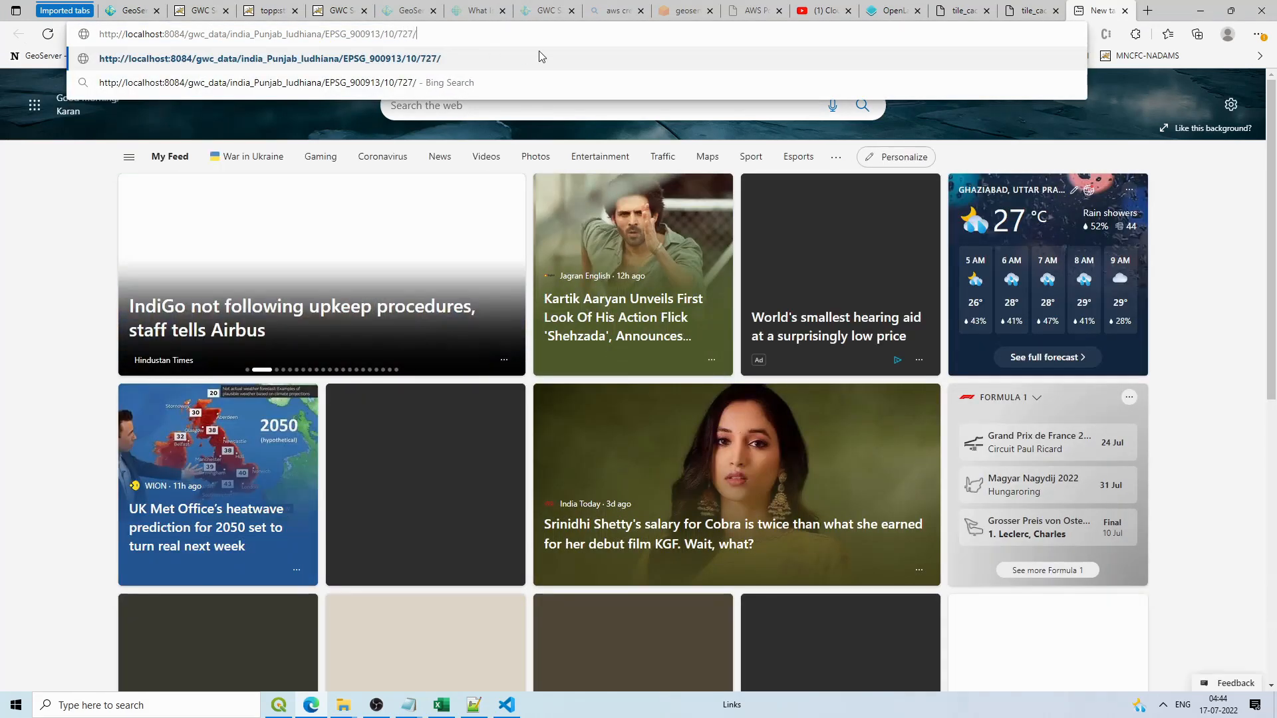
{"action": "type", "text": "603"}
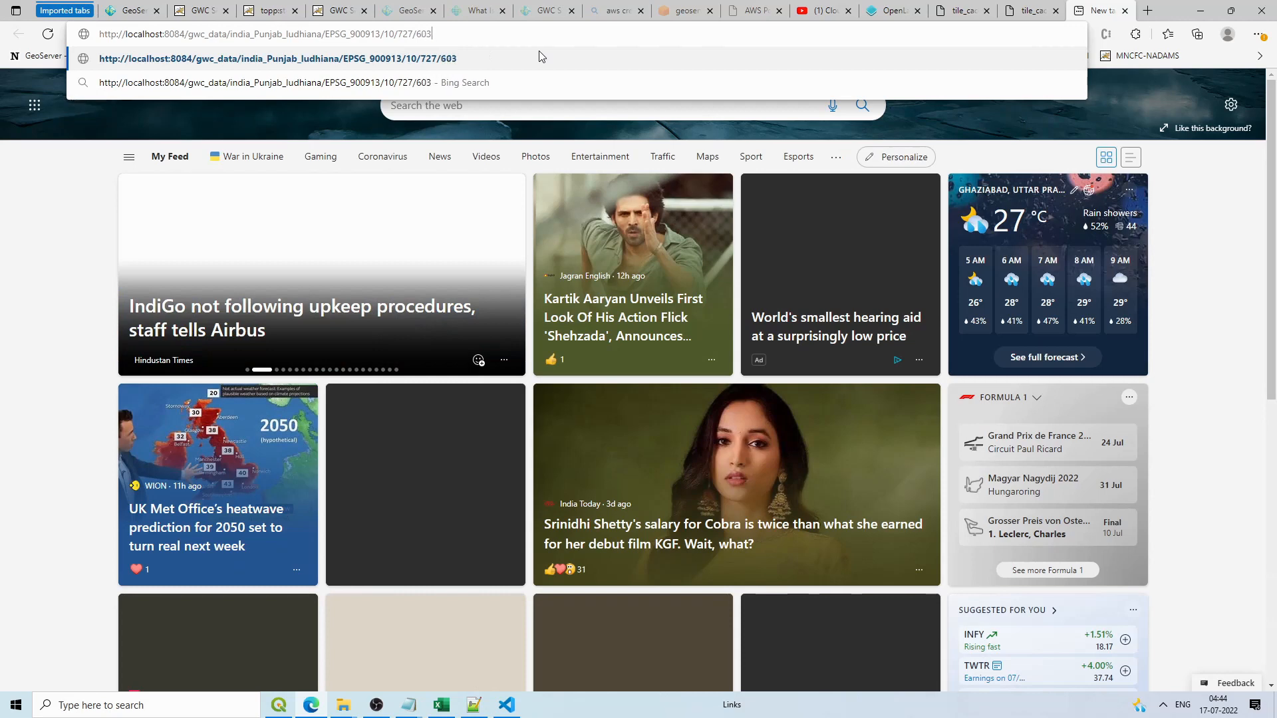
{"action": "key", "text": "Return"}
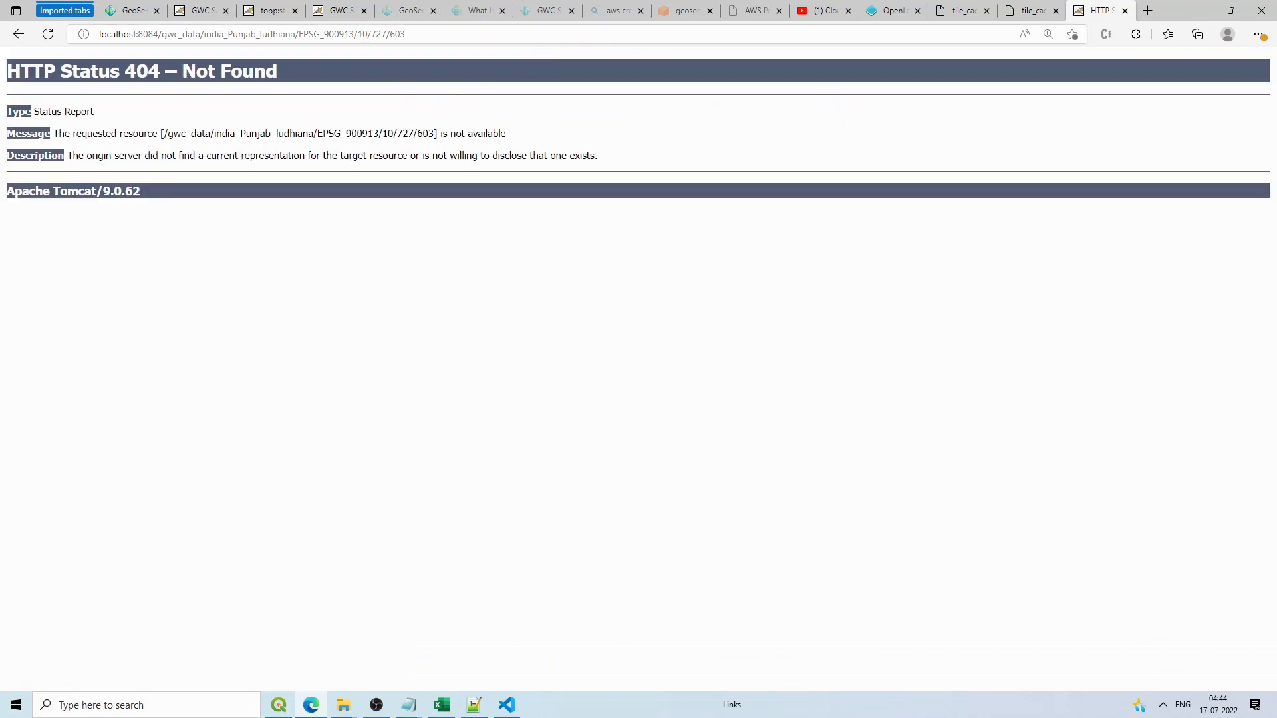
Step: Go back to index.js and place the cursor at the end of the url on line 65
{"action": "left_click", "coordinate": [417, 34]}
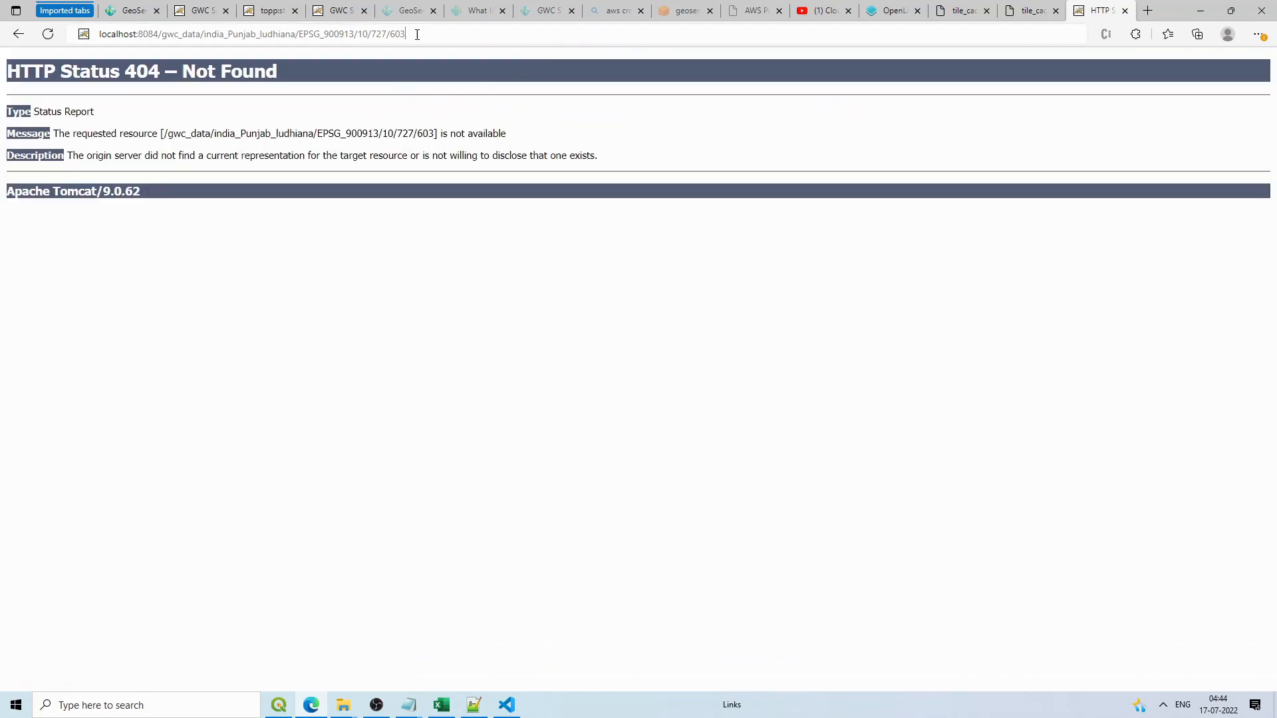
{"action": "left_click", "coordinate": [507, 705]}
{"action": "left_click", "coordinate": [981, 498]}
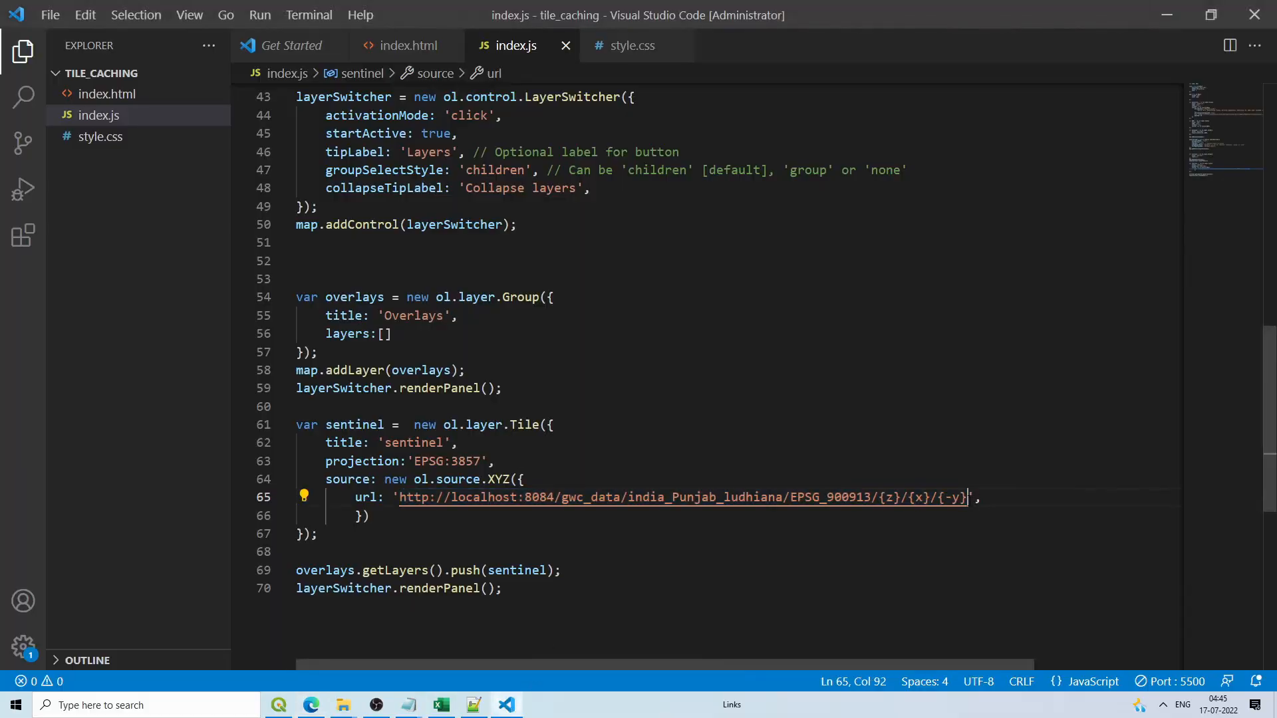
Step: Append .png to the sentinel tile url so it ends with {z}/{x}/{-y}.png
{"action": "type", "text": ".png"}
{"action": "left_click", "coordinate": [311, 705]}
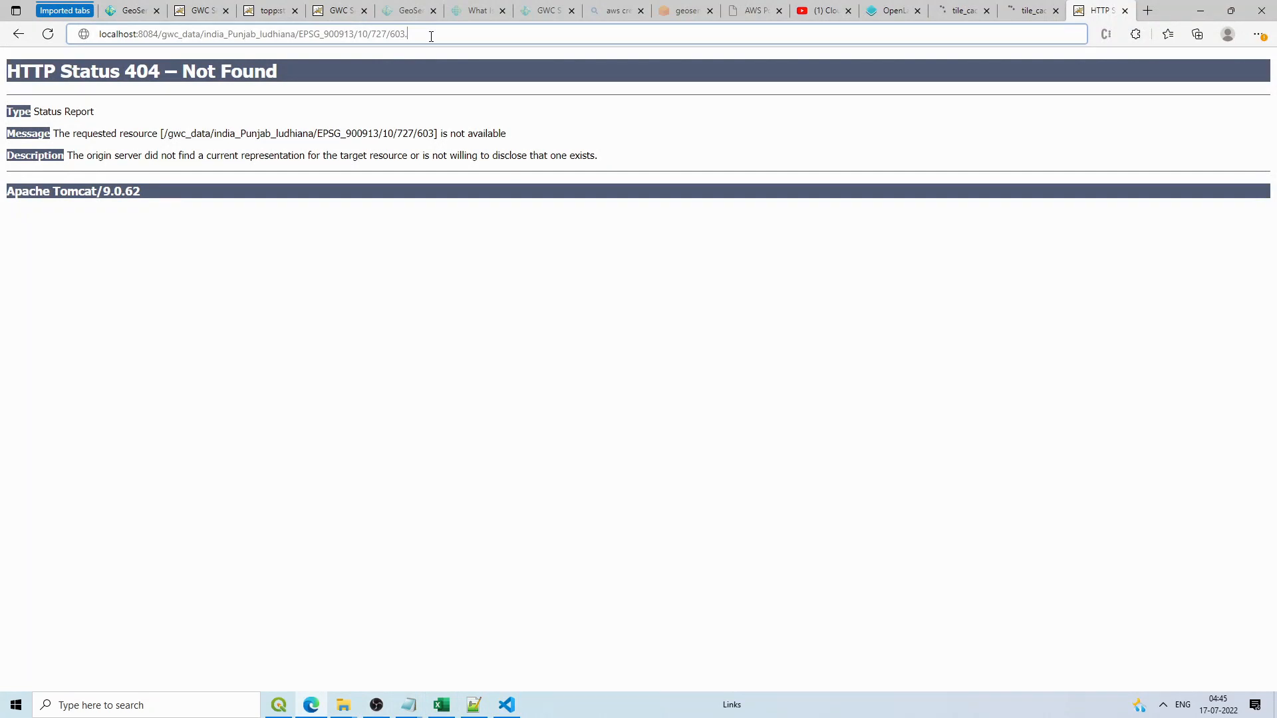
Step: Request tile 10/727/603.png with its png extension, which now loads
{"action": "type", "text": "png"}
{"action": "key", "text": "Return"}
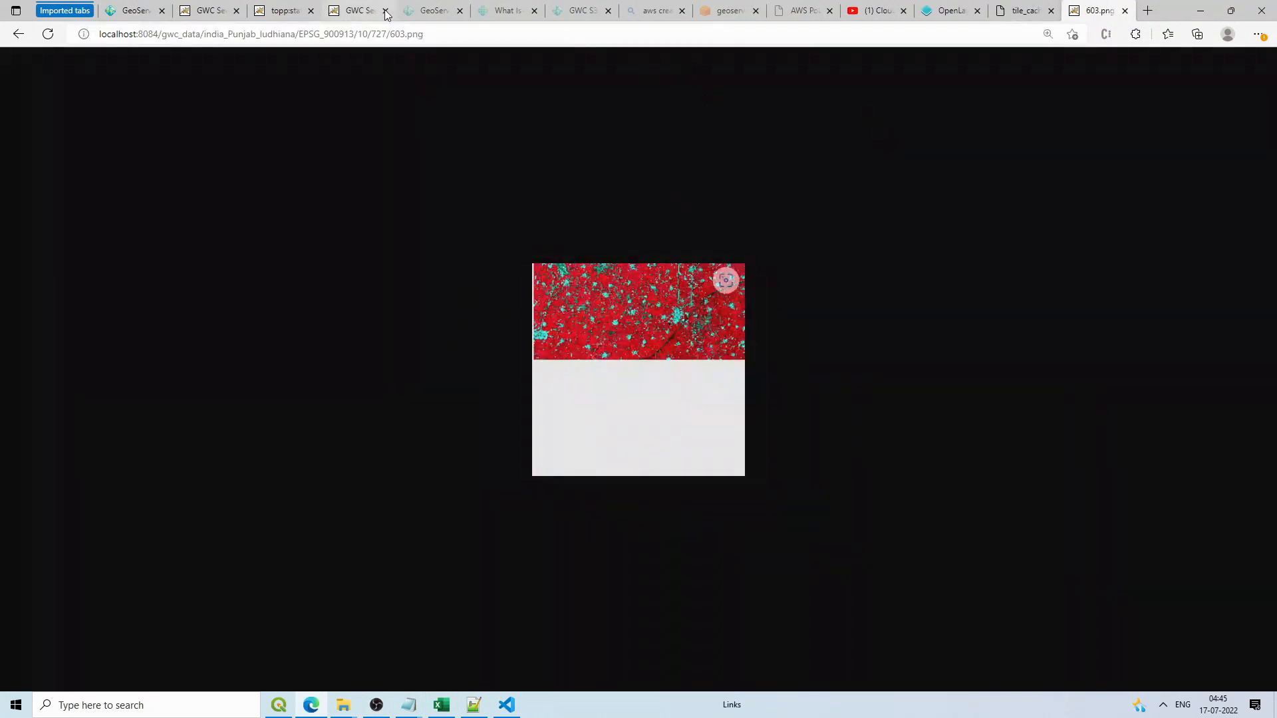
{"action": "left_click", "coordinate": [480, 38]}
{"action": "key", "text": "Return"}
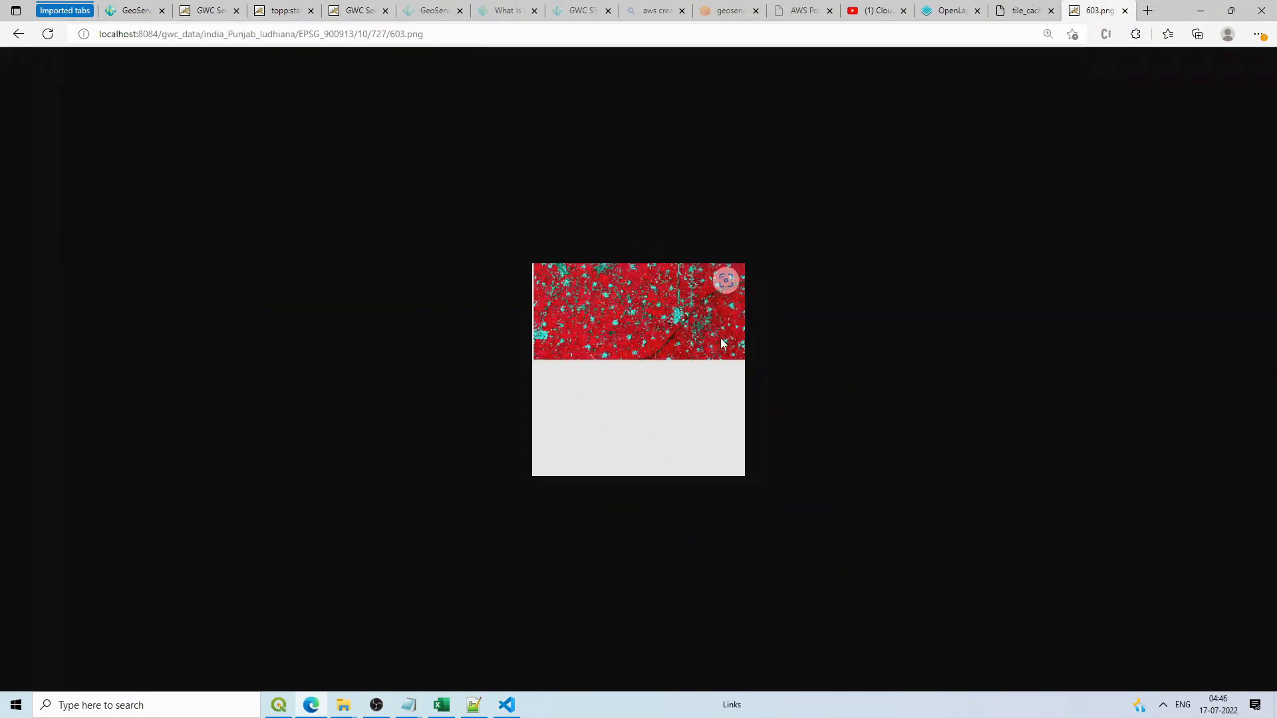
Step: Zoom the OpenLayers map in and out to inspect the cached sentinel tiles over OSM
{"action": "key", "text": "ctrl+shift+Tab"}
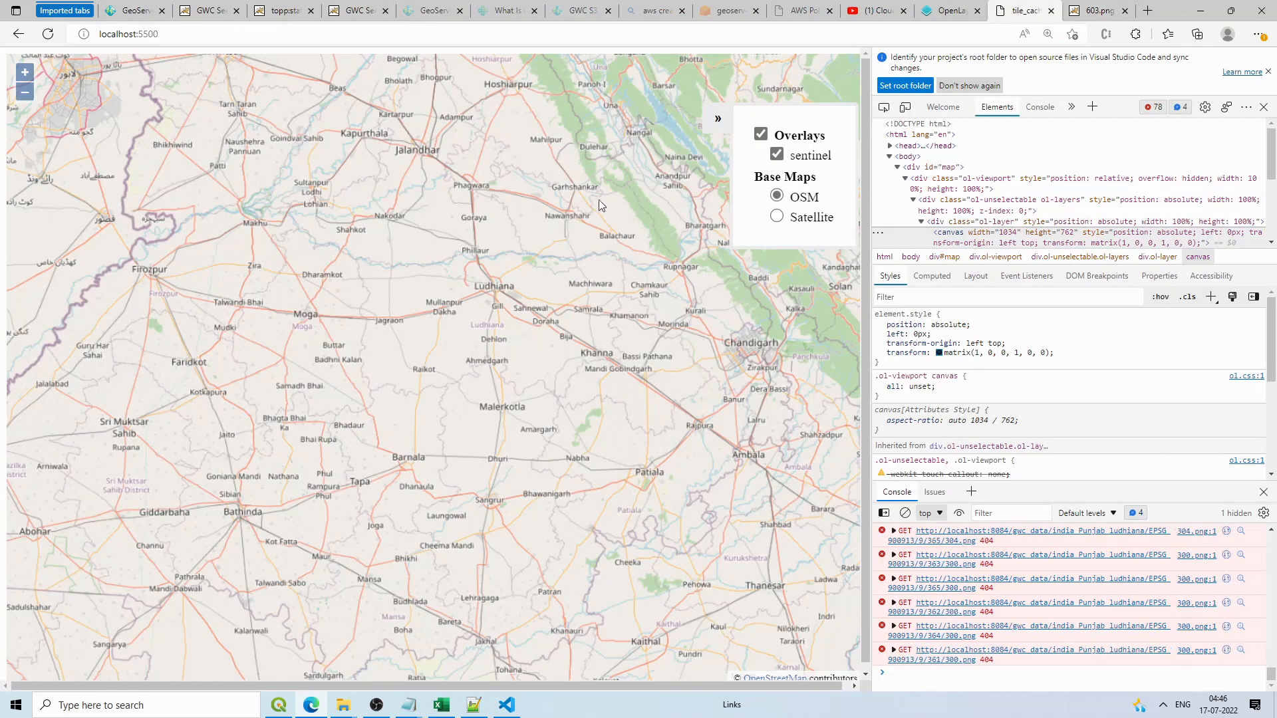
{"action": "scroll", "coordinate": [496, 265], "scroll_direction": "up", "scroll_amount": 3}
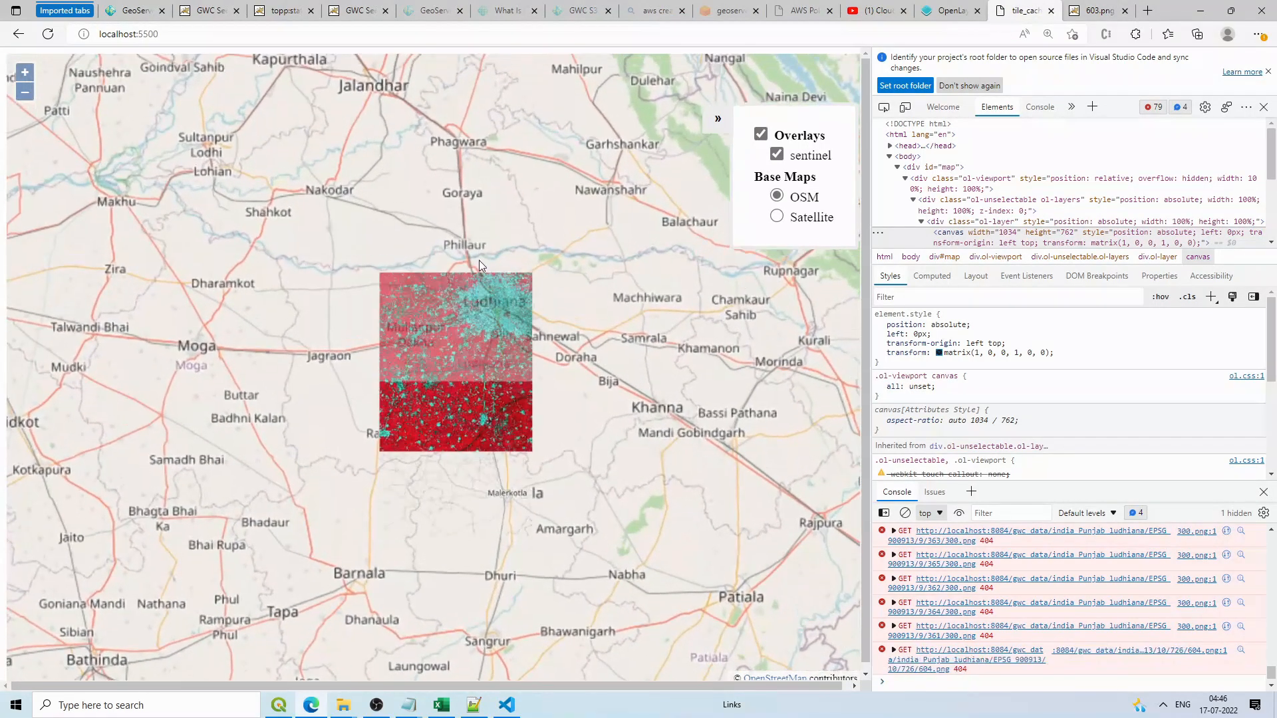
{"action": "scroll", "coordinate": [586, 257], "scroll_direction": "down", "scroll_amount": 2}
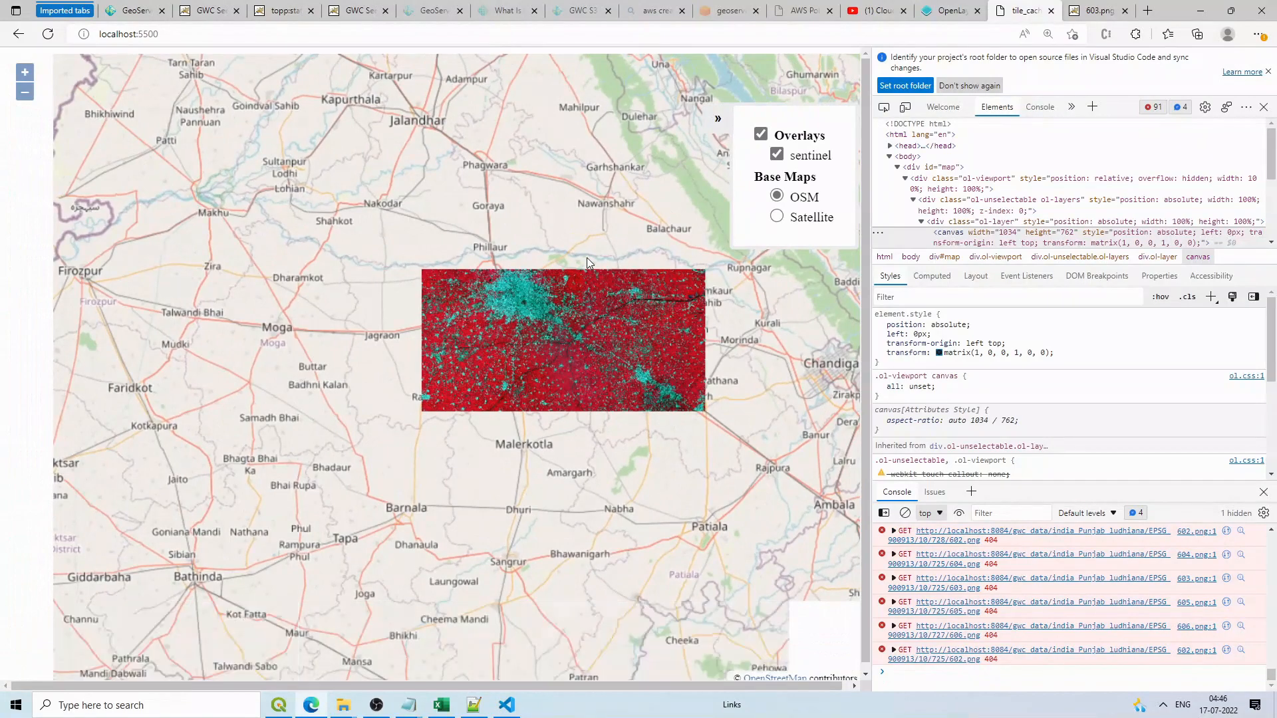
{"action": "scroll", "coordinate": [586, 257], "scroll_direction": "down", "scroll_amount": 1}
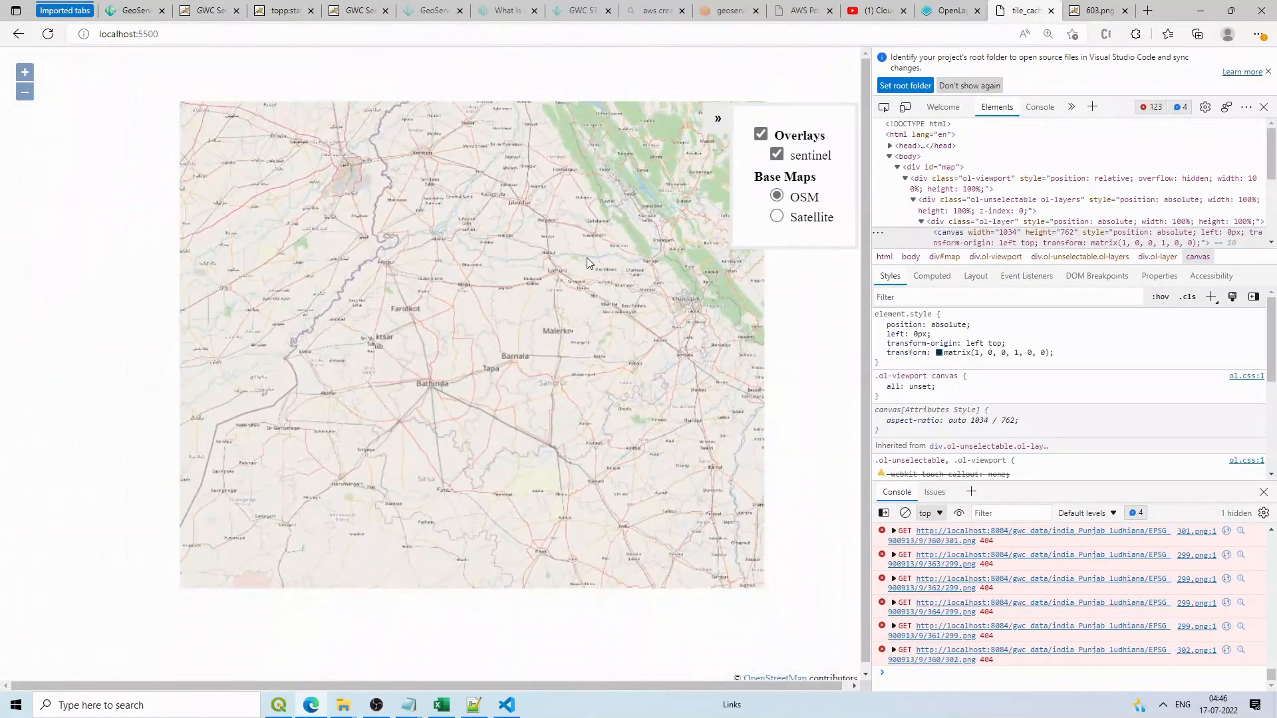
{"action": "scroll", "coordinate": [586, 257], "scroll_direction": "up", "scroll_amount": 1}
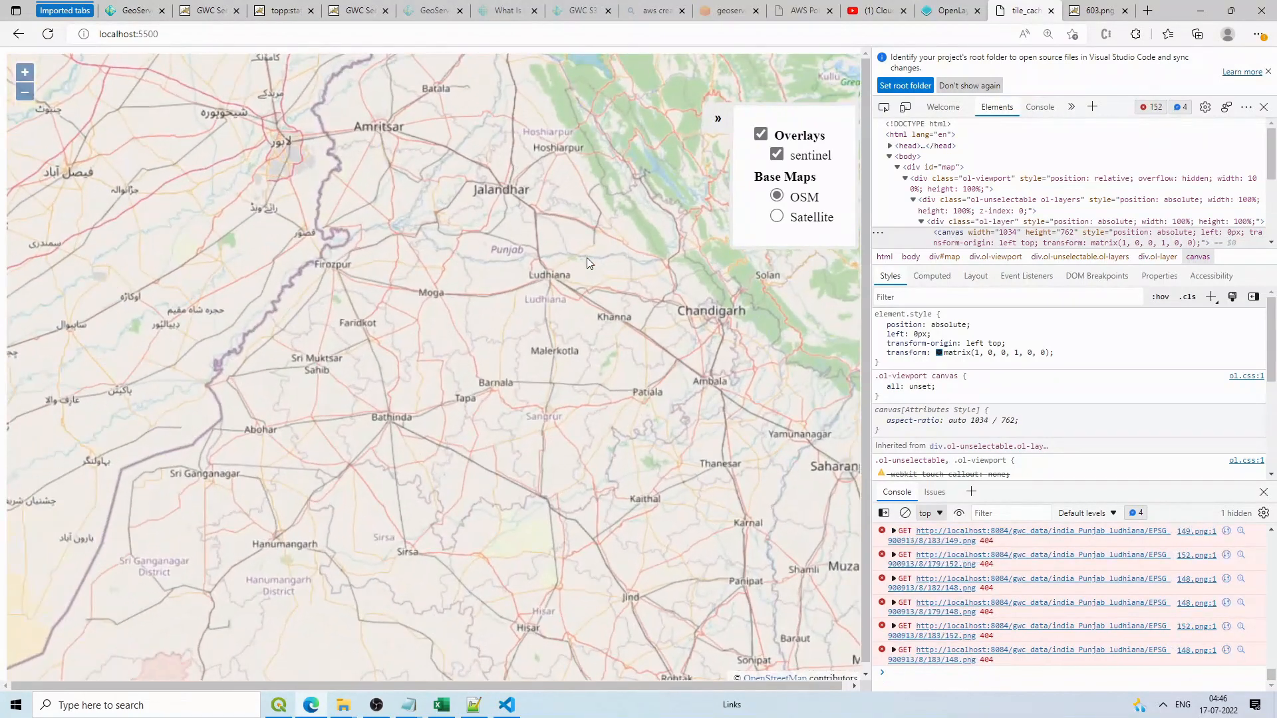
{"action": "scroll", "coordinate": [586, 258], "scroll_direction": "up", "scroll_amount": 3}
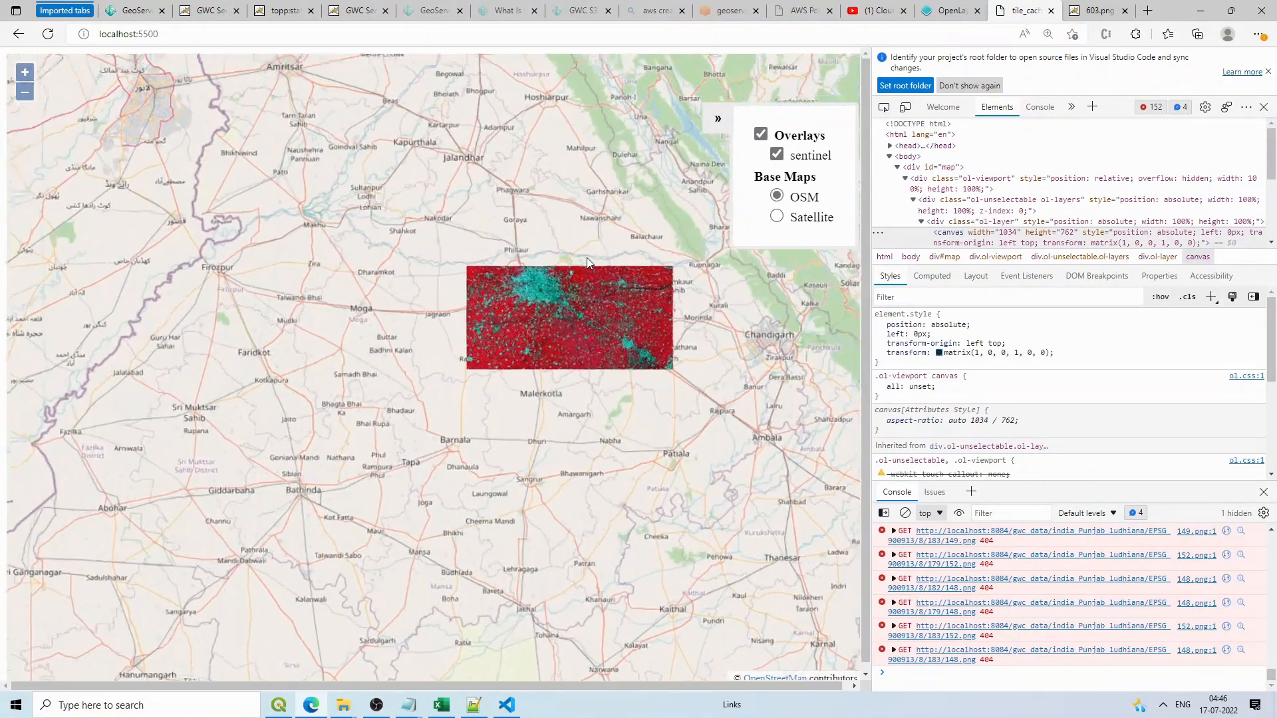
{"action": "scroll", "coordinate": [565, 297], "scroll_direction": "up", "scroll_amount": 2}
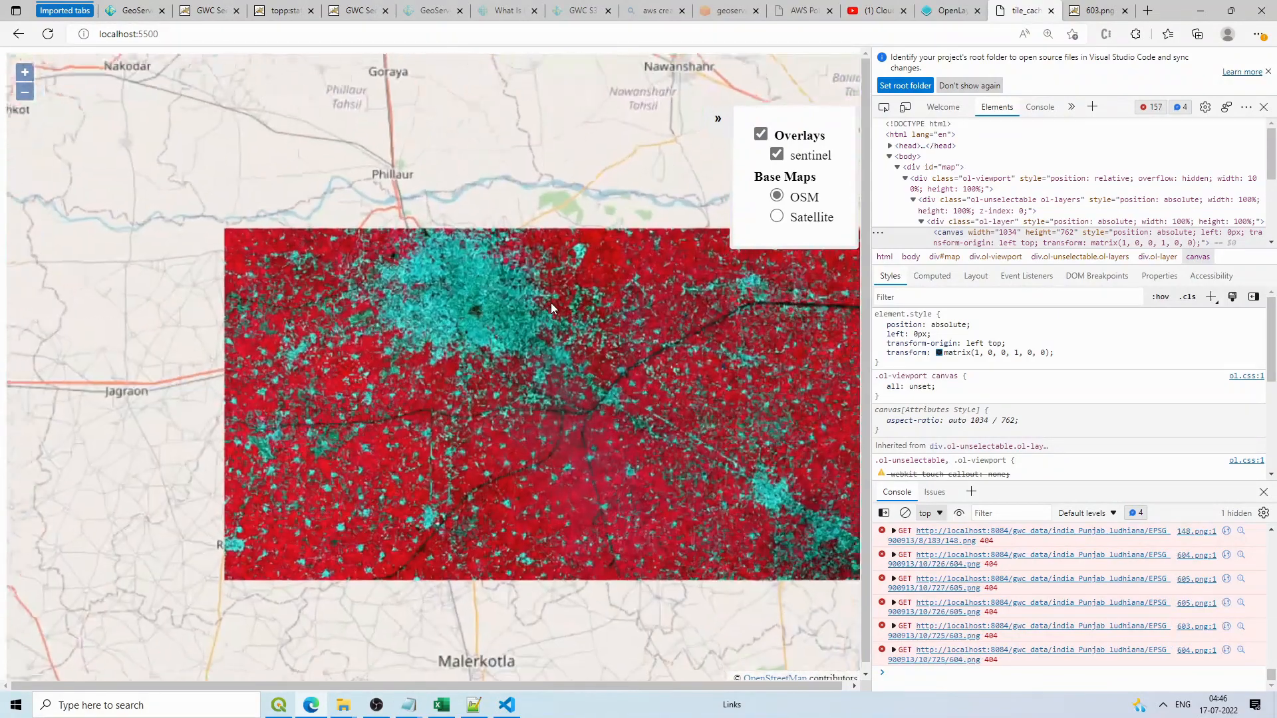
{"action": "scroll", "coordinate": [554, 306], "scroll_direction": "up", "scroll_amount": 2}
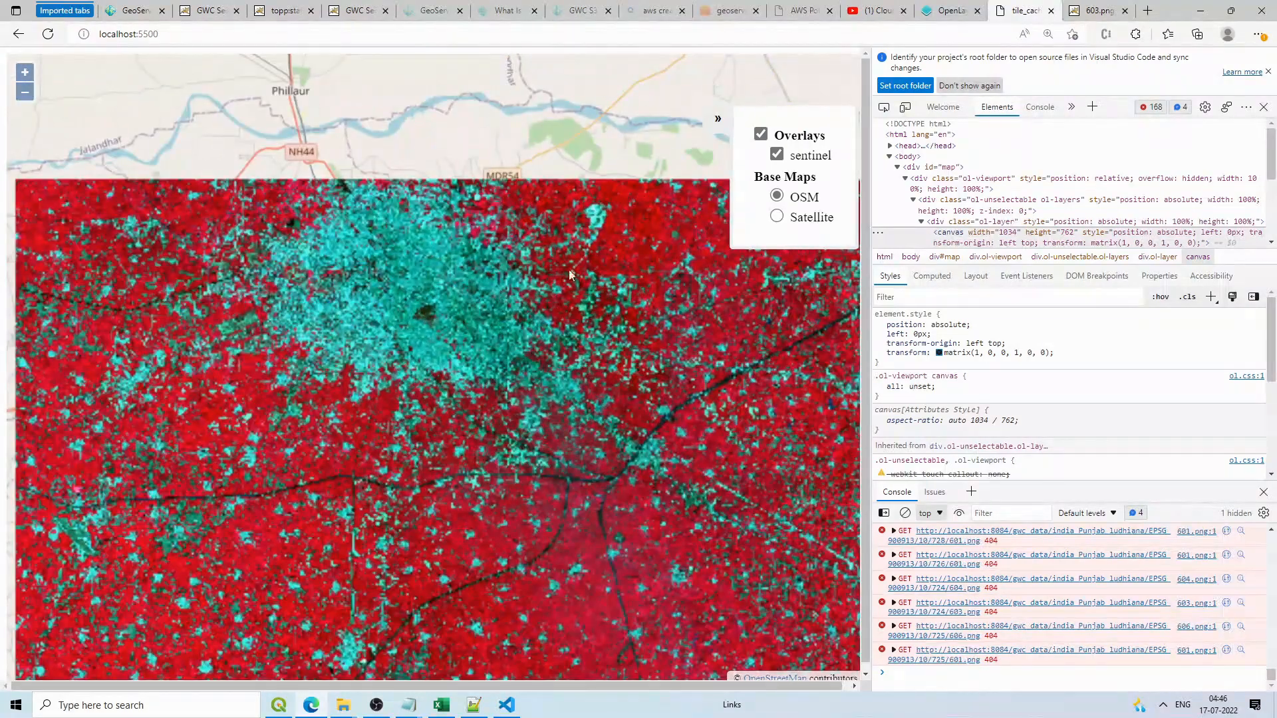
{"action": "scroll", "coordinate": [584, 304], "scroll_direction": "up", "scroll_amount": 3}
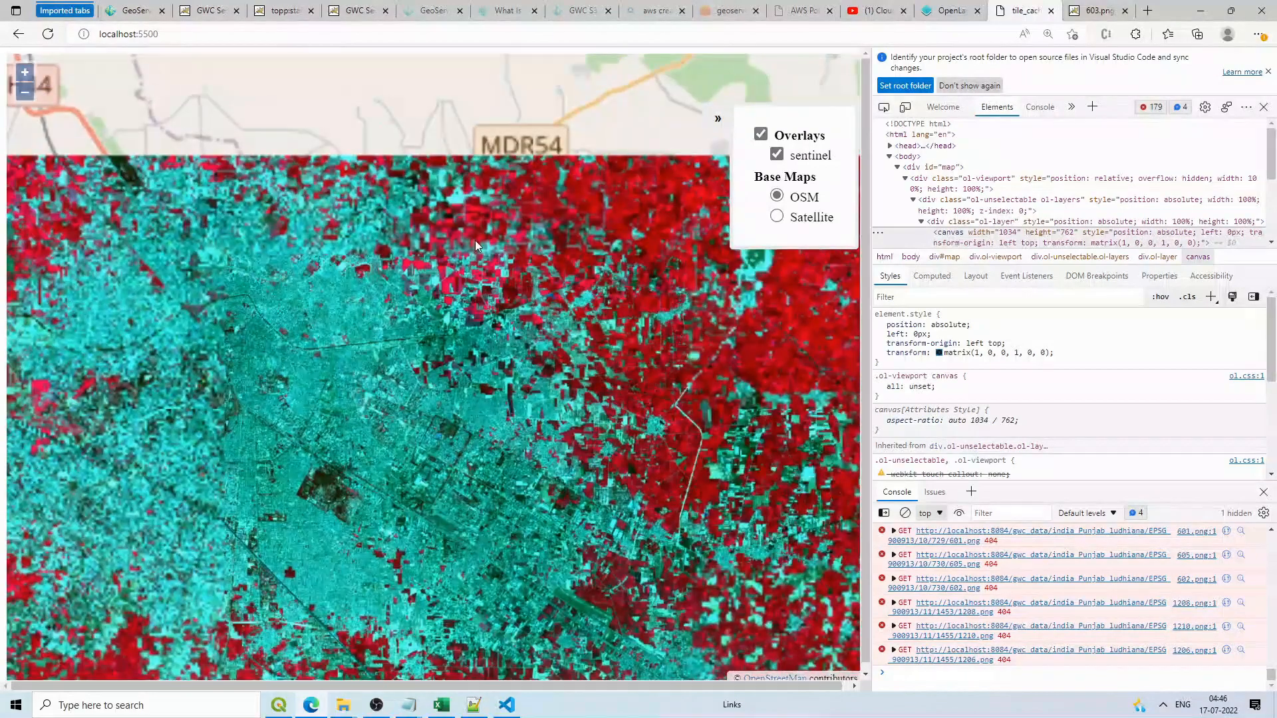
{"action": "scroll", "coordinate": [474, 241], "scroll_direction": "up", "scroll_amount": 2}
{"action": "scroll", "coordinate": [457, 207], "scroll_direction": "down", "scroll_amount": 3}
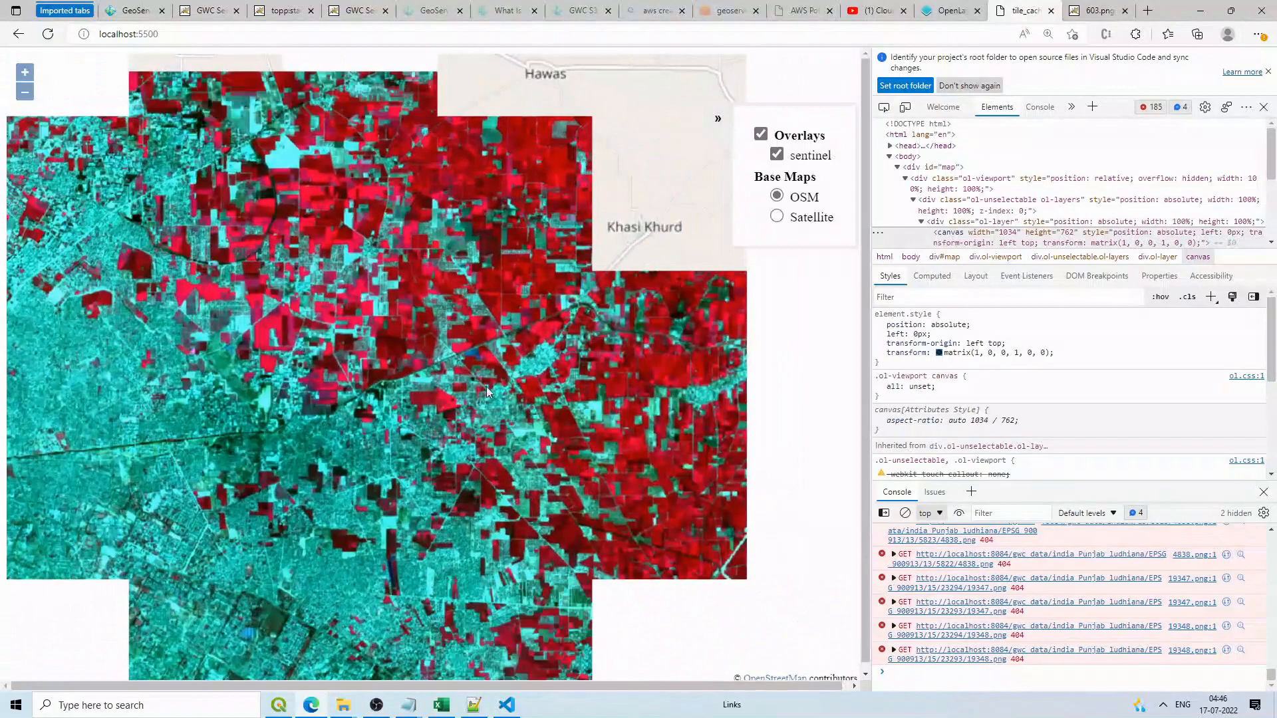
Step: Browse the cached tile folders 10/727 and 15/23307 in File Explorer, then return to Edge
{"action": "mouse_move", "coordinate": [343, 705]}
{"action": "left_click", "coordinate": [101, 647]}
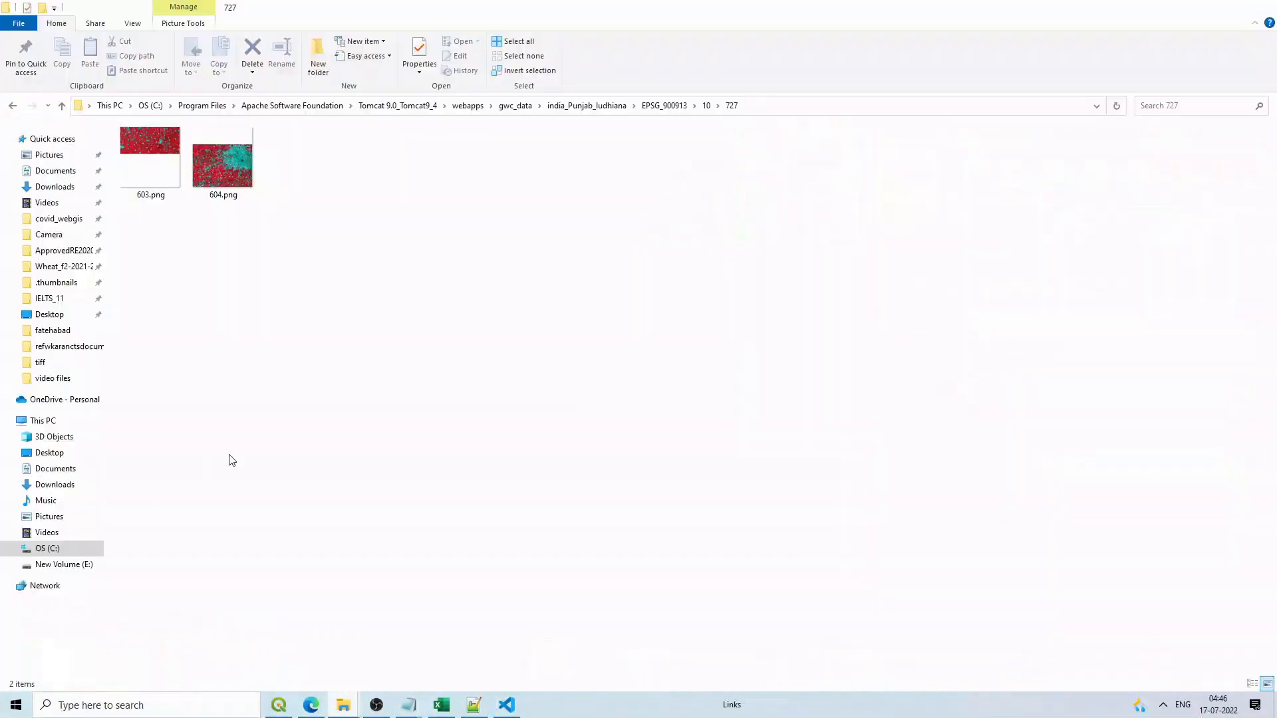
{"action": "left_click", "coordinate": [707, 106]}
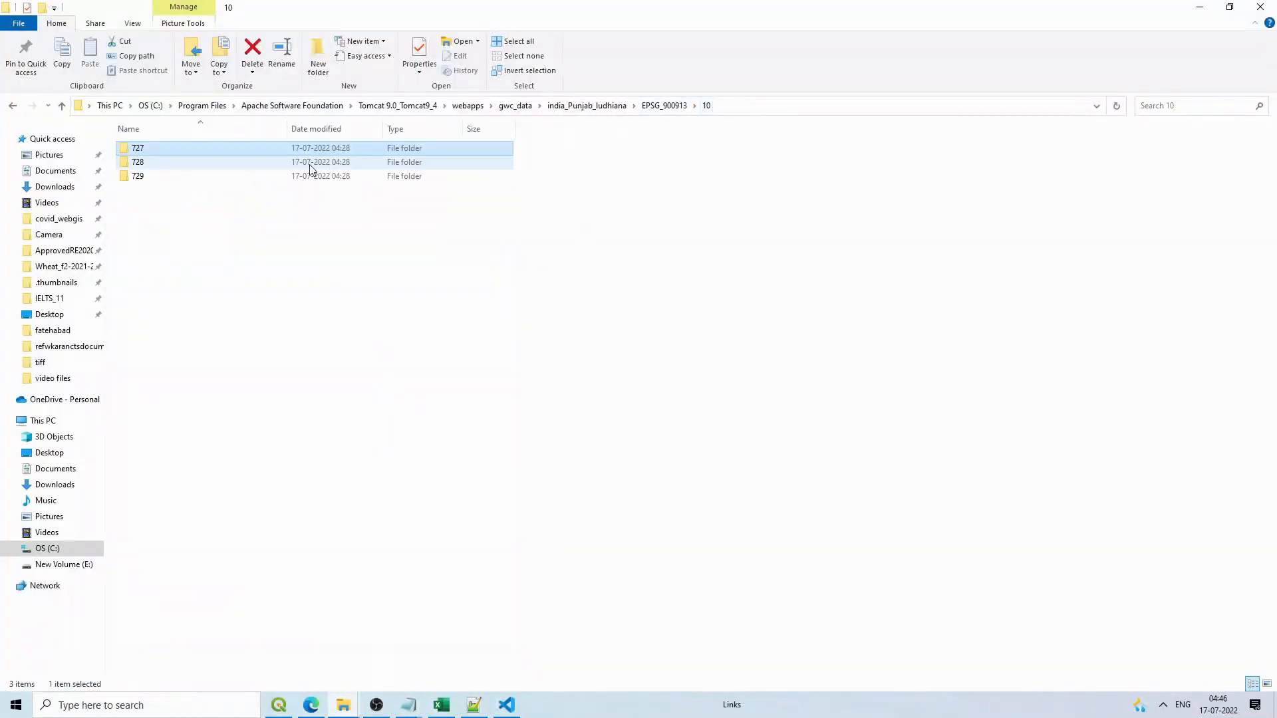
{"action": "left_click", "coordinate": [652, 107]}
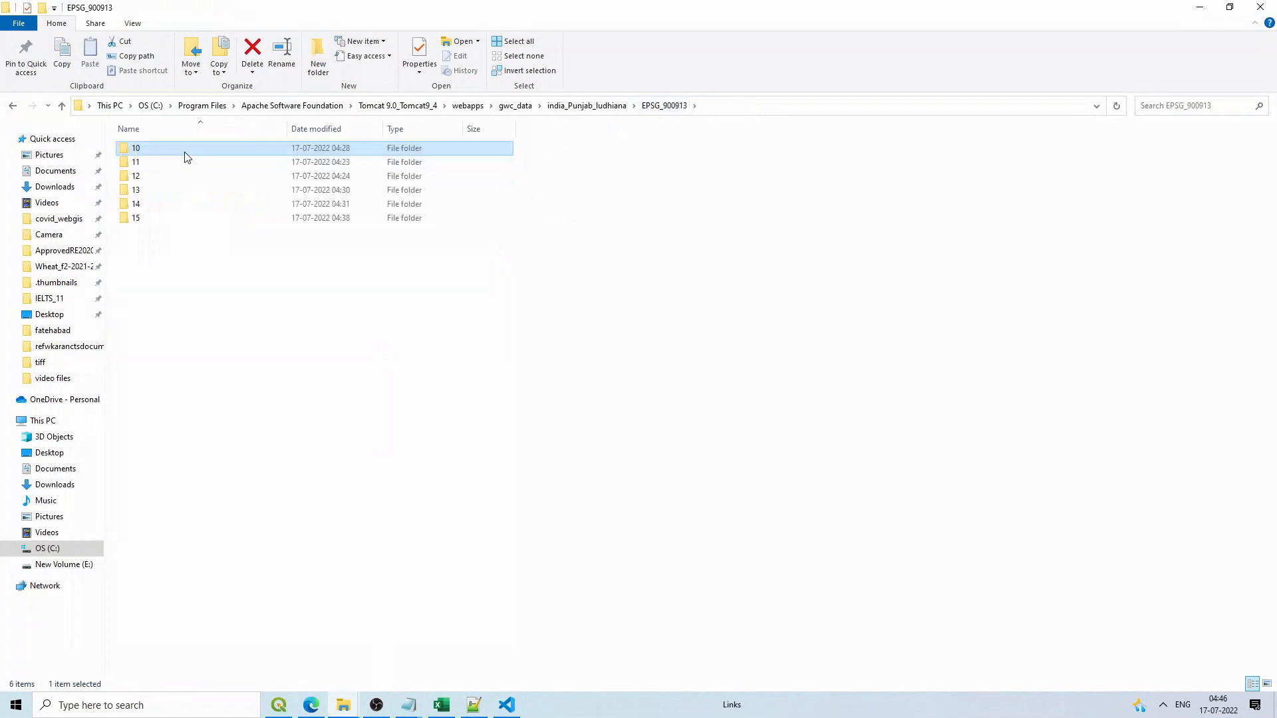
{"action": "double_click", "coordinate": [158, 222]}
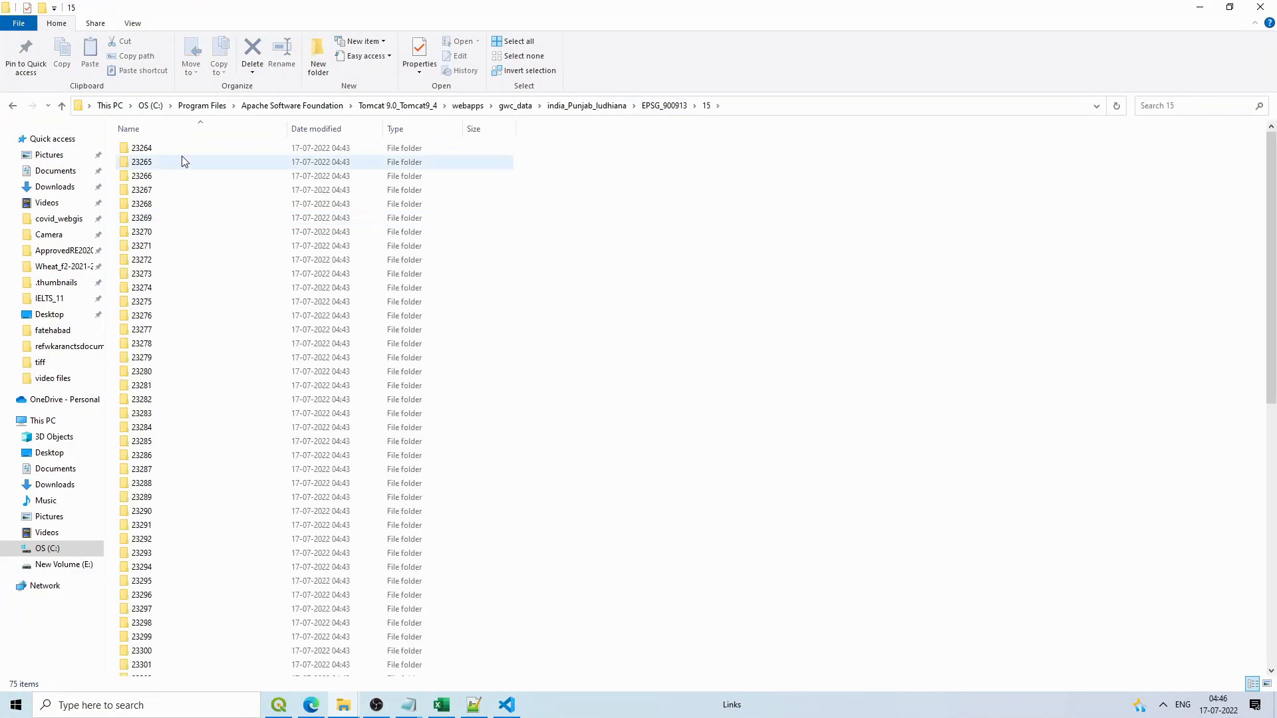
{"action": "scroll", "coordinate": [251, 382], "scroll_direction": "down", "scroll_amount": 5}
{"action": "double_click", "coordinate": [199, 379]}
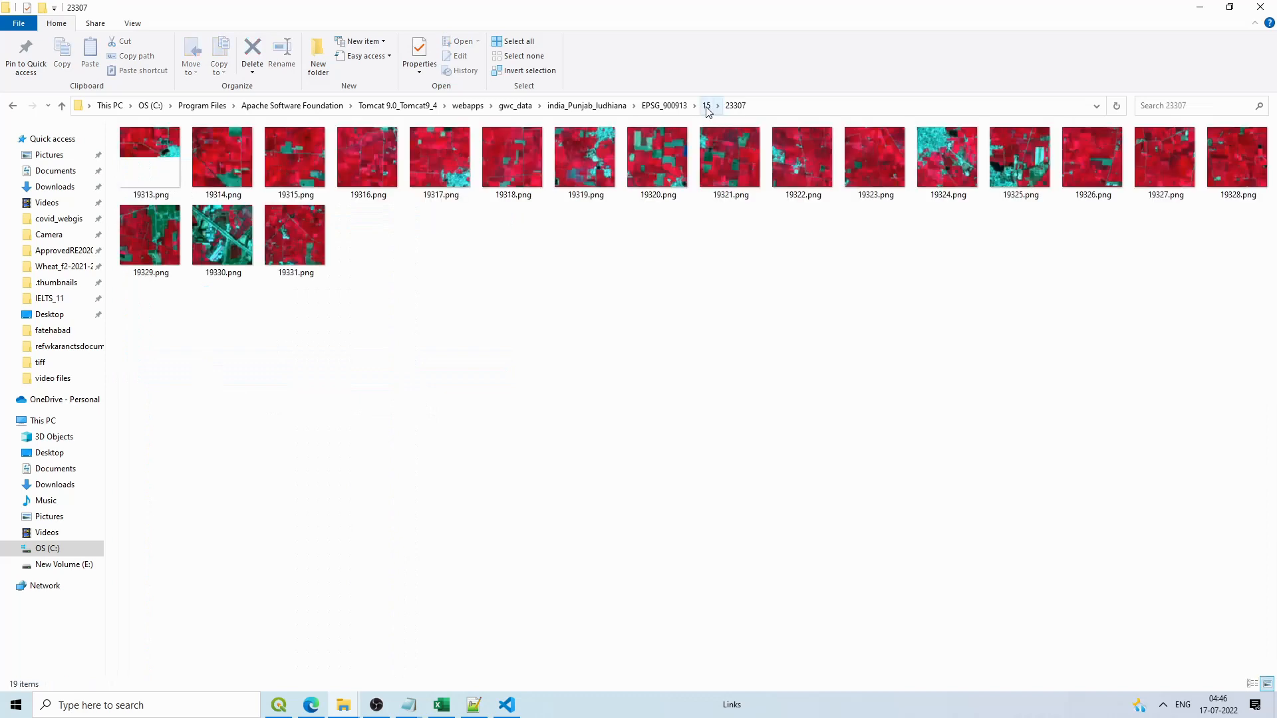
{"action": "left_click", "coordinate": [663, 106]}
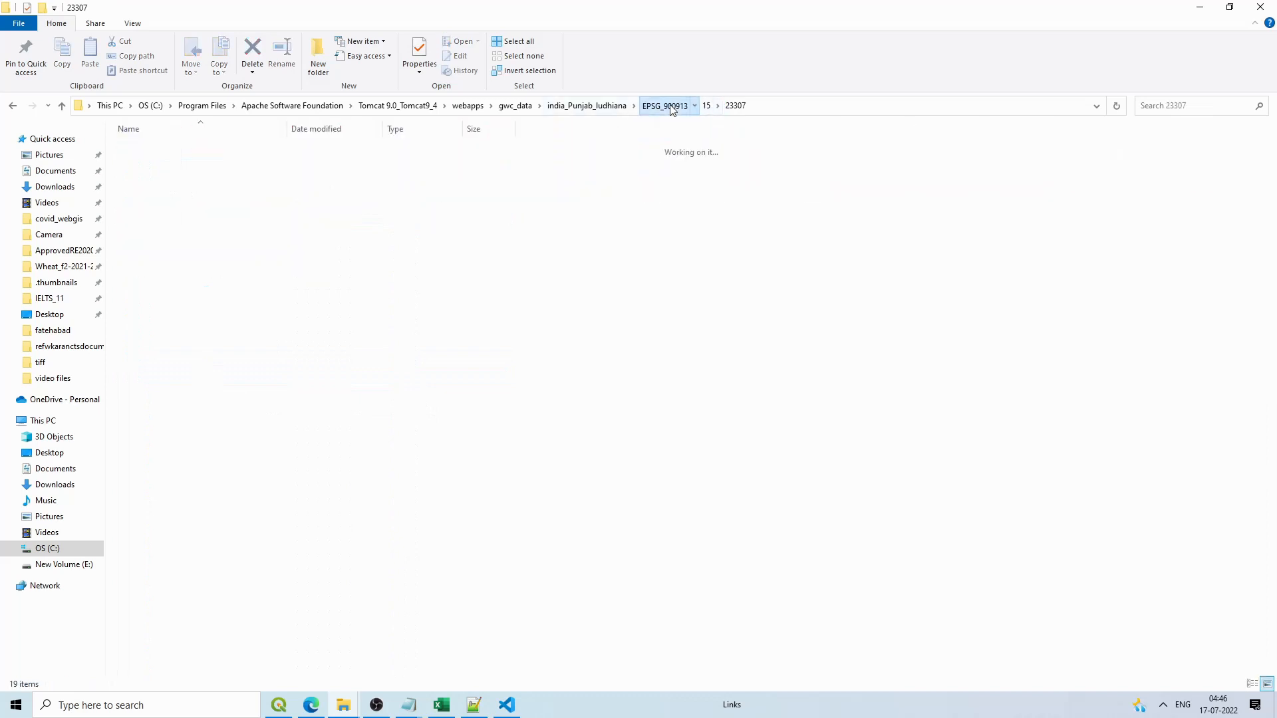
{"action": "left_click", "coordinate": [611, 106]}
{"action": "left_click", "coordinate": [325, 706]}
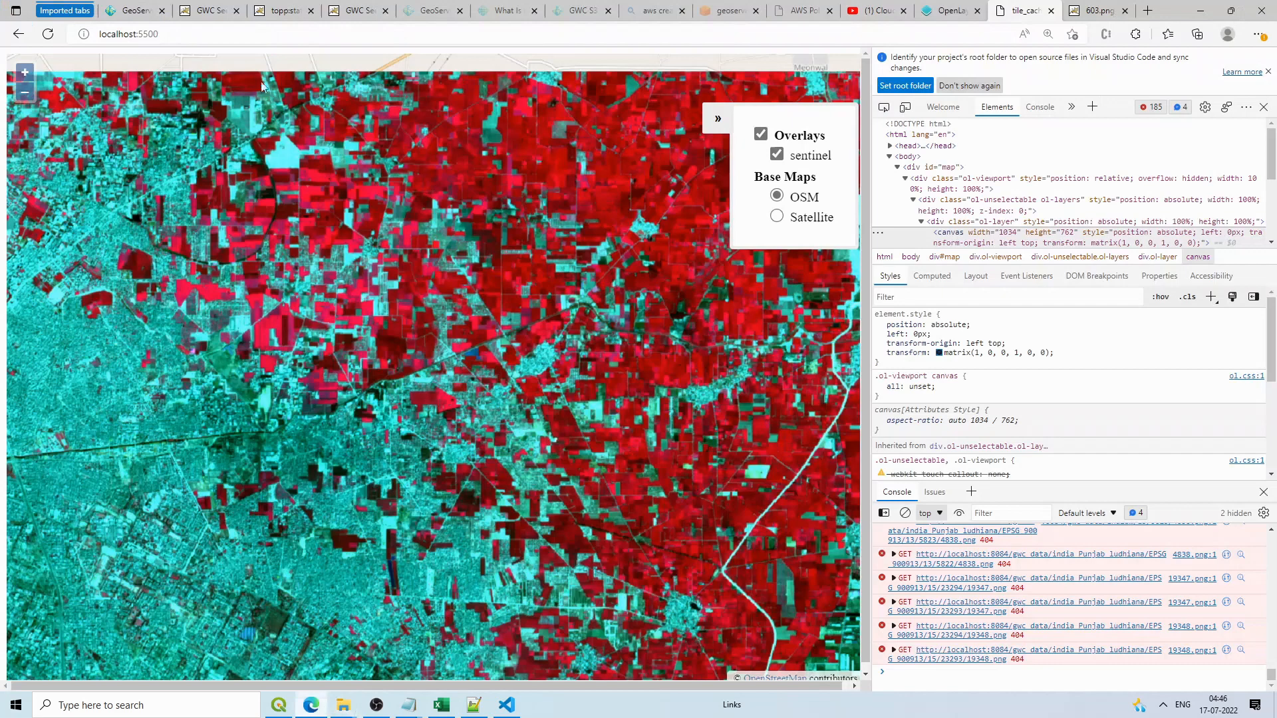
{"action": "left_click", "coordinate": [212, 10]}
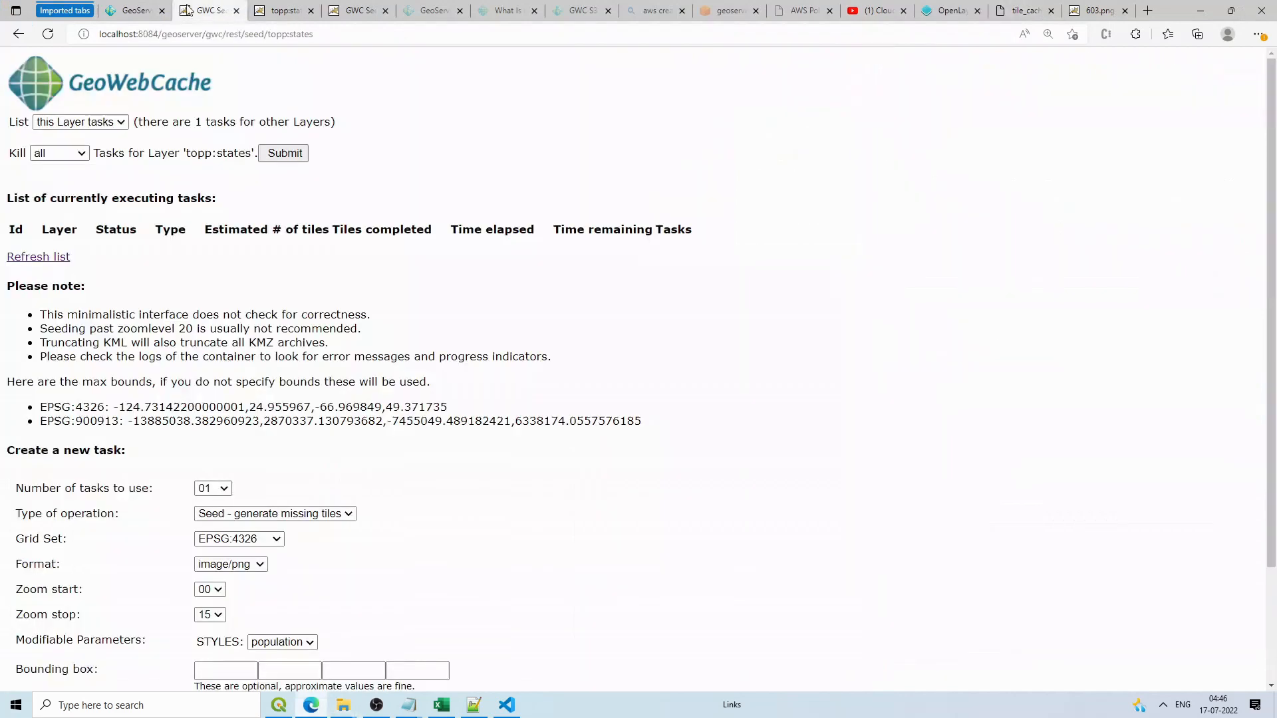
{"action": "left_click", "coordinate": [333, 8]}
{"action": "left_click", "coordinate": [66, 286]}
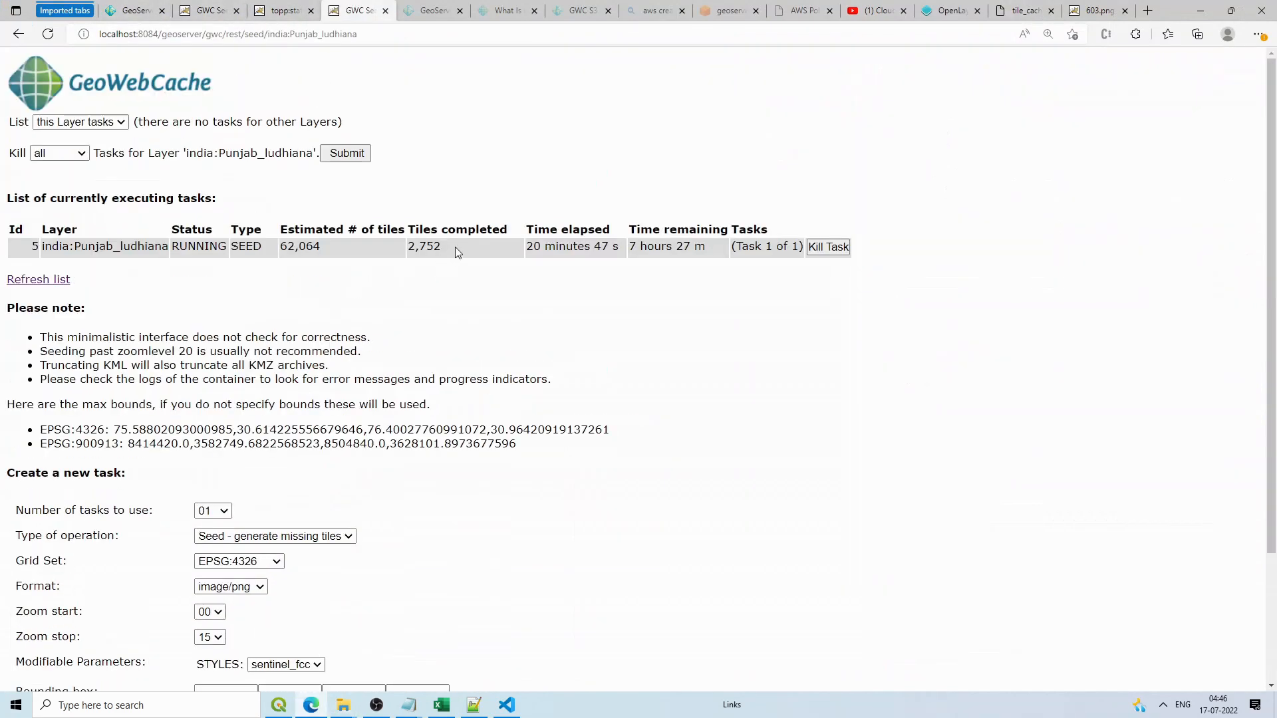
{"action": "left_click_drag", "start_coordinate": [336, 248], "coordinate": [290, 244]}
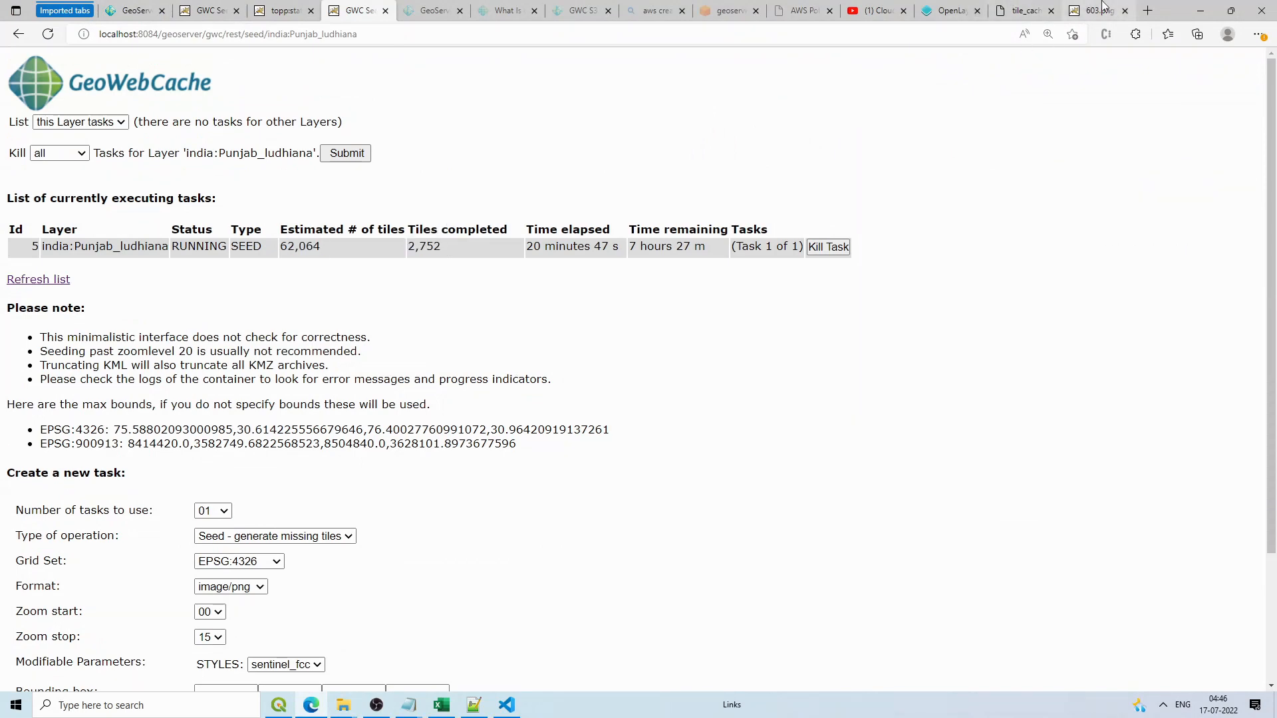
{"action": "left_click", "coordinate": [1101, 8]}
{"action": "left_click", "coordinate": [1023, 10]}
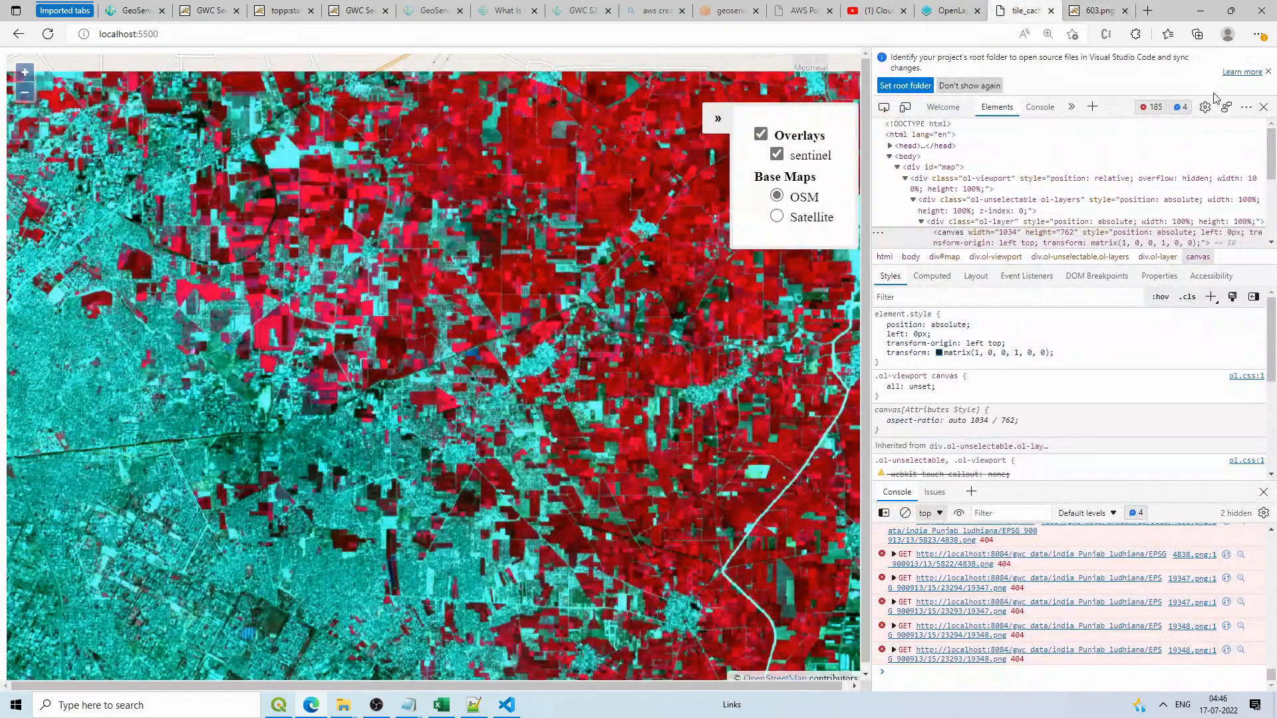
Step: Close the developer tools so the map fills the window, and zoom it in and out
{"action": "left_click", "coordinate": [1263, 107]}
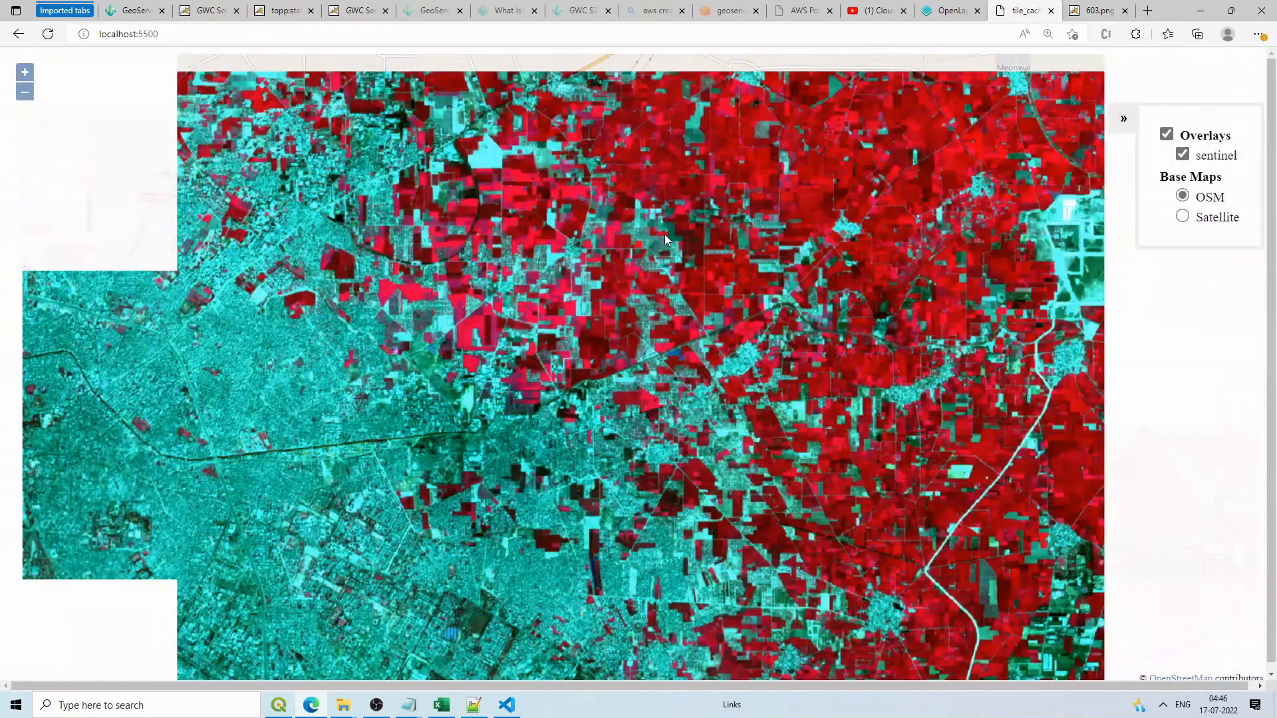
{"action": "scroll", "coordinate": [661, 243], "scroll_direction": "down", "scroll_amount": 2}
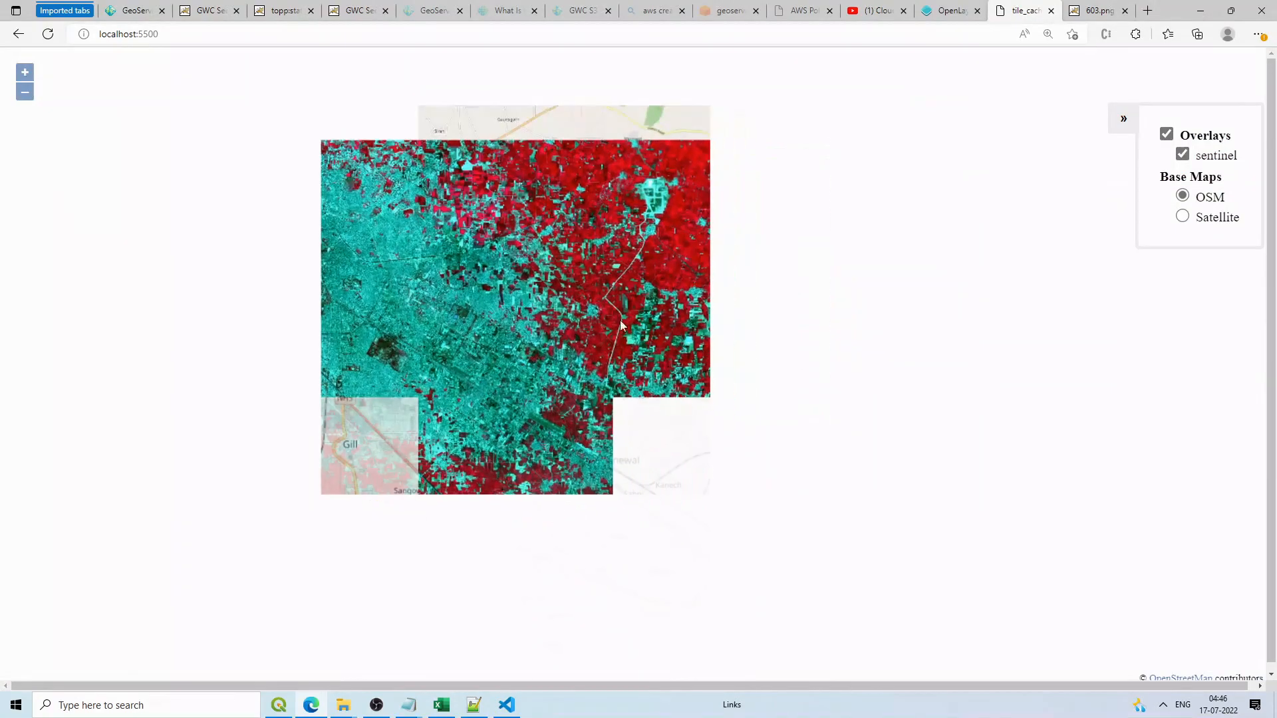
{"action": "scroll", "coordinate": [637, 342], "scroll_direction": "up", "scroll_amount": 3}
{"action": "scroll", "coordinate": [637, 341], "scroll_direction": "down", "scroll_amount": 2}
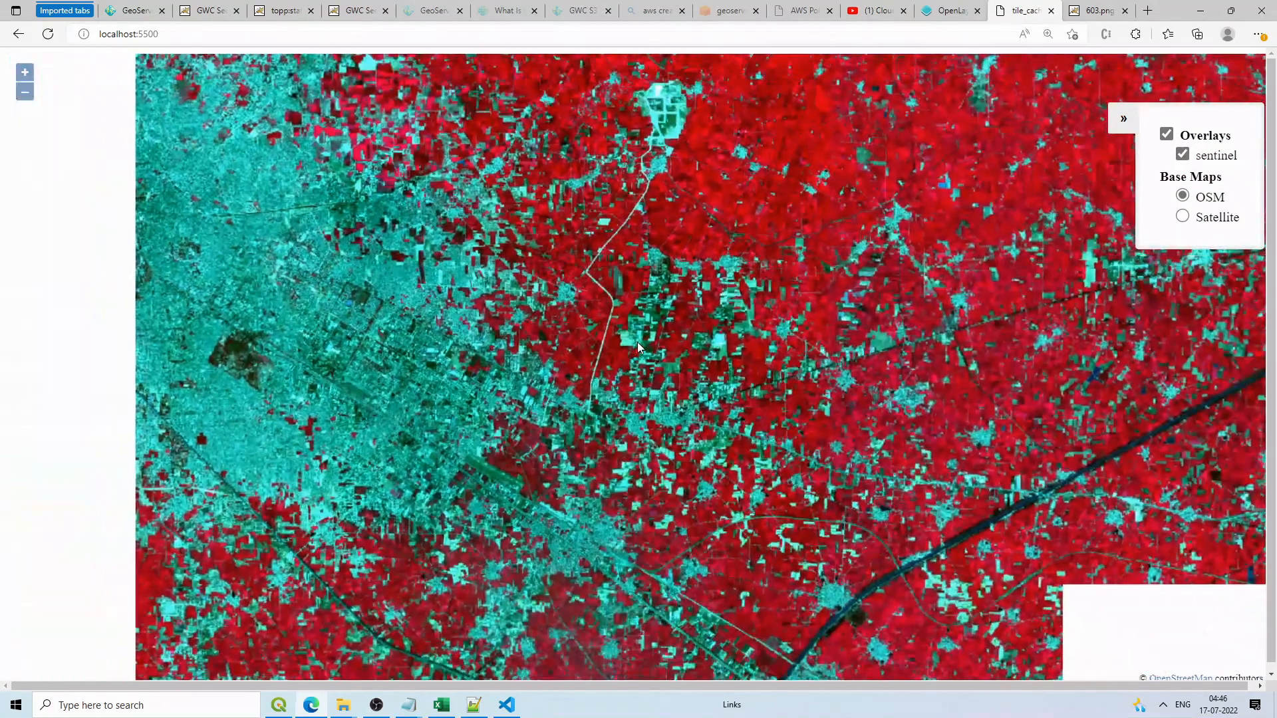
{"action": "scroll", "coordinate": [637, 341], "scroll_direction": "up", "scroll_amount": 1}
{"action": "scroll", "coordinate": [637, 342], "scroll_direction": "down", "scroll_amount": 1}
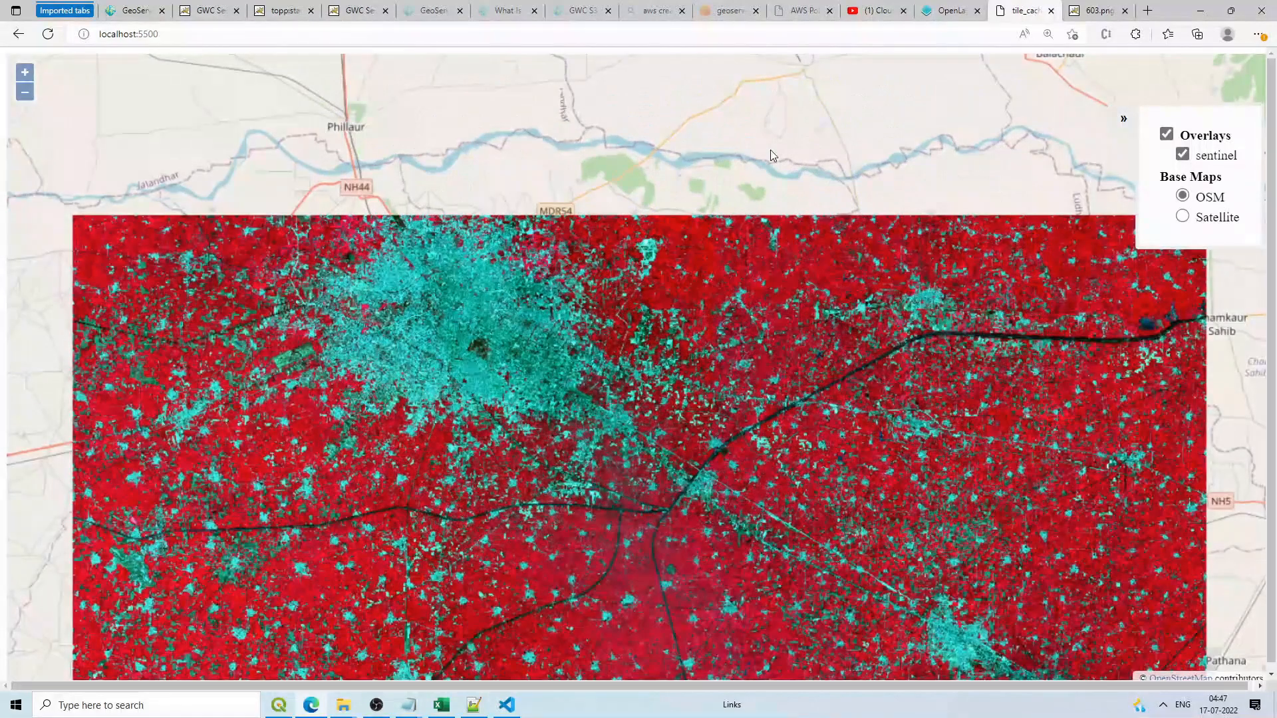
Step: Review the sentinel layer code on lines 60 to 70 of index.js
{"action": "left_click", "coordinate": [507, 705]}
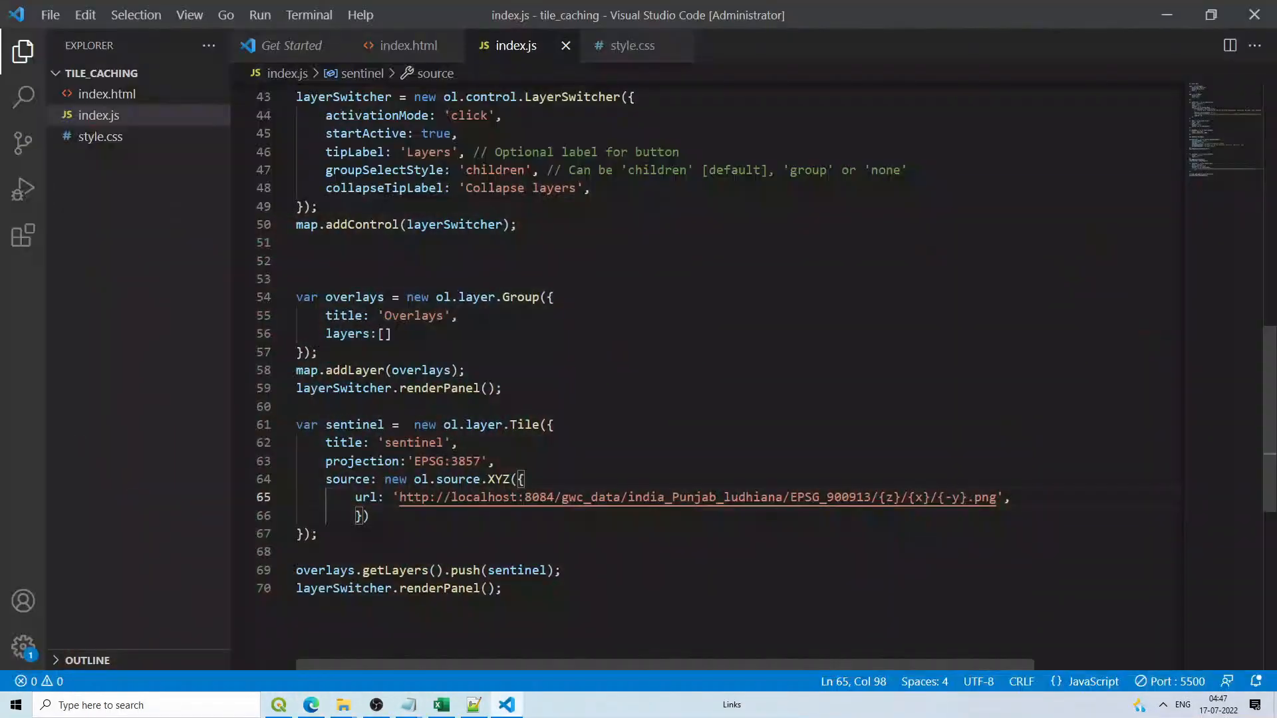
{"action": "left_click_drag", "start_coordinate": [513, 598], "coordinate": [298, 405]}
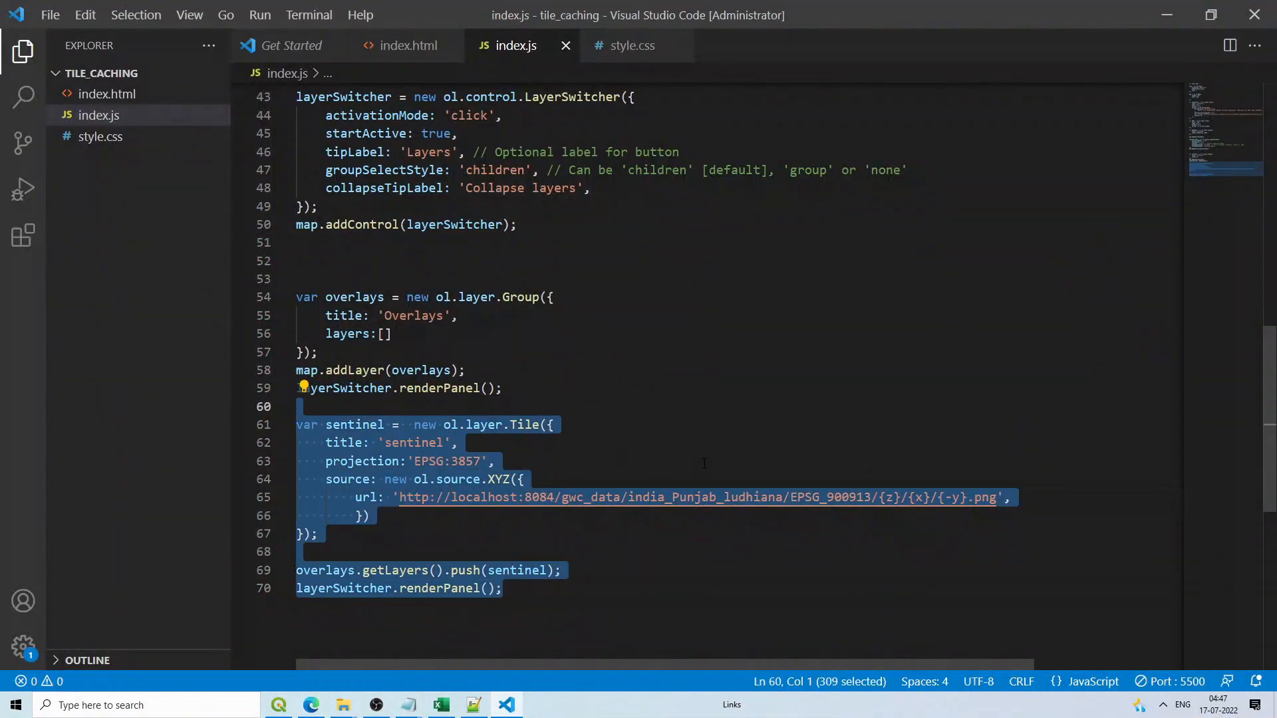
{"action": "left_click", "coordinate": [704, 463]}
{"action": "left_click", "coordinate": [1170, 8]}
Step: Zoom and pan the map into detailed cached Ludhiana field imagery over OSM
{"action": "scroll", "coordinate": [731, 300], "scroll_direction": "up", "scroll_amount": 2}
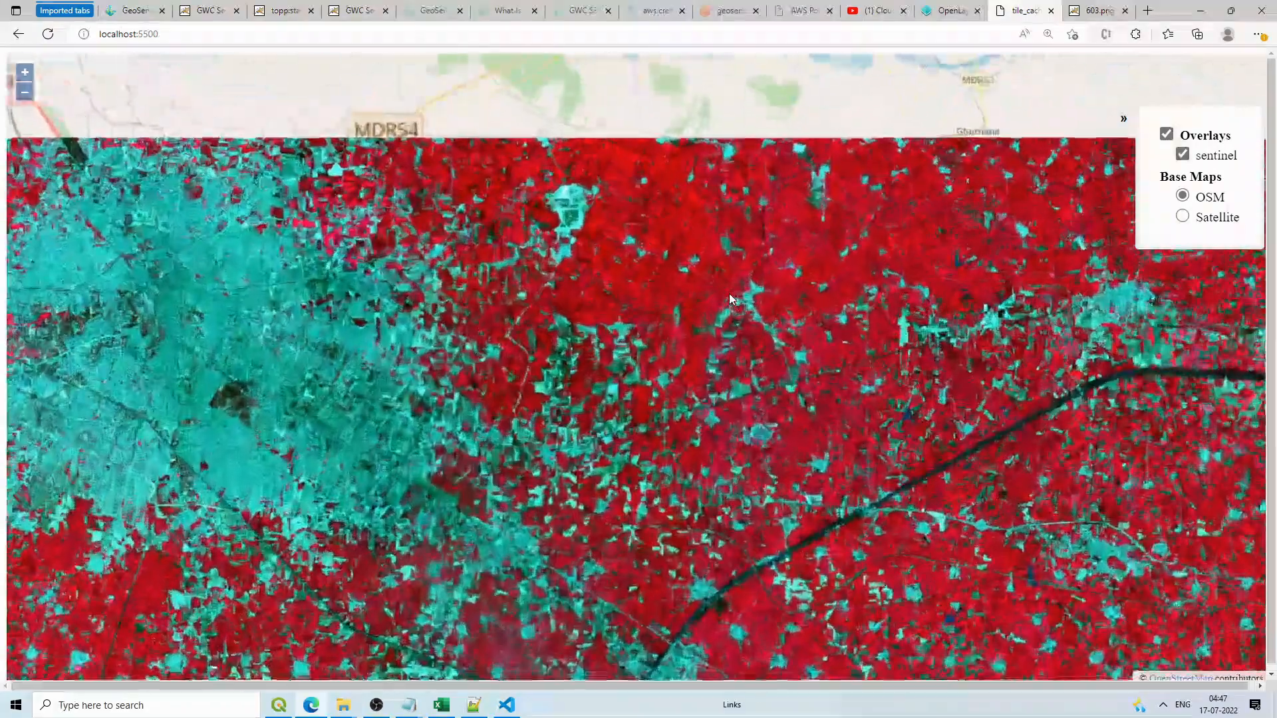
{"action": "scroll", "coordinate": [730, 300], "scroll_direction": "up", "scroll_amount": 1}
{"action": "scroll", "coordinate": [821, 418], "scroll_direction": "down", "scroll_amount": 3}
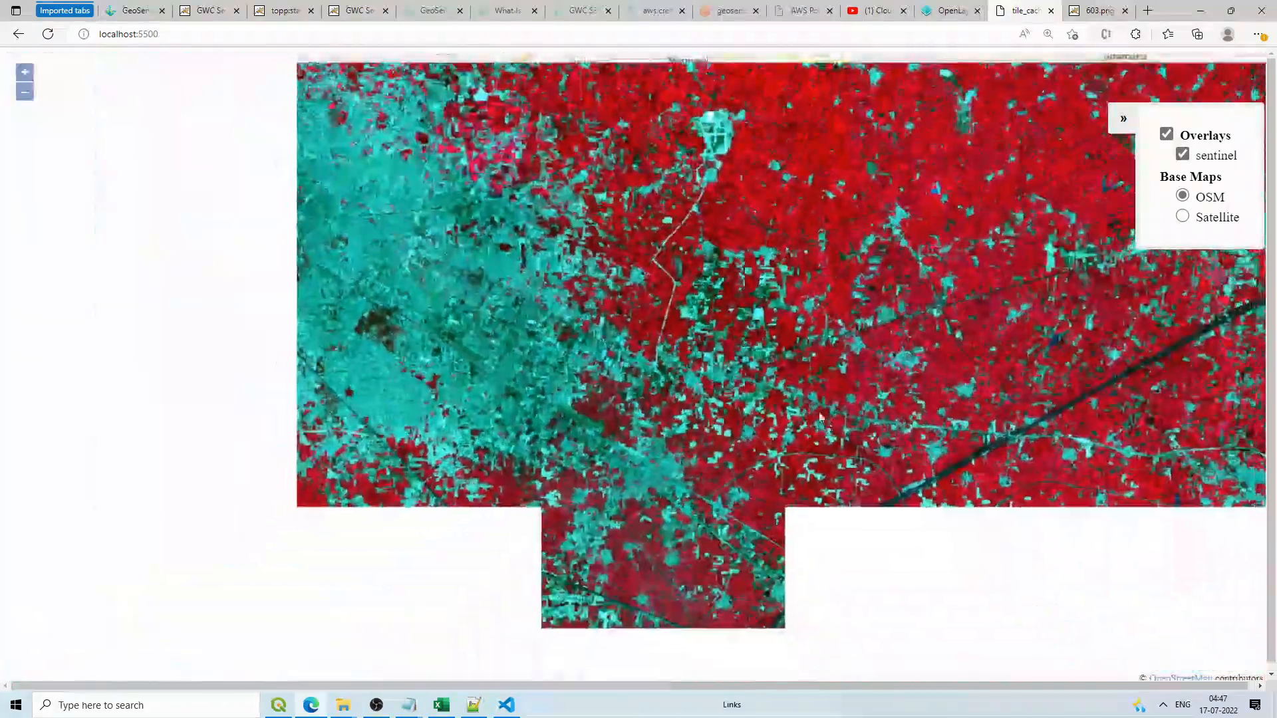
{"action": "scroll", "coordinate": [669, 294], "scroll_direction": "up", "scroll_amount": 4}
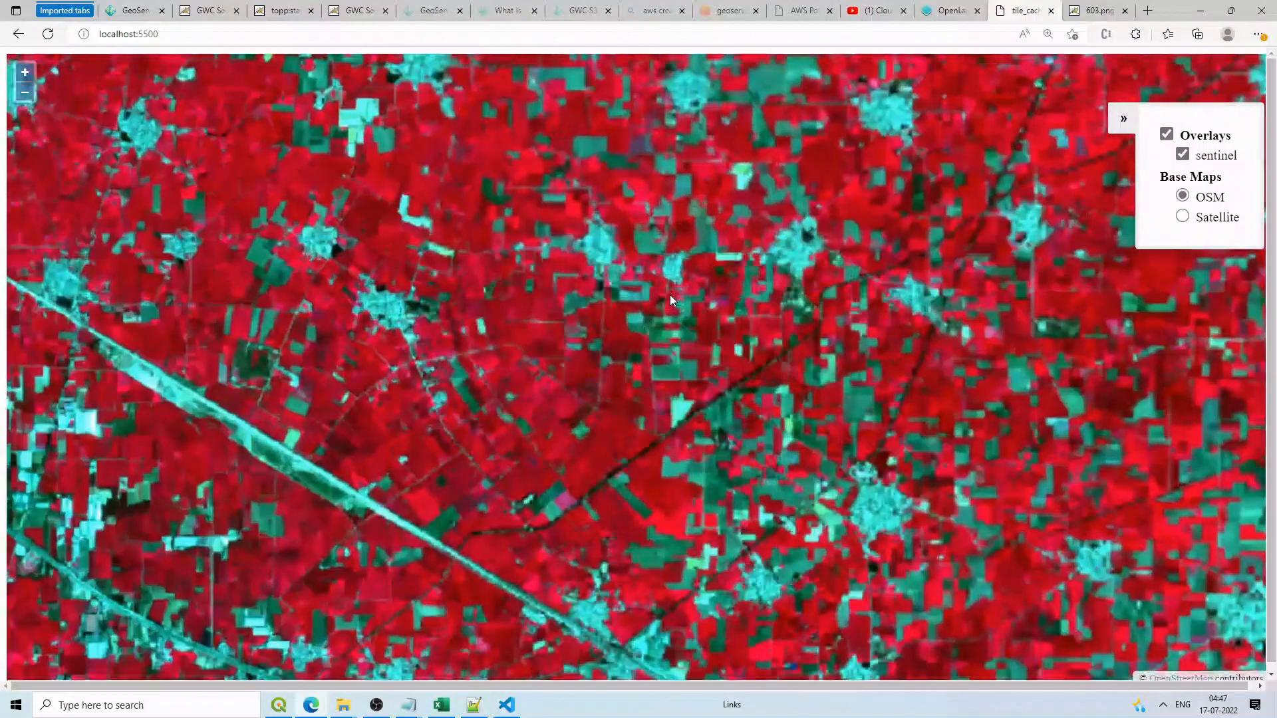
{"action": "scroll", "coordinate": [670, 292], "scroll_direction": "down", "scroll_amount": 3}
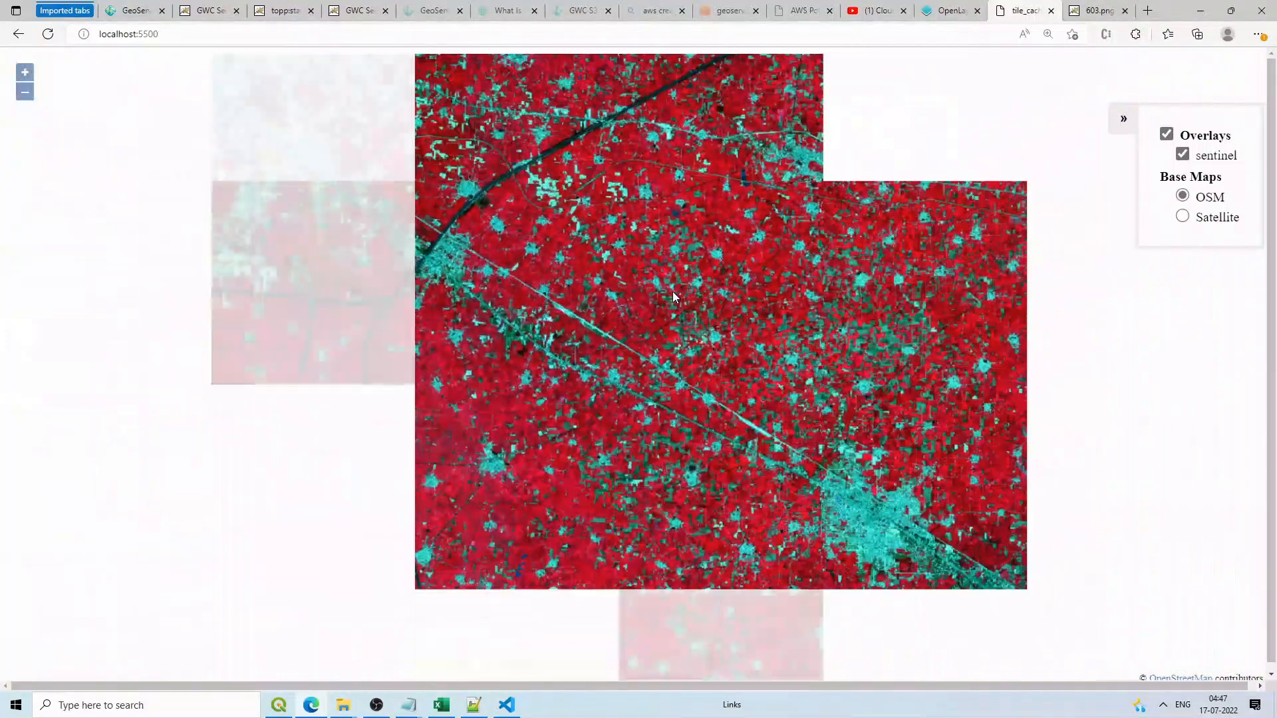
{"action": "scroll", "coordinate": [673, 291], "scroll_direction": "down", "scroll_amount": 1}
{"action": "left_click_drag", "start_coordinate": [451, 139], "coordinate": [516, 288]}
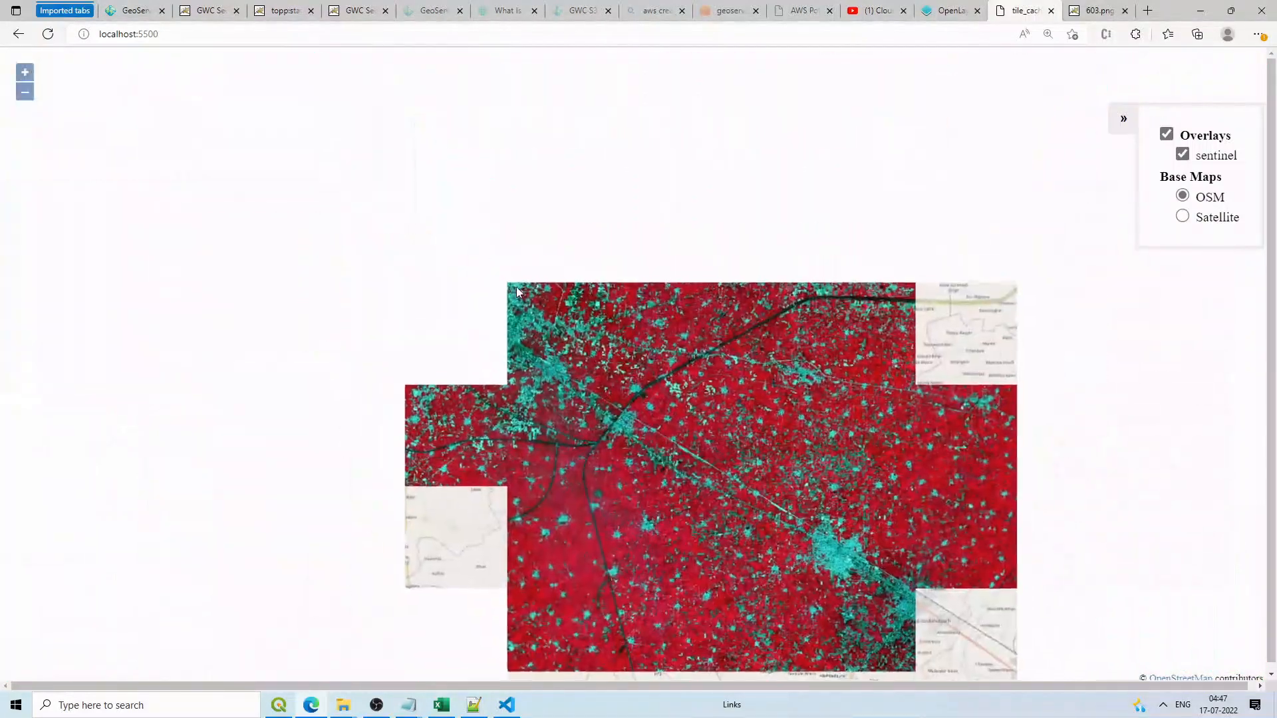
{"action": "scroll", "coordinate": [714, 324], "scroll_direction": "up", "scroll_amount": 1}
{"action": "scroll", "coordinate": [385, 286], "scroll_direction": "down", "scroll_amount": 1}
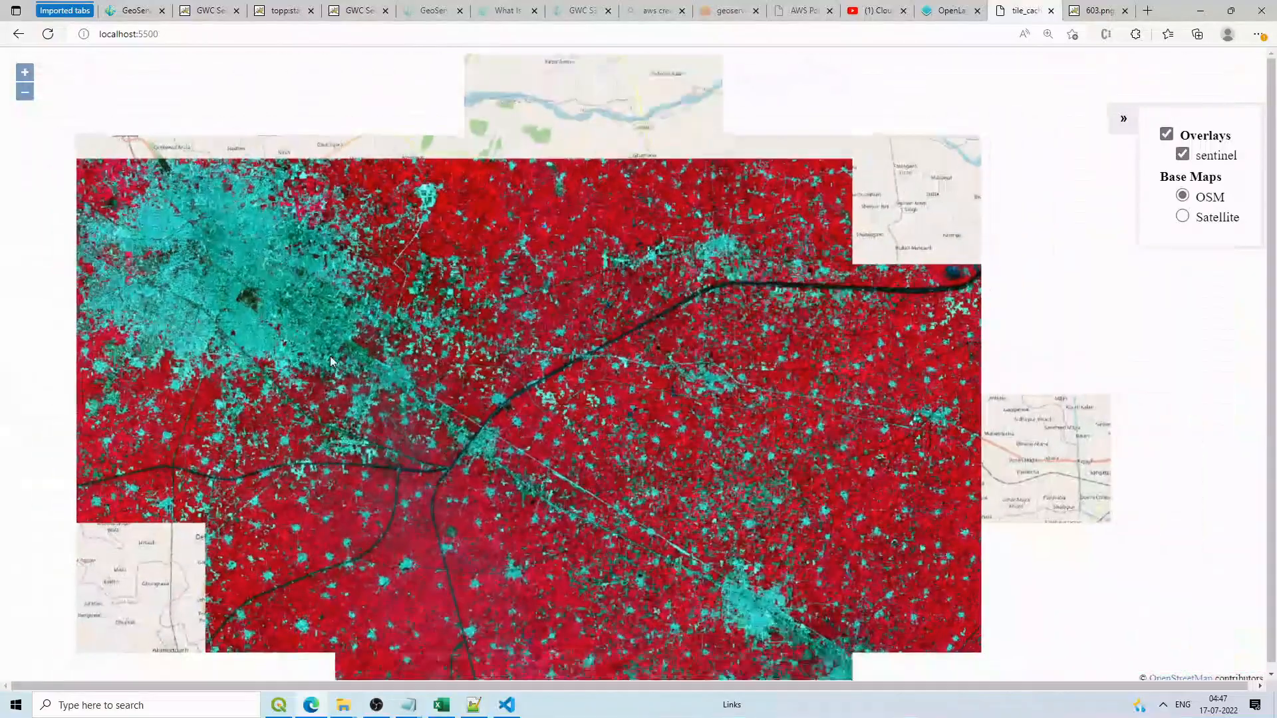
{"action": "scroll", "coordinate": [330, 356], "scroll_direction": "up", "scroll_amount": 4}
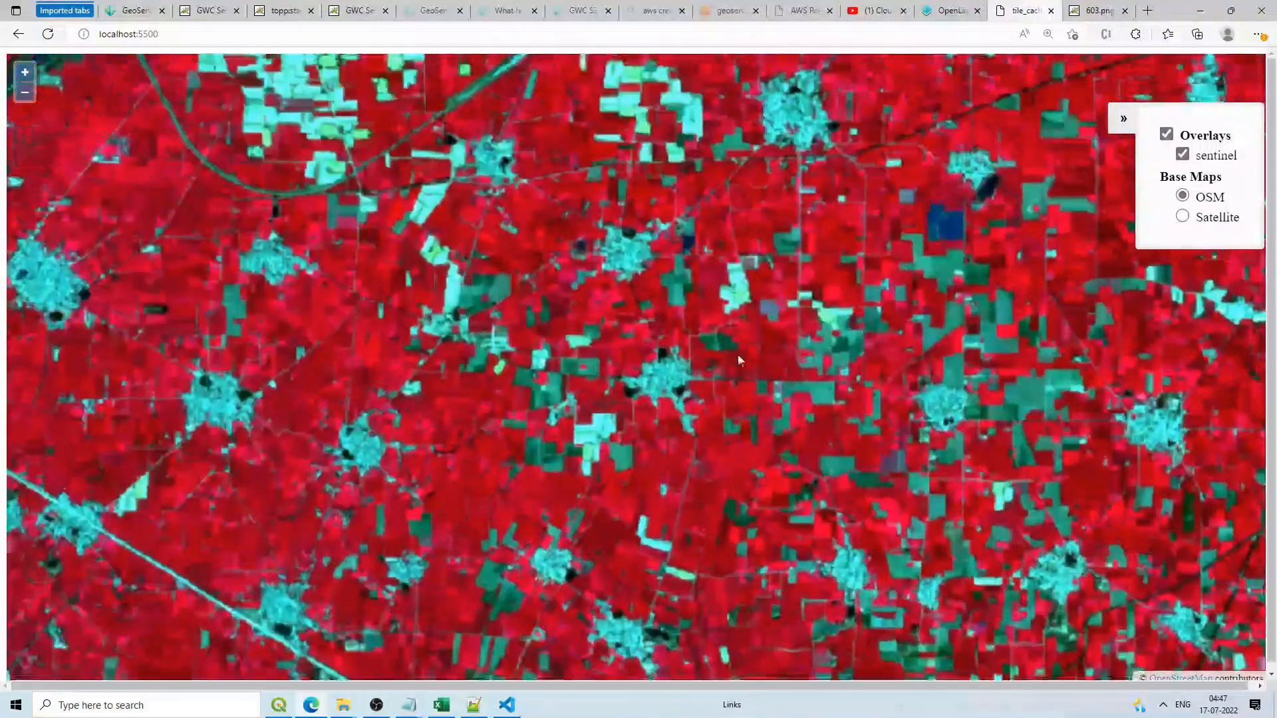
{"action": "scroll", "coordinate": [660, 276], "scroll_direction": "up", "scroll_amount": 1}
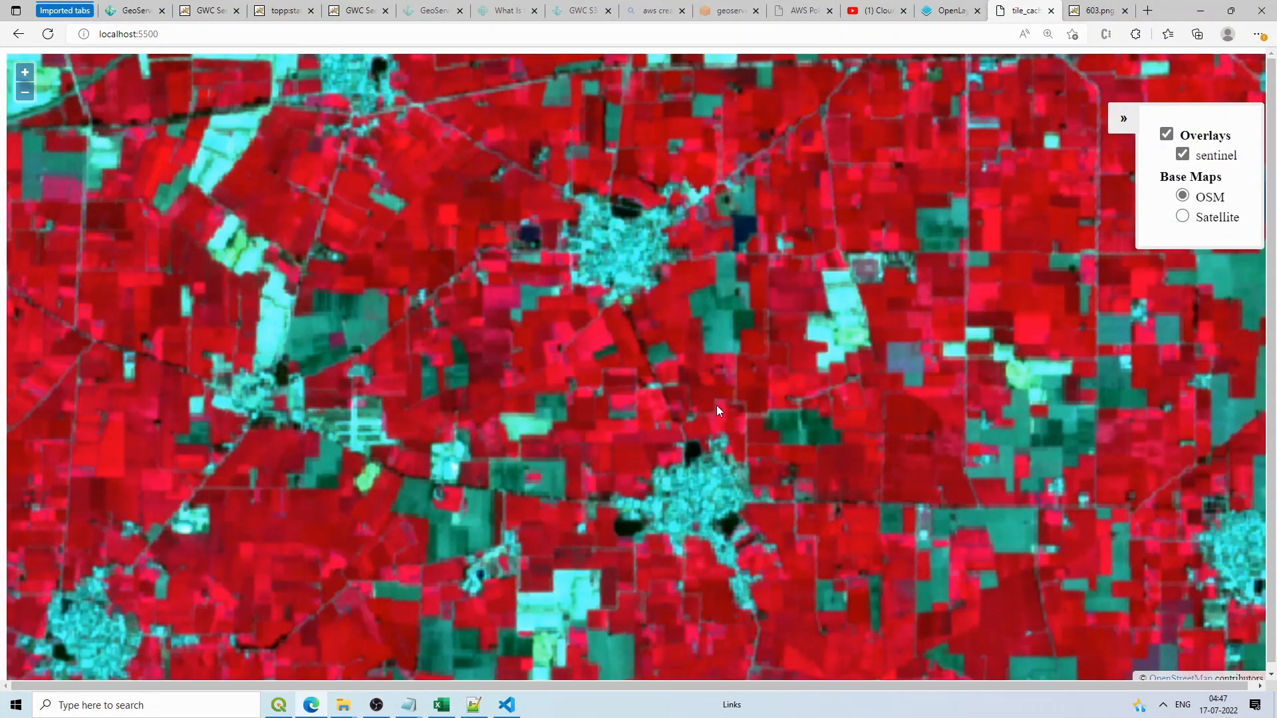
Step: Zoom the map briefly, then switch to the geoserver-2022 S3 console tab
{"action": "scroll", "coordinate": [708, 355], "scroll_direction": "down", "scroll_amount": 2}
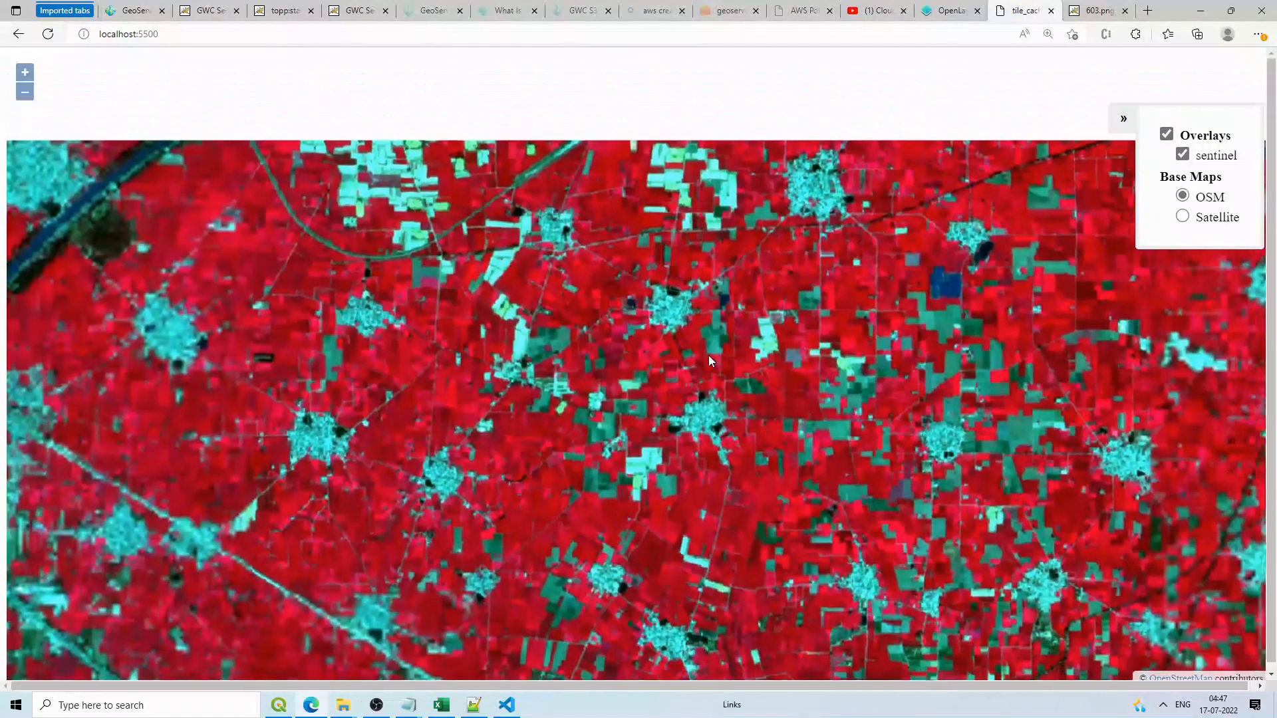
{"action": "scroll", "coordinate": [708, 345], "scroll_direction": "up", "scroll_amount": 2}
{"action": "scroll", "coordinate": [708, 345], "scroll_direction": "up", "scroll_amount": 1}
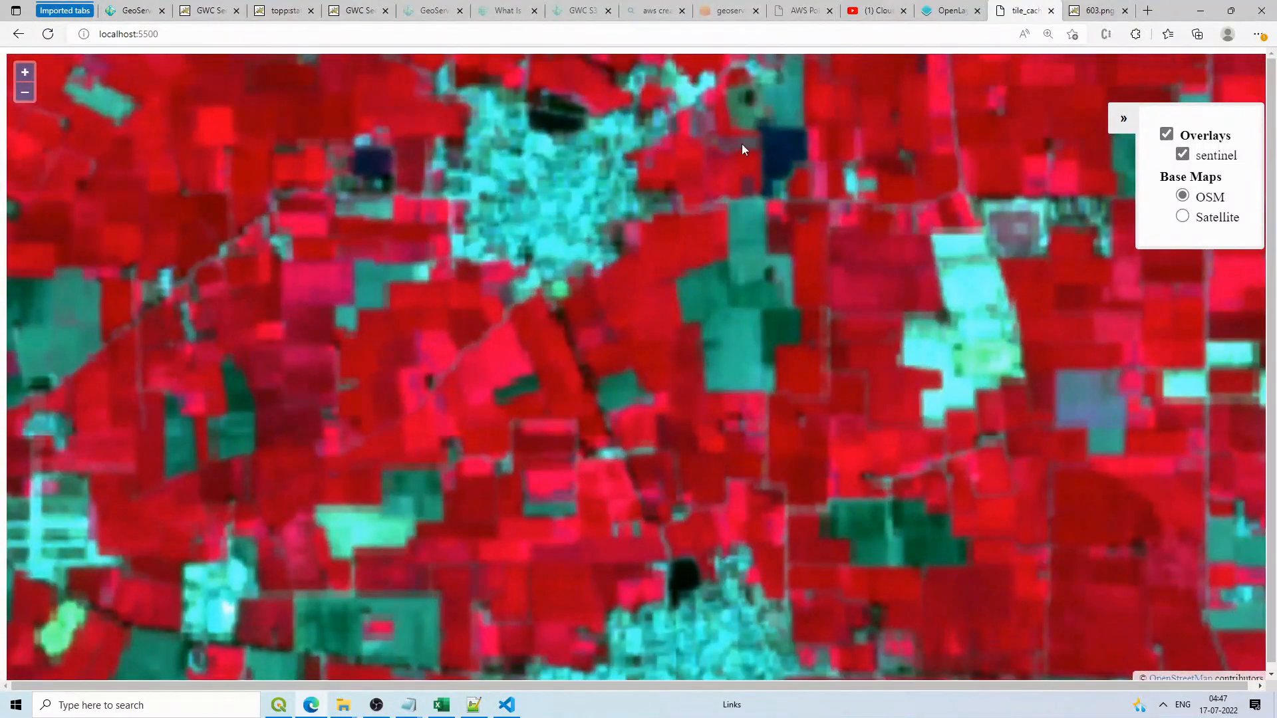
{"action": "scroll", "coordinate": [824, 307], "scroll_direction": "down", "scroll_amount": 3}
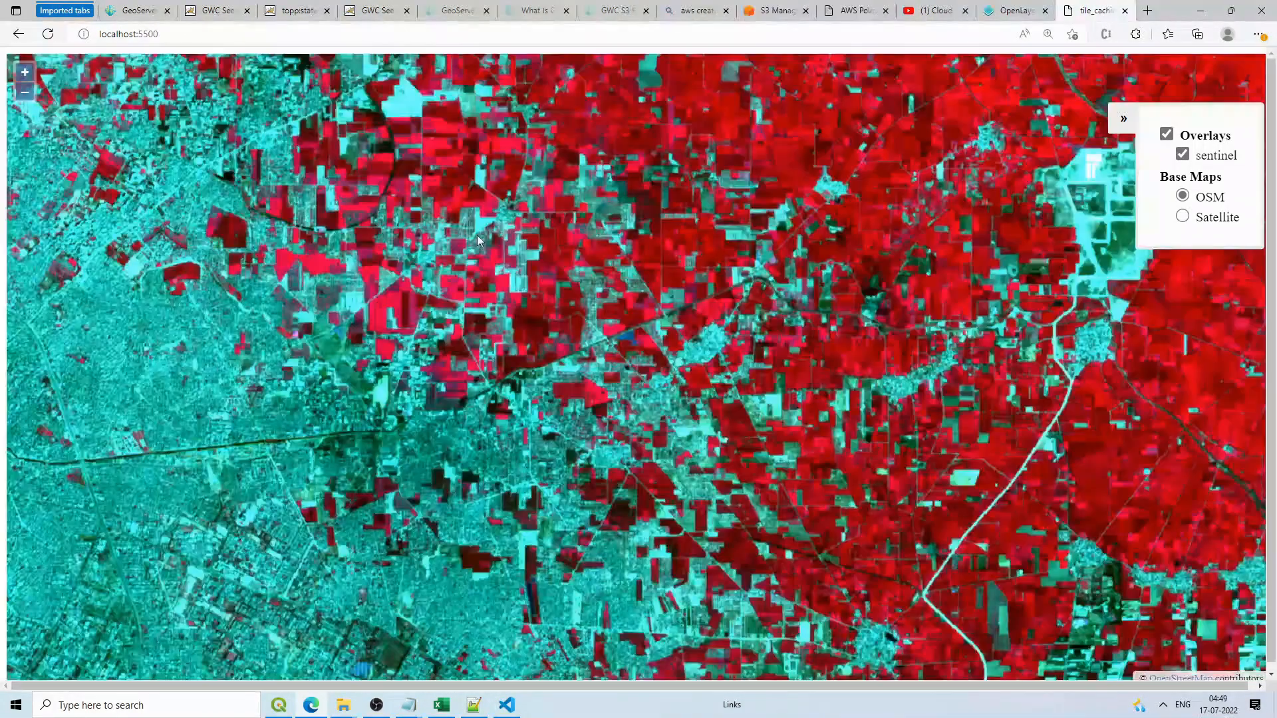
{"action": "scroll", "coordinate": [477, 234], "scroll_direction": "down", "scroll_amount": 3}
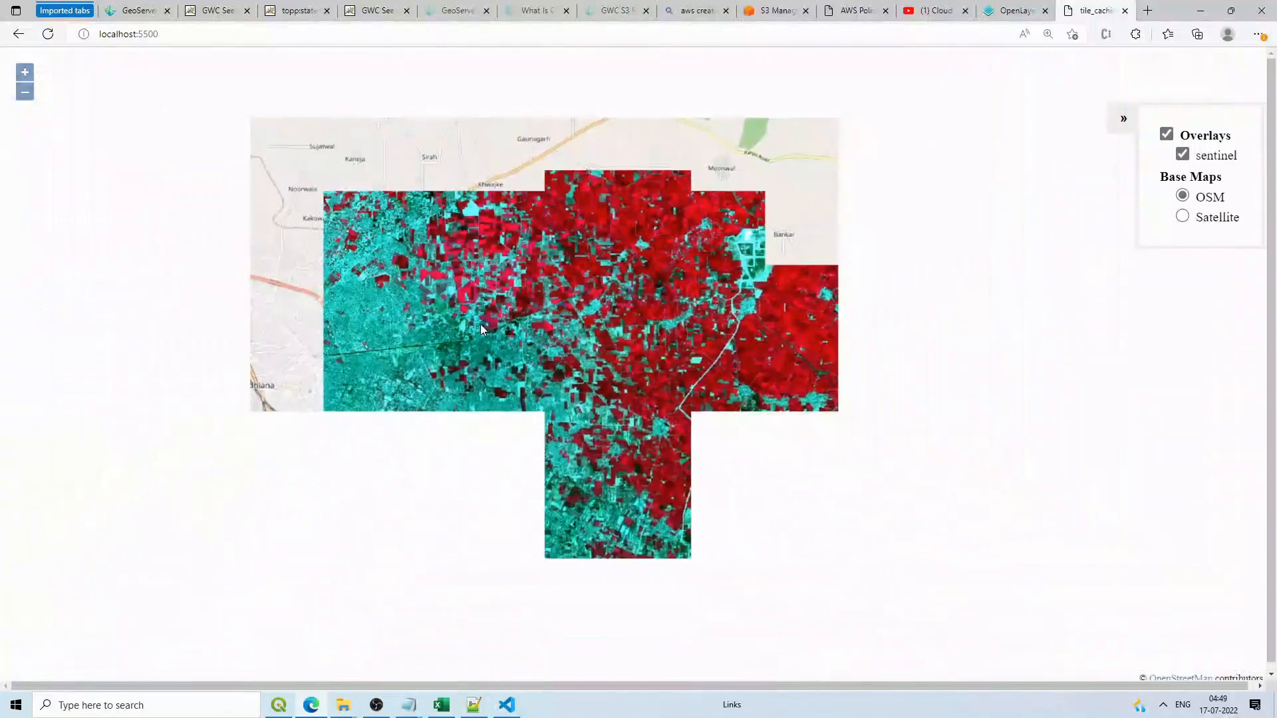
{"action": "scroll", "coordinate": [482, 328], "scroll_direction": "up", "scroll_amount": 3}
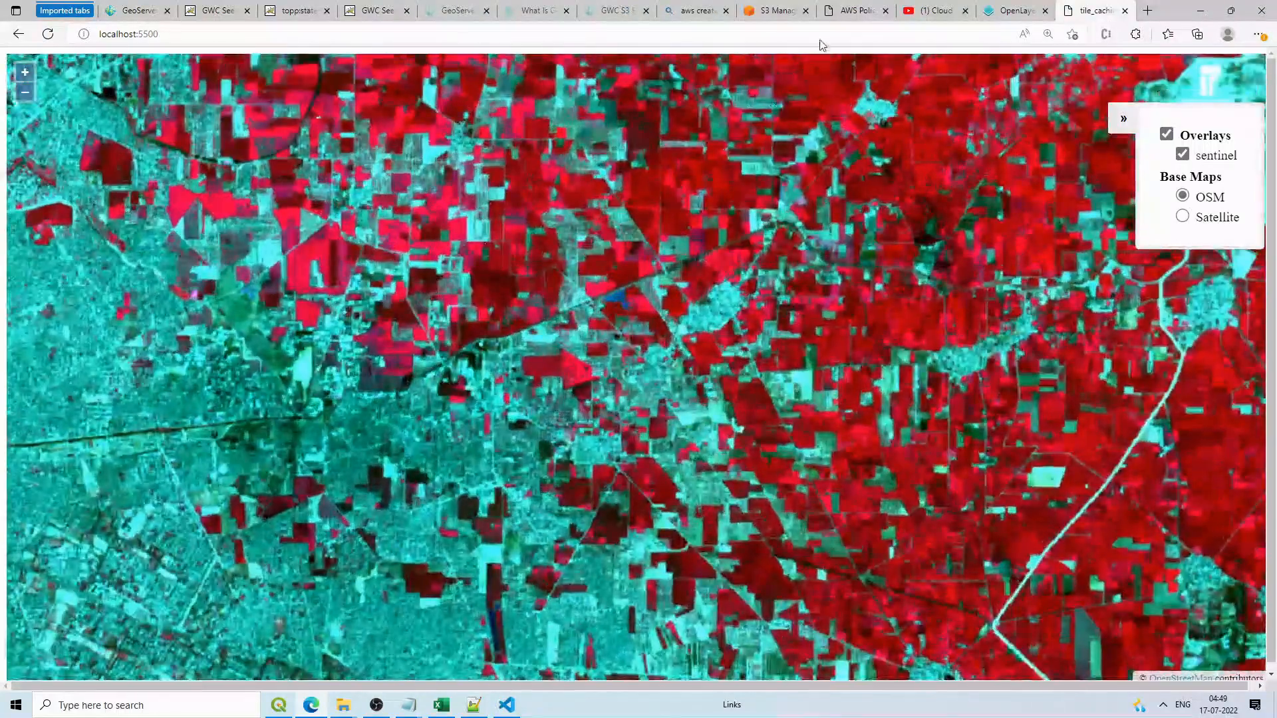
{"action": "left_click", "coordinate": [846, 9]}
{"action": "left_click", "coordinate": [778, 10]}
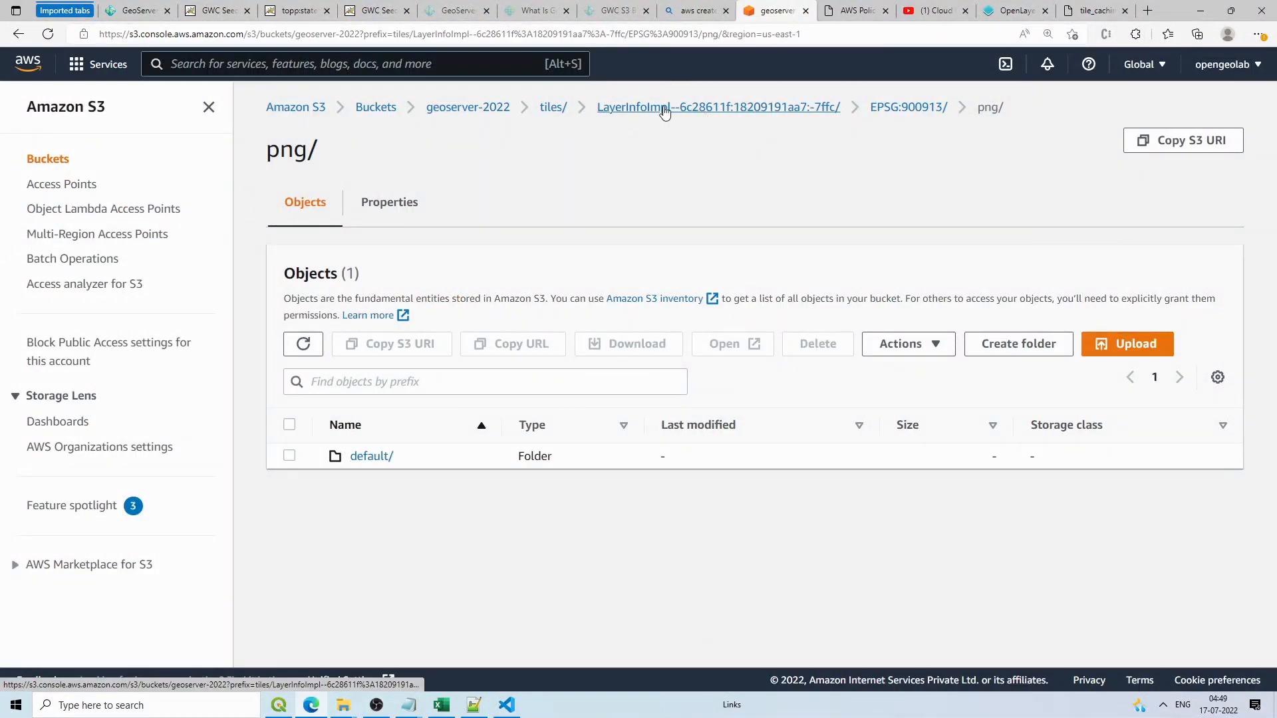
Step: Browse tiles/ > LayerInfoImpl > EPSG:900913 > png > default to view the zoom-level folders
{"action": "left_click", "coordinate": [553, 107]}
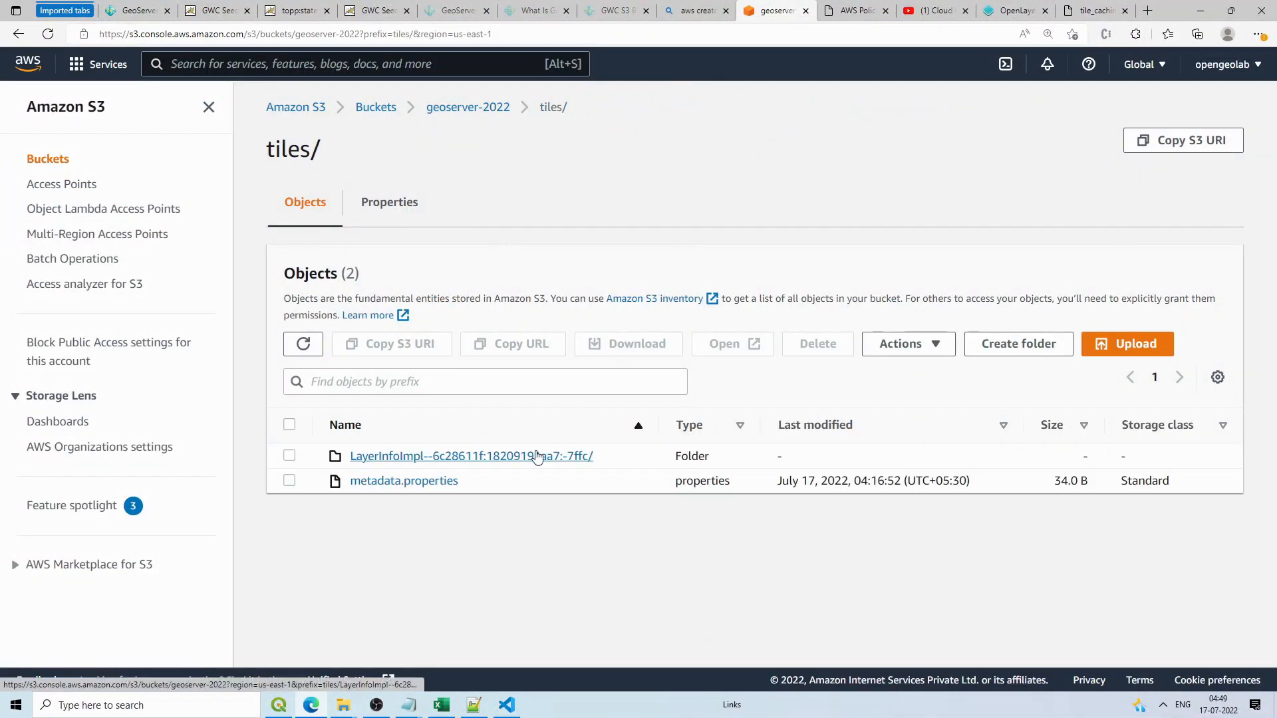
{"action": "left_click", "coordinate": [484, 456]}
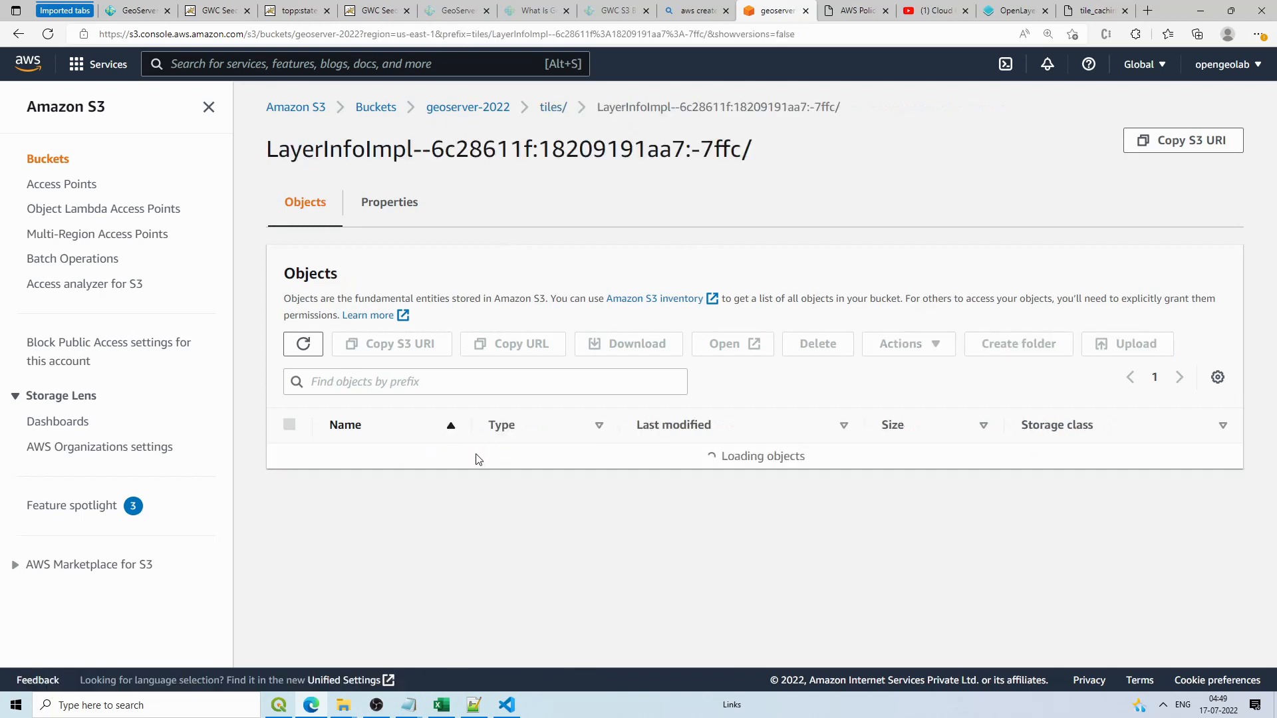
{"action": "left_click", "coordinate": [386, 456]}
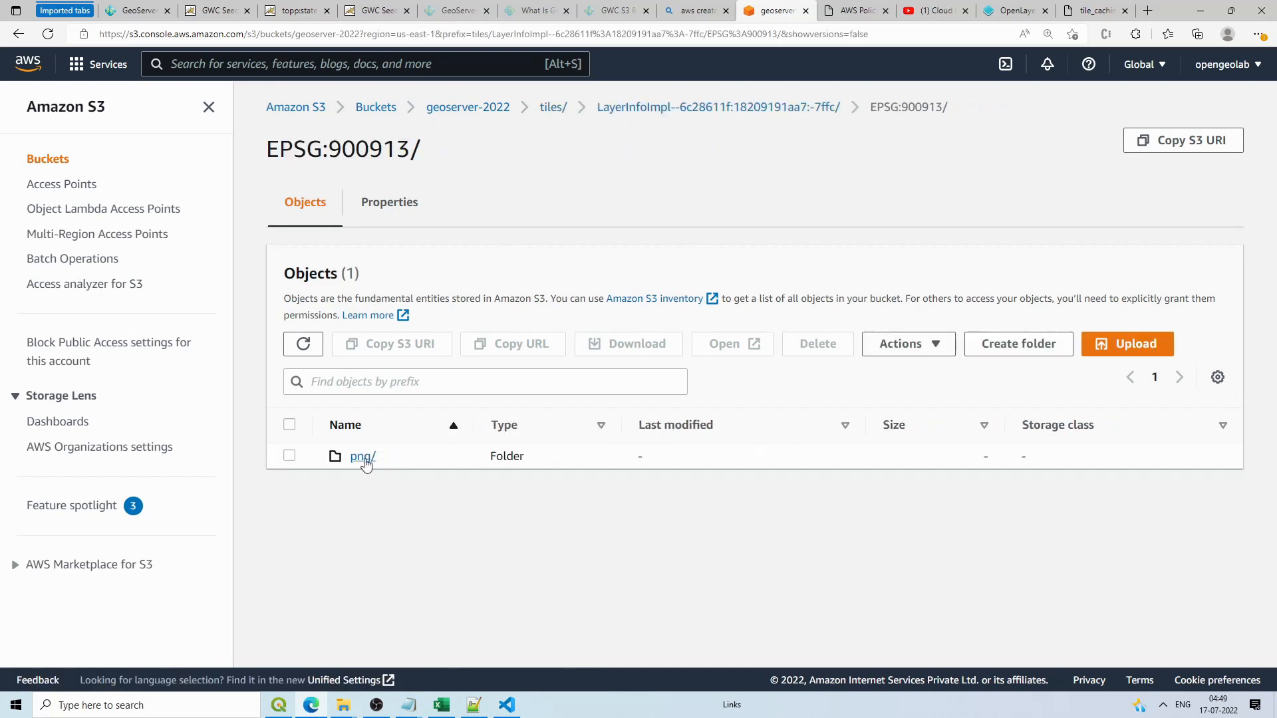
{"action": "left_click", "coordinate": [364, 463]}
{"action": "left_click", "coordinate": [369, 458]}
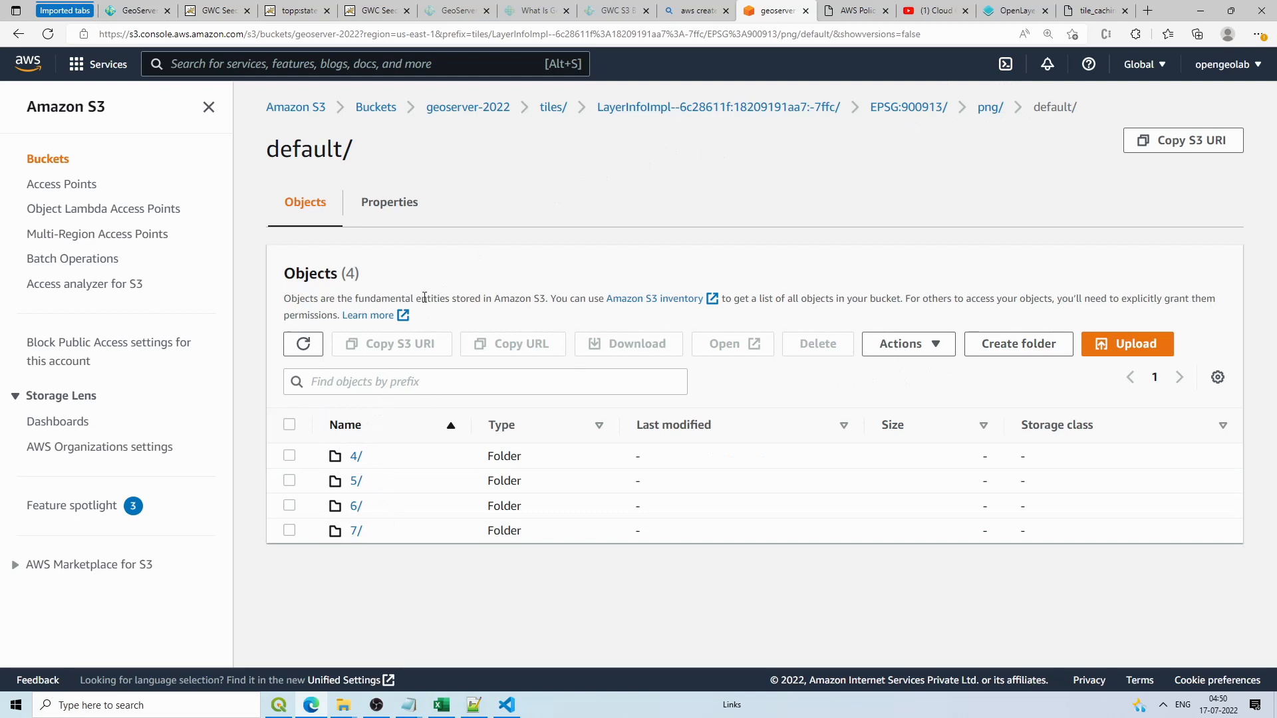
Step: Copy the png/default/ folder's URL and place the cursor on empty line 68 of index.js
{"action": "left_click", "coordinate": [1000, 114]}
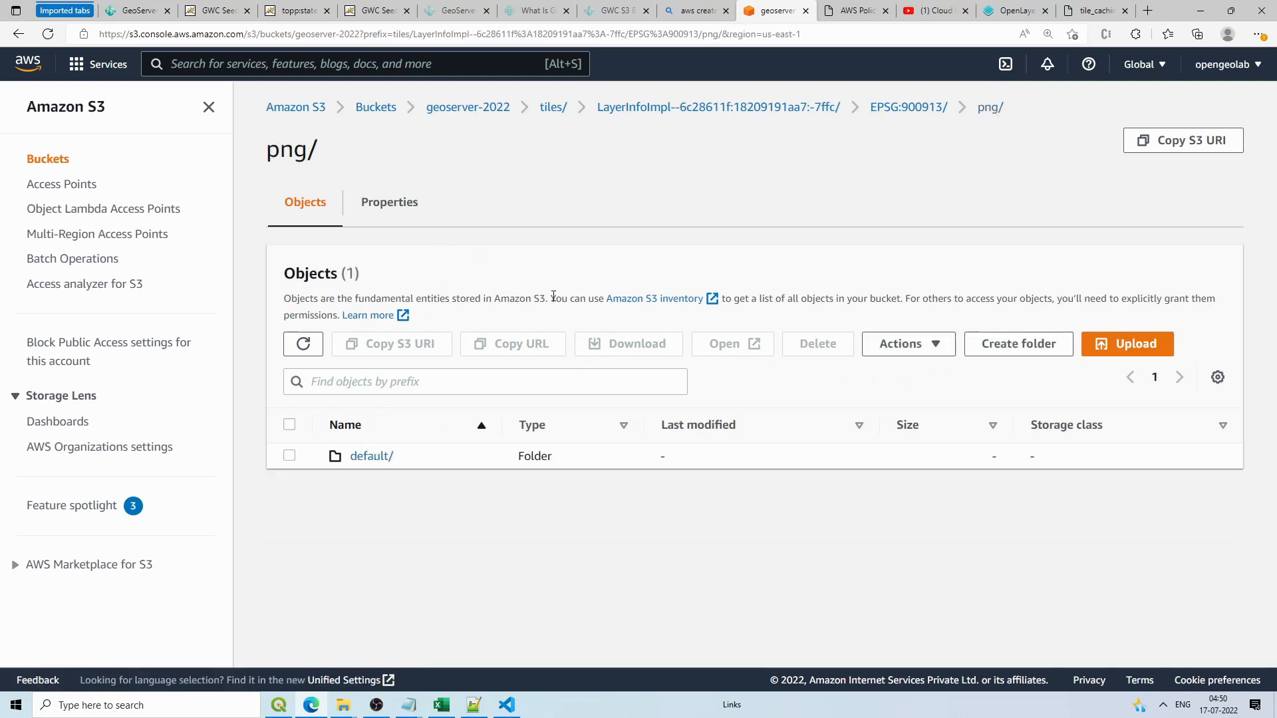
{"action": "left_click", "coordinate": [290, 457]}
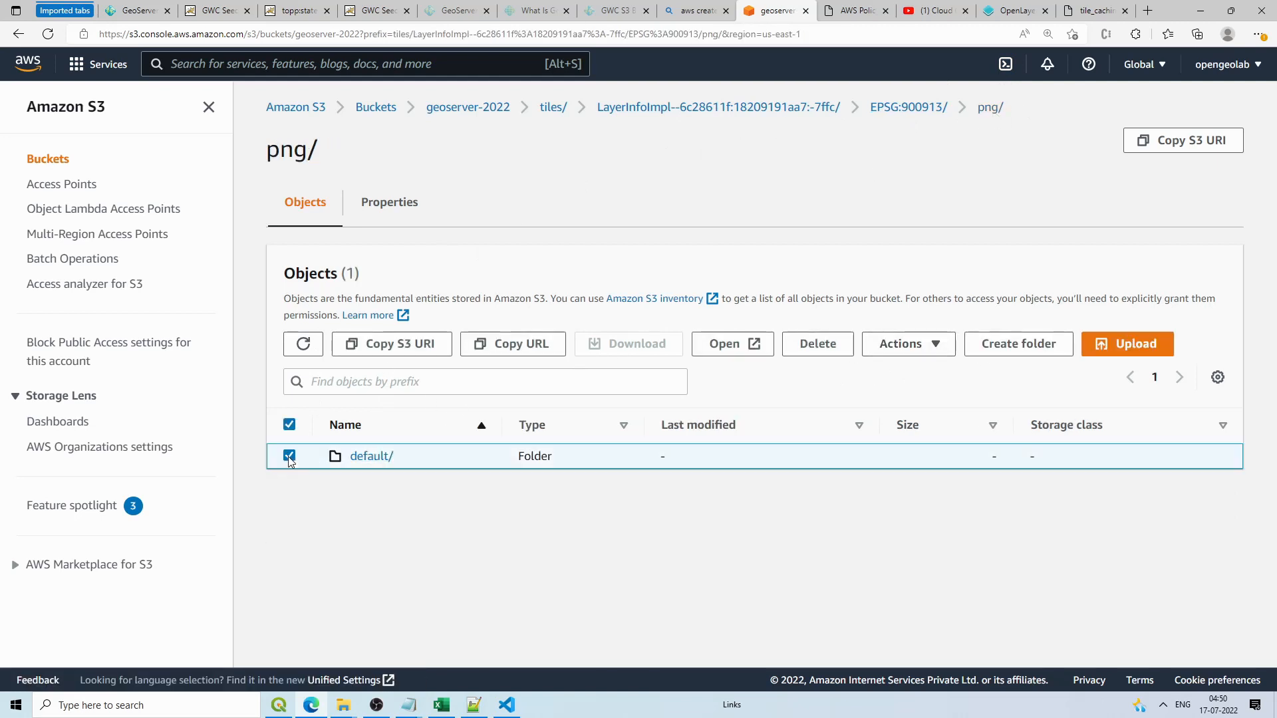
{"action": "left_click", "coordinate": [522, 350]}
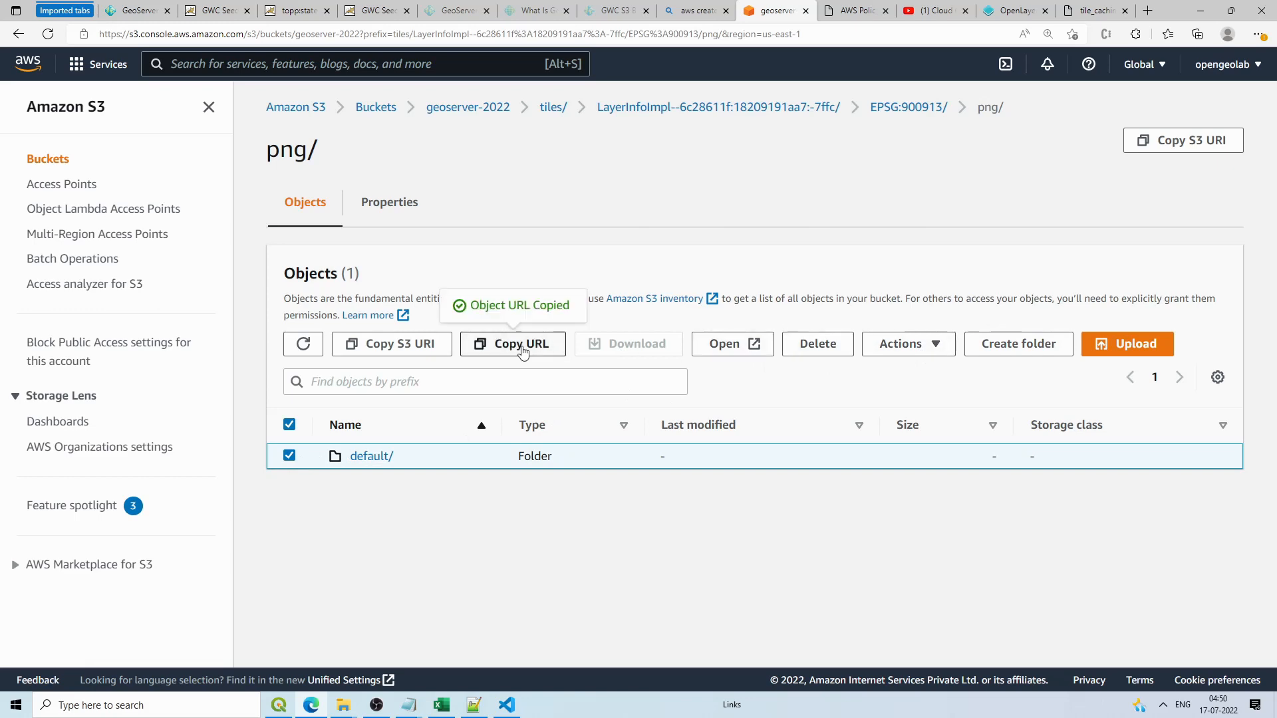
{"action": "left_click", "coordinate": [507, 704]}
{"action": "left_click", "coordinate": [347, 553]}
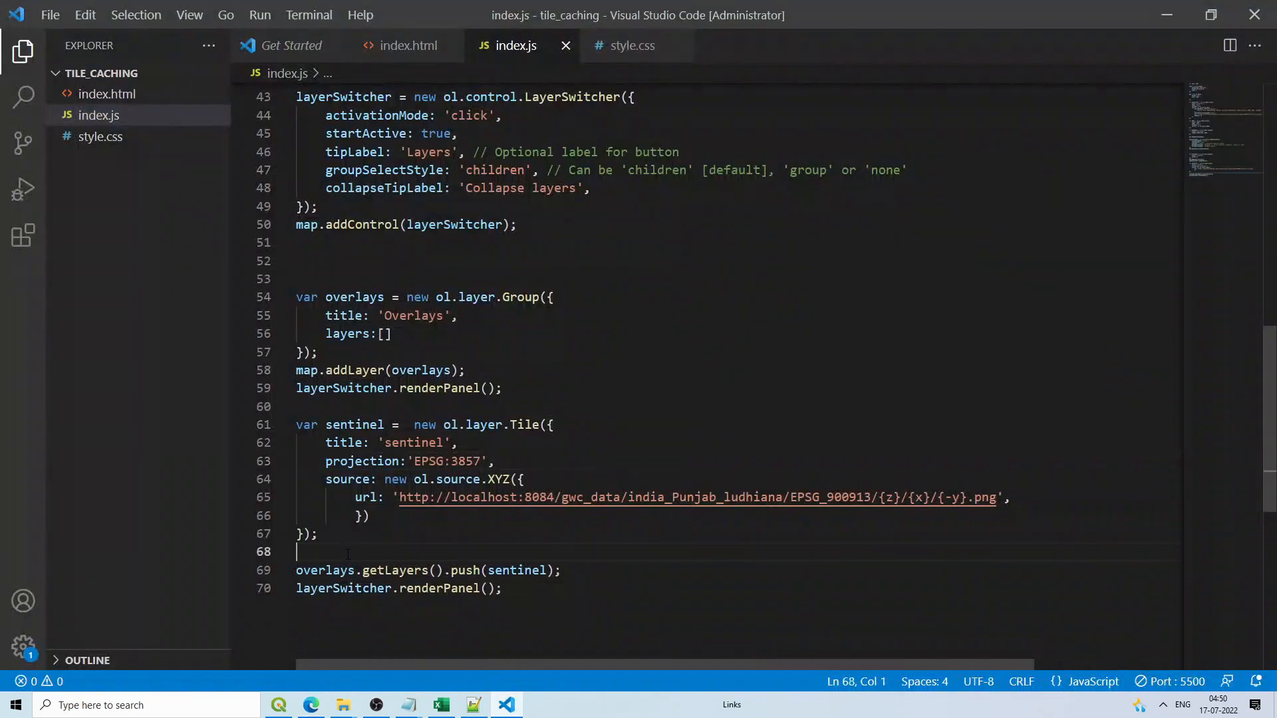
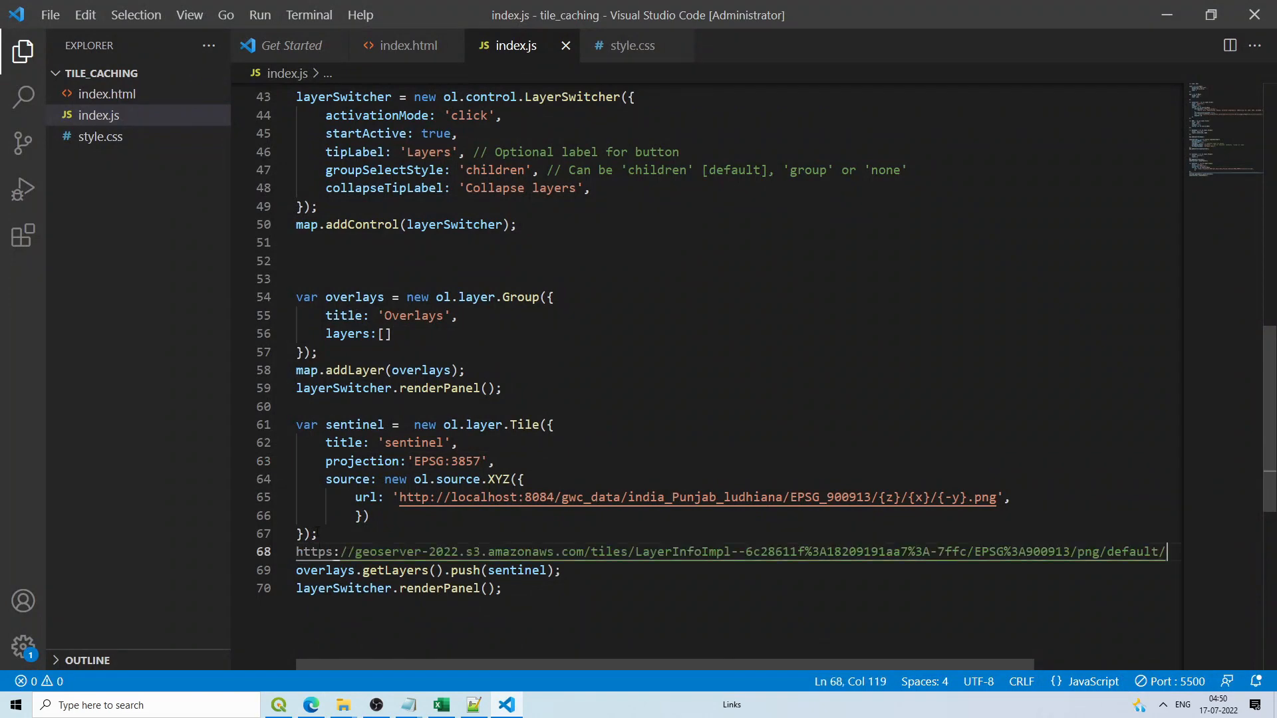
Step: Paste the S3 URL on line 68 and duplicate the sentinel layer block below it
{"action": "left_click_drag", "start_coordinate": [319, 534], "coordinate": [295, 439]}
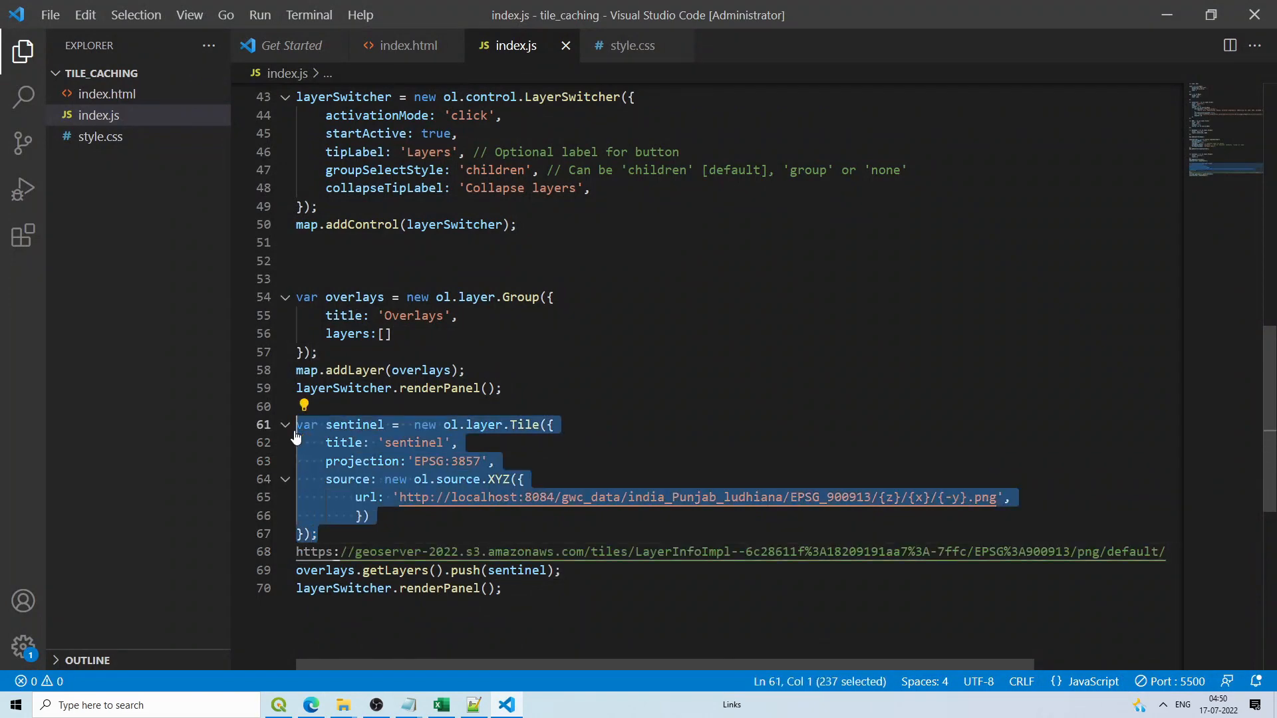
{"action": "left_click", "coordinate": [435, 609]}
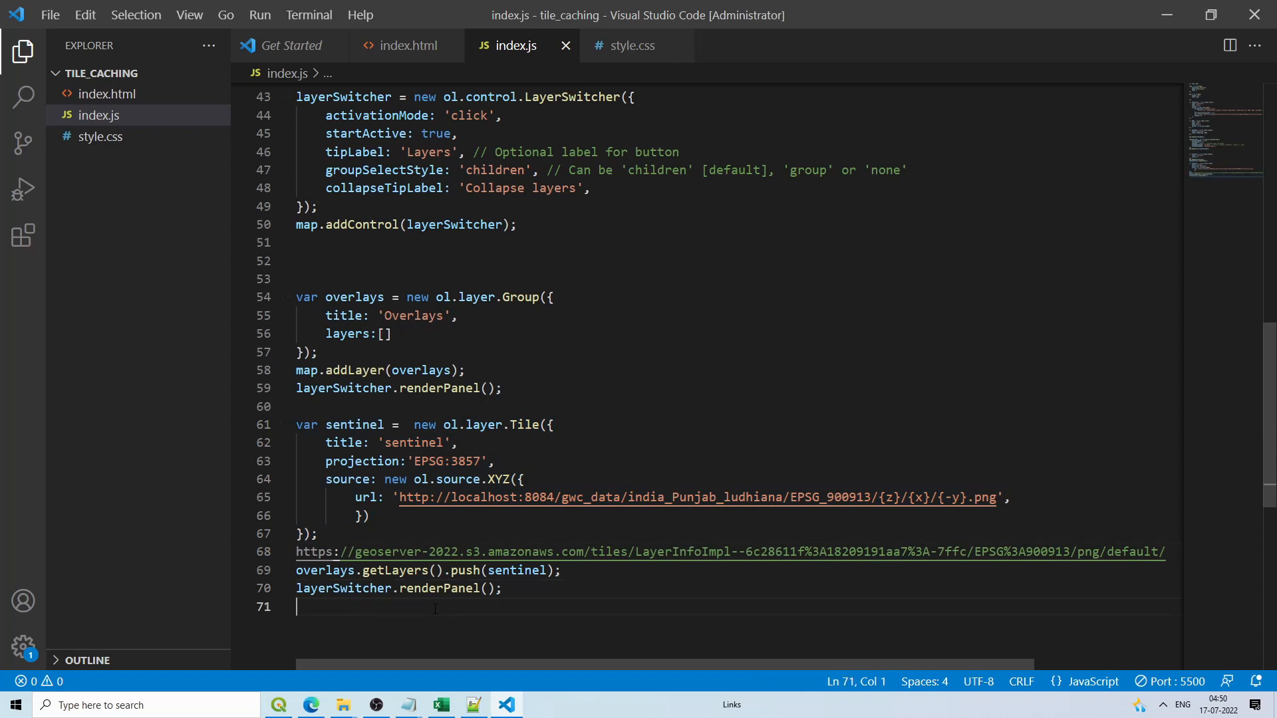
{"action": "type", "text": "var sentinel =  new ol.layer.Tile({     title: 'sentinel',     projection:'EPSG:3857',     source: new ol.source.XYZ({         url: 'http://localhost:8084/gwc_data/india_Punjab_ludhiana/EPSG_900913/{z}/{x}/{-y}.png',         }) });"}
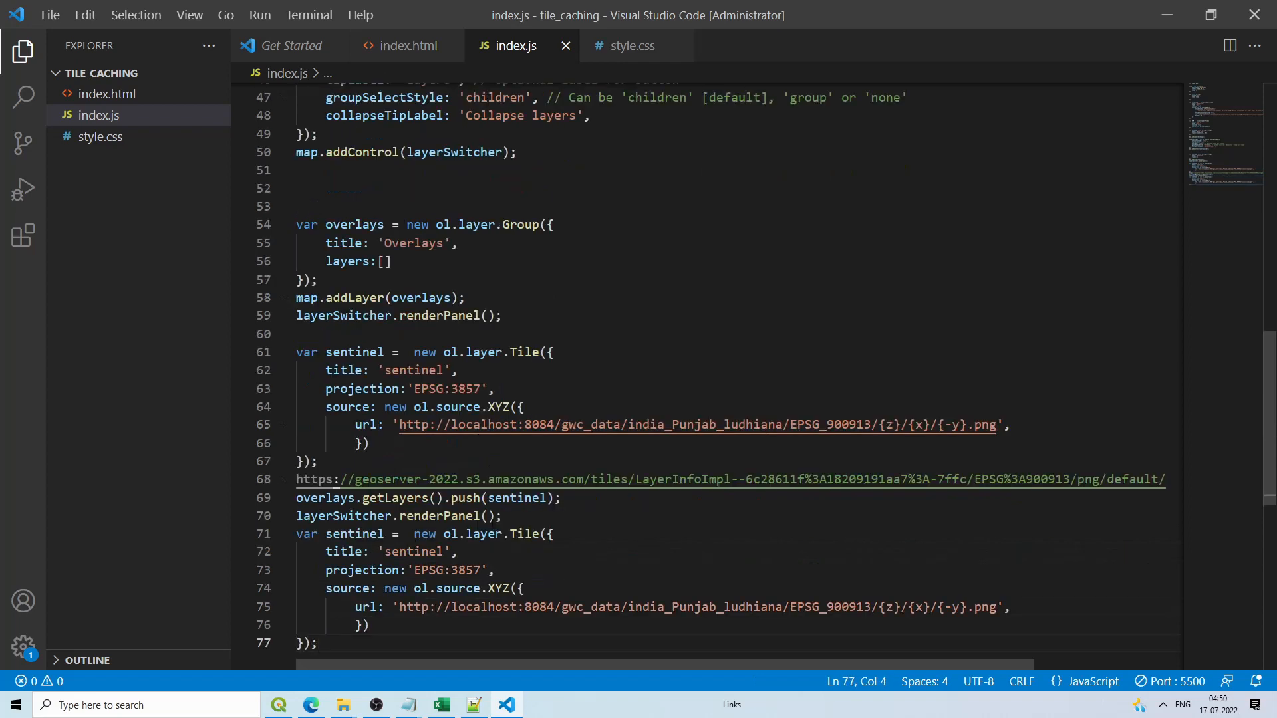
{"action": "left_click", "coordinate": [516, 518]}
{"action": "key", "text": "Return"}
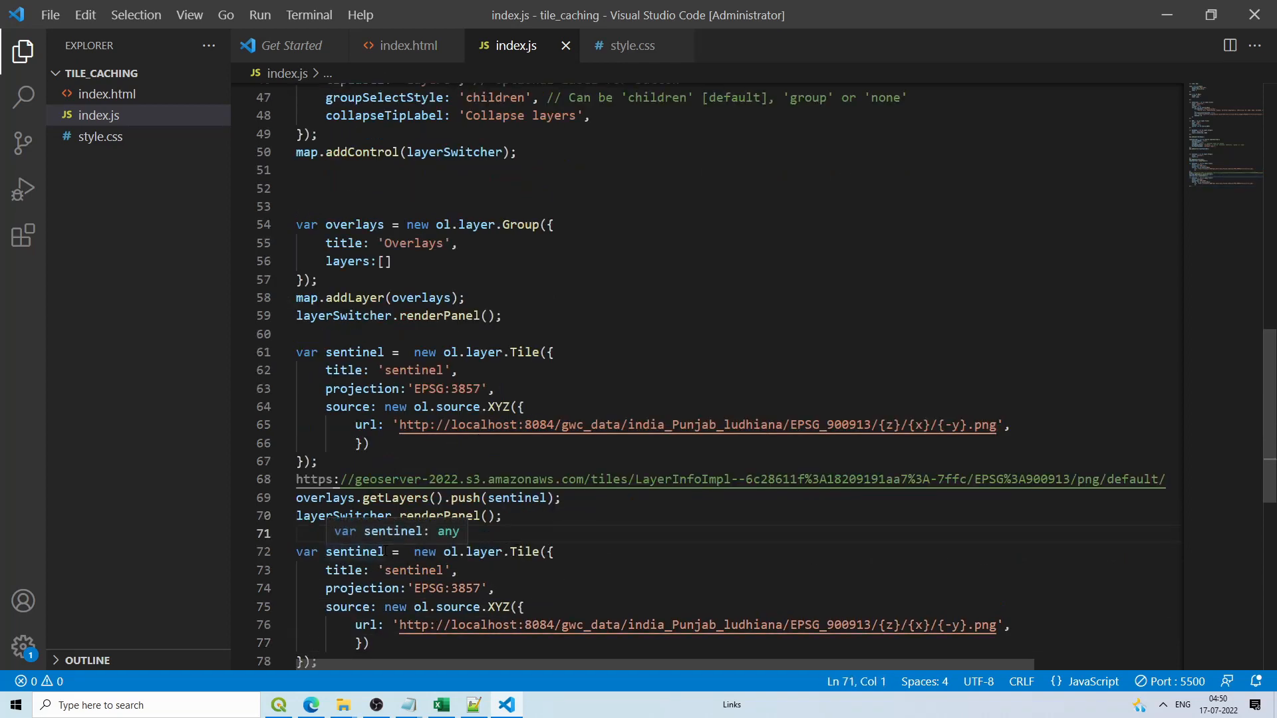
Step: Rename the copied layer's variable and title from sentinel to usa
{"action": "left_click_drag", "start_coordinate": [383, 551], "coordinate": [333, 551]}
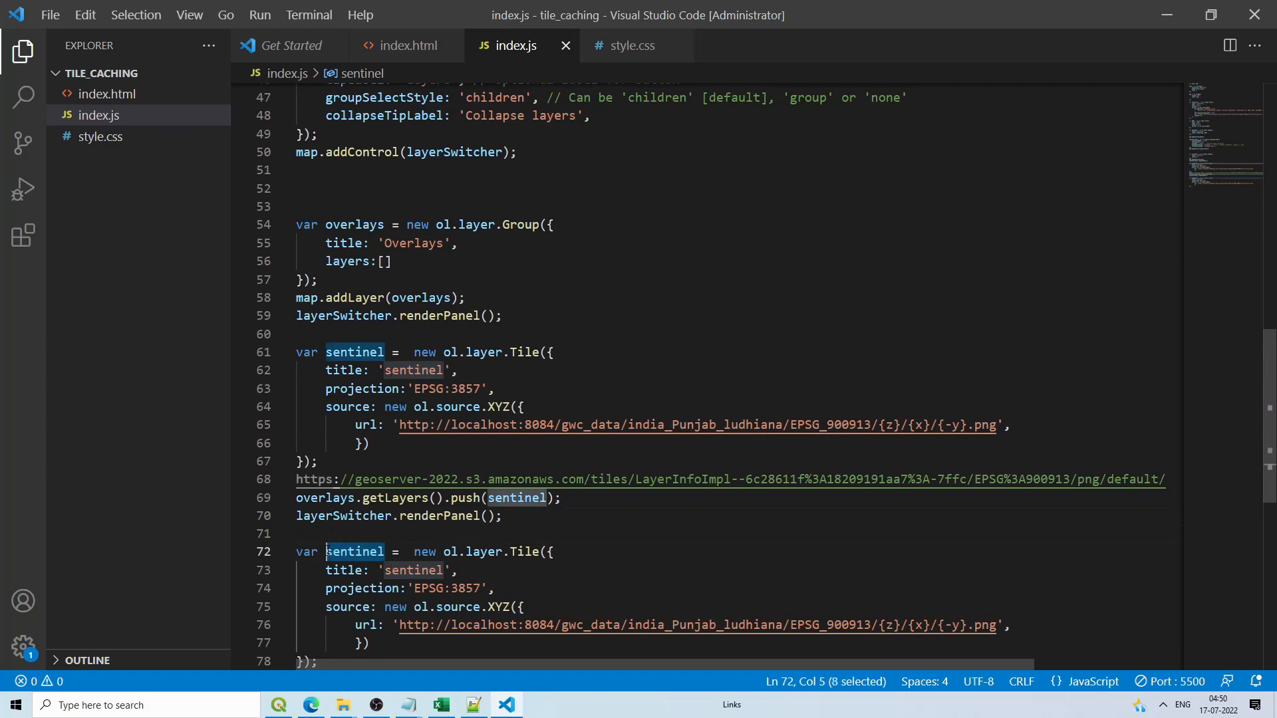
{"action": "type", "text": "usa"}
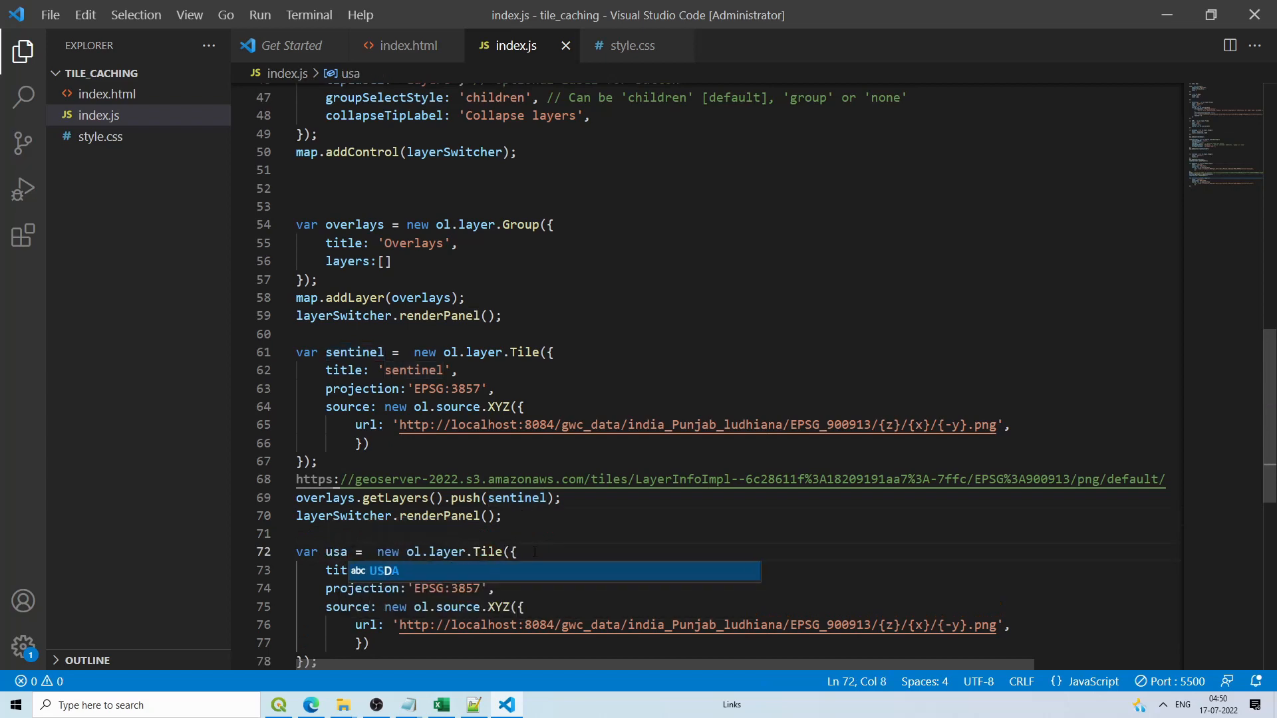
{"action": "left_click", "coordinate": [534, 552]}
{"action": "left_click_drag", "start_coordinate": [444, 570], "coordinate": [387, 572]}
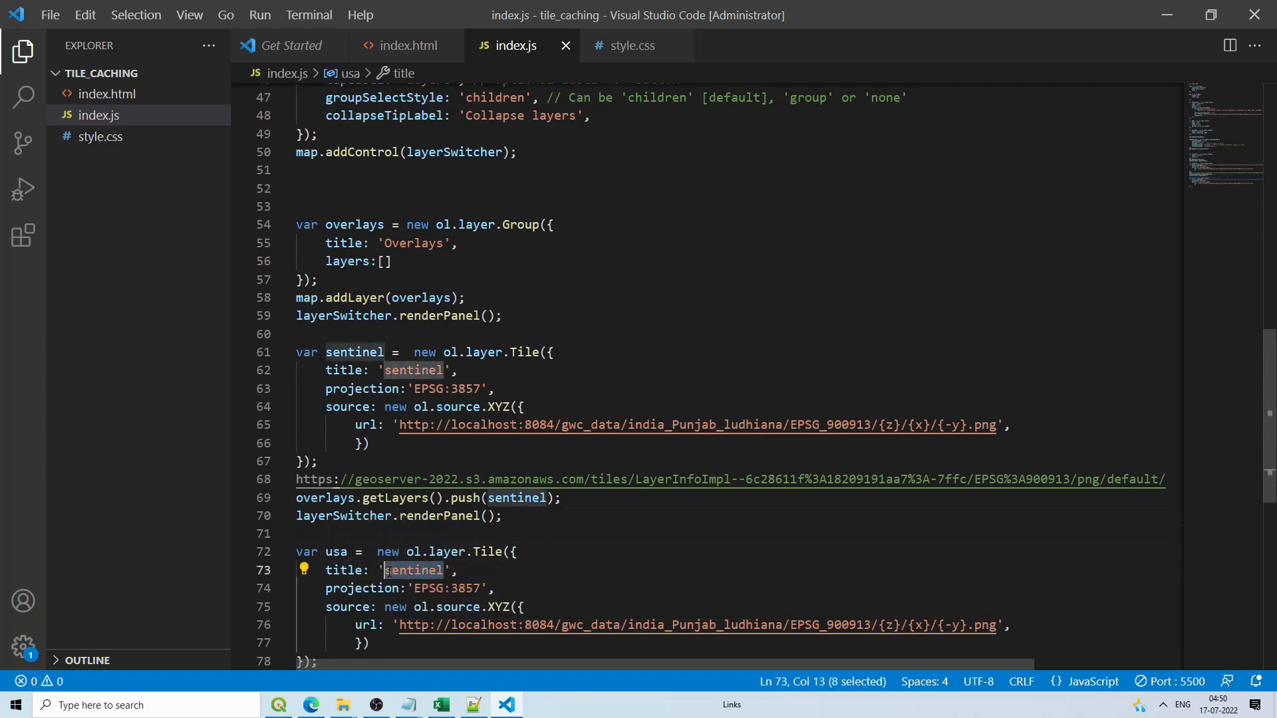
{"action": "type", "text": "usa"}
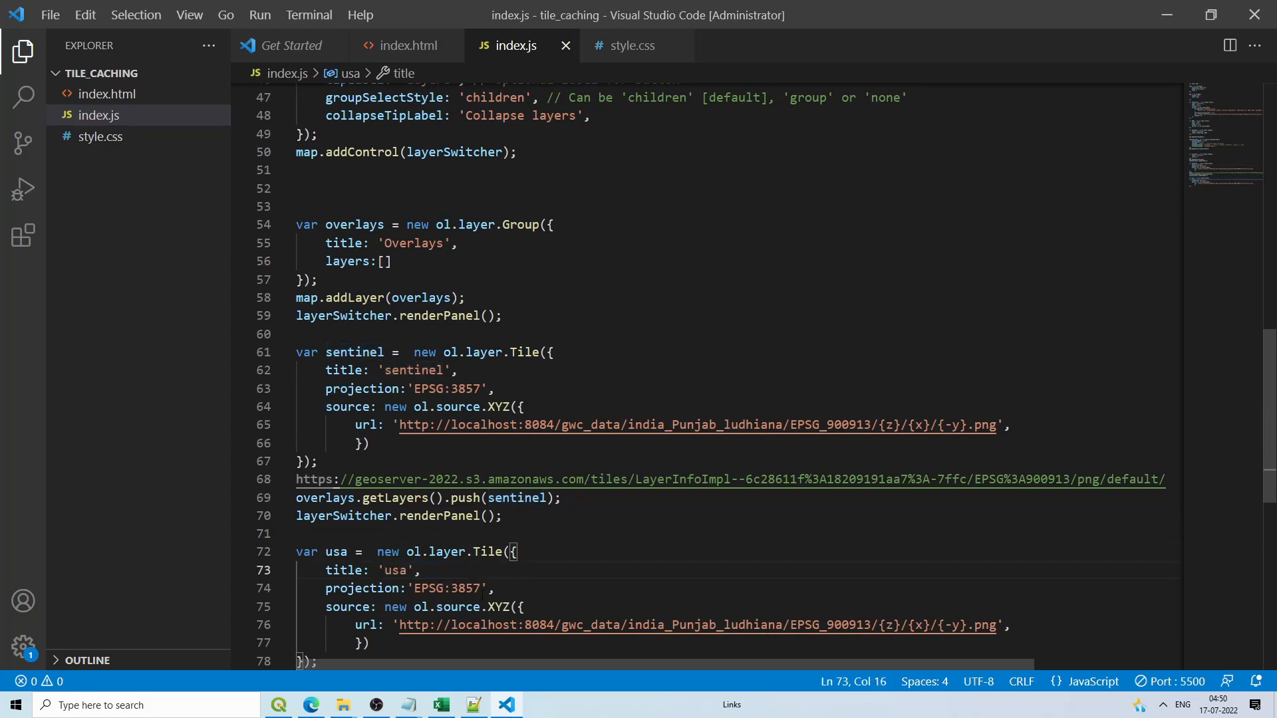
{"action": "scroll", "coordinate": [491, 577], "scroll_direction": "down", "scroll_amount": 1}
Step: Replace the usa layer's localhost url with the S3 png/default/{z}/{x}/{-y}.png address, removing the doubled slash
{"action": "left_click_drag", "start_coordinate": [298, 432], "coordinate": [1161, 432]}
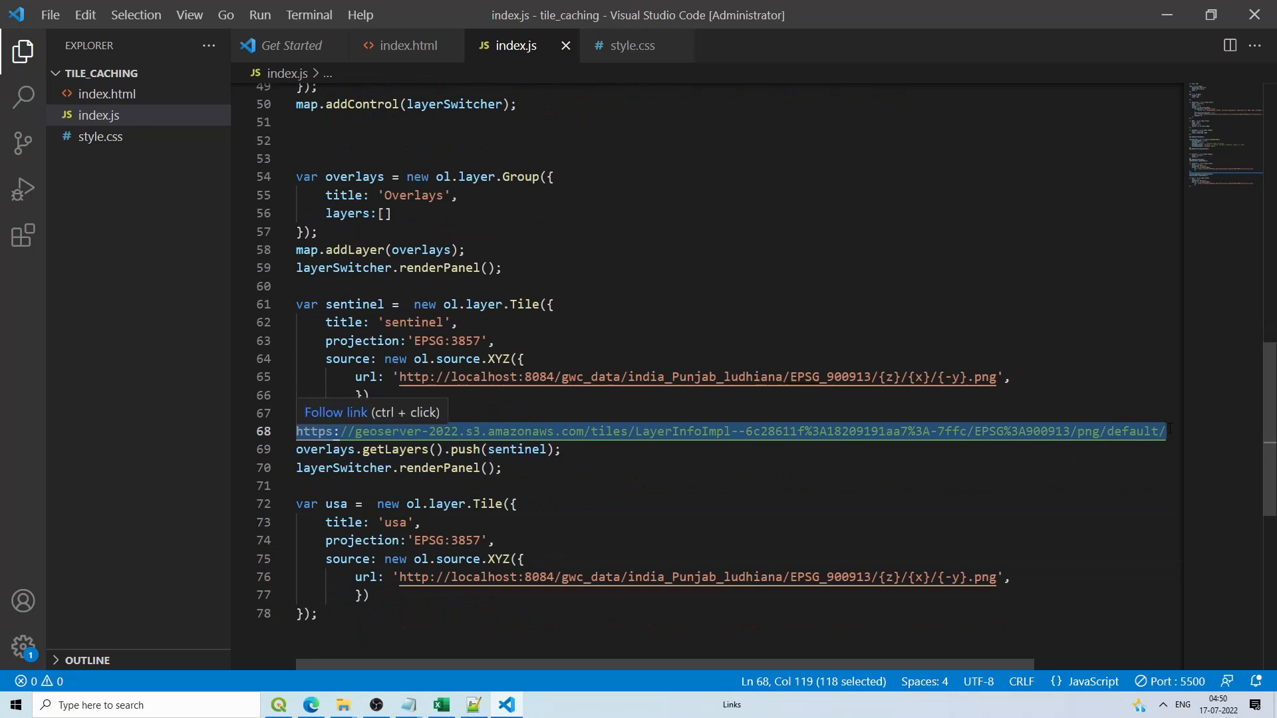
{"action": "key", "text": "ctrl+x"}
{"action": "left_click_drag", "start_coordinate": [871, 577], "coordinate": [413, 577]}
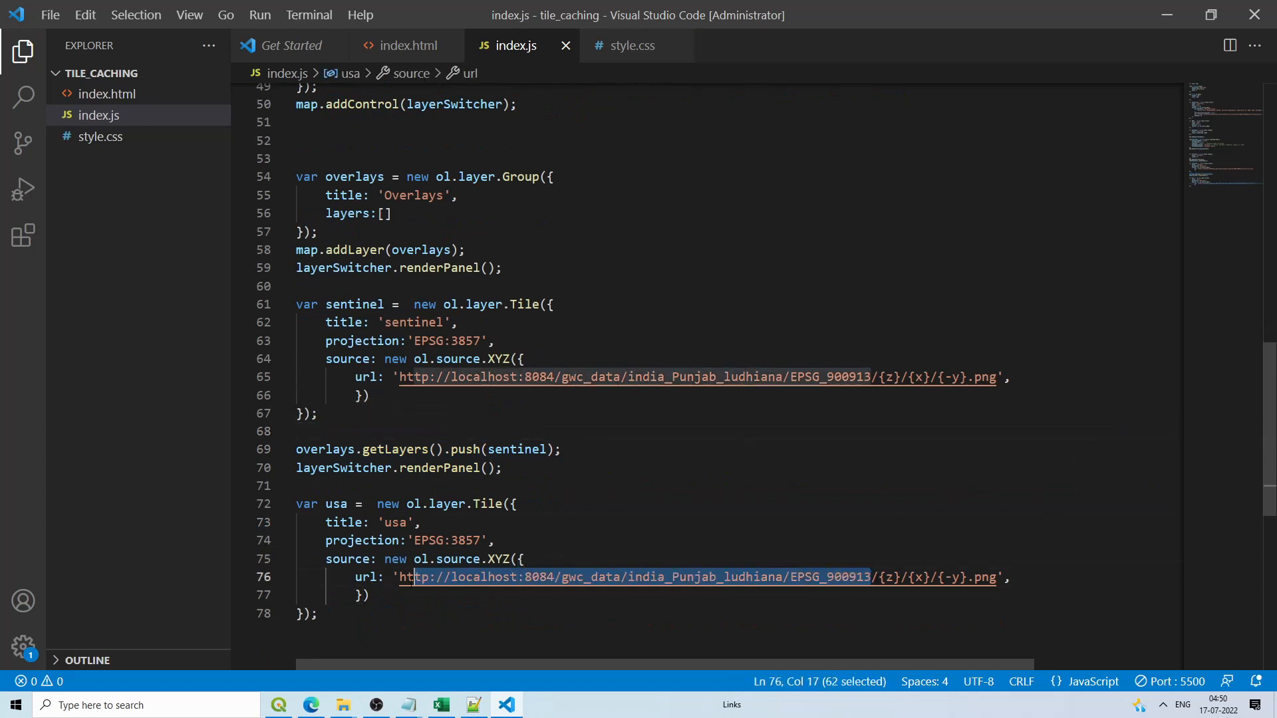
{"action": "key", "text": "ctrl+v"}
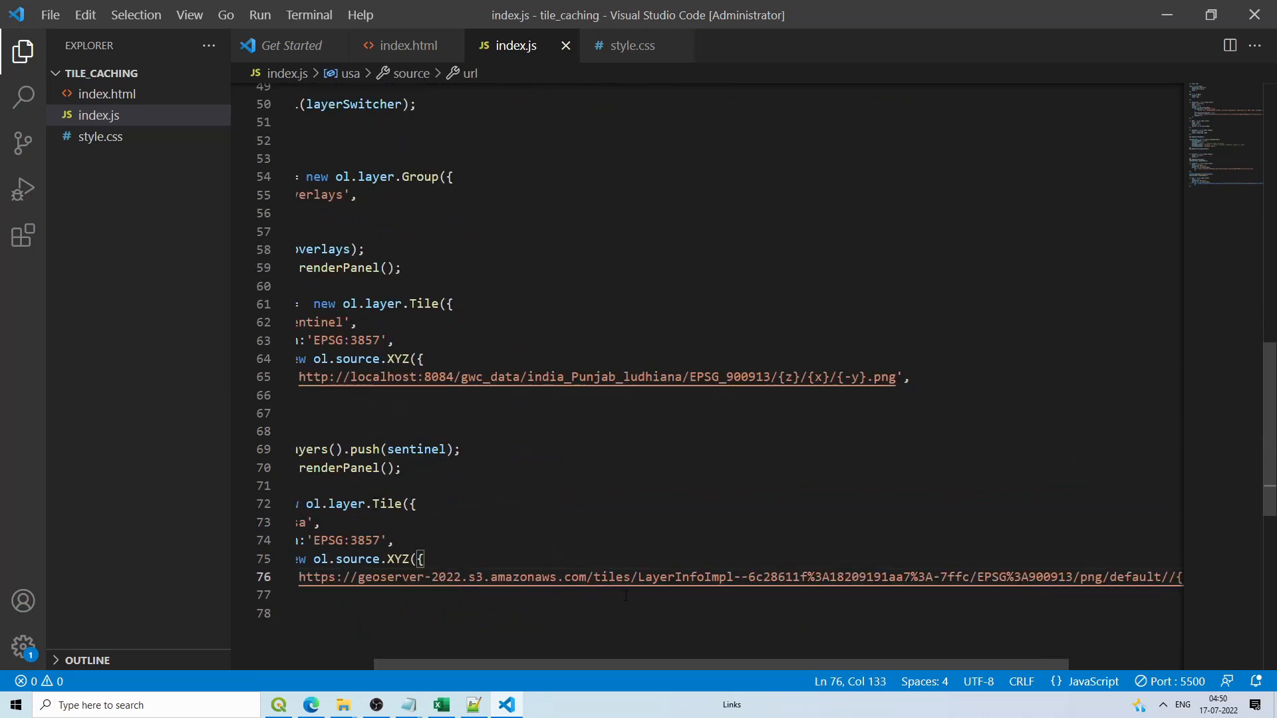
{"action": "left_click_drag", "start_coordinate": [640, 662], "coordinate": [737, 665]}
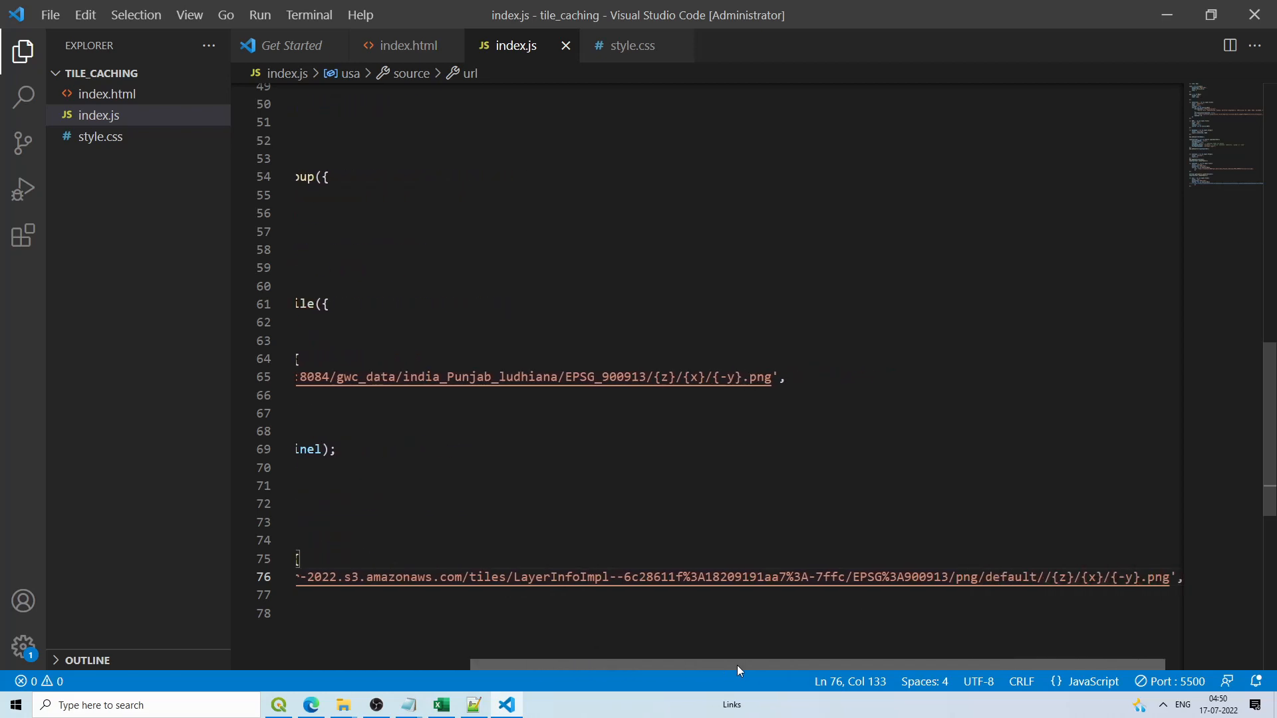
{"action": "key", "text": "BackSpace"}
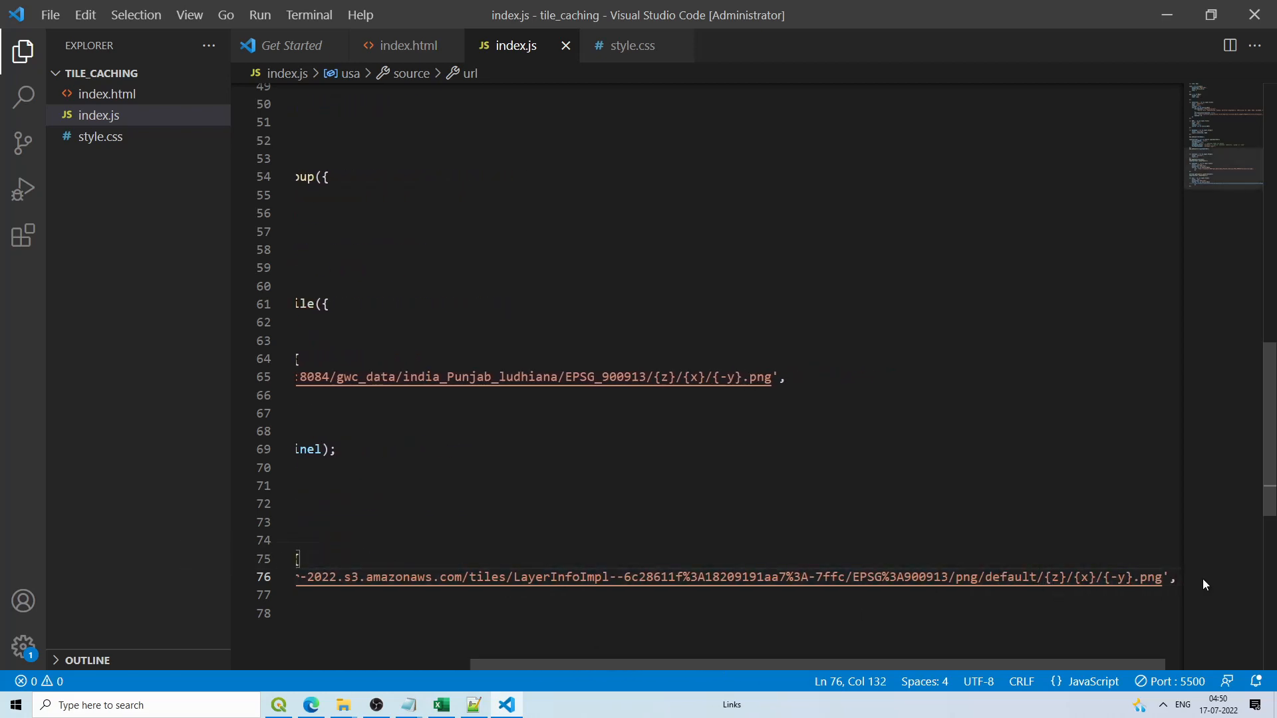
Step: Browse S3 default/ into zoom folder 4/2/, then back up to default/ listing 4/ to 7/
{"action": "left_click", "coordinate": [310, 705]}
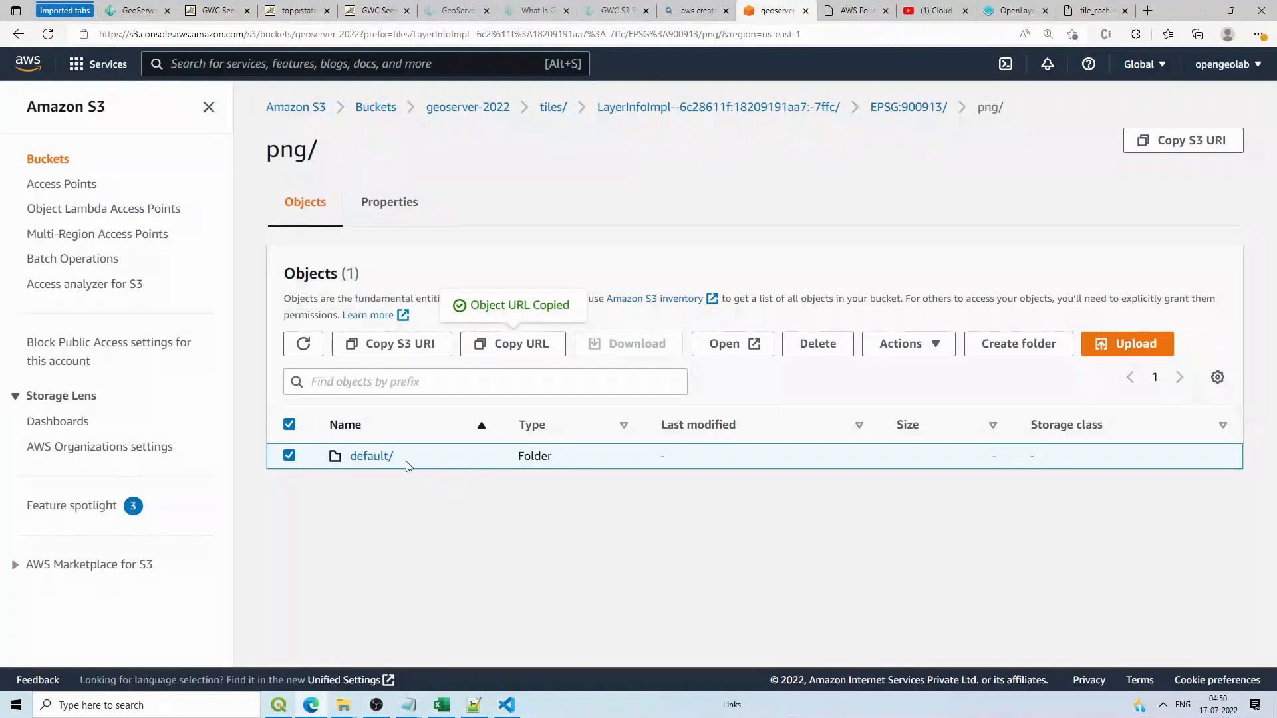
{"action": "left_click", "coordinate": [378, 457]}
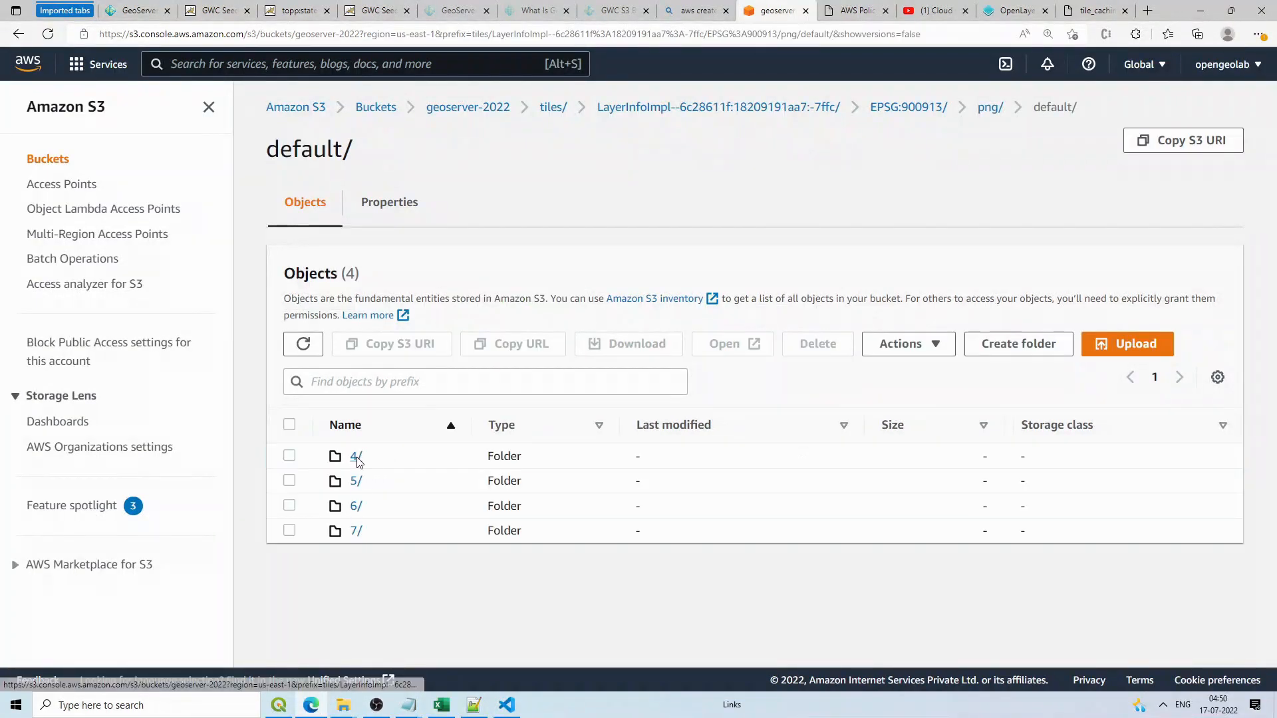
{"action": "left_click", "coordinate": [356, 457]}
{"action": "left_click", "coordinate": [356, 457]}
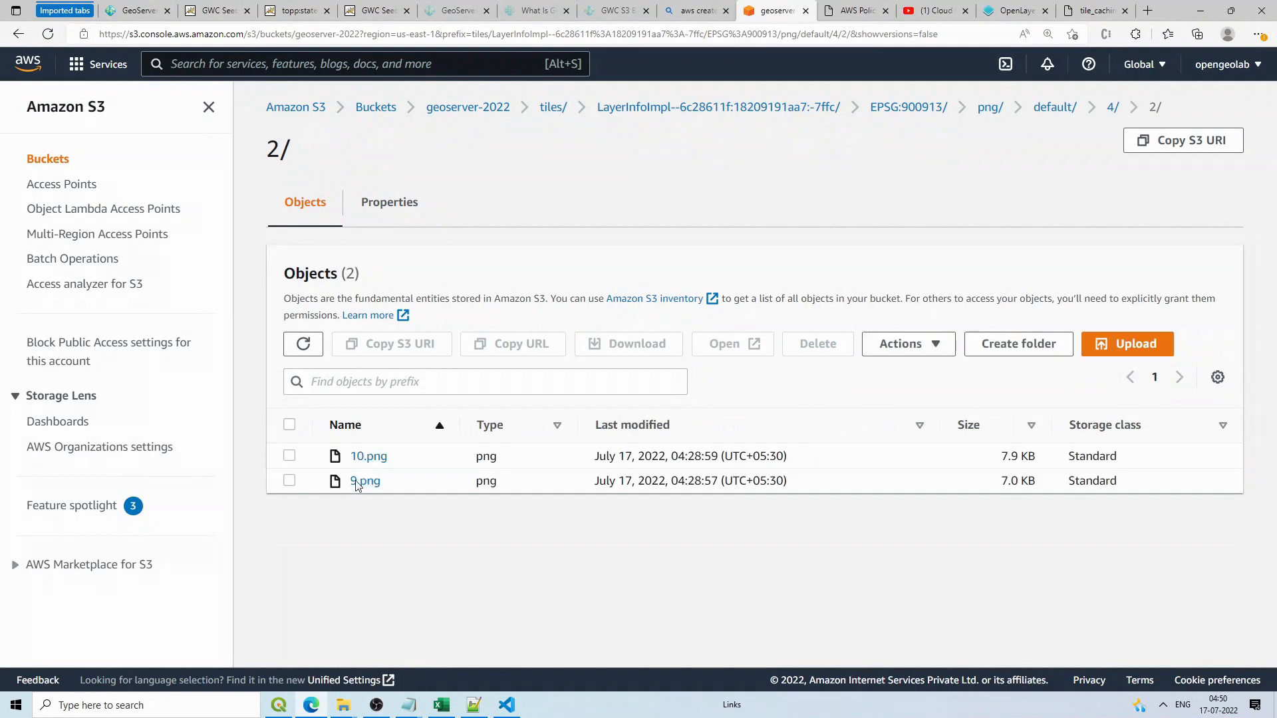
{"action": "left_click", "coordinate": [1056, 108]}
{"action": "left_click", "coordinate": [506, 705]}
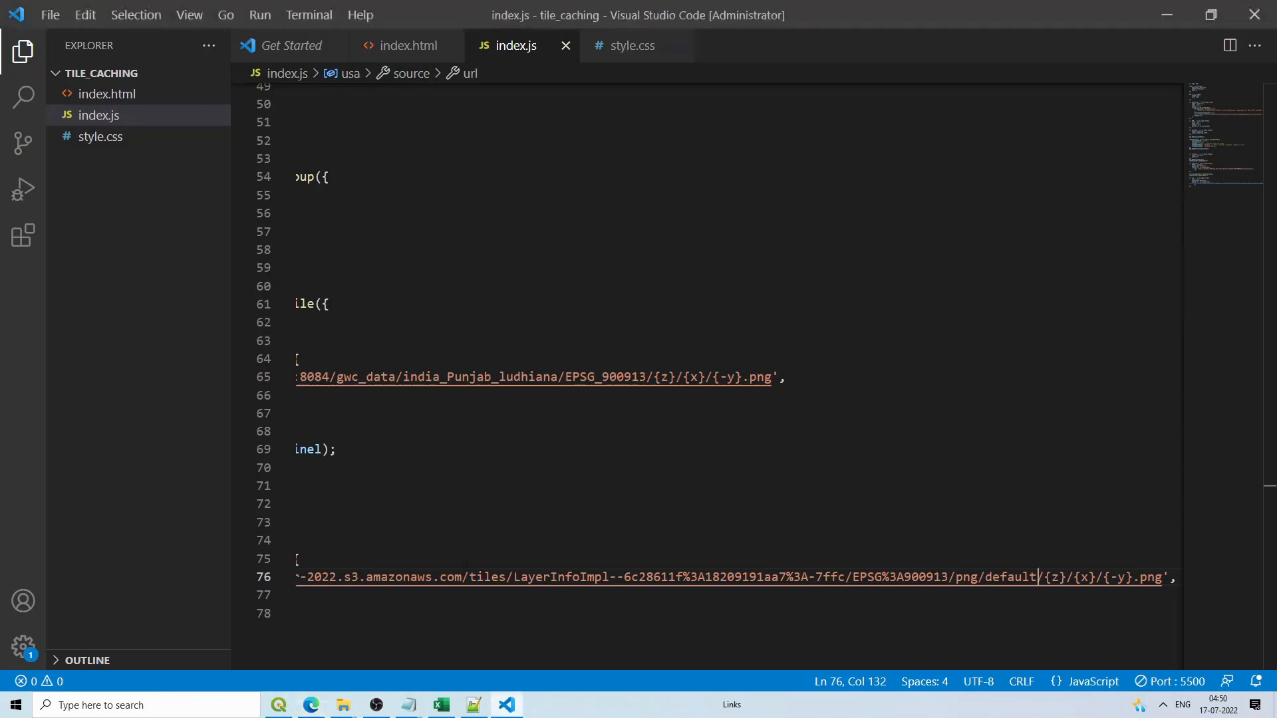
Step: Copy the overlays push and layerSwitcher.renderPanel() lines and paste them below the usa layer block
{"action": "left_click_drag", "start_coordinate": [510, 666], "coordinate": [257, 668]}
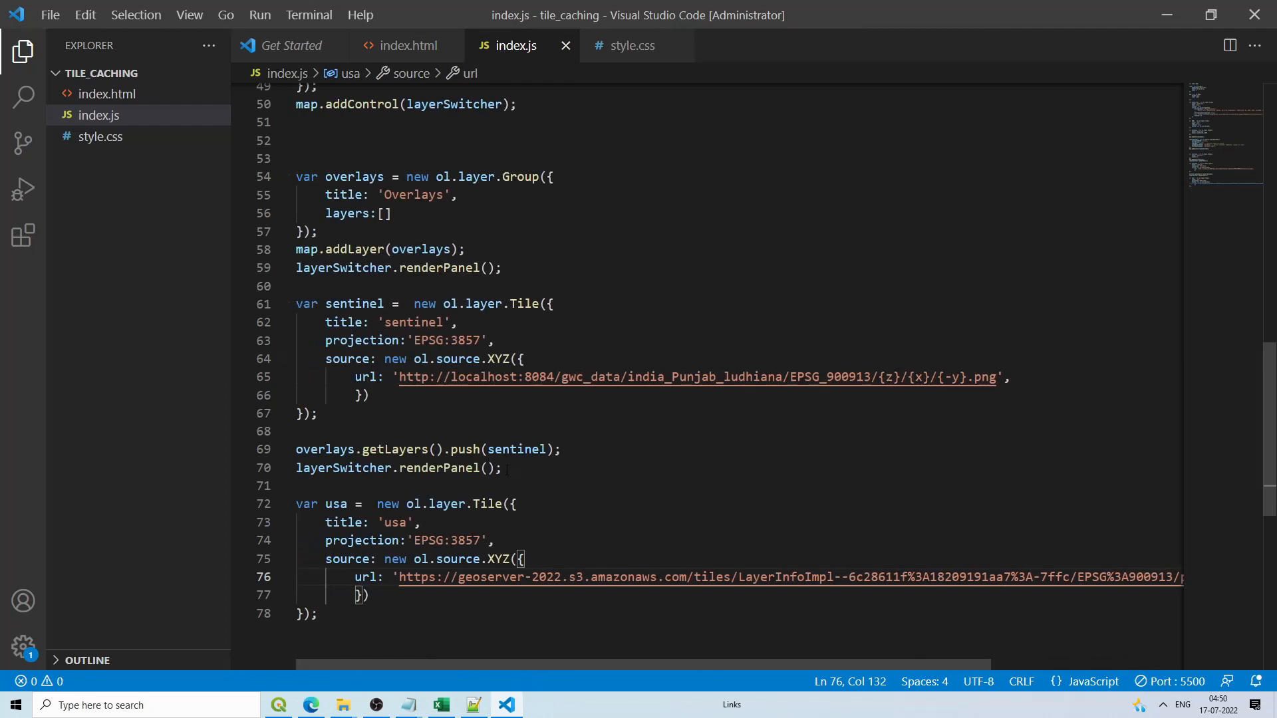
{"action": "left_click_drag", "start_coordinate": [506, 470], "coordinate": [288, 456]}
{"action": "left_click", "coordinate": [341, 628]}
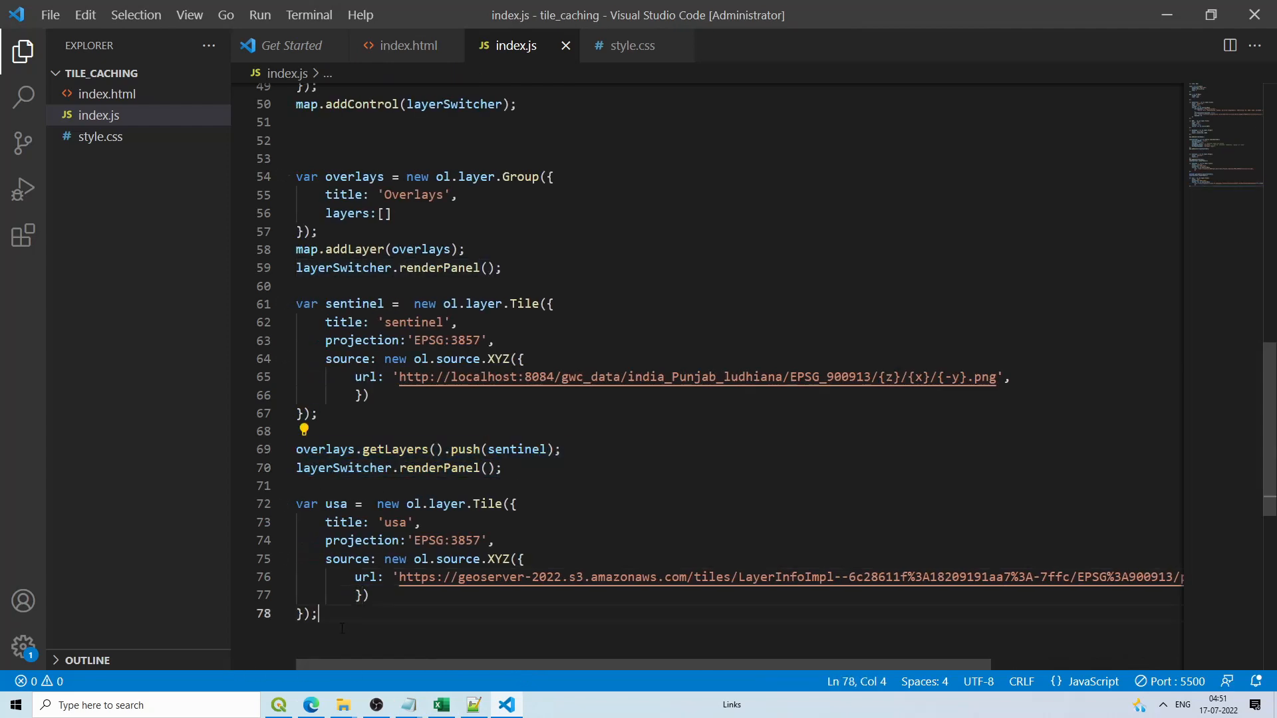
{"action": "key", "text": "Return"}
{"action": "key", "text": "Return"}
{"action": "key", "text": "ctrl+v"}
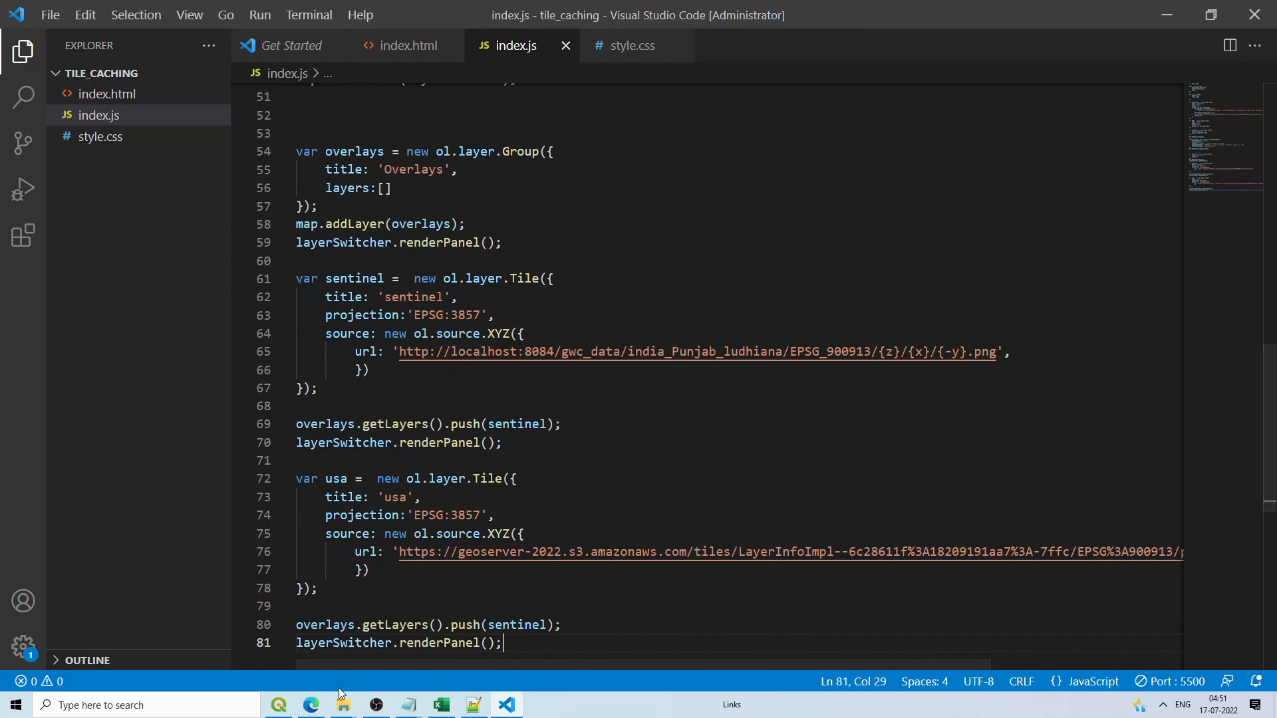
{"action": "left_click", "coordinate": [312, 705]}
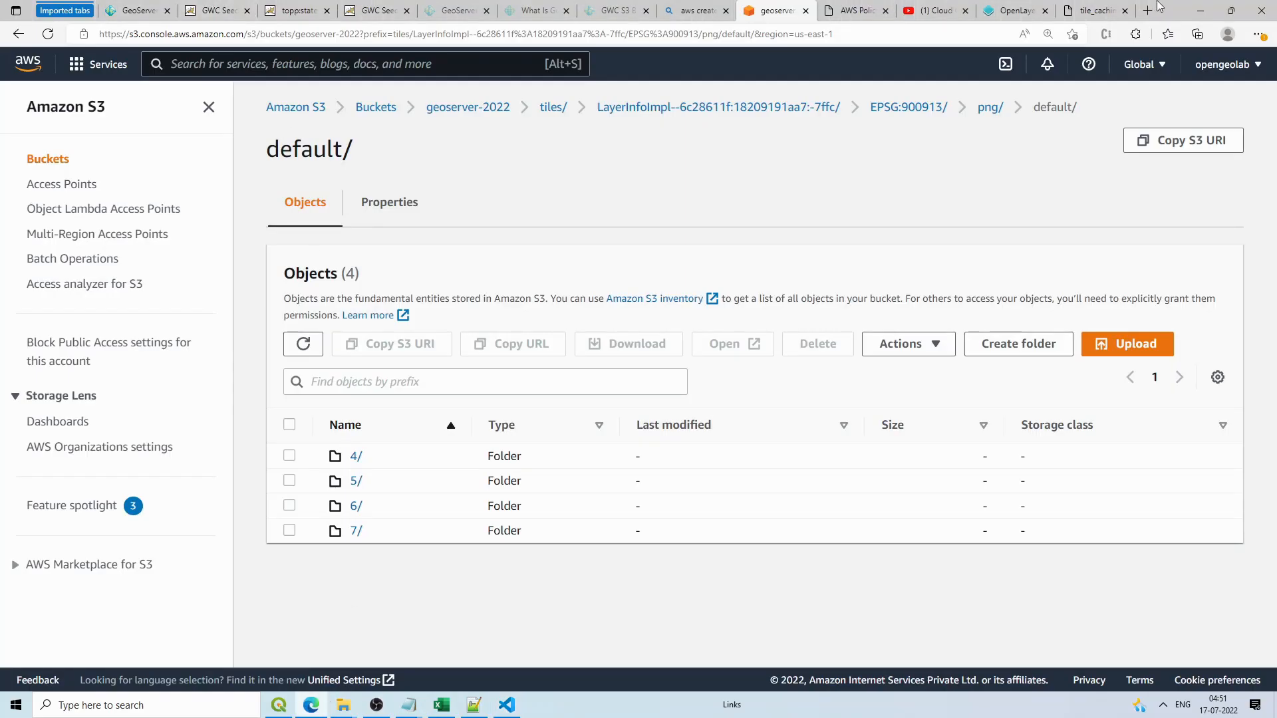
Step: Reload the tile_caching map page and pan it to centre the Americas
{"action": "left_click", "coordinate": [1094, 10]}
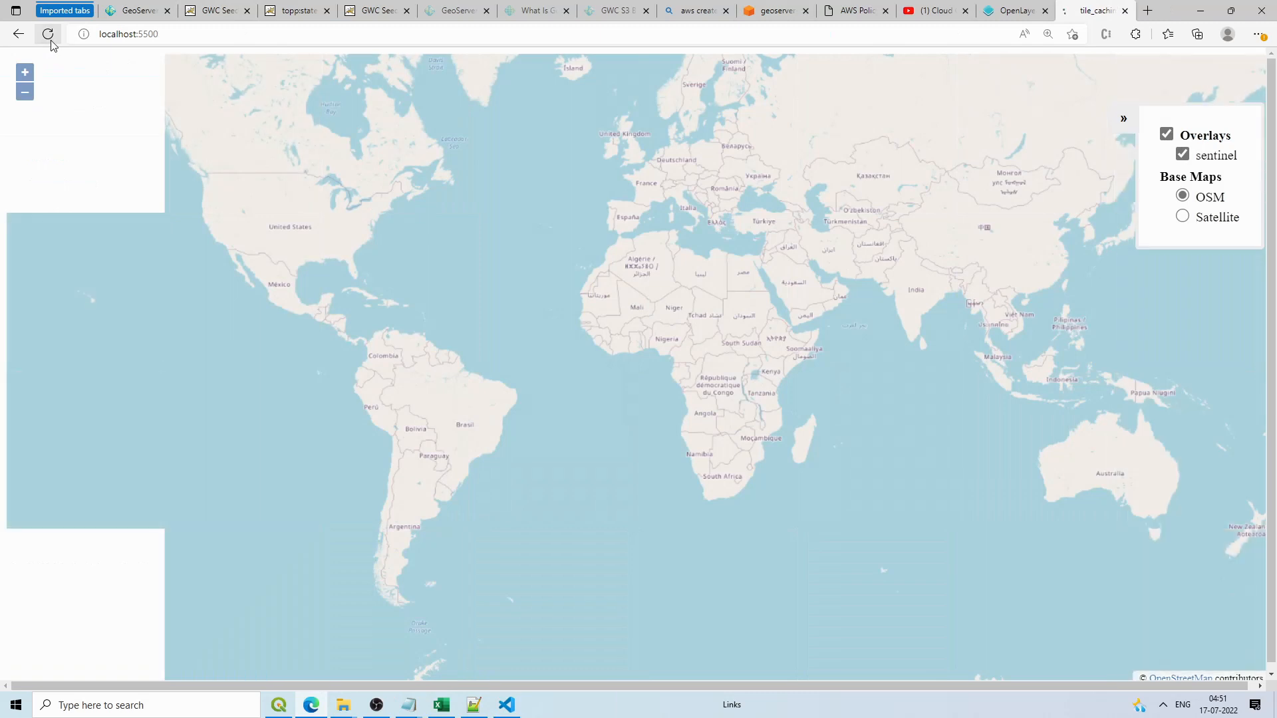
{"action": "left_click", "coordinate": [47, 33]}
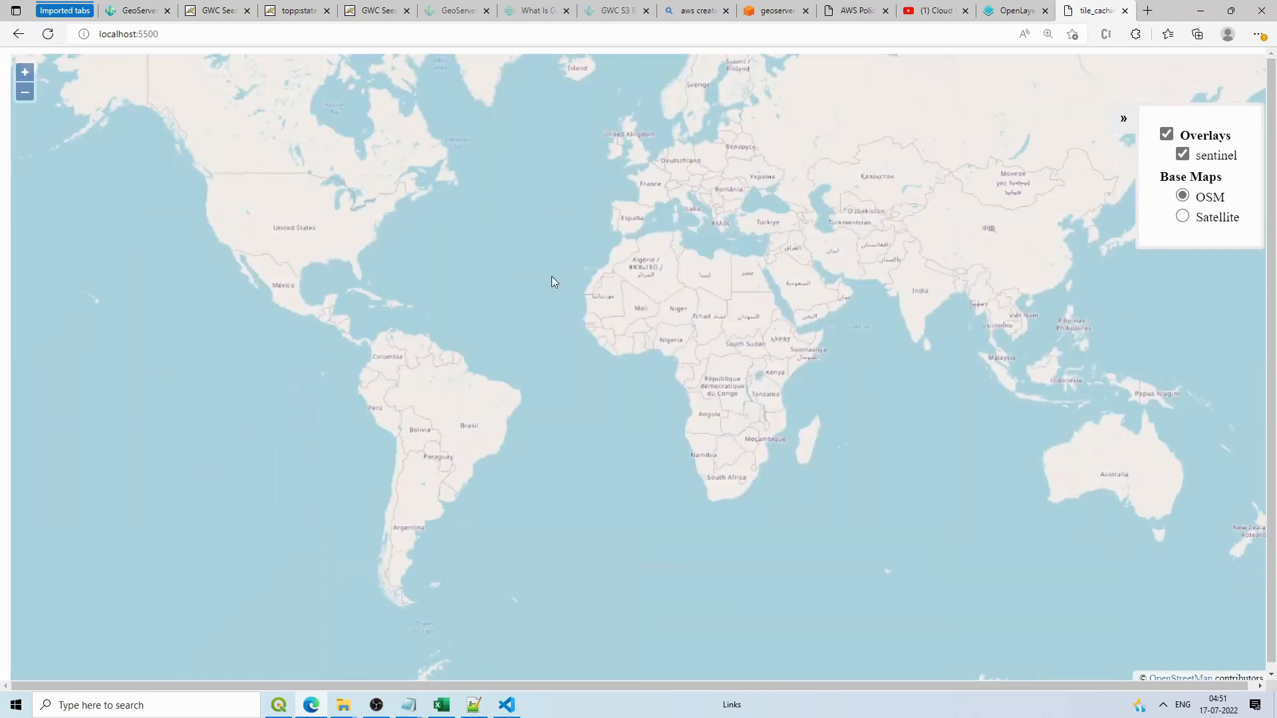
{"action": "left_click_drag", "start_coordinate": [552, 277], "coordinate": [753, 257]}
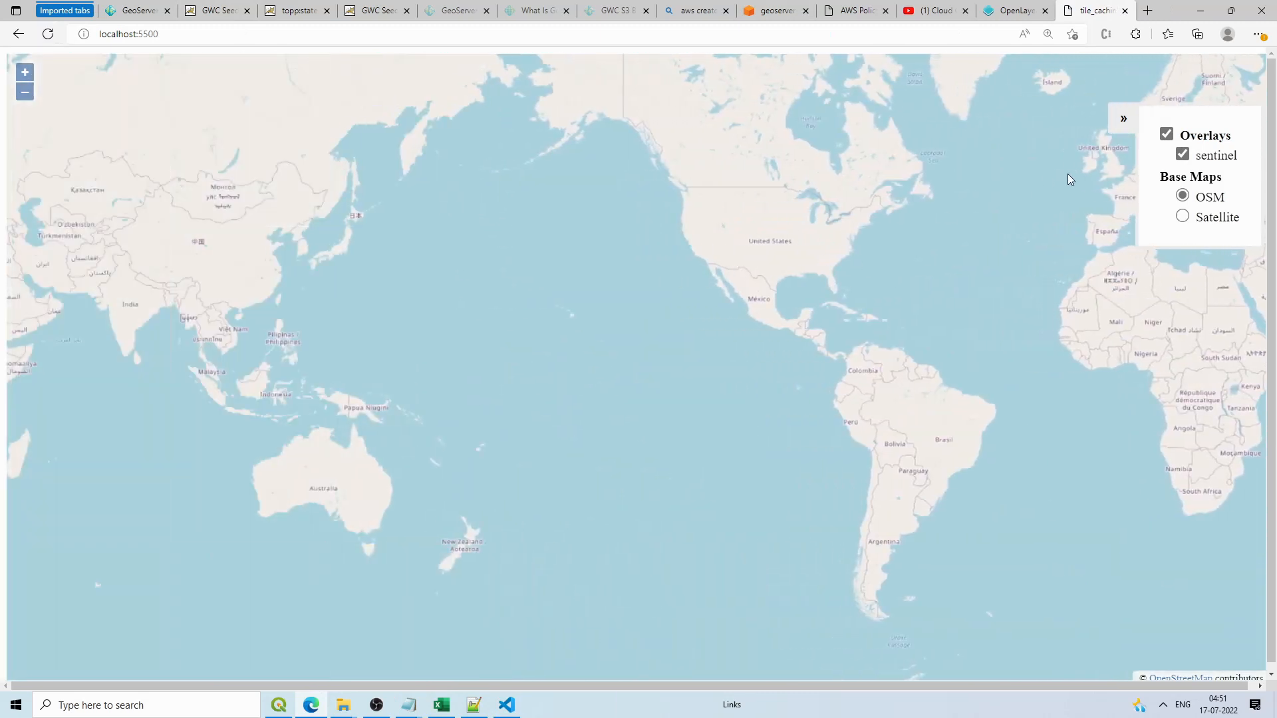
{"action": "left_click", "coordinate": [507, 705]}
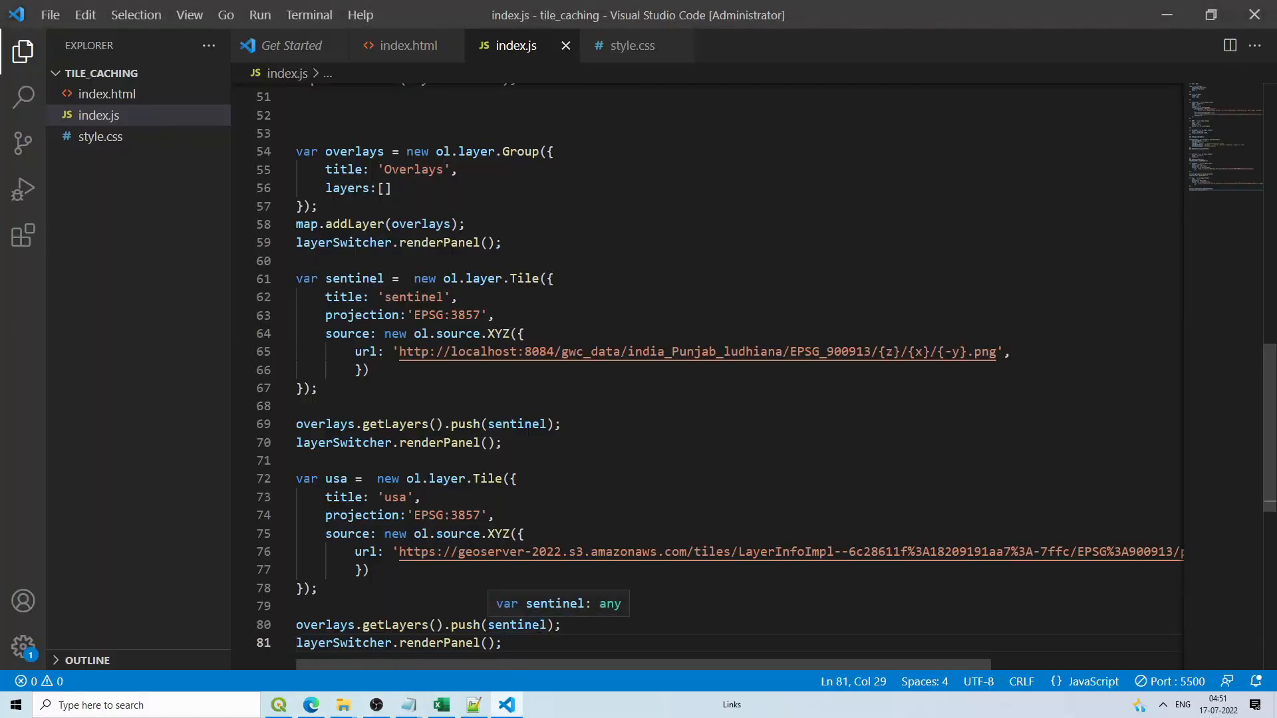
{"action": "scroll", "coordinate": [596, 613], "scroll_direction": "down", "scroll_amount": 1}
Step: Change sentinel to usa on line 80 so overlays receives the usa layer
{"action": "double_click", "coordinate": [527, 576]}
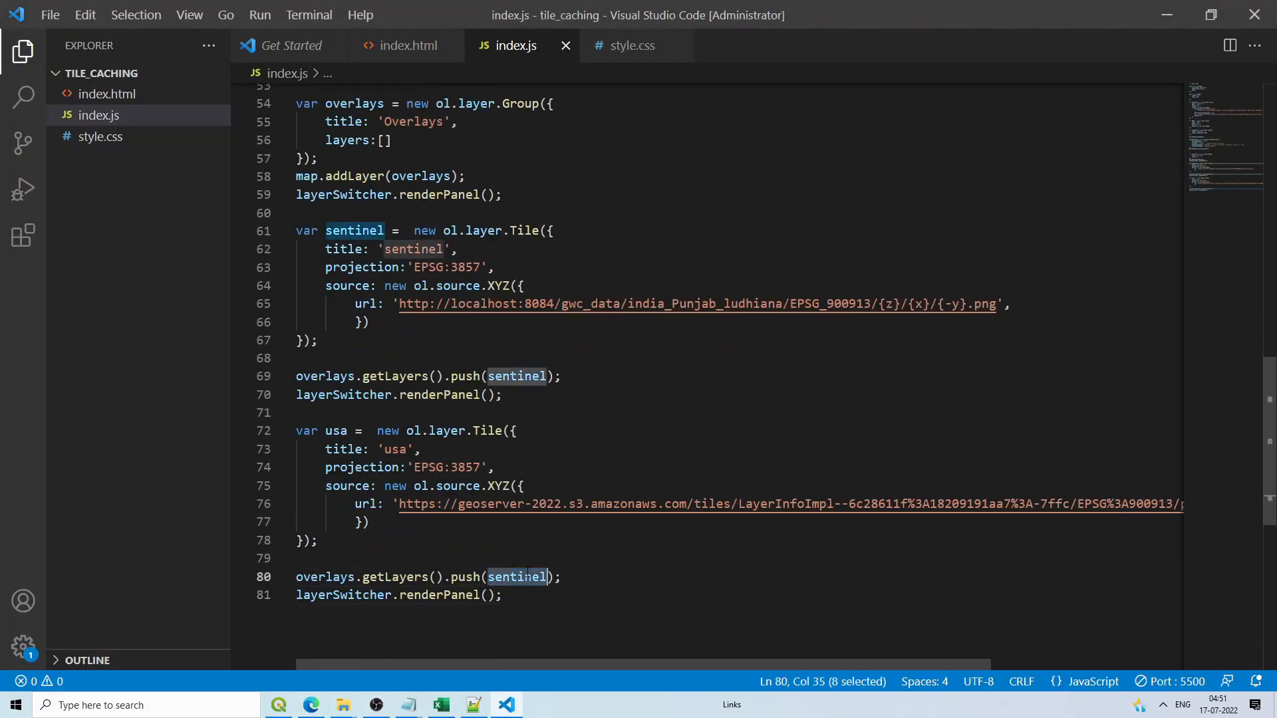
{"action": "type", "text": "usa"}
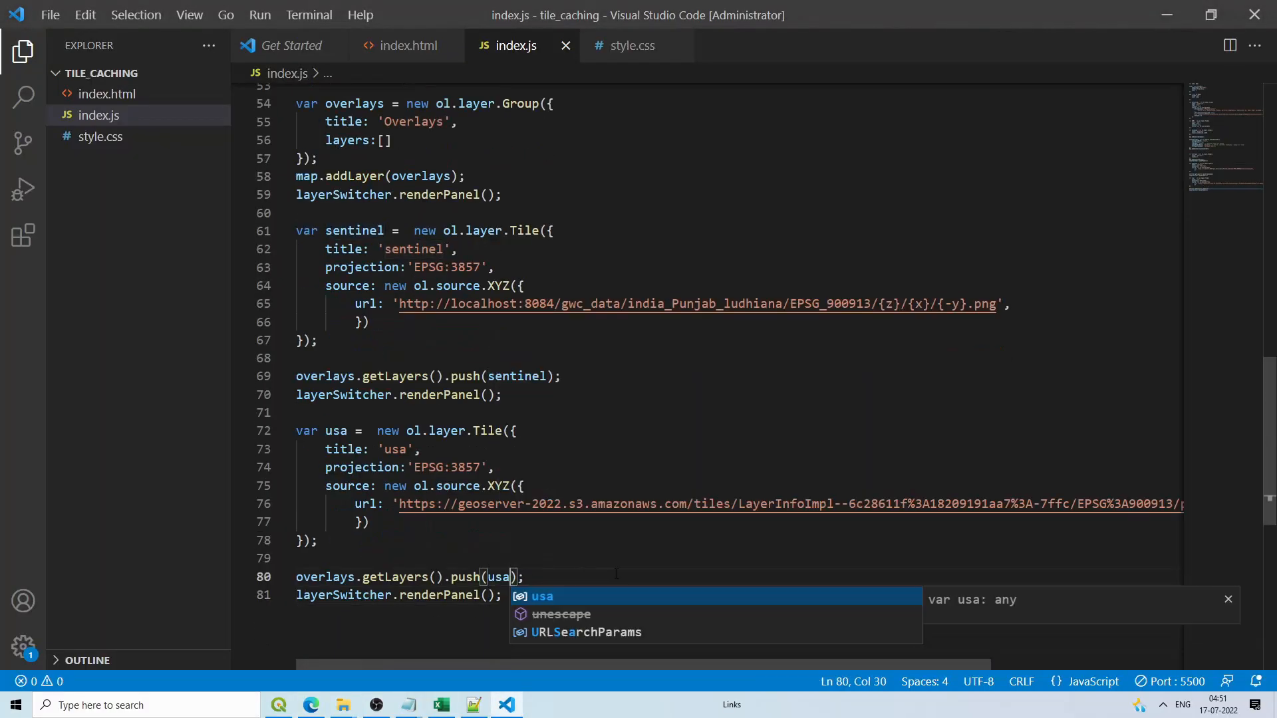
{"action": "left_click", "coordinate": [617, 573]}
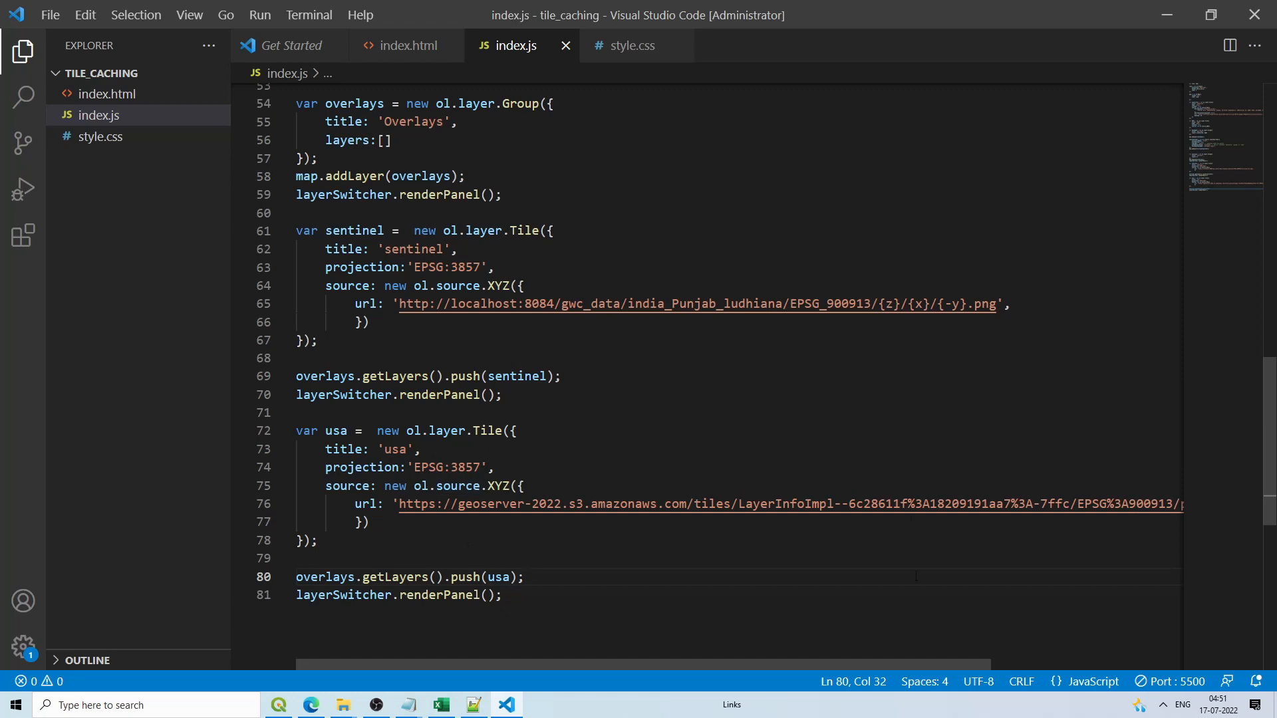
{"action": "left_click_drag", "start_coordinate": [919, 663], "coordinate": [716, 672]}
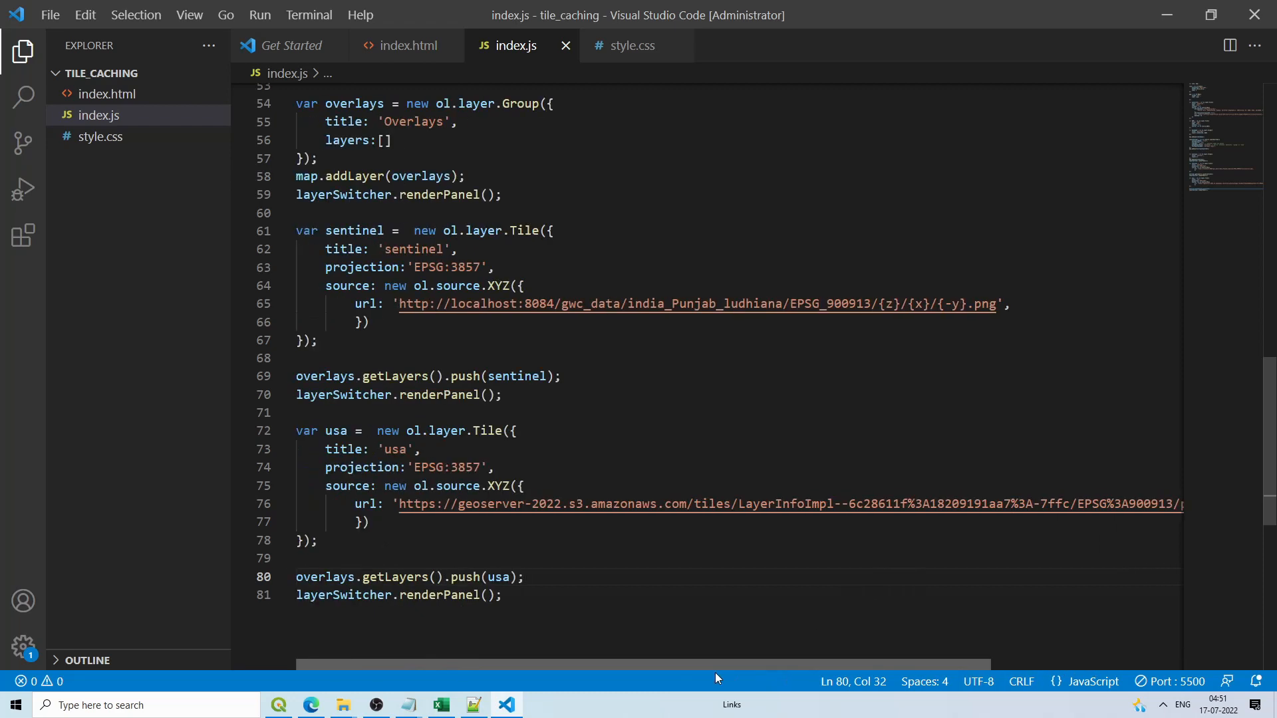
Step: Pan and zoom the tile_caching map onto the coloured US states overlay across the Midwest
{"action": "left_click", "coordinate": [323, 705]}
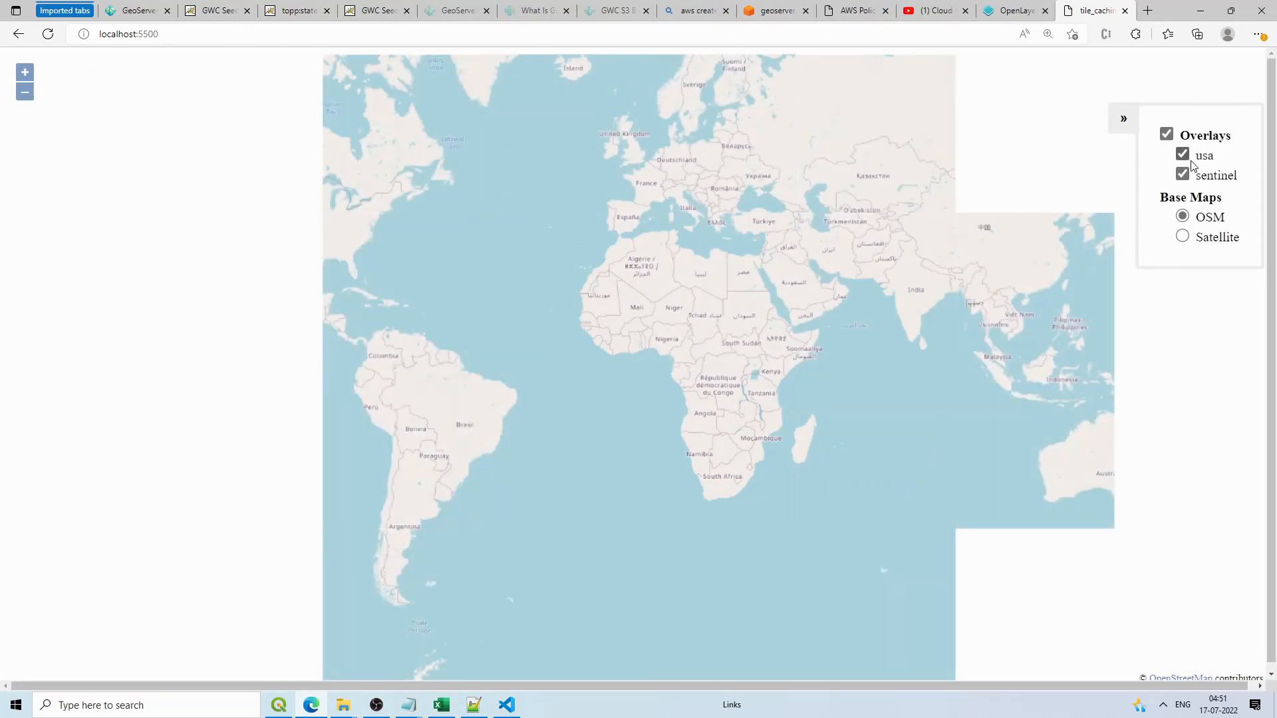
{"action": "left_click_drag", "start_coordinate": [638, 280], "coordinate": [794, 293]}
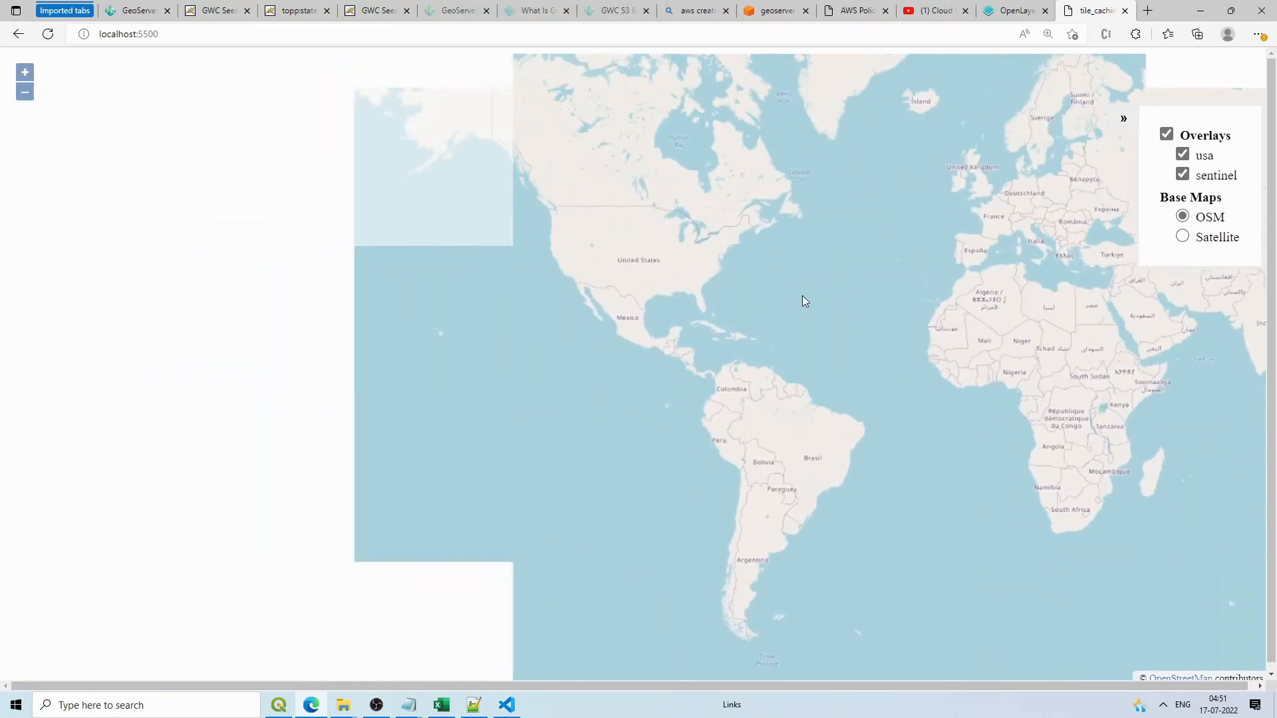
{"action": "scroll", "coordinate": [613, 231], "scroll_direction": "up", "scroll_amount": 1}
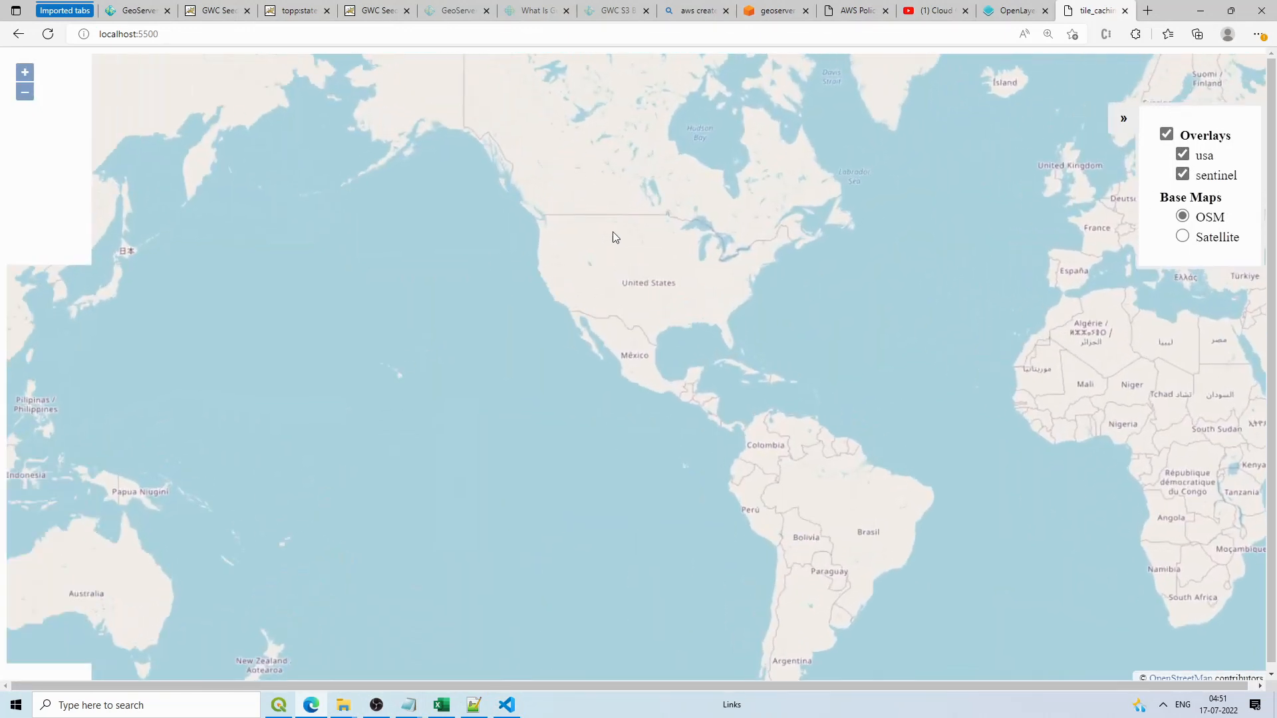
{"action": "left_click_drag", "start_coordinate": [618, 229], "coordinate": [585, 268]}
{"action": "scroll", "coordinate": [585, 267], "scroll_direction": "up", "scroll_amount": 1}
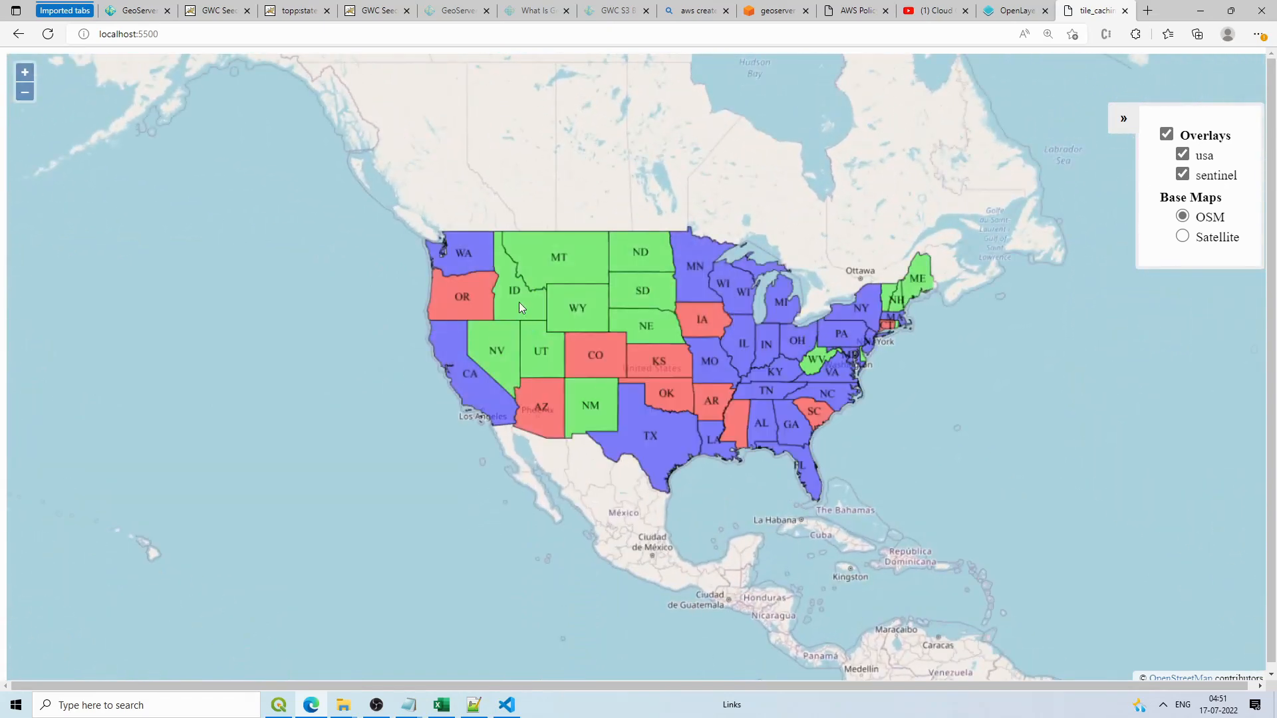
{"action": "scroll", "coordinate": [680, 300], "scroll_direction": "down", "scroll_amount": 1}
{"action": "scroll", "coordinate": [680, 302], "scroll_direction": "down", "scroll_amount": 1}
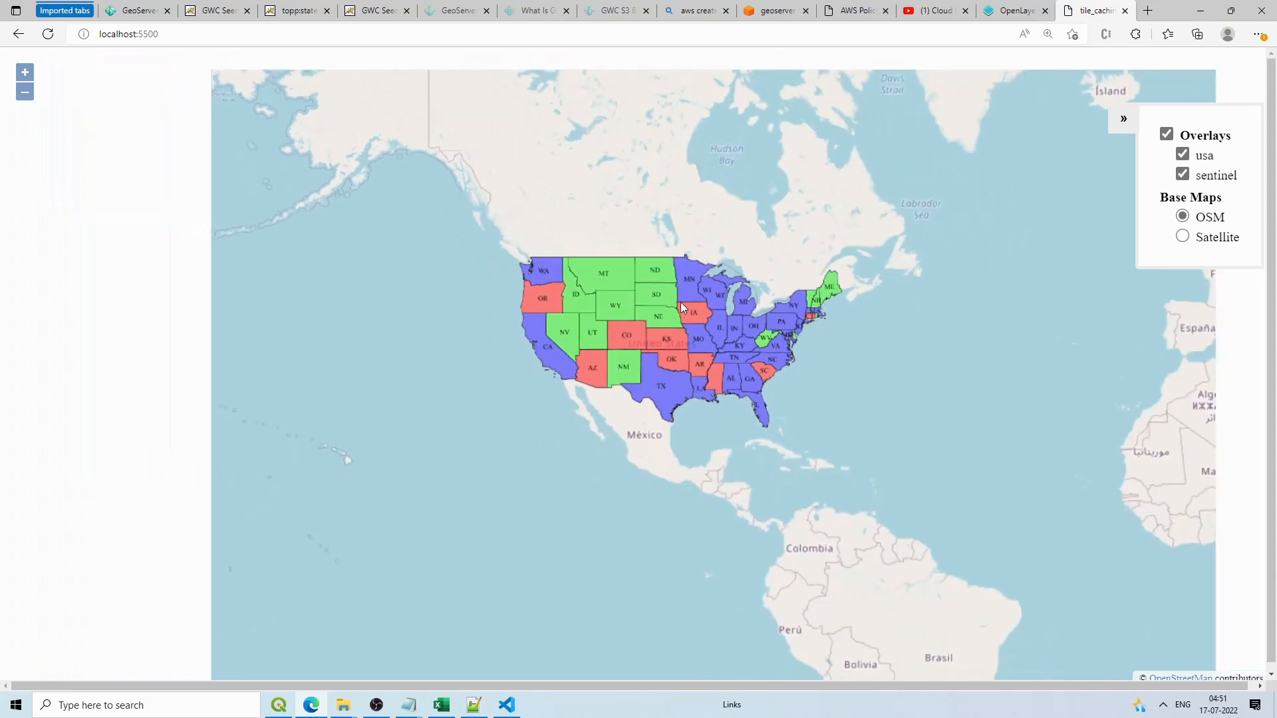
{"action": "scroll", "coordinate": [680, 302], "scroll_direction": "down", "scroll_amount": 1}
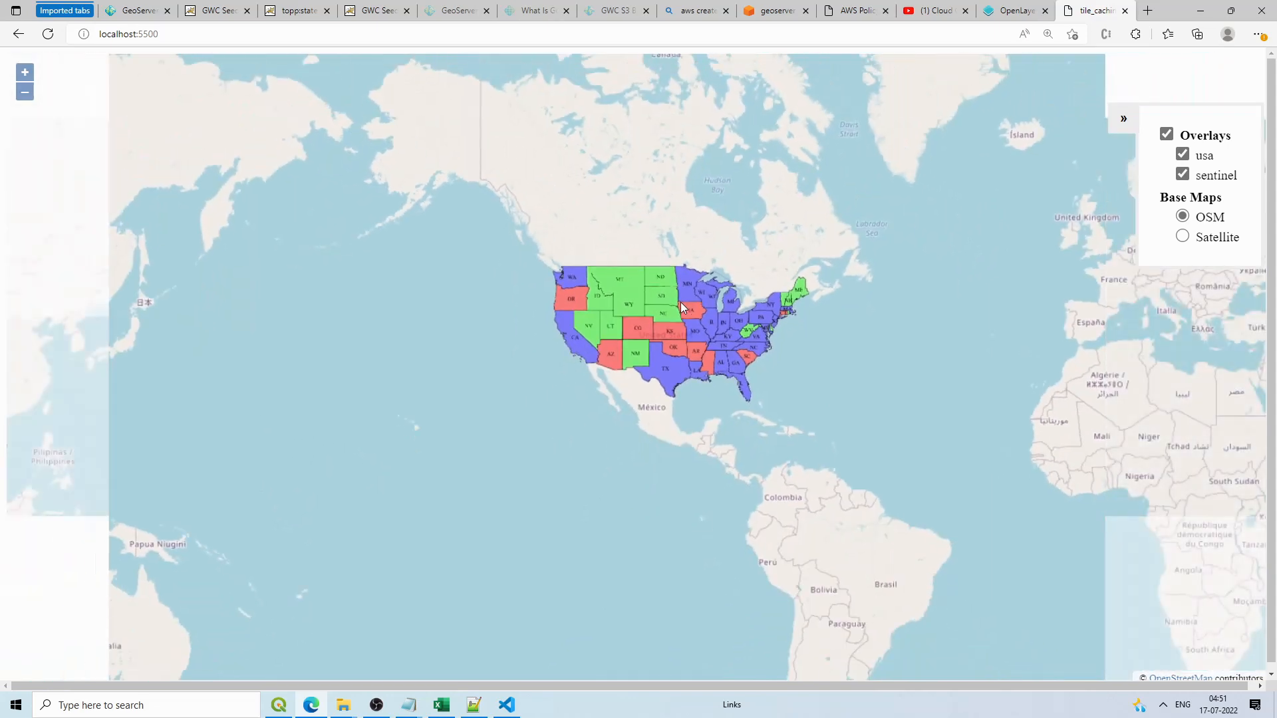
{"action": "scroll", "coordinate": [681, 301], "scroll_direction": "up", "scroll_amount": 4}
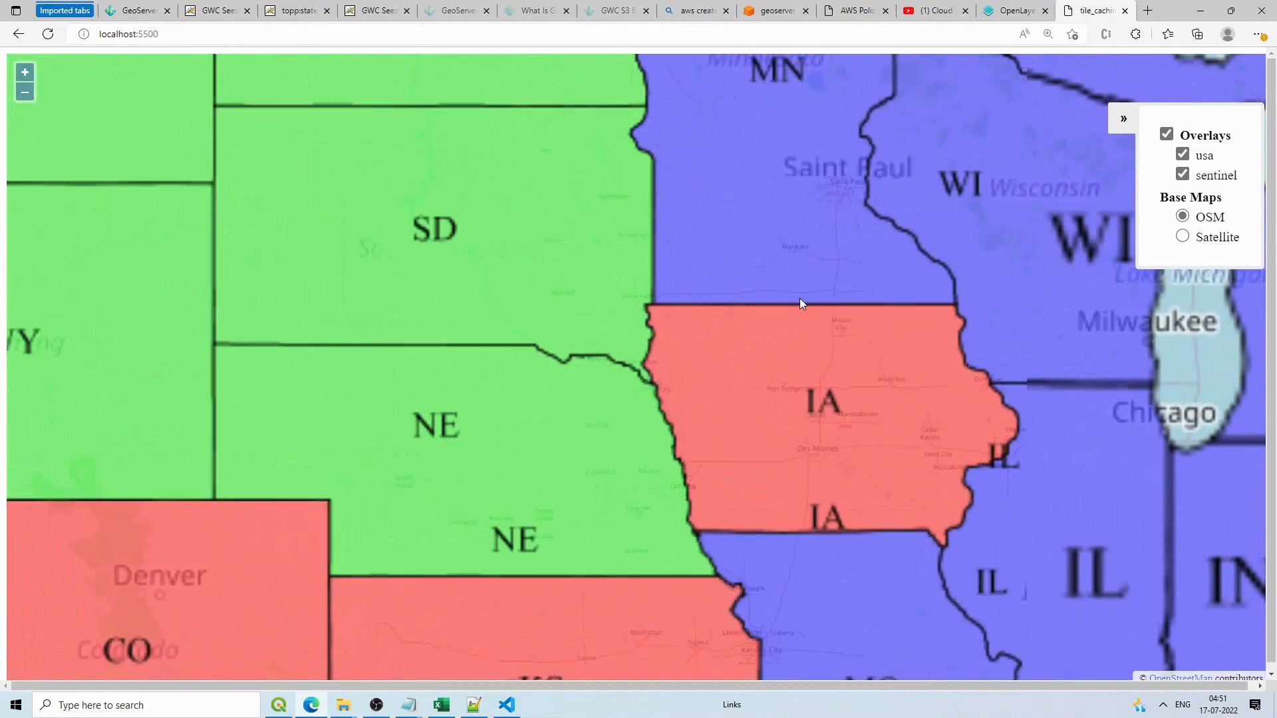
{"action": "left_click_drag", "start_coordinate": [800, 298], "coordinate": [775, 294]}
{"action": "scroll", "coordinate": [776, 294], "scroll_direction": "down", "scroll_amount": 1}
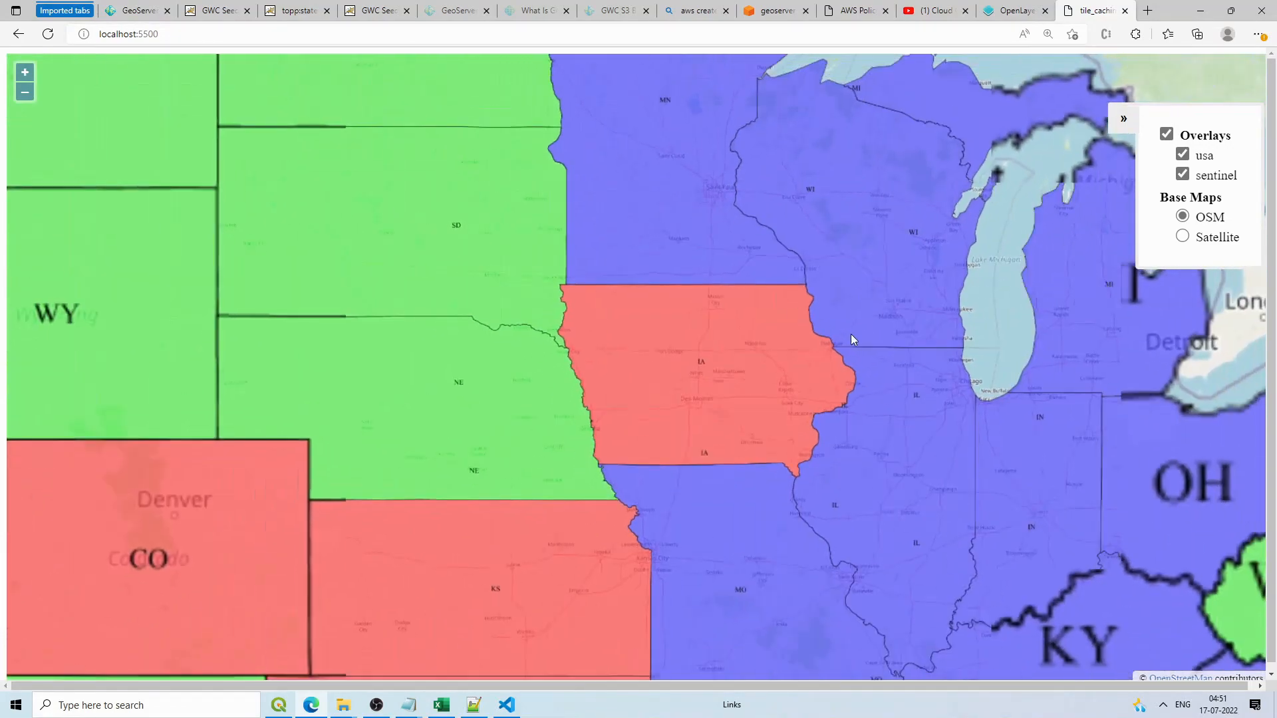
{"action": "scroll", "coordinate": [851, 334], "scroll_direction": "up", "scroll_amount": 3}
{"action": "scroll", "coordinate": [816, 353], "scroll_direction": "down", "scroll_amount": 6}
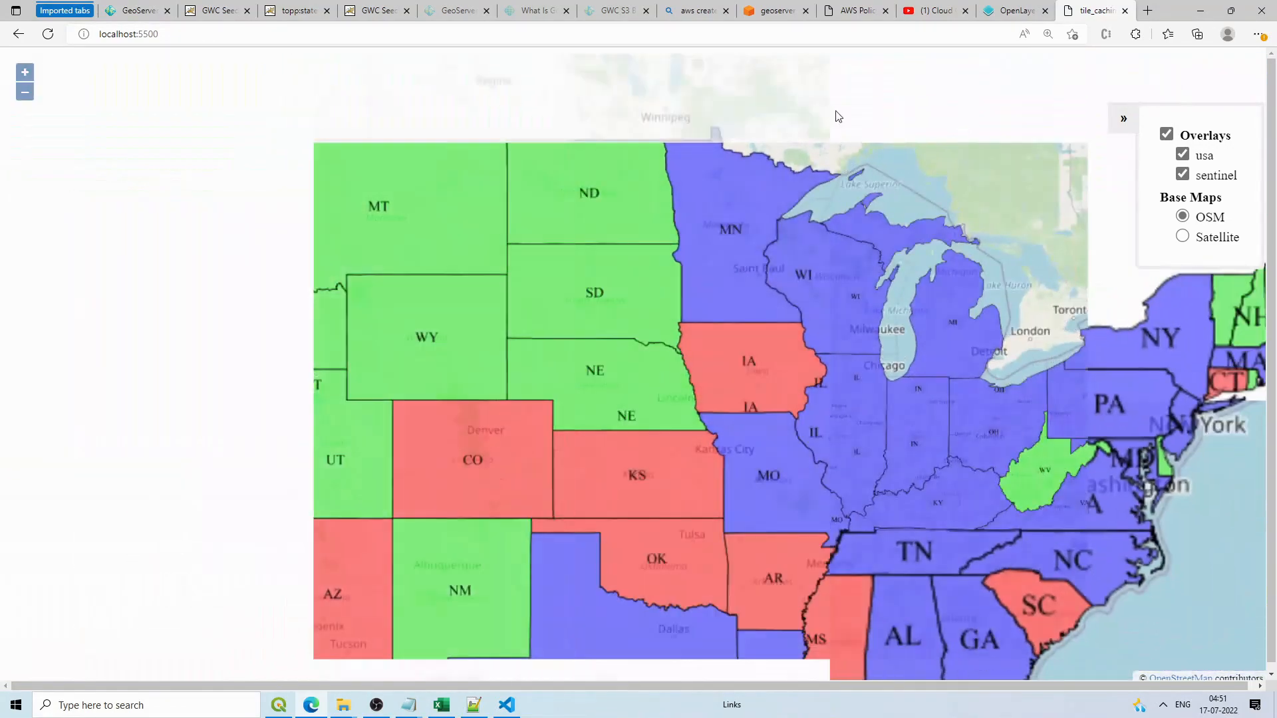
{"action": "left_click", "coordinate": [775, 11]}
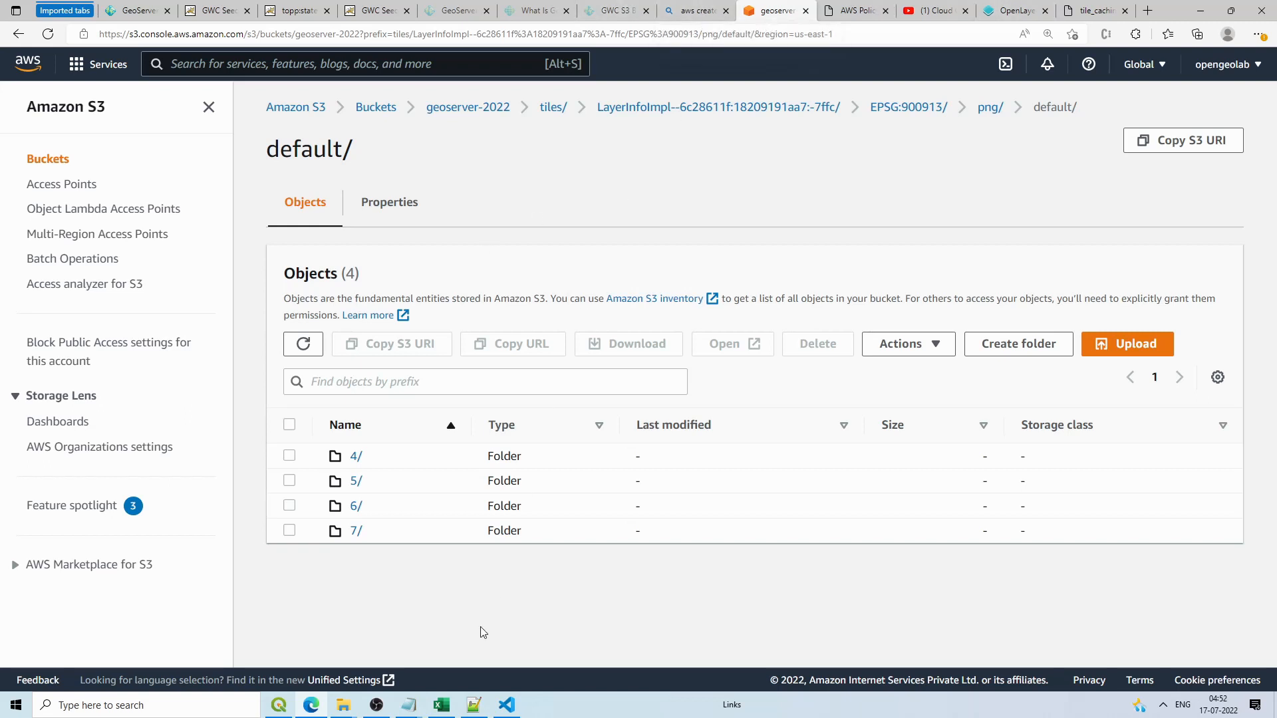
Step: Bring up GeoWebCache's seed page for topp:states, showing no running tasks
{"action": "left_click", "coordinate": [505, 694]}
{"action": "left_click", "coordinate": [505, 695]}
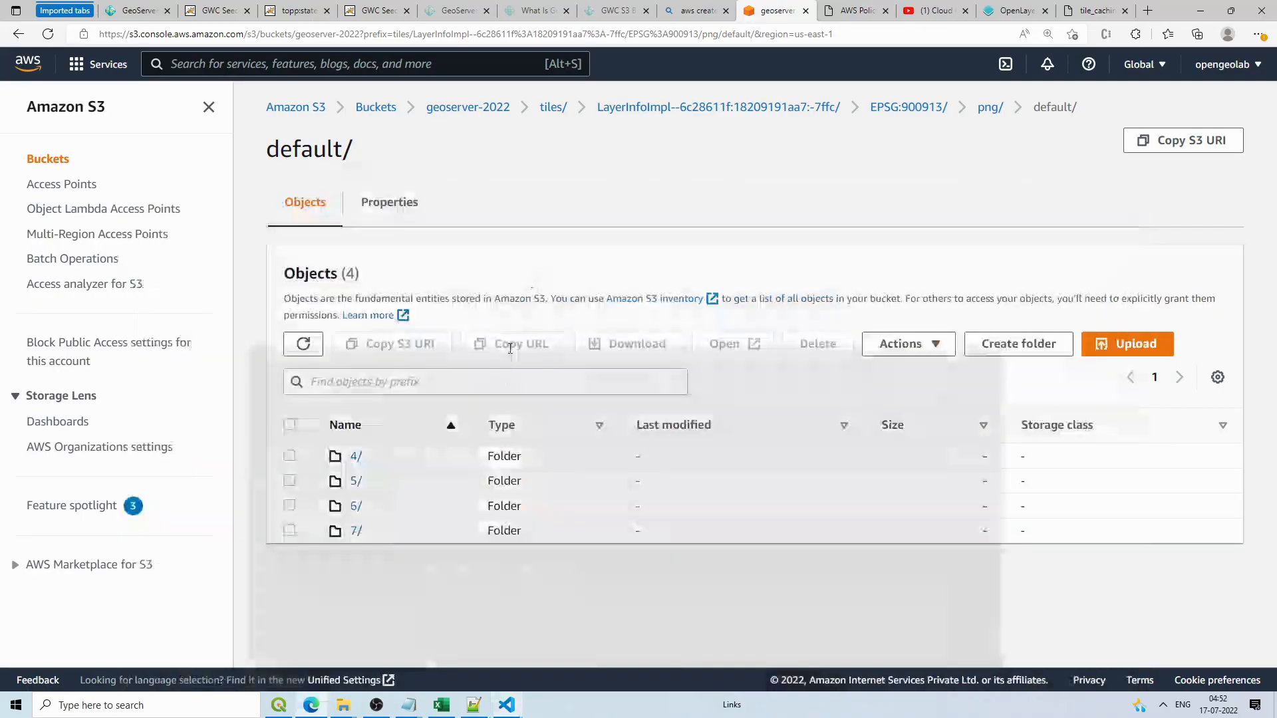
{"action": "left_click", "coordinate": [374, 10]}
{"action": "left_click", "coordinate": [326, 8]}
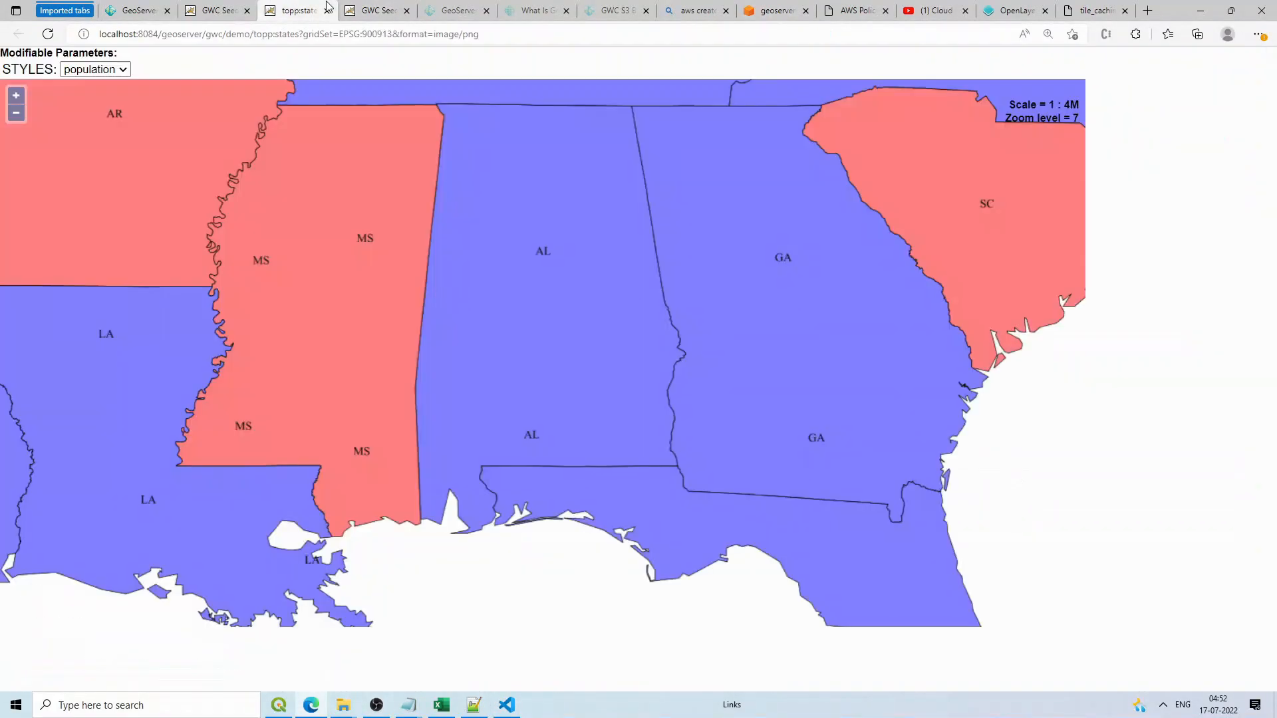
{"action": "left_click", "coordinate": [373, 10]}
{"action": "left_click", "coordinate": [220, 10]}
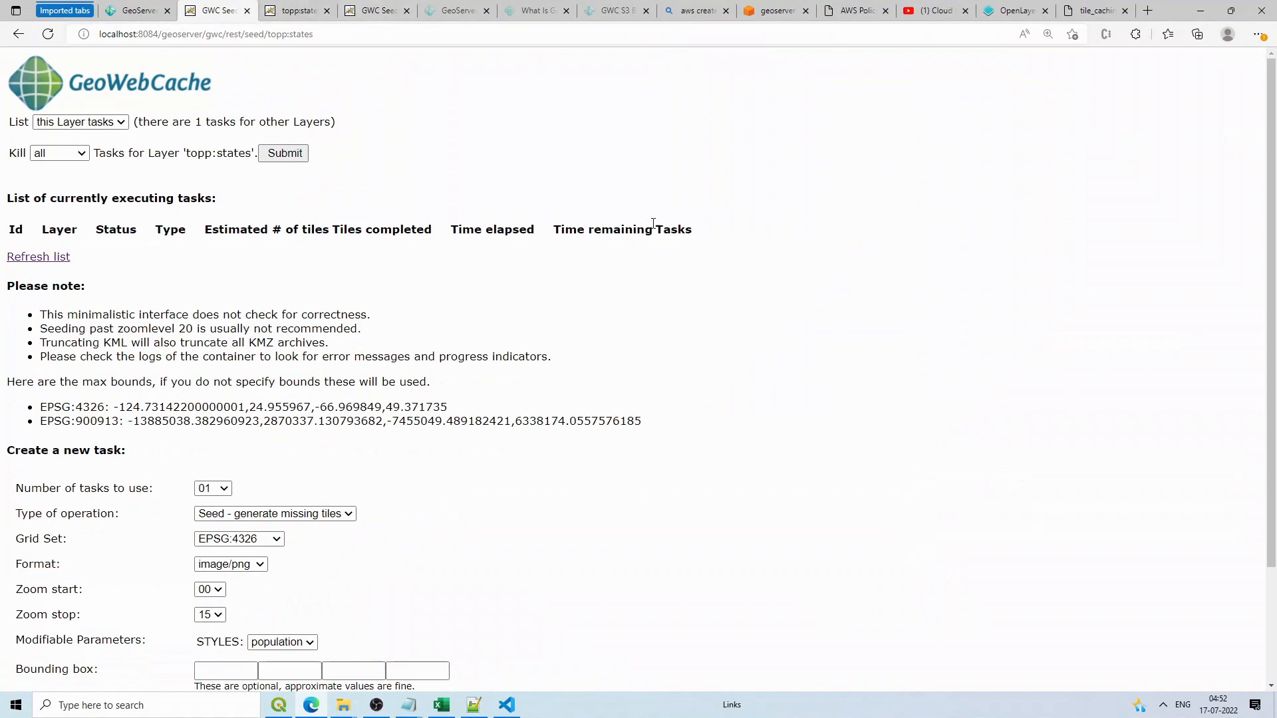
Step: Zoom in and out repeatedly over the coloured US states on the tile_caching map
{"action": "left_click", "coordinate": [1094, 10]}
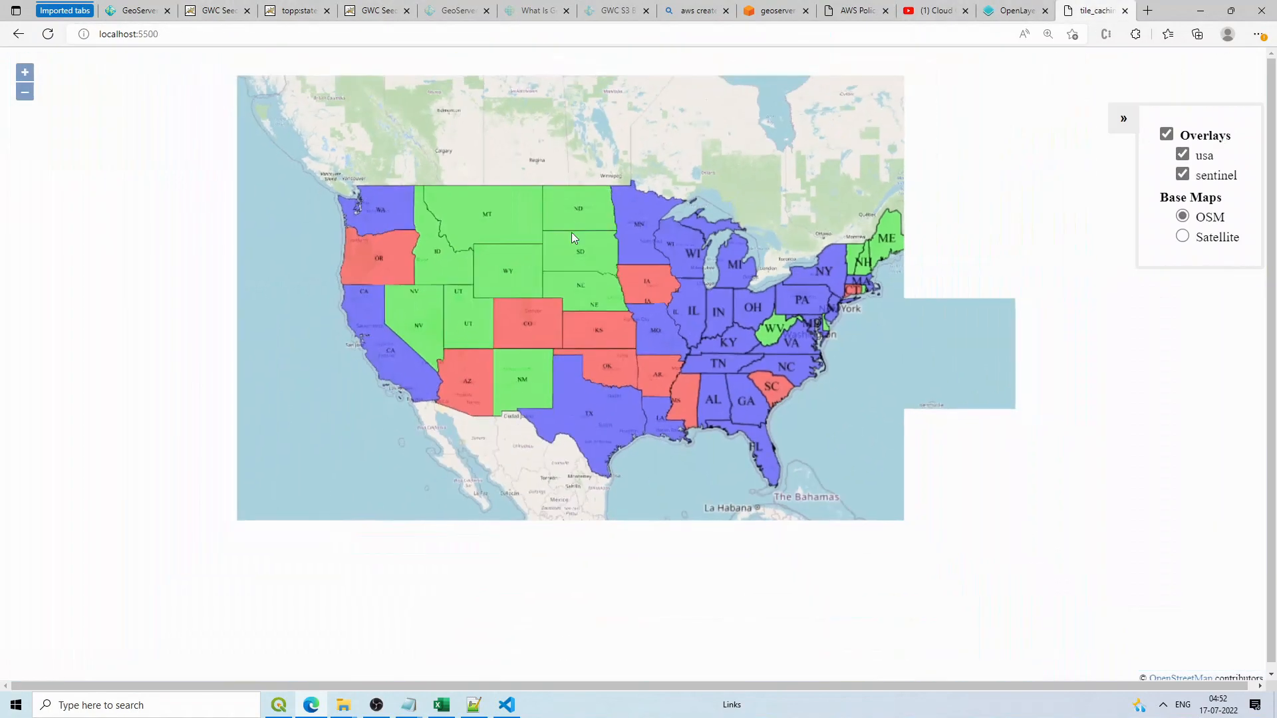
{"action": "scroll", "coordinate": [575, 253], "scroll_direction": "up", "scroll_amount": 1}
{"action": "scroll", "coordinate": [836, 266], "scroll_direction": "down", "scroll_amount": 2}
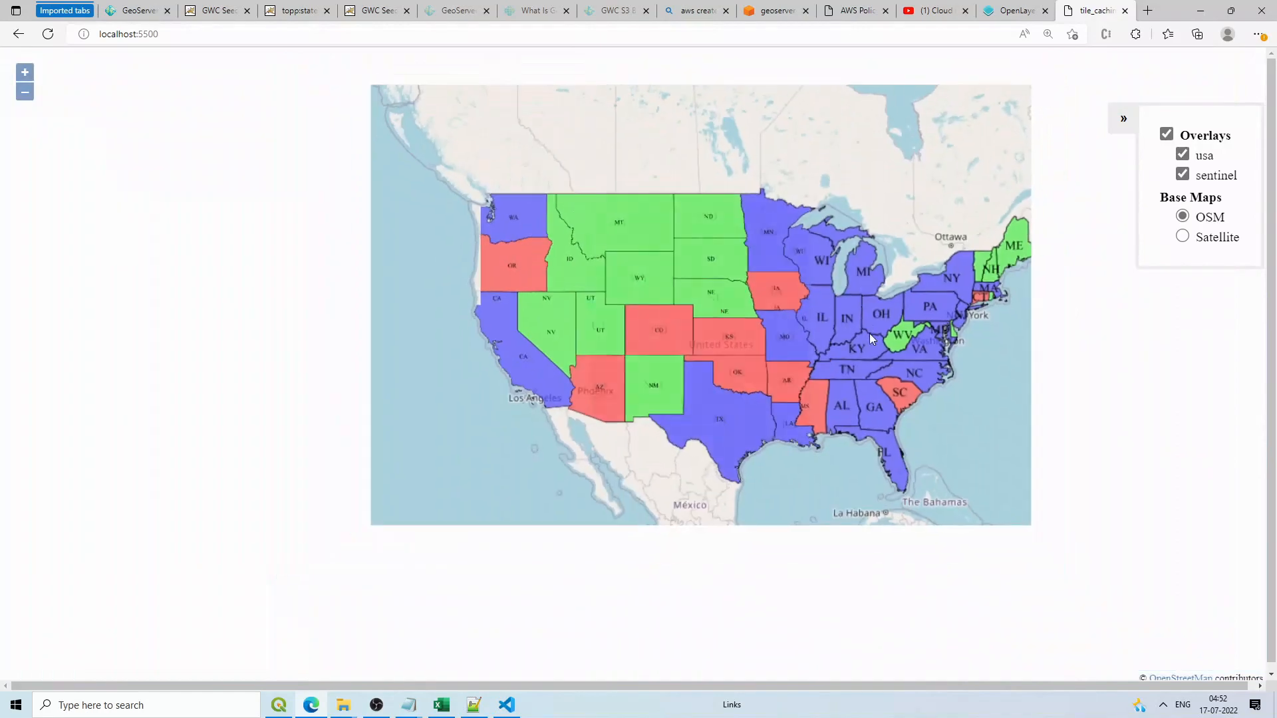
{"action": "scroll", "coordinate": [892, 334], "scroll_direction": "up", "scroll_amount": 1}
{"action": "scroll", "coordinate": [892, 333], "scroll_direction": "up", "scroll_amount": 1}
{"action": "scroll", "coordinate": [889, 333], "scroll_direction": "down", "scroll_amount": 2}
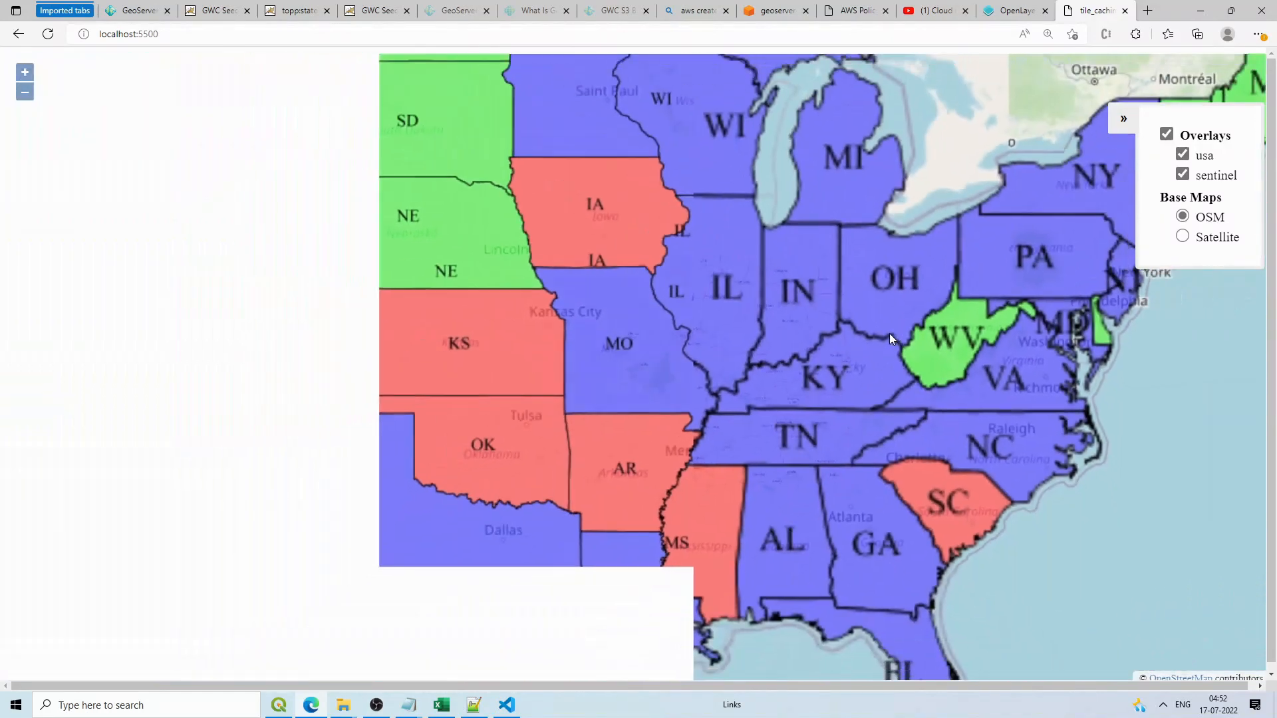
{"action": "scroll", "coordinate": [356, 168], "scroll_direction": "up", "scroll_amount": 1}
{"action": "scroll", "coordinate": [356, 168], "scroll_direction": "down", "scroll_amount": 1}
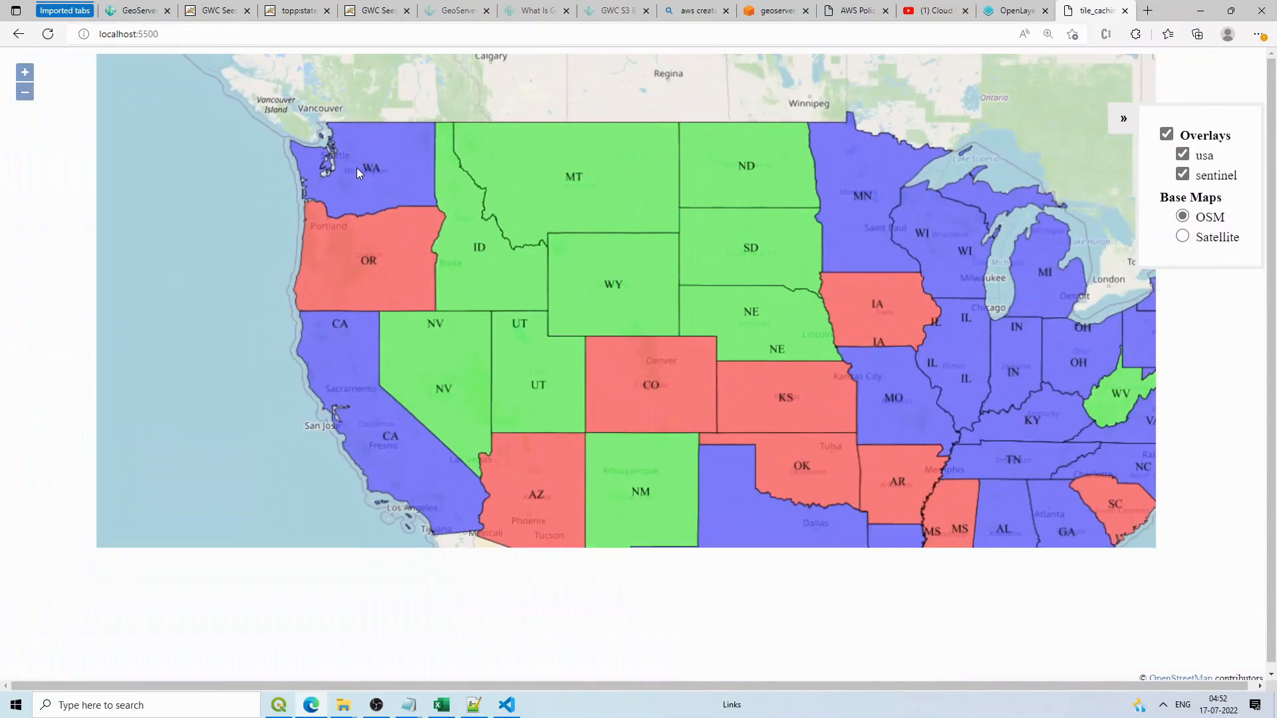
{"action": "scroll", "coordinate": [356, 167], "scroll_direction": "up", "scroll_amount": 1}
{"action": "scroll", "coordinate": [356, 167], "scroll_direction": "up", "scroll_amount": 1}
{"action": "scroll", "coordinate": [356, 168], "scroll_direction": "down", "scroll_amount": 1}
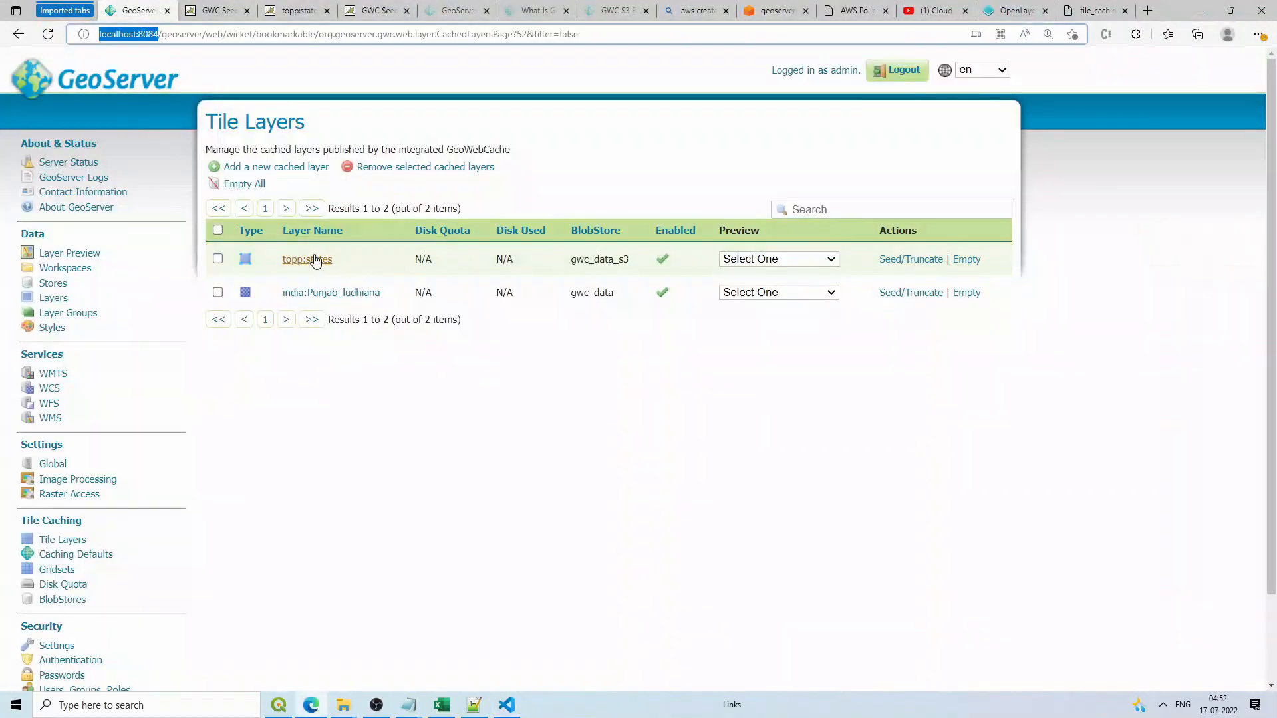
Step: Preview topp:states and india:Punjab_ludhiana as EPSG:900913 PNG from the Tile Layers list
{"action": "left_click", "coordinate": [782, 261]}
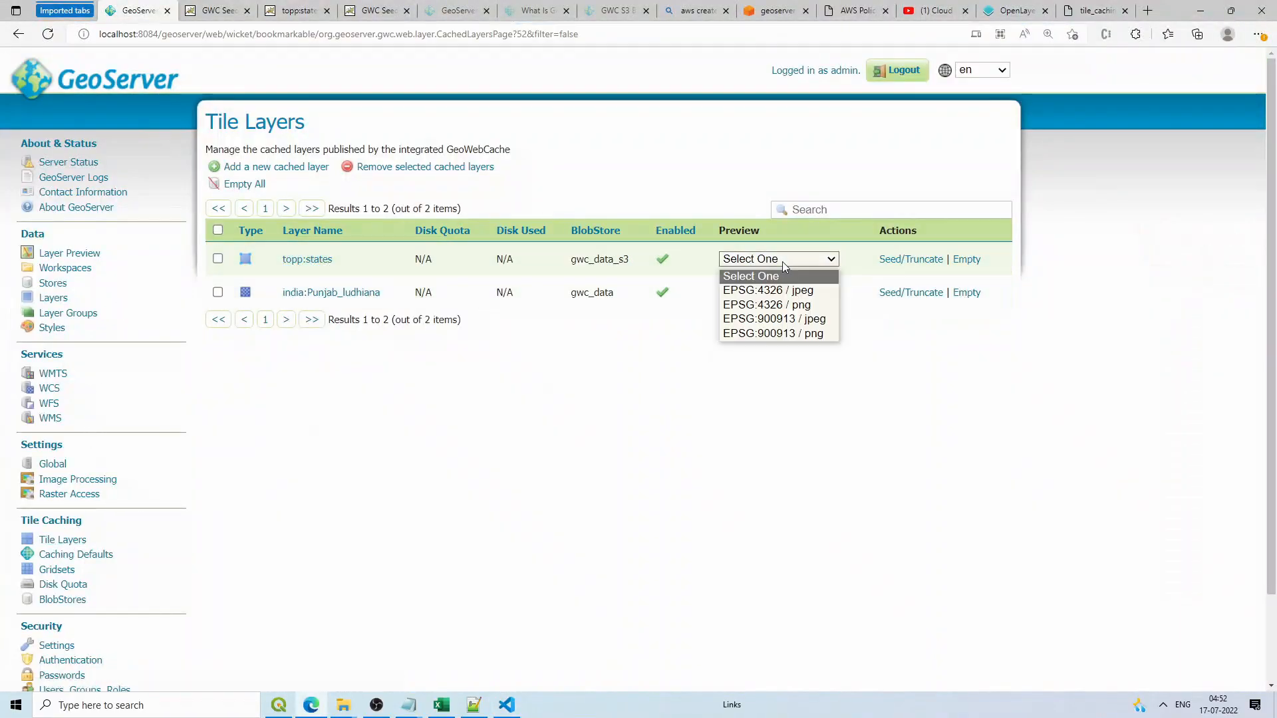
{"action": "left_click", "coordinate": [778, 334]}
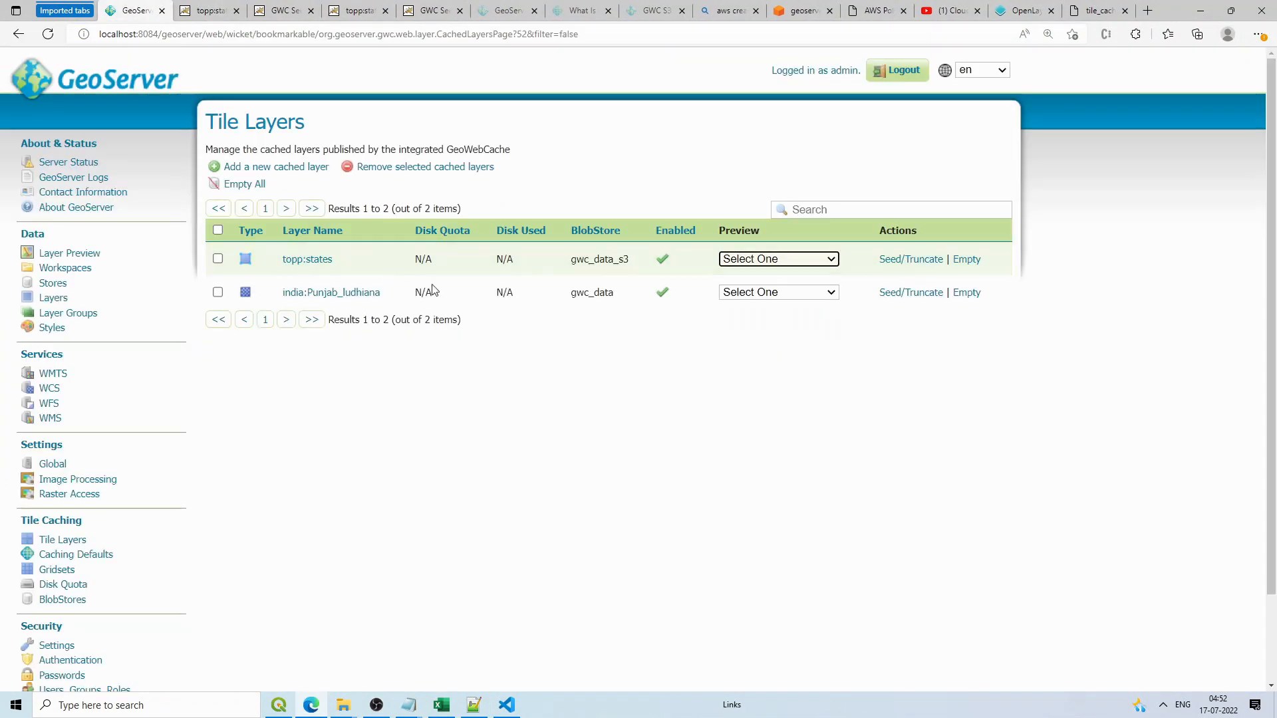
{"action": "left_click", "coordinate": [797, 296]}
{"action": "left_click", "coordinate": [775, 365]}
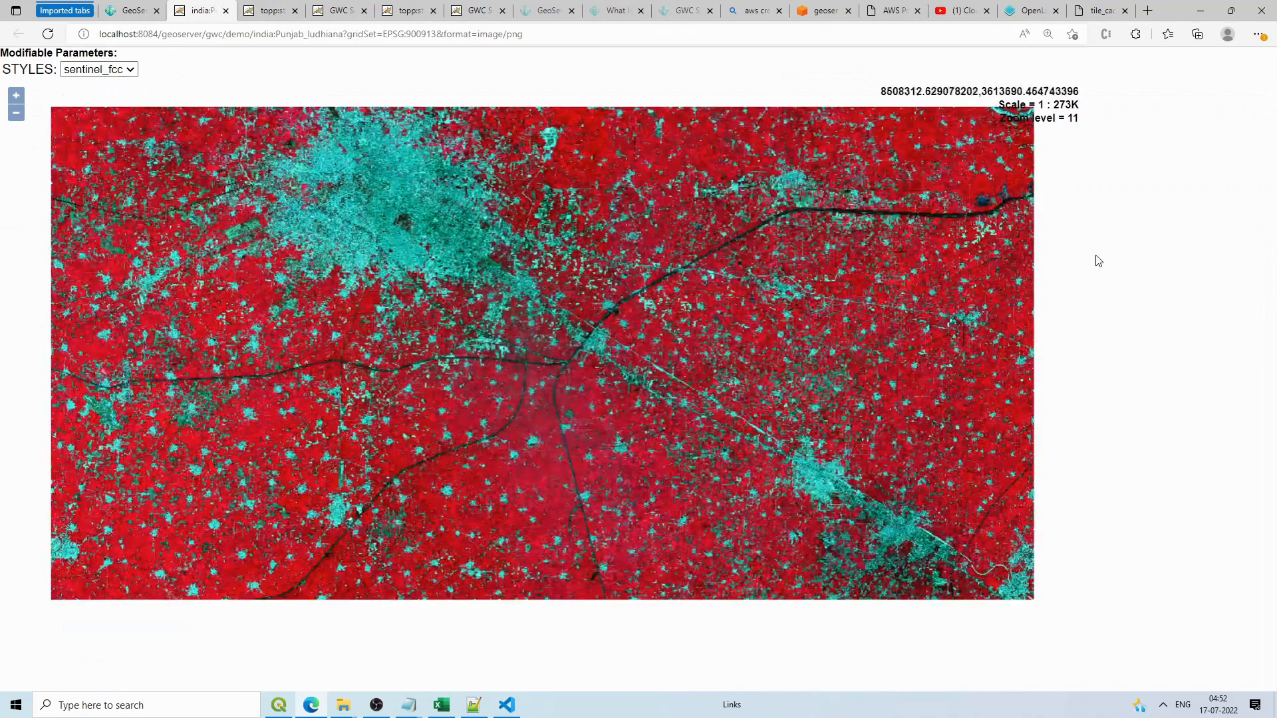
Step: View the Punjab_ludhiana preview's page source and highlight its WMTS parameters and source code
{"action": "right_click", "coordinate": [1108, 239]}
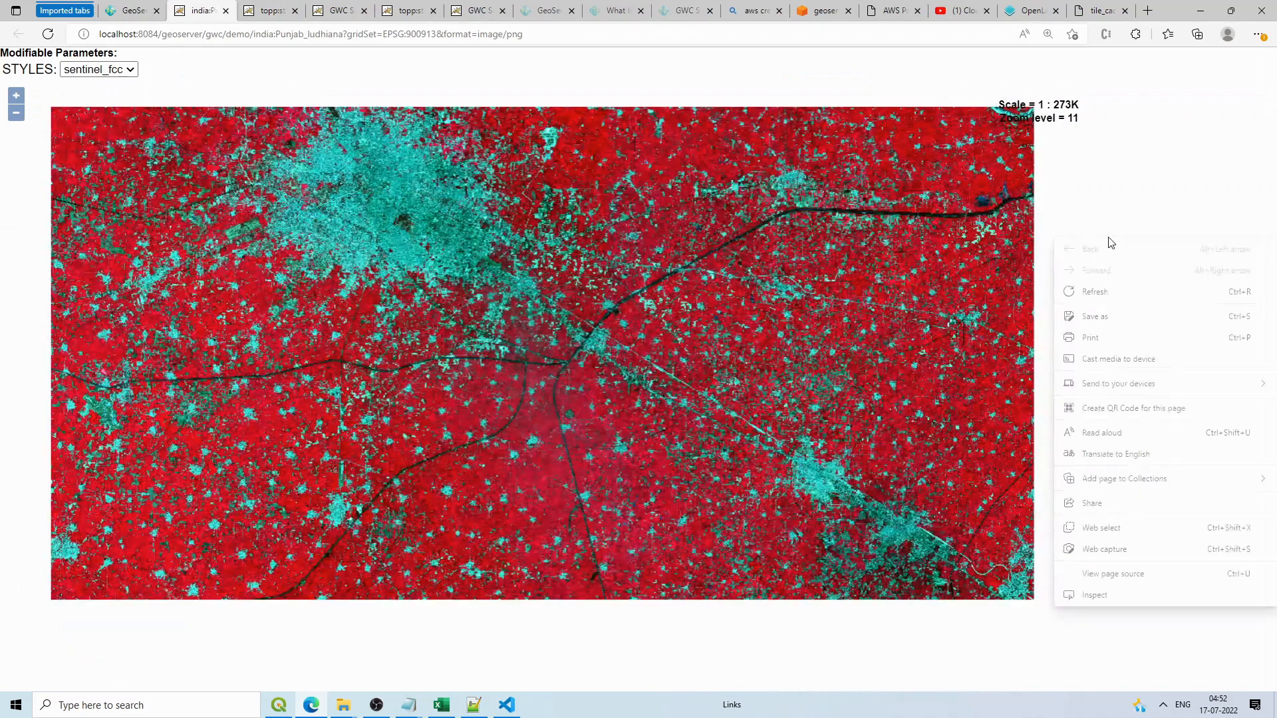
{"action": "left_click", "coordinate": [1113, 575]}
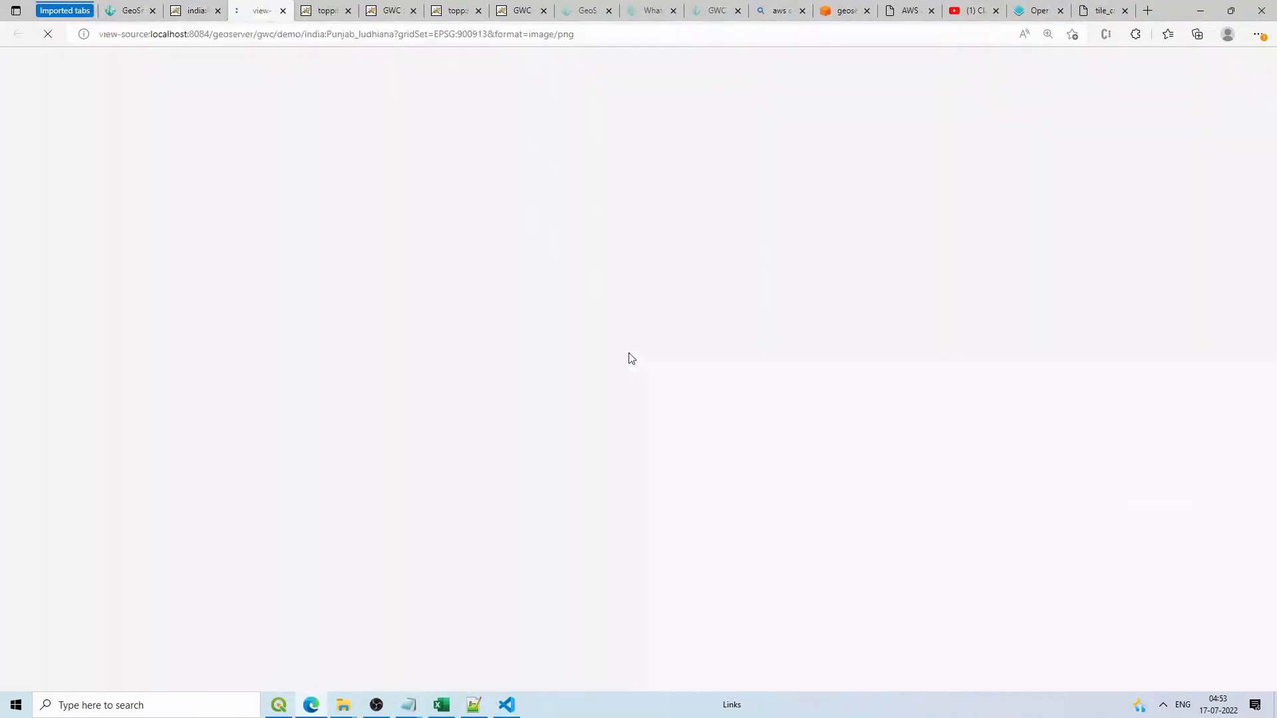
{"action": "scroll", "coordinate": [110, 147], "scroll_direction": "down", "scroll_amount": 15}
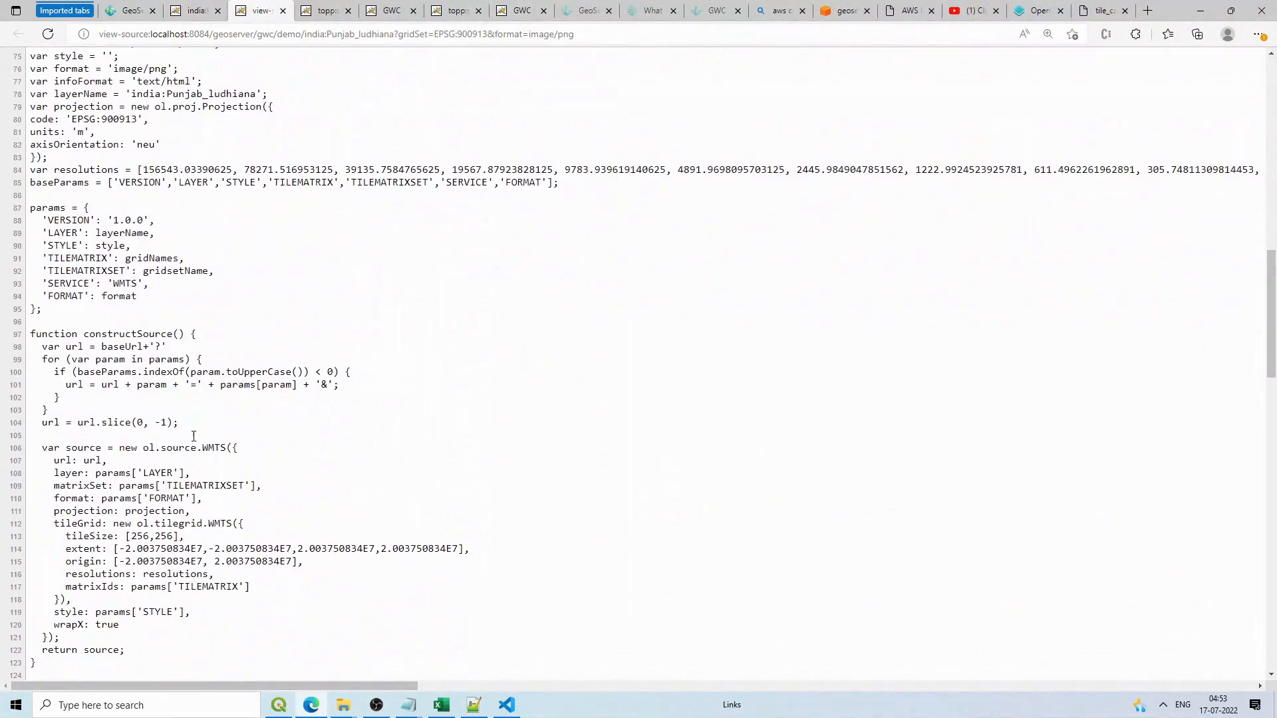
{"action": "left_click_drag", "start_coordinate": [32, 209], "coordinate": [181, 449]}
{"action": "left_click", "coordinate": [358, 500]}
{"action": "left_click", "coordinate": [475, 706]}
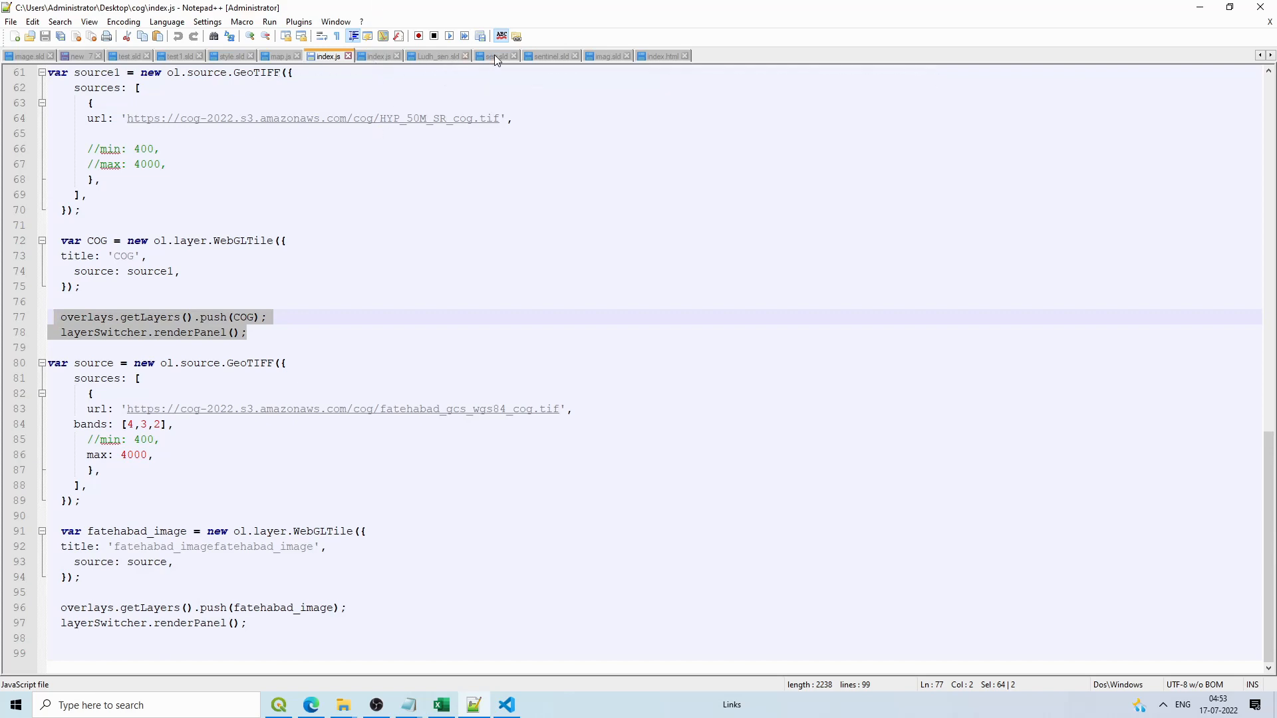
Step: In the base index.js, select the osm_india WMTS layer code, lines 12–41, through map.addLayer(tiled)
{"action": "left_click", "coordinate": [562, 57]}
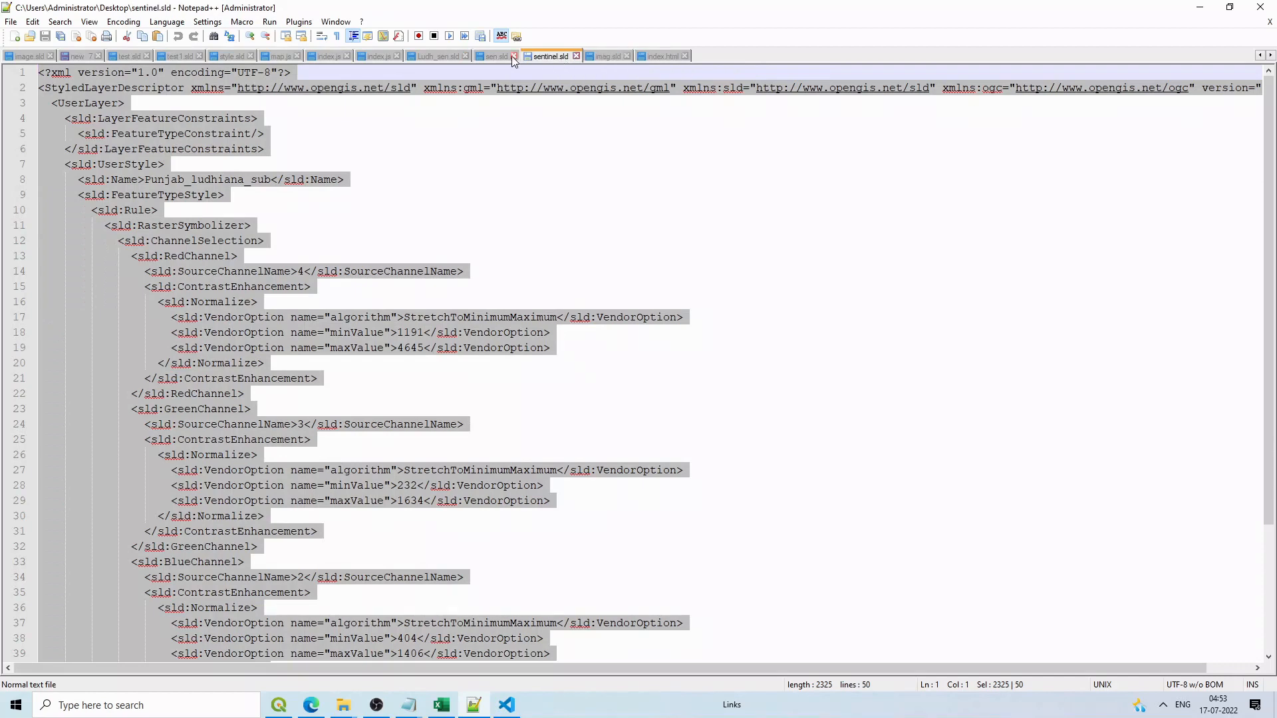
{"action": "left_click", "coordinate": [458, 56]}
{"action": "left_click", "coordinate": [387, 59]}
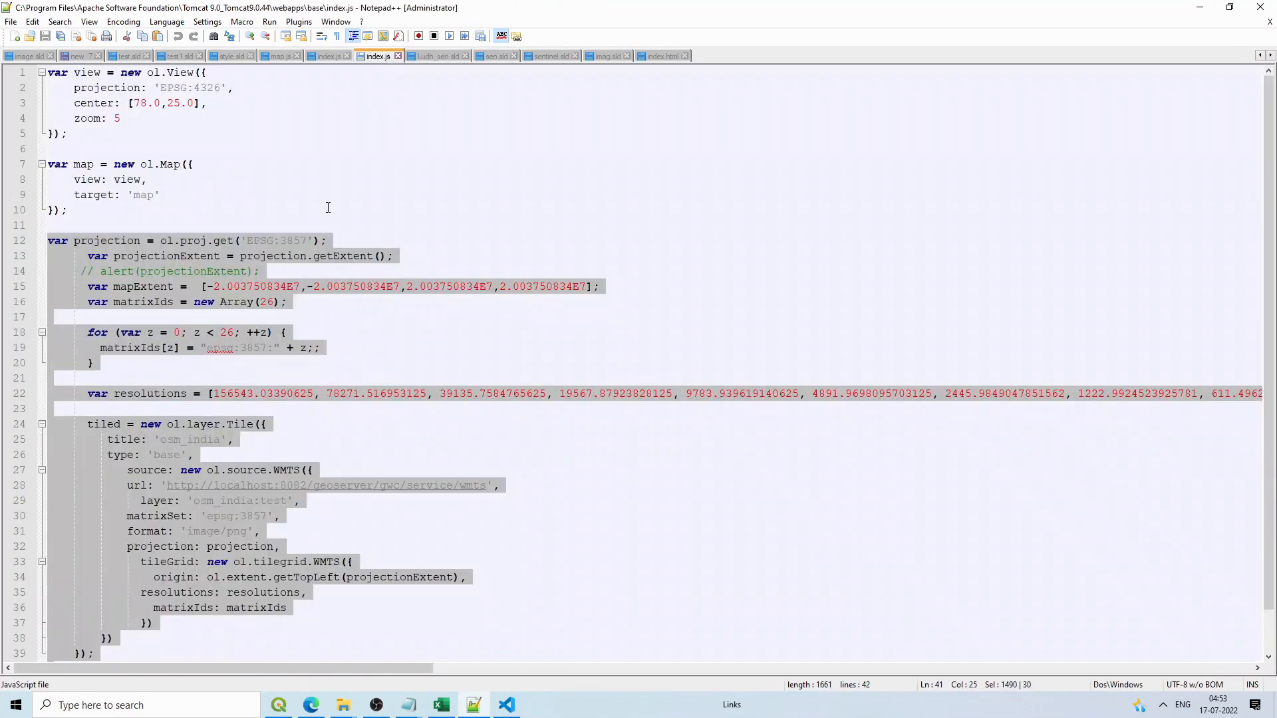
{"action": "scroll", "coordinate": [328, 208], "scroll_direction": "down", "scroll_amount": 1}
{"action": "left_click", "coordinate": [220, 210]}
{"action": "left_click_drag", "start_coordinate": [50, 196], "coordinate": [212, 640]}
{"action": "key", "text": "ctrl+c"}
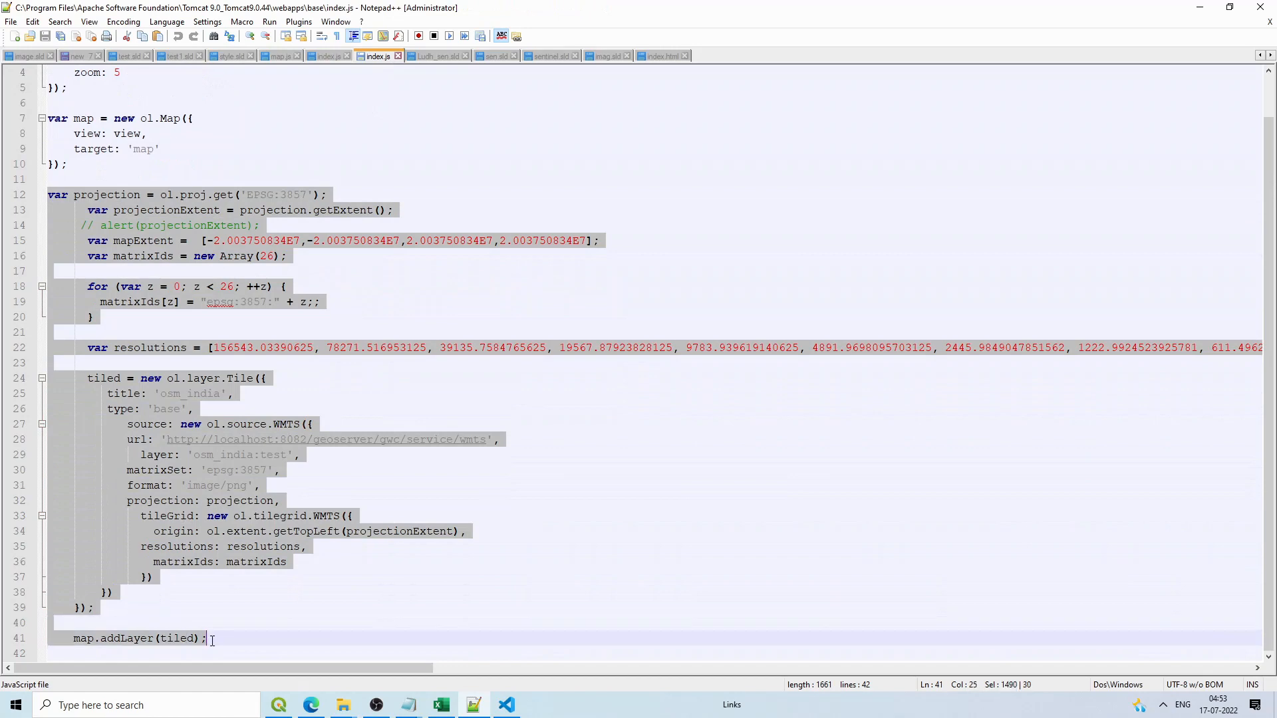
Step: Paste the copied WMTS layer block after the usa layer code in index.js
{"action": "left_click", "coordinate": [506, 705]}
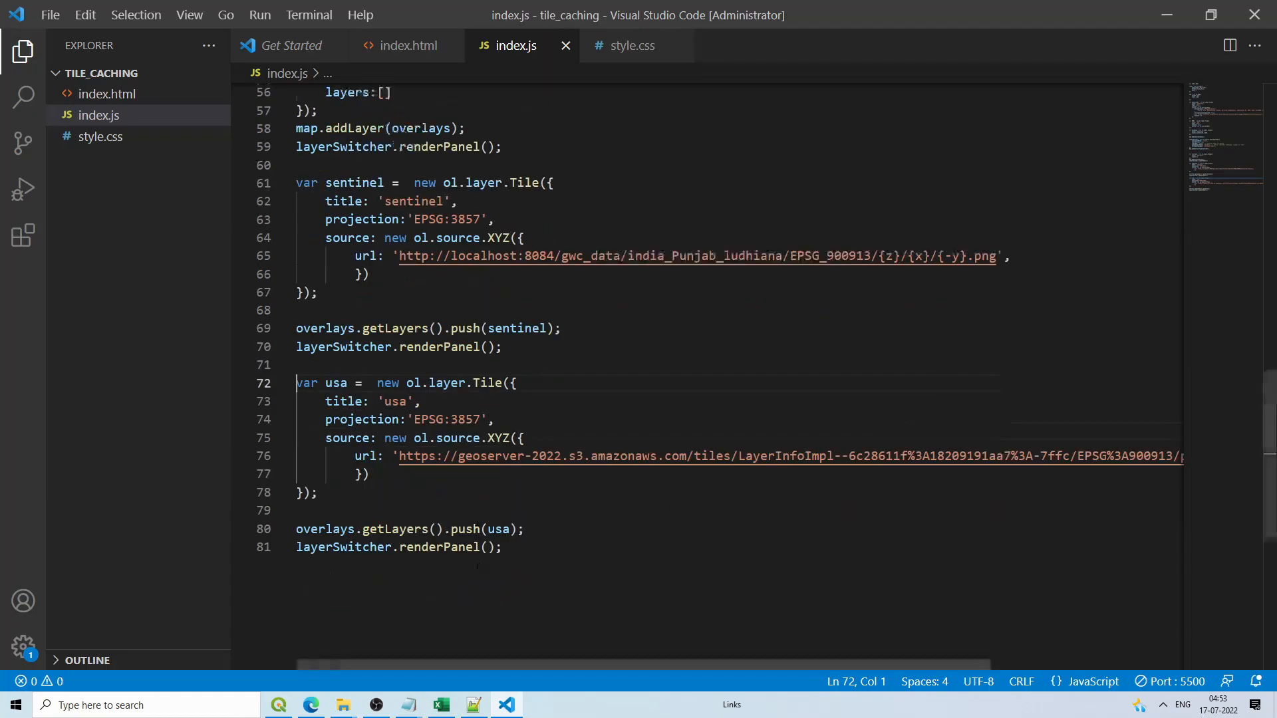
{"action": "scroll", "coordinate": [351, 446], "scroll_direction": "down", "scroll_amount": 2}
{"action": "left_click", "coordinate": [351, 445]}
{"action": "key", "text": "Return"}
{"action": "key", "text": "Return"}
{"action": "key", "text": "Return"}
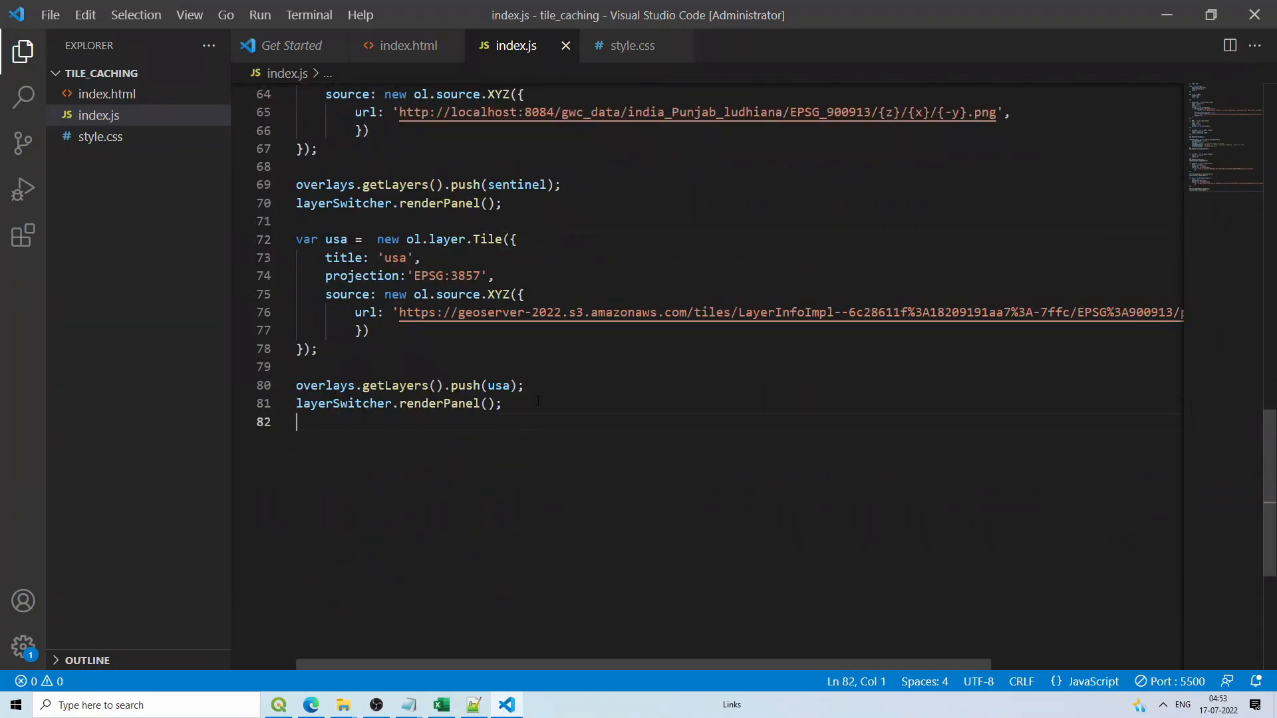
{"action": "key", "text": "ctrl+v"}
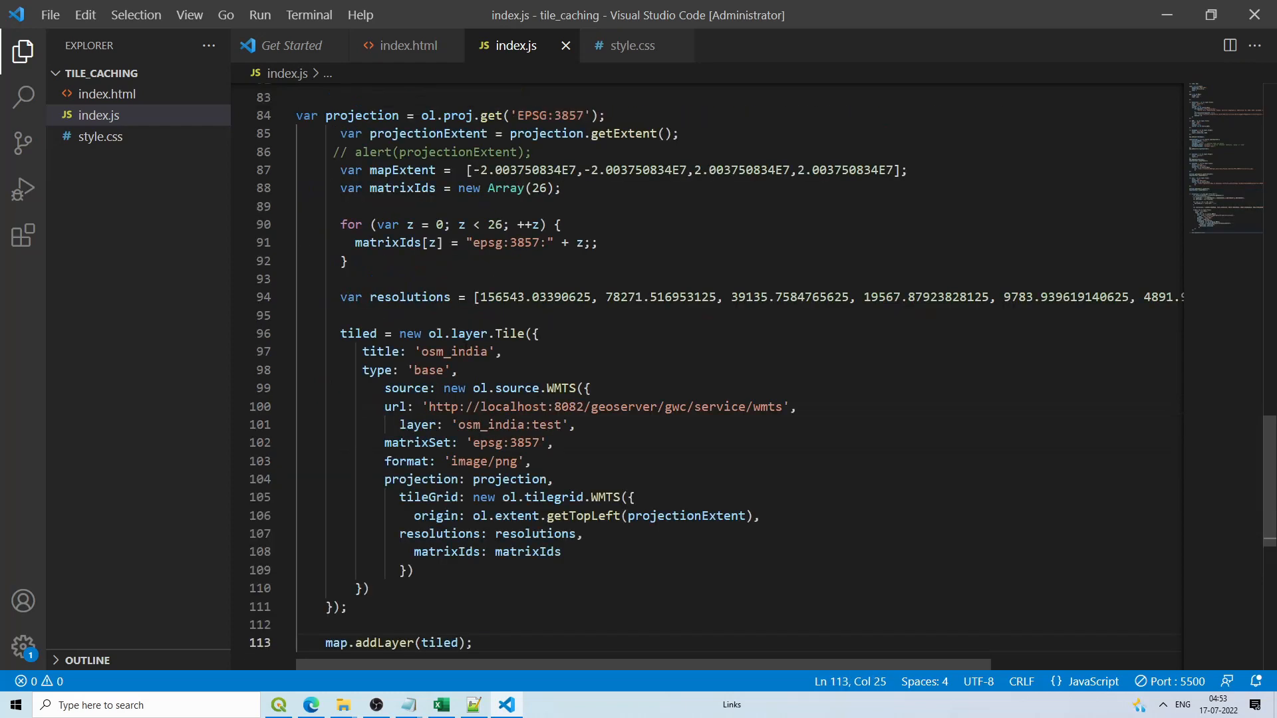
Step: Delete the pasted matrixIds array, its loop and the resolutions line
{"action": "scroll", "coordinate": [537, 401], "scroll_direction": "up", "scroll_amount": 3}
{"action": "left_click_drag", "start_coordinate": [318, 261], "coordinate": [619, 265]}
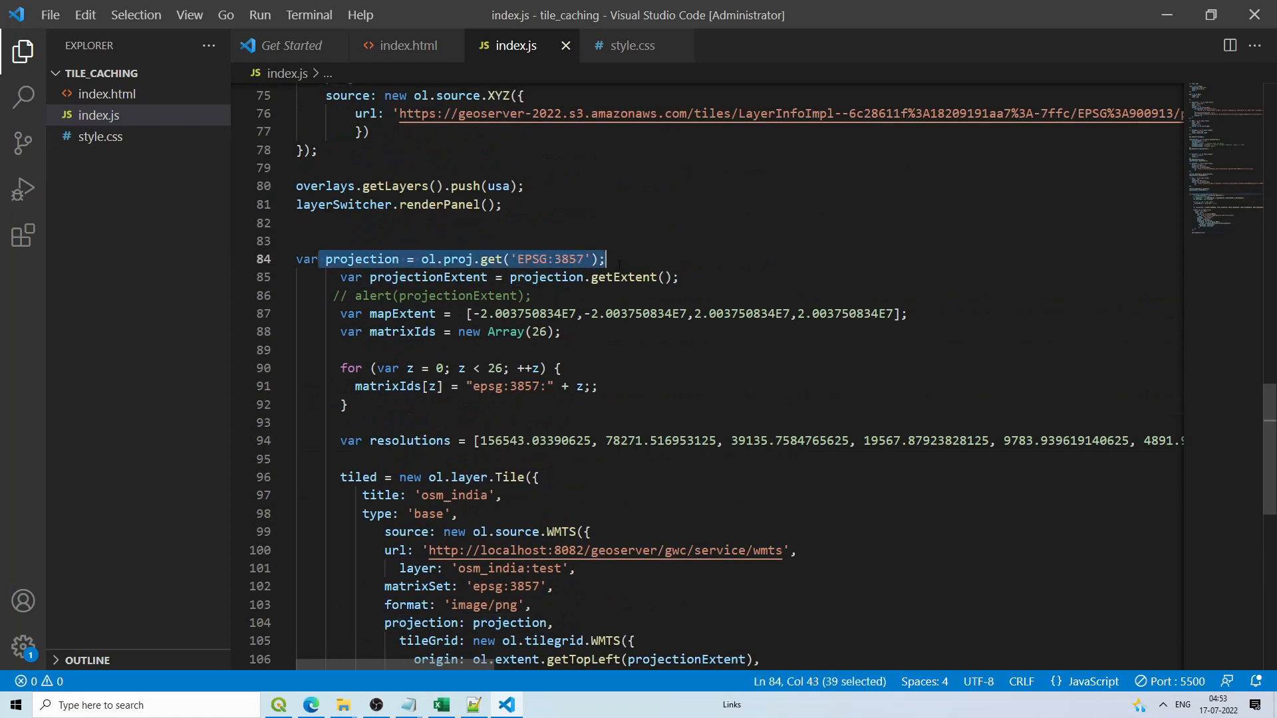
{"action": "left_click_drag", "start_coordinate": [369, 277], "coordinate": [680, 280]}
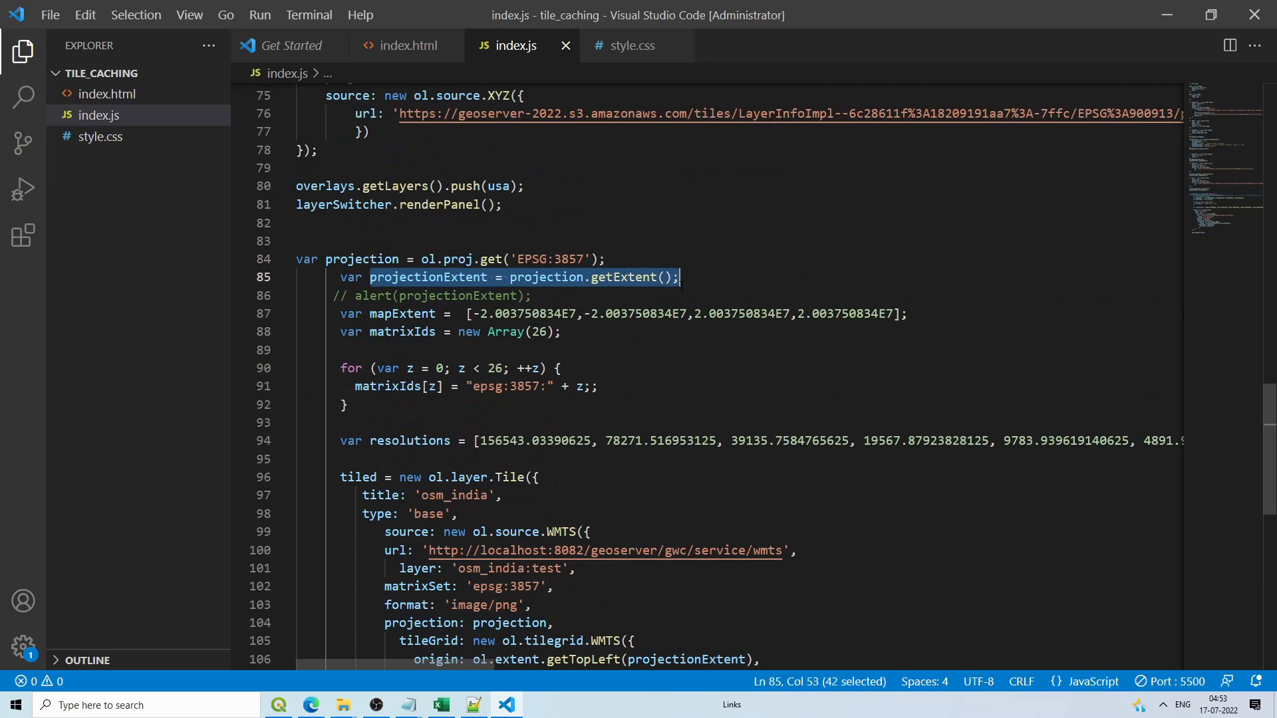
{"action": "left_click_drag", "start_coordinate": [346, 314], "coordinate": [862, 330]}
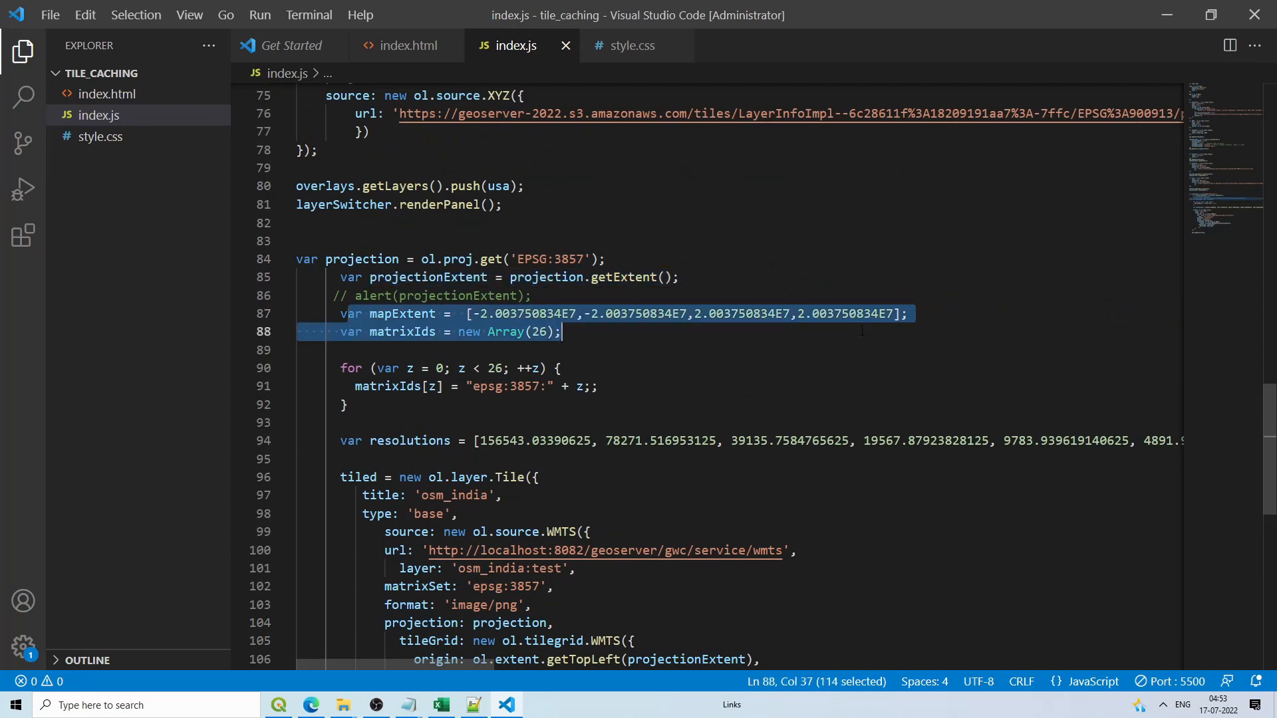
{"action": "left_click", "coordinate": [711, 330]}
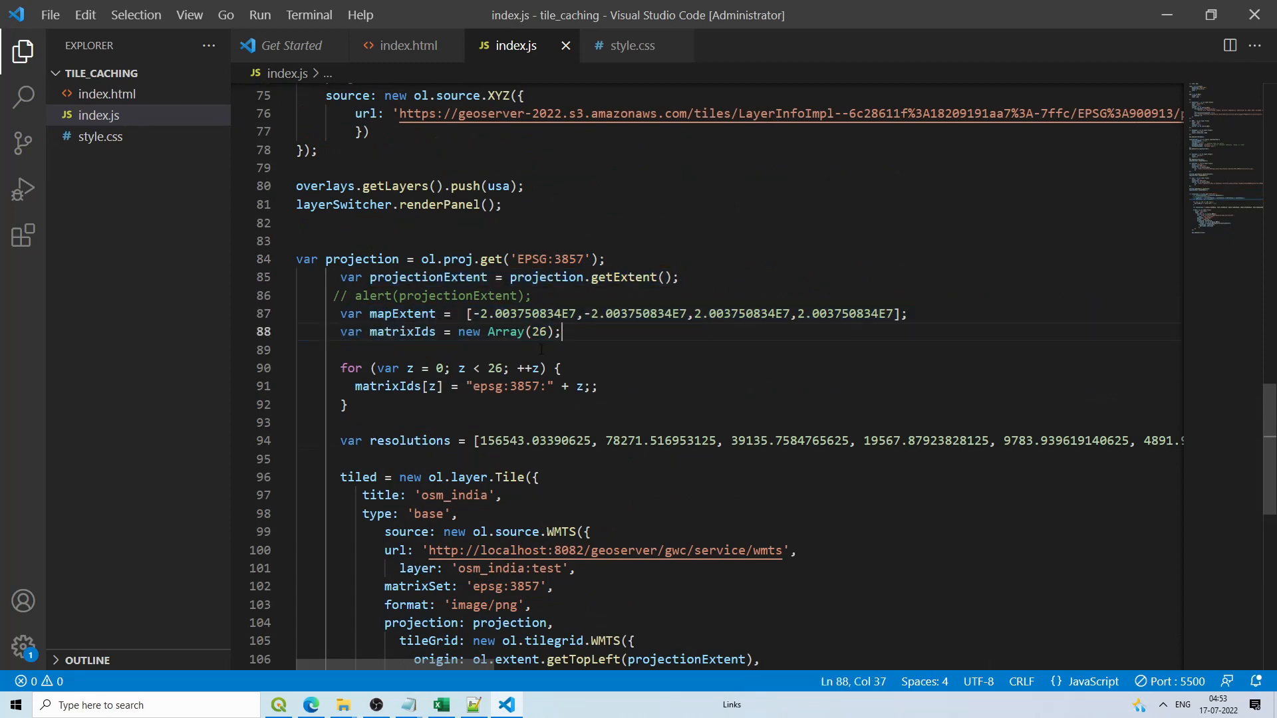
{"action": "left_click_drag", "start_coordinate": [369, 407], "coordinate": [341, 335]}
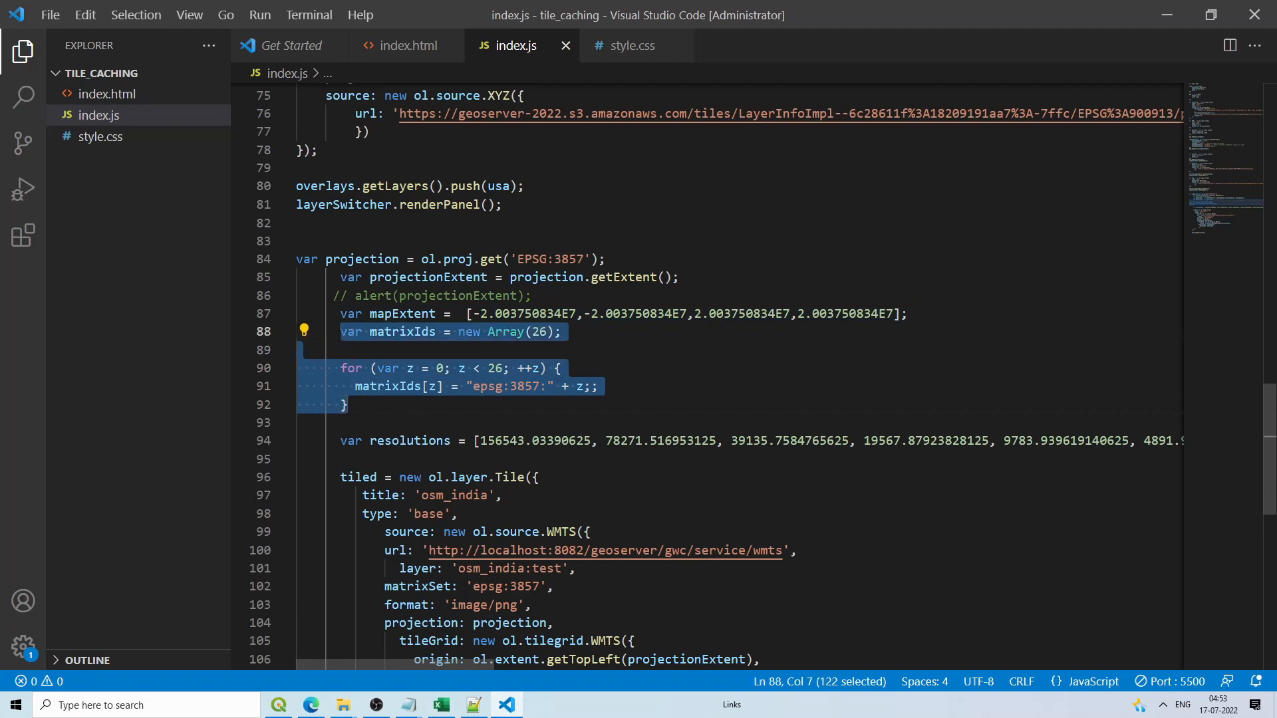
{"action": "key", "text": "BackSpace"}
{"action": "left_click", "coordinate": [333, 367]}
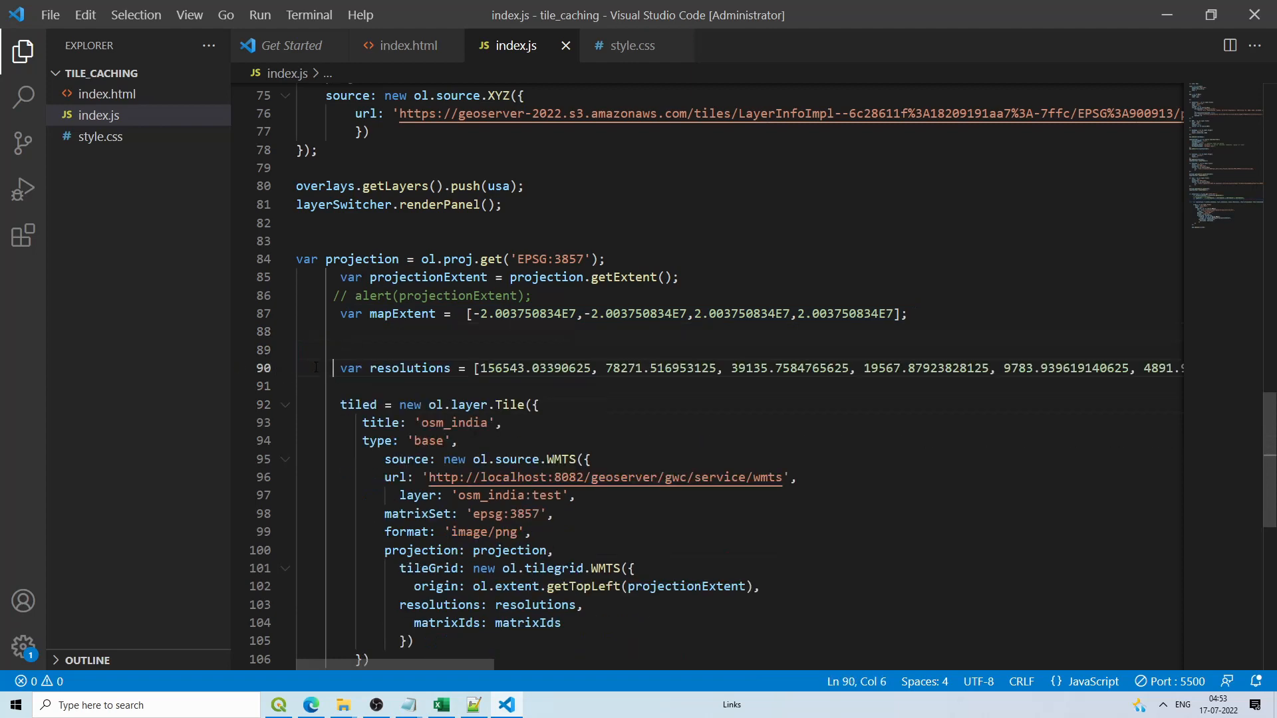
{"action": "left_click_drag", "start_coordinate": [334, 368], "coordinate": [1226, 376]}
{"action": "key", "text": "BackSpace"}
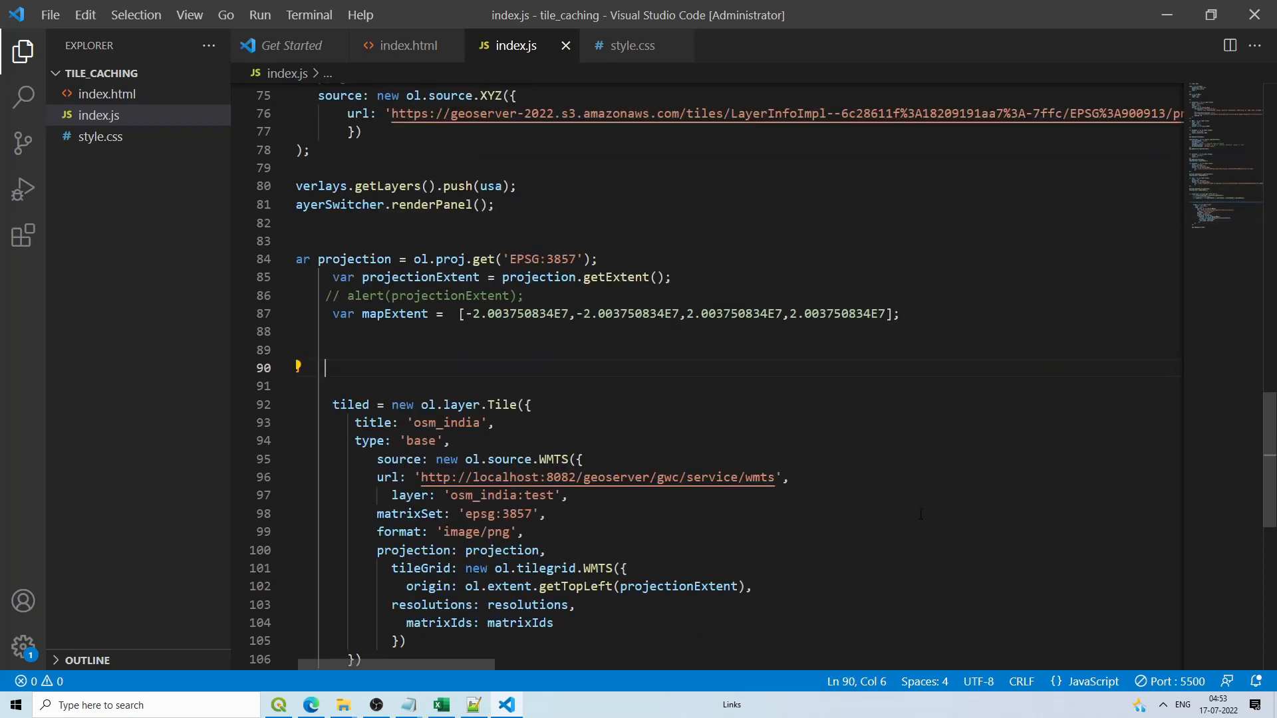
Step: Declare the layer as var tiled_sen and change its title from osm_india to tiled_sen
{"action": "scroll", "coordinate": [504, 481], "scroll_direction": "down", "scroll_amount": 1}
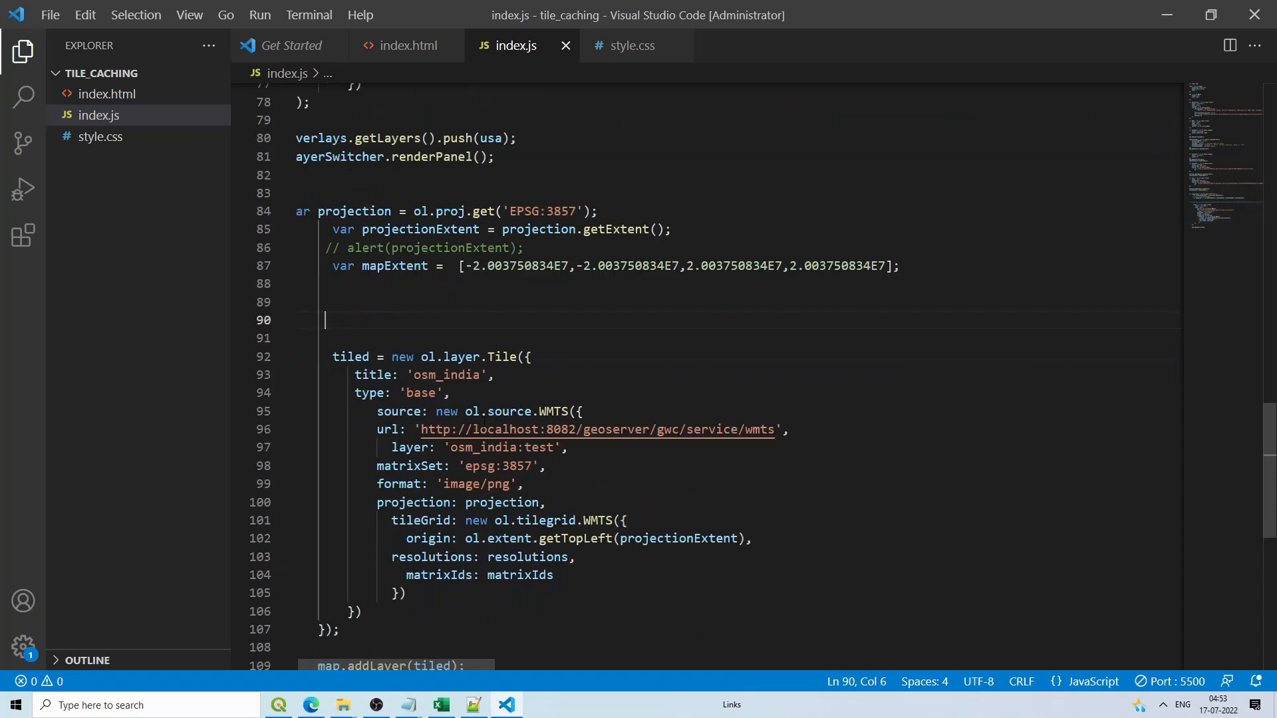
{"action": "left_click", "coordinate": [334, 357]}
{"action": "type", "text": "var"}
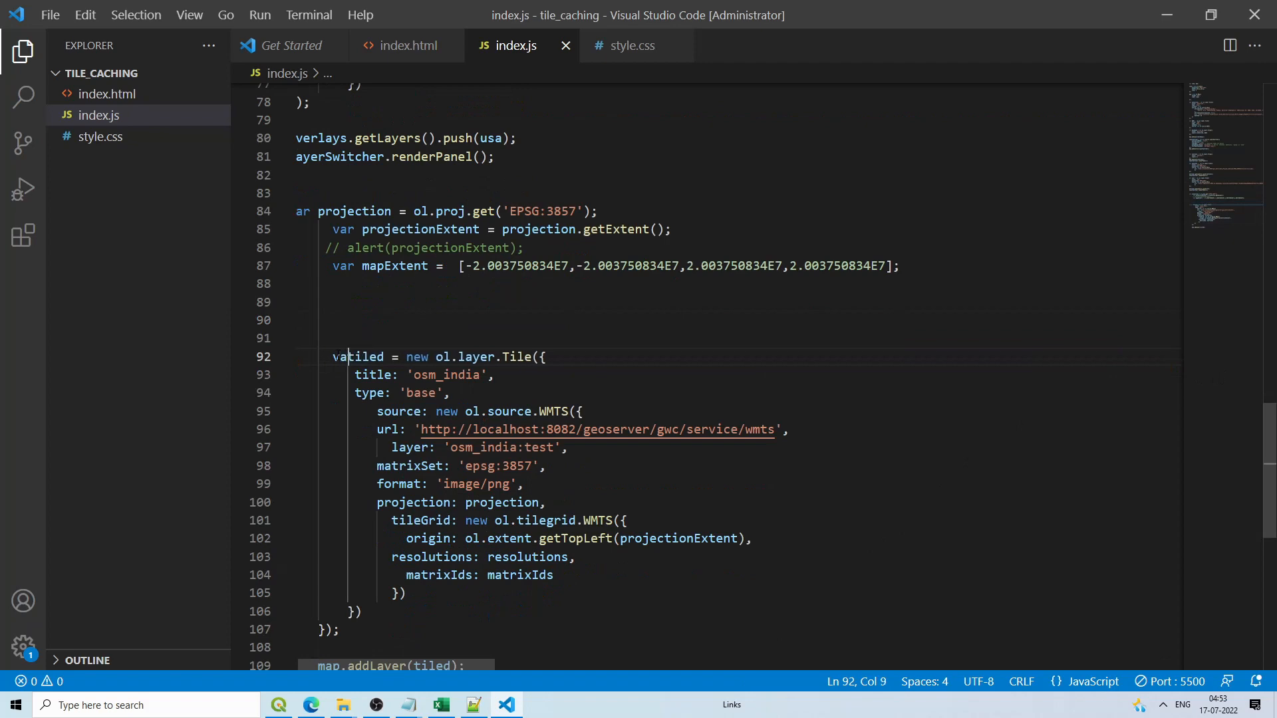
{"action": "left_click", "coordinate": [400, 357]}
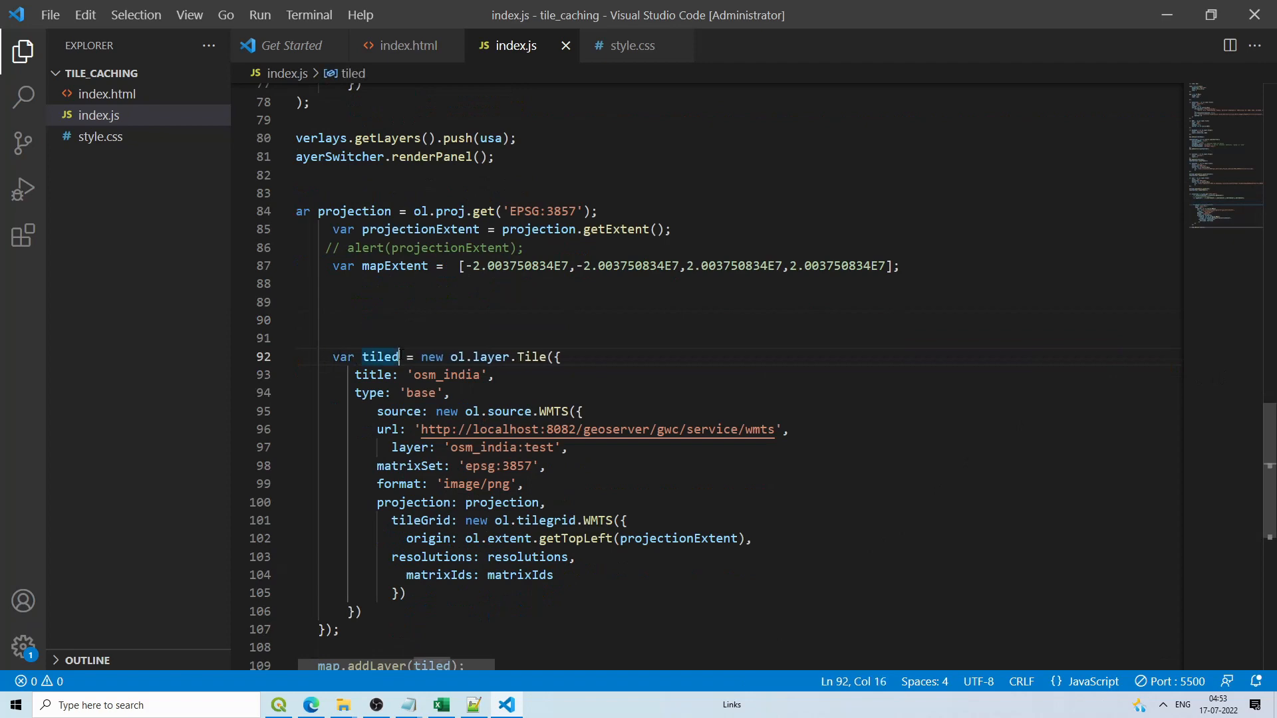
{"action": "type", "text": "_sen"}
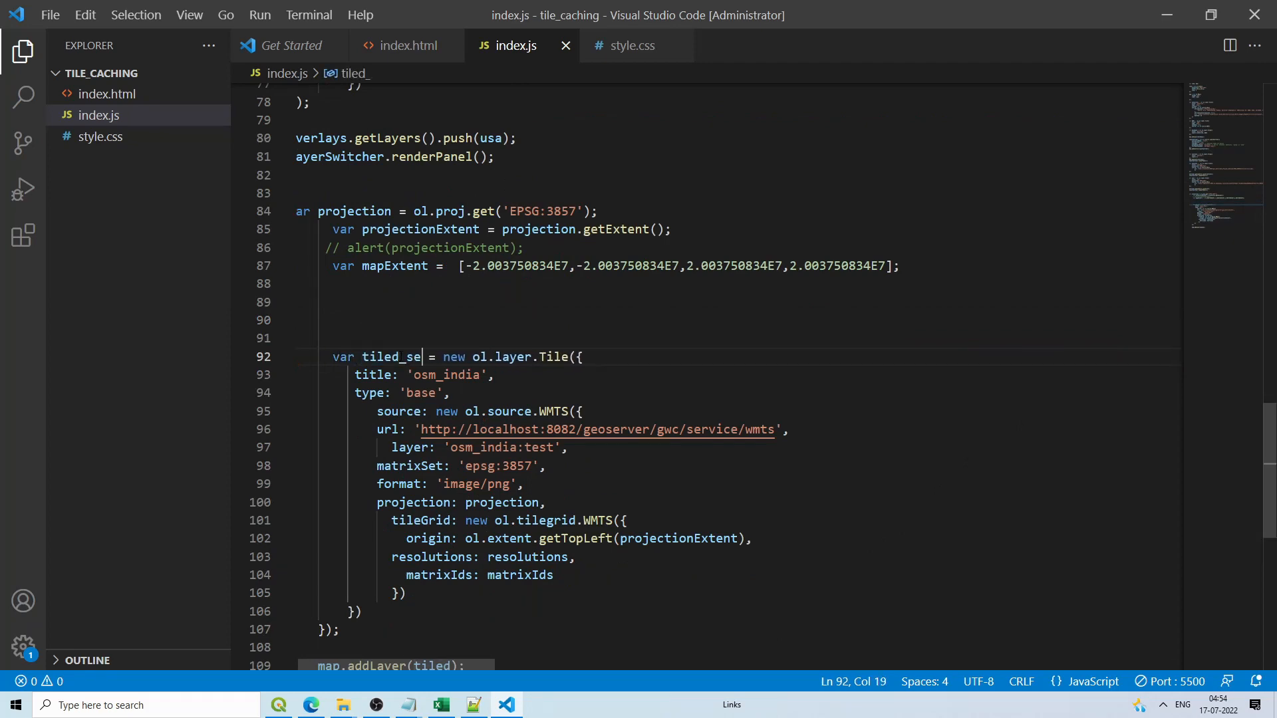
{"action": "left_click", "coordinate": [437, 374]}
{"action": "double_click", "coordinate": [438, 374]}
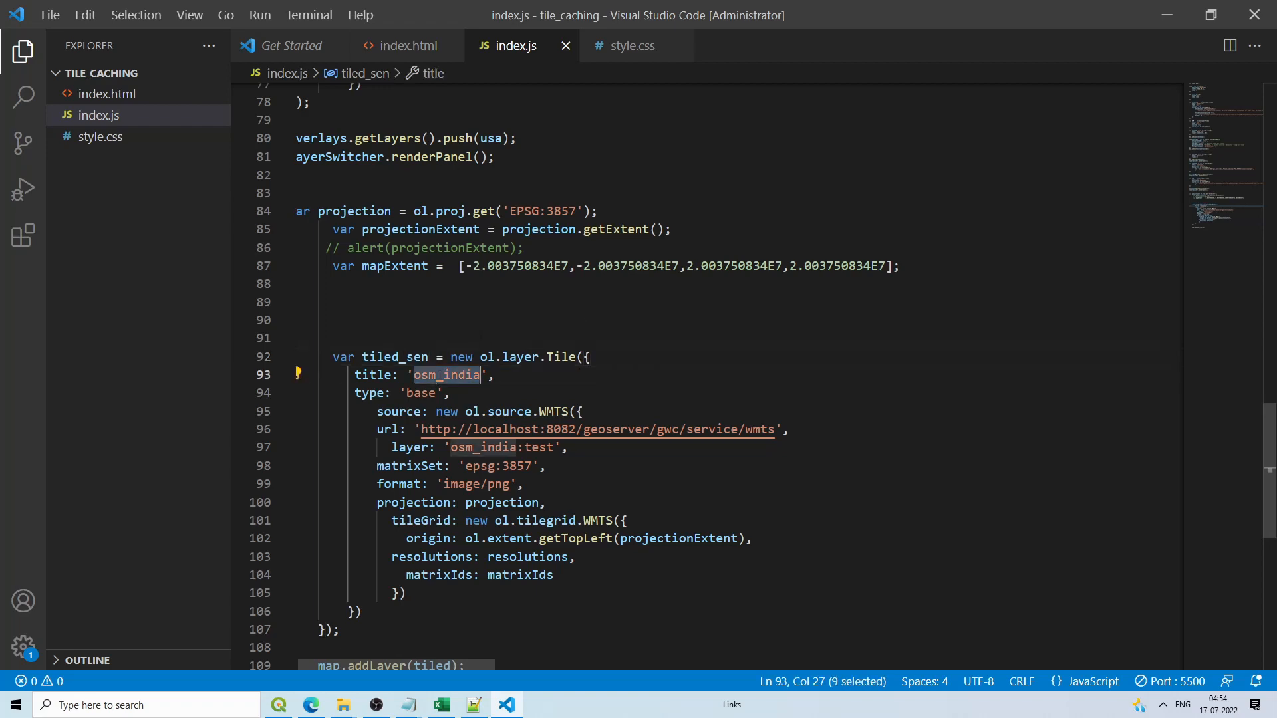
{"action": "type", "text": "tiled"}
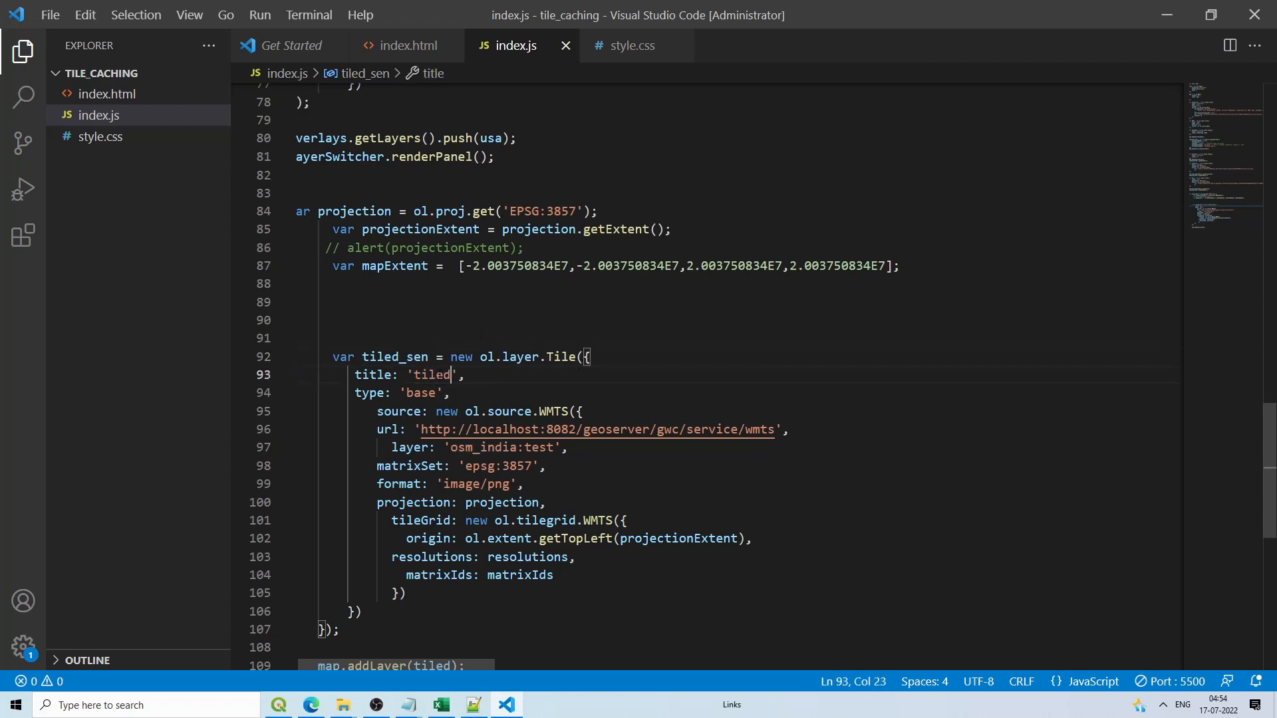
{"action": "type", "text": "_sen"}
Step: Remove the type: 'base' line and change the WMTS port from 8082 to 8084
{"action": "left_click_drag", "start_coordinate": [354, 393], "coordinate": [492, 399]}
{"action": "key", "text": "BackSpace"}
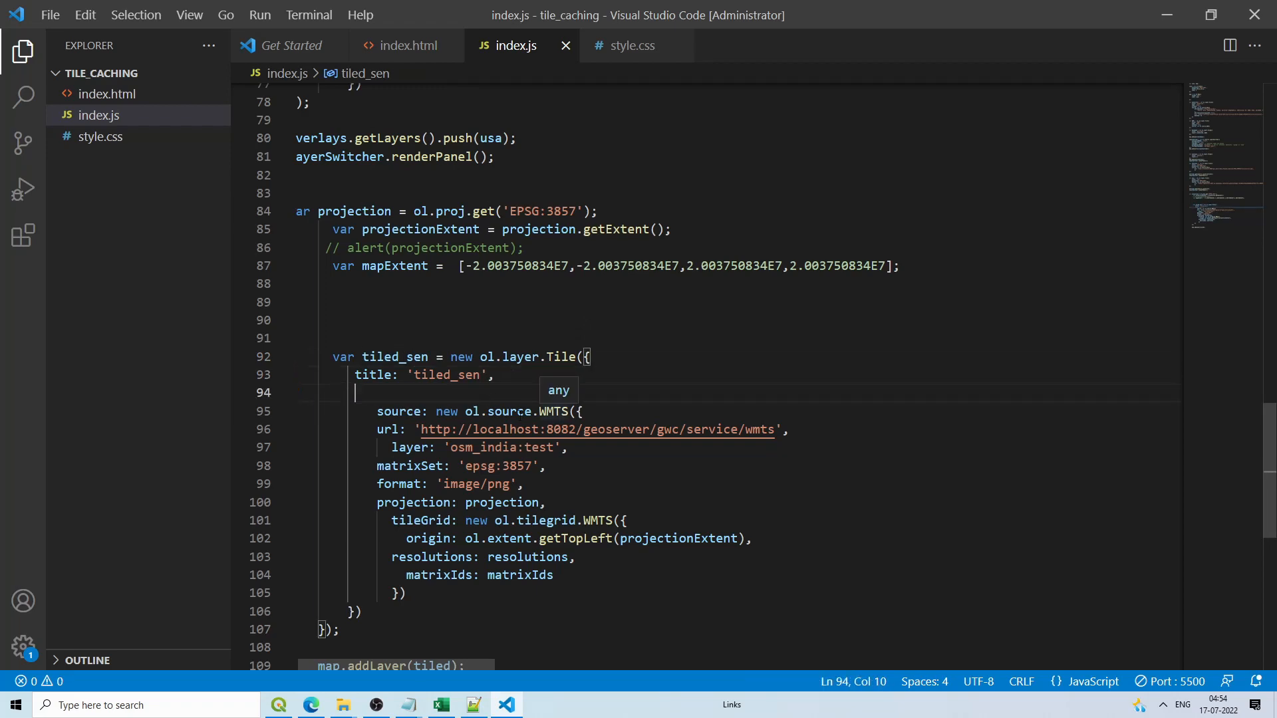
{"action": "left_click_drag", "start_coordinate": [577, 429], "coordinate": [570, 430]}
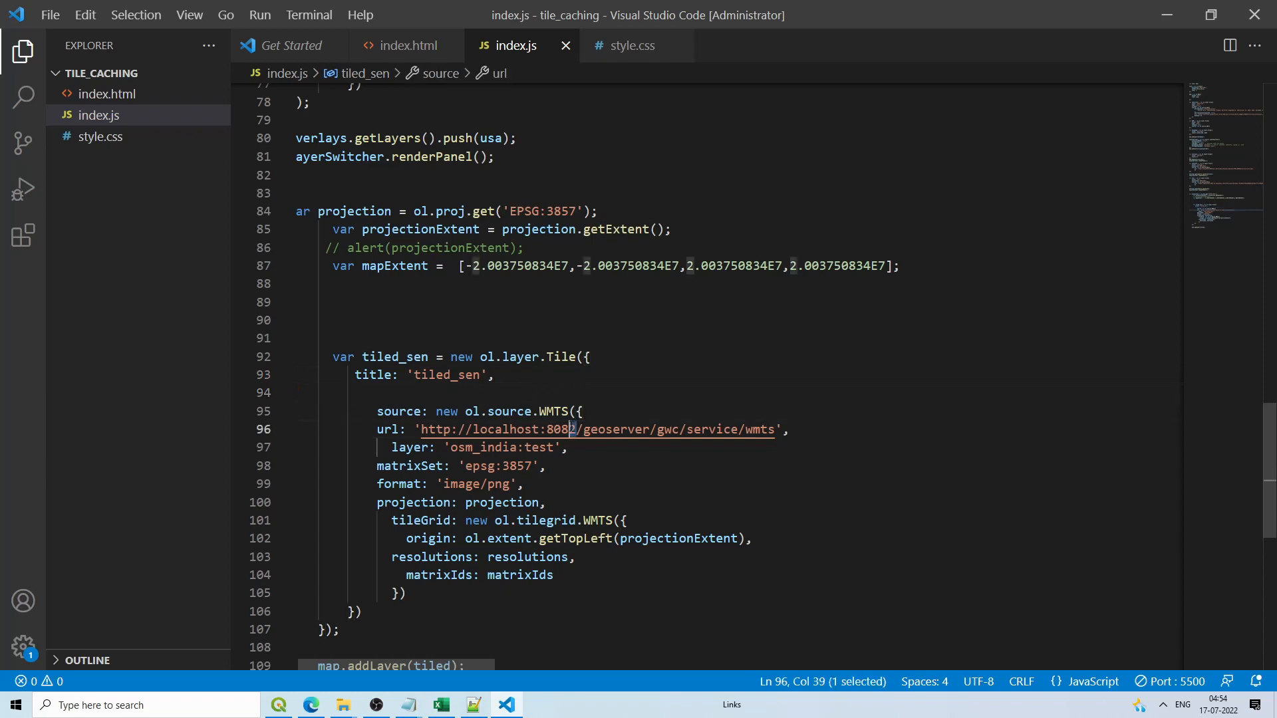
{"action": "type", "text": "4"}
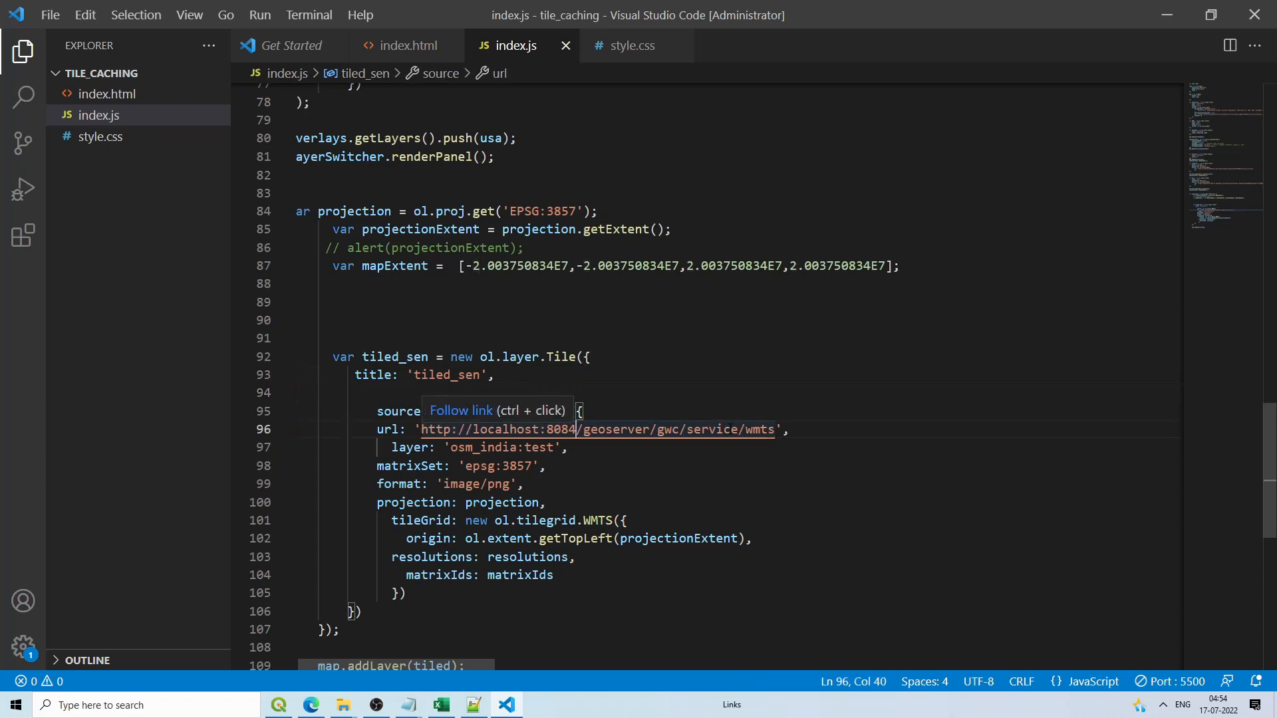
{"action": "left_click_drag", "start_coordinate": [554, 447], "coordinate": [450, 447]}
Step: Replace the layer name osm_india:test with india:Punjab_ludhiana, copied from the preview page's address
{"action": "left_click", "coordinate": [311, 705]}
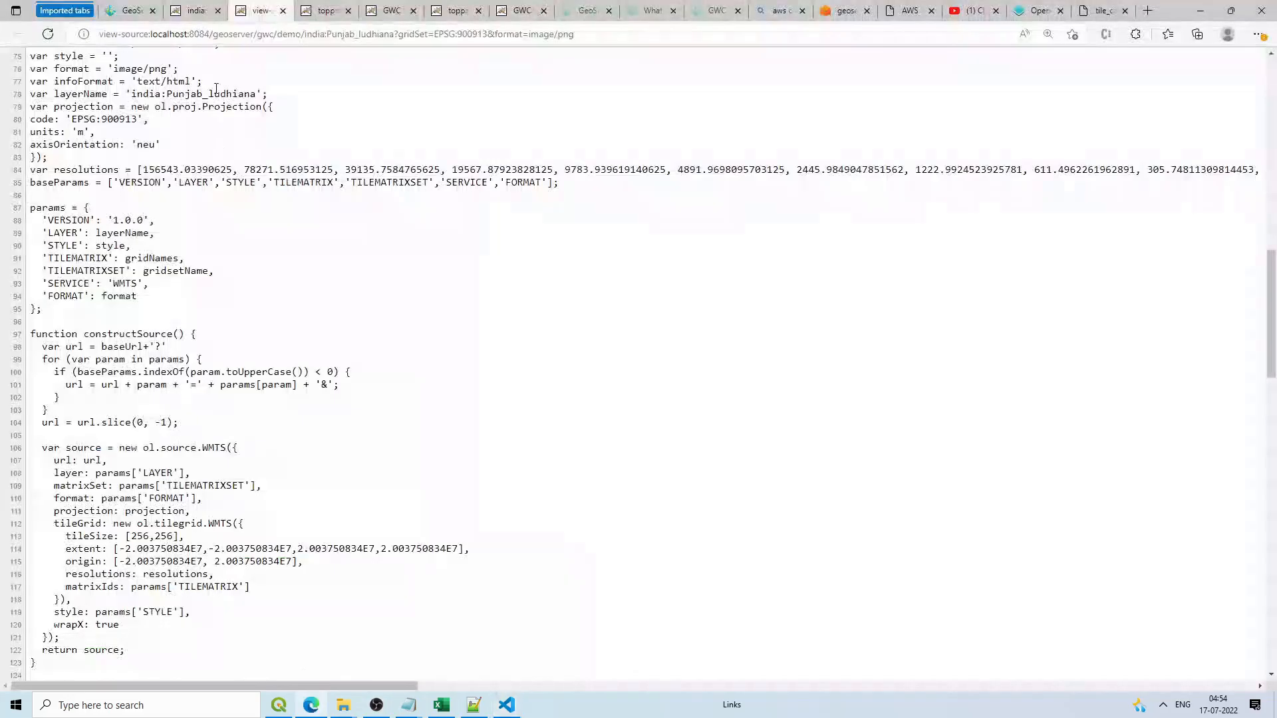
{"action": "left_click", "coordinate": [196, 6]}
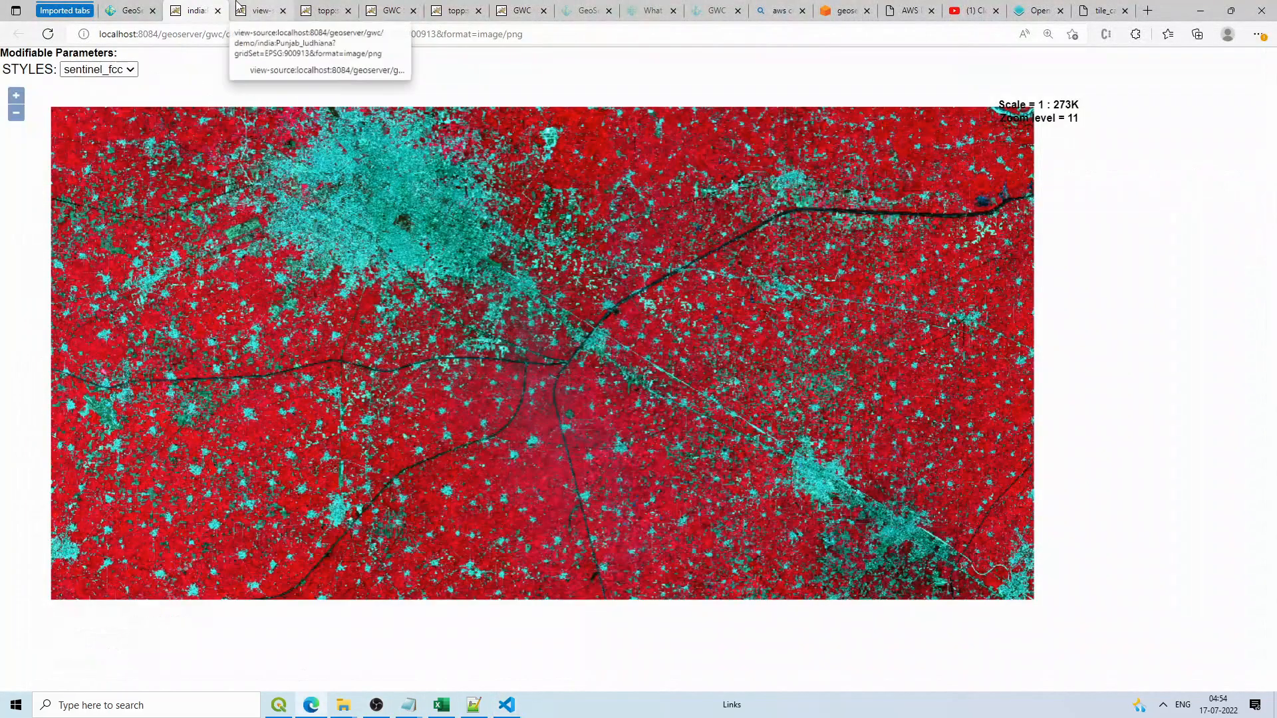
{"action": "left_click_drag", "start_coordinate": [253, 33], "coordinate": [340, 35]}
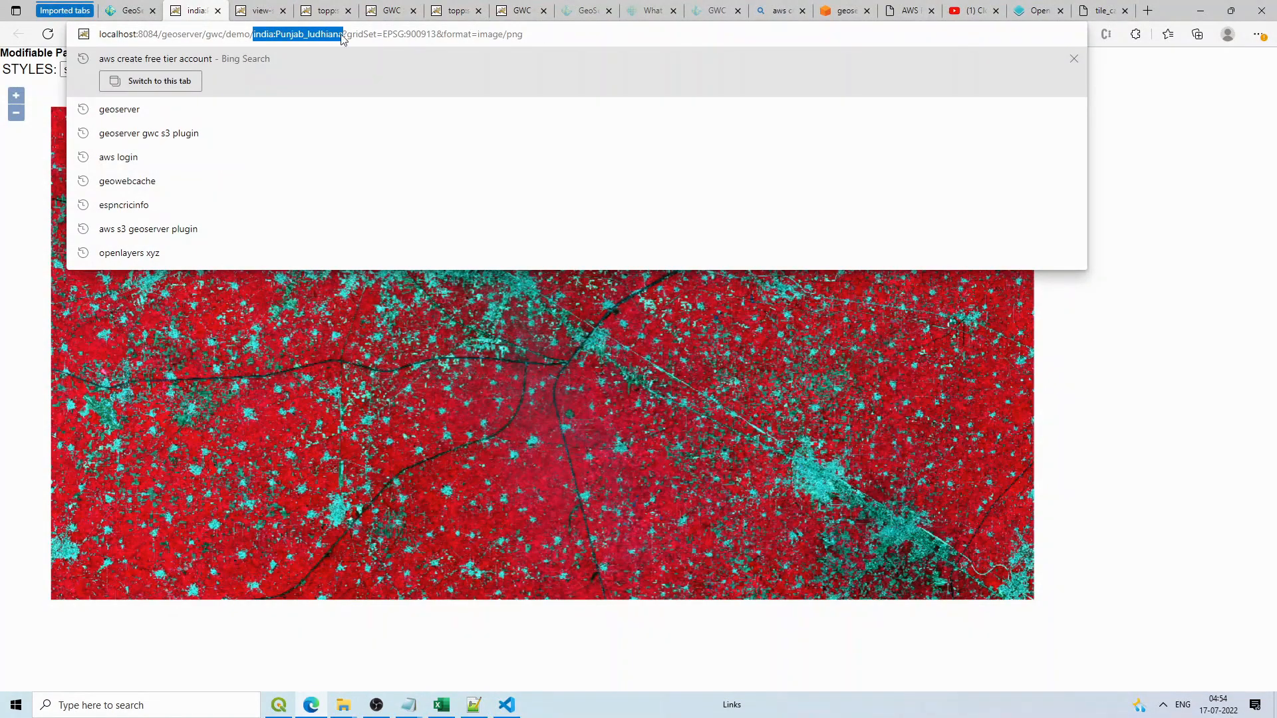
{"action": "left_click", "coordinate": [483, 703]}
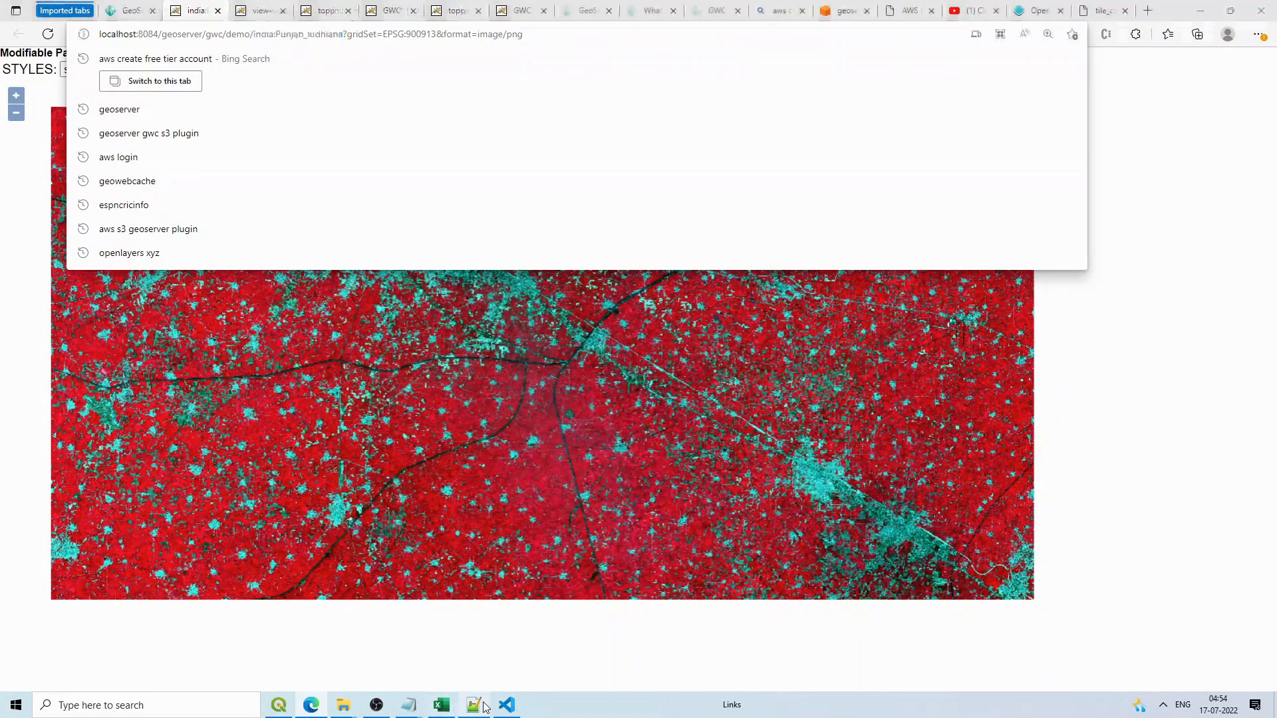
{"action": "left_click", "coordinate": [506, 705]}
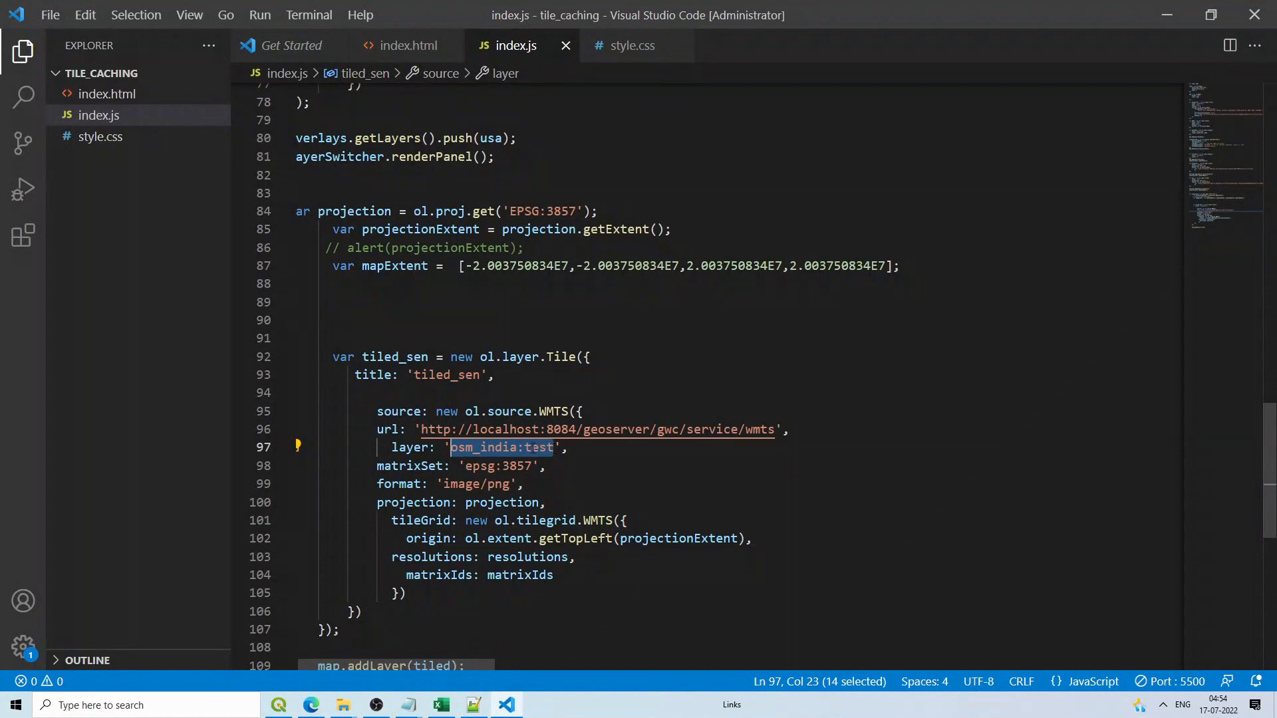
{"action": "type", "text": "india:Punjab_ludhiana"}
Step: Copy the gridNames declaration line from the GeoWebCache demo page's source
{"action": "left_click_drag", "start_coordinate": [532, 465], "coordinate": [466, 466]}
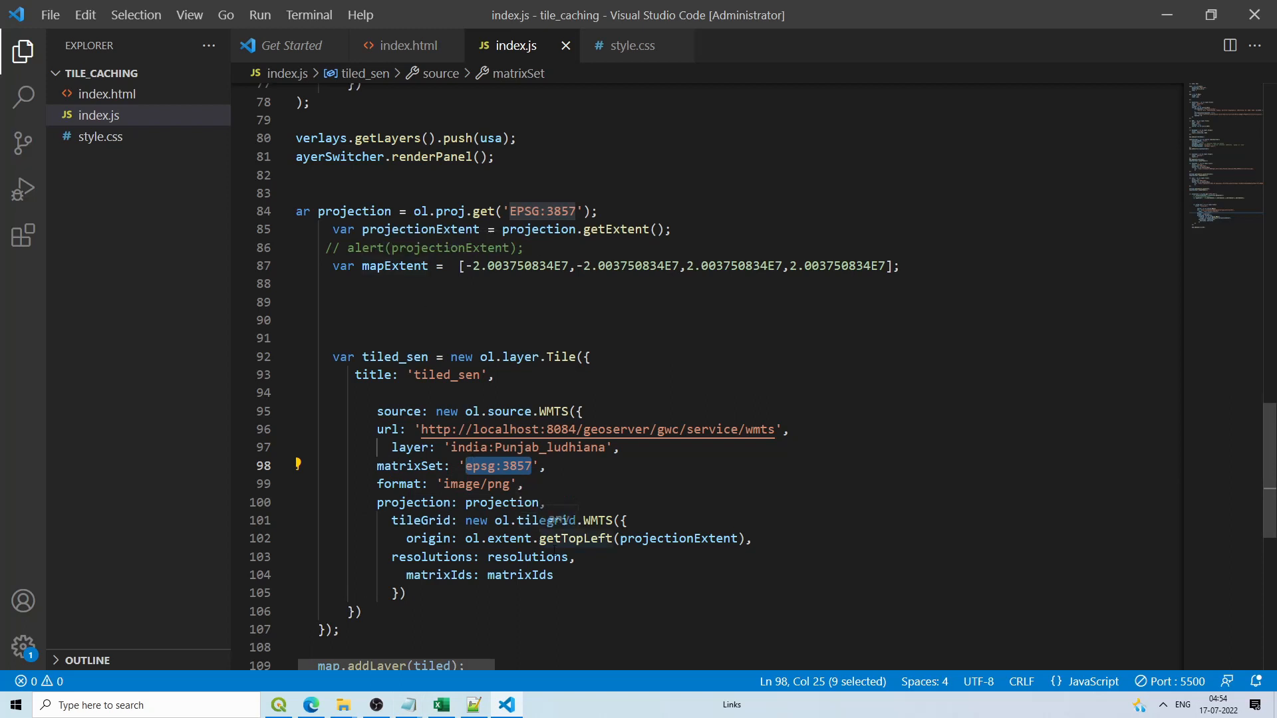
{"action": "left_click_drag", "start_coordinate": [576, 558], "coordinate": [524, 557]}
{"action": "left_click", "coordinate": [312, 705]}
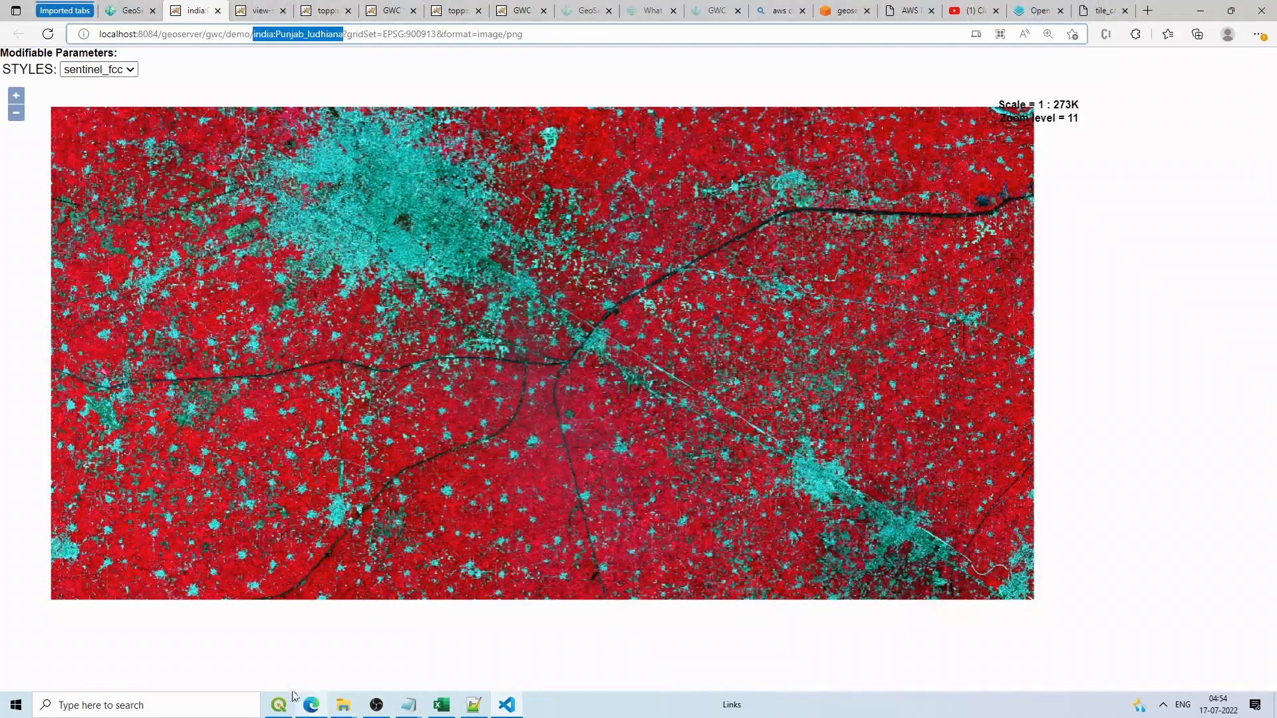
{"action": "right_click", "coordinate": [263, 92]}
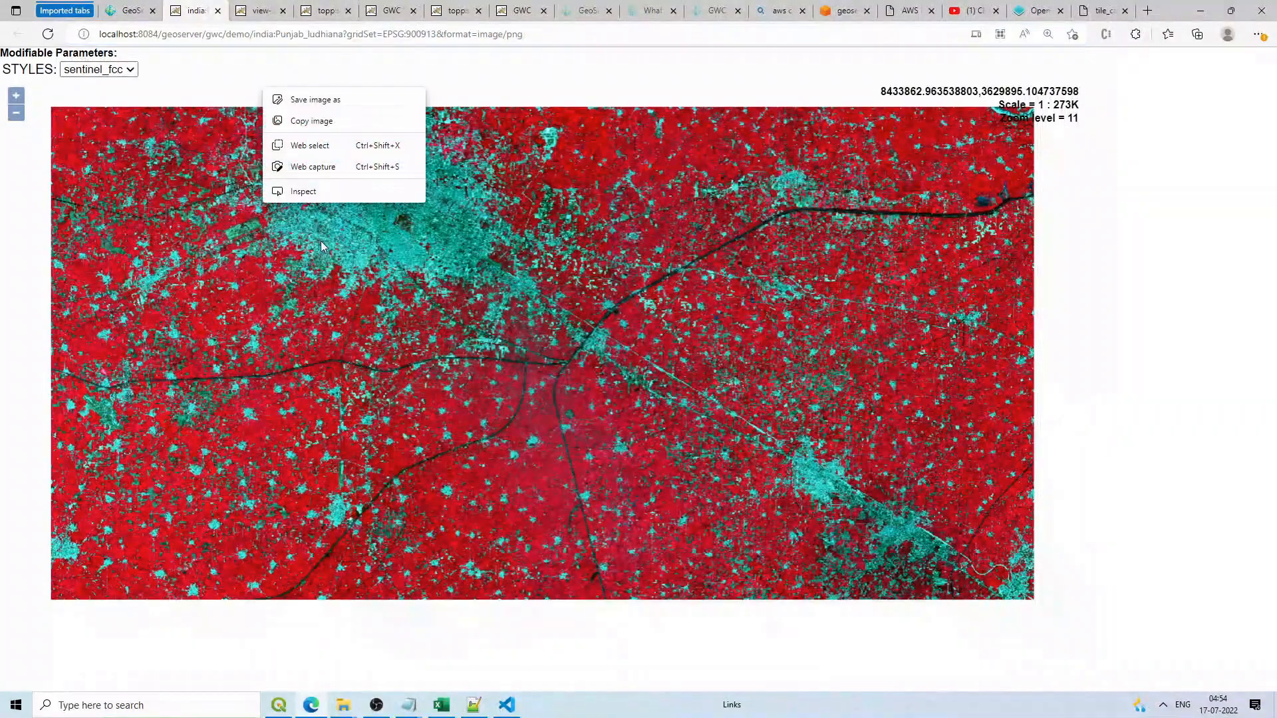
{"action": "right_click", "coordinate": [1108, 292]}
{"action": "left_click", "coordinate": [1123, 627]}
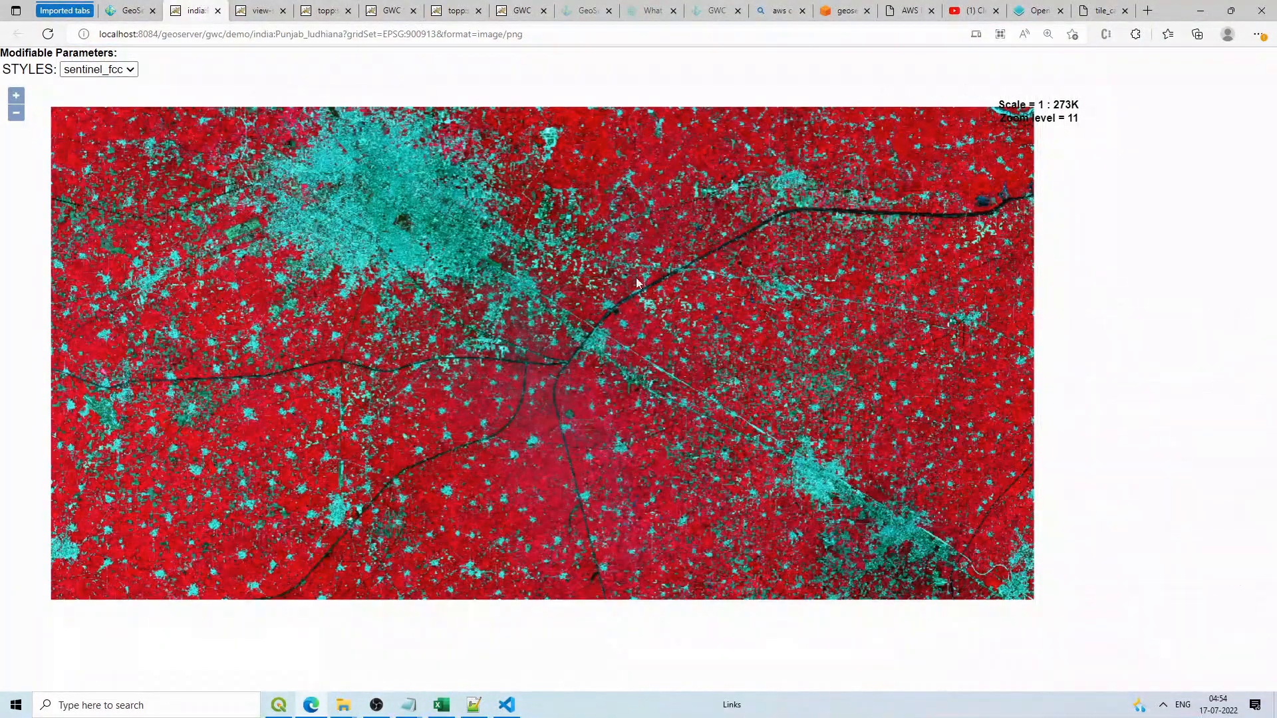
{"action": "scroll", "coordinate": [147, 317], "scroll_direction": "down", "scroll_amount": 10}
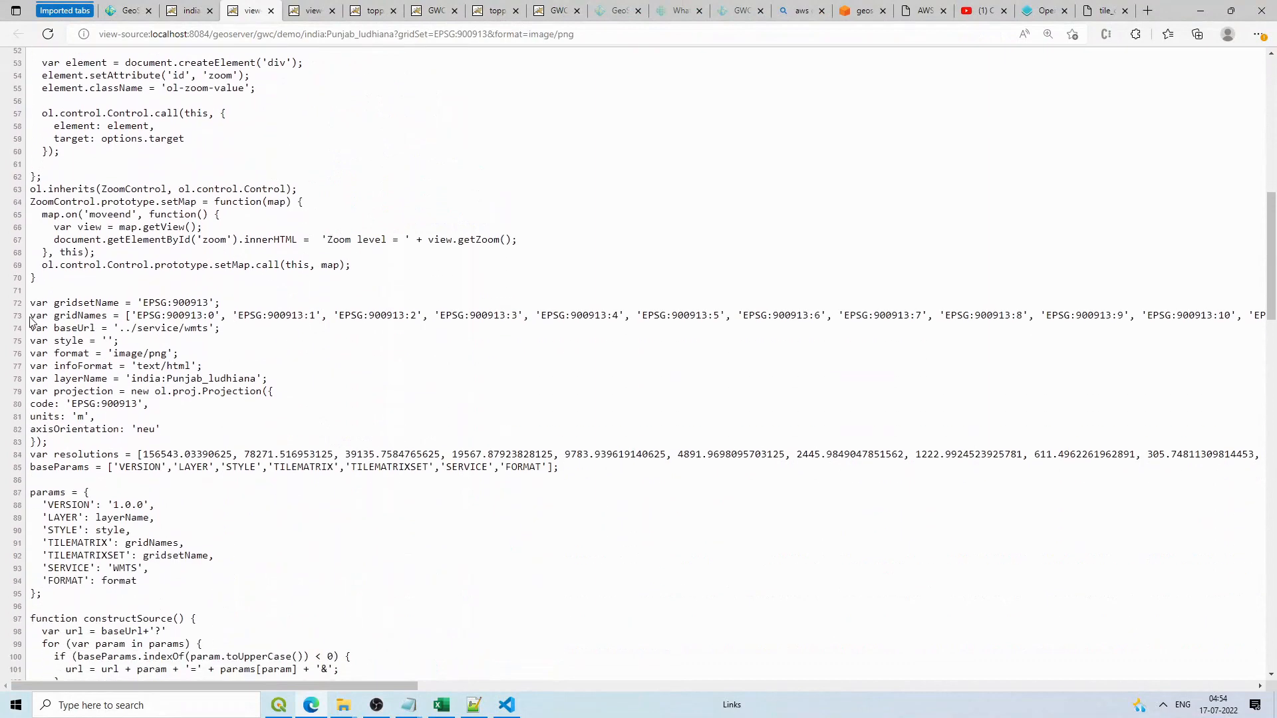
{"action": "left_click_drag", "start_coordinate": [30, 315], "coordinate": [85, 315]}
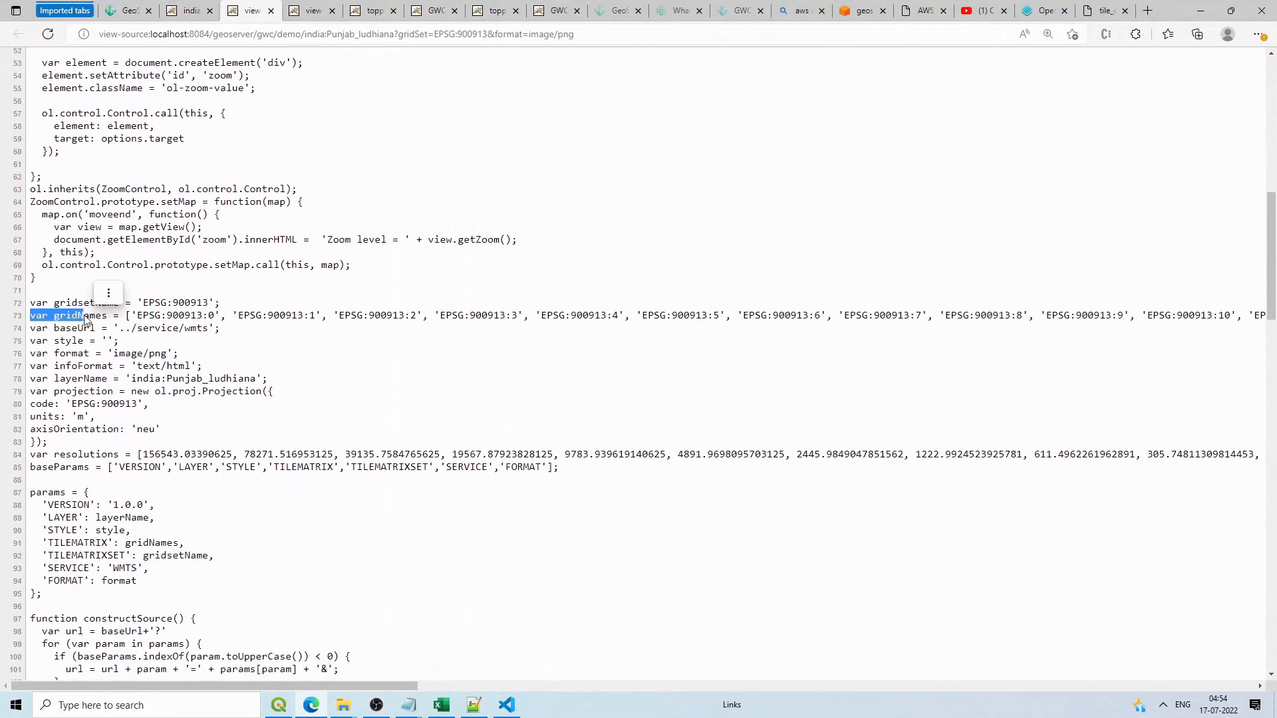
{"action": "key", "text": "shift+End"}
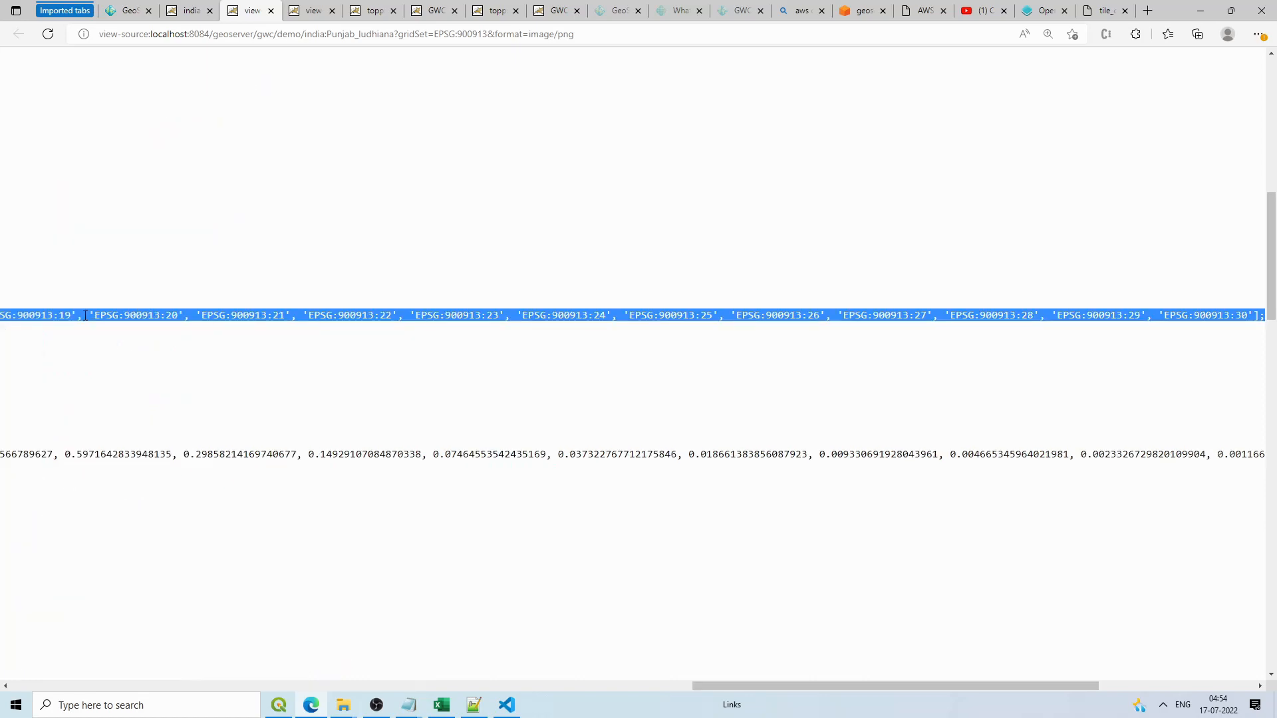
{"action": "left_click", "coordinate": [506, 705]}
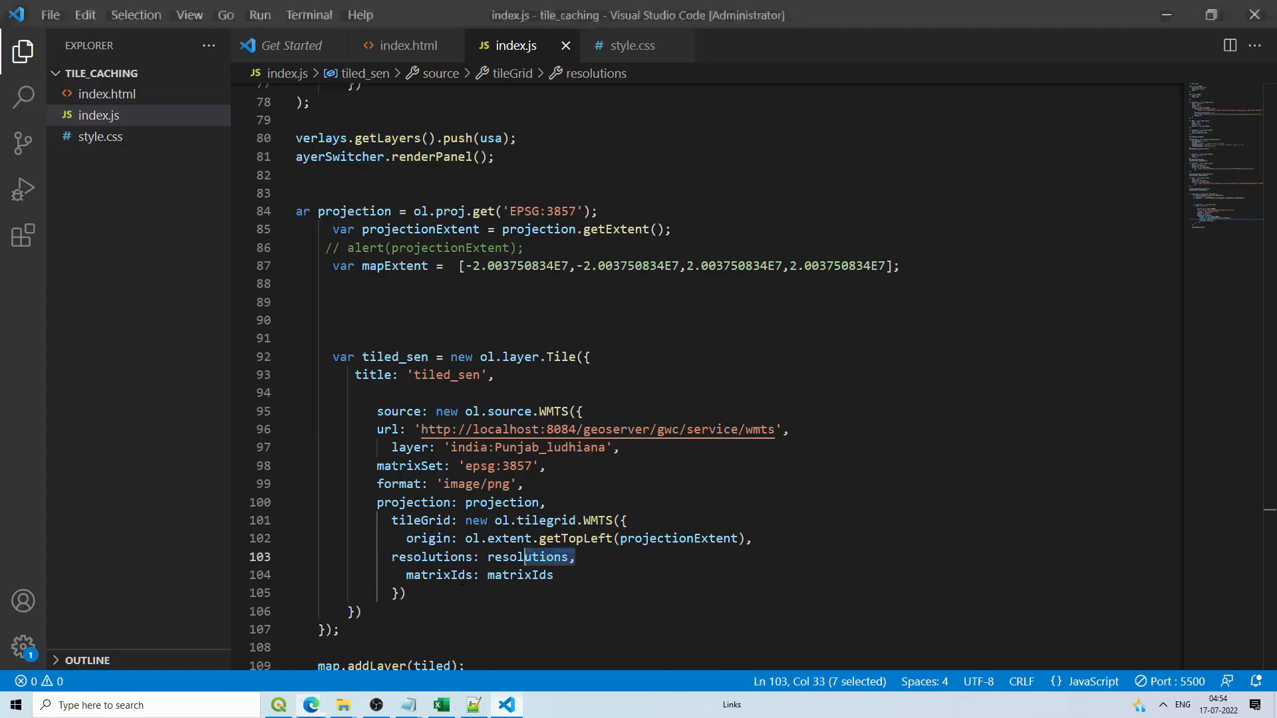
Step: Paste the gridNames array on line 89 and set tiled_sen's tileGrid matrixIds to gridNames
{"action": "left_click", "coordinate": [372, 304]}
{"action": "key", "text": "ctrl+v"}
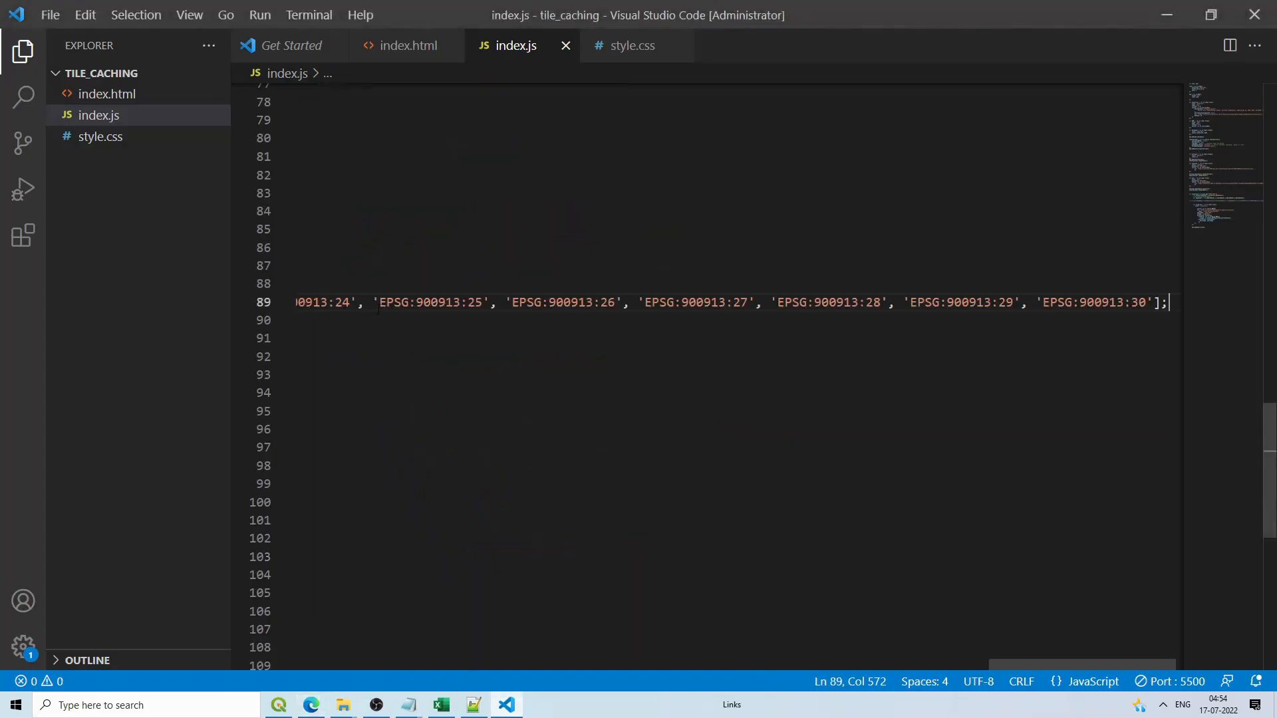
{"action": "left_click_drag", "start_coordinate": [995, 662], "coordinate": [251, 660]}
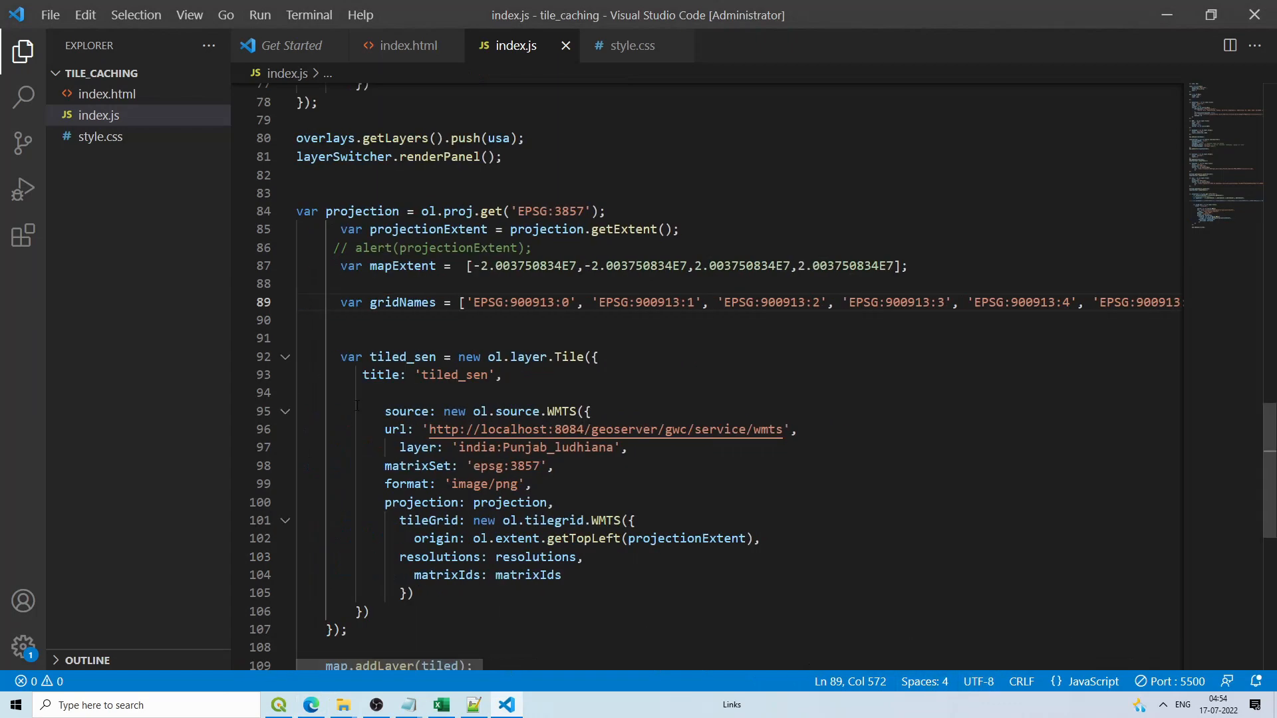
{"action": "double_click", "coordinate": [401, 305]}
{"action": "key", "text": "ctrl+c"}
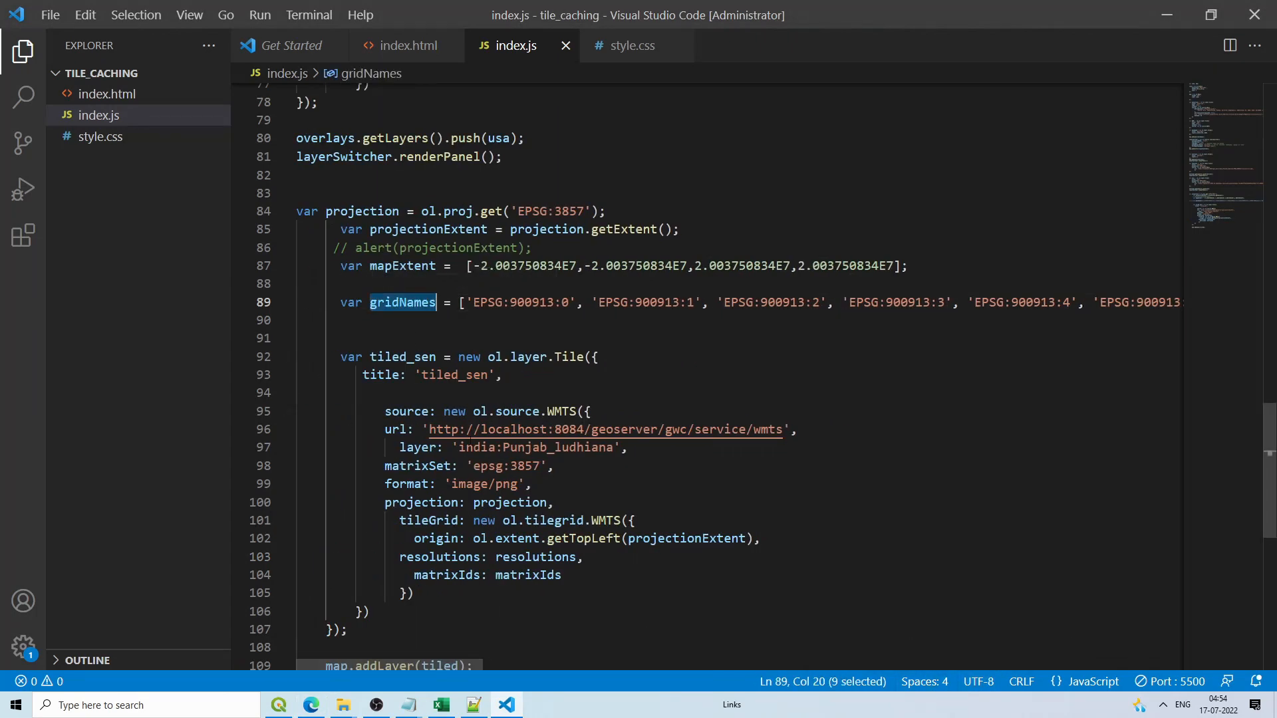
{"action": "double_click", "coordinate": [541, 576]}
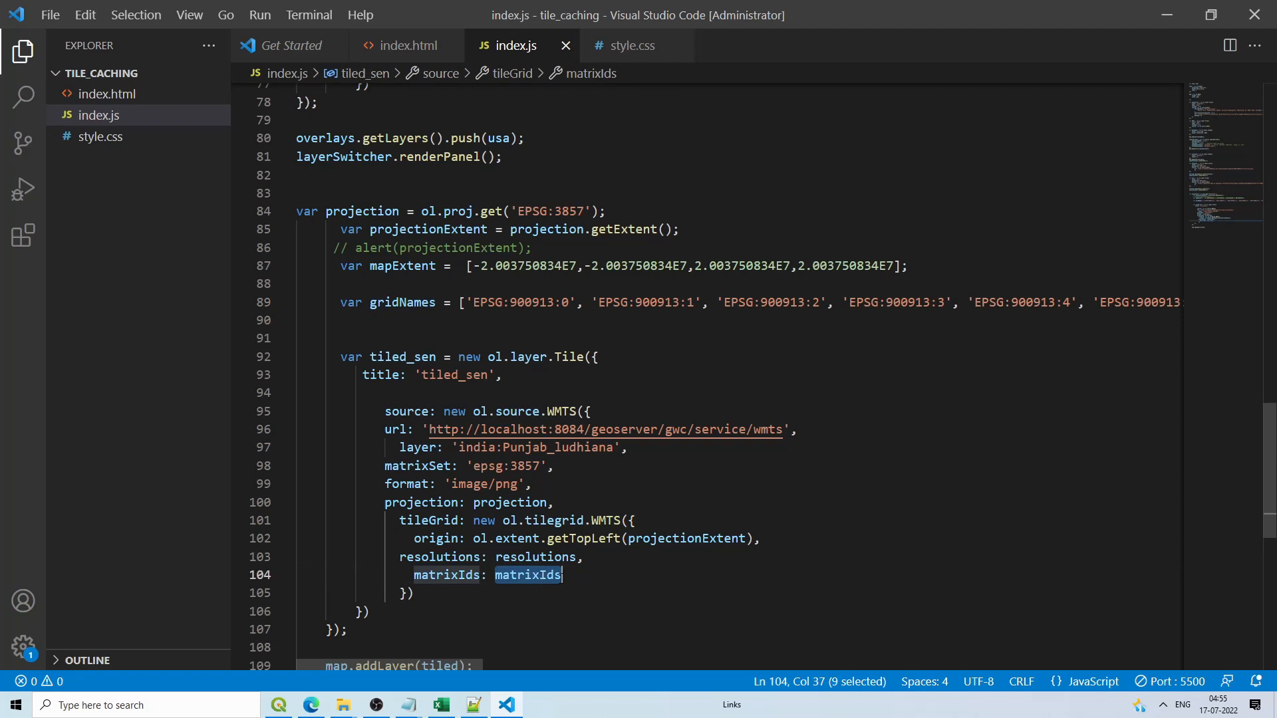
{"action": "key", "text": "ctrl+v"}
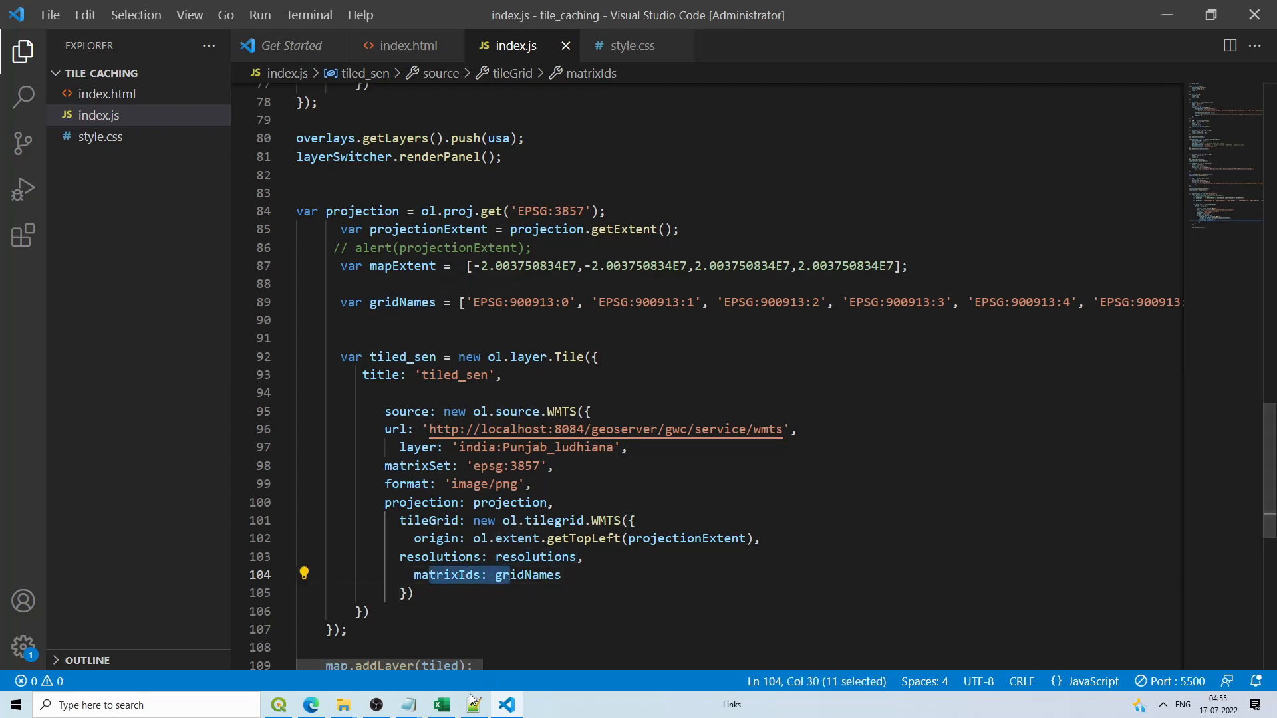
{"action": "left_click", "coordinate": [311, 705]}
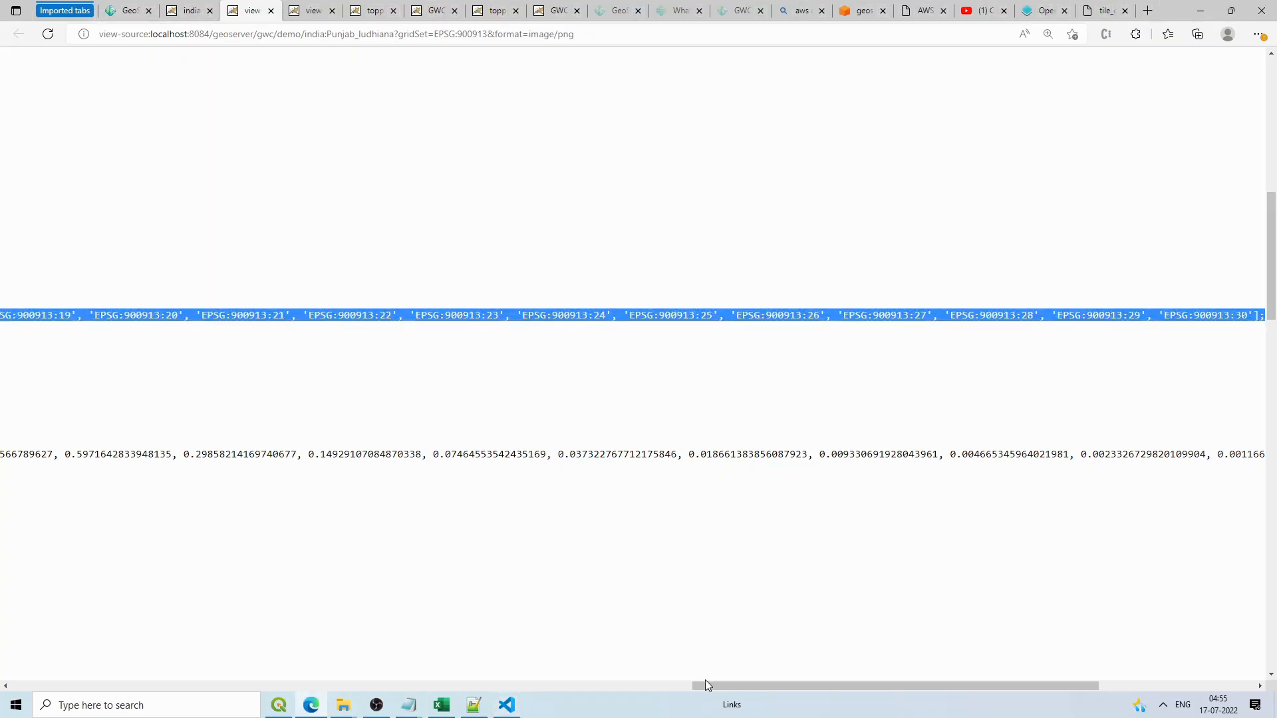
Step: Copy the demo's var resolutions line onto line 90 and restore its missing 'v'
{"action": "left_click_drag", "start_coordinate": [712, 685], "coordinate": [7, 685]}
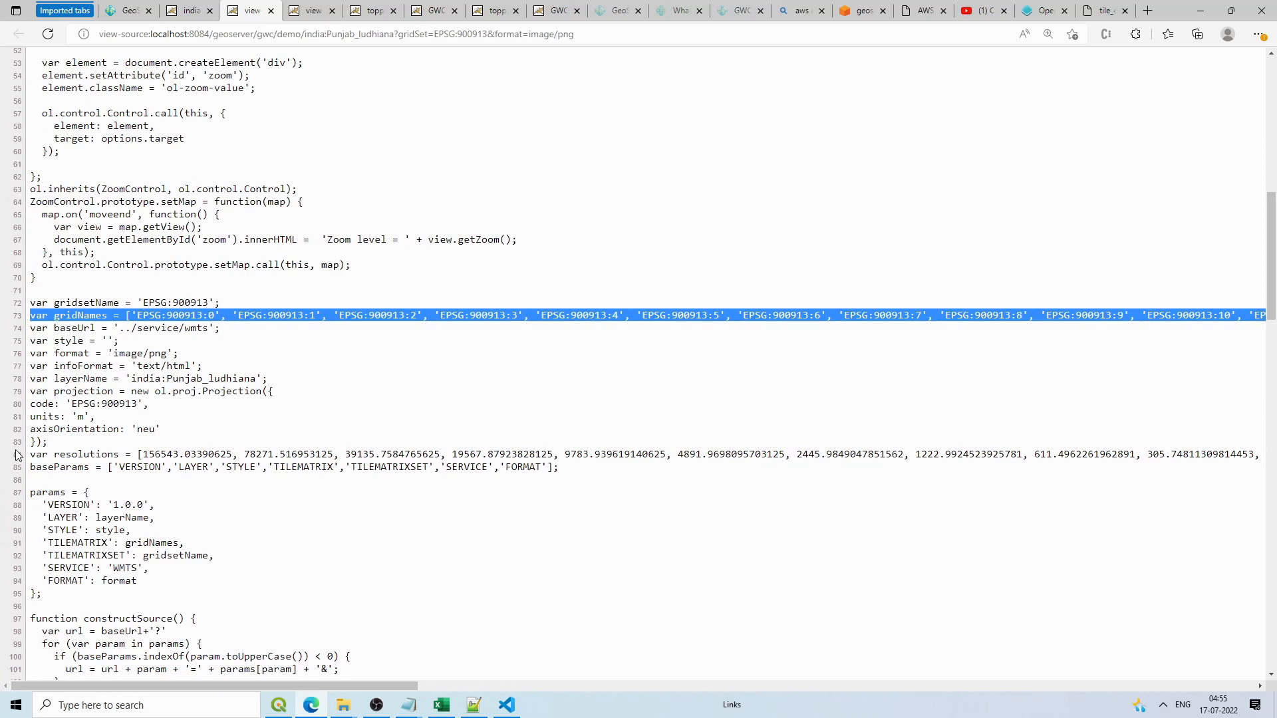
{"action": "left_click_drag", "start_coordinate": [36, 454], "coordinate": [54, 454]}
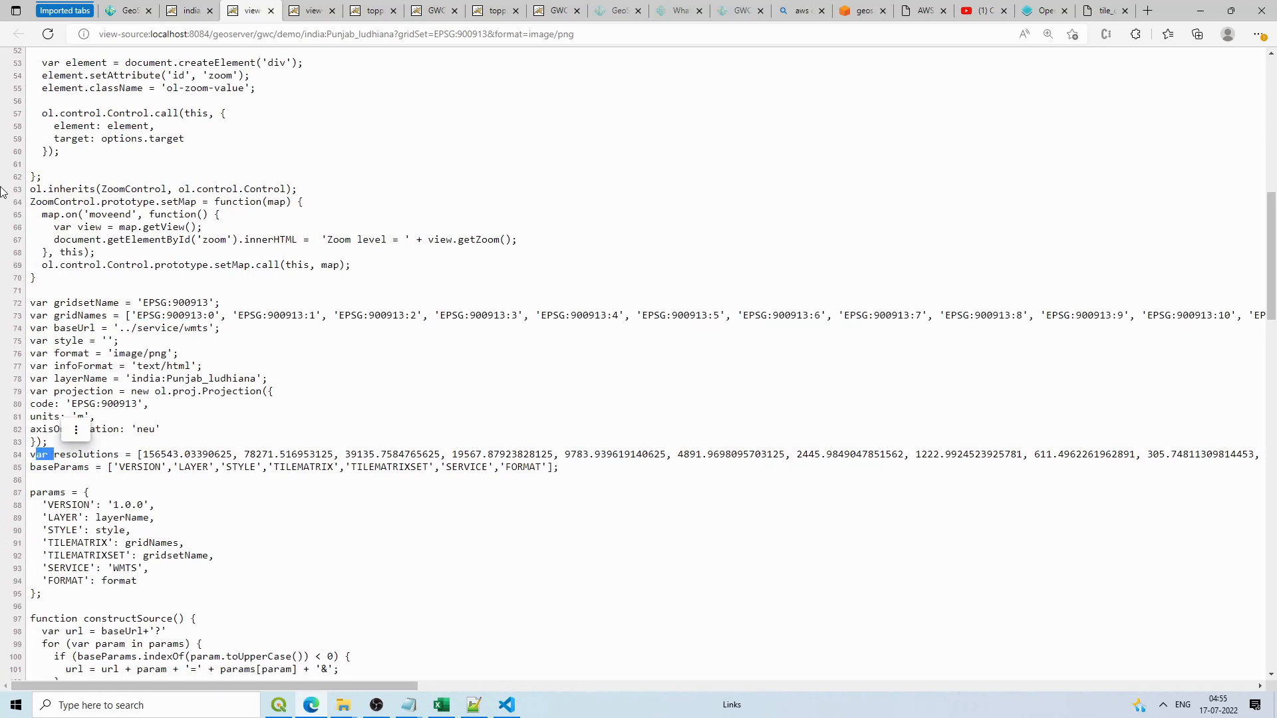
{"action": "key", "text": "shift+End"}
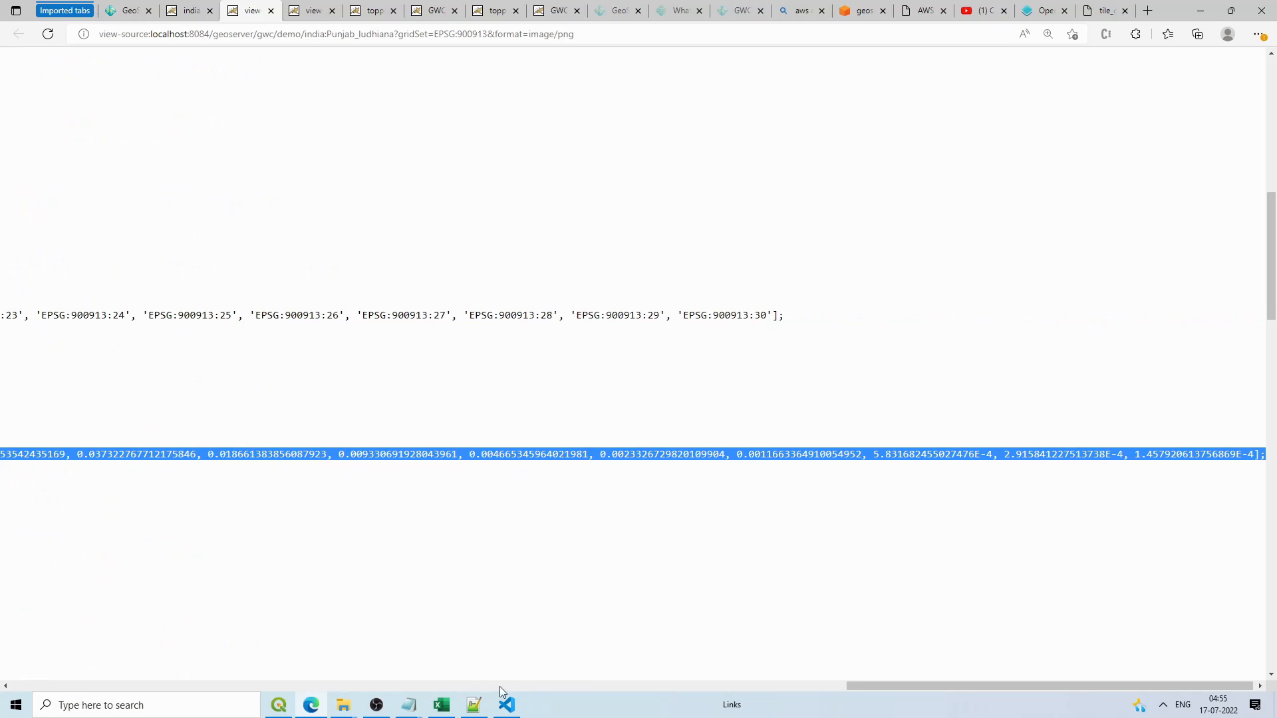
{"action": "left_click", "coordinate": [506, 704]}
{"action": "left_click", "coordinate": [356, 324]}
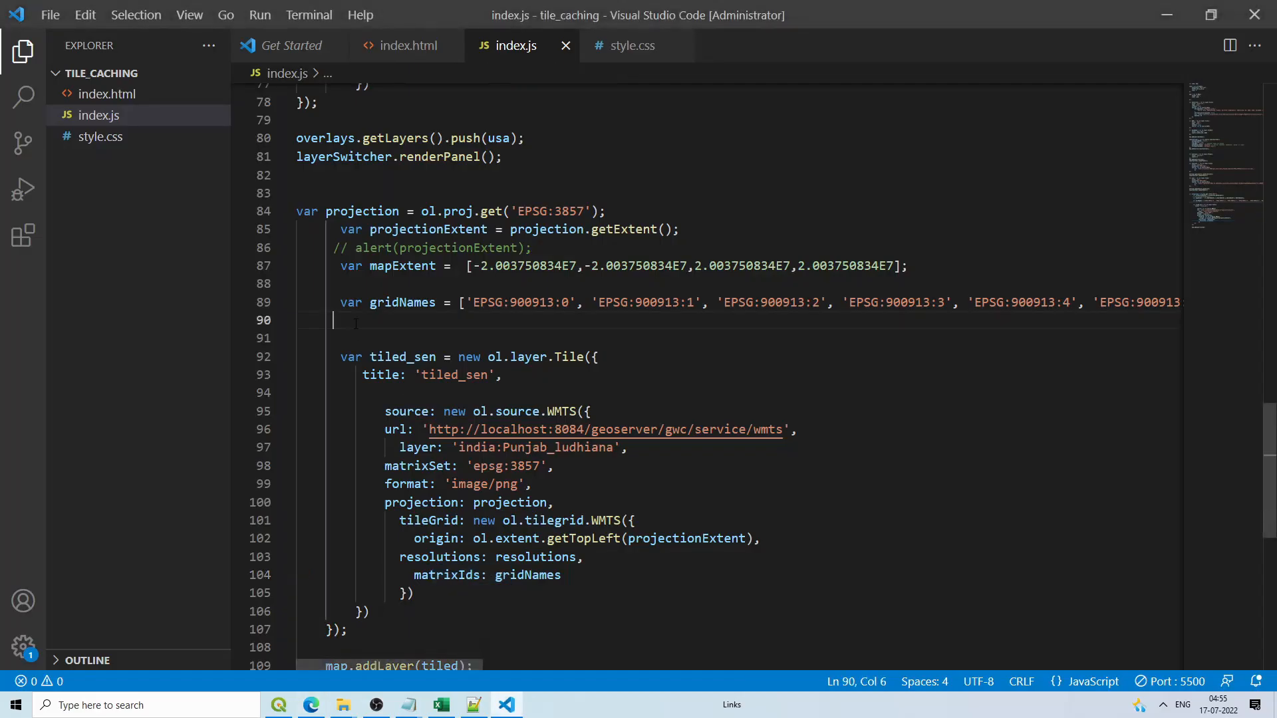
{"action": "key", "text": "ctrl+v"}
{"action": "left_click_drag", "start_coordinate": [1022, 661], "coordinate": [306, 661]}
{"action": "left_click", "coordinate": [341, 322]}
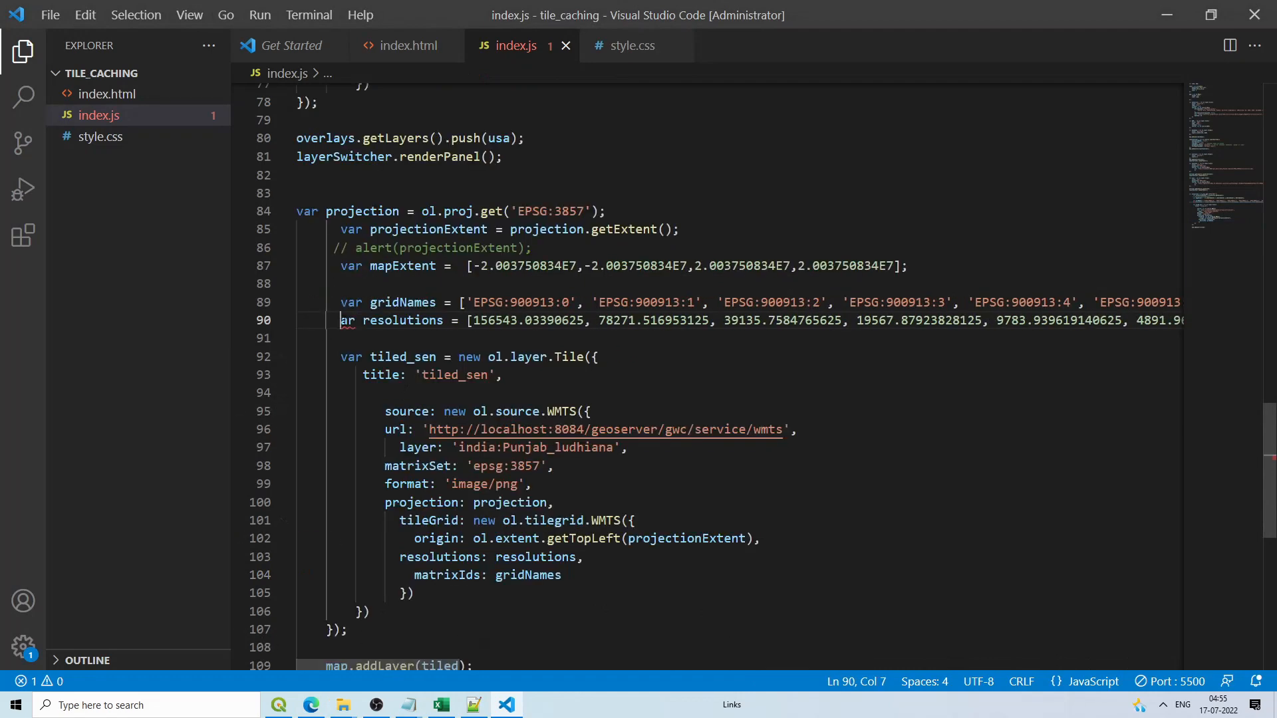
{"action": "type", "text": "v"}
Step: Copy the EPSG:900913 gridset name from the demo source to replace tiled_sen's matrix set
{"action": "double_click", "coordinate": [415, 320]}
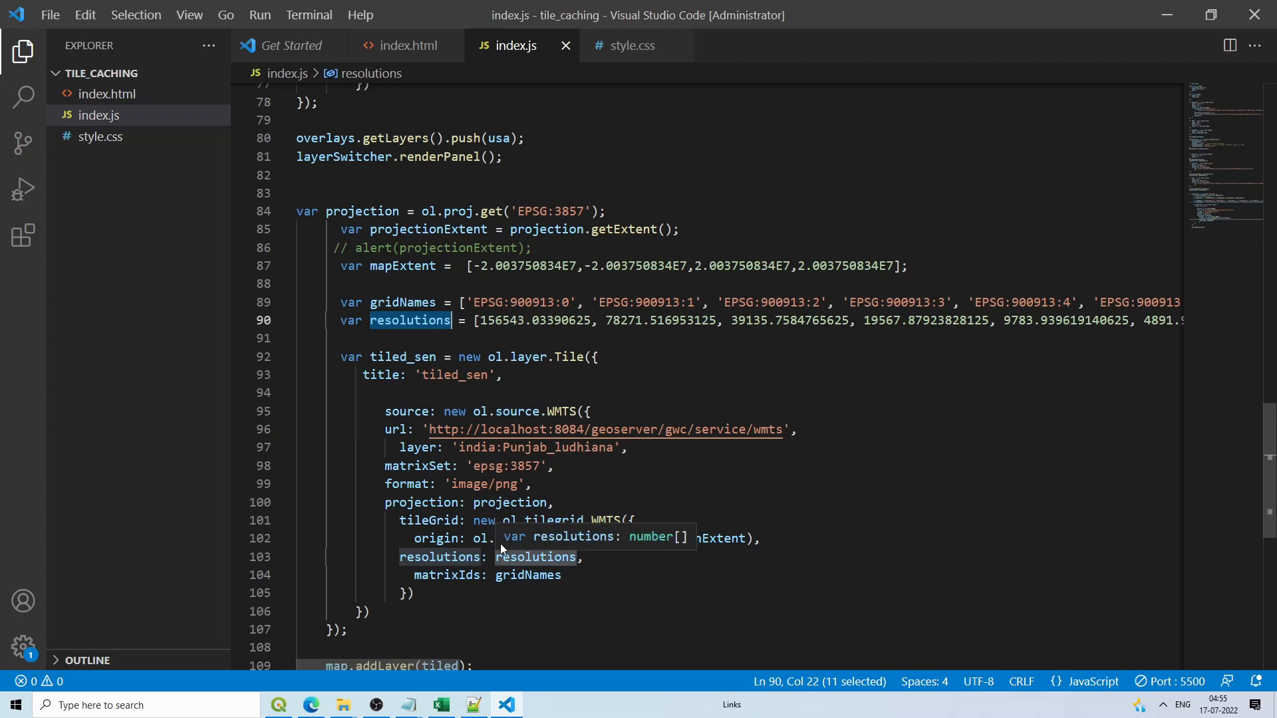
{"action": "left_click_drag", "start_coordinate": [552, 466], "coordinate": [468, 466]}
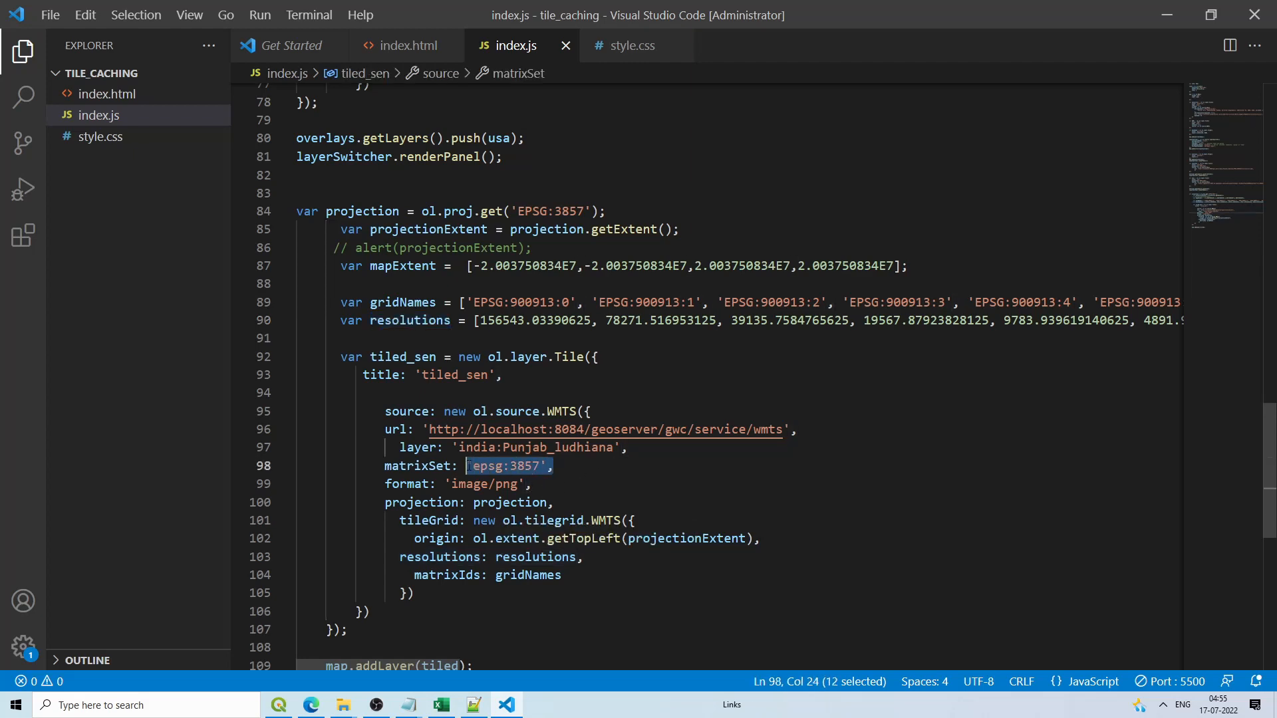
{"action": "key", "text": "alt+Tab"}
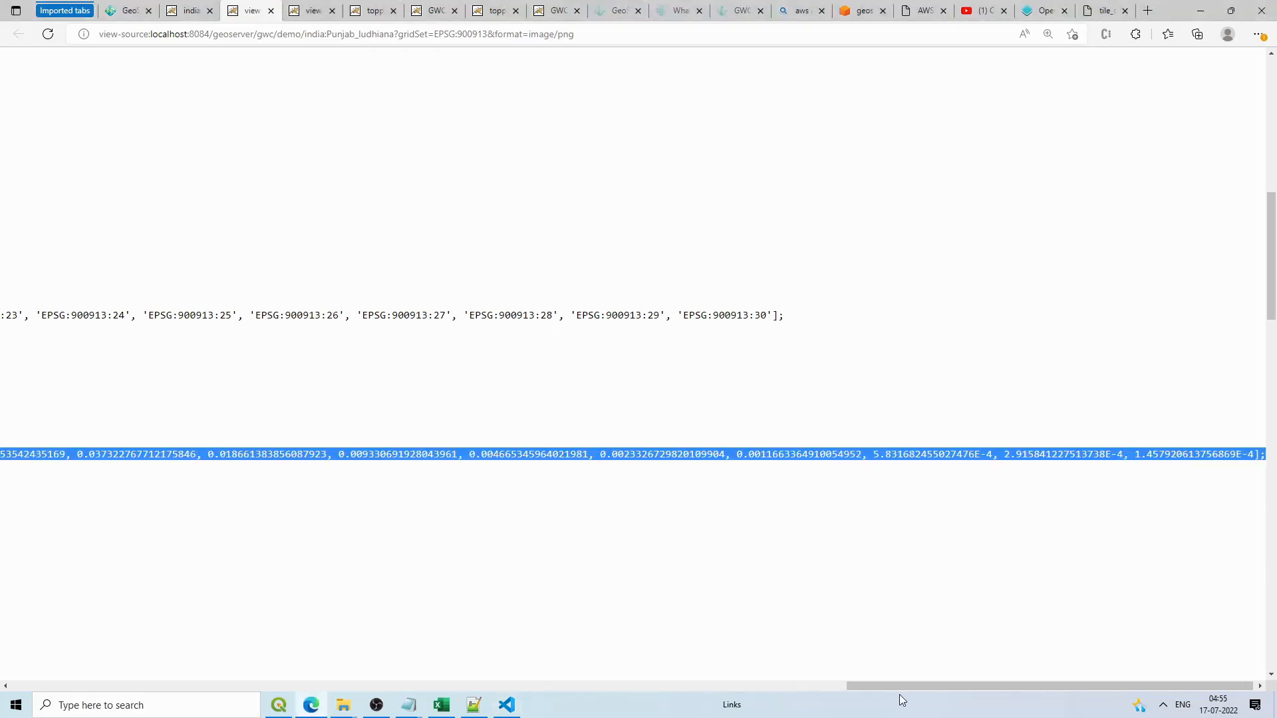
{"action": "left_click_drag", "start_coordinate": [896, 687], "coordinate": [63, 685]}
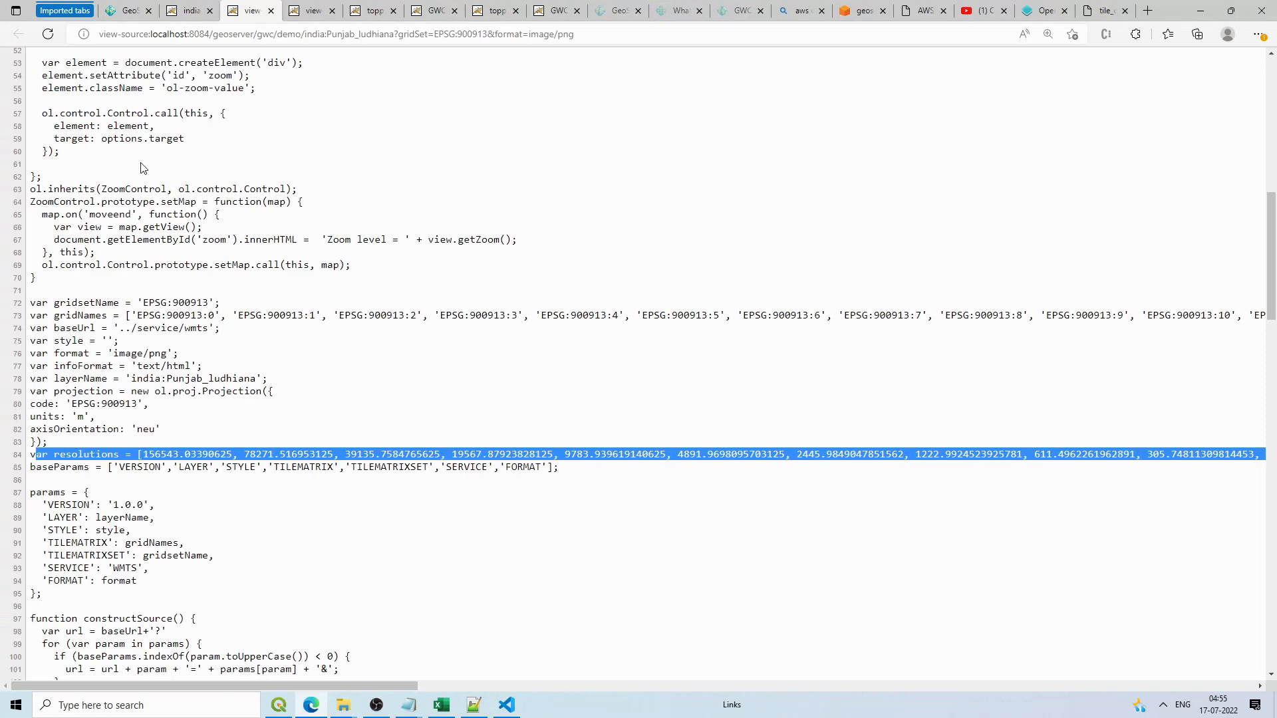
{"action": "left_click_drag", "start_coordinate": [209, 303], "coordinate": [137, 302]}
{"action": "key", "text": "ctrl+c"}
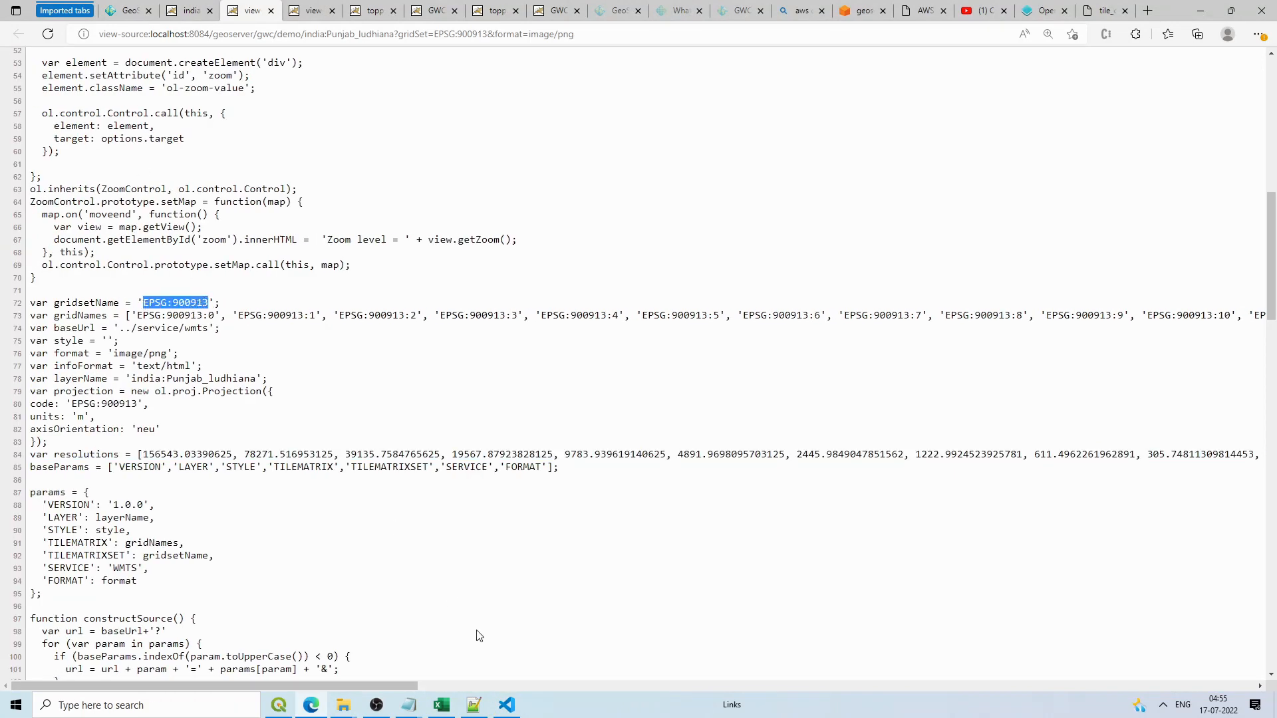
{"action": "left_click", "coordinate": [507, 705]}
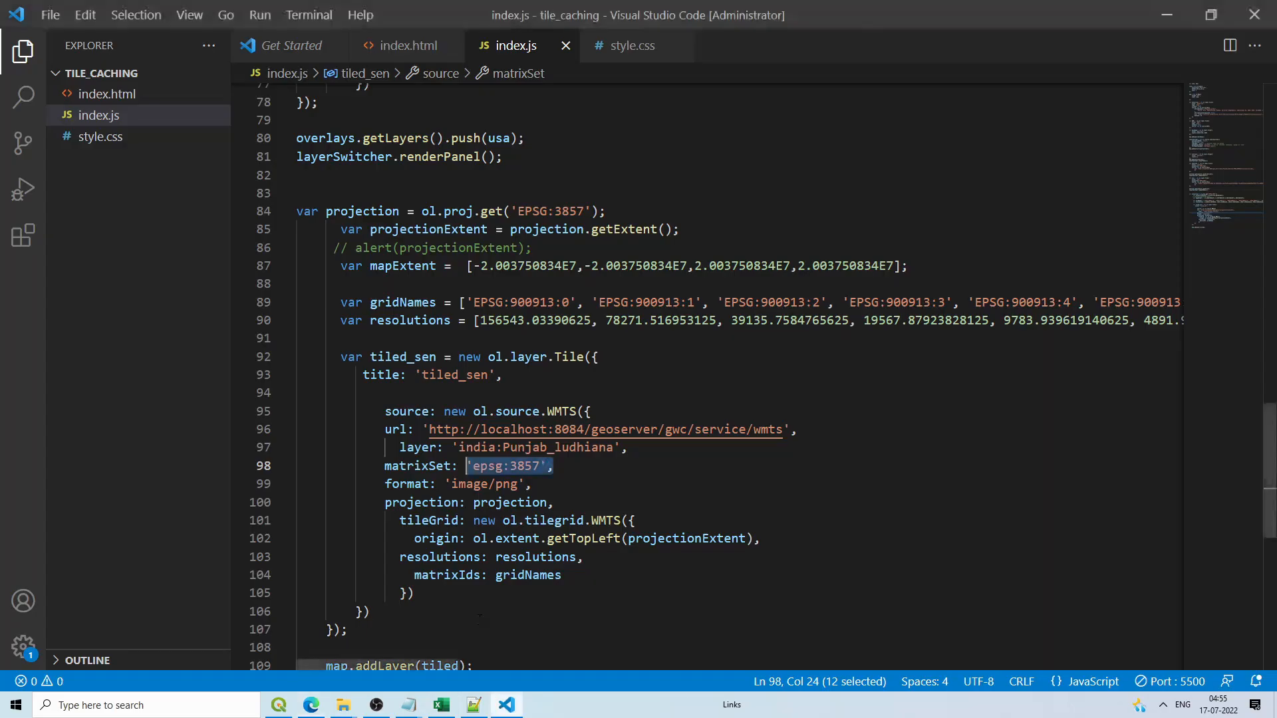
{"action": "double_click", "coordinate": [491, 466]}
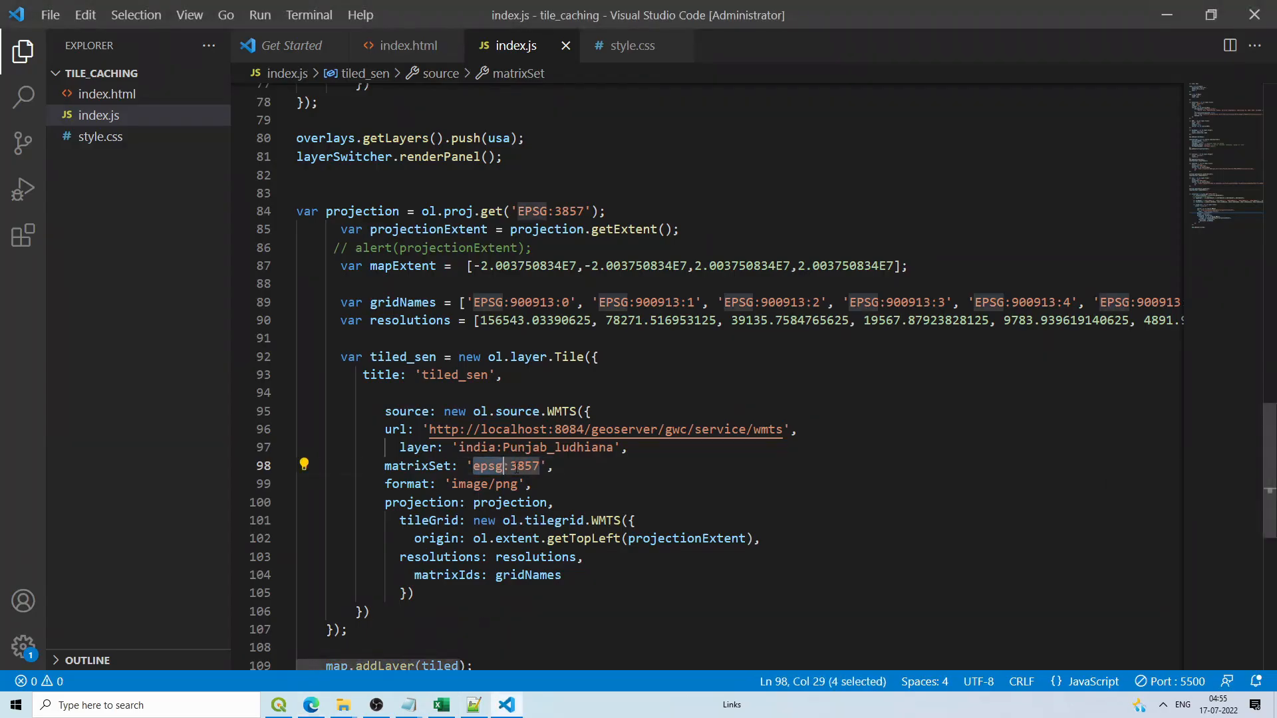
Step: Set tiled_sen's matrixSet to 'EPSG:900913' and change map.addLayer(tiled) to map.addLayer(tiled_sen)
{"action": "left_click_drag", "start_coordinate": [539, 466], "coordinate": [473, 465]}
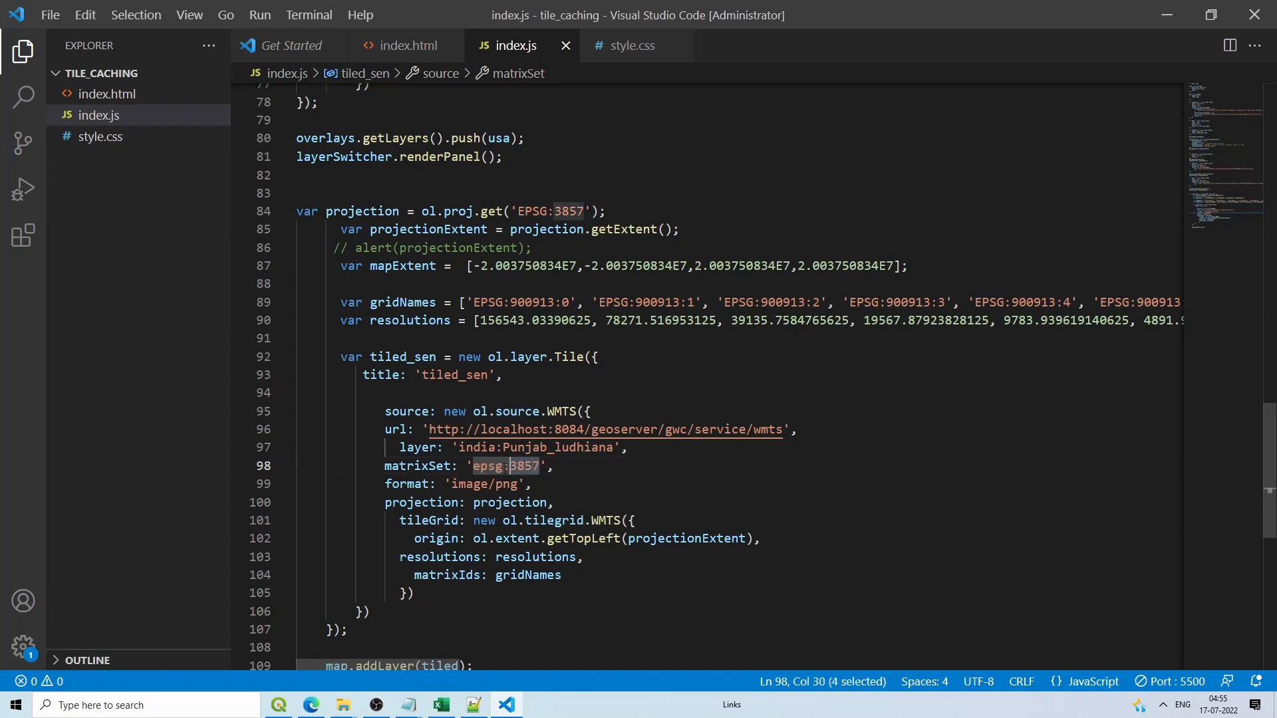
{"action": "key", "text": "ctrl+v"}
{"action": "scroll", "coordinate": [652, 477], "scroll_direction": "down", "scroll_amount": 1}
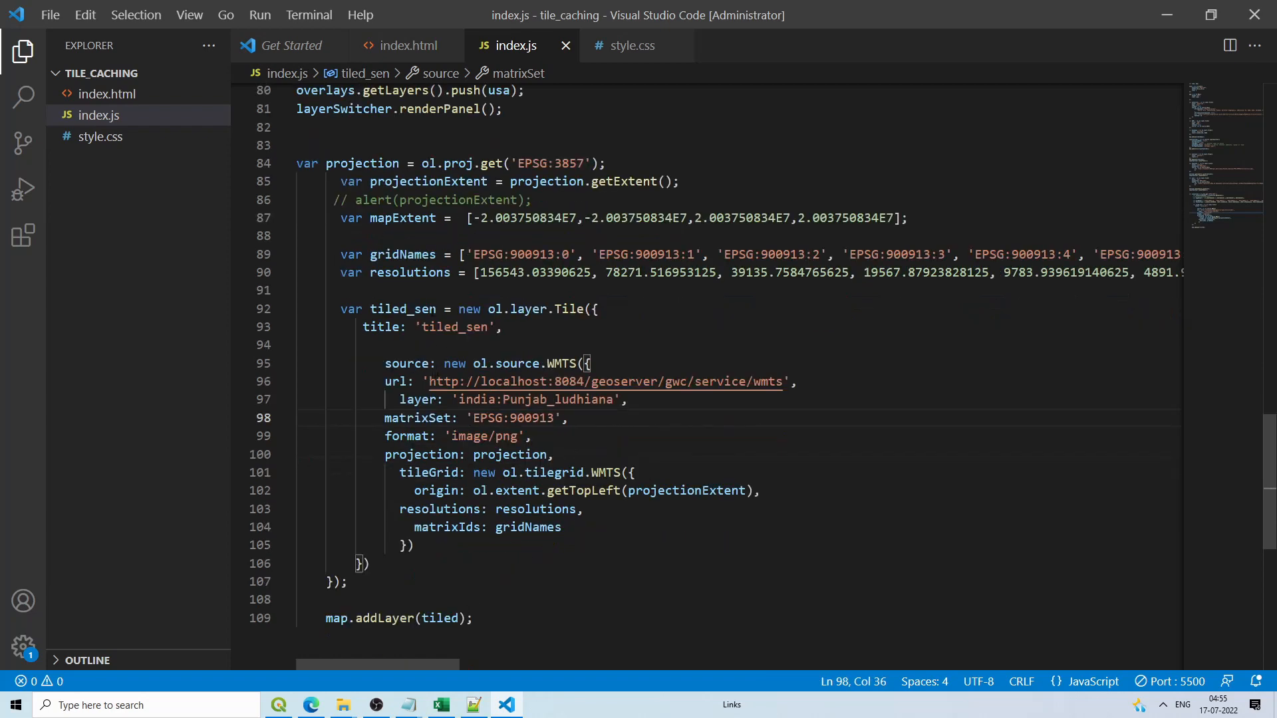
{"action": "left_click_drag", "start_coordinate": [437, 309], "coordinate": [370, 309]}
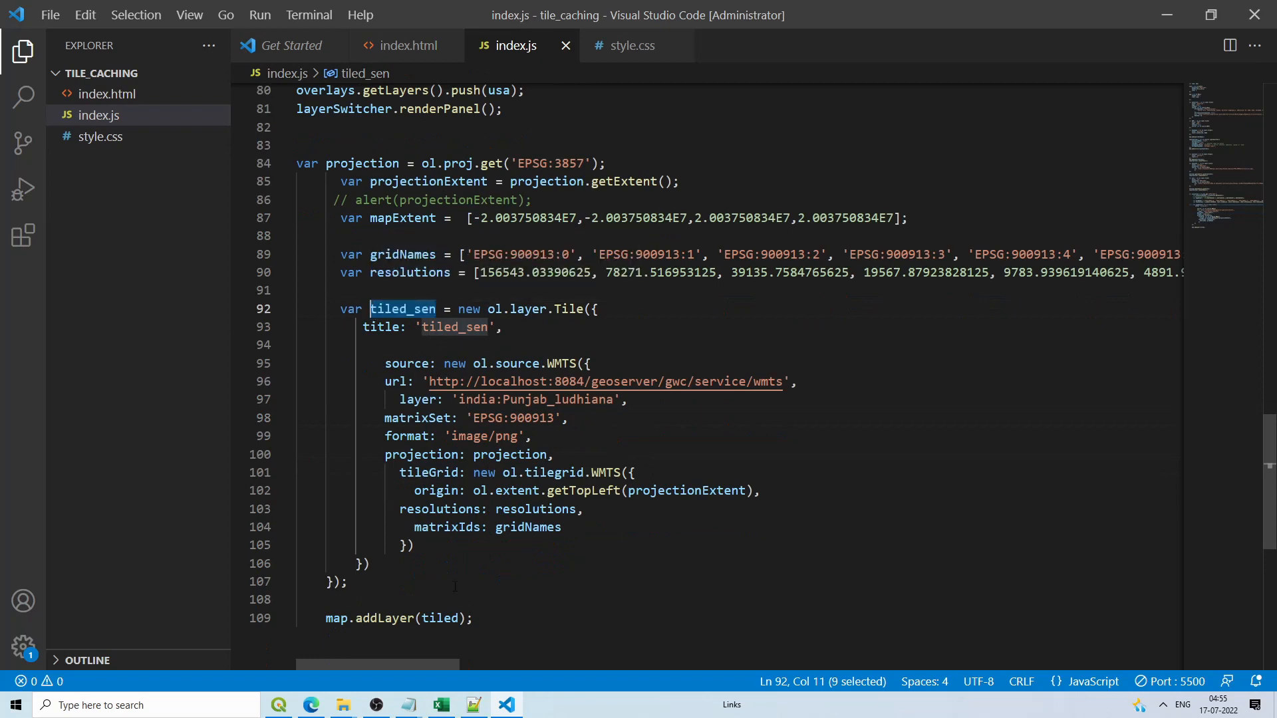
{"action": "double_click", "coordinate": [434, 618]}
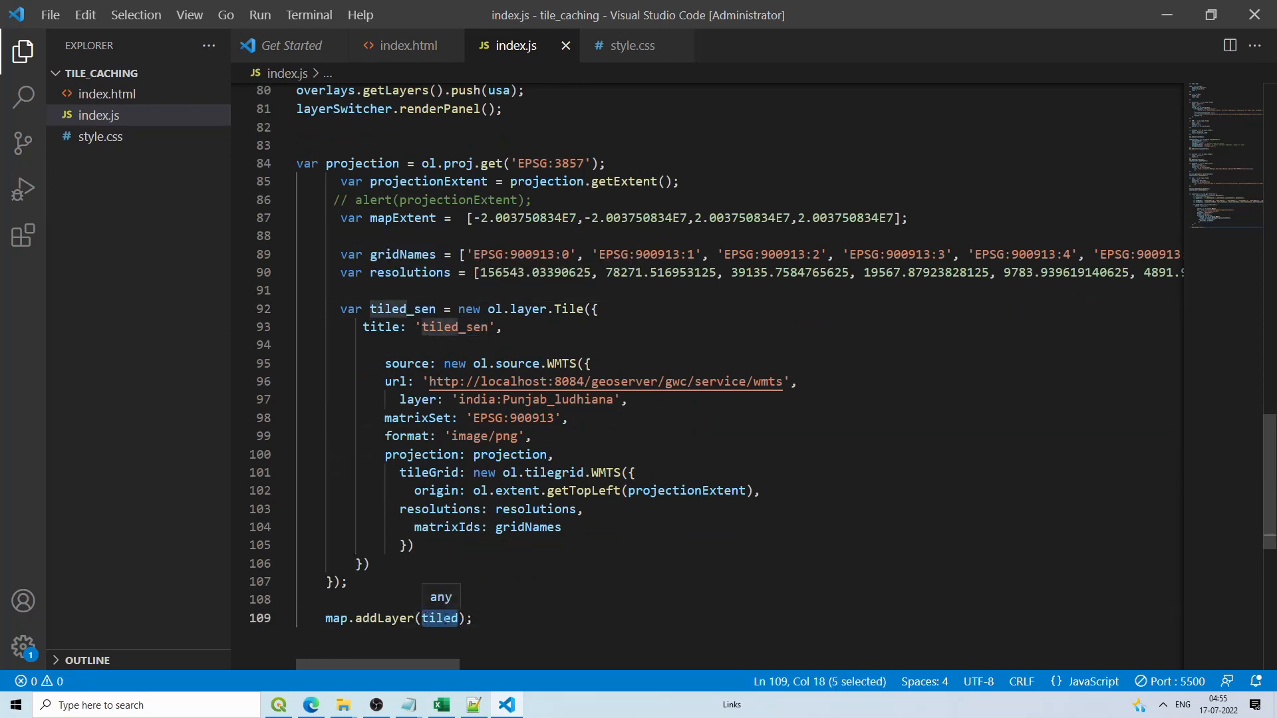
{"action": "type", "text": "tiled_sen"}
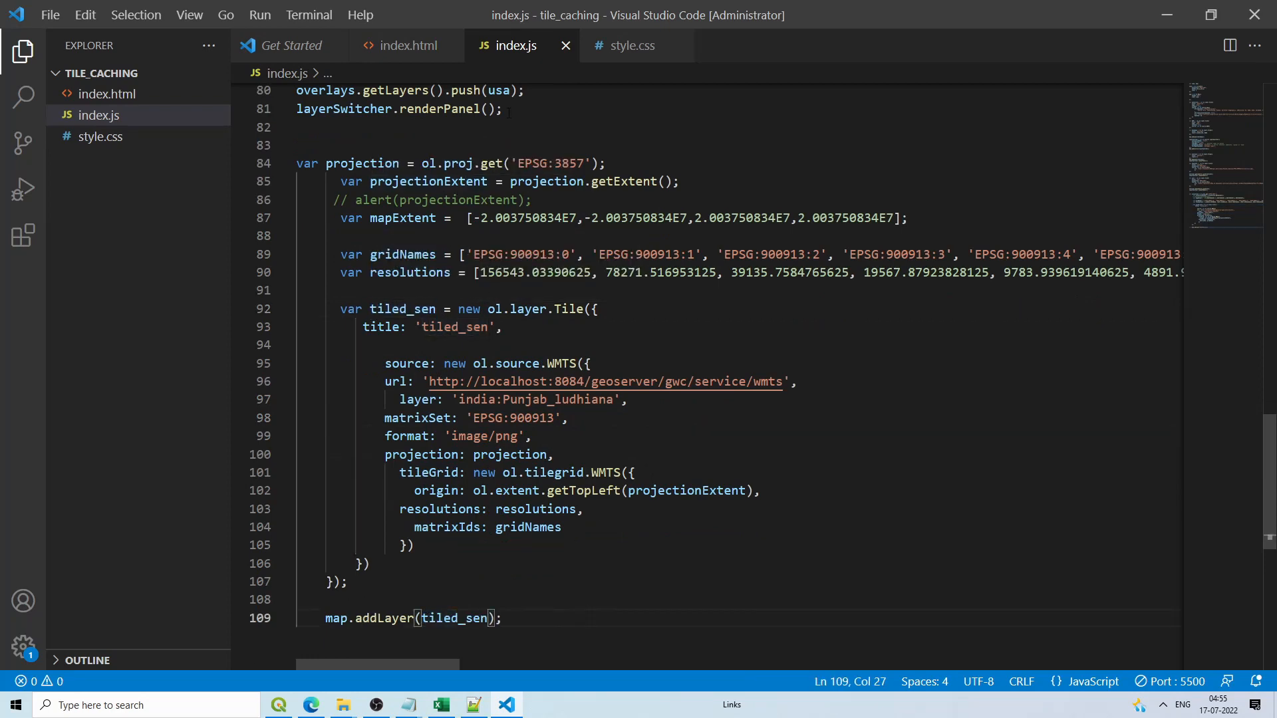
Step: Add a layerSwitcher.renderPanel(); call on a new line after addLayer
{"action": "left_click_drag", "start_coordinate": [503, 109], "coordinate": [296, 109]}
{"action": "key", "text": "ctrl+c"}
{"action": "left_click", "coordinate": [384, 640]}
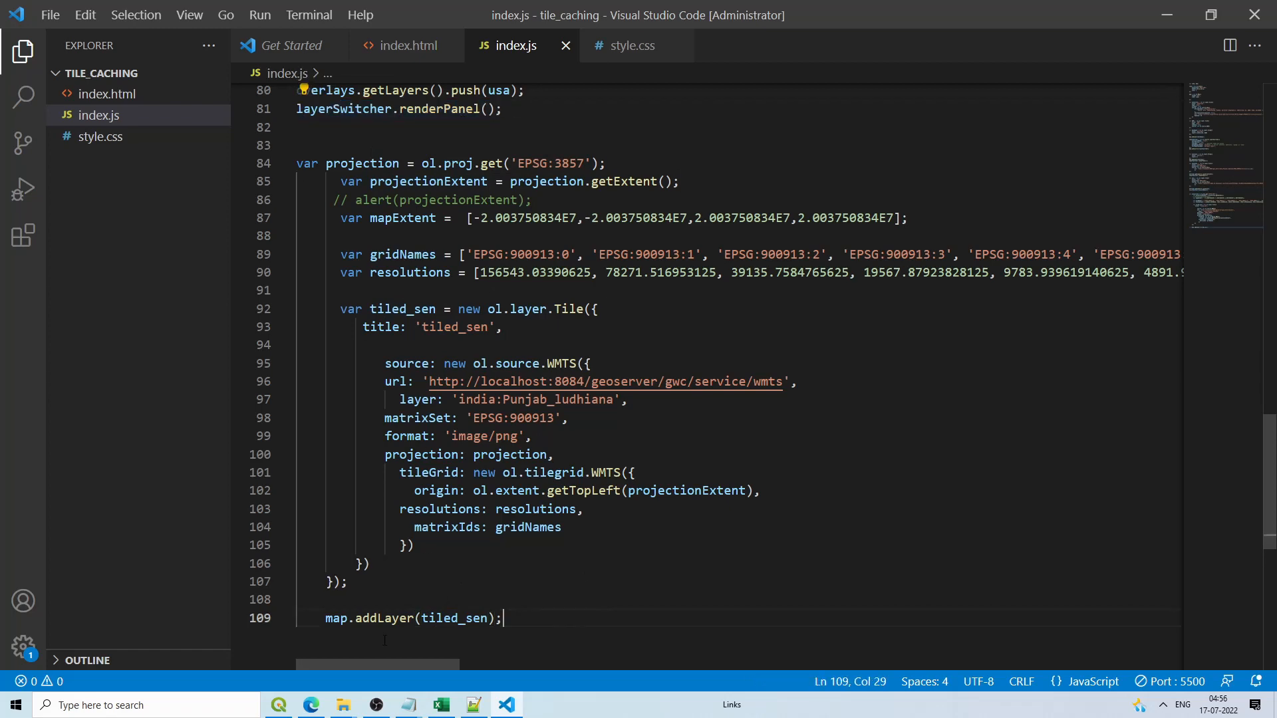
{"action": "key", "text": "Return"}
{"action": "key", "text": "ctrl+v"}
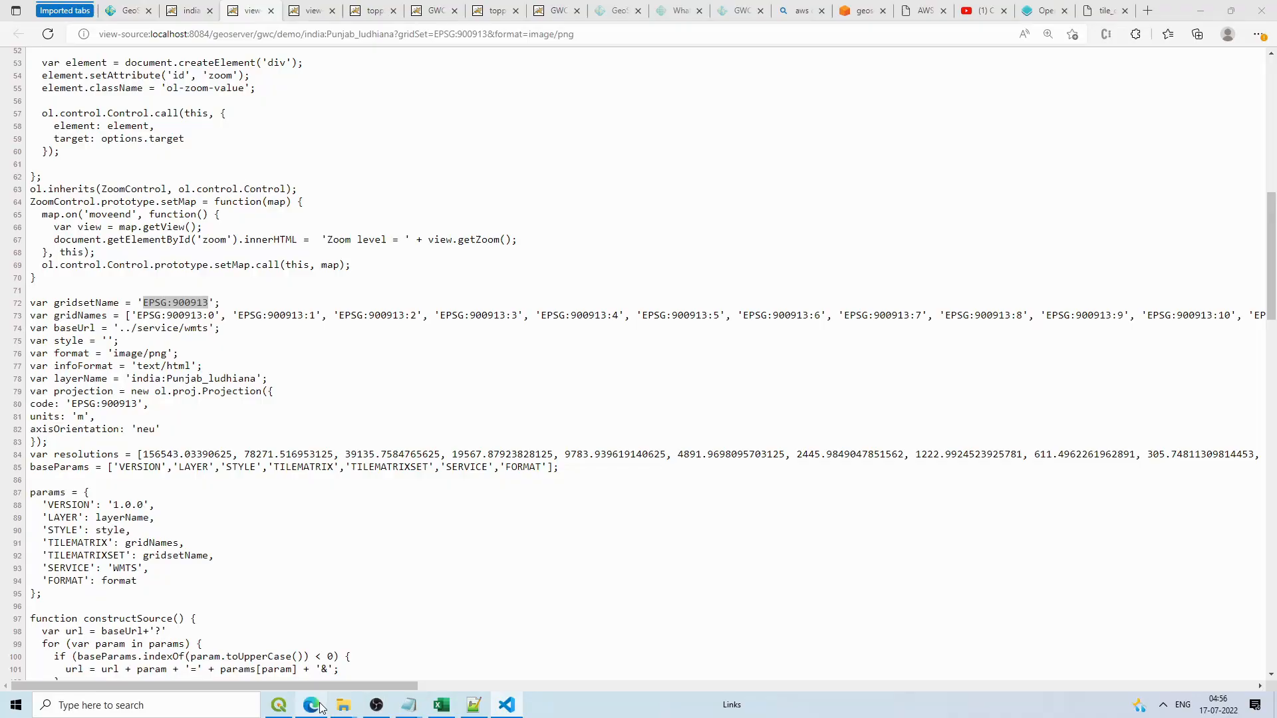
Step: On the localhost:5500 map, turn off the Overlays group in the layer switcher
{"action": "left_click", "coordinate": [313, 705]}
{"action": "left_click", "coordinate": [1104, 10]}
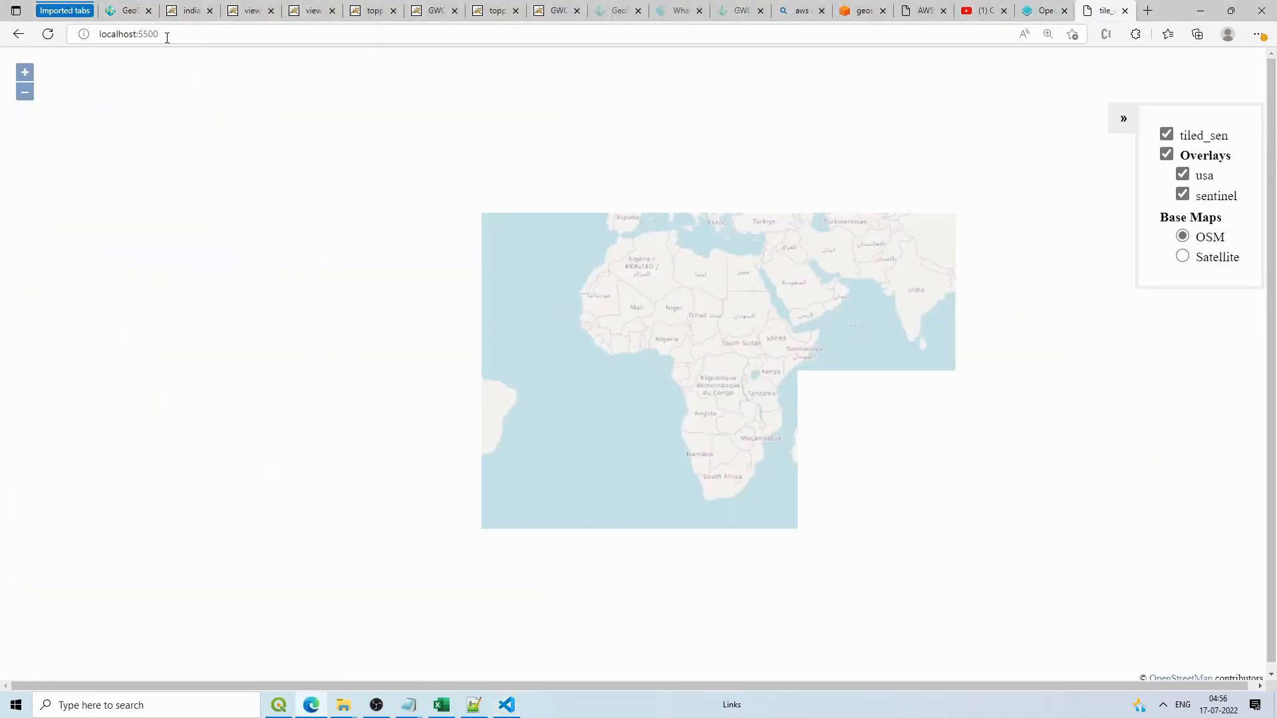
{"action": "left_click", "coordinate": [1167, 154]}
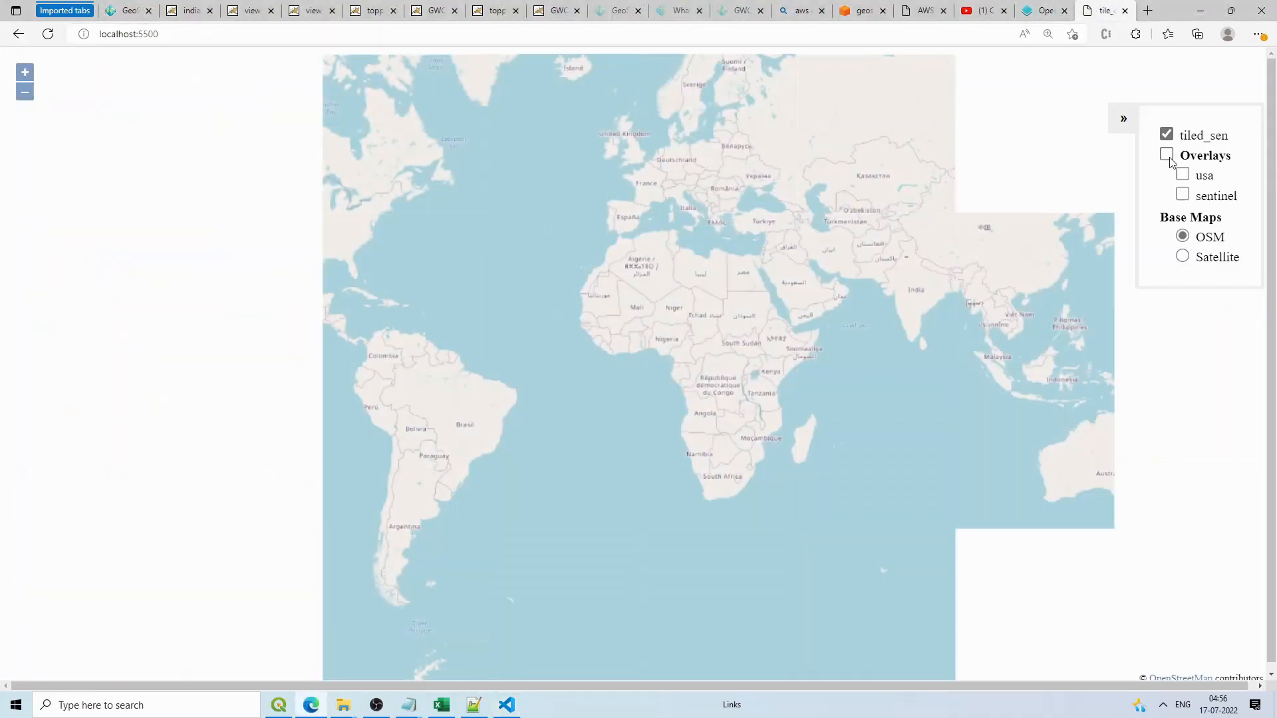
Step: Zoom the map onto the red tiled_sen raster near Ludhiana, Punjab
{"action": "left_click_drag", "start_coordinate": [839, 235], "coordinate": [783, 257]}
{"action": "scroll", "coordinate": [857, 263], "scroll_direction": "up", "scroll_amount": 1}
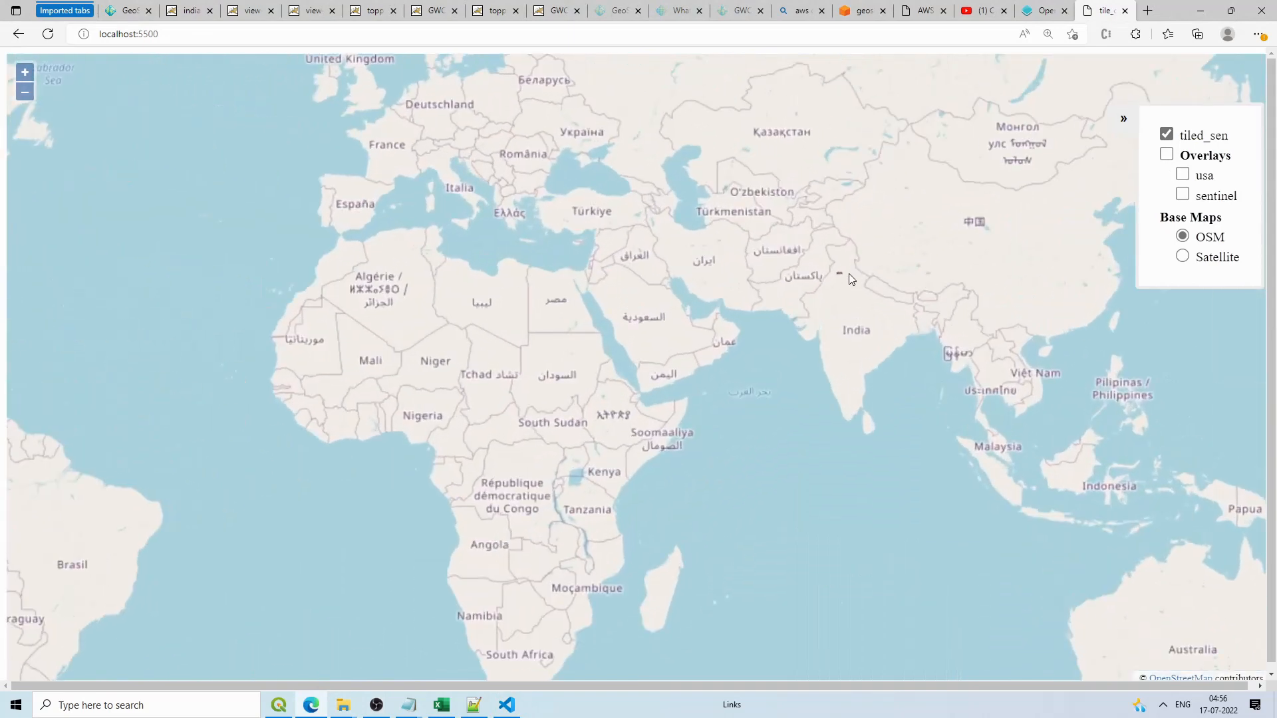
{"action": "scroll", "coordinate": [843, 275], "scroll_direction": "up", "scroll_amount": 1}
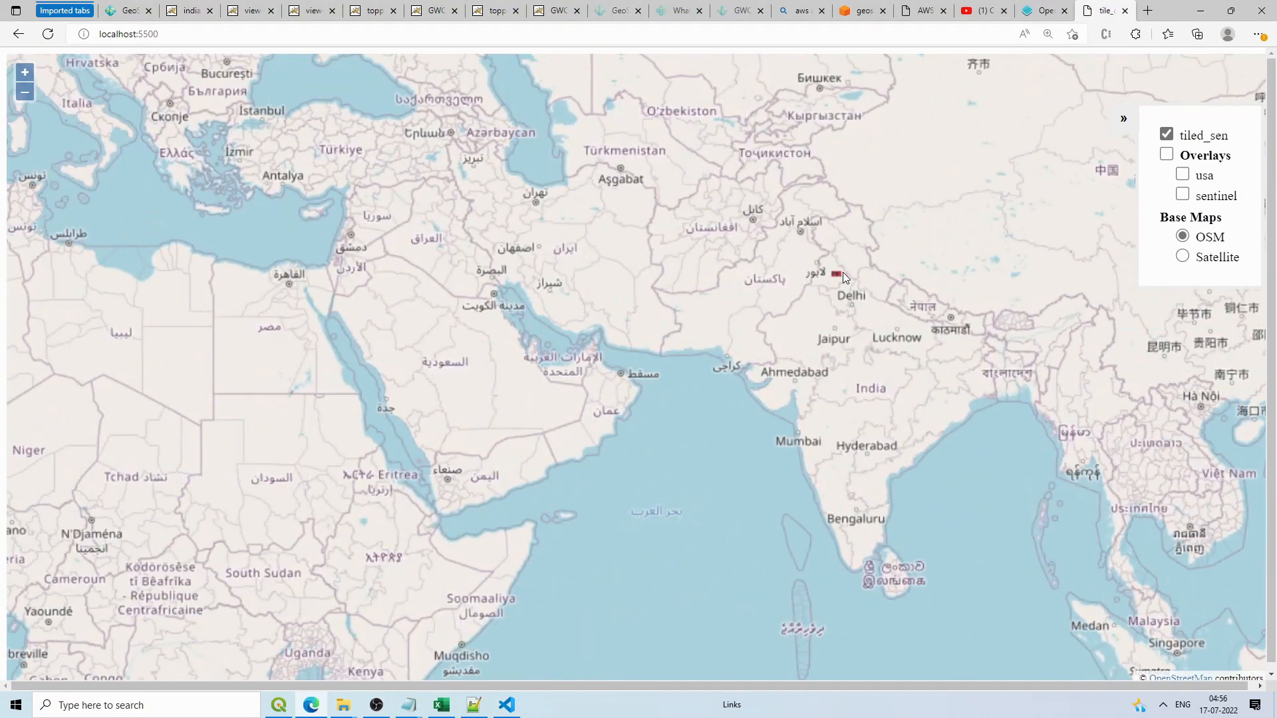
{"action": "scroll", "coordinate": [843, 273], "scroll_direction": "up", "scroll_amount": 3}
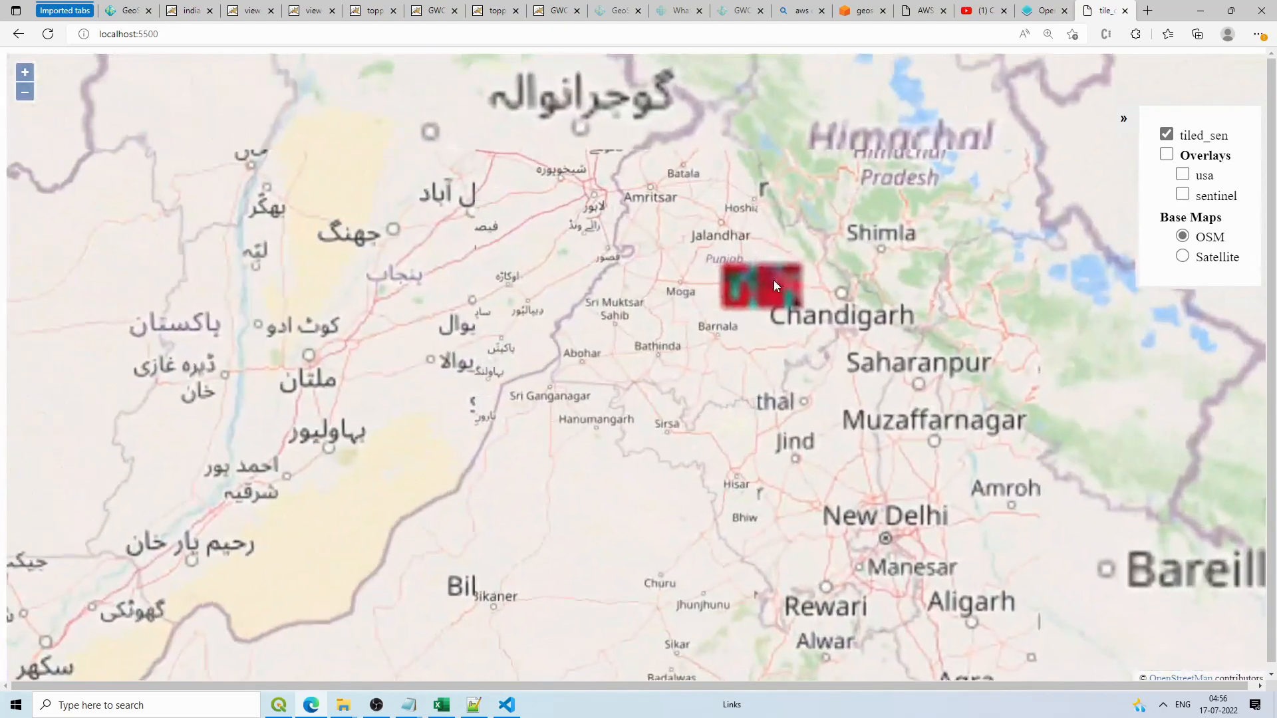
{"action": "scroll", "coordinate": [772, 281], "scroll_direction": "up", "scroll_amount": 1}
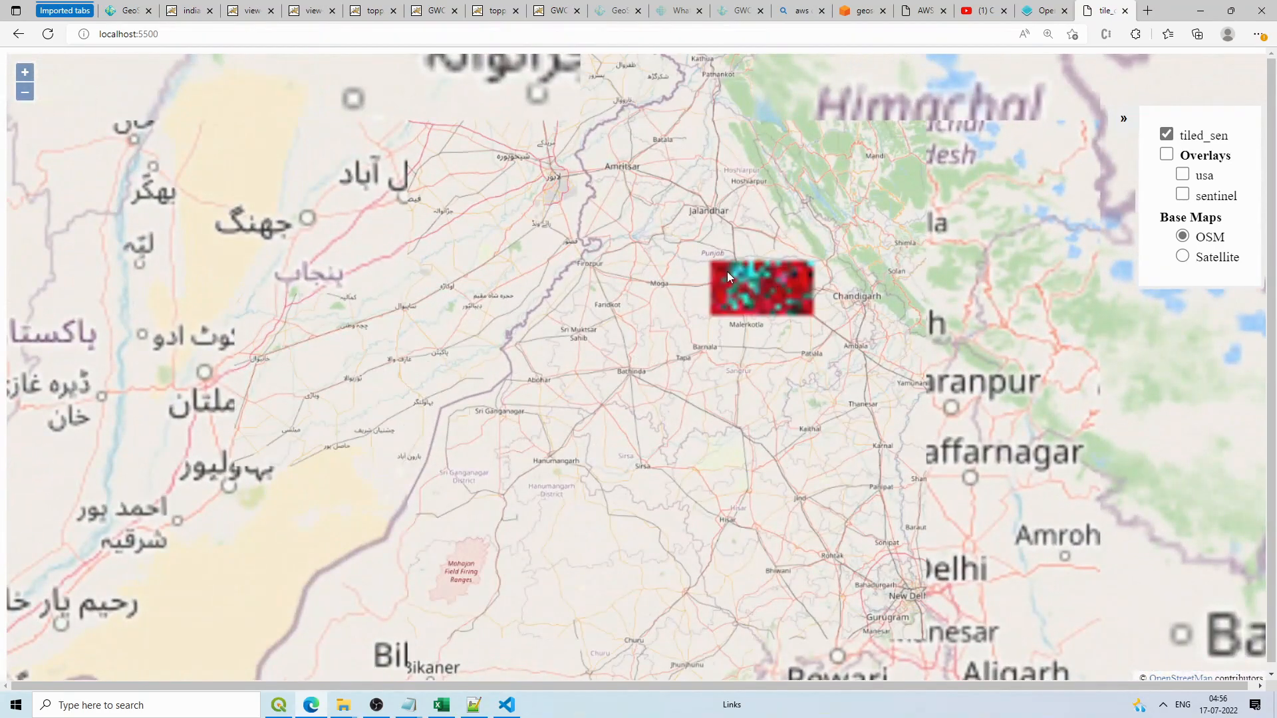
{"action": "scroll", "coordinate": [728, 272], "scroll_direction": "up", "scroll_amount": 2}
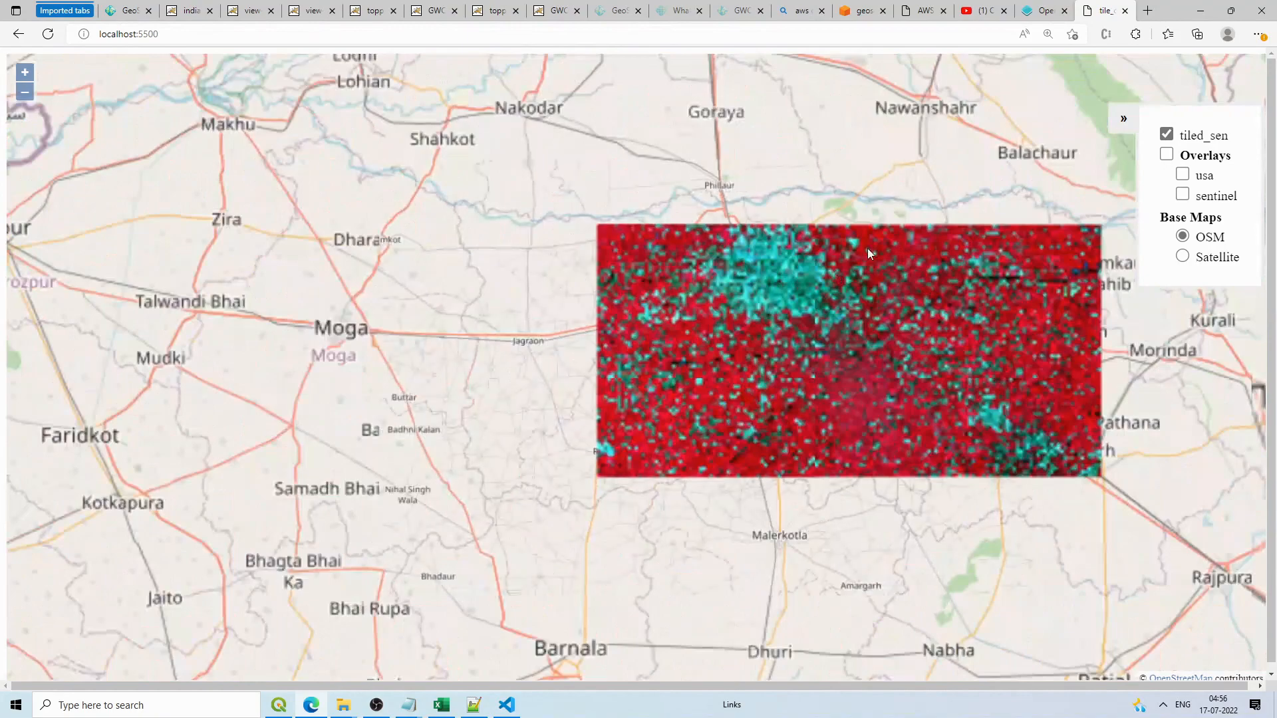
{"action": "scroll", "coordinate": [864, 250], "scroll_direction": "up", "scroll_amount": 1}
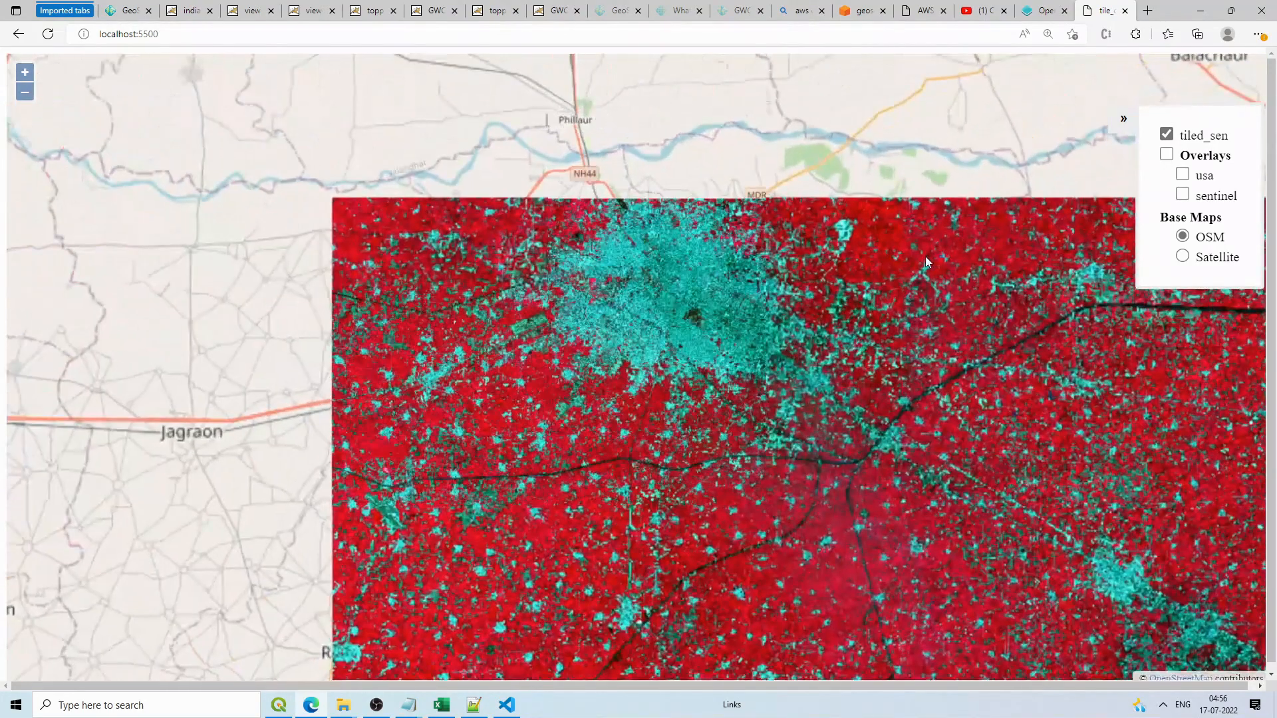
{"action": "left_click_drag", "start_coordinate": [925, 256], "coordinate": [639, 220]}
{"action": "scroll", "coordinate": [833, 261], "scroll_direction": "down", "scroll_amount": 3}
{"action": "scroll", "coordinate": [832, 261], "scroll_direction": "down", "scroll_amount": 2}
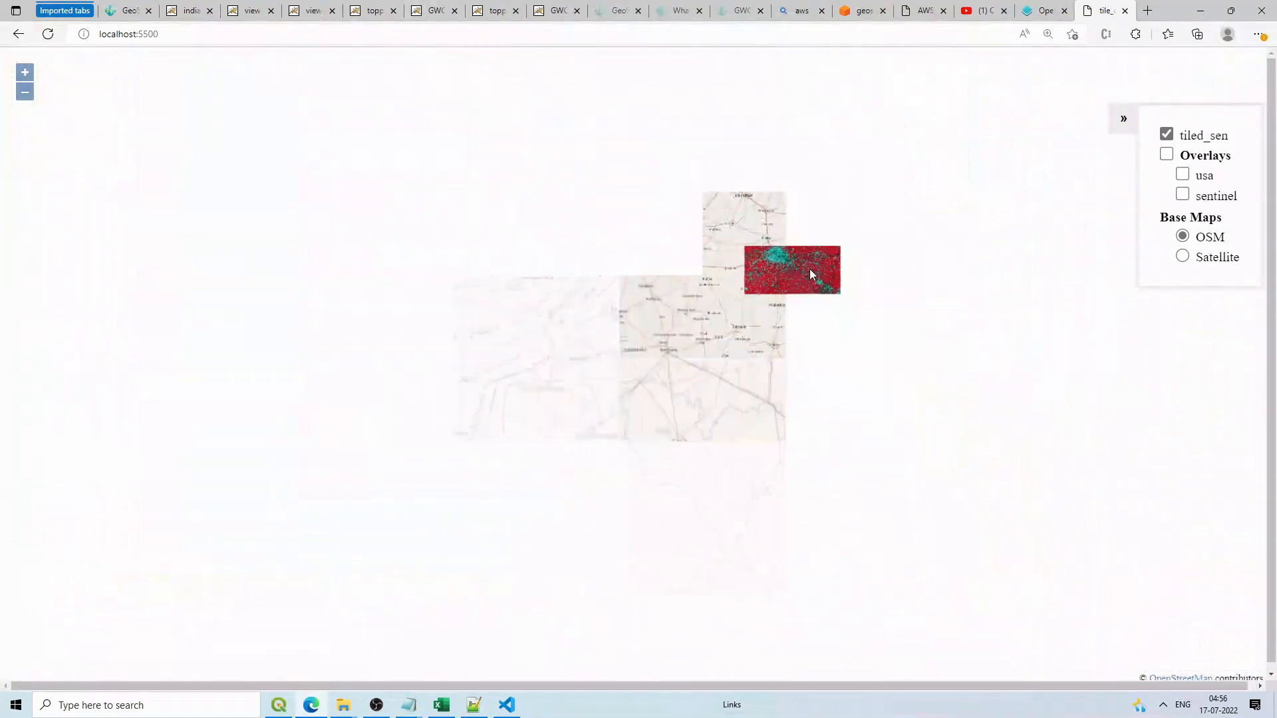
{"action": "scroll", "coordinate": [800, 254], "scroll_direction": "up", "scroll_amount": 1}
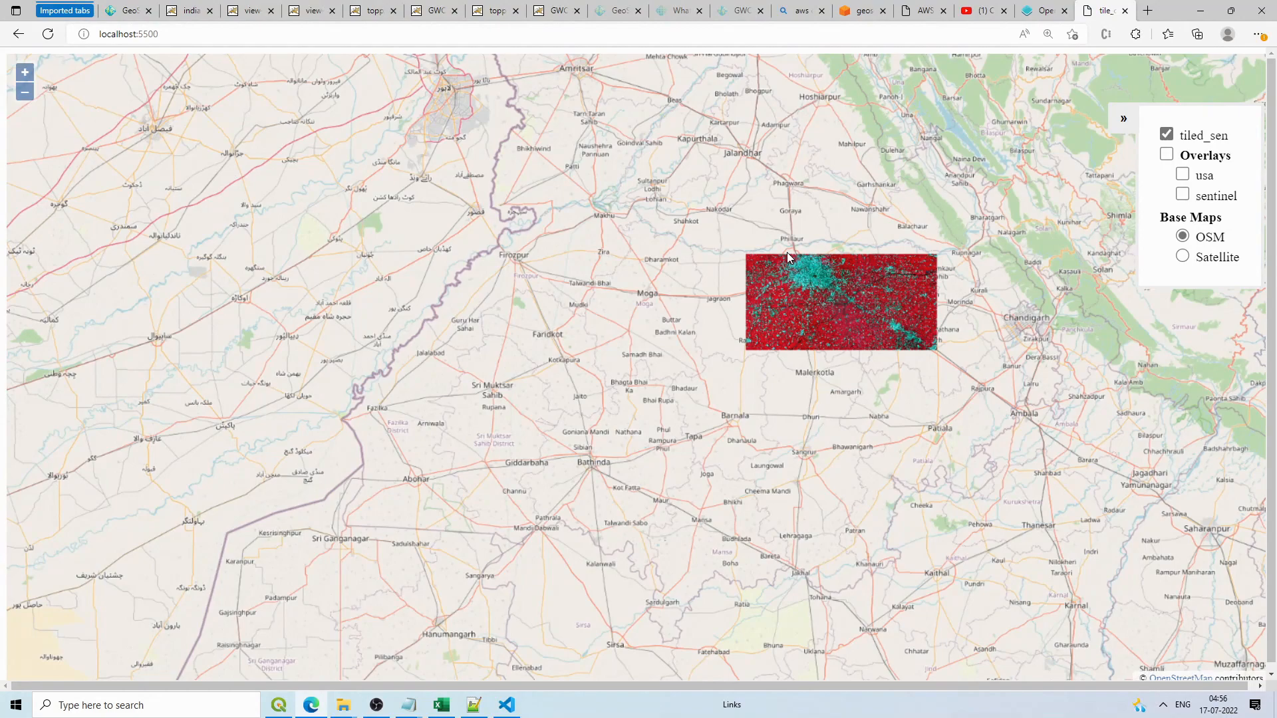
{"action": "scroll", "coordinate": [791, 268], "scroll_direction": "up", "scroll_amount": 4}
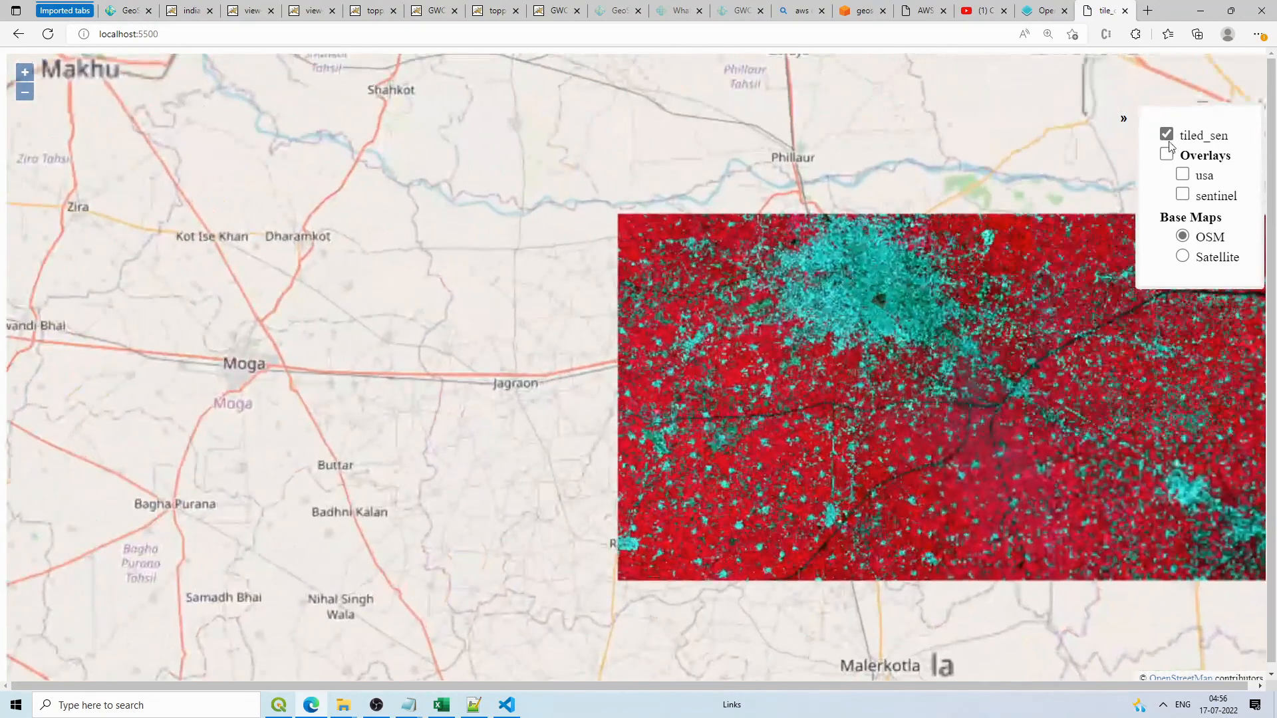
{"action": "left_click", "coordinate": [1166, 135]}
{"action": "left_click", "coordinate": [1183, 194]}
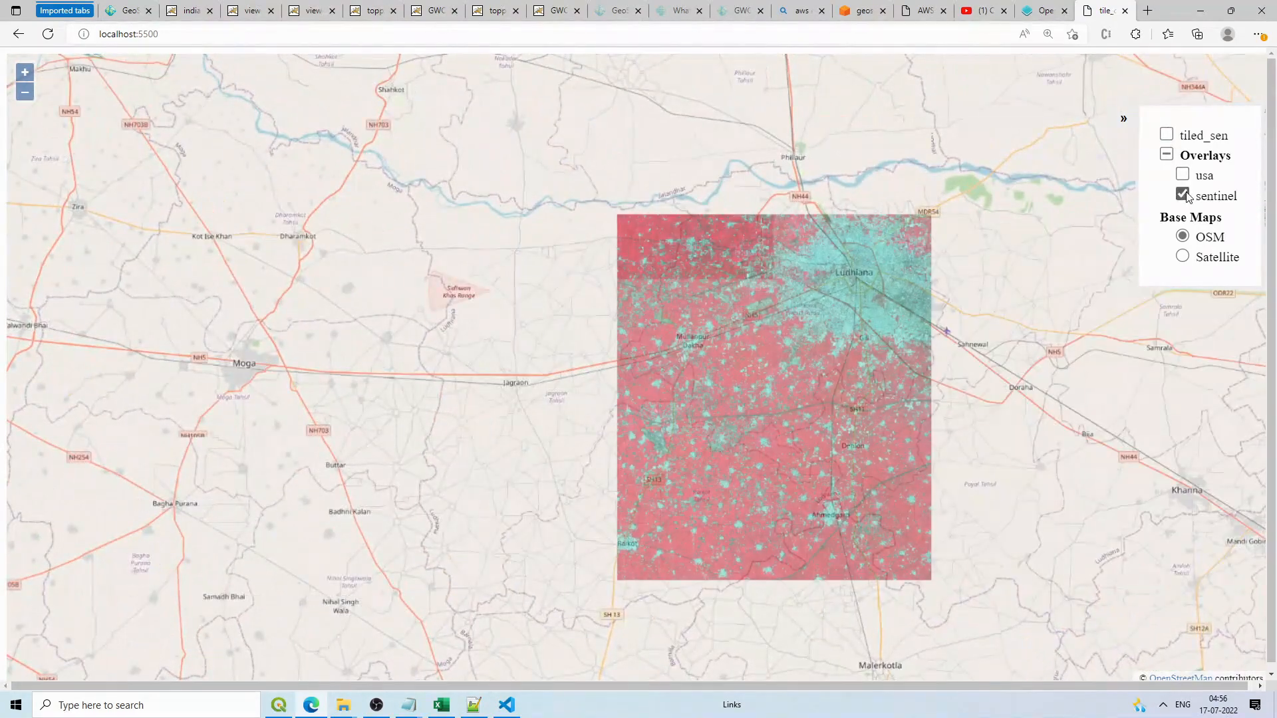
{"action": "left_click", "coordinate": [1185, 156]}
{"action": "left_click", "coordinate": [1167, 134]}
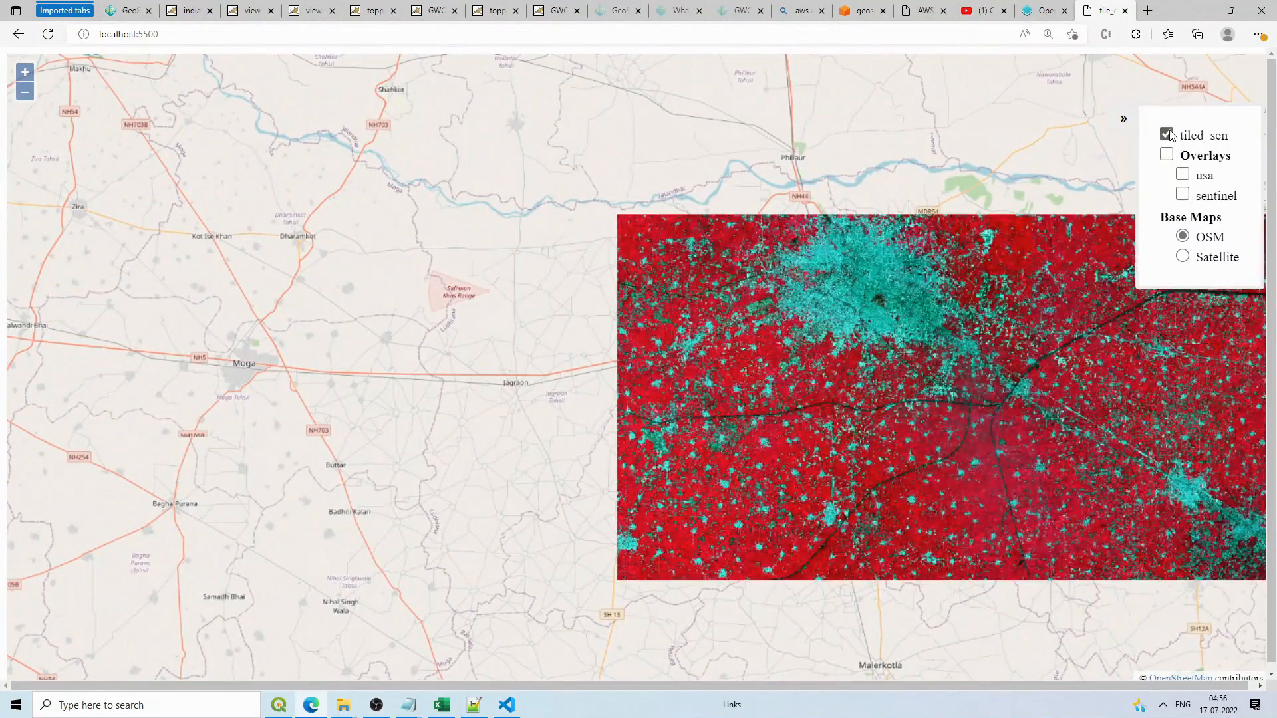
{"action": "scroll", "coordinate": [1012, 285], "scroll_direction": "up", "scroll_amount": 5}
{"action": "scroll", "coordinate": [689, 95], "scroll_direction": "down", "scroll_amount": 5}
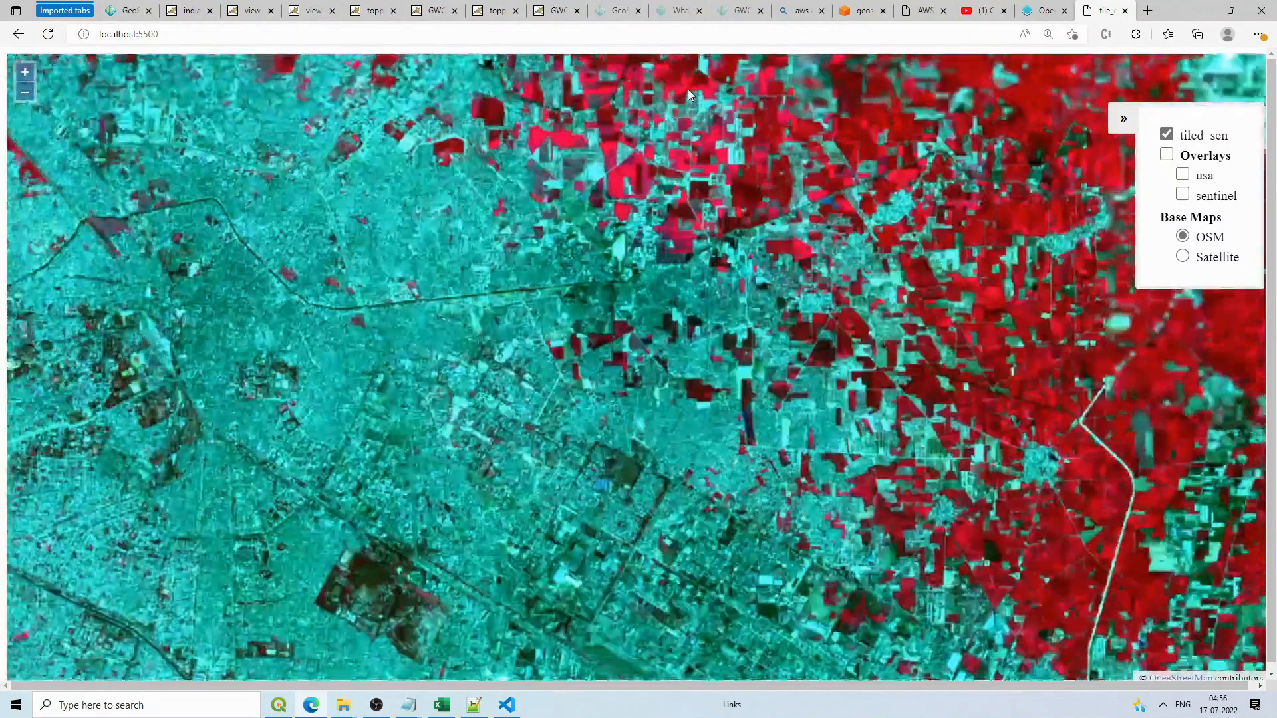
{"action": "scroll", "coordinate": [736, 193], "scroll_direction": "down", "scroll_amount": 3}
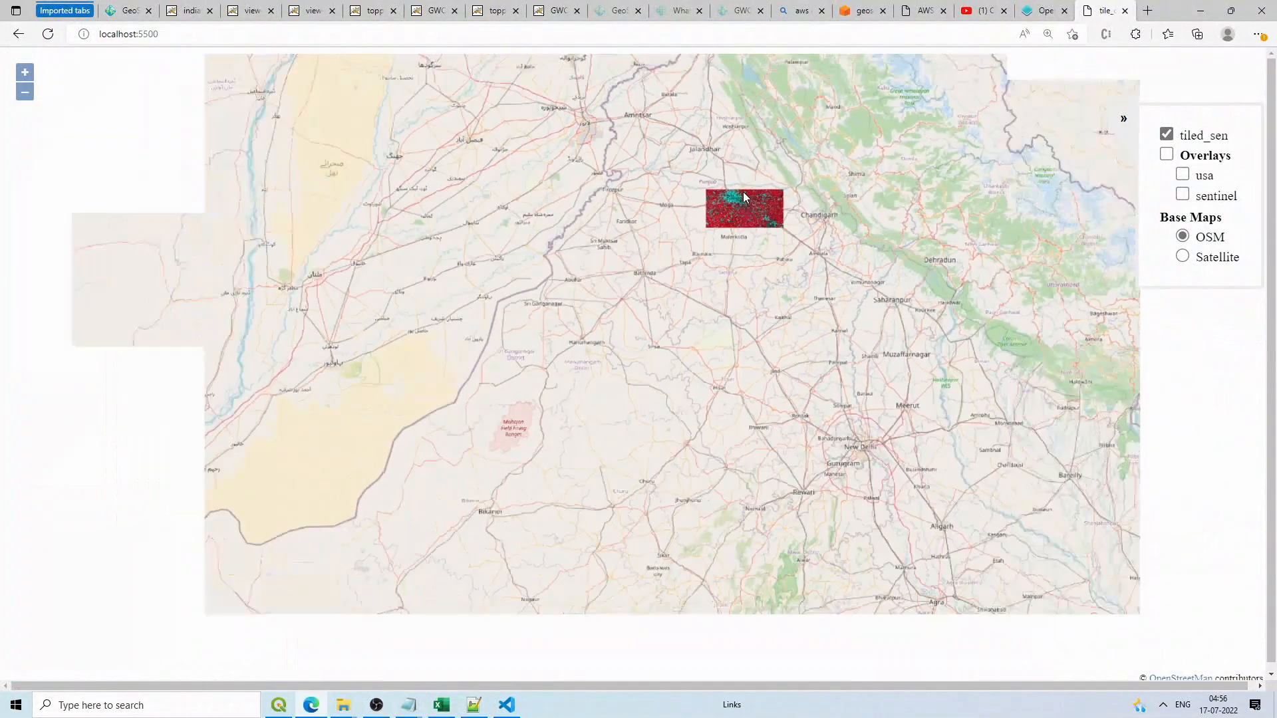
{"action": "scroll", "coordinate": [743, 192], "scroll_direction": "down", "scroll_amount": 3}
{"action": "left_click", "coordinate": [1167, 134]}
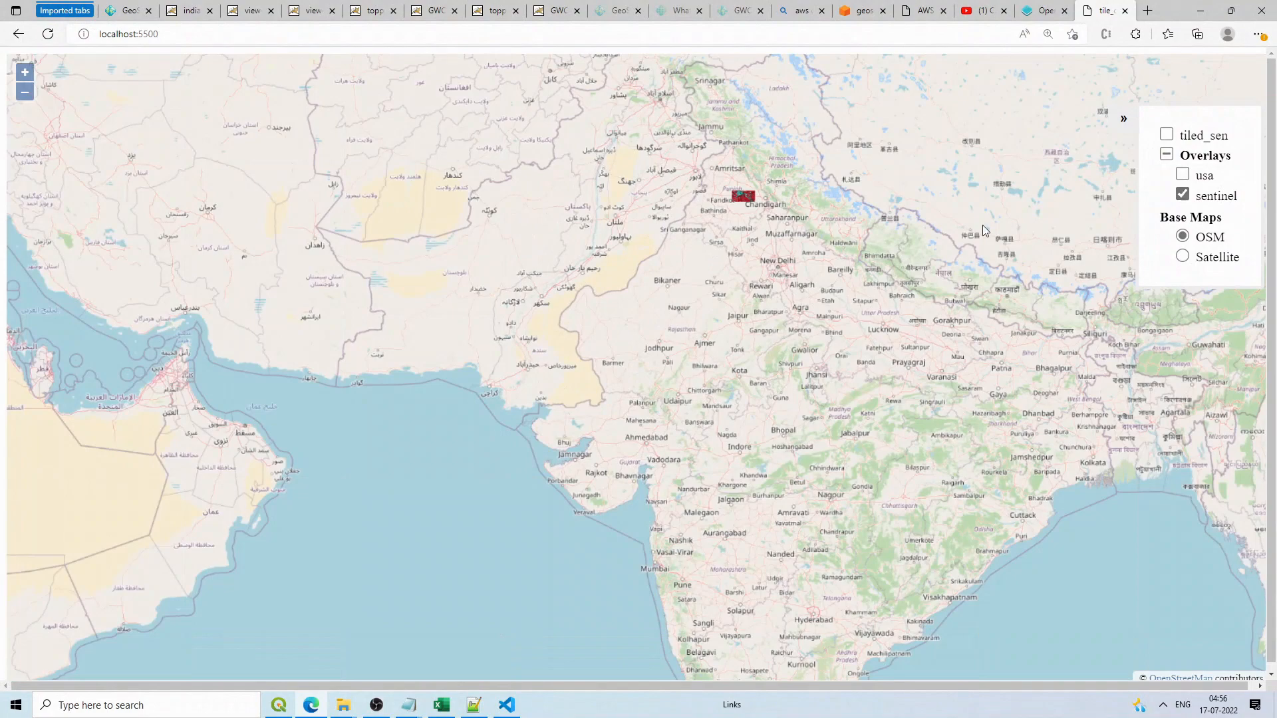
{"action": "scroll", "coordinate": [944, 226], "scroll_direction": "down", "scroll_amount": 1}
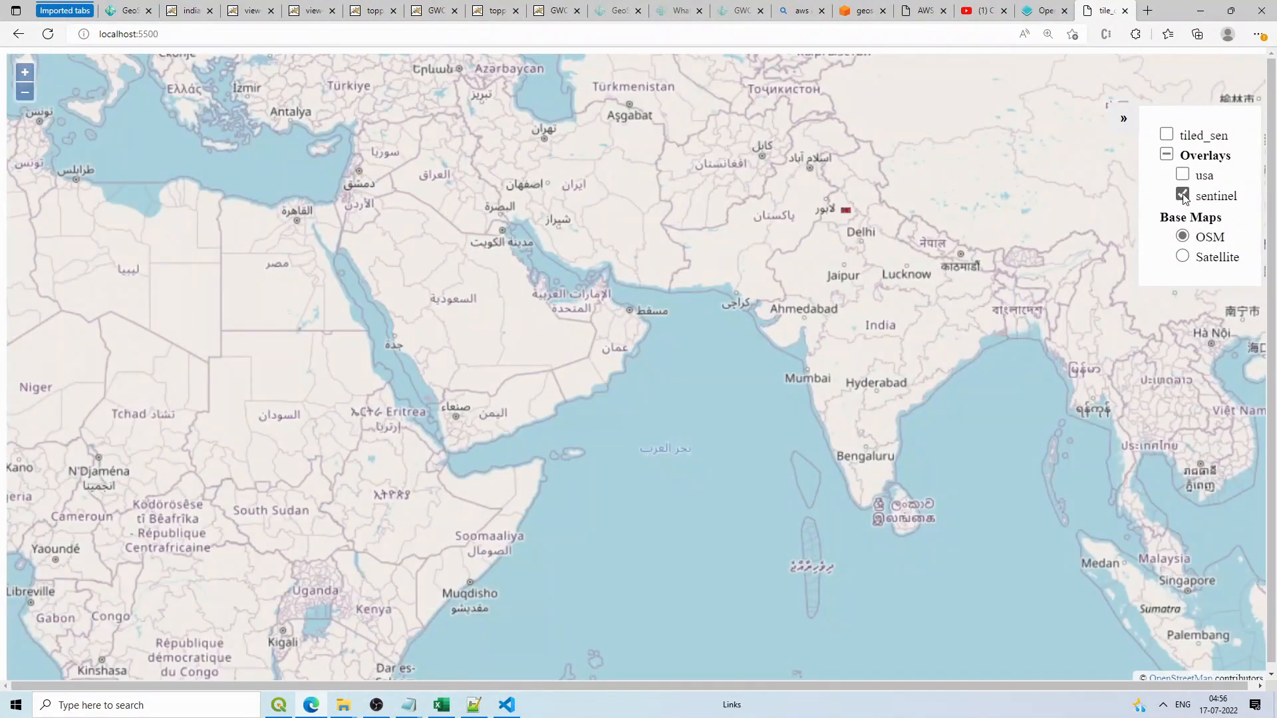
{"action": "scroll", "coordinate": [834, 202], "scroll_direction": "up", "scroll_amount": 2}
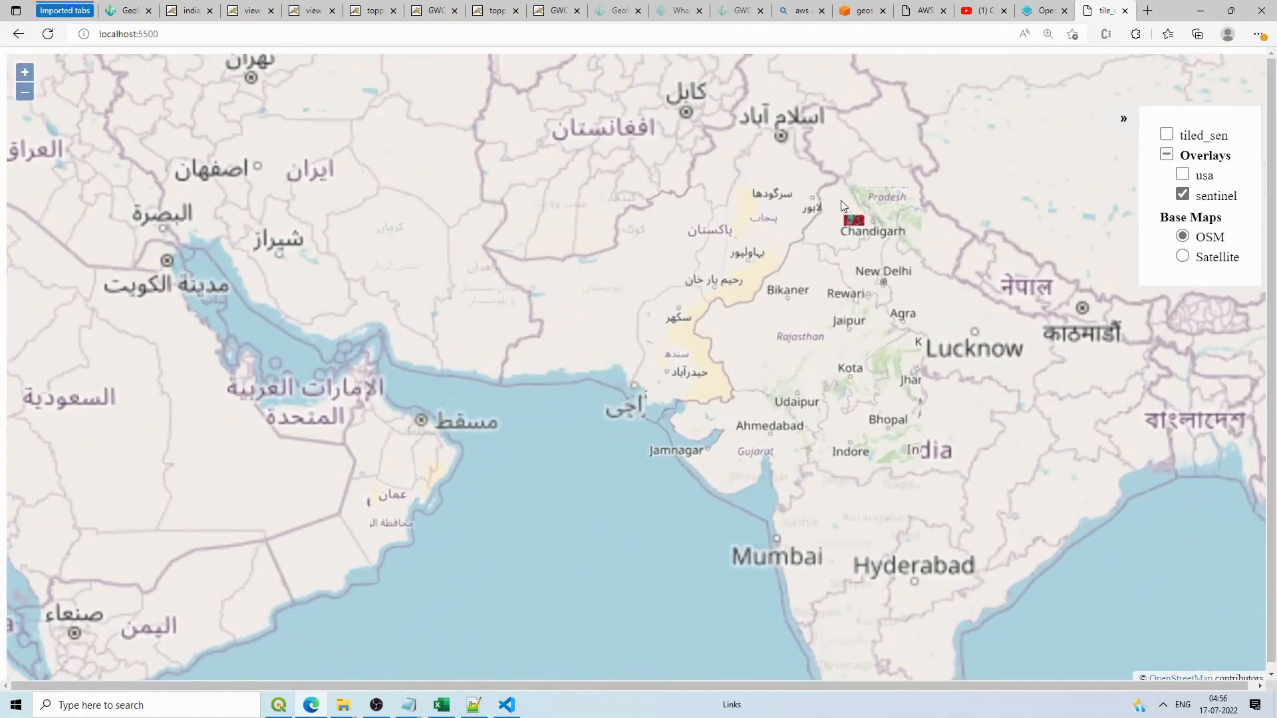
{"action": "left_click", "coordinate": [1166, 134]}
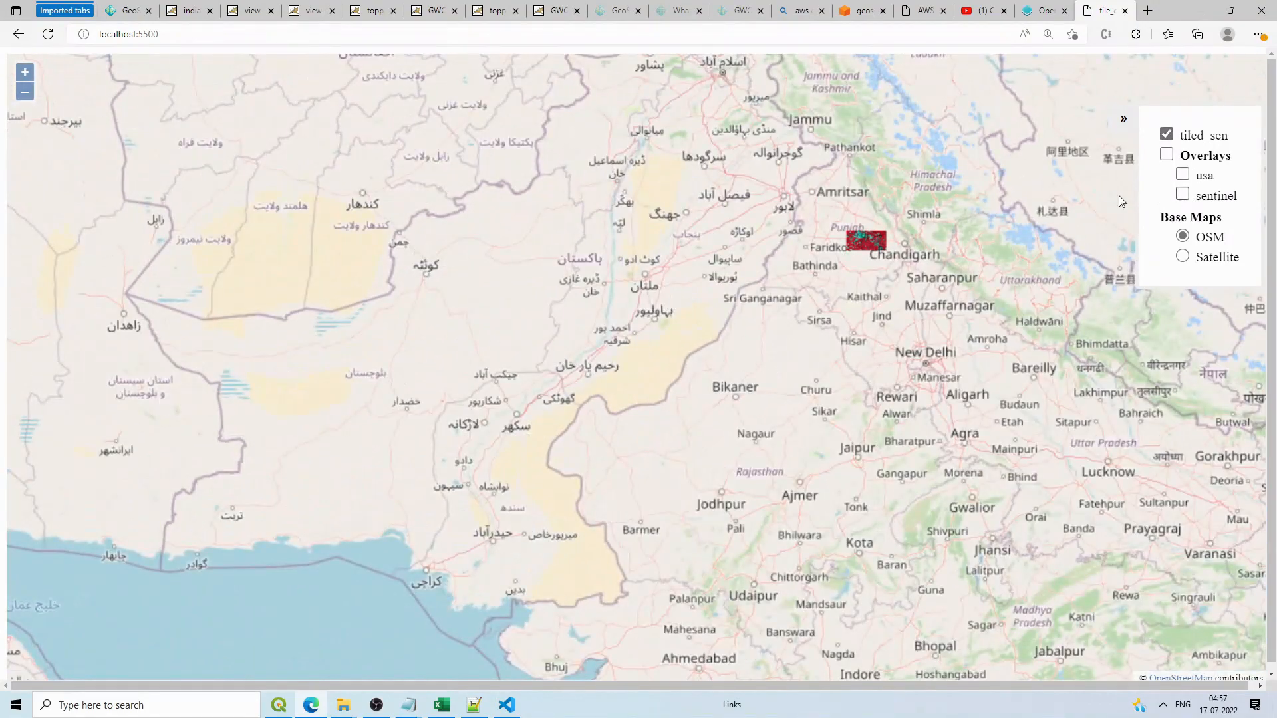
{"action": "scroll", "coordinate": [861, 234], "scroll_direction": "up", "scroll_amount": 3}
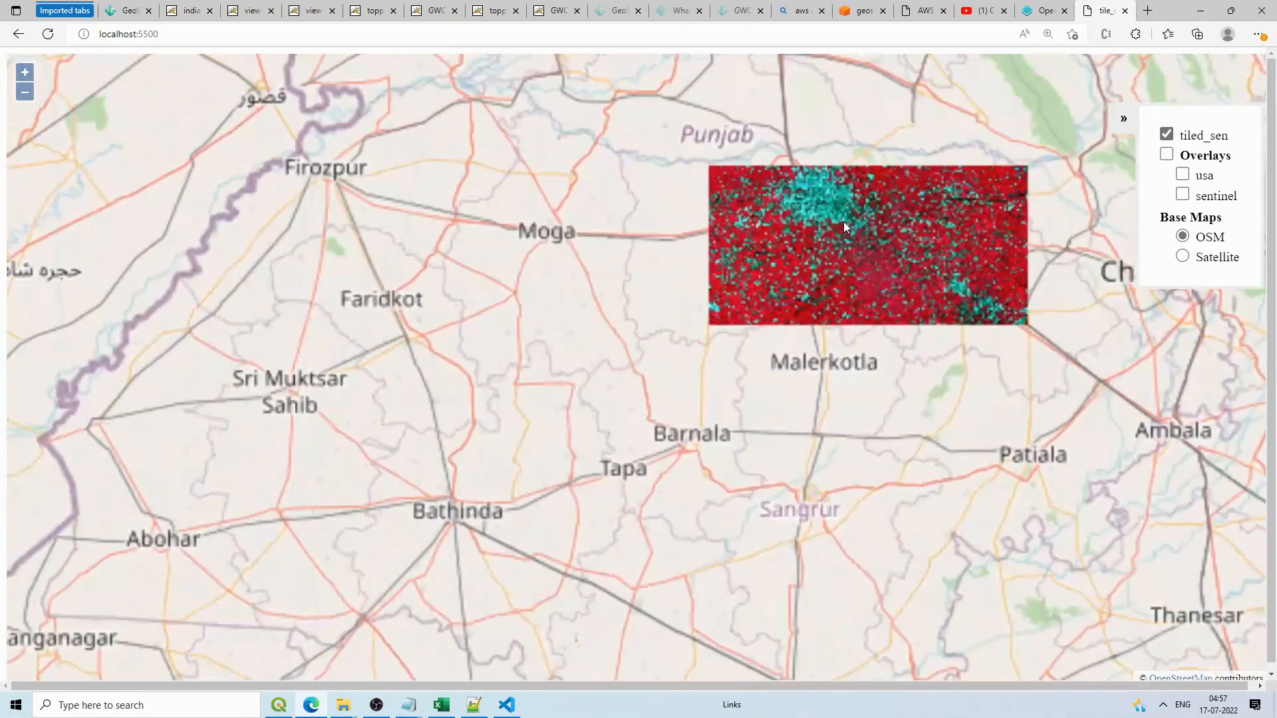
{"action": "mouse_move", "coordinate": [343, 704]}
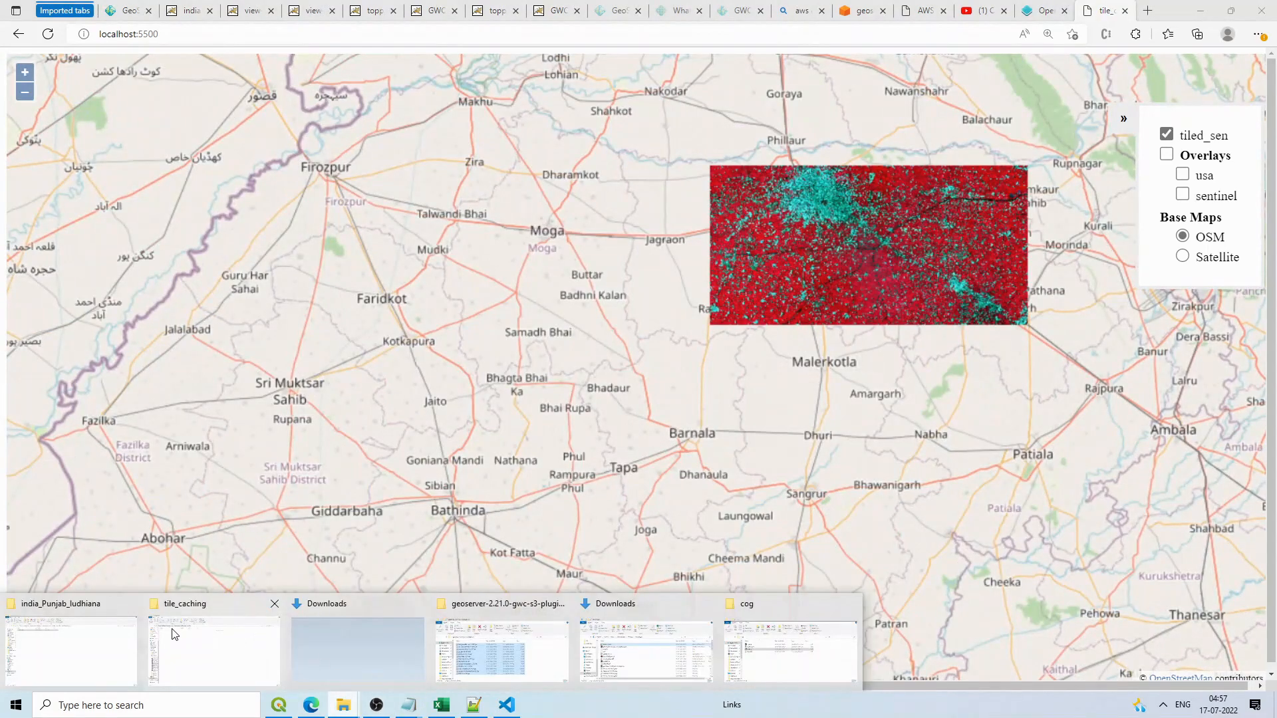
{"action": "mouse_move", "coordinate": [175, 633]}
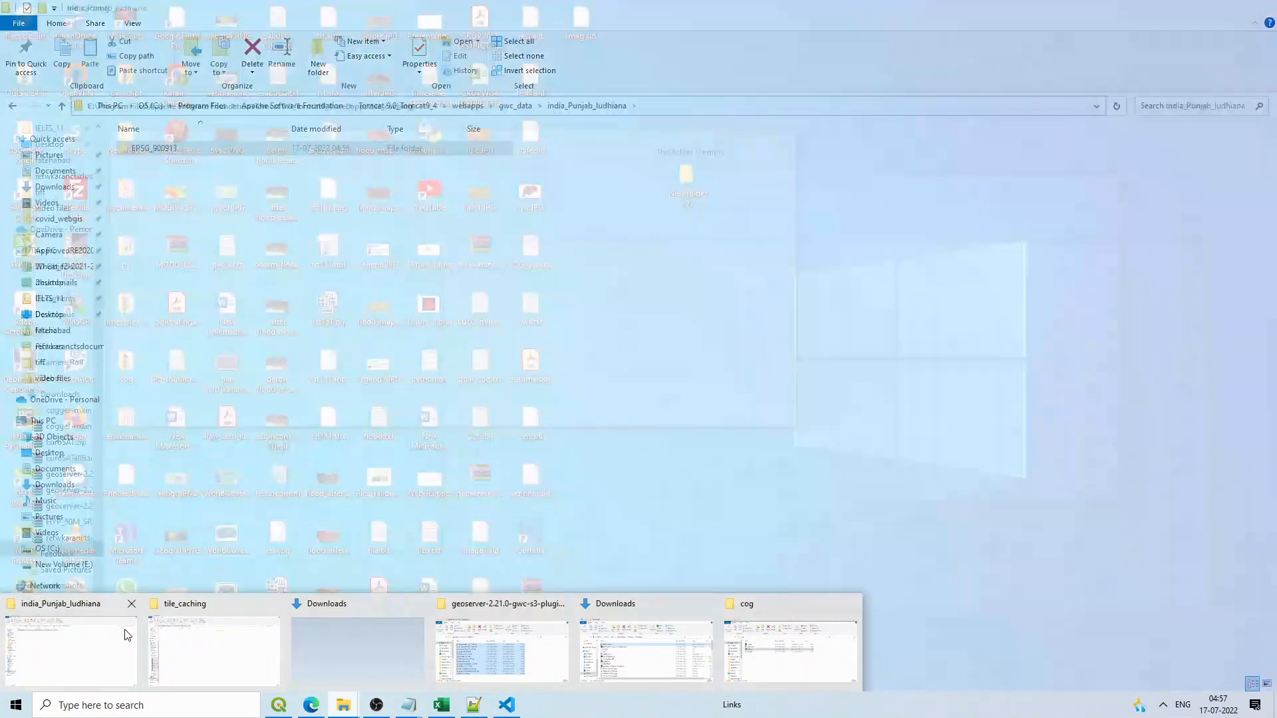
Step: Open the EPSG_900913 tile cache folder, then minimize File Explorer and VS Code
{"action": "left_click", "coordinate": [128, 633]}
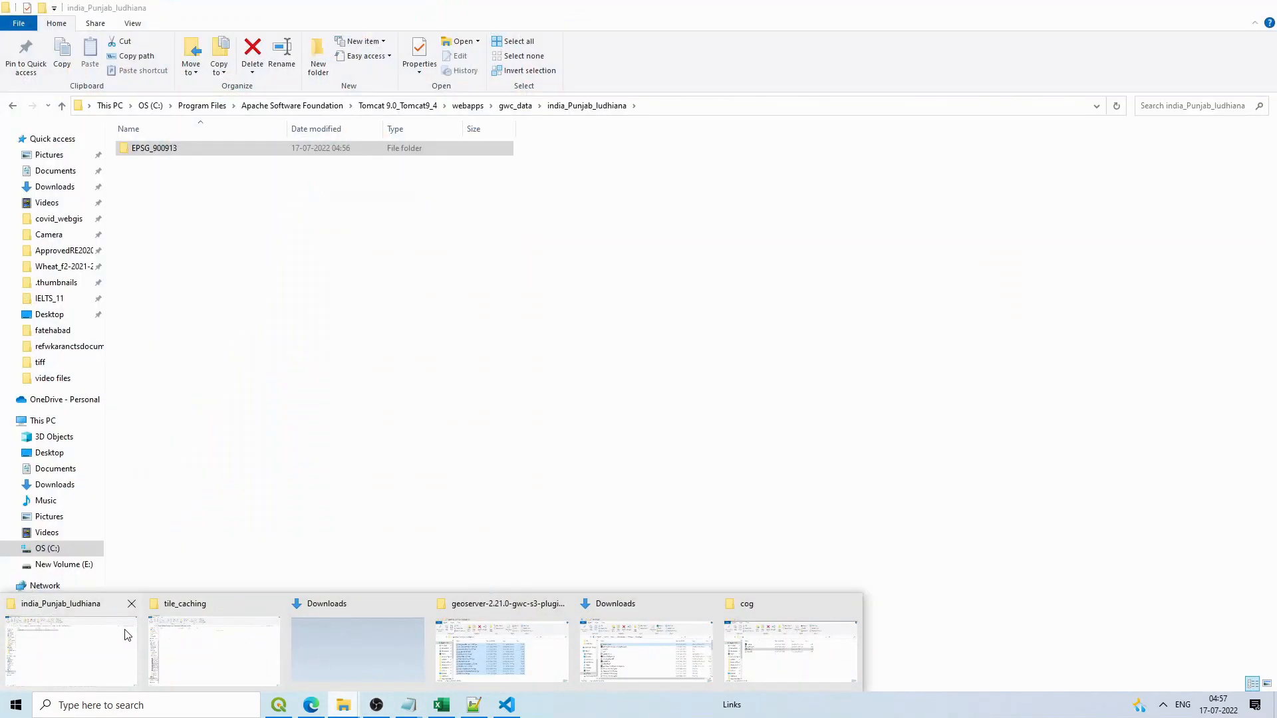
{"action": "double_click", "coordinate": [172, 149]}
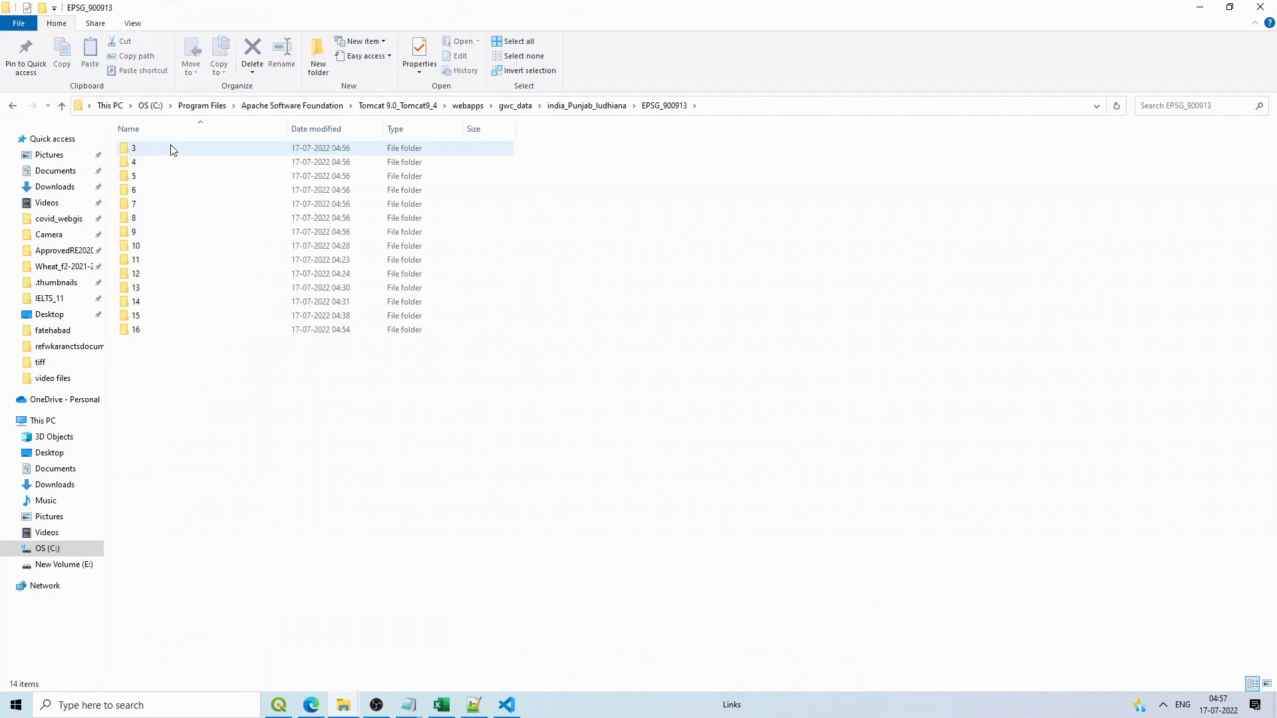
{"action": "left_click", "coordinate": [1199, 7]}
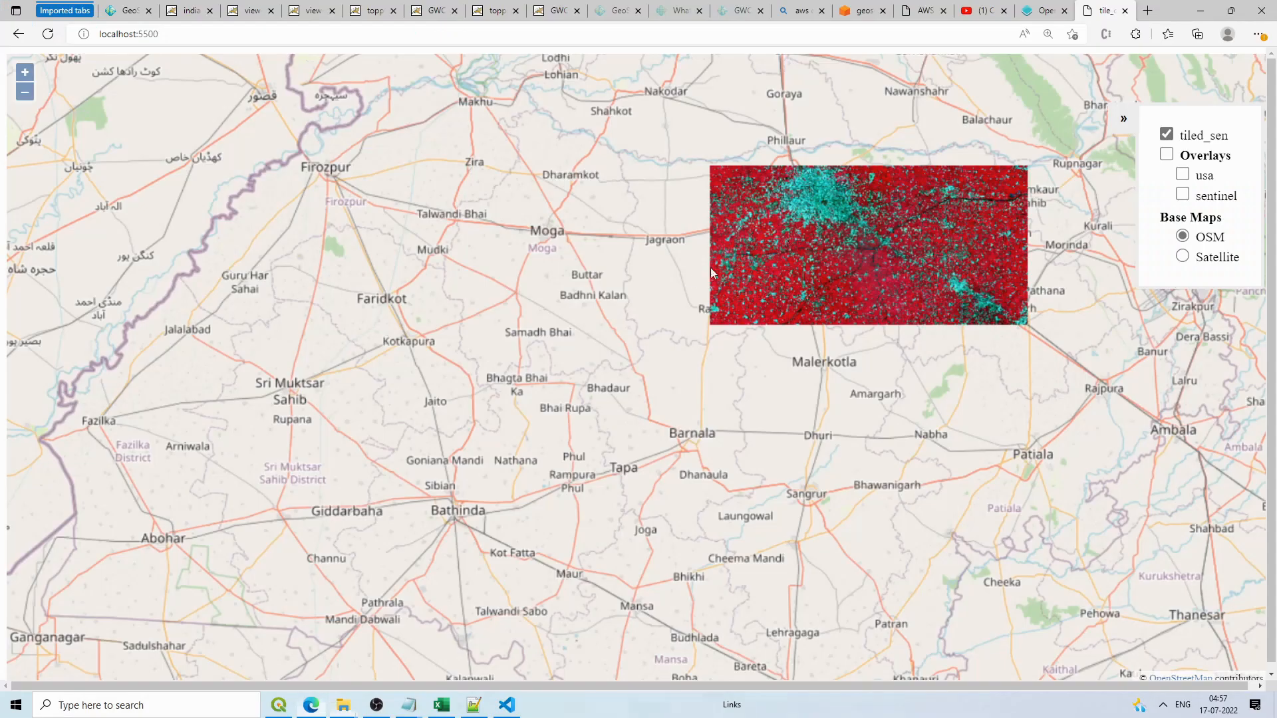
{"action": "scroll", "coordinate": [778, 228], "scroll_direction": "down", "scroll_amount": 2}
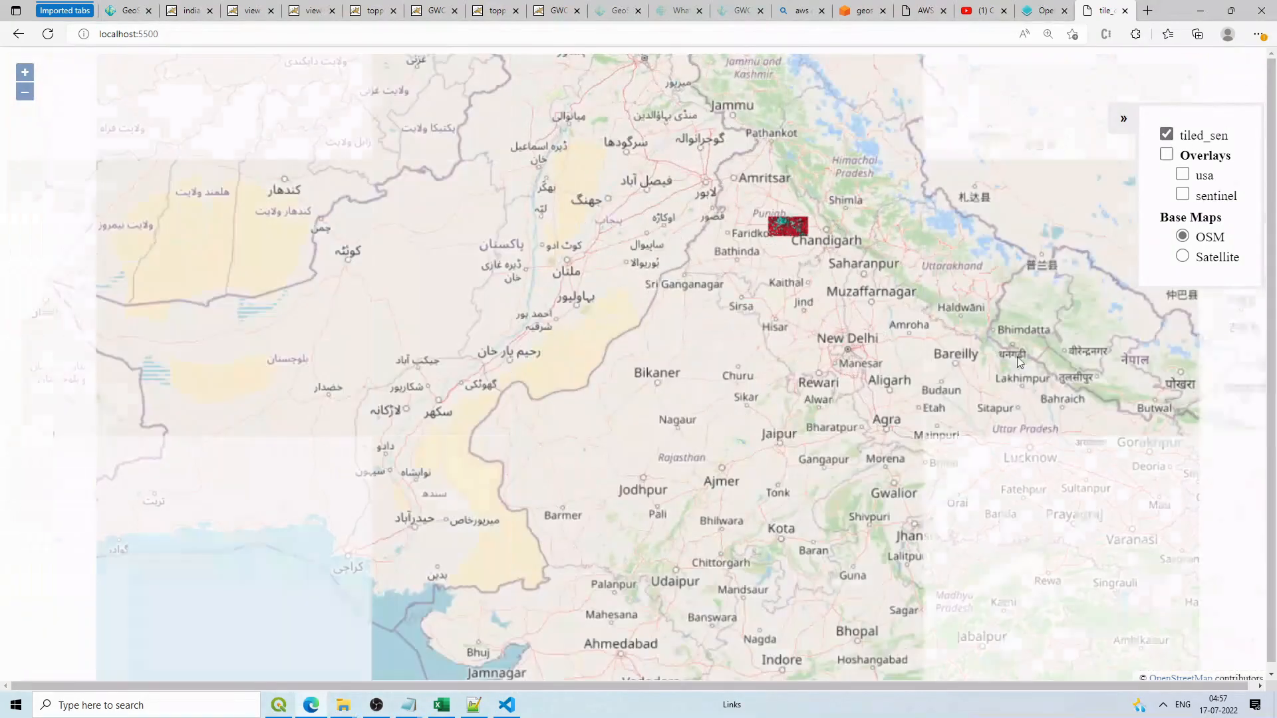
{"action": "left_click", "coordinate": [507, 705]}
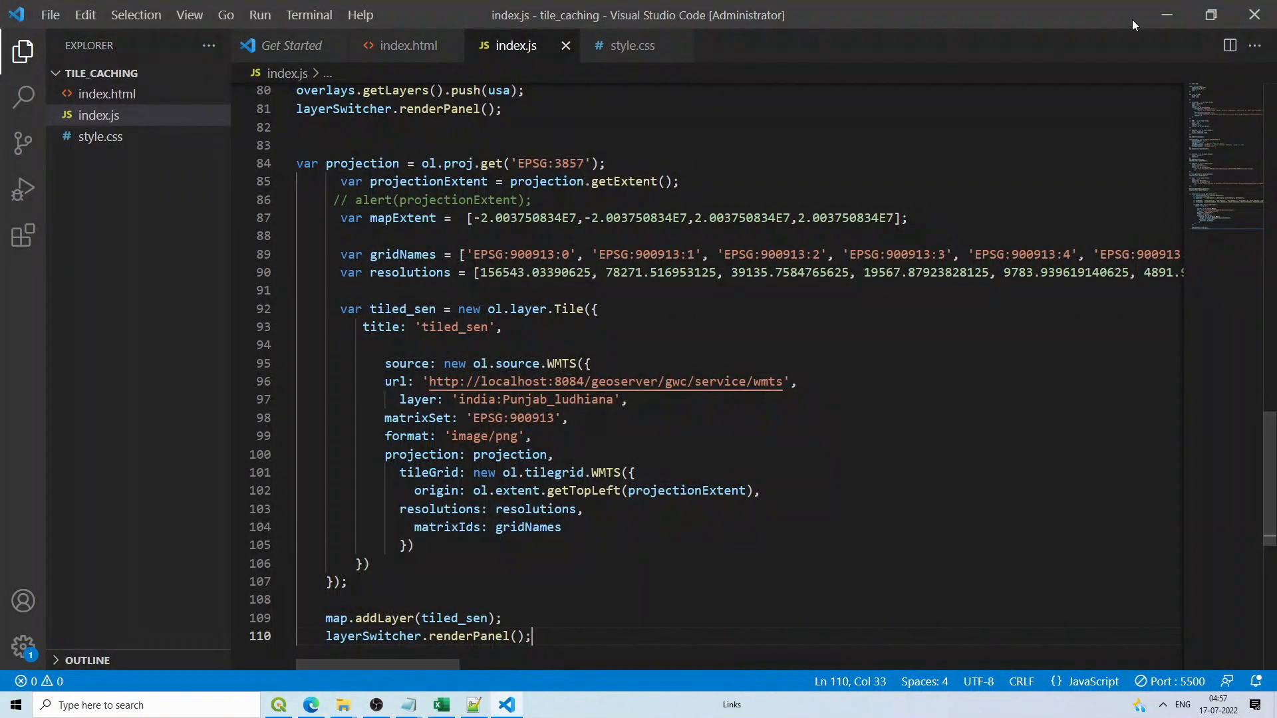
{"action": "left_click", "coordinate": [1163, 11]}
{"action": "scroll", "coordinate": [816, 209], "scroll_direction": "down", "scroll_amount": 4}
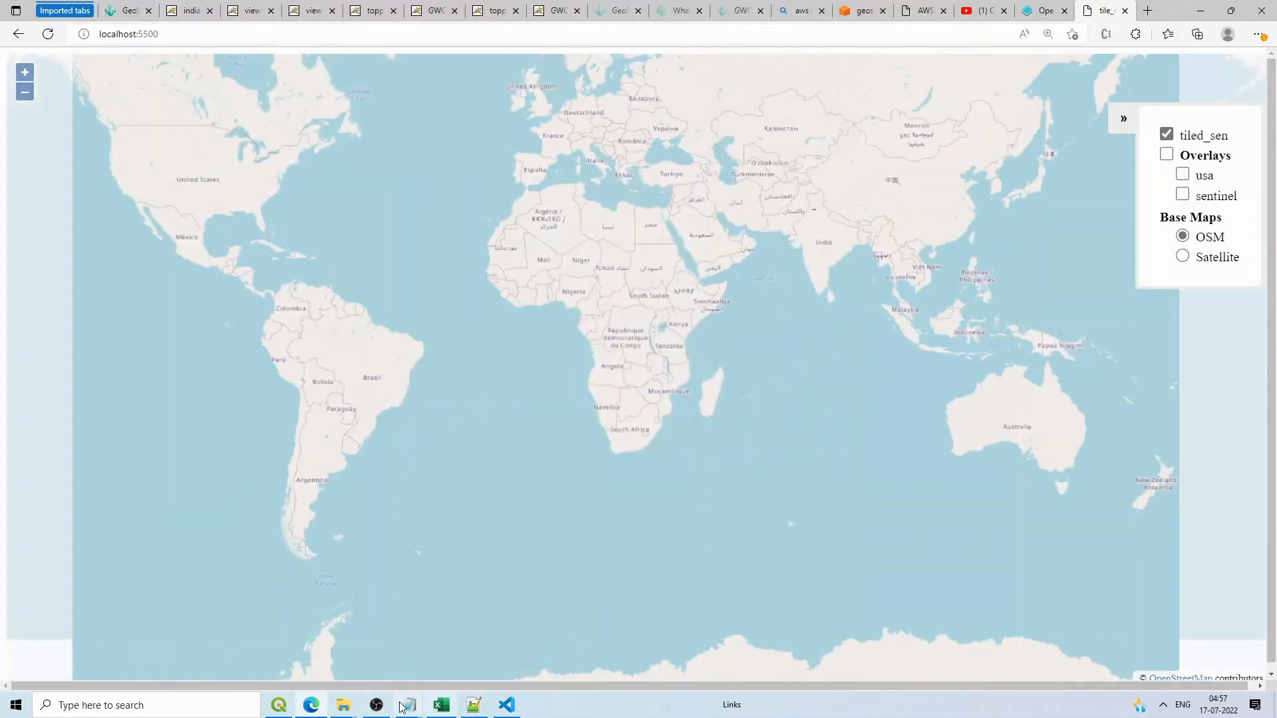
Step: Refresh the EPSG_900913 folder to list zoom folders 3–16, then return to the map
{"action": "mouse_move", "coordinate": [343, 705]}
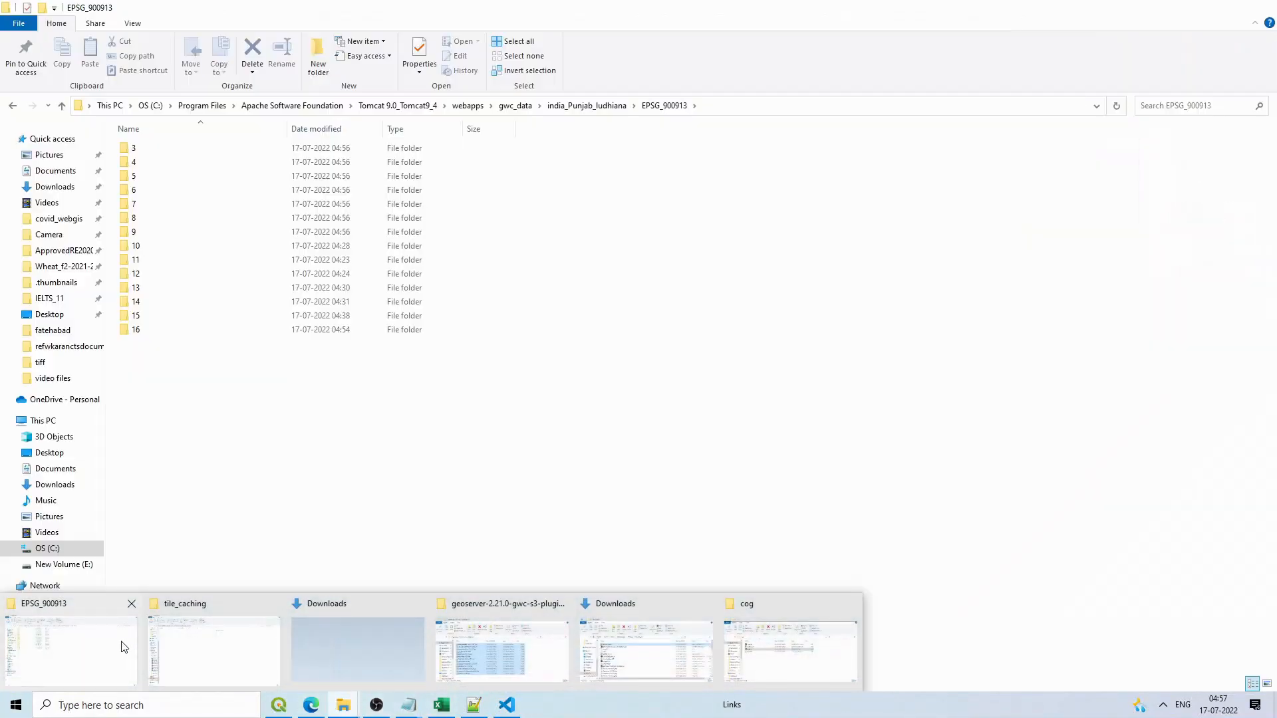
{"action": "left_click", "coordinate": [126, 642]}
{"action": "right_click", "coordinate": [294, 429]}
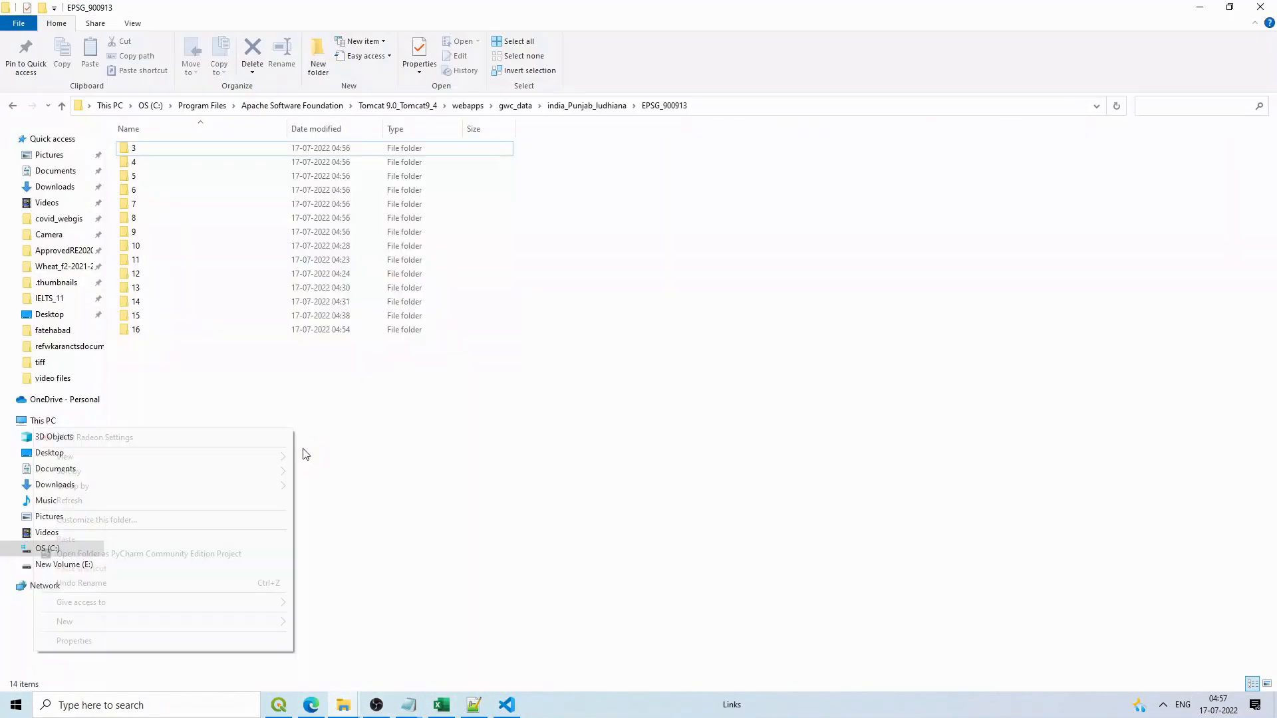
{"action": "left_click", "coordinate": [177, 500]}
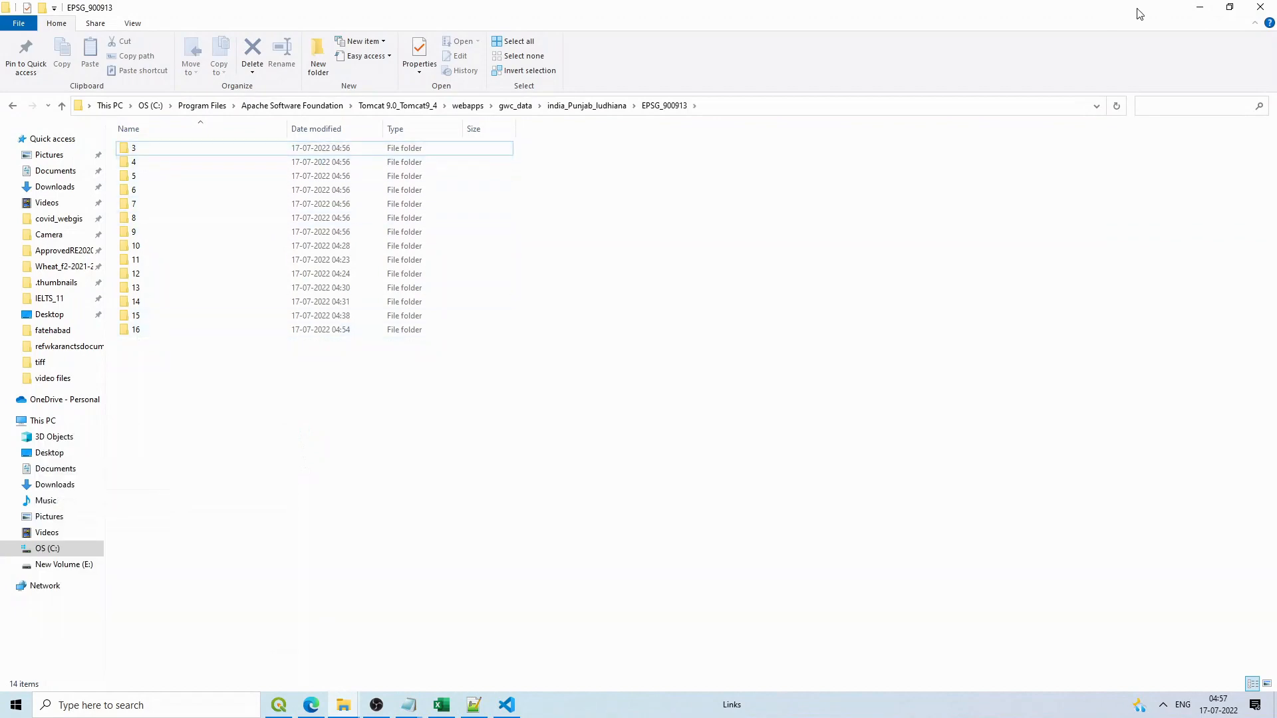
{"action": "left_click", "coordinate": [1200, 8]}
{"action": "scroll", "coordinate": [789, 209], "scroll_direction": "up", "scroll_amount": 6}
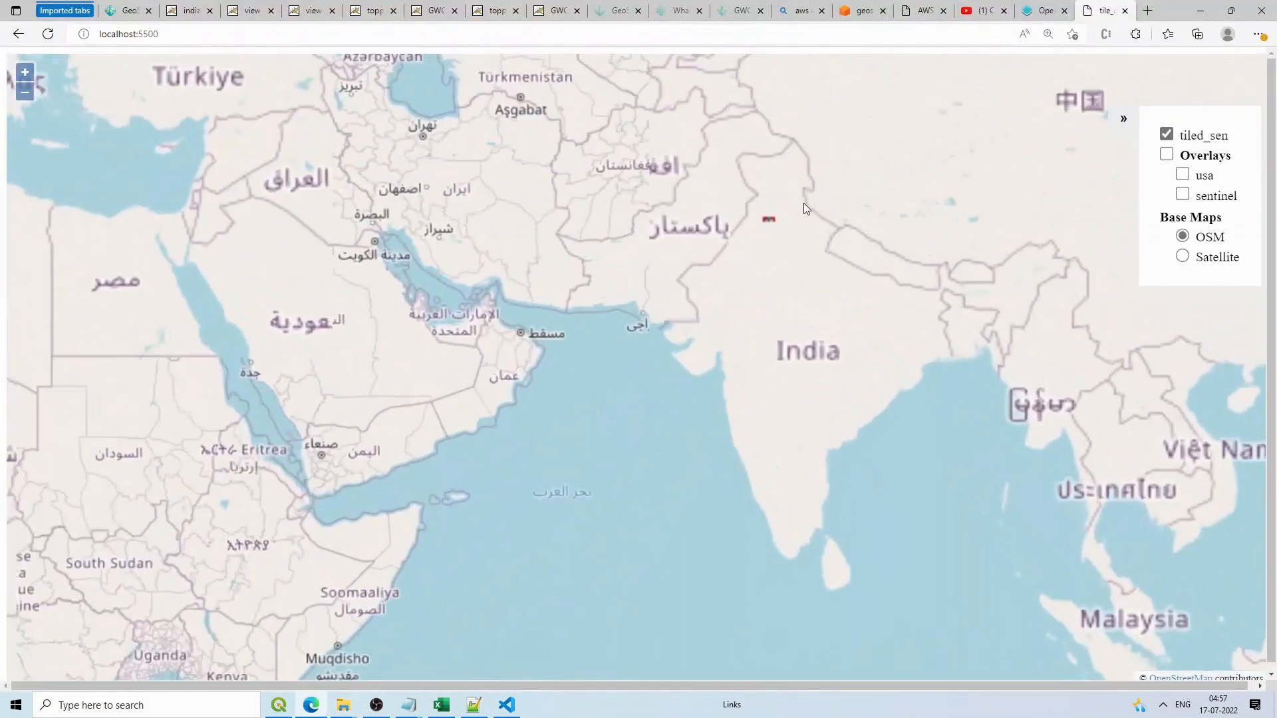
Step: Zoom deep into the tiled_sen Sentinel imagery near Ludhiana
{"action": "scroll", "coordinate": [661, 239], "scroll_direction": "up", "scroll_amount": 5}
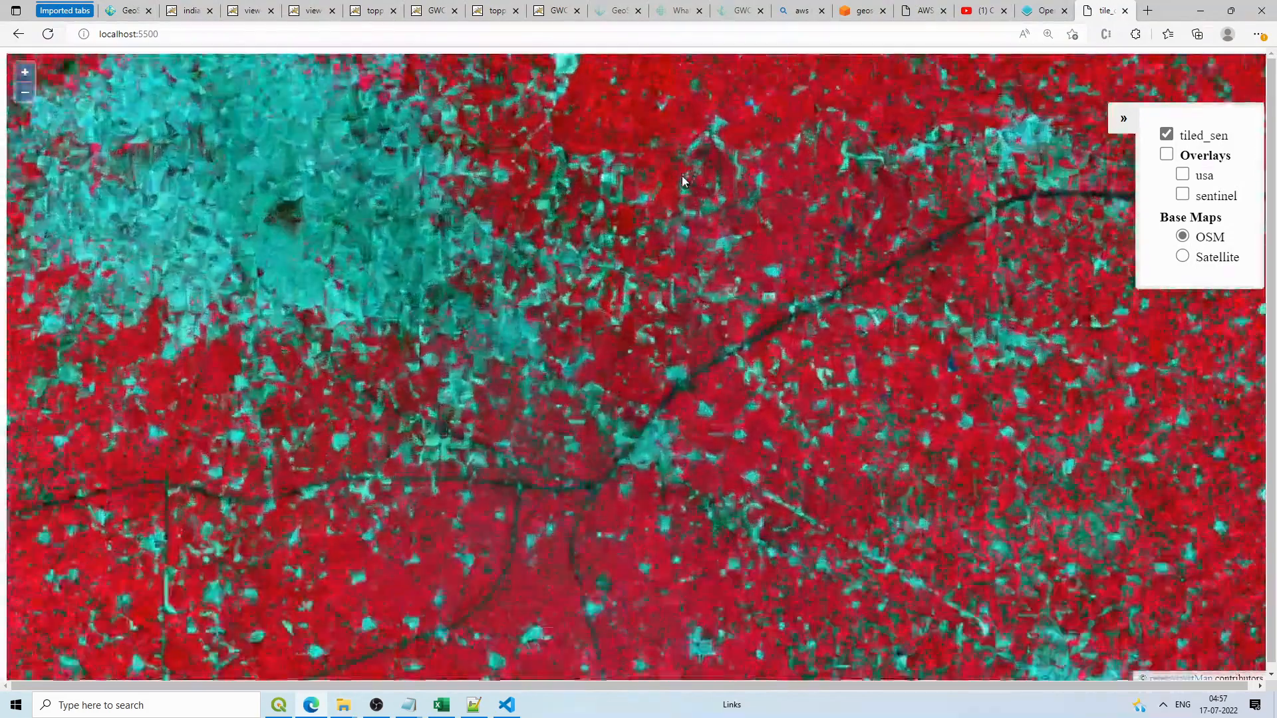
{"action": "scroll", "coordinate": [692, 208], "scroll_direction": "up", "scroll_amount": 2}
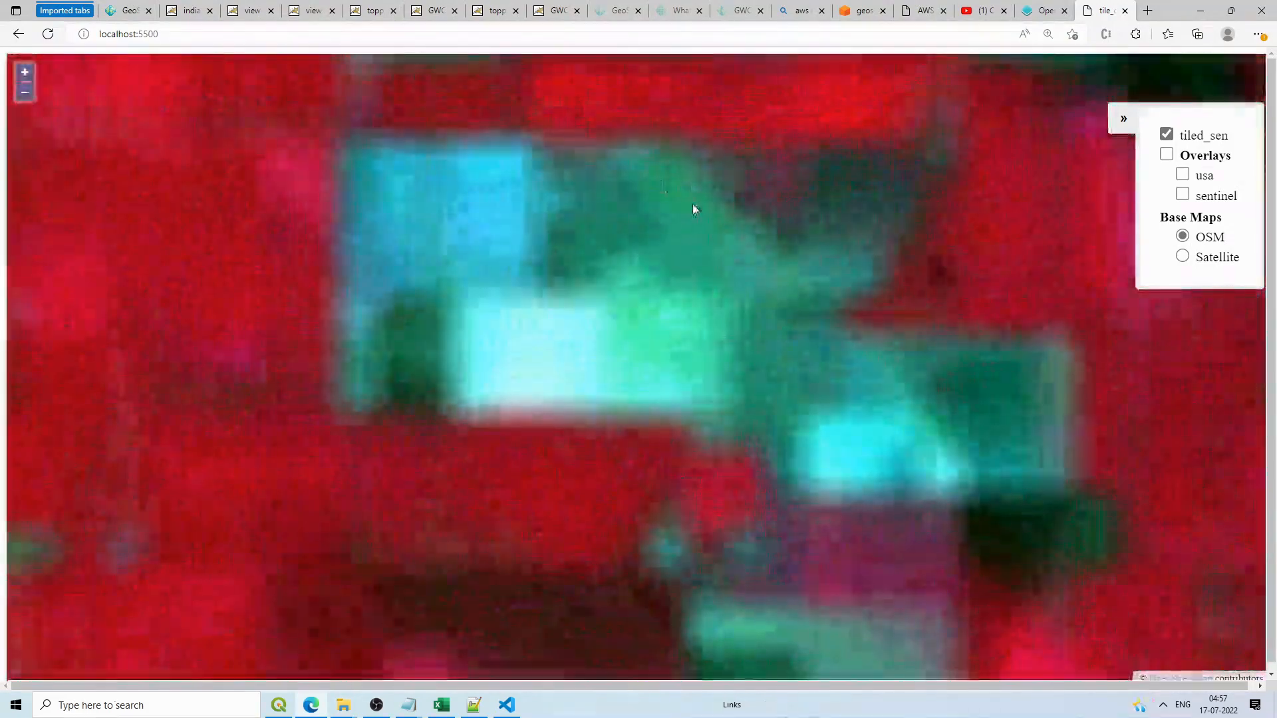
{"action": "scroll", "coordinate": [715, 234], "scroll_direction": "down", "scroll_amount": 2}
{"action": "left_click_drag", "start_coordinate": [767, 238], "coordinate": [1046, 258]}
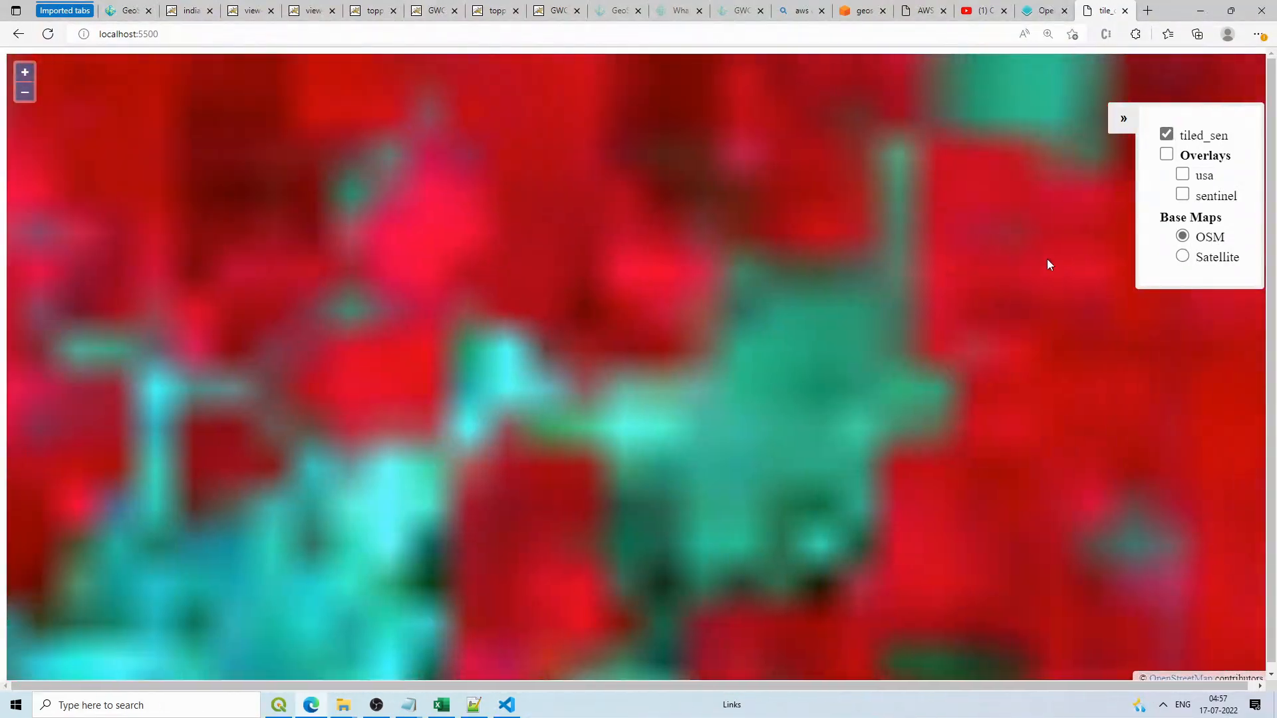
{"action": "scroll", "coordinate": [764, 258], "scroll_direction": "down", "scroll_amount": 4}
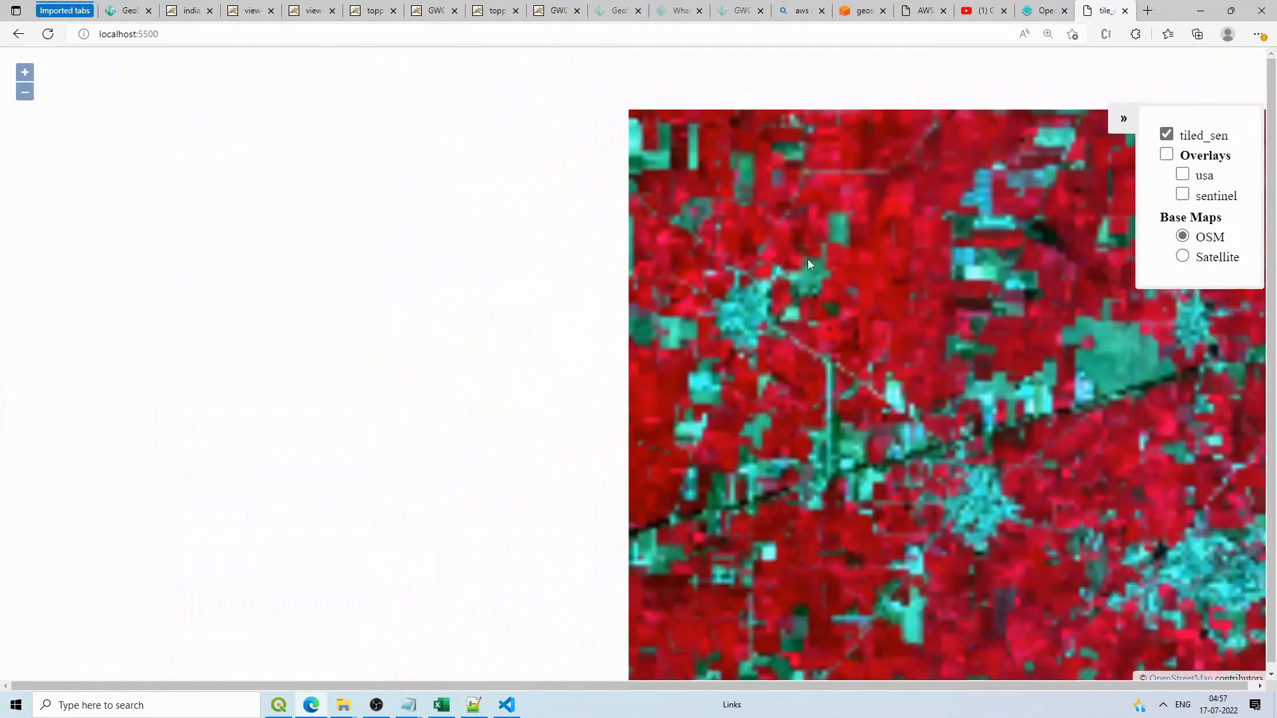
{"action": "scroll", "coordinate": [1038, 400], "scroll_direction": "up", "scroll_amount": 4}
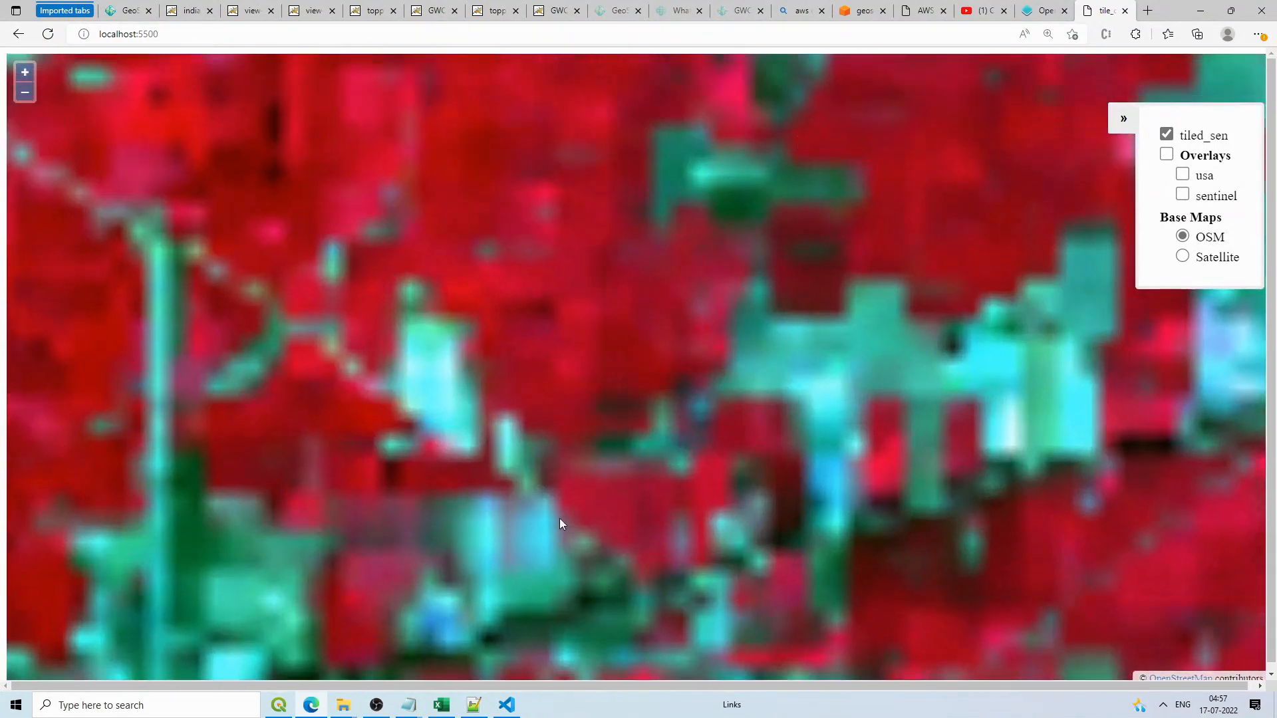
Step: Refresh the EPSG_900913 folder to reveal new zoom folders 17 and 18
{"action": "mouse_move", "coordinate": [343, 704]}
{"action": "left_click", "coordinate": [97, 625]}
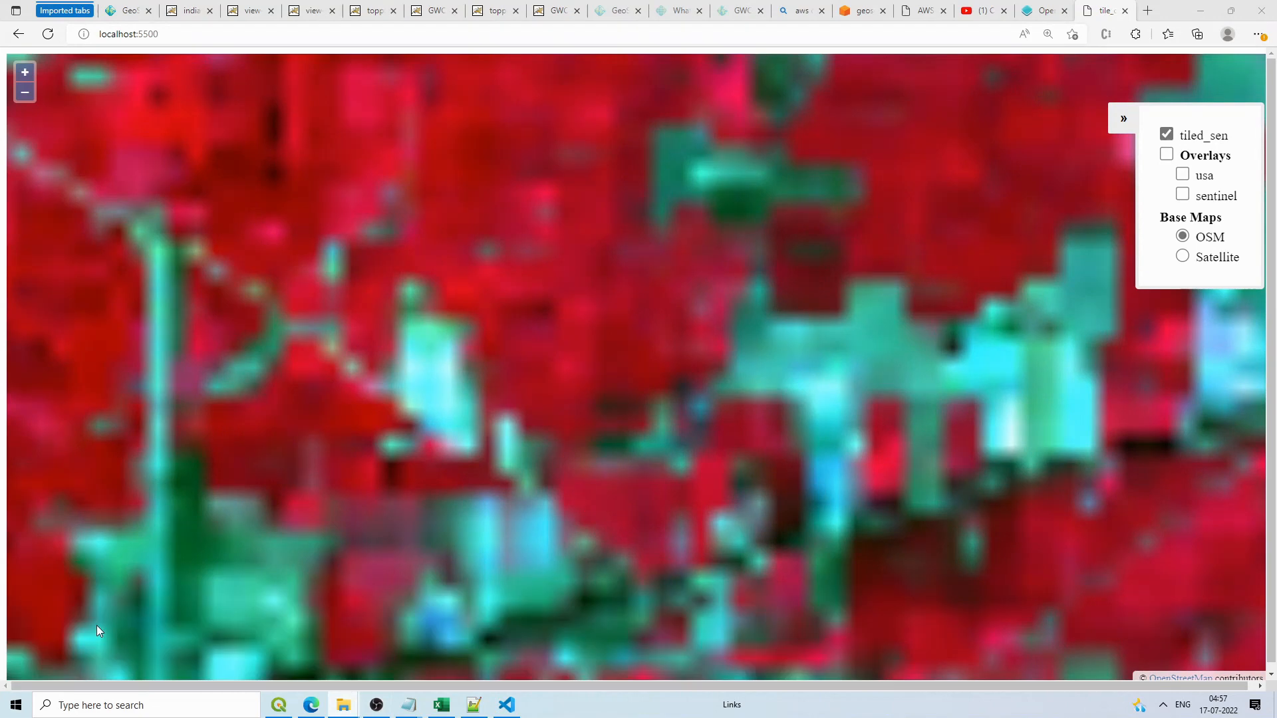
{"action": "right_click", "coordinate": [267, 469]}
{"action": "left_click", "coordinate": [152, 317]}
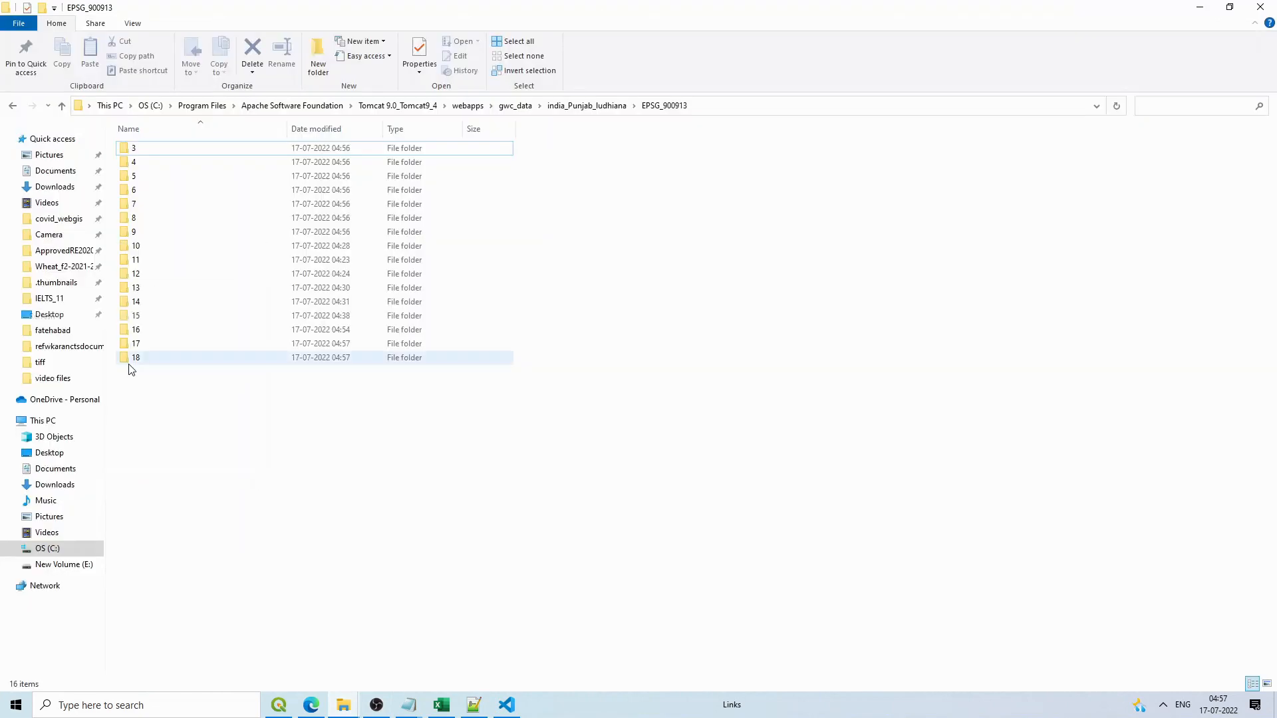
{"action": "left_click", "coordinate": [1201, 8]}
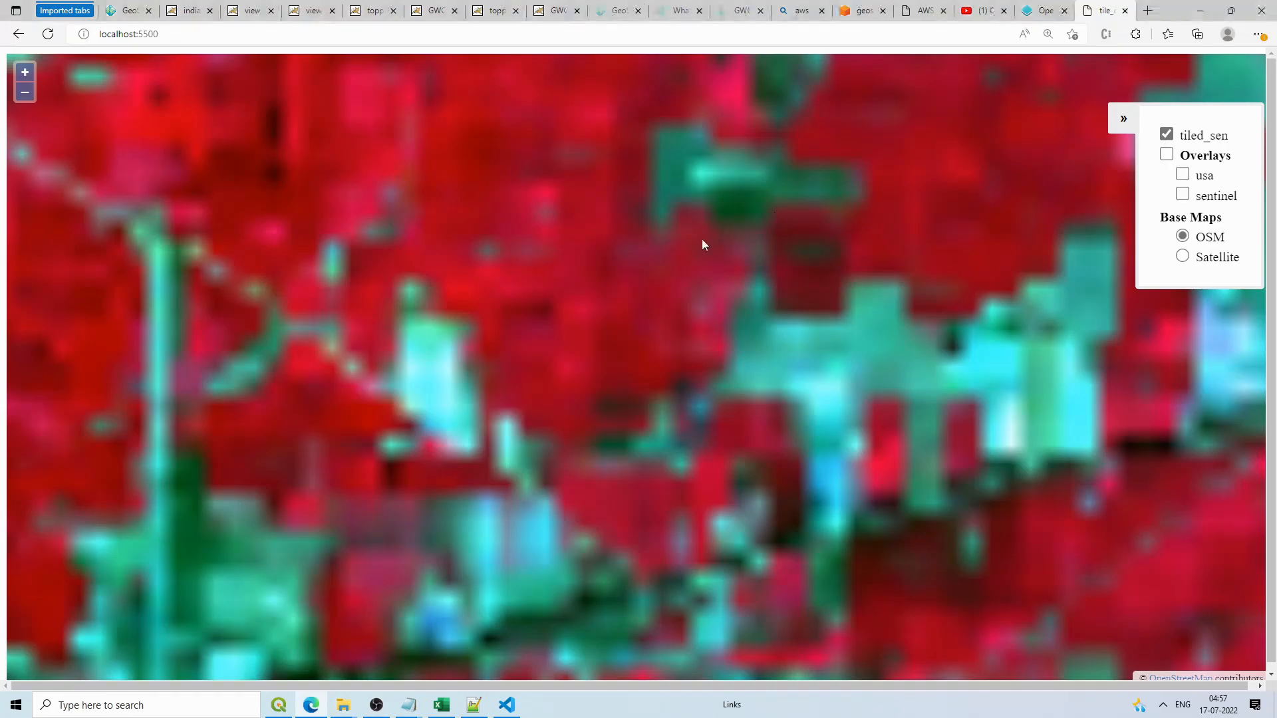
{"action": "left_click", "coordinate": [1205, 10]}
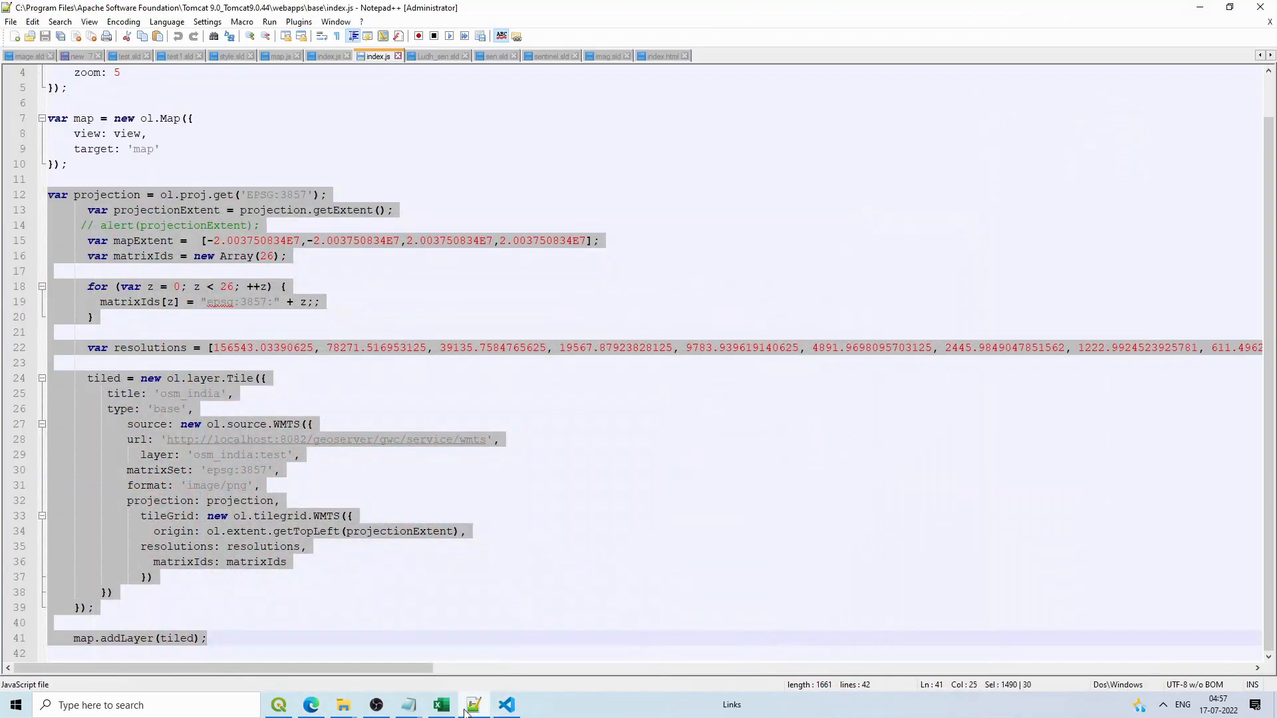
Step: In index.js, duplicate the tiled_sen WMTS layer block below line 110
{"action": "mouse_move", "coordinate": [343, 704]}
{"action": "mouse_move", "coordinate": [118, 645]}
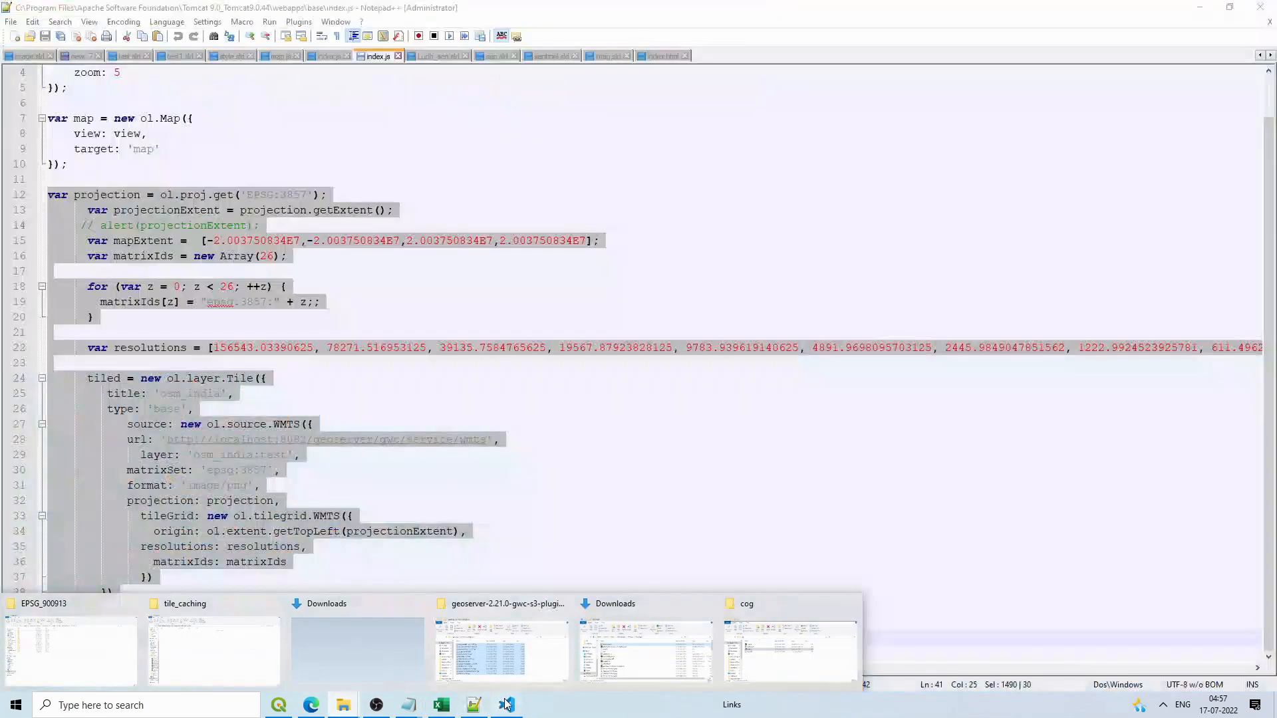
{"action": "left_click", "coordinate": [506, 705]}
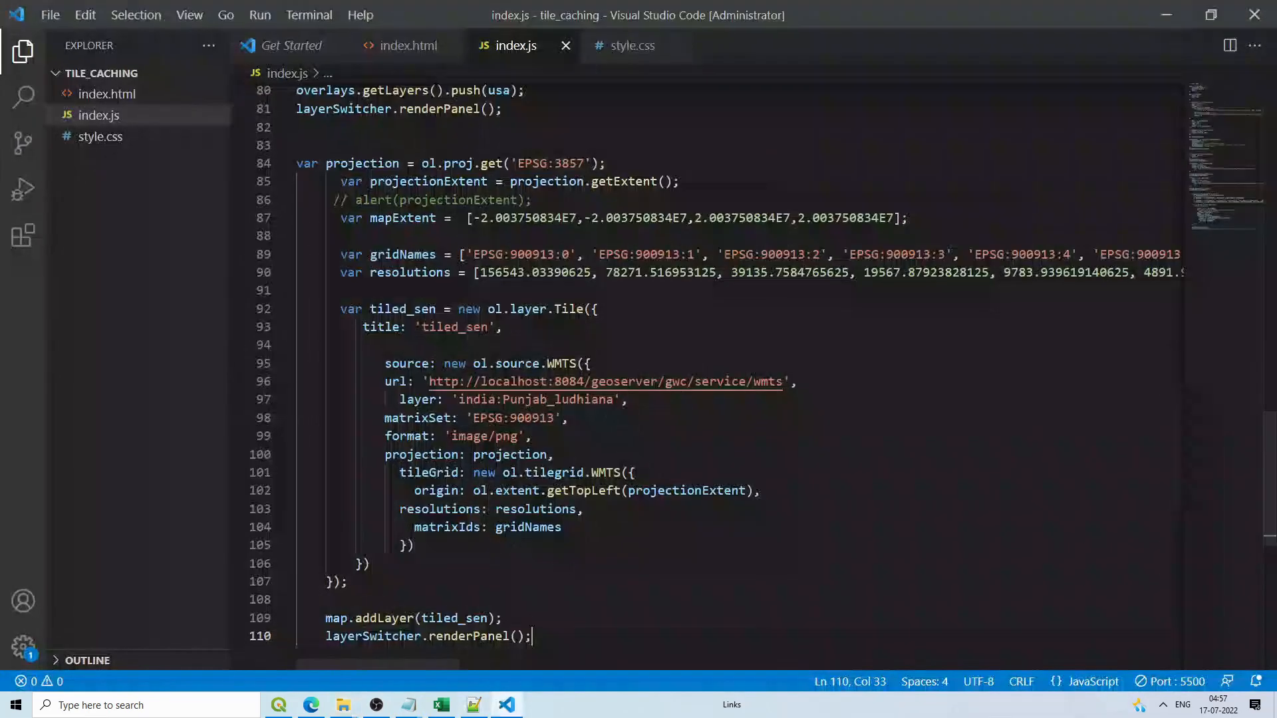
{"action": "scroll", "coordinate": [569, 409], "scroll_direction": "down", "scroll_amount": 2}
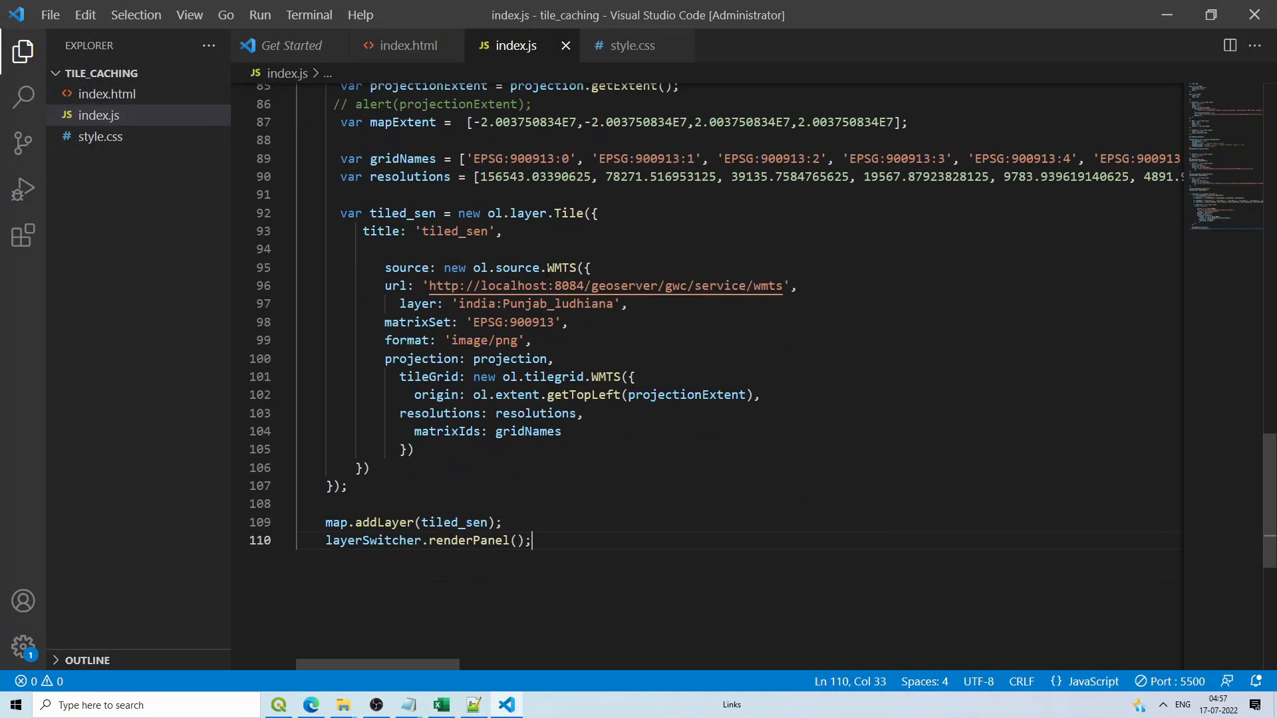
{"action": "scroll", "coordinate": [569, 409], "scroll_direction": "up", "scroll_amount": 1}
{"action": "left_click_drag", "start_coordinate": [347, 542], "coordinate": [343, 256]}
{"action": "key", "text": "ctrl+c"}
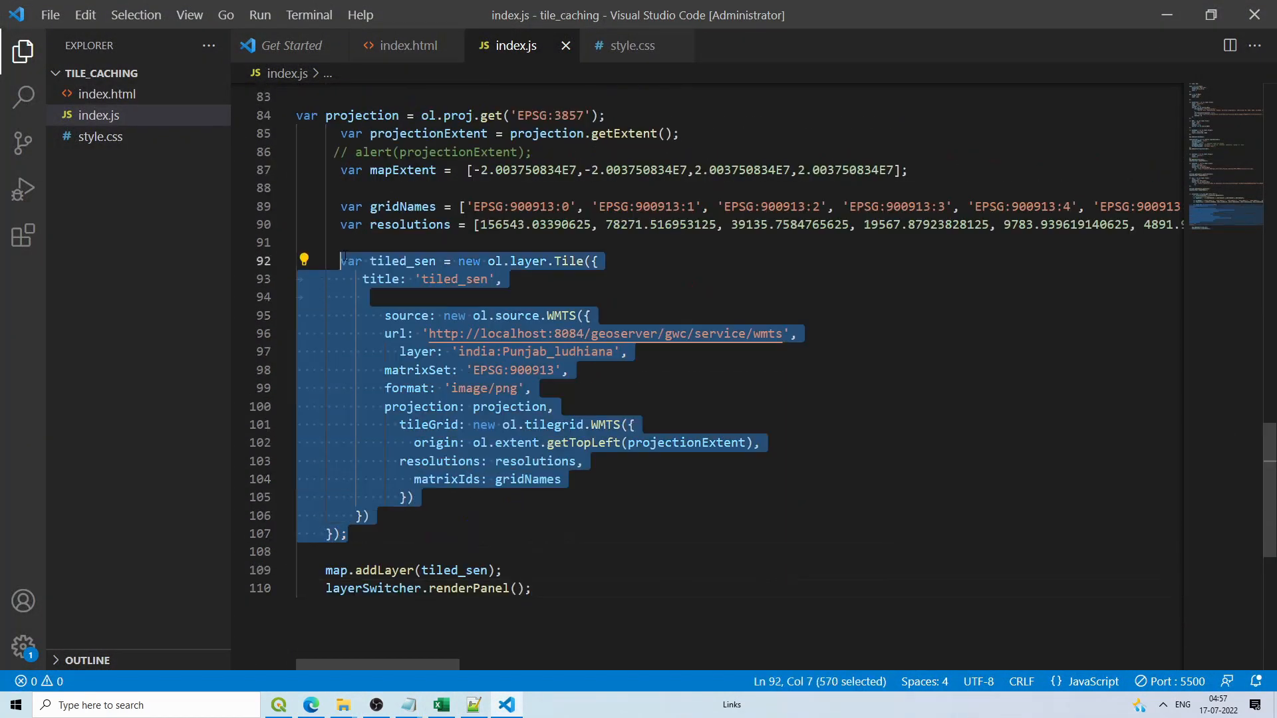
{"action": "scroll", "coordinate": [420, 307], "scroll_direction": "down", "scroll_amount": 4}
{"action": "left_click", "coordinate": [343, 387]}
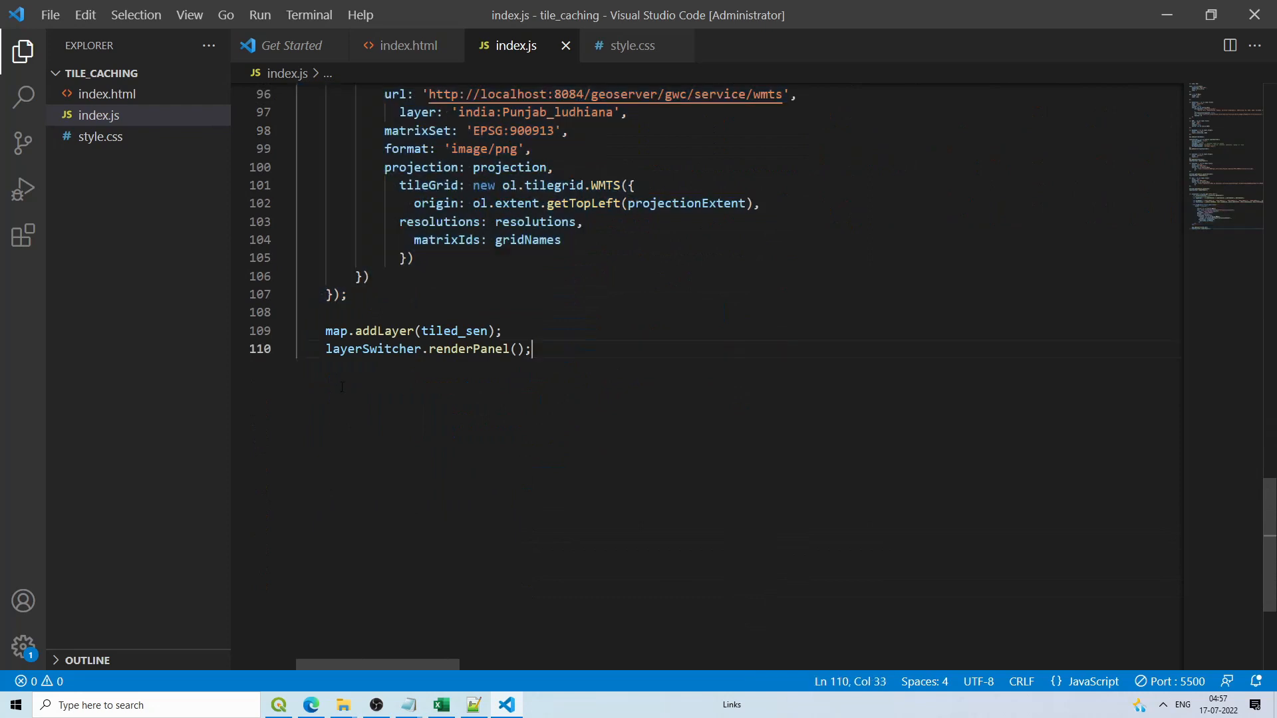
{"action": "key", "text": "Return"}
{"action": "key", "text": "Return"}
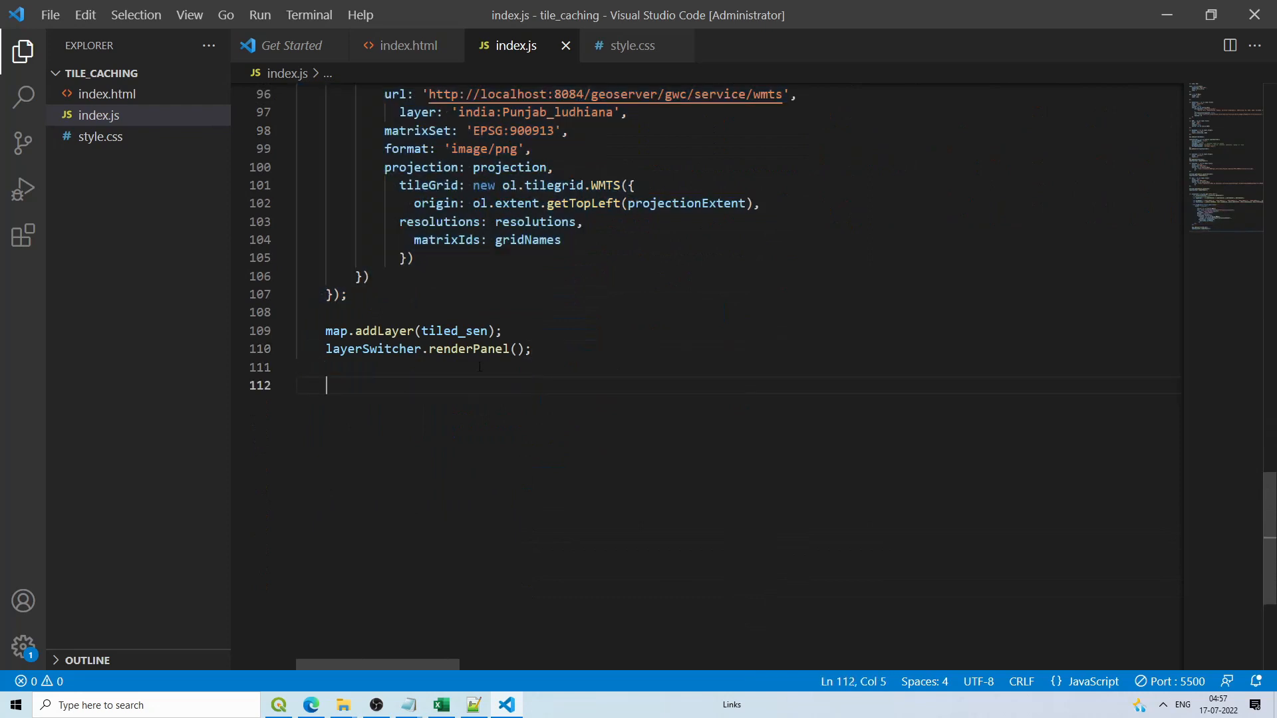
{"action": "key", "text": "ctrl+v"}
Step: Rename the copy's variable and title to tiled_usa and set its layer to 'topp:states'
{"action": "left_click_drag", "start_coordinate": [421, 371], "coordinate": [400, 371]}
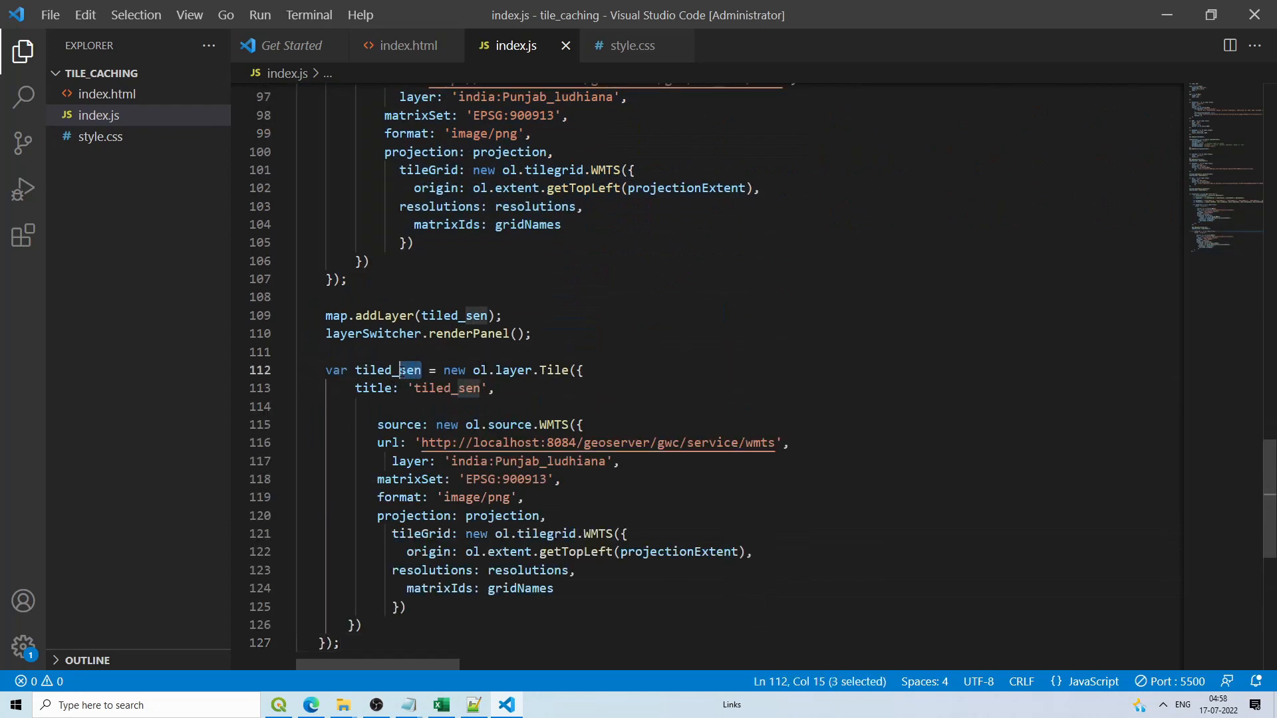
{"action": "type", "text": "usa"}
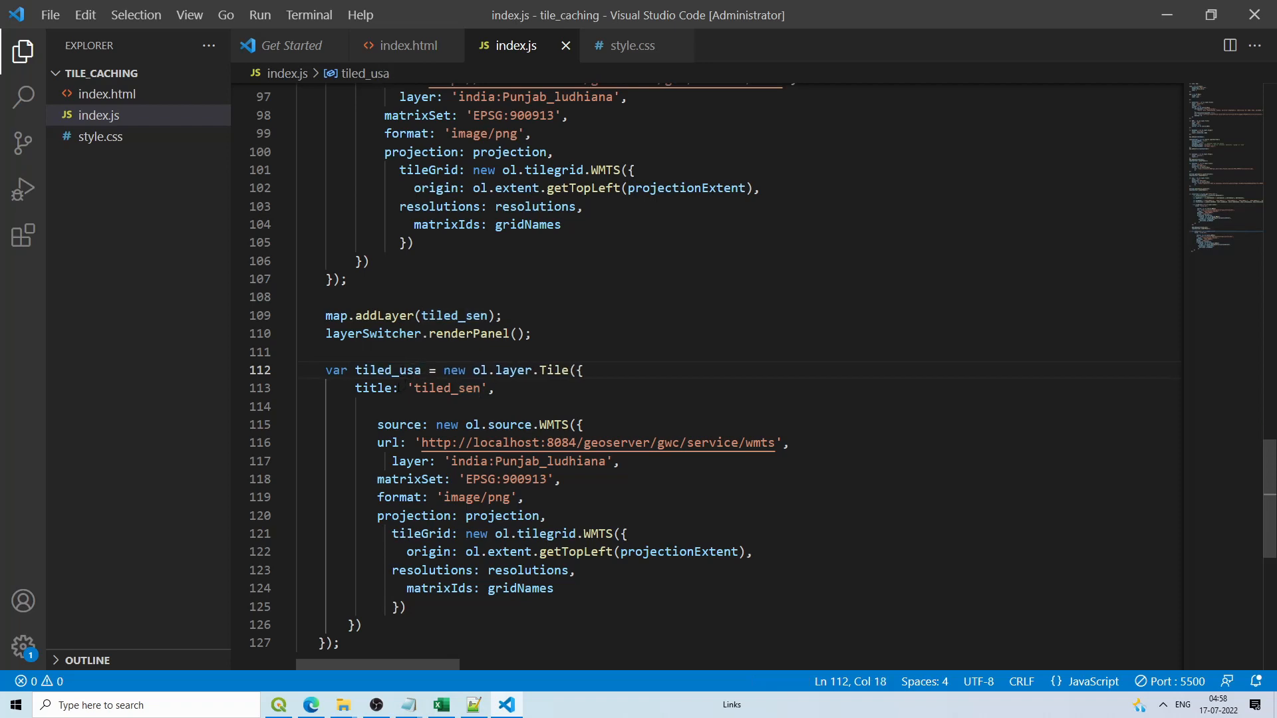
{"action": "left_click_drag", "start_coordinate": [480, 388], "coordinate": [458, 388]}
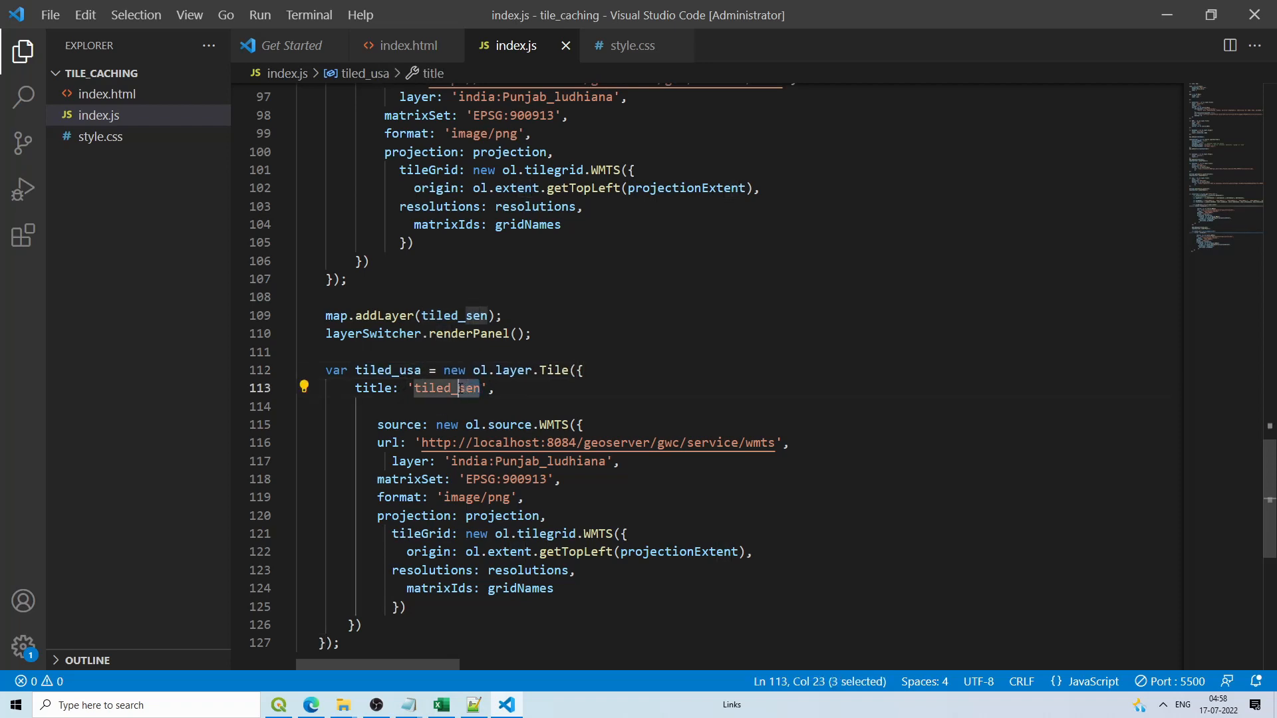
{"action": "type", "text": "usa"}
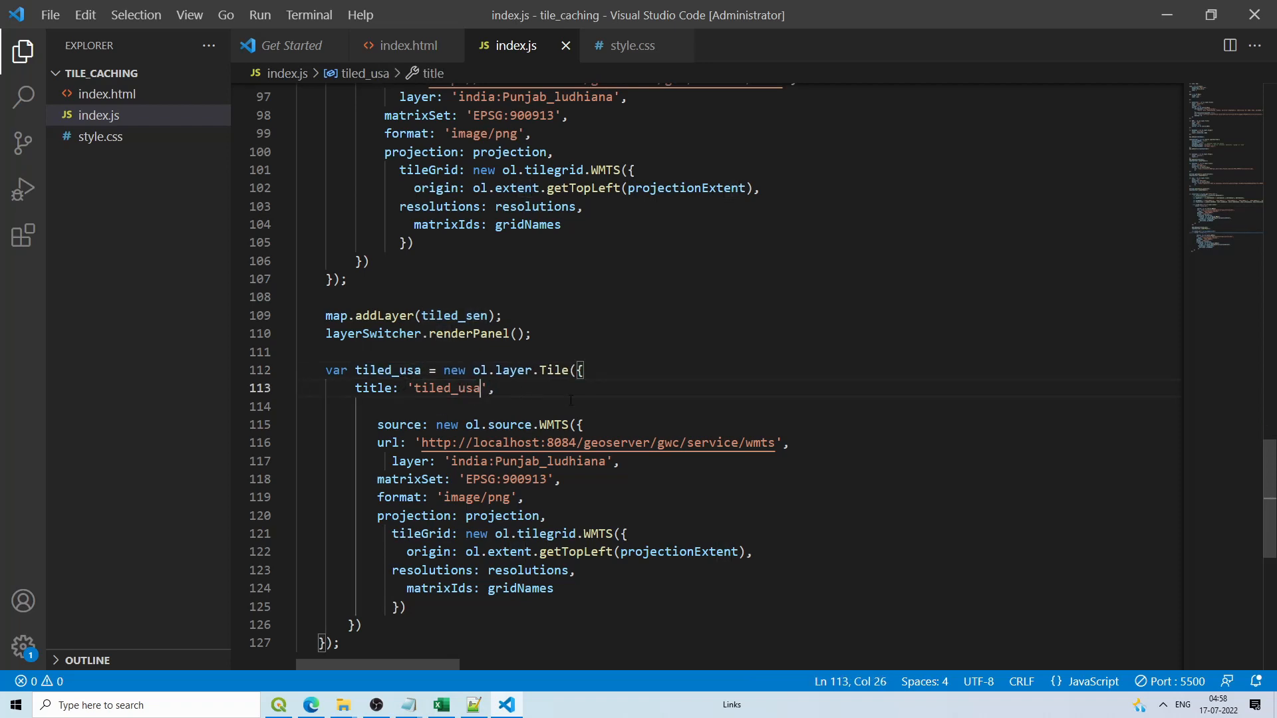
{"action": "left_click_drag", "start_coordinate": [607, 462], "coordinate": [453, 462]}
{"action": "type", "text": "topp:states"}
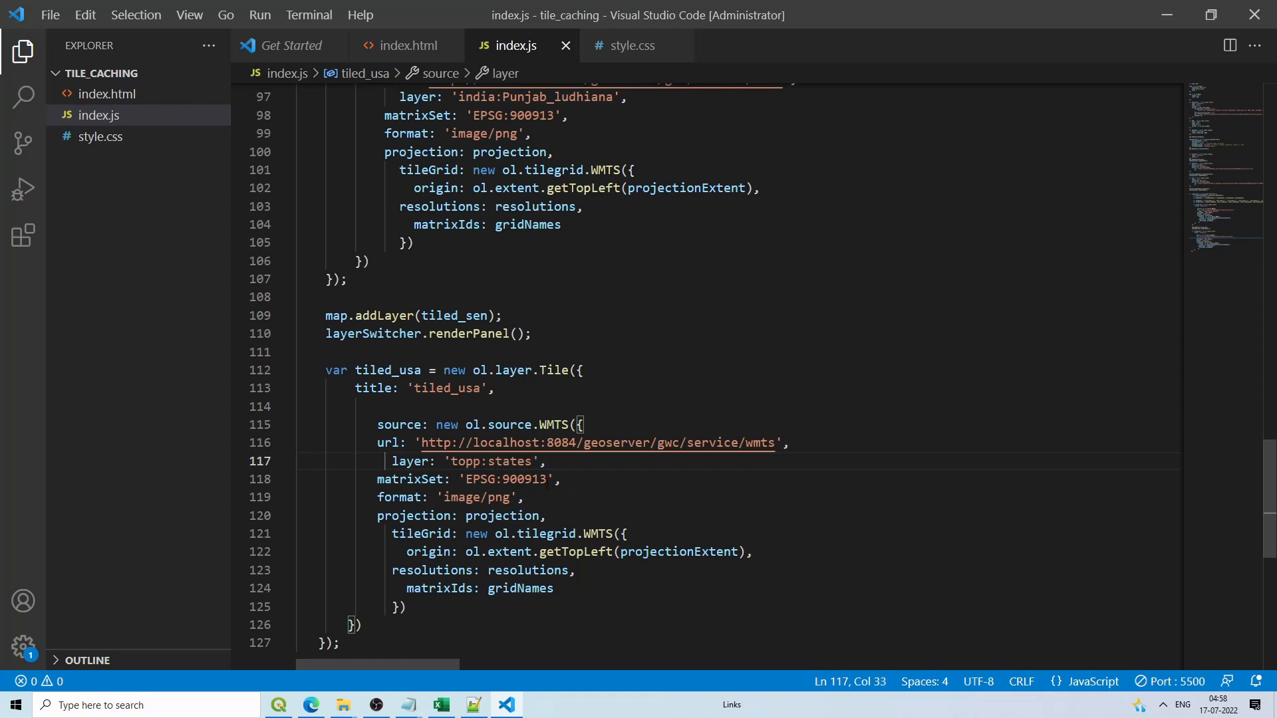
{"action": "left_click", "coordinate": [539, 515]}
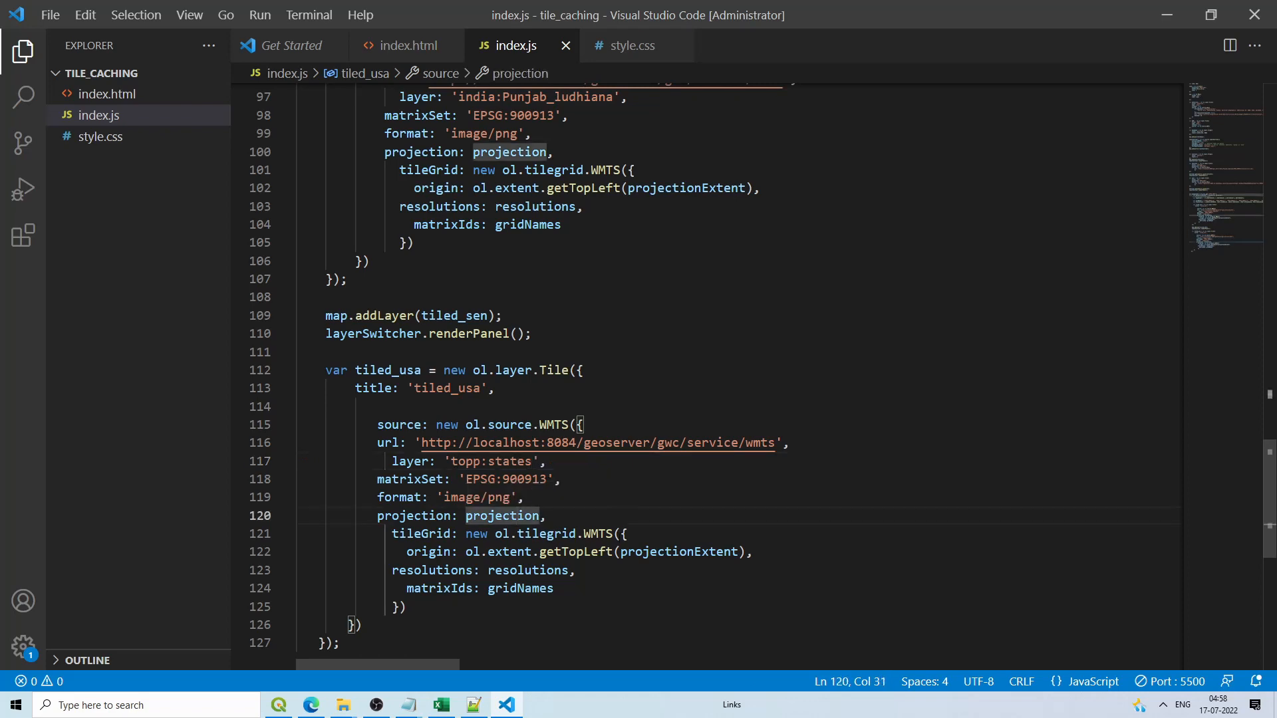
{"action": "left_click", "coordinate": [739, 551]}
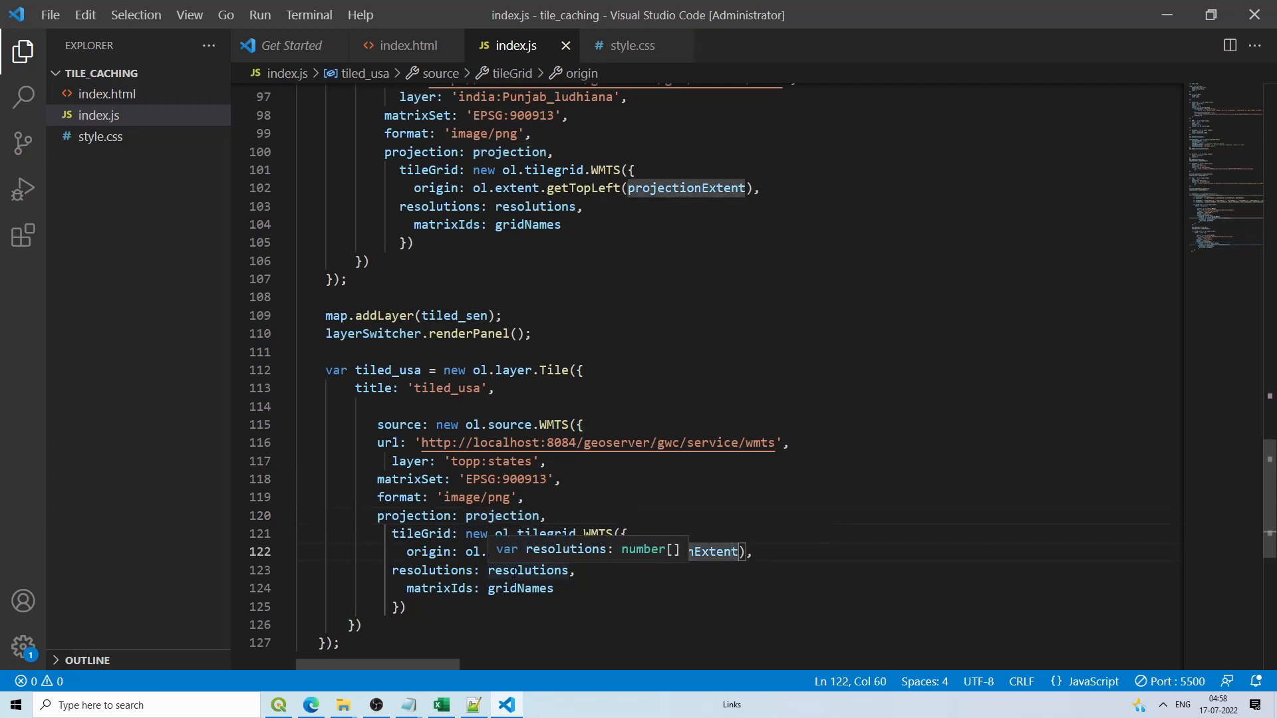
{"action": "left_click", "coordinate": [311, 705]}
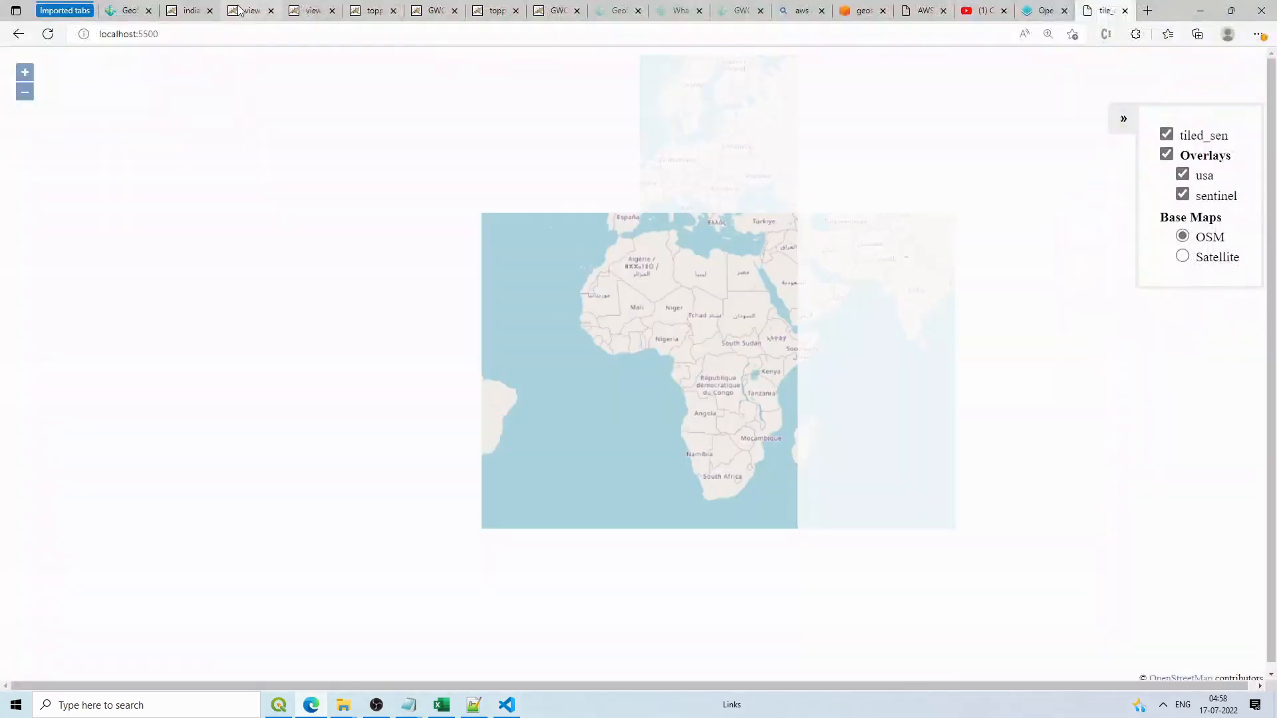
Step: Open the page source of the topp:states GeoWebCache demo in Edge
{"action": "left_click", "coordinate": [193, 10]}
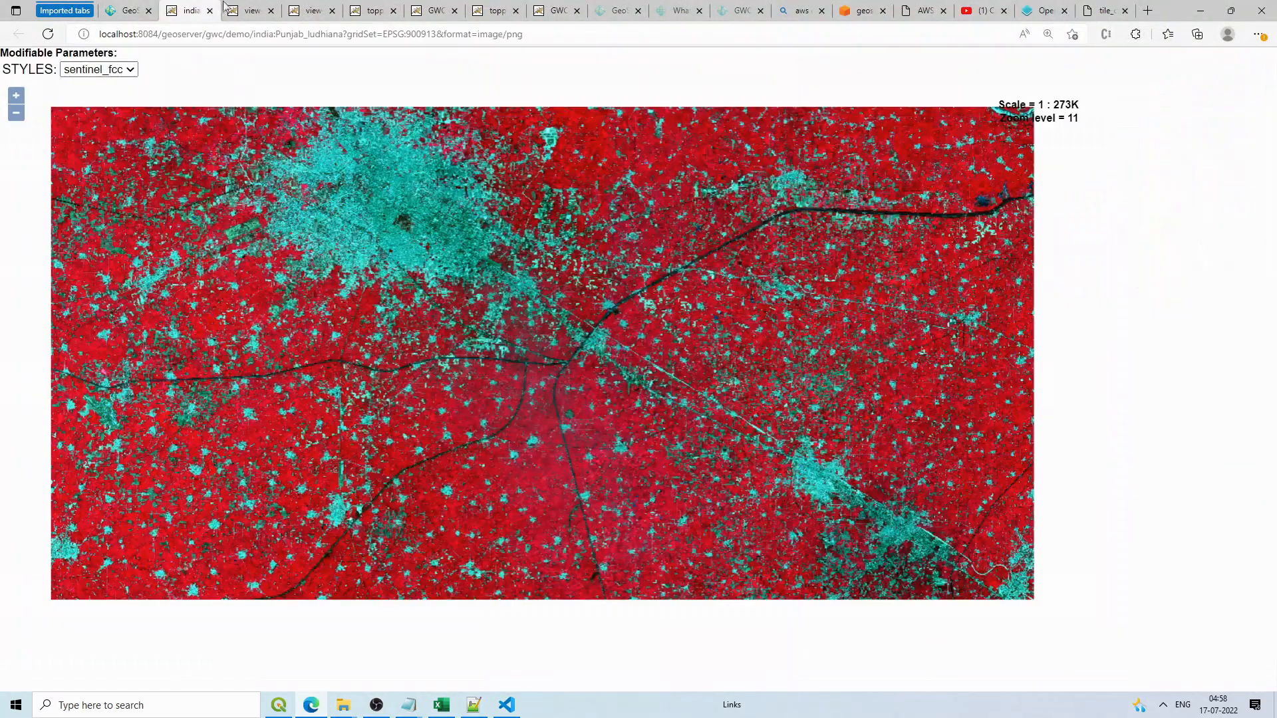
{"action": "left_click", "coordinate": [311, 10]}
{"action": "left_click", "coordinate": [332, 10]}
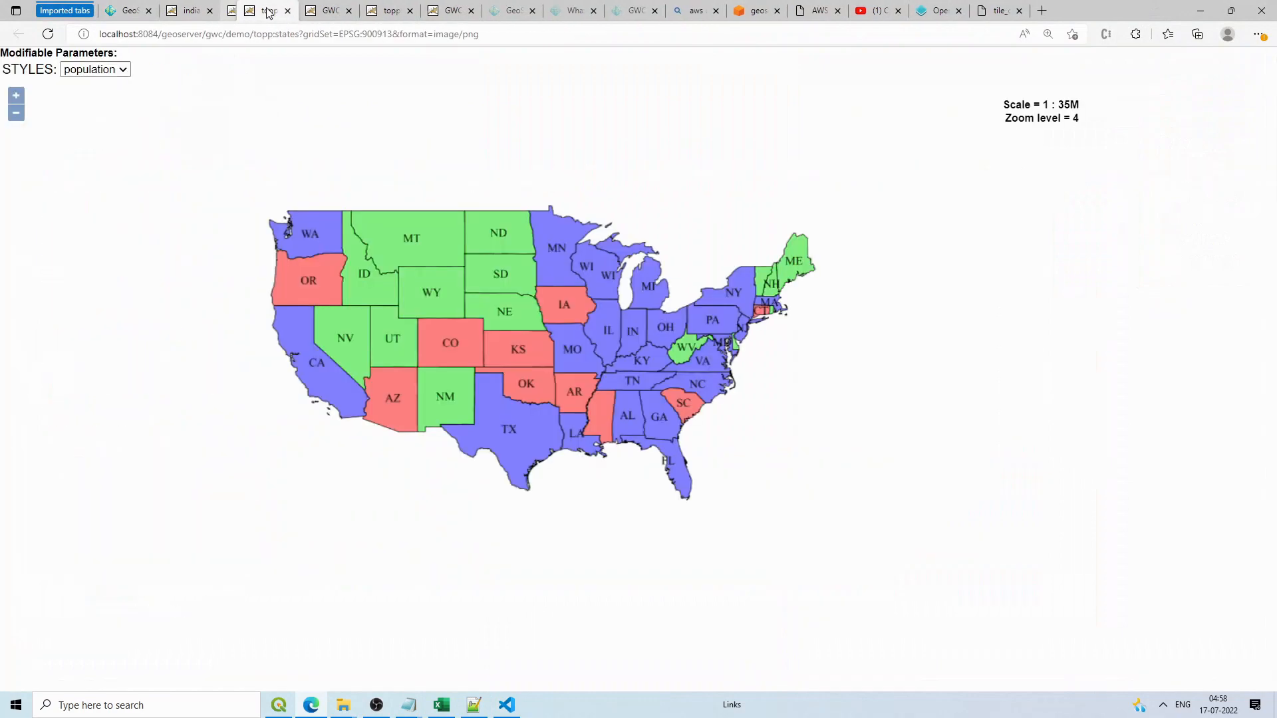
{"action": "left_click", "coordinate": [271, 10]}
{"action": "right_click", "coordinate": [1187, 260]}
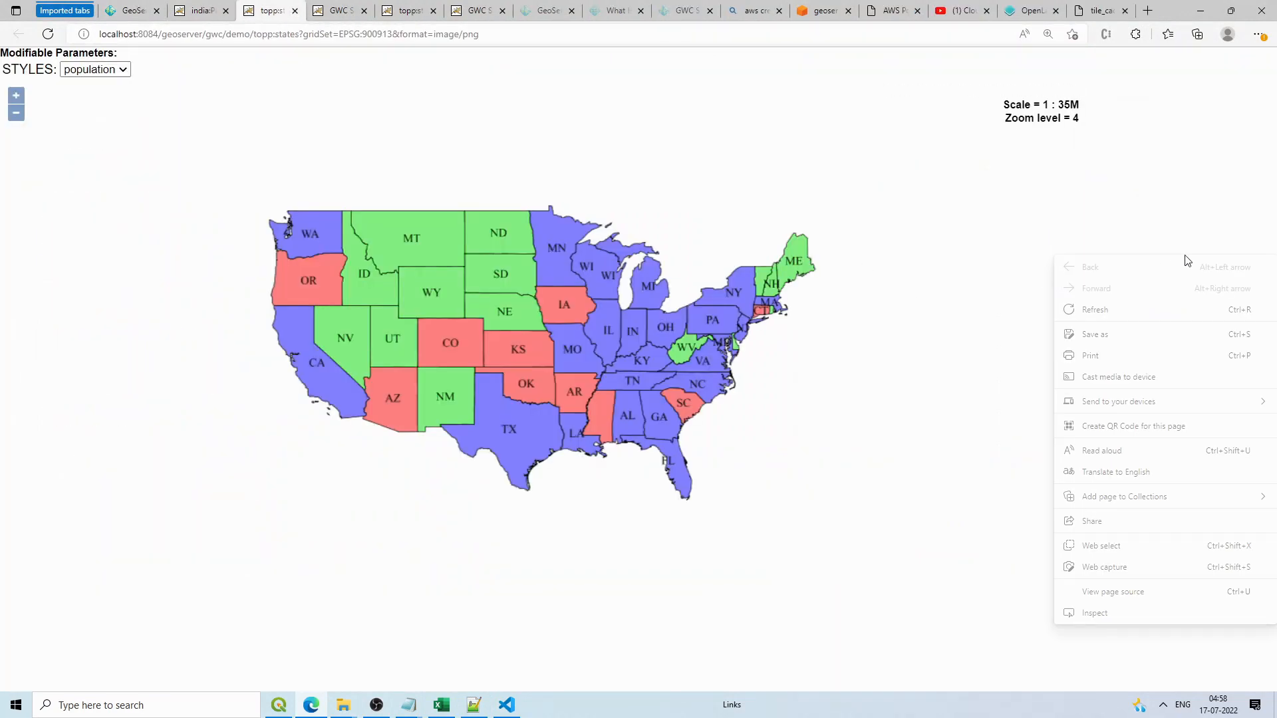
{"action": "left_click", "coordinate": [1128, 591]}
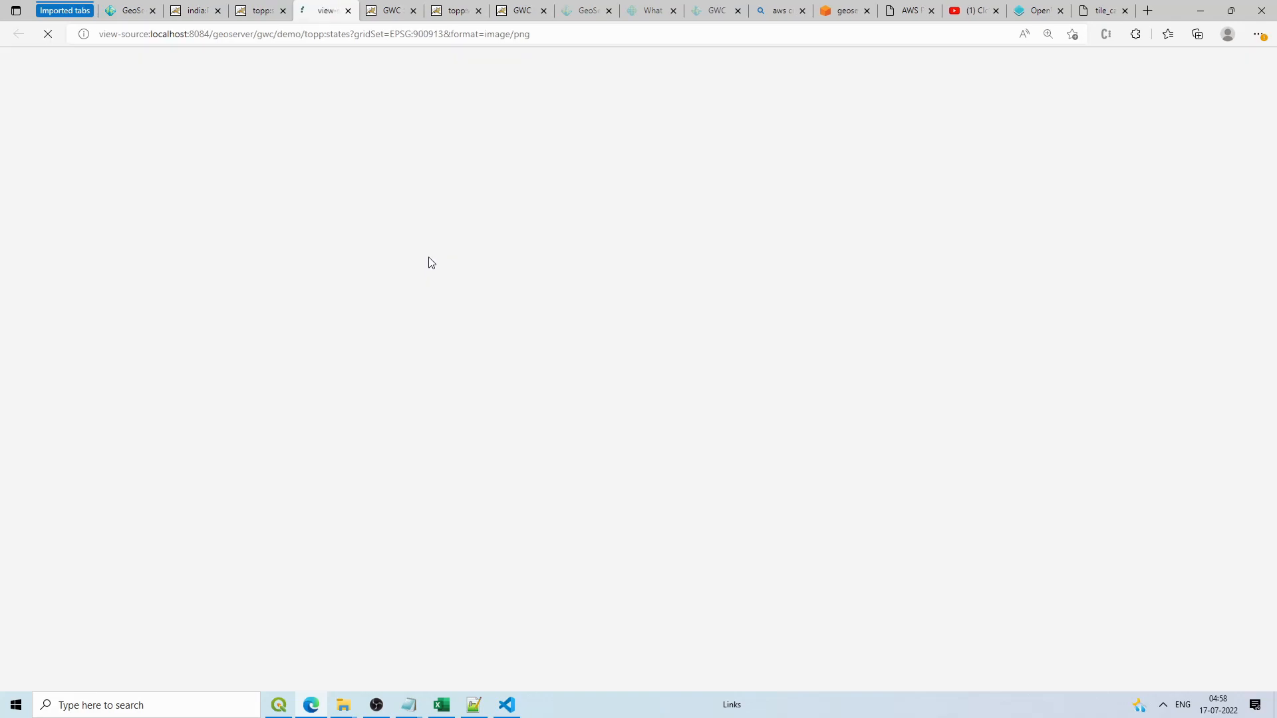
{"action": "scroll", "coordinate": [298, 390], "scroll_direction": "down", "scroll_amount": 3}
{"action": "scroll", "coordinate": [297, 391], "scroll_direction": "down", "scroll_amount": 5}
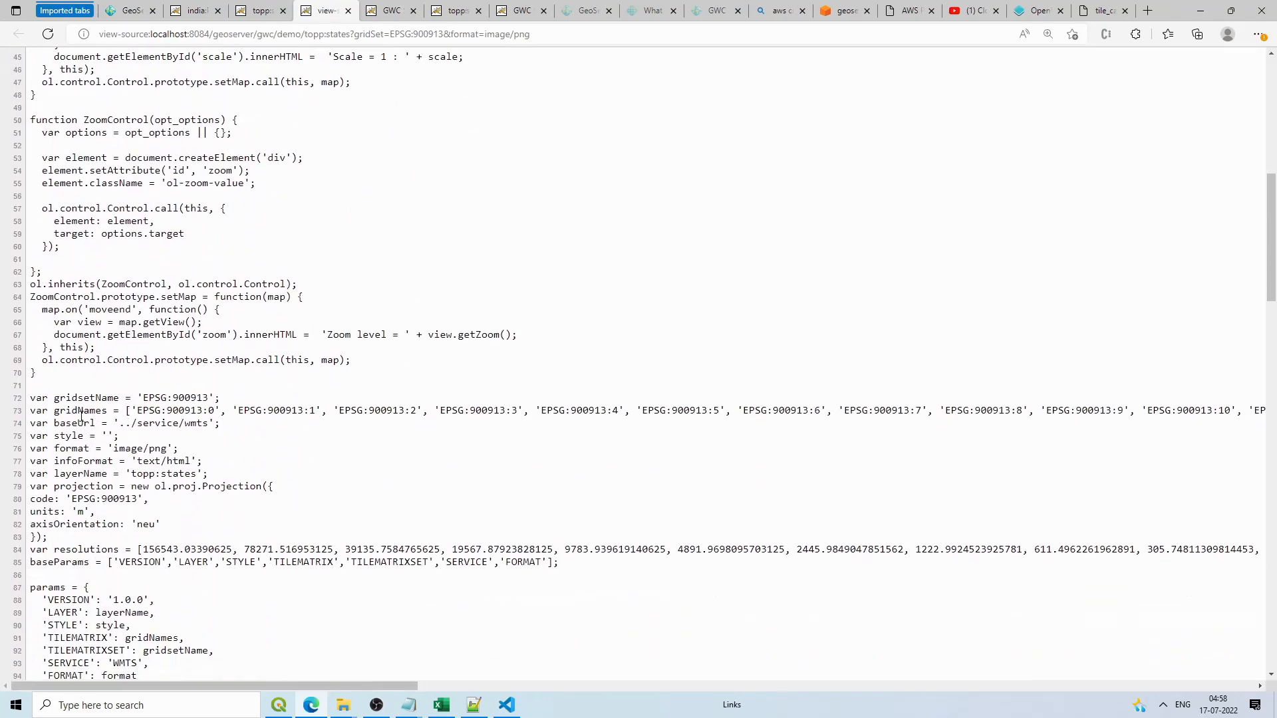
Step: Select and copy the gridNames and resolutions array lines from the source
{"action": "left_click_drag", "start_coordinate": [32, 412], "coordinate": [121, 413]}
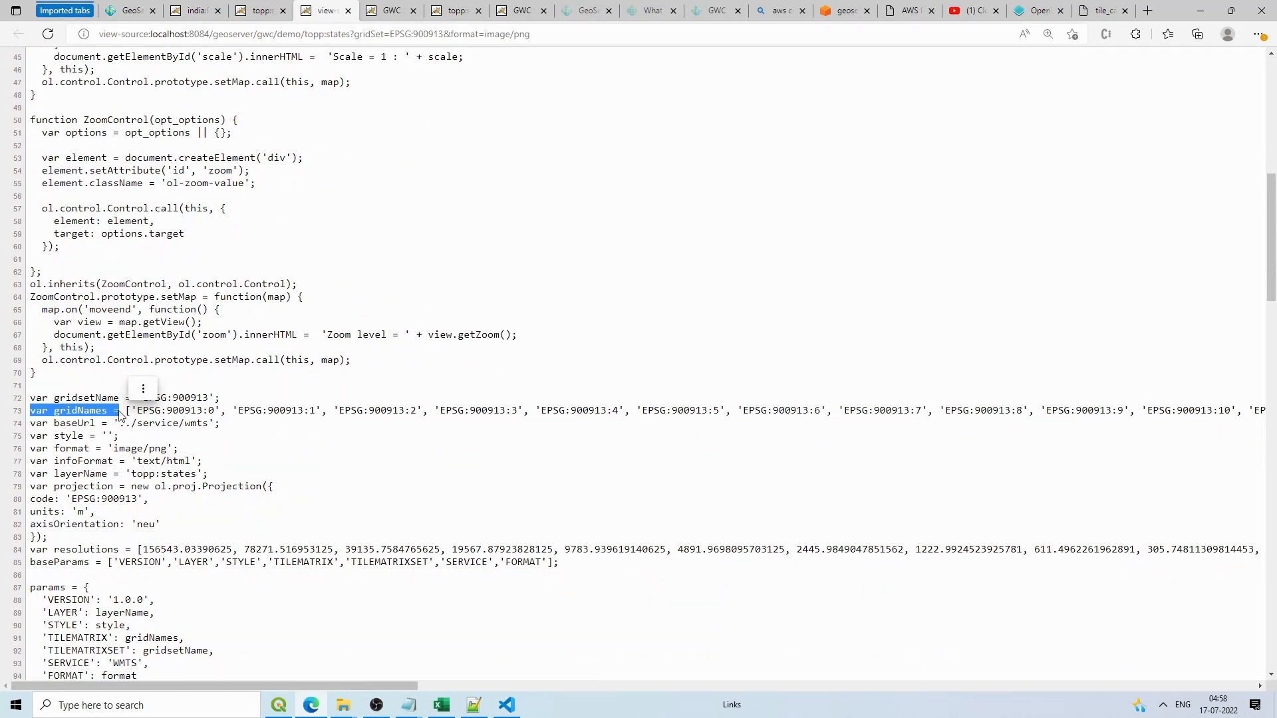
{"action": "key", "text": "shift+End"}
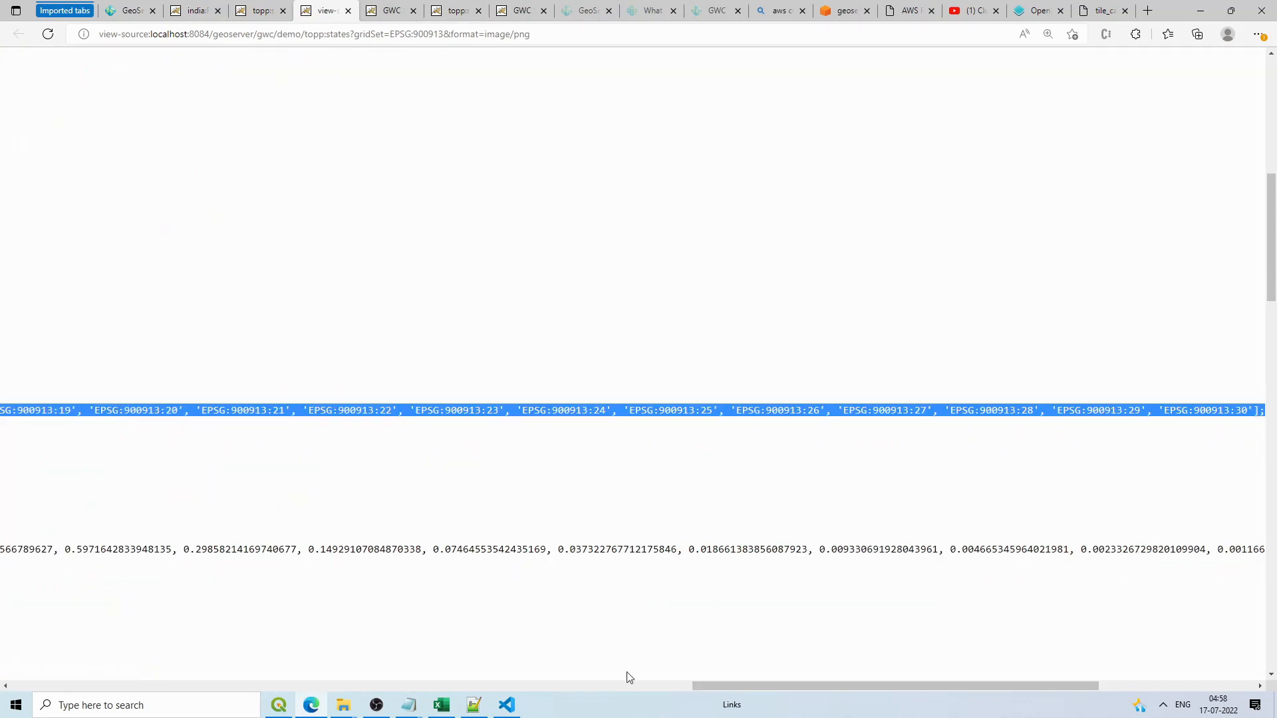
{"action": "left_click_drag", "start_coordinate": [787, 687], "coordinate": [2, 658]}
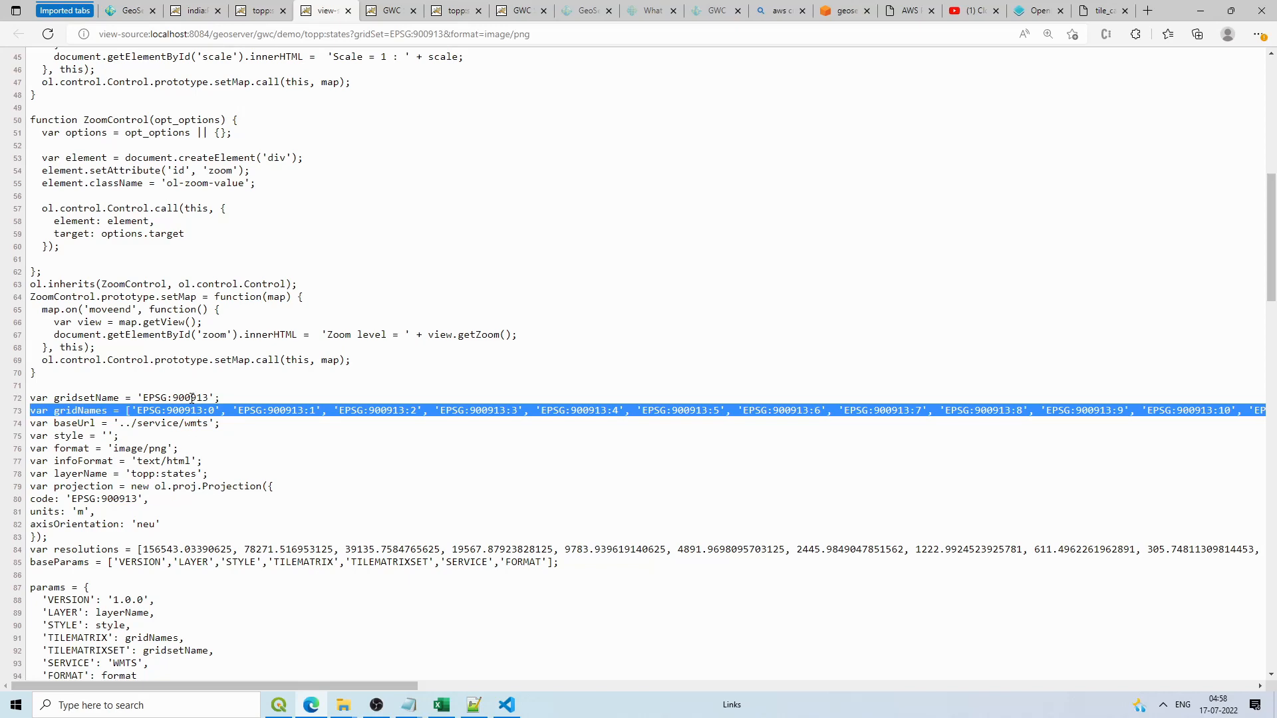
{"action": "scroll", "coordinate": [167, 521], "scroll_direction": "down", "scroll_amount": 2}
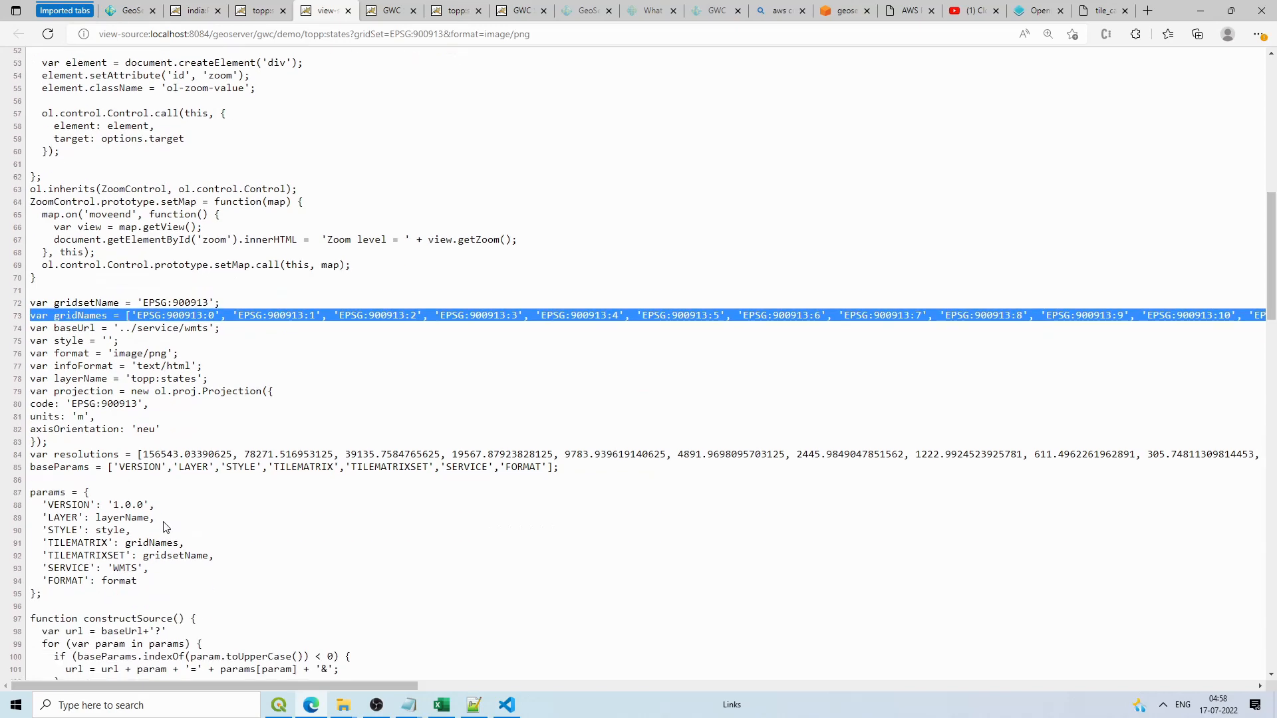
{"action": "left_click", "coordinate": [44, 456]}
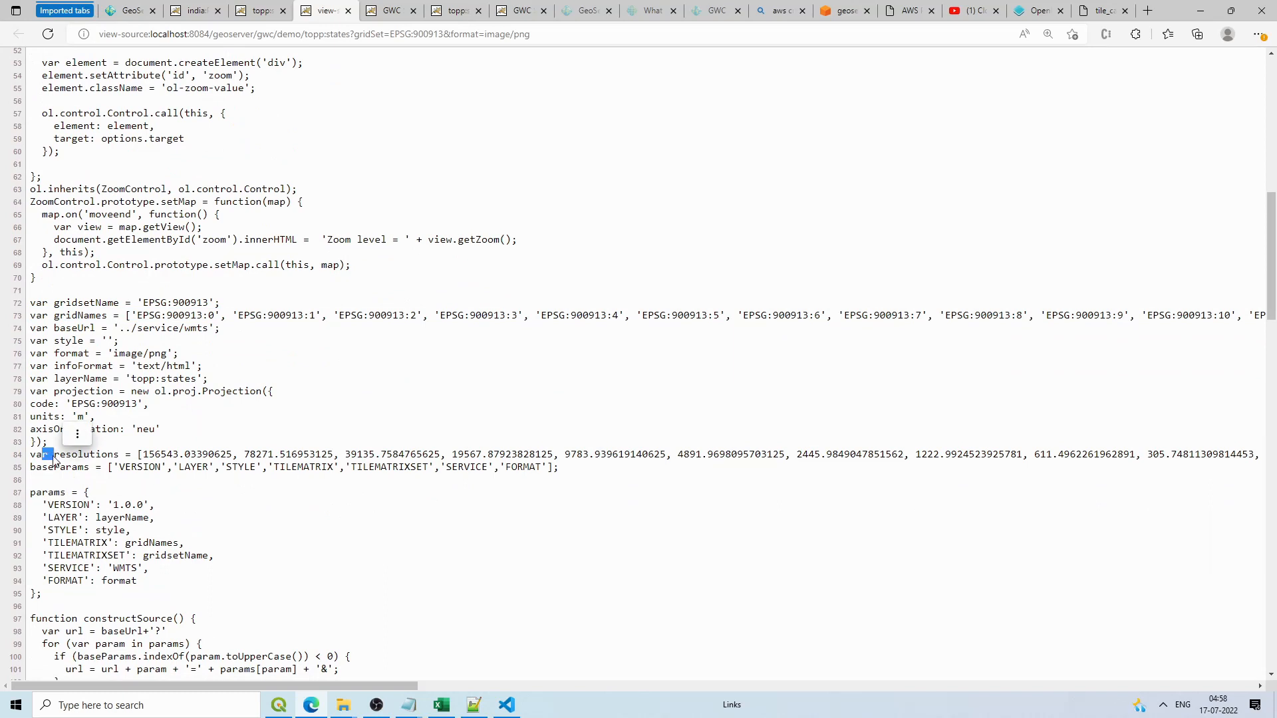
{"action": "key", "text": "shift+End"}
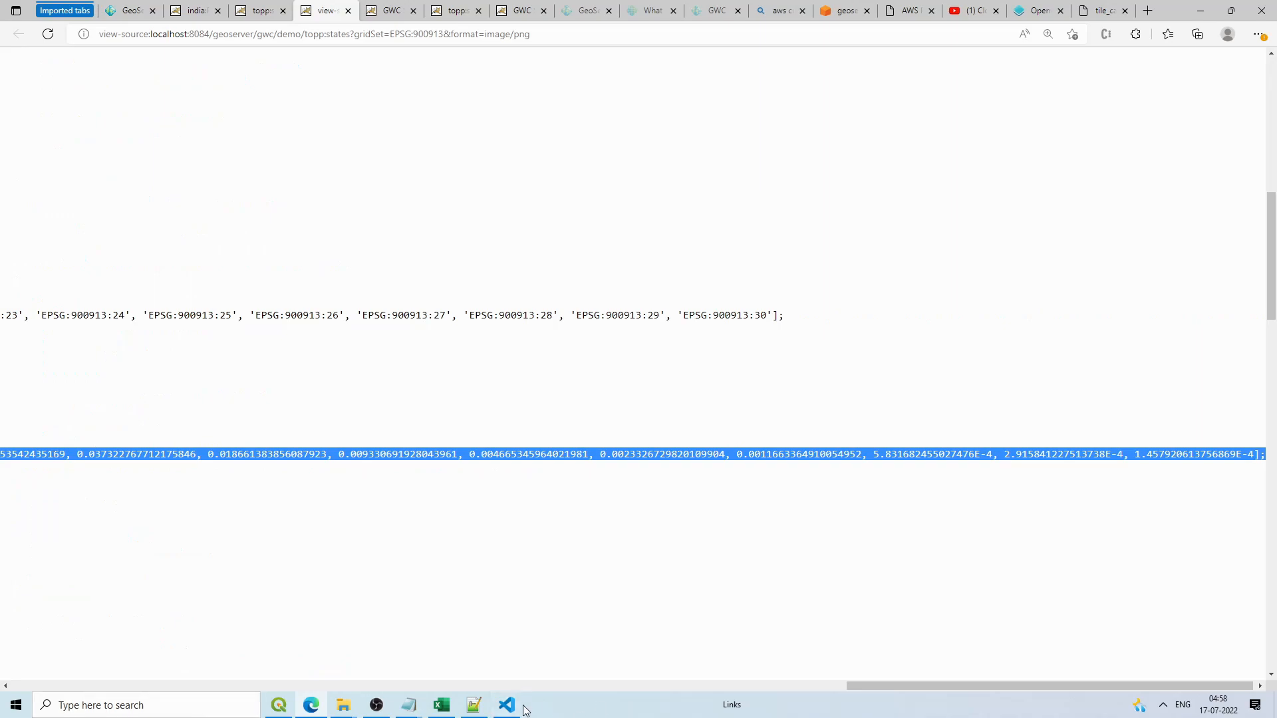
{"action": "left_click", "coordinate": [523, 707]}
Step: Paste the resolutions array on line 111 and declare it as var resolutions1
{"action": "left_click", "coordinate": [349, 355]}
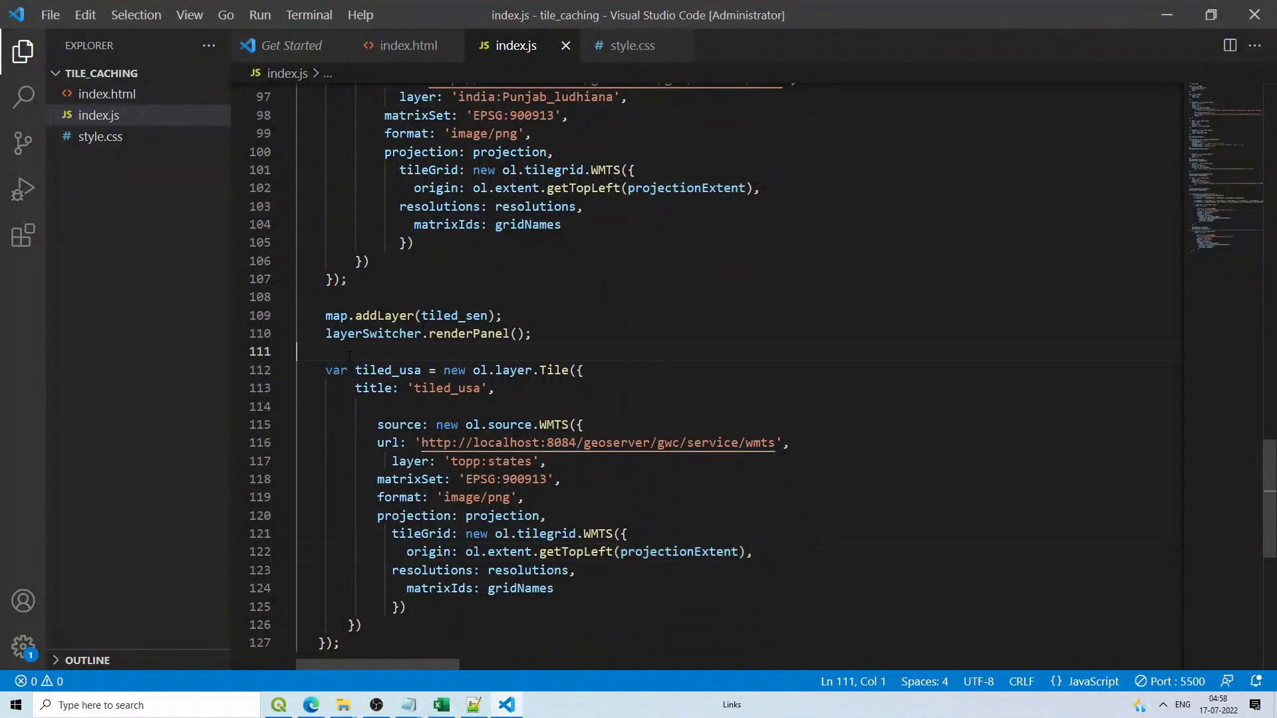
{"action": "key", "text": "ctrl+v"}
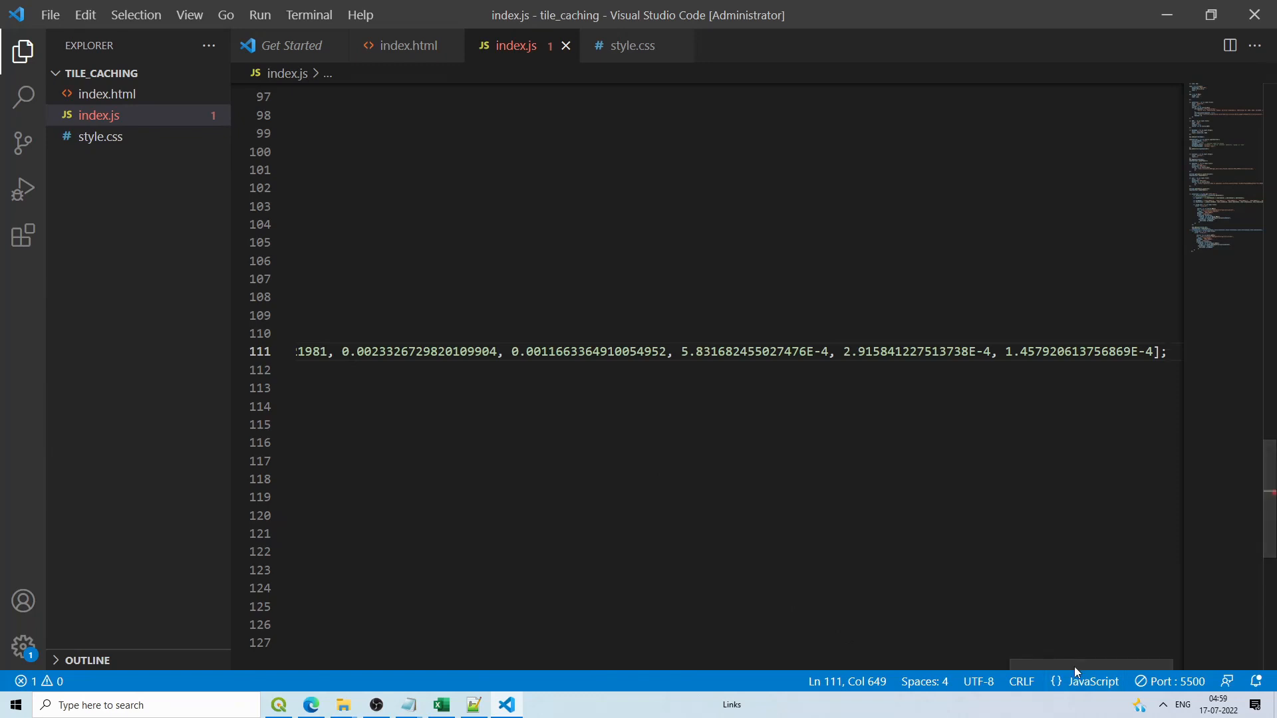
{"action": "left_click_drag", "start_coordinate": [1074, 666], "coordinate": [361, 665]}
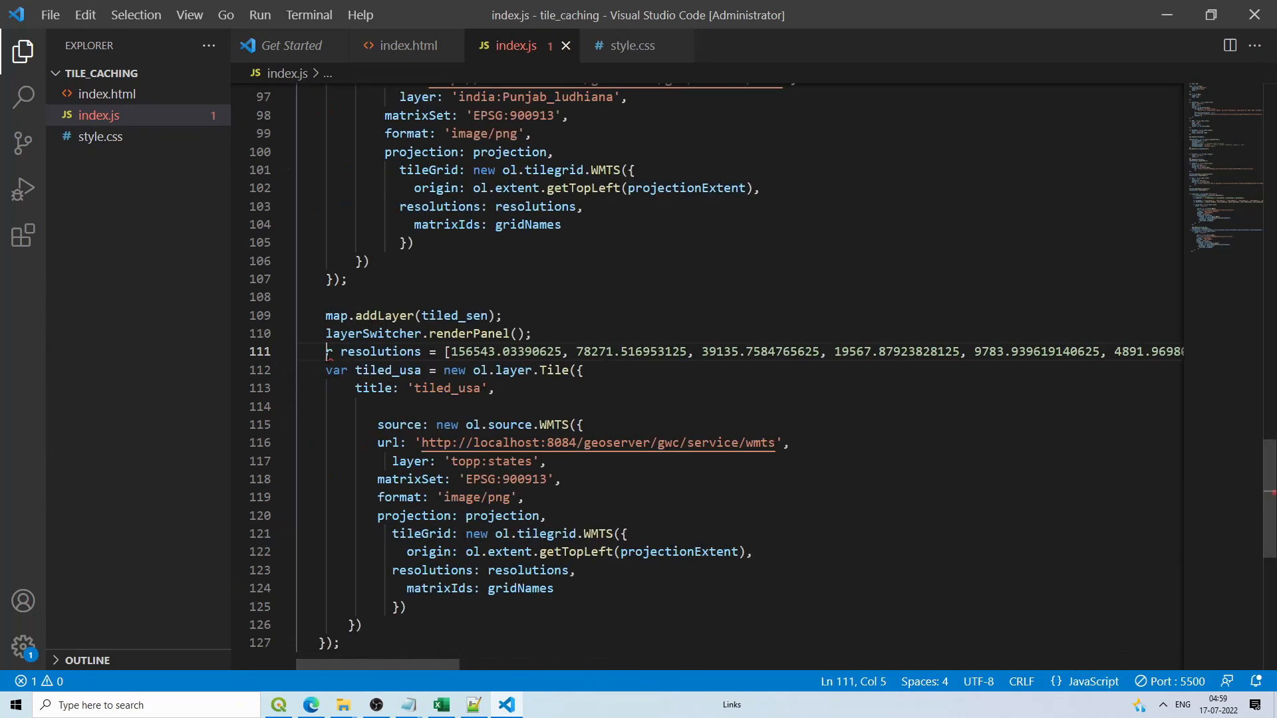
{"action": "type", "text": "va"}
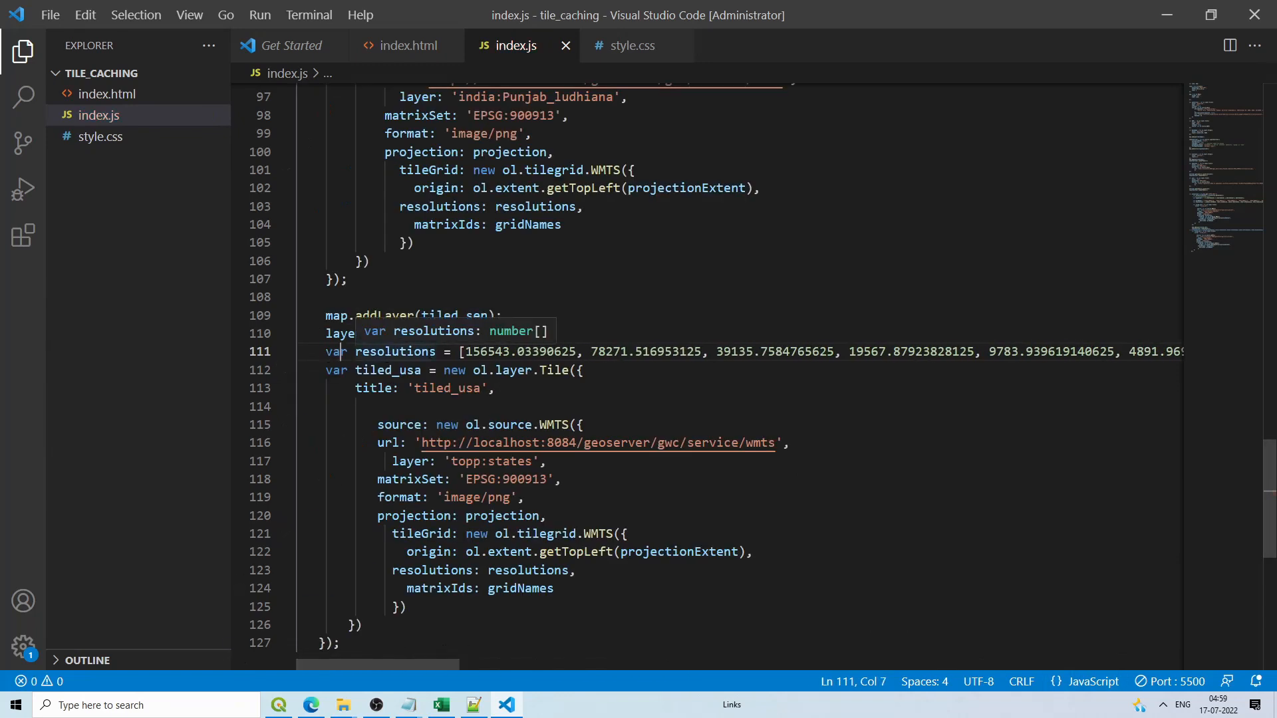
{"action": "left_click", "coordinate": [436, 353]}
{"action": "type", "text": "1"}
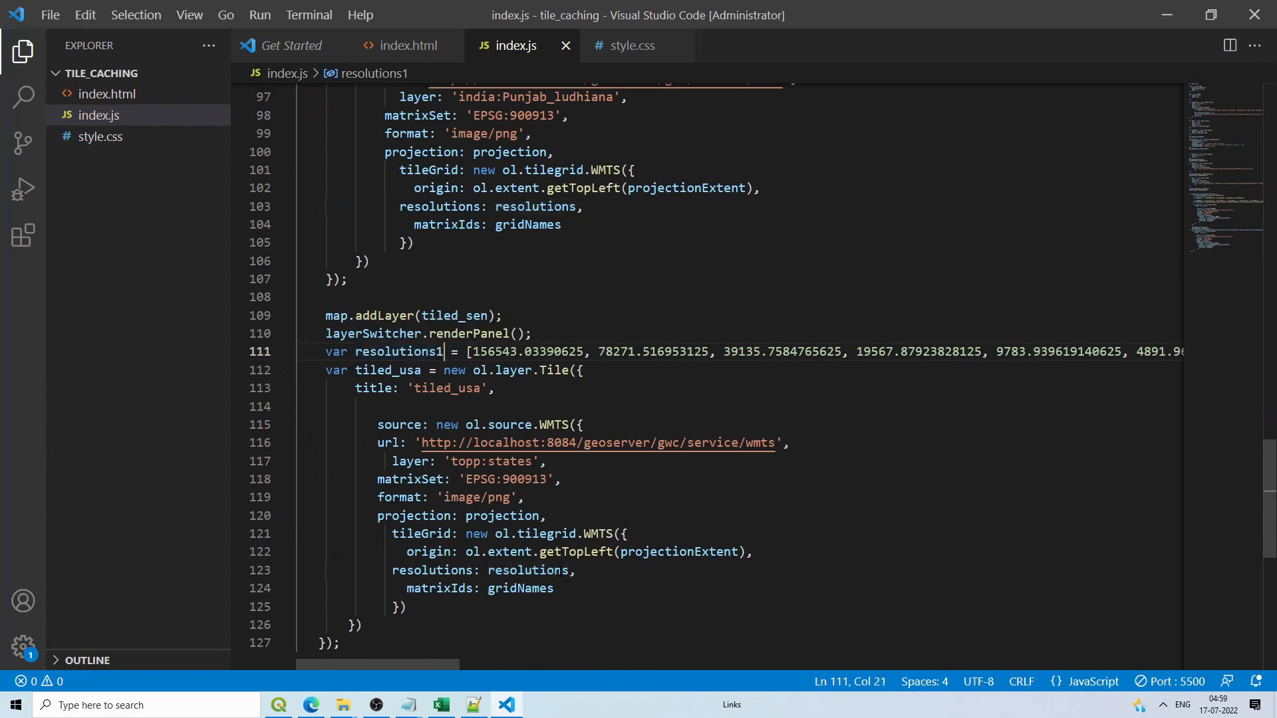
Step: Point tiled_usa's tileGrid at resolutions1 and copy the layerSwitcher.renderPanel() call
{"action": "left_click", "coordinate": [570, 571]}
{"action": "type", "text": "1"}
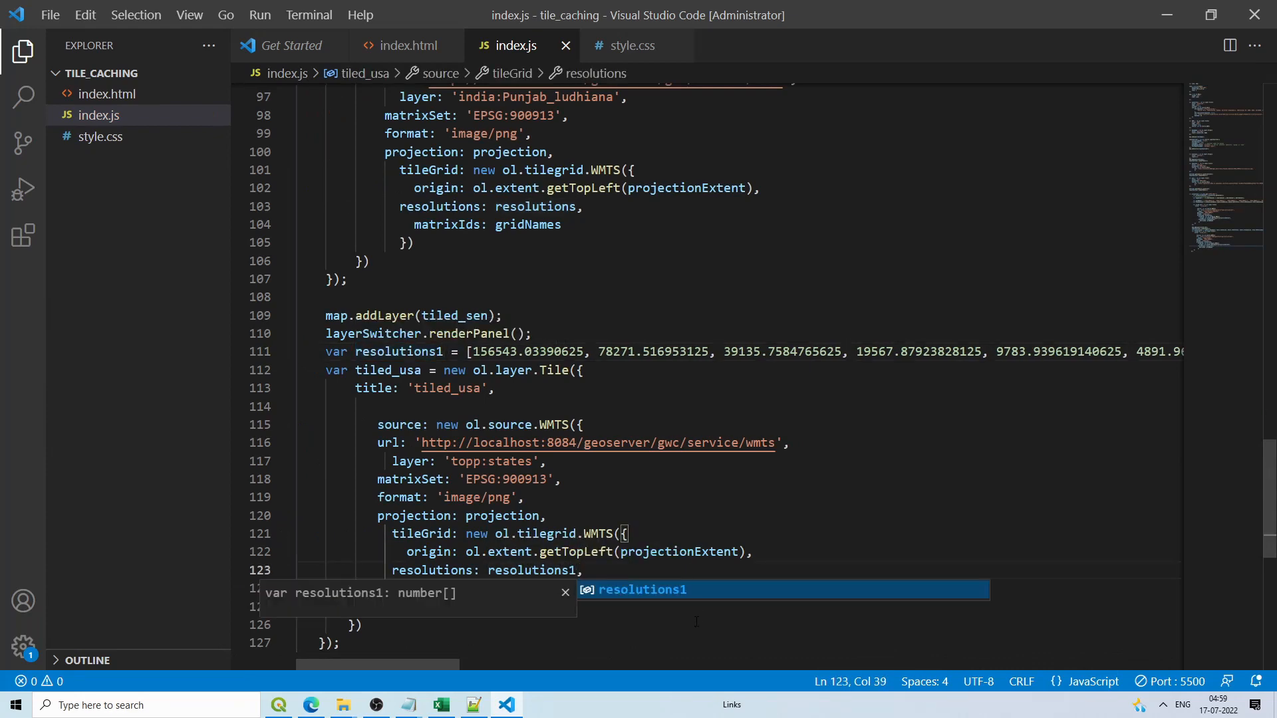
{"action": "left_click", "coordinate": [685, 551]}
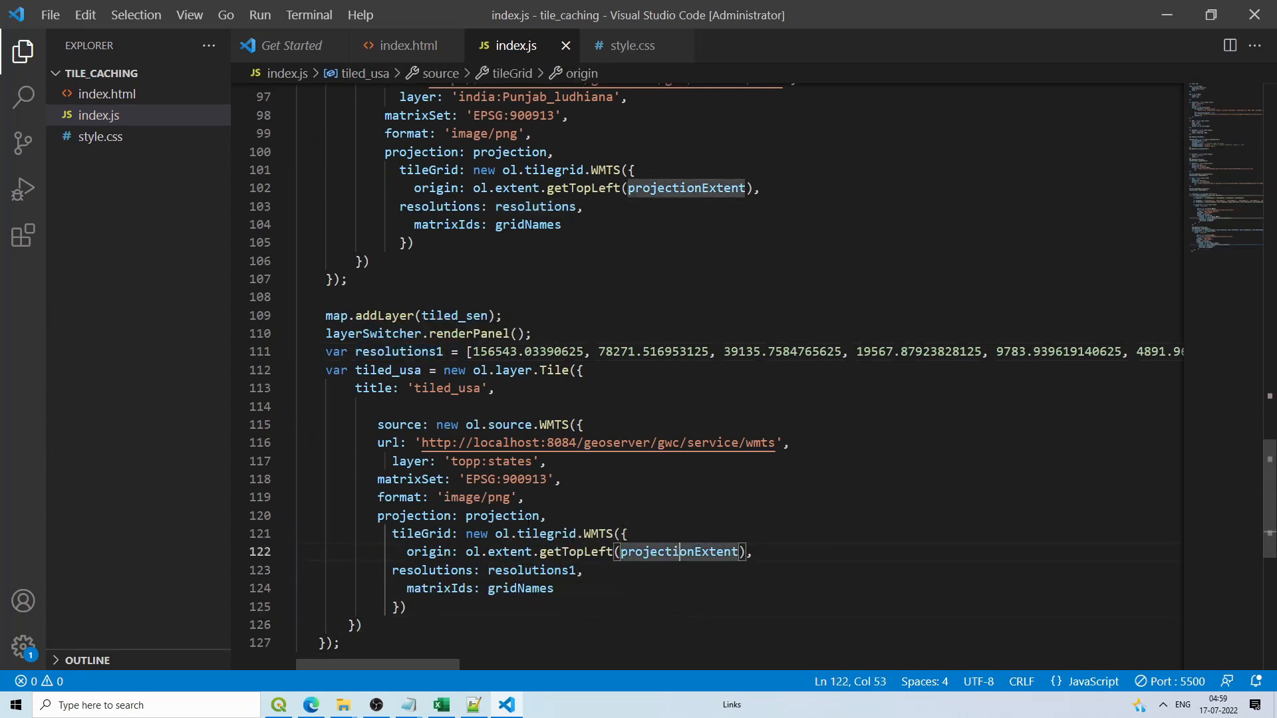
{"action": "left_click", "coordinate": [525, 515]}
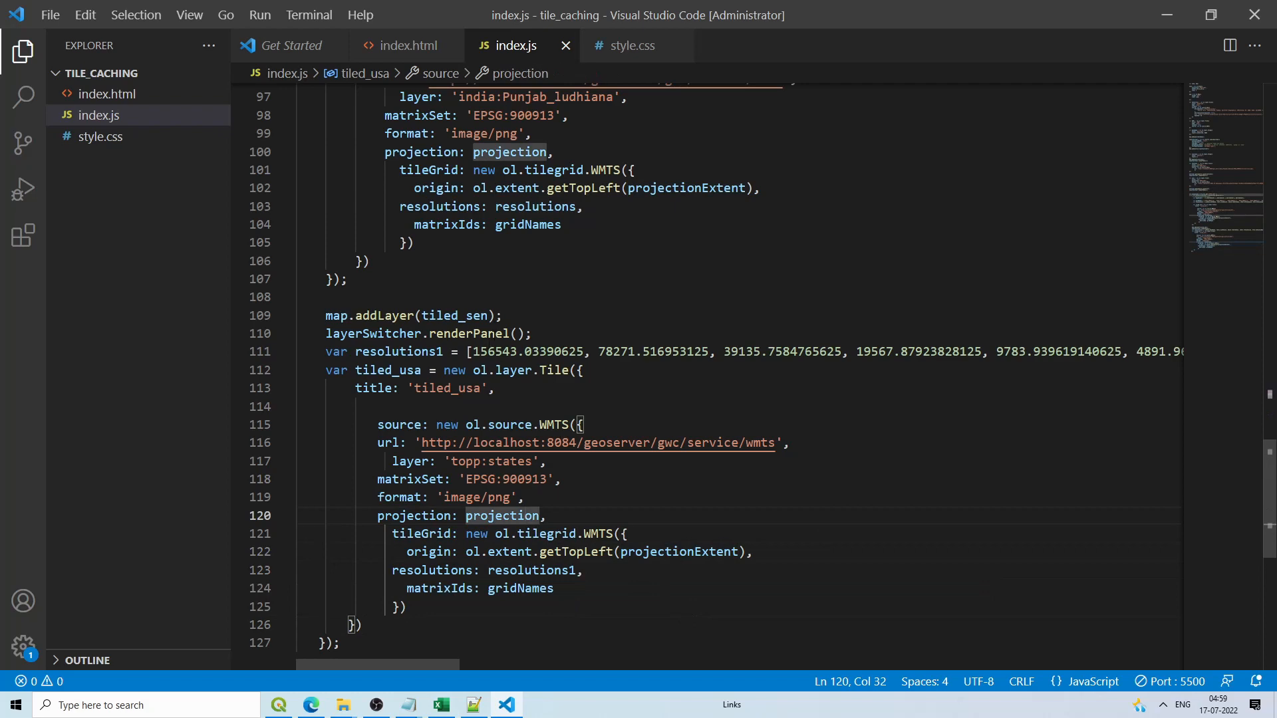
{"action": "left_click", "coordinate": [533, 317]}
{"action": "left_click_drag", "start_coordinate": [543, 331], "coordinate": [341, 333]}
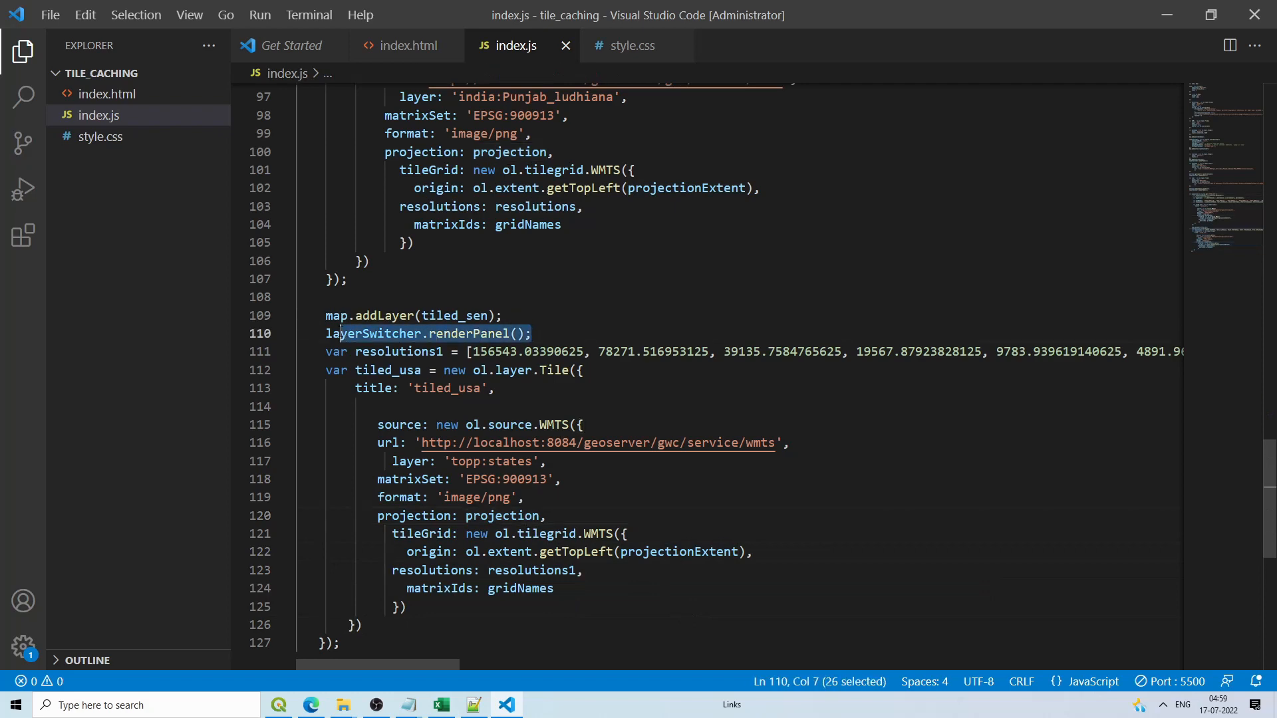
{"action": "scroll", "coordinate": [374, 420], "scroll_direction": "down", "scroll_amount": 3}
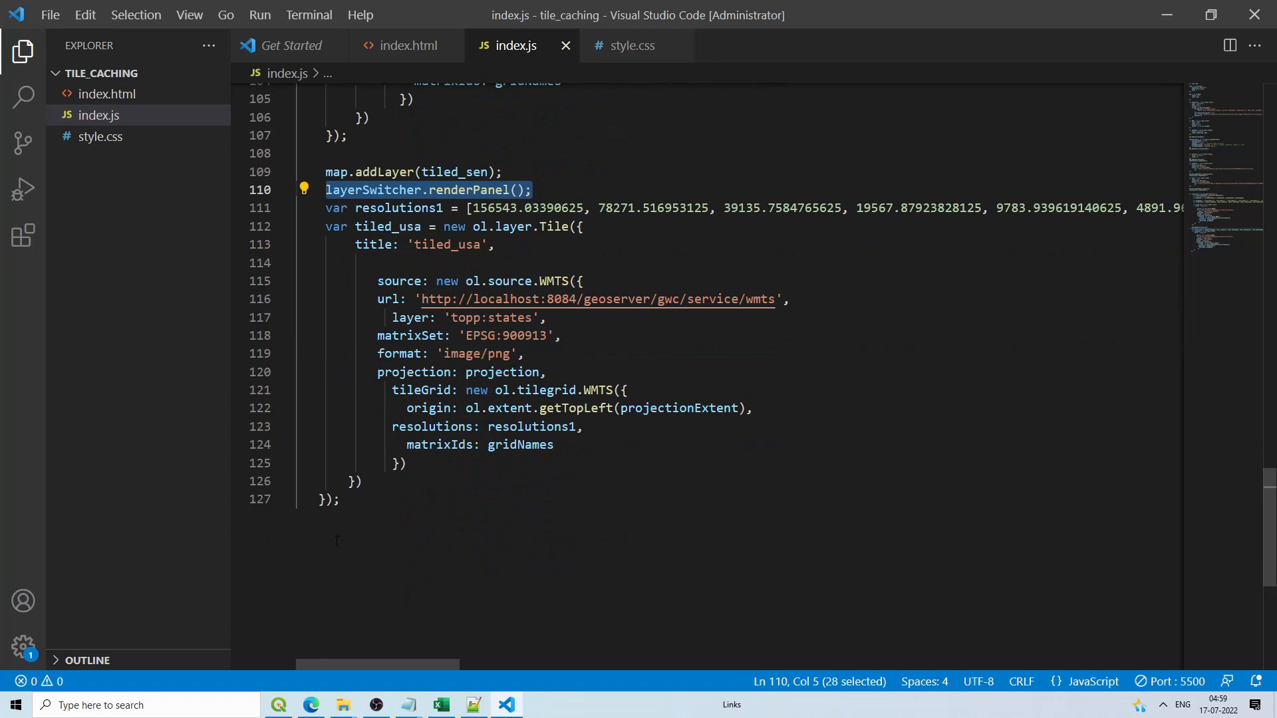
{"action": "left_click", "coordinate": [349, 521]}
Step: Add map.addLayer(tiled_usa) and layerSwitcher.renderPanel() after the tiled_usa block
{"action": "key", "text": "Return"}
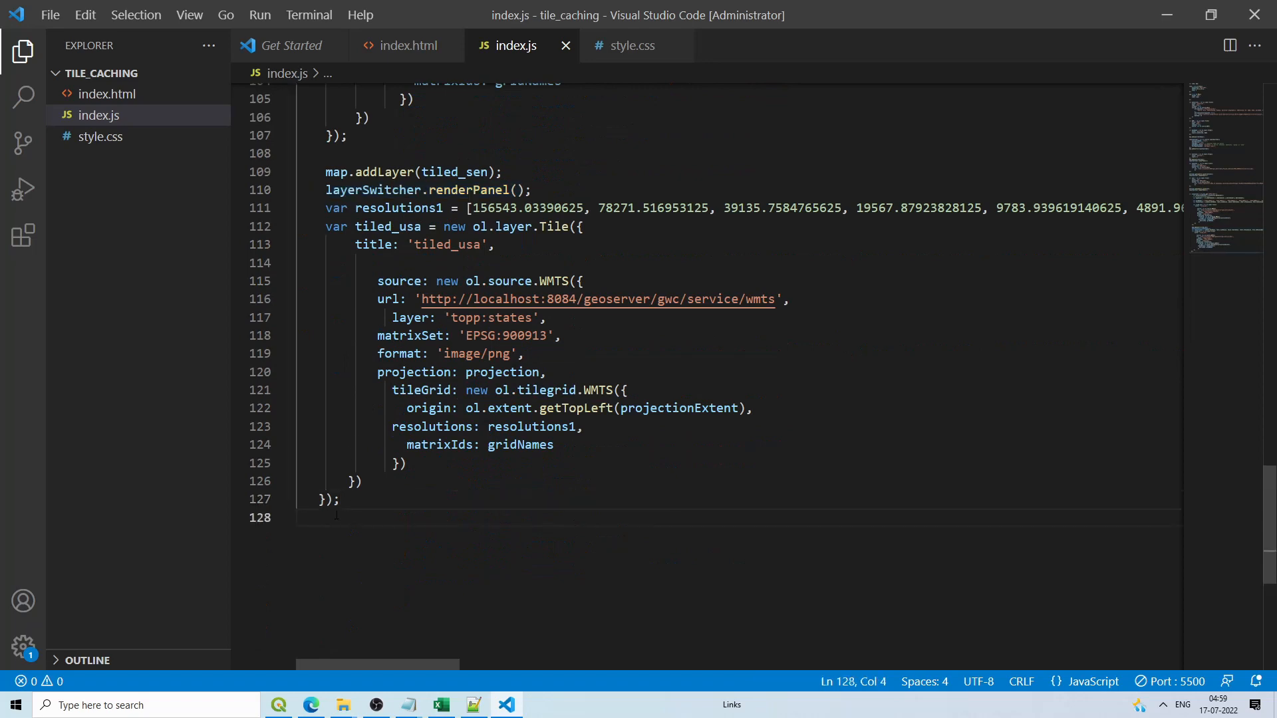
{"action": "key", "text": "Return"}
{"action": "type", "text": "layerSwitcher.renderPanel();"}
{"action": "left_click_drag", "start_coordinate": [505, 172], "coordinate": [333, 172]}
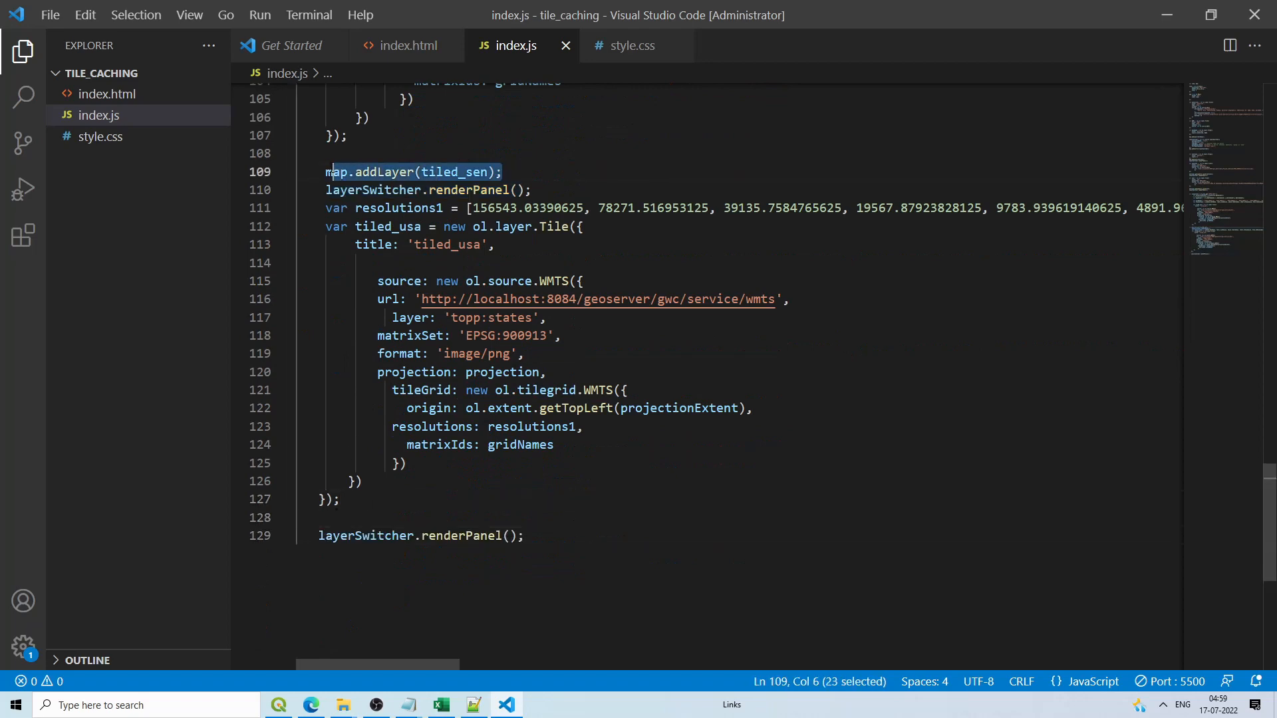
{"action": "left_click", "coordinate": [365, 520]}
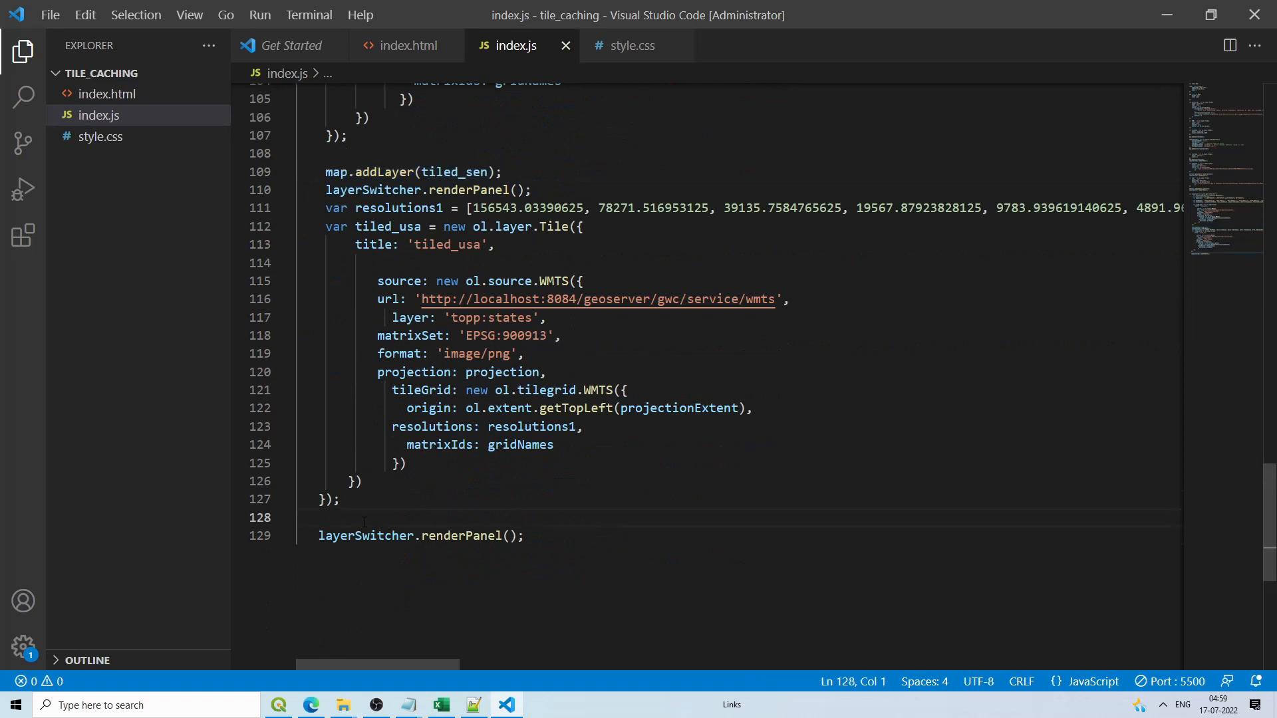
{"action": "type", "text": "map.addLayer(tiled_sen);"}
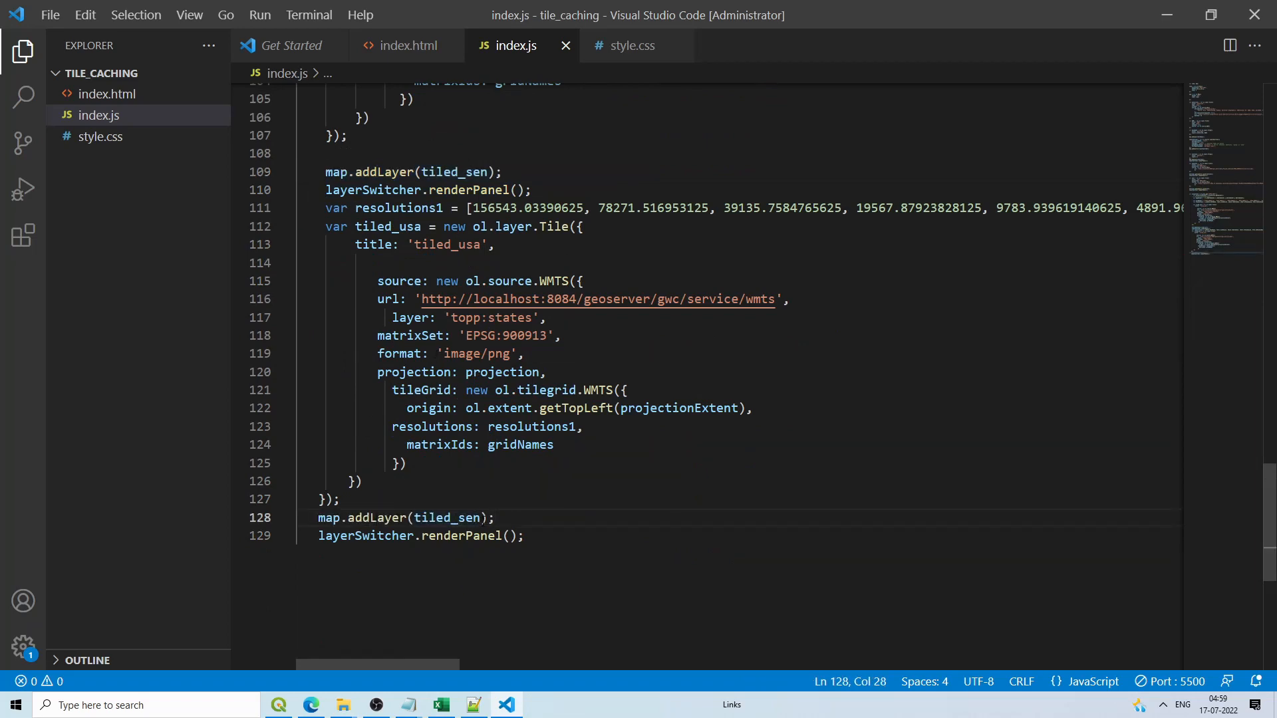
{"action": "left_click", "coordinate": [480, 518]}
{"action": "key", "text": "BackSpace"}
{"action": "key", "text": "BackSpace"}
{"action": "key", "text": "BackSpace"}
{"action": "type", "text": "us"}
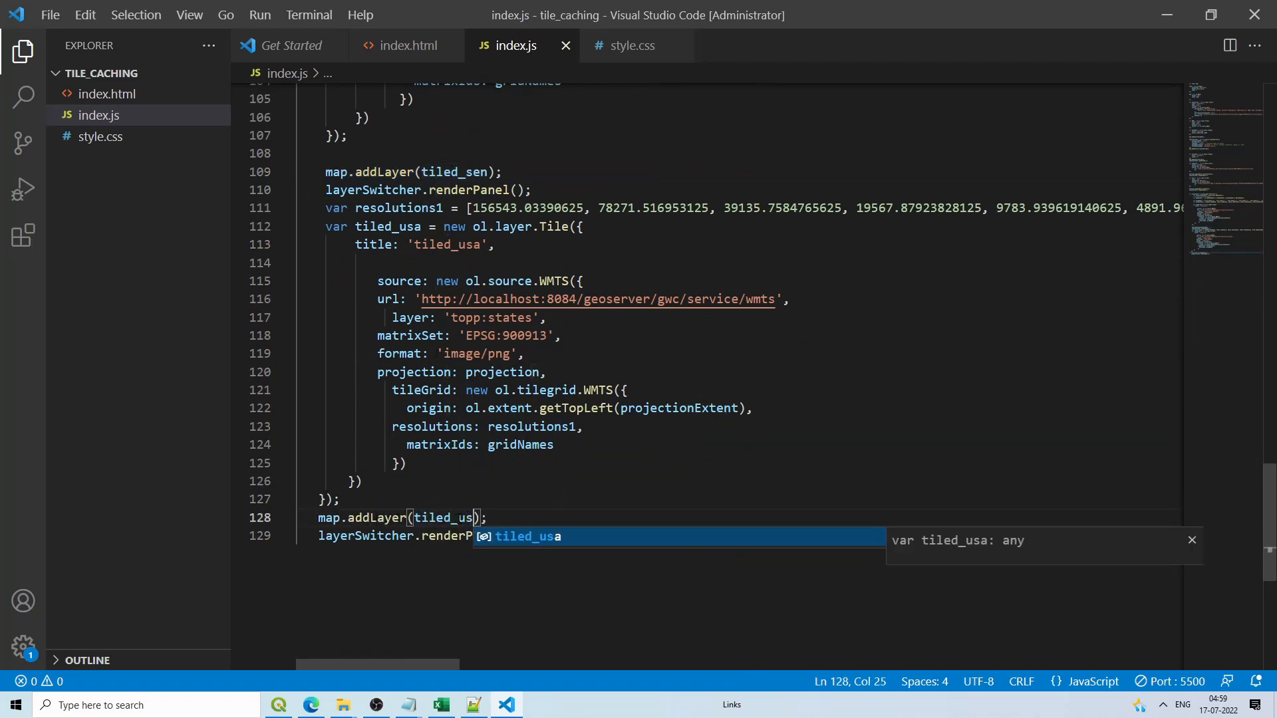
{"action": "type", "text": "a"}
{"action": "left_click", "coordinate": [554, 519]}
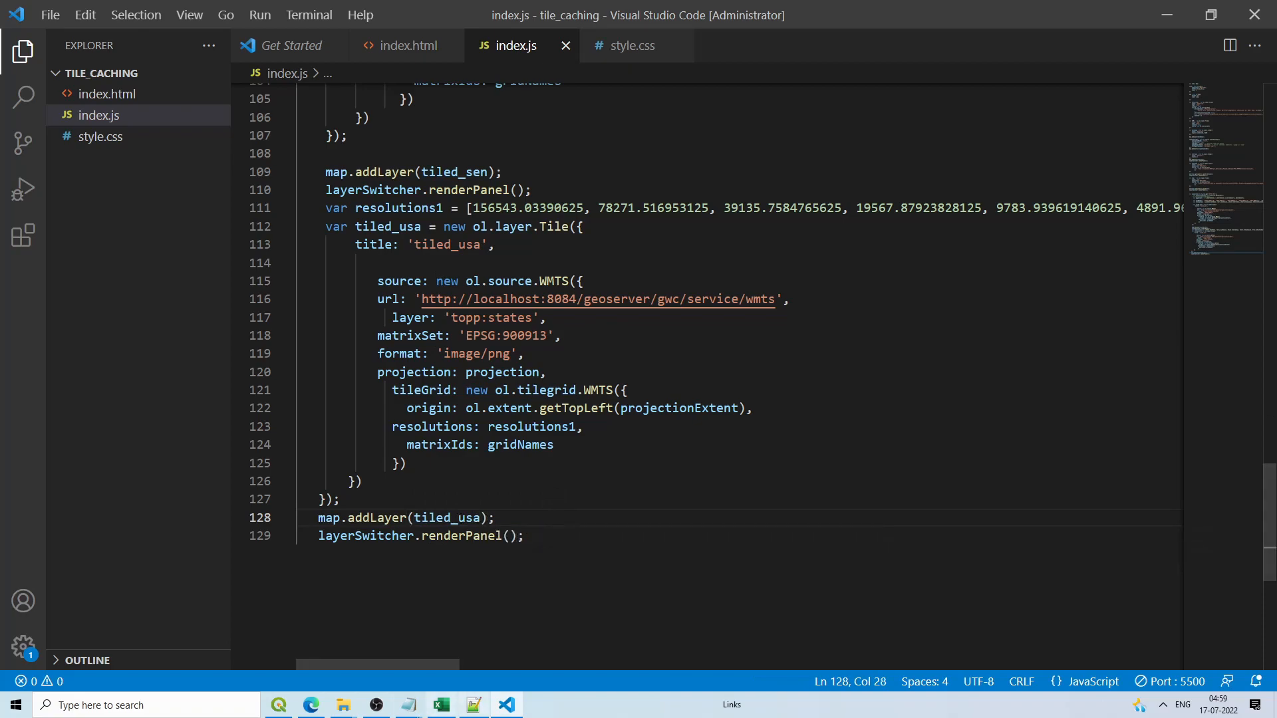
{"action": "left_click", "coordinate": [310, 705]}
Step: Reload the localhost:5500 map and zoom into Minnesota to view the coloured tiled_usa state tiles
{"action": "left_click", "coordinate": [1097, 10]}
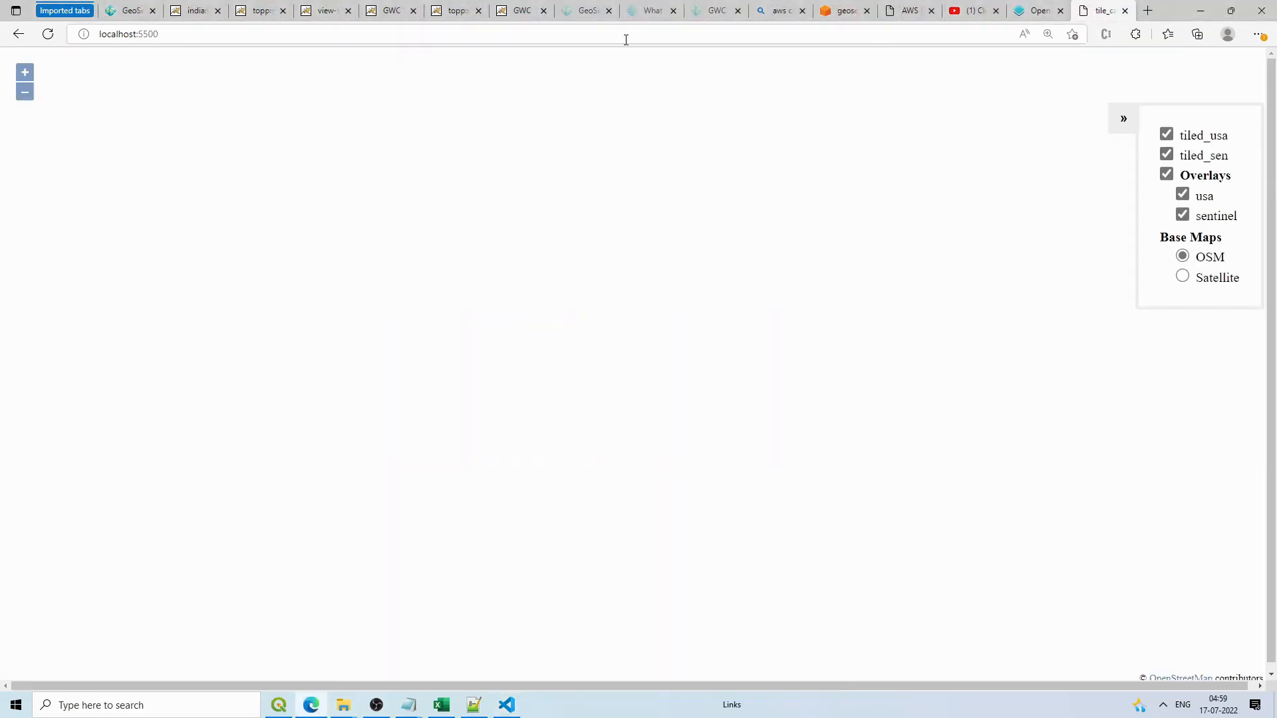
{"action": "left_click", "coordinate": [59, 35]}
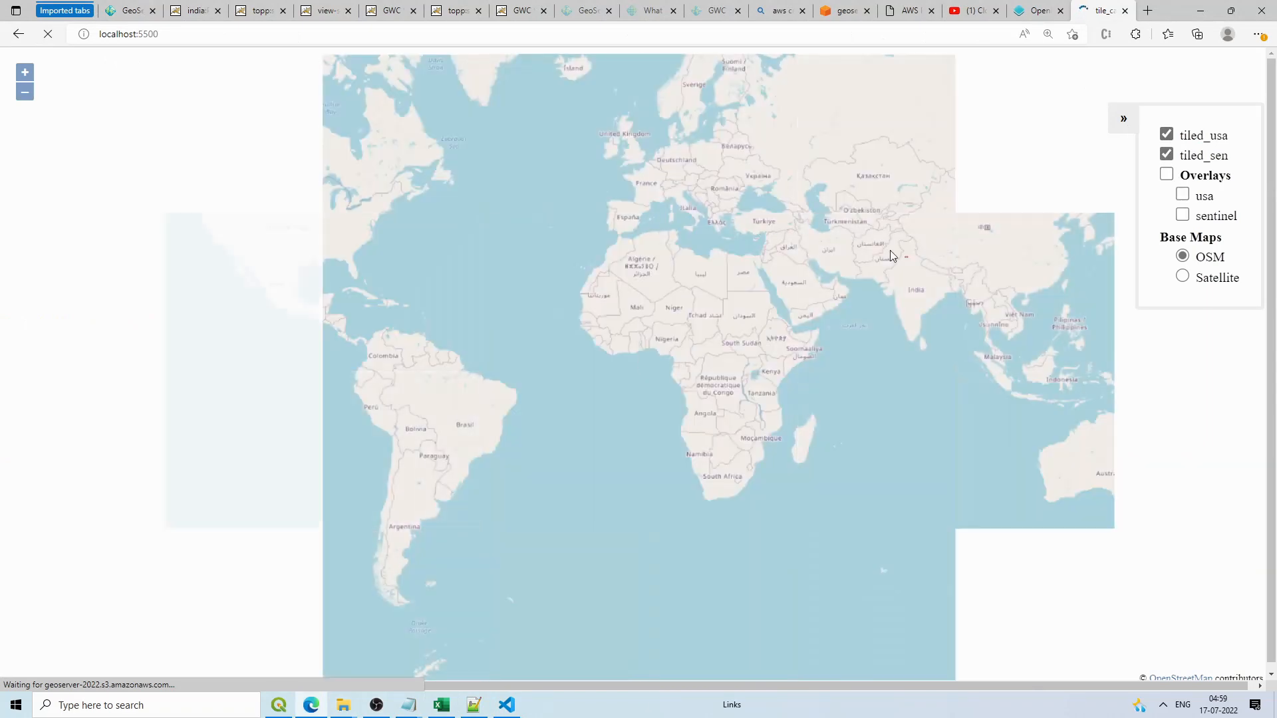
{"action": "scroll", "coordinate": [912, 258], "scroll_direction": "up", "scroll_amount": 2}
{"action": "scroll", "coordinate": [878, 260], "scroll_direction": "down", "scroll_amount": 3}
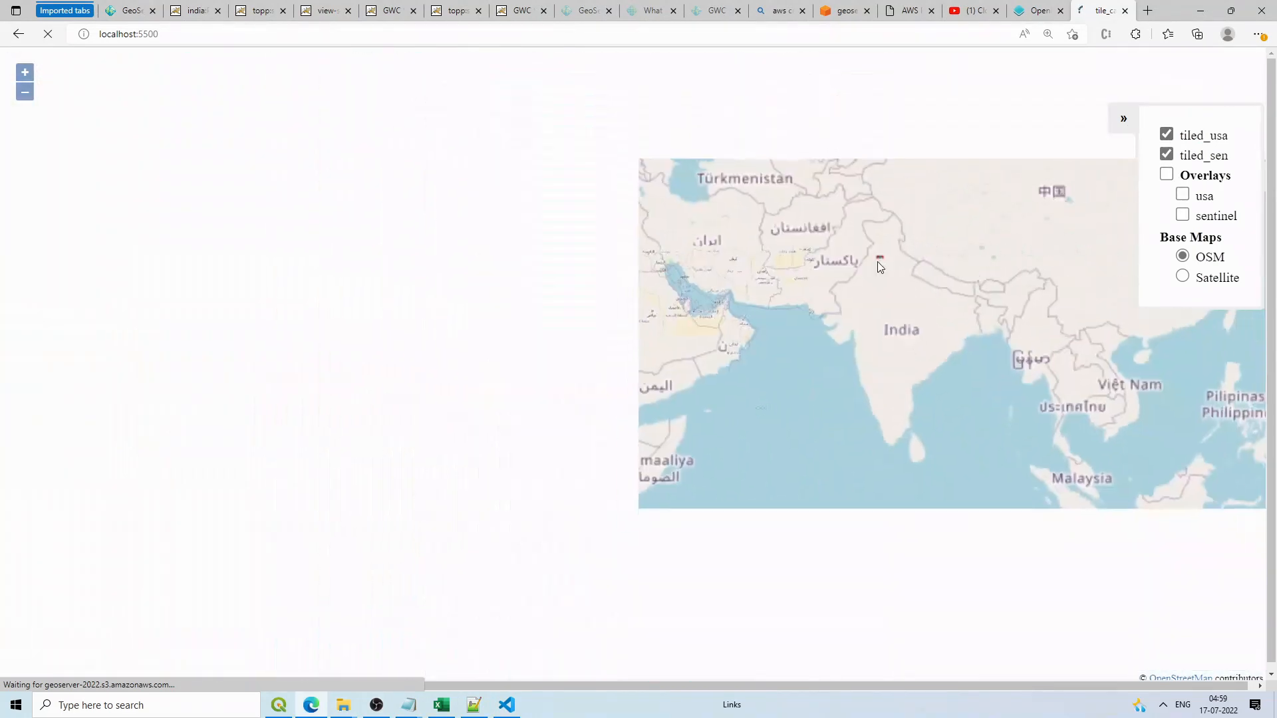
{"action": "left_click_drag", "start_coordinate": [474, 250], "coordinate": [726, 253]}
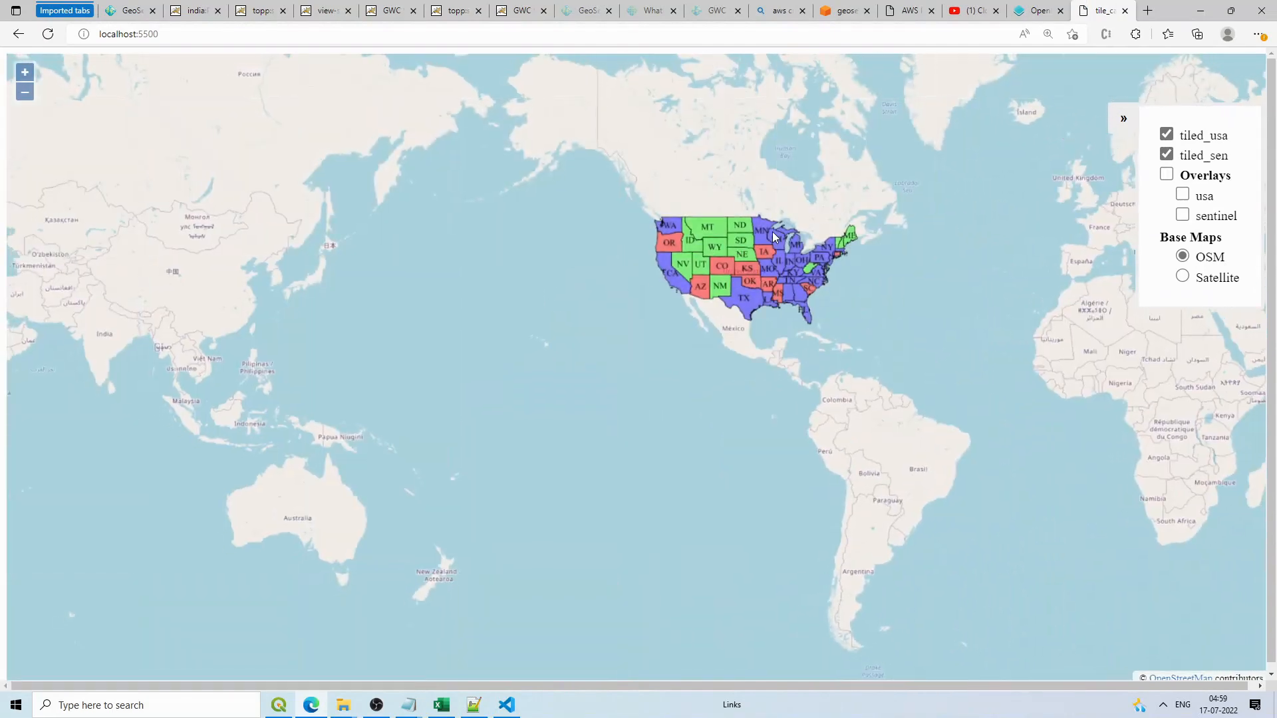
{"action": "scroll", "coordinate": [768, 234], "scroll_direction": "up", "scroll_amount": 1}
{"action": "scroll", "coordinate": [762, 237], "scroll_direction": "up", "scroll_amount": 3}
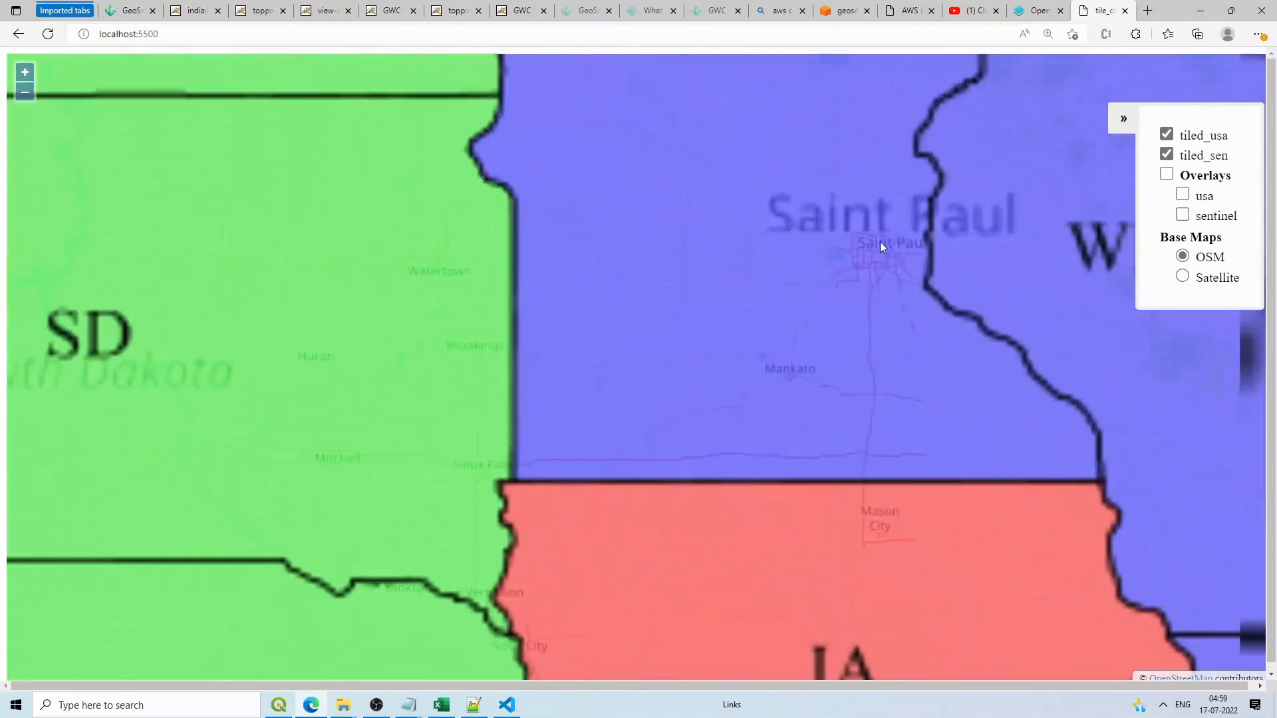
{"action": "left_click_drag", "start_coordinate": [880, 241], "coordinate": [707, 215]}
{"action": "scroll", "coordinate": [805, 222], "scroll_direction": "up", "scroll_amount": 1}
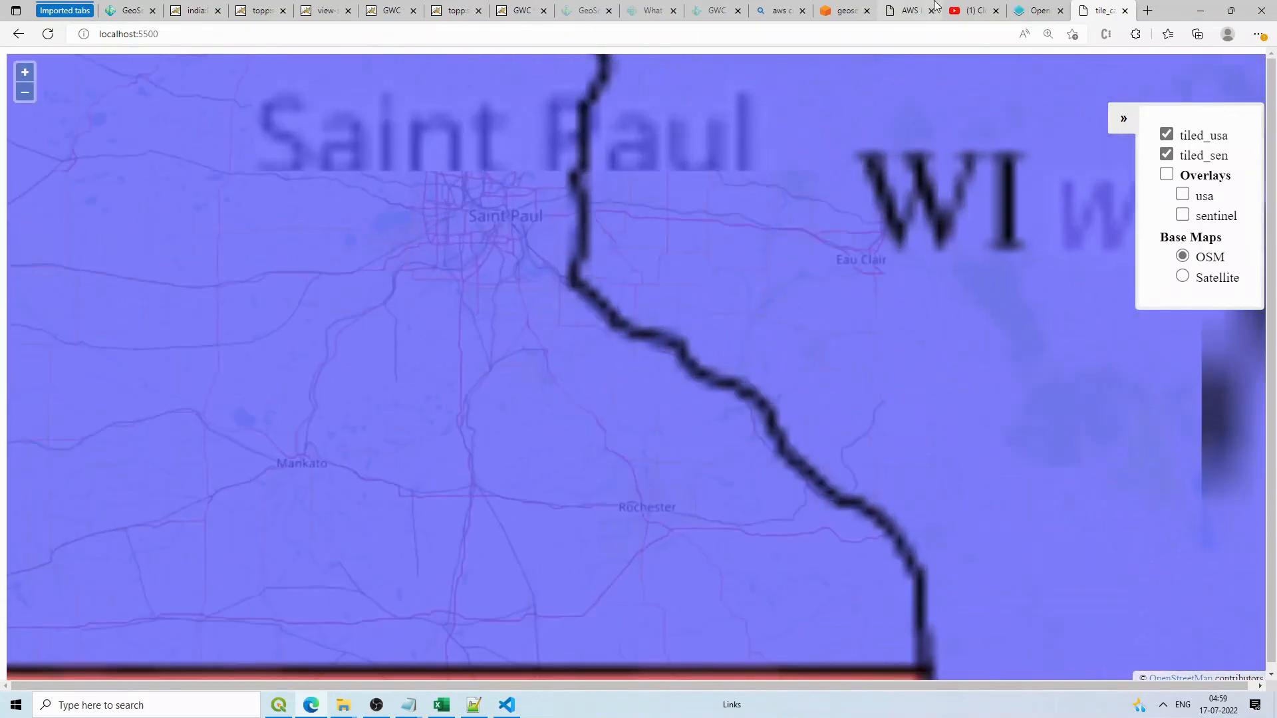
{"action": "left_click", "coordinate": [839, 10]}
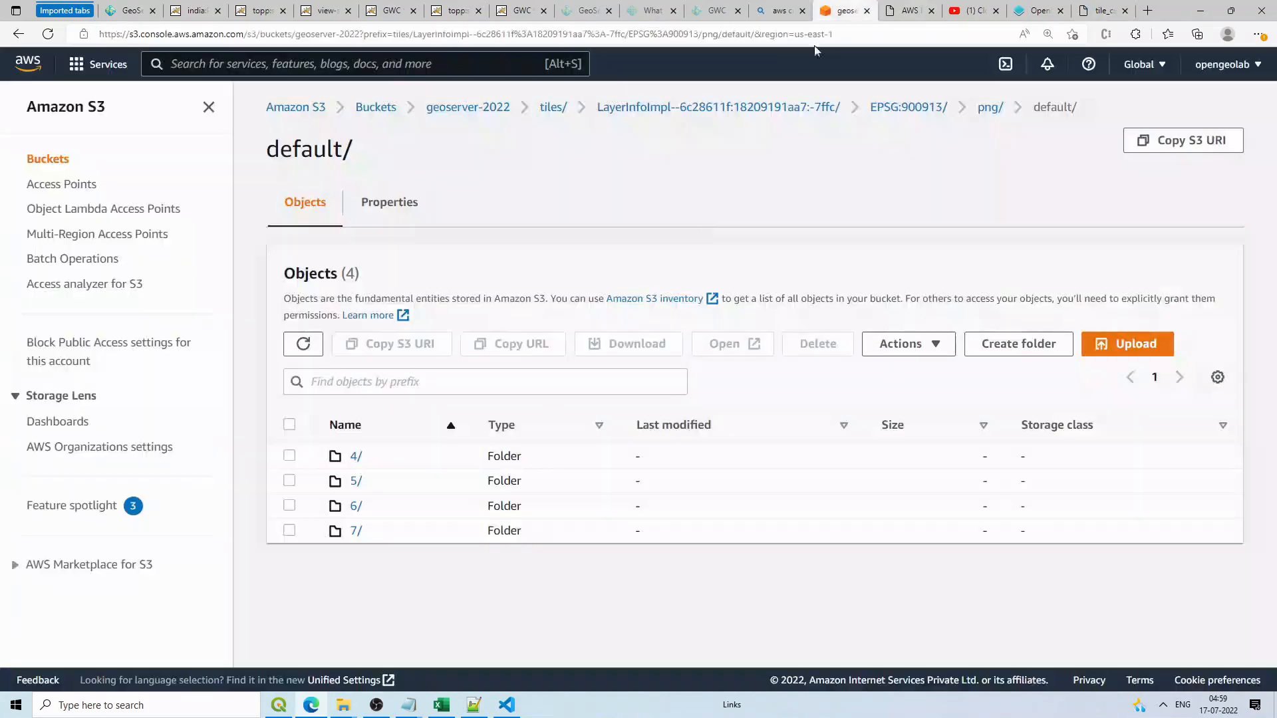
Step: Refresh the S3 default/ tile folder to confirm zoom folders 3 to 8 exist
{"action": "left_click", "coordinate": [304, 344]}
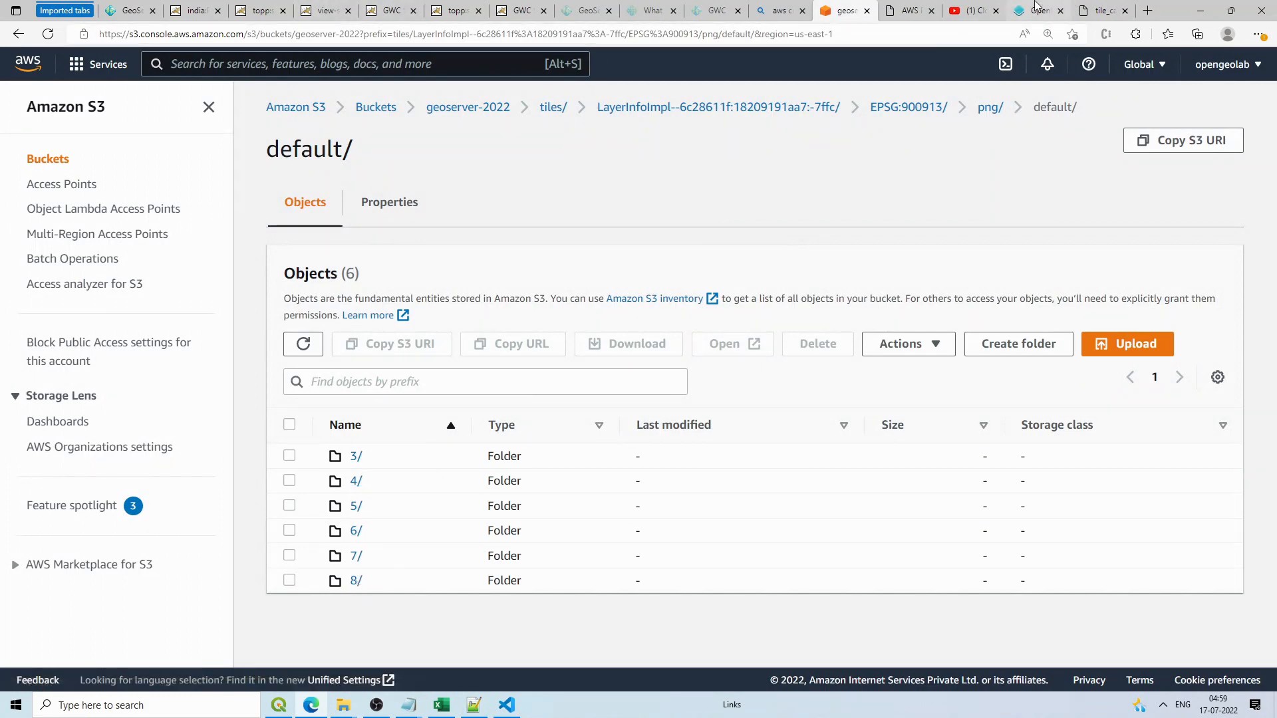
{"action": "left_click", "coordinate": [1101, 11]}
{"action": "scroll", "coordinate": [605, 358], "scroll_direction": "up", "scroll_amount": 5}
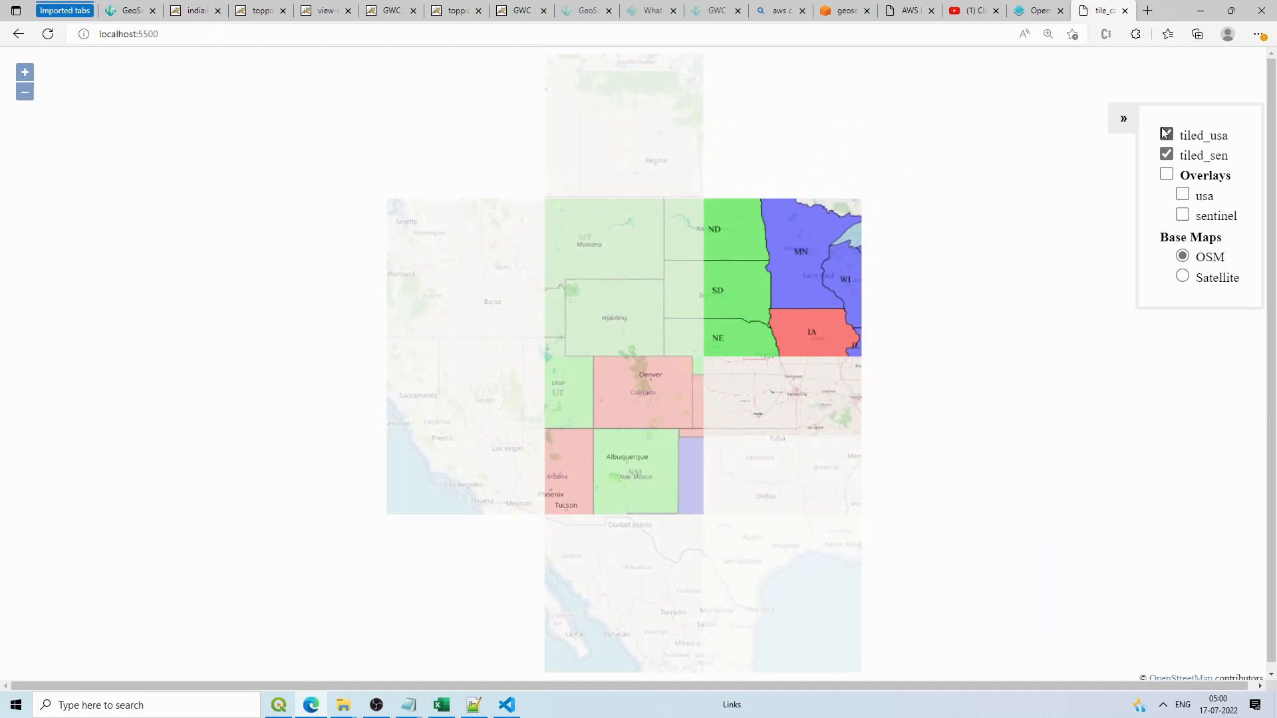
Step: Toggle the tiled_usa layer off and on, then return to index.js in VS Code
{"action": "left_click", "coordinate": [1166, 135]}
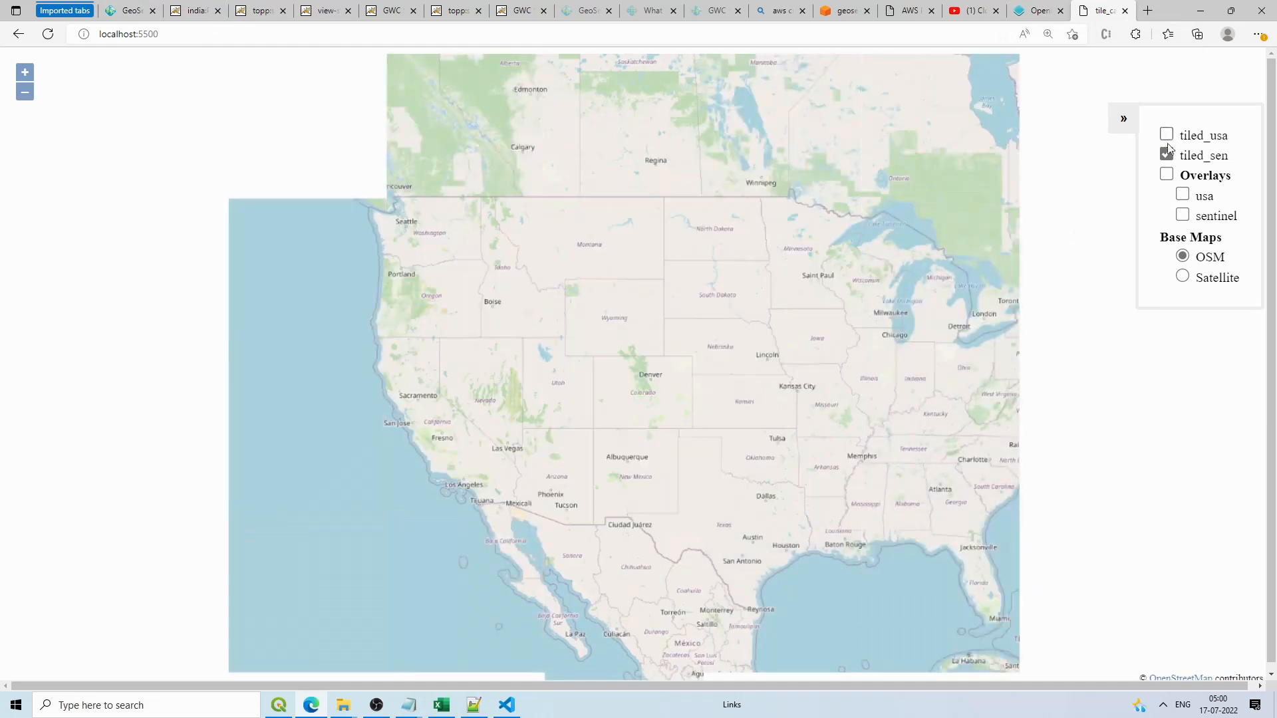
{"action": "left_click", "coordinate": [1167, 135]}
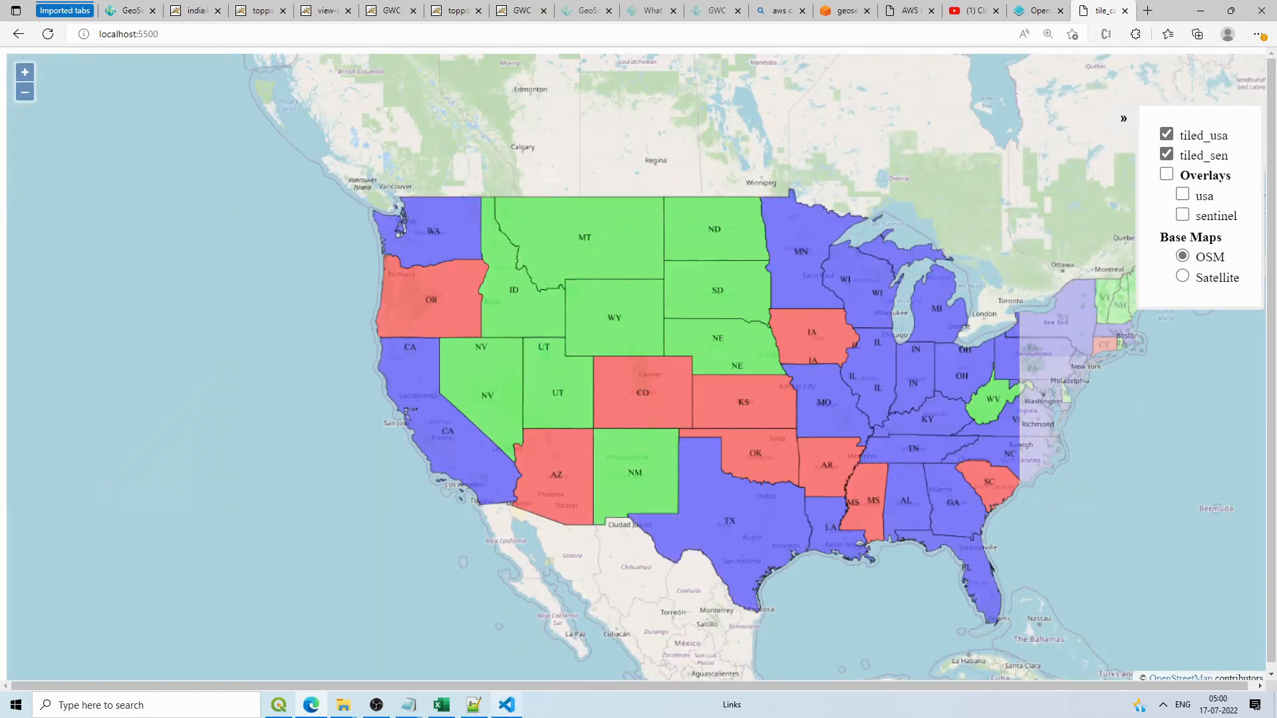
{"action": "key", "text": "alt+Tab"}
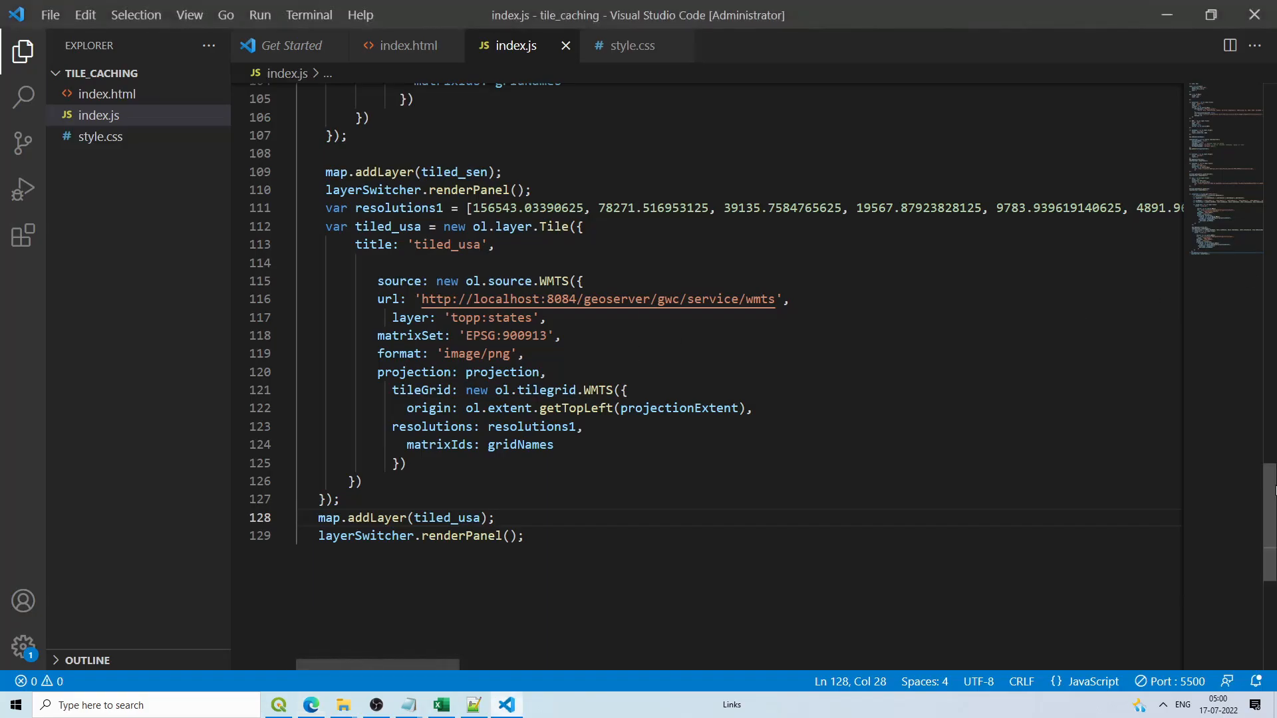
{"action": "scroll", "coordinate": [858, 325], "scroll_direction": "up", "scroll_amount": 20}
{"action": "scroll", "coordinate": [989, 266], "scroll_direction": "down", "scroll_amount": 1}
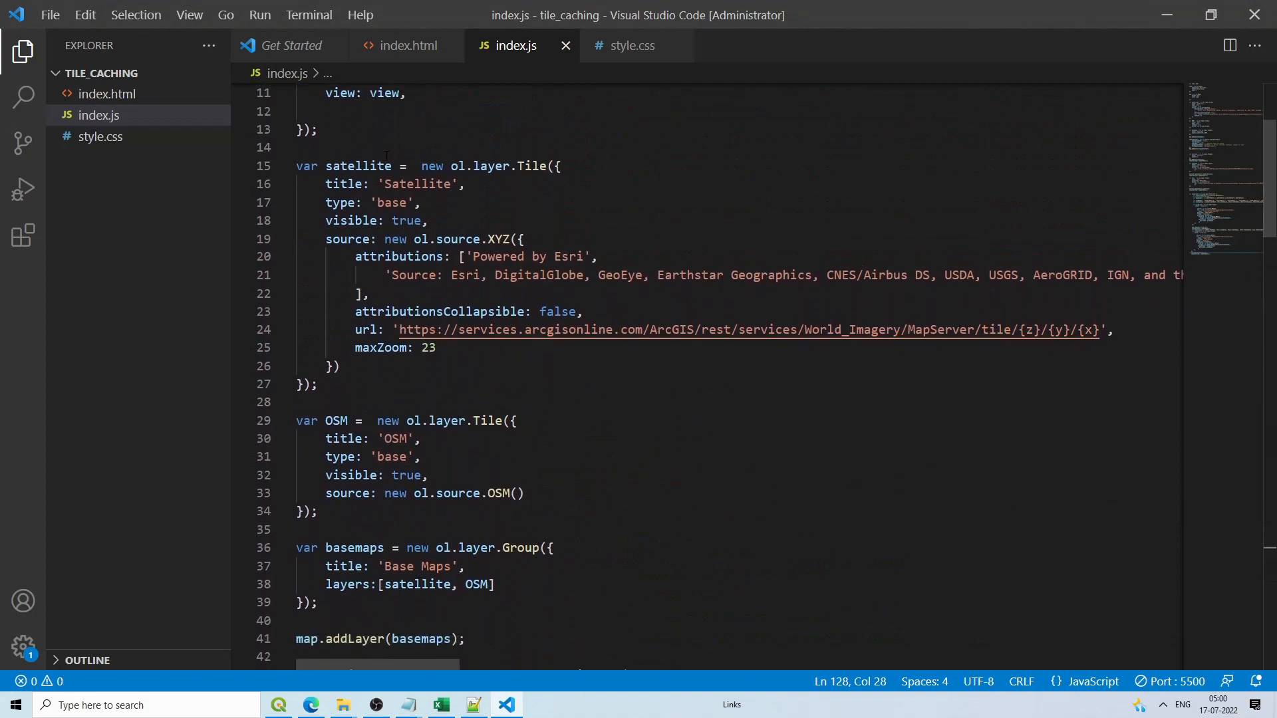
Step: Turn off the tiled_usa and tiled_sen layers in the map's layer switcher
{"action": "left_click", "coordinate": [1181, 13]}
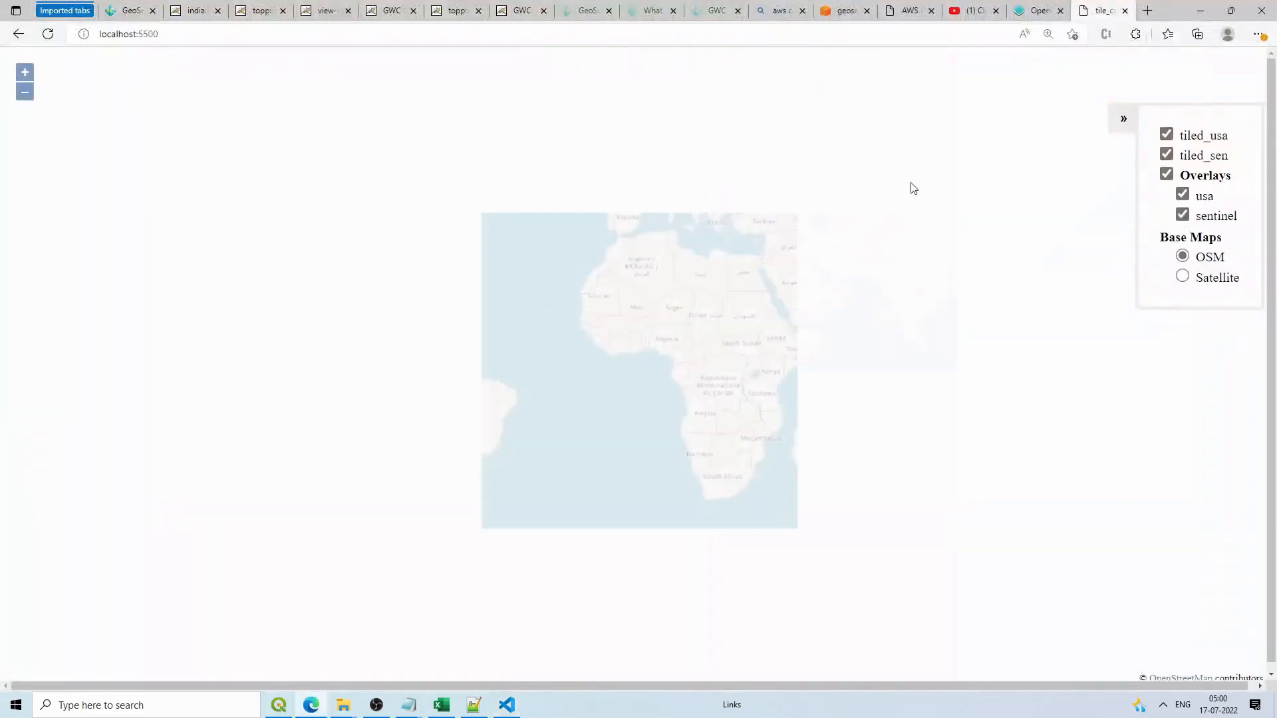
{"action": "left_click_drag", "start_coordinate": [875, 262], "coordinate": [782, 266]}
{"action": "scroll", "coordinate": [781, 266], "scroll_direction": "up", "scroll_amount": 2}
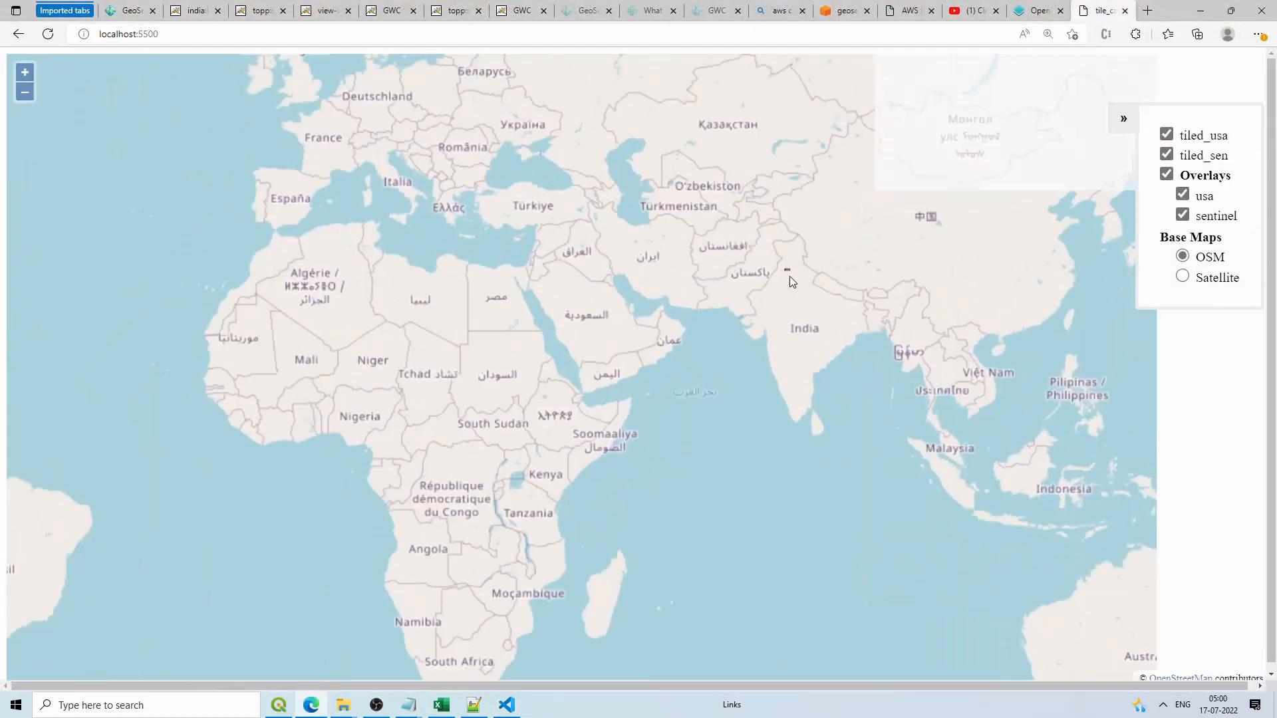
{"action": "scroll", "coordinate": [788, 276], "scroll_direction": "down", "scroll_amount": 2}
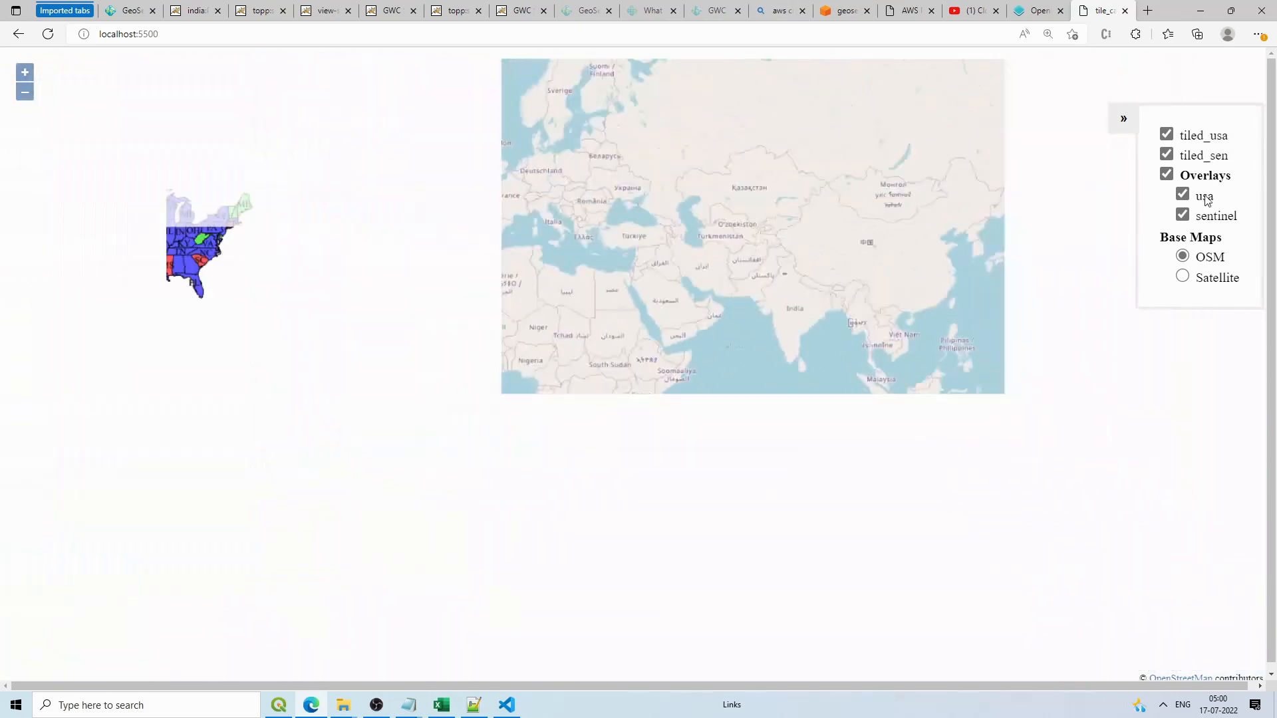
{"action": "left_click", "coordinate": [1168, 135]}
{"action": "left_click", "coordinate": [1170, 155]}
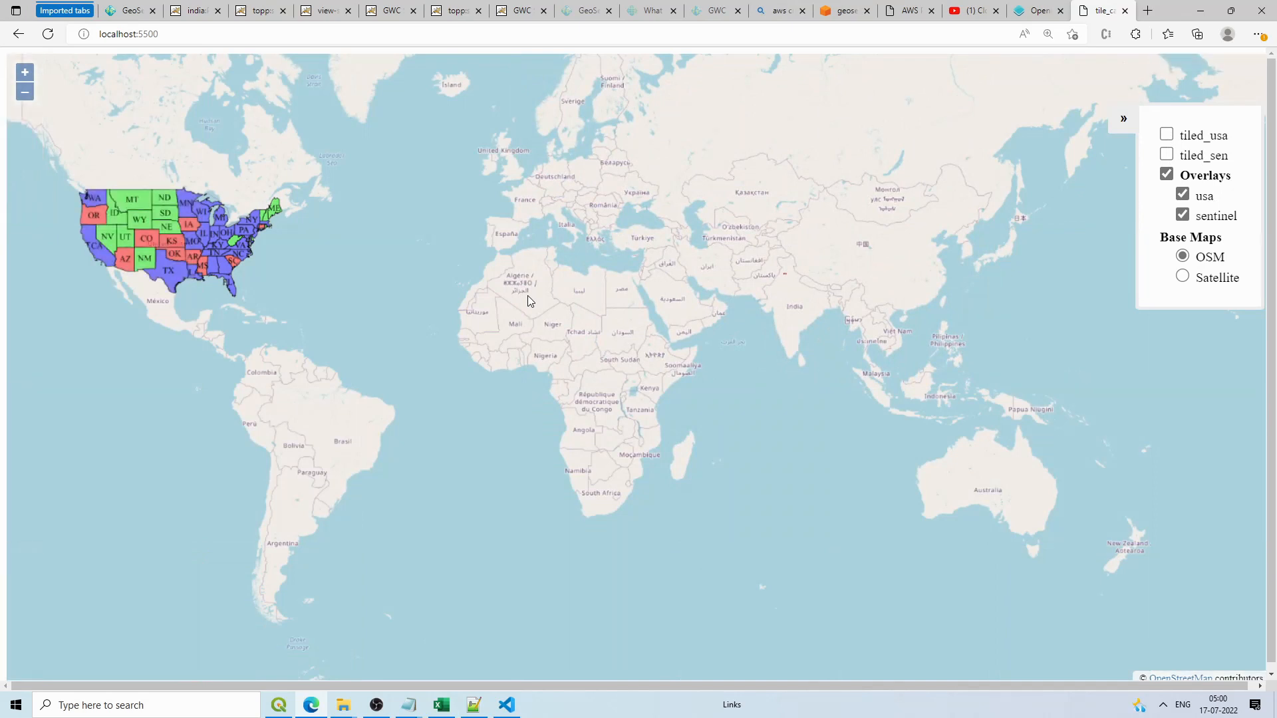
Step: Zoom and pan the map into the red Sentinel imagery near Ludhiana
{"action": "scroll", "coordinate": [779, 269], "scroll_direction": "up", "scroll_amount": 2}
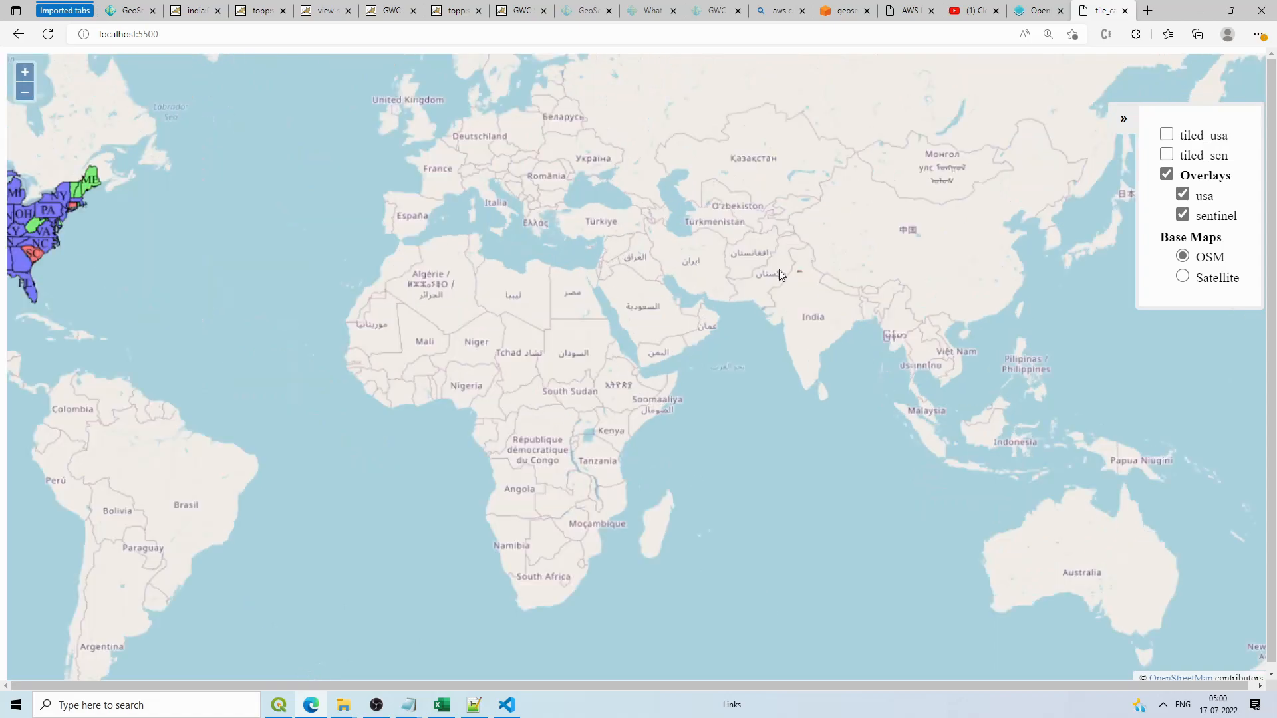
{"action": "scroll", "coordinate": [853, 265], "scroll_direction": "up", "scroll_amount": 6}
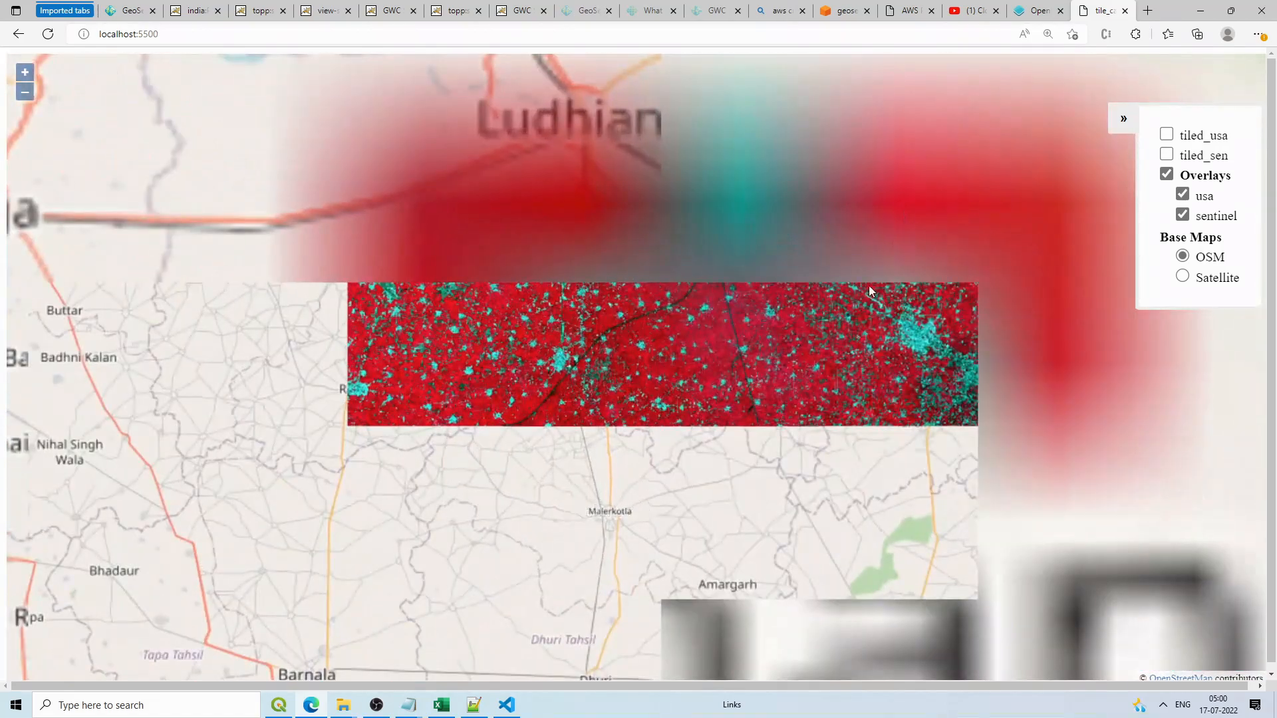
{"action": "left_click_drag", "start_coordinate": [868, 285], "coordinate": [789, 391]}
{"action": "scroll", "coordinate": [888, 221], "scroll_direction": "up", "scroll_amount": 4}
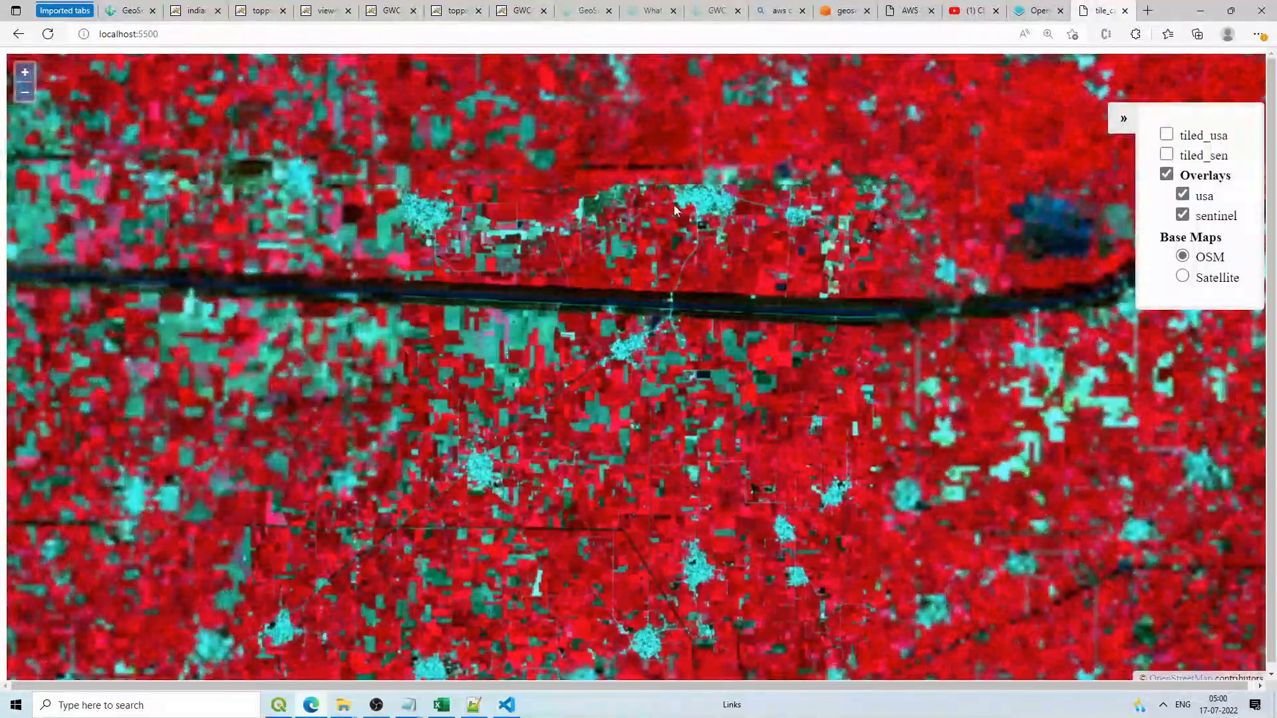
{"action": "left_click_drag", "start_coordinate": [801, 401], "coordinate": [779, 329]}
{"action": "scroll", "coordinate": [779, 329], "scroll_direction": "up", "scroll_amount": 1}
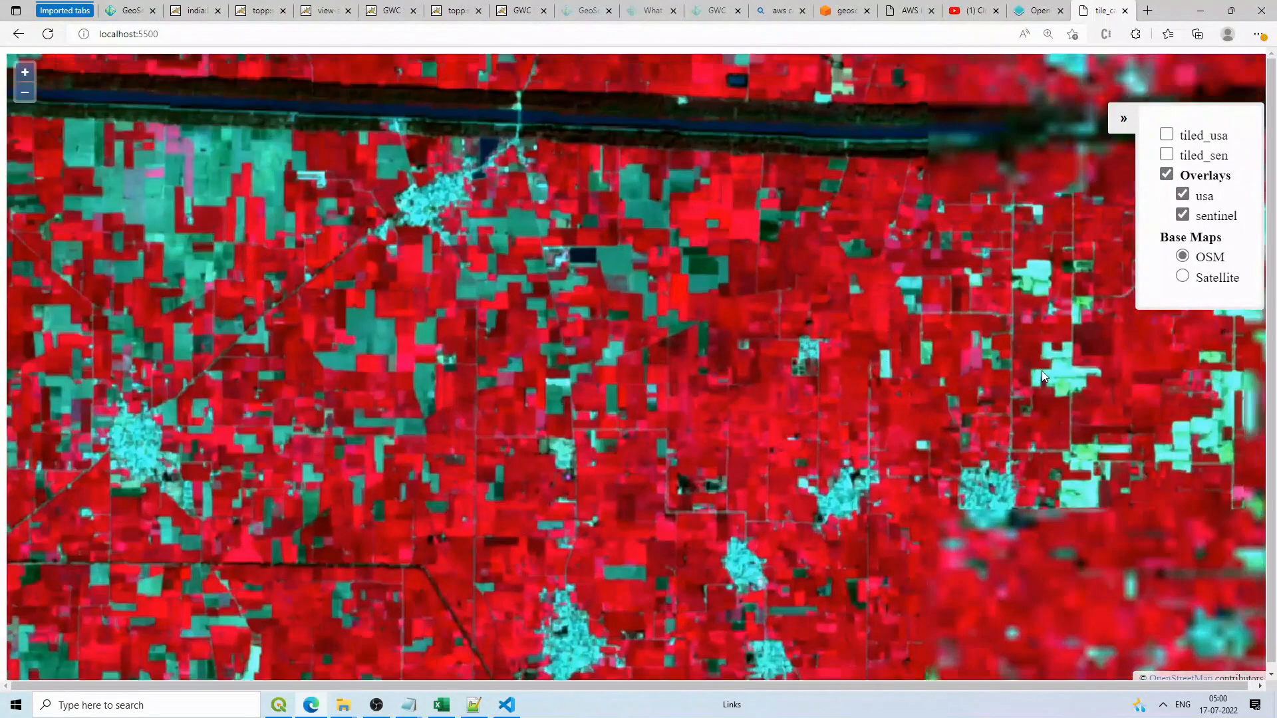
{"action": "left_click_drag", "start_coordinate": [1042, 369], "coordinate": [960, 236]}
{"action": "left_click_drag", "start_coordinate": [605, 286], "coordinate": [776, 366]}
{"action": "left_click_drag", "start_coordinate": [734, 439], "coordinate": [749, 310]}
Step: Check Tiles completed for the india:Punjab_ludhiana seed task on the GeoWebCache seed page
{"action": "left_click", "coordinate": [194, 11]}
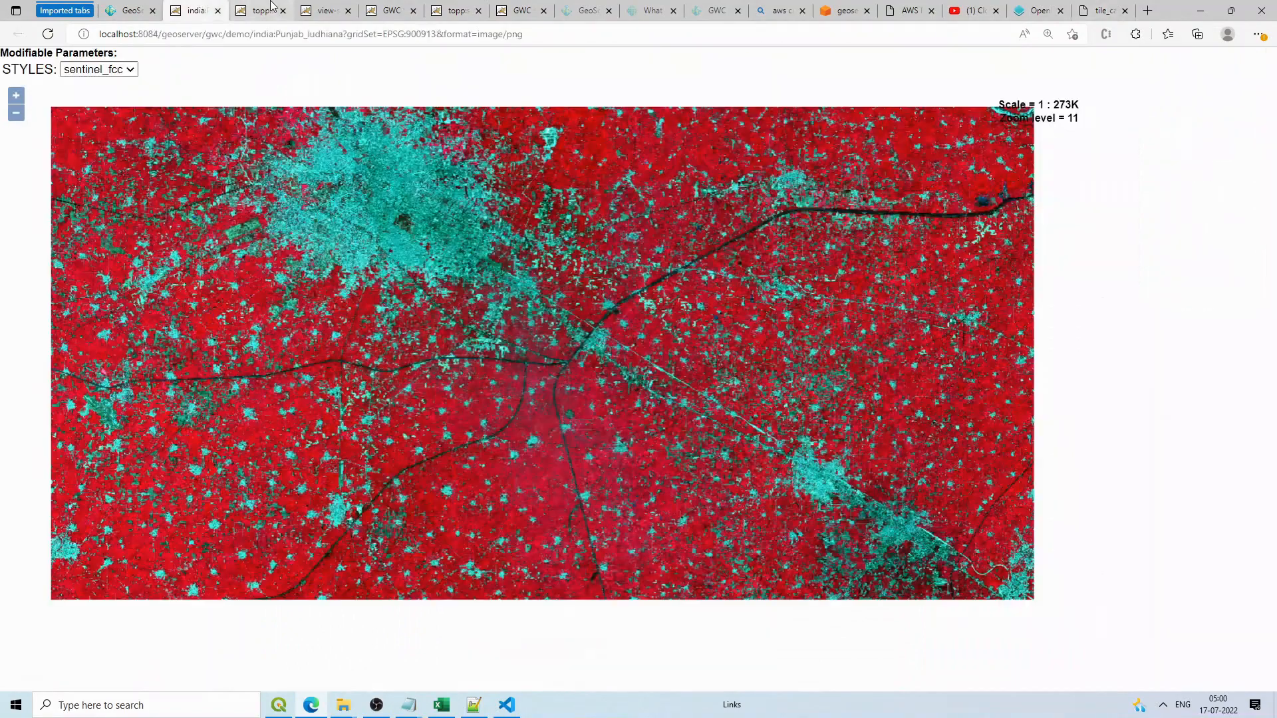
{"action": "left_click", "coordinate": [259, 10]}
{"action": "left_click", "coordinate": [326, 10]}
{"action": "left_click", "coordinate": [391, 10]}
{"action": "left_click", "coordinate": [456, 11]}
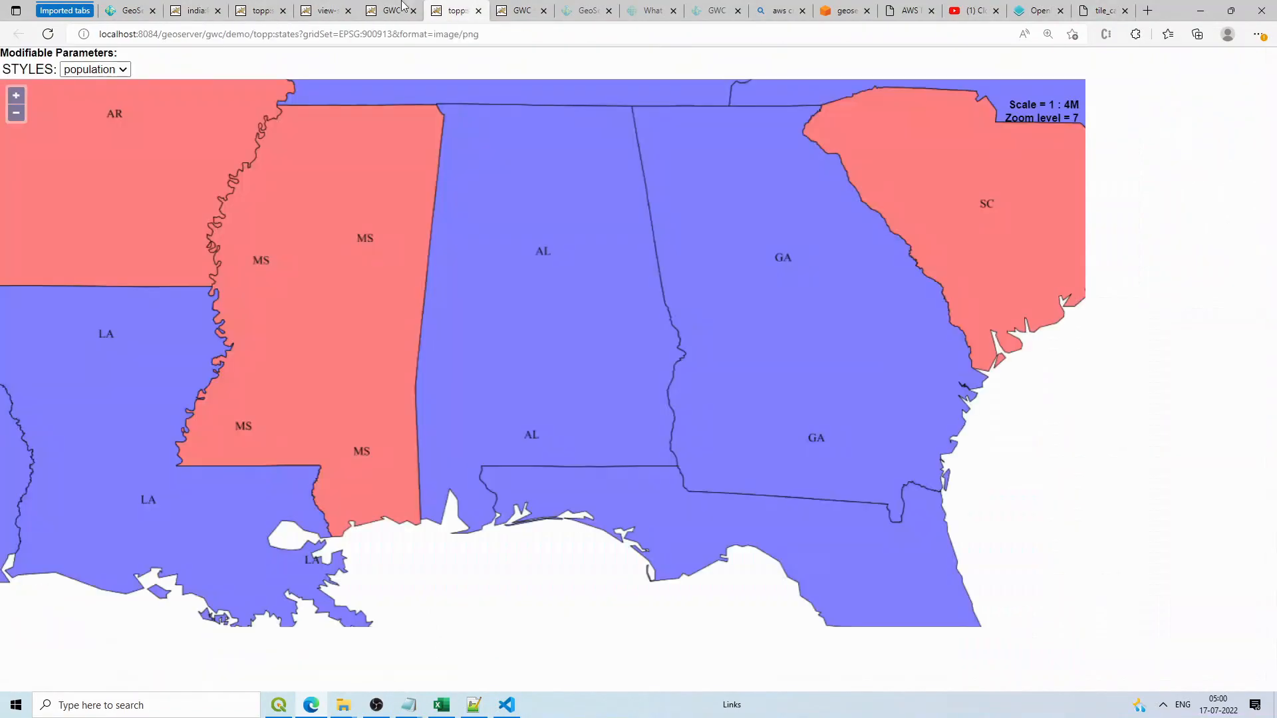
{"action": "left_click", "coordinate": [391, 11]}
{"action": "left_click", "coordinate": [515, 8]}
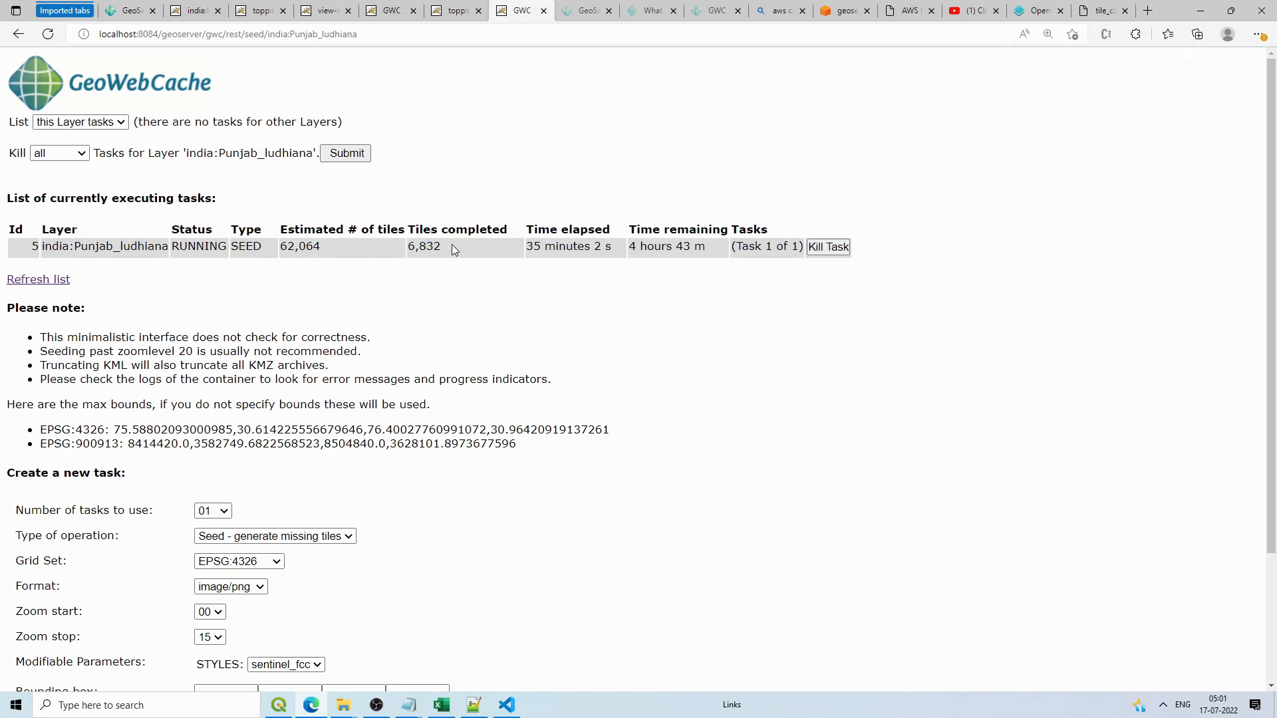
{"action": "left_click_drag", "start_coordinate": [452, 245], "coordinate": [415, 246]}
Step: Go back to the OpenLayers map page, briefly bringing up VS Code
{"action": "left_click", "coordinate": [1097, 9]}
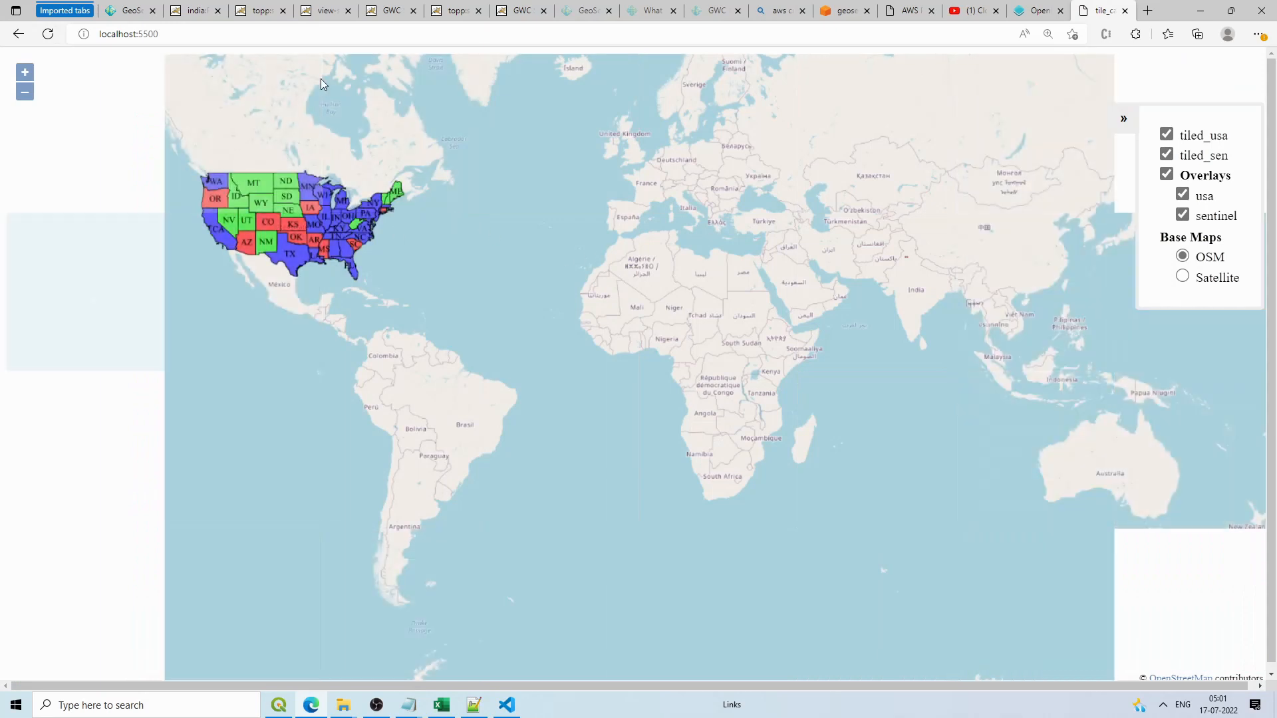
{"action": "left_click", "coordinate": [507, 708]}
{"action": "left_click", "coordinate": [507, 706]}
{"action": "left_click", "coordinate": [505, 708]}
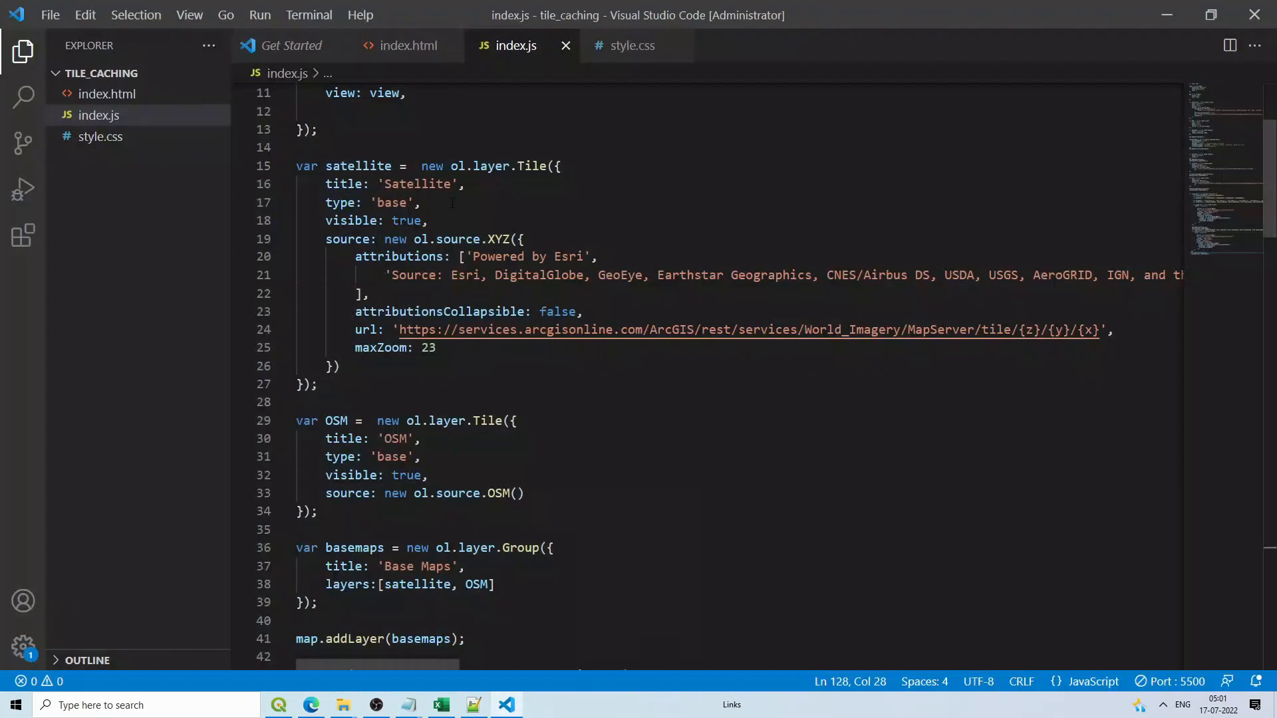
{"action": "left_click", "coordinate": [1186, 15]}
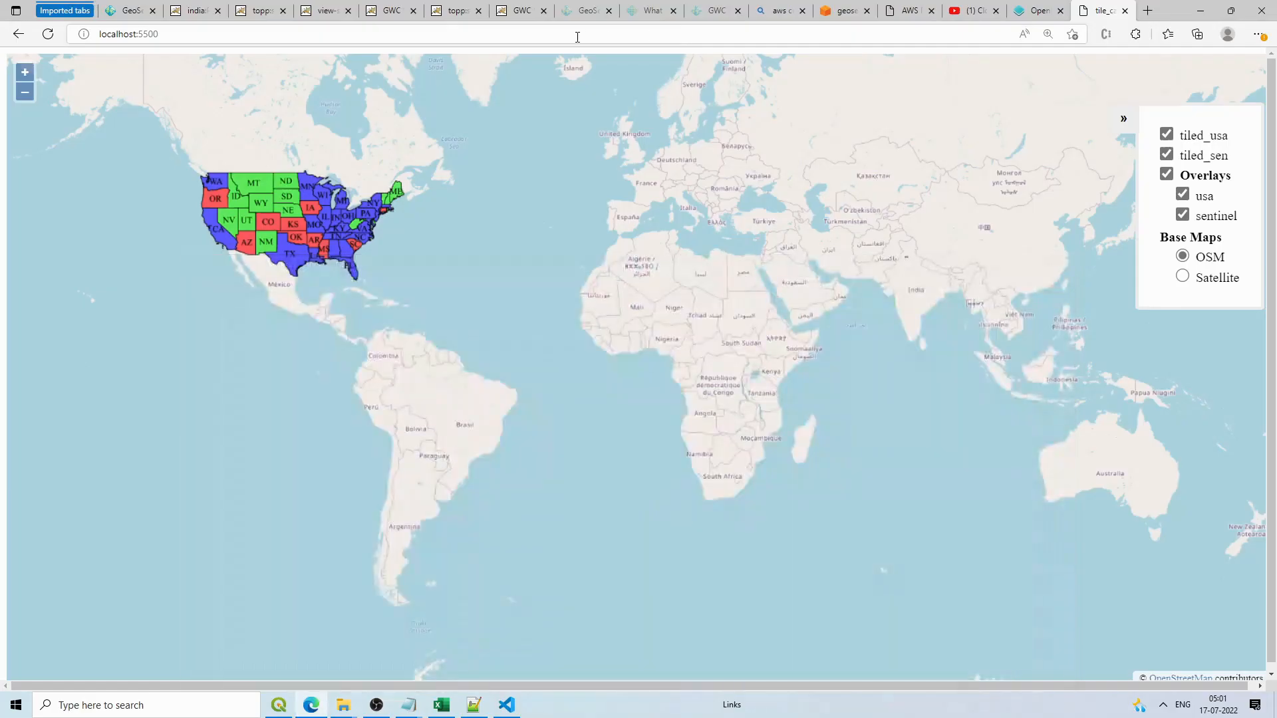
Step: Move through the browser tabs to the What Is GeoWebCache? documentation page
{"action": "left_click", "coordinate": [413, 8]}
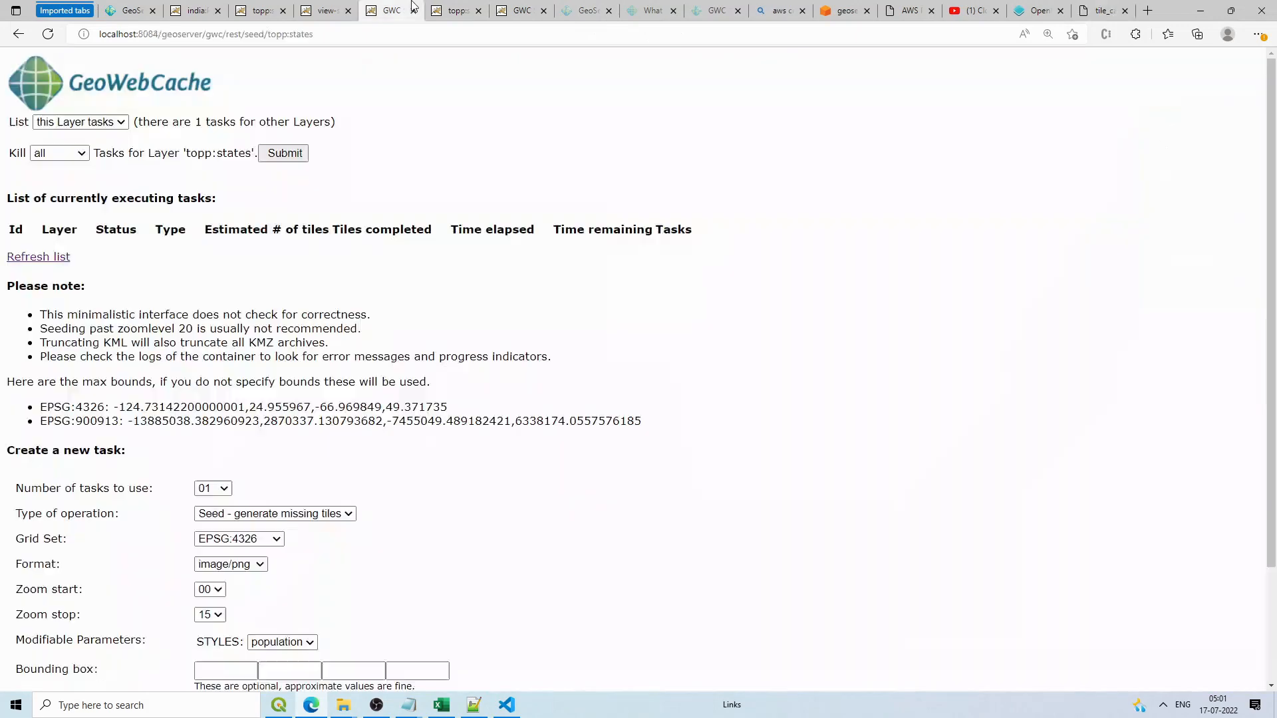
{"action": "left_click", "coordinate": [465, 8]}
{"action": "left_click", "coordinate": [520, 8]}
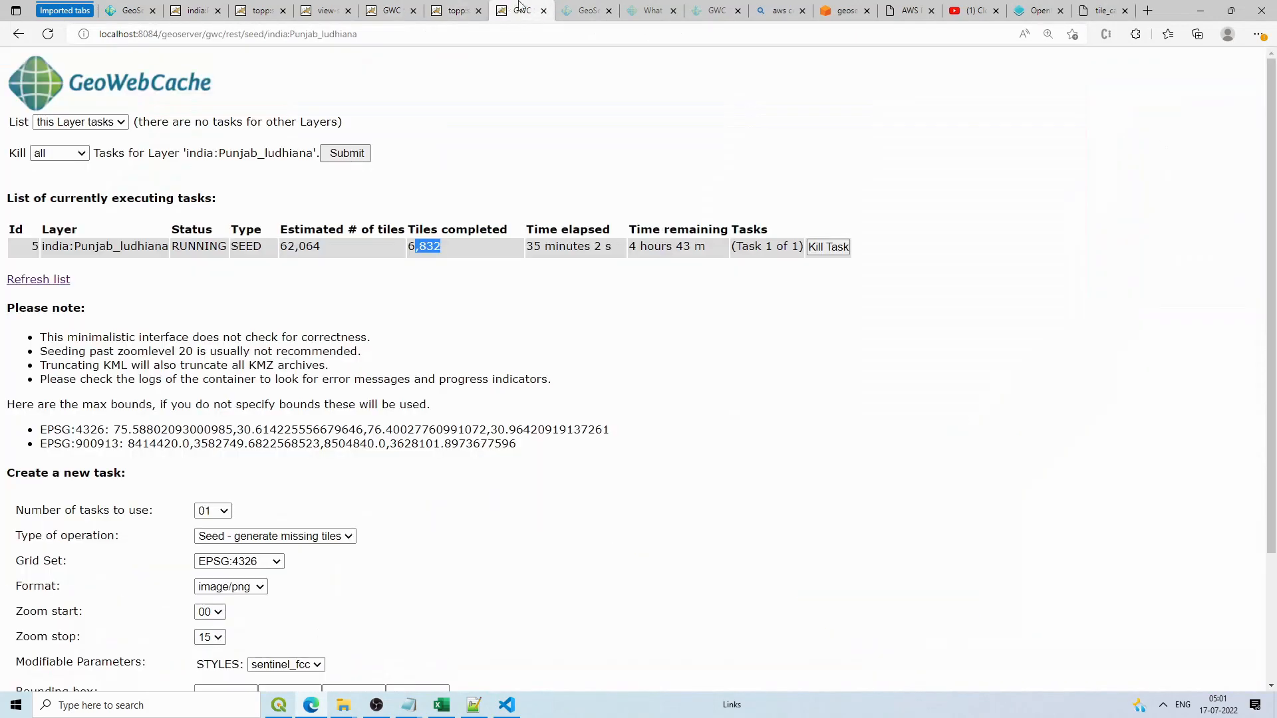
{"action": "left_click", "coordinate": [568, 5]}
{"action": "left_click", "coordinate": [680, 5]}
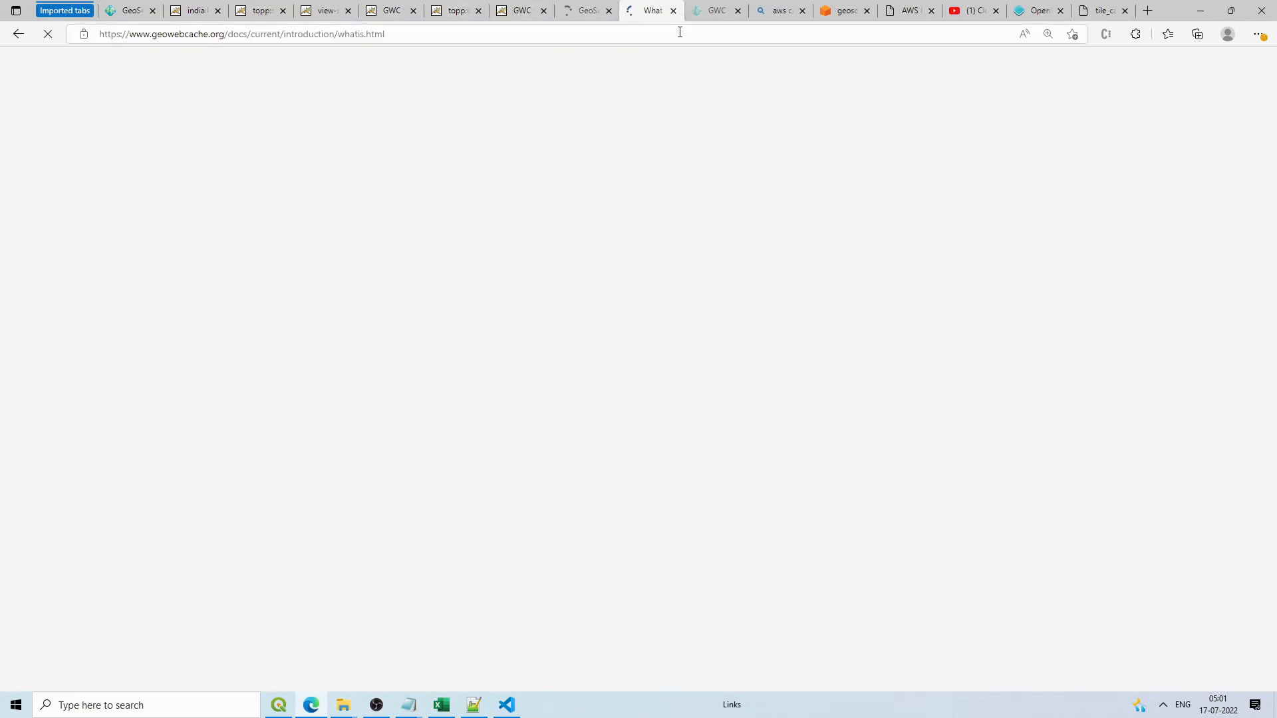